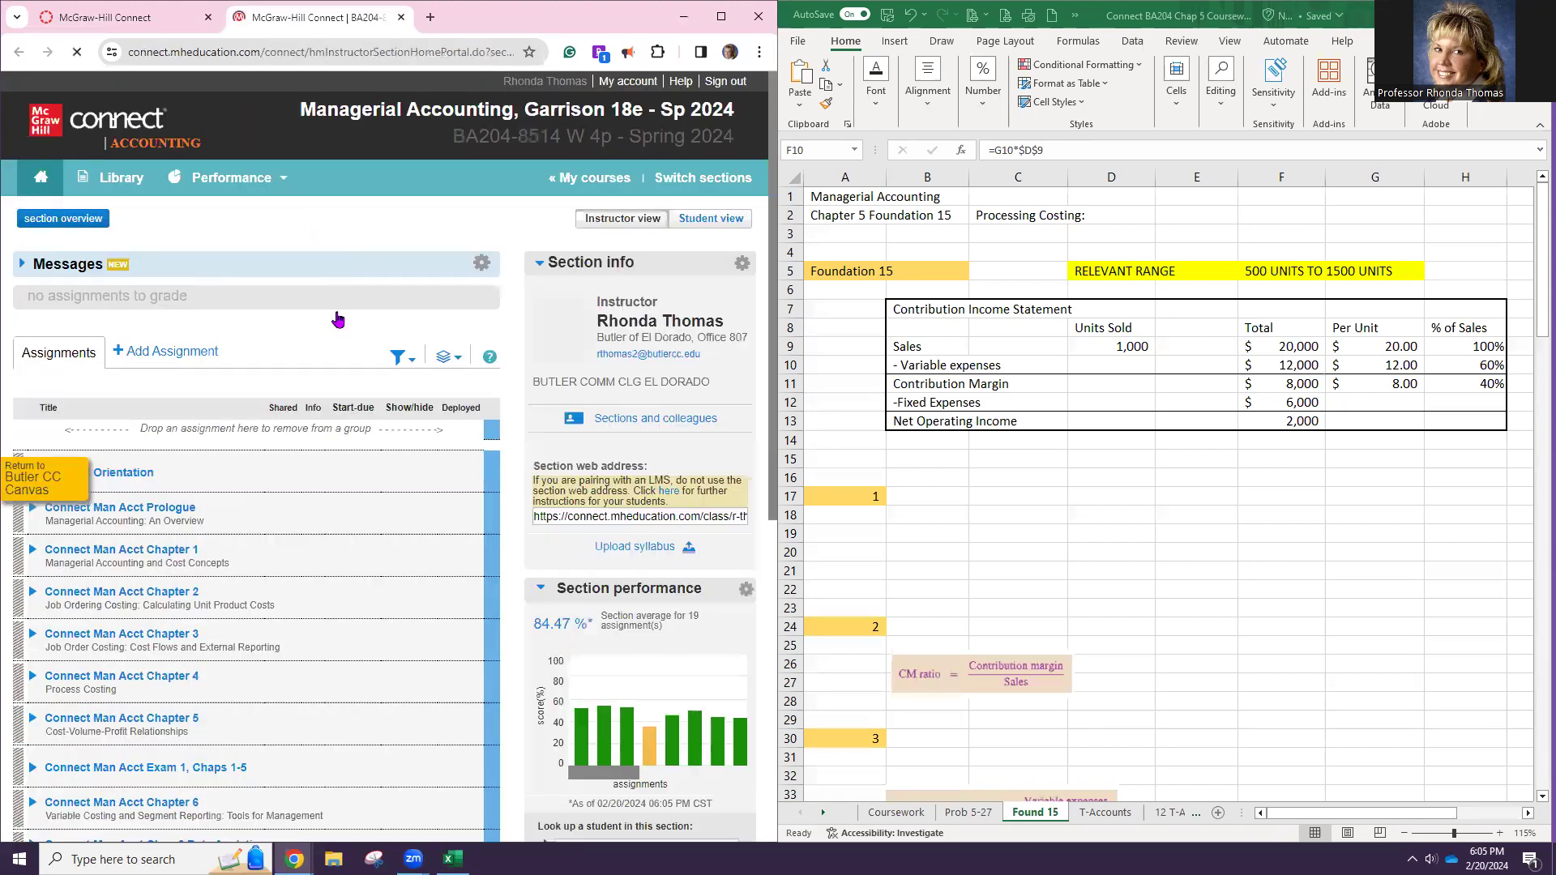
# Expand Chapter 5 and open the Foundational 15 Exercises assignment
pyautogui.scroll(-1, 255, 486)
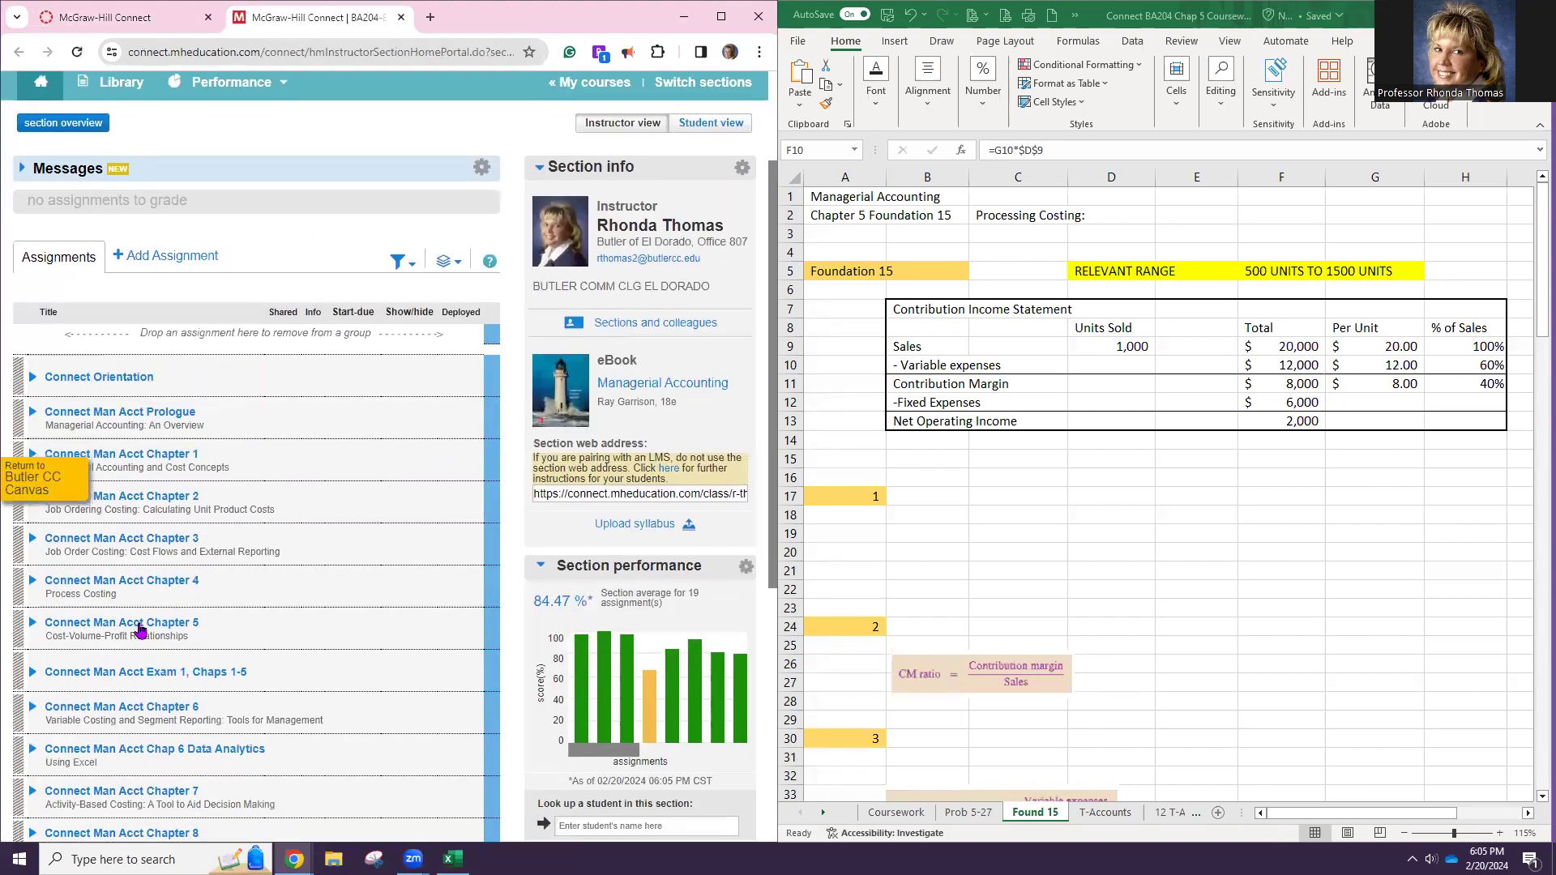
pyautogui.click(139, 630)
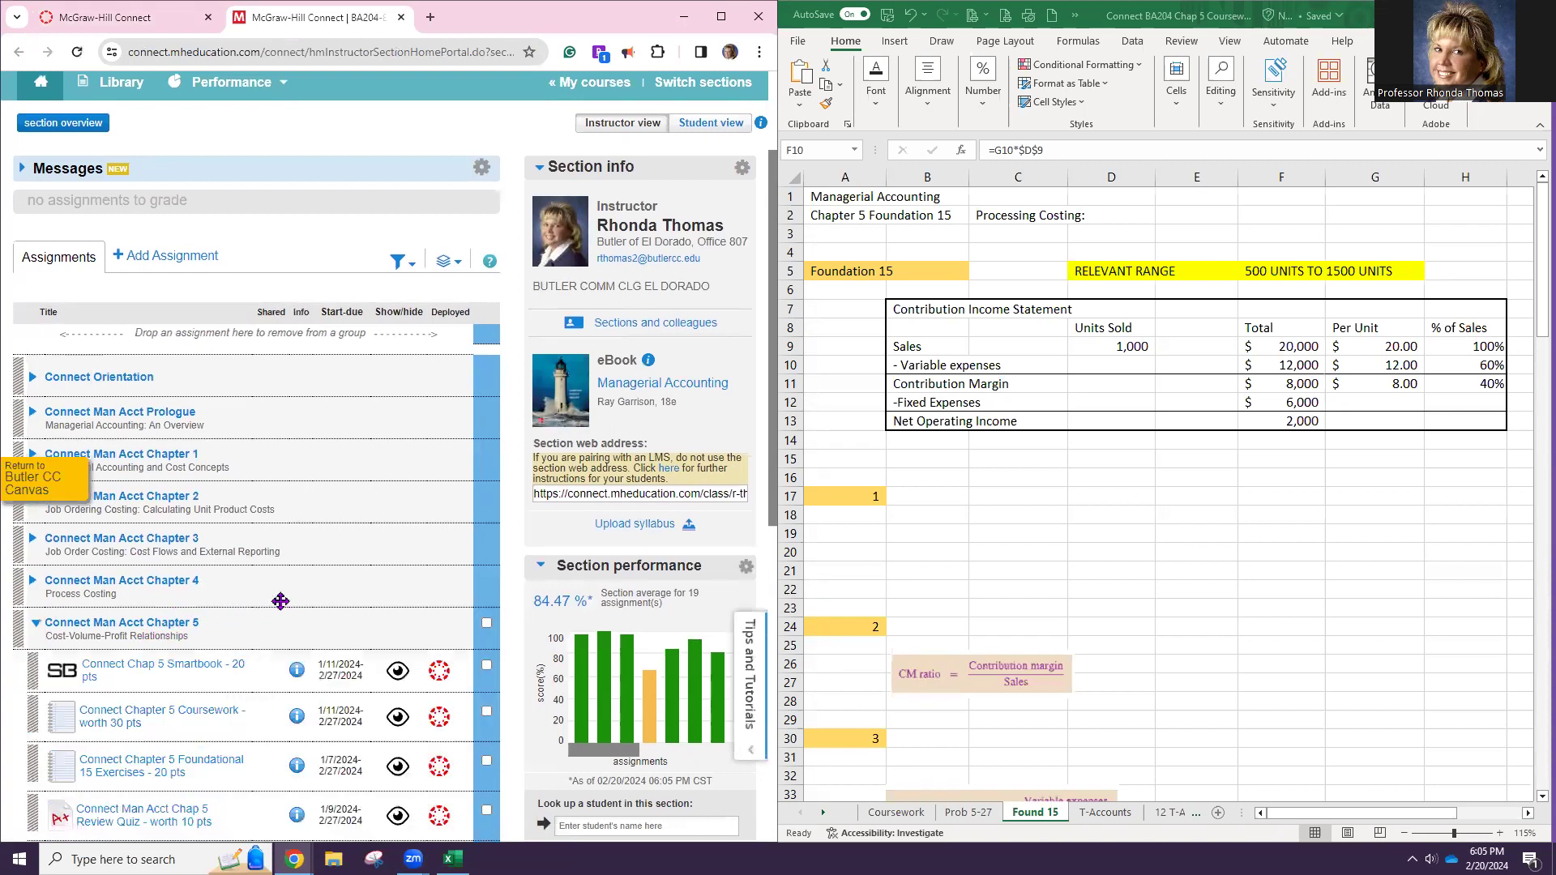
pyautogui.scroll(-1, 281, 601)
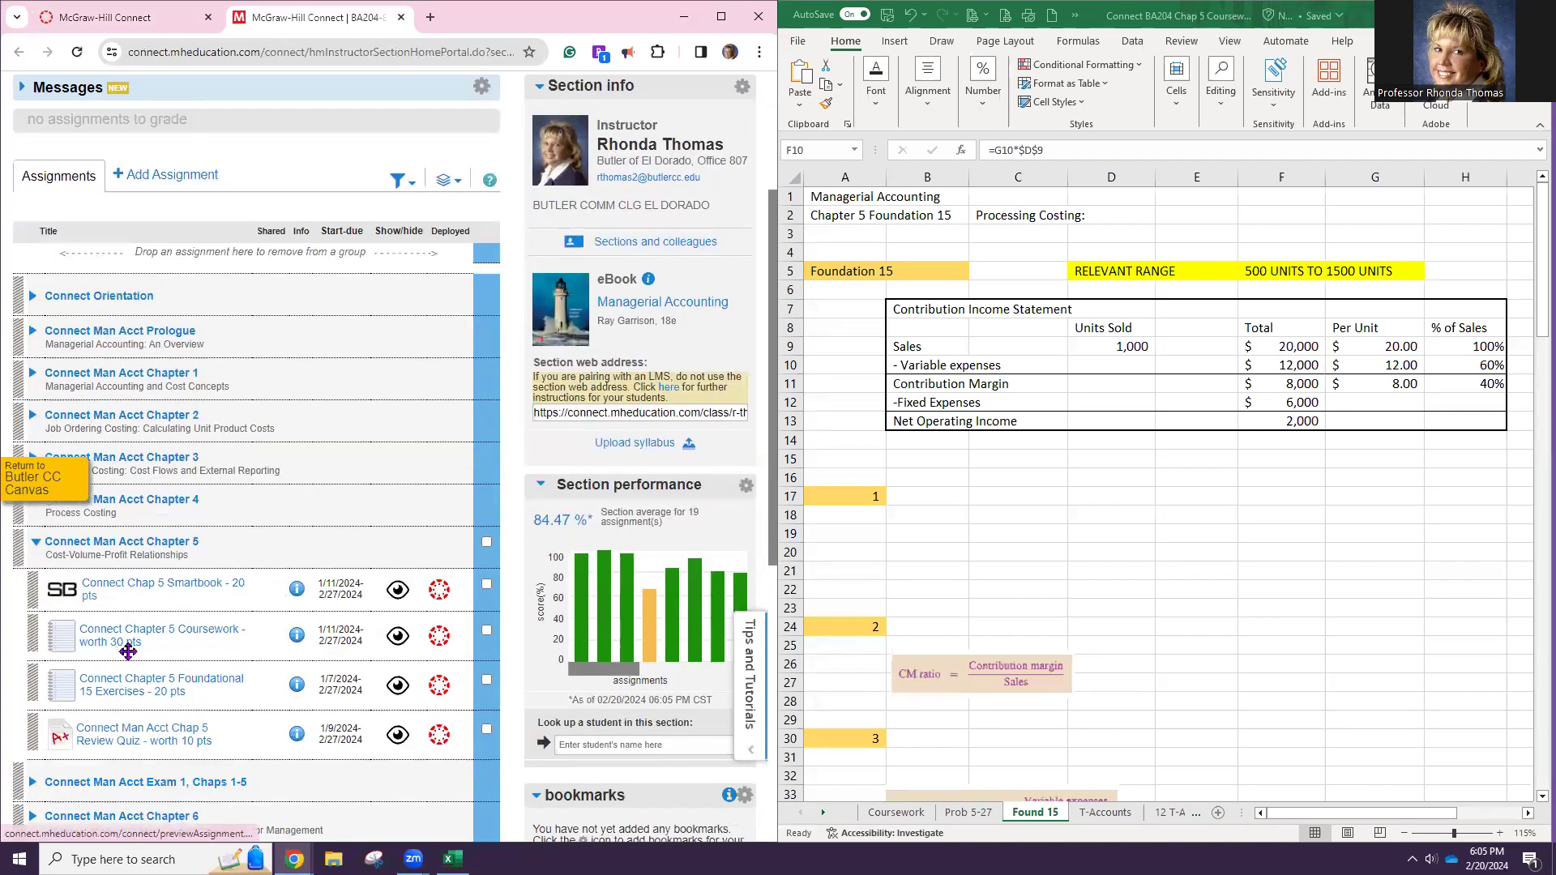
pyautogui.click(171, 688)
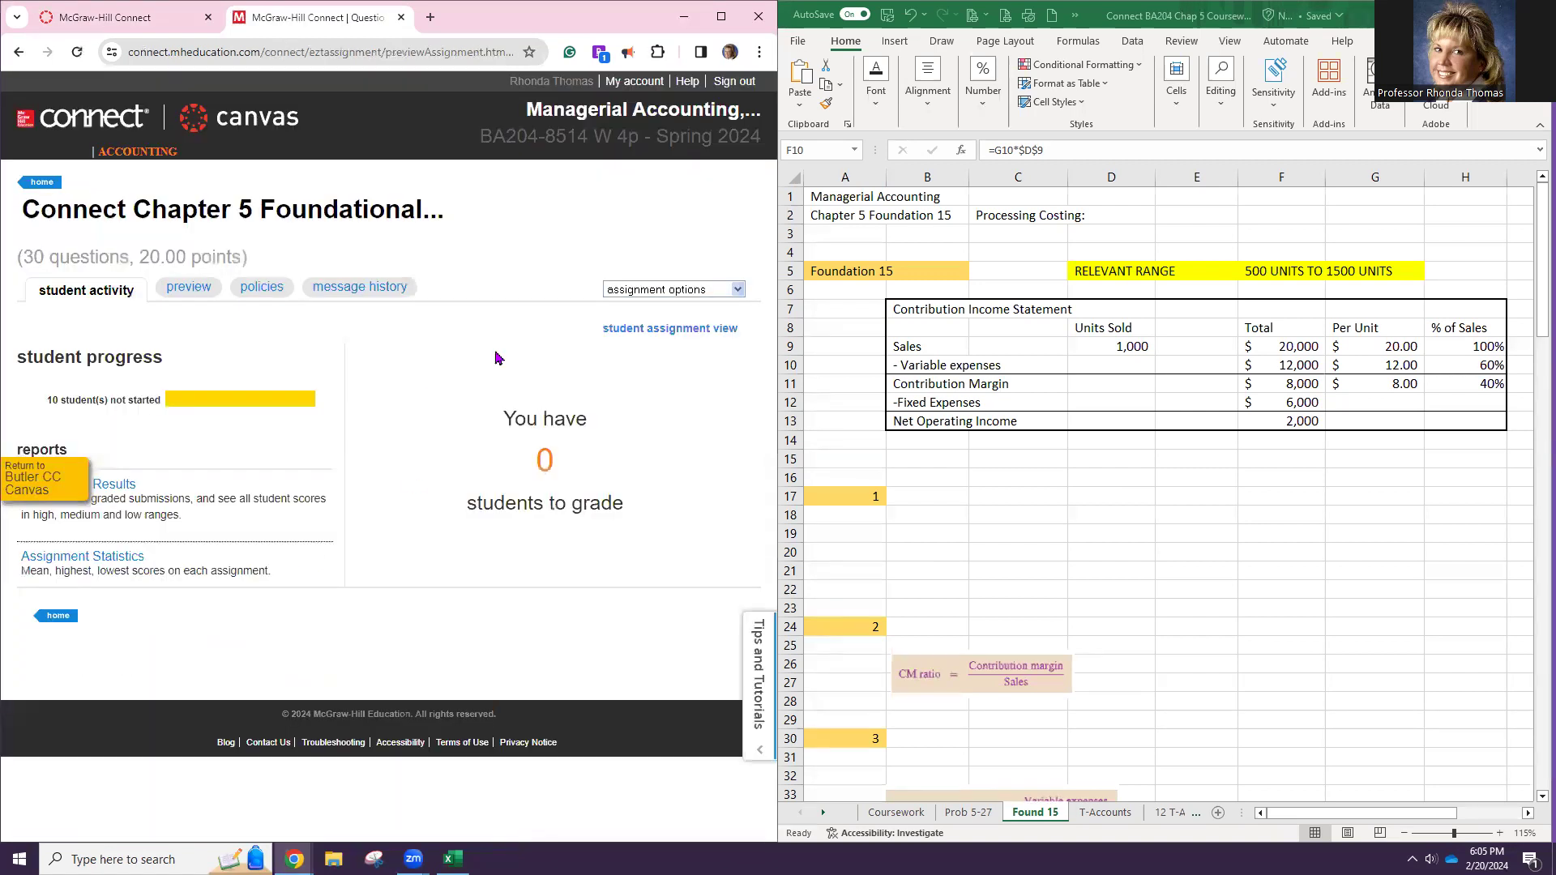
# Switch the assignment to student assignment view
pyautogui.click(740, 290)
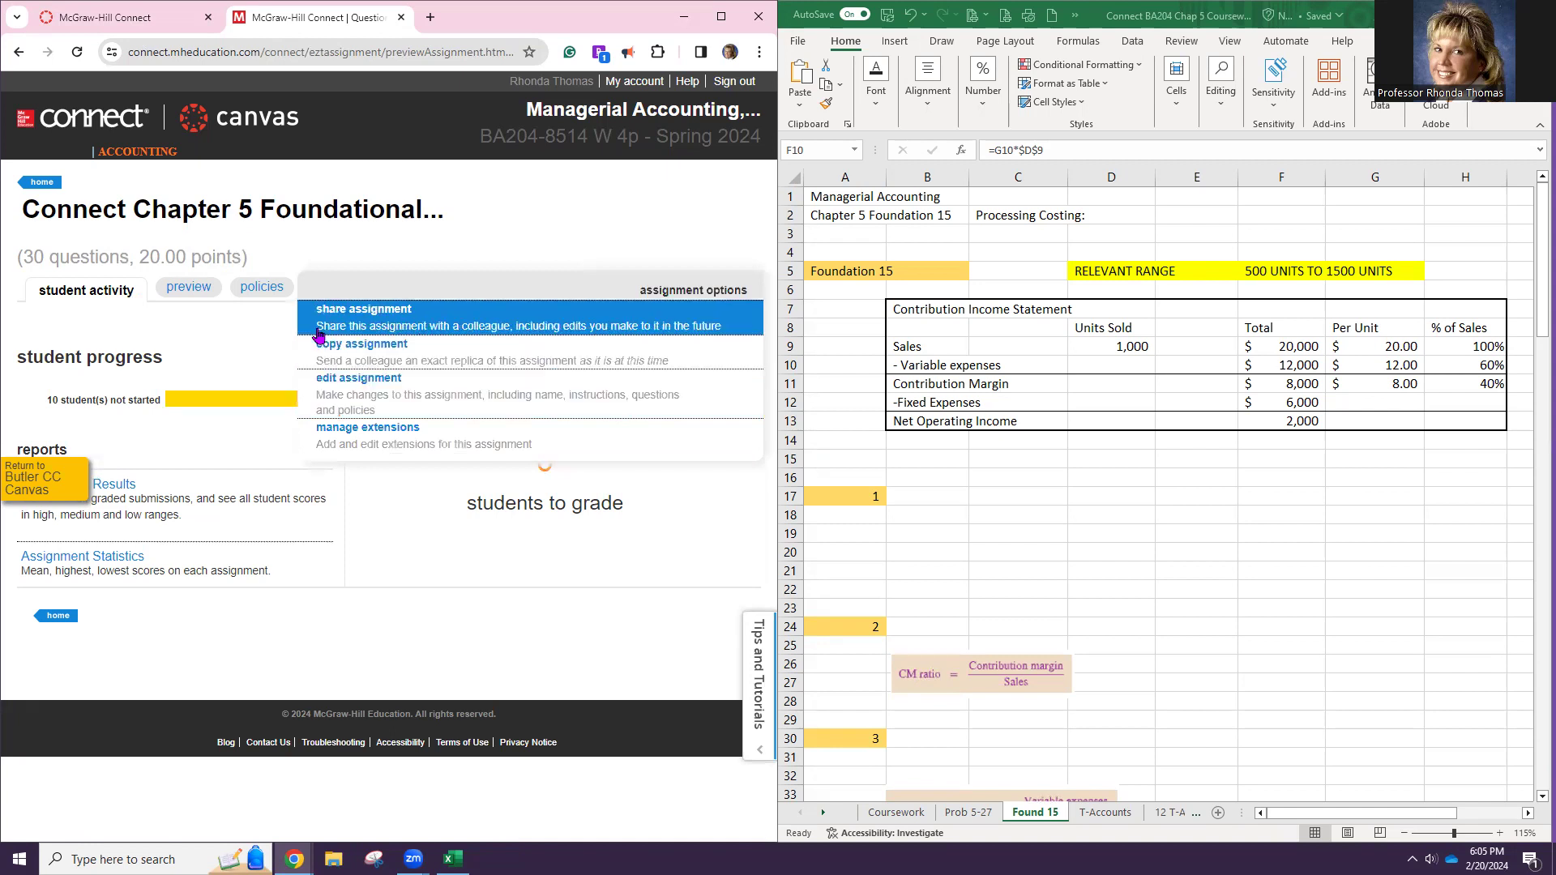
pyautogui.click(716, 331)
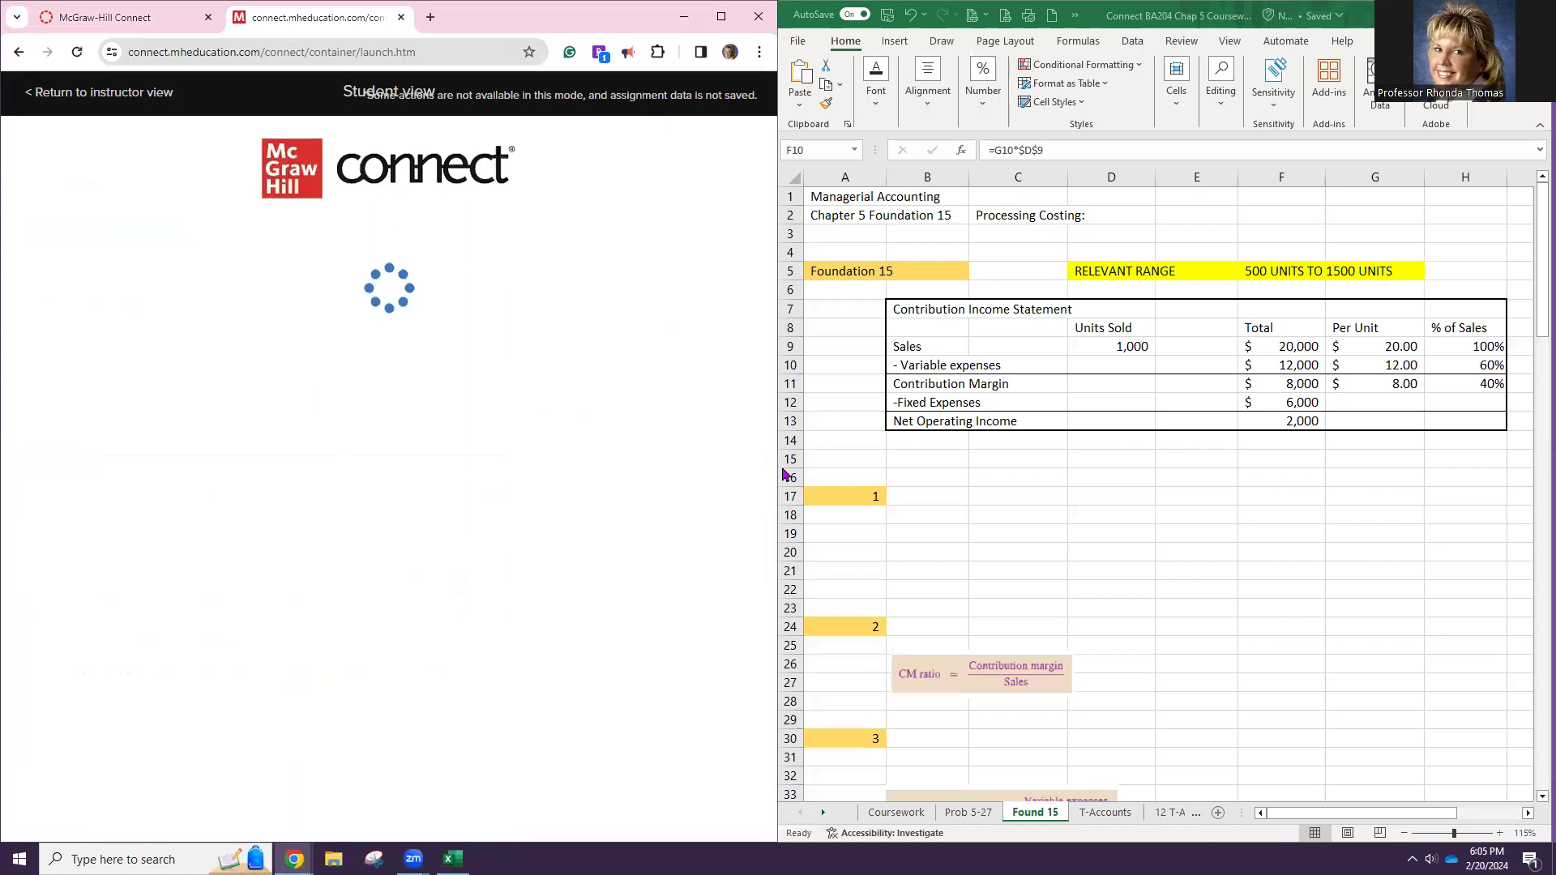
pyautogui.moveTo(779, 464); pyautogui.dragTo(783, 459)
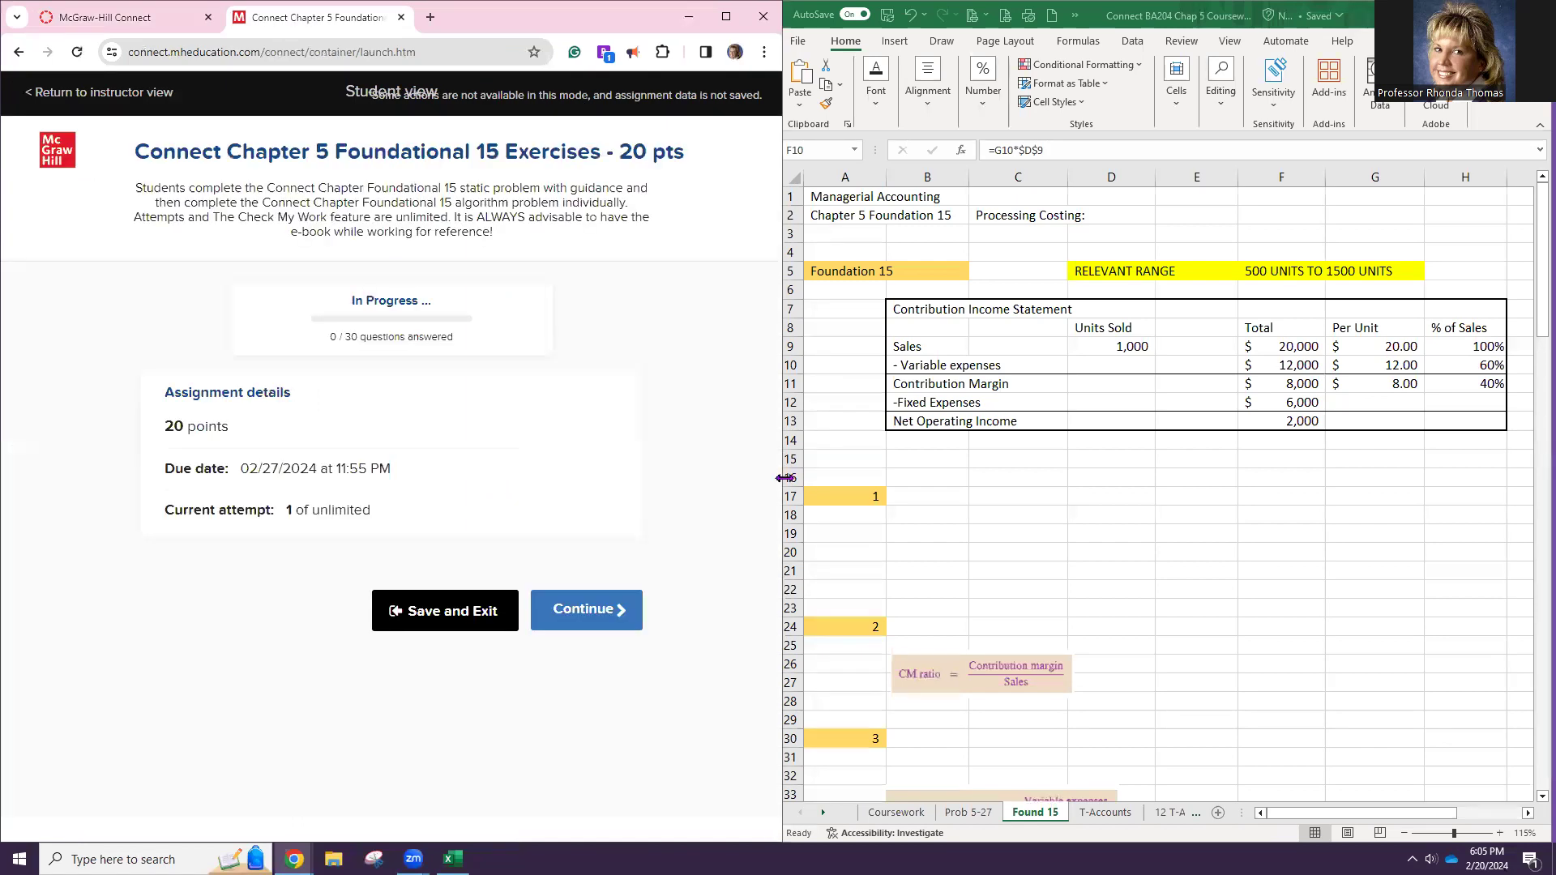
pyautogui.moveTo(786, 478); pyautogui.dragTo(761, 478)
# Start Connect's question 1 and inspect the CM per unit, sales, variable expenses and units cells
pyautogui.click(577, 610)
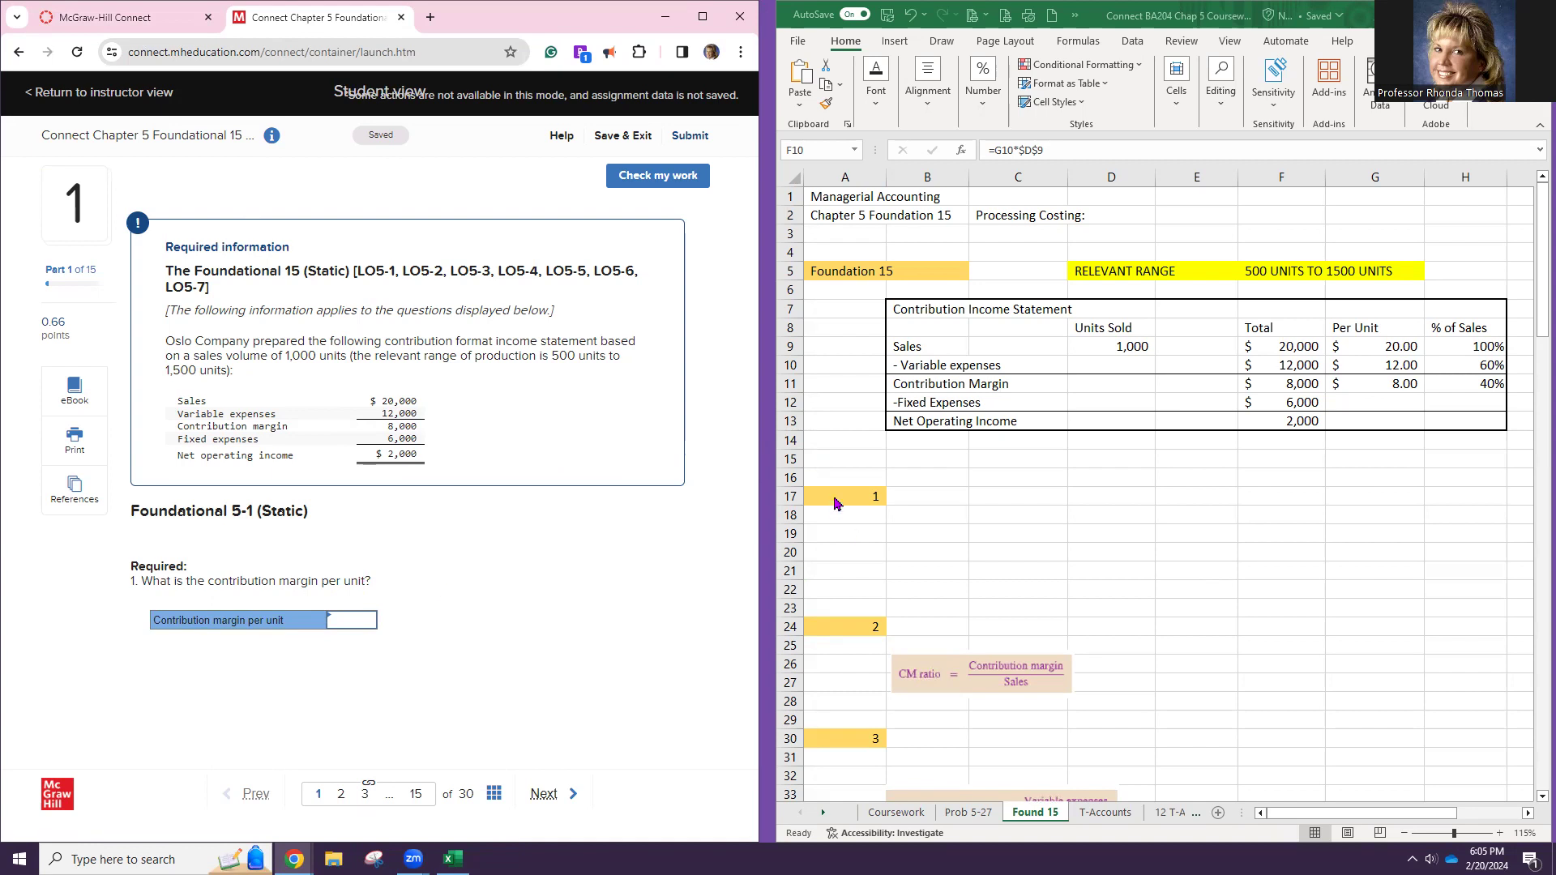
pyautogui.click(1396, 387)
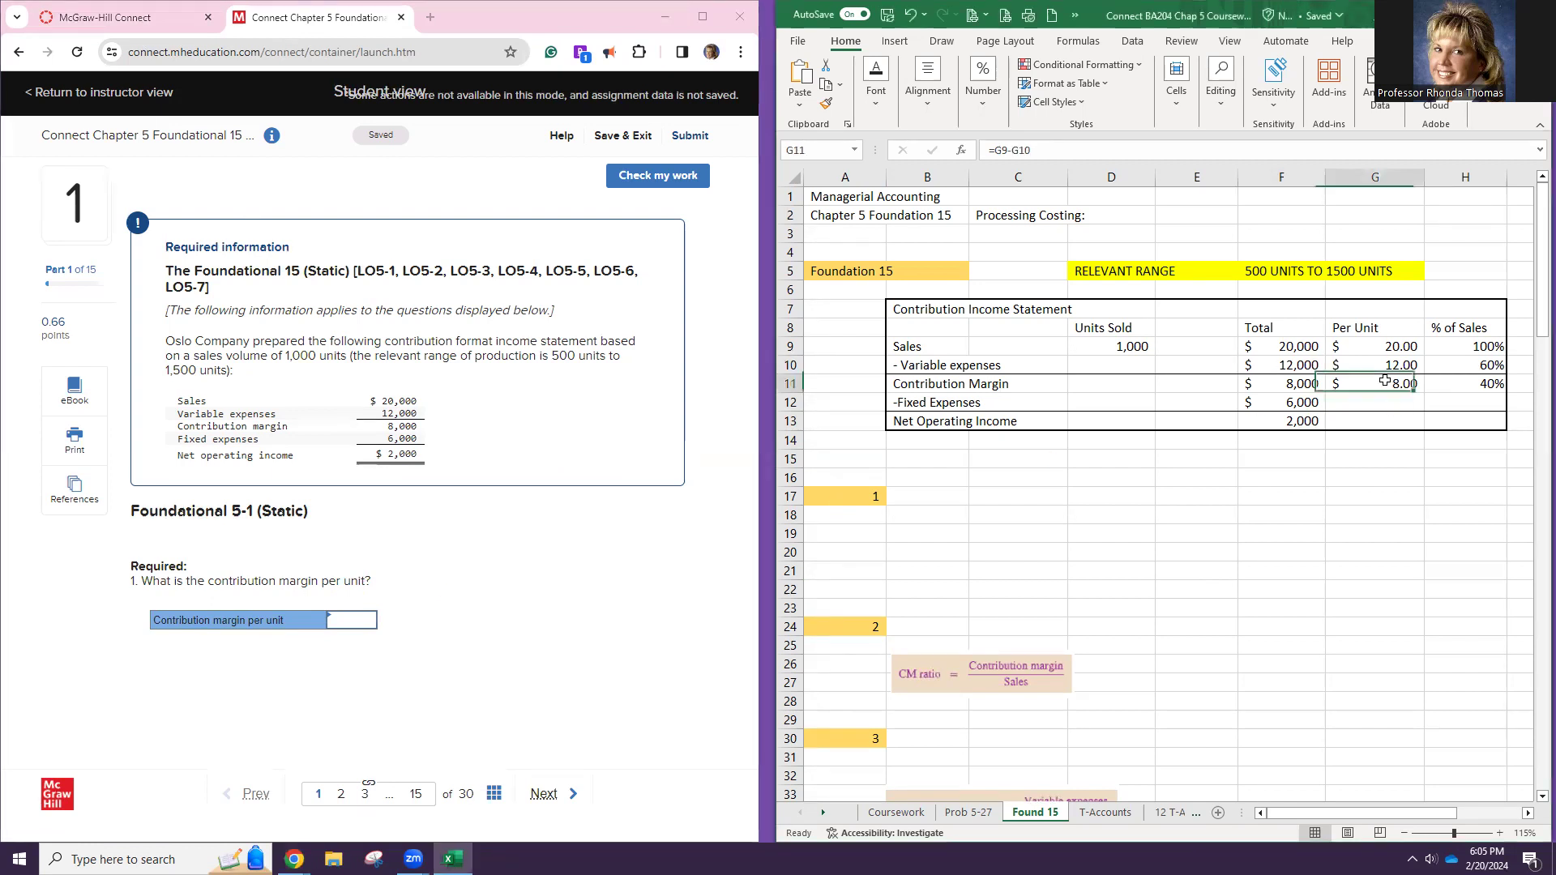
pyautogui.click(1359, 350)
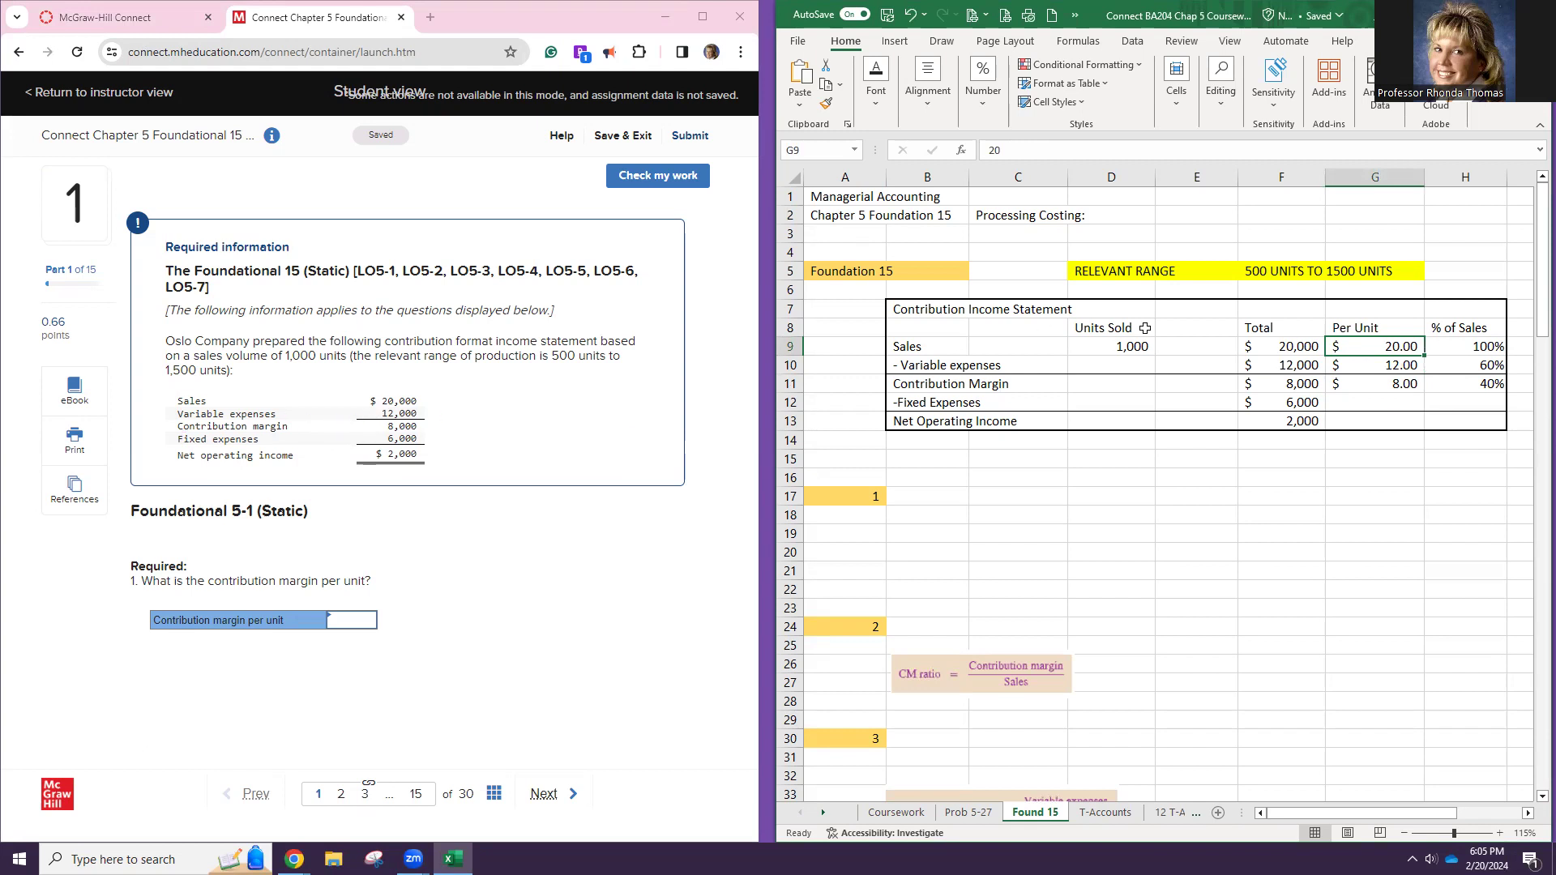
pyautogui.click(1257, 346)
pyautogui.click(1253, 366)
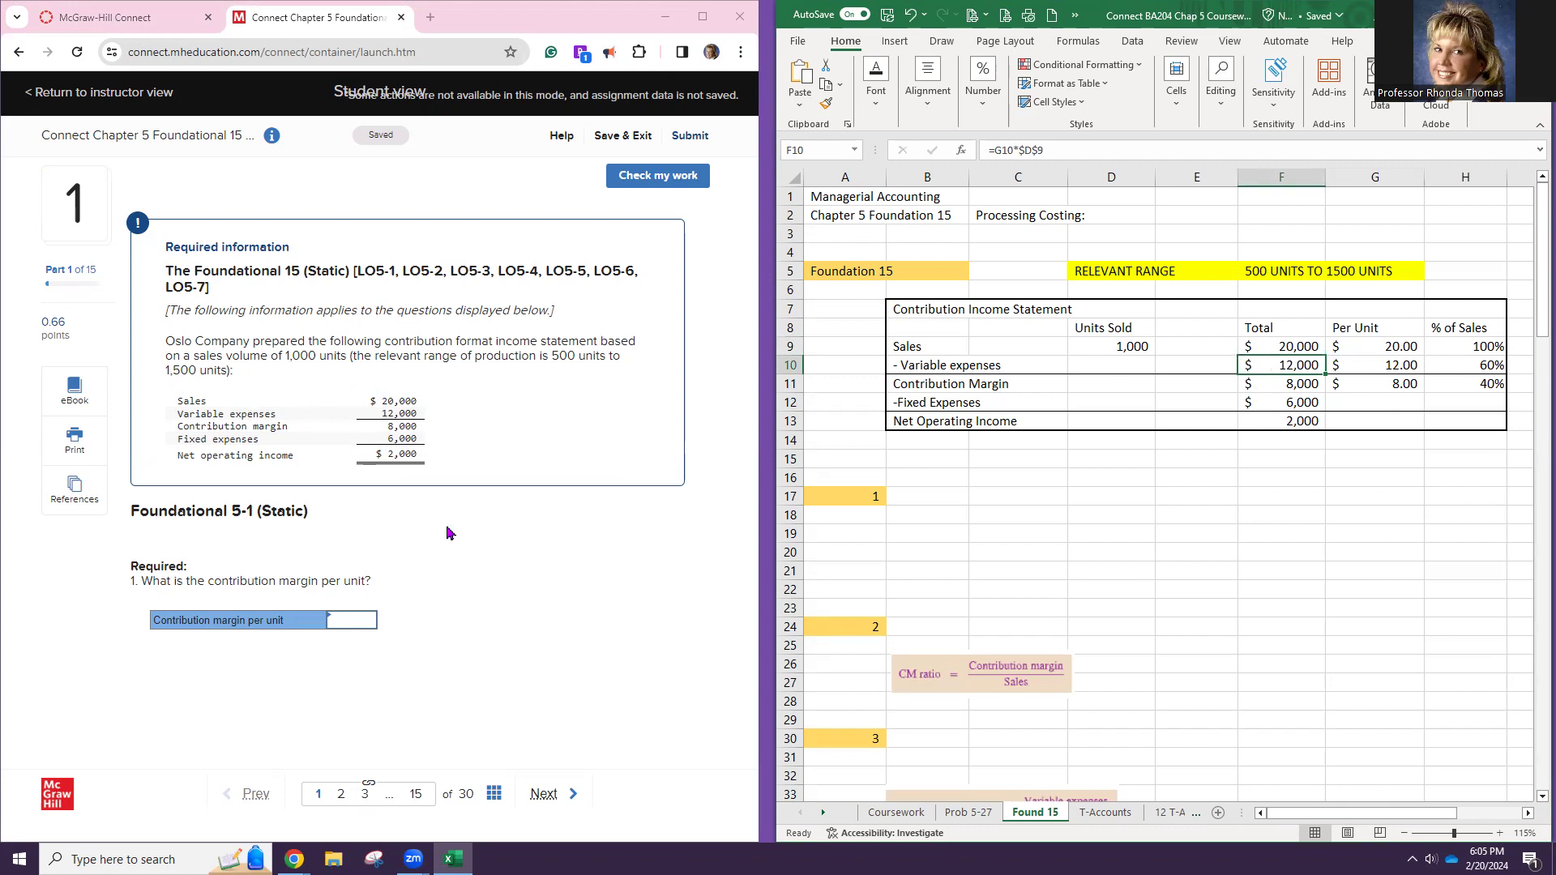
pyautogui.click(1077, 352)
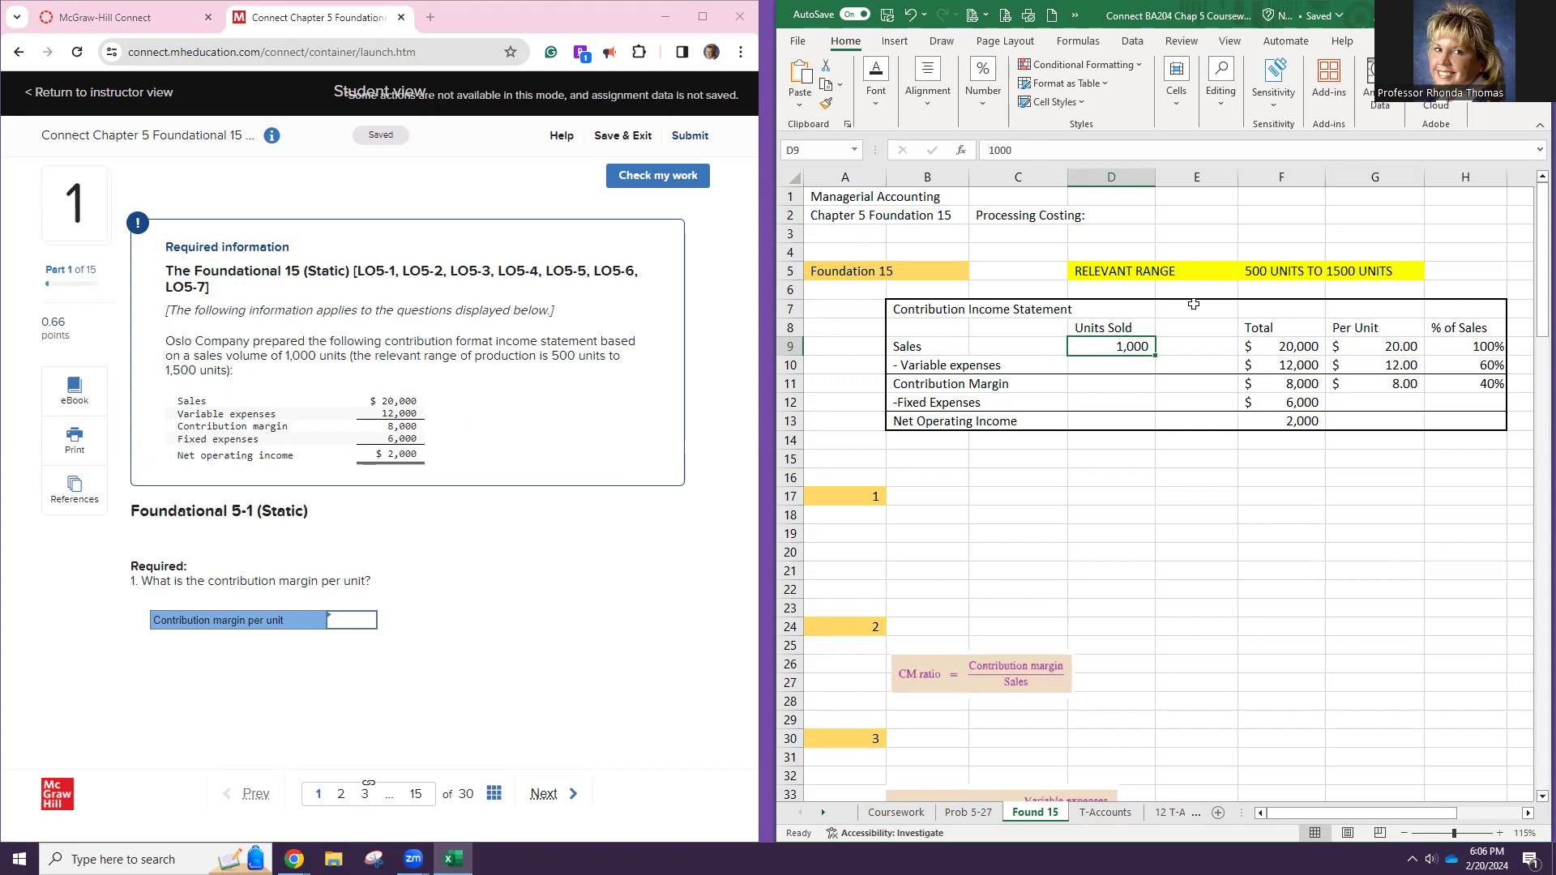
# Review the relevant range, fixed expenses, and per-unit sales, variable expense and CM figures
pyautogui.click(1293, 276)
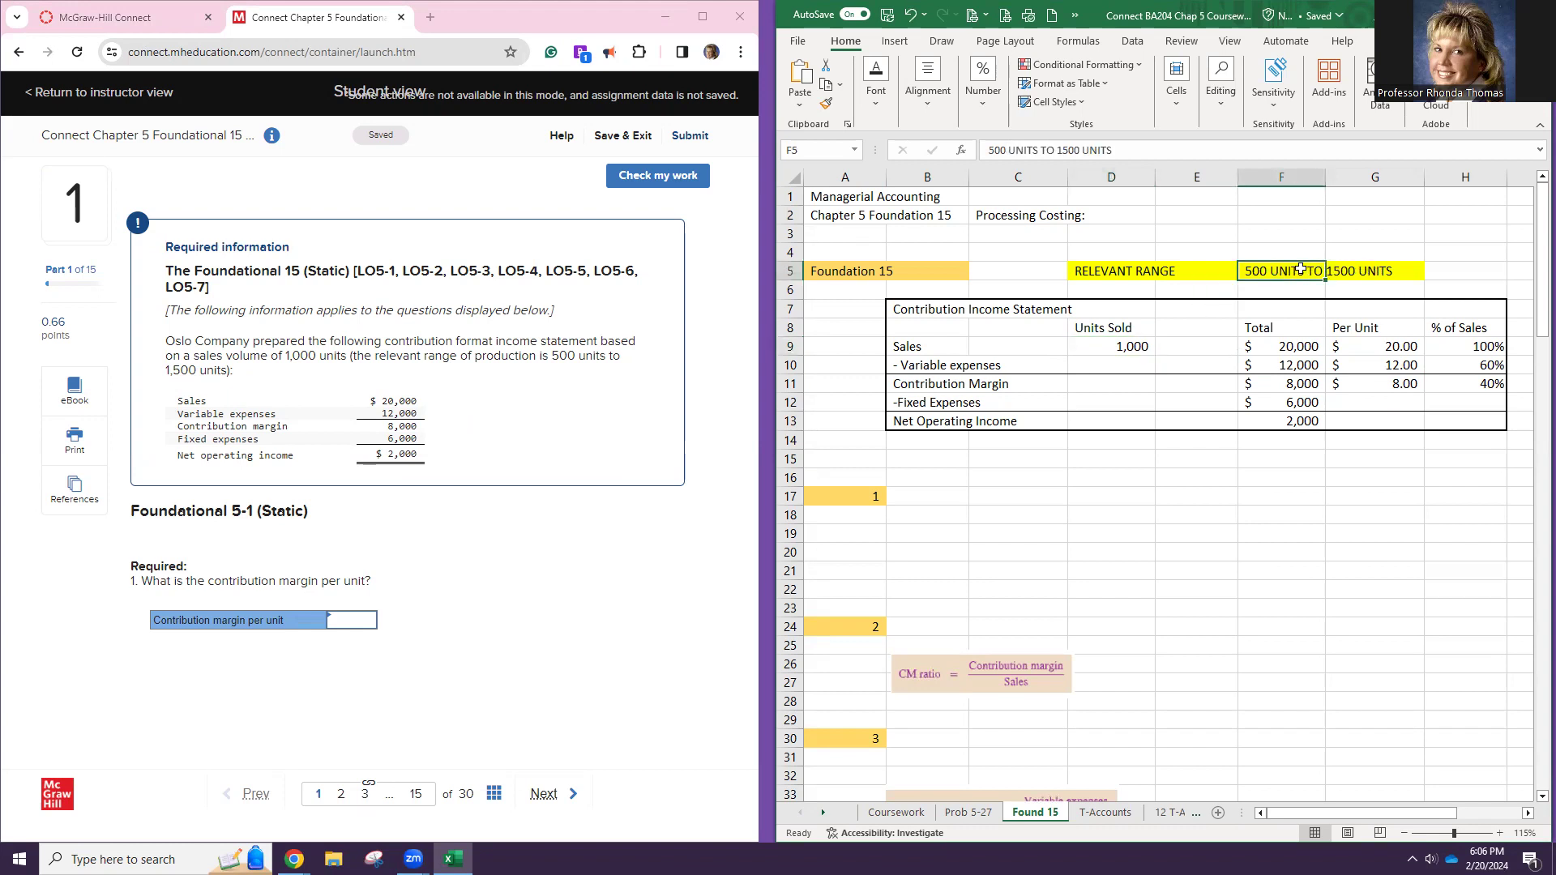
pyautogui.click(1290, 403)
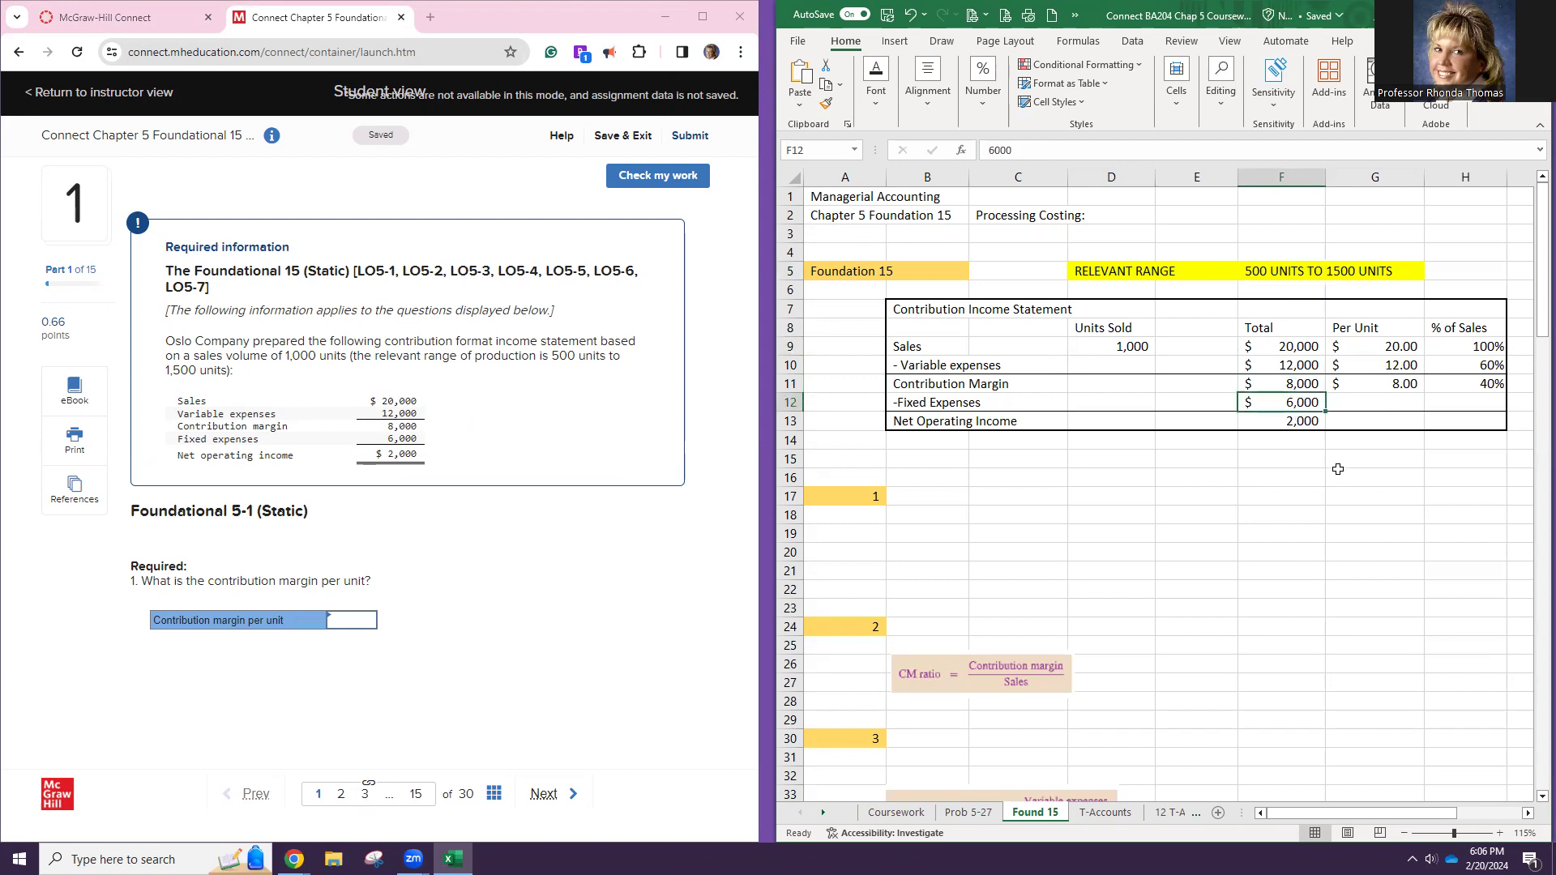
pyautogui.click(1360, 345)
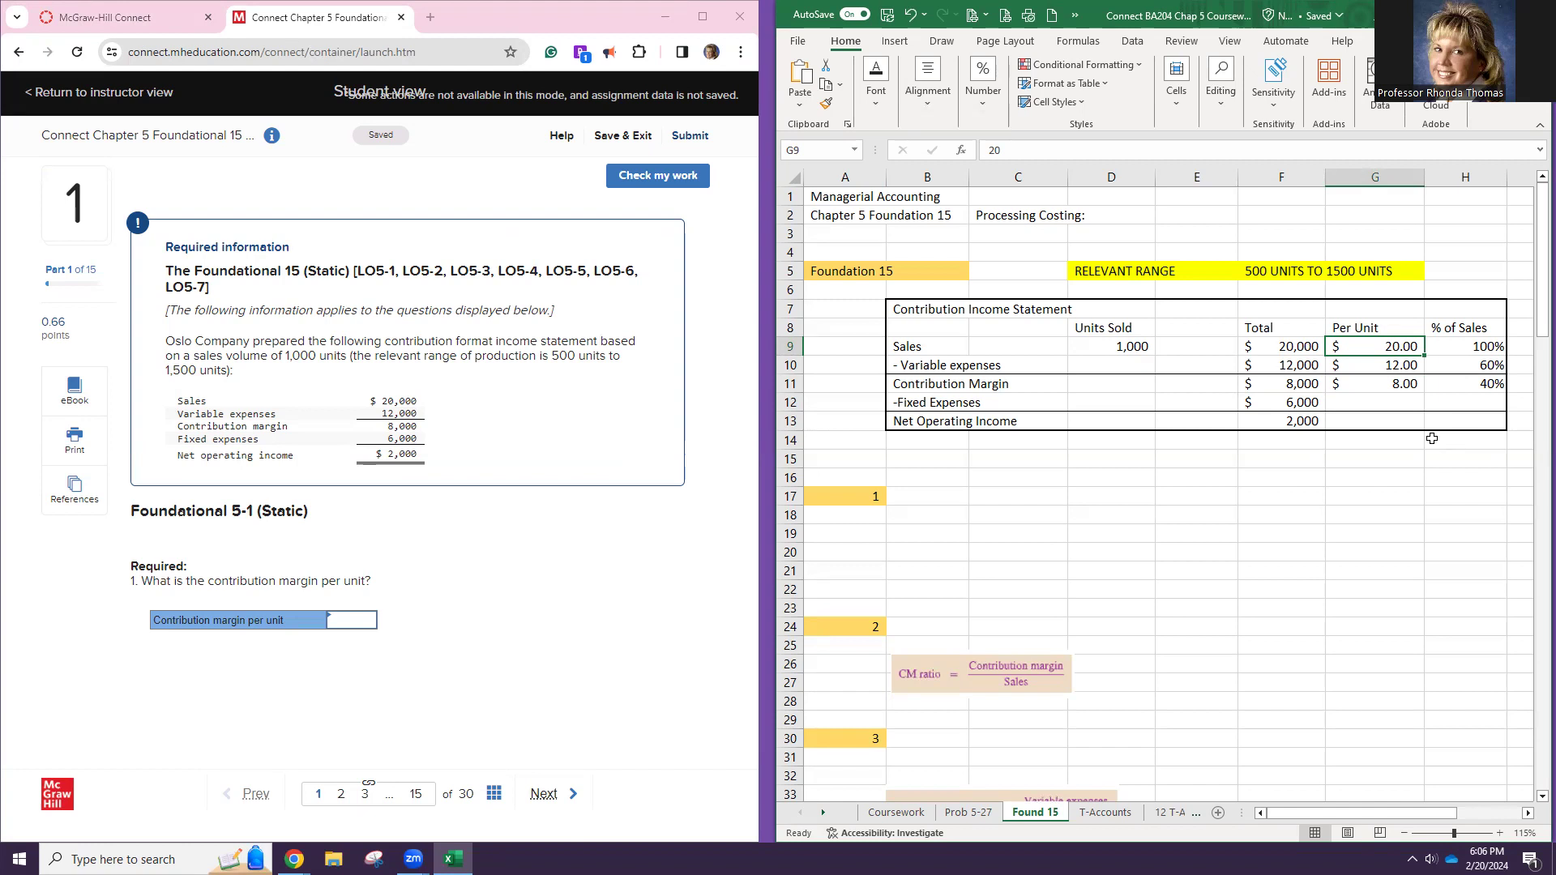
pyautogui.click(1360, 361)
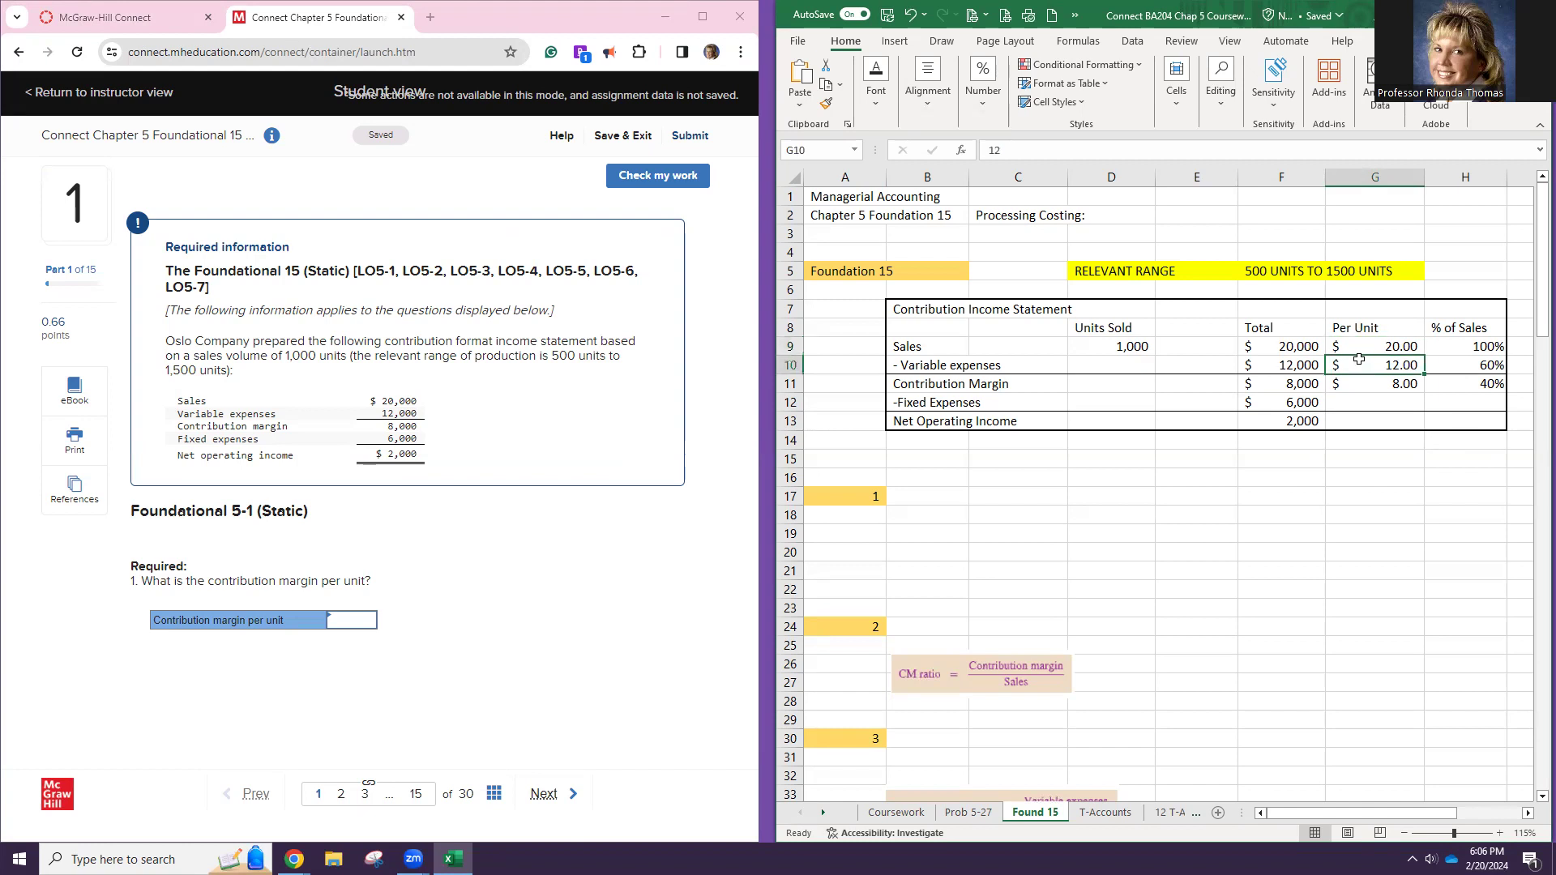
pyautogui.click(1377, 384)
pyautogui.click(964, 492)
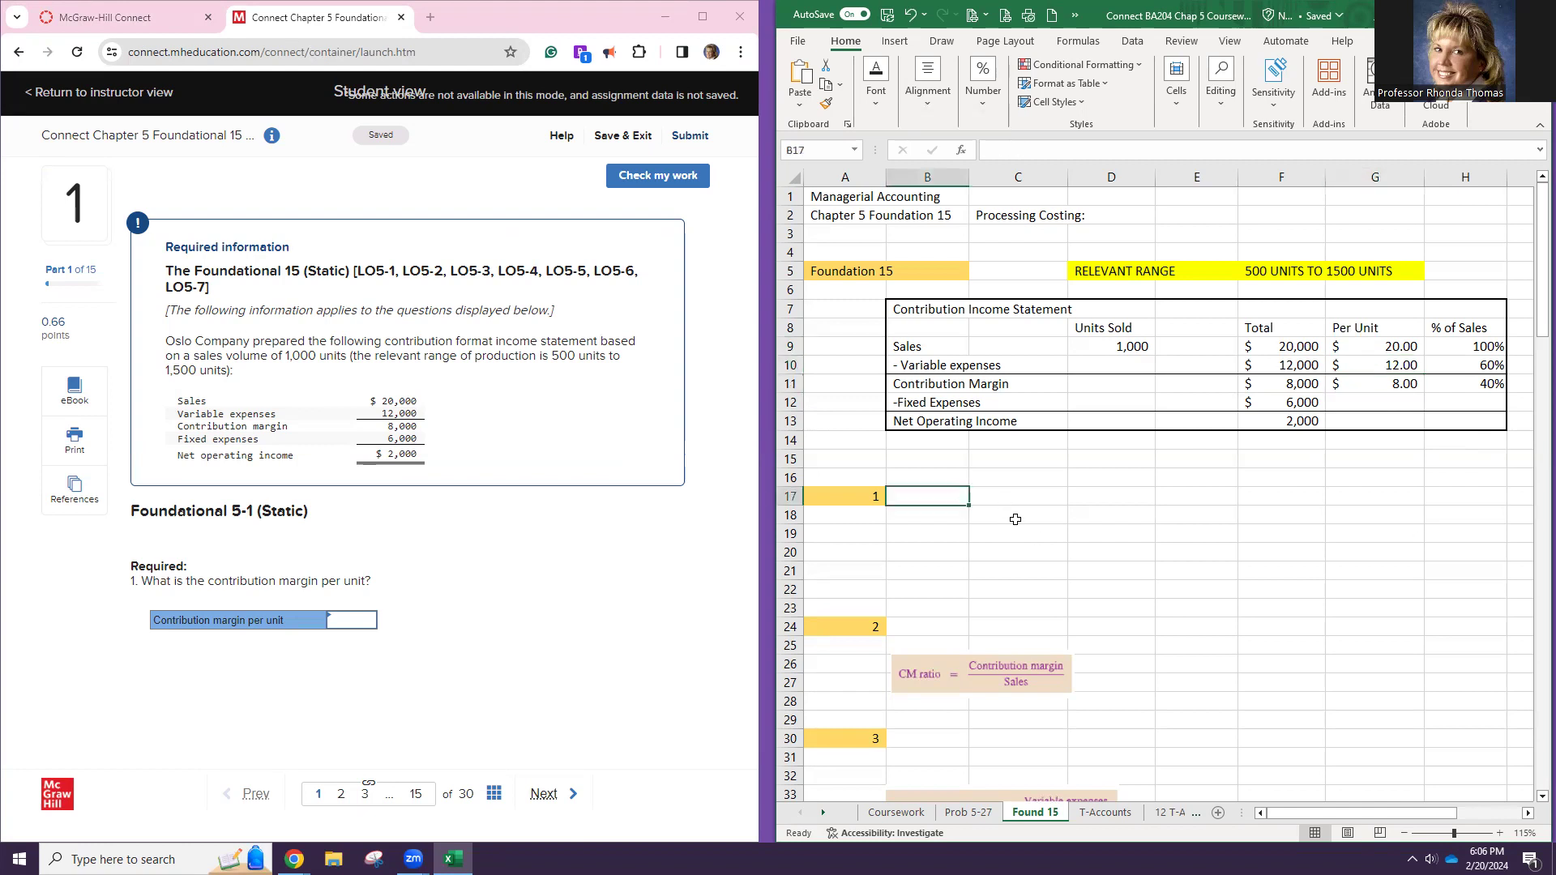
# Add a 'CM per unit' label in B17 with =G11 in C17
pyautogui.write('cm')
pyautogui.press('BackSpace')
pyautogui.press('BackSpace')
pyautogui.press('BackSpace')
pyautogui.press('BackSpace')
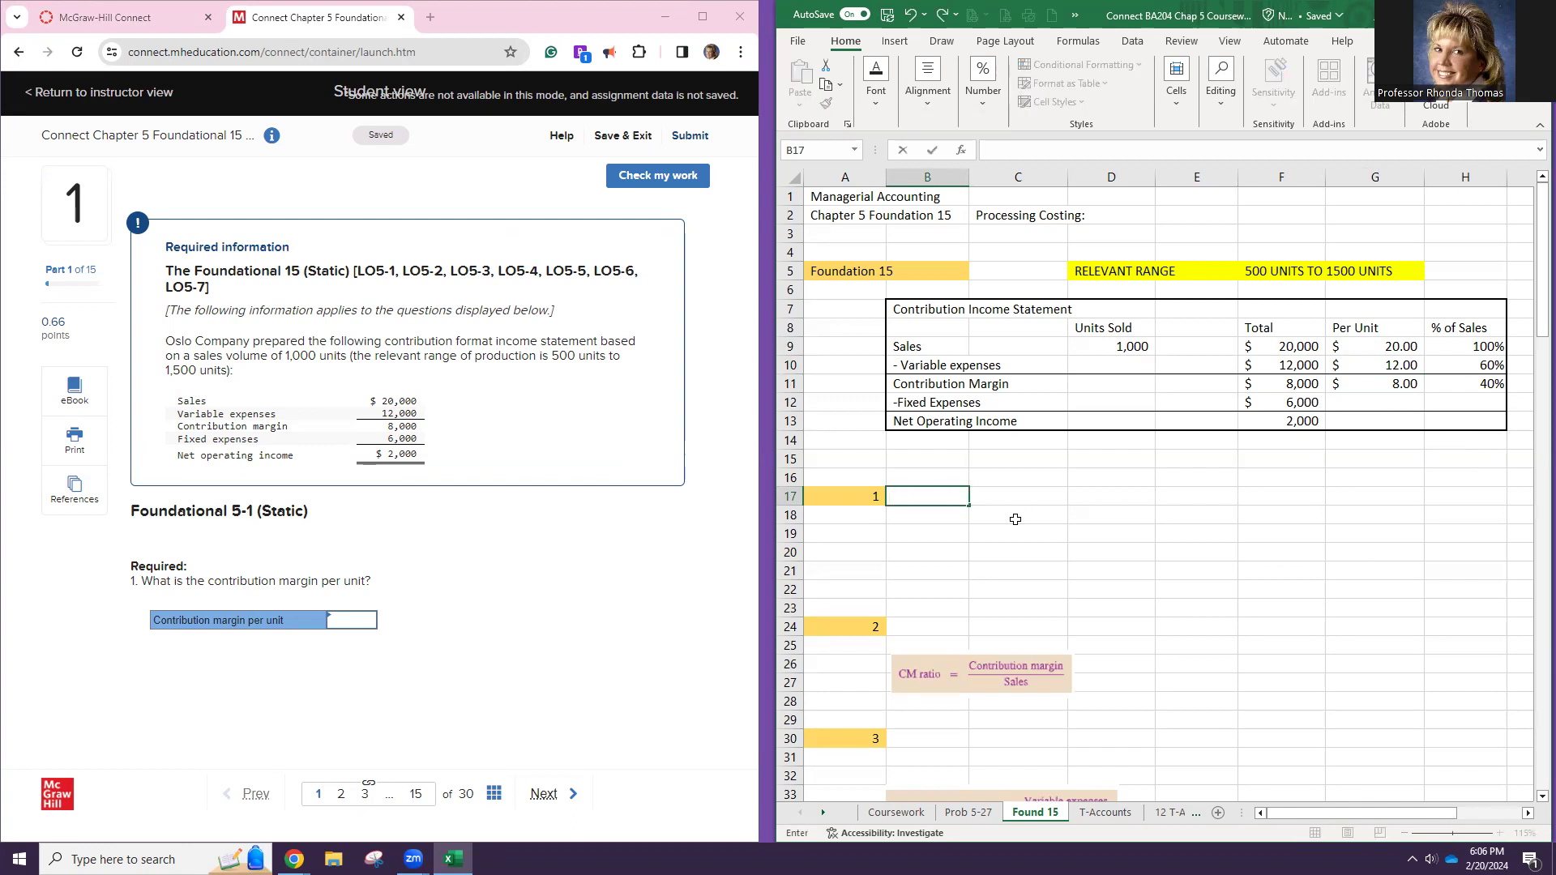
pyautogui.press('BackSpace')
pyautogui.press('BackSpace')
pyautogui.write('CM')
pyautogui.press('Tab')
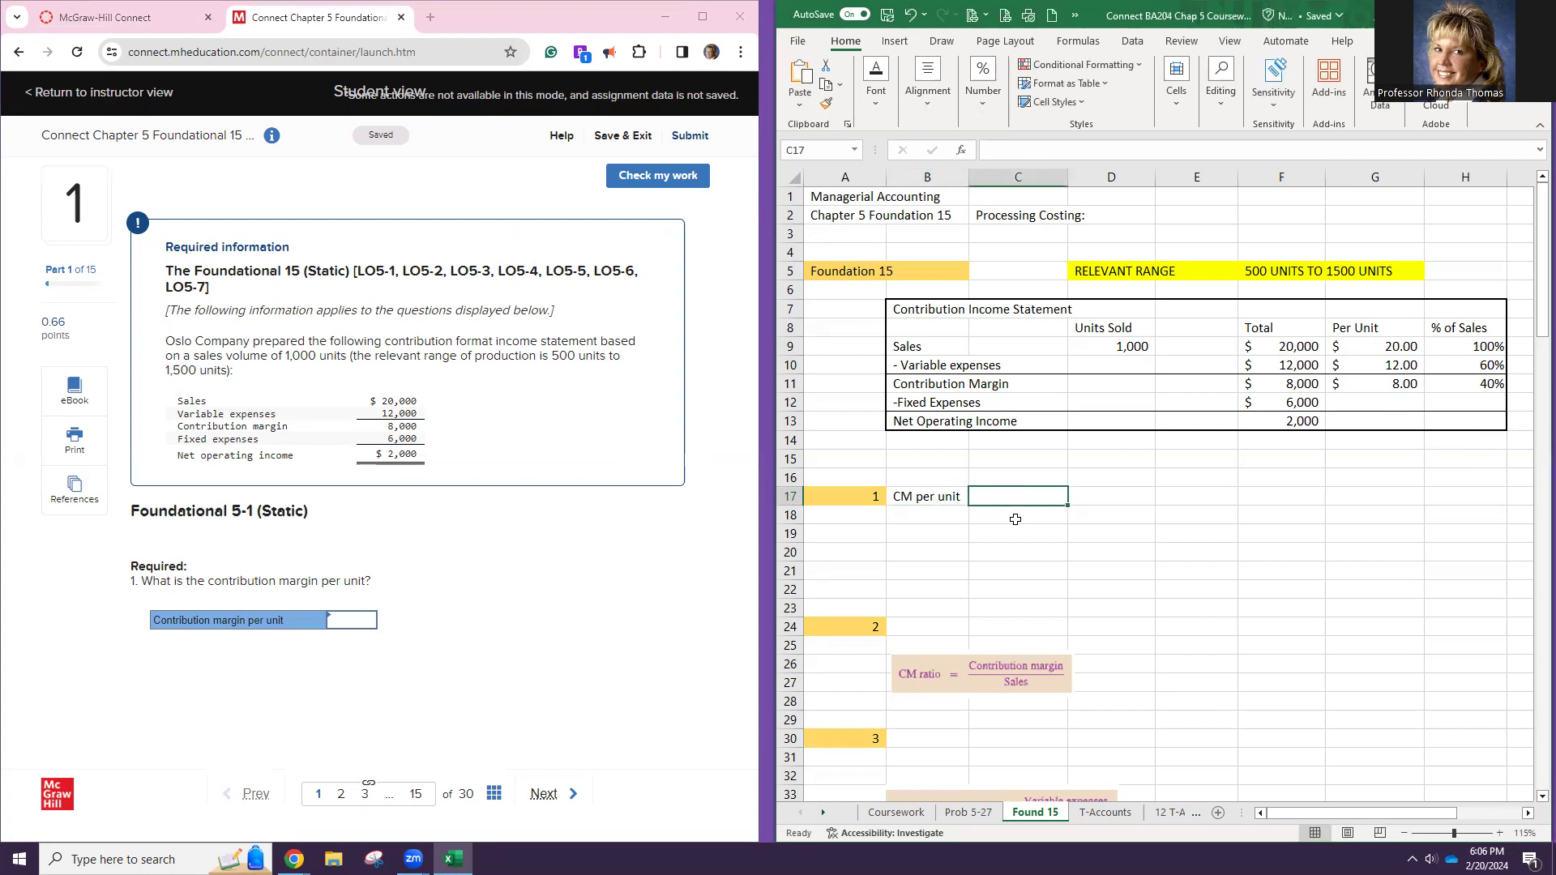
pyautogui.write('=')
pyautogui.click(1376, 384)
pyautogui.press('Return')
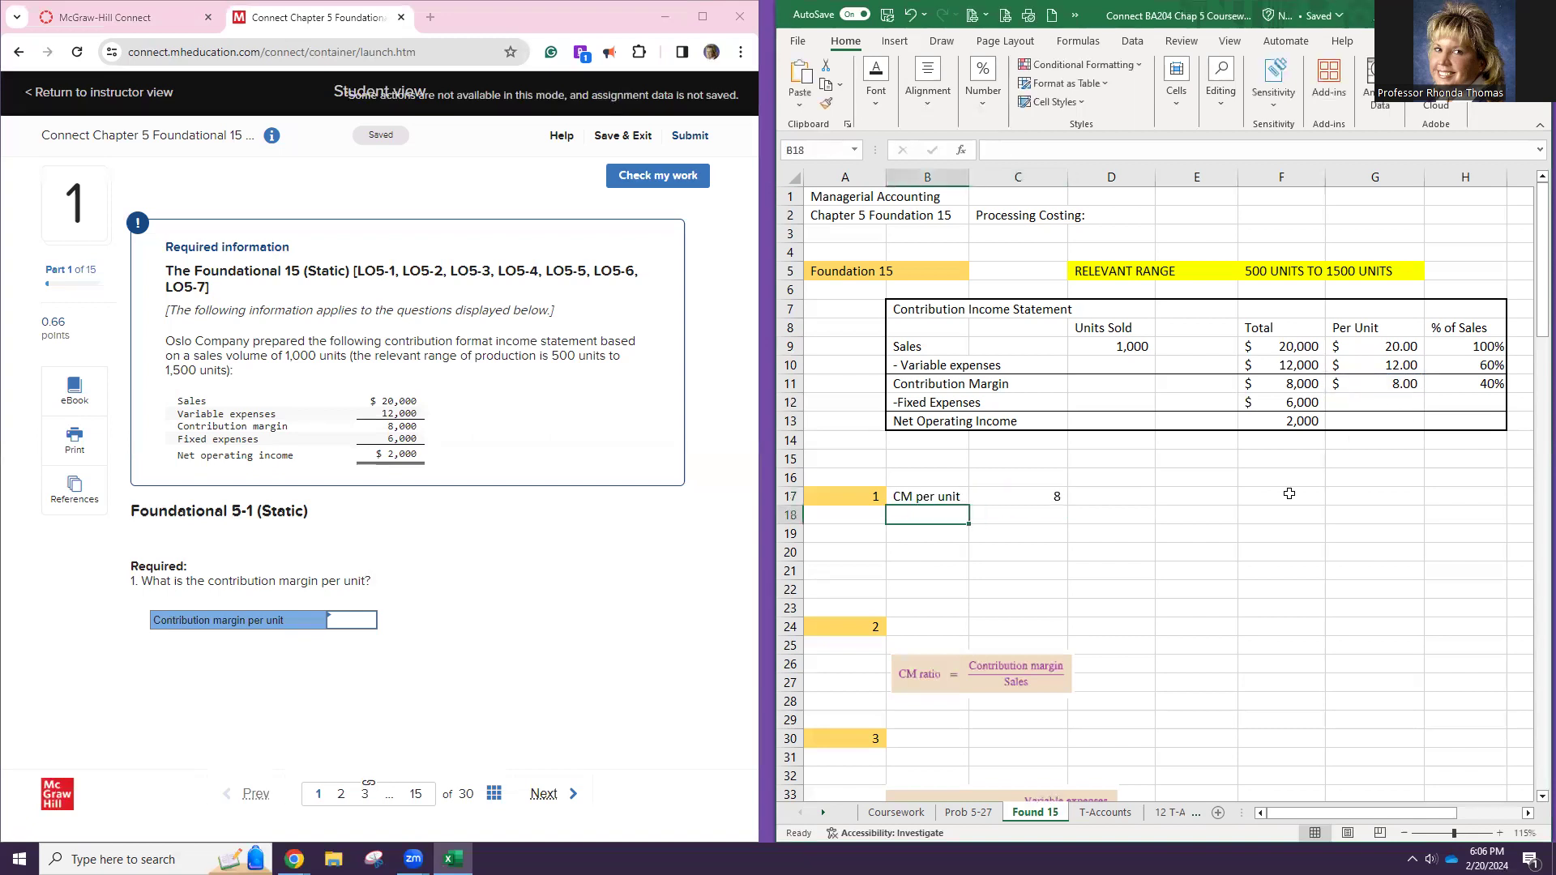
# Enter 8 as the contribution margin per unit answer in Connect
pyautogui.click(338, 618)
pyautogui.write('8')
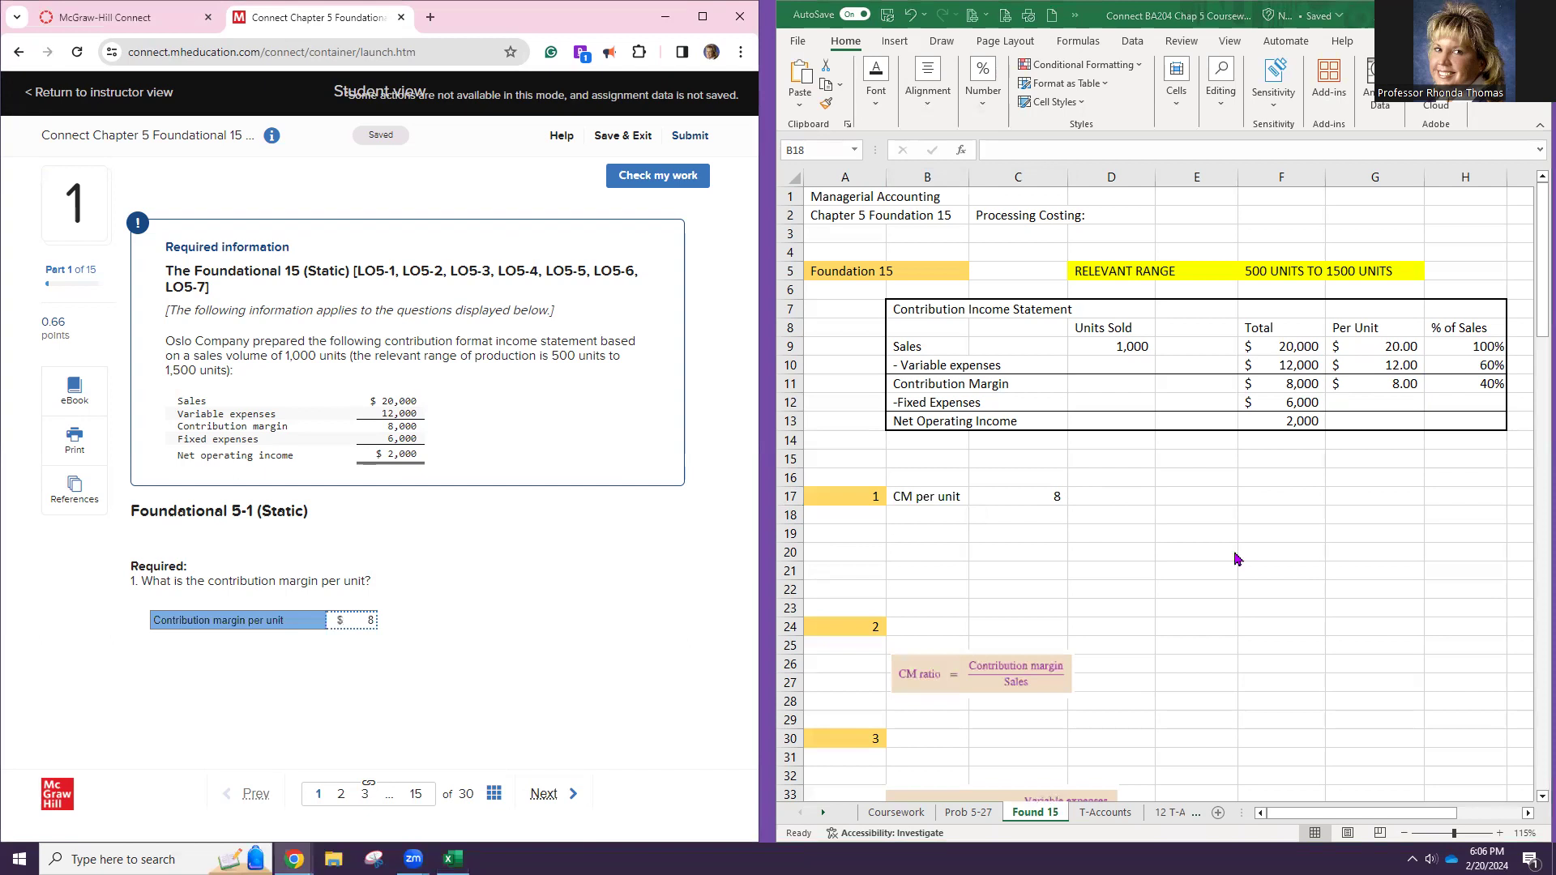
pyautogui.scroll(-1, 1018, 657)
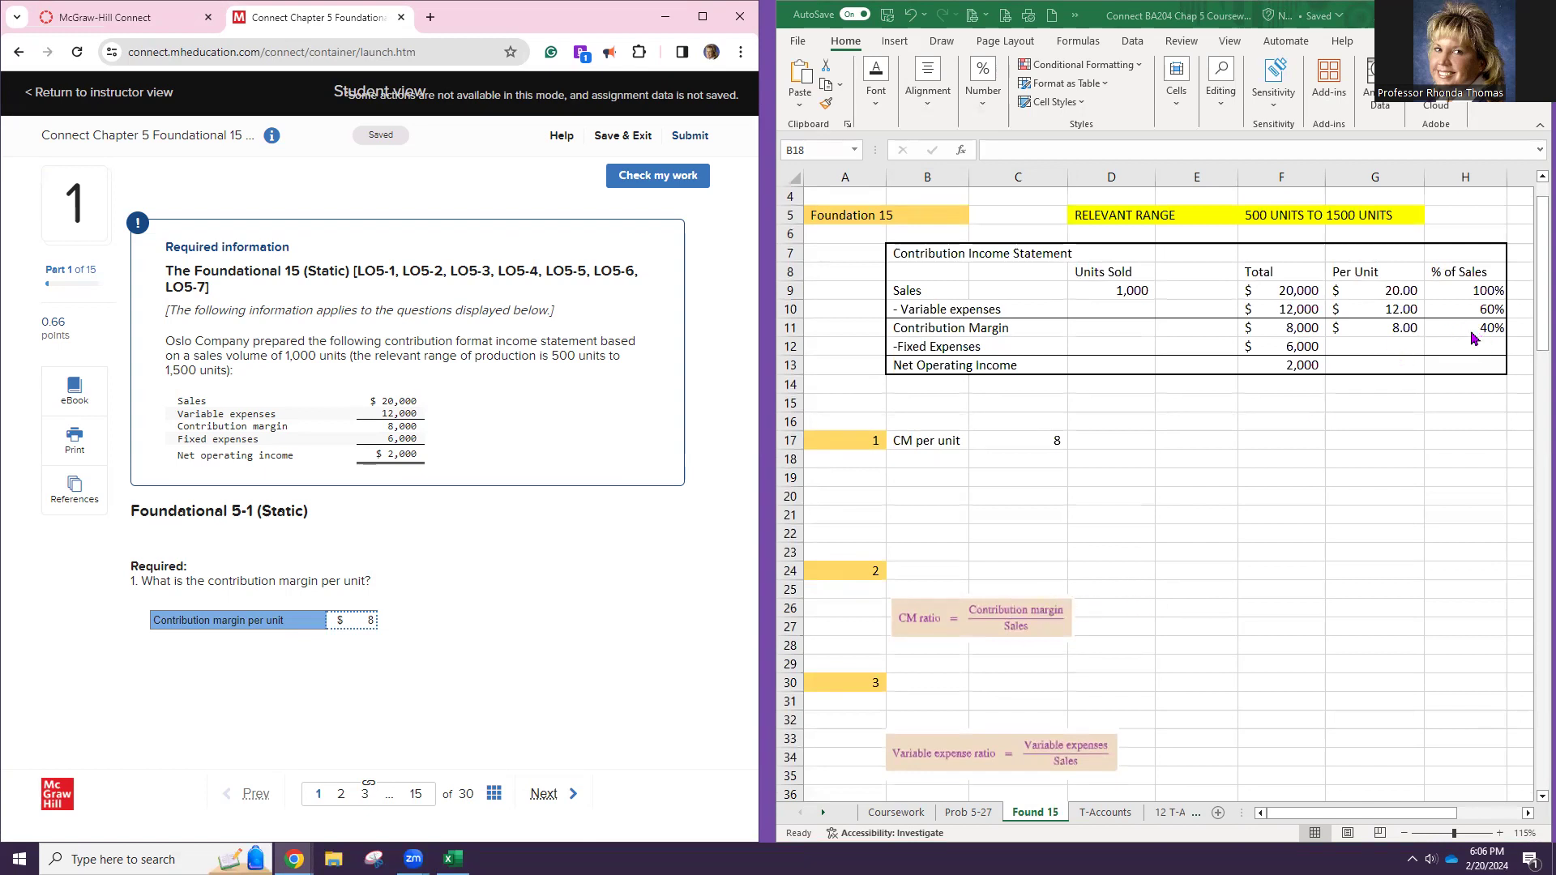
# Compute the CM ratio as CM per unit divided by sales price per unit
pyautogui.click(1190, 609)
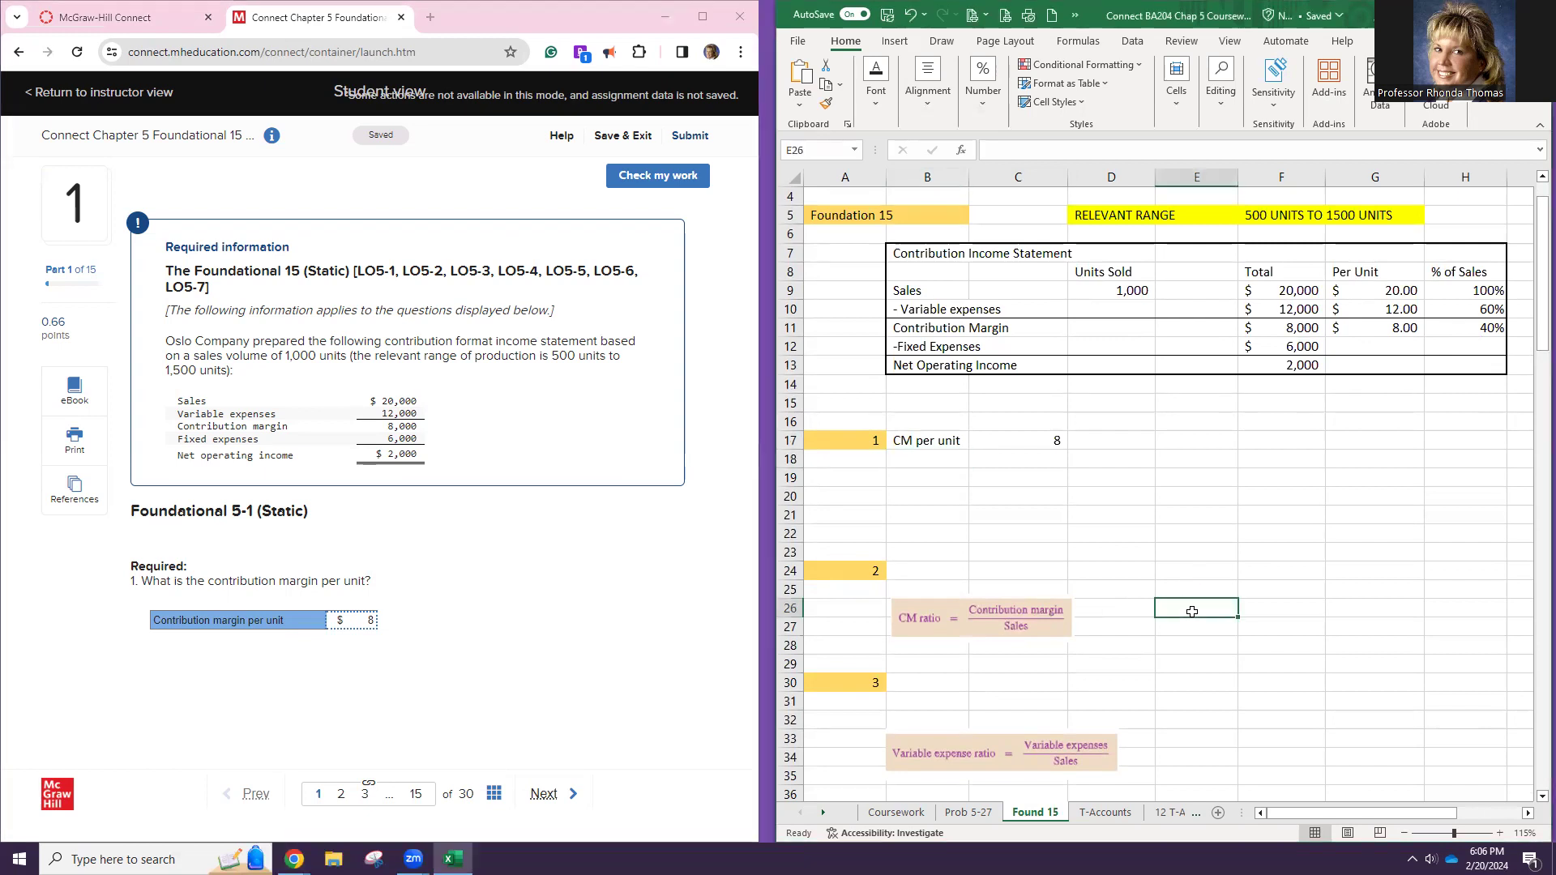
pyautogui.write('=')
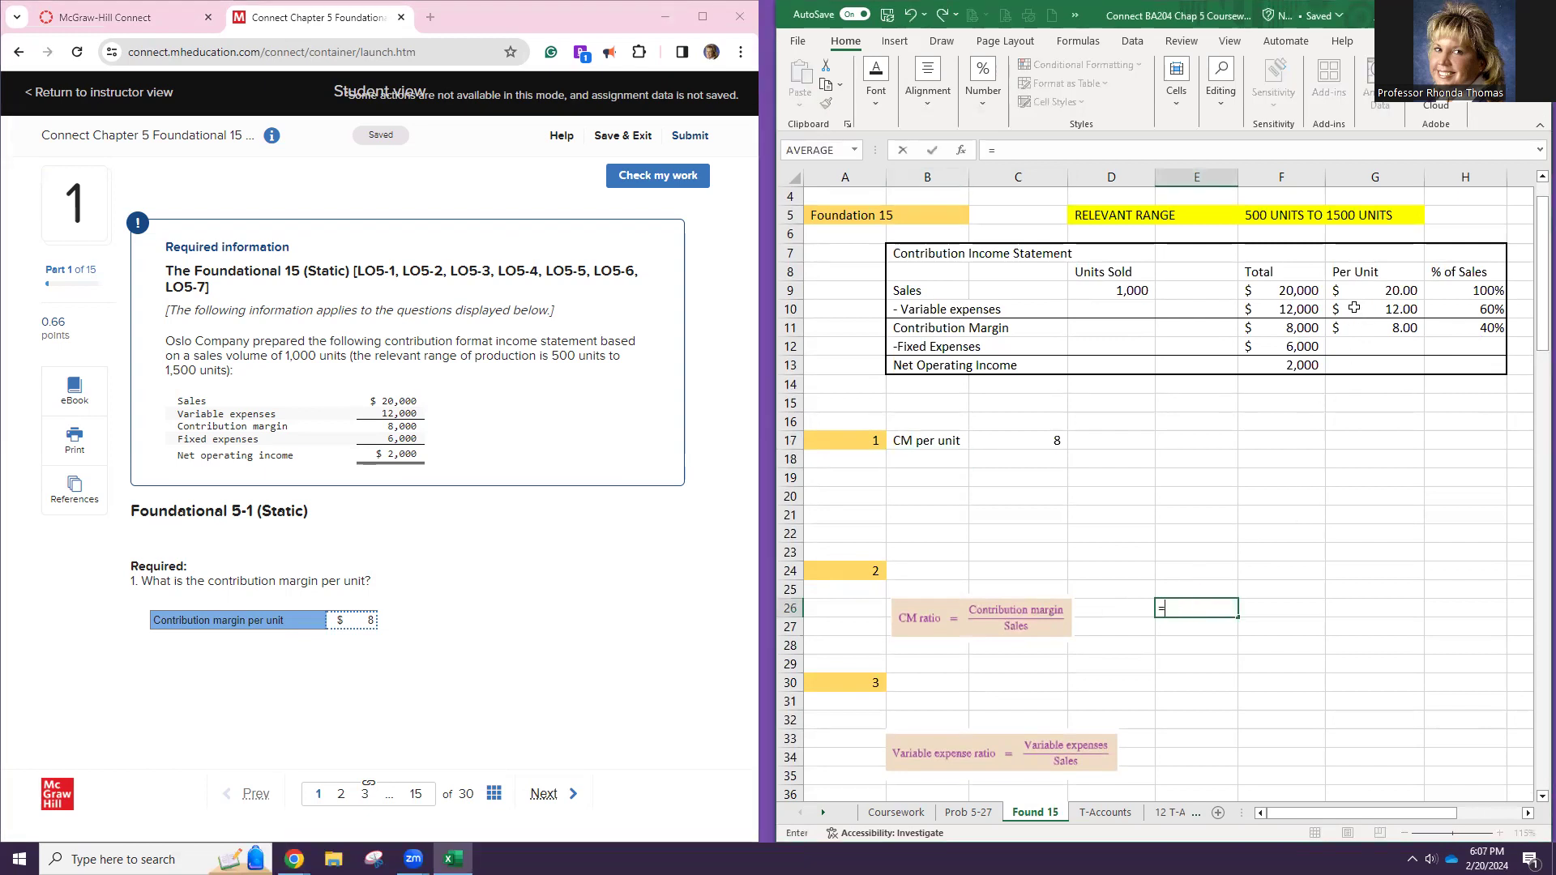
pyautogui.click(1361, 331)
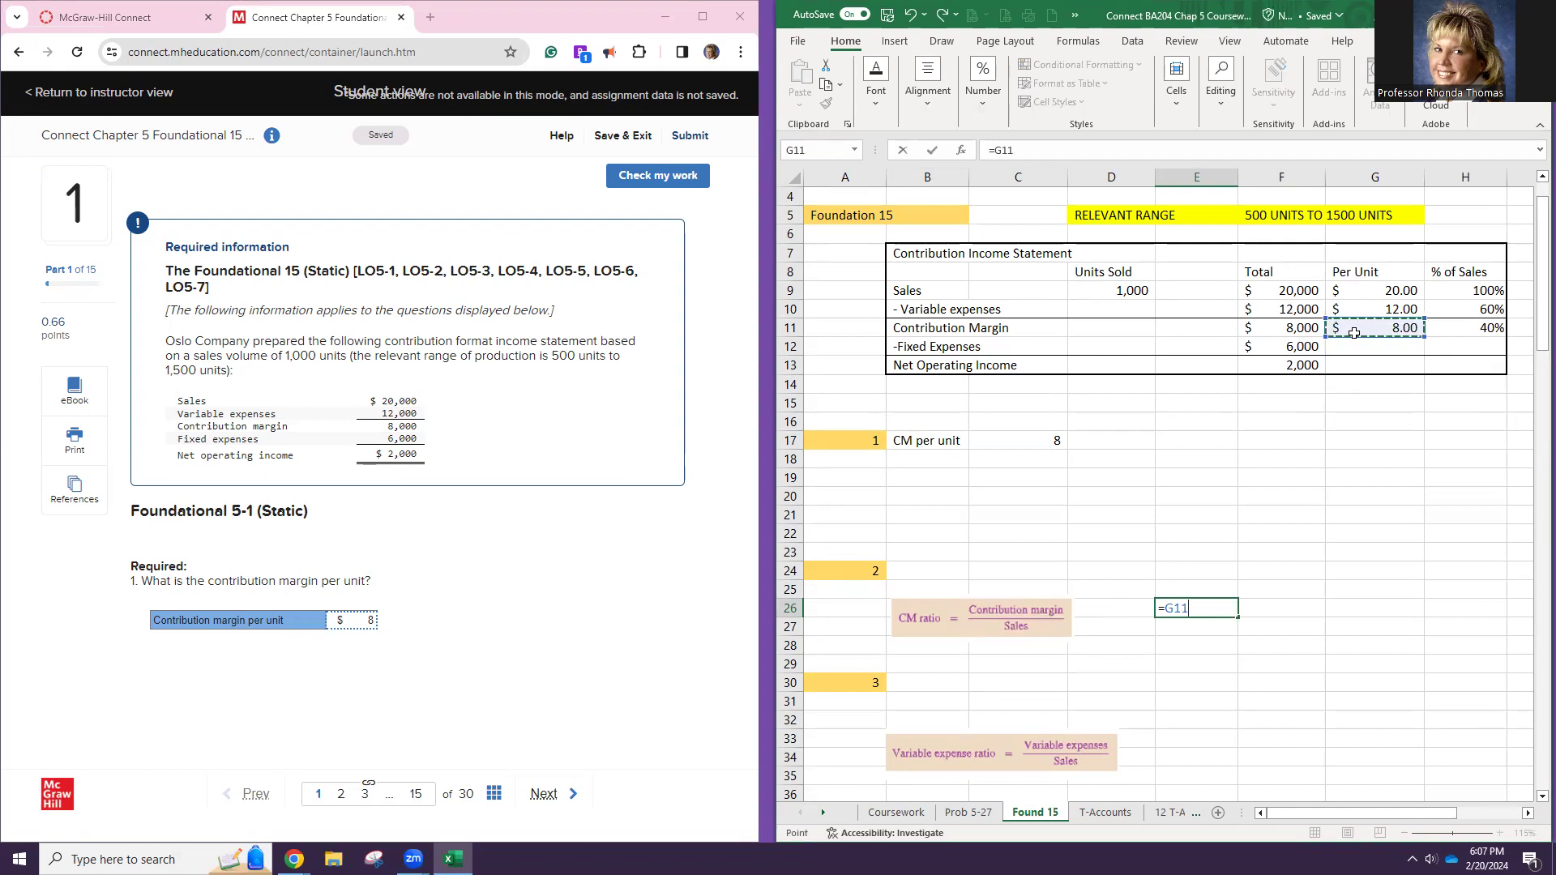
pyautogui.write('/')
pyautogui.click(1343, 289)
pyautogui.press('Return')
# Format the CM ratio result as a percentage, showing 40%
pyautogui.click(1227, 606)
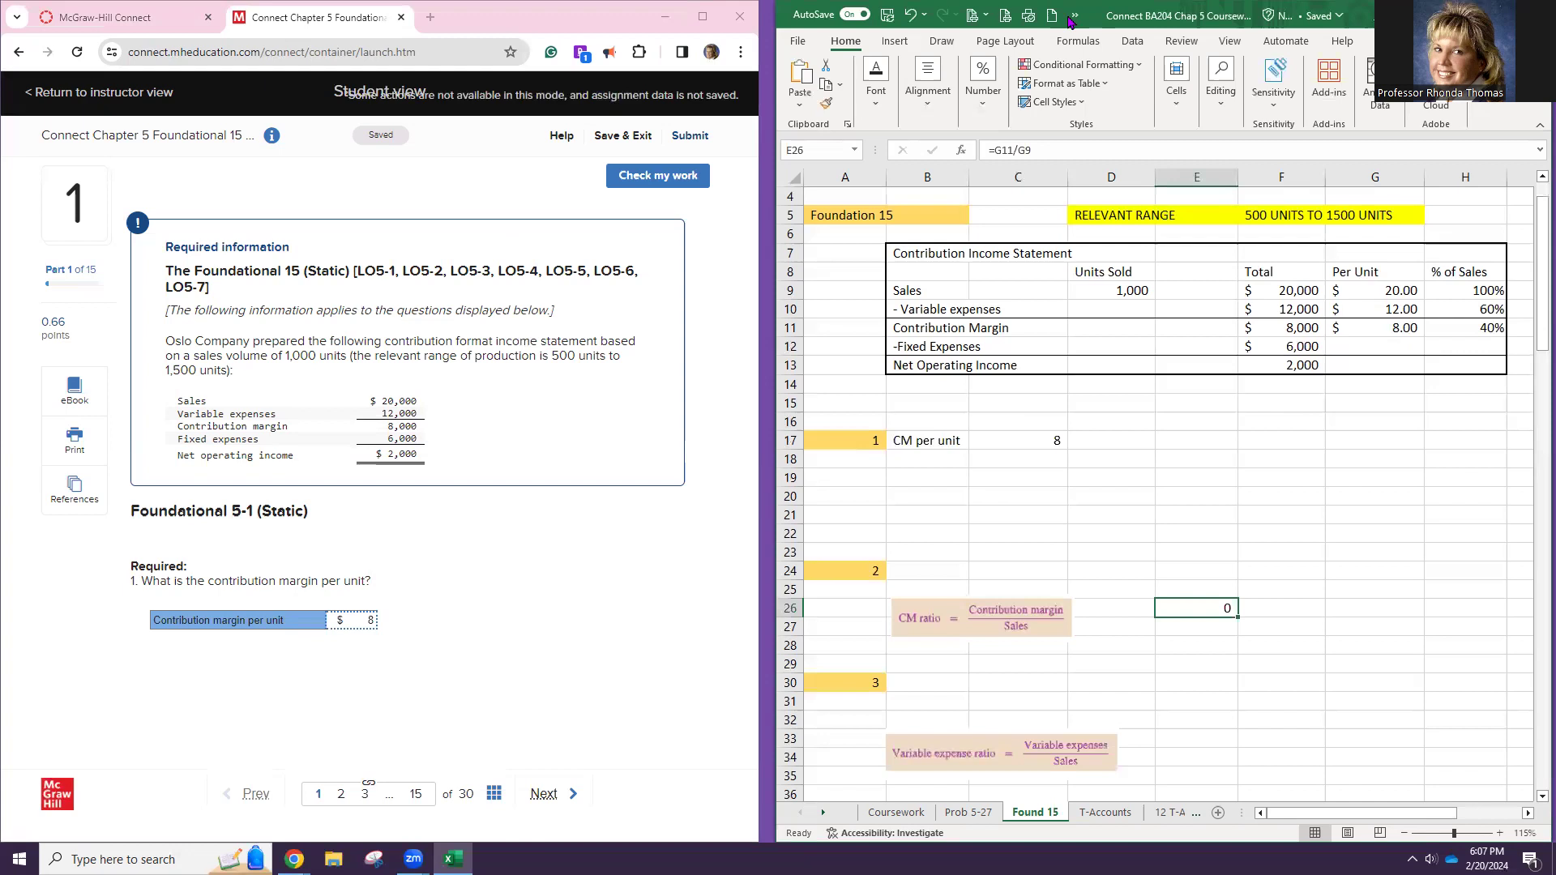
pyautogui.click(648, 22)
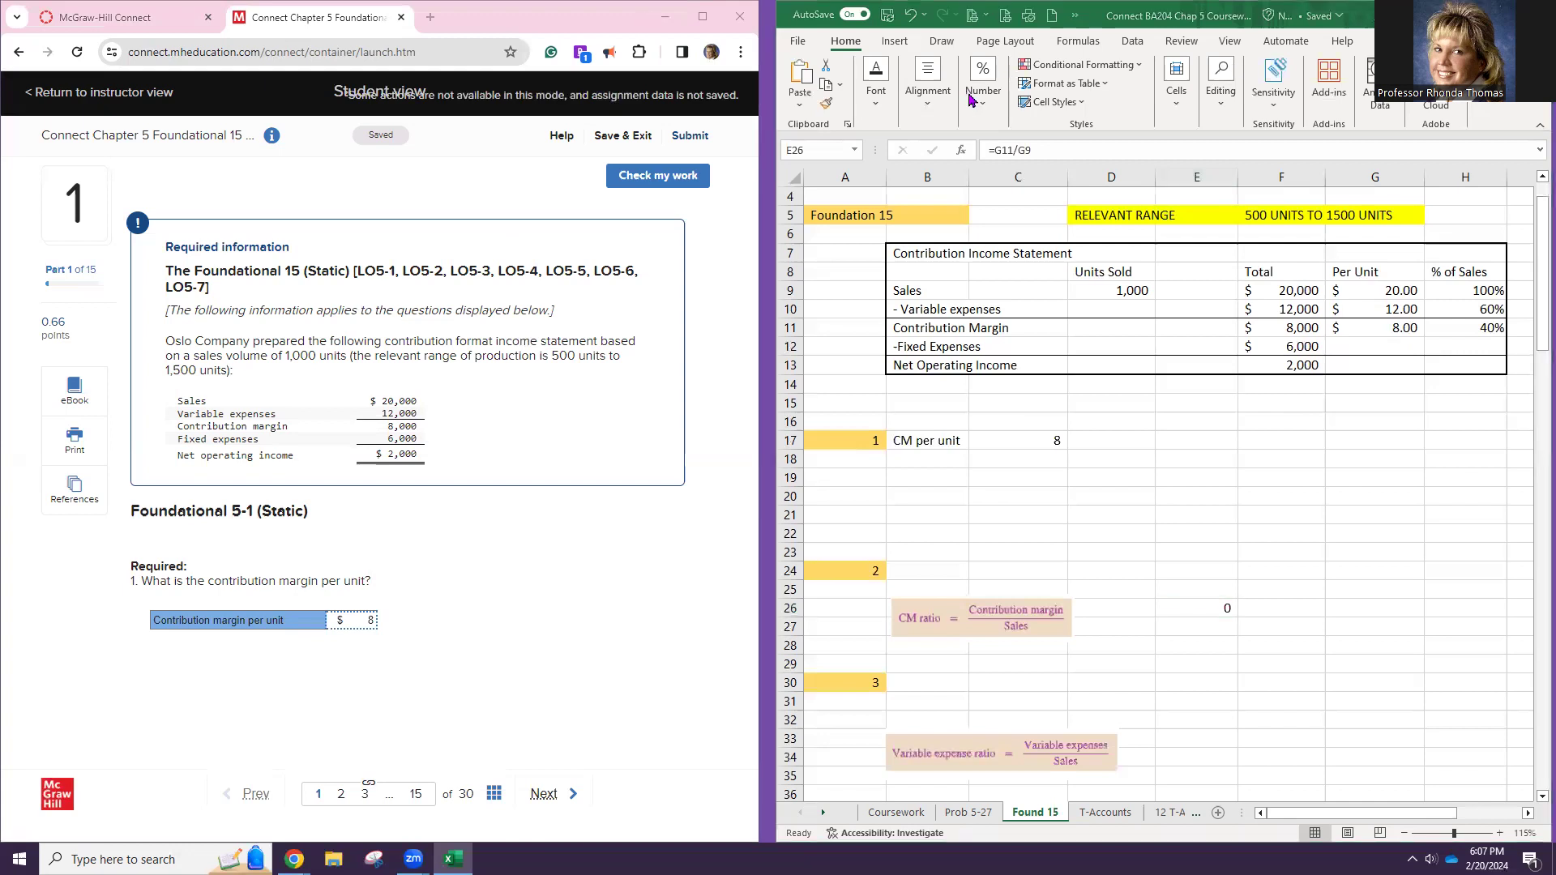
pyautogui.click(985, 76)
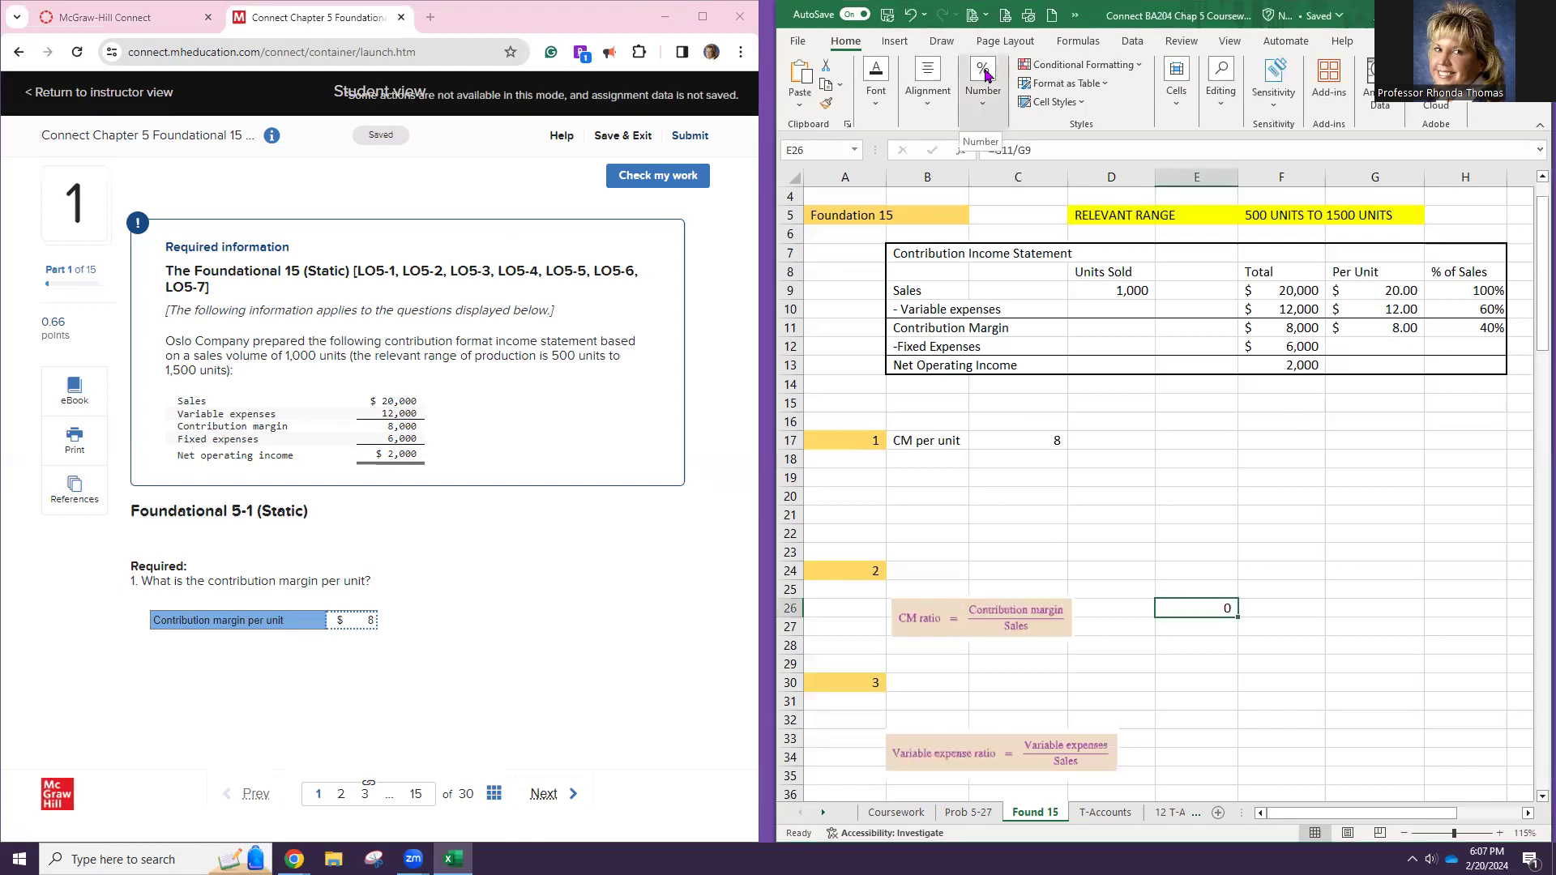
pyautogui.click(985, 76)
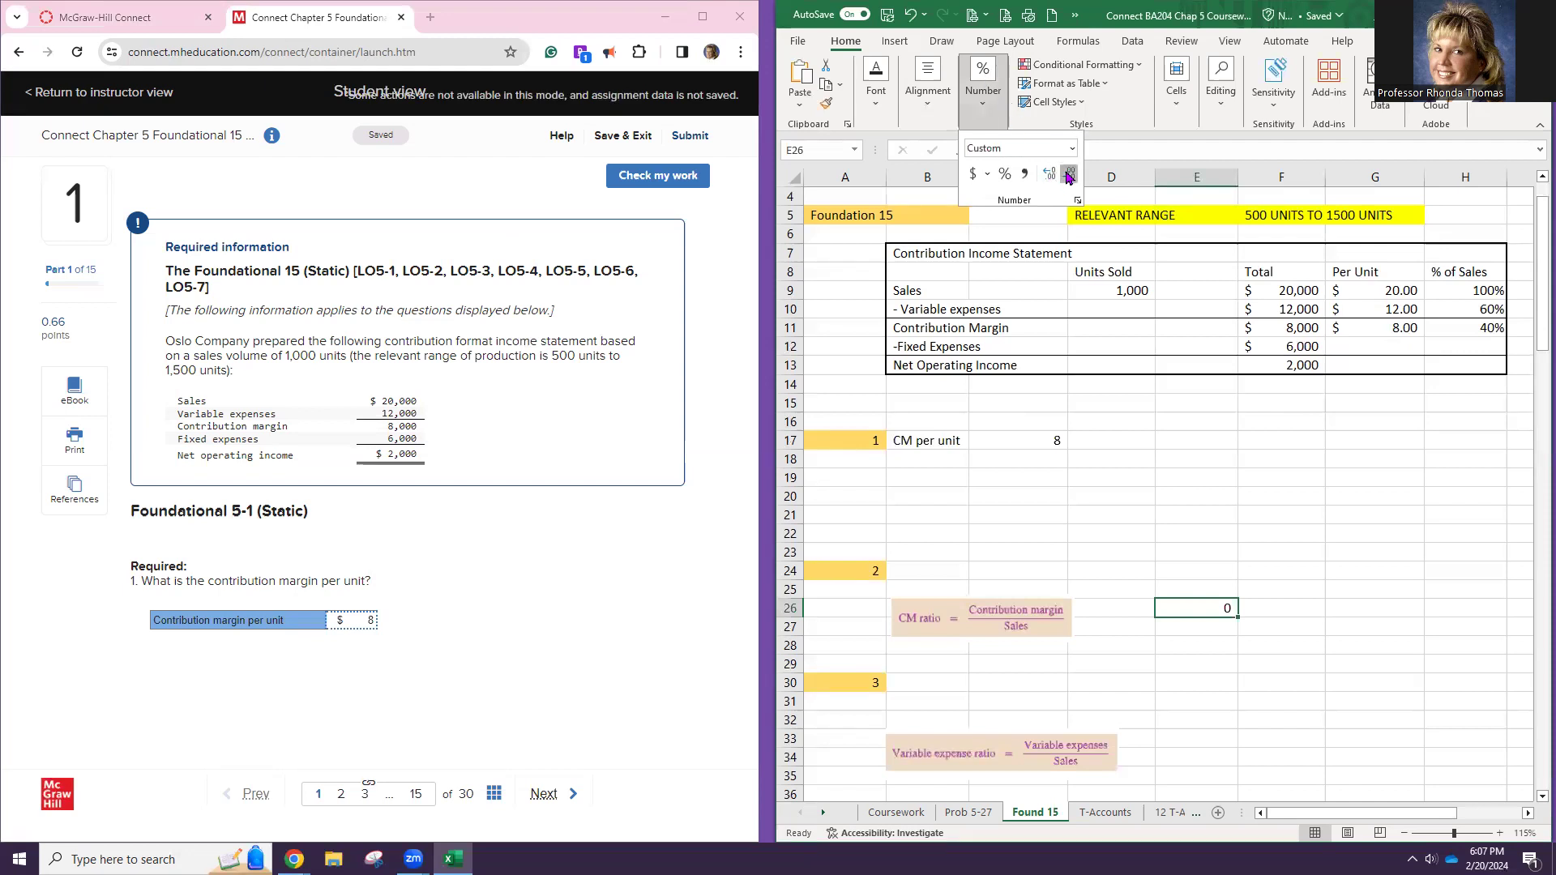
pyautogui.click(1006, 174)
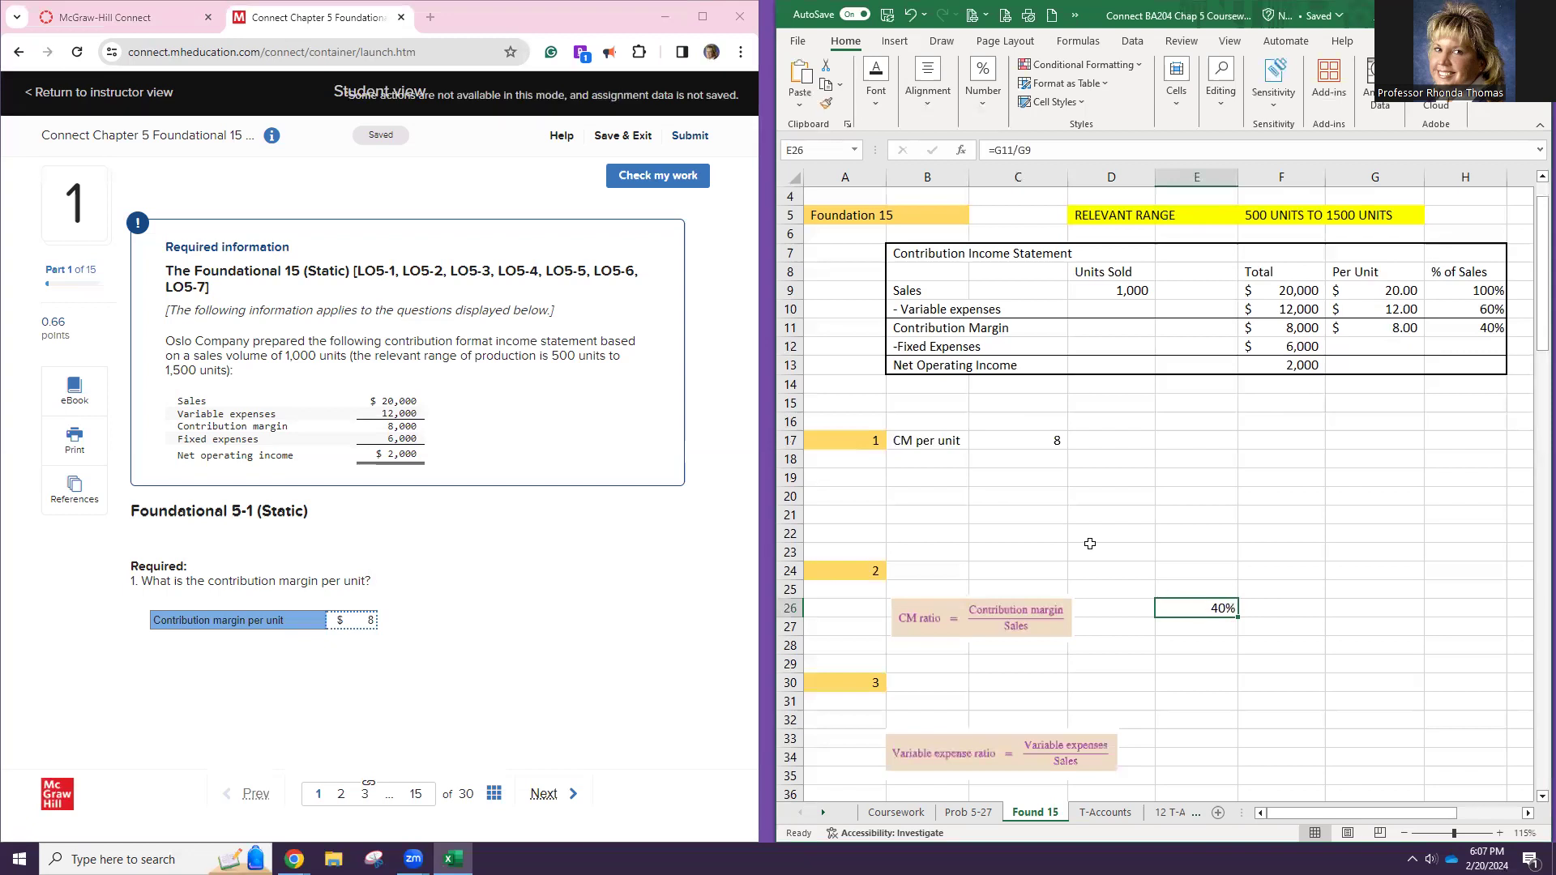
# Fill the CM per unit result 8 and the 40% CM ratio cells light green
pyautogui.click(996, 444)
pyautogui.click(876, 81)
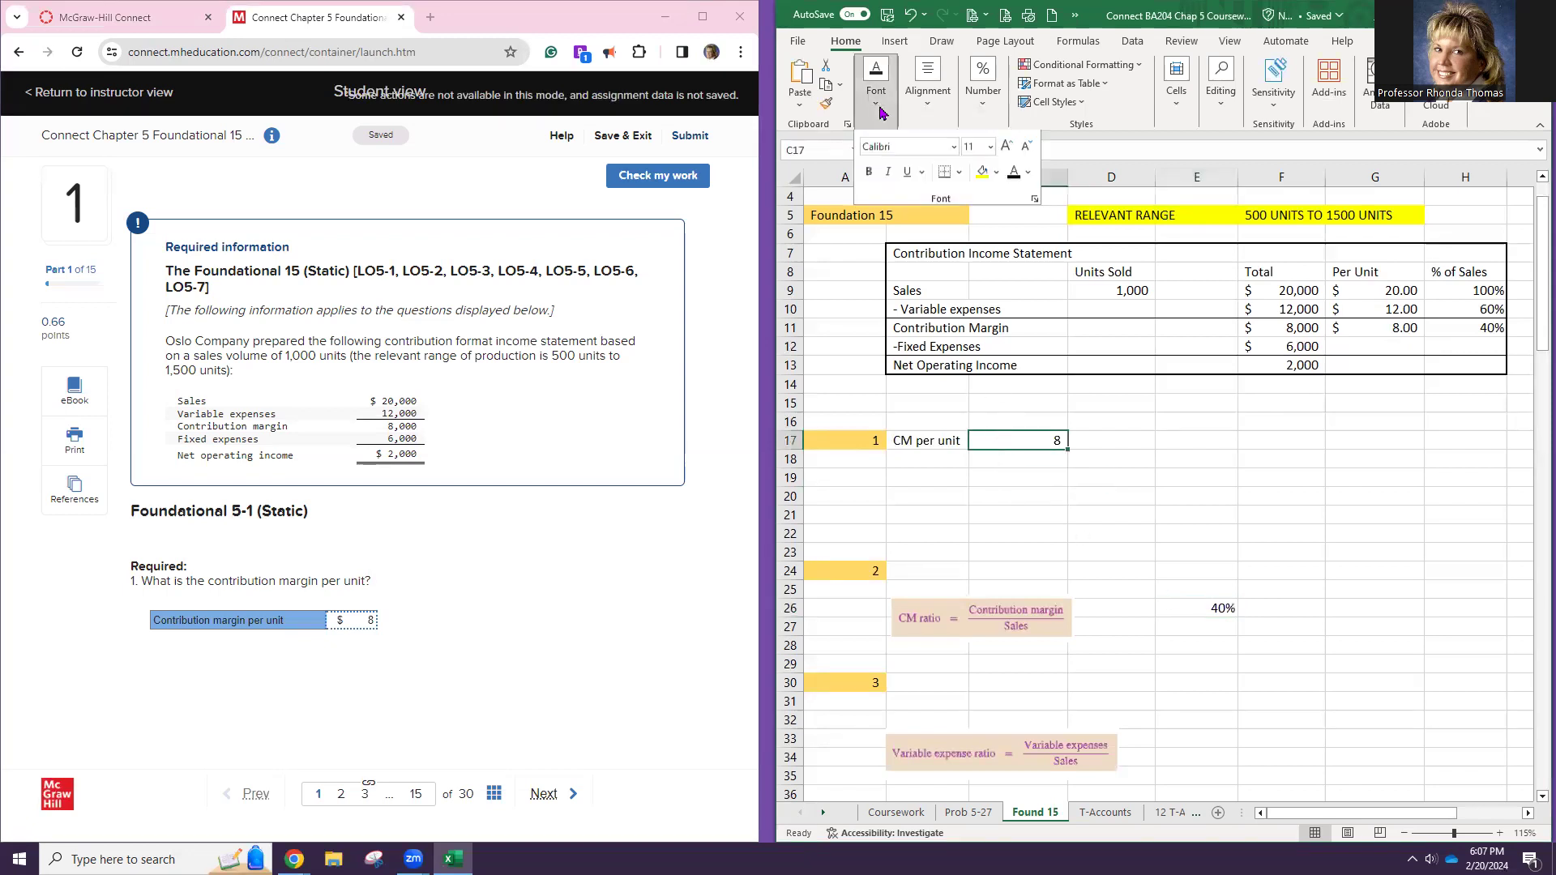
pyautogui.click(991, 182)
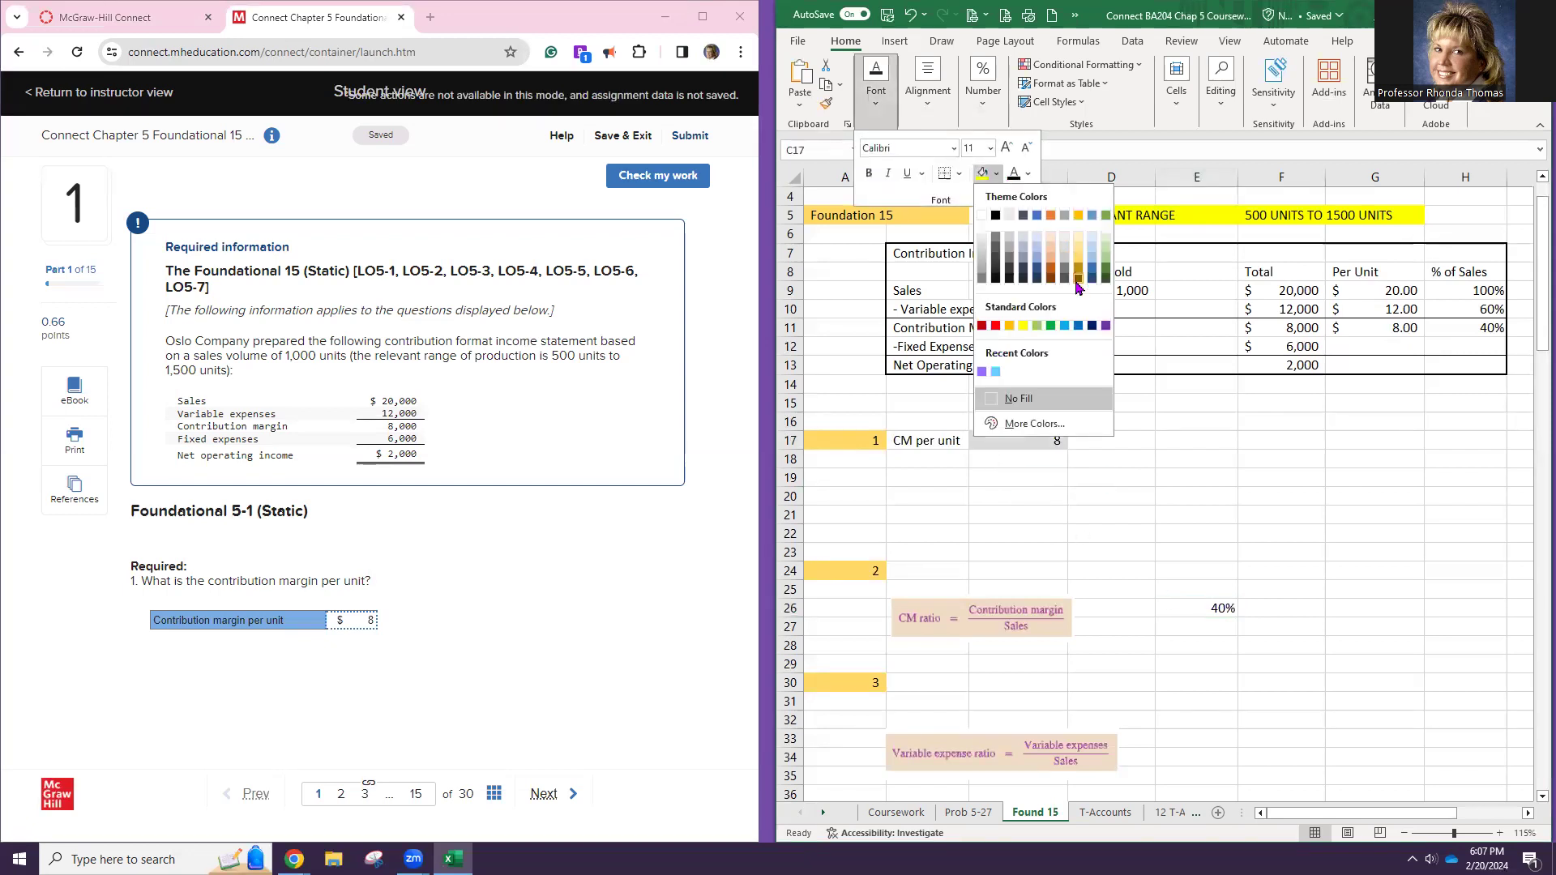
pyautogui.click(1038, 325)
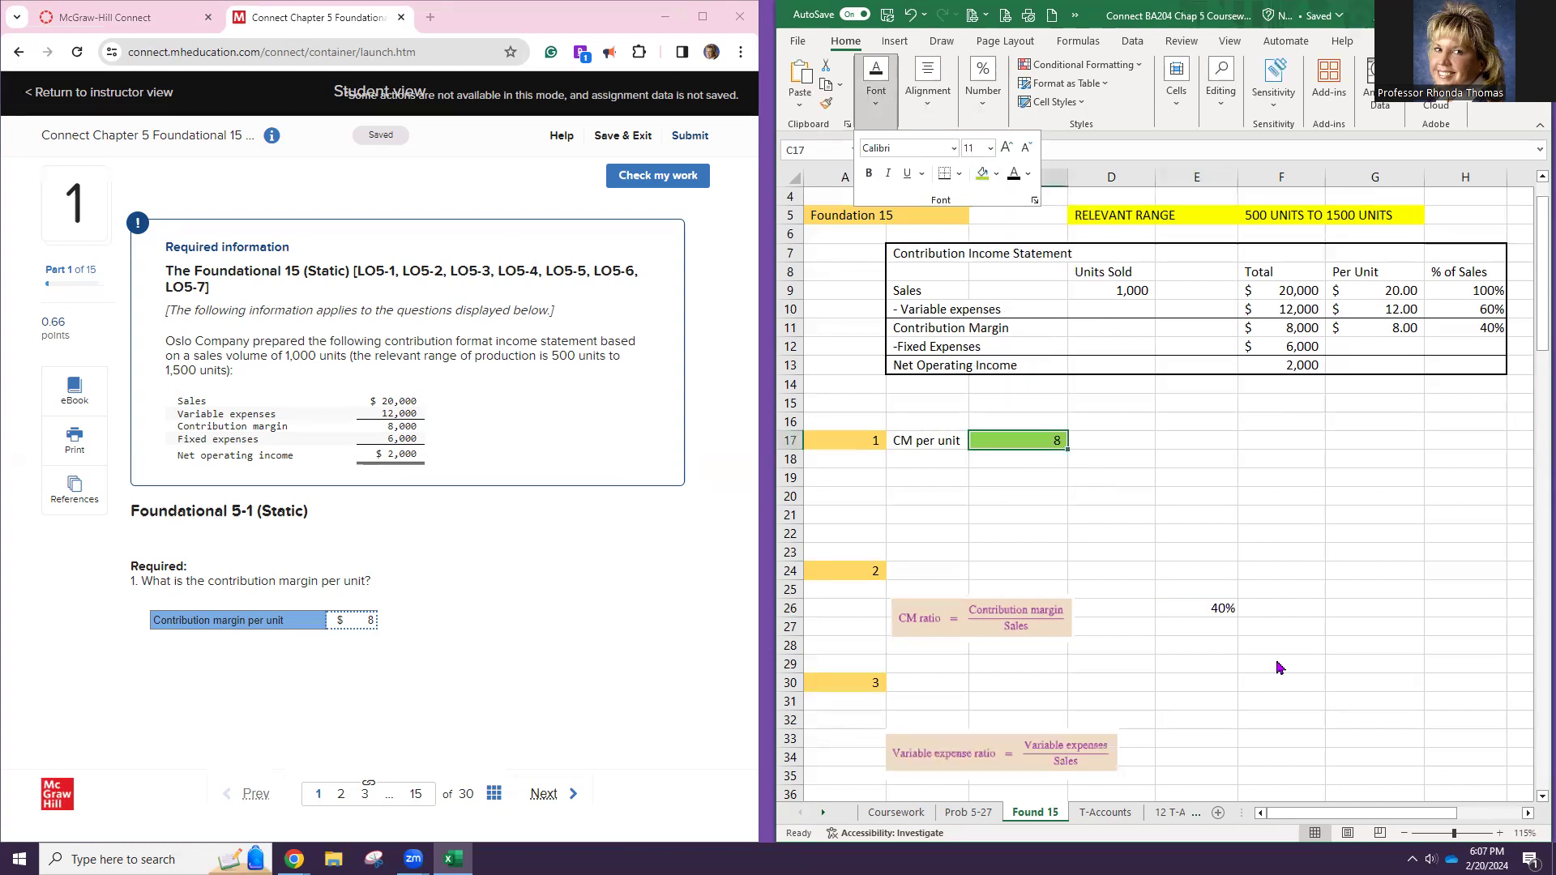
pyautogui.click(1207, 614)
pyautogui.click(1212, 610)
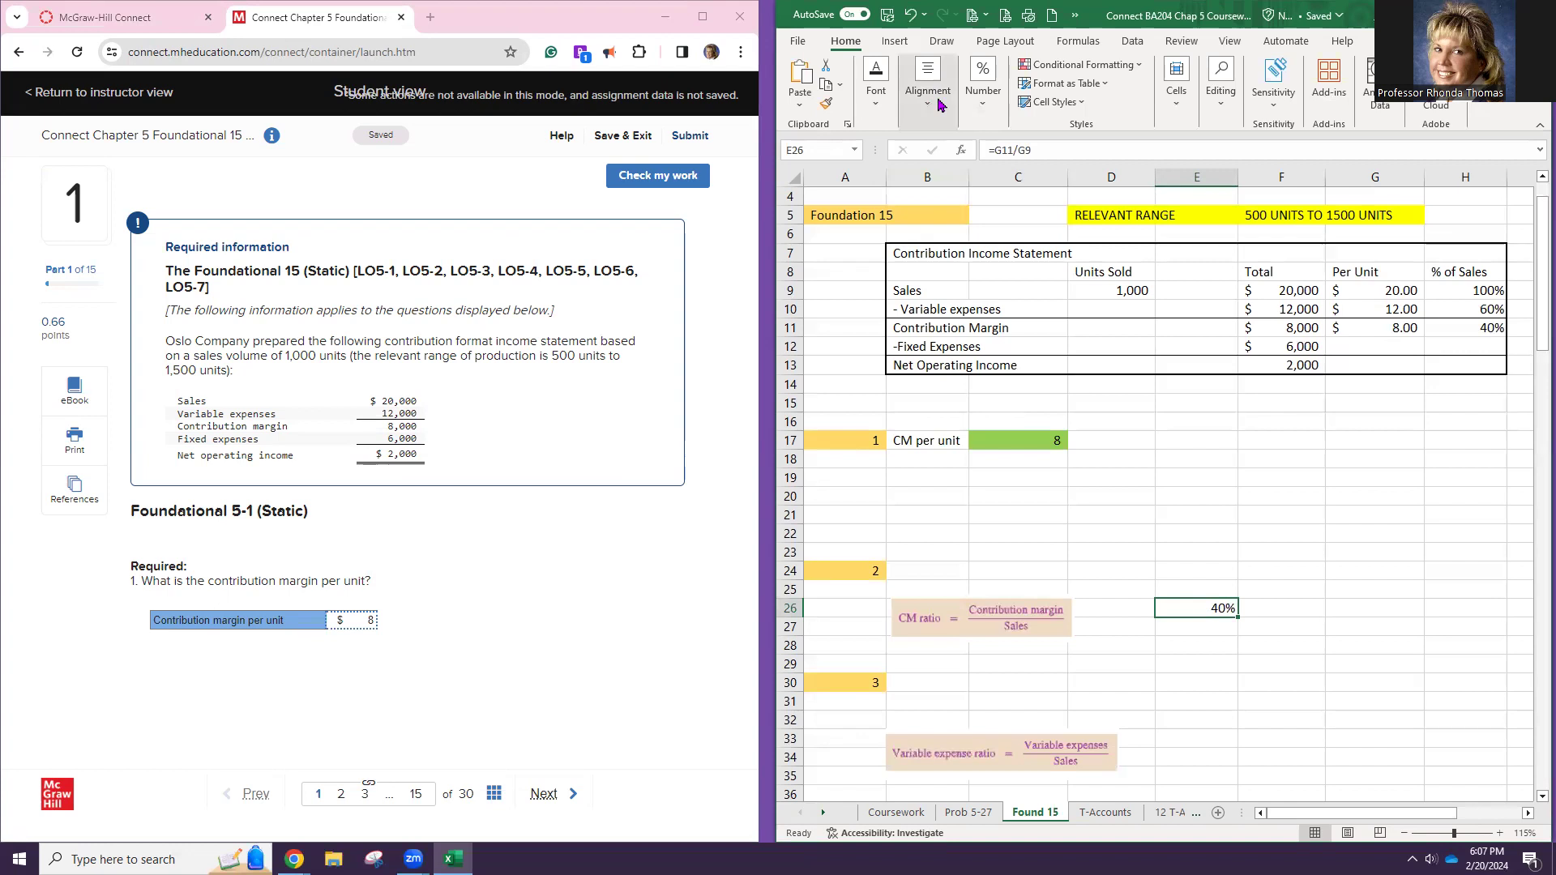
pyautogui.click(877, 81)
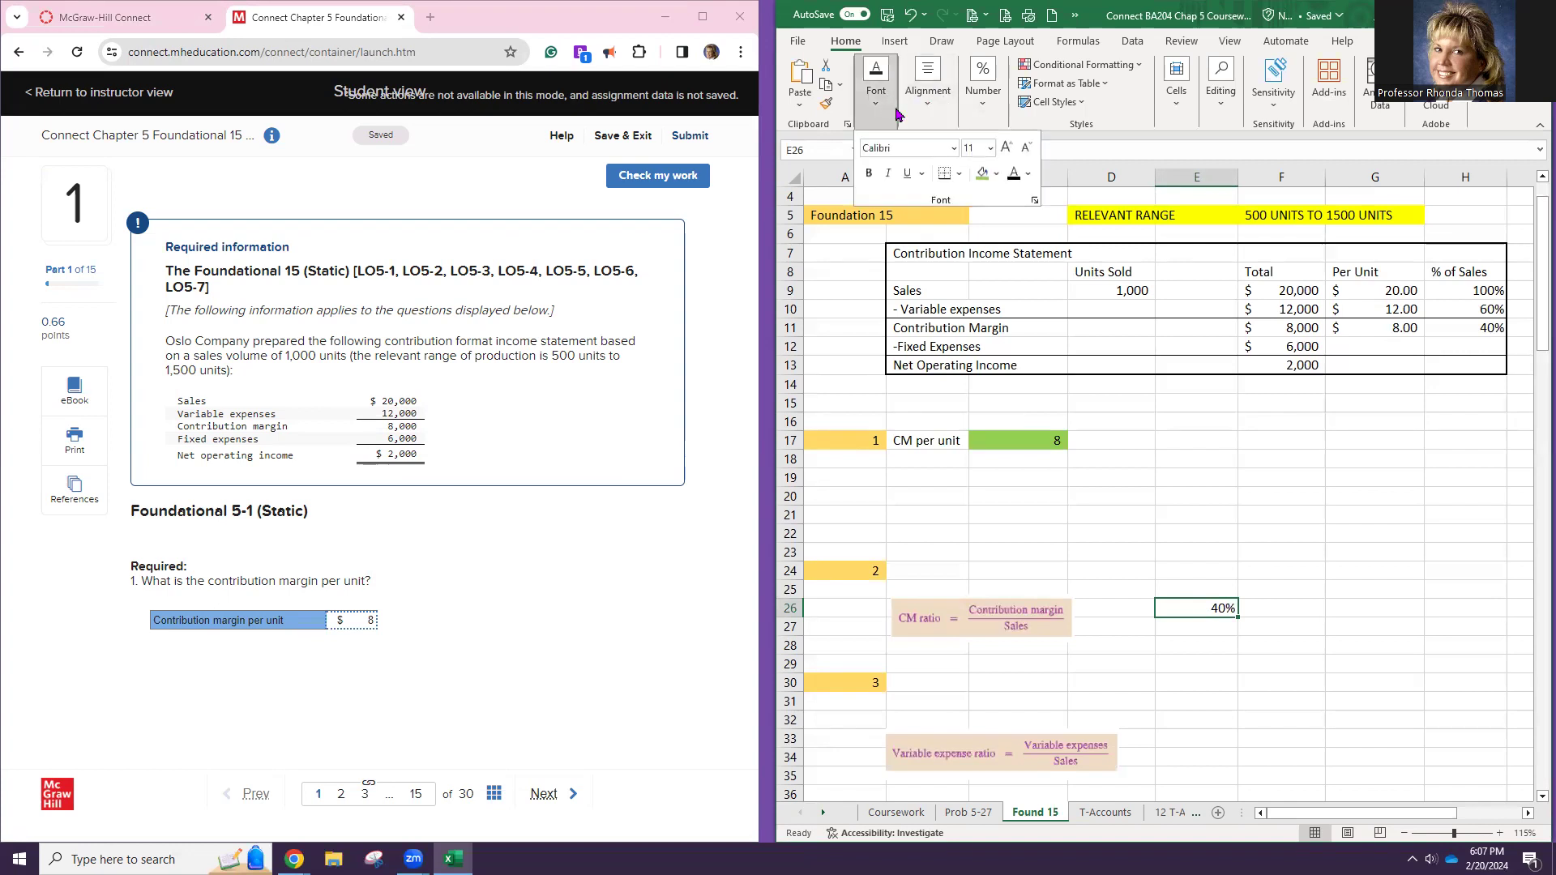
pyautogui.click(981, 174)
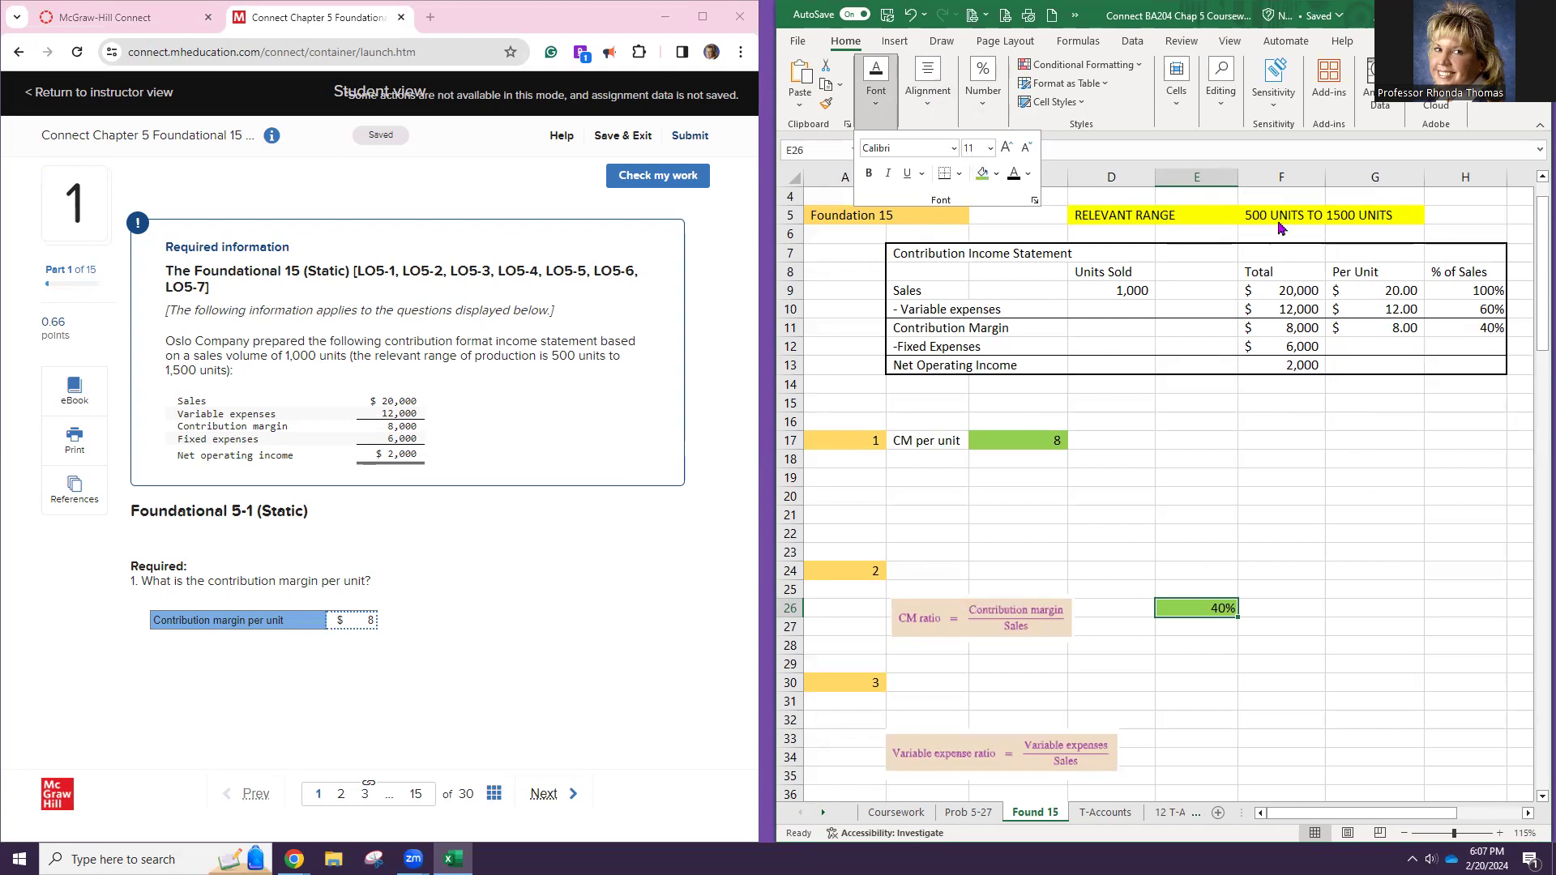
pyautogui.scroll(-2, 1280, 633)
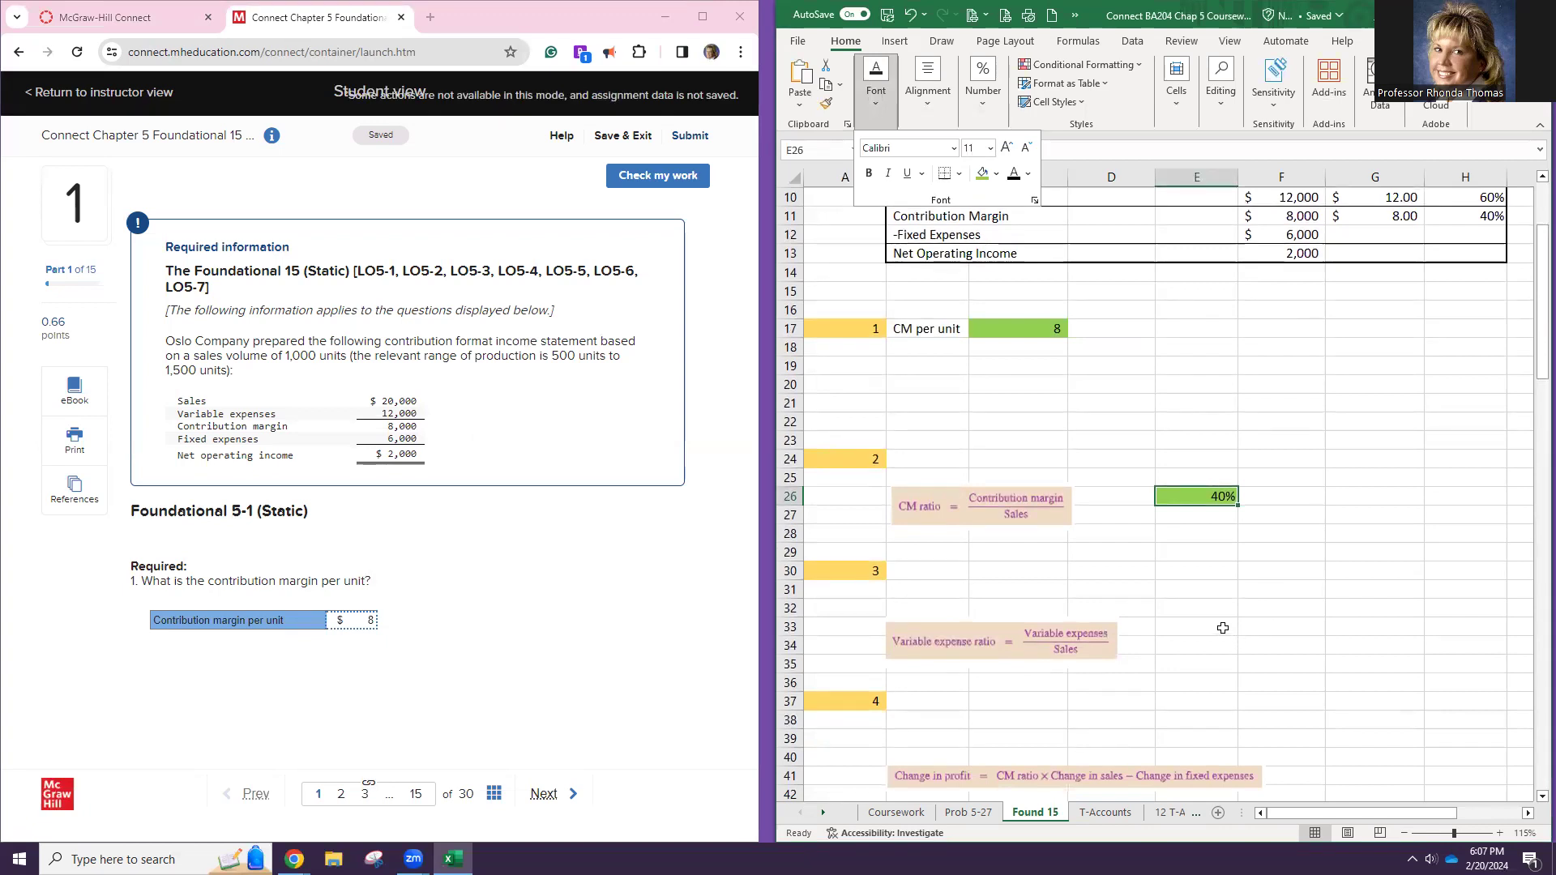
# Go to Connect's question 2 and enter 40 as the contribution margin ratio
pyautogui.click(1224, 628)
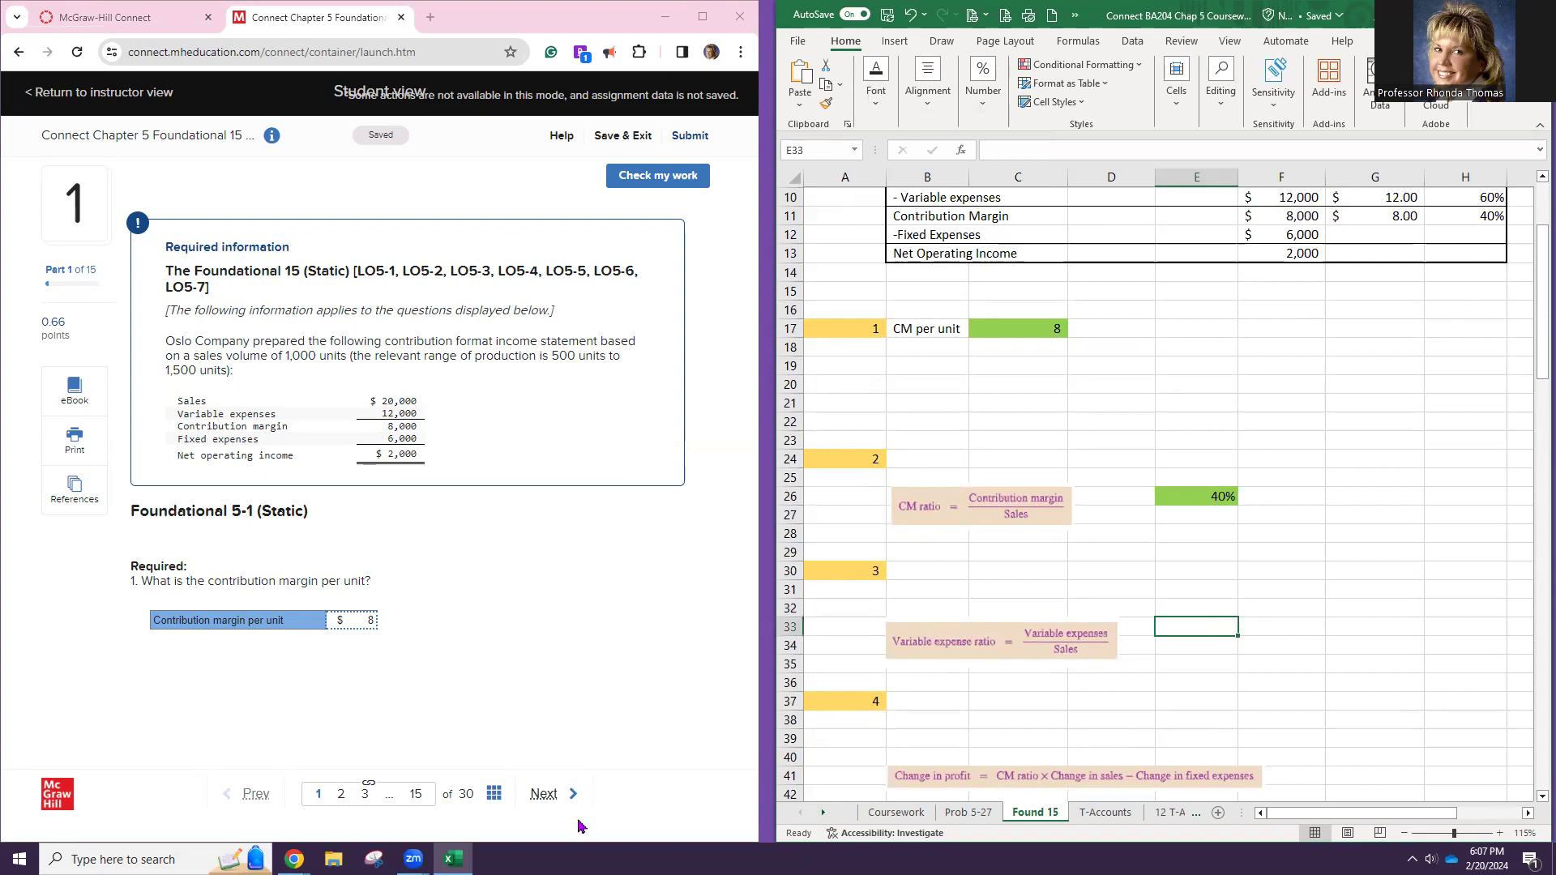
pyautogui.click(542, 793)
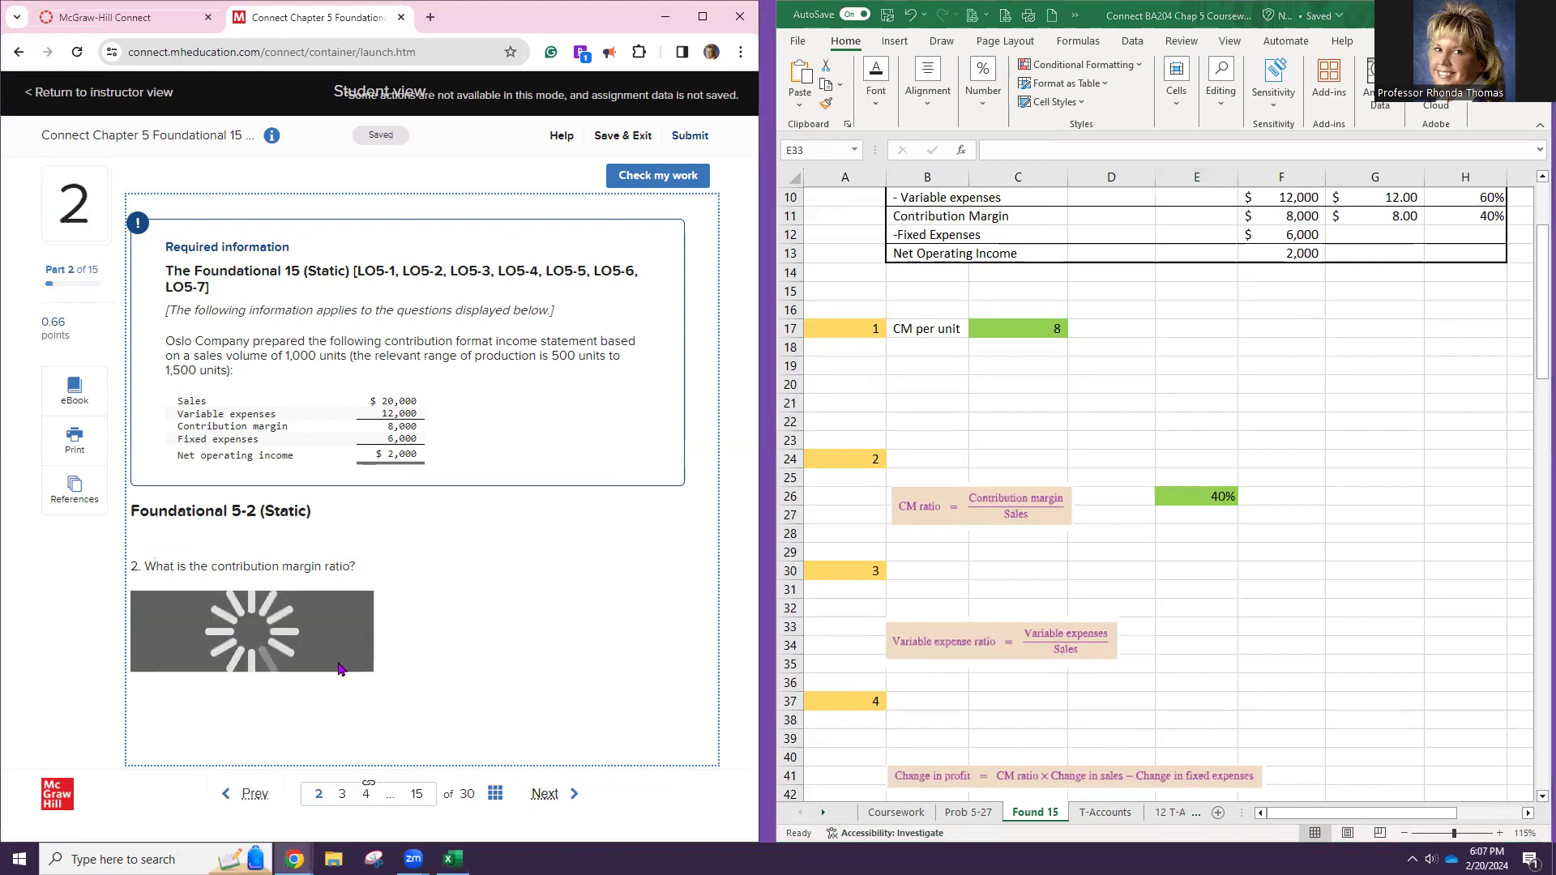
pyautogui.click(336, 612)
pyautogui.write('40')
pyautogui.scroll(1, 1488, 281)
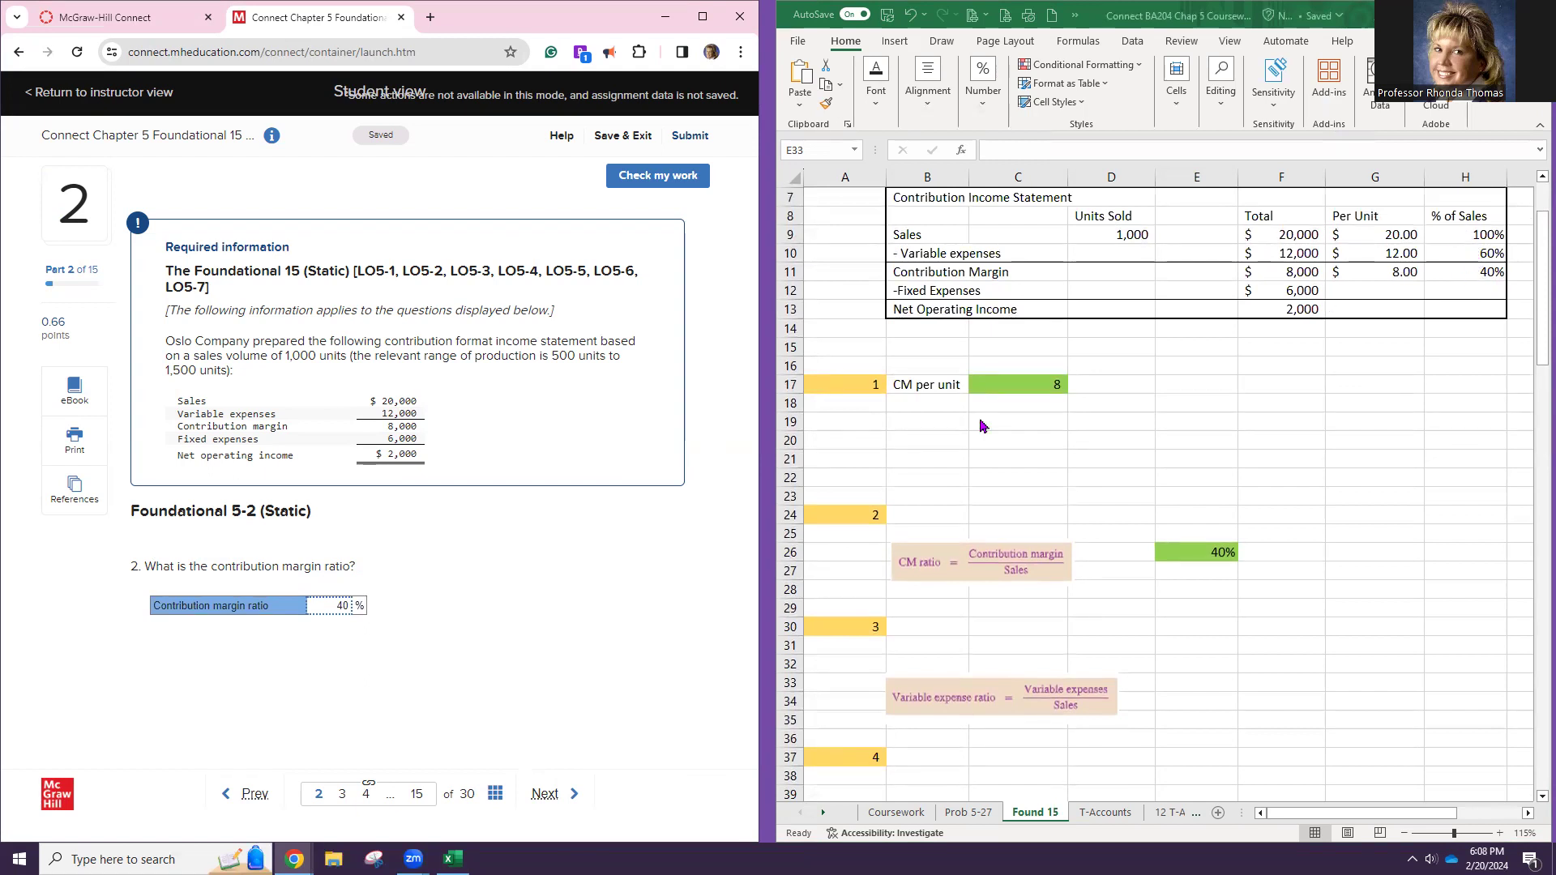
pyautogui.click(1196, 697)
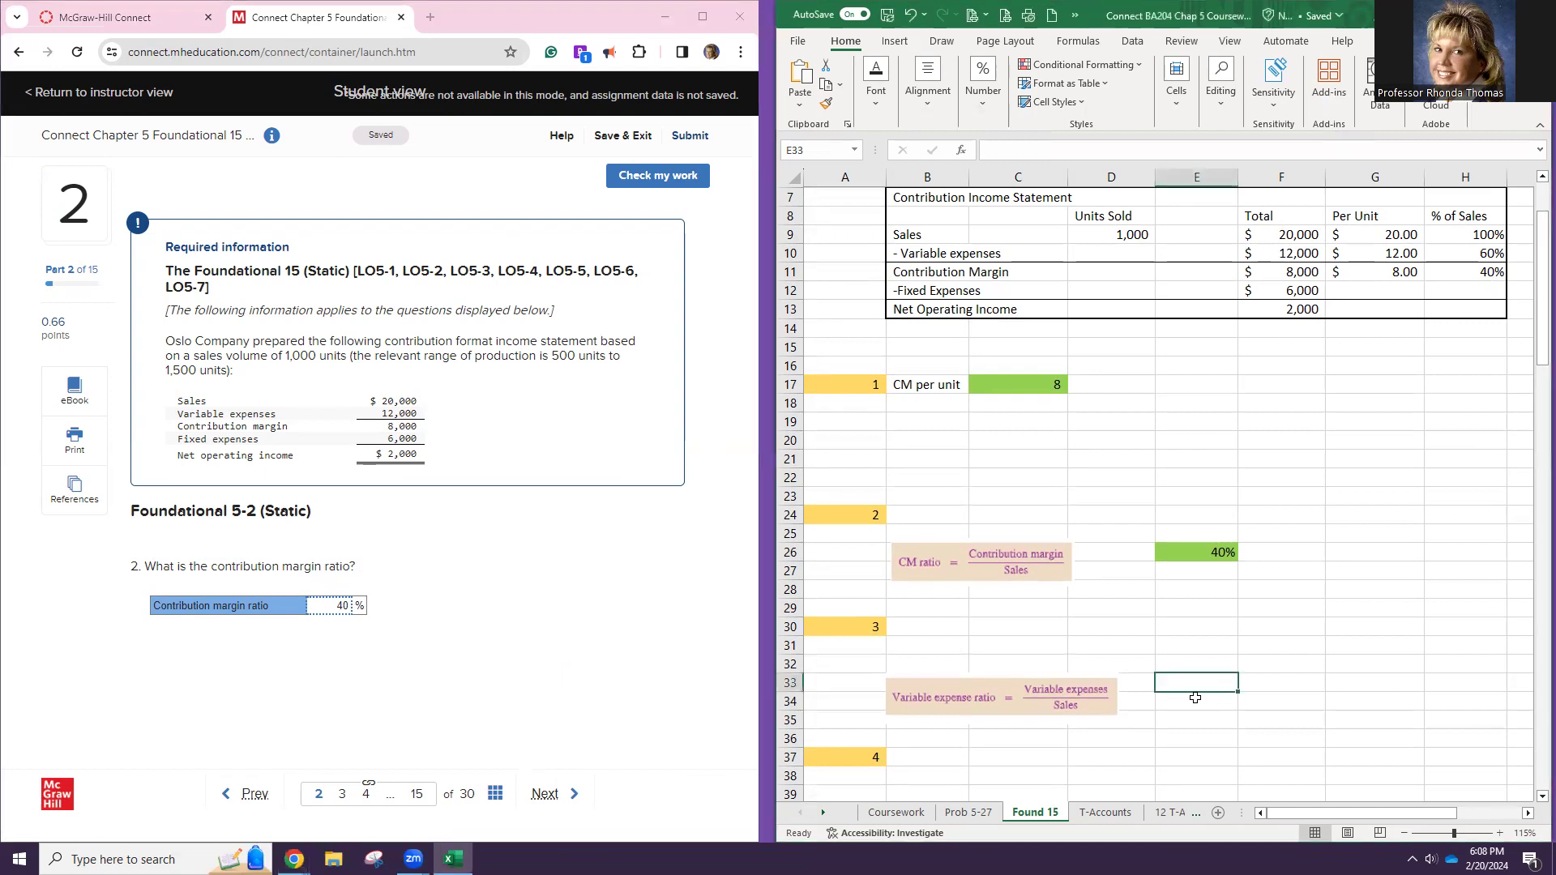
# Enter =G10/G9 in E33 for the variable expense ratio
pyautogui.write('=')
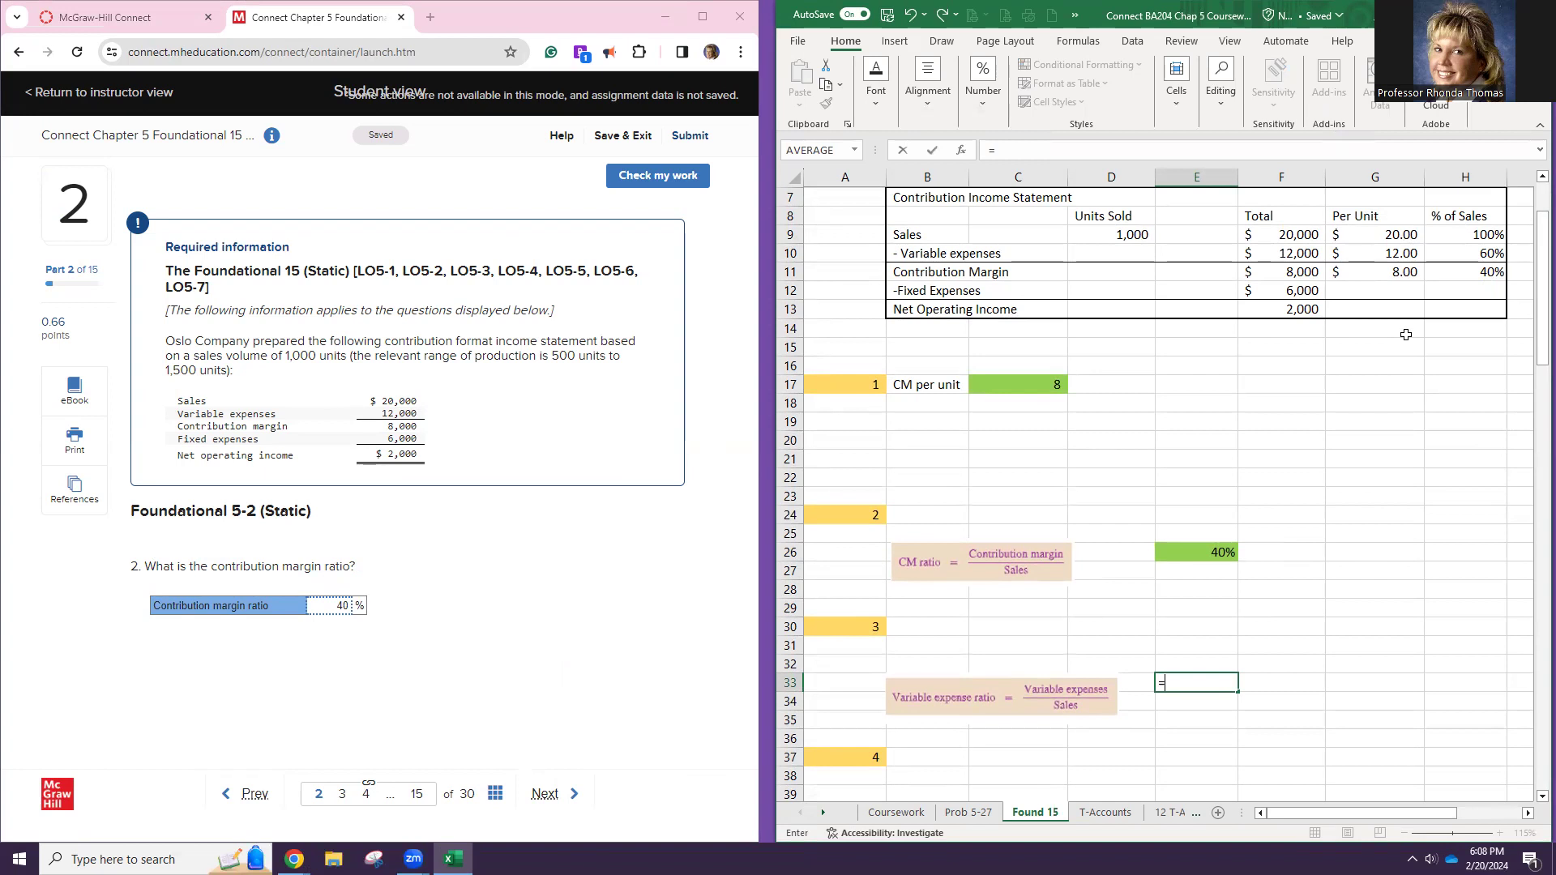
pyautogui.click(1375, 257)
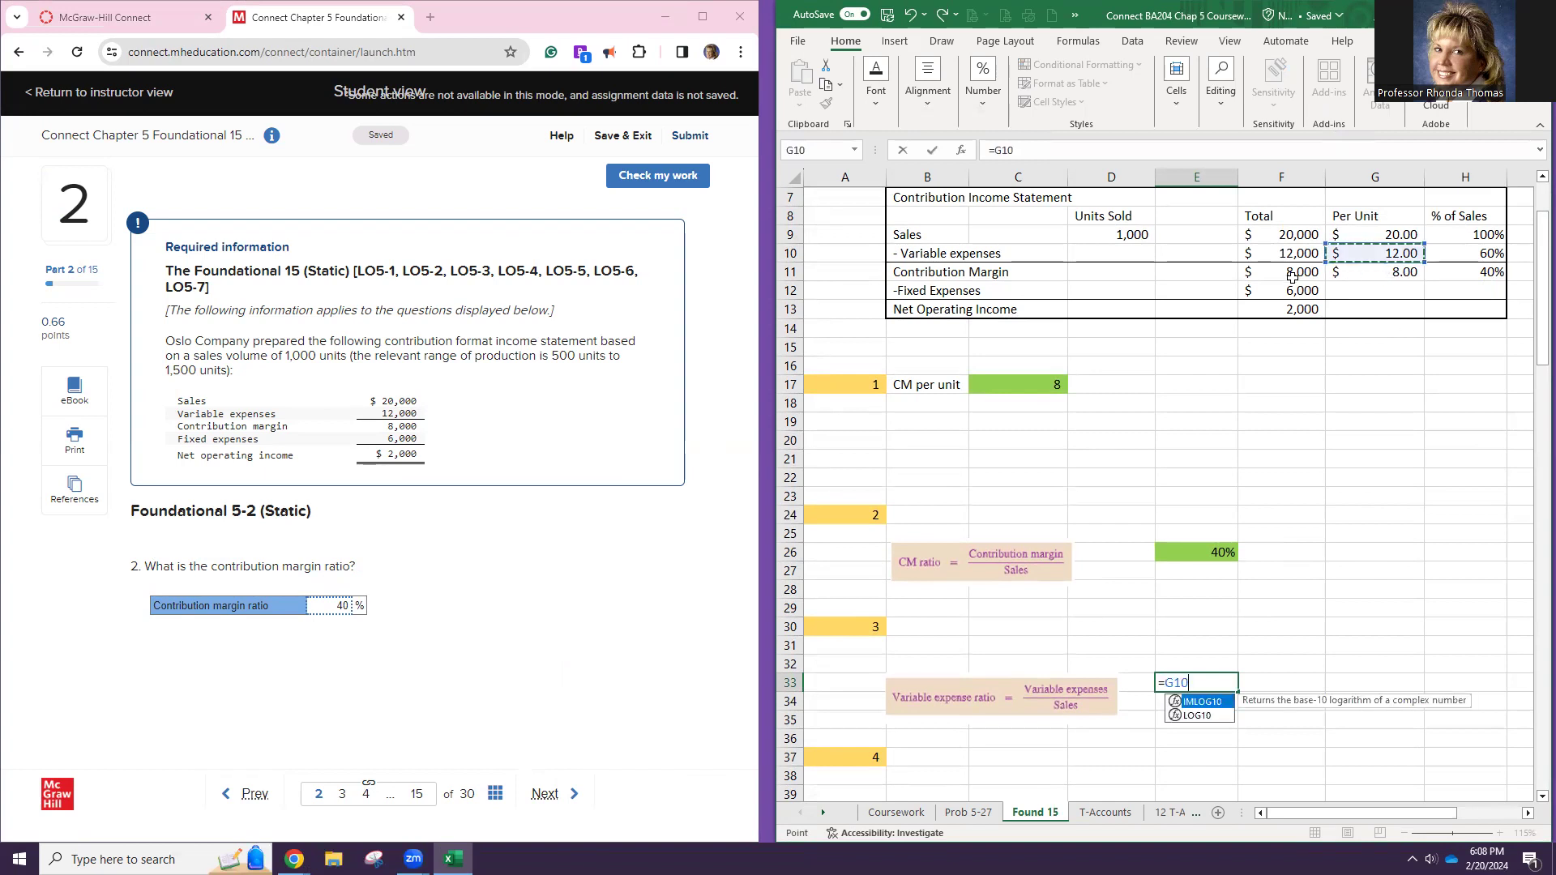
pyautogui.write('/')
pyautogui.click(1370, 235)
pyautogui.press('Return')
# Format the variable expense ratio as a percentage (60%) with green fill
pyautogui.click(1199, 684)
pyautogui.click(983, 85)
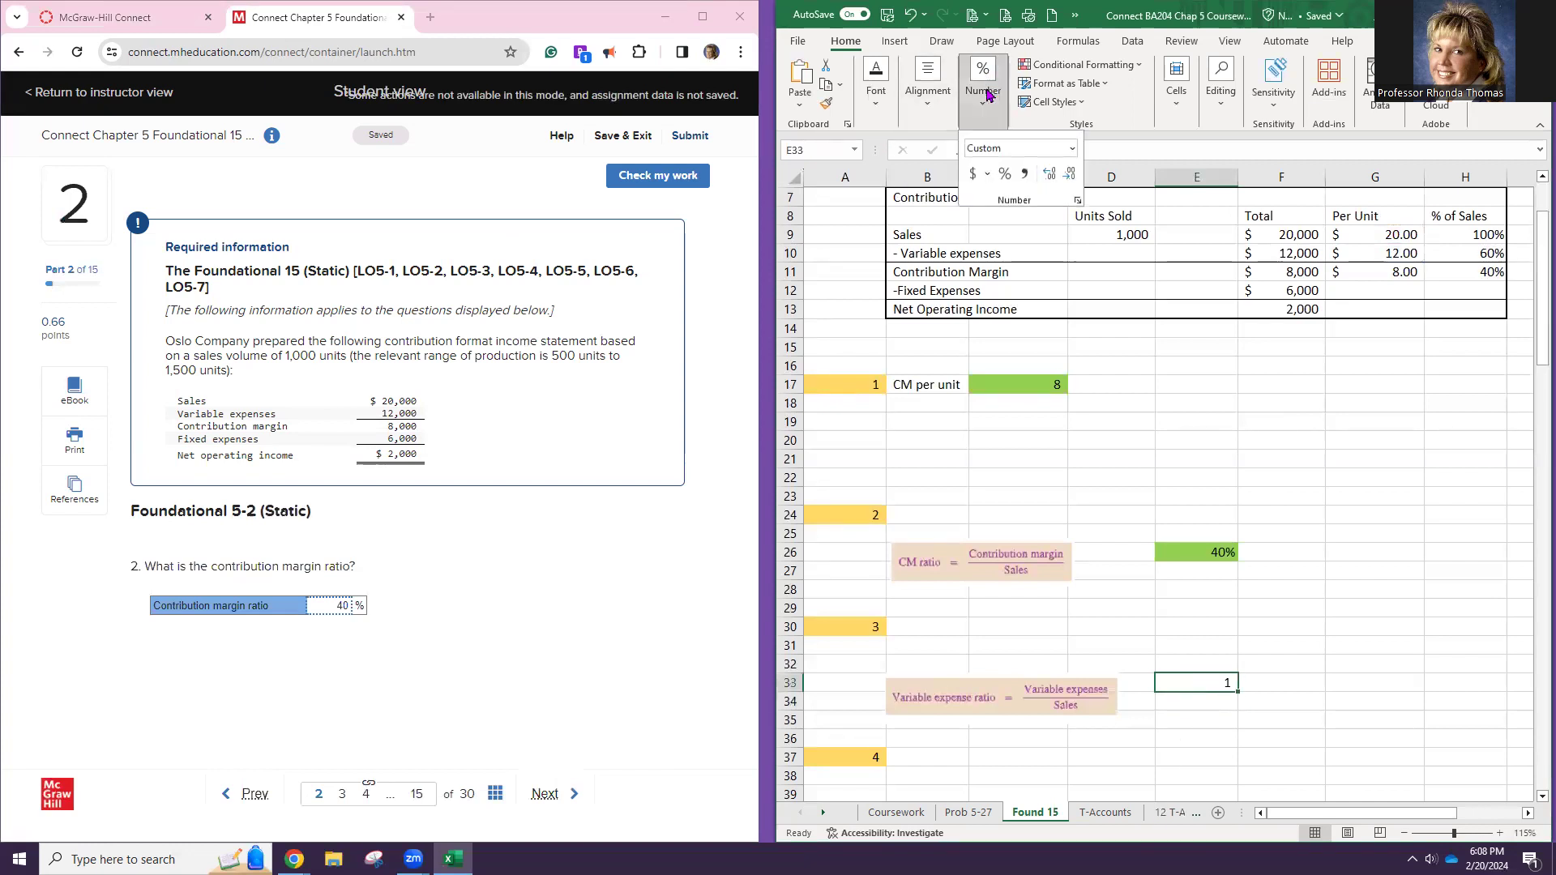
pyautogui.click(1007, 175)
pyautogui.click(881, 95)
pyautogui.click(982, 173)
pyautogui.scroll(-3, 935, 611)
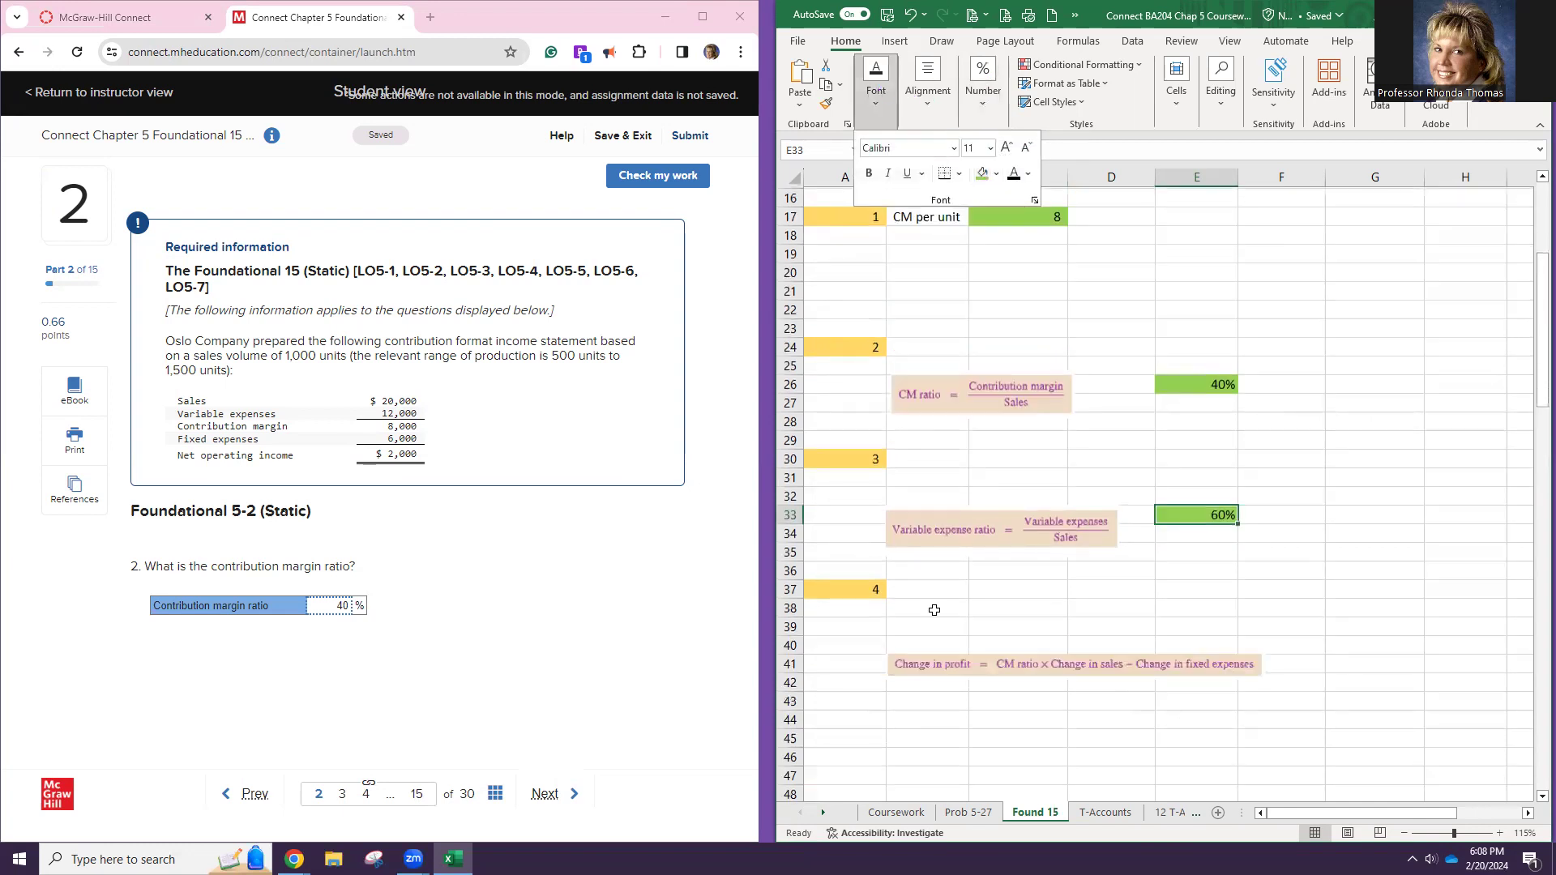
# Answer 60 for Connect's question 3, check it, and advance to question 4
pyautogui.click(545, 794)
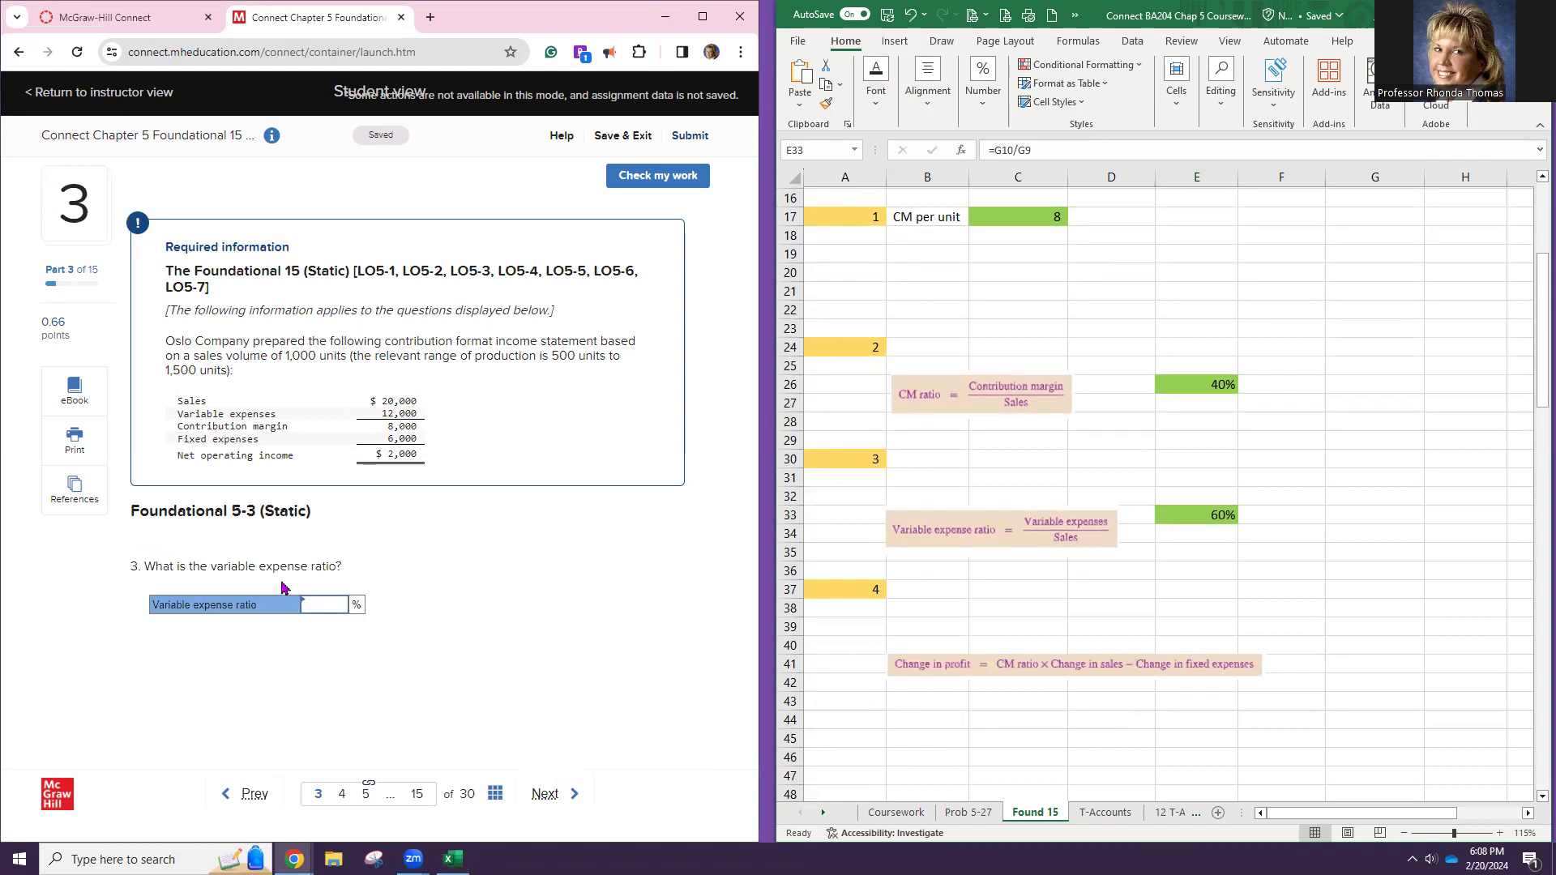
pyautogui.click(329, 611)
pyautogui.write('60')
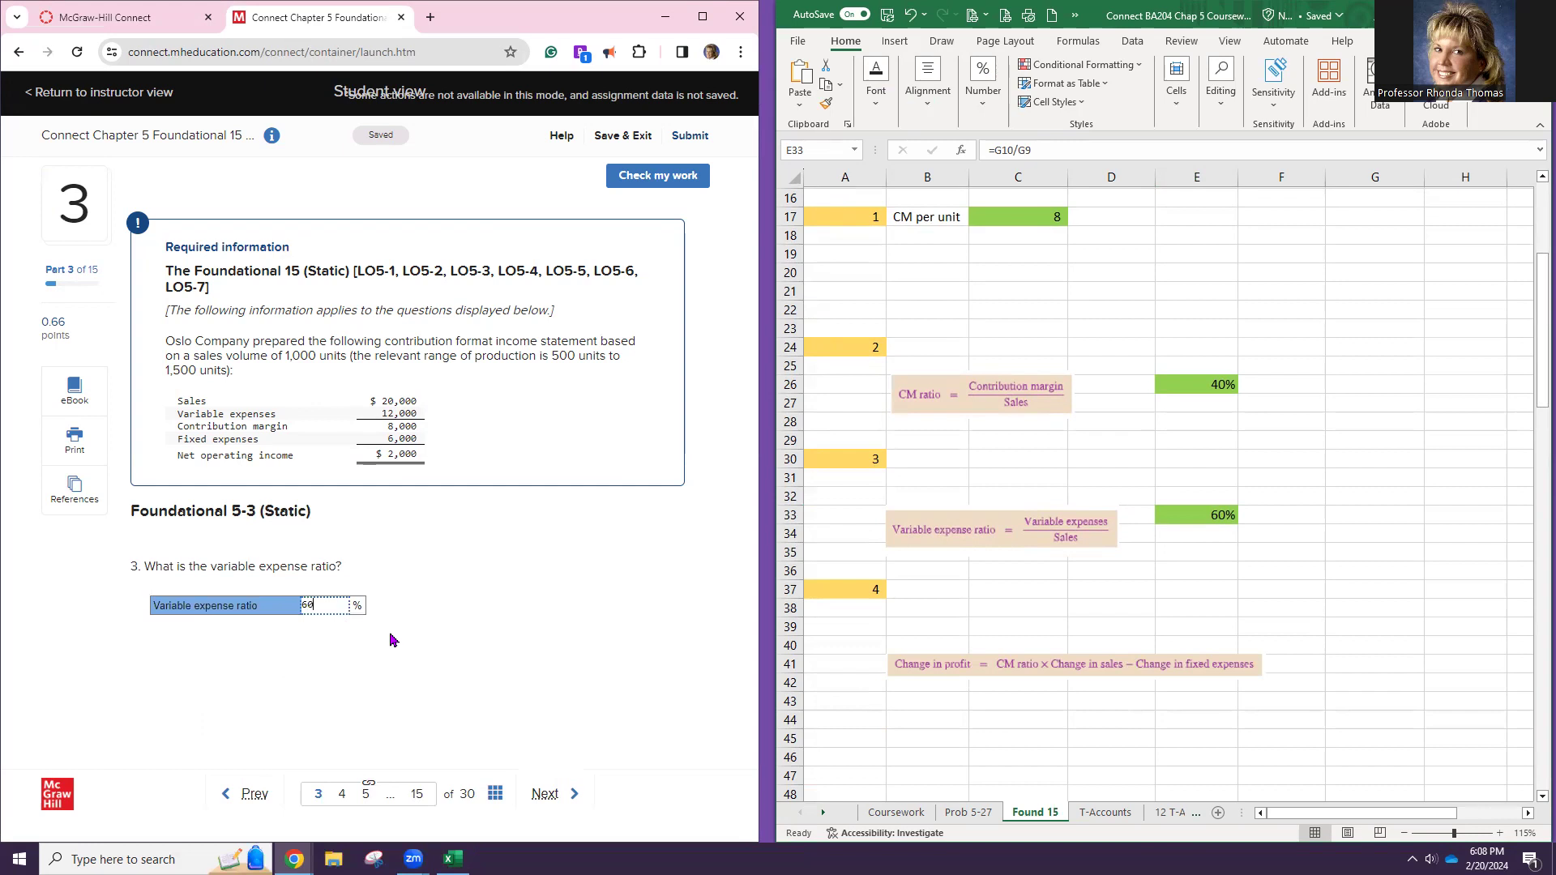
pyautogui.click(691, 175)
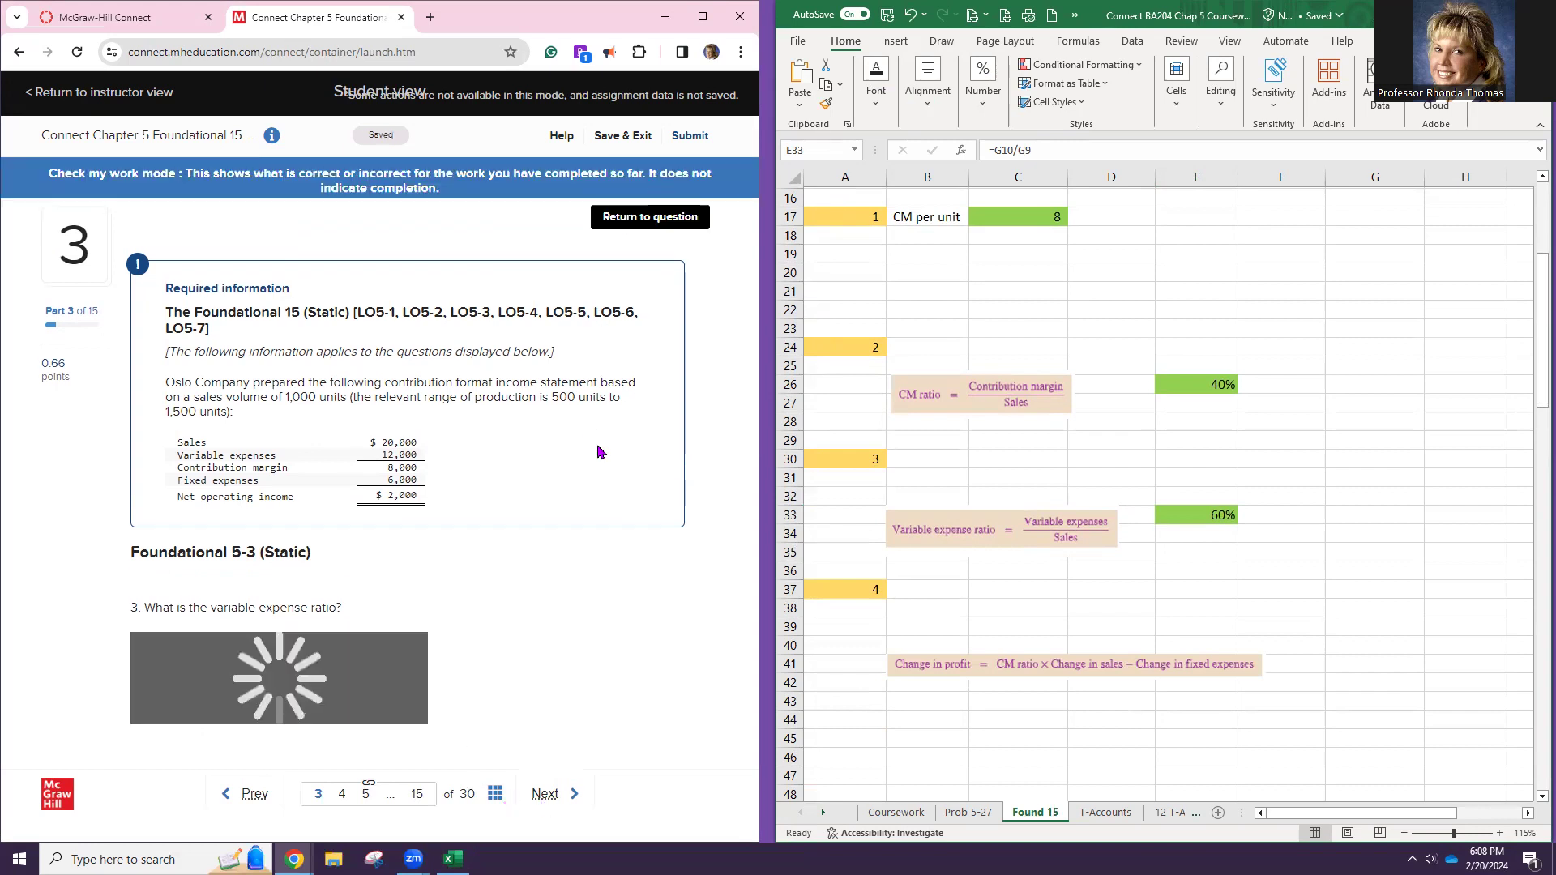
pyautogui.click(545, 793)
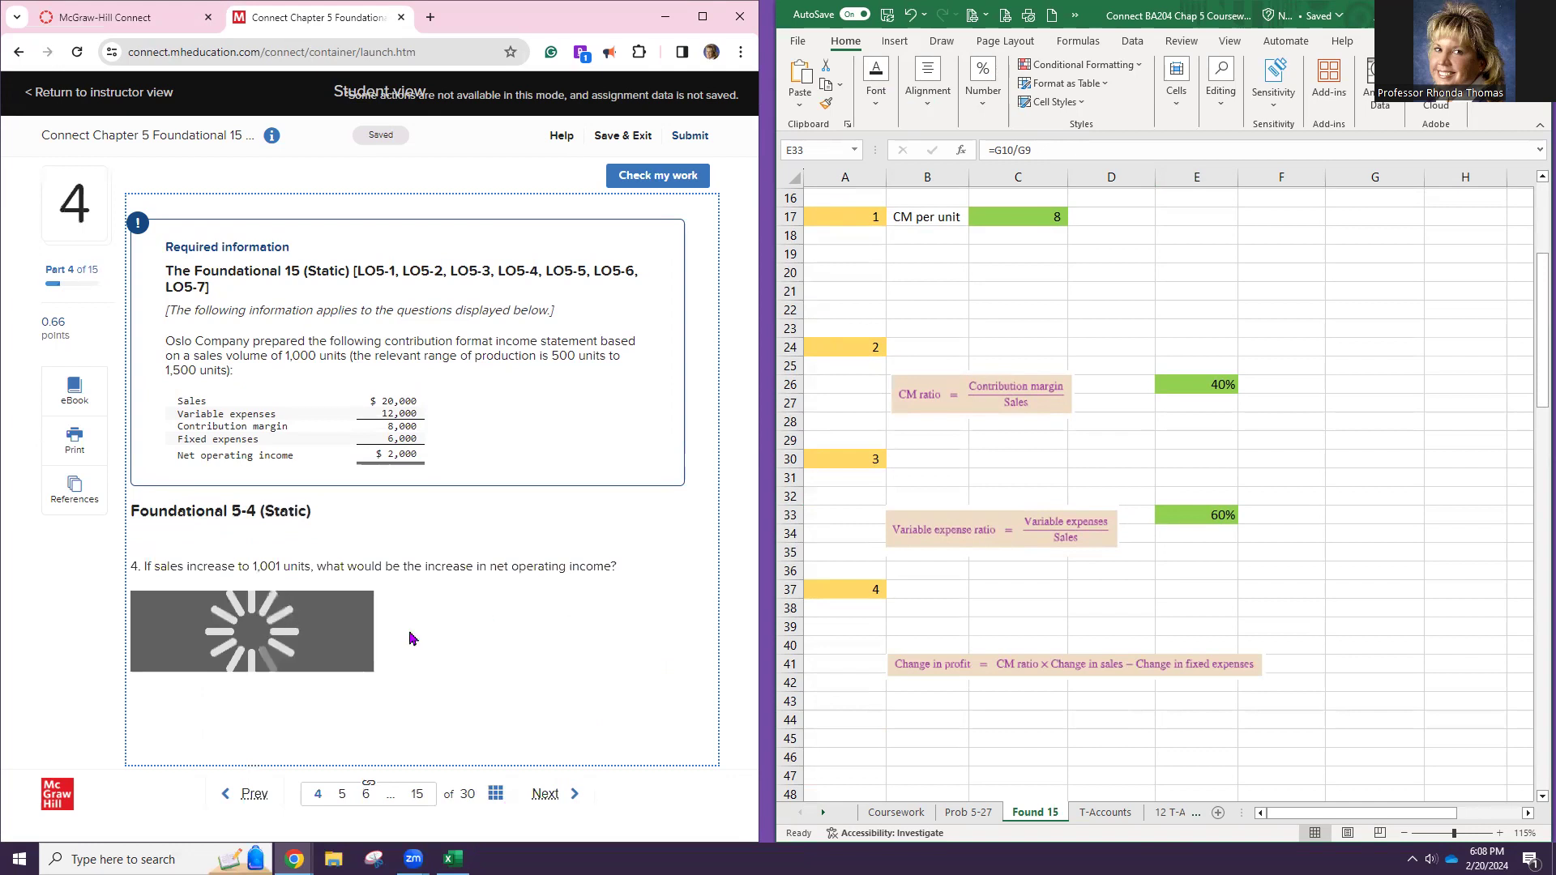
pyautogui.scroll(-2, 997, 600)
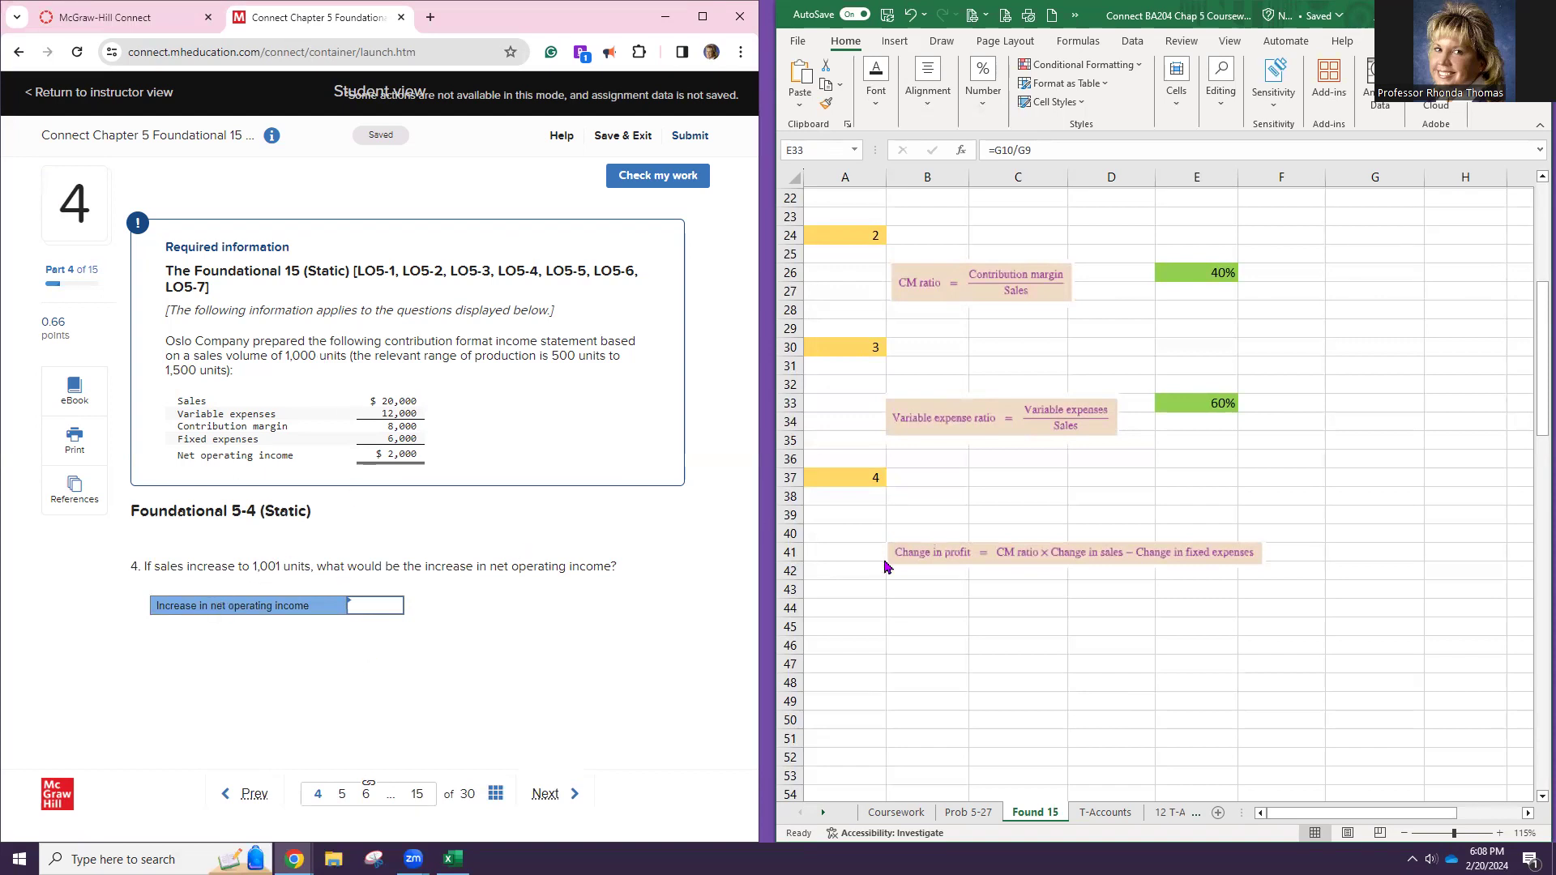
# Freeze panes above row 14 and scroll to confirm the statement stays visible
pyautogui.scroll(7, 931, 572)
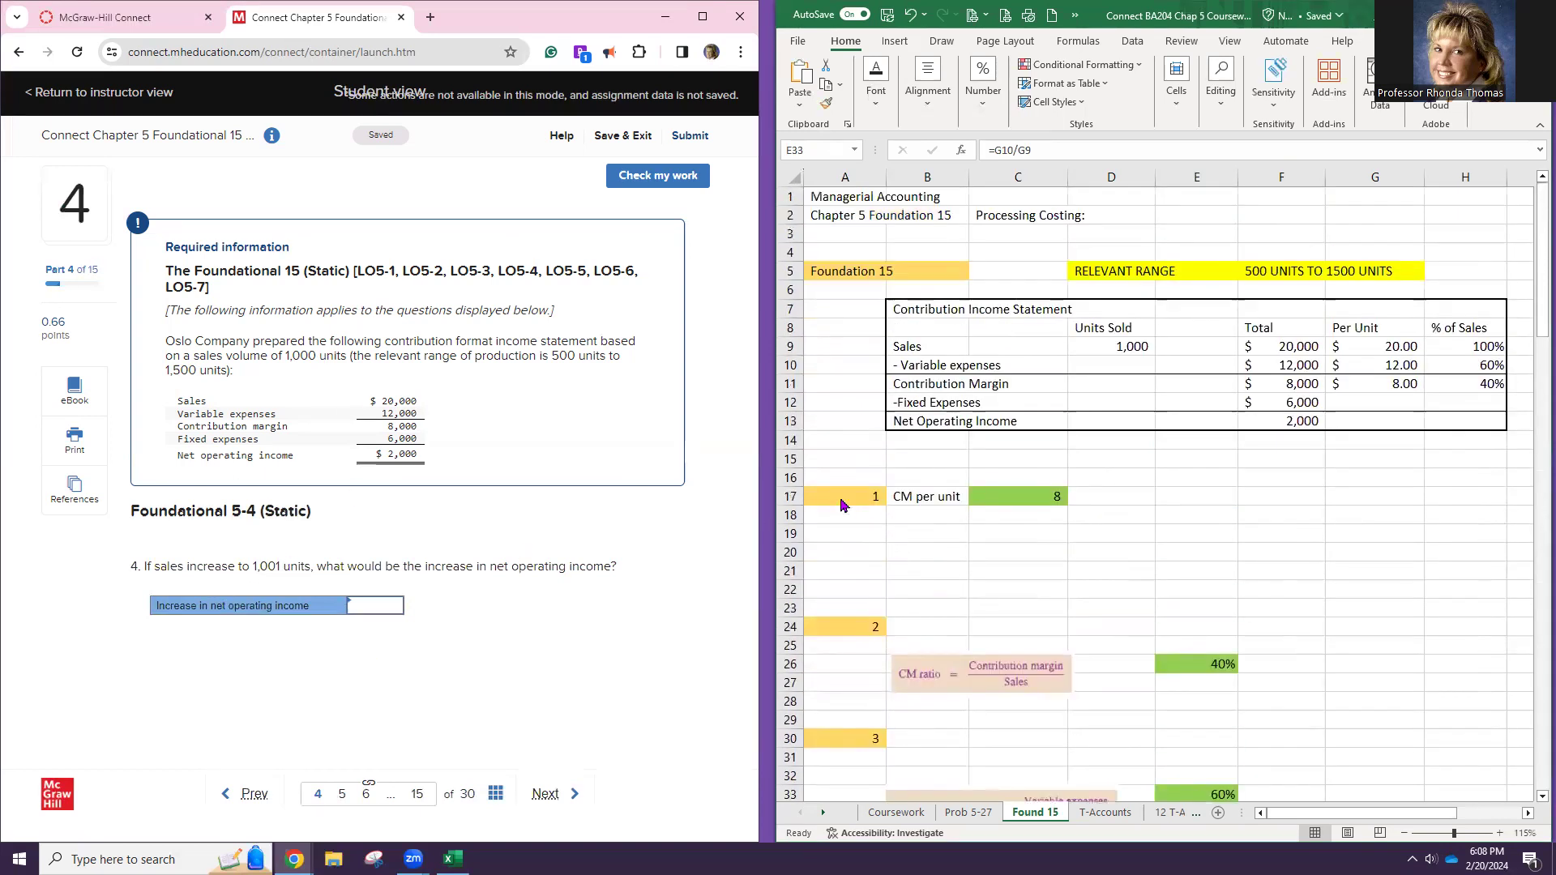
pyautogui.click(790, 440)
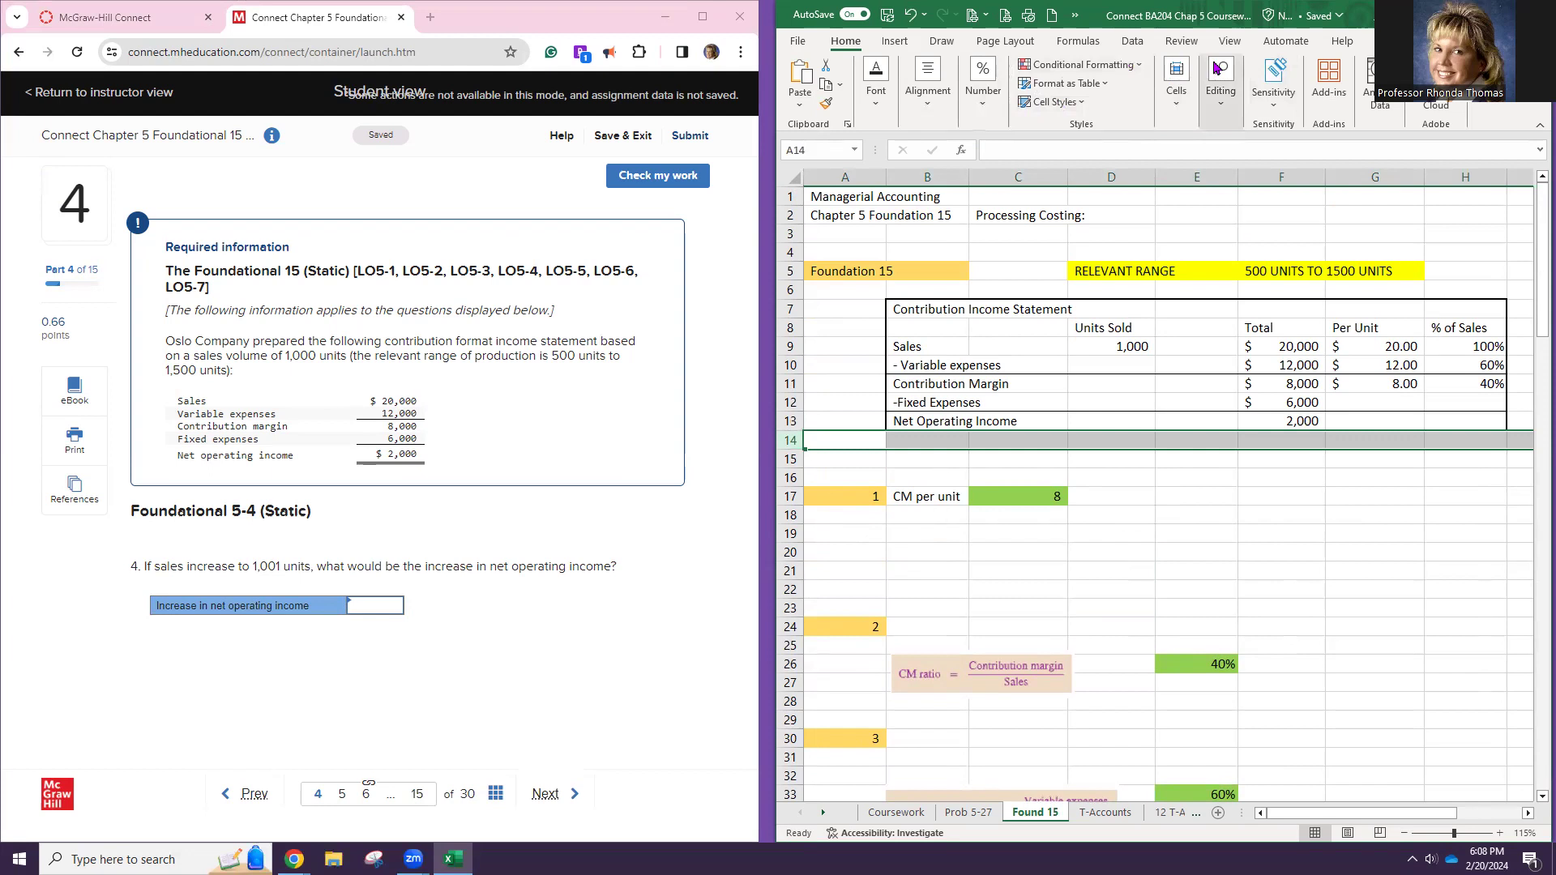
pyautogui.click(1230, 42)
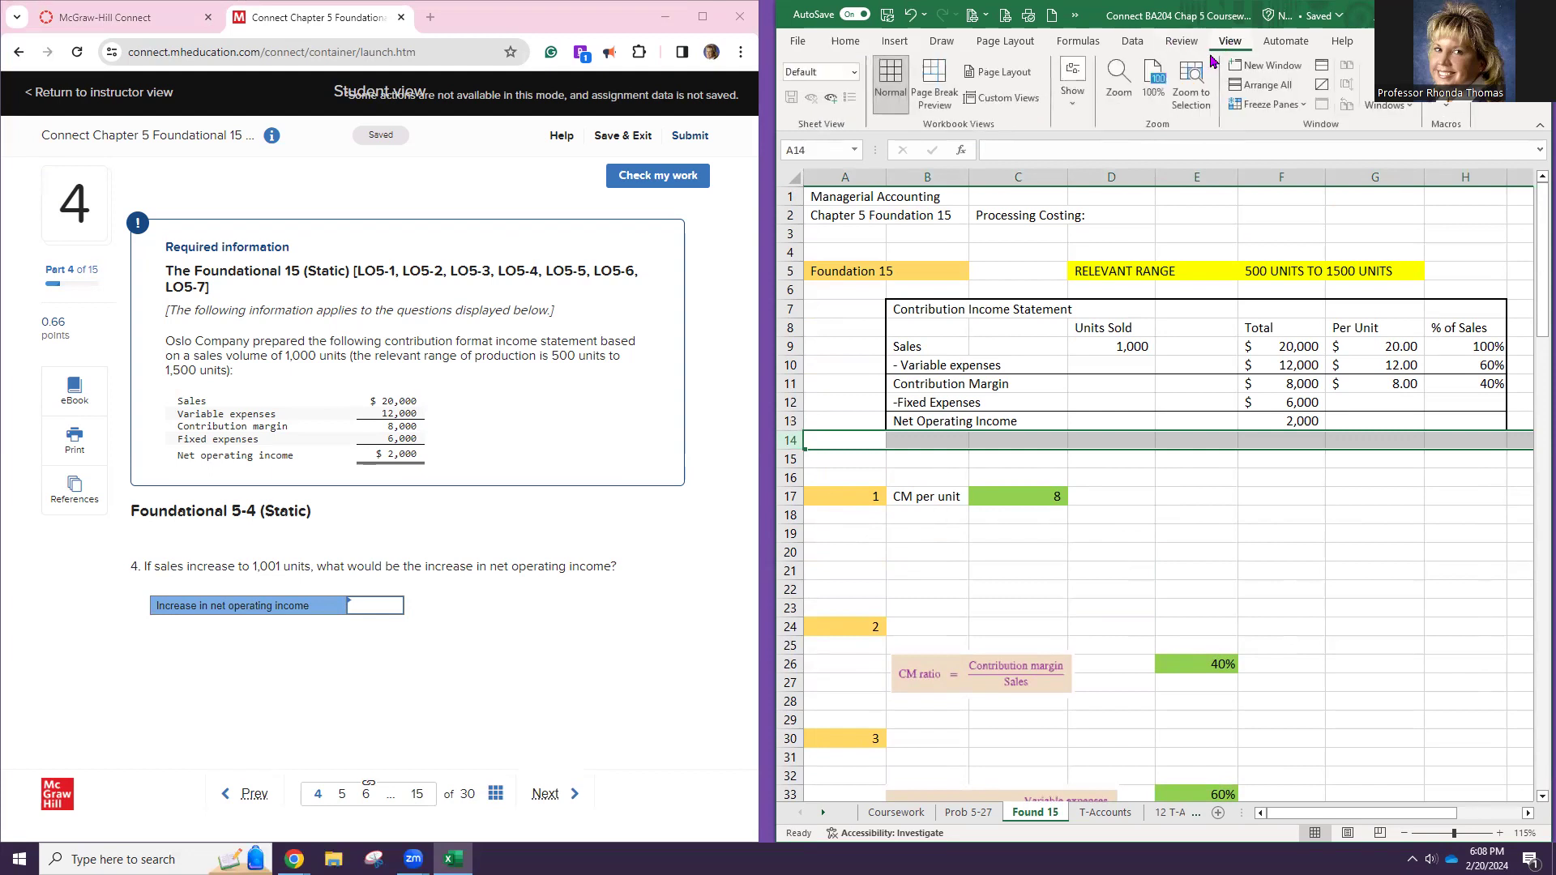
pyautogui.click(1275, 106)
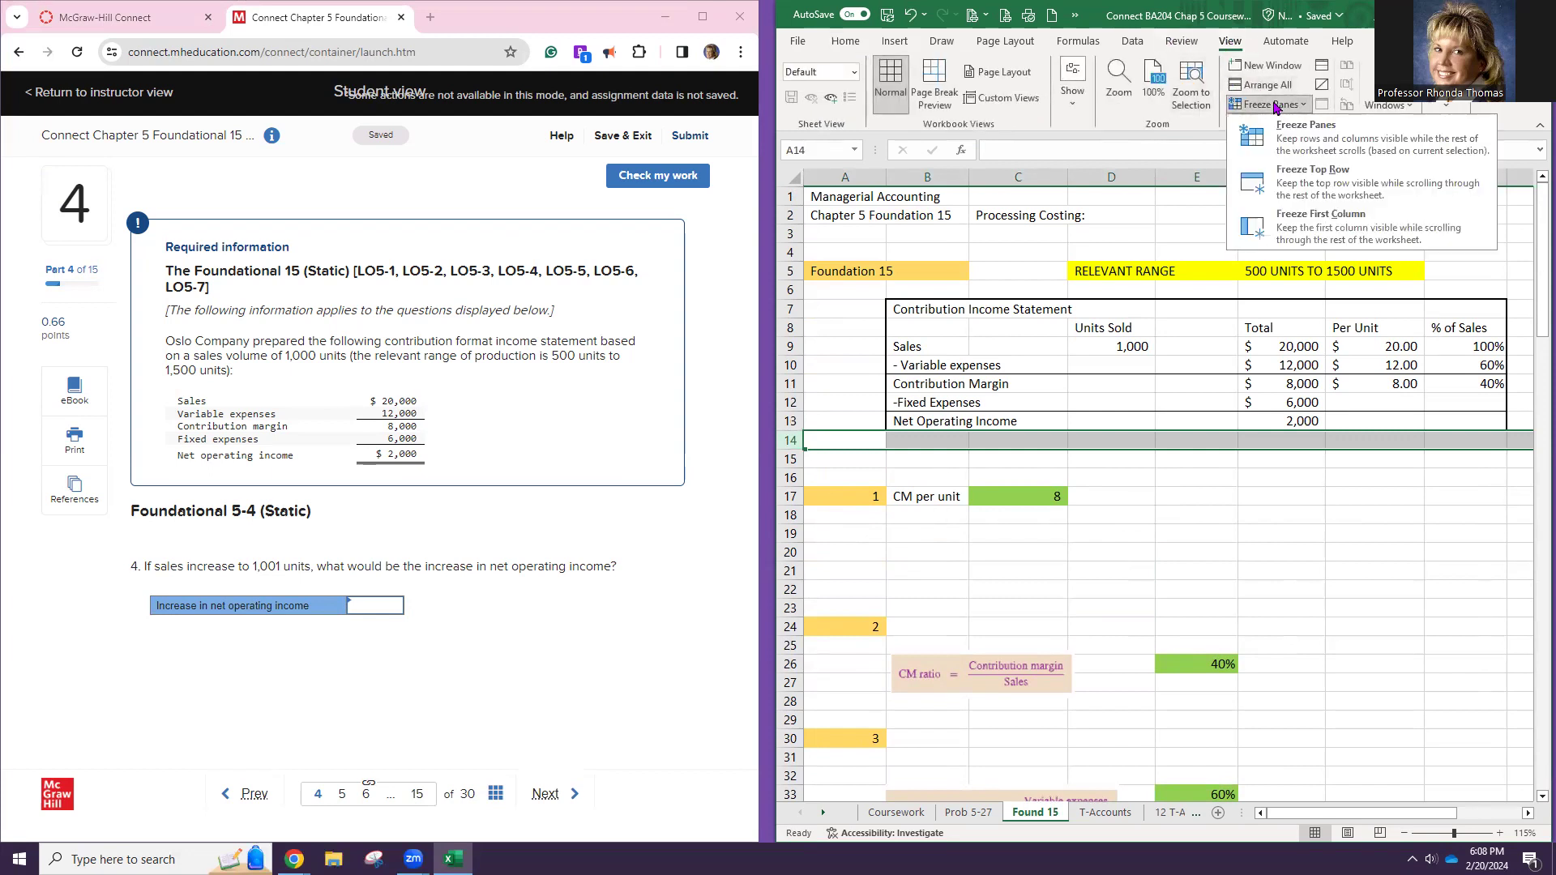
pyautogui.click(1264, 133)
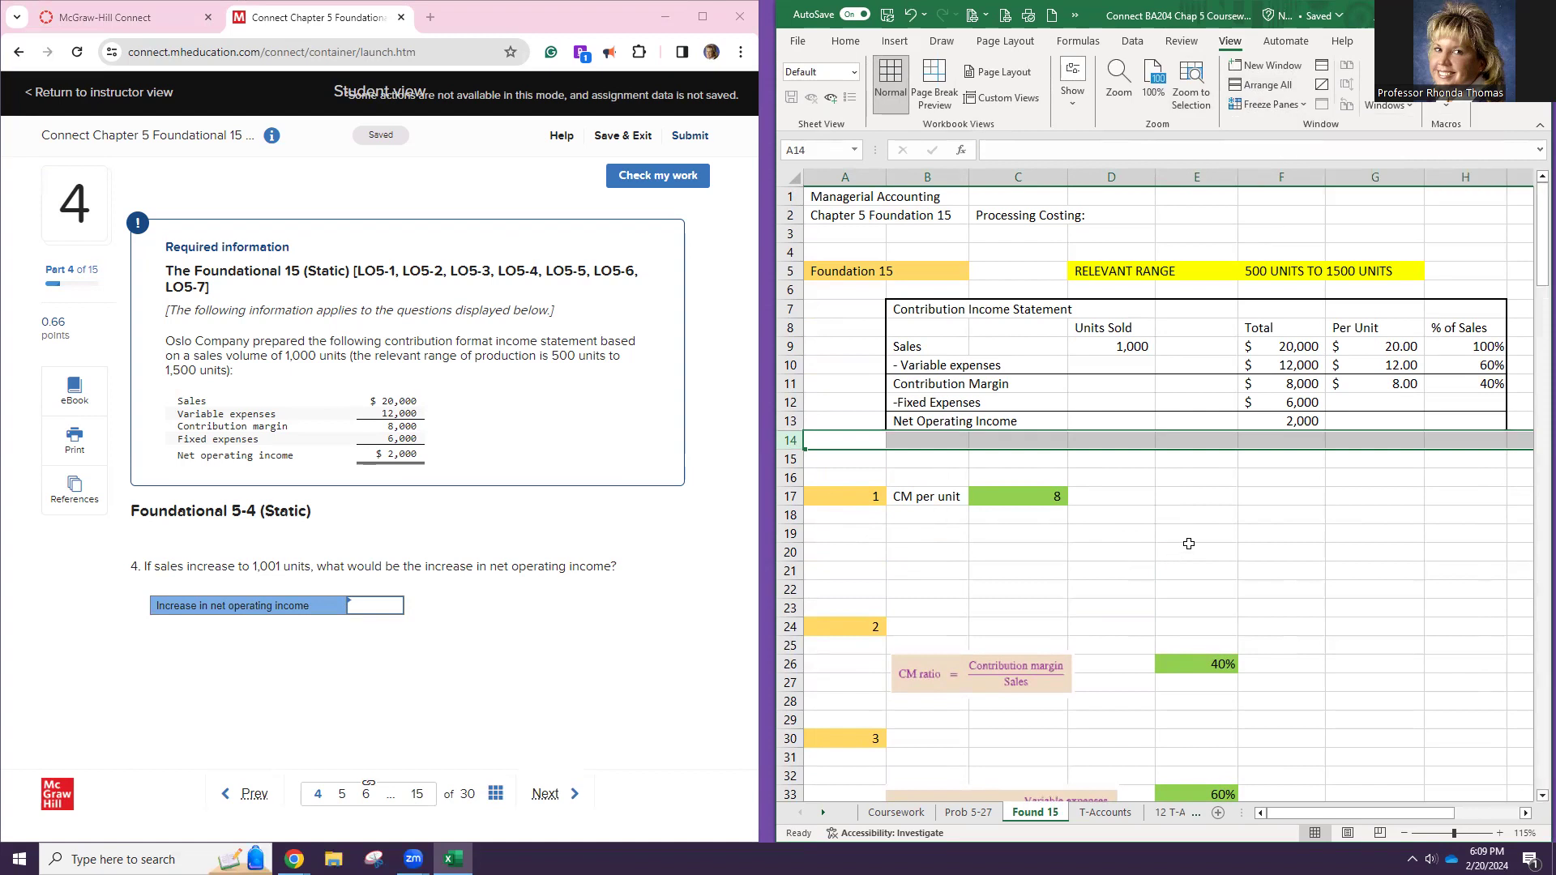
pyautogui.scroll(-4, 1189, 544)
pyautogui.scroll(4, 1200, 527)
pyautogui.scroll(-3, 1212, 513)
pyautogui.scroll(3, 1211, 513)
pyautogui.scroll(-5, 1215, 498)
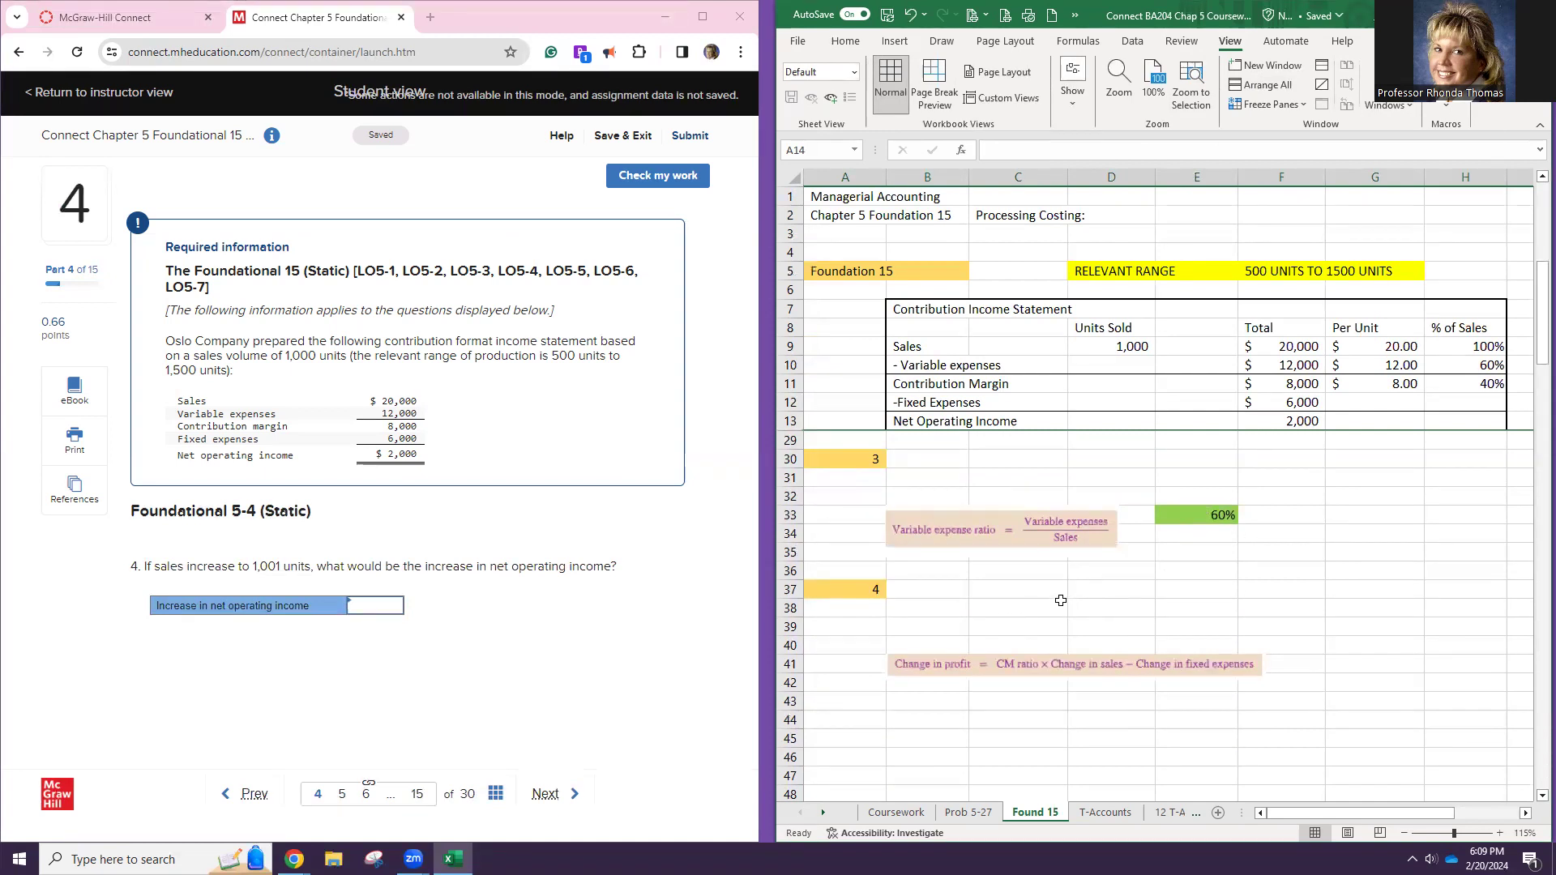
# Move the change-in-profit formula picture up and link C40 to the 40% CM ratio in H11
pyautogui.moveTo(1035, 668); pyautogui.dragTo(1056, 605)
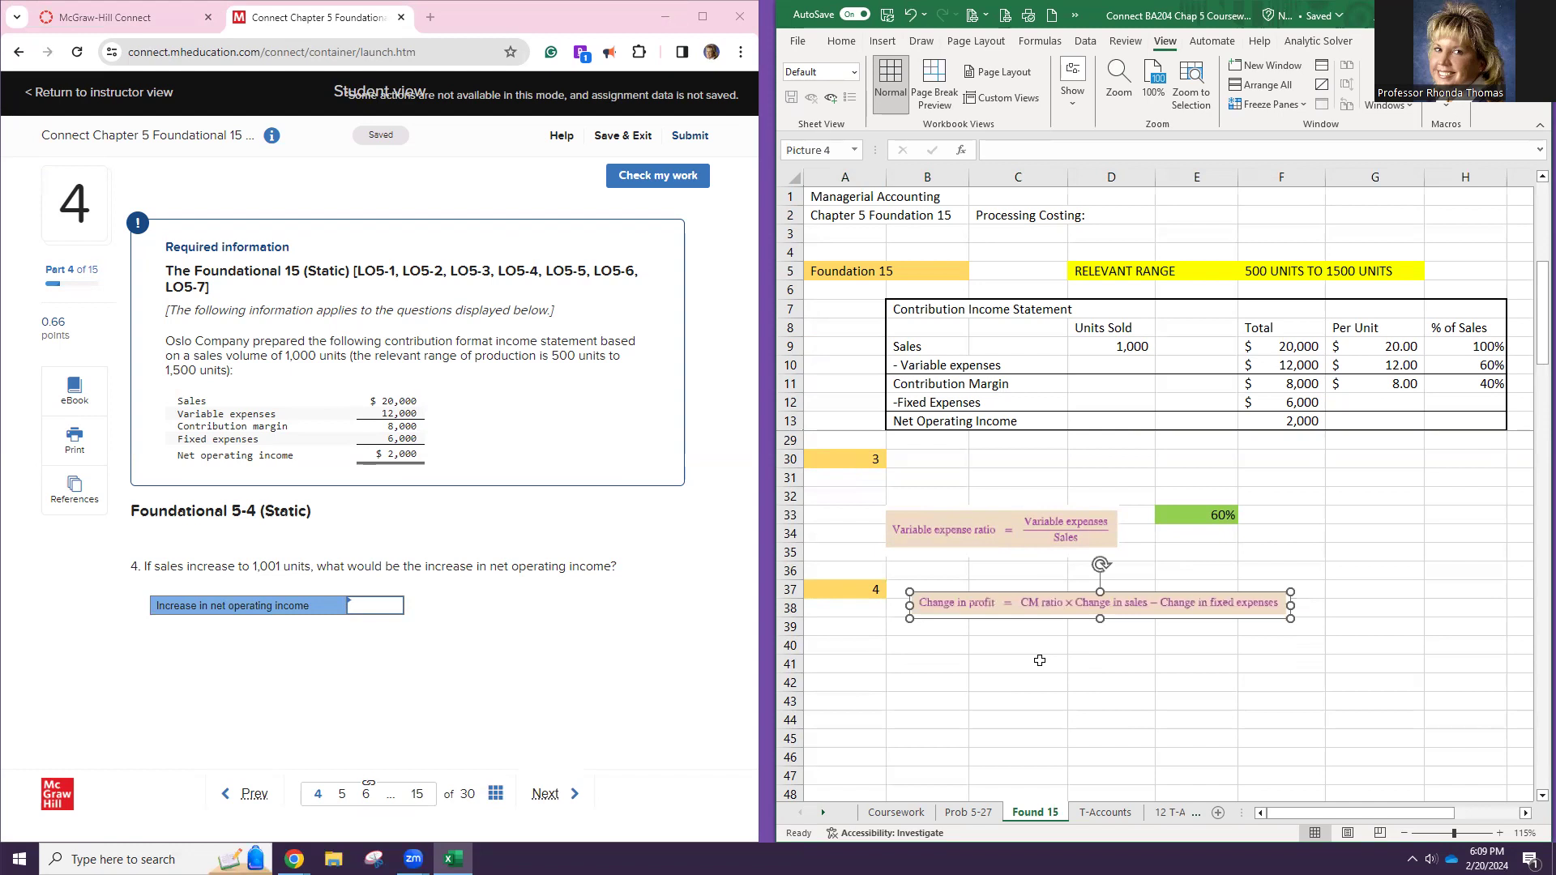
pyautogui.click(1025, 648)
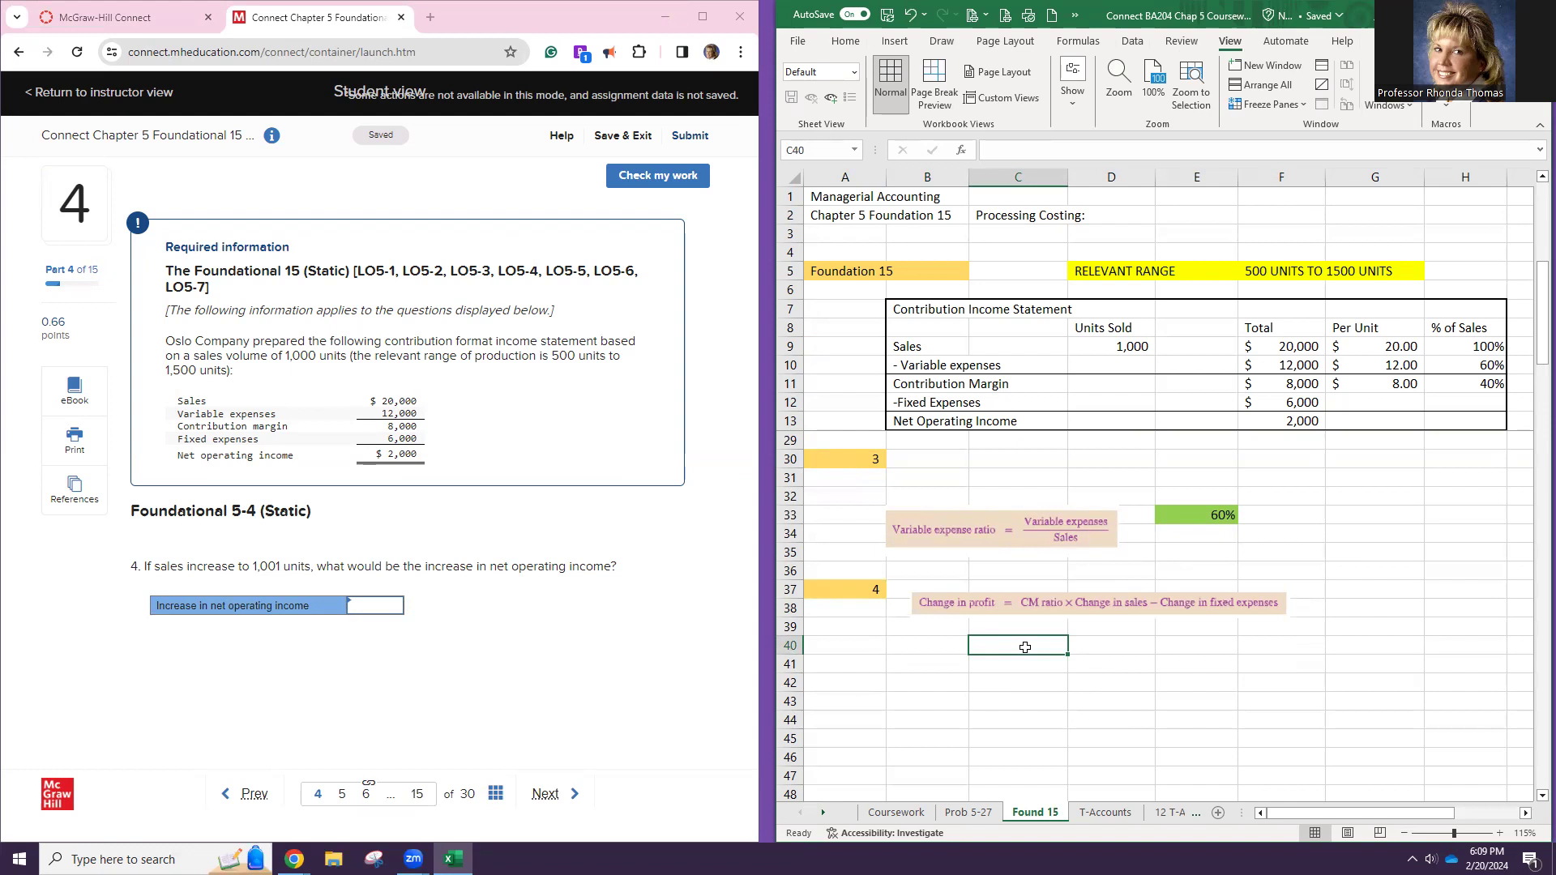
pyautogui.write('=')
pyautogui.click(1473, 388)
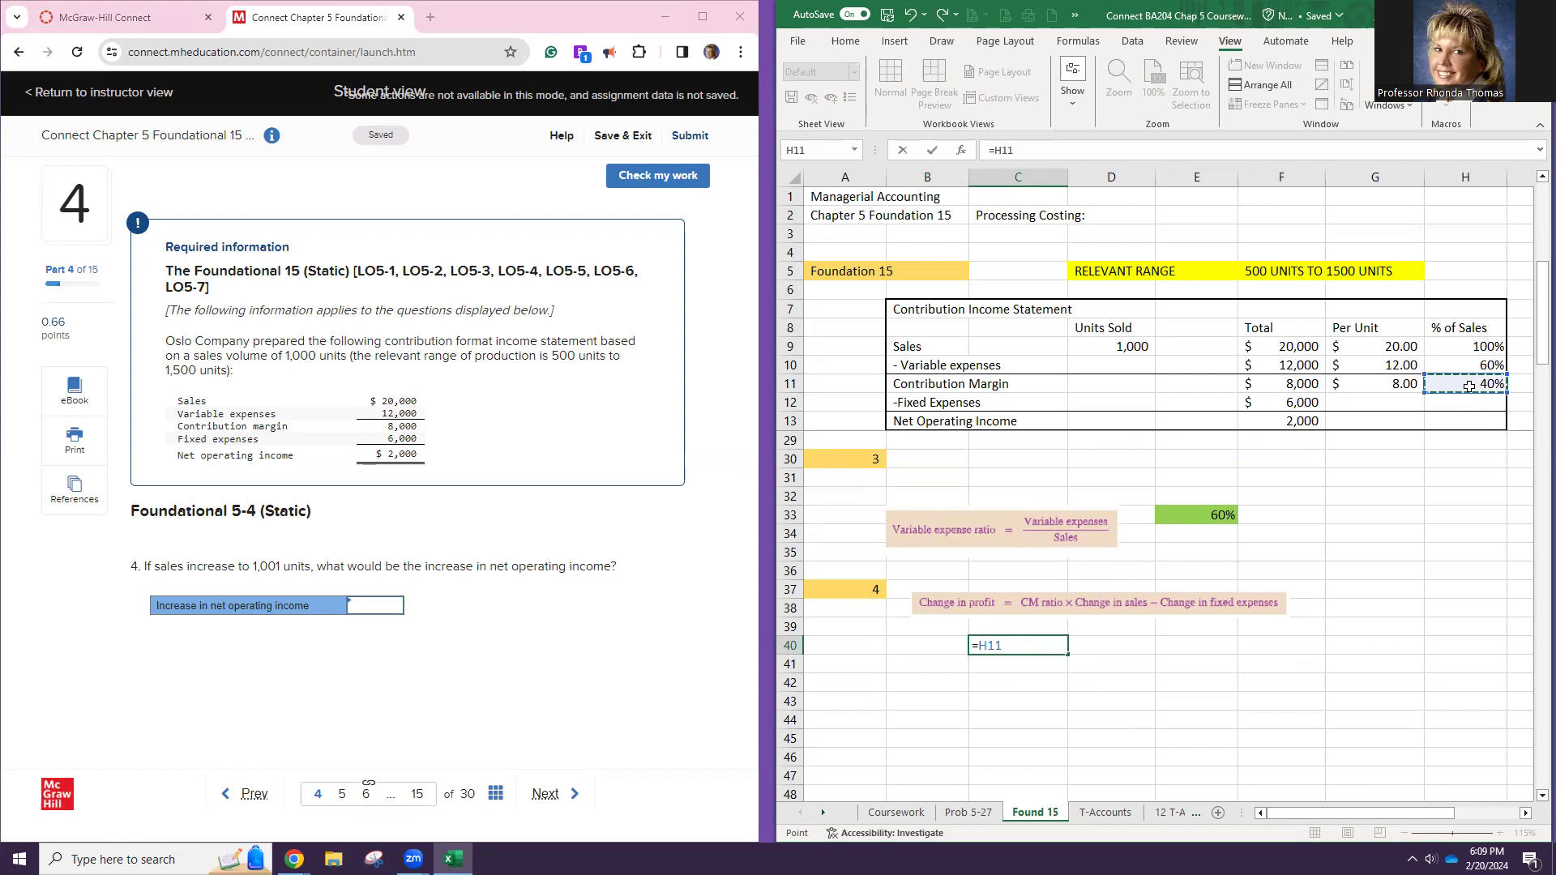
pyautogui.press('Return')
# Enter a $20 sales change in D40 and 0 fixed-expense change in E40
pyautogui.click(1118, 646)
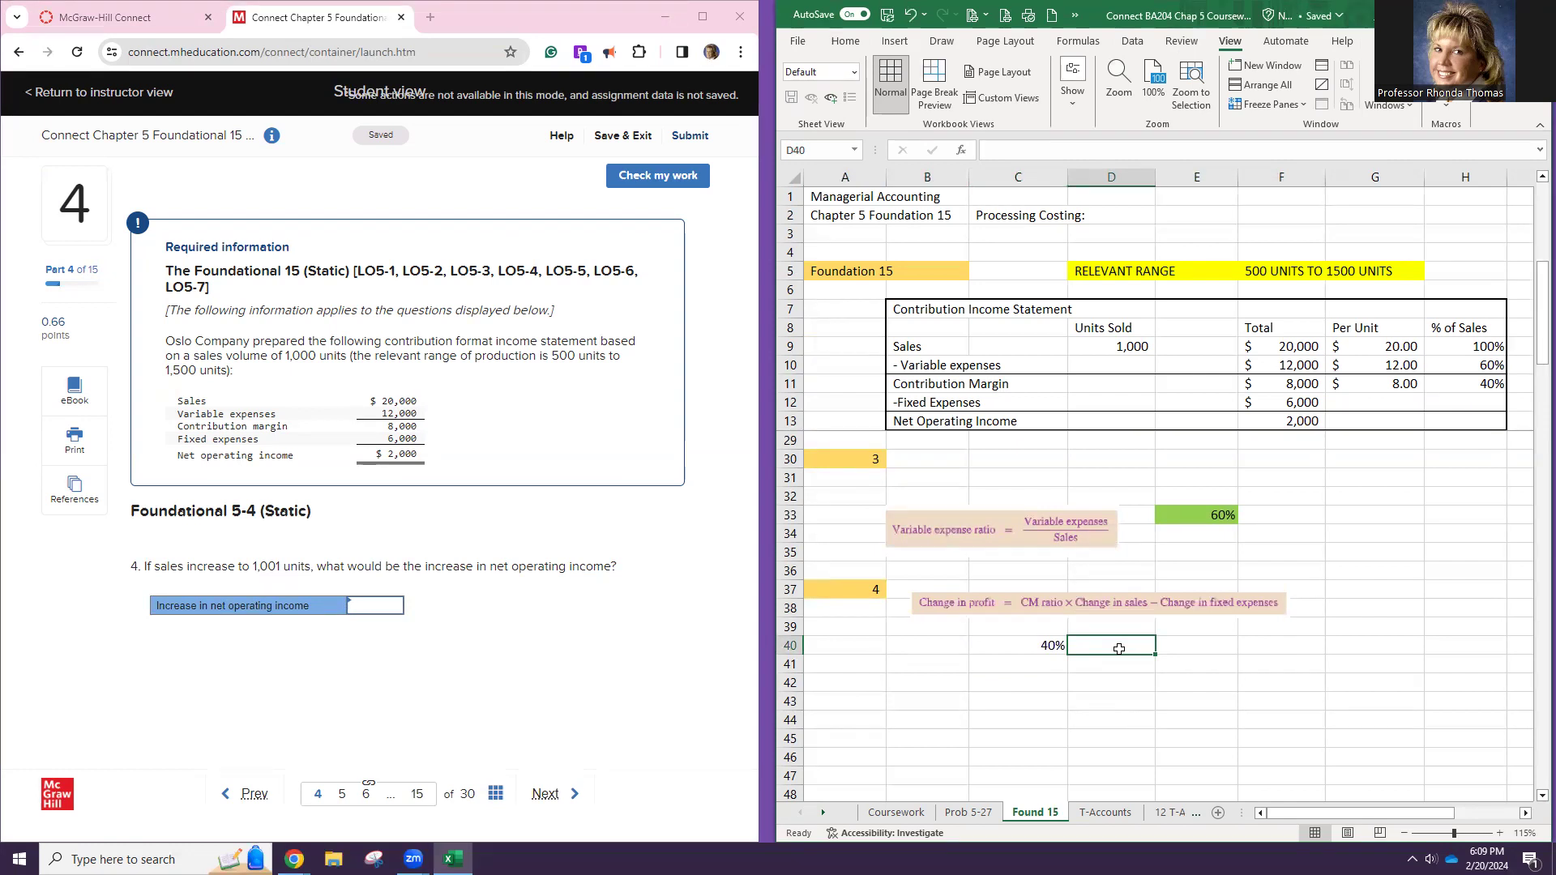
pyautogui.write('$20')
pyautogui.press('Tab')
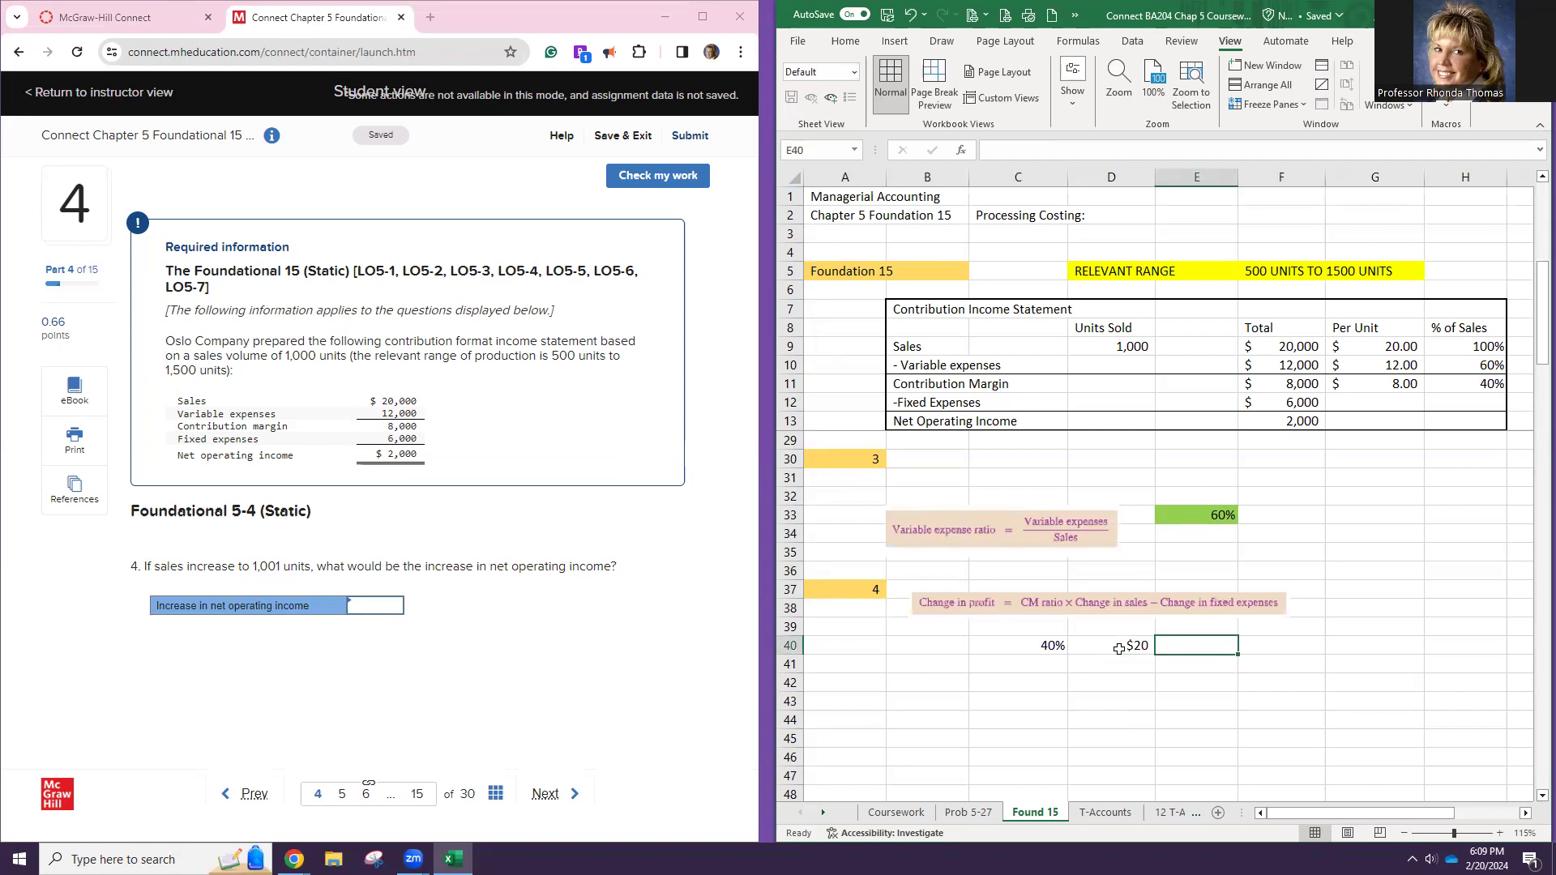
pyautogui.write('0')
pyautogui.press('Return')
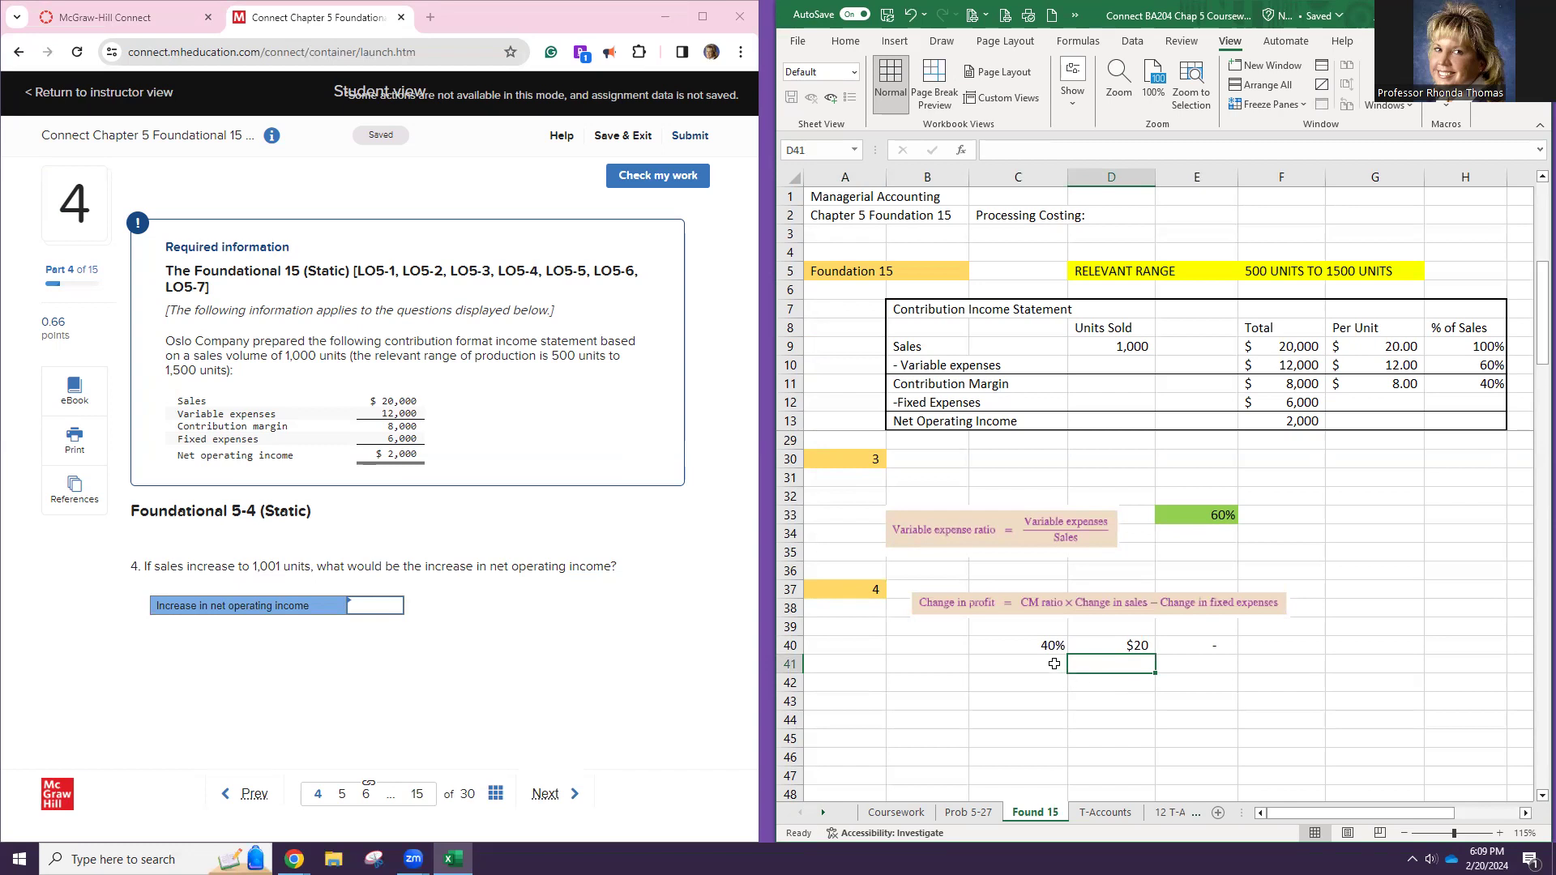
# Label the row 'Change' / 'in profit' in B40:B41 and review the three inputs
pyautogui.click(941, 648)
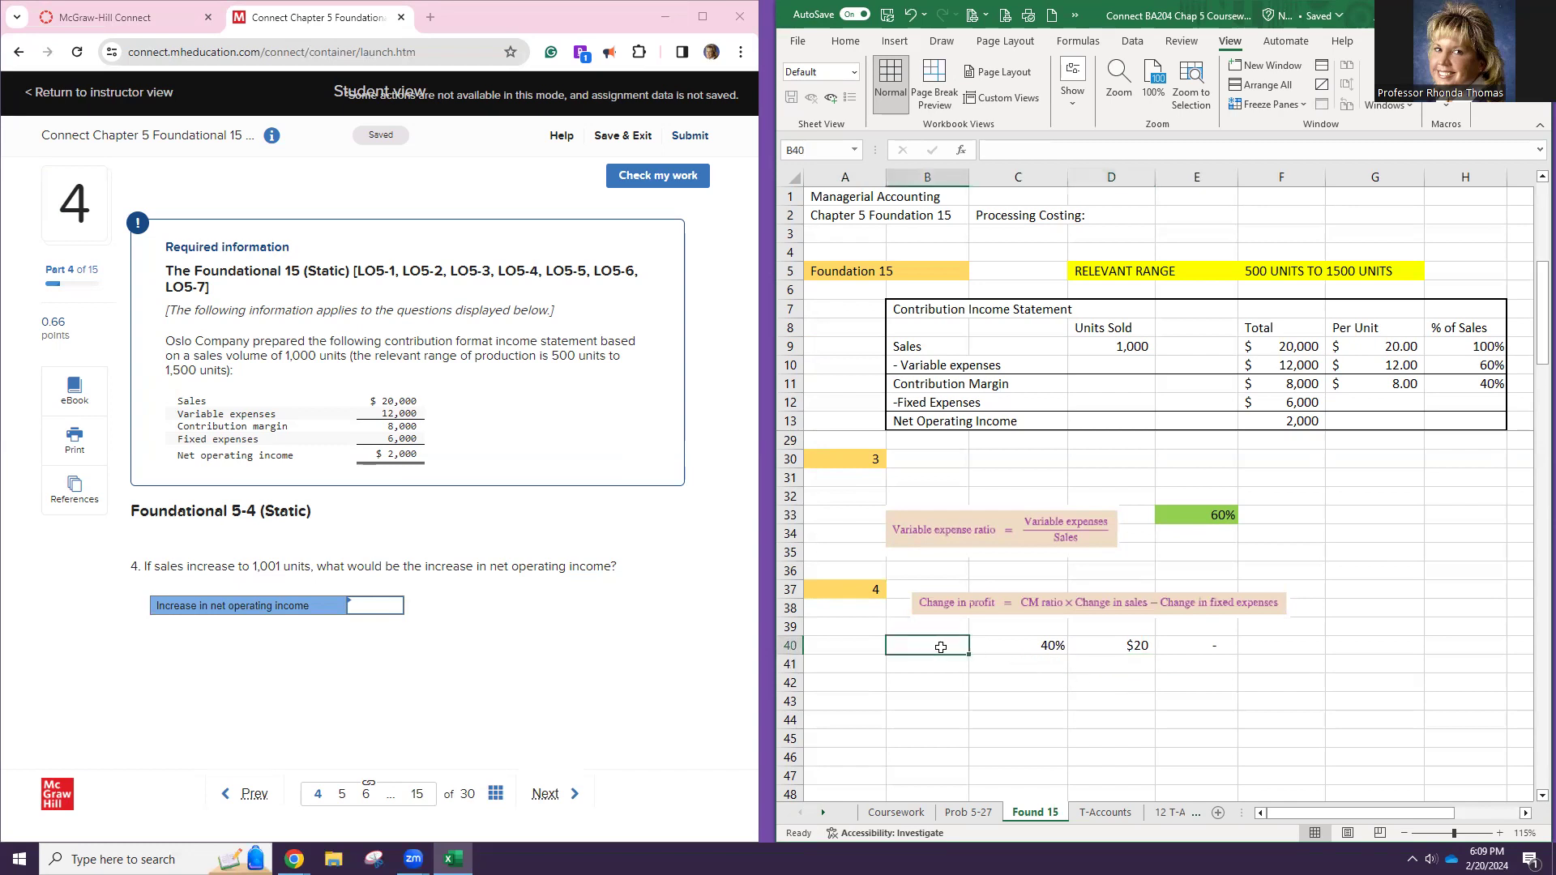
pyautogui.write('Change')
pyautogui.press('Return')
pyautogui.write('in')
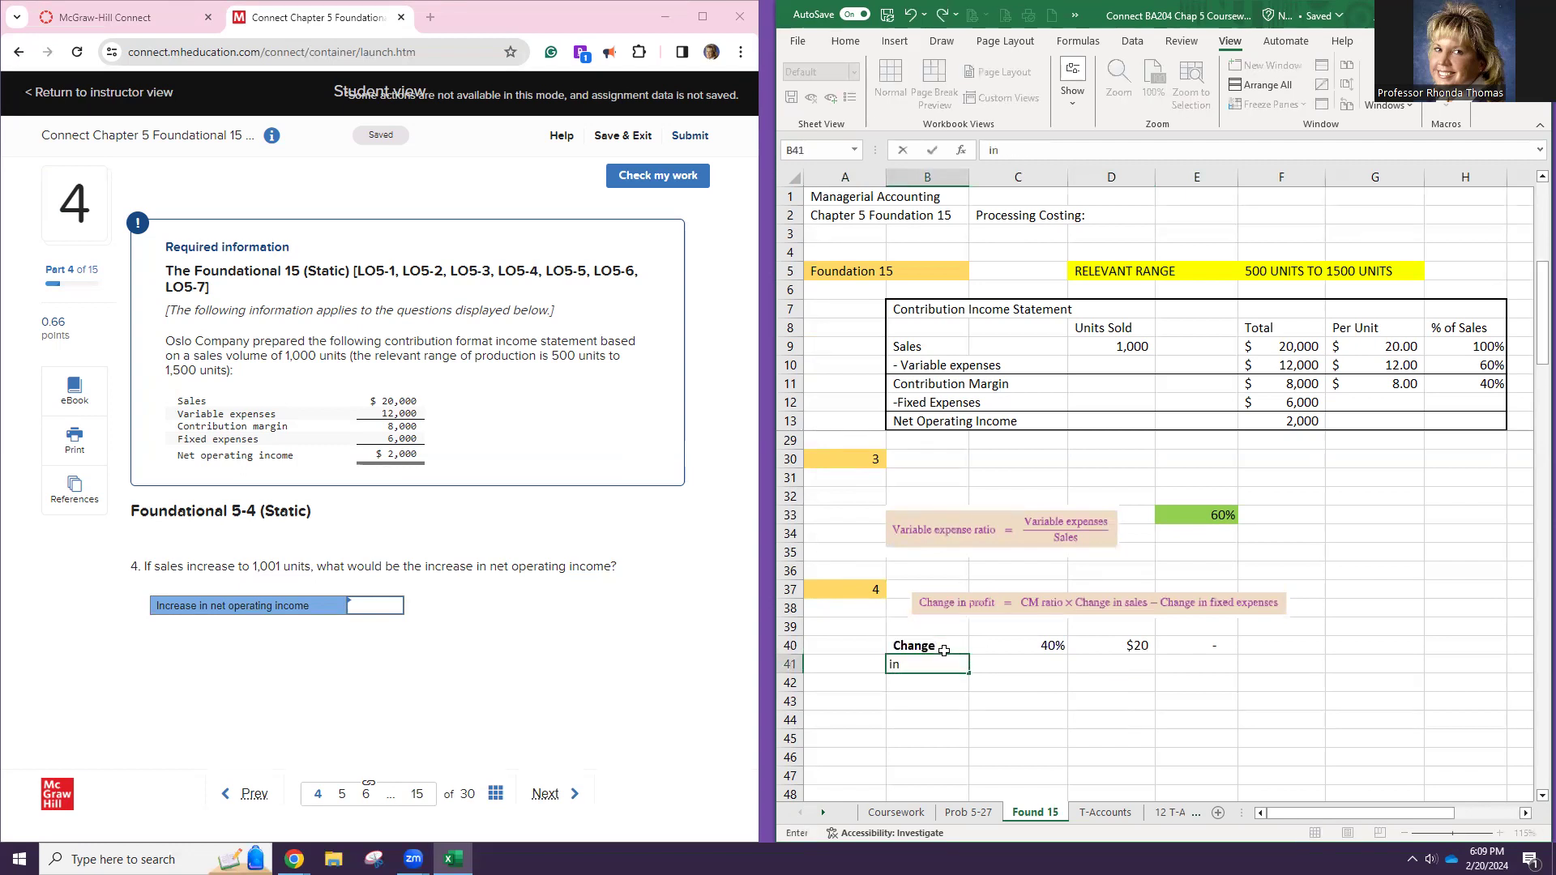
pyautogui.write(' profit')
pyautogui.click(1039, 646)
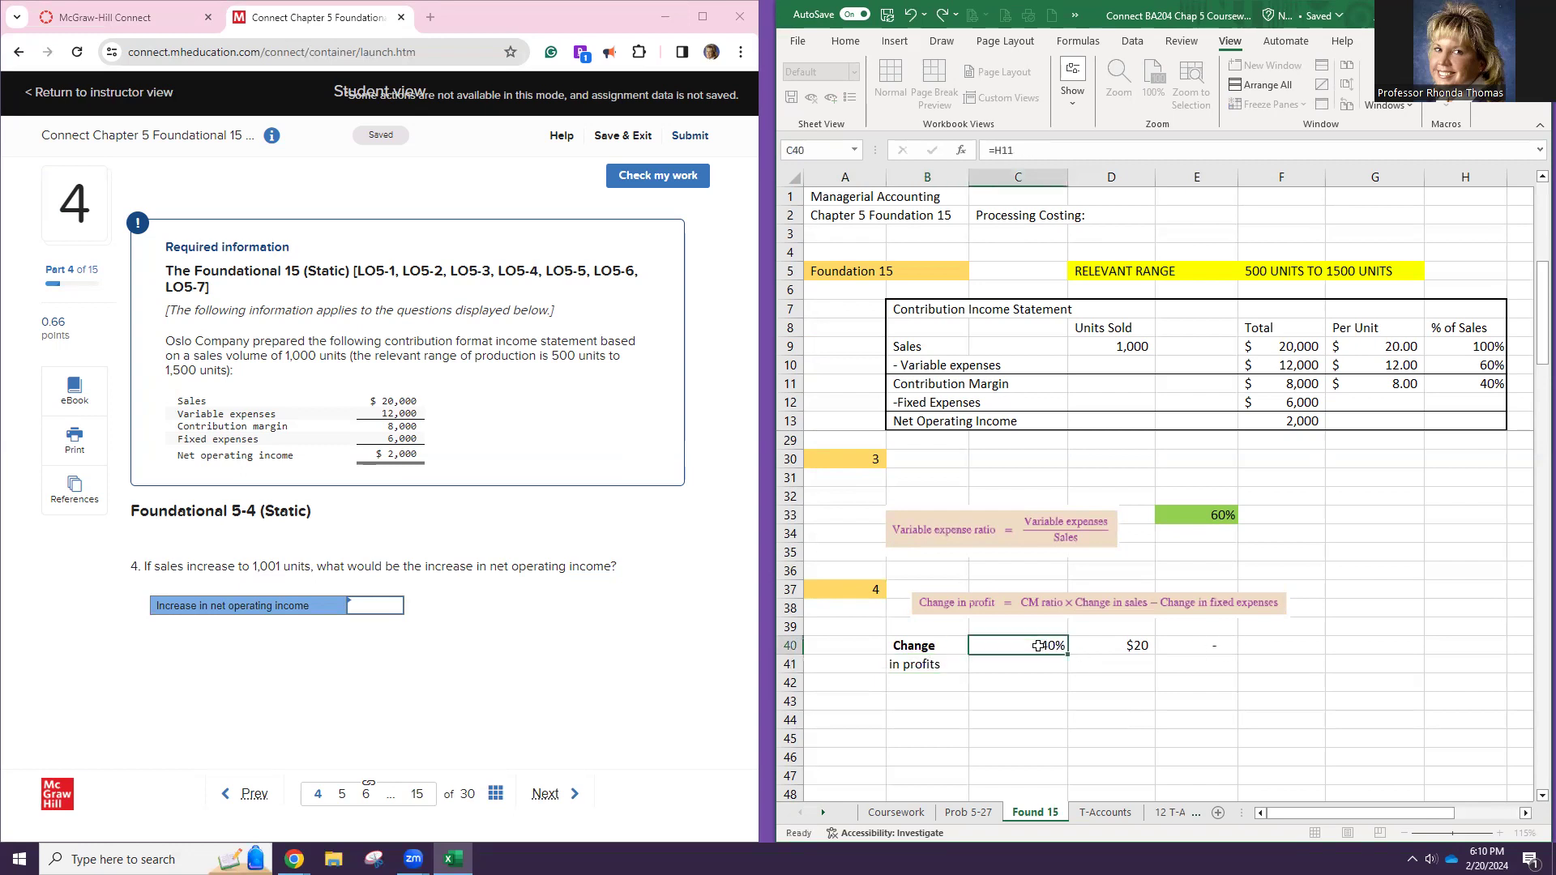
pyautogui.click(1092, 645)
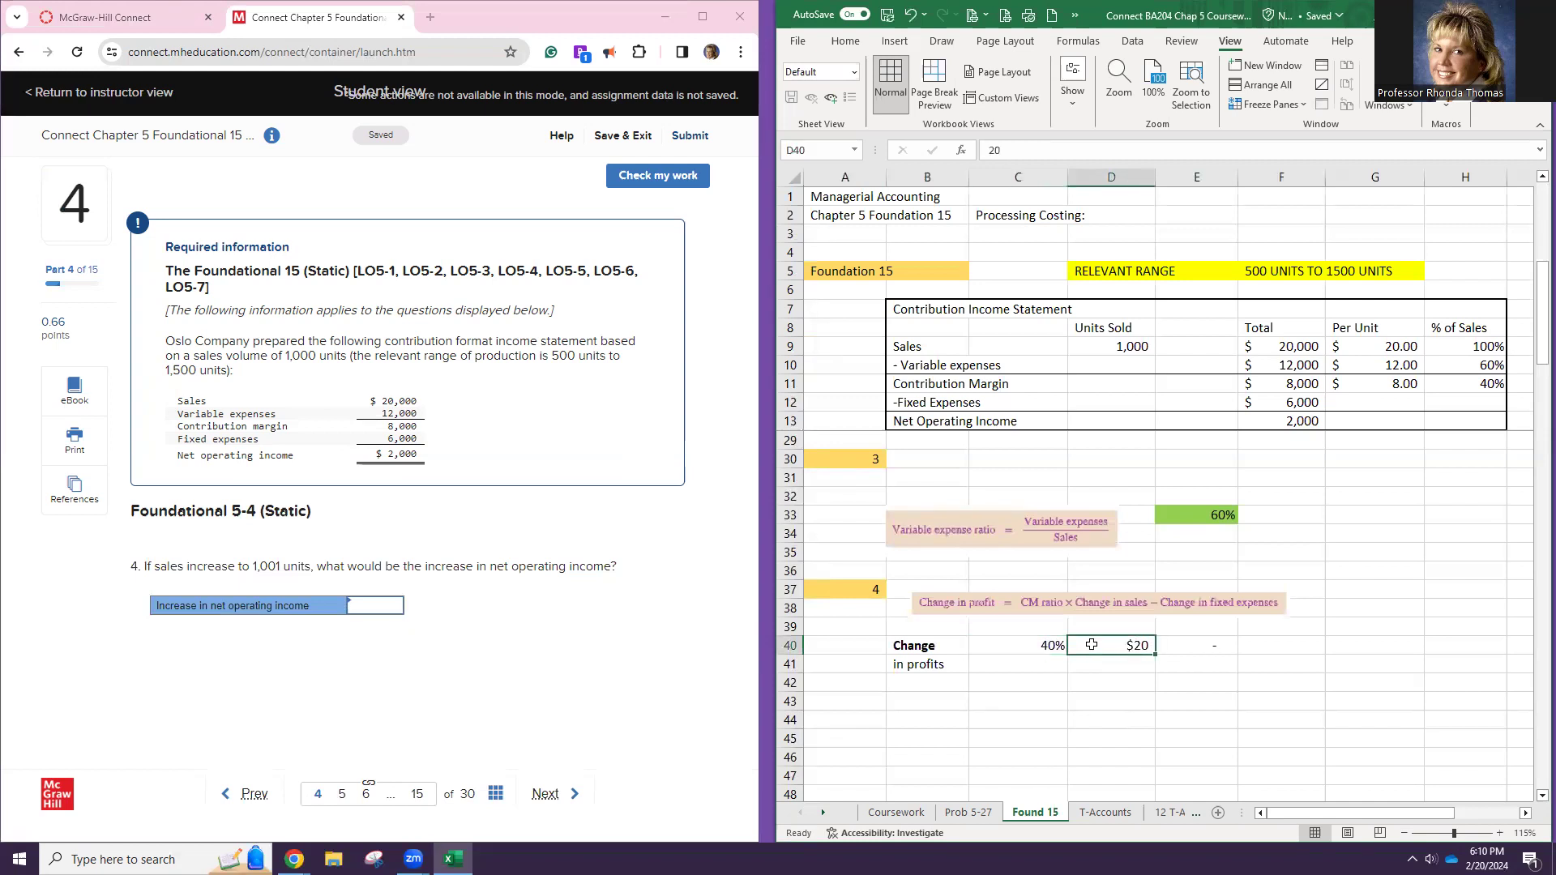
pyautogui.click(1165, 646)
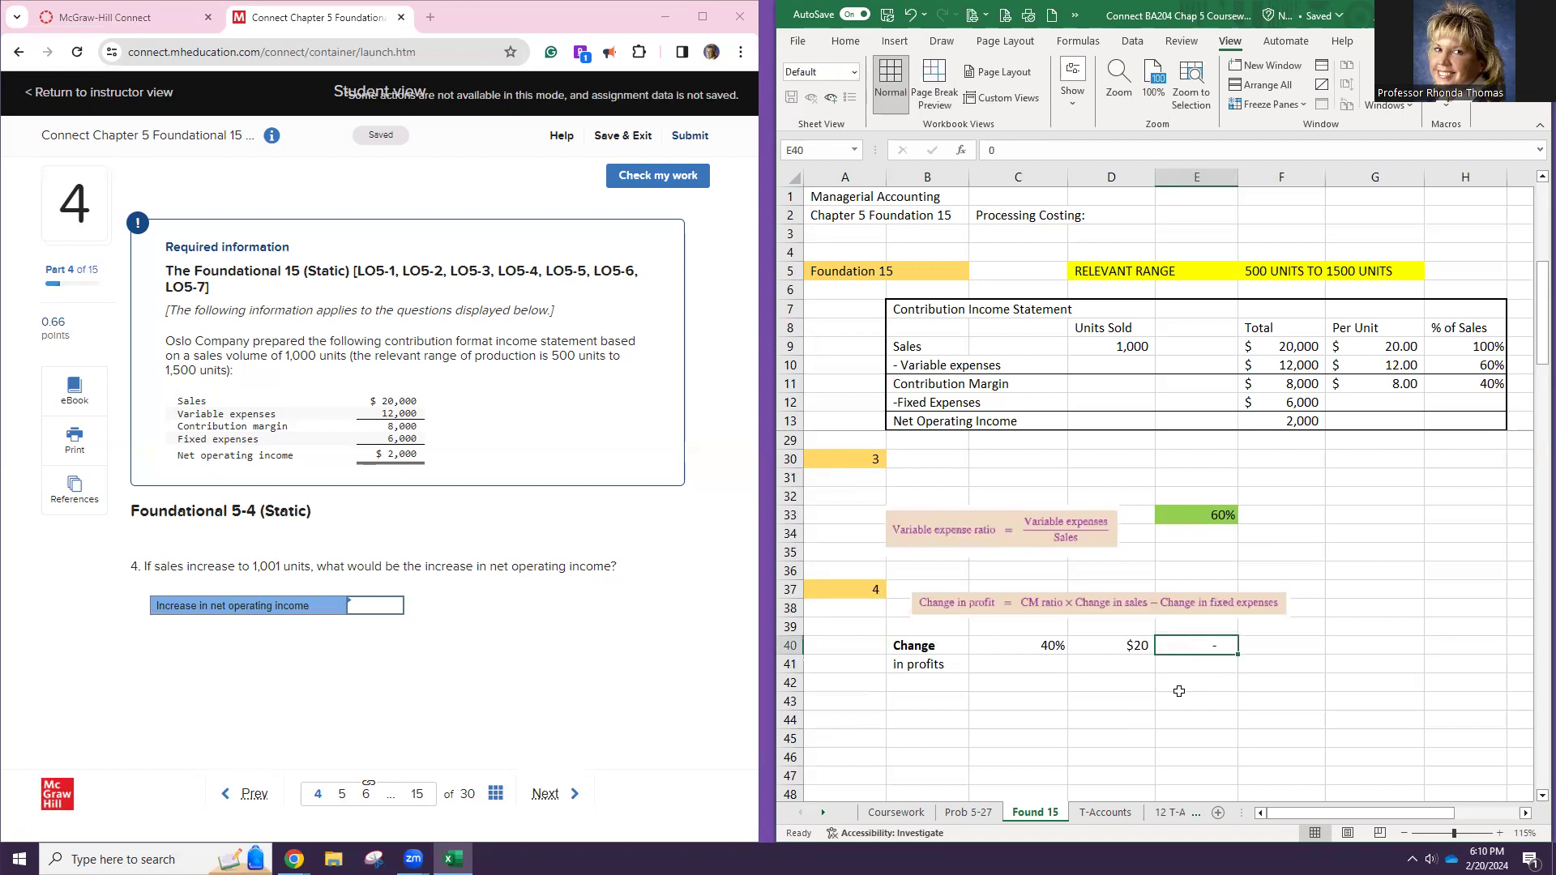
# Type the heading 'CM Ratio' in C39
pyautogui.click(1015, 625)
pyautogui.write('CM')
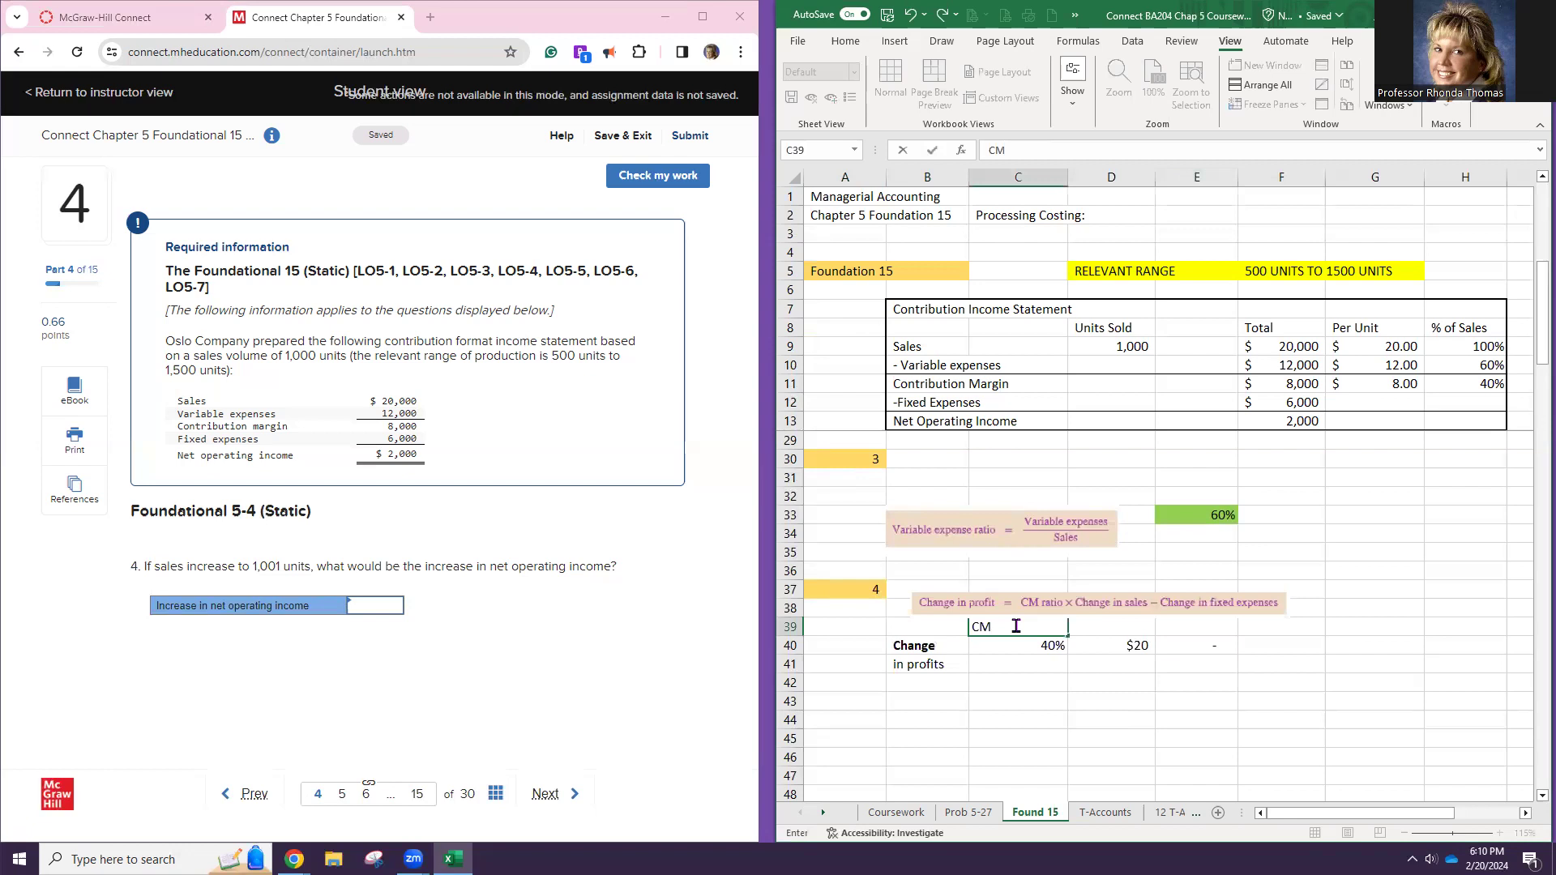
pyautogui.write('Ratio')
pyautogui.press('Tab')
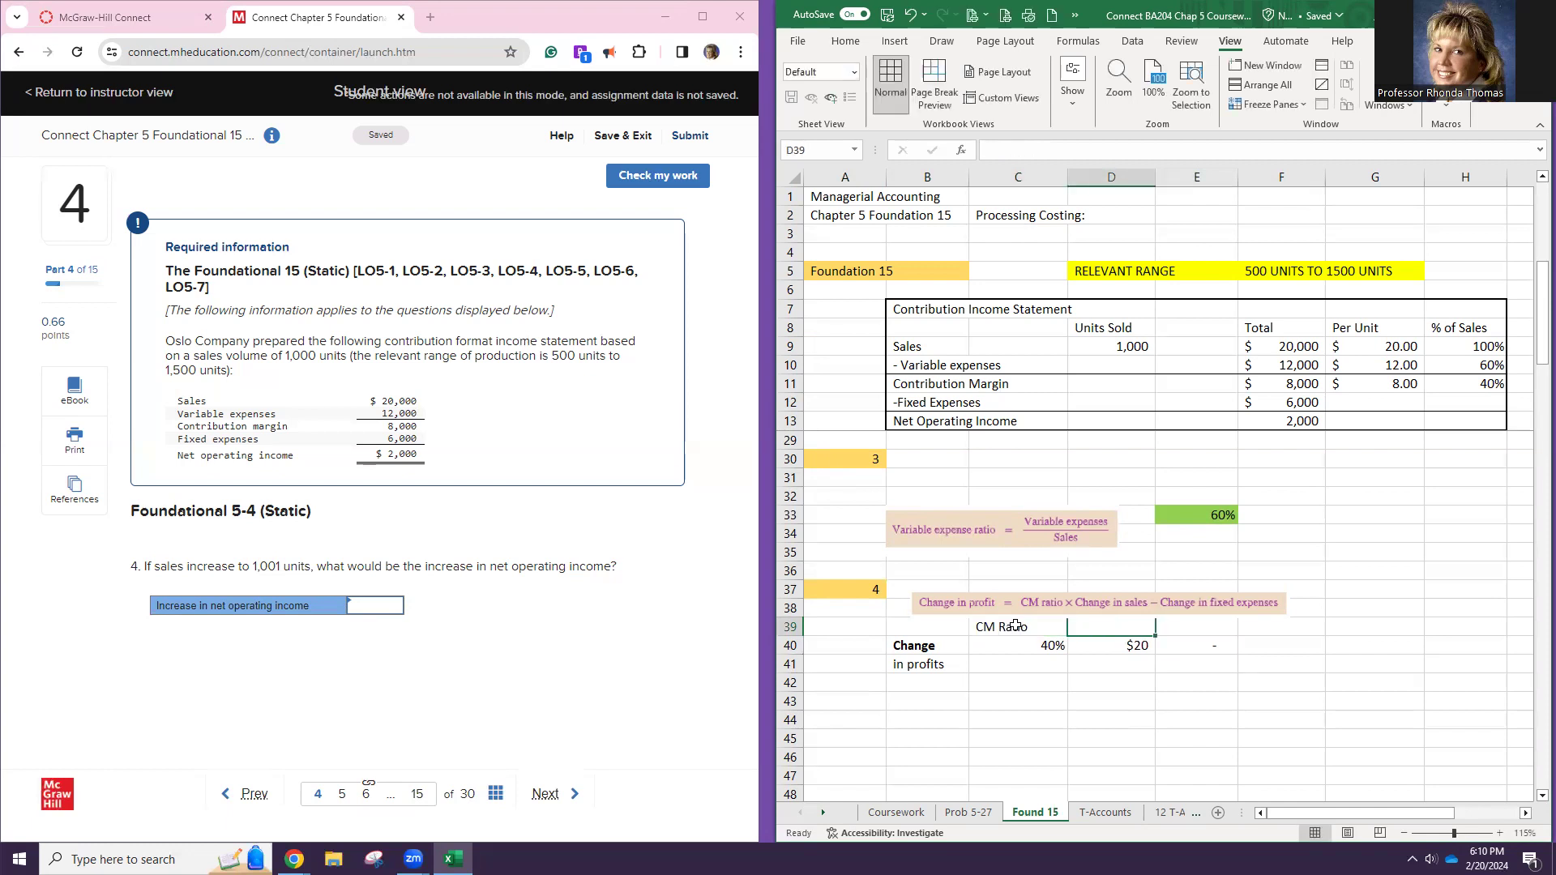
# Add 'Change Sales $' and 'Change in Fix Exp' headings and widen column D to fit
pyautogui.write('Change Sales $')
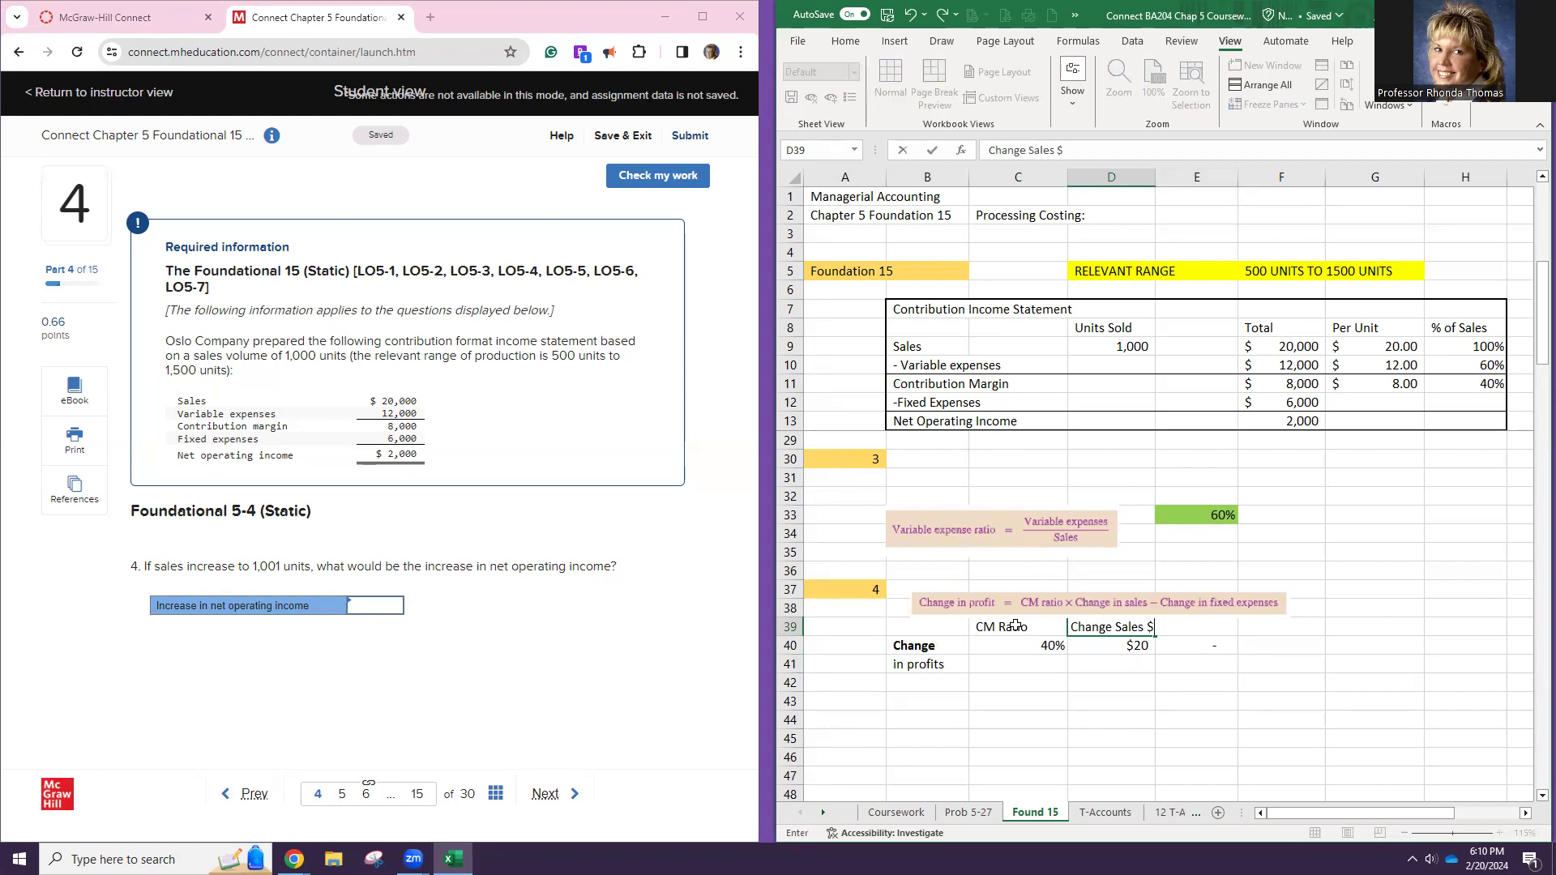
pyautogui.press('Tab')
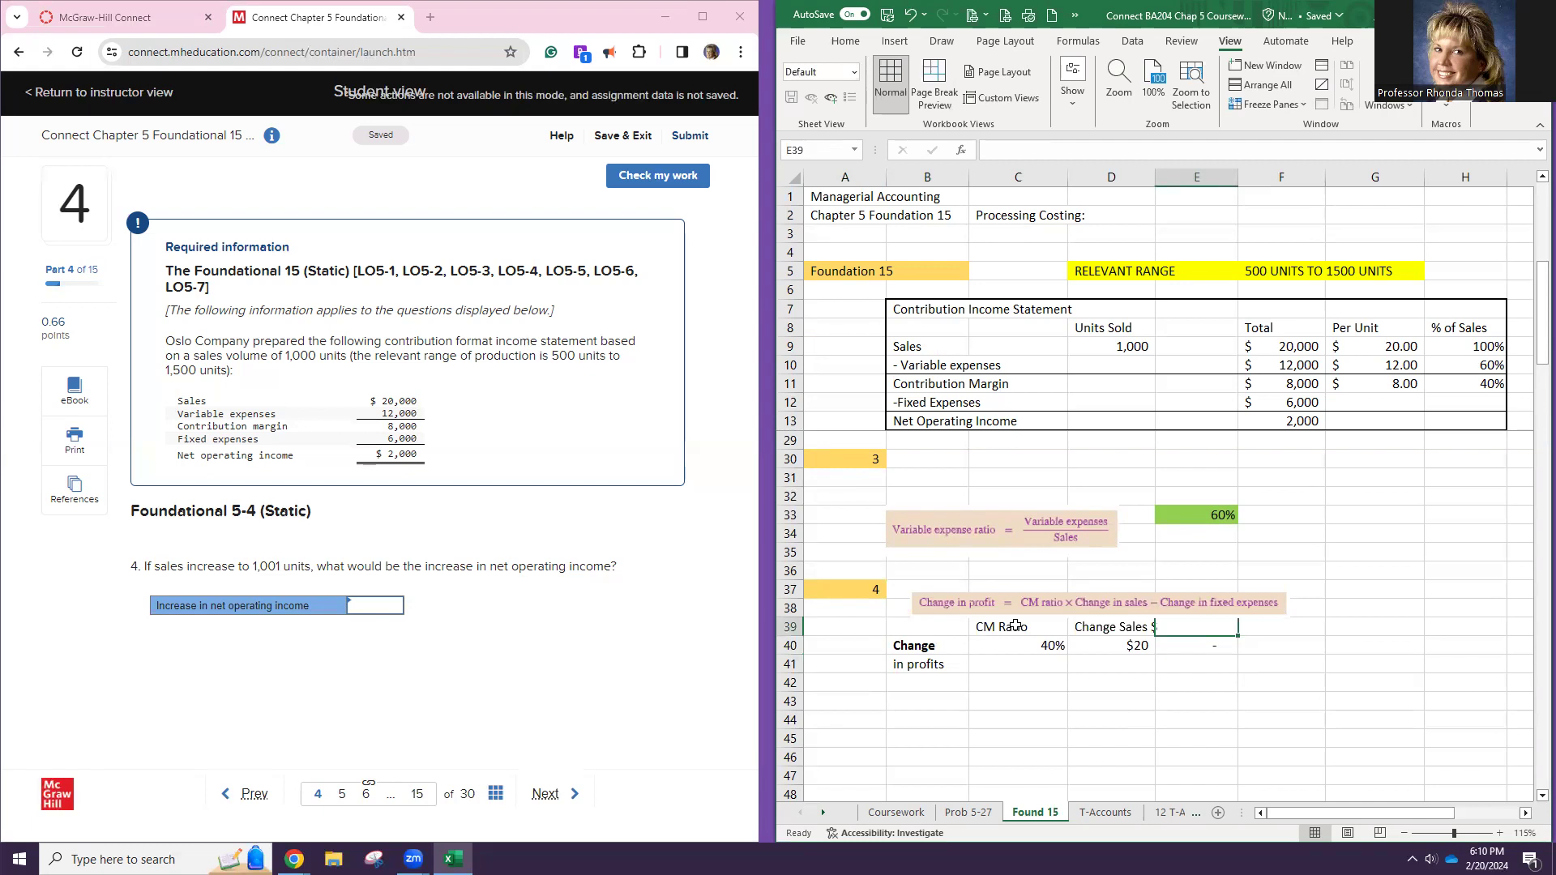
pyautogui.write('Change in Fix Esp')
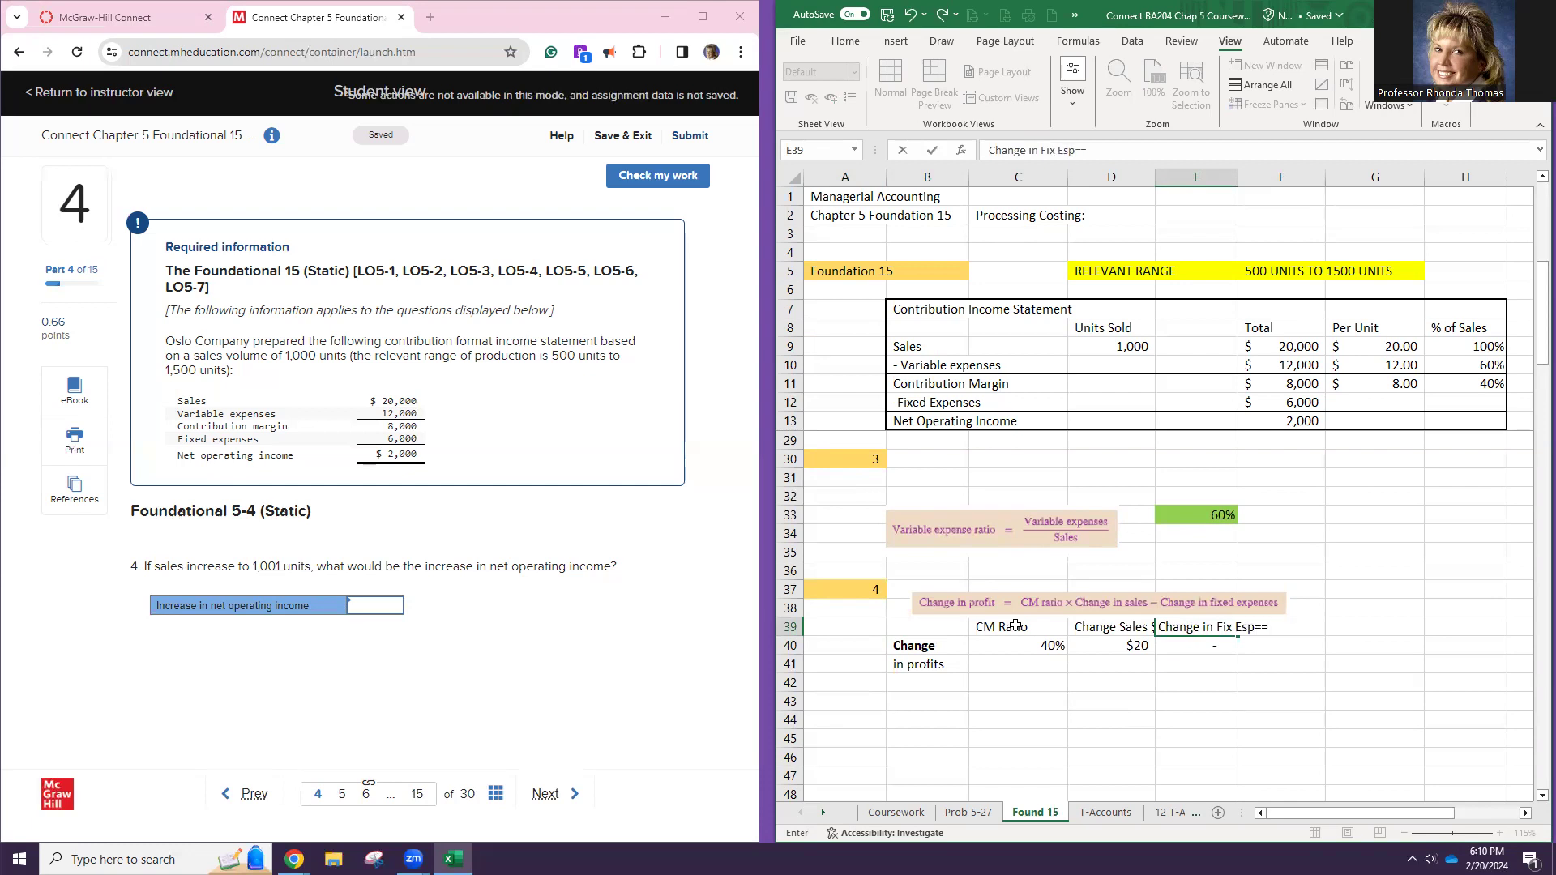
pyautogui.press('BackSpace')
pyautogui.write('xp')
pyautogui.click(1014, 644)
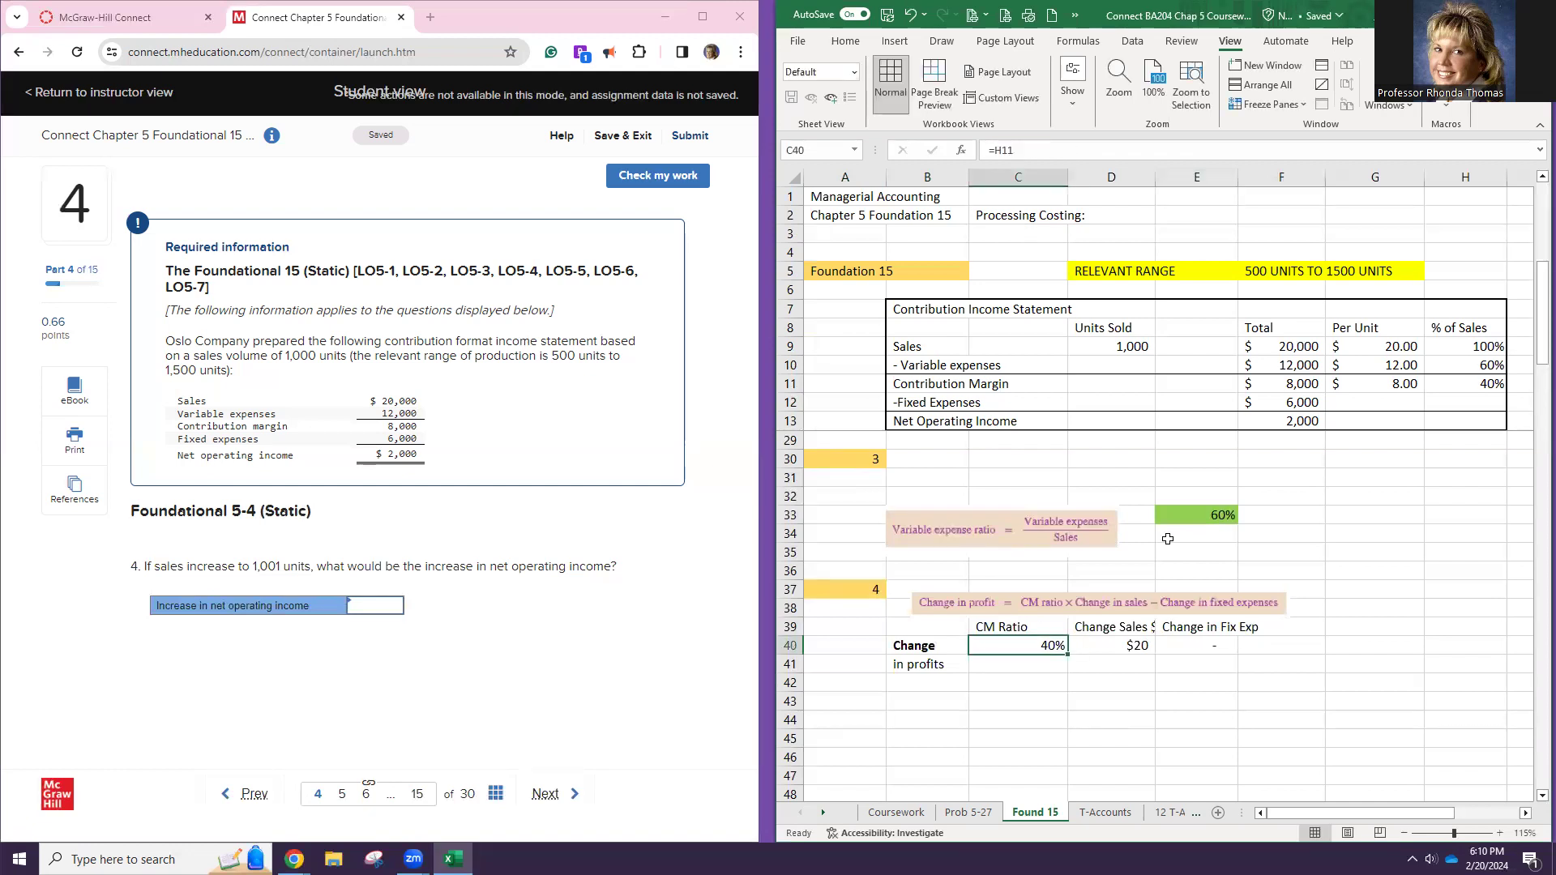
pyautogui.moveTo(1156, 176); pyautogui.dragTo(1168, 176)
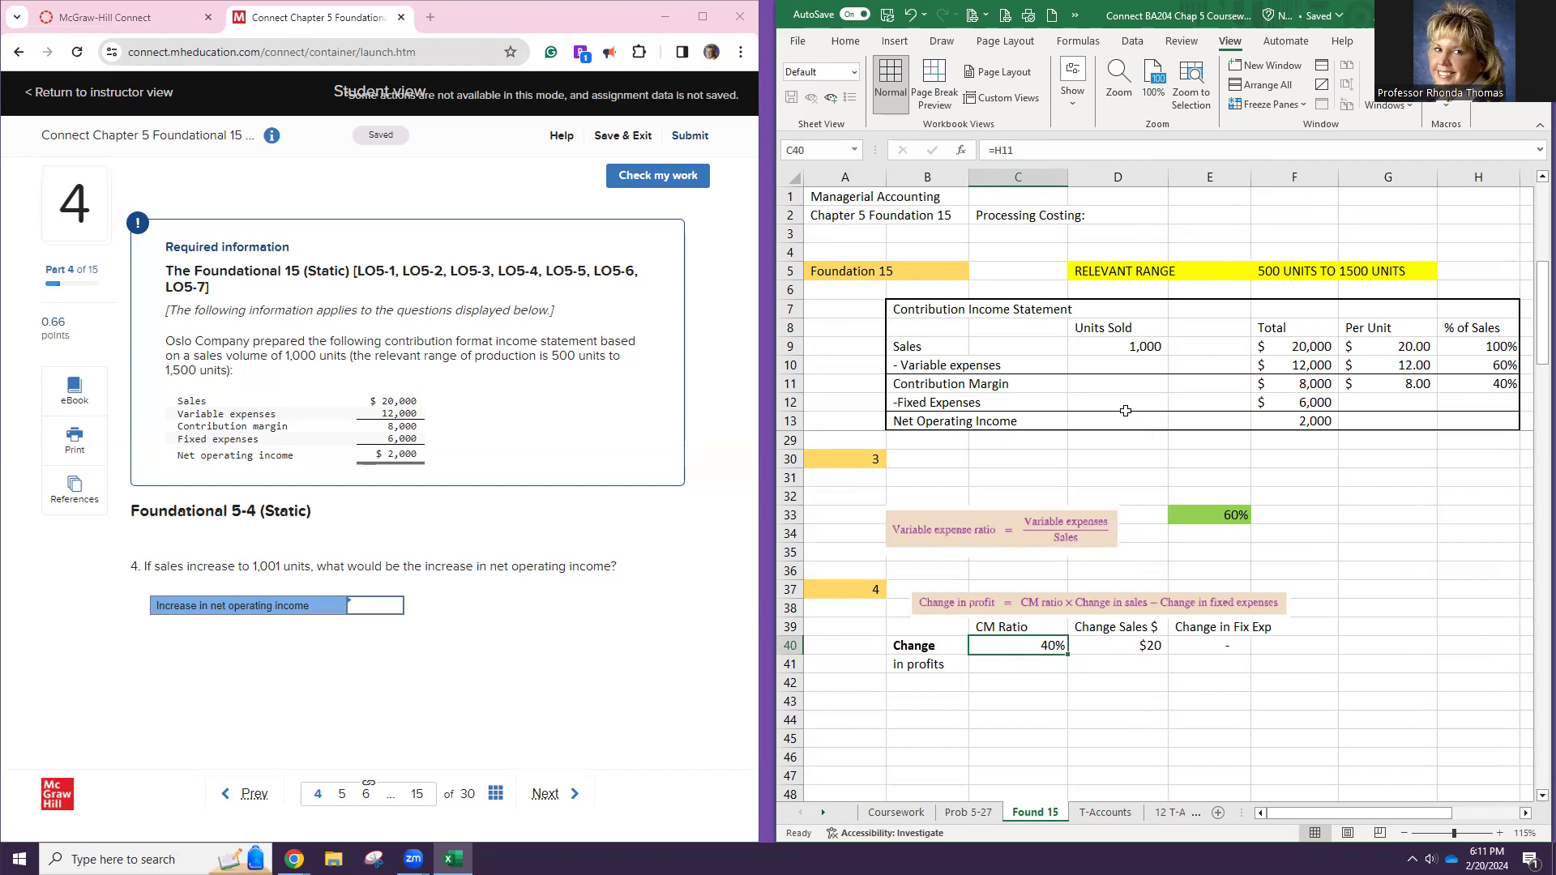
pyautogui.click(1036, 663)
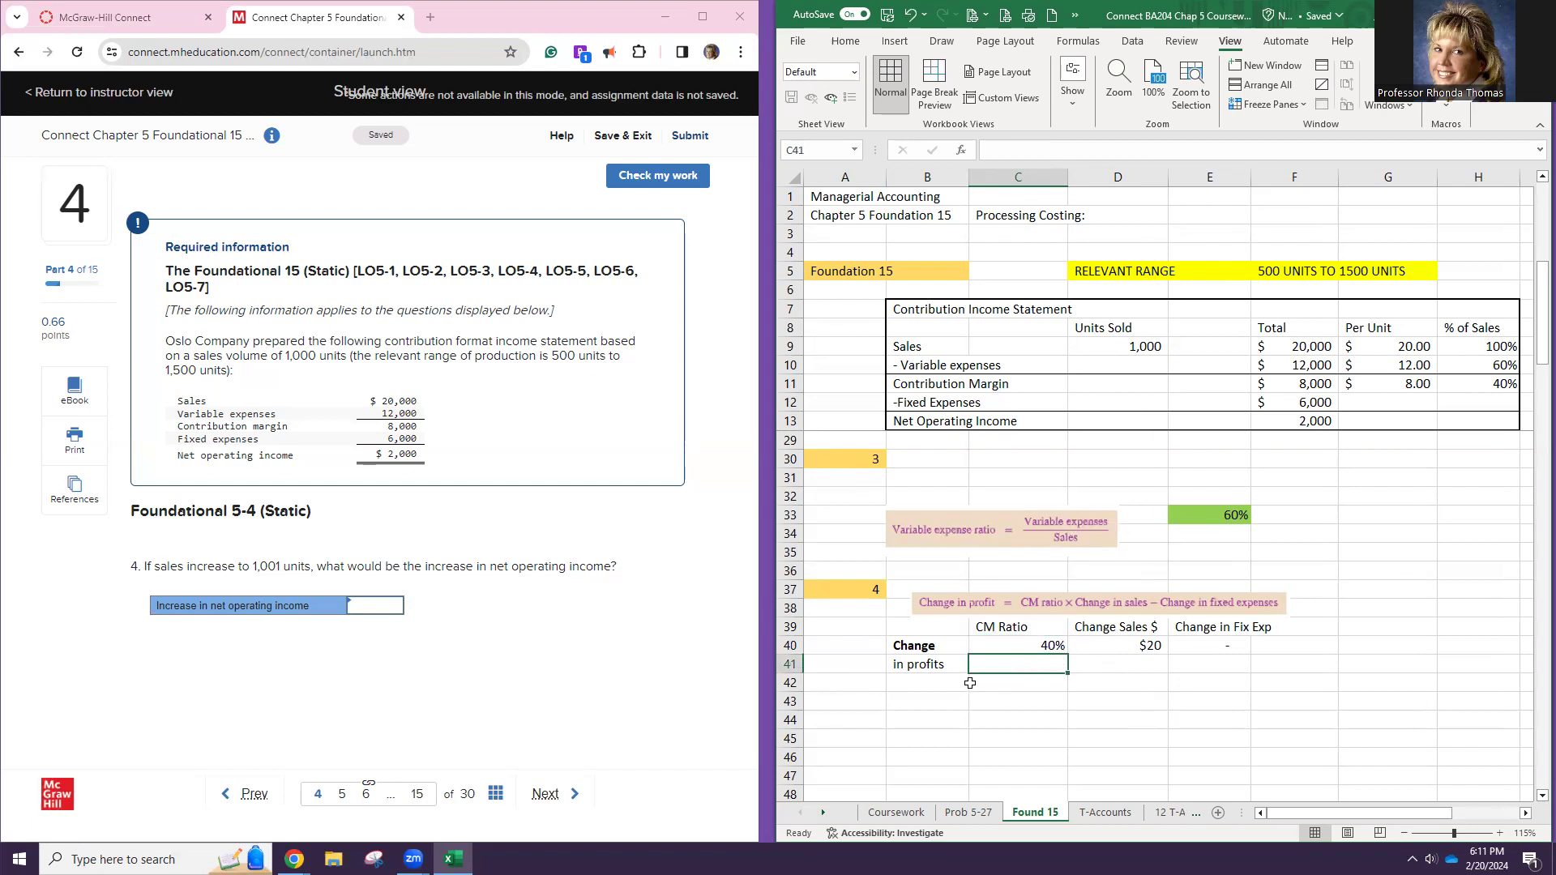
# Remove bold from the 'Change' and 'in profit' labels in B40:B41
pyautogui.moveTo(936, 649); pyautogui.dragTo(933, 666)
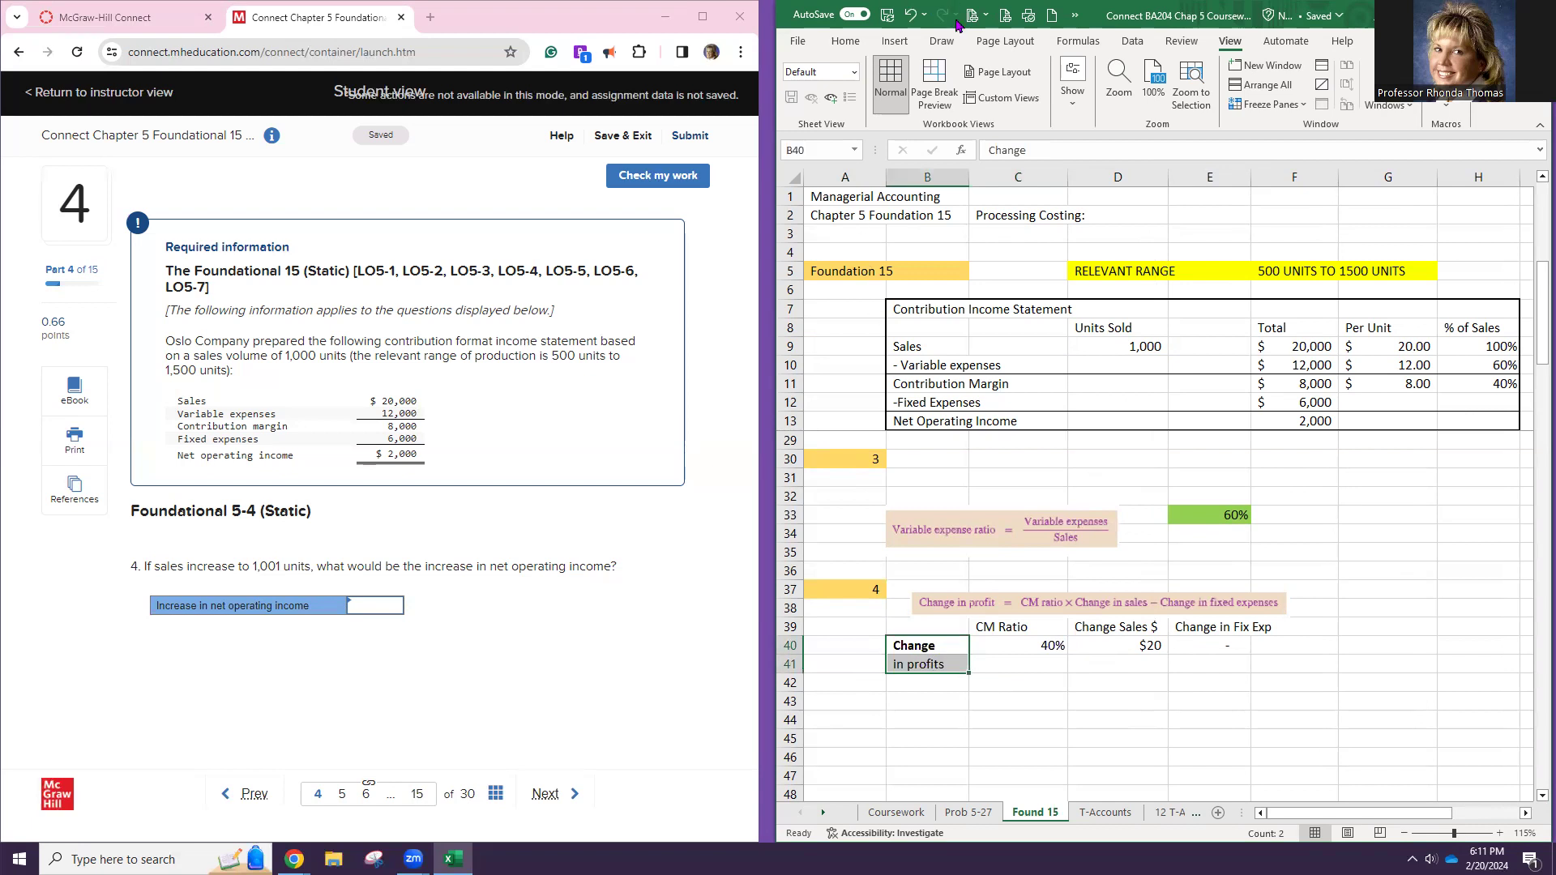
pyautogui.click(849, 47)
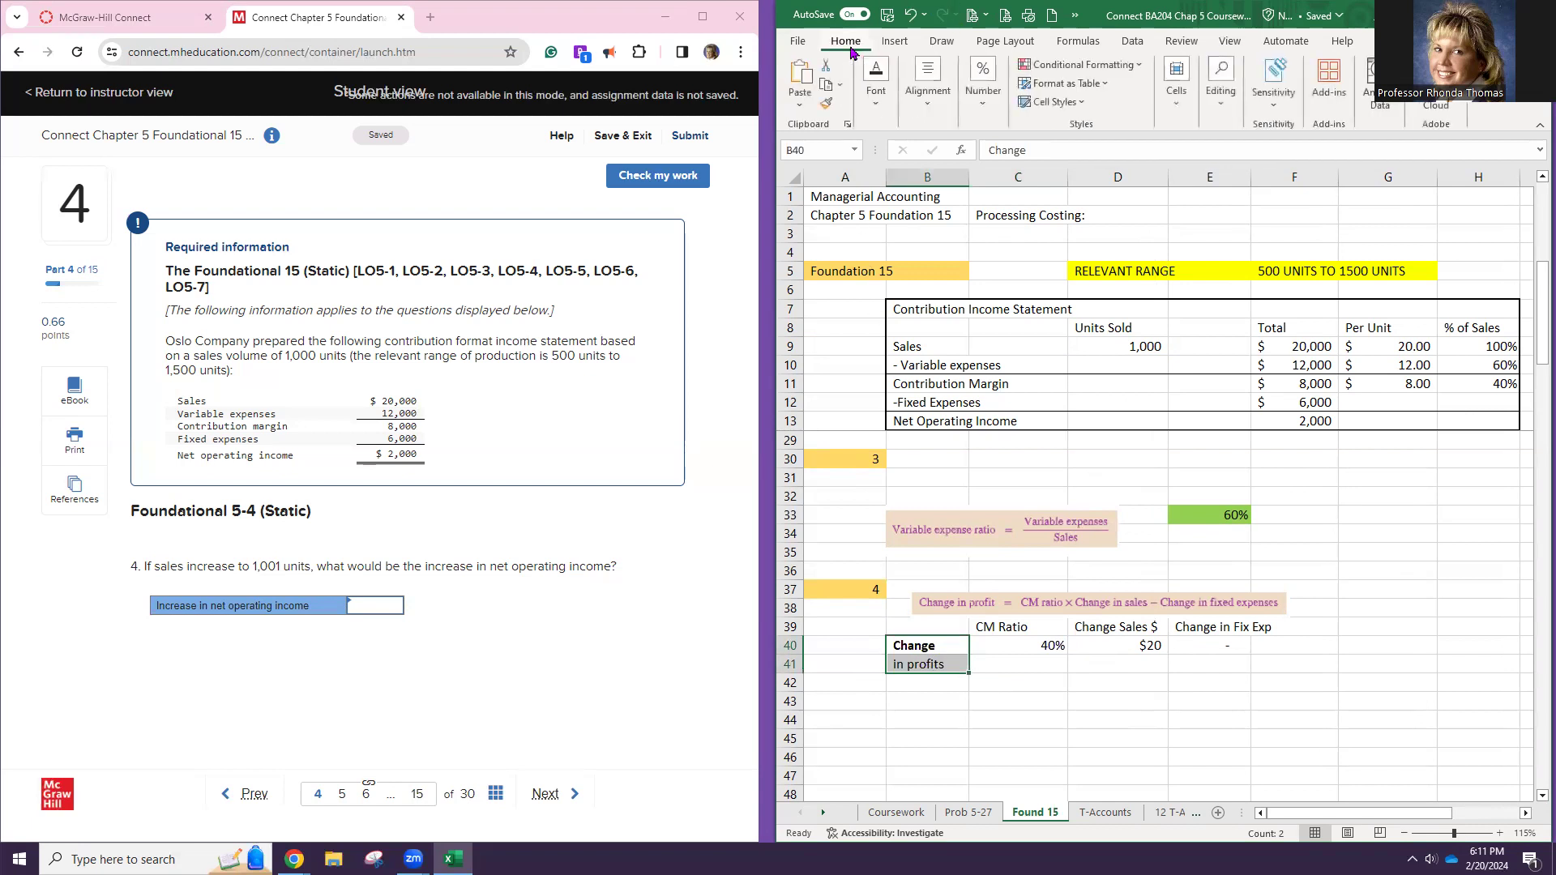
pyautogui.click(876, 86)
pyautogui.click(868, 177)
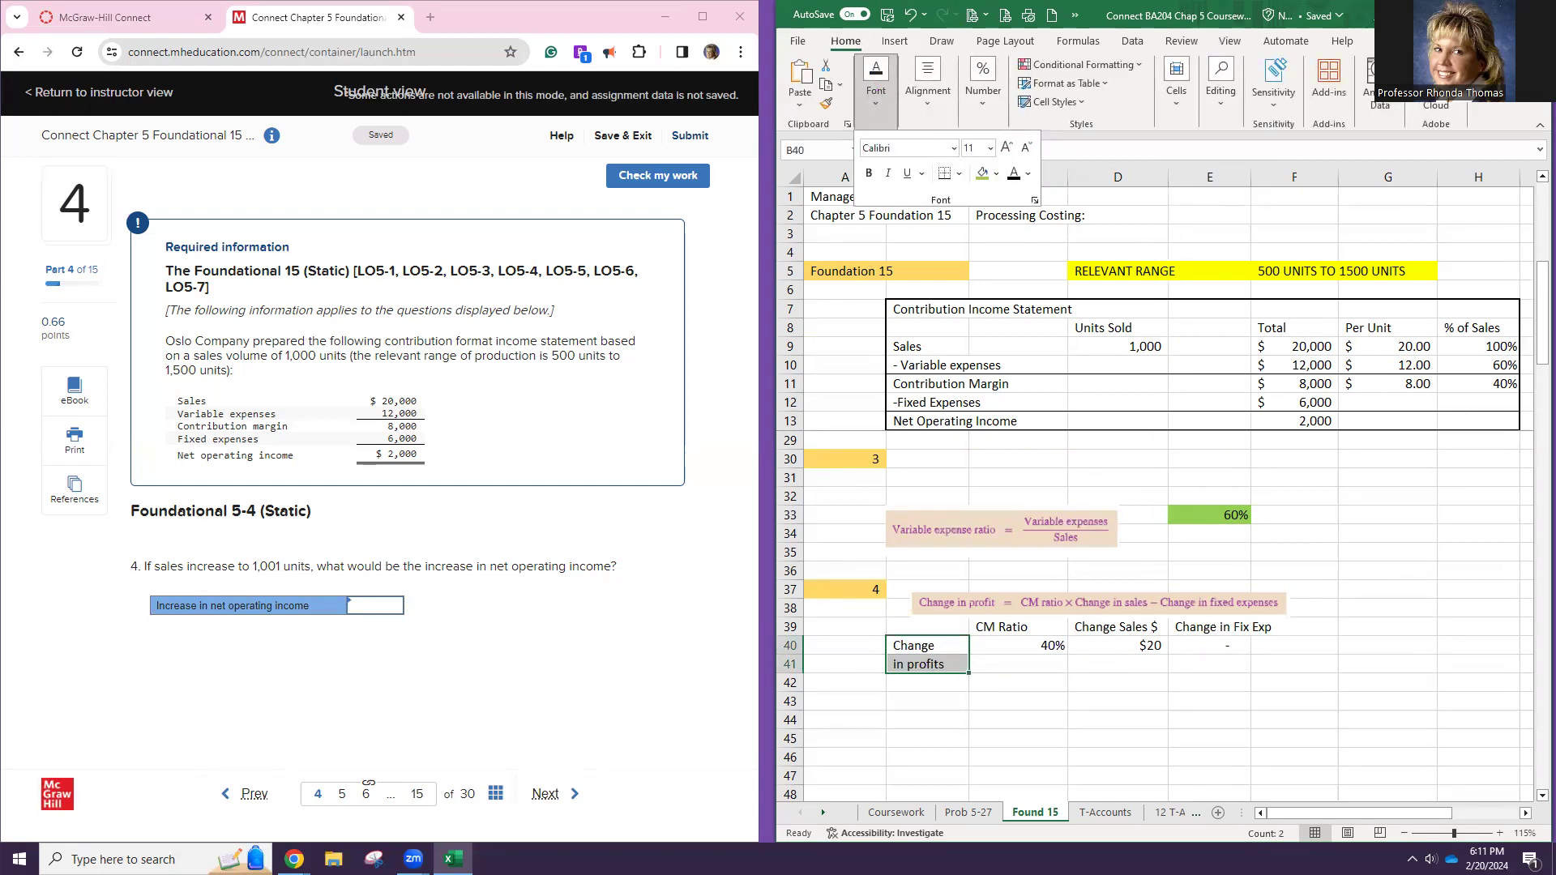
pyautogui.click(1047, 673)
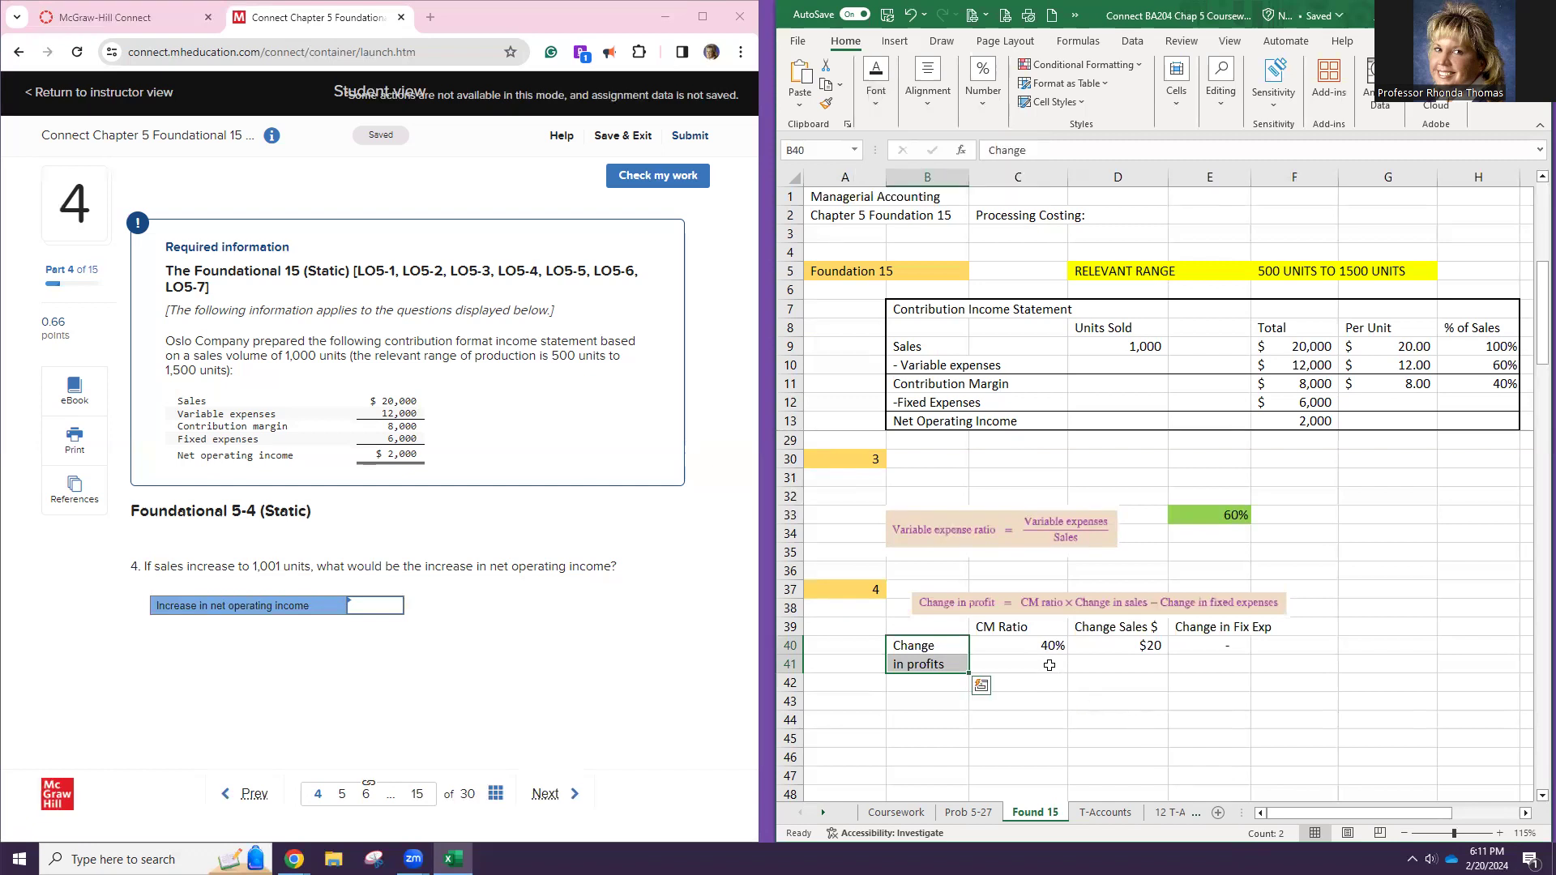
# Enter =(C40*D40)-E40 in C41, giving a change in profit of 8.00
pyautogui.click(1052, 665)
pyautogui.write('=')
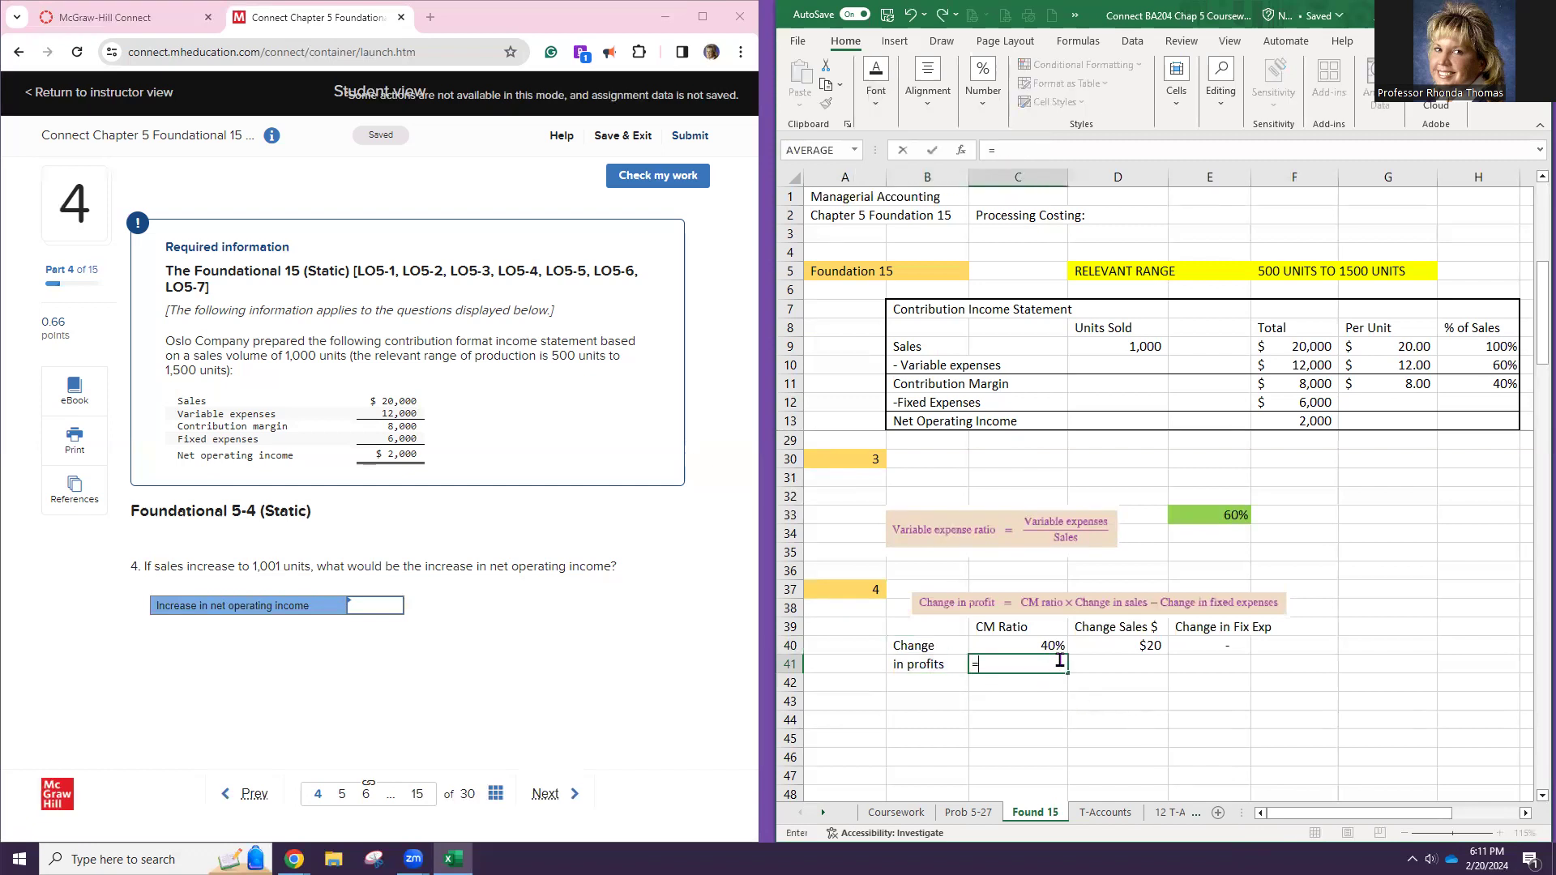
pyautogui.click(1054, 648)
pyautogui.write('*')
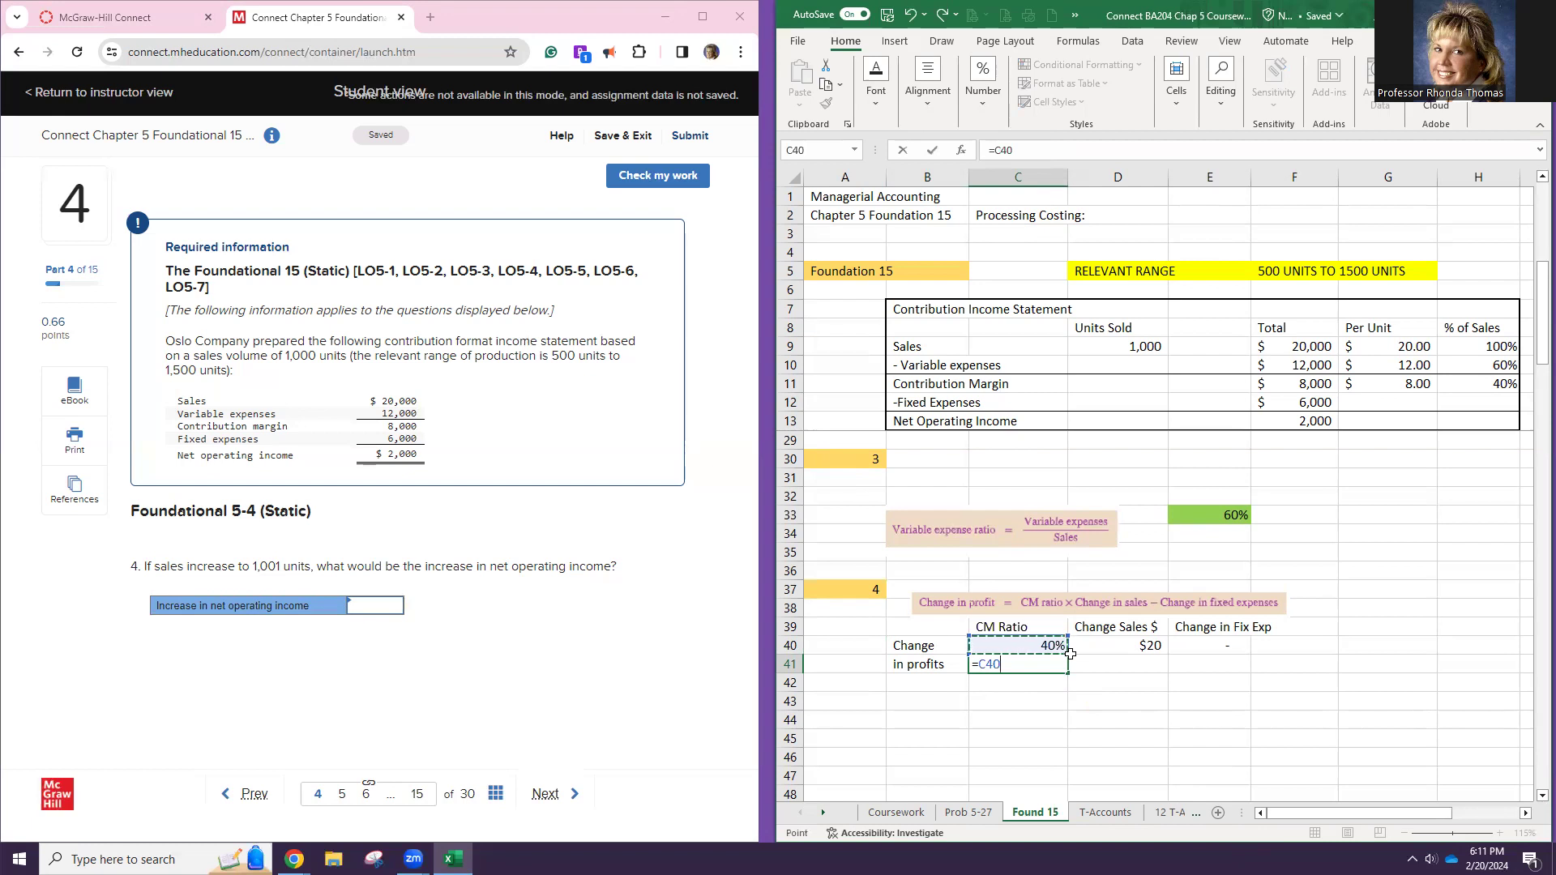
pyautogui.click(1142, 649)
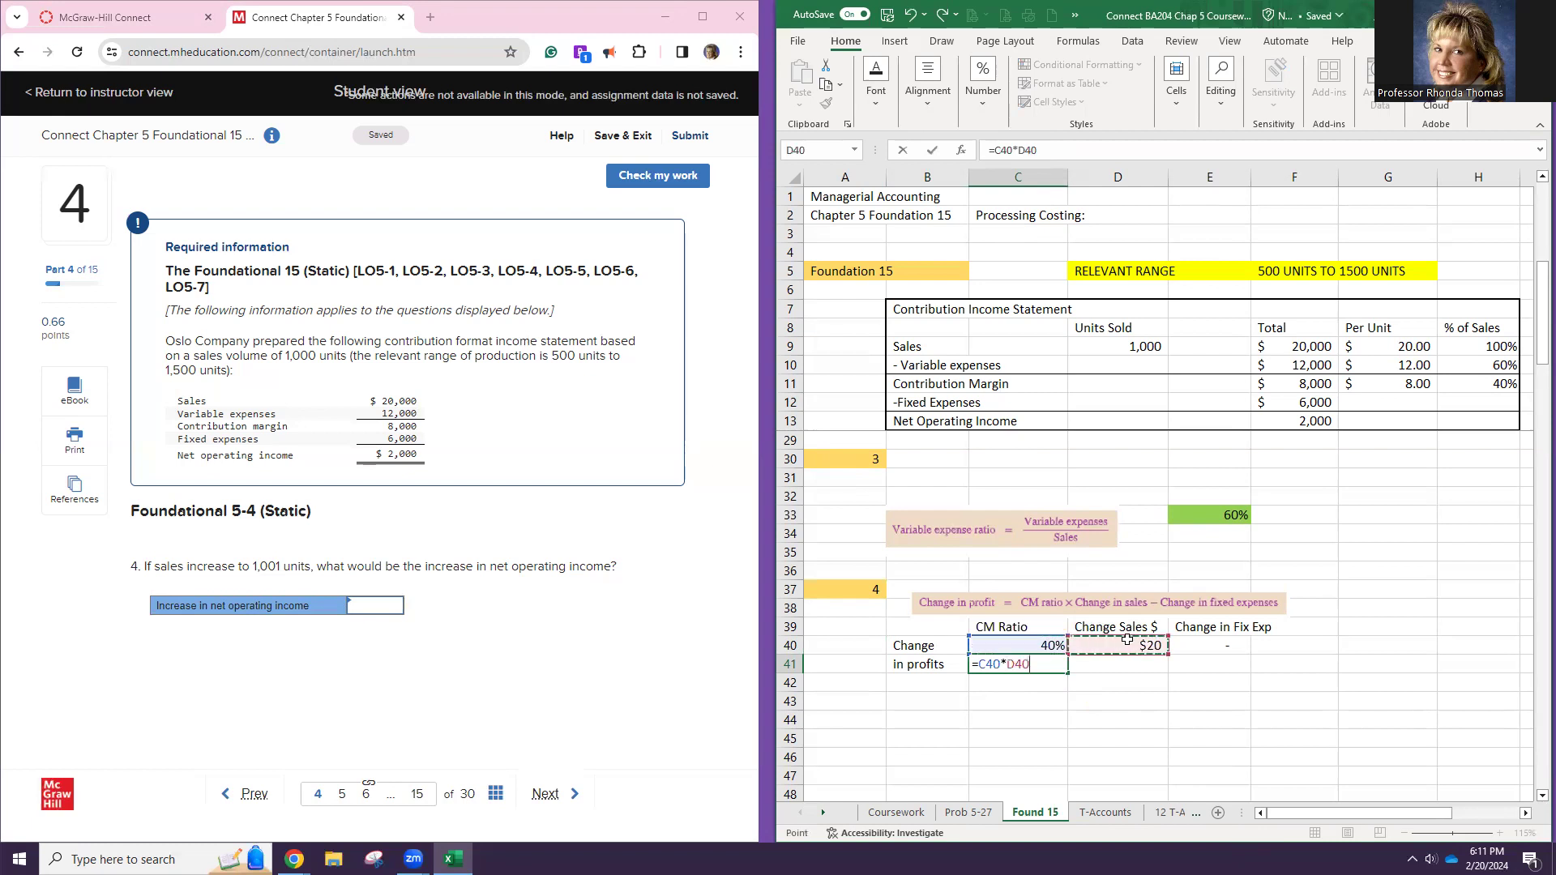
pyautogui.click(974, 667)
pyautogui.write('(')
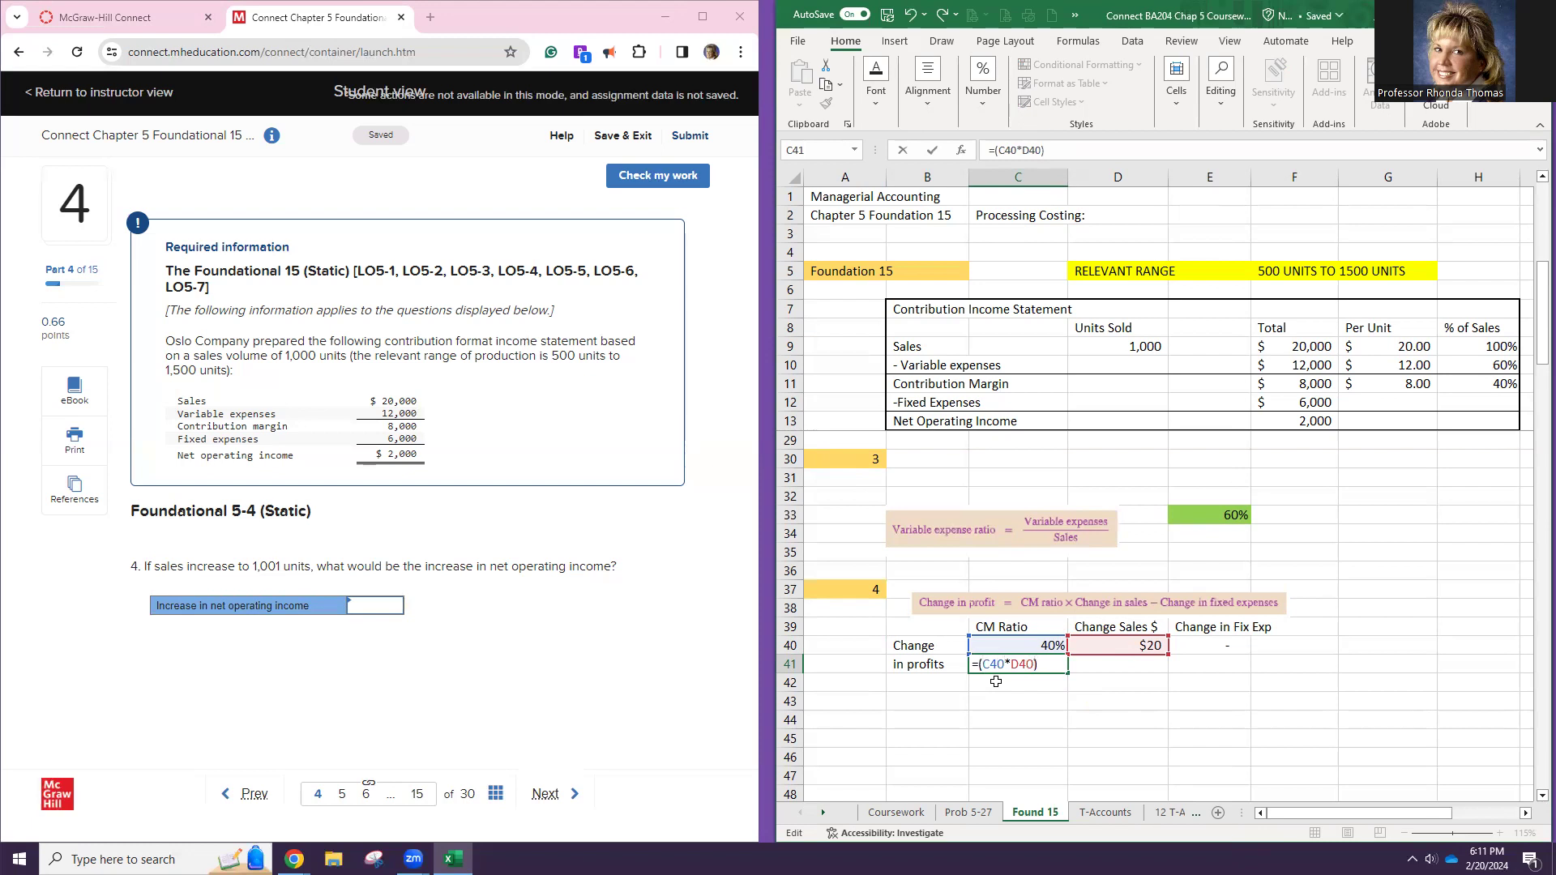
pyautogui.write(')-')
pyautogui.click(1240, 647)
pyautogui.press('Return')
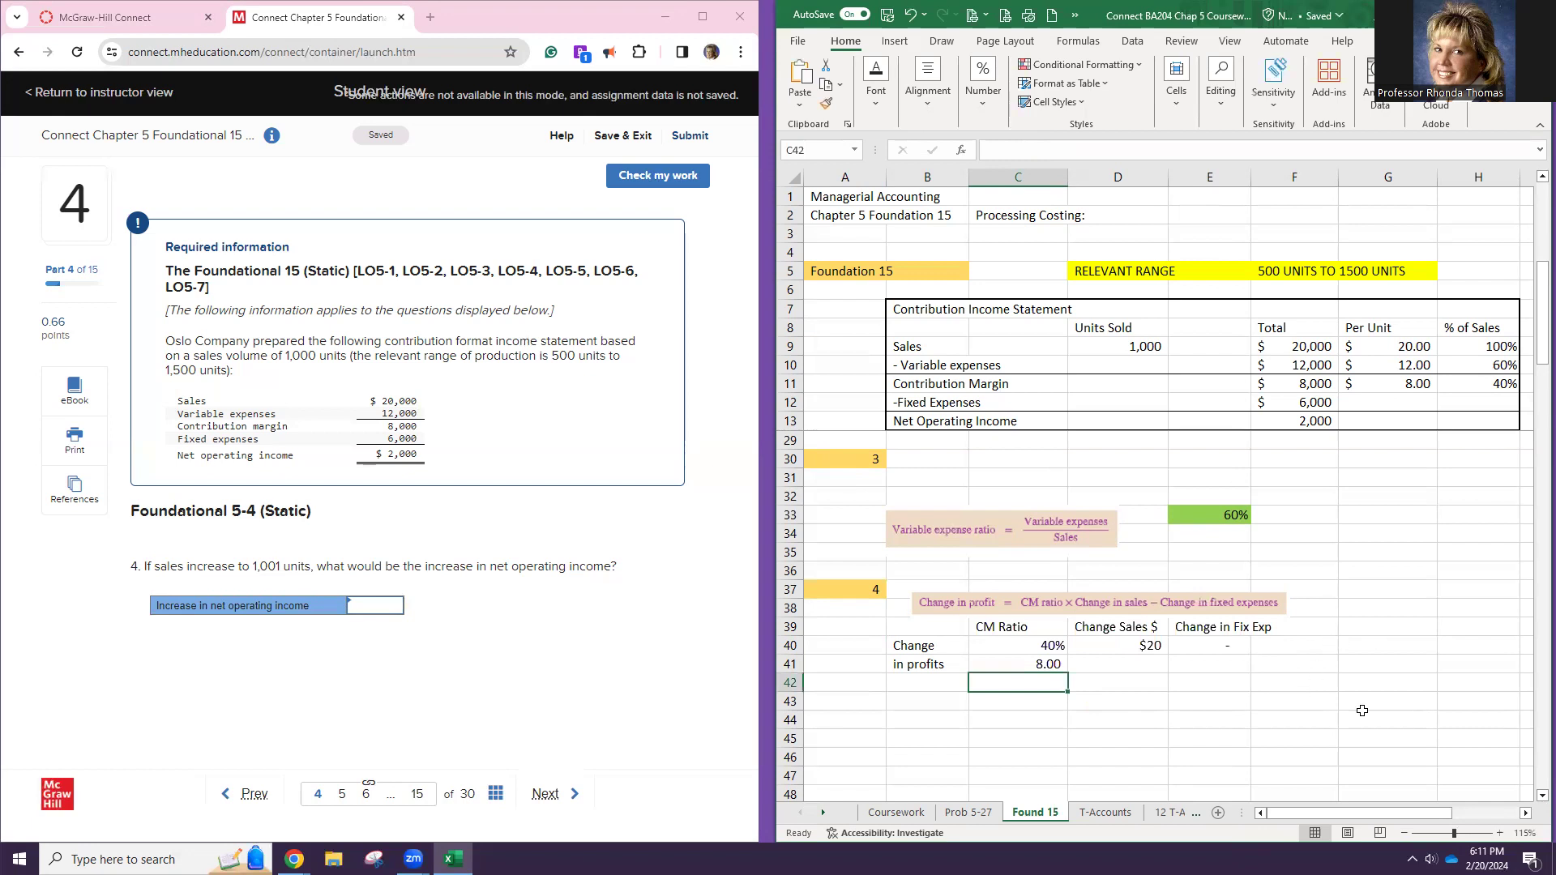
# Enter $8 as the increase in net operating income in Connect
pyautogui.click(350, 607)
pyautogui.write('8.0')
pyautogui.click(398, 626)
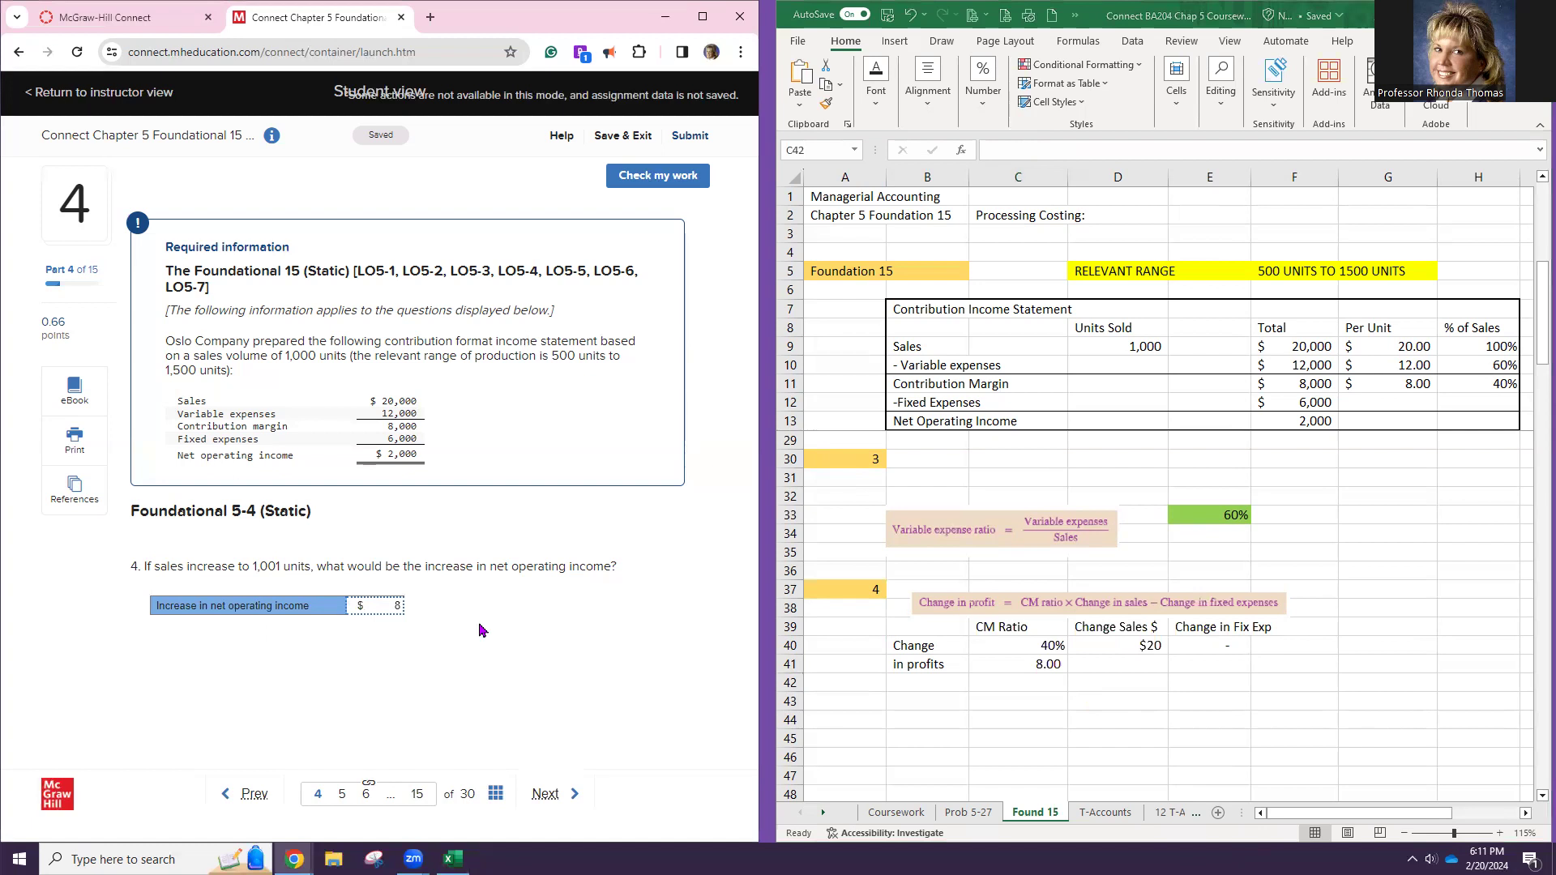
# Confirm in Excel that 1,001 units gives 2,008 net operating income, check the answer, and view the question map
pyautogui.click(1107, 346)
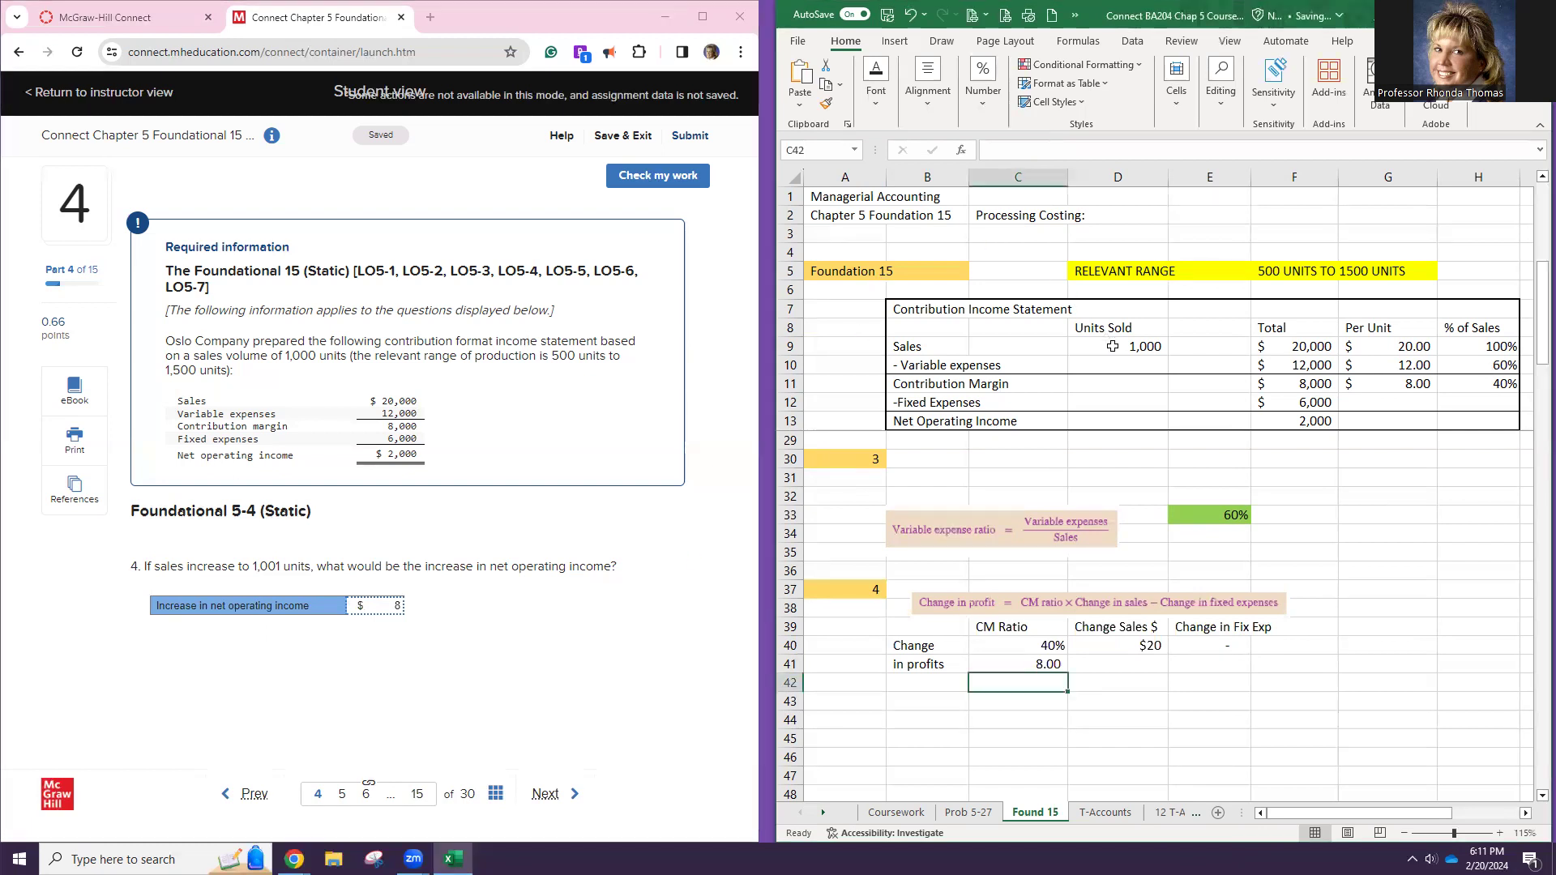
pyautogui.write('1,001')
pyautogui.press('Return')
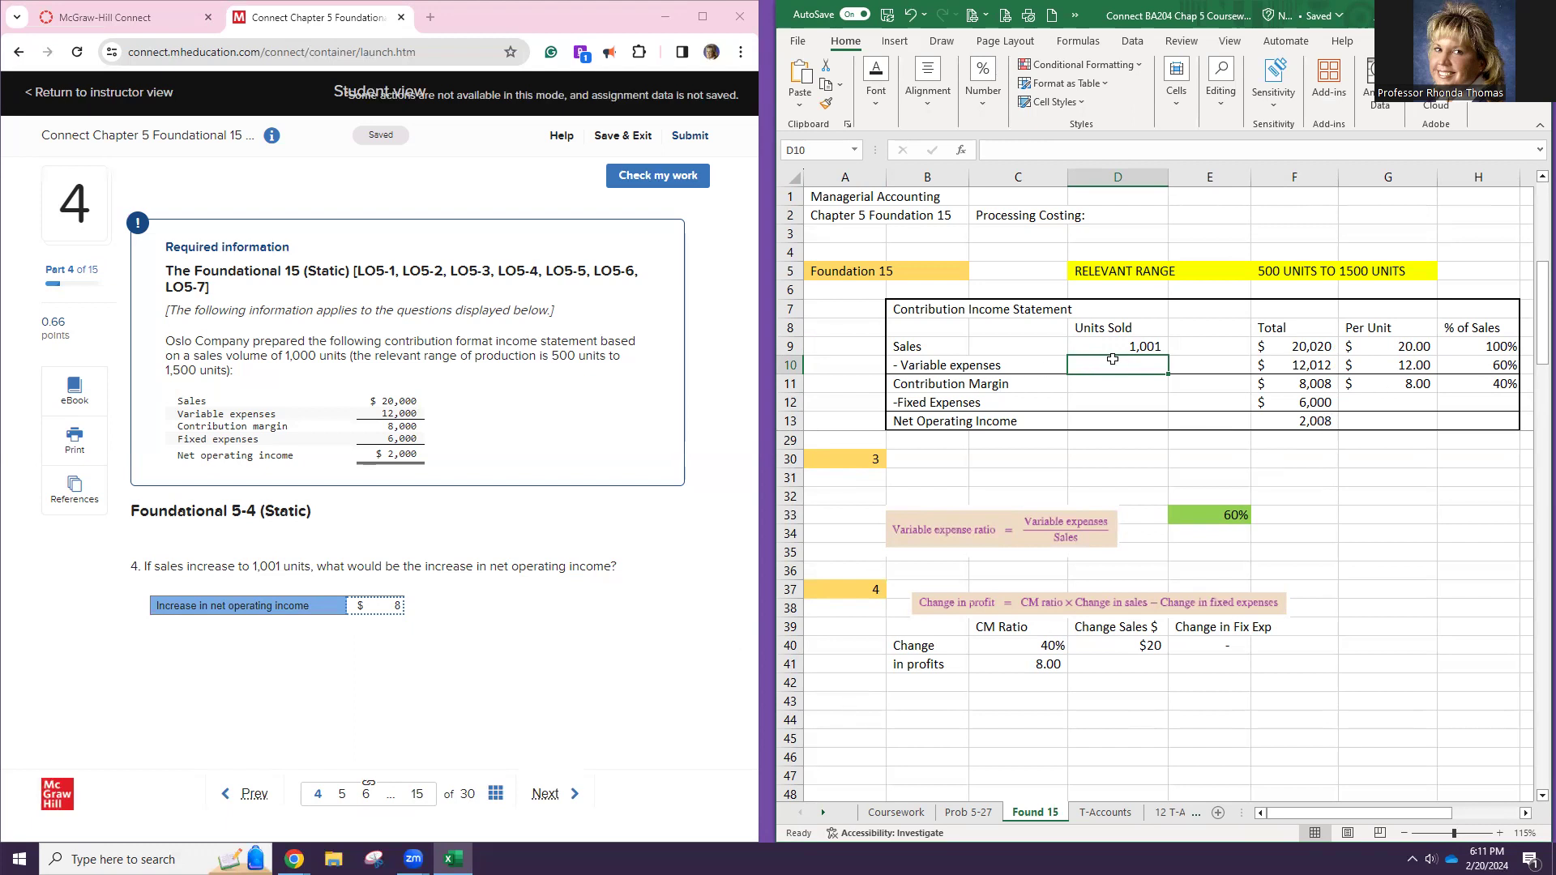
pyautogui.click(615, 176)
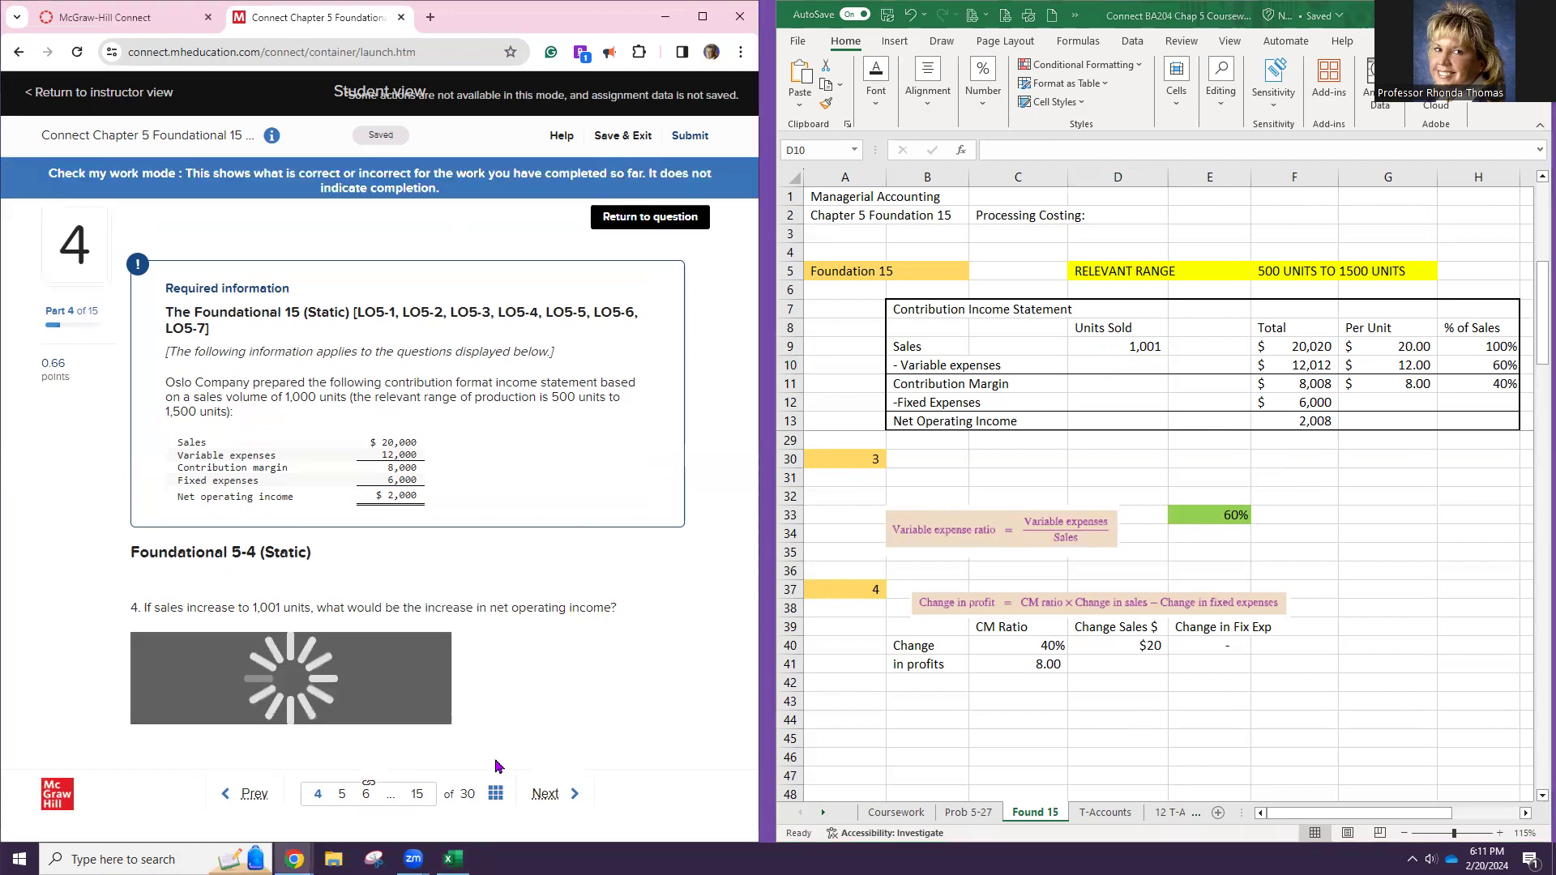
pyautogui.click(495, 793)
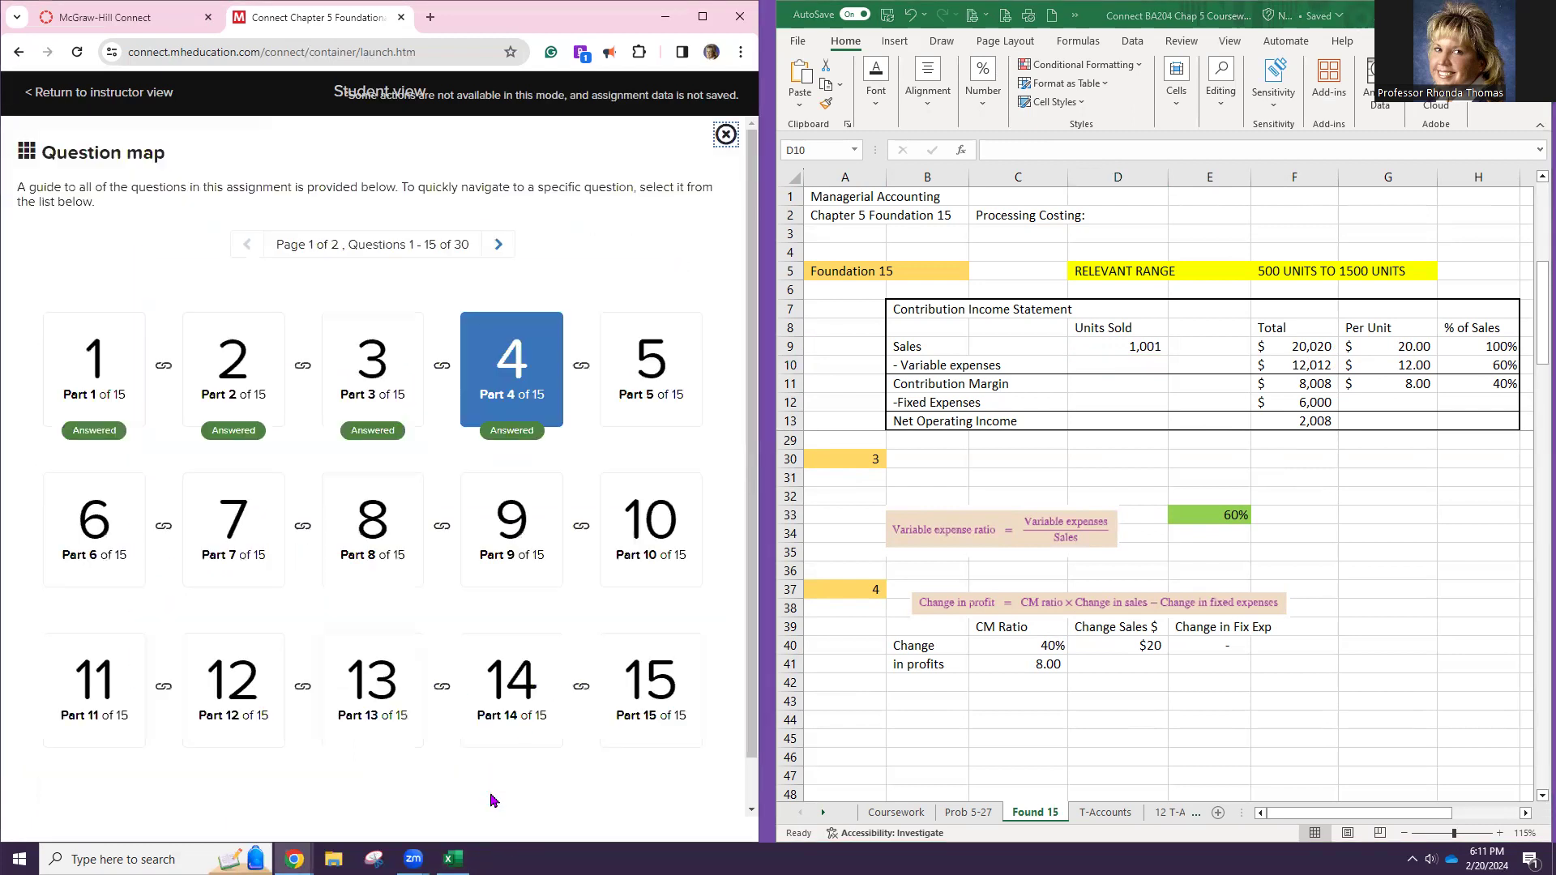
# Copy the question 4 change-in-profit block to A44 and relabel it 5
pyautogui.click(688, 357)
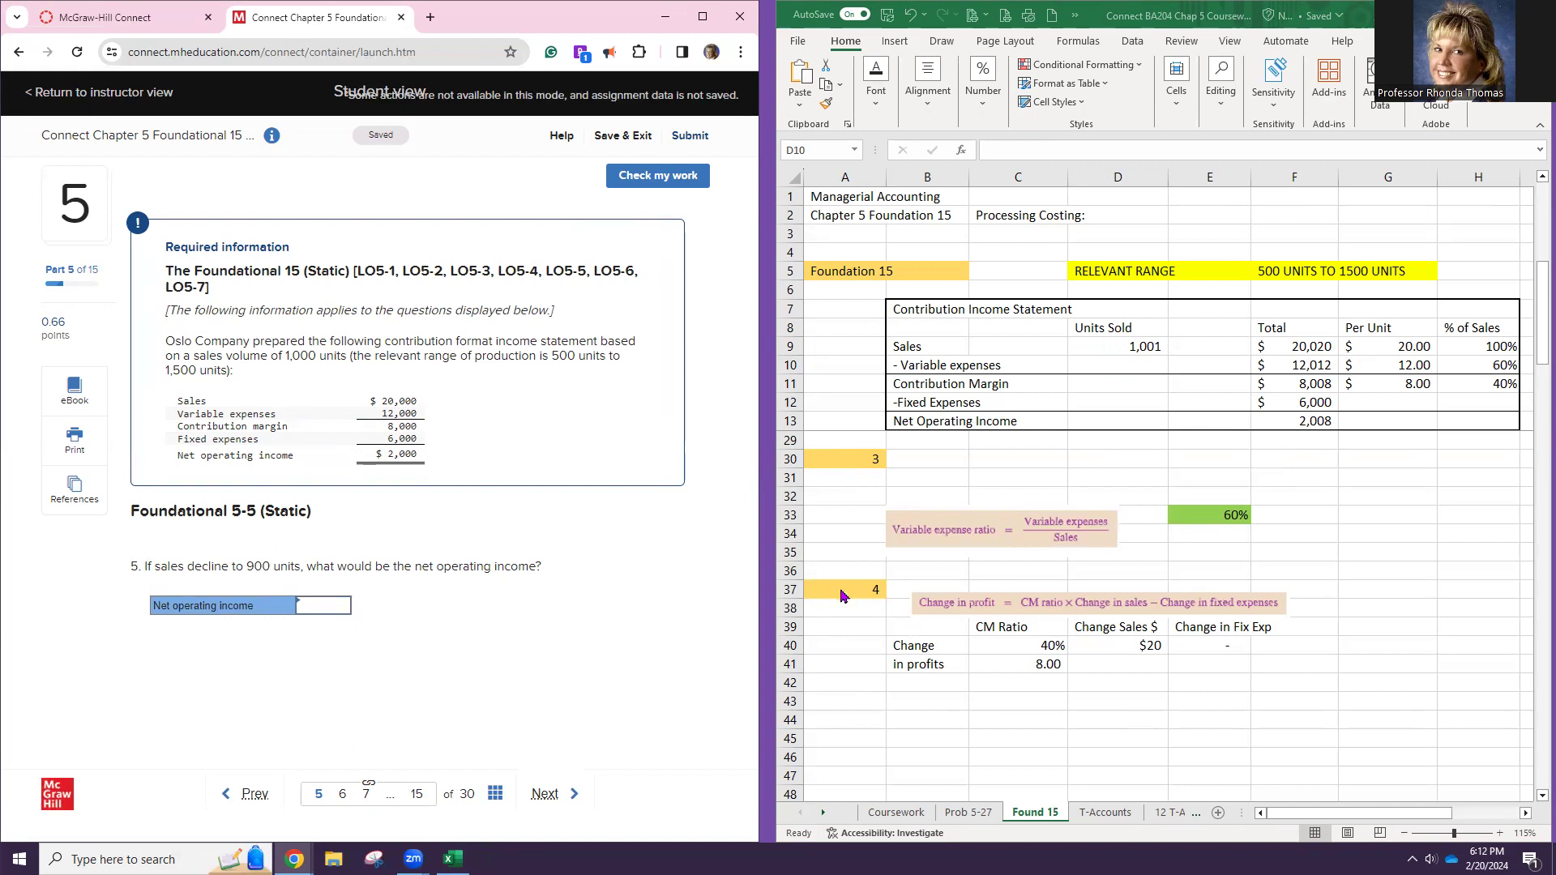
pyautogui.moveTo(845, 590); pyautogui.dragTo(1276, 678)
pyautogui.hotkey('ctrl', 'c')
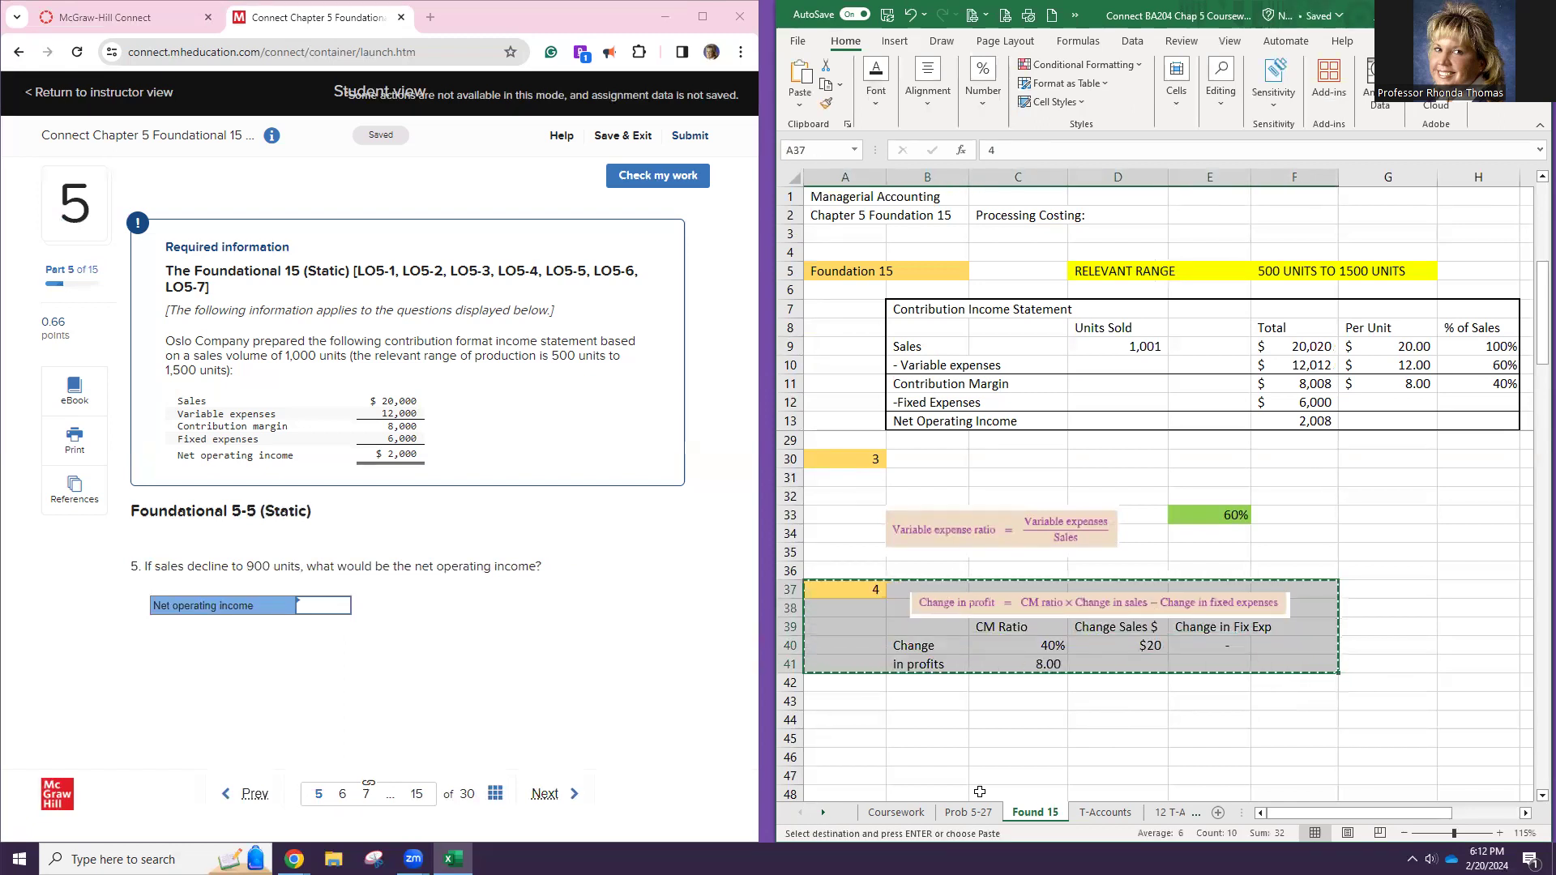
pyautogui.click(834, 719)
pyautogui.hotkey('ctrl', 'v')
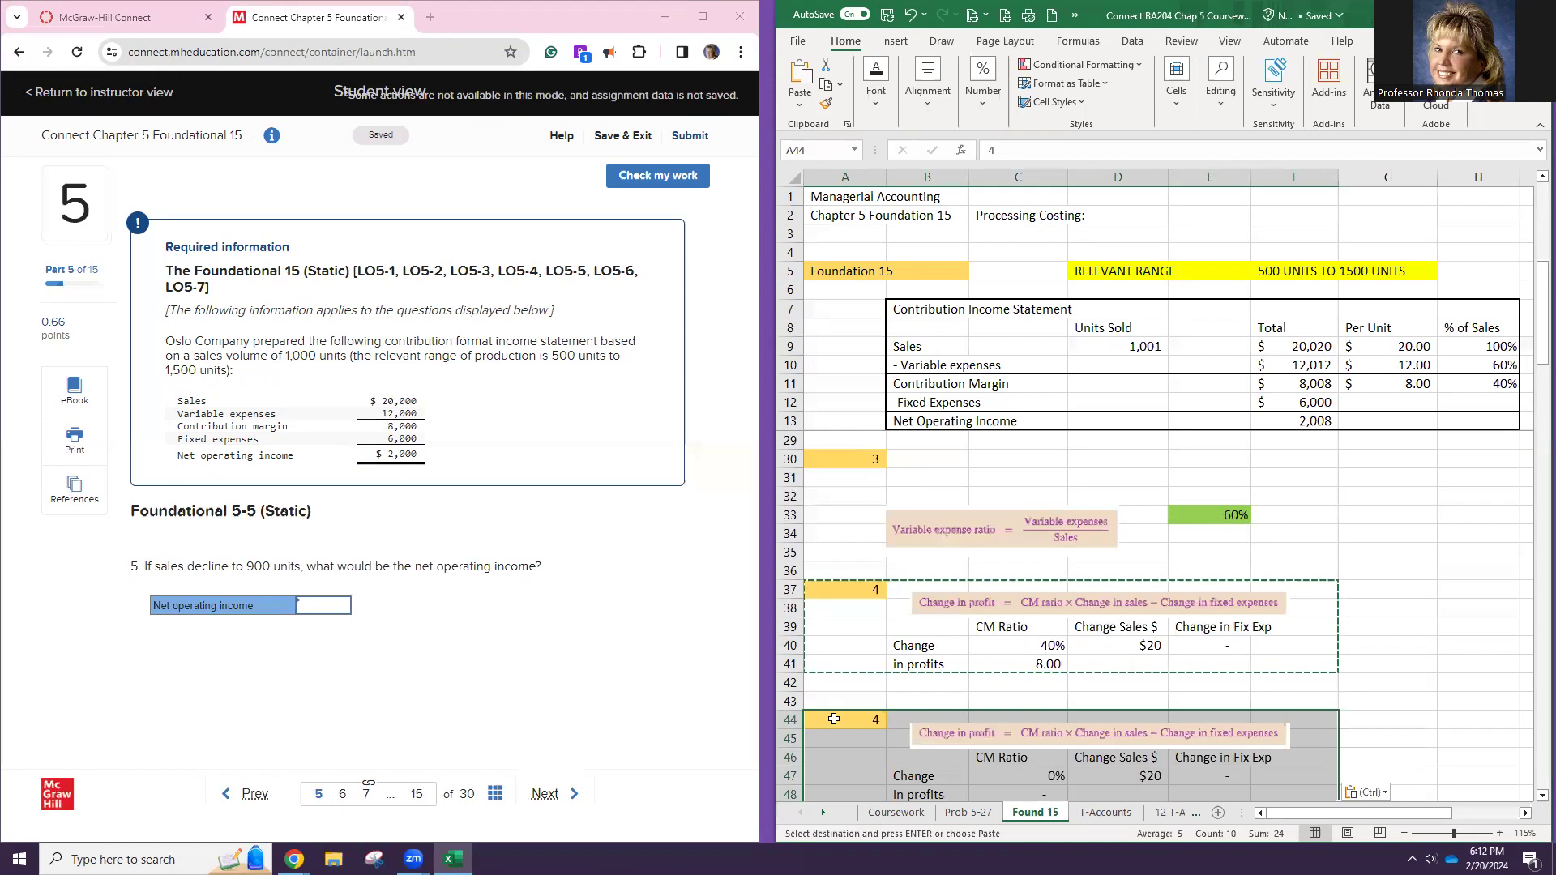
pyautogui.click(869, 725)
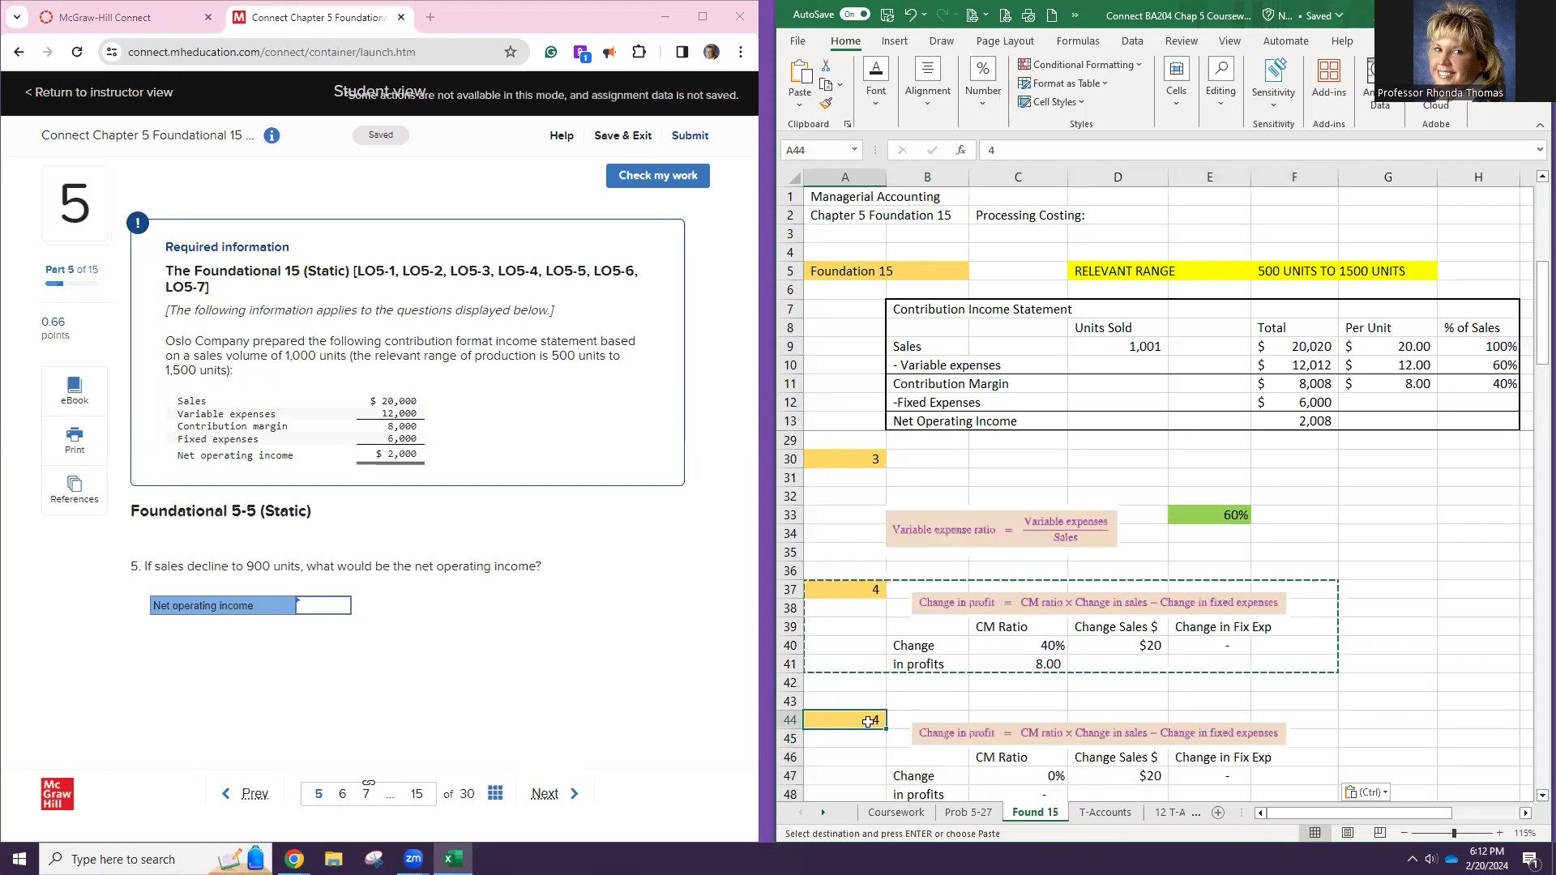
pyautogui.write('5')
pyautogui.scroll(-1, 871, 721)
pyautogui.press('Return')
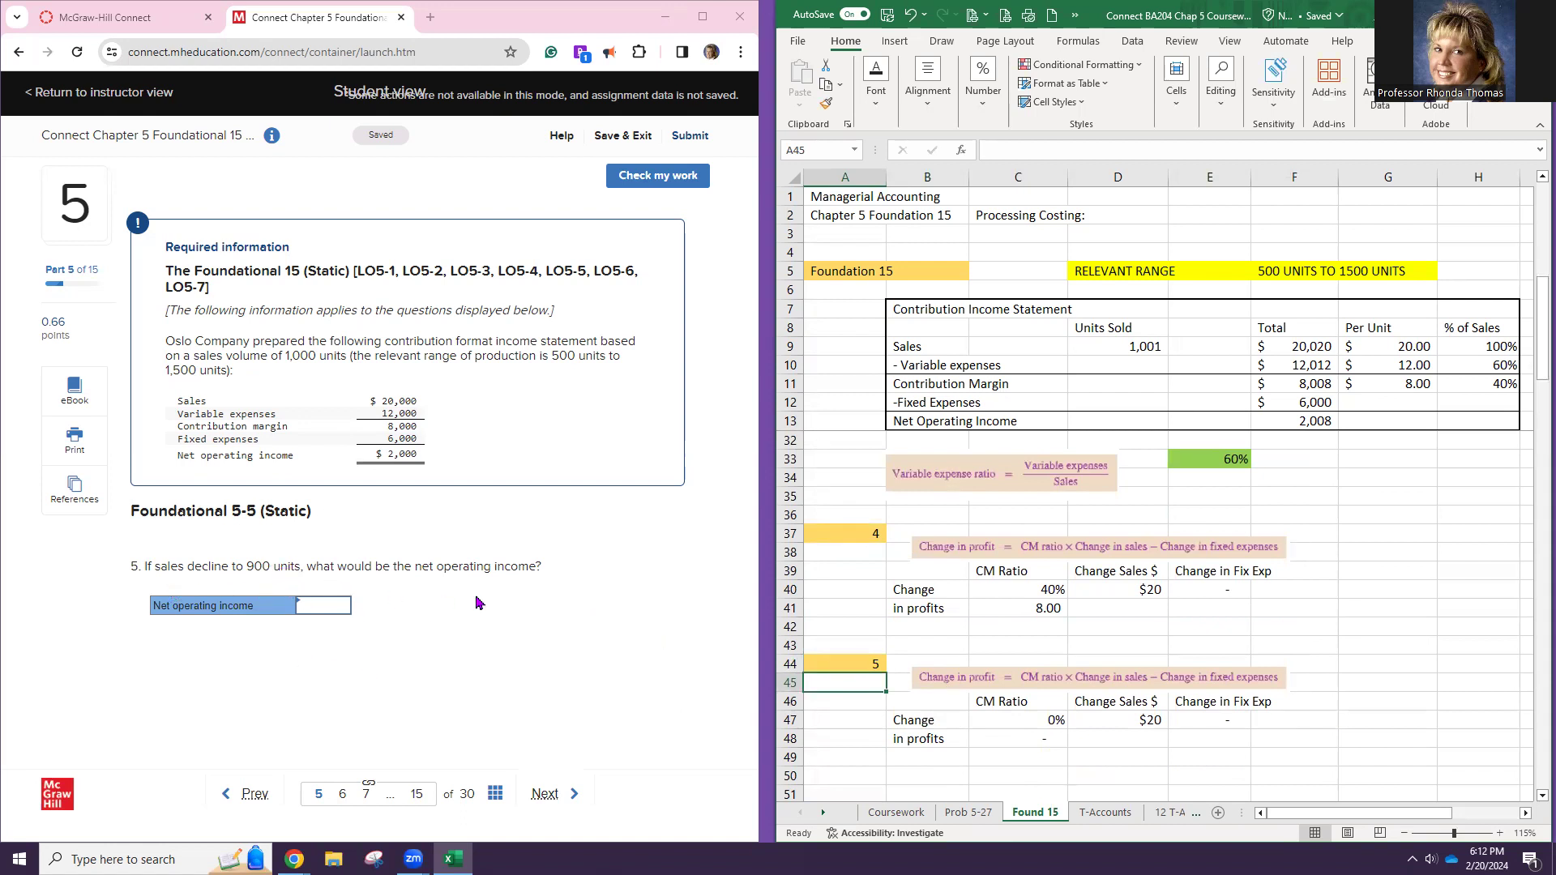
# Reset Sales units in D9 to 1,000 and link the C47 CM ratio to H11 (40%)
pyautogui.click(1125, 346)
pyautogui.write('1000')
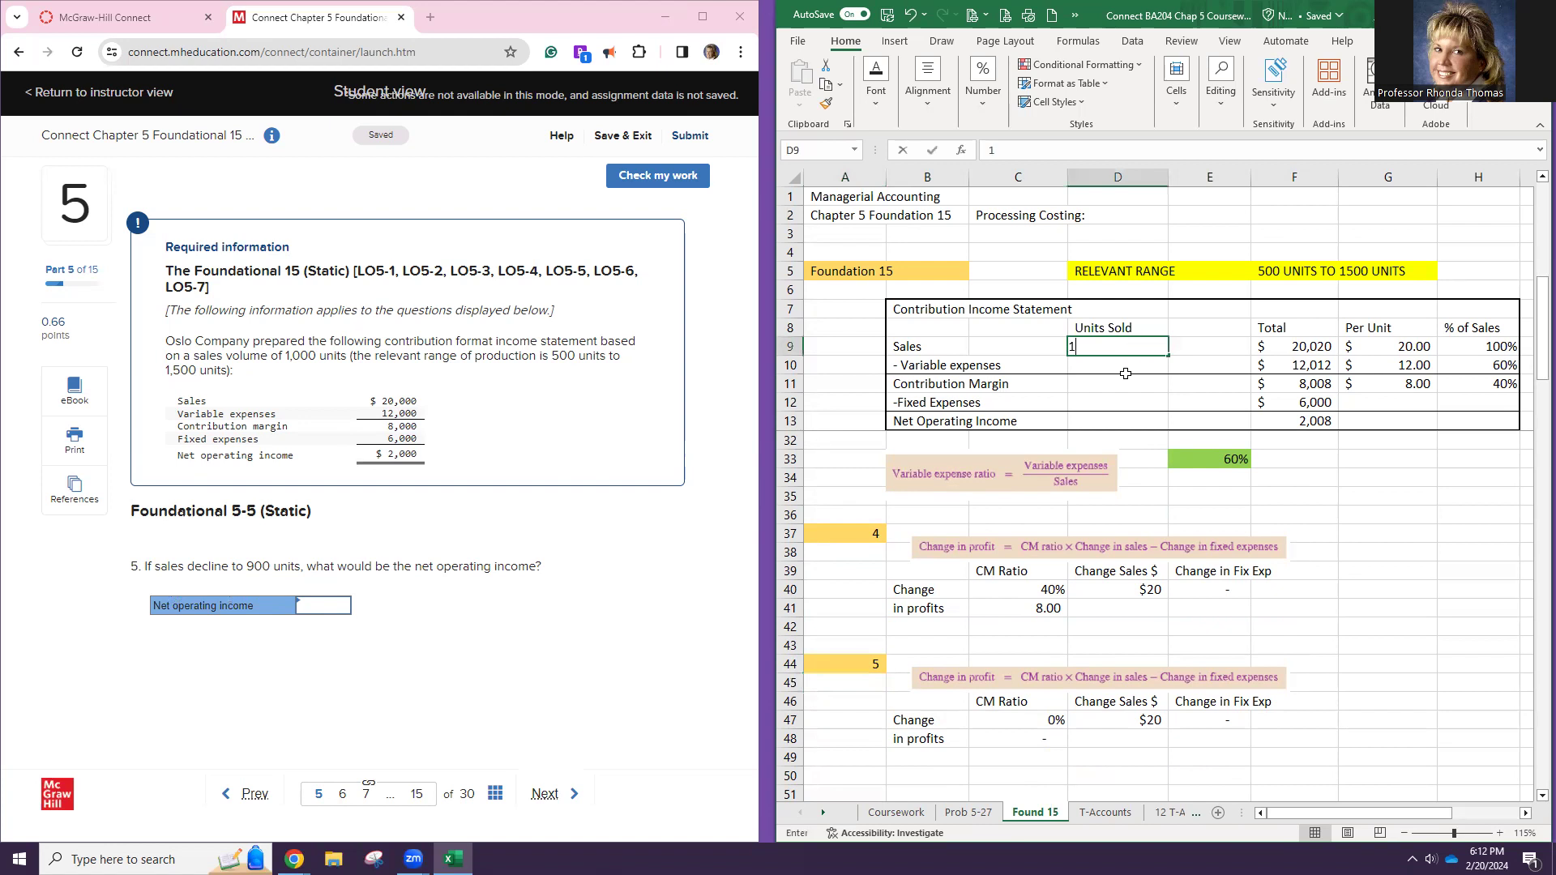
pyautogui.press('Return')
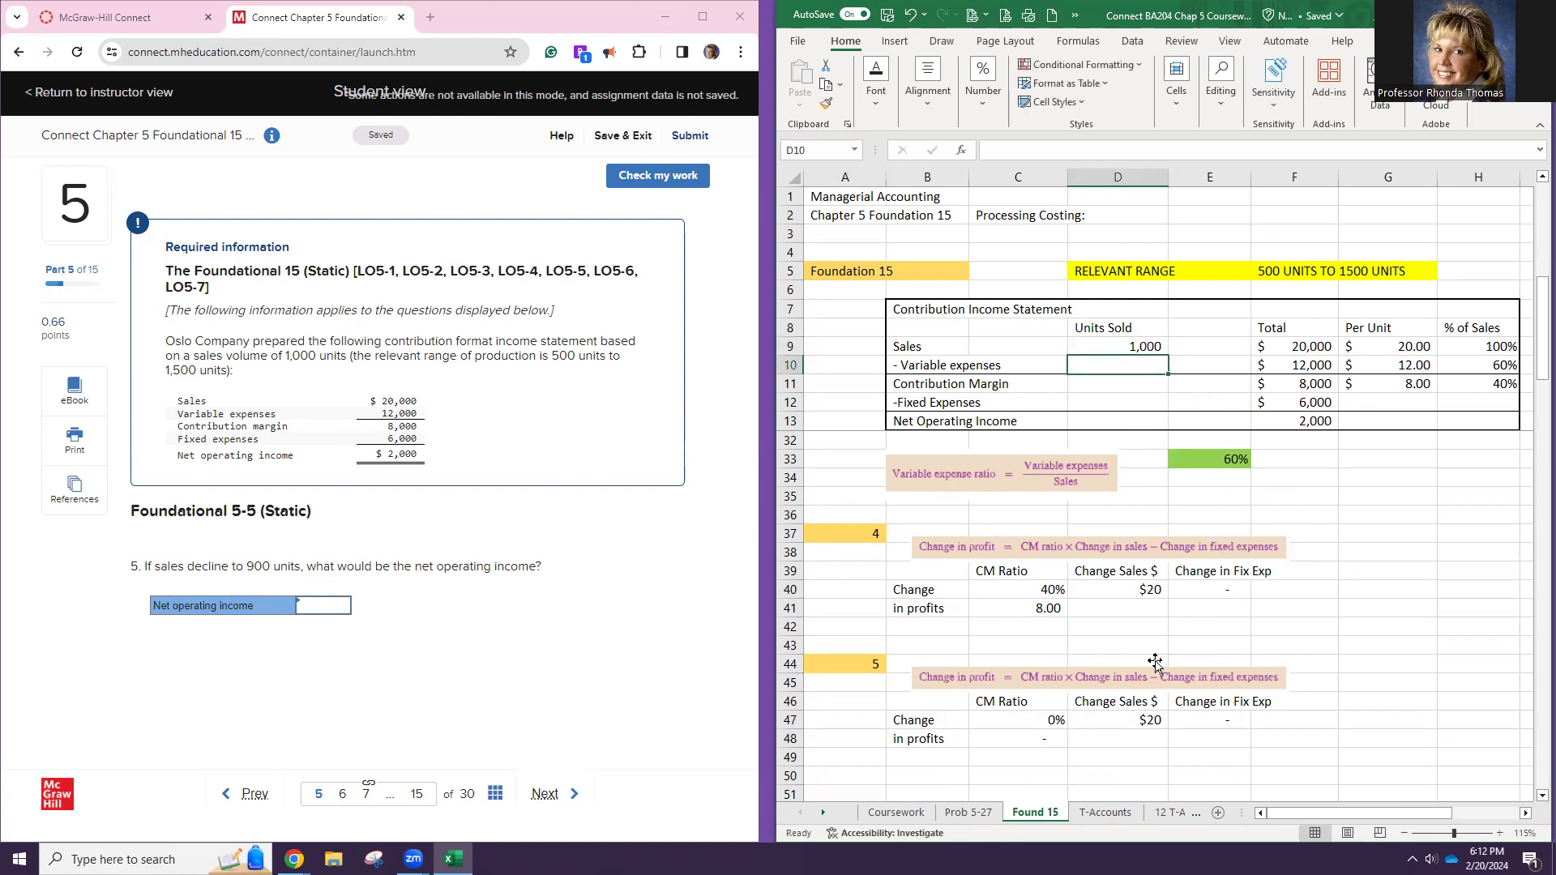
pyautogui.scroll(-1, 1151, 668)
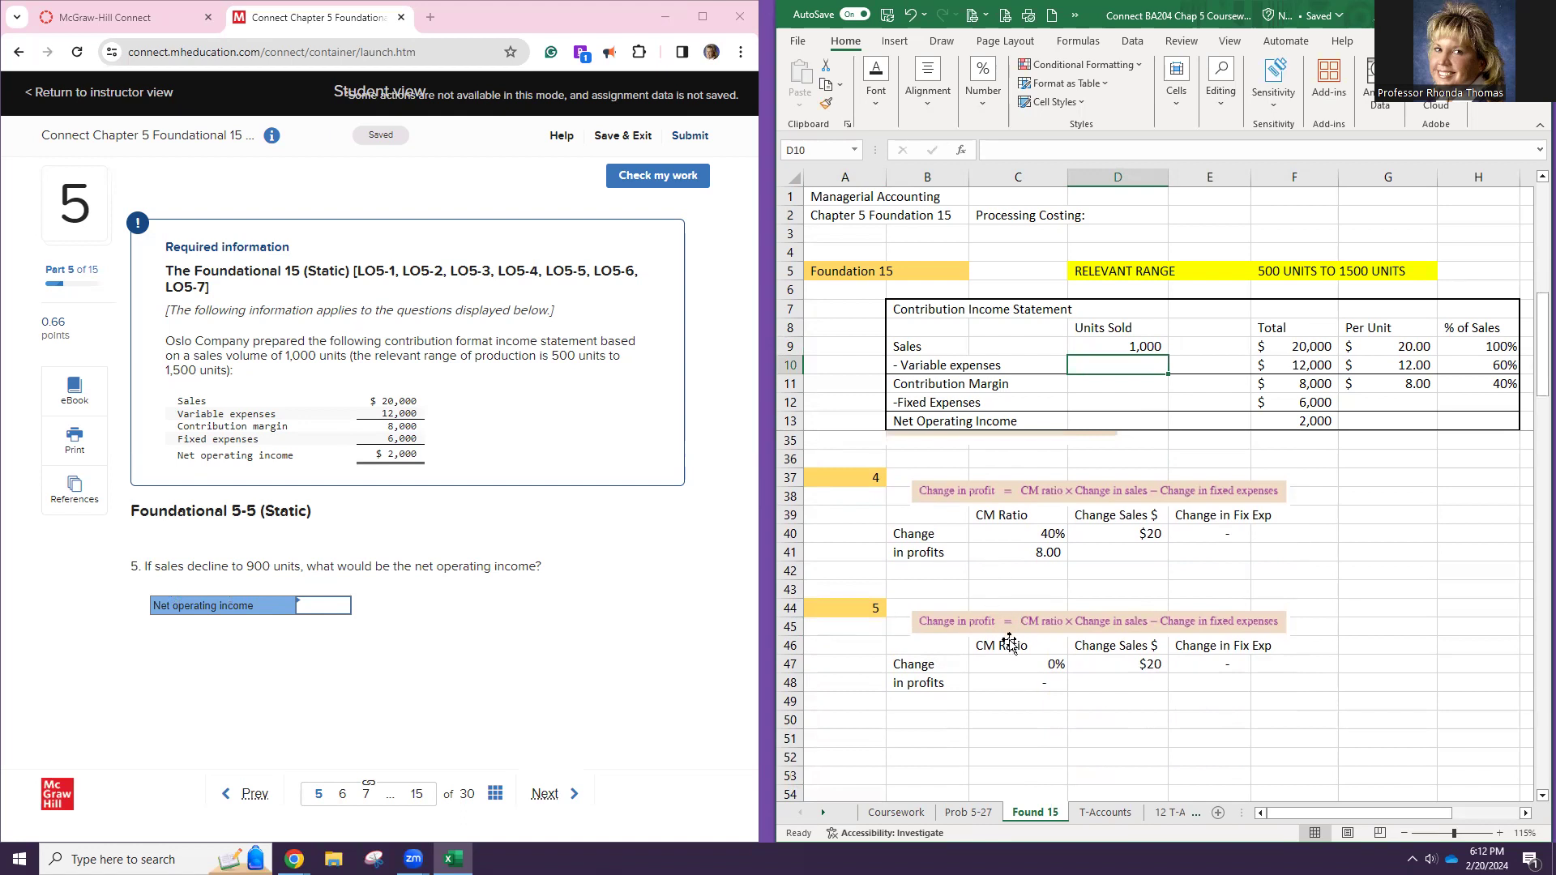
pyautogui.click(1035, 662)
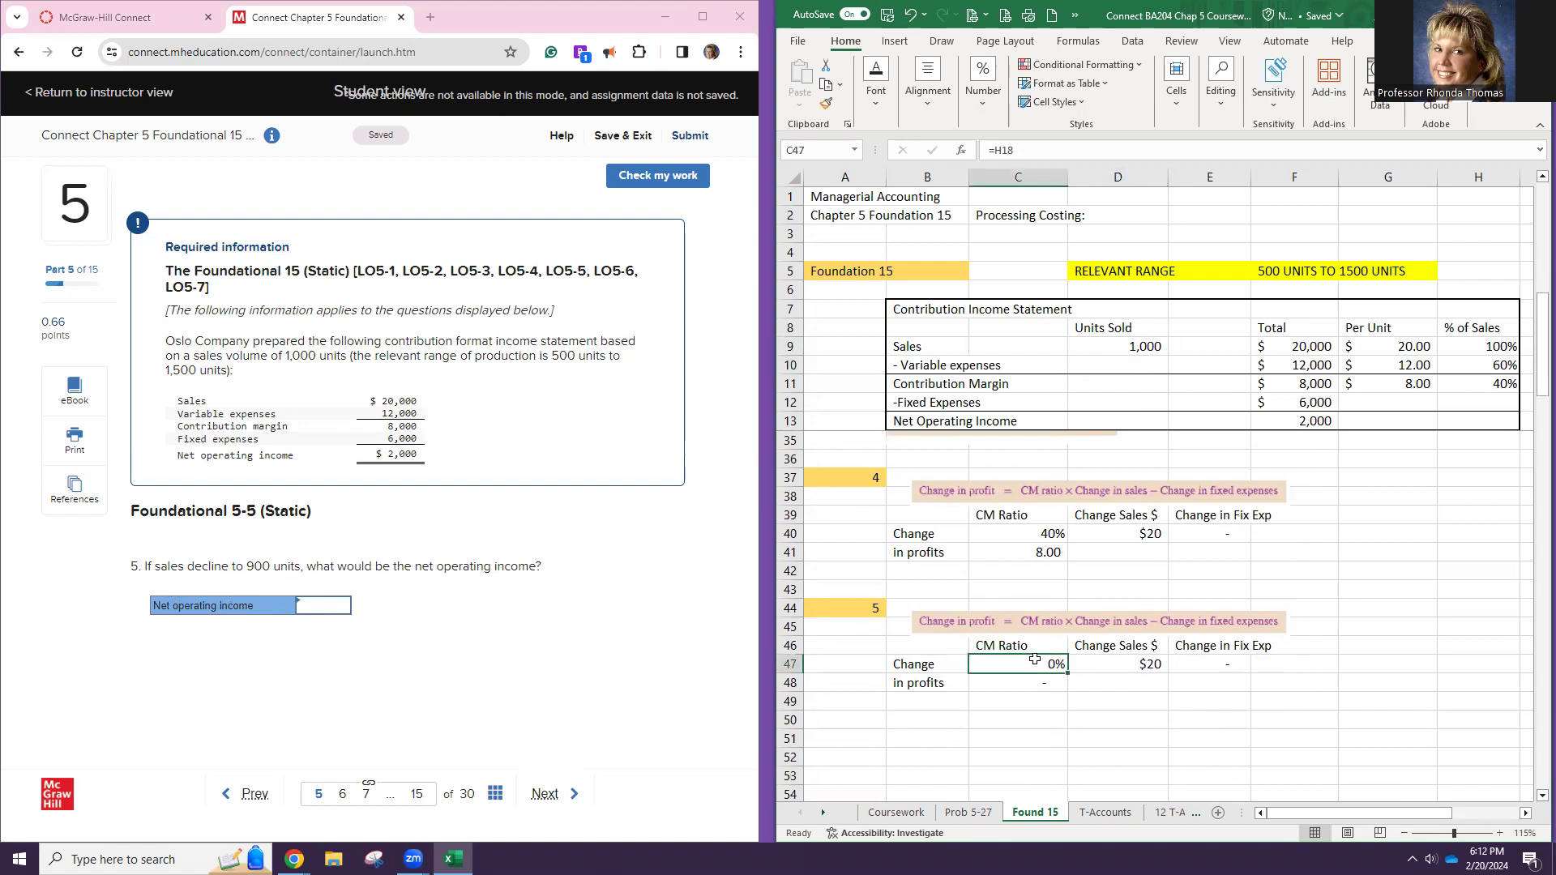
pyautogui.write('=')
pyautogui.click(1488, 366)
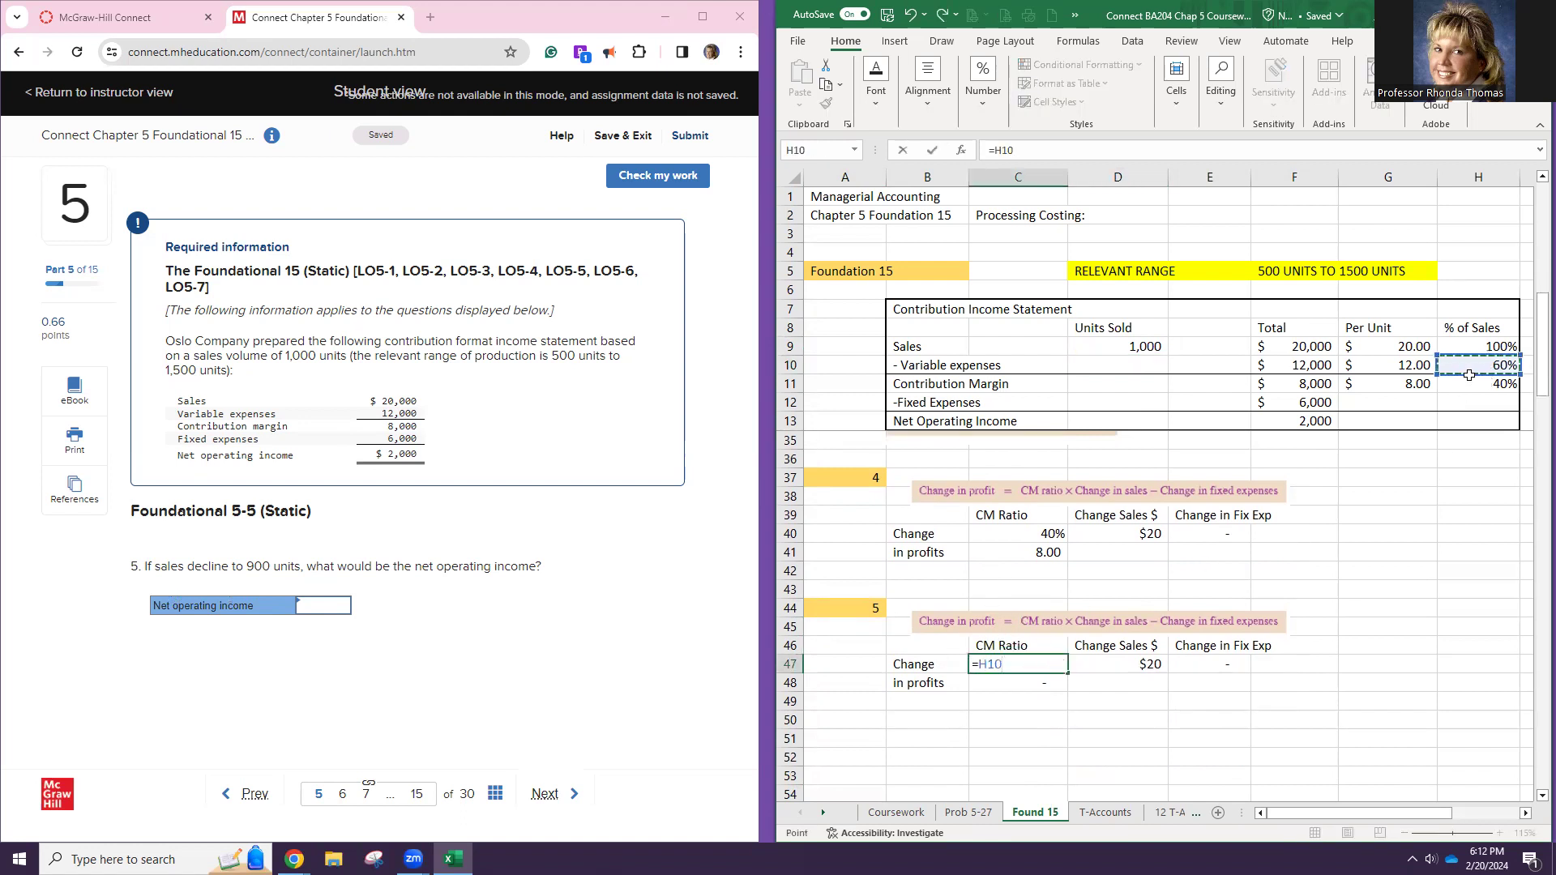
pyautogui.click(1487, 382)
pyautogui.press('Return')
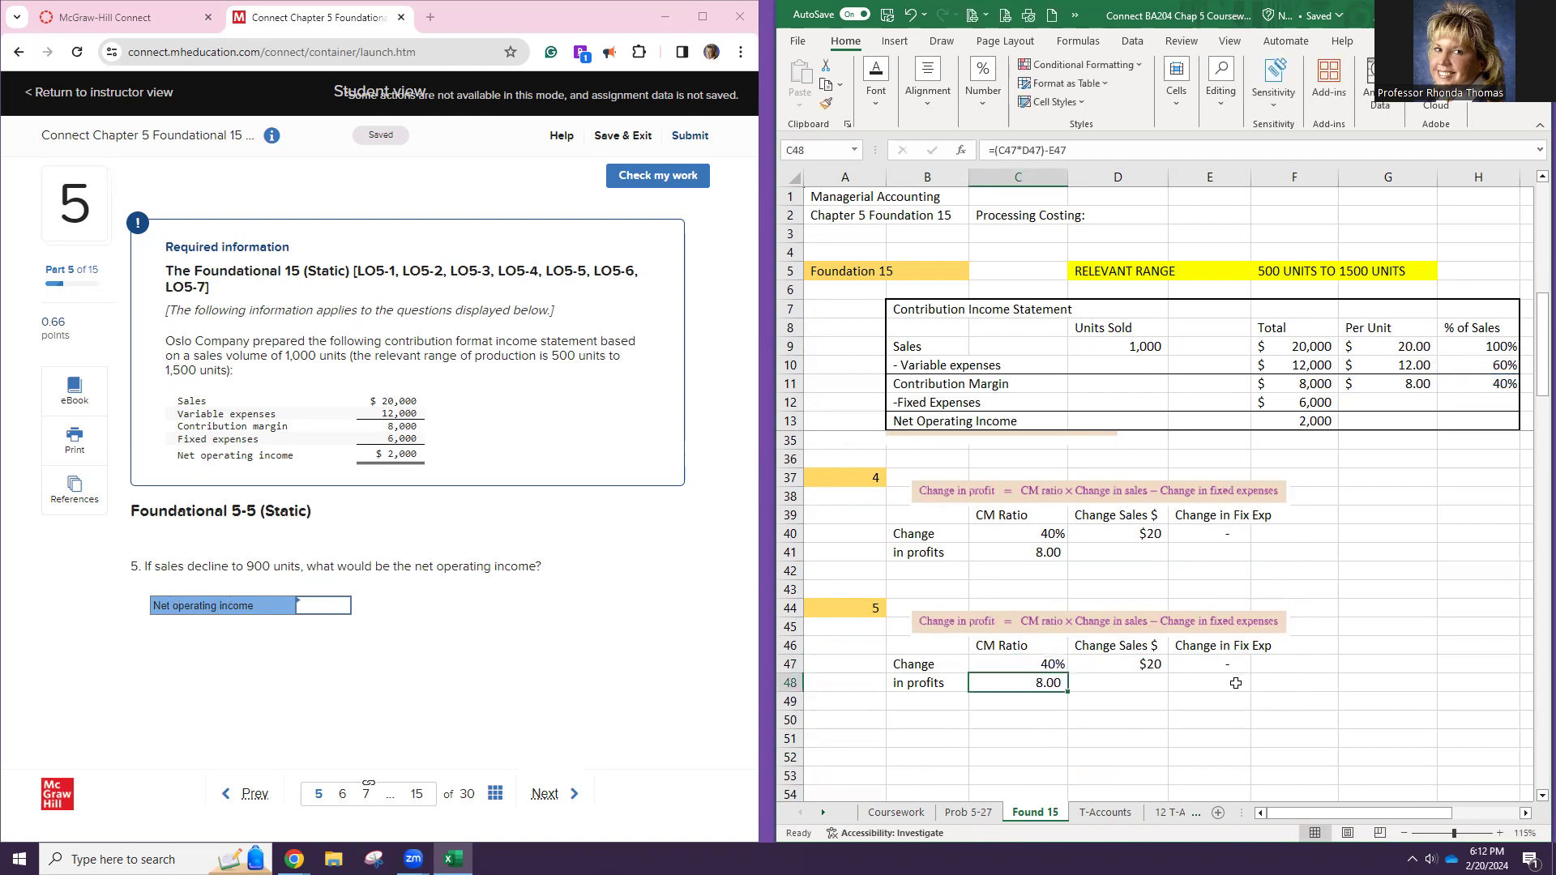
# Enter =-(100*20) in D47 for a ($2,000) sales change, giving a (800.00) profit change
pyautogui.click(1117, 665)
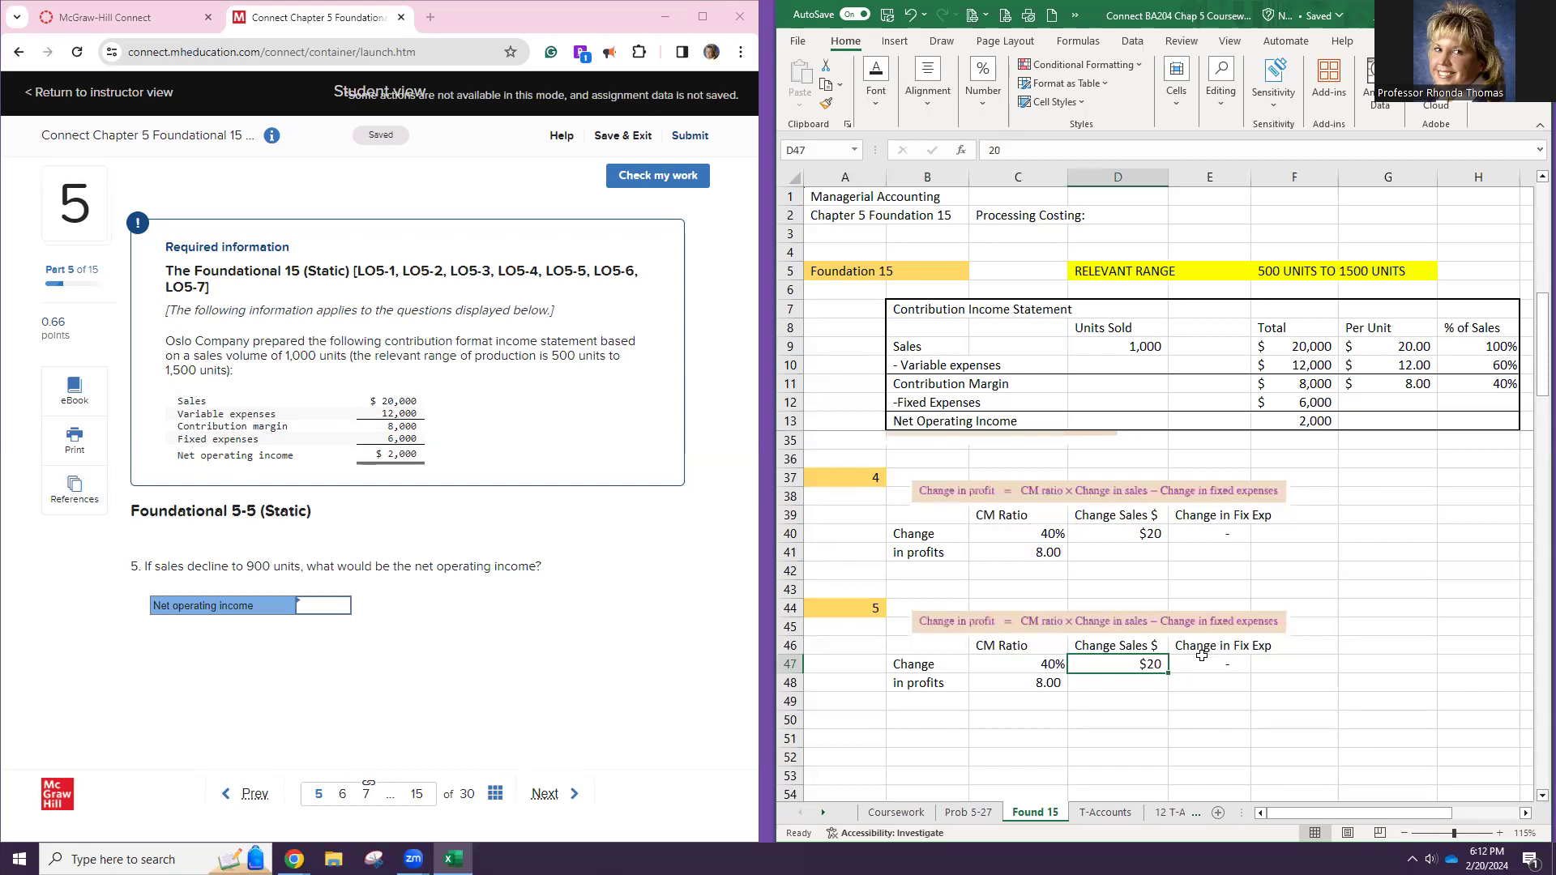
pyautogui.write('-')
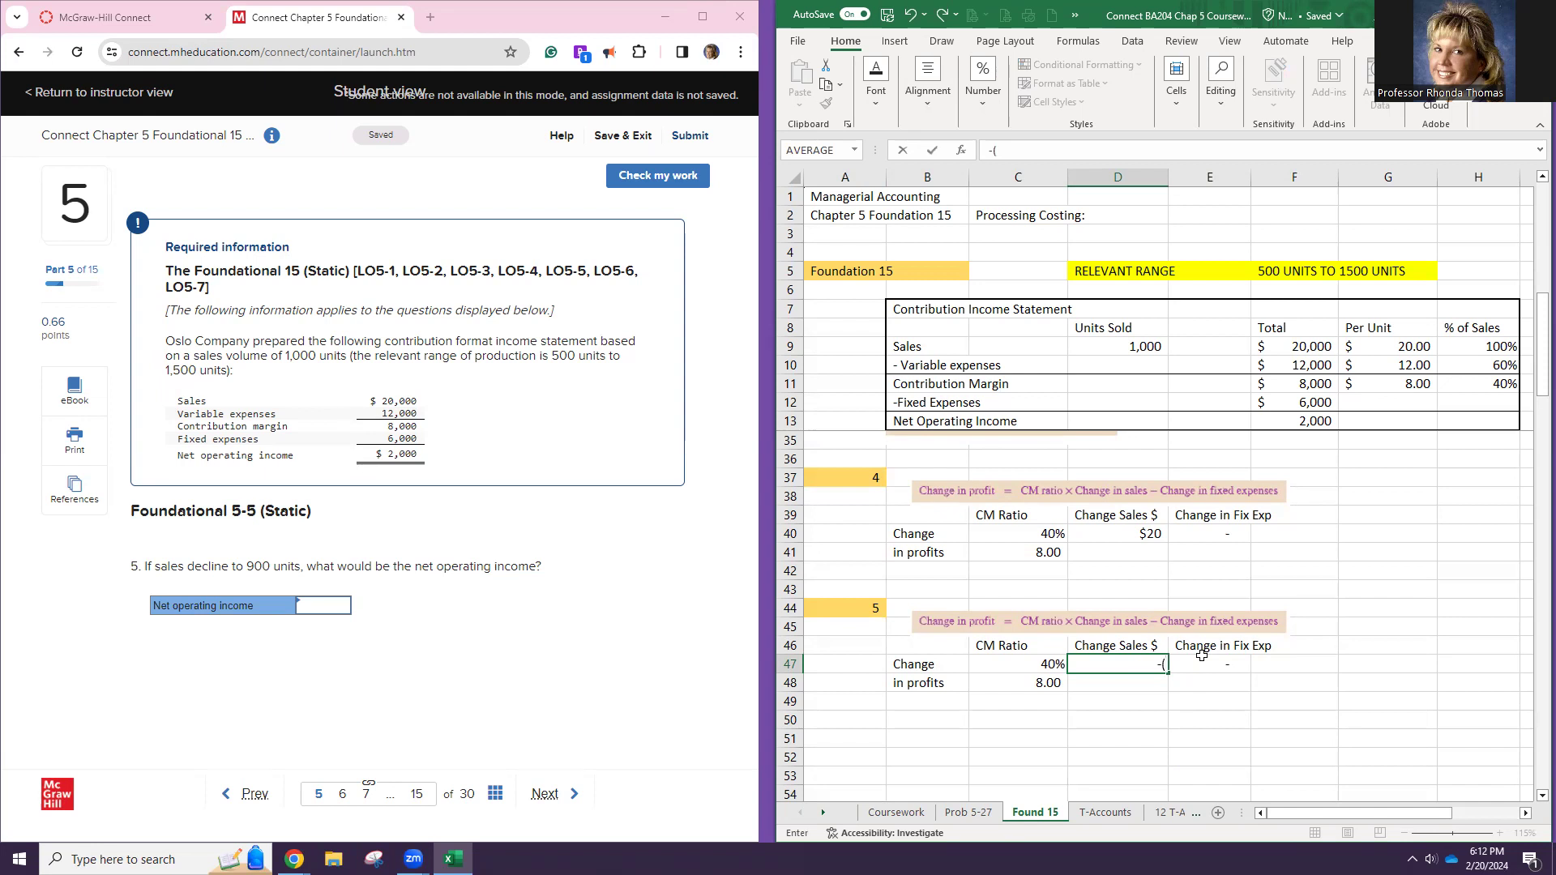
pyautogui.write('(10')
pyautogui.write('0*')
pyautogui.write('20')
pyautogui.write(')')
pyautogui.press('Return')
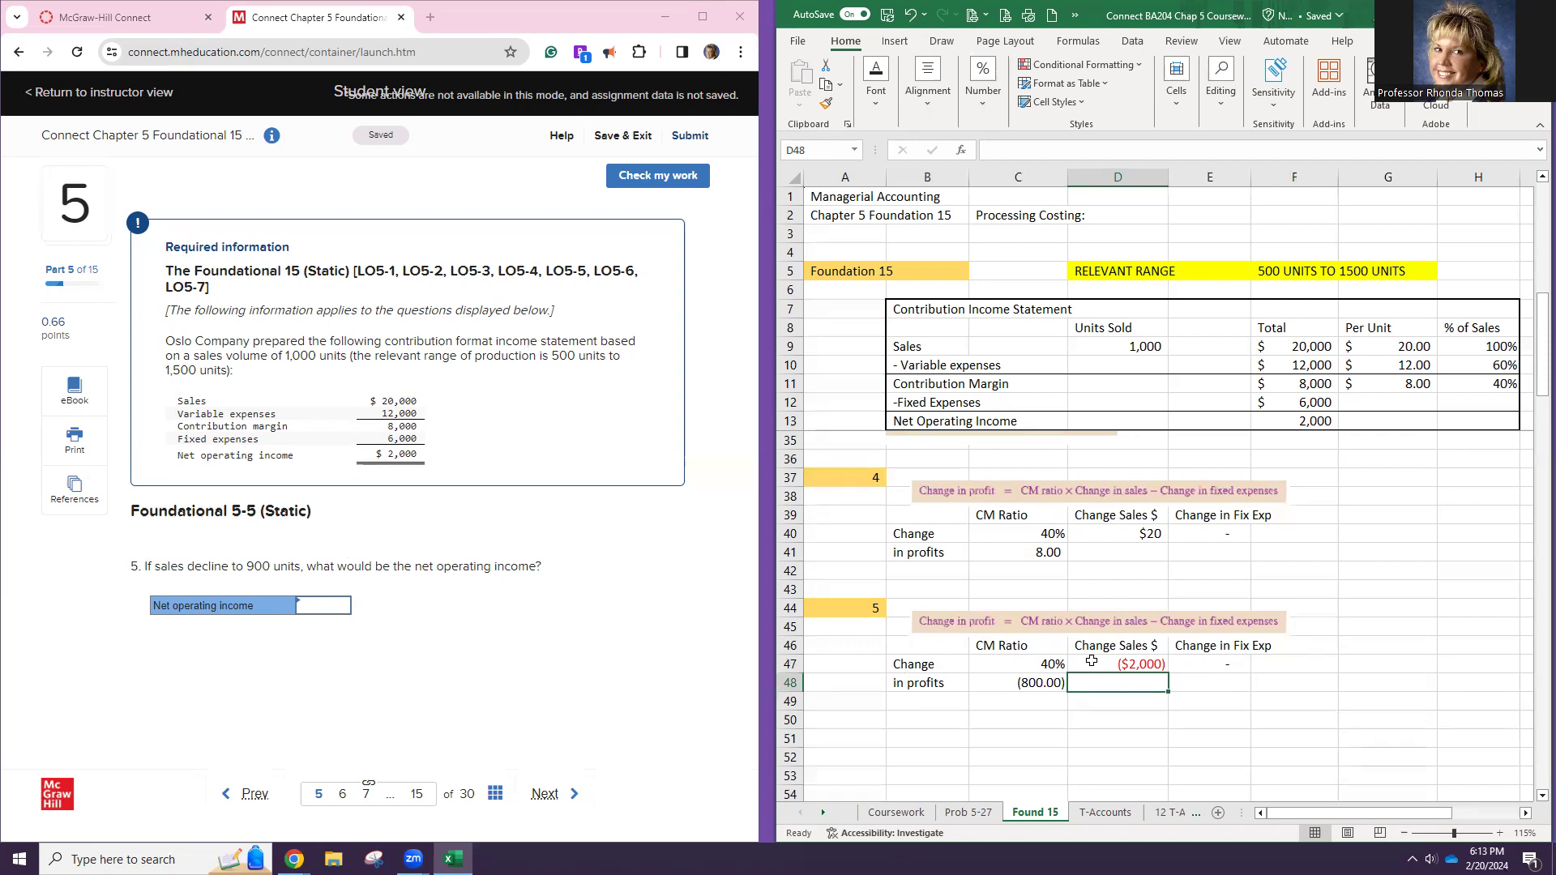
pyautogui.click(1209, 664)
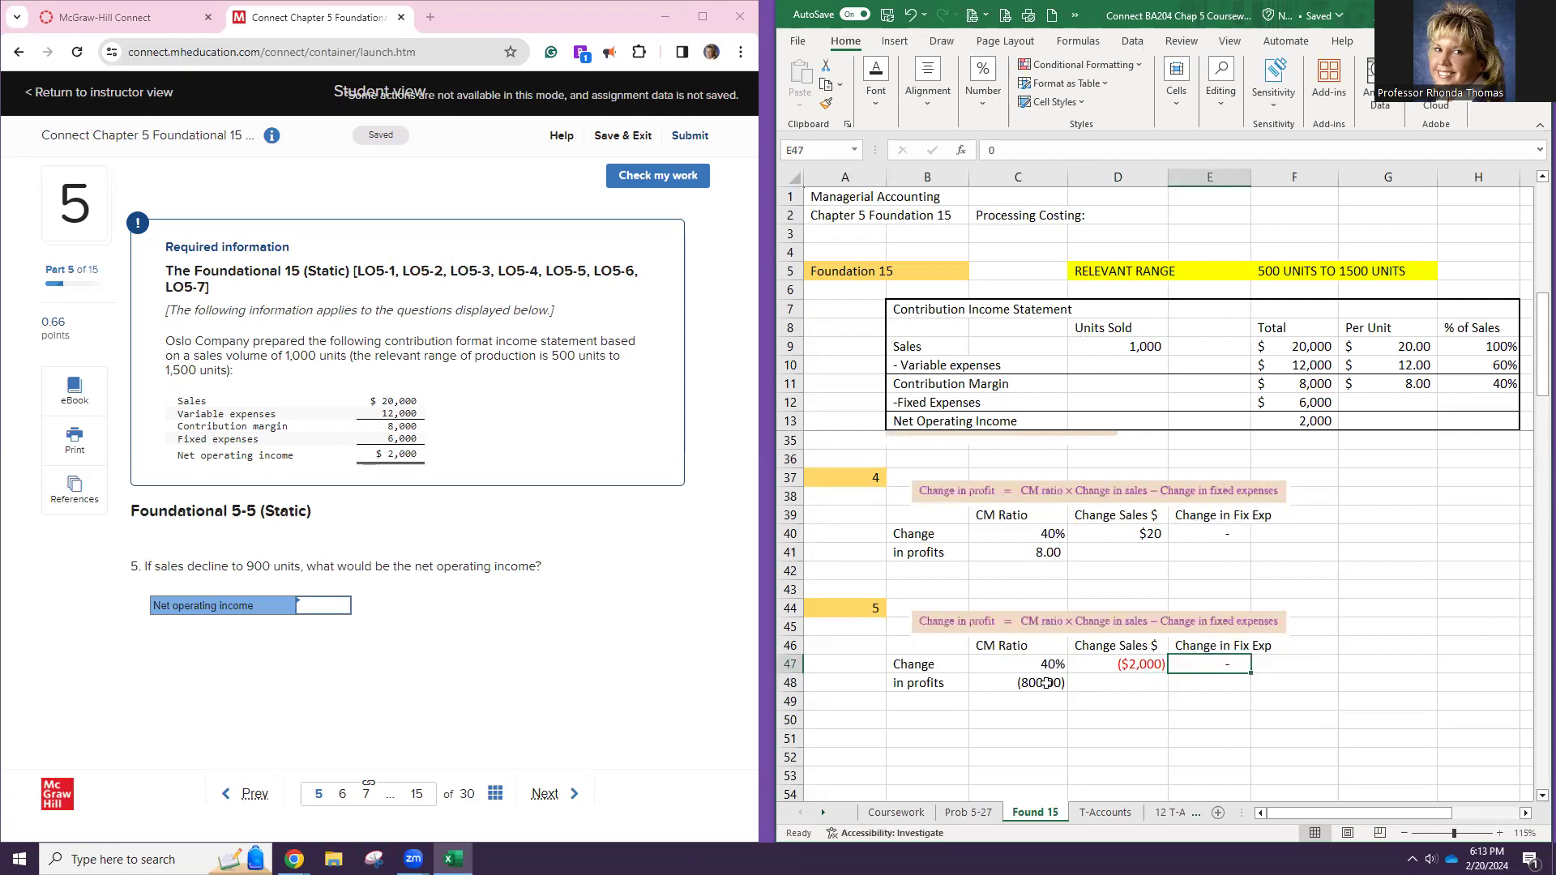
pyautogui.click(327, 605)
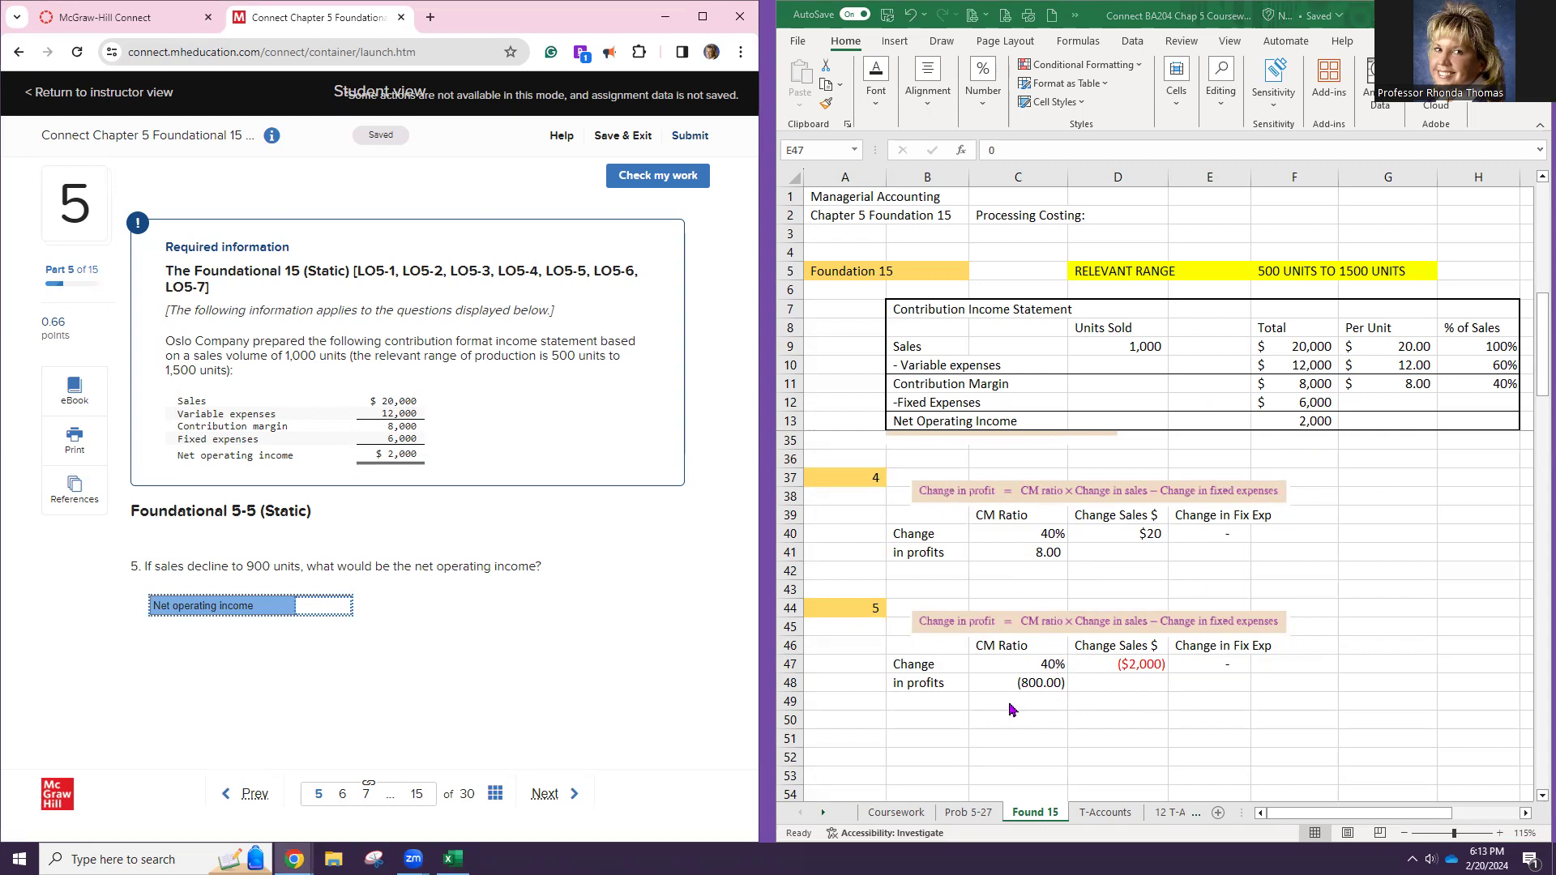
pyautogui.click(982, 723)
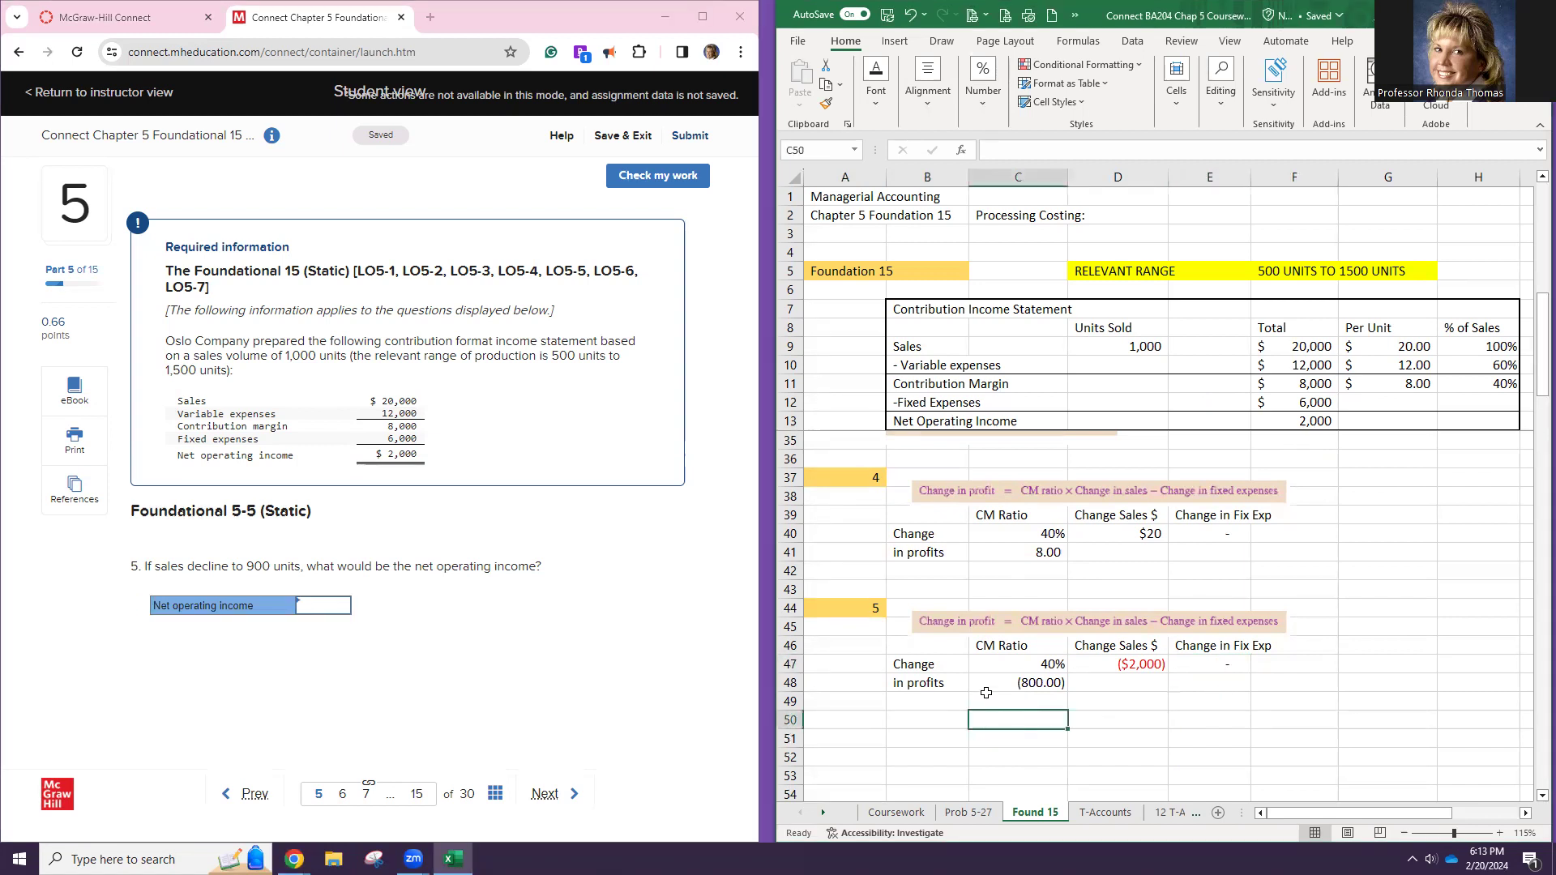
# Start the row 50 summary labels, clearing a misplaced 1000 entry from C50
pyautogui.write('Net')
pyautogui.press('BackSpace')
pyautogui.press('BackSpace')
pyautogui.press('BackSpace')
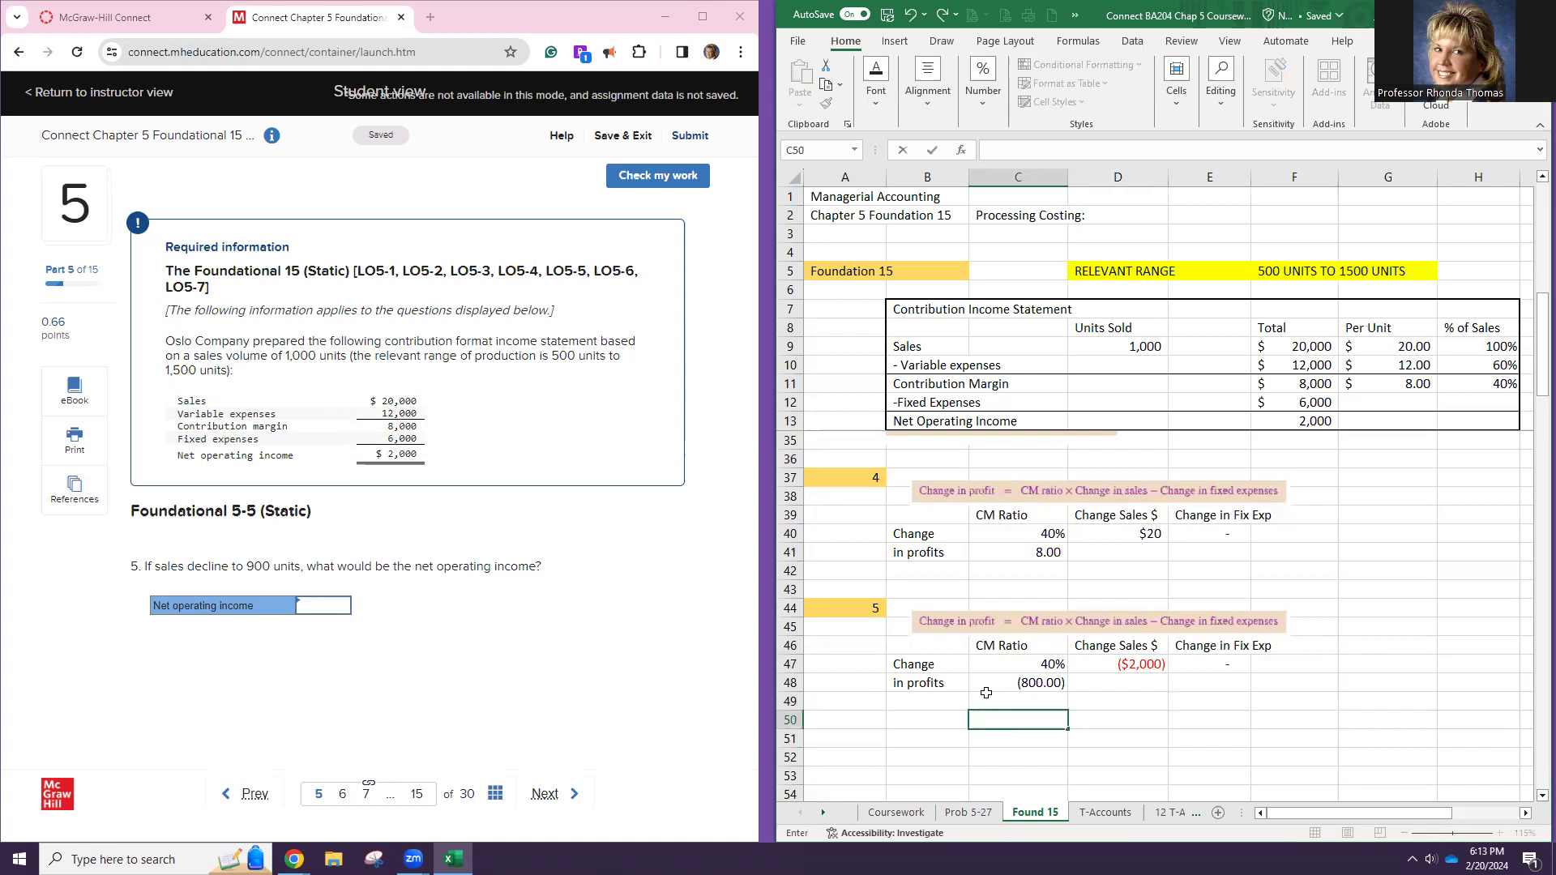
pyautogui.press('Left')
pyautogui.write('Net Op Inc')
pyautogui.press('Tab')
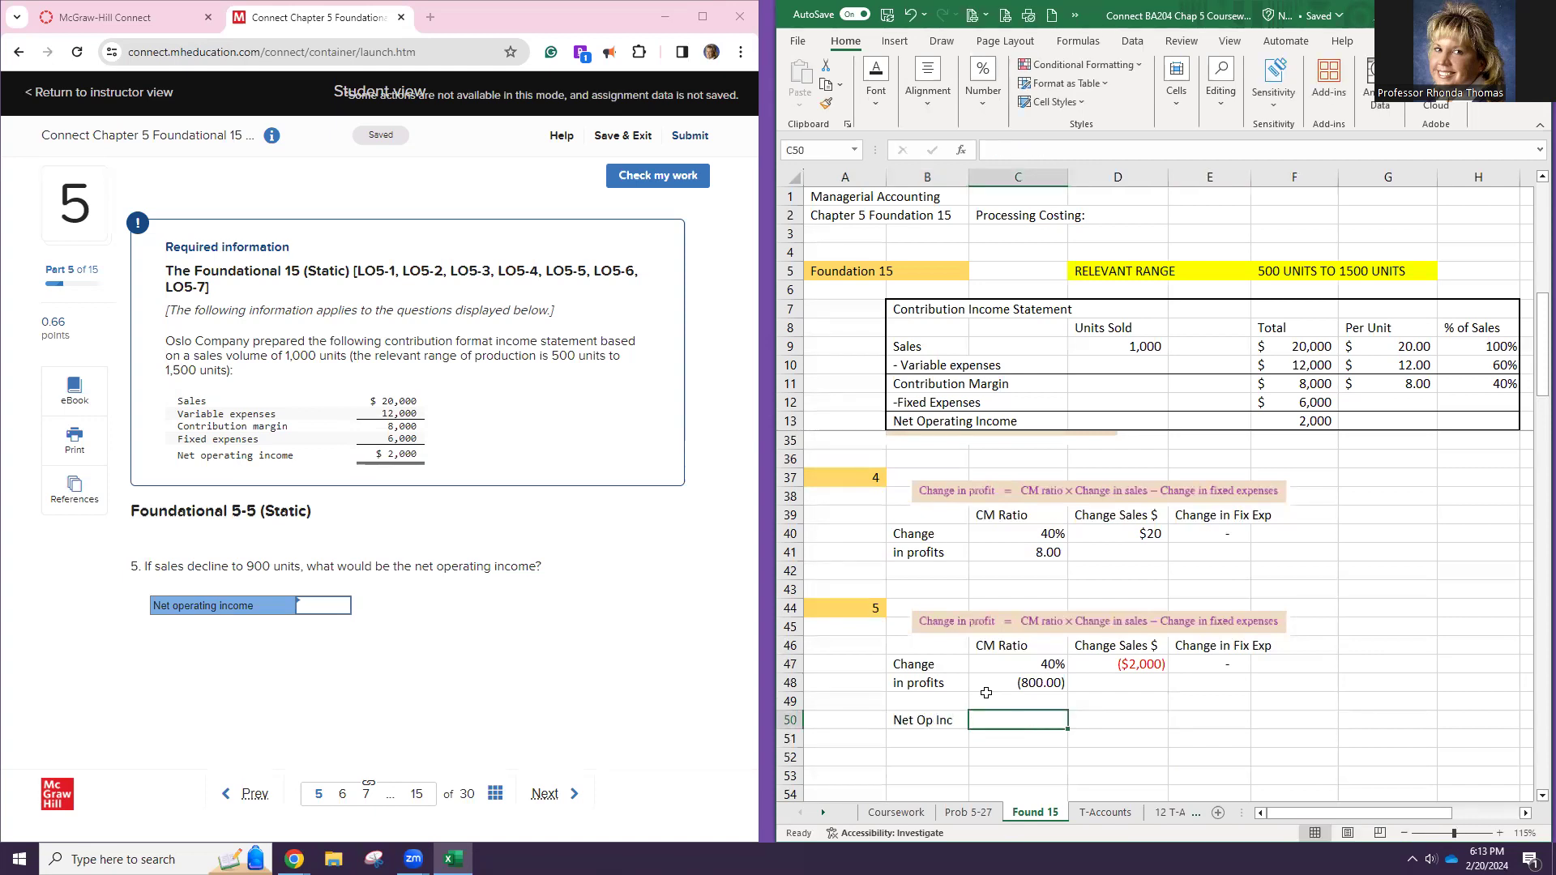
pyautogui.write('1000 units')
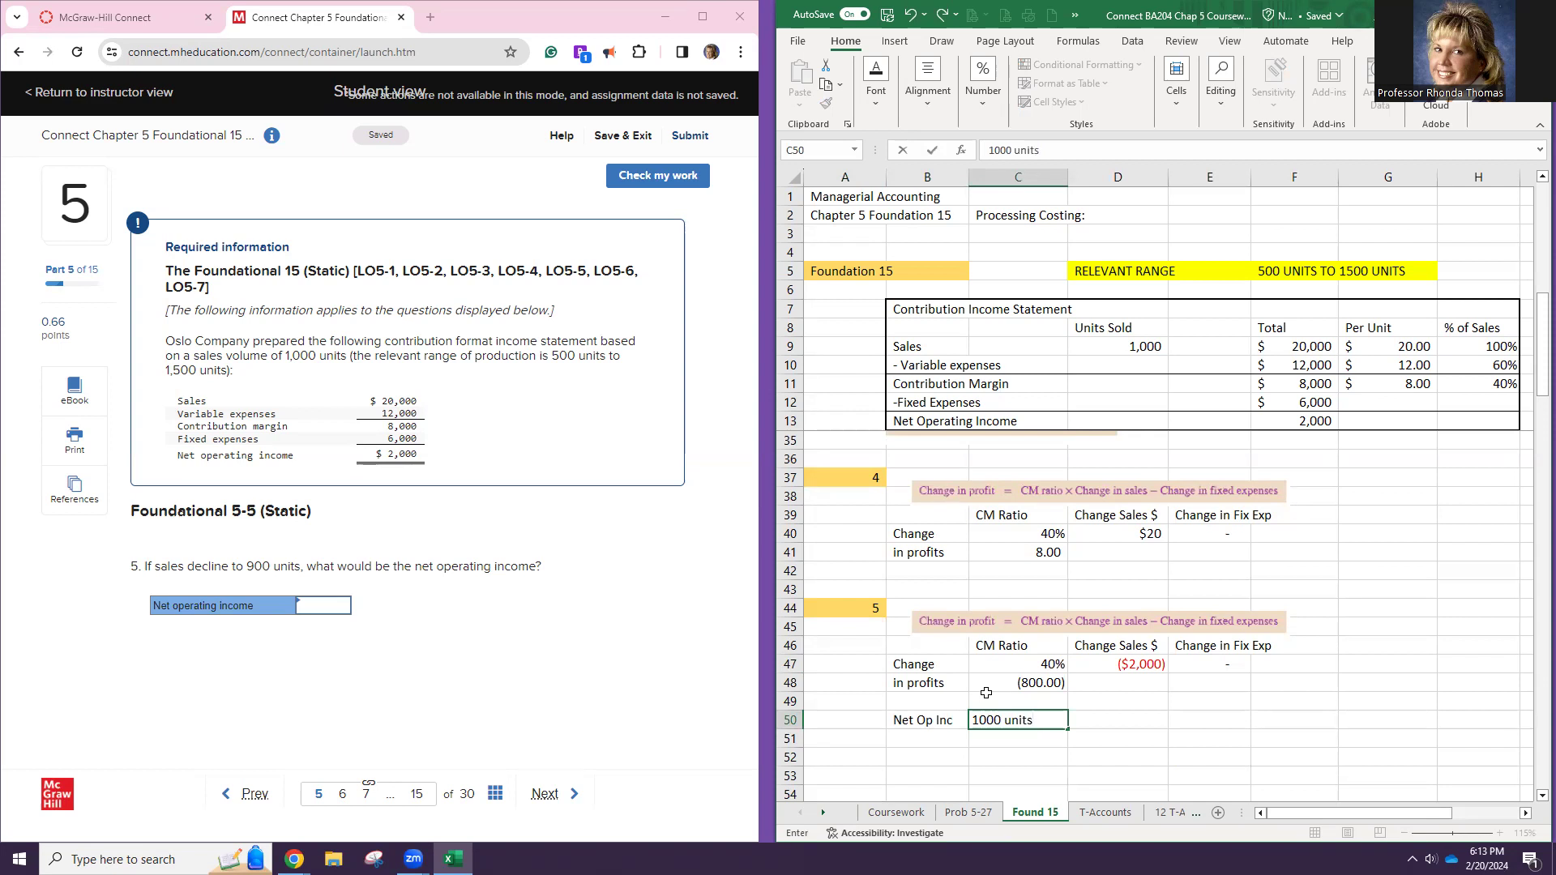
pyautogui.hotkey('shift', 'Tab')
pyautogui.press('Tab')
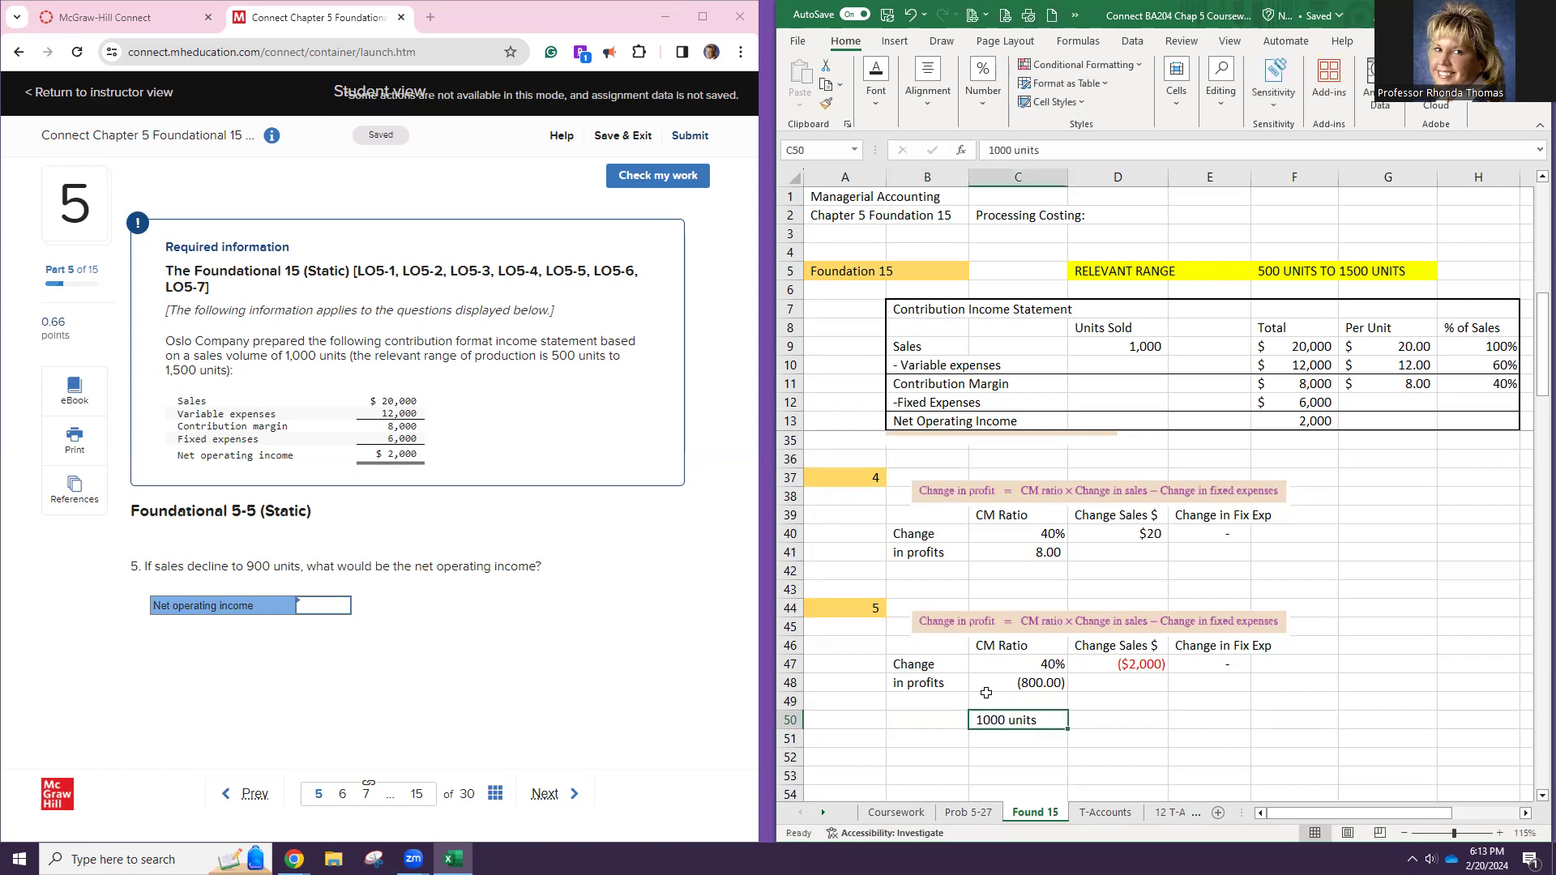
pyautogui.press('Delete')
pyautogui.hotkey('shift', 'Tab')
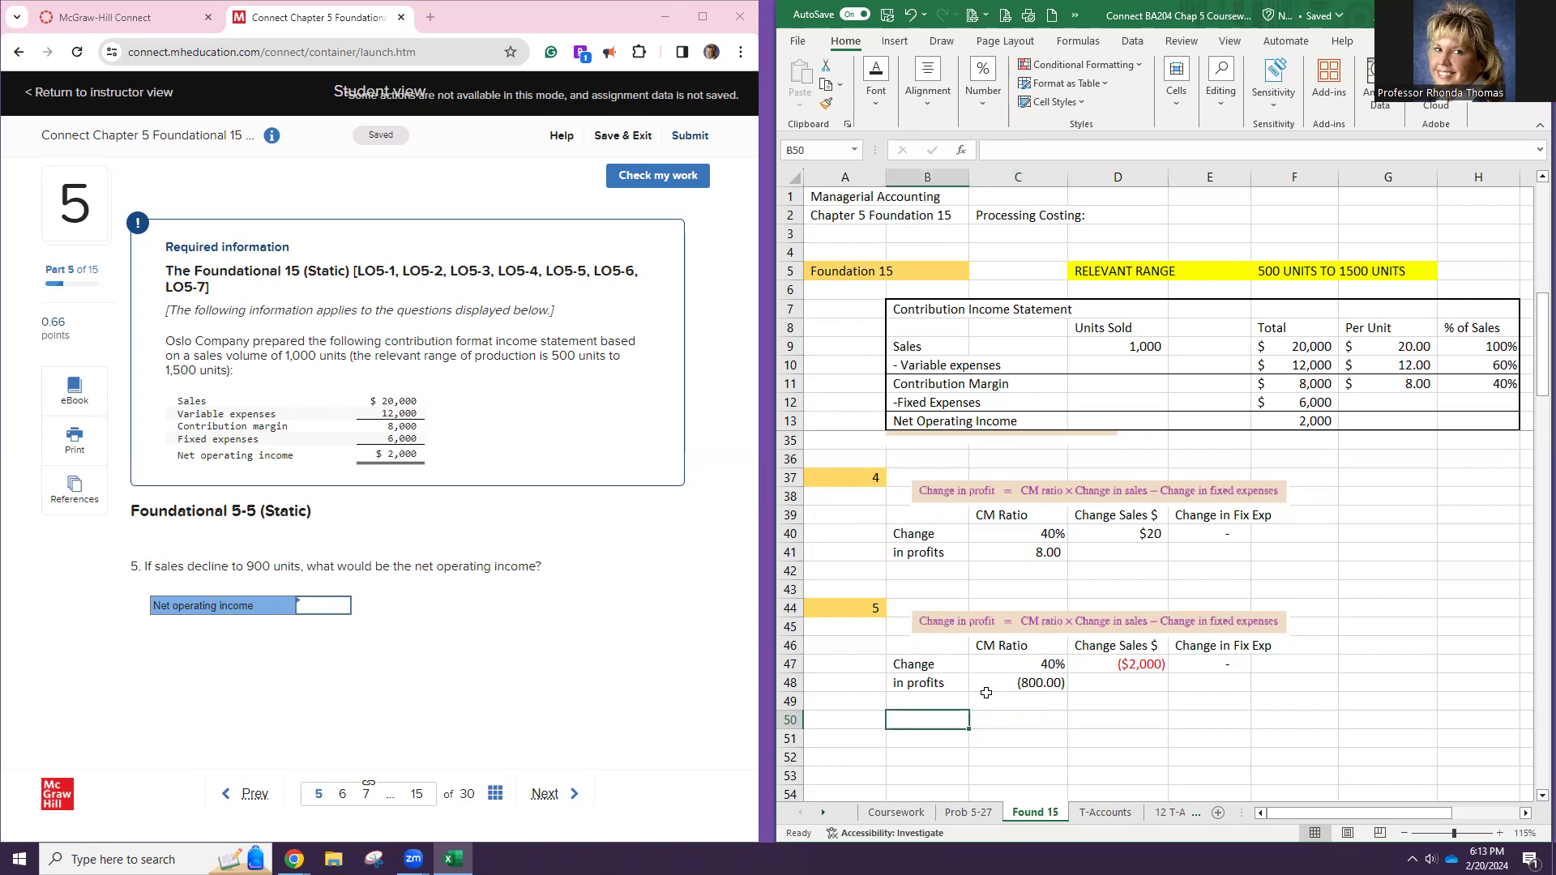
# Fill row 50 with '1000 units', 'Net Op Inc' and 2,000 net operating income
pyautogui.write('1000 units')
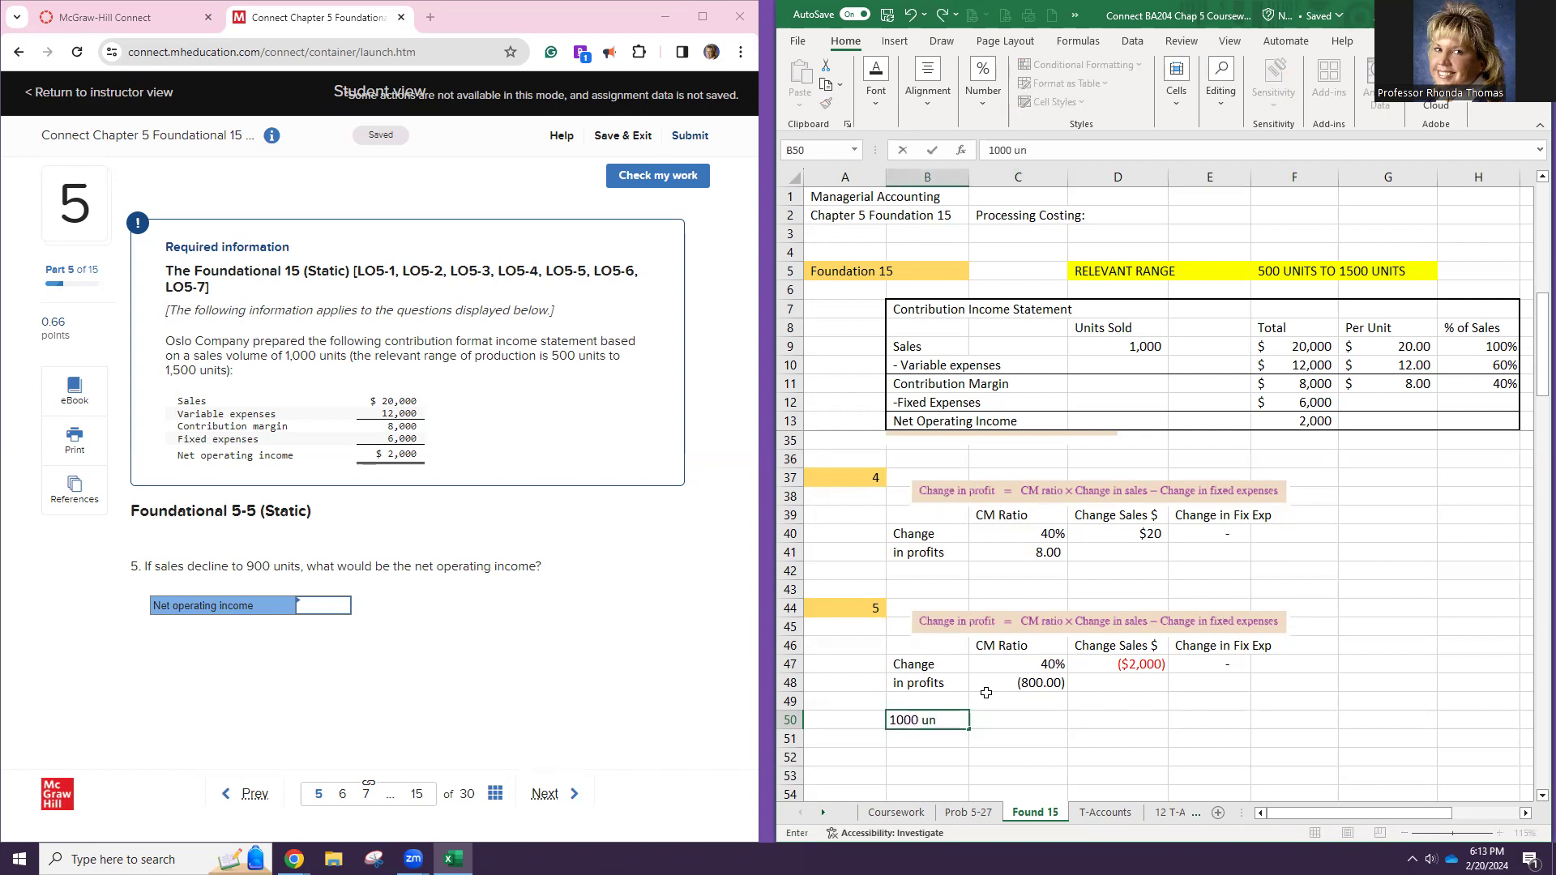
pyautogui.press('Tab')
pyautogui.write('Net Op Inc')
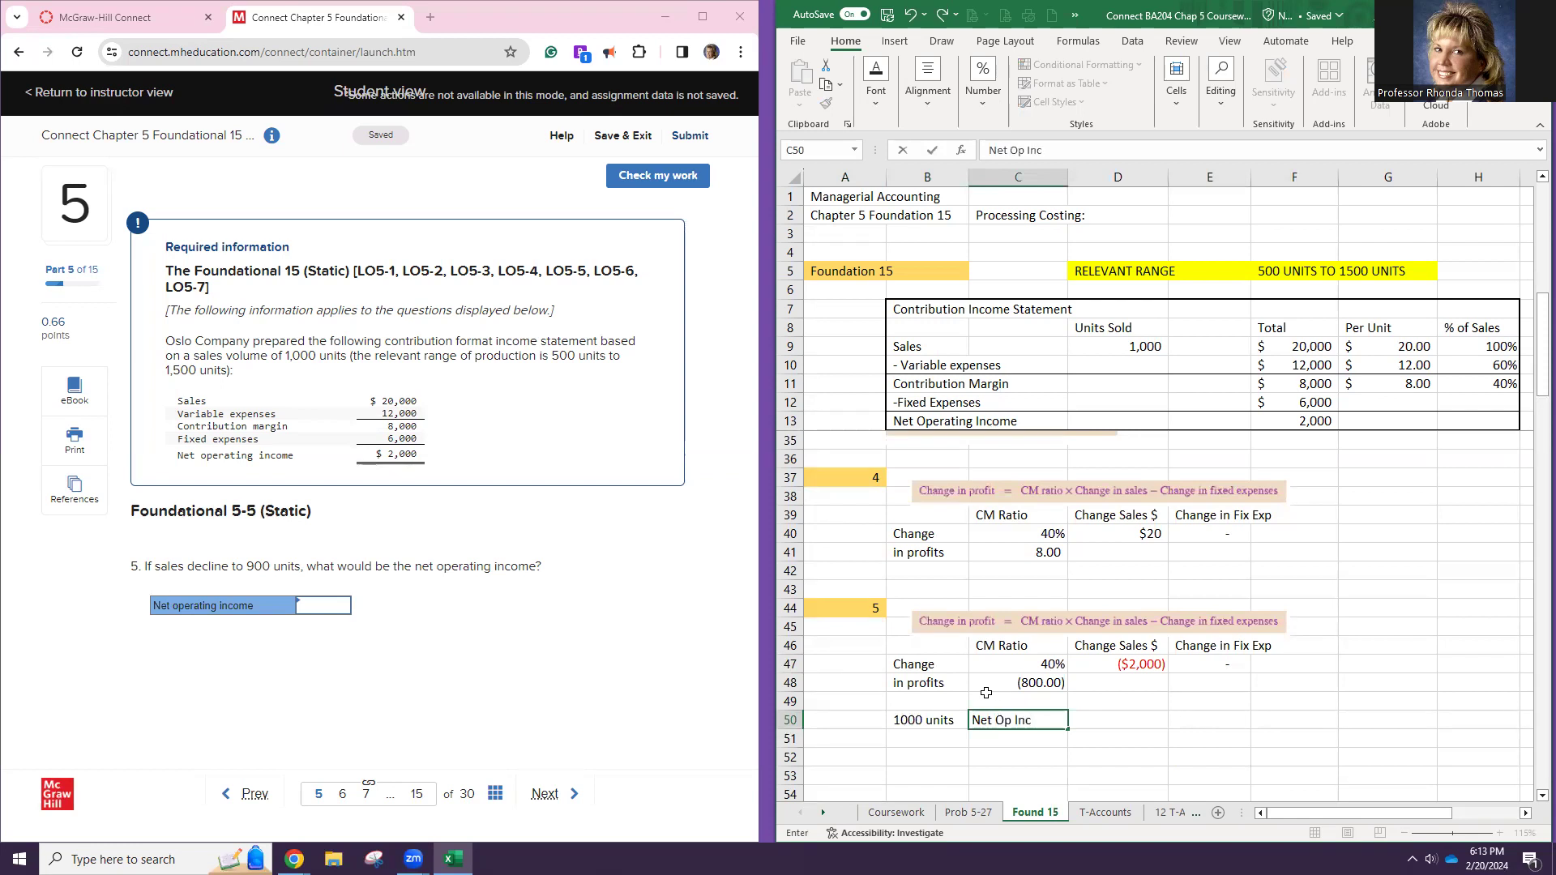
pyautogui.press('Tab')
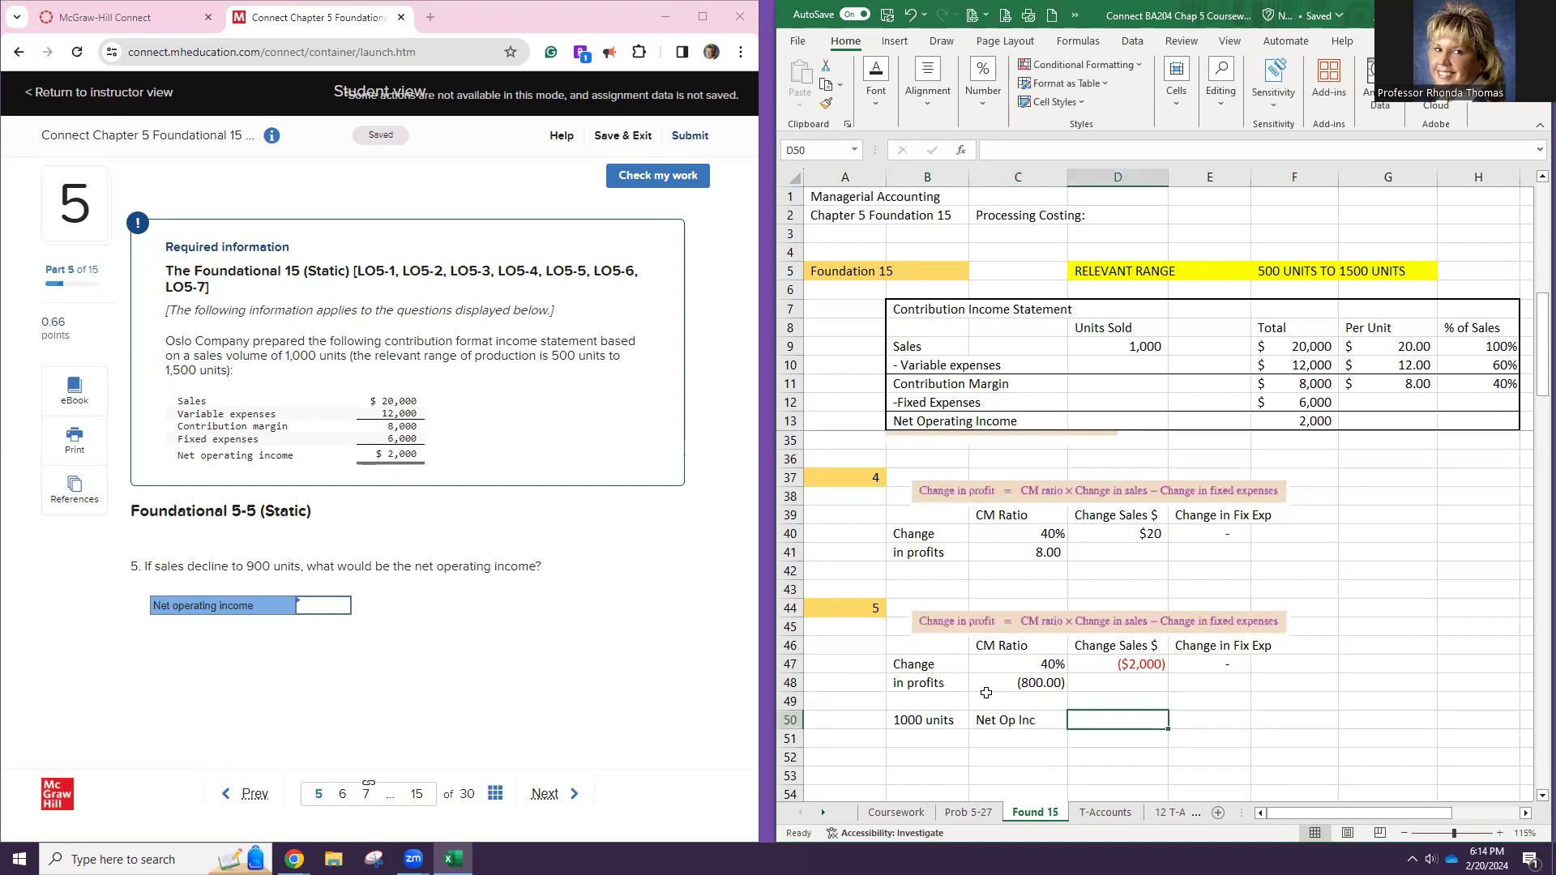
pyautogui.write('2000')
pyautogui.press('Return')
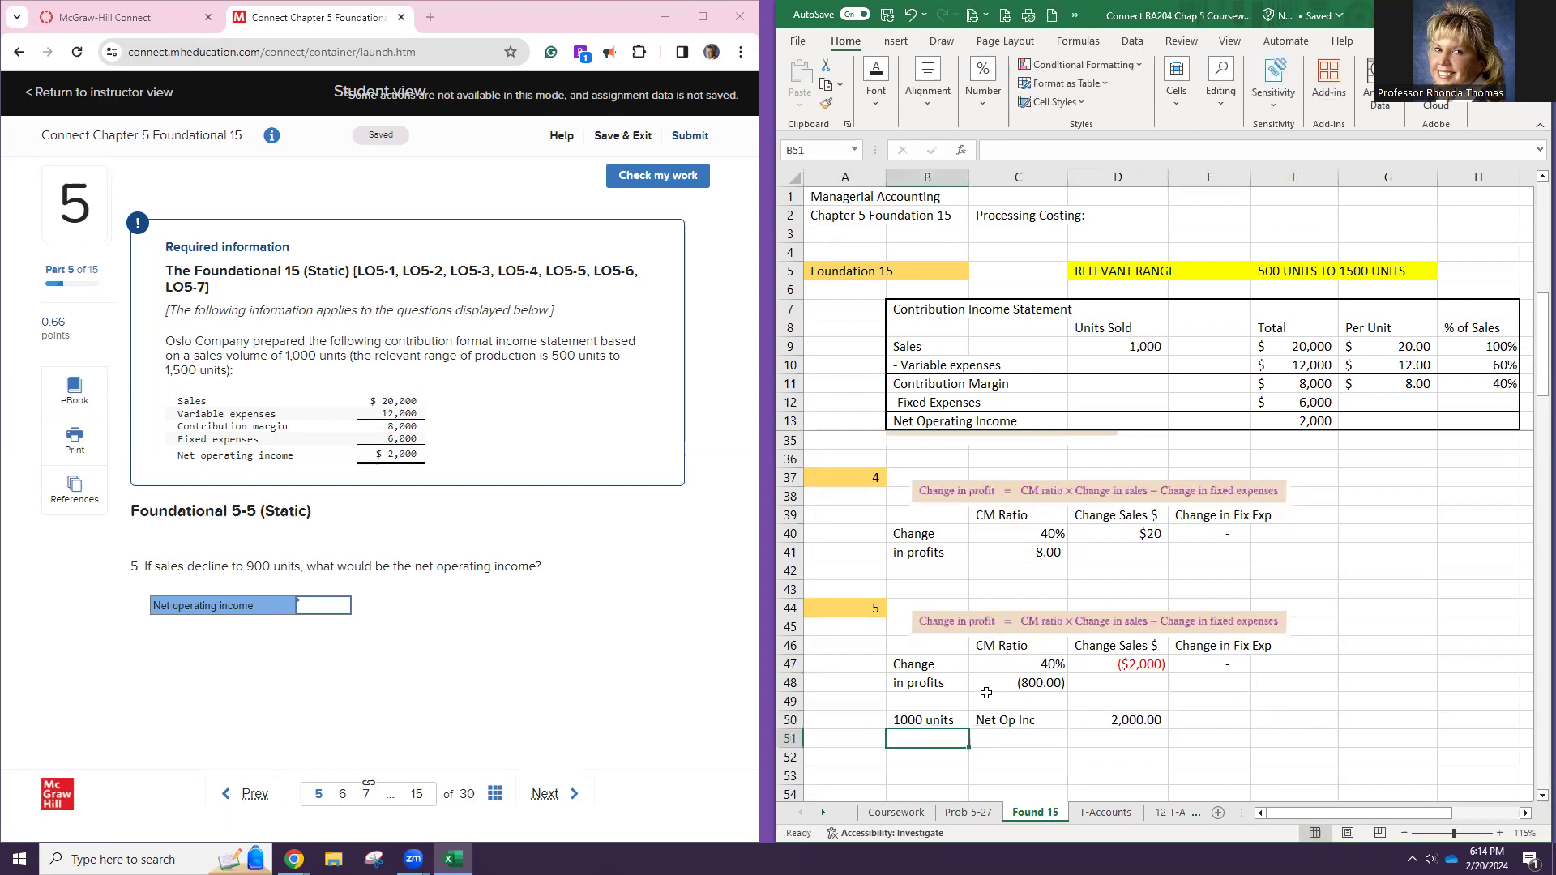
# Enter row 51 for 900 units with a -800 change in profit
pyautogui.write('900')
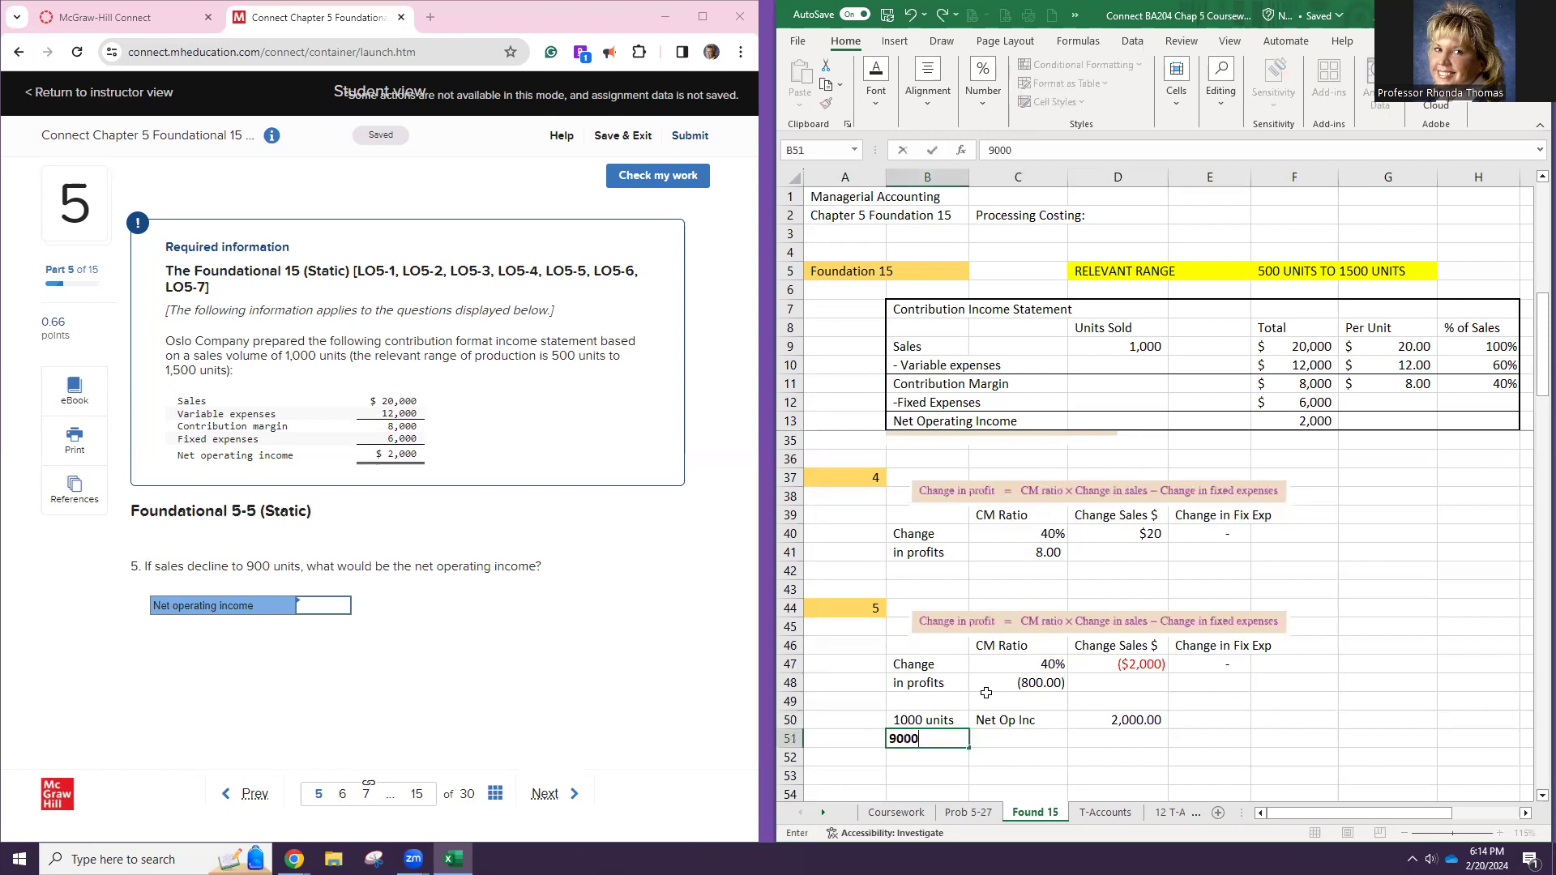
pyautogui.press('Tab')
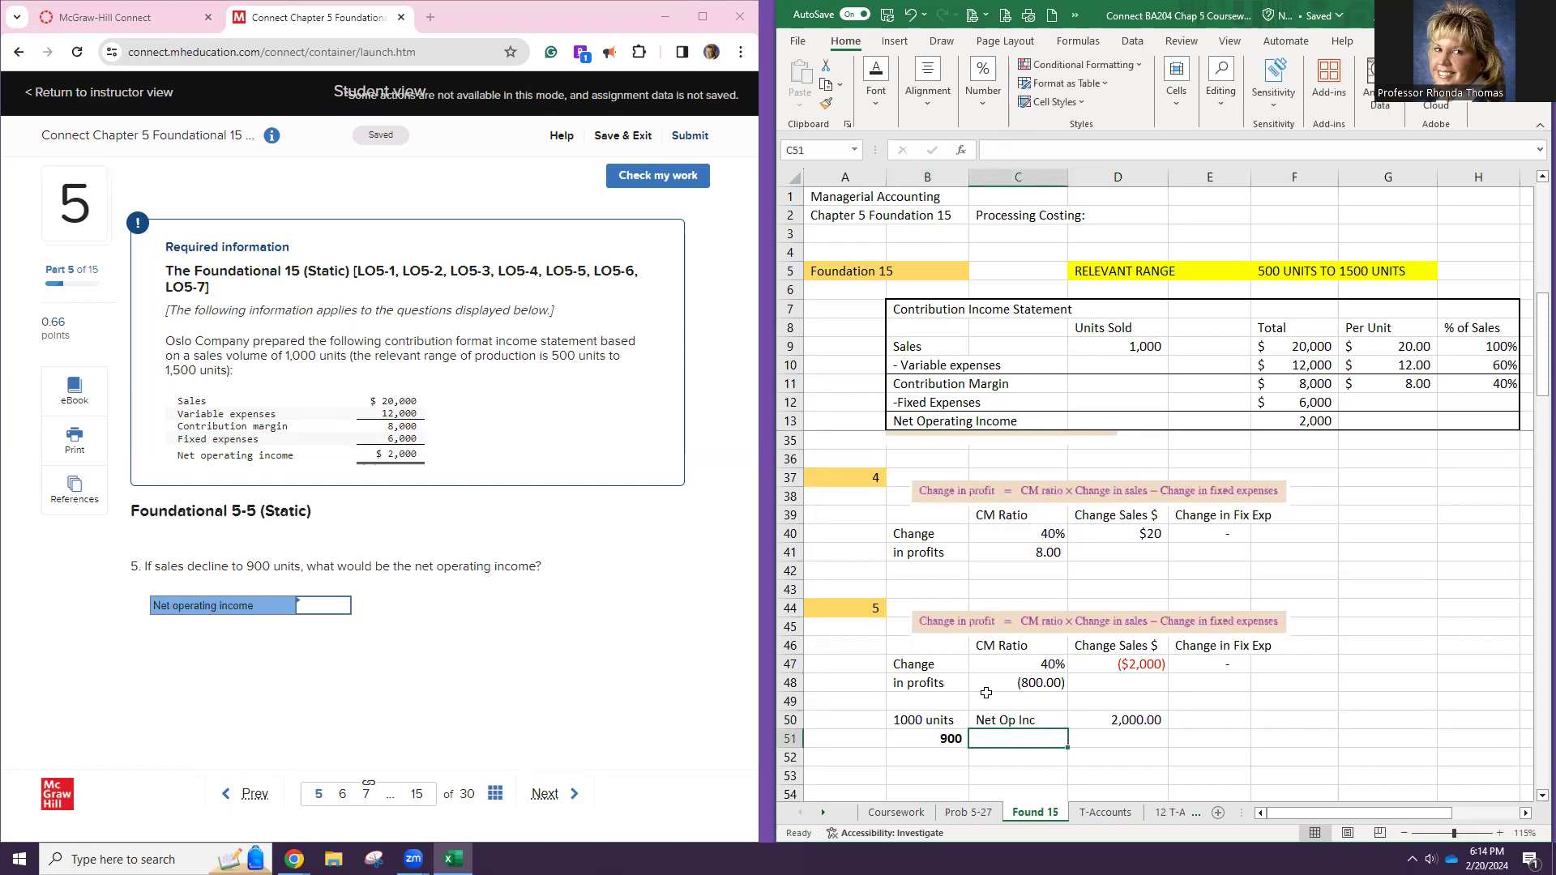
pyautogui.write('Net Op inc')
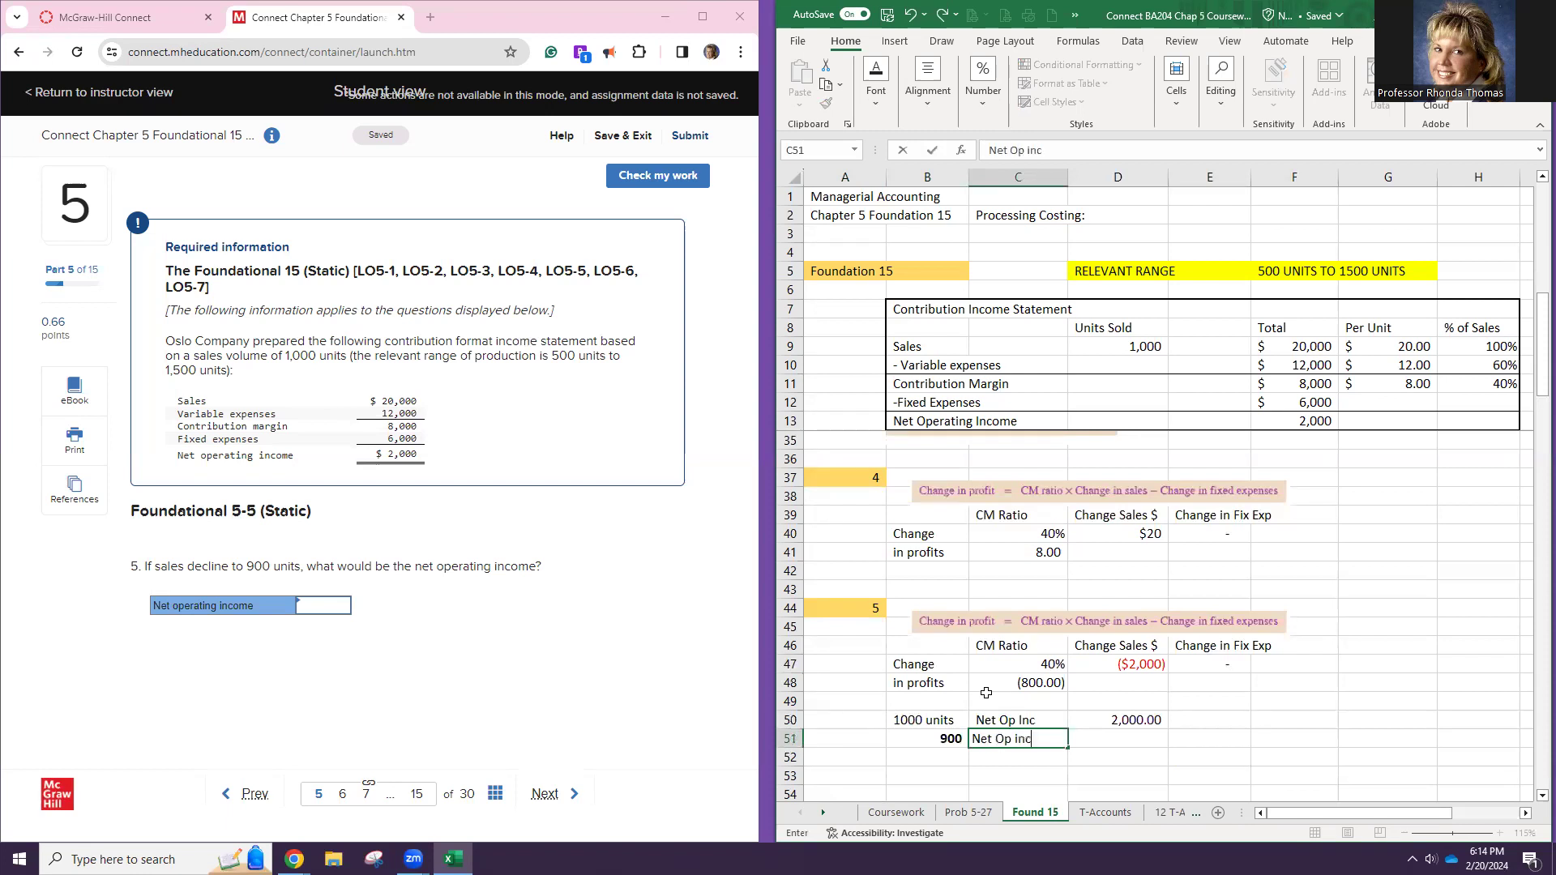
pyautogui.press('Tab')
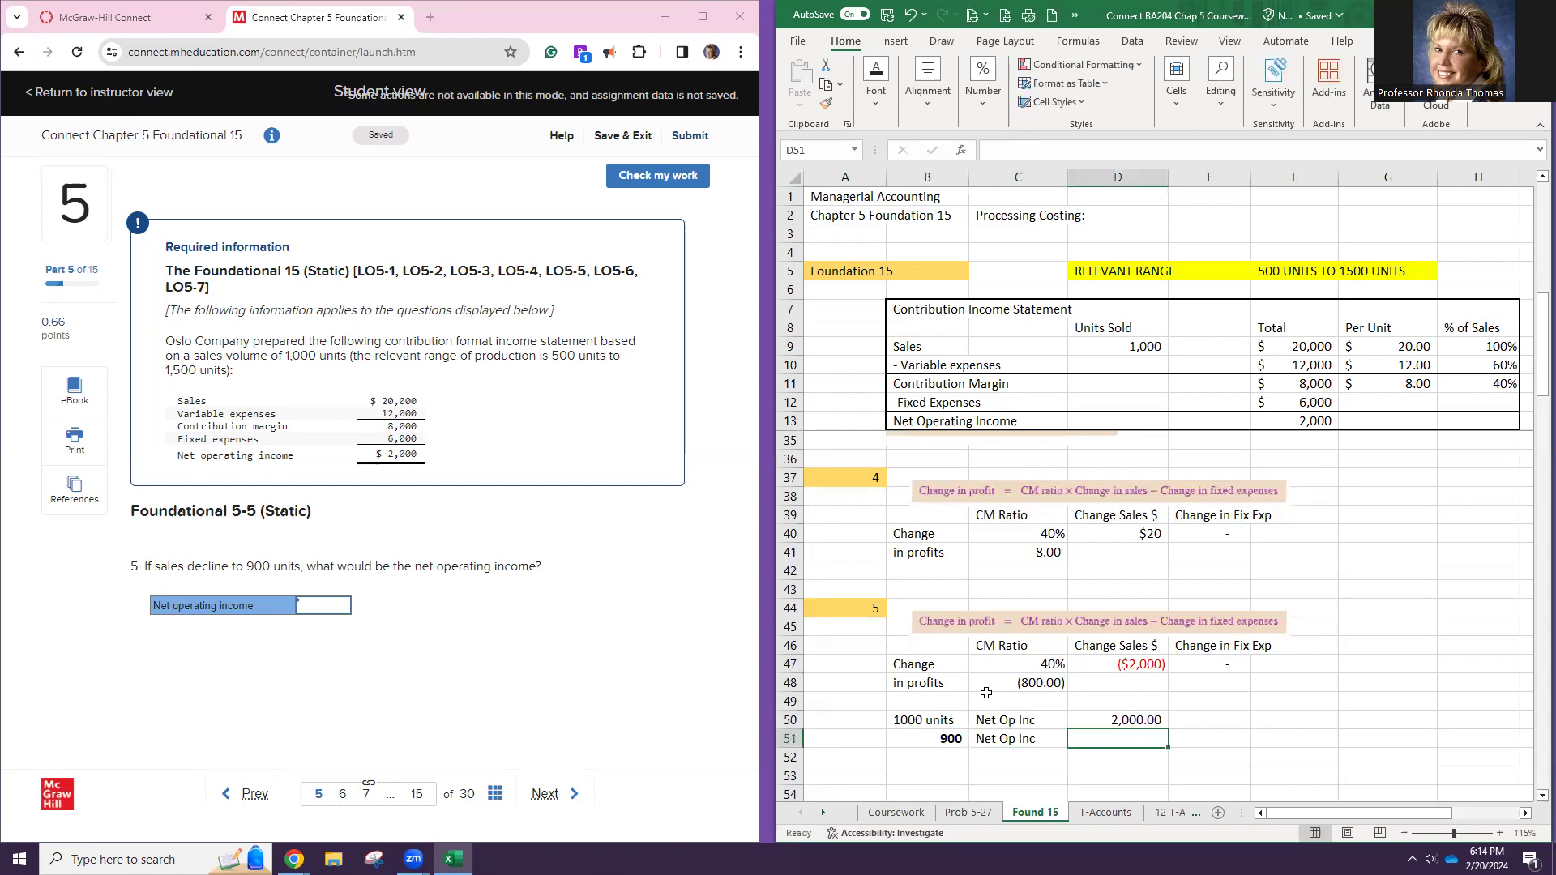
pyautogui.write('-800')
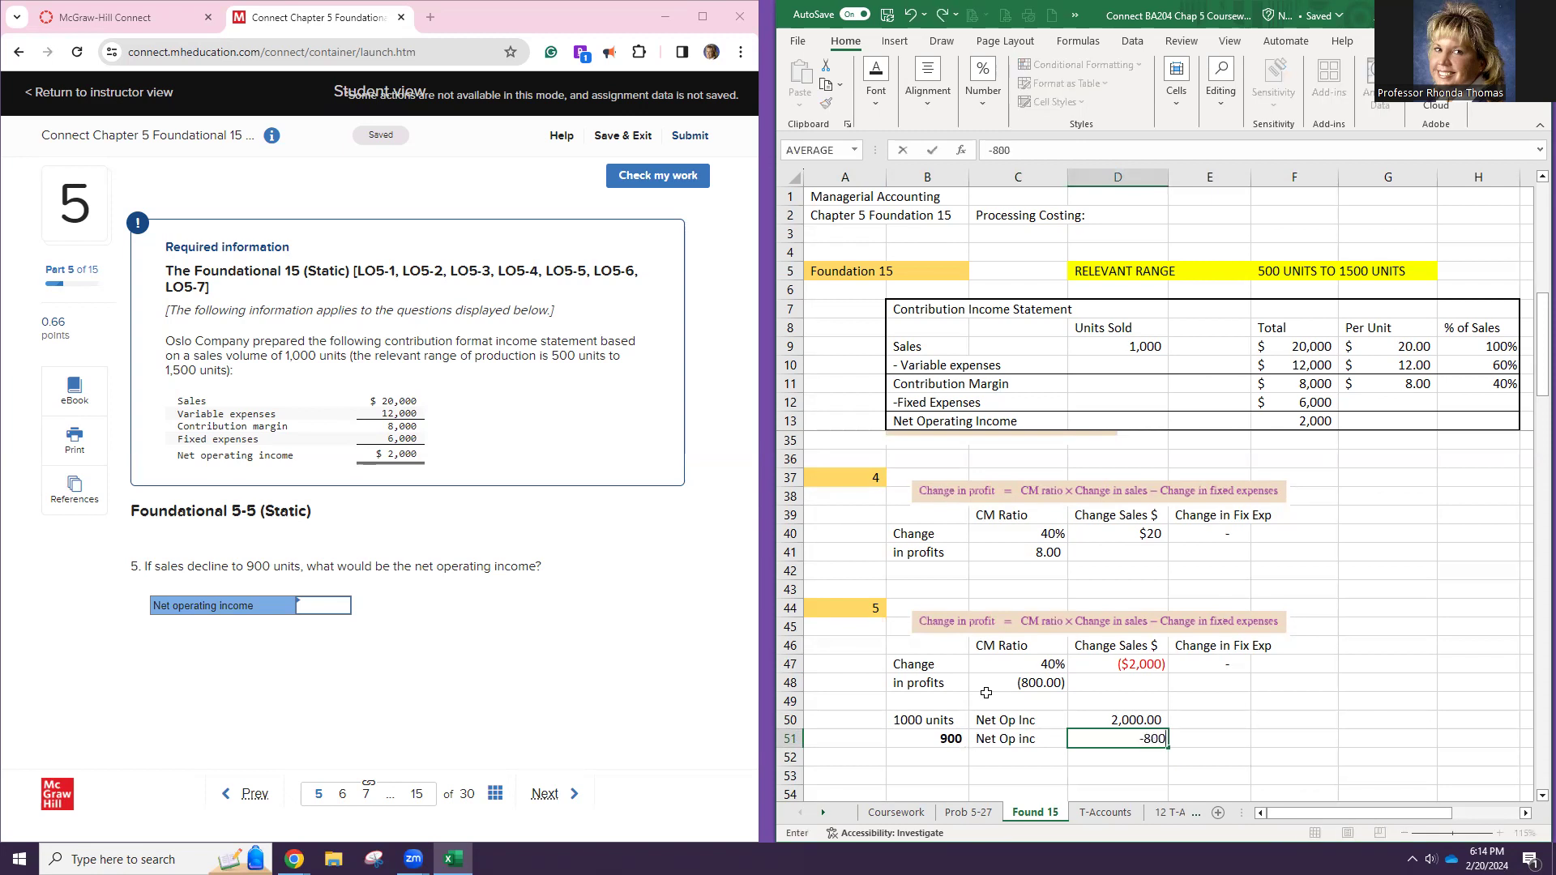
pyautogui.press('Return')
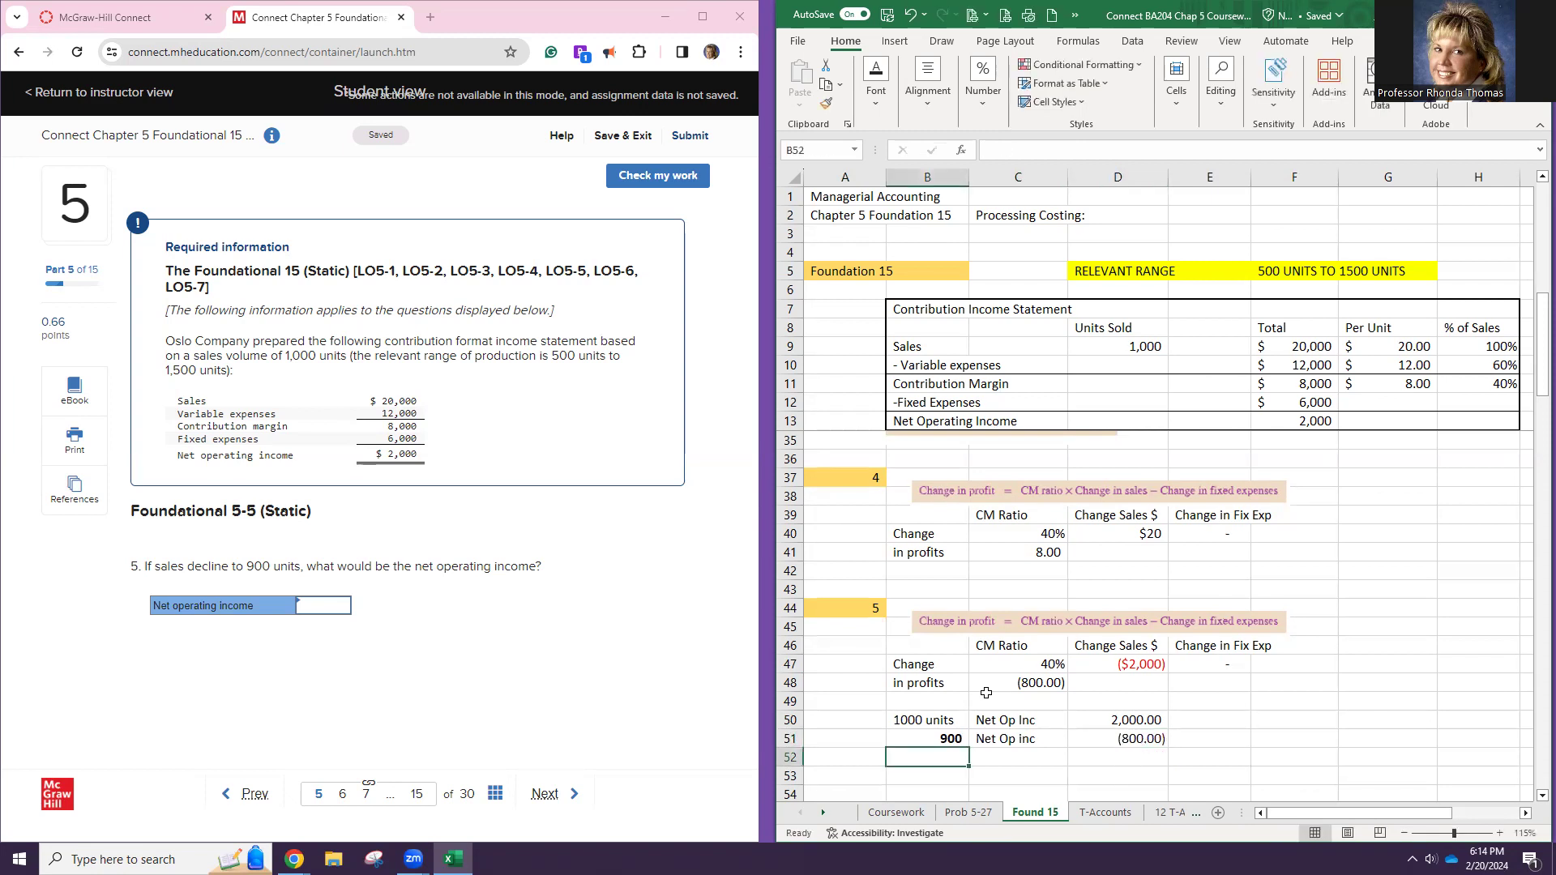
# Unbold the B51 label, make it '900 units', and relabel C51 'Change in profit'
pyautogui.click(916, 737)
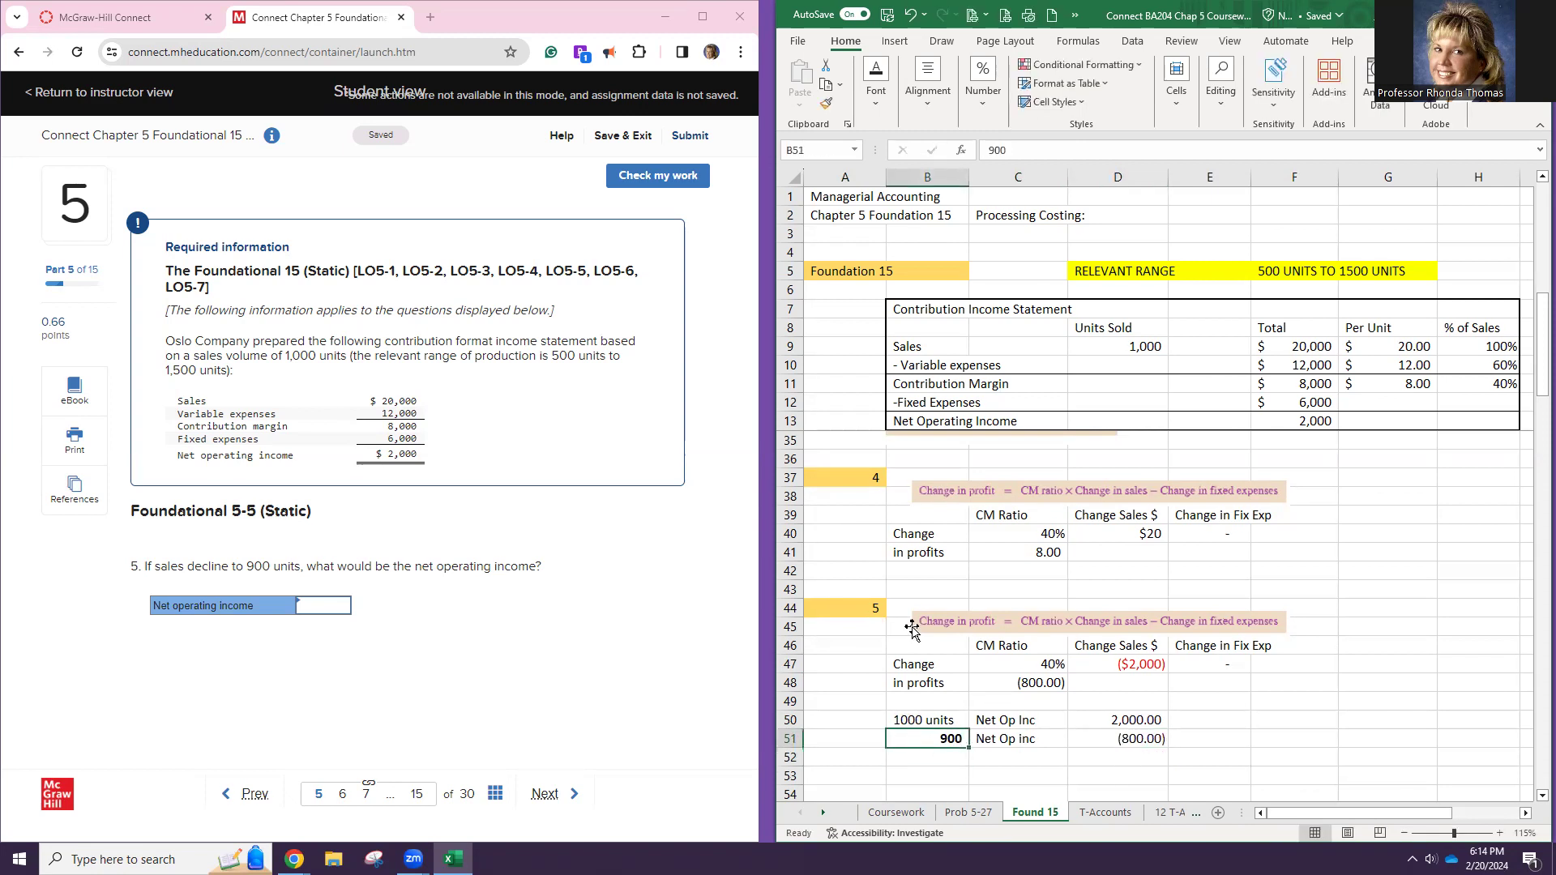
pyautogui.click(875, 81)
pyautogui.click(868, 172)
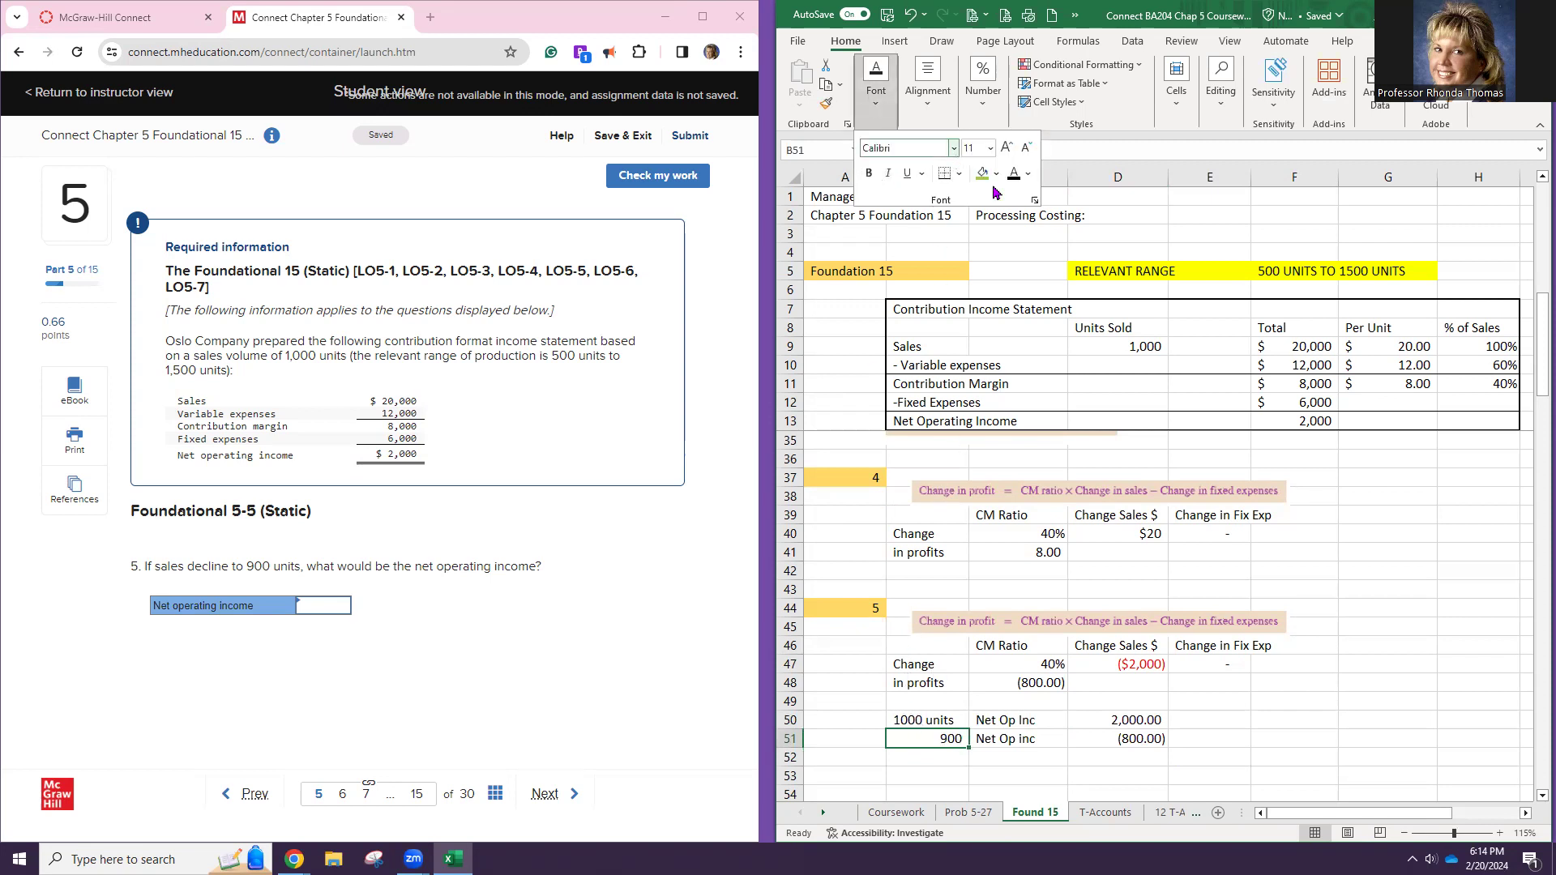
pyautogui.click(1089, 144)
pyautogui.click(1072, 151)
pyautogui.write('units')
pyautogui.press('Tab')
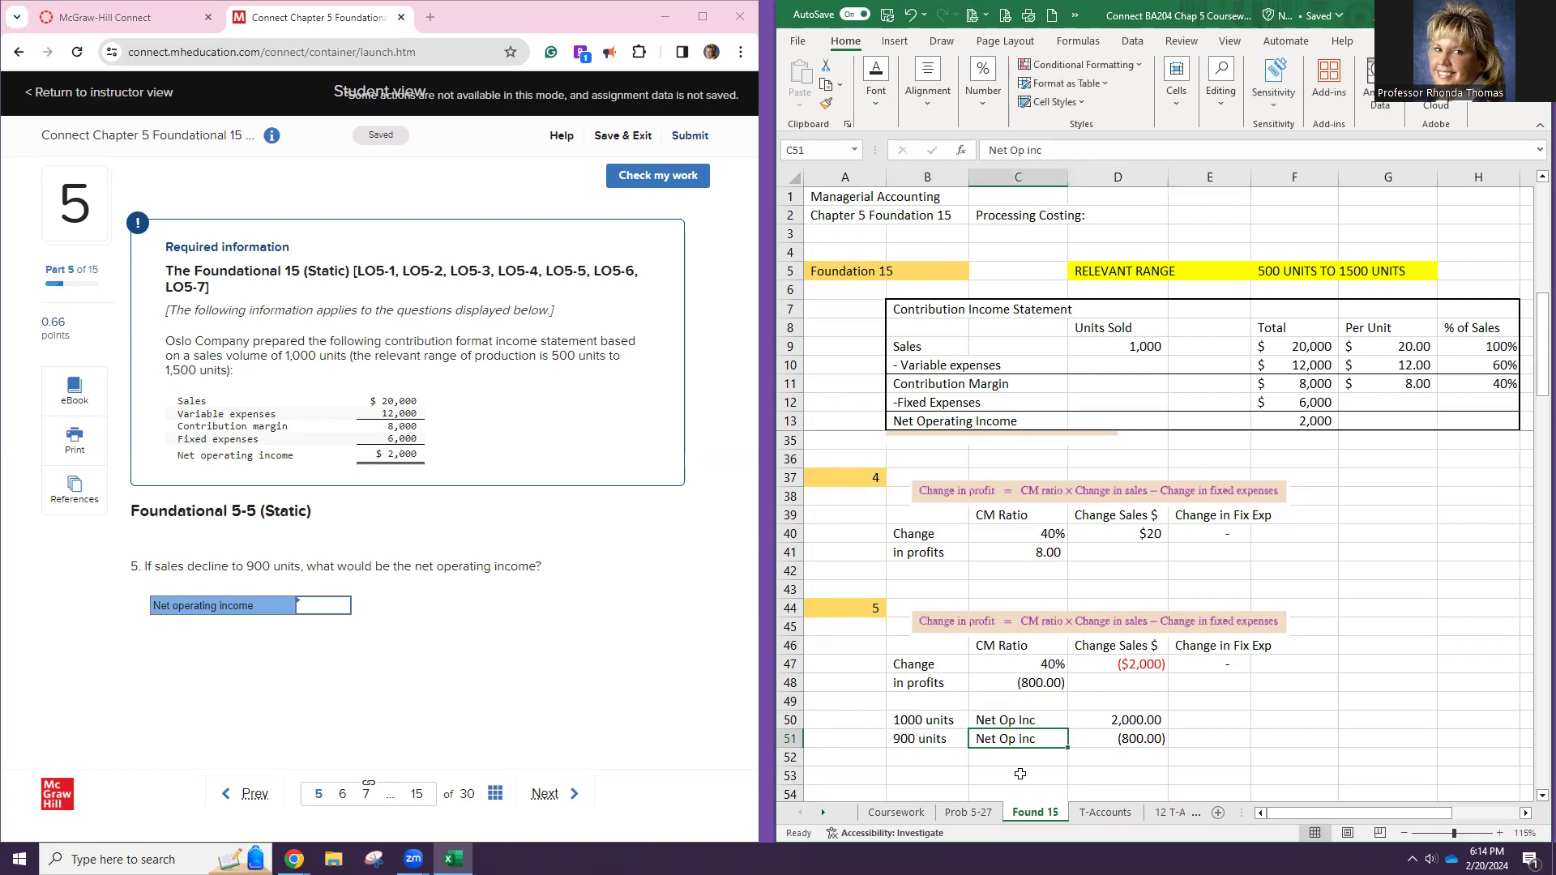
pyautogui.click(960, 759)
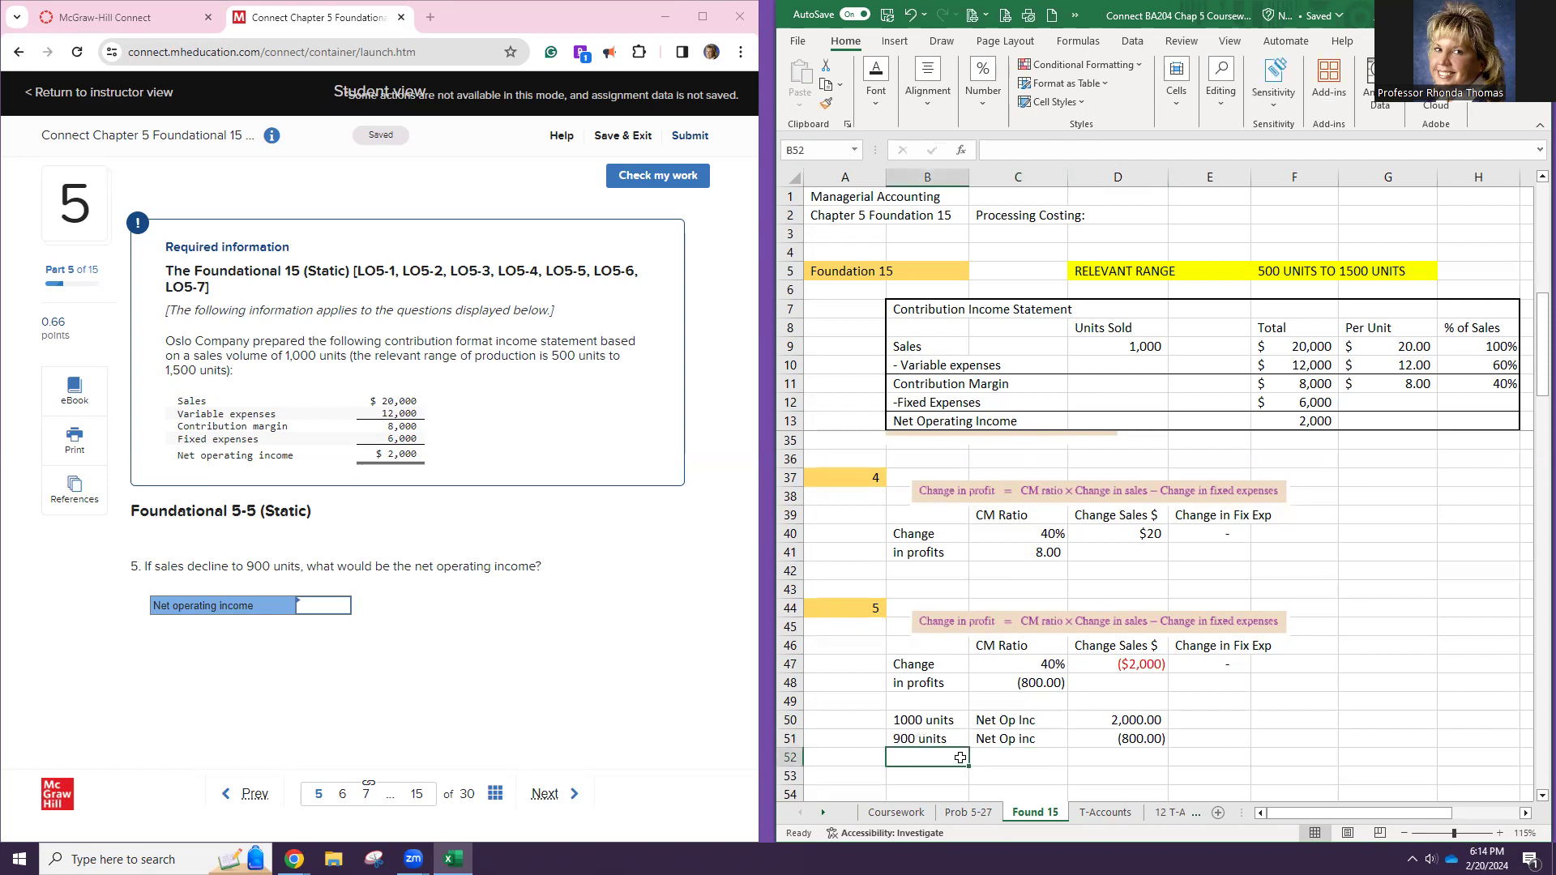
pyautogui.click(1003, 741)
pyautogui.write('Change in pro')
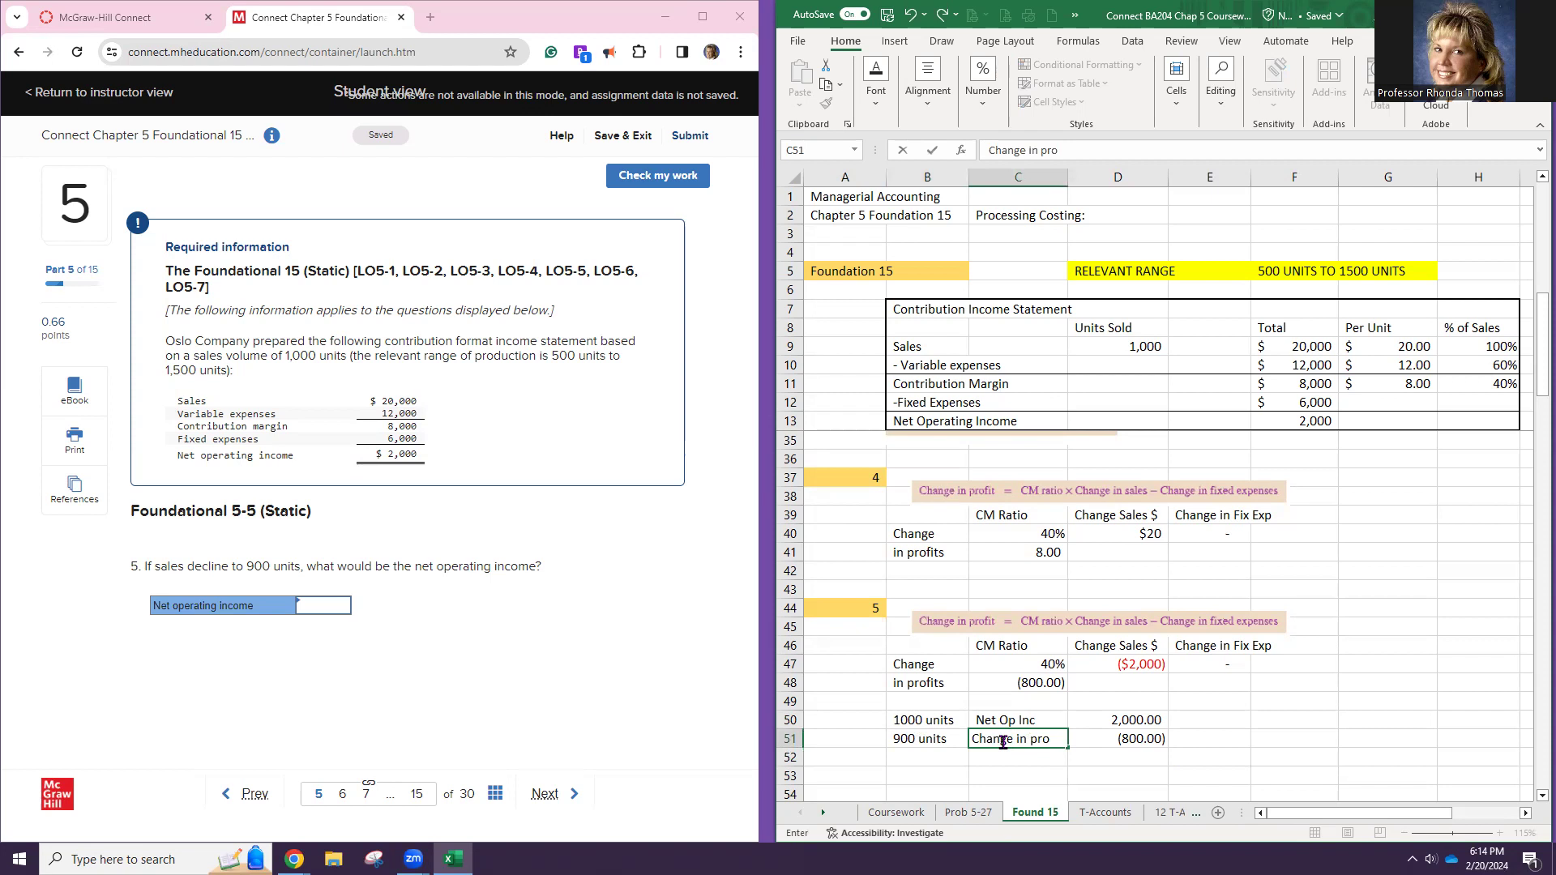
pyautogui.press('Return')
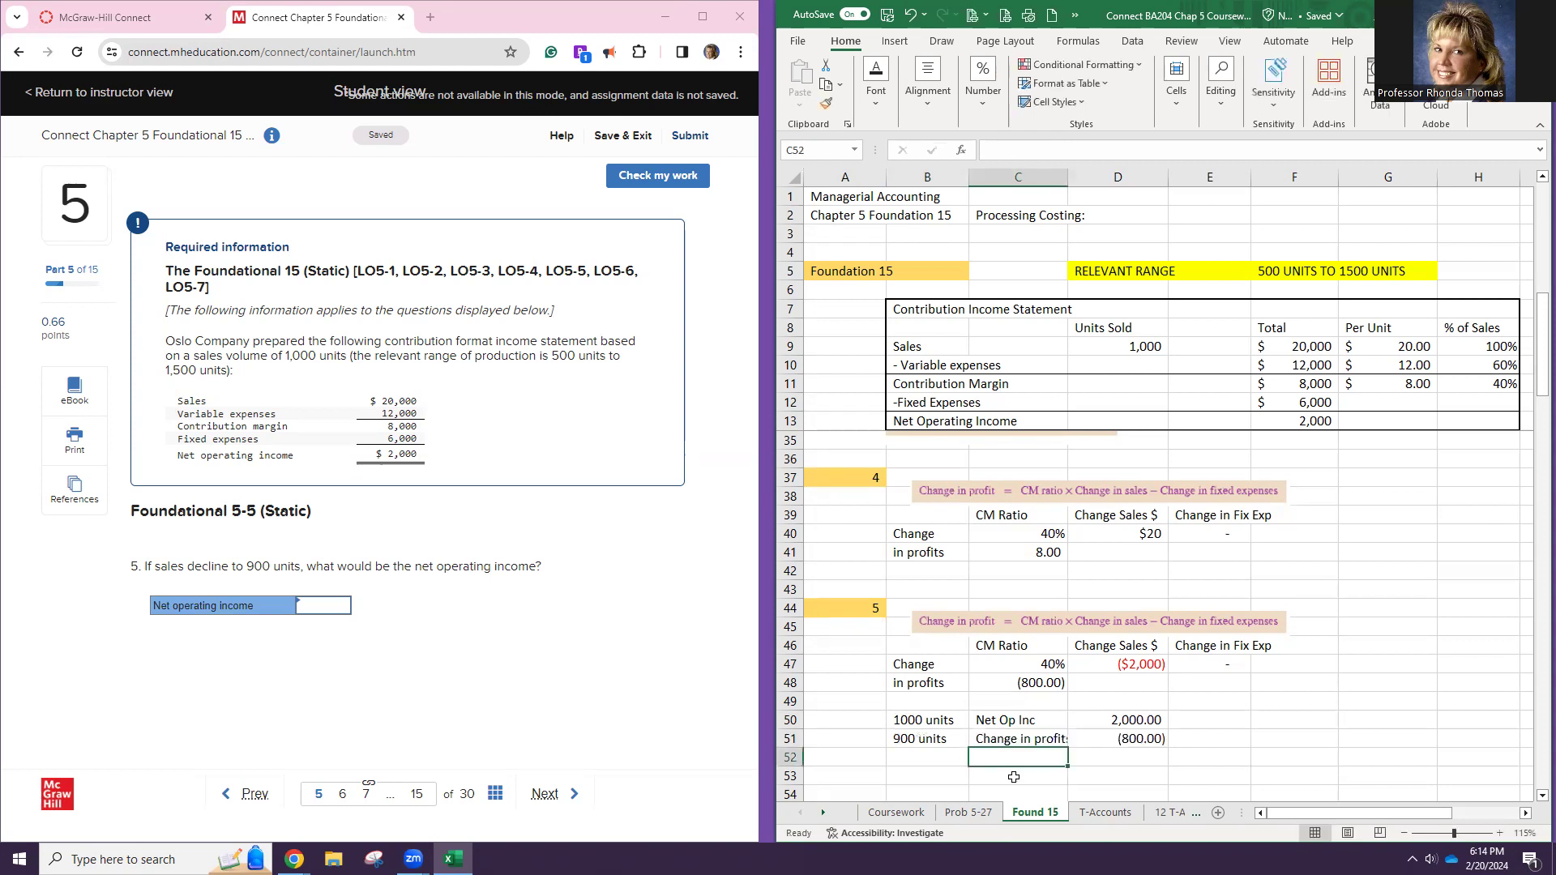
# AutoSum D50:D51 in D52 to get 1,200.00 net operating income
pyautogui.click(1086, 757)
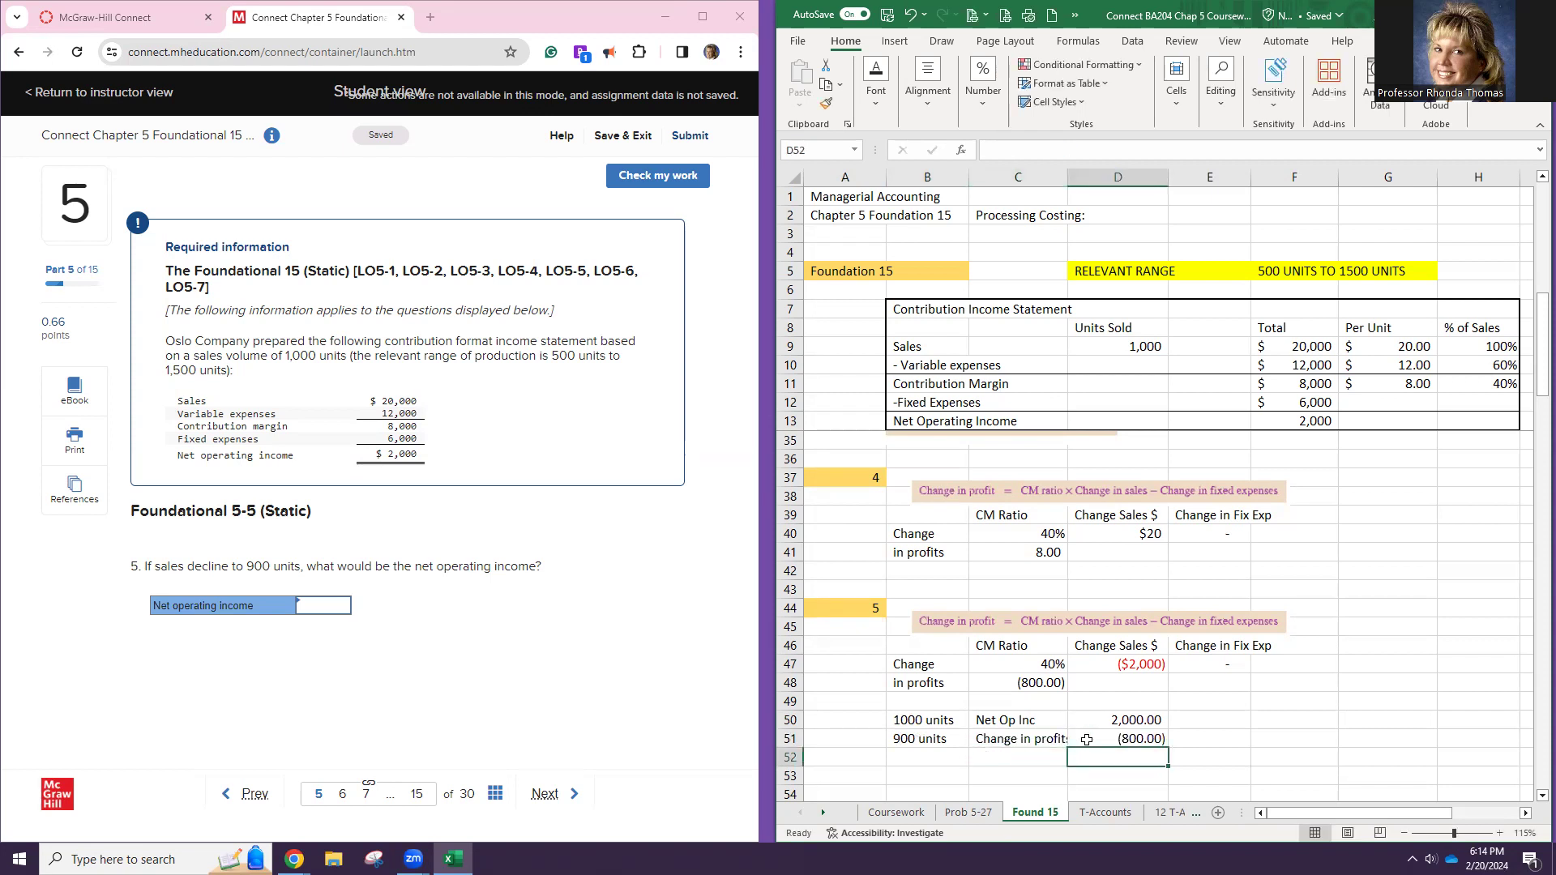
pyautogui.hotkey('alt', '=')
pyautogui.press('Return')
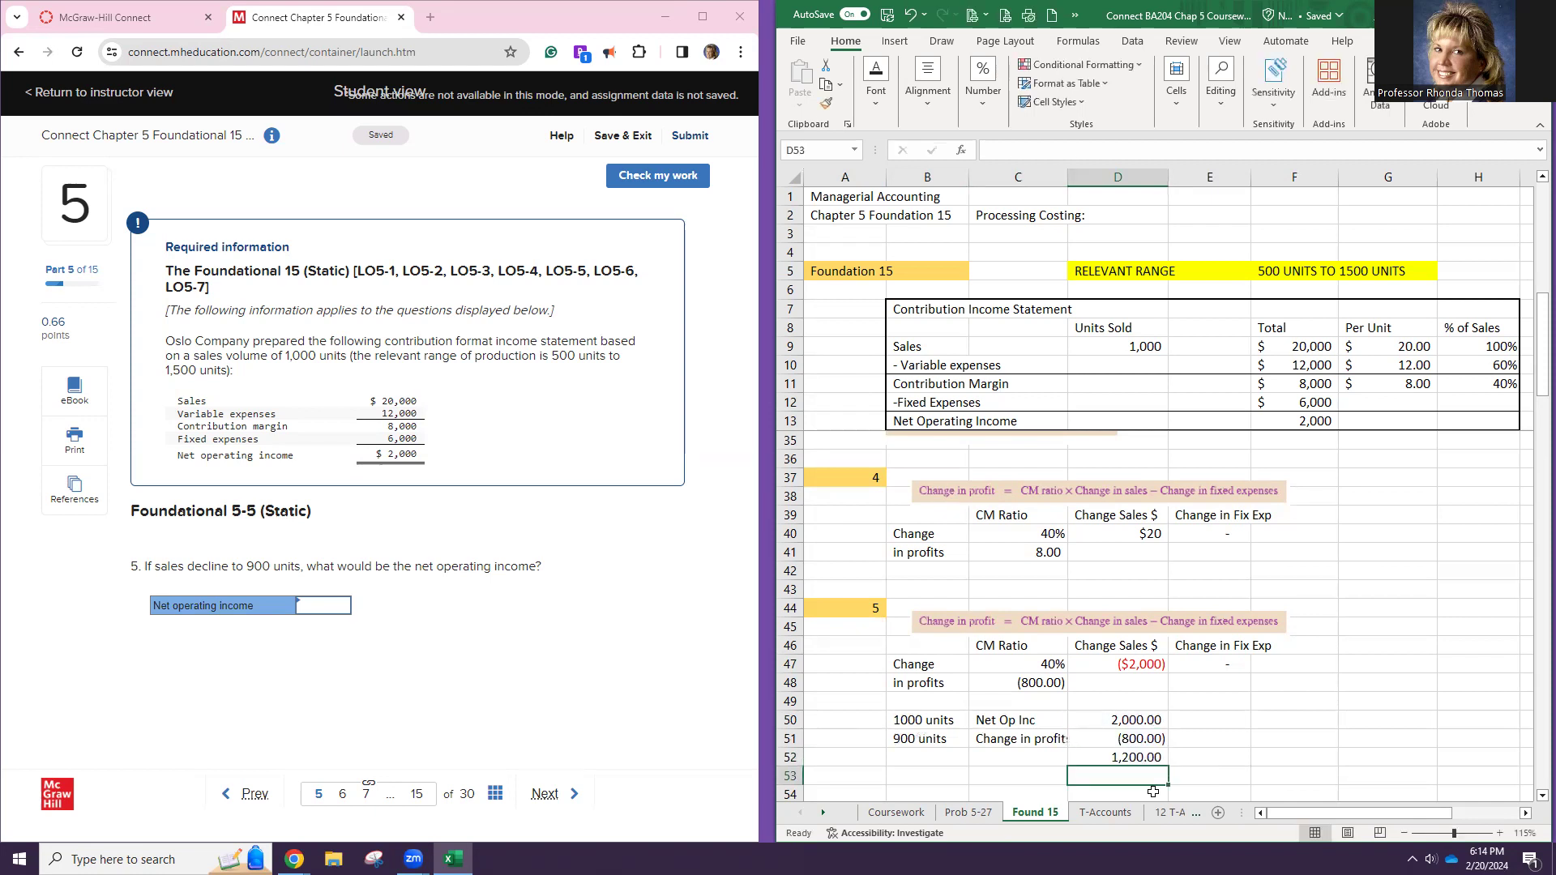
pyautogui.click(1117, 741)
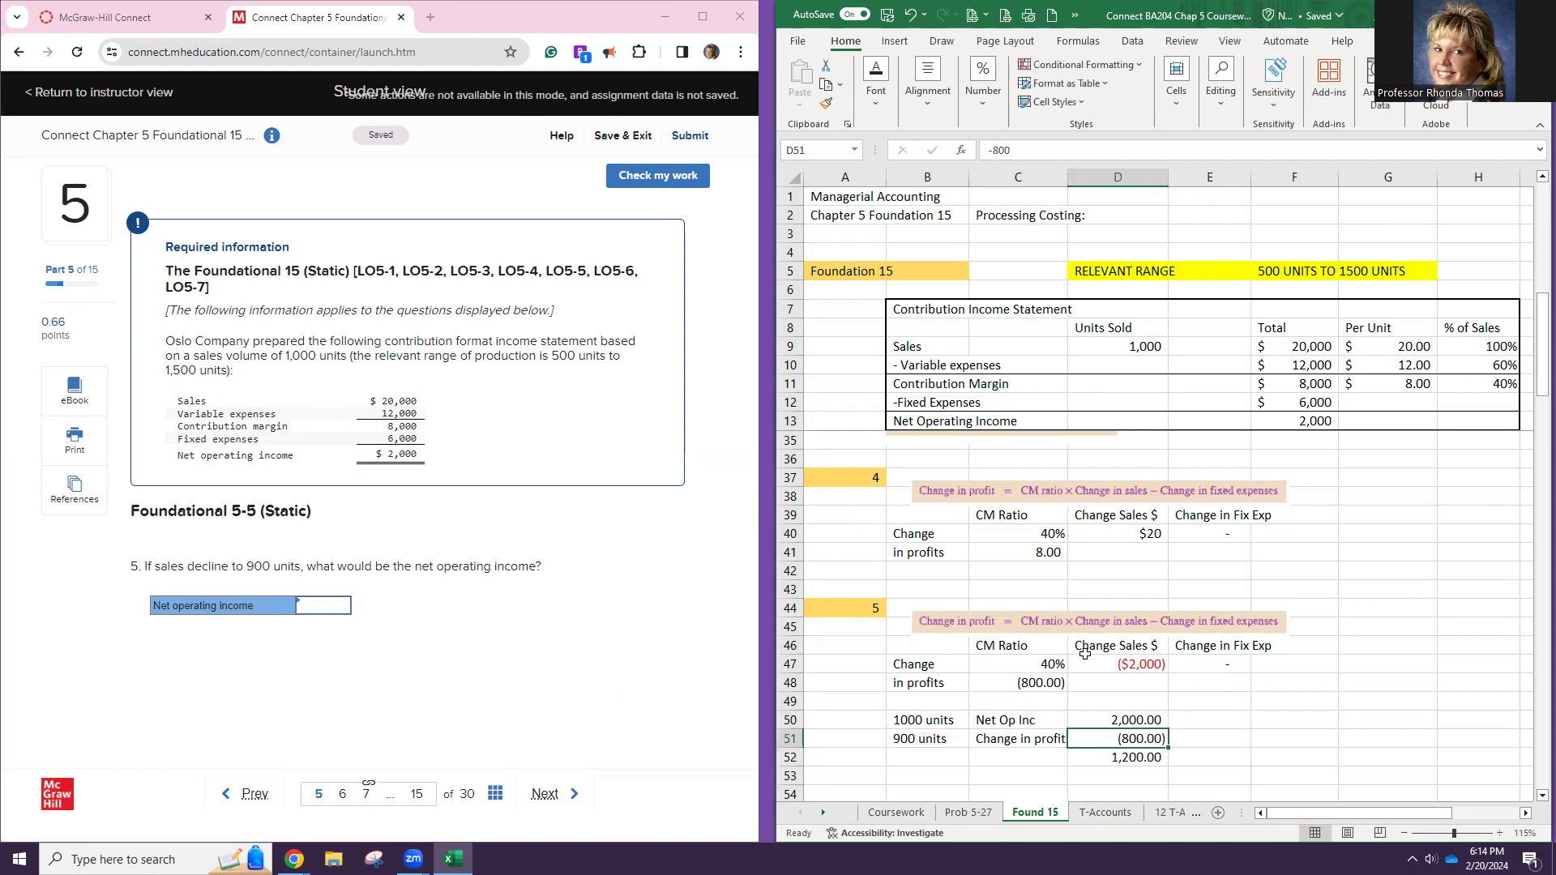
# Enter $1,200 as question 5's net operating income and check it
pyautogui.click(878, 104)
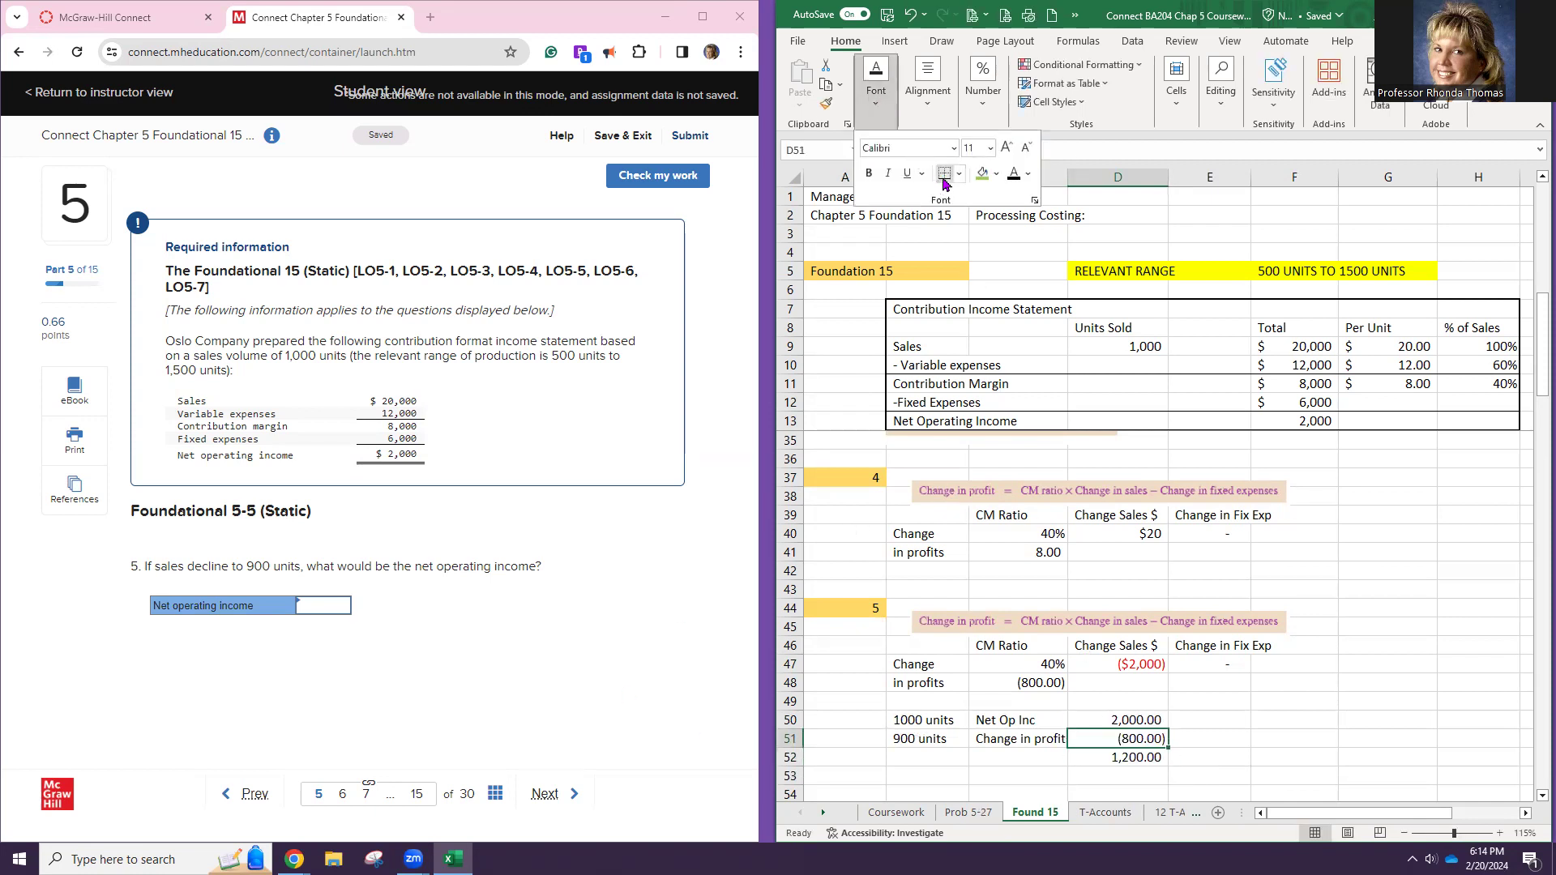
pyautogui.click(325, 610)
pyautogui.write('1200')
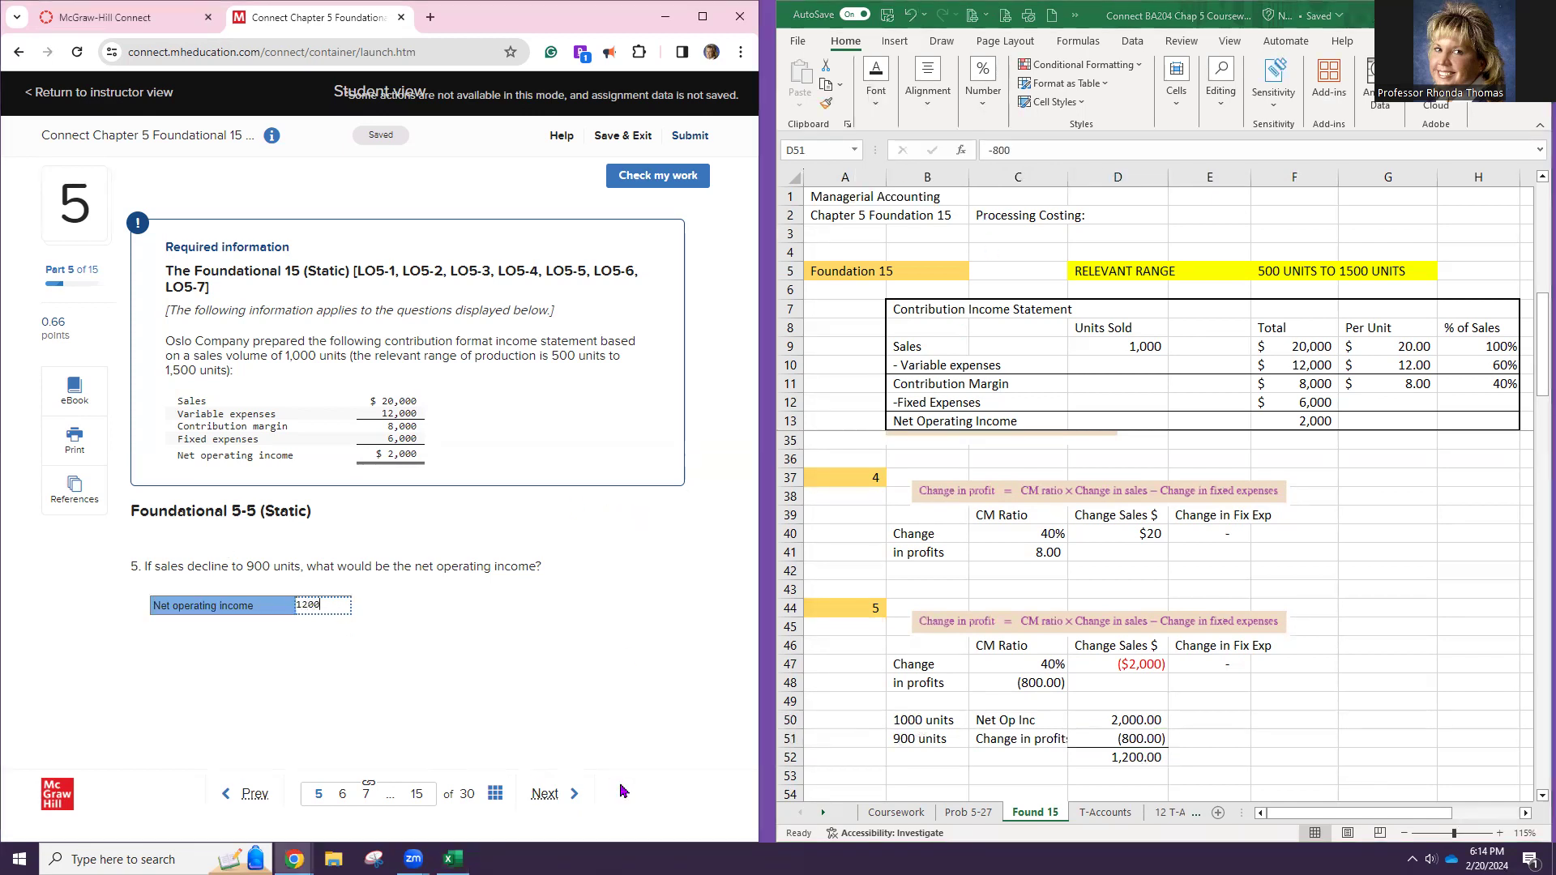
pyautogui.click(679, 177)
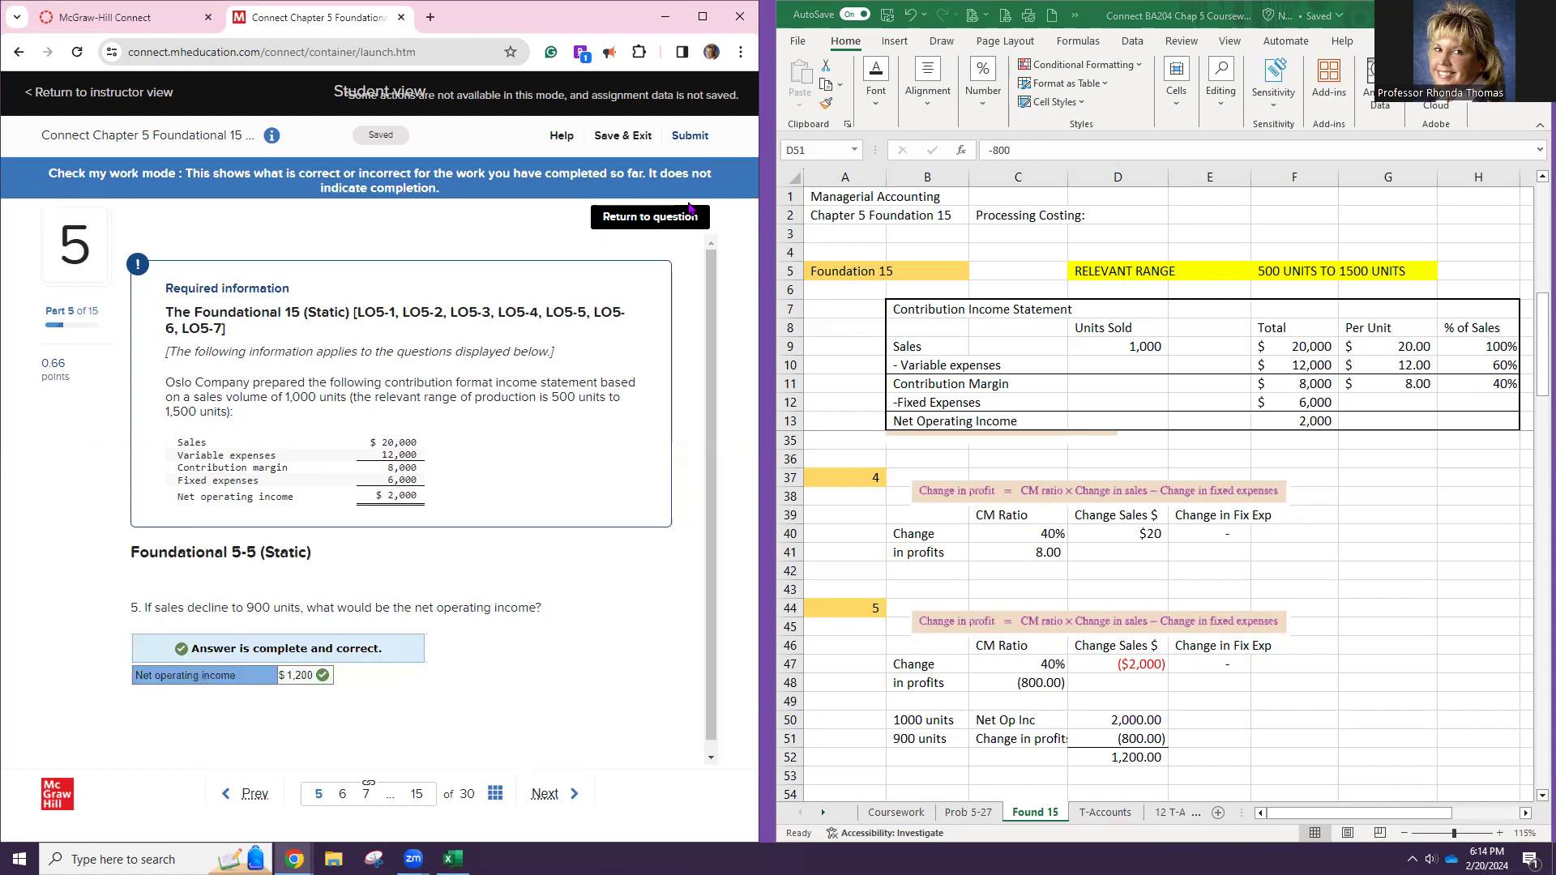
# Verify in Excel that 900 units yields 1,200 net operating income, then advance to question 6
pyautogui.click(1123, 347)
pyautogui.write('900')
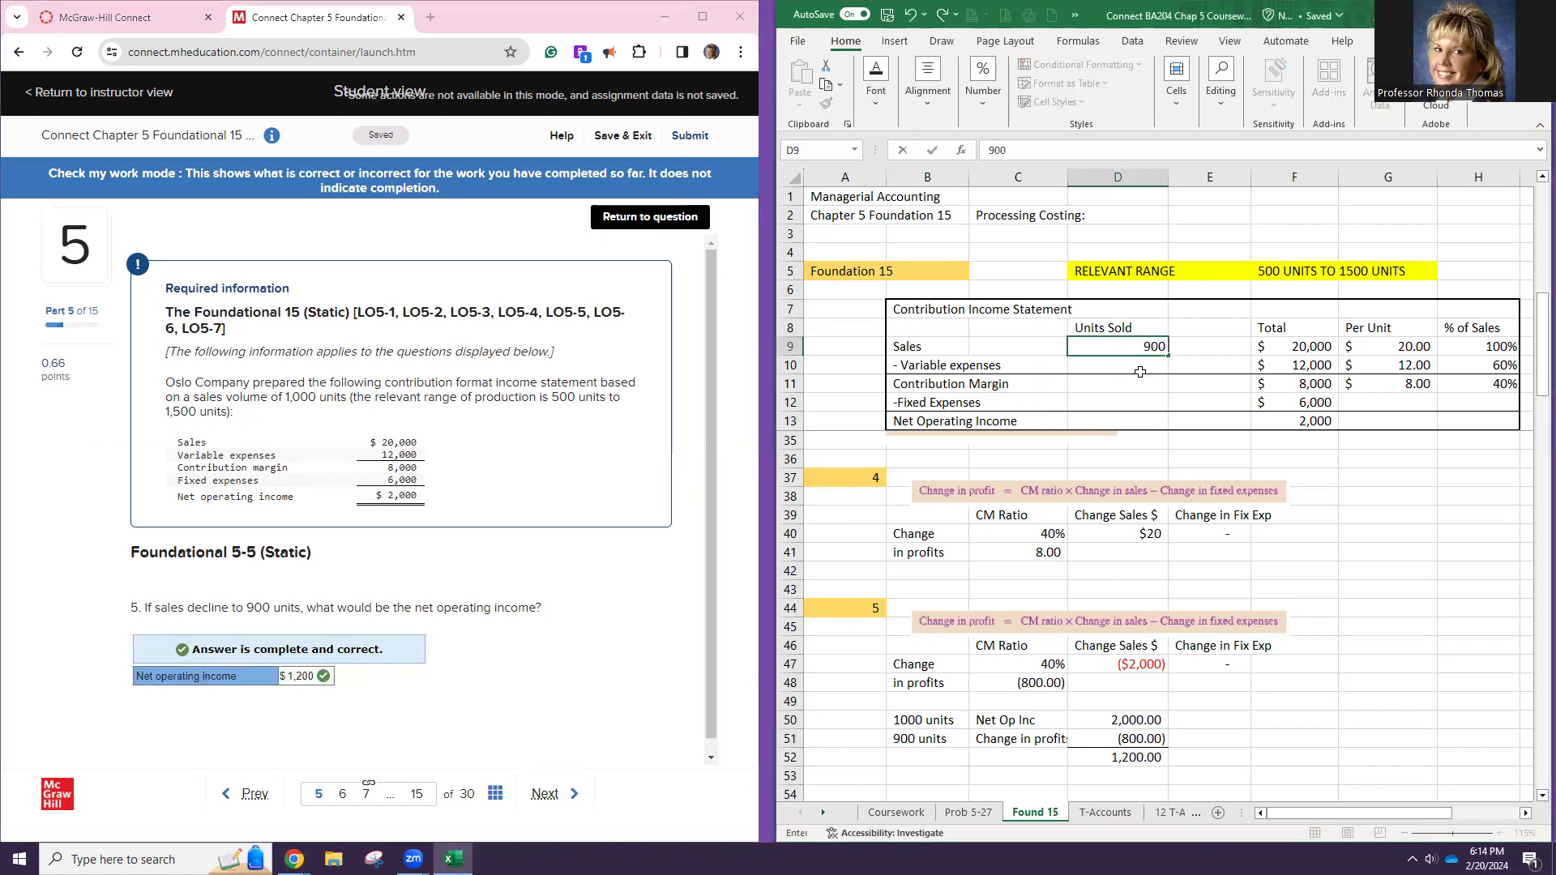
pyautogui.press('Return')
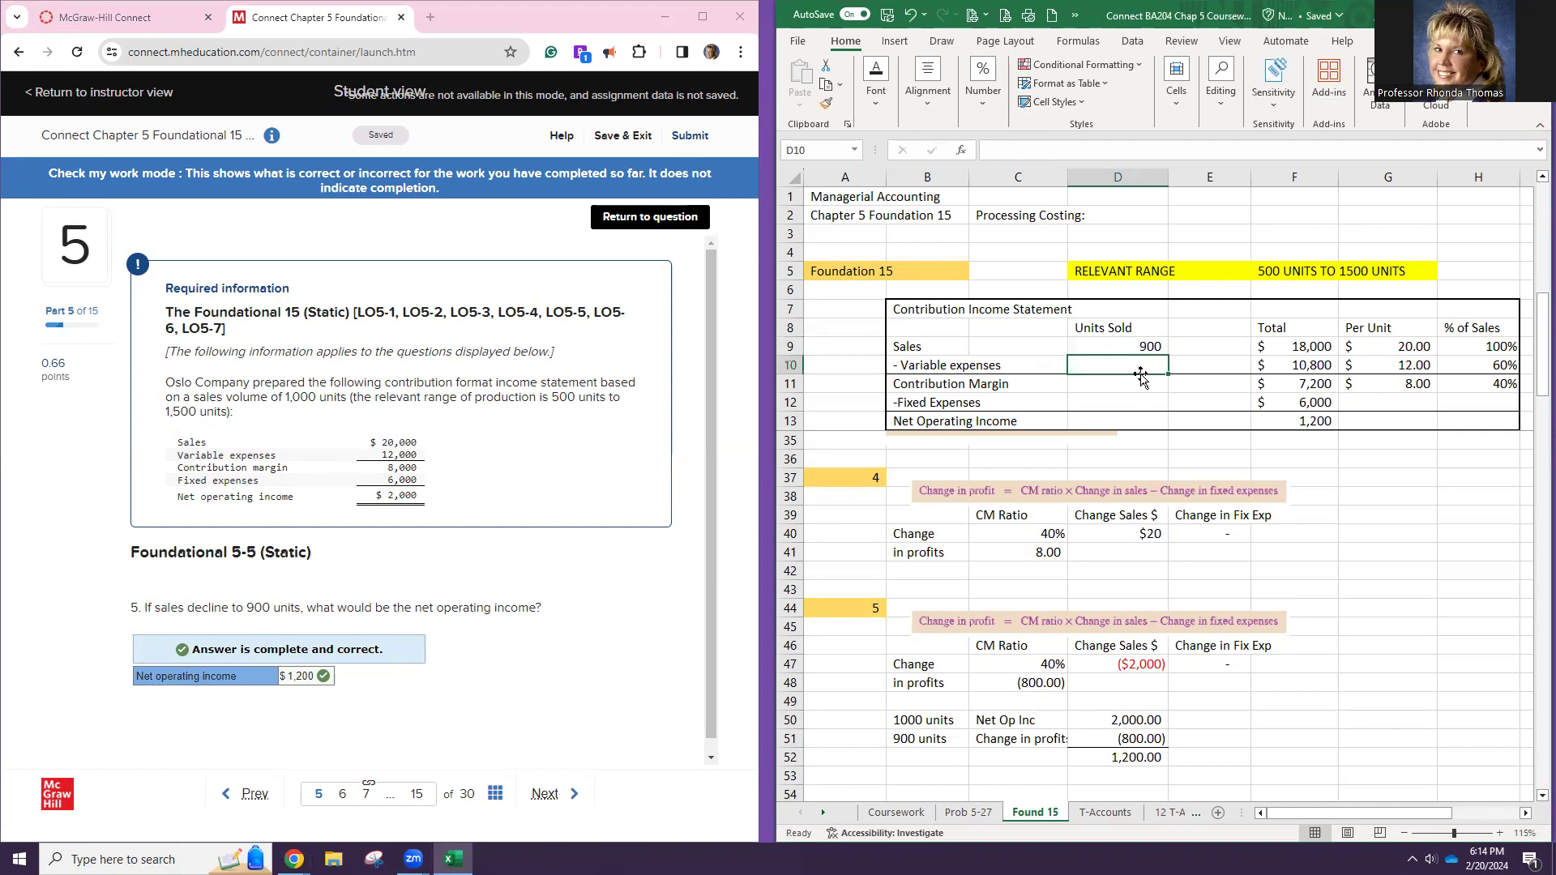
pyautogui.click(1295, 422)
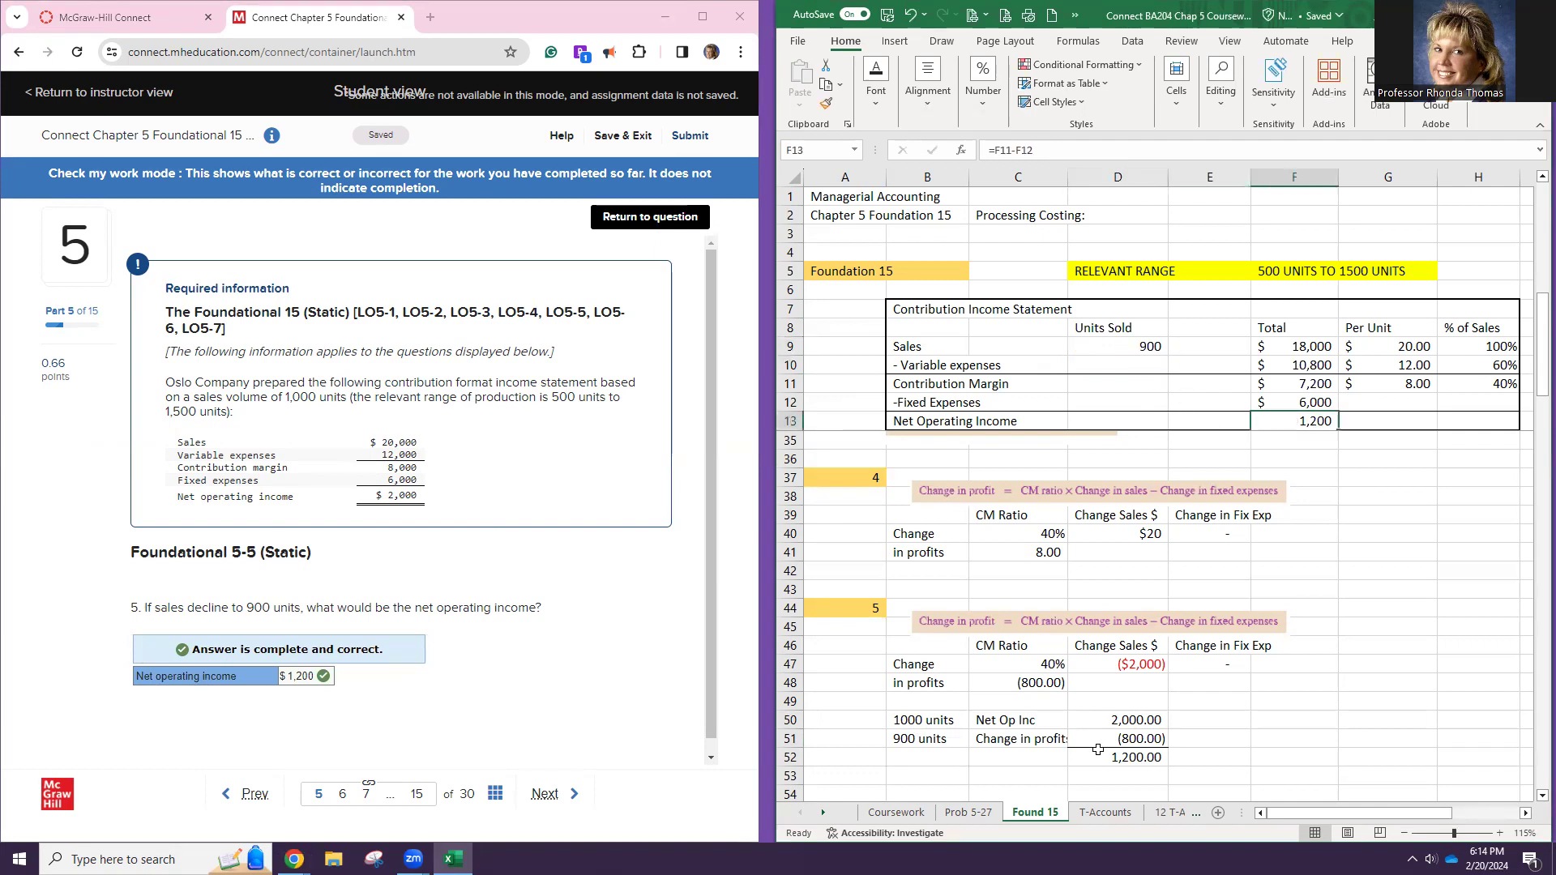
pyautogui.scroll(-1, 932, 604)
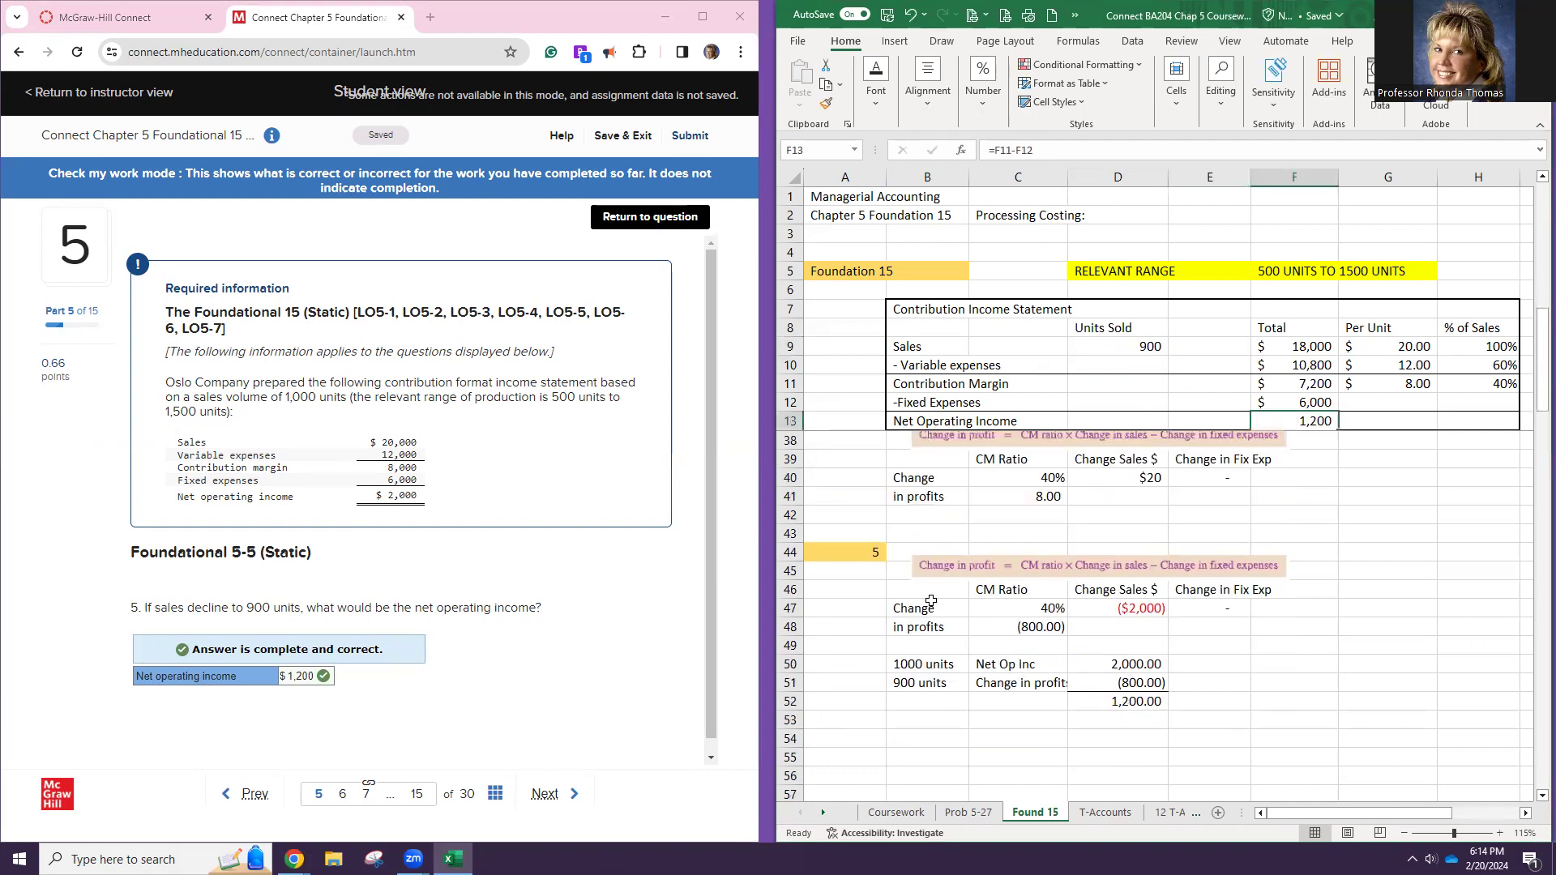
pyautogui.click(558, 798)
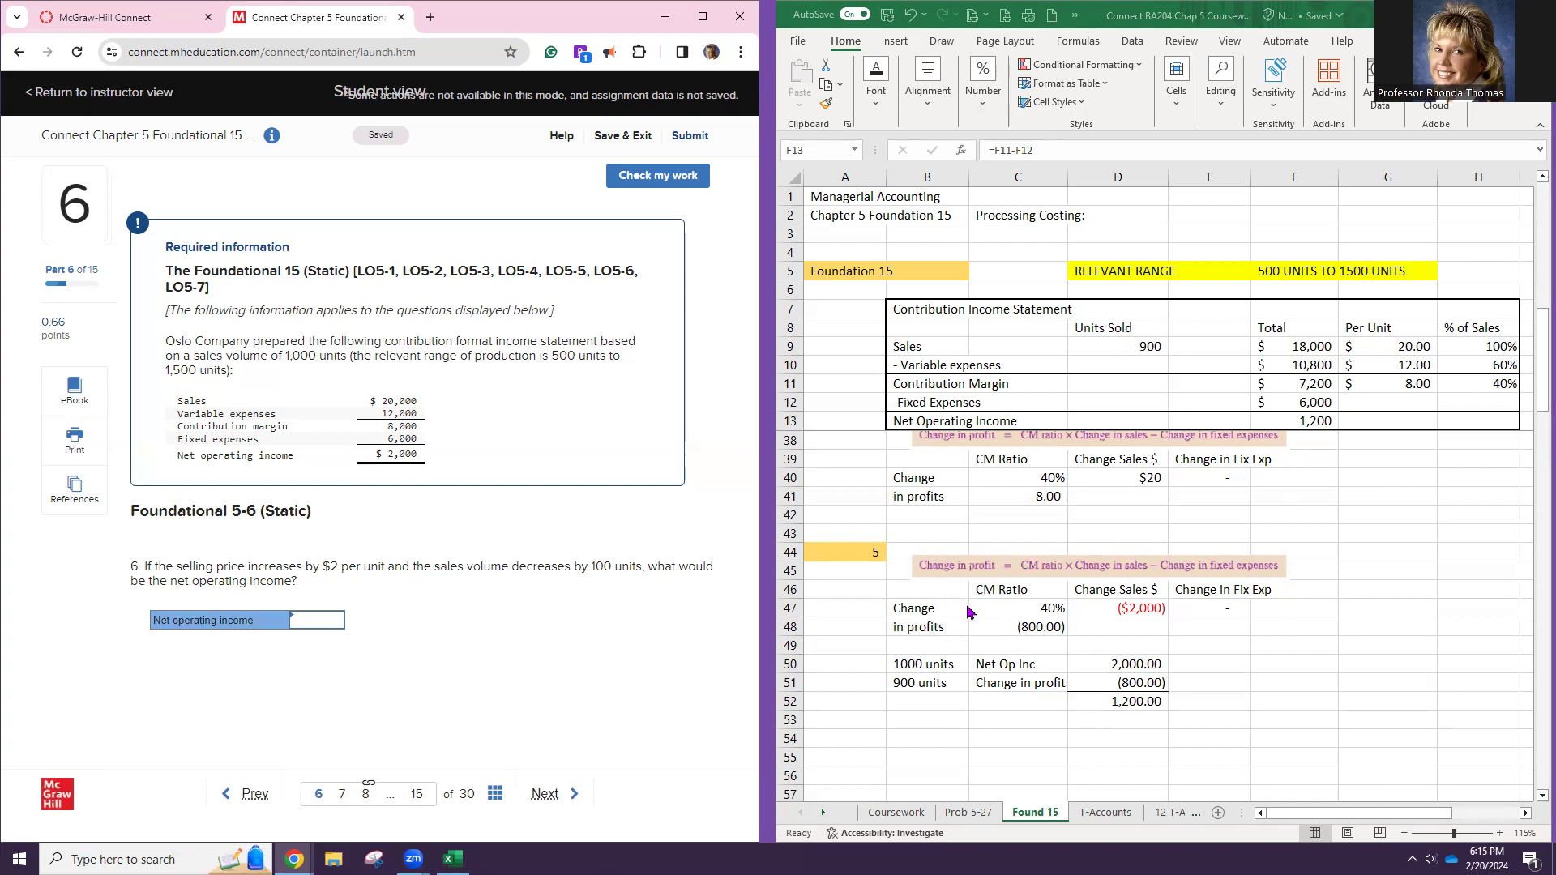
# Delete the ($2,000) change in sales from D47 and inspect the C48 change-in-profits formula
pyautogui.click(927, 613)
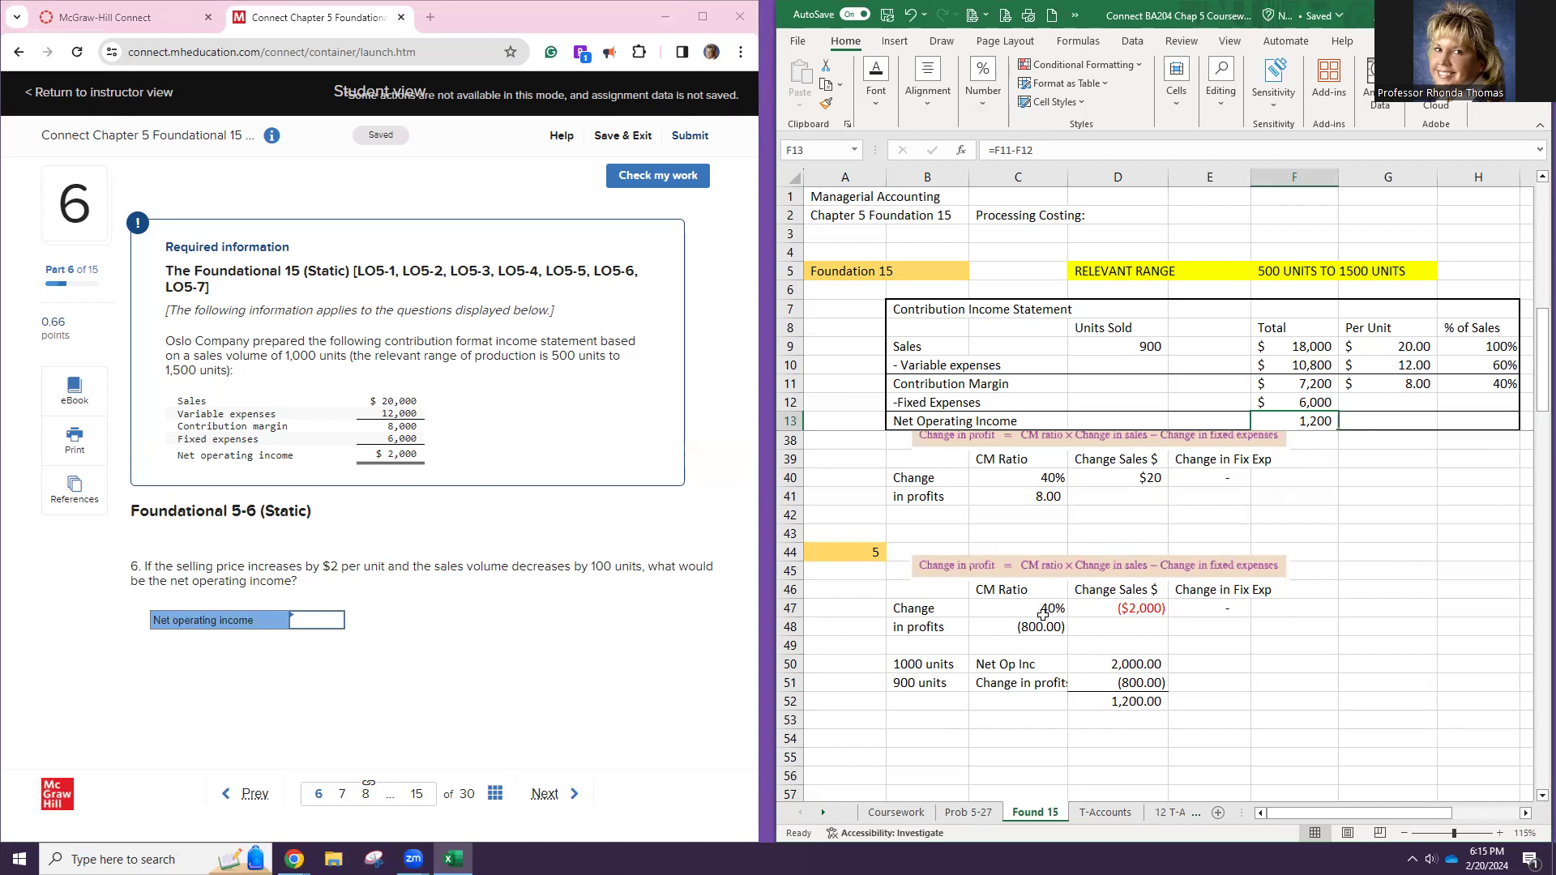
pyautogui.click(1101, 601)
pyautogui.press('Delete')
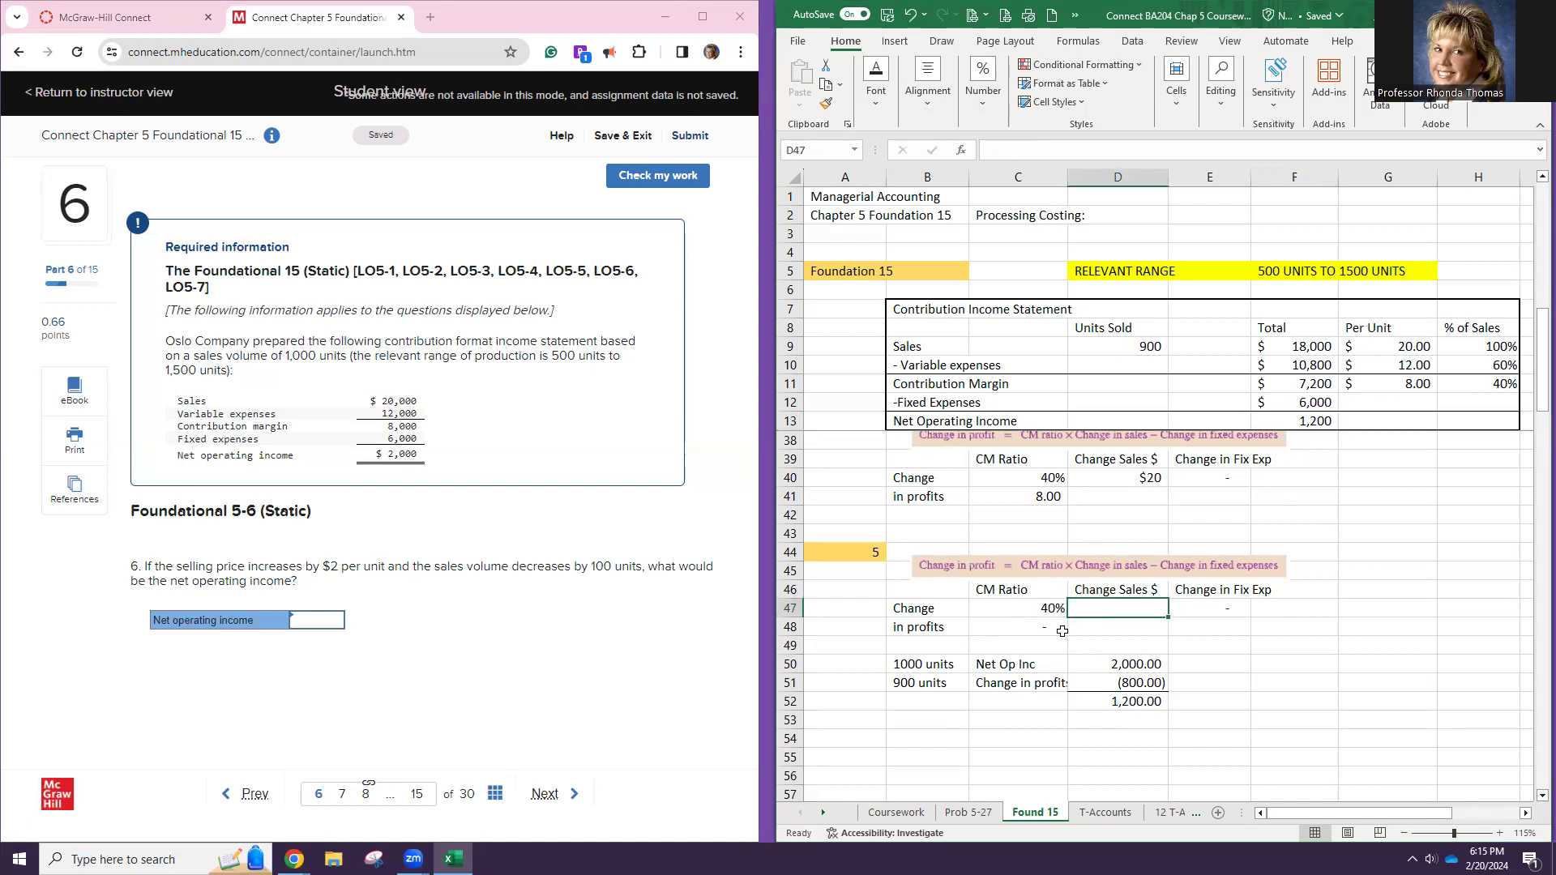
pyautogui.click(1033, 629)
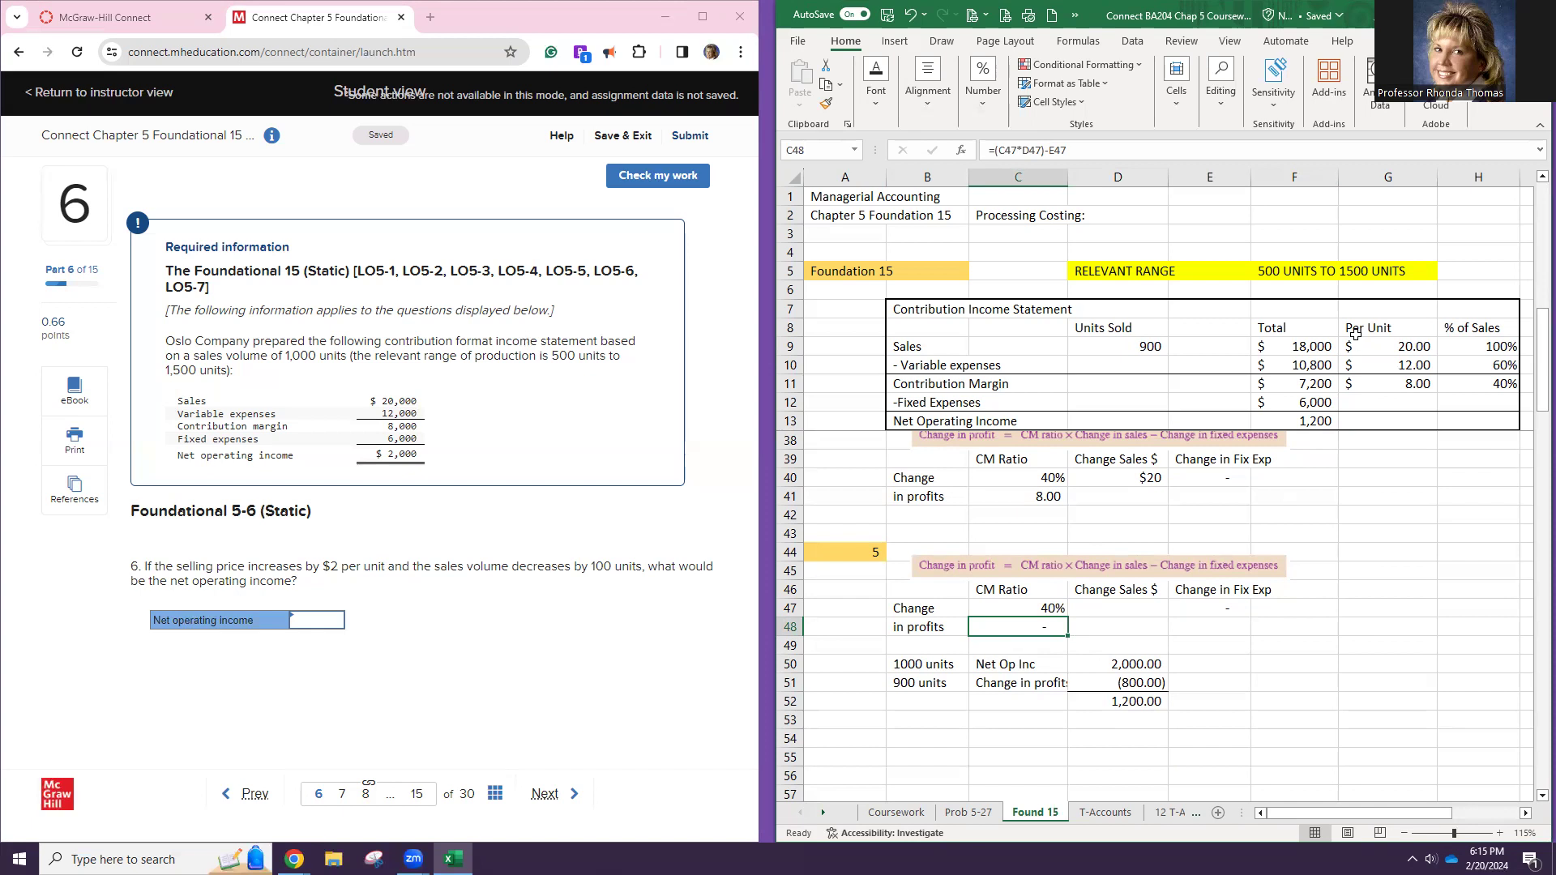
# Set the G9 selling price to $22, giving 19,800 sales and 3,000 net operating income at 900 units
pyautogui.click(1375, 347)
pyautogui.write('22')
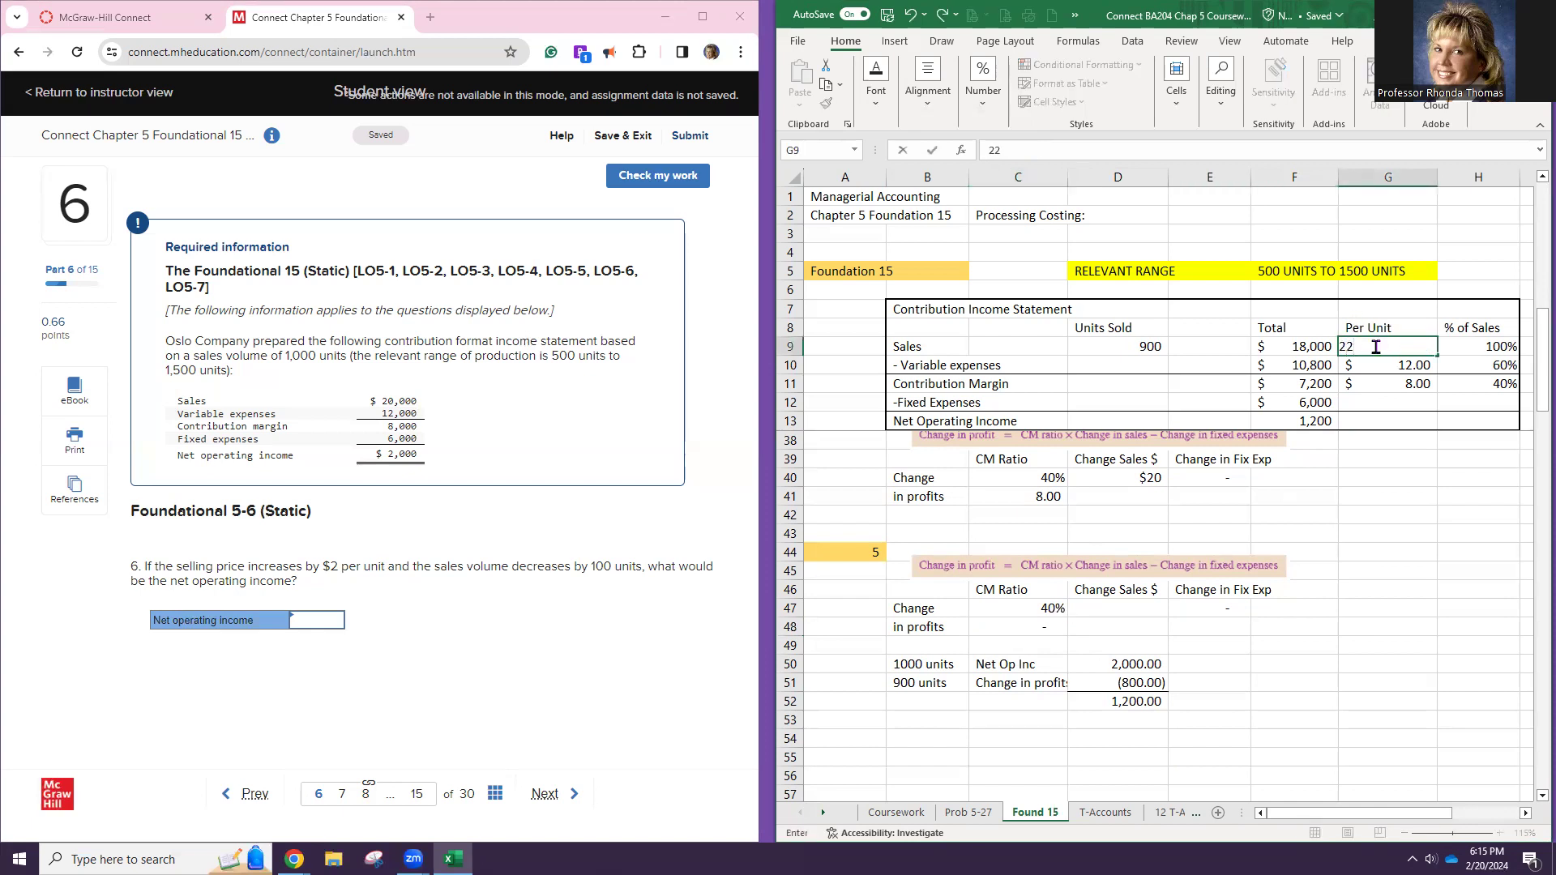
pyautogui.press('Return')
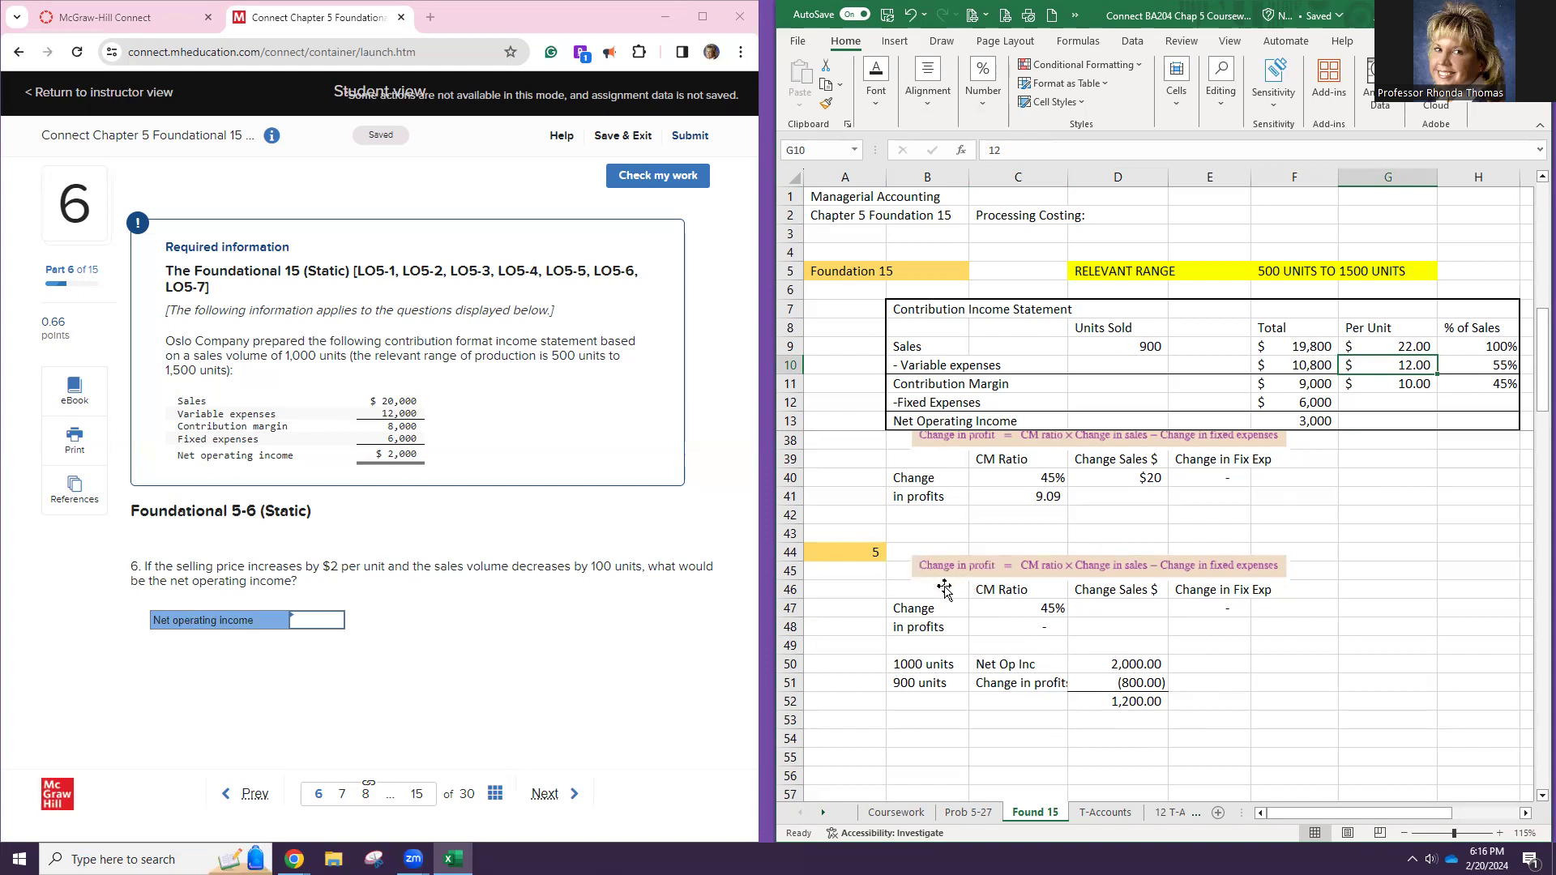
pyautogui.moveTo(940, 589); pyautogui.dragTo(1262, 698)
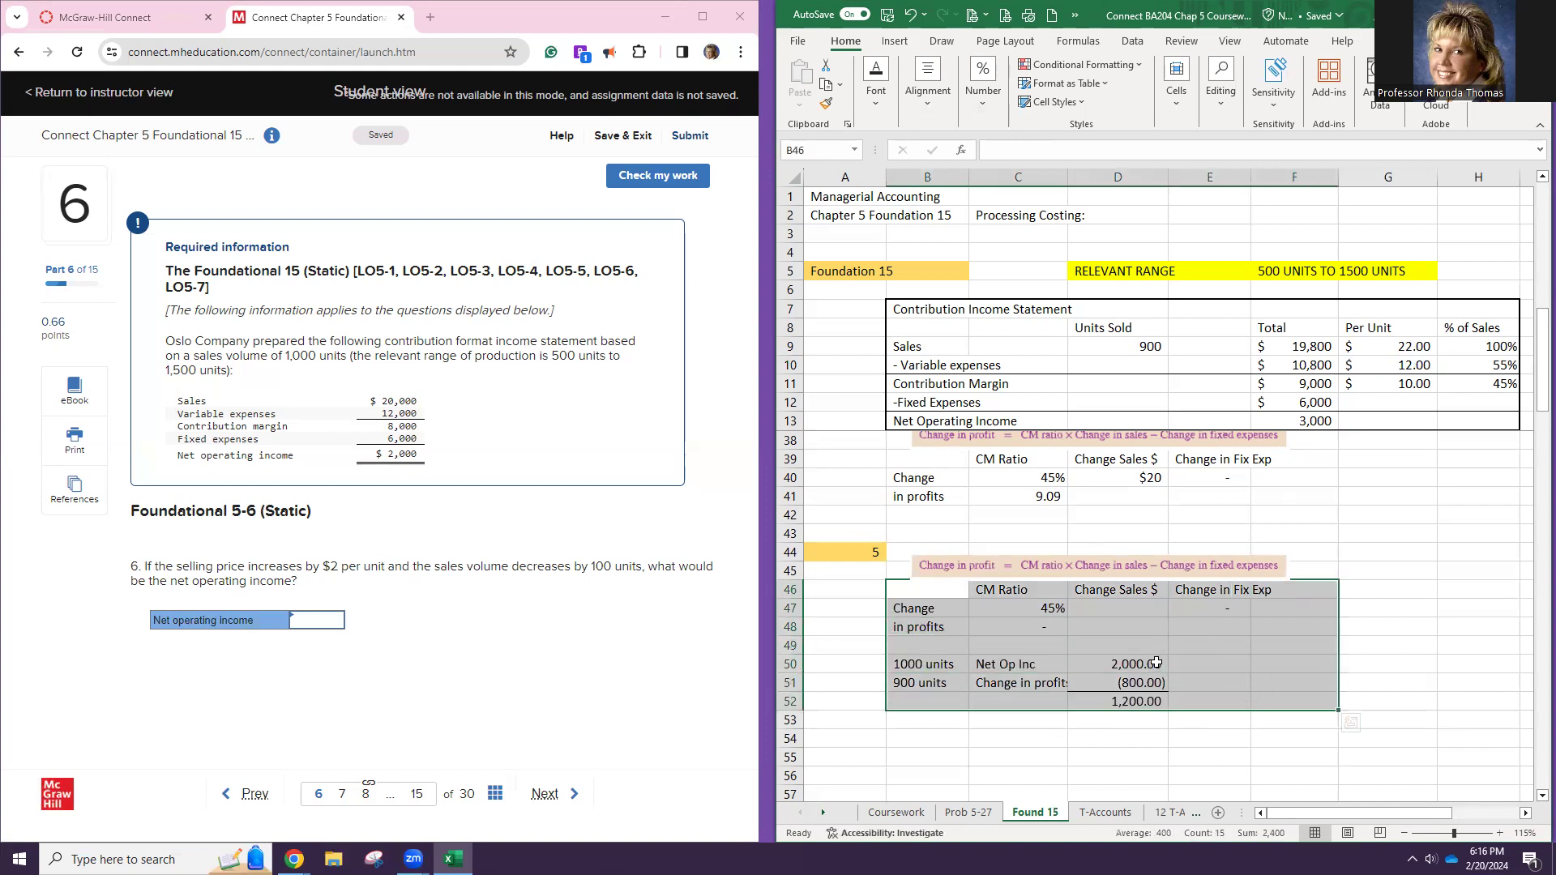
# Delete the question 5 calculations and formula picture, and remove leftover borders
pyautogui.press('Delete')
pyautogui.click(939, 567)
pyautogui.press('Delete')
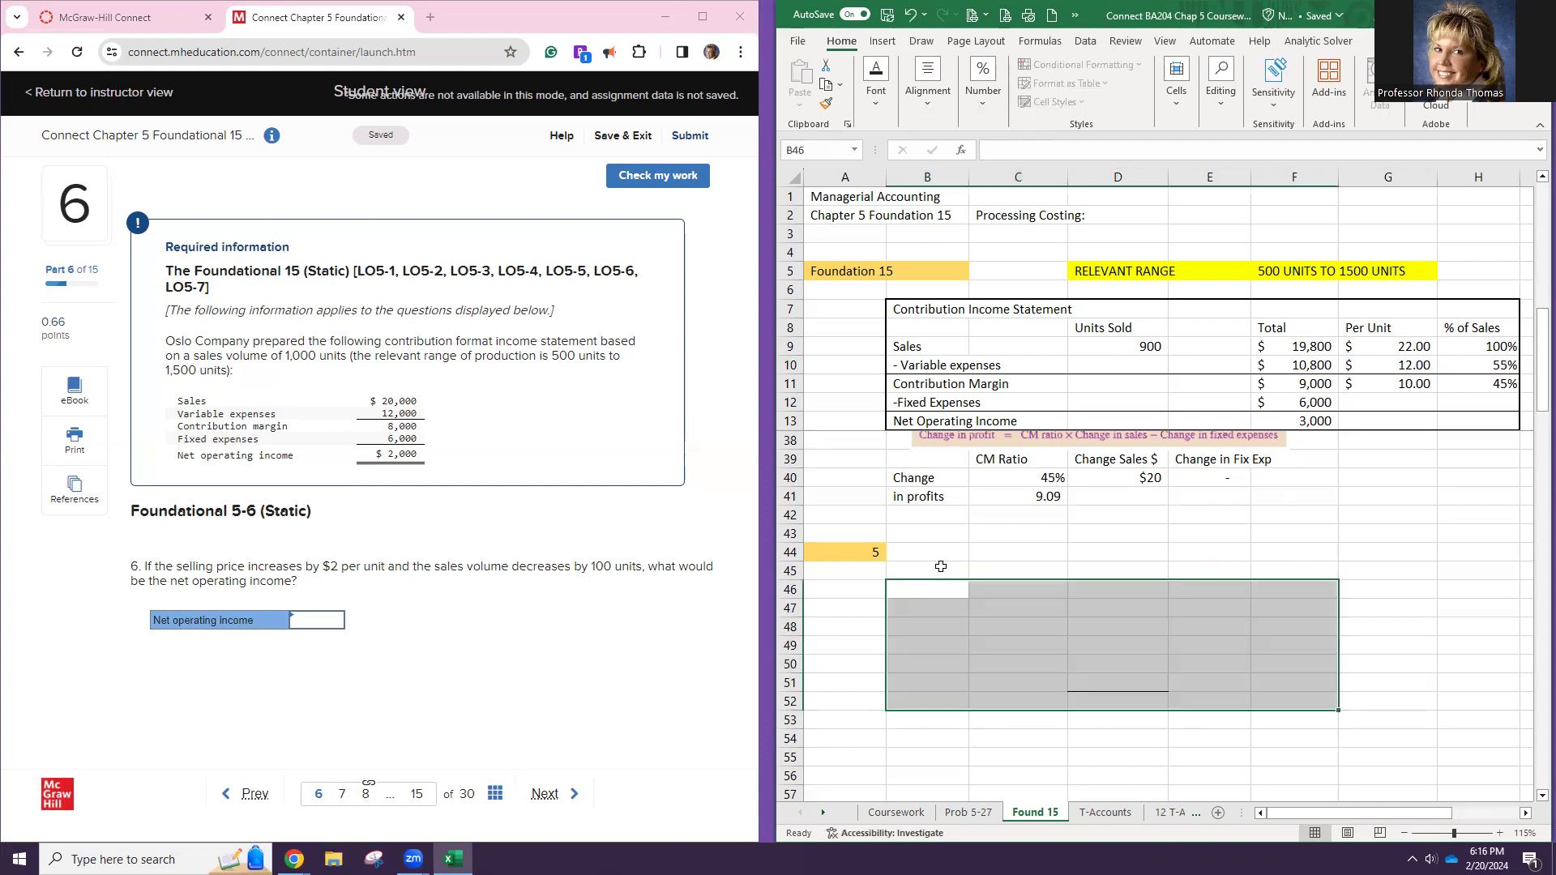
pyautogui.click(1108, 682)
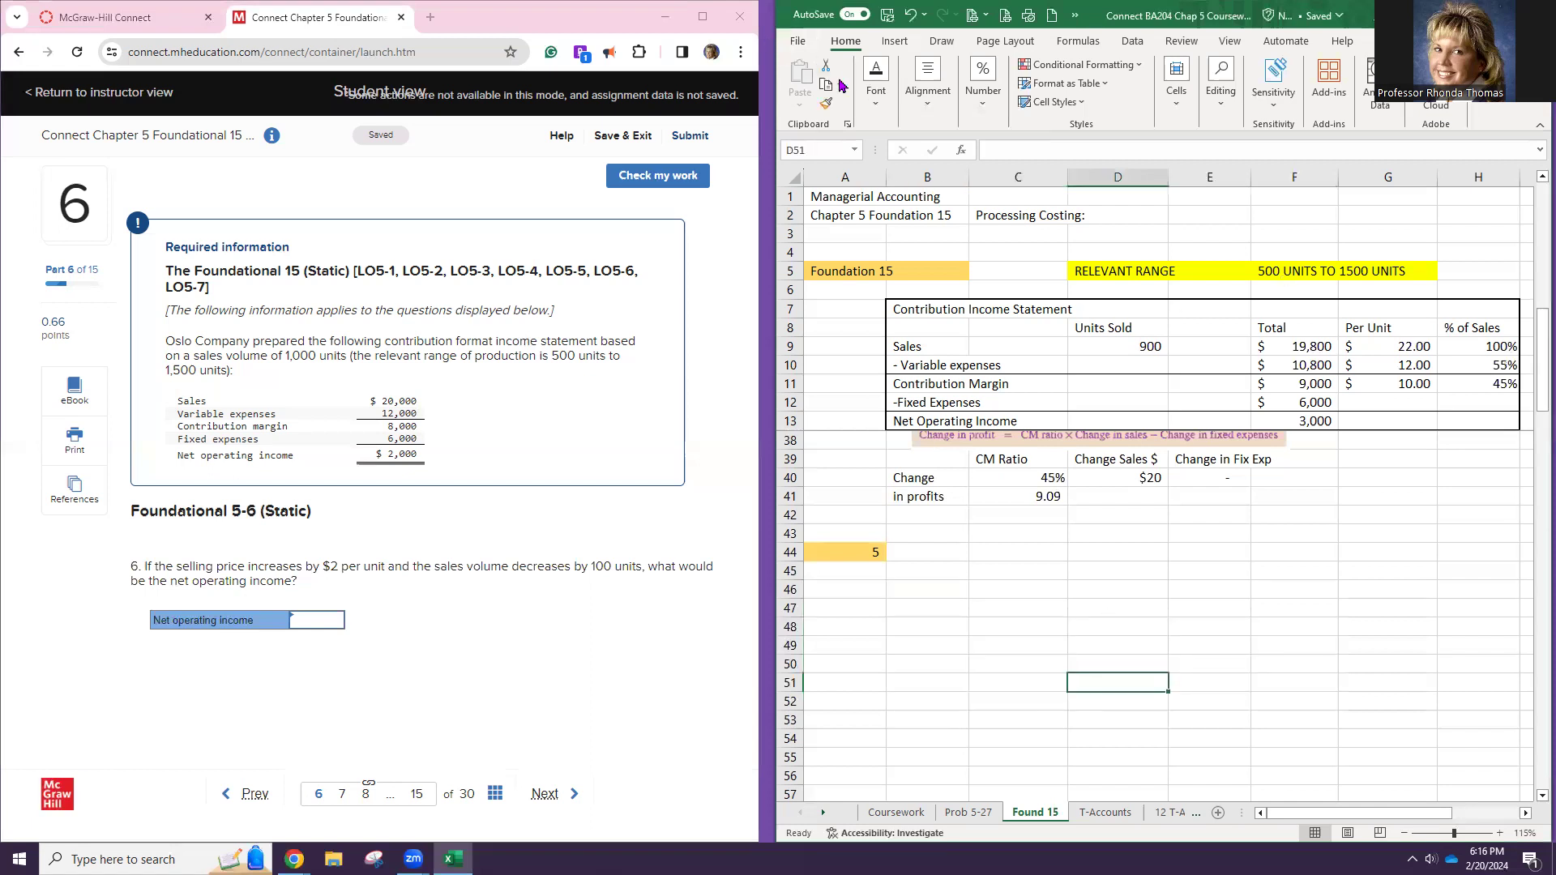
pyautogui.click(867, 91)
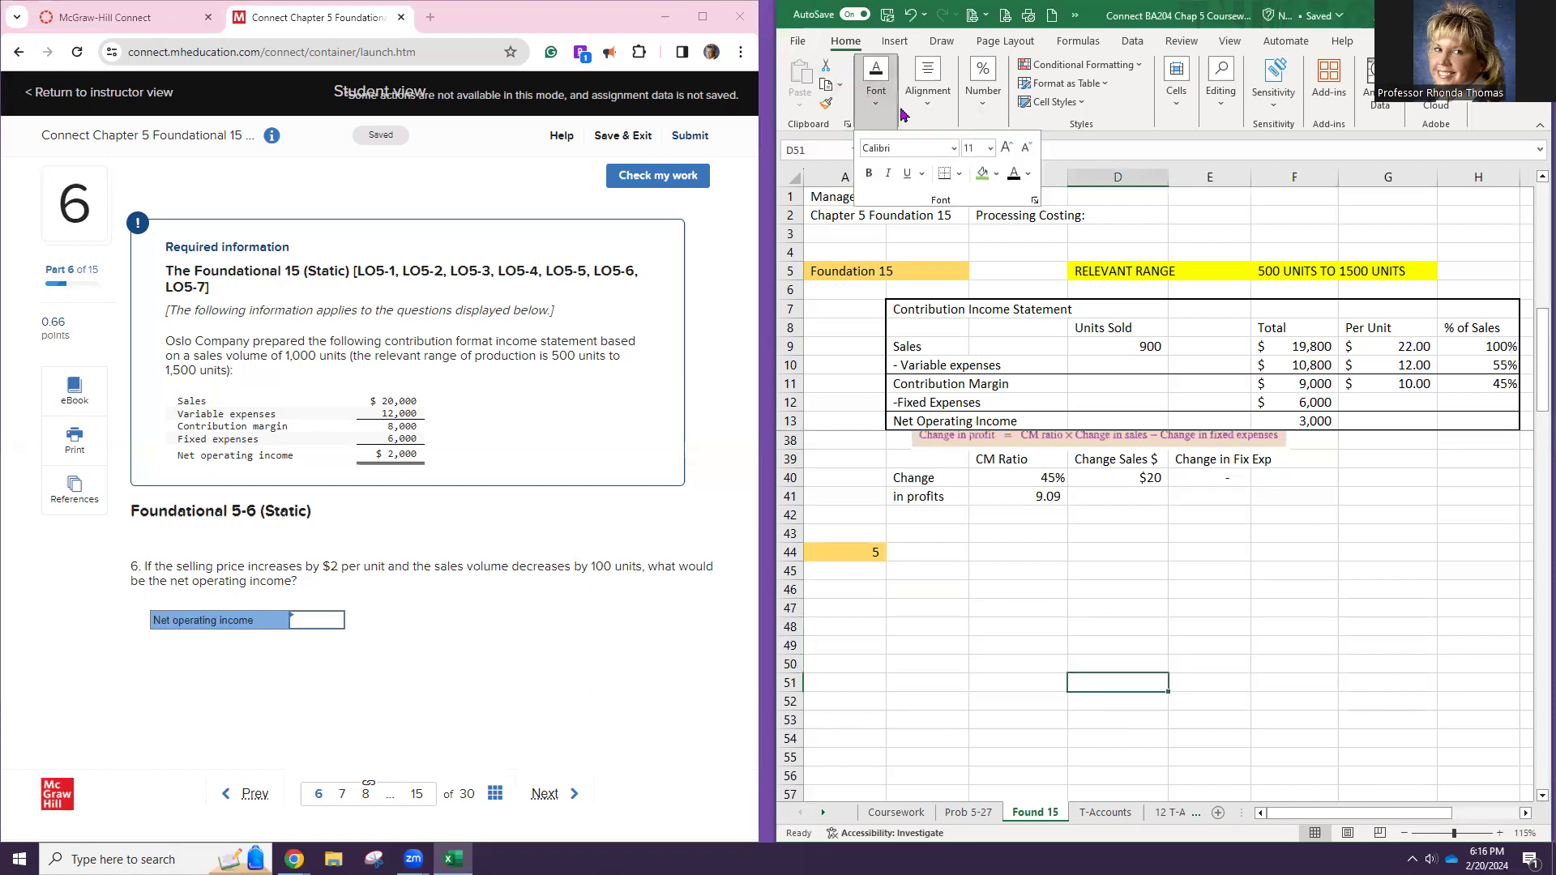
pyautogui.click(959, 175)
pyautogui.click(987, 319)
pyautogui.click(1094, 344)
# Set the base statement to 2,000 units in D9 at $20 per unit in G9
pyautogui.click(1094, 344)
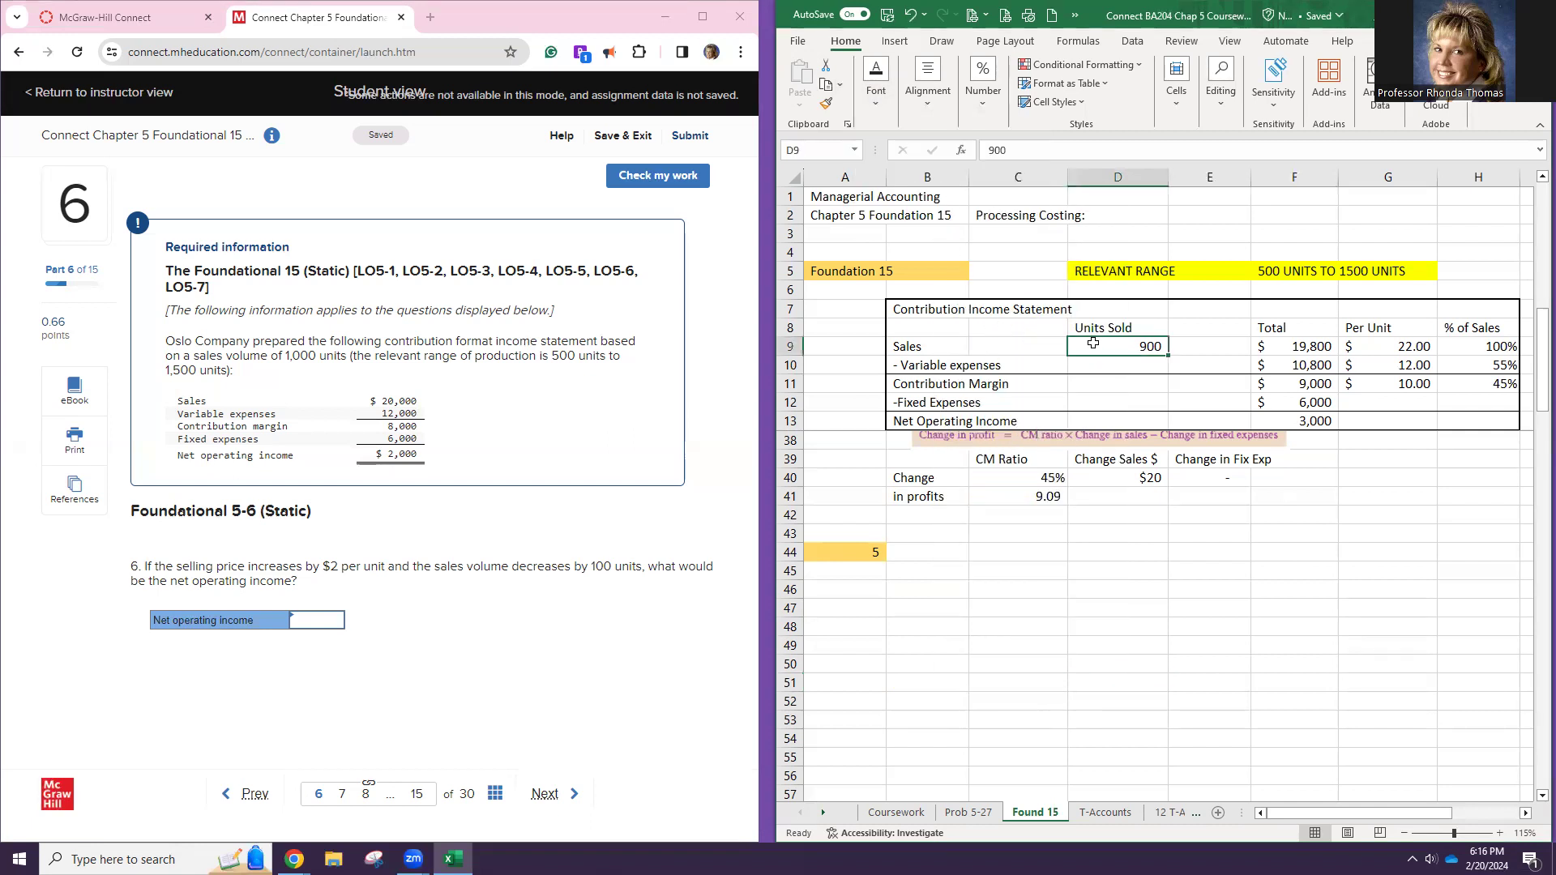
pyautogui.write('2000')
pyautogui.press('Return')
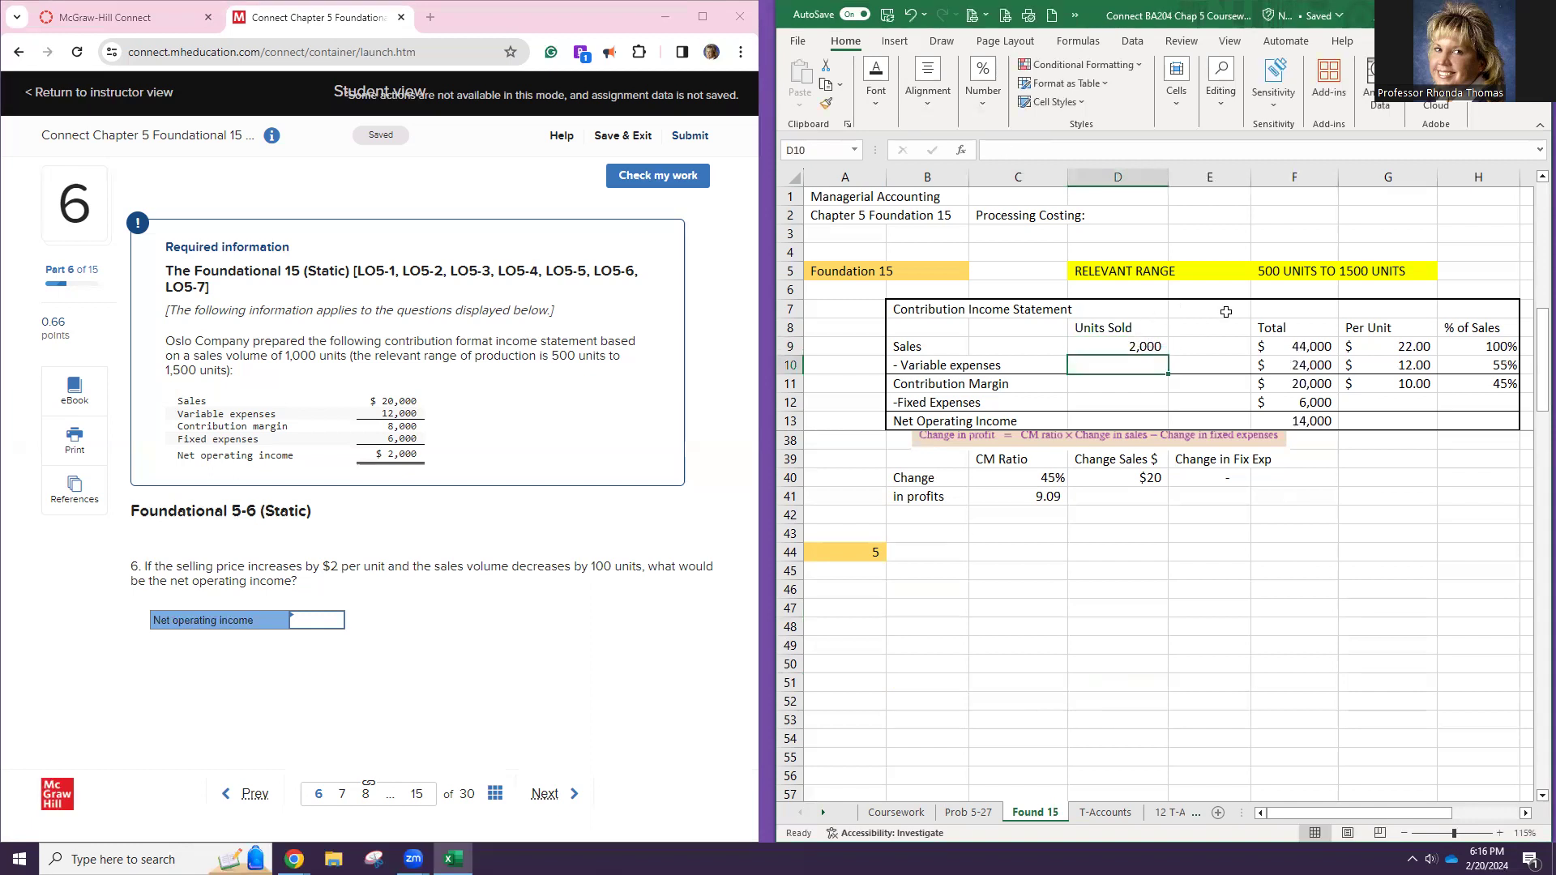
pyautogui.click(1357, 349)
pyautogui.write('20')
pyautogui.press('Return')
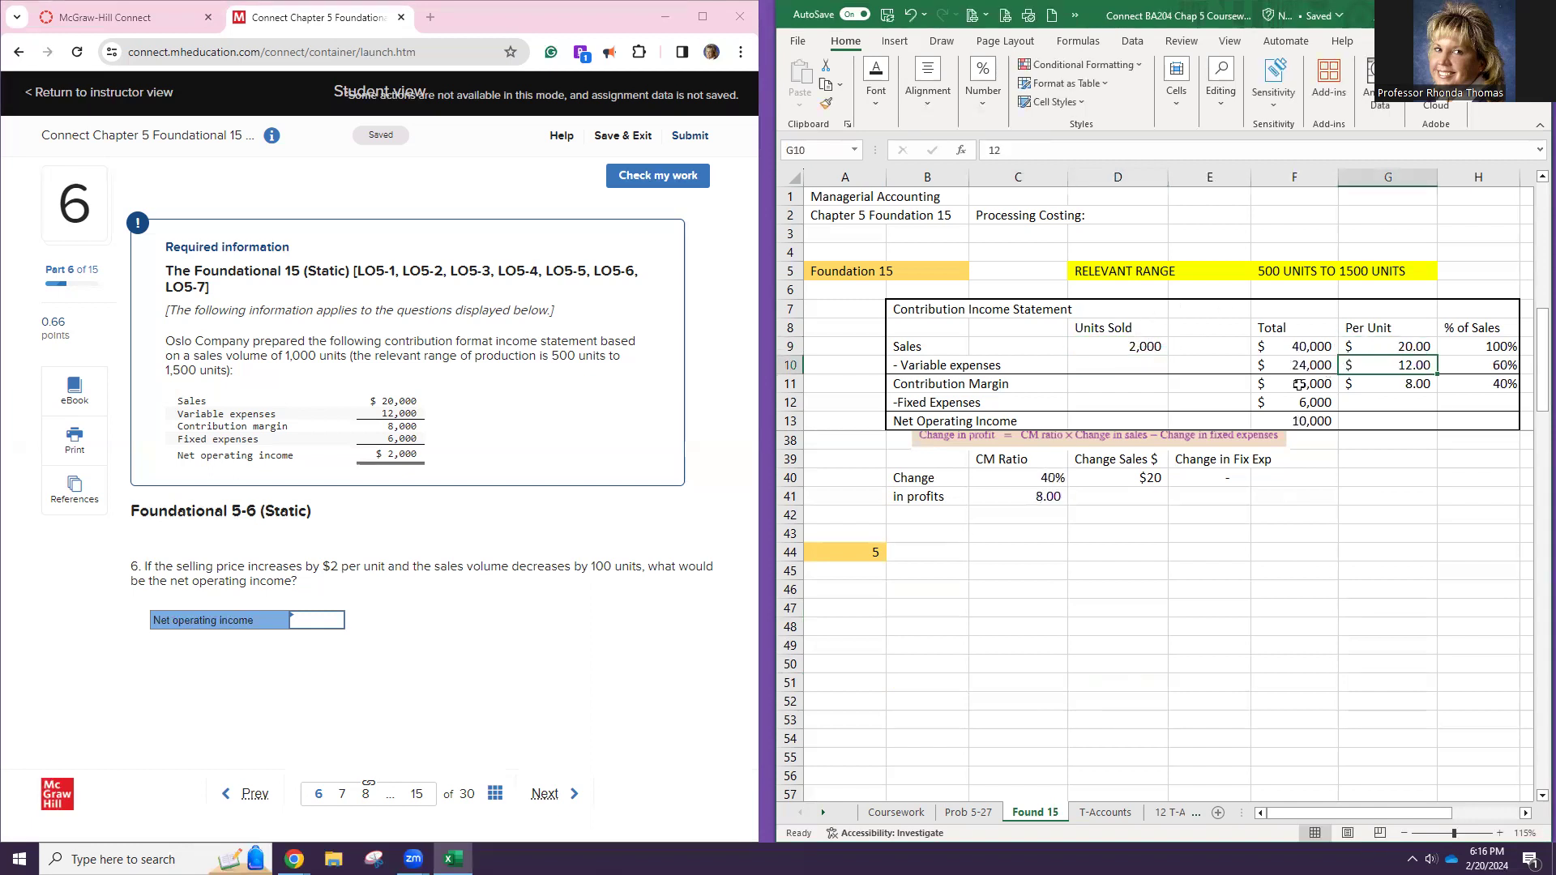
# Copy the contribution income statement B7:H13 and paste it at B45
pyautogui.moveTo(949, 312); pyautogui.dragTo(1504, 427)
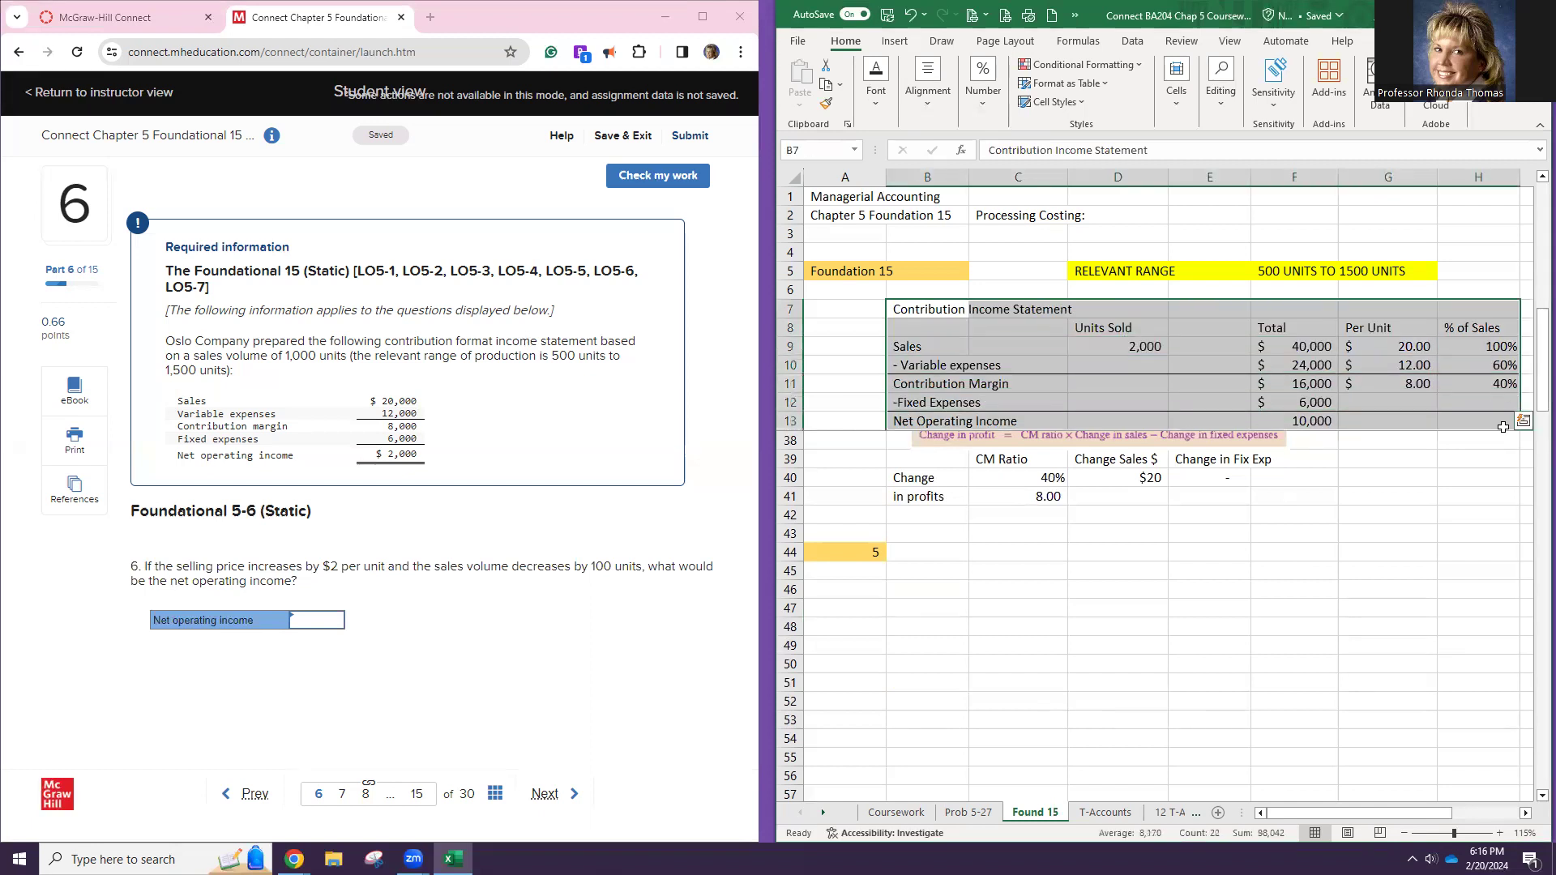
pyautogui.hotkey('ctrl', 'c')
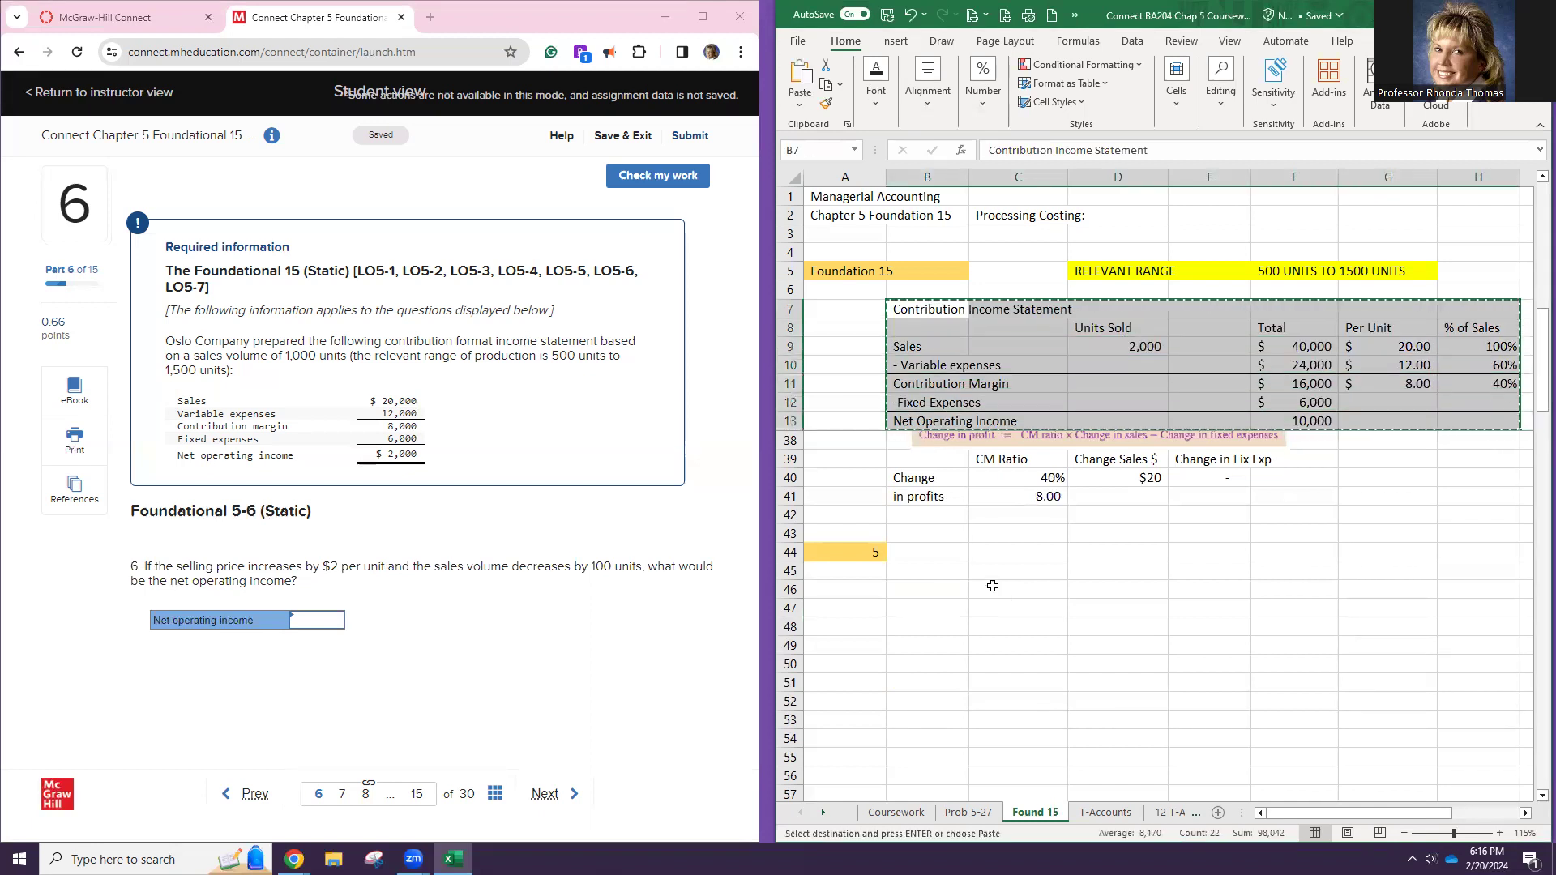
pyautogui.click(949, 569)
pyautogui.hotkey('ctrl', 'v')
pyautogui.click(1297, 739)
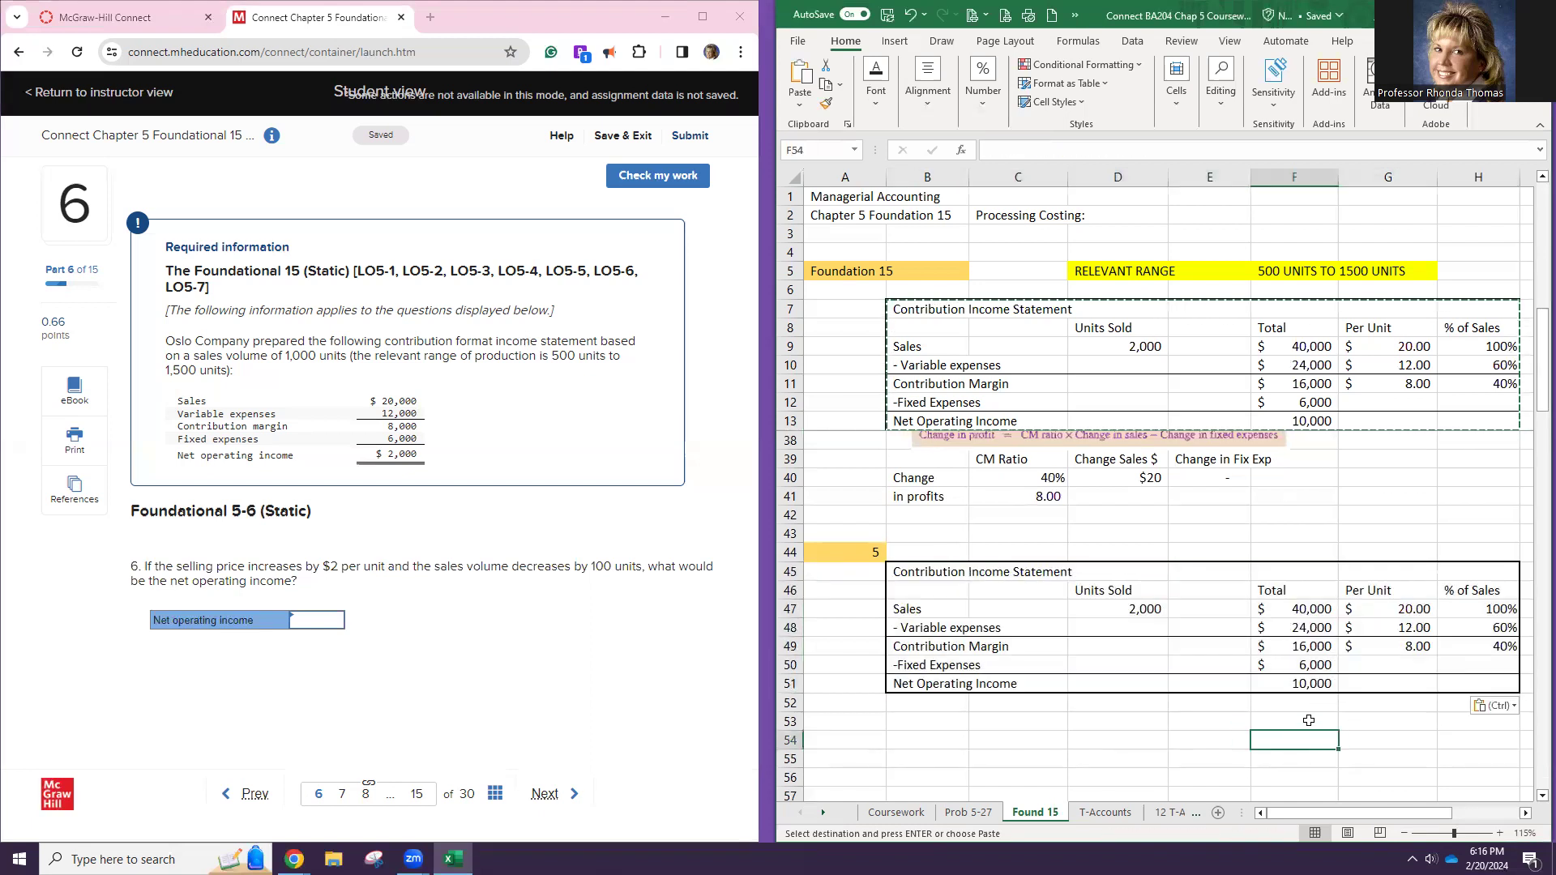
# Enter 2,100 units in D47 and point the F47 sales formula at $D$47
pyautogui.click(1146, 609)
pyautogui.write('2,100')
pyautogui.press('Return')
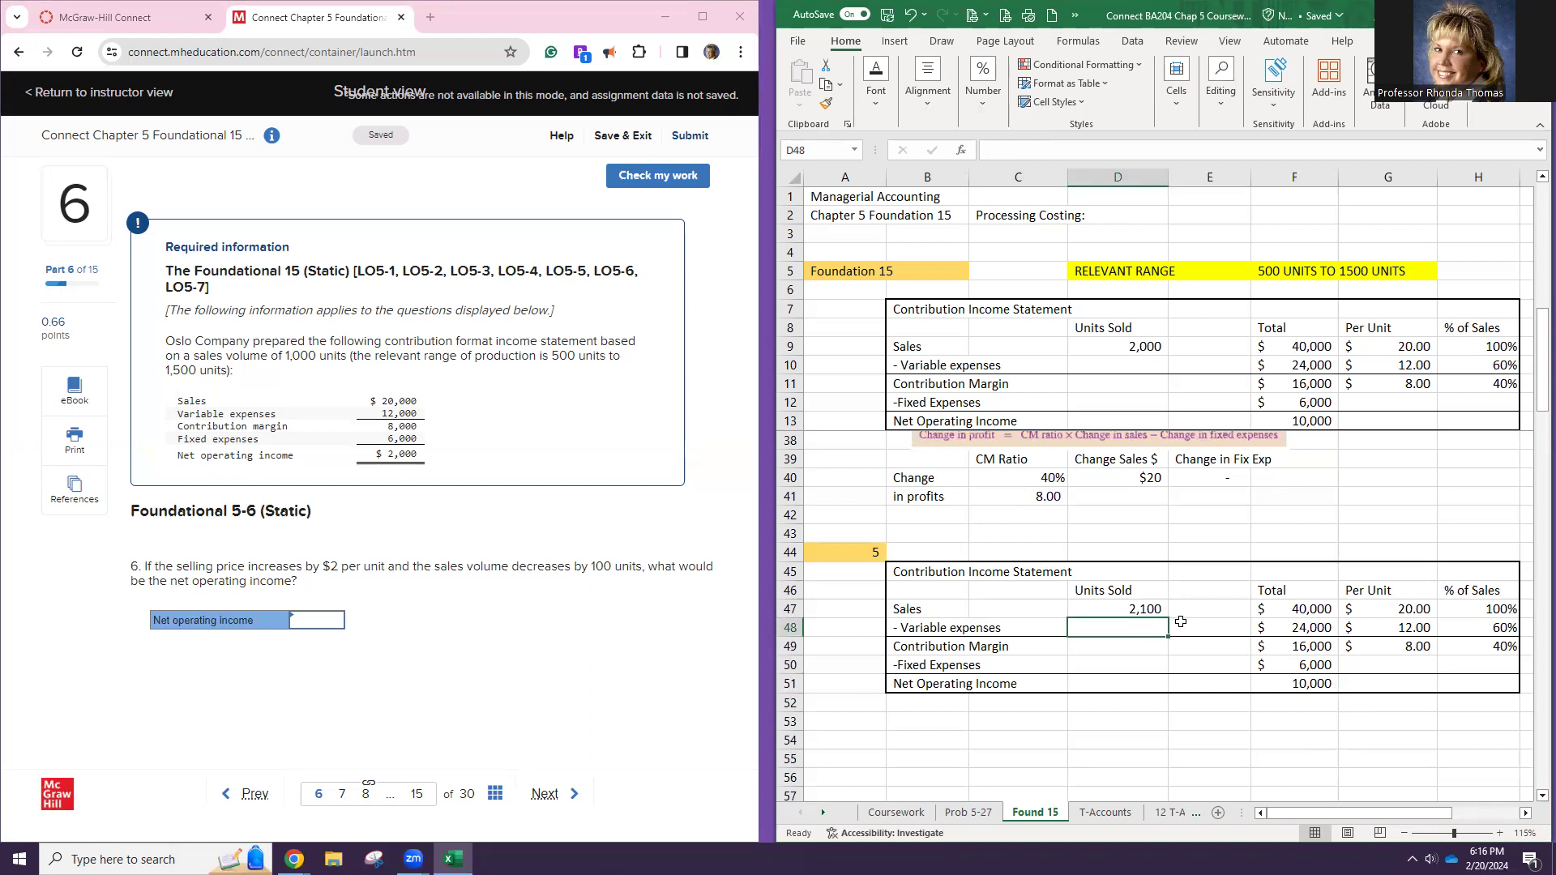
pyautogui.doubleClick(1310, 613)
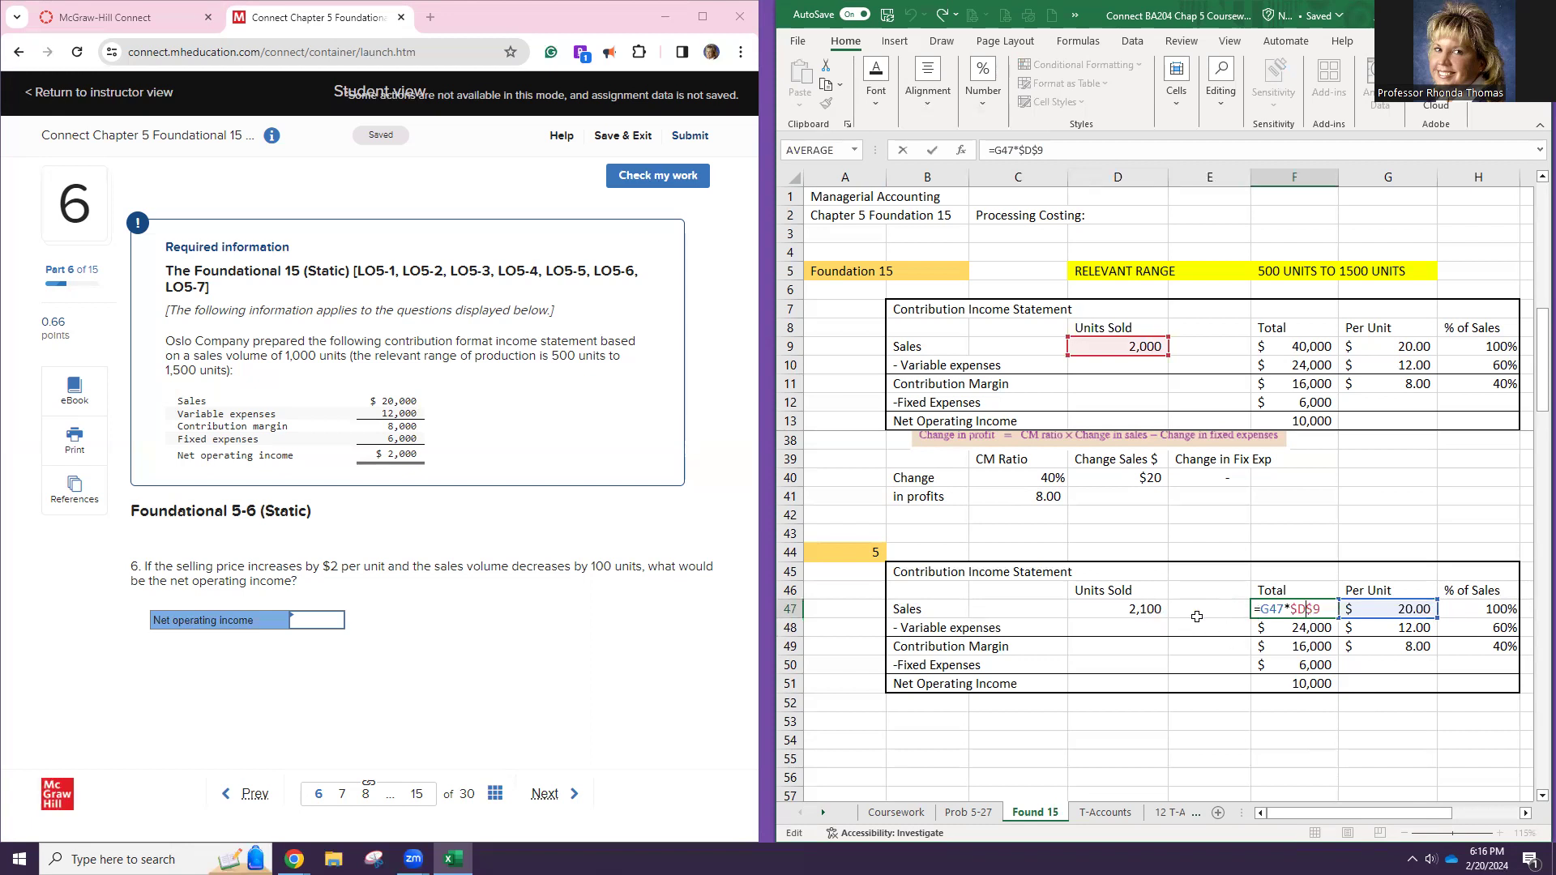
pyautogui.click(1298, 610)
pyautogui.press('BackSpace')
pyautogui.write('$')
pyautogui.press('BackSpace')
pyautogui.write('47')
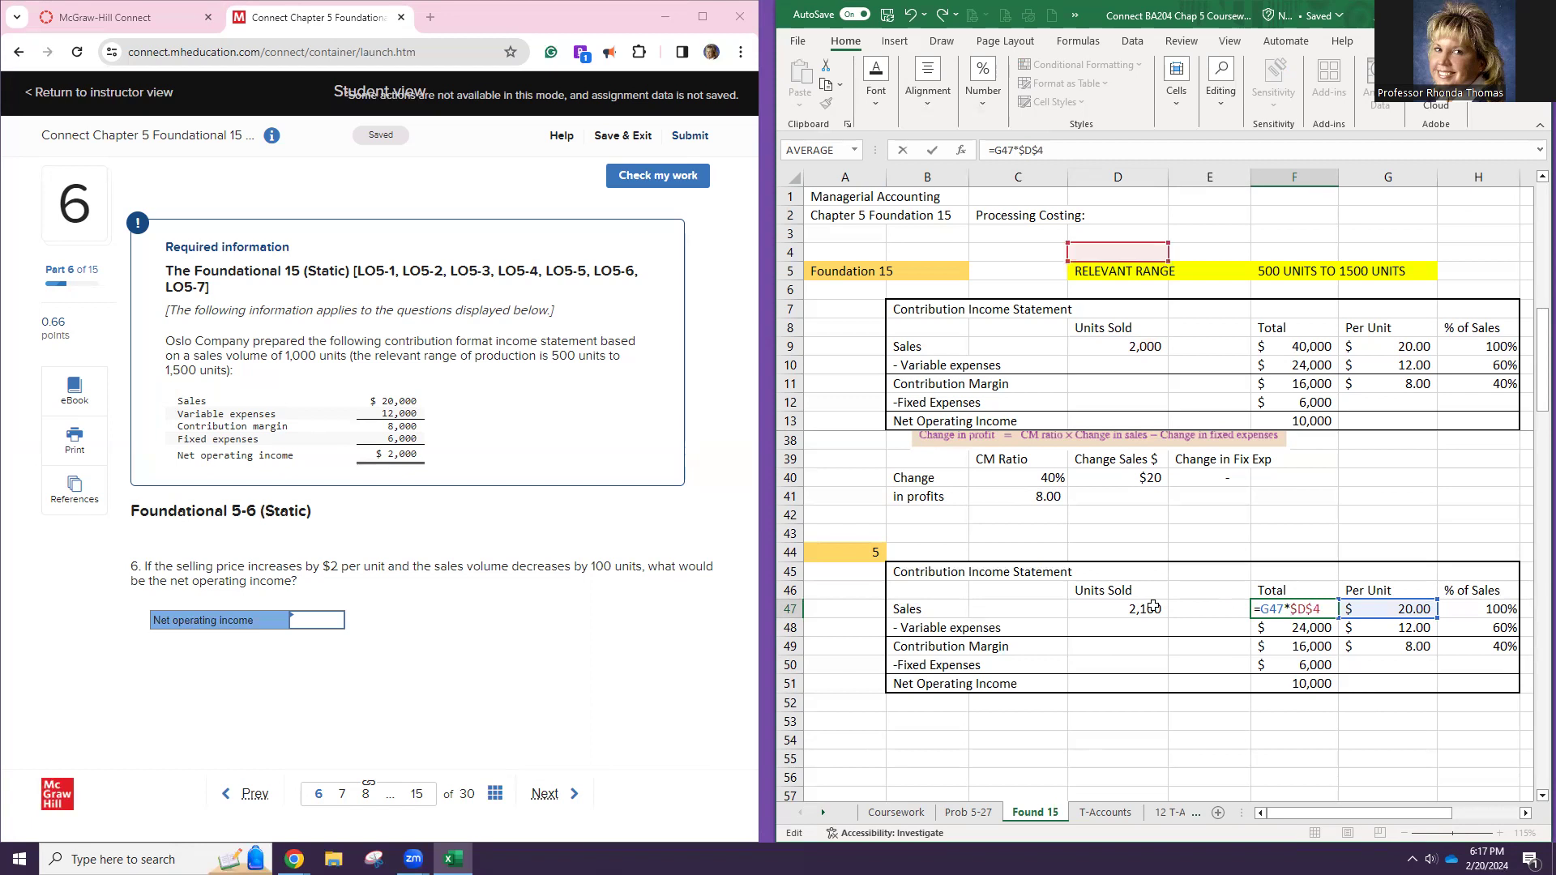
pyautogui.press('Return')
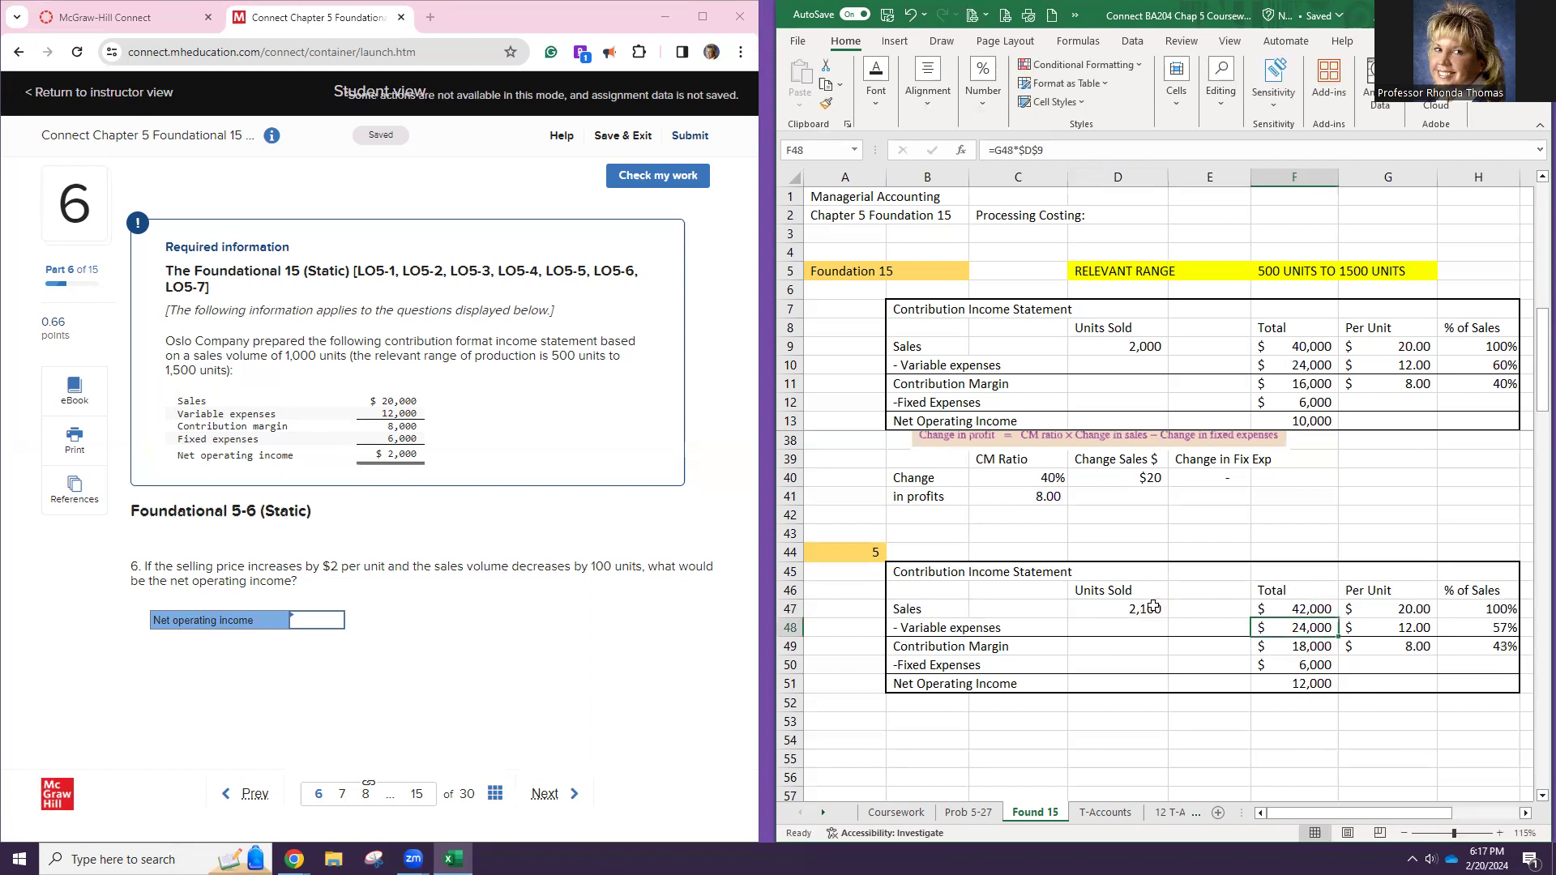
# Set the copy's price to $22 in G47 and reference D47 in the variable expenses formula
pyautogui.click(1370, 609)
pyautogui.write('22')
pyautogui.press('Return')
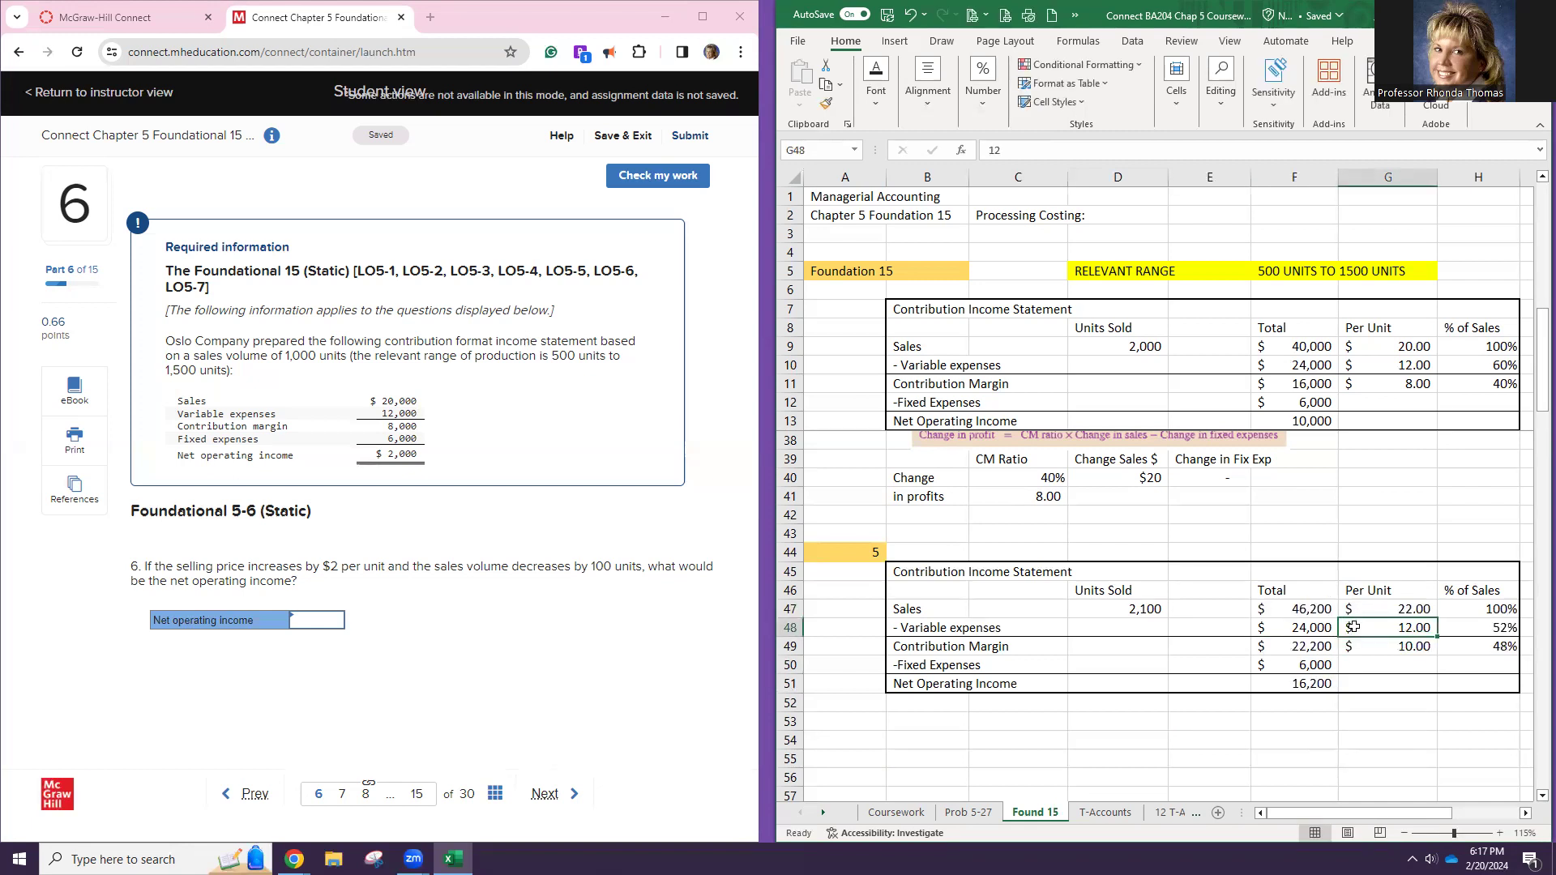
pyautogui.doubleClick(1320, 626)
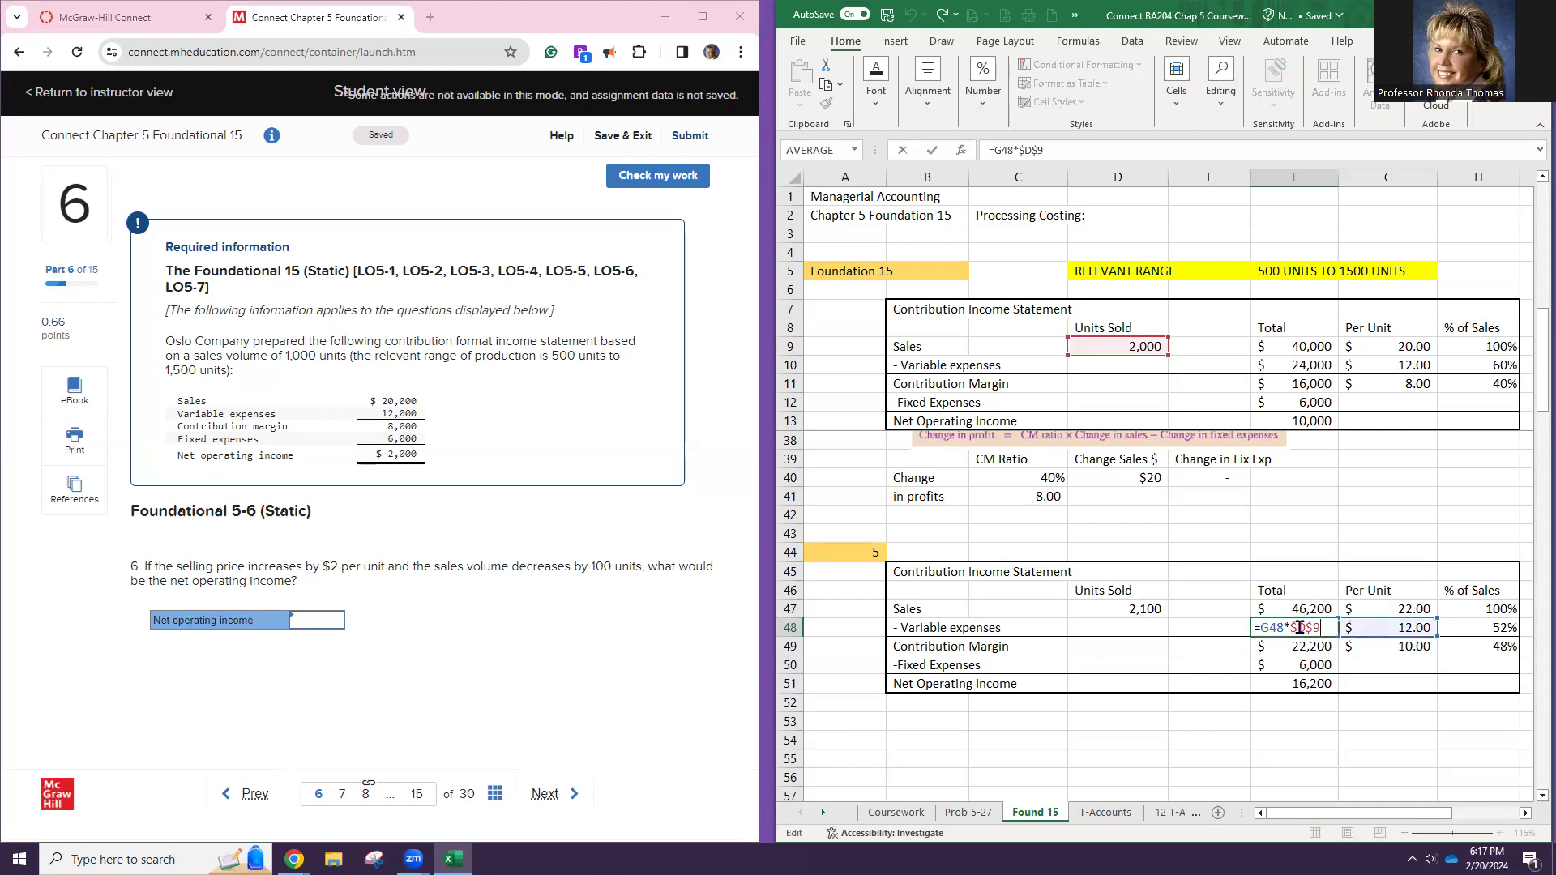
pyautogui.press('BackSpace')
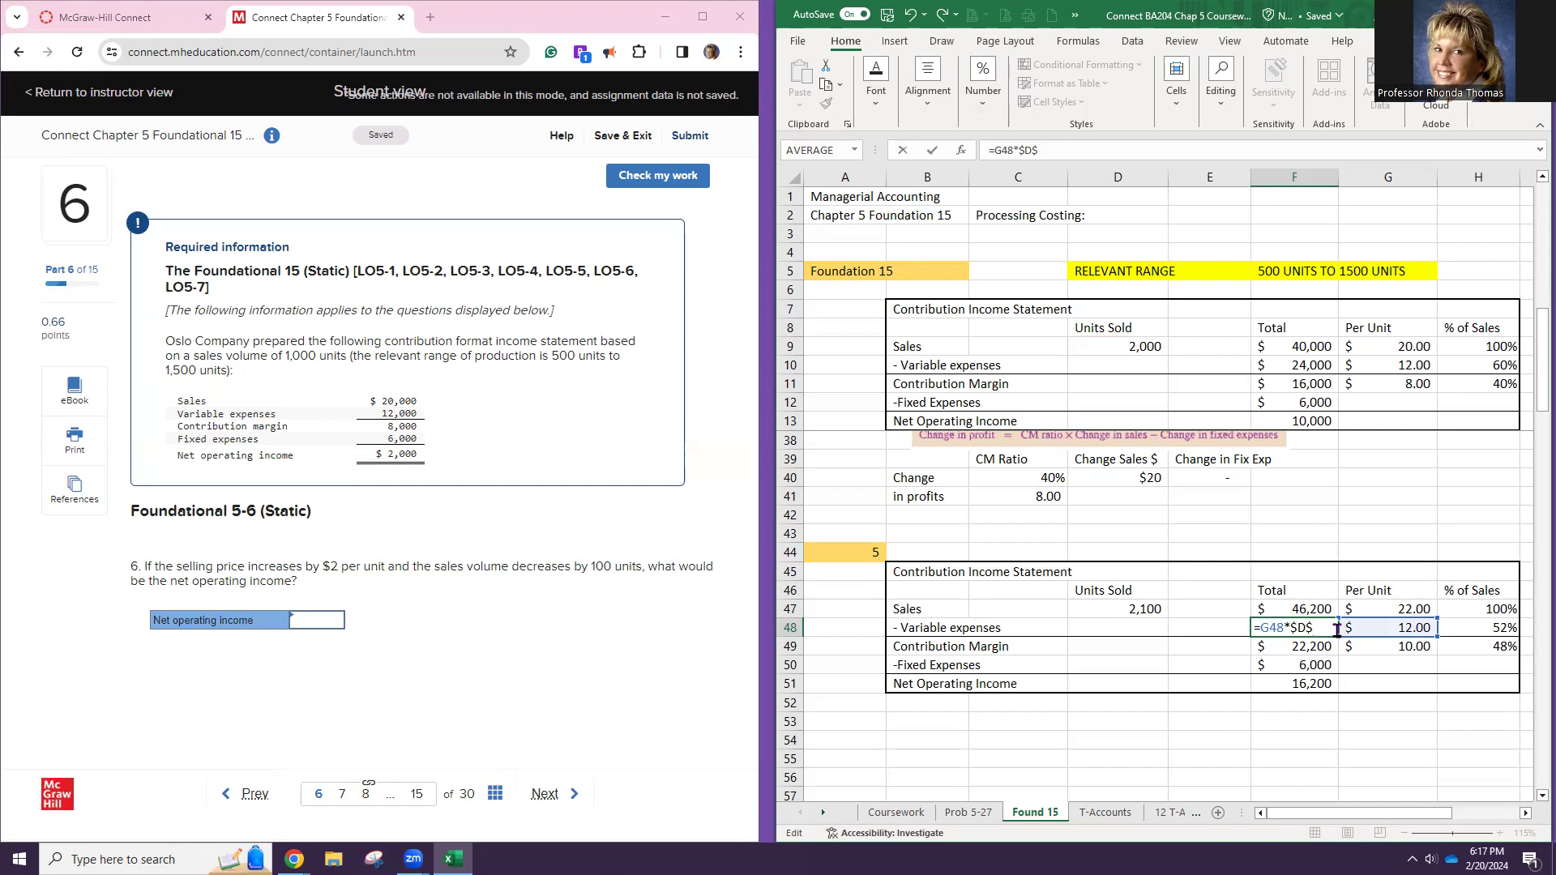
pyautogui.write('47')
pyautogui.press('Return')
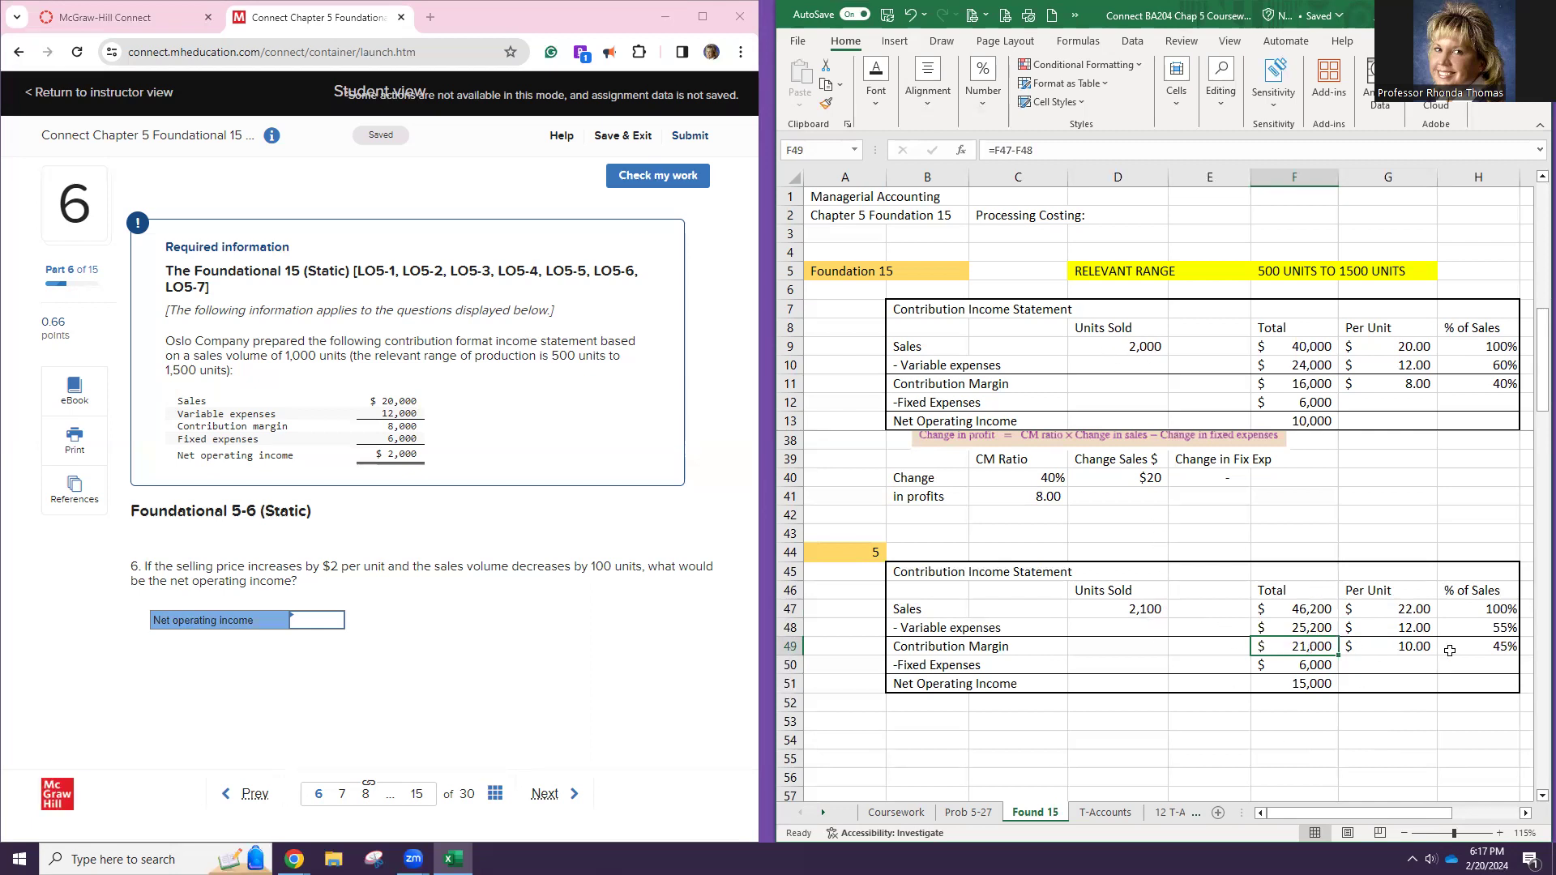
pyautogui.click(1393, 605)
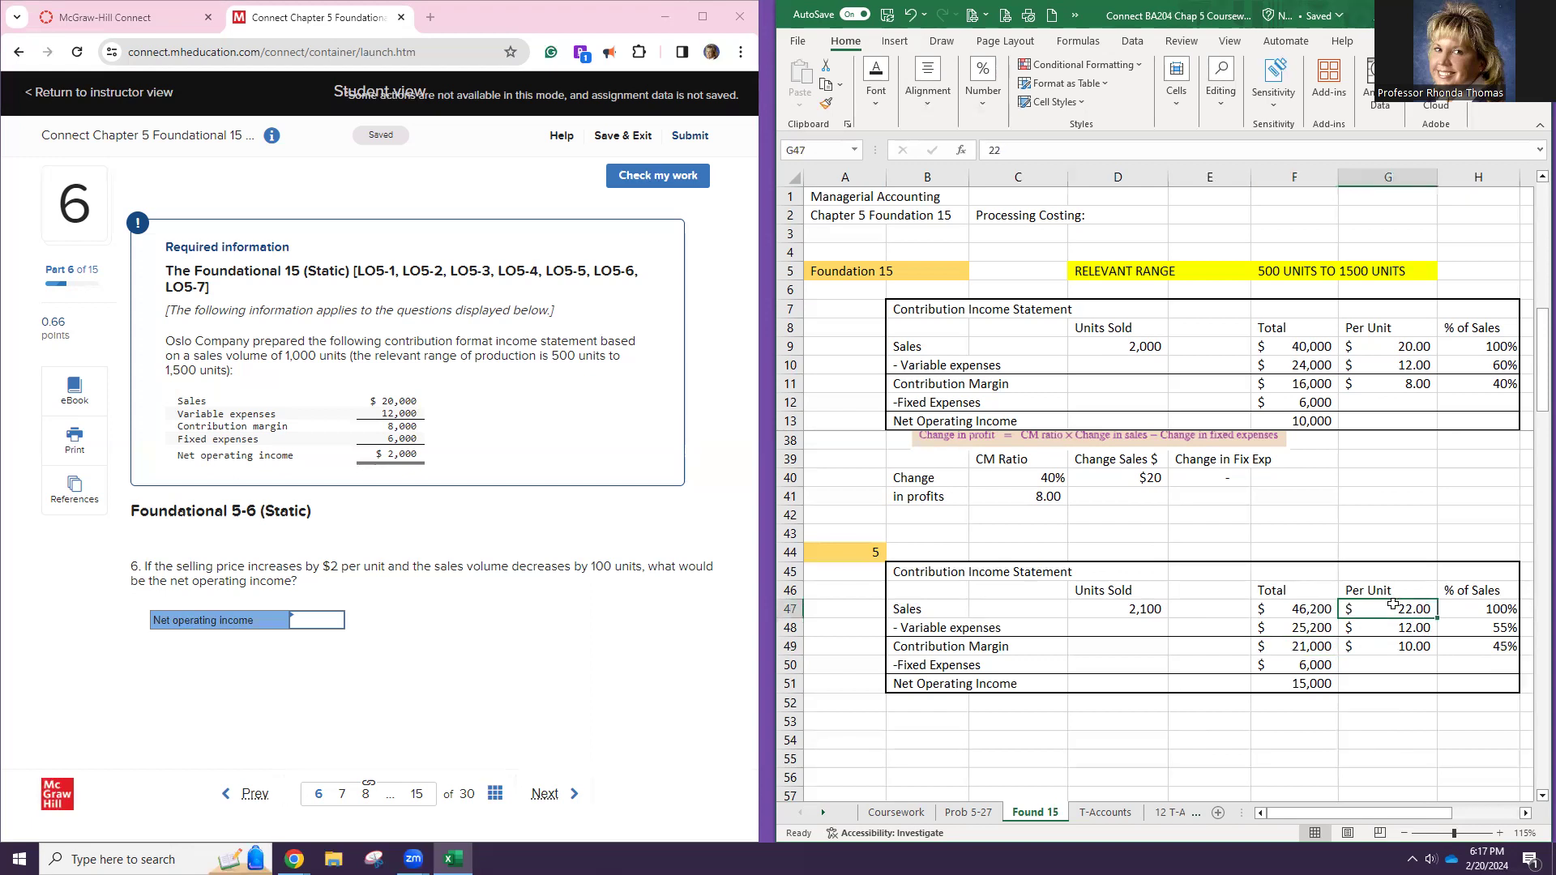
# Write 'up $2, up 100 units' in C47 beside the copied Sales line
pyautogui.click(1011, 607)
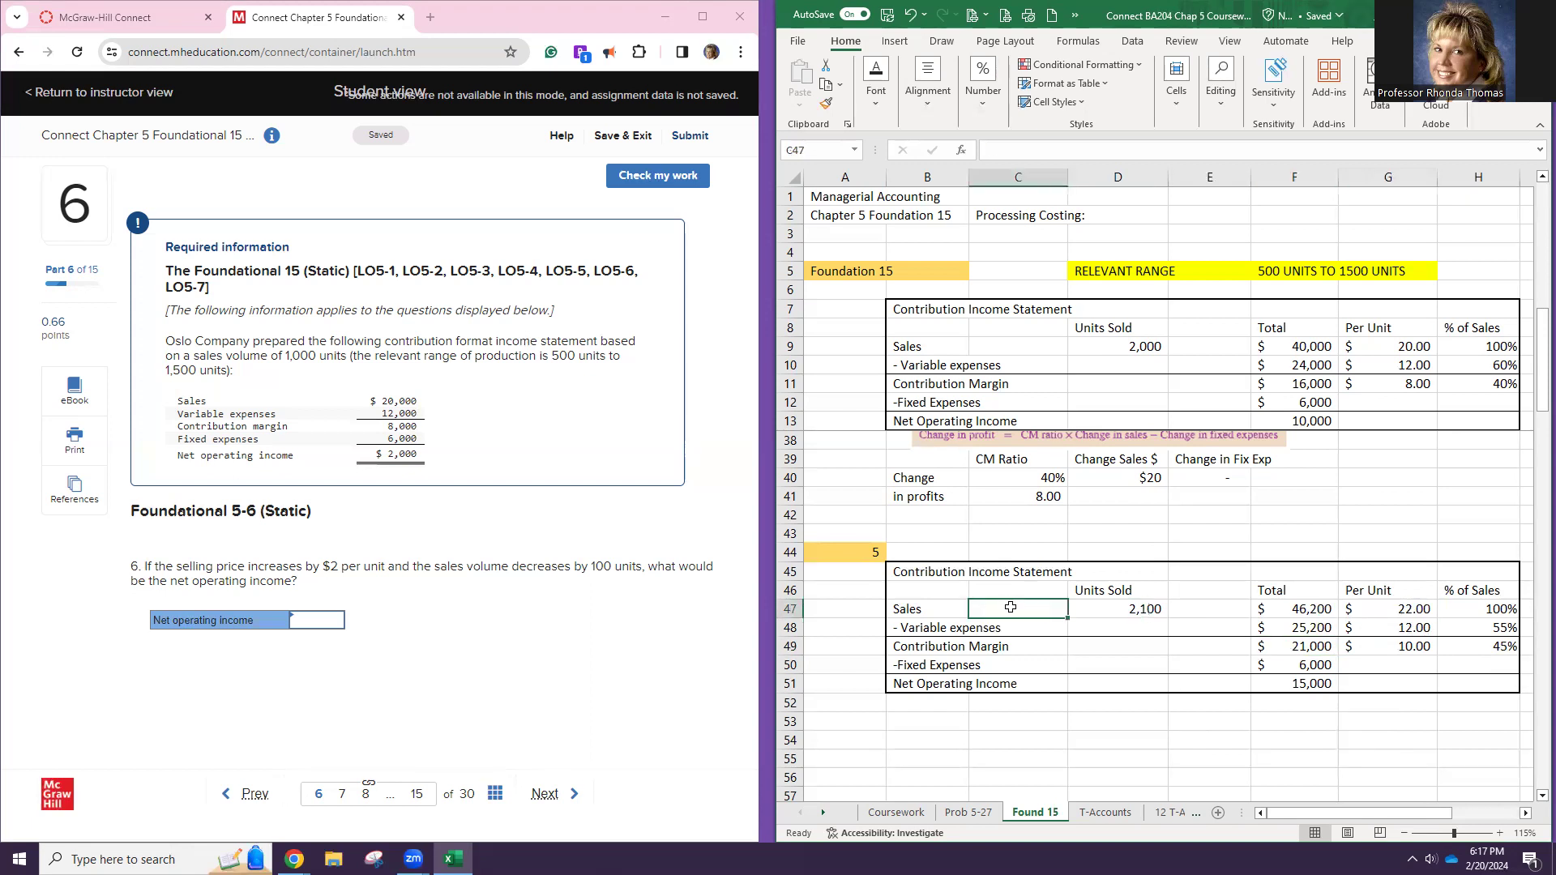
pyautogui.write('up $2')
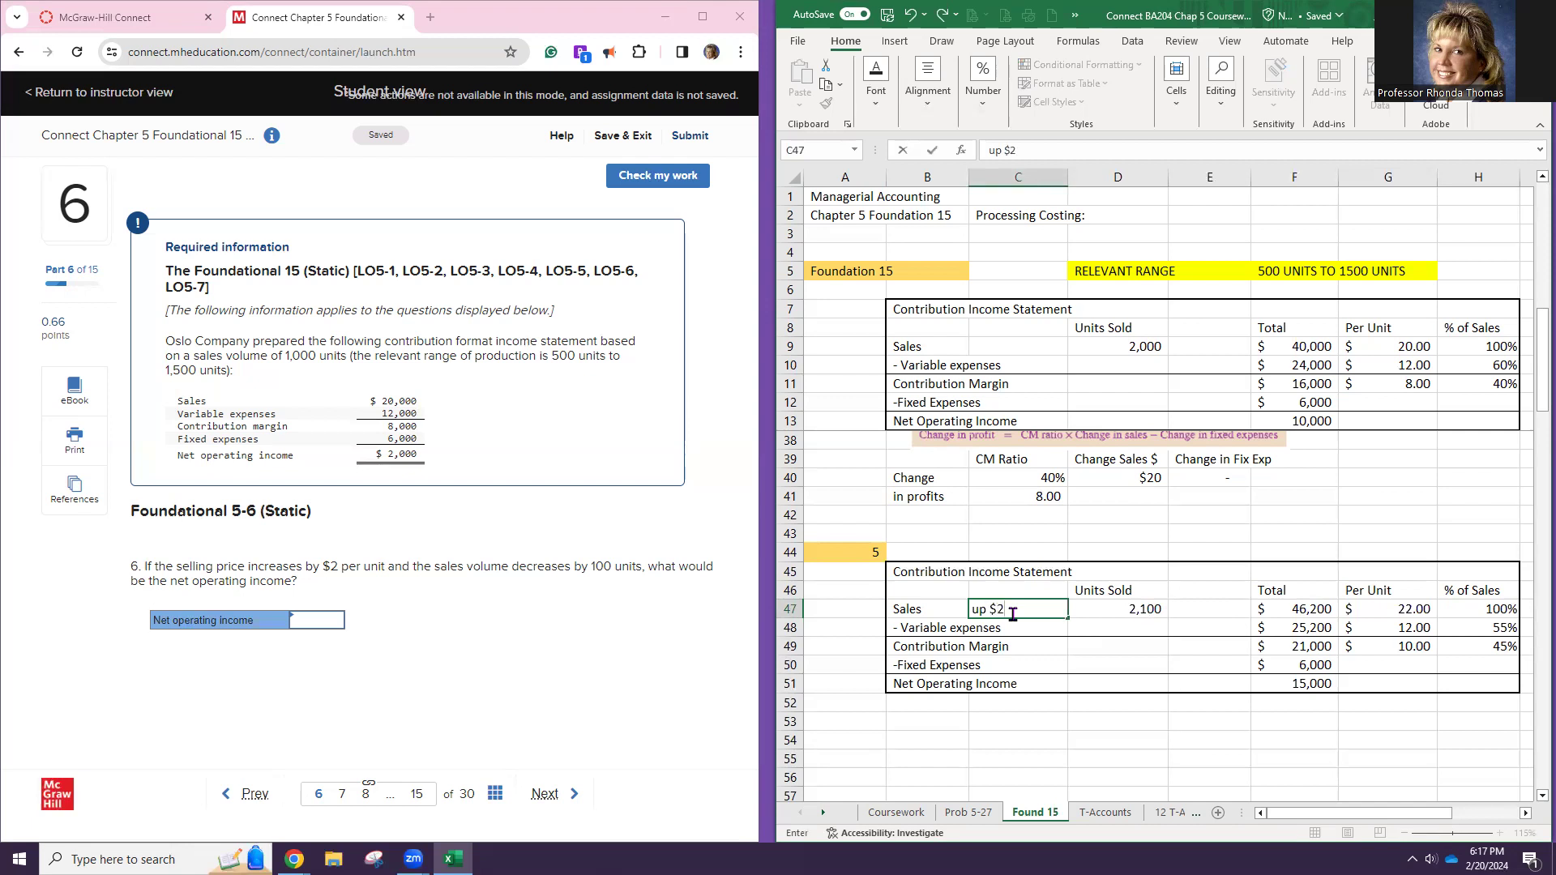
pyautogui.press('Return')
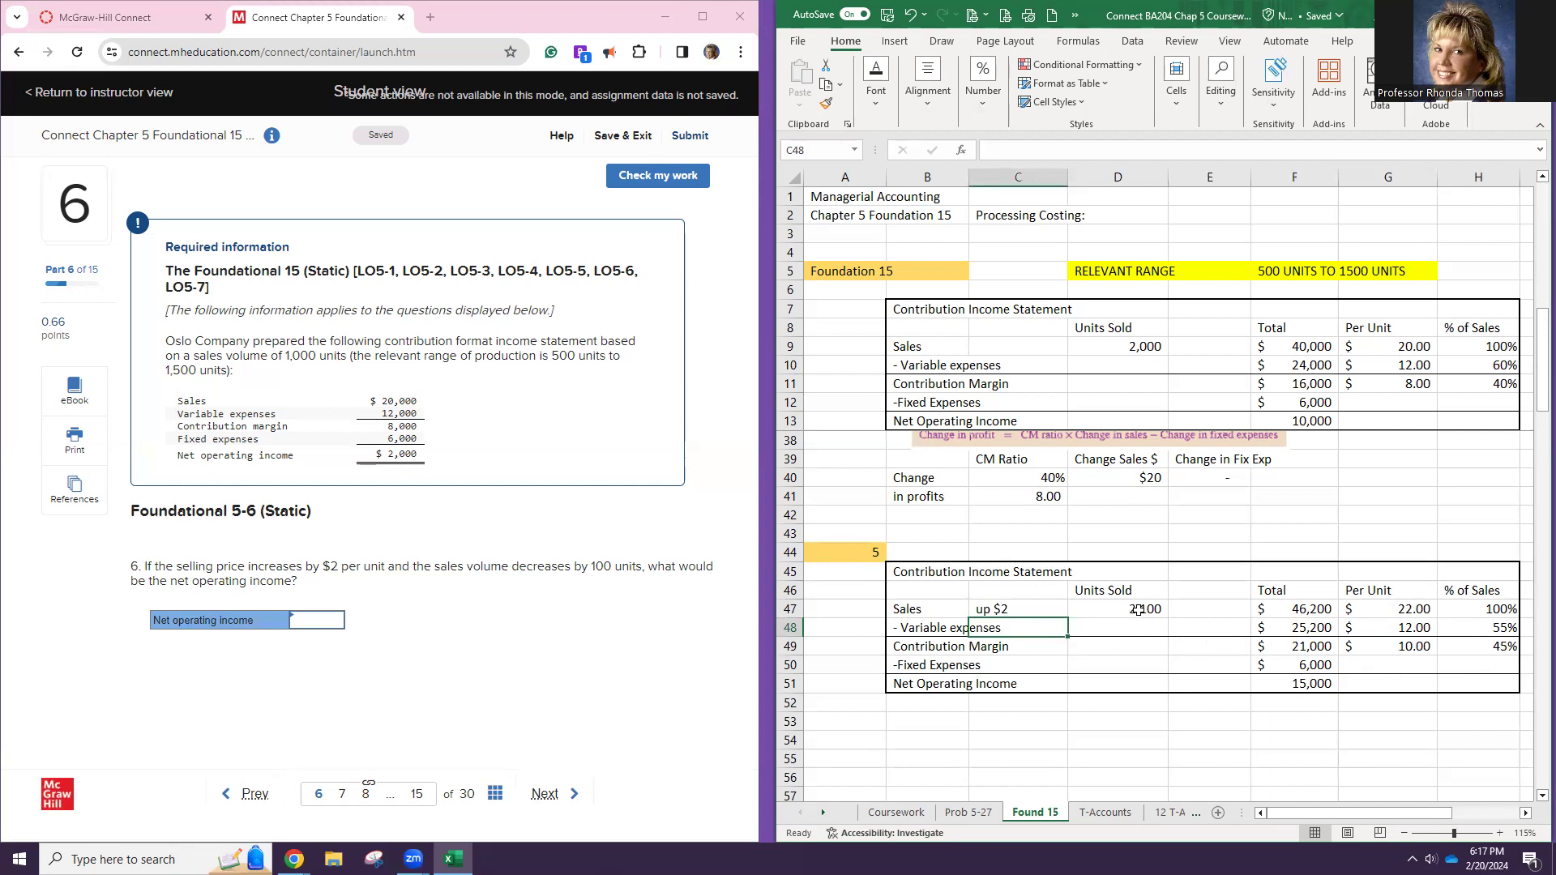
pyautogui.click(1049, 610)
pyautogui.doubleClick(1048, 609)
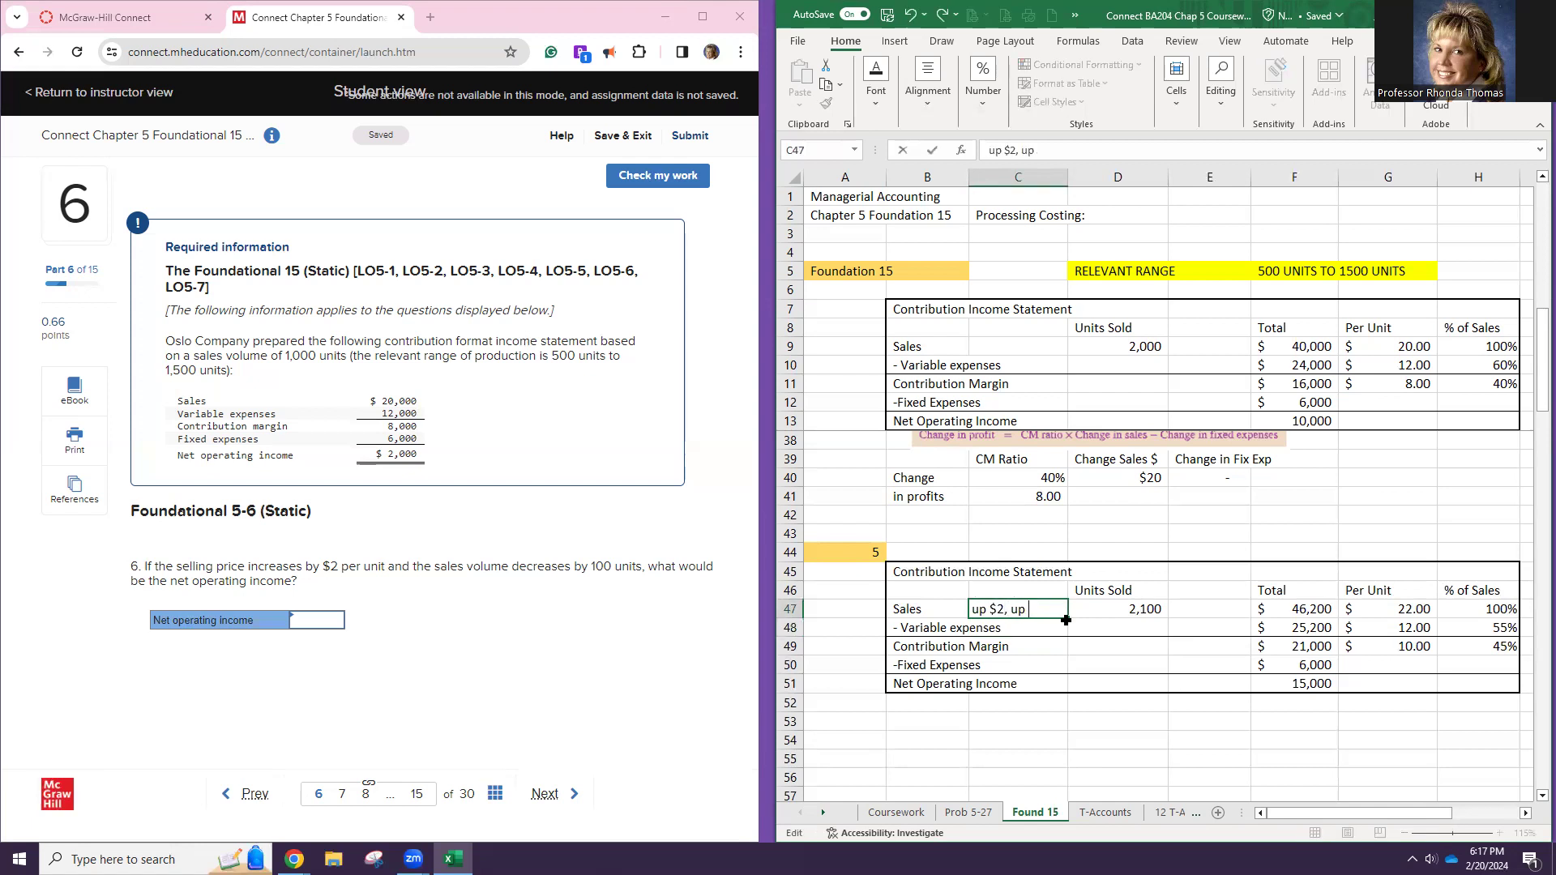
pyautogui.write(', up 100 units')
pyautogui.press('Return')
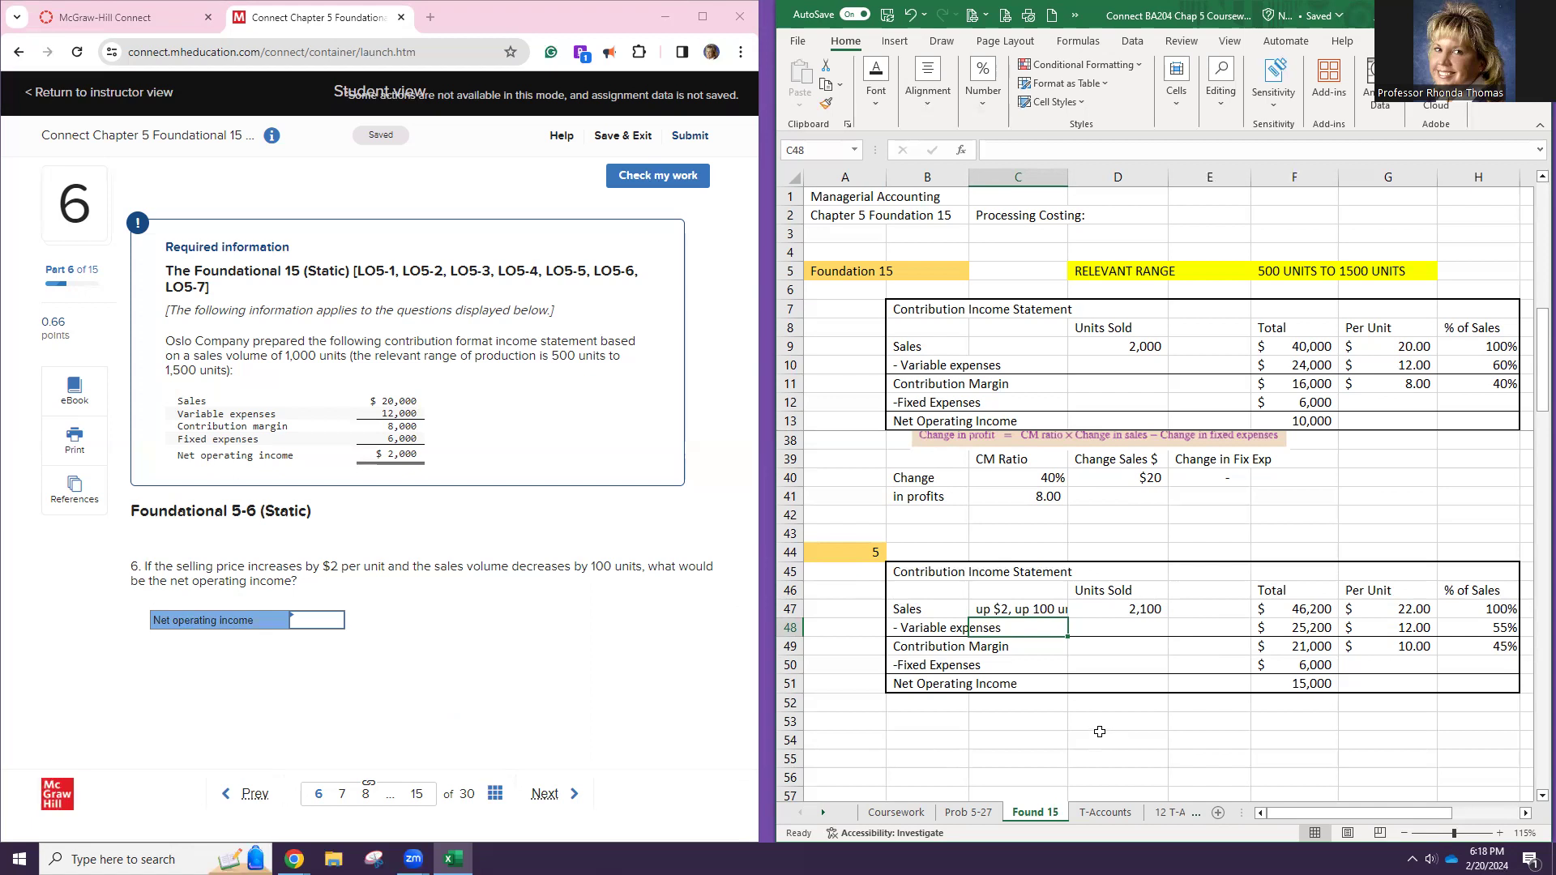
pyautogui.scroll(2, 1100, 732)
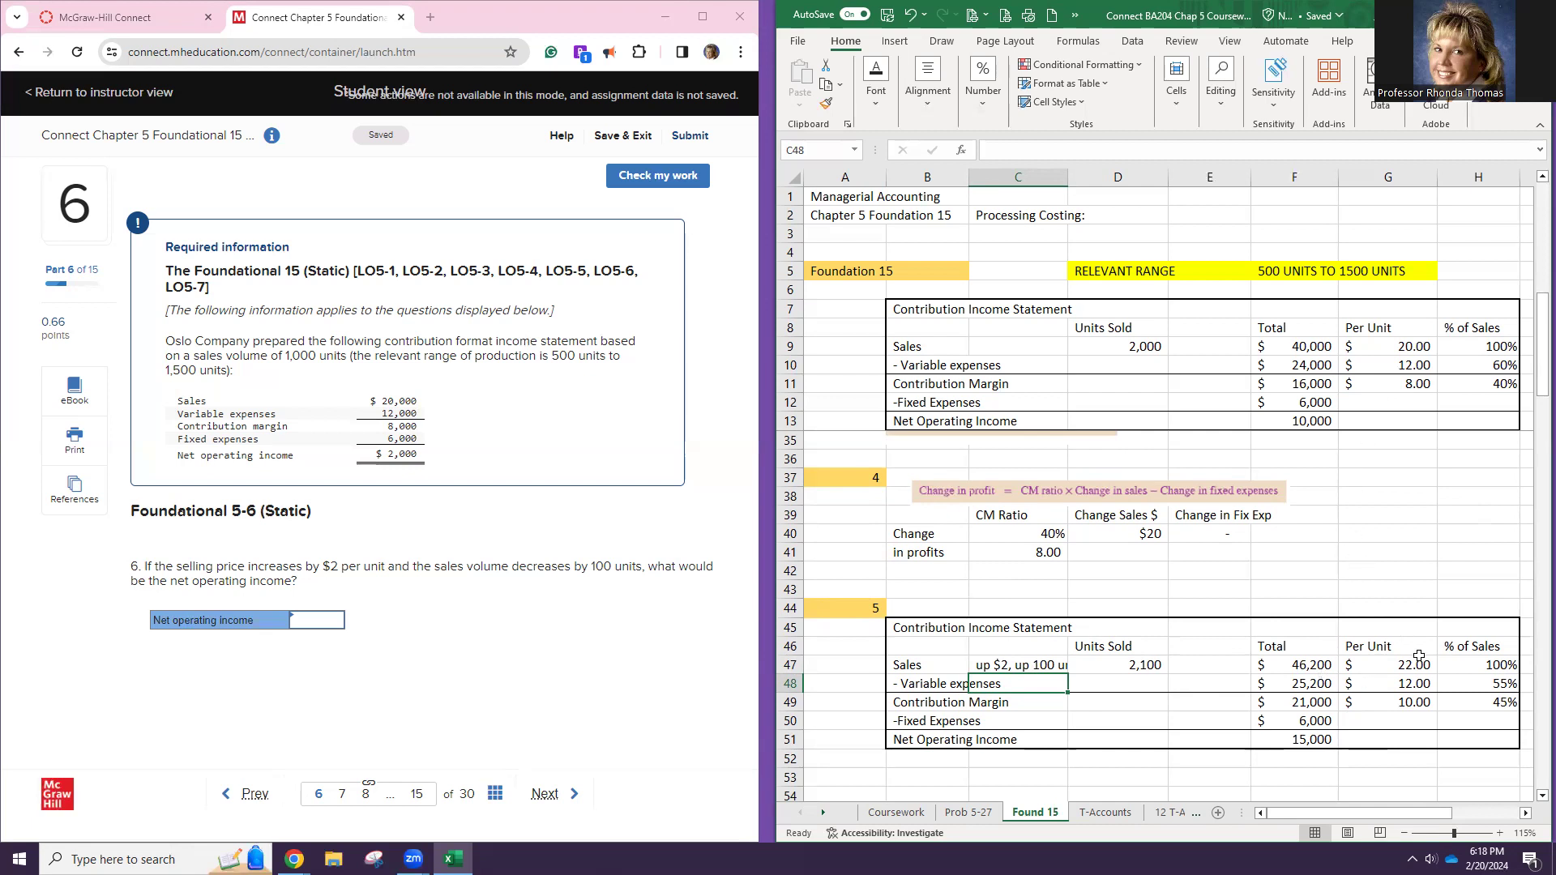
pyautogui.click(1359, 702)
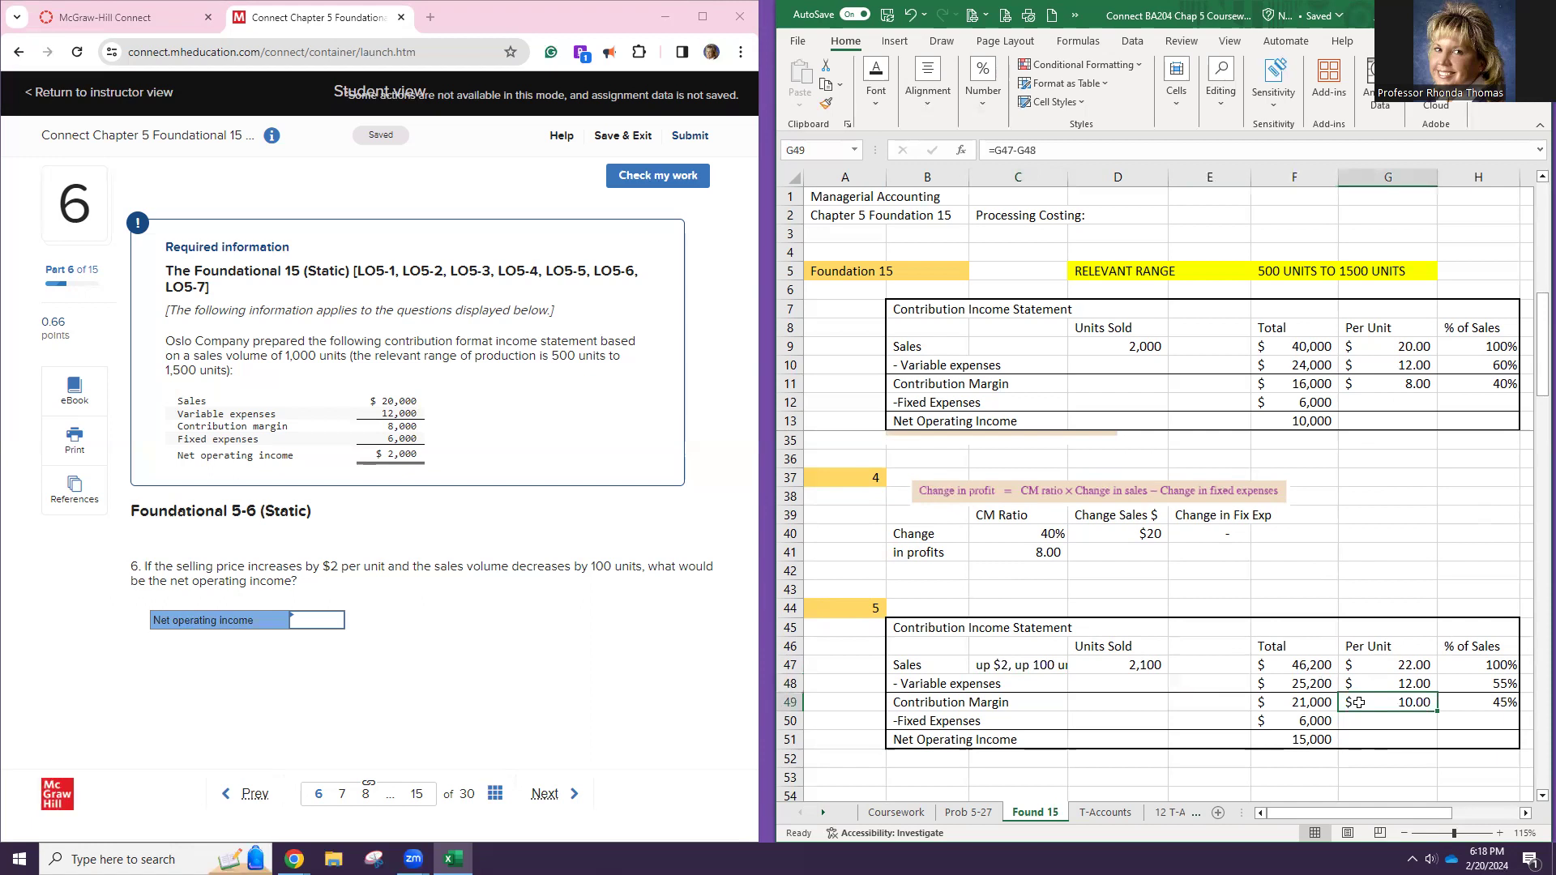
pyautogui.click(1370, 384)
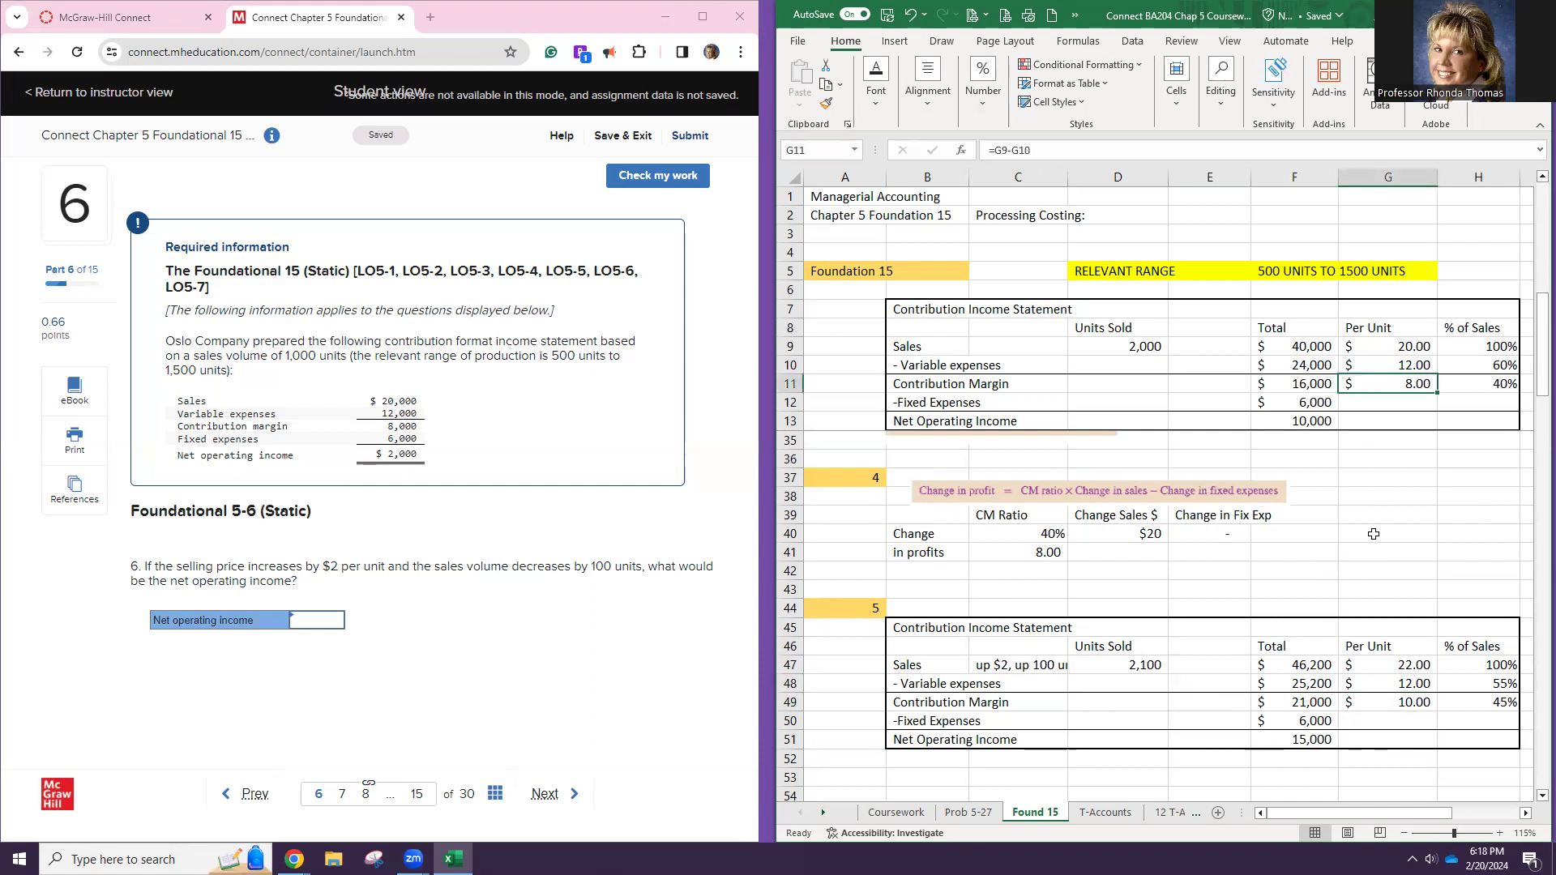
pyautogui.click(1383, 705)
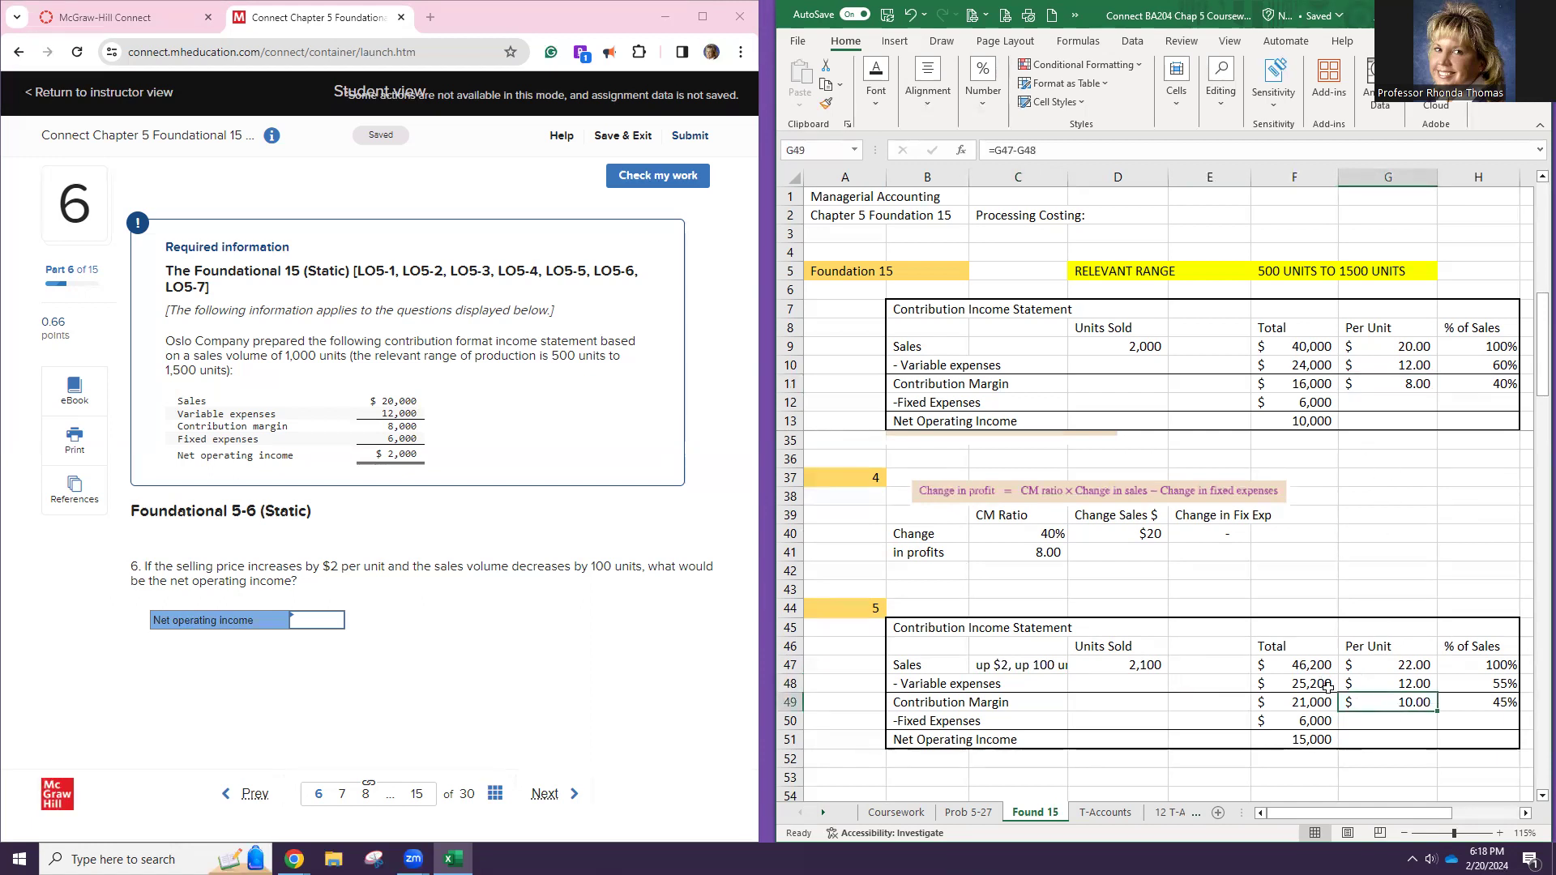
pyautogui.click(1114, 666)
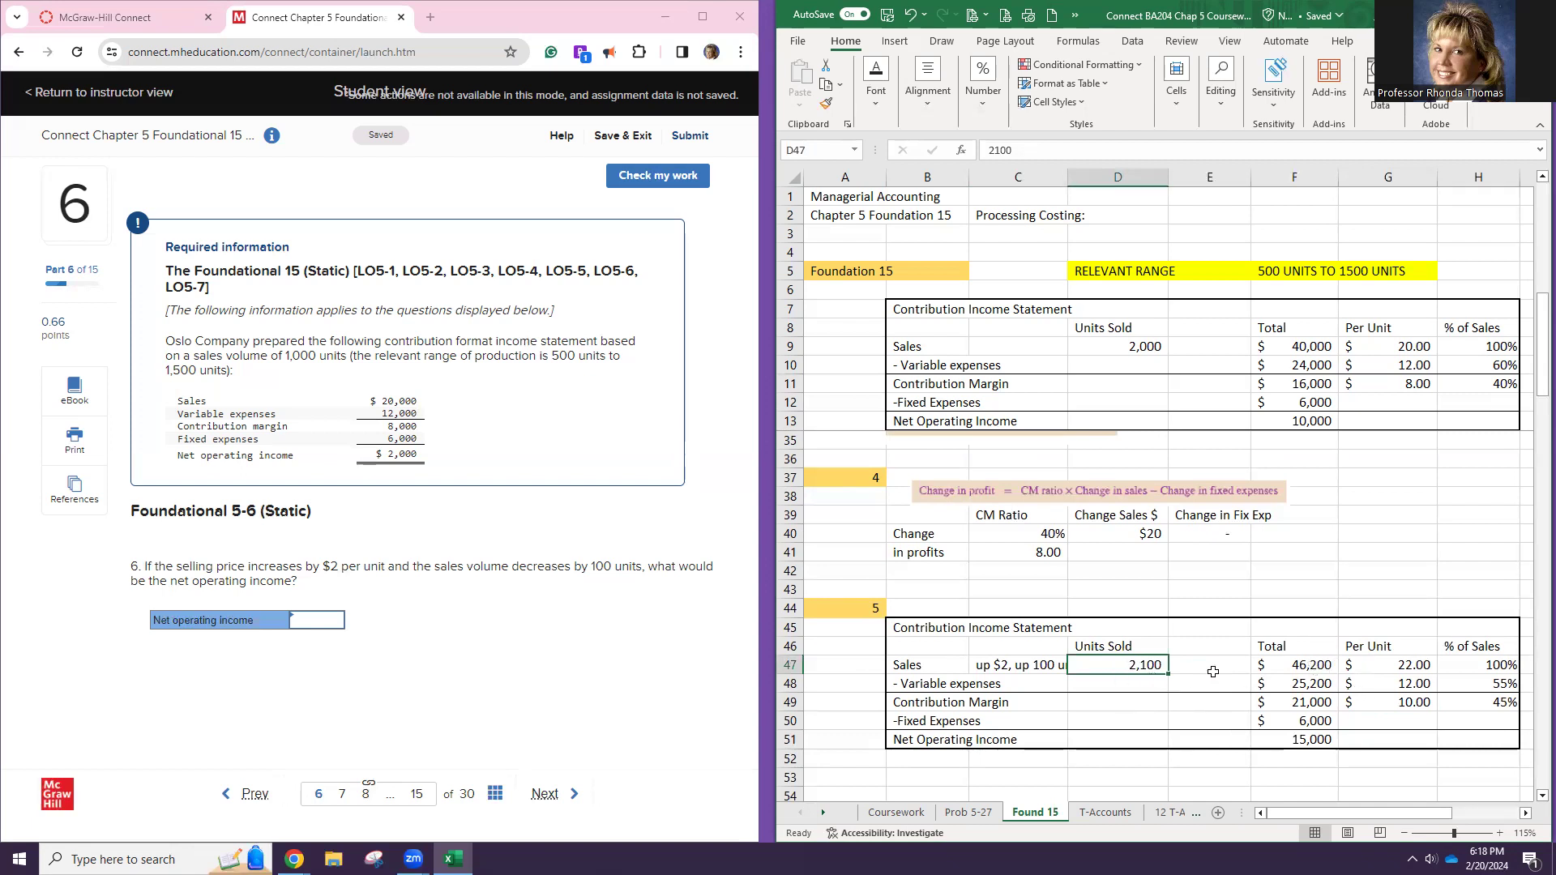
pyautogui.write('20')
pyautogui.press('Return')
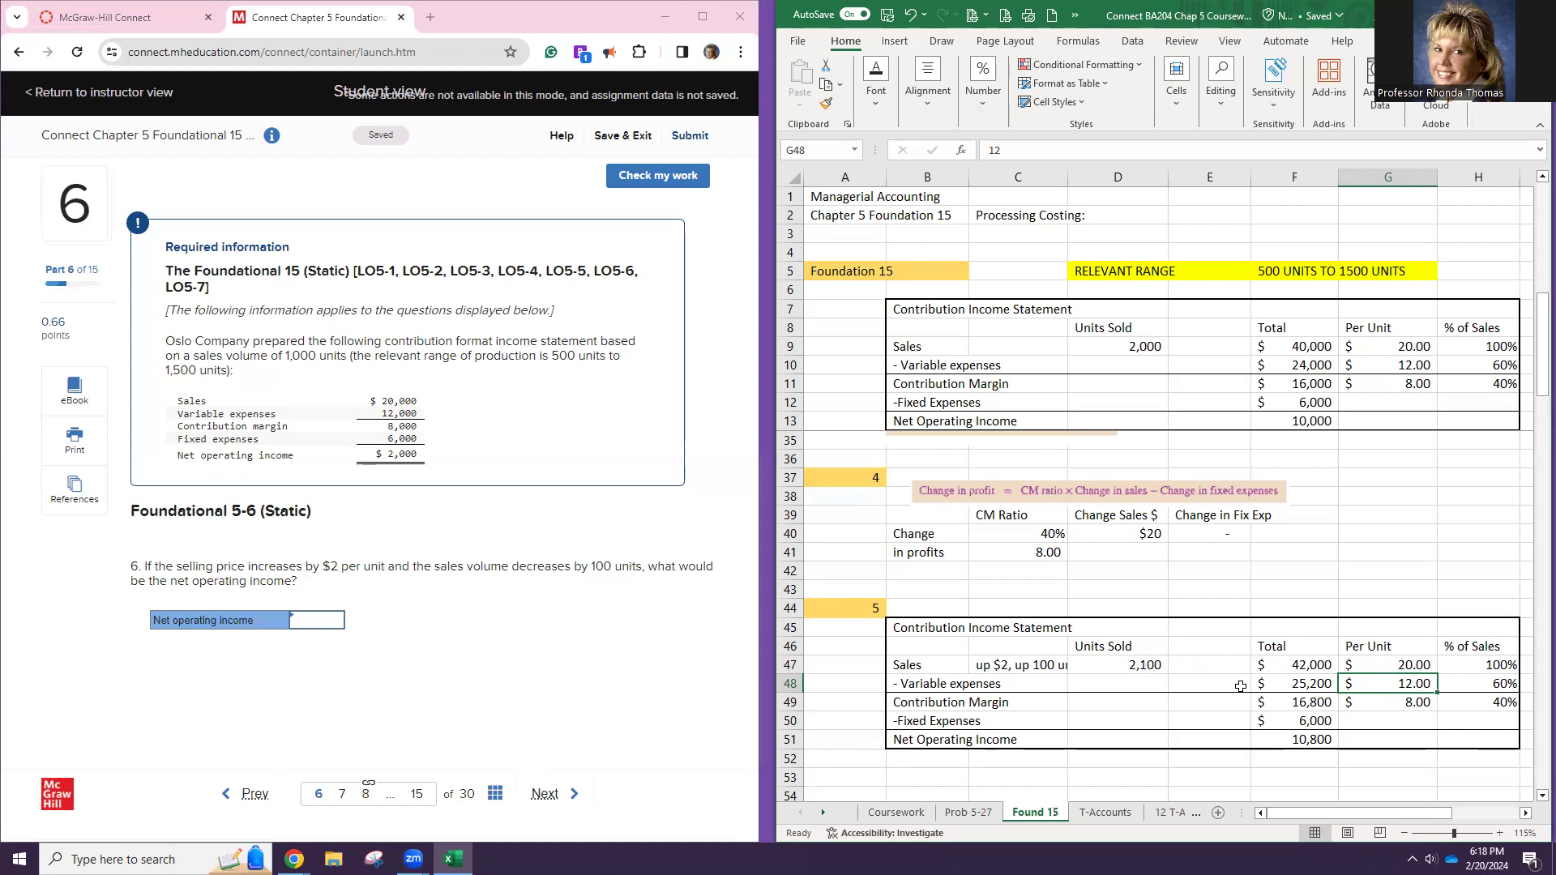
pyautogui.click(1430, 702)
pyautogui.scroll(-1, 1427, 702)
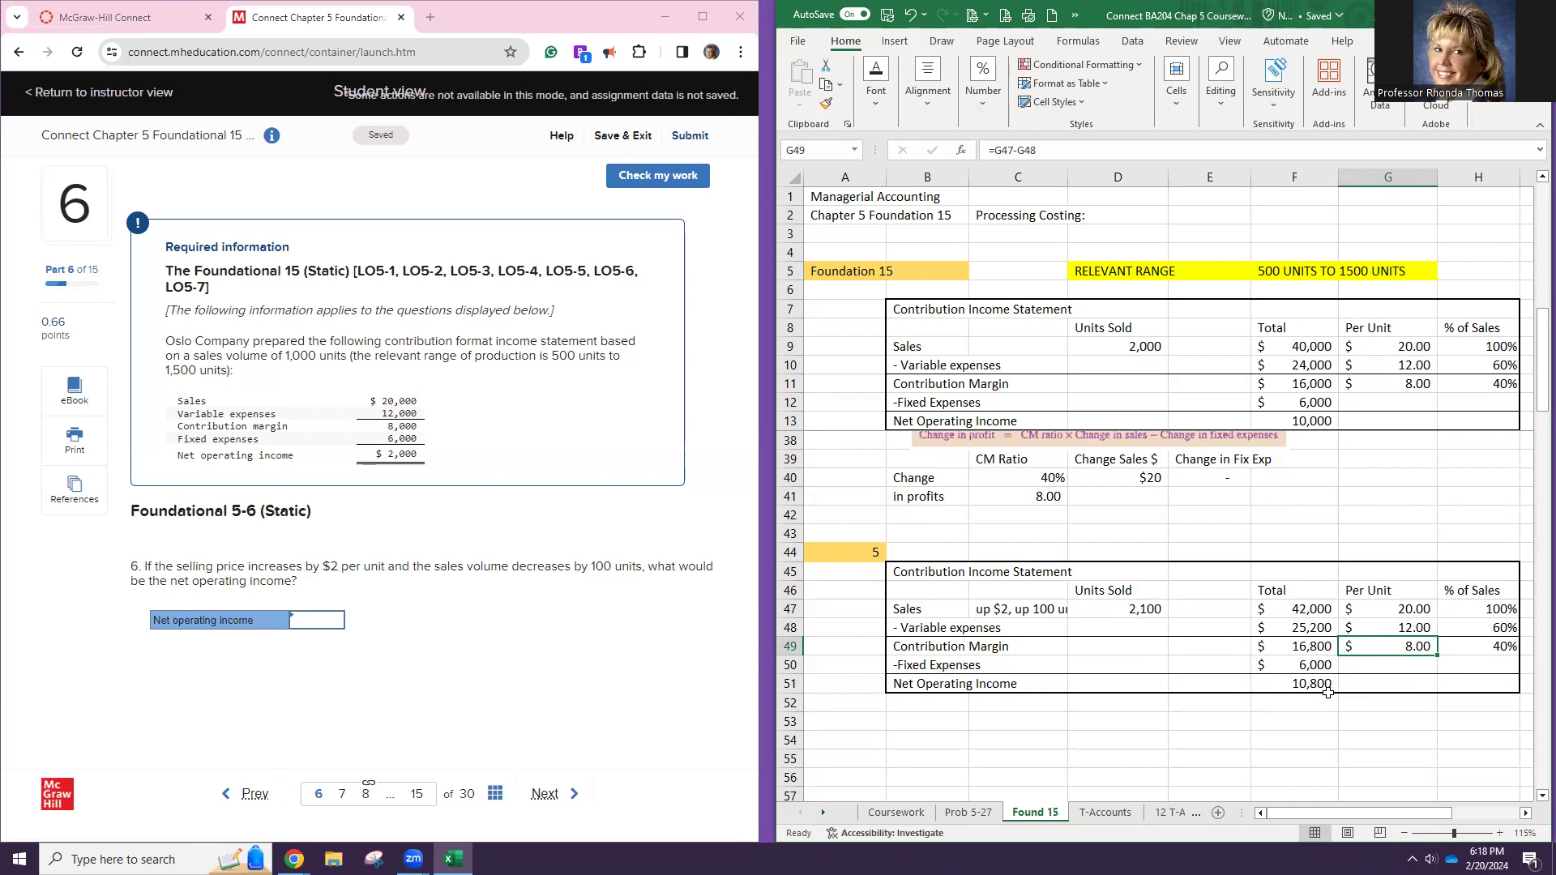
pyautogui.click(1397, 609)
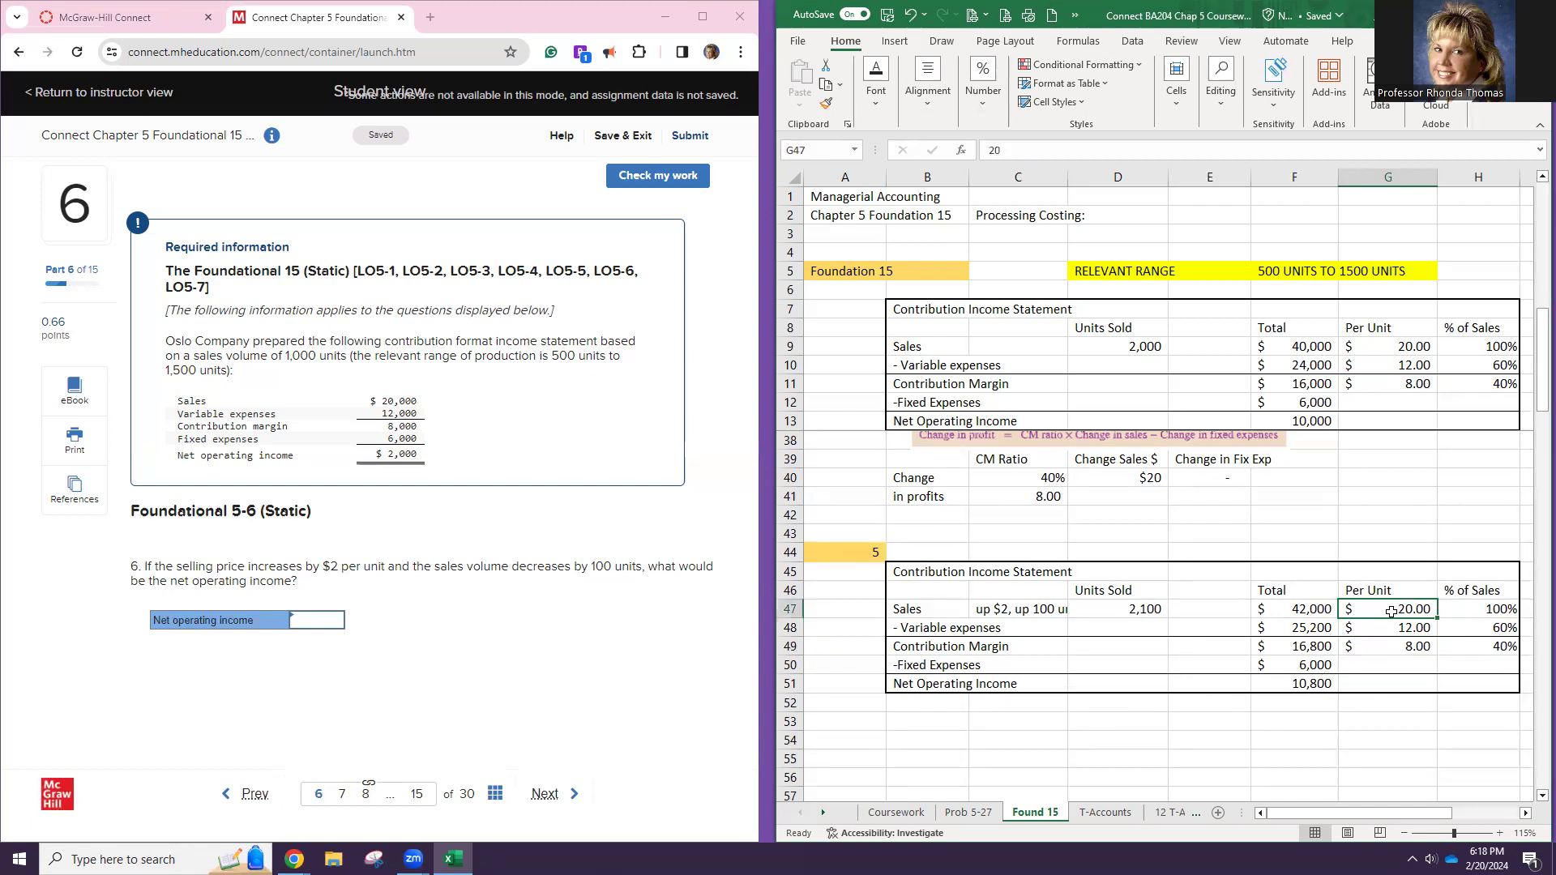
pyautogui.write('2')
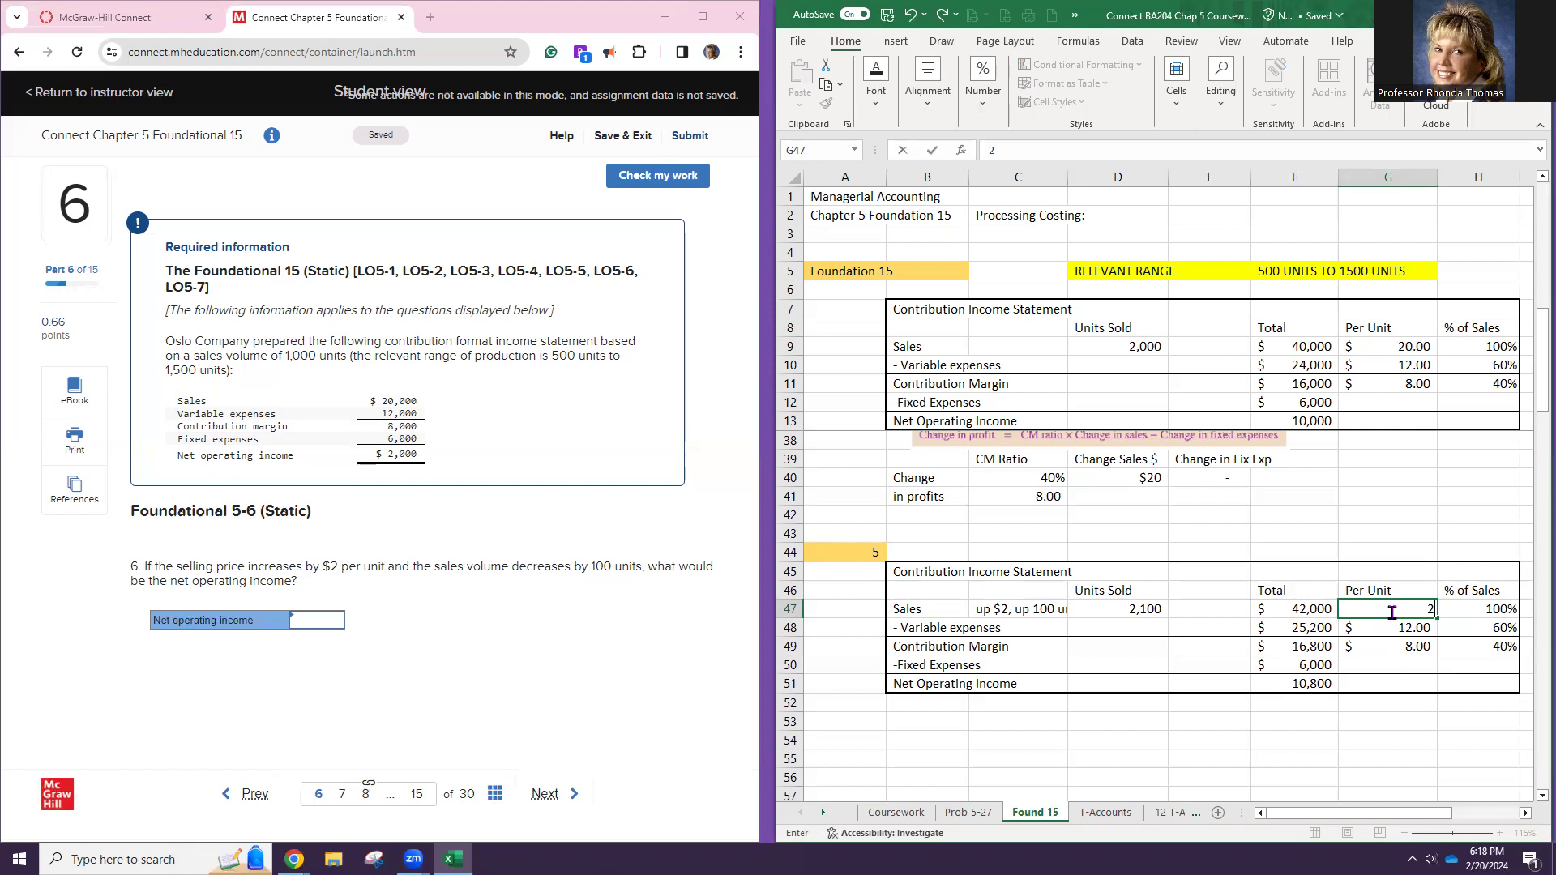
pyautogui.write('2.00')
pyautogui.press('Return')
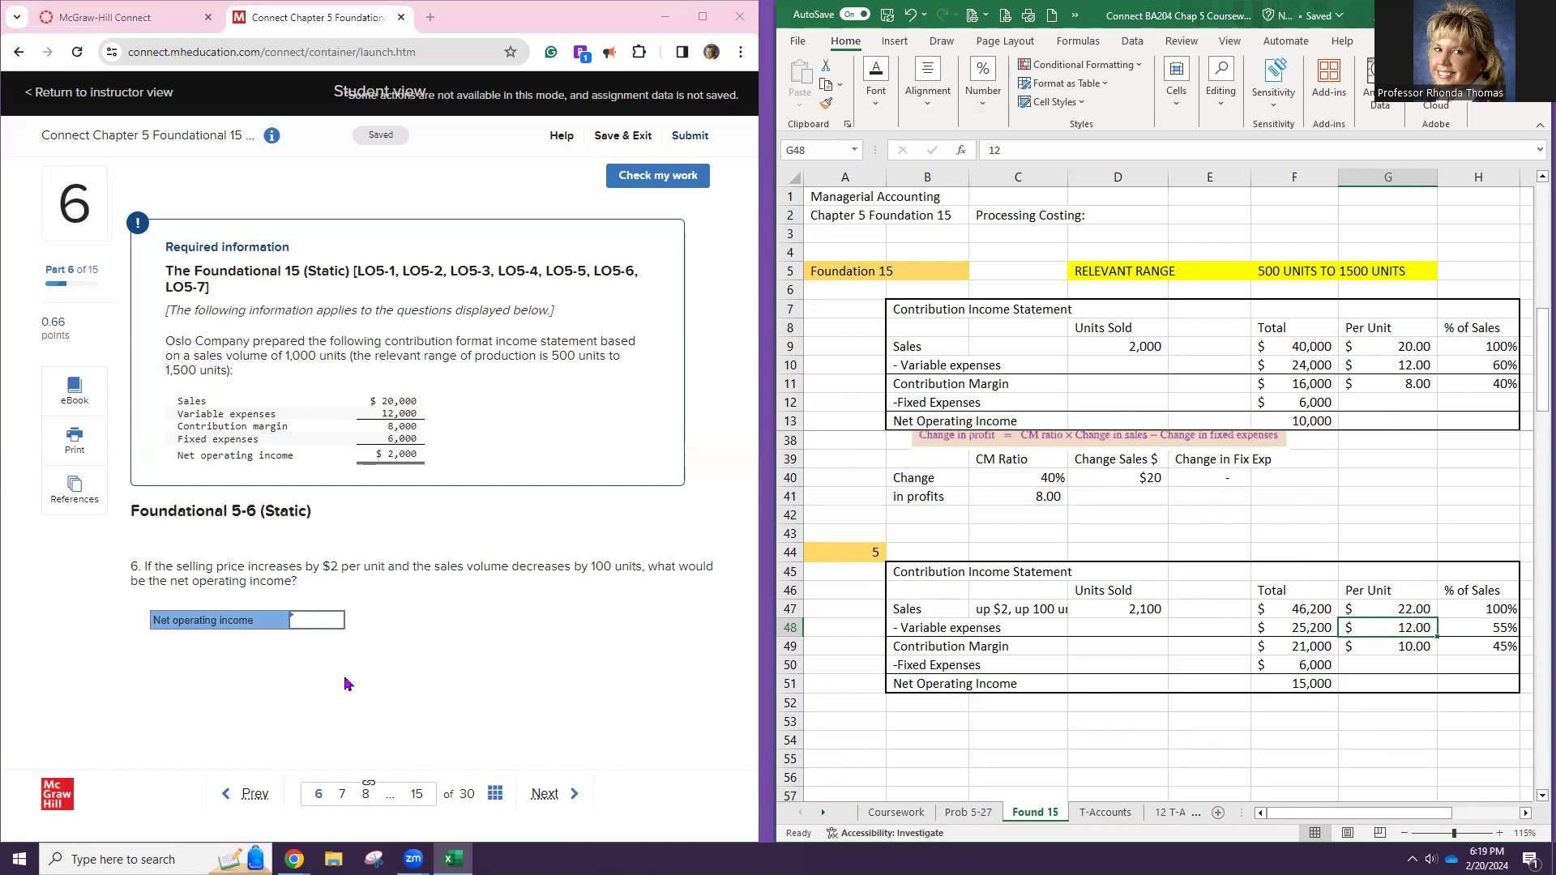
# Enter $15,000 as question 6's net operating income and check it
pyautogui.click(321, 624)
pyautogui.write('150000')
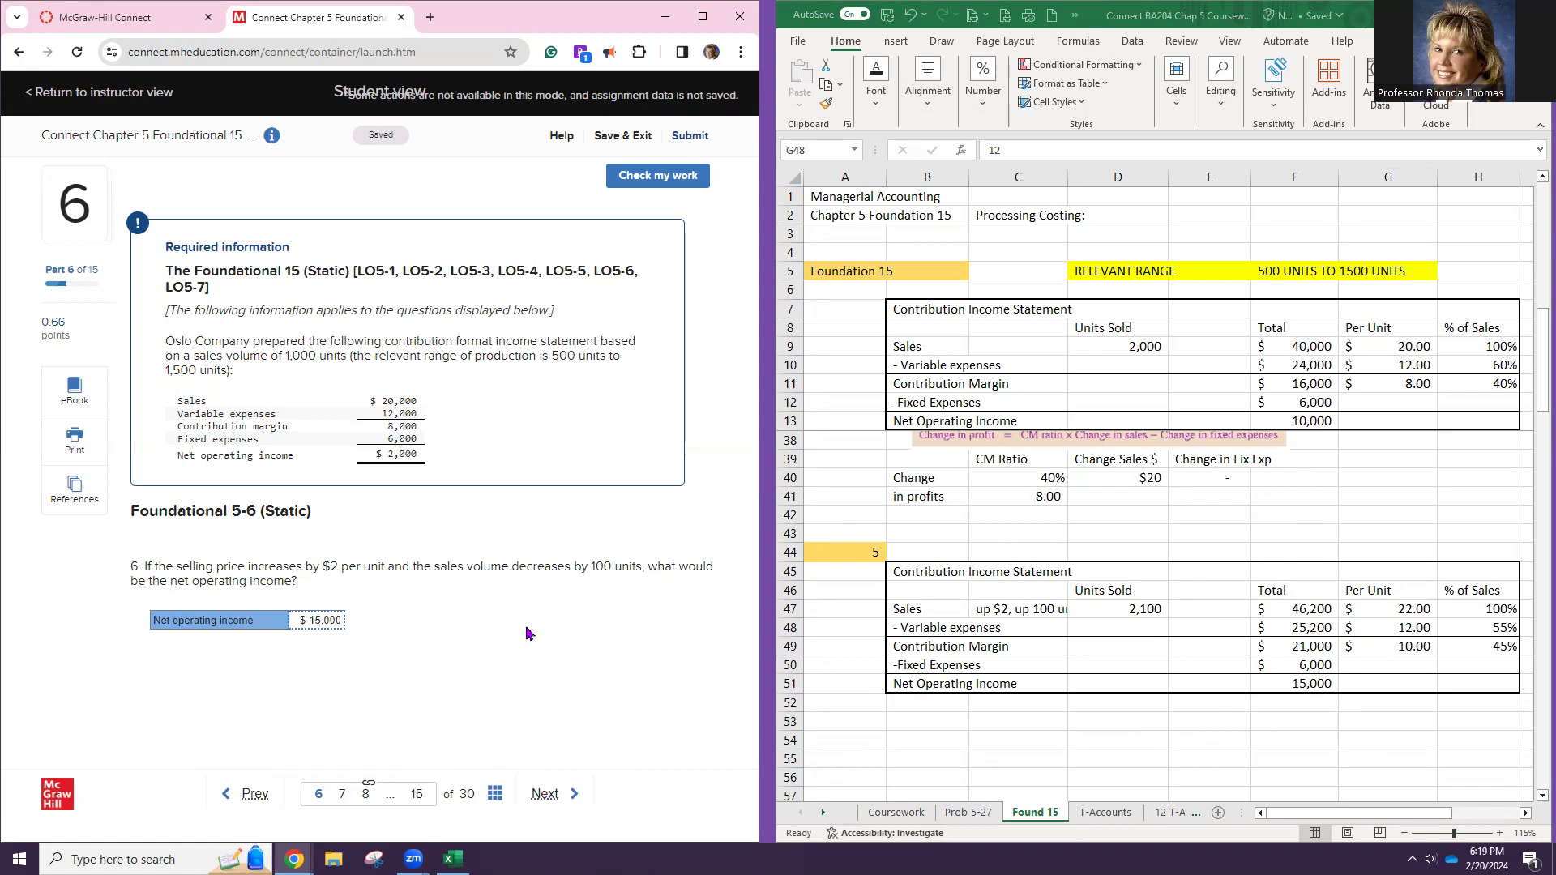
pyautogui.click(666, 181)
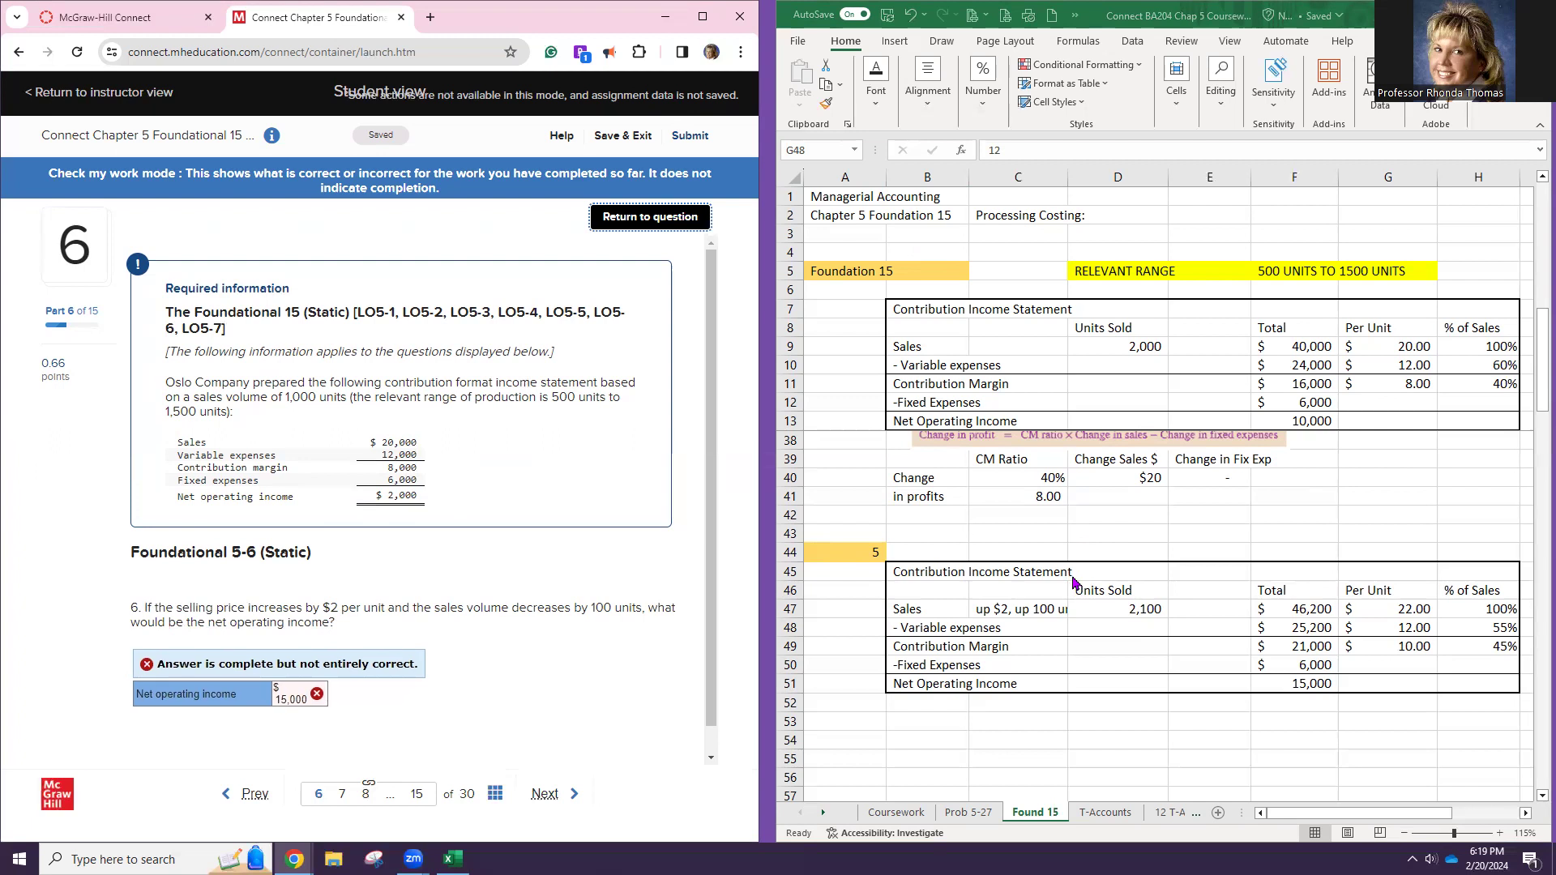
# Highlight the units-decrease wording, go back to question 6, and select the copied statement's units sold in Excel
pyautogui.moveTo(514, 609); pyautogui.dragTo(523, 670)
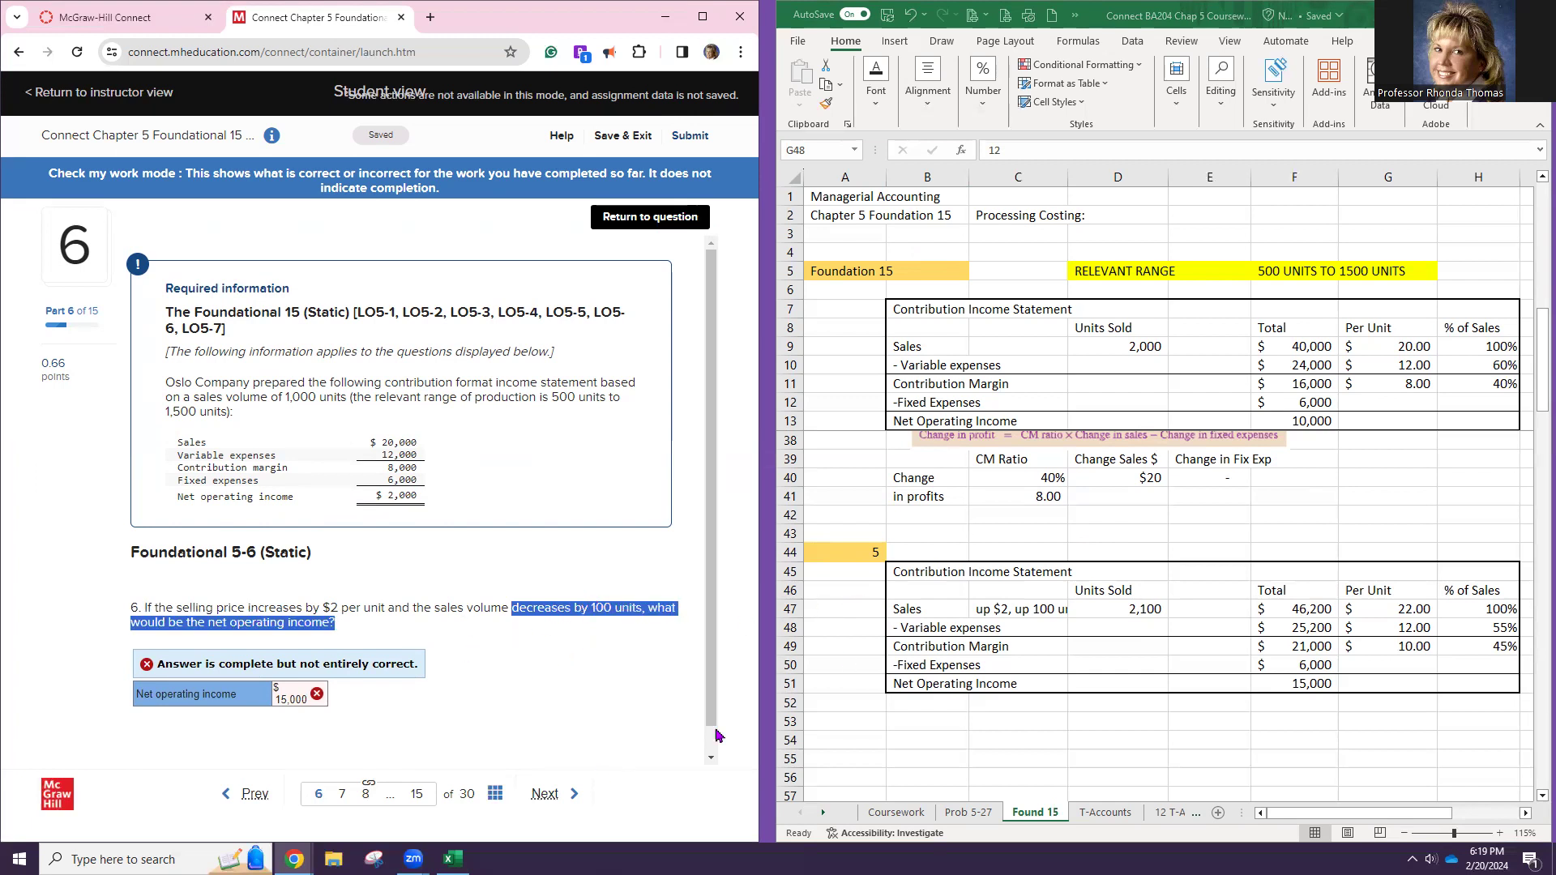
pyautogui.click(697, 224)
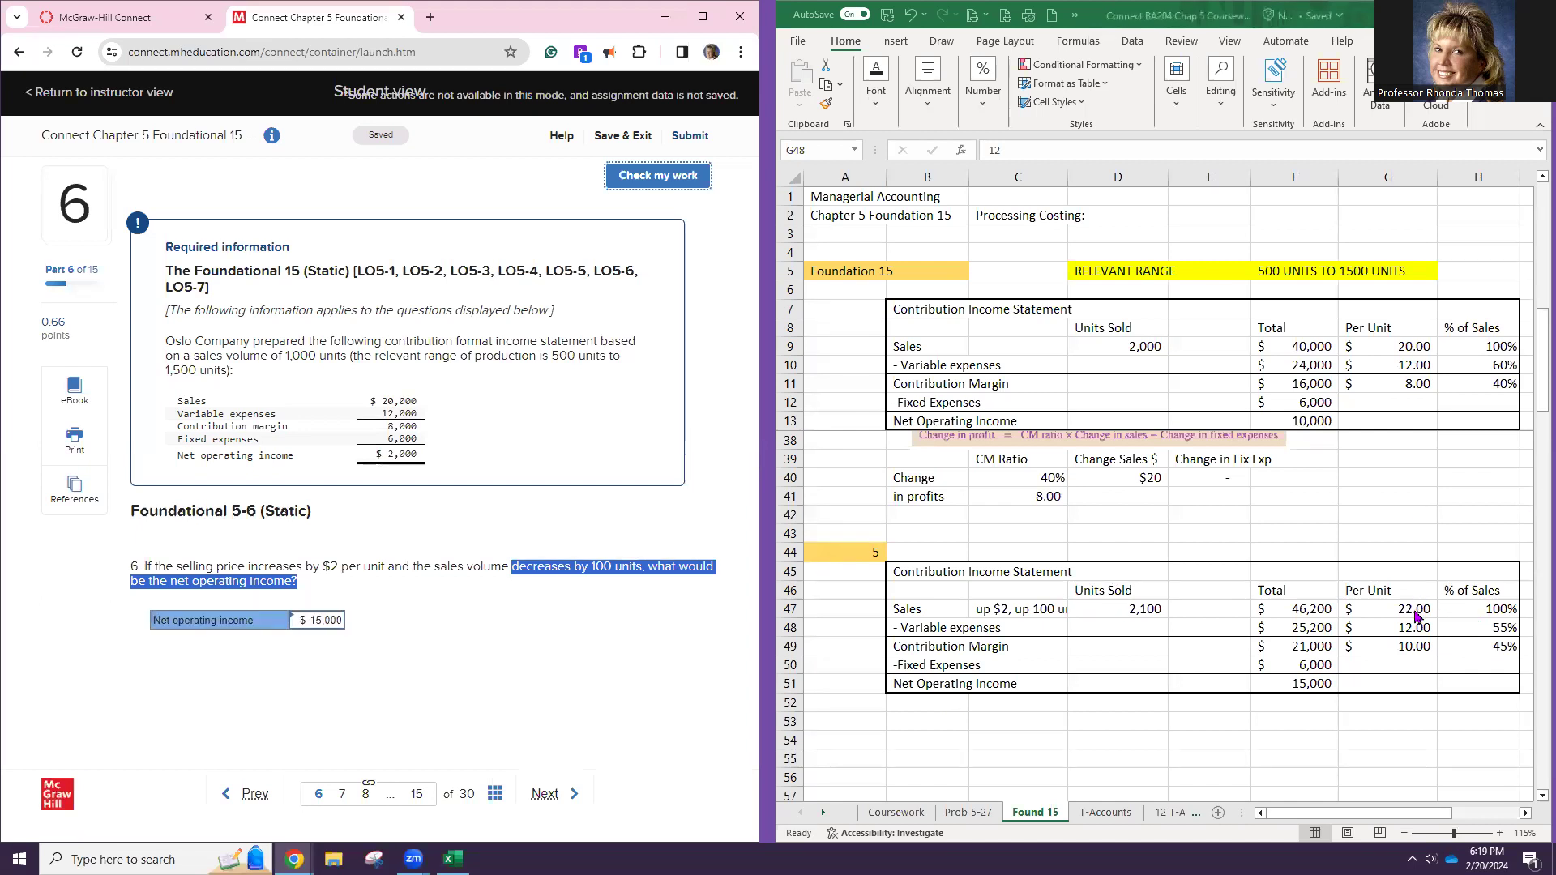
pyautogui.click(1103, 606)
pyautogui.click(1104, 607)
# Set the second statement to 1,900 units and relabel the C47 note 'down 100 units'
pyautogui.write('1900')
pyautogui.press('Return')
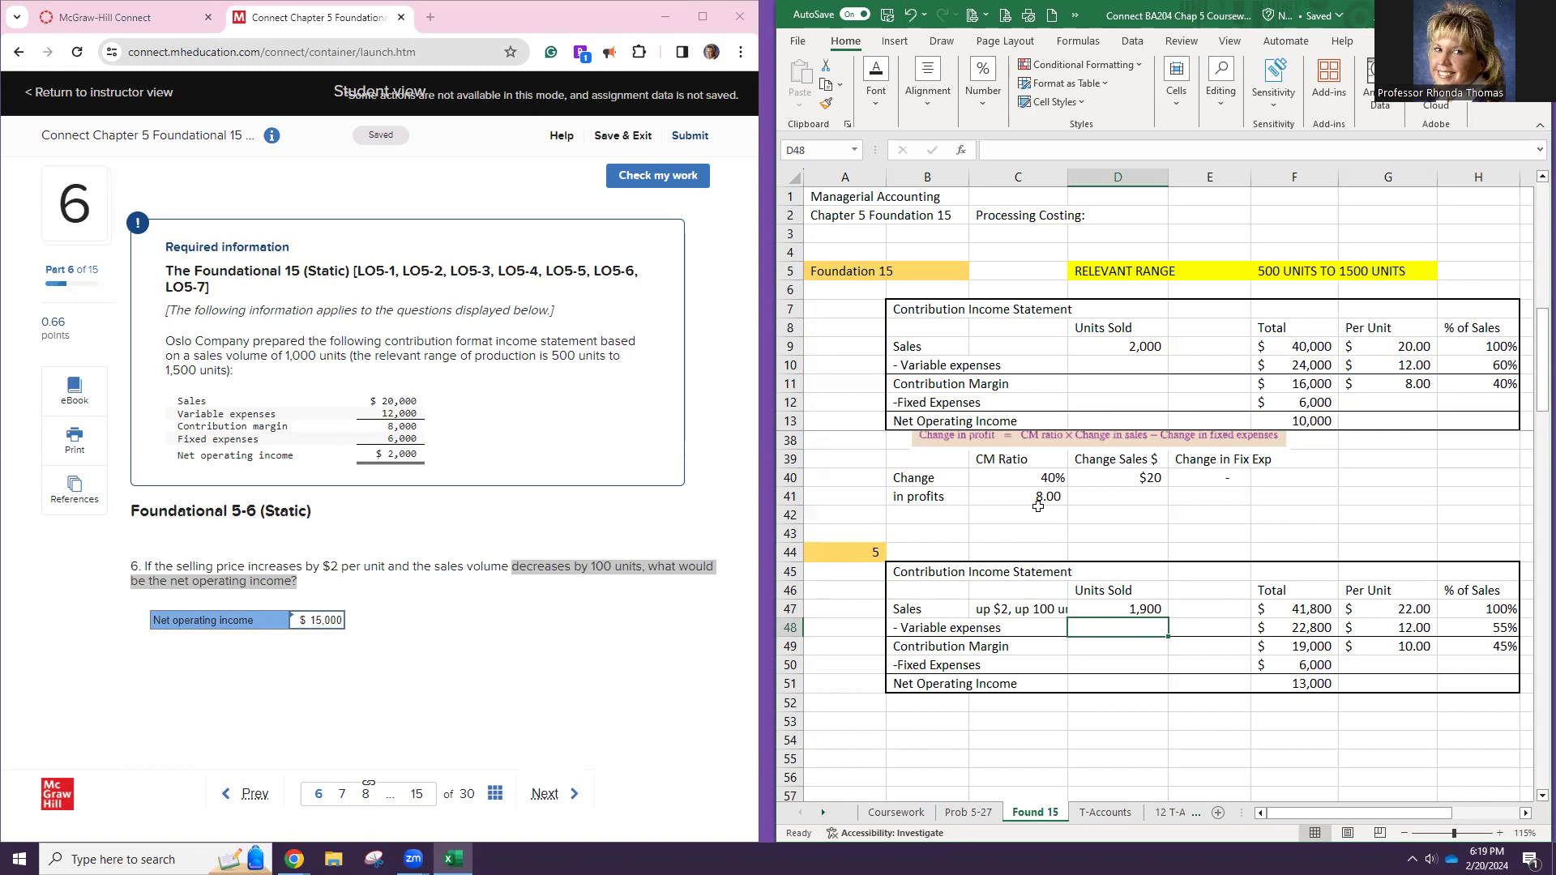
pyautogui.doubleClick(1032, 612)
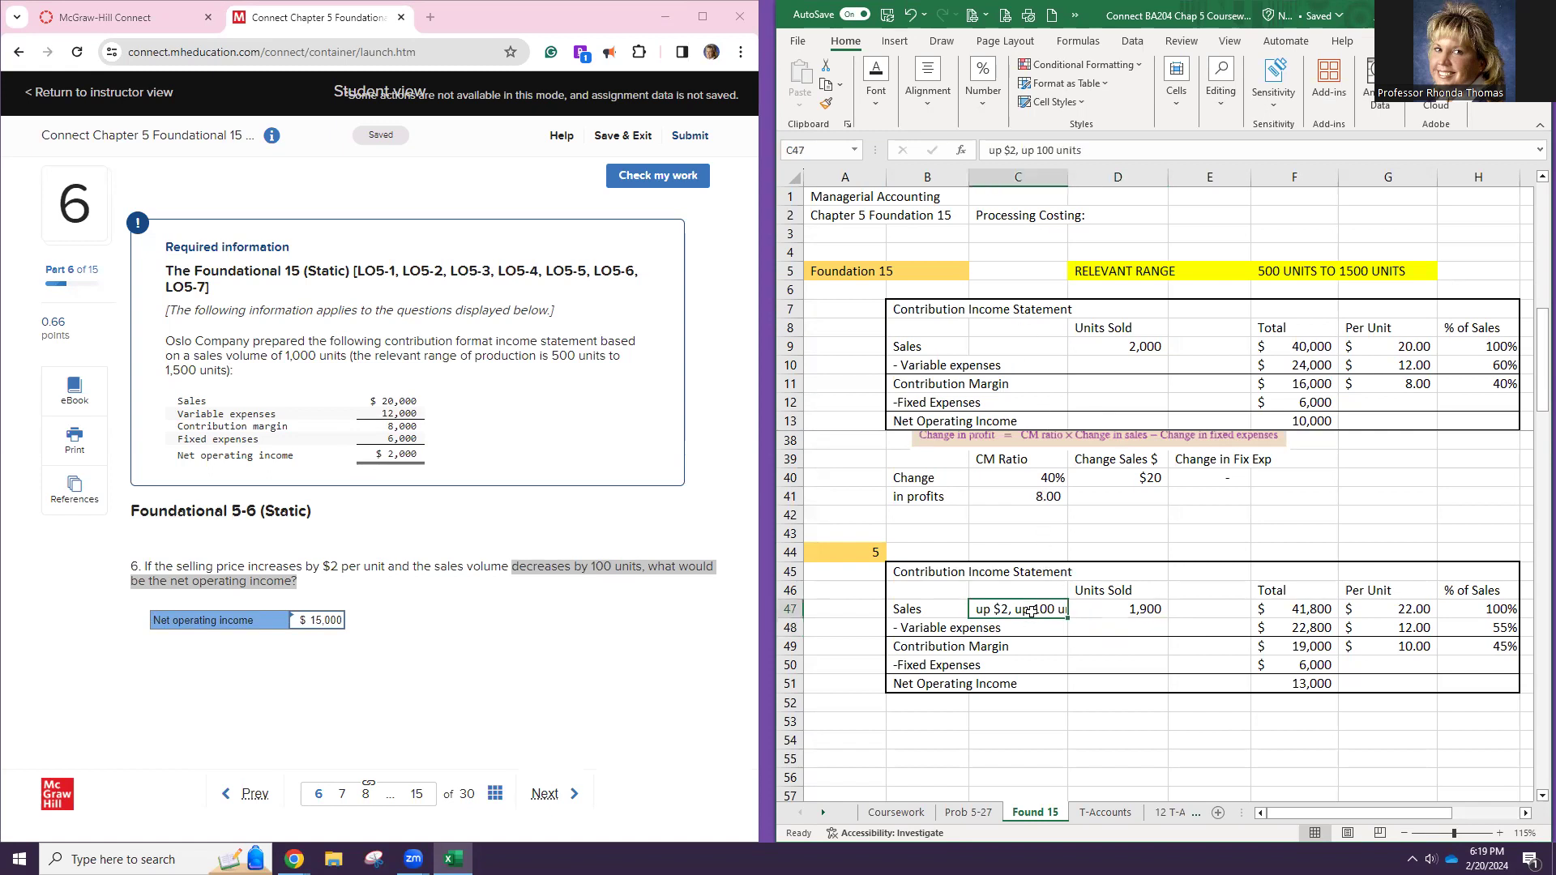
pyautogui.doubleClick(1031, 612)
pyautogui.press('BackSpace')
pyautogui.press('BackSpace')
pyautogui.press('BackSpace')
pyautogui.press('BackSpace')
pyautogui.press('BackSpace')
pyautogui.press('BackSpace')
pyautogui.press('BackSpace')
pyautogui.press('BackSpace')
pyautogui.press('BackSpace')
pyautogui.press('BackSpace')
pyautogui.press('BackSpace')
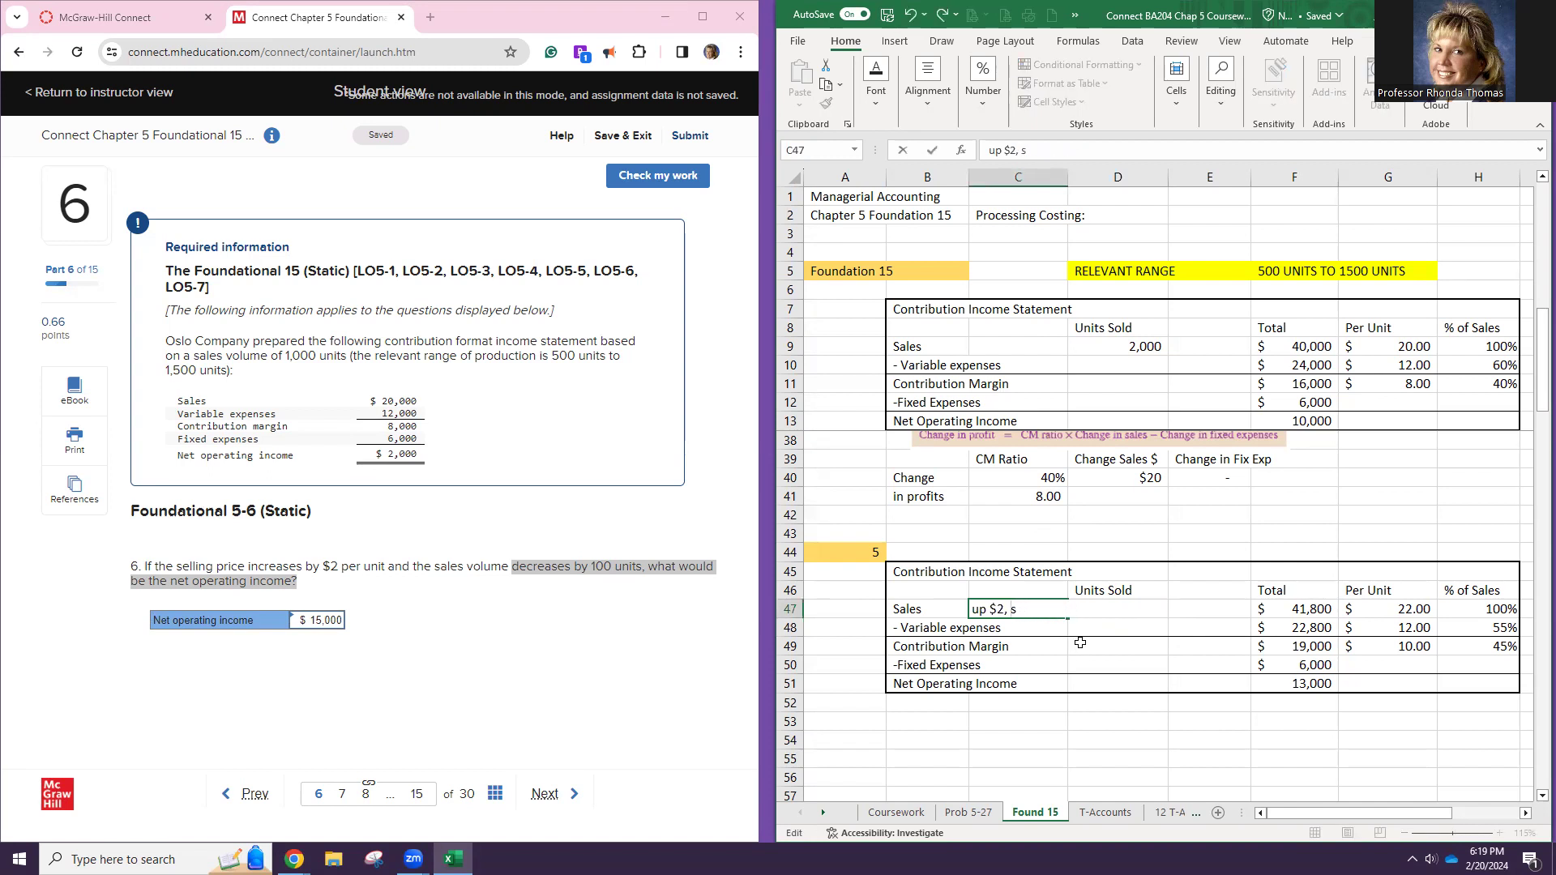
pyautogui.press('Return')
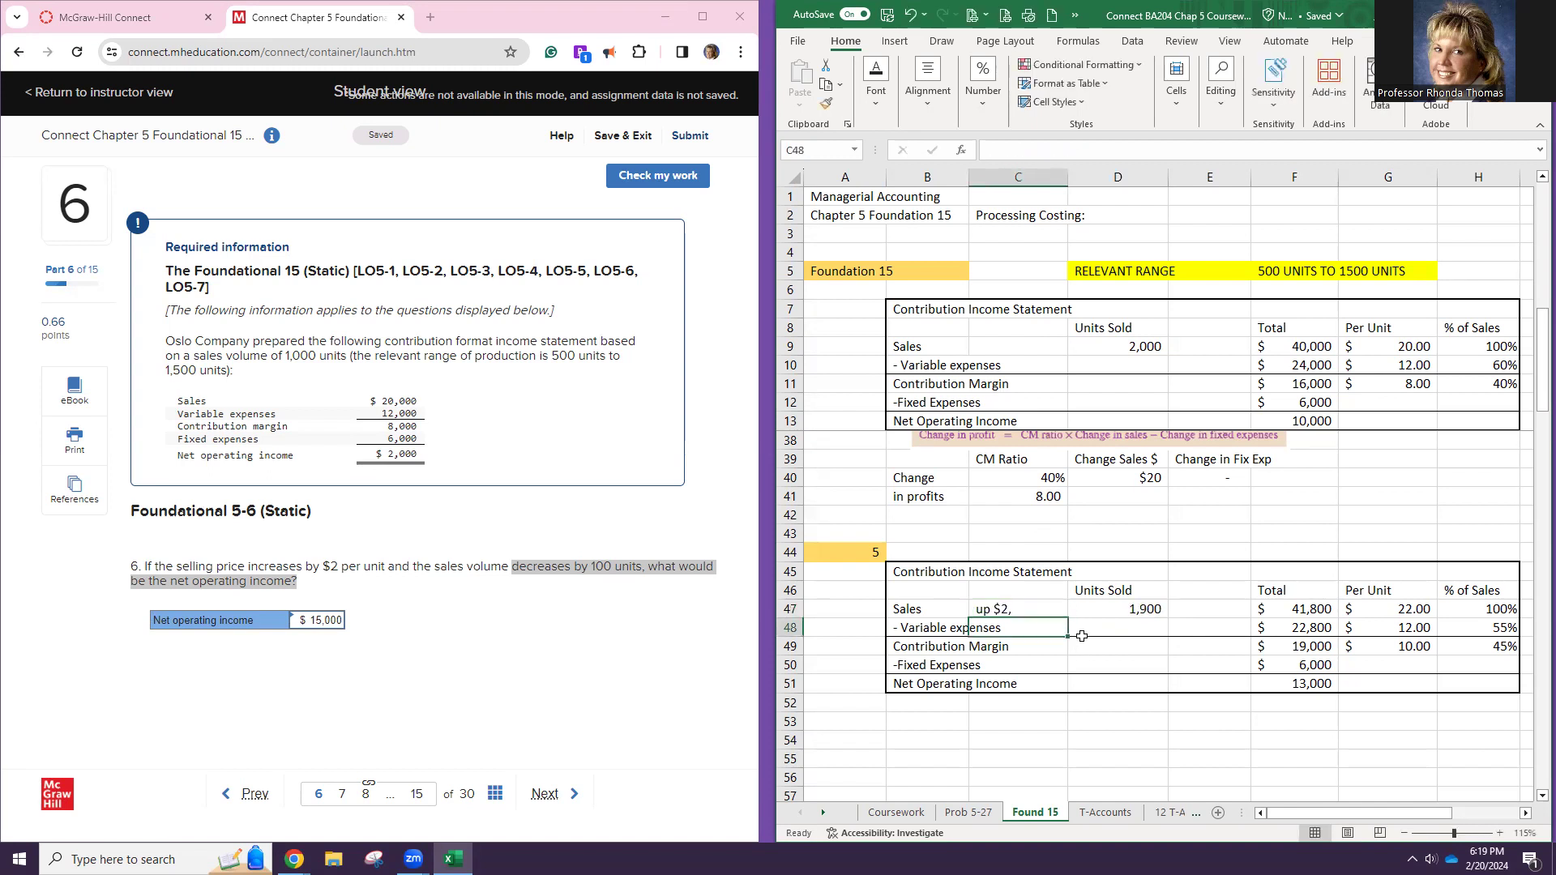
pyautogui.doubleClick(1022, 608)
pyautogui.press('BackSpace')
pyautogui.press('BackSpace')
pyautogui.press('BackSpace')
pyautogui.write('down')
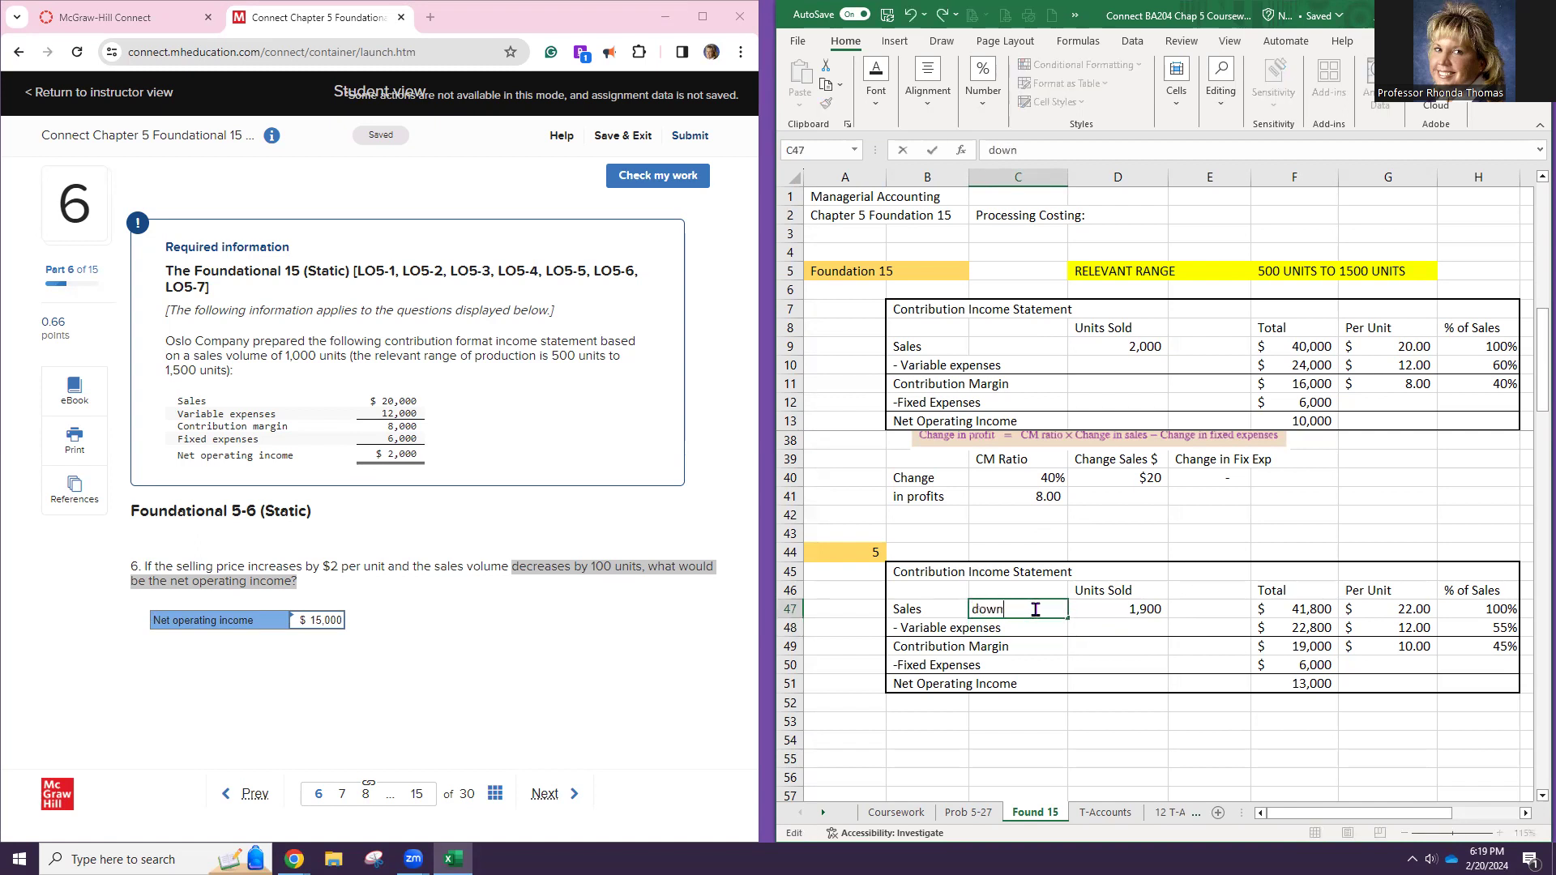
pyautogui.write(' 100 units')
pyautogui.click(1234, 609)
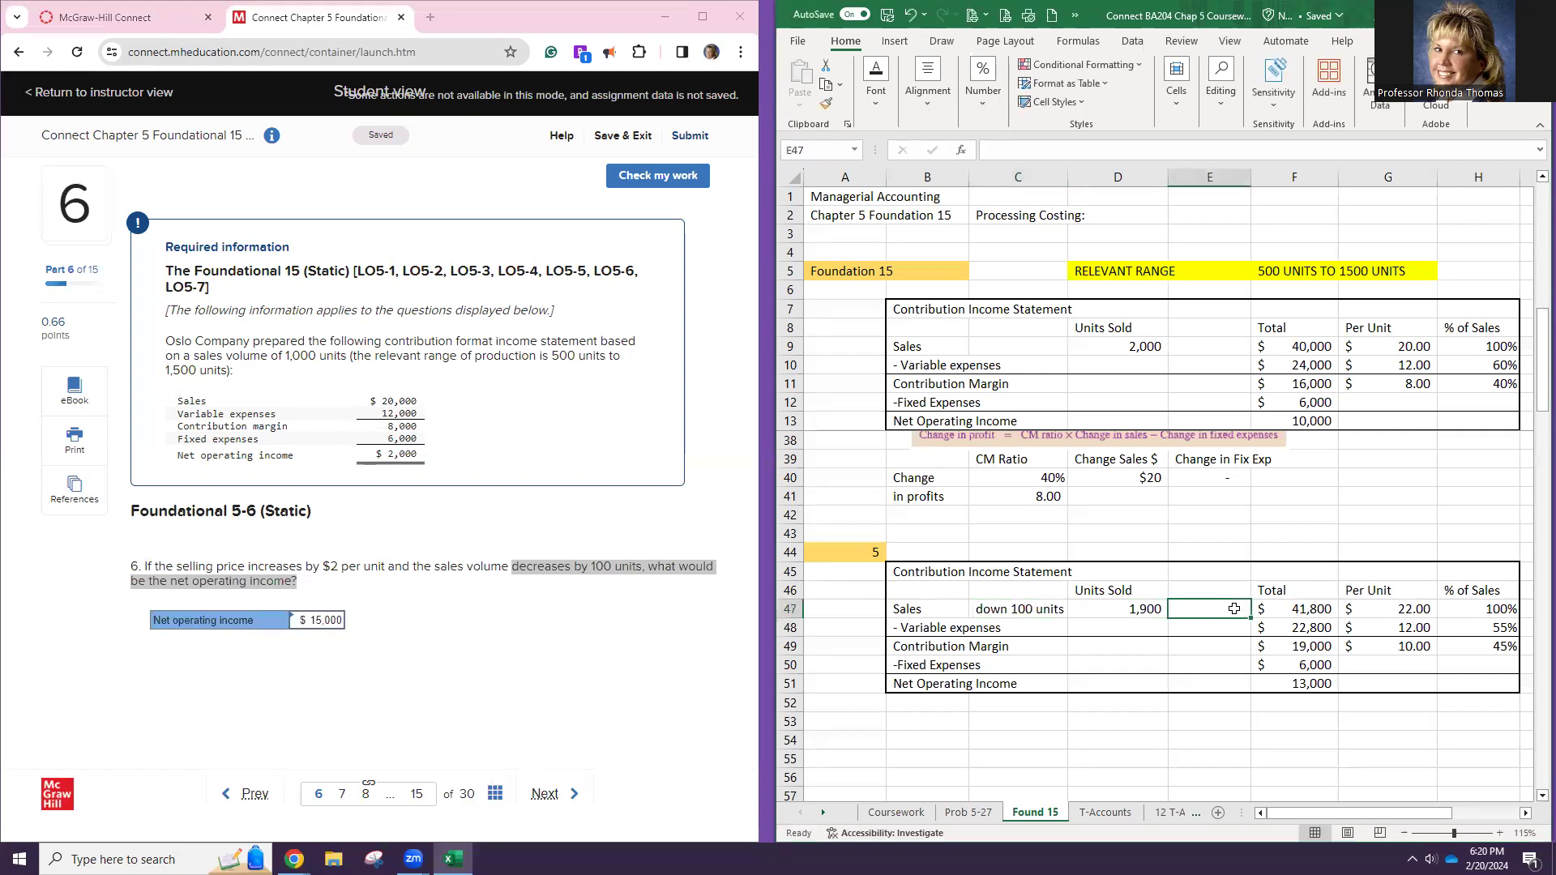
# Note 'up $2' in E47 and enter 13000 as net operating income in Connect
pyautogui.write('up $2')
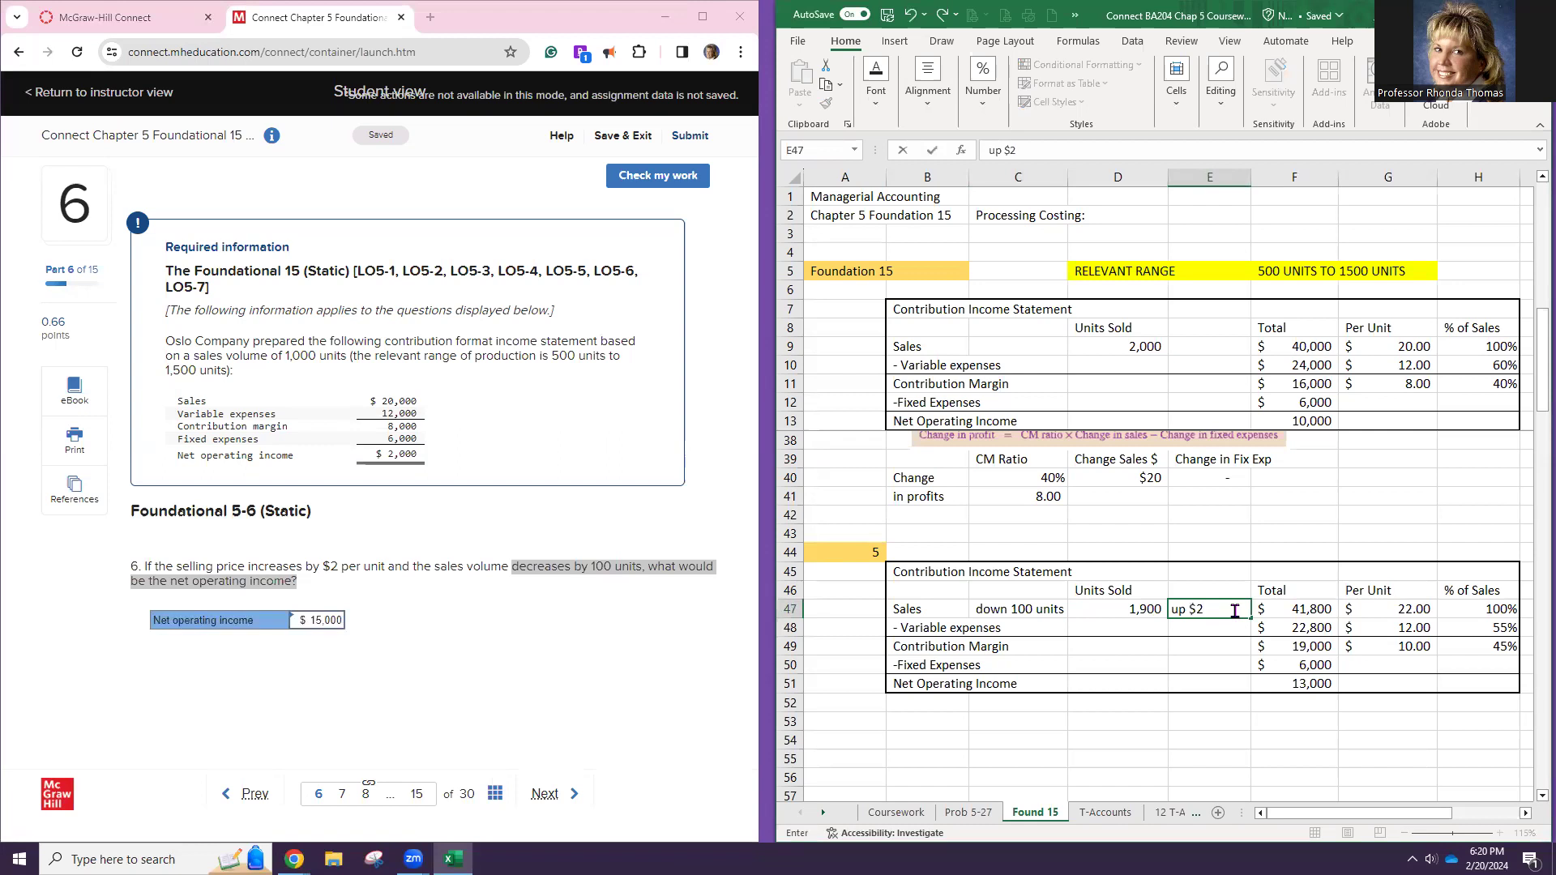
pyautogui.press('Return')
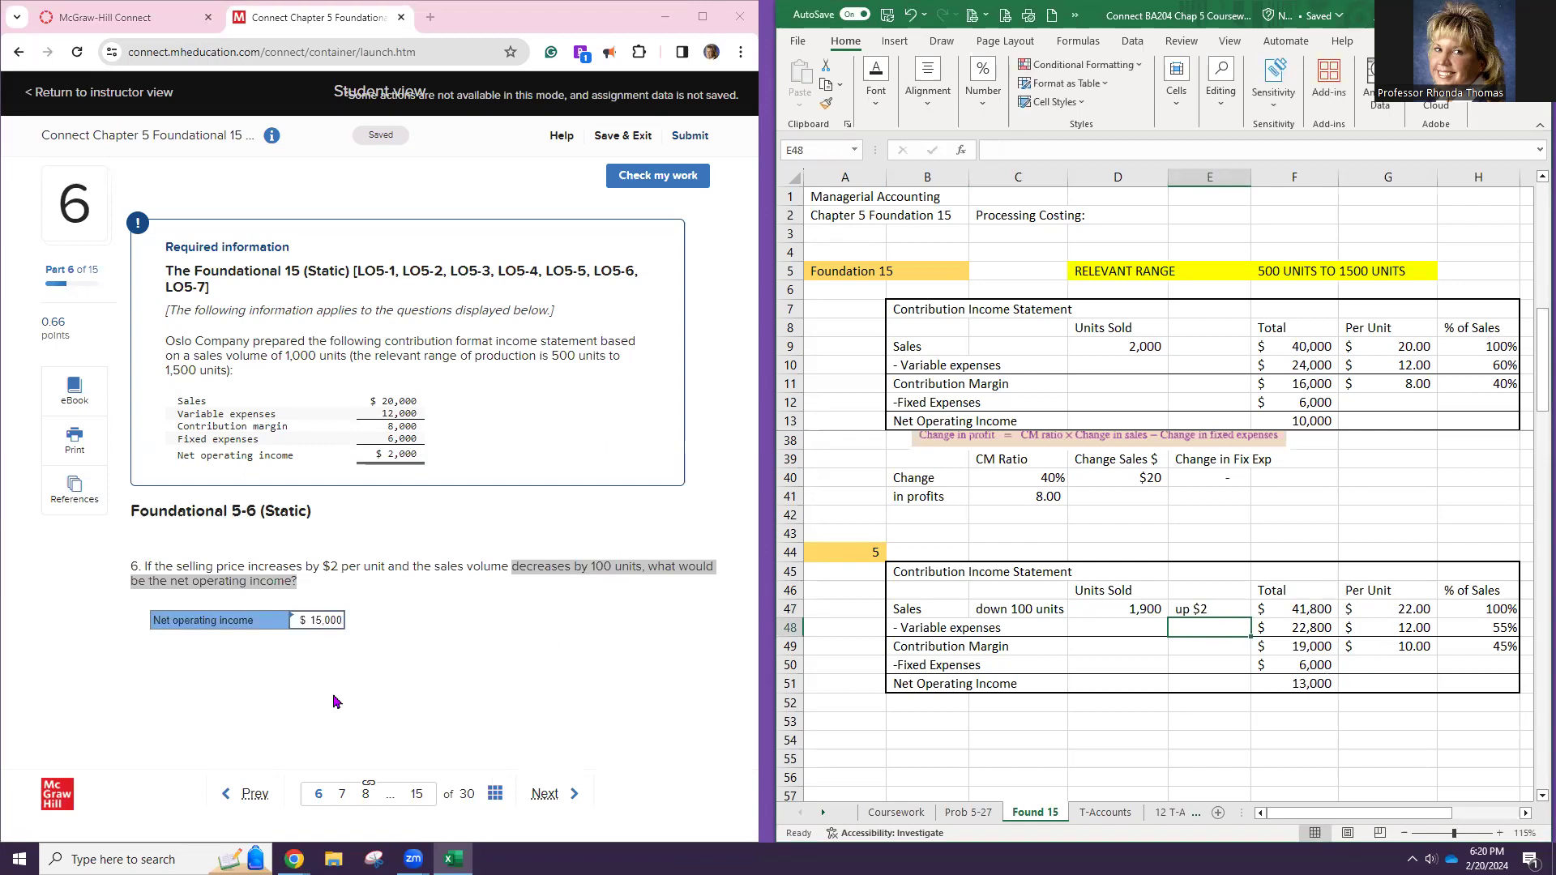
pyautogui.click(315, 618)
pyautogui.write('1300')
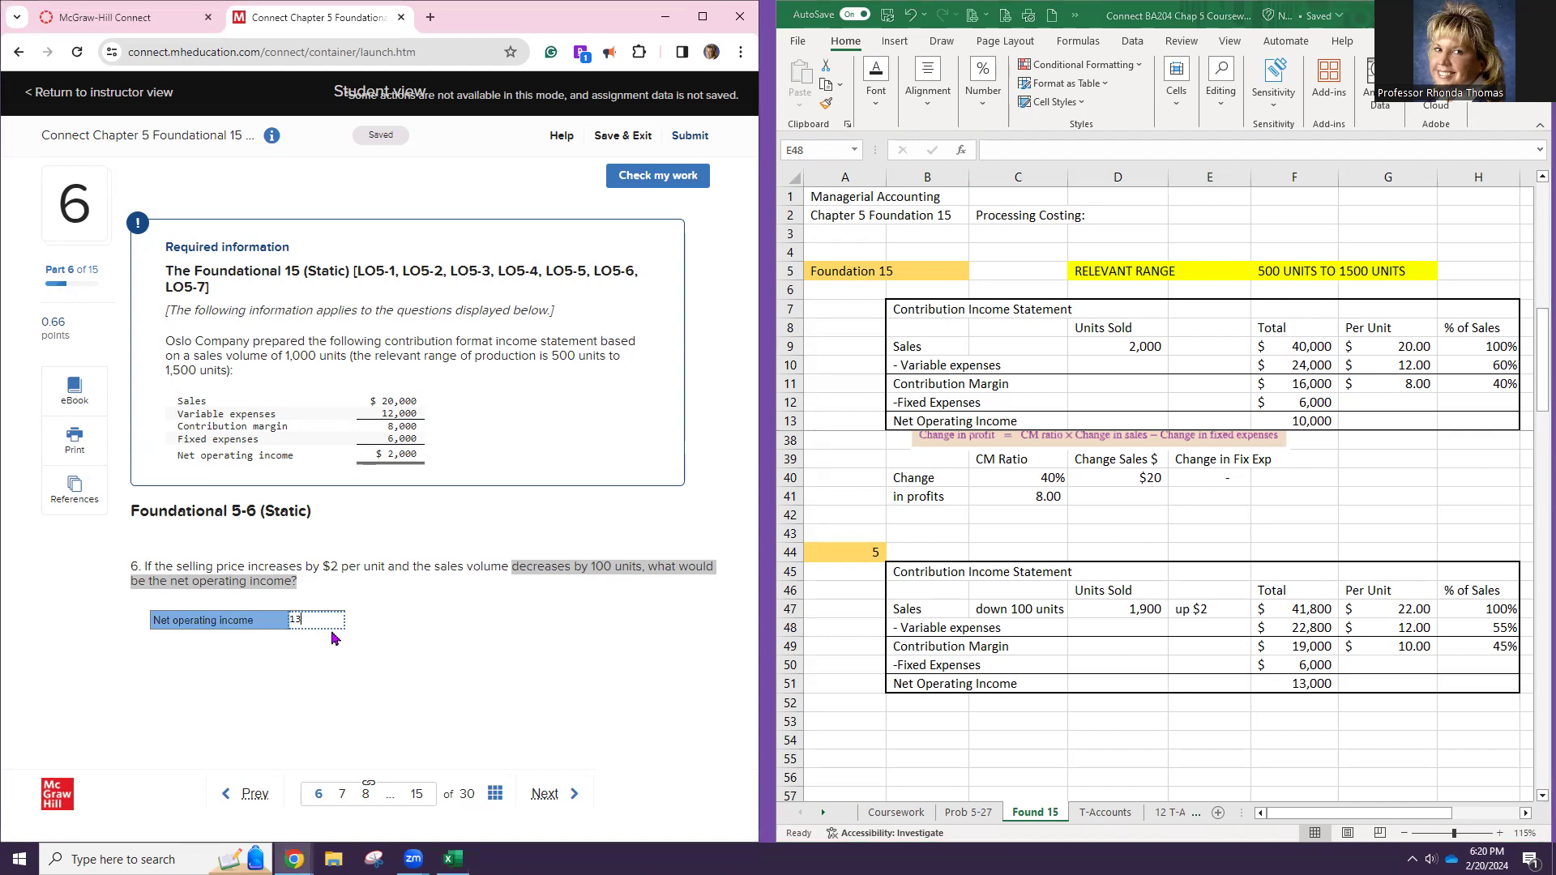
# Check the 13,000 answer in Connect, then return to the Found 15 workbook at D9
pyautogui.click(680, 175)
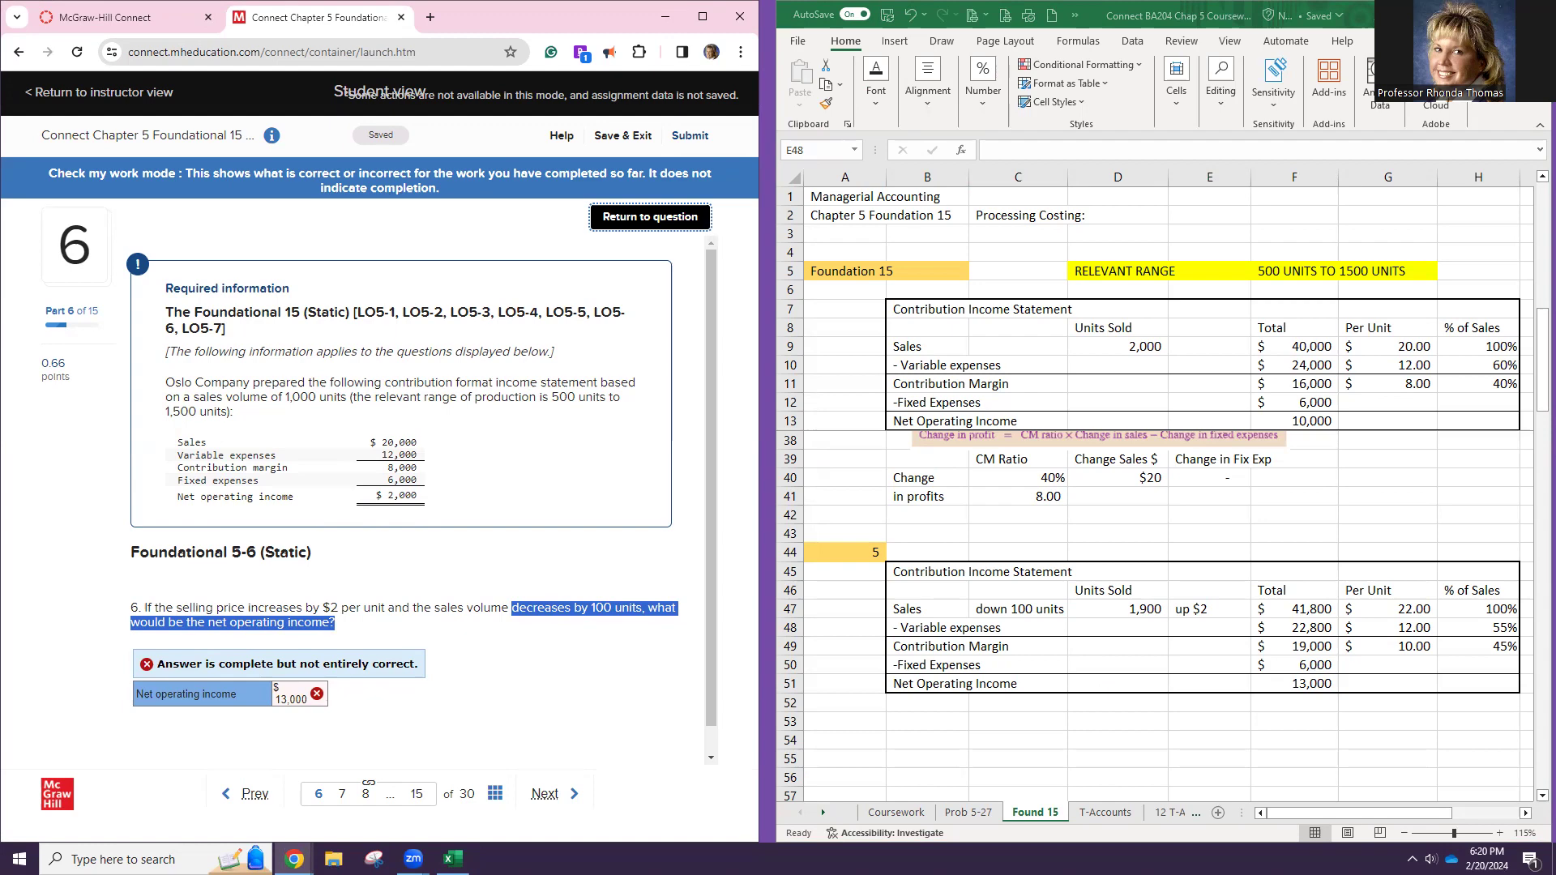
pyautogui.hotkey('alt', 'Tab')
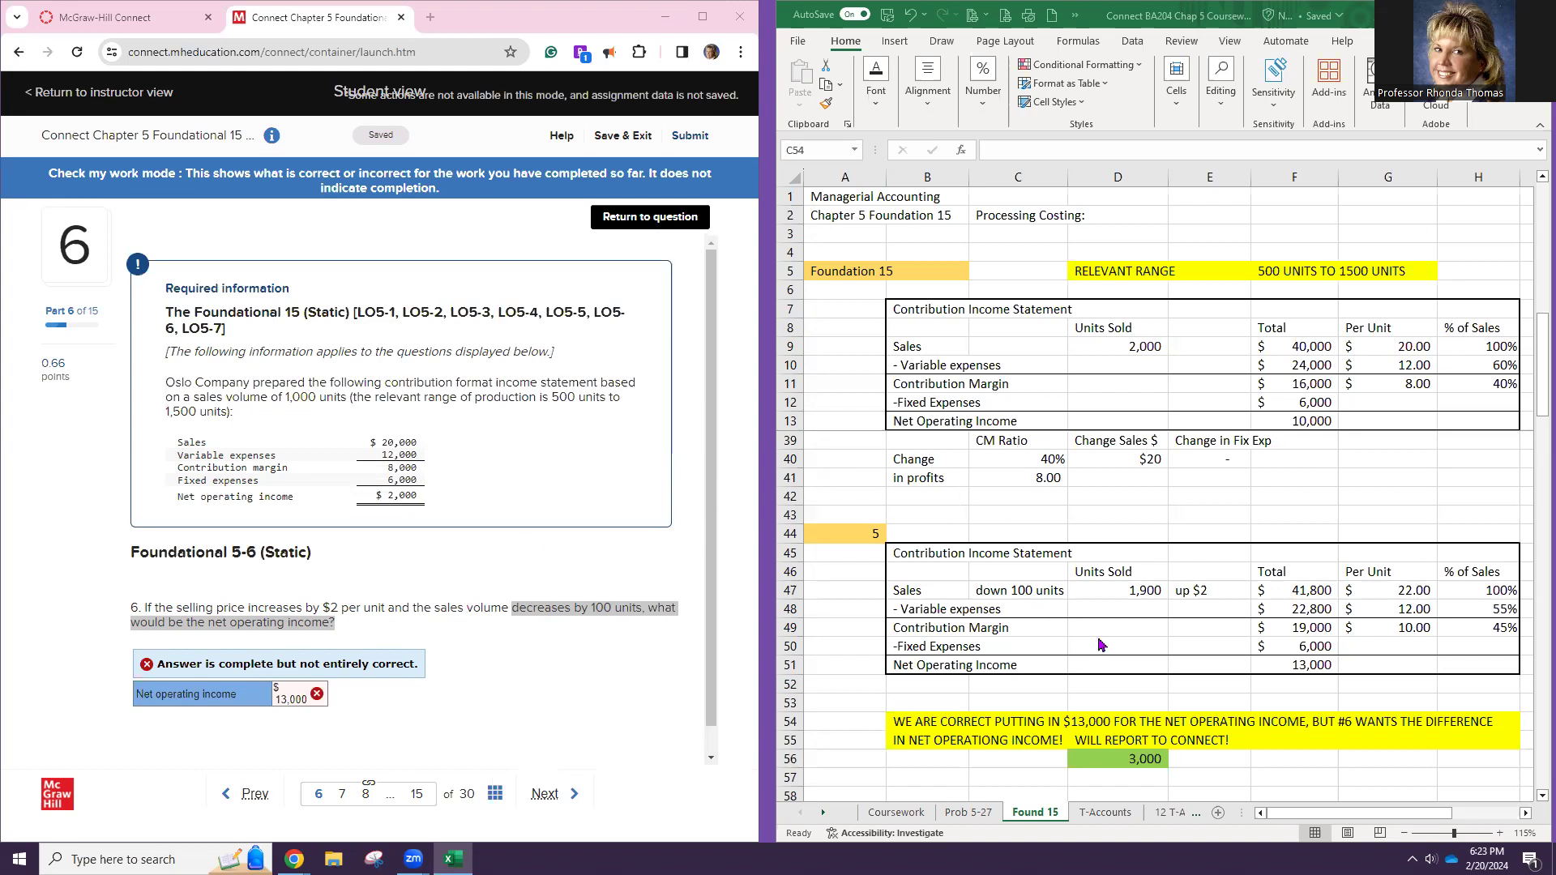
pyautogui.click(922, 724)
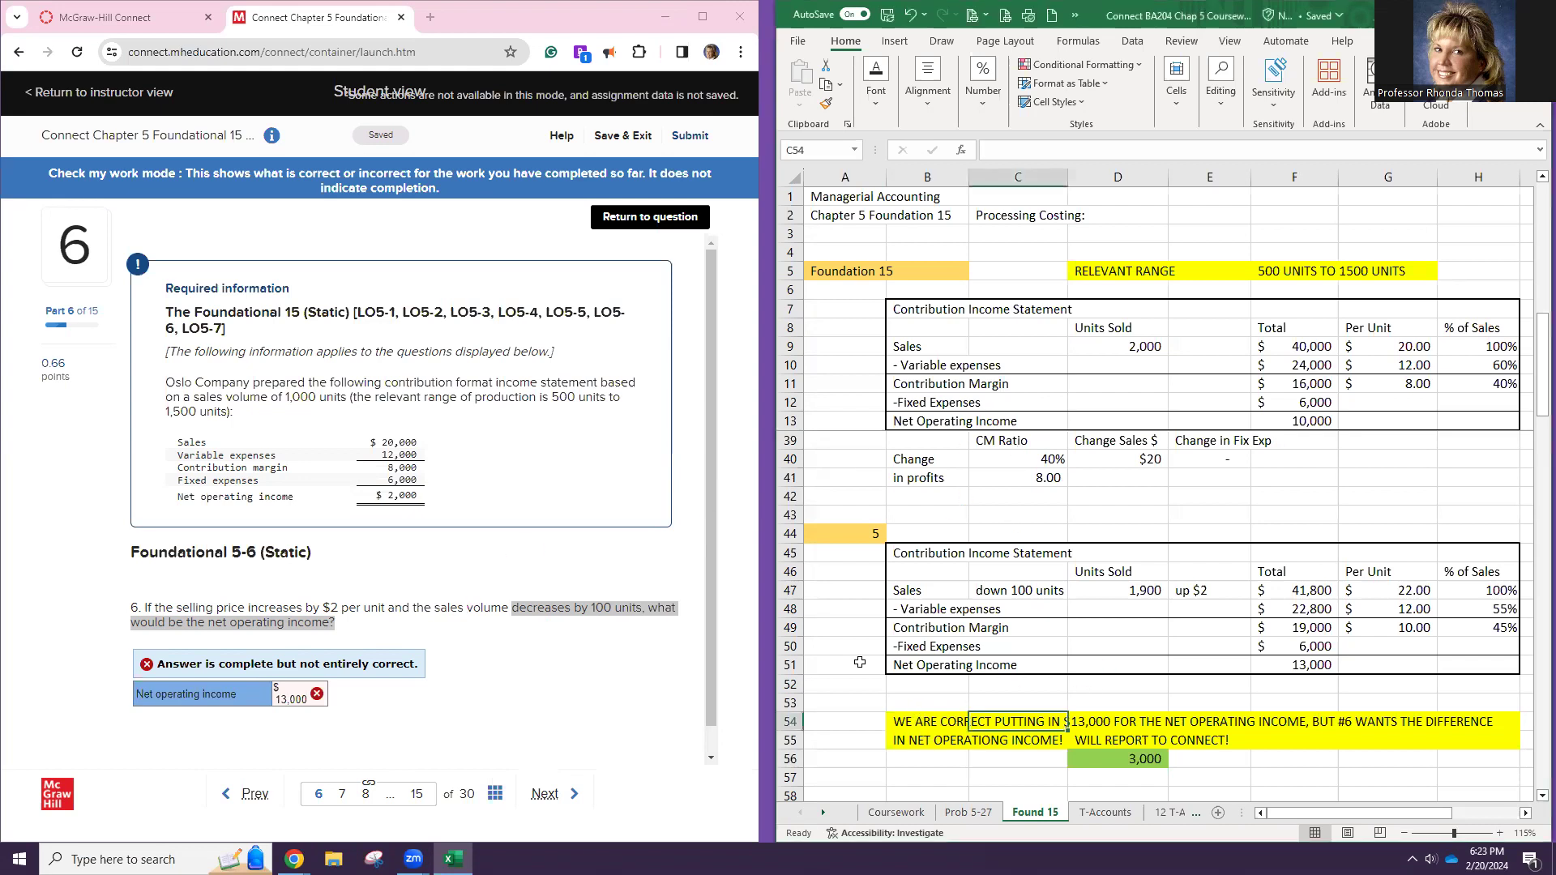
pyautogui.click(1120, 350)
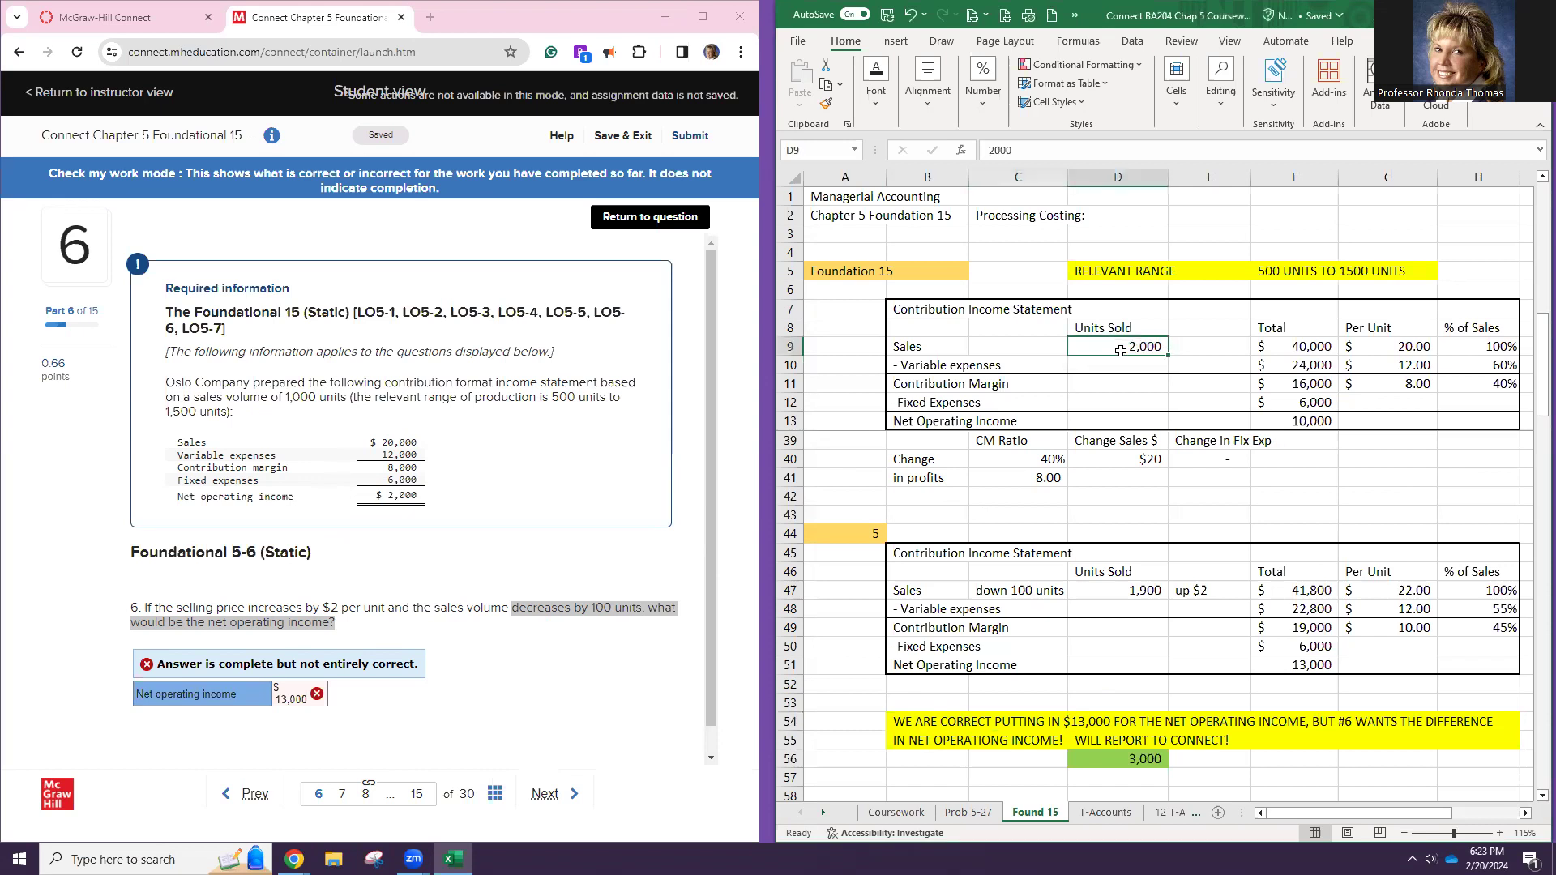
# Set units sold to 1,000 in D9 and 900 in D47
pyautogui.write('1000')
pyautogui.press('Return')
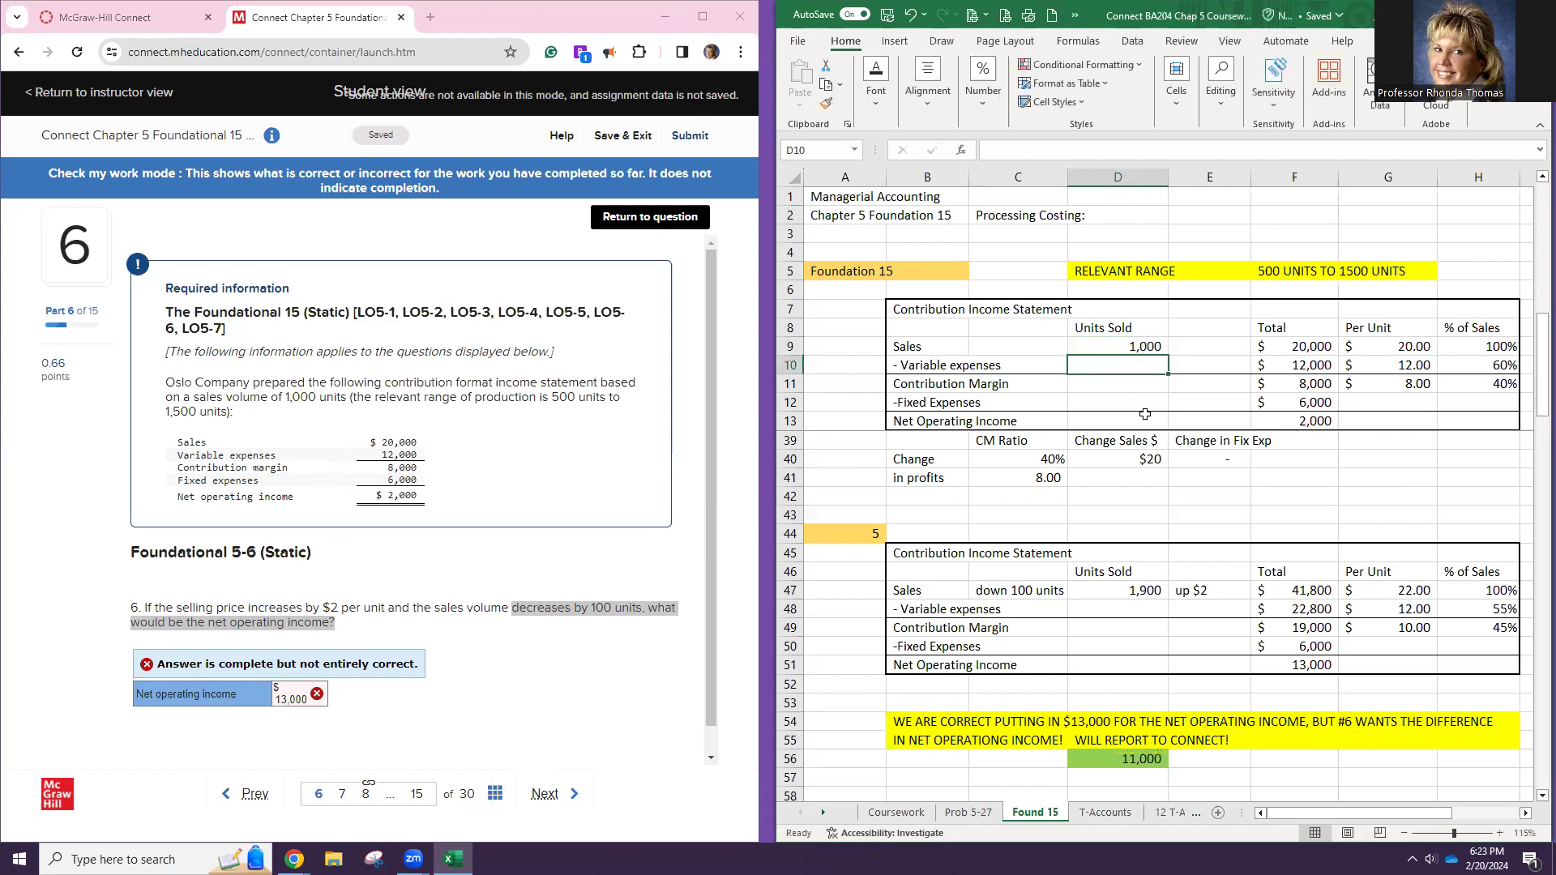
pyautogui.click(1115, 593)
pyautogui.write('90')
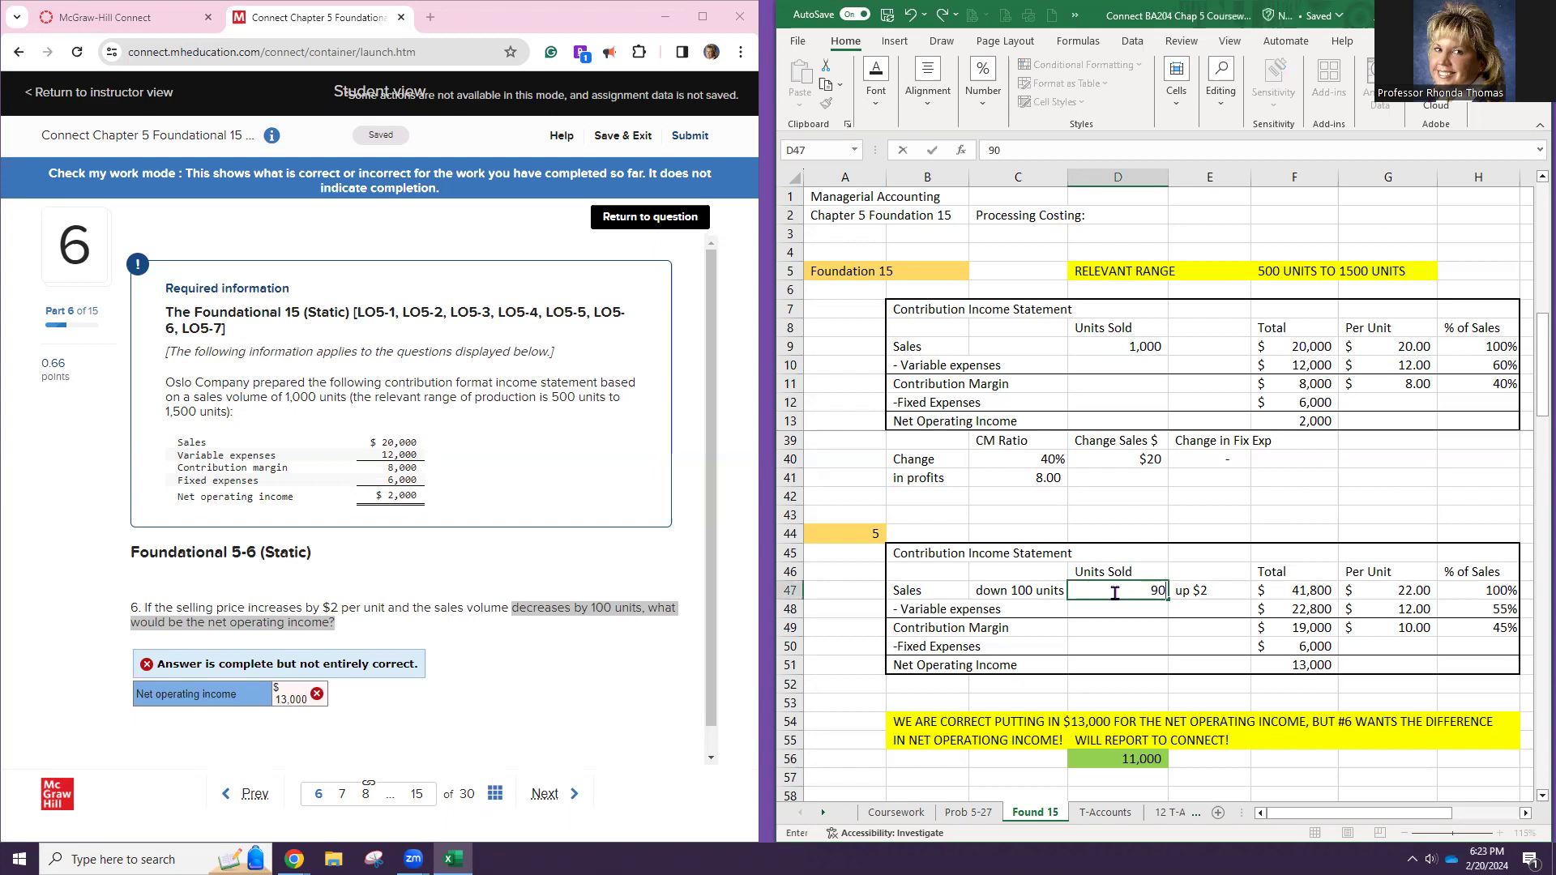
pyautogui.write('0')
pyautogui.press('Return')
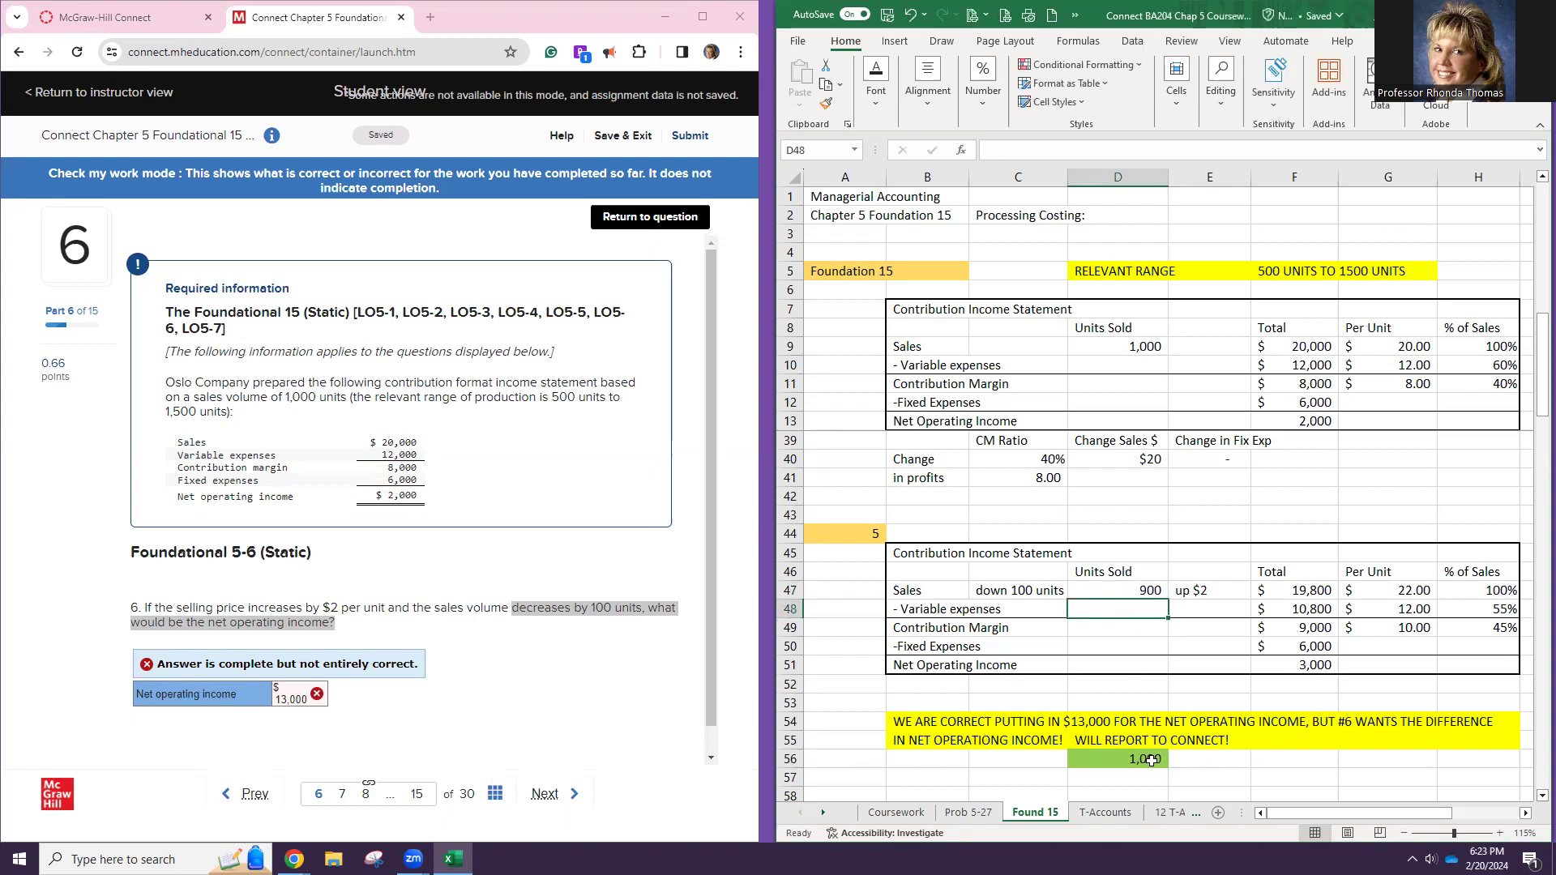
pyautogui.moveTo(921, 723); pyautogui.dragTo(1459, 725)
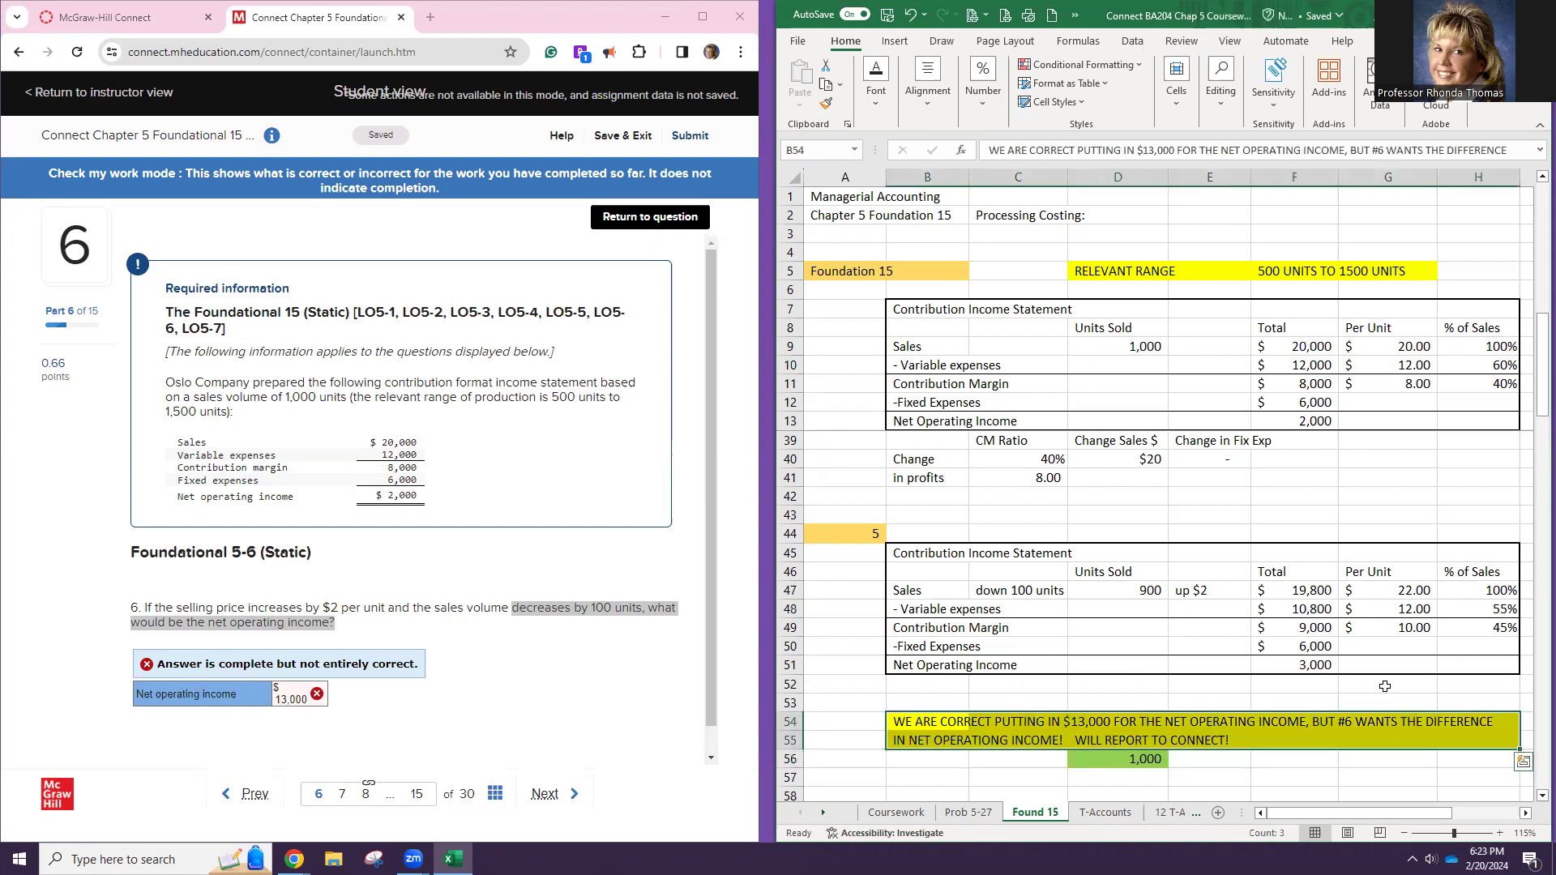
# Delete the note in rows 54–55 and set its fill to No Fill
pyautogui.press('Delete')
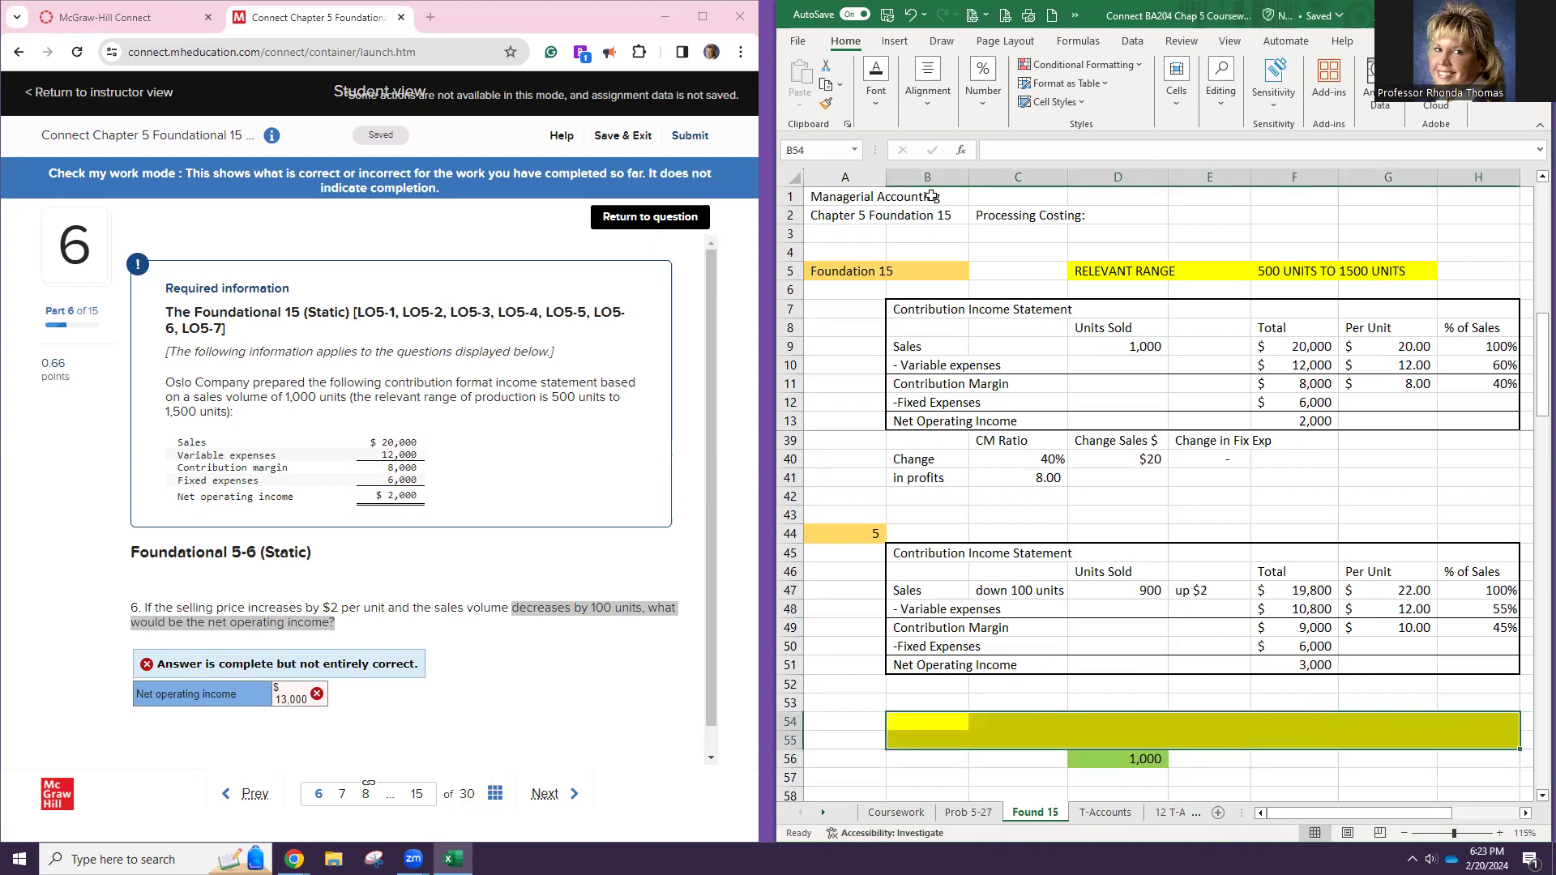
pyautogui.click(882, 104)
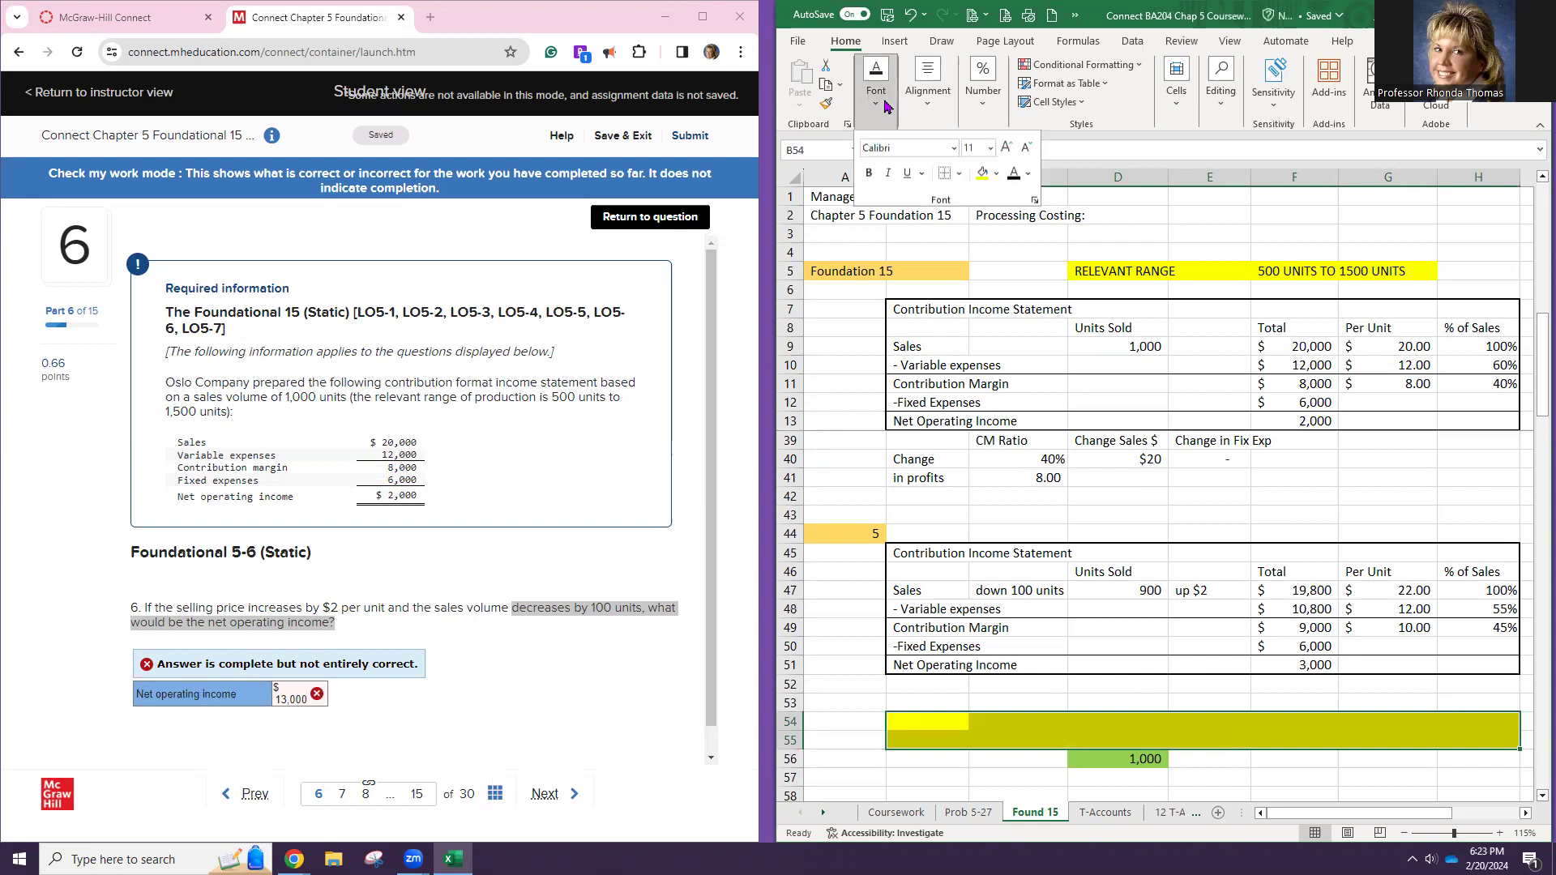
pyautogui.click(997, 173)
pyautogui.click(1058, 398)
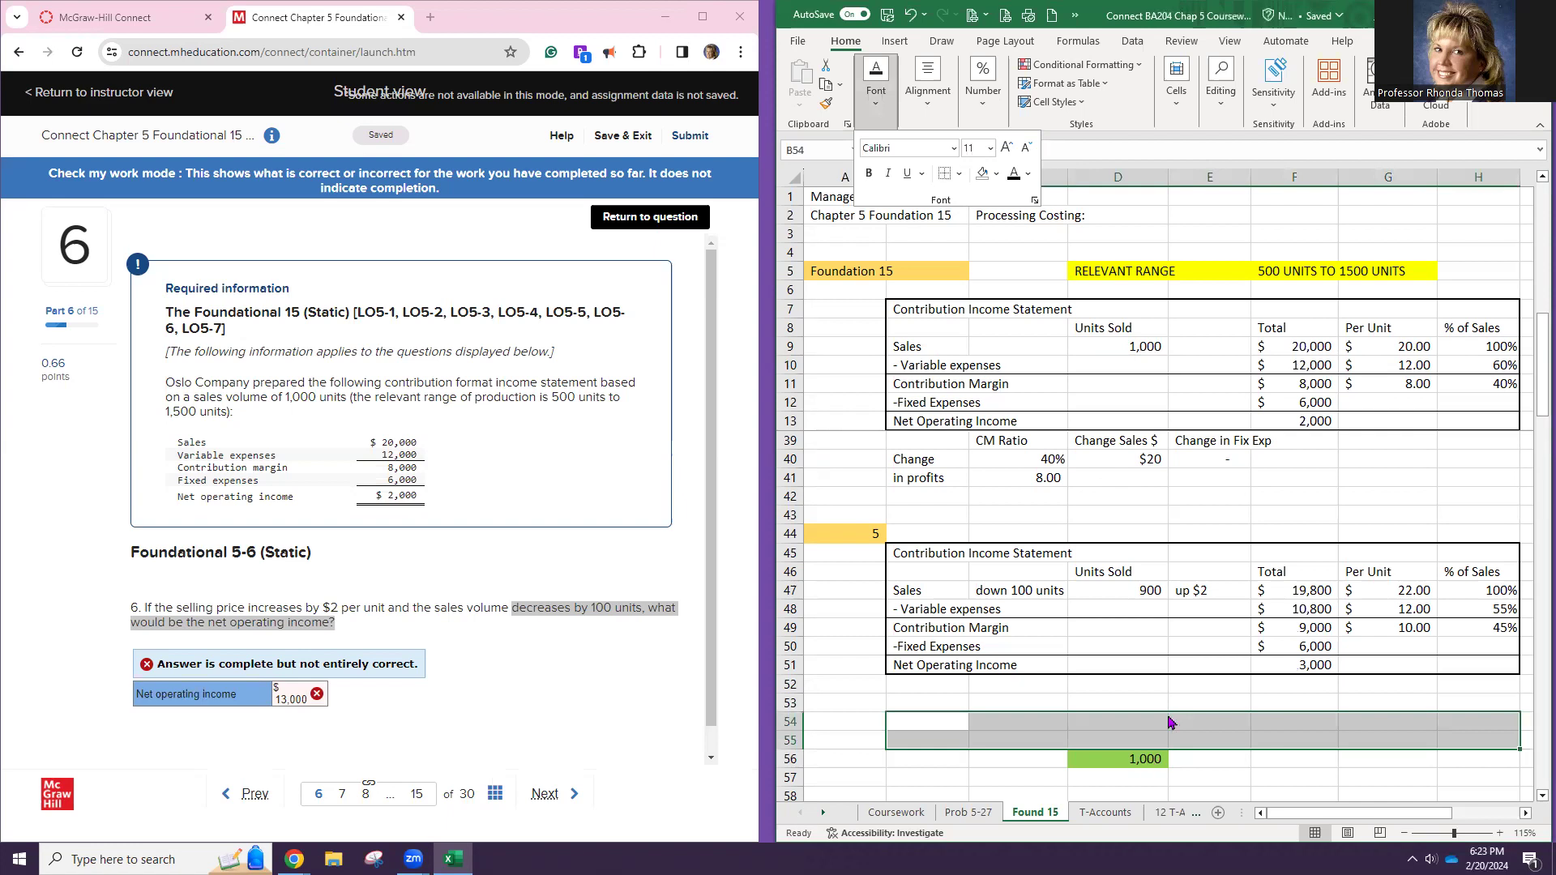
pyautogui.click(1279, 671)
# Fill the second statement's Net Operating Income row B51:F51 yellow
pyautogui.click(1278, 663)
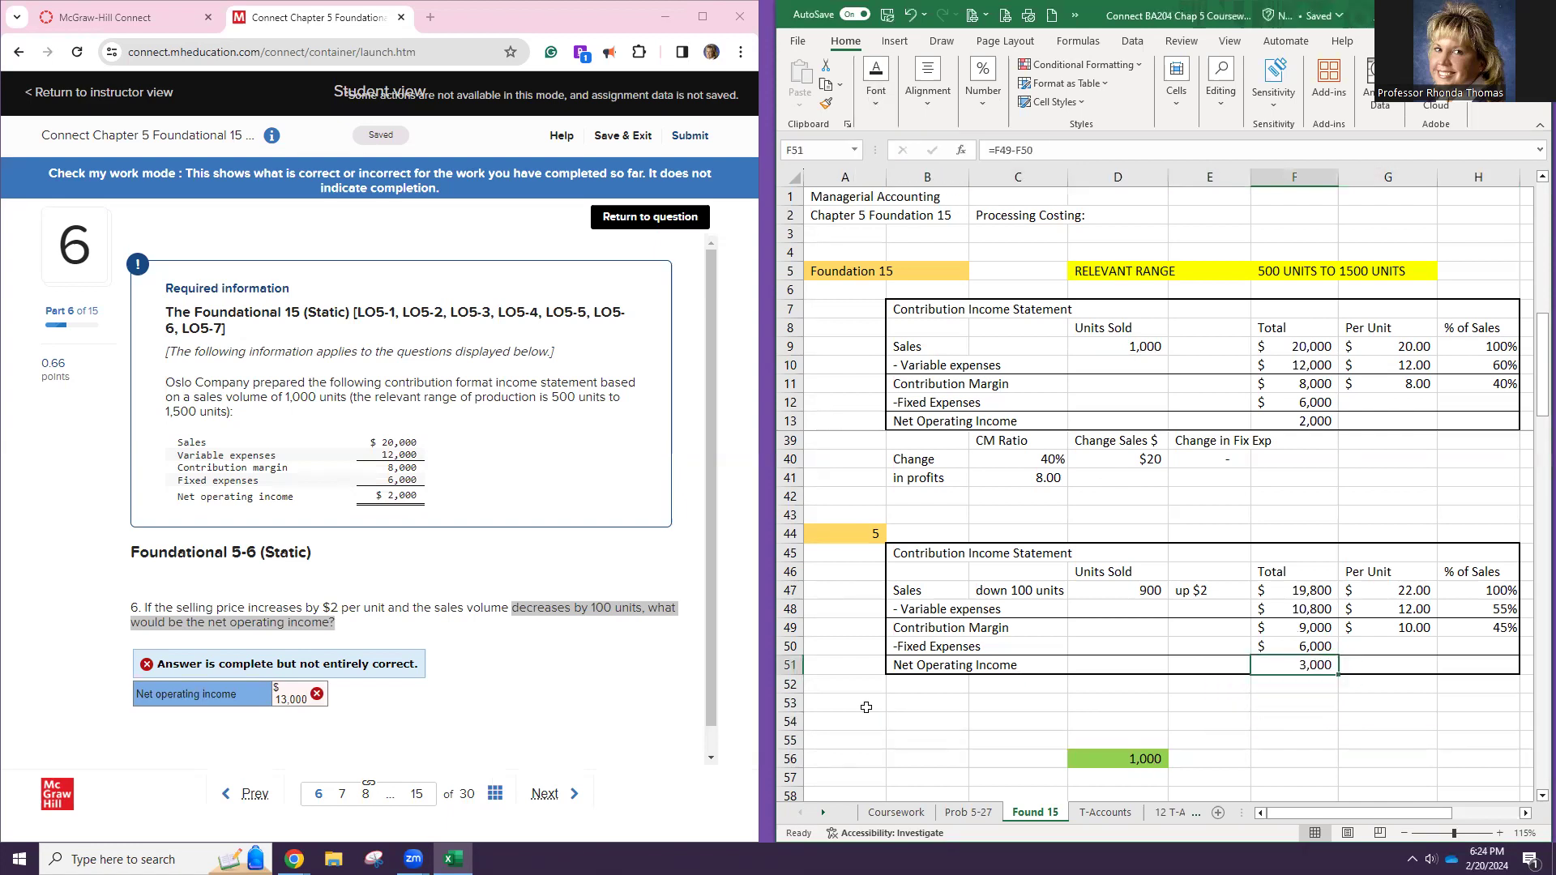
pyautogui.moveTo(907, 667); pyautogui.dragTo(1297, 667)
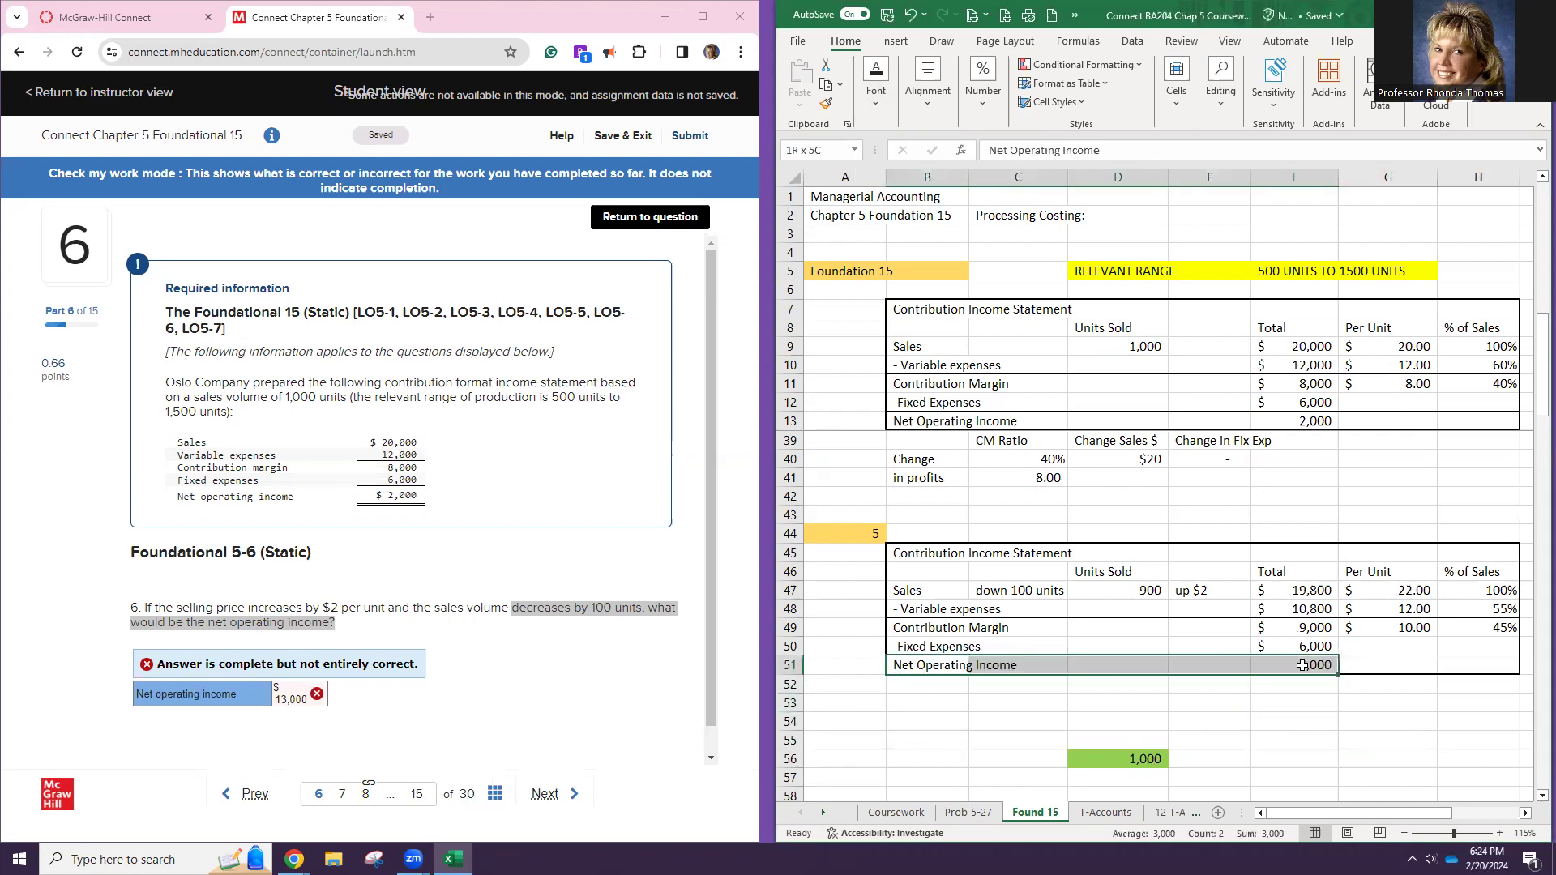
pyautogui.click(875, 89)
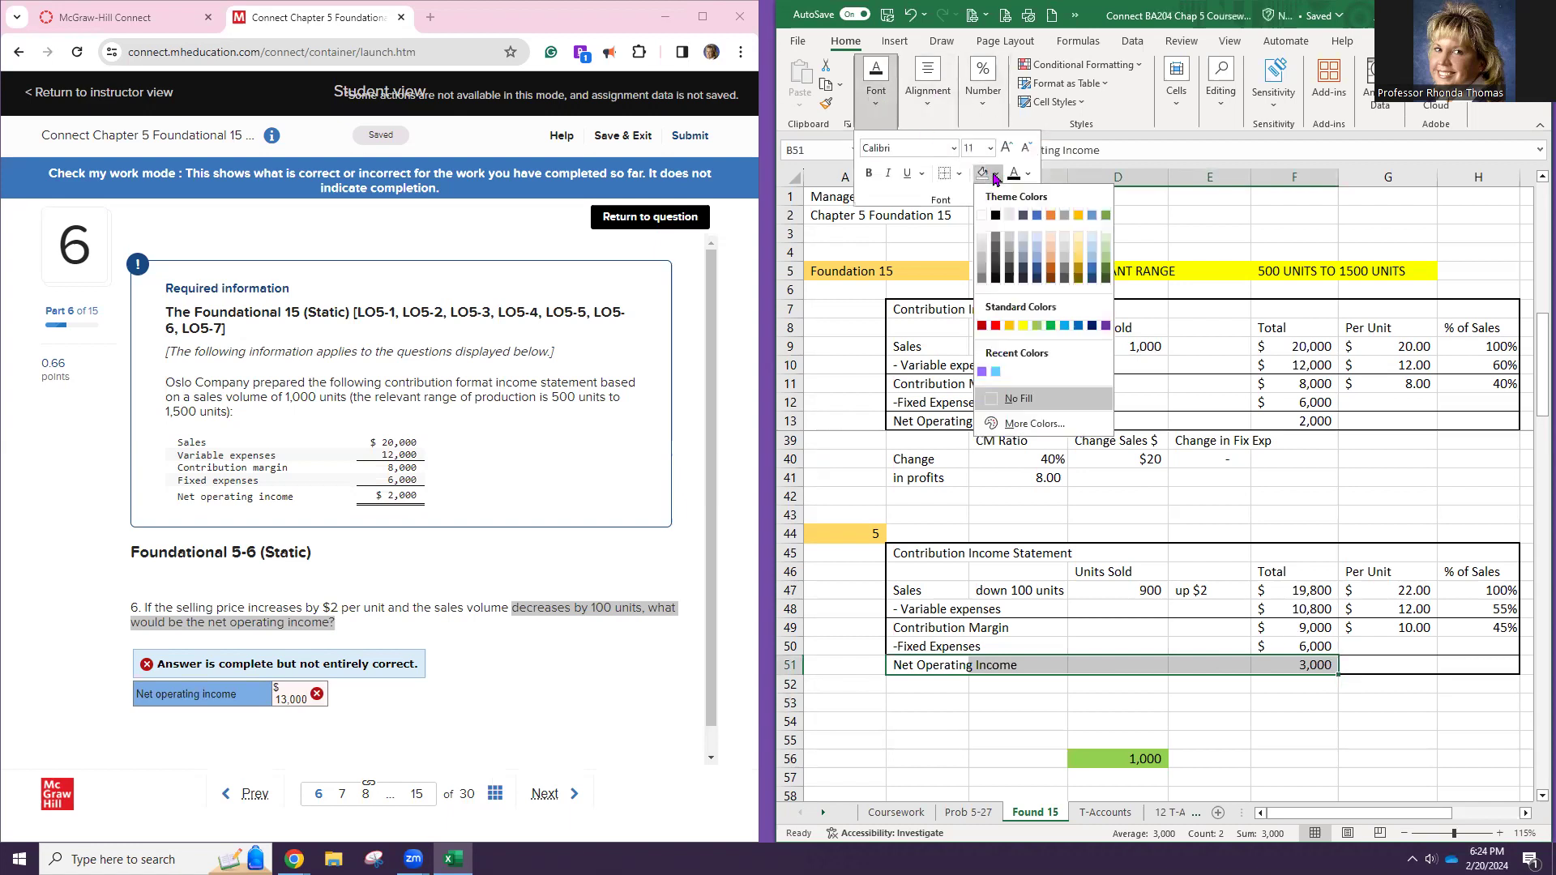
pyautogui.click(996, 173)
pyautogui.click(1024, 326)
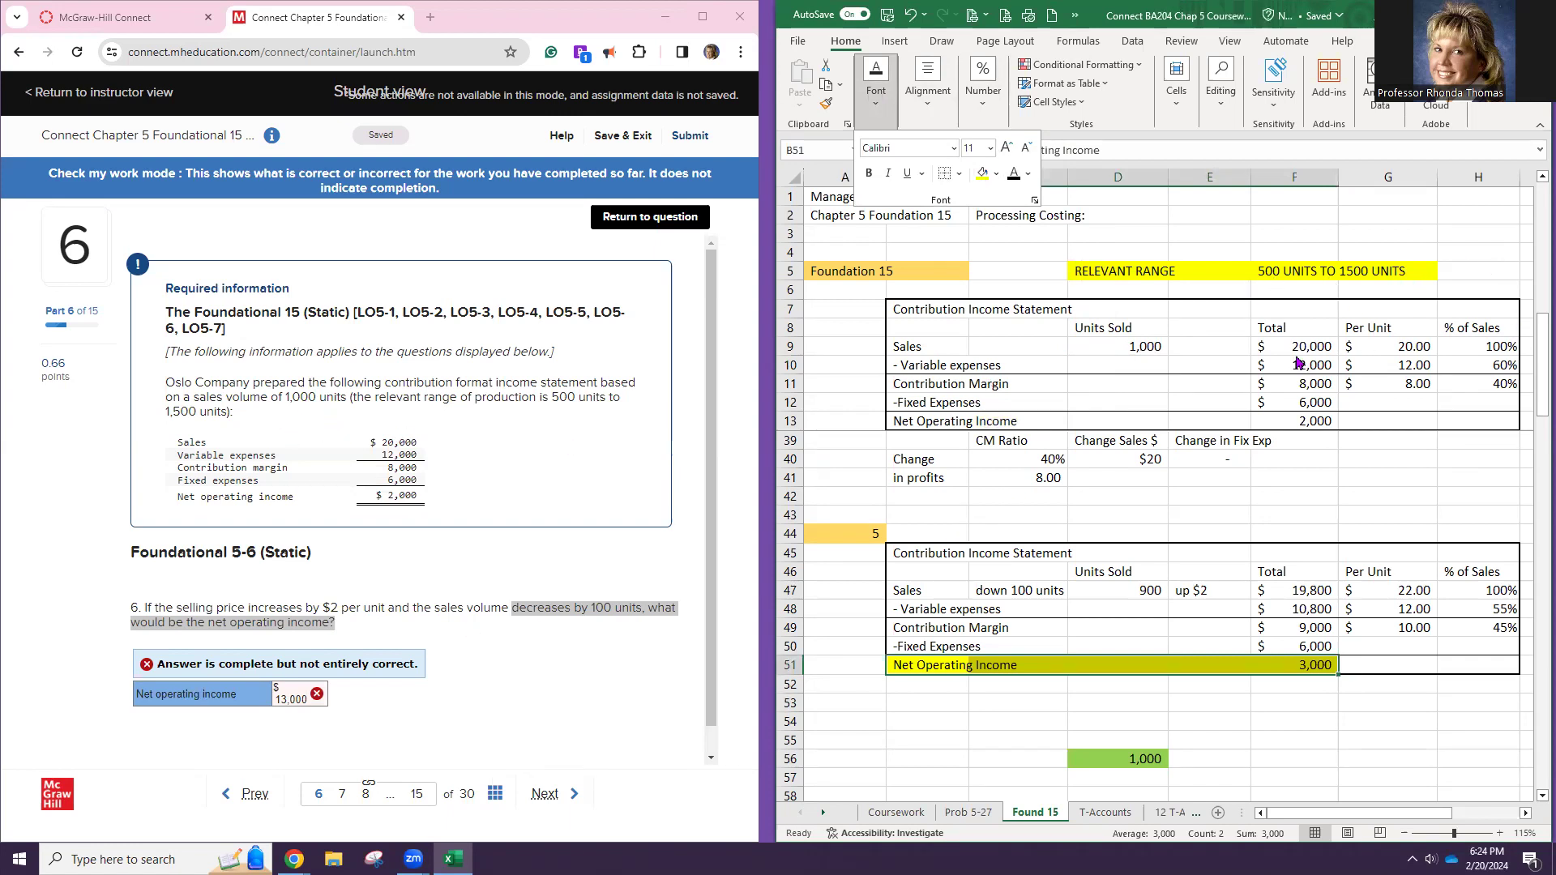
pyautogui.scroll(2, 1251, 481)
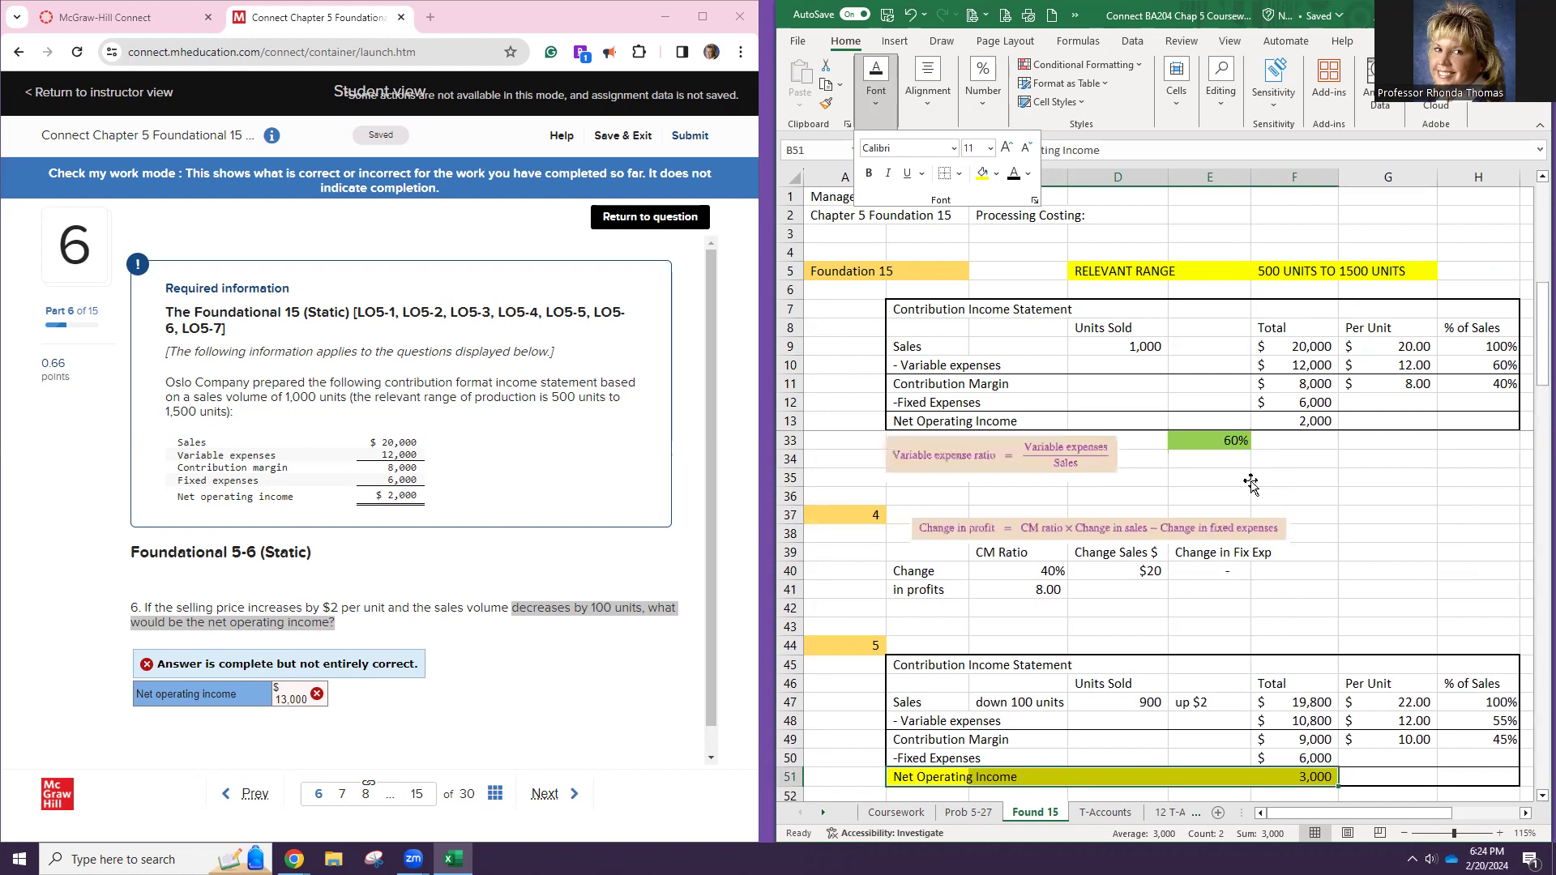
pyautogui.scroll(-2, 1140, 578)
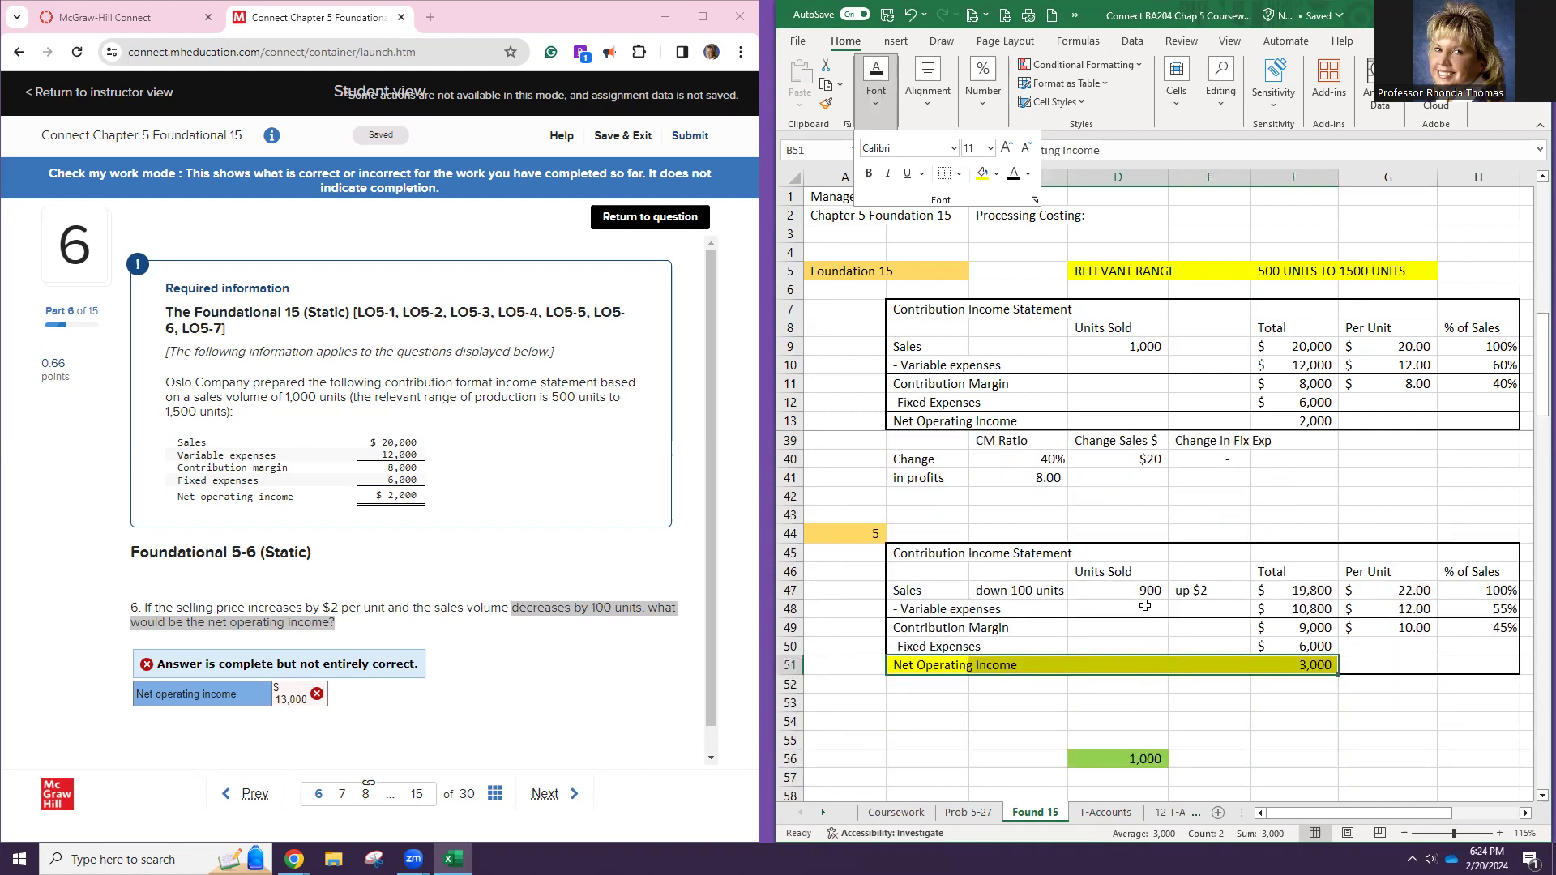
pyautogui.click(1096, 590)
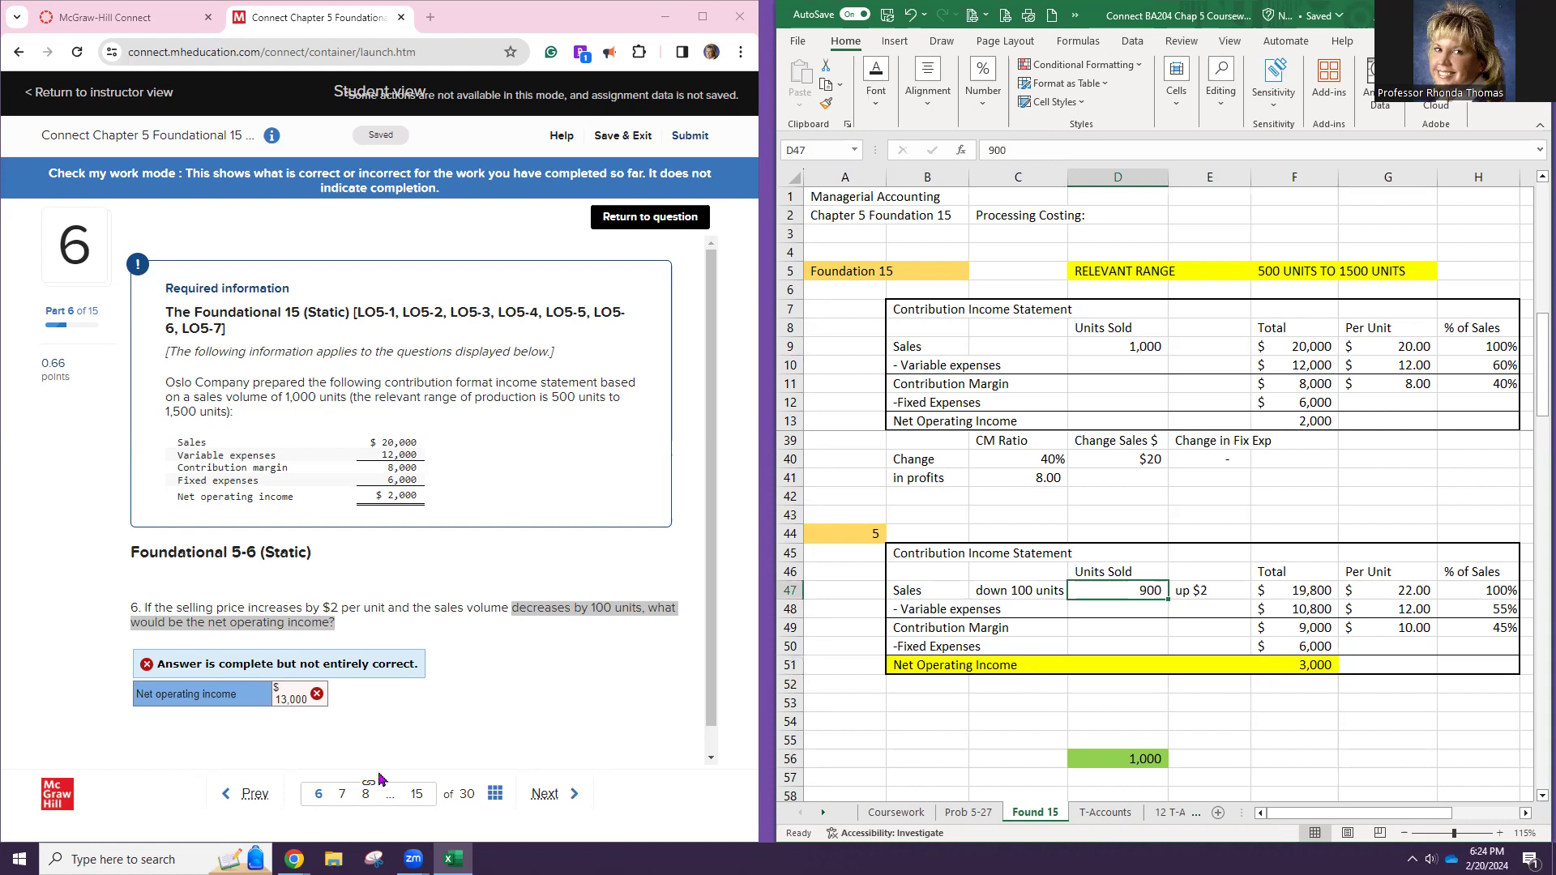
# Enter 3000 as question 6's net operating income and check it as correct
pyautogui.click(640, 217)
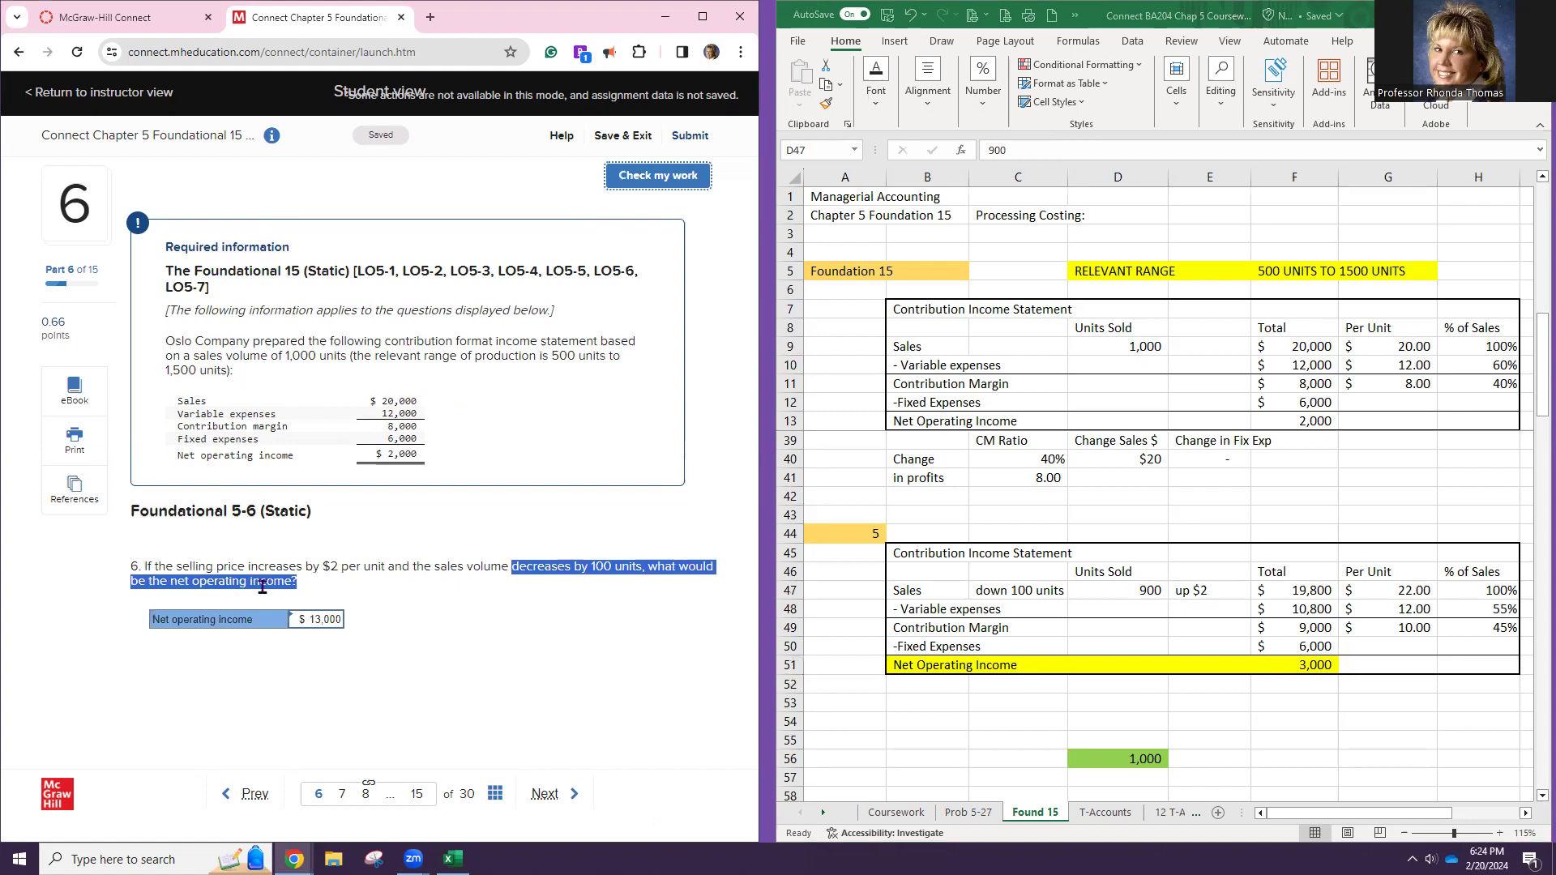
pyautogui.click(322, 616)
pyautogui.write('3000')
pyautogui.click(644, 180)
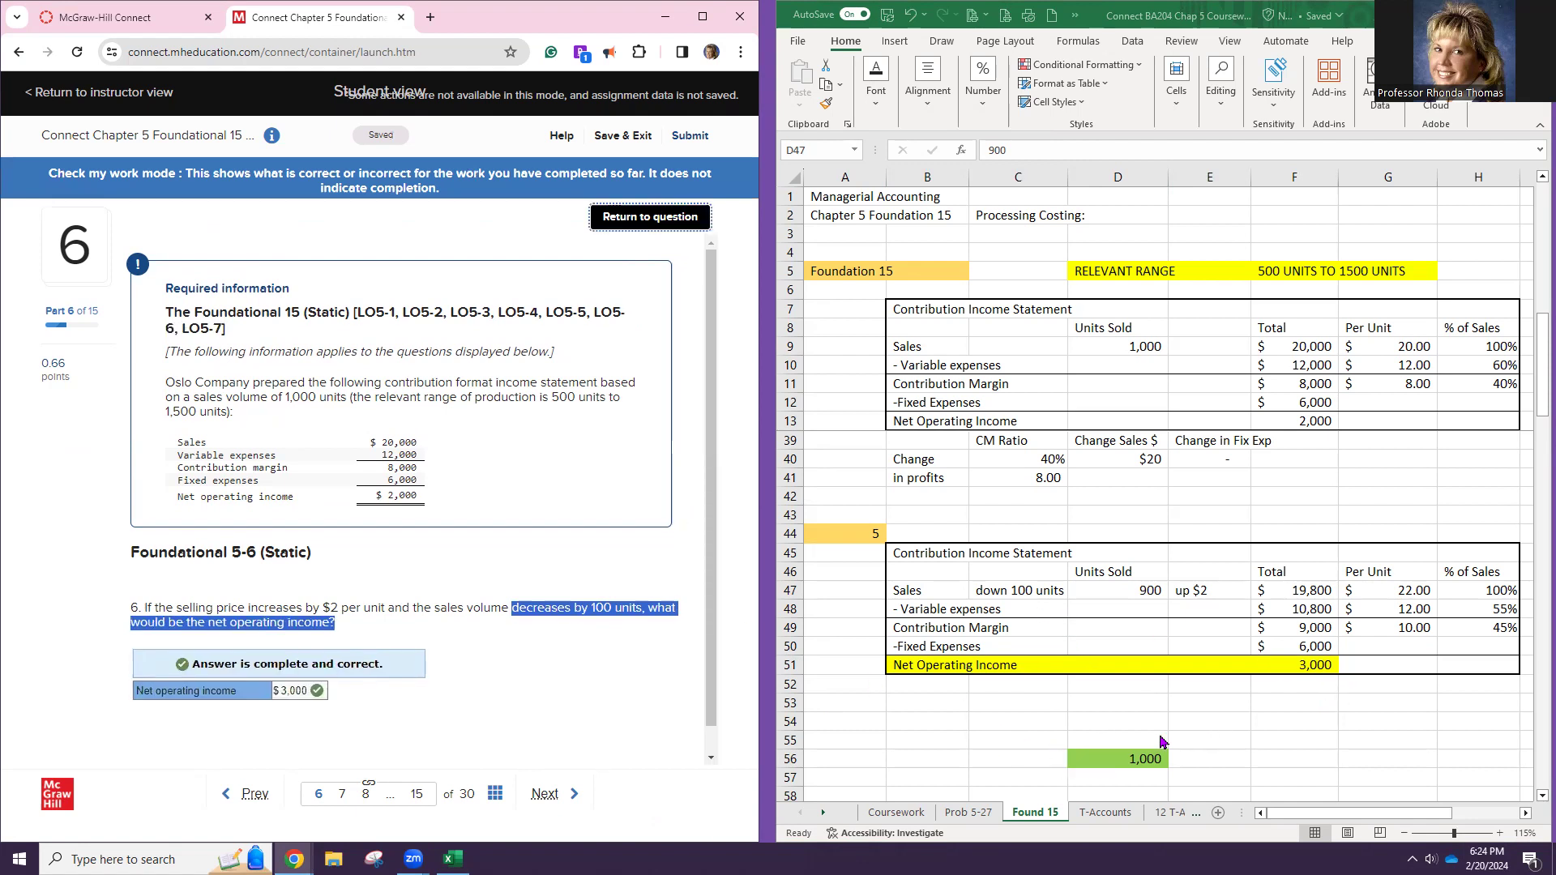
pyautogui.moveTo(790, 703); pyautogui.dragTo(791, 741)
# Delete the blank rows 53–55 and fill the Net Operating Income row B51:F51 light green
pyautogui.rightClick(791, 741)
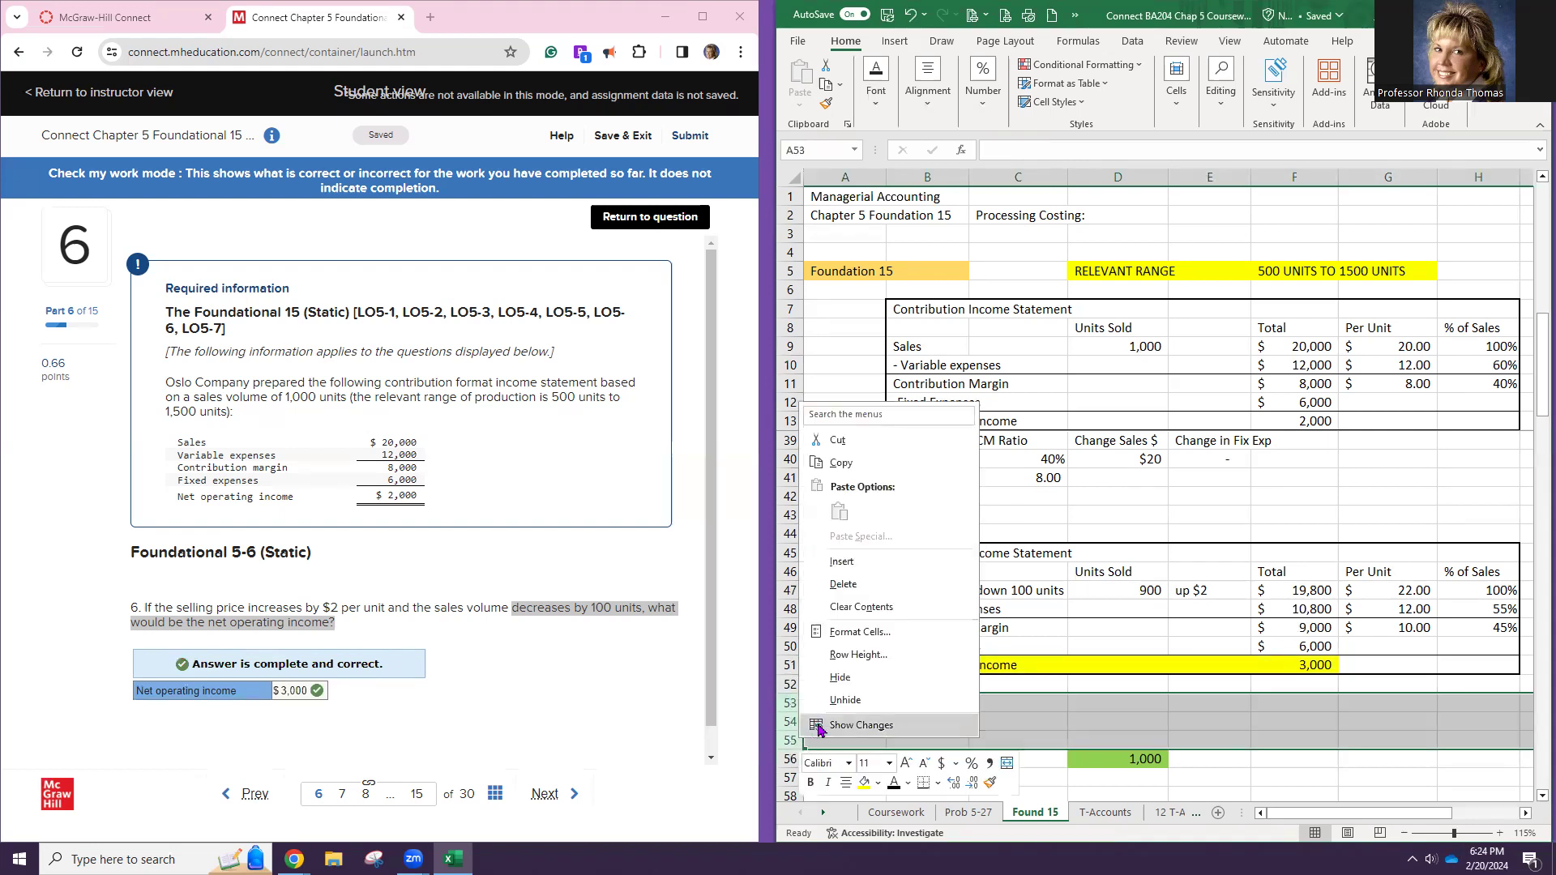
pyautogui.click(875, 593)
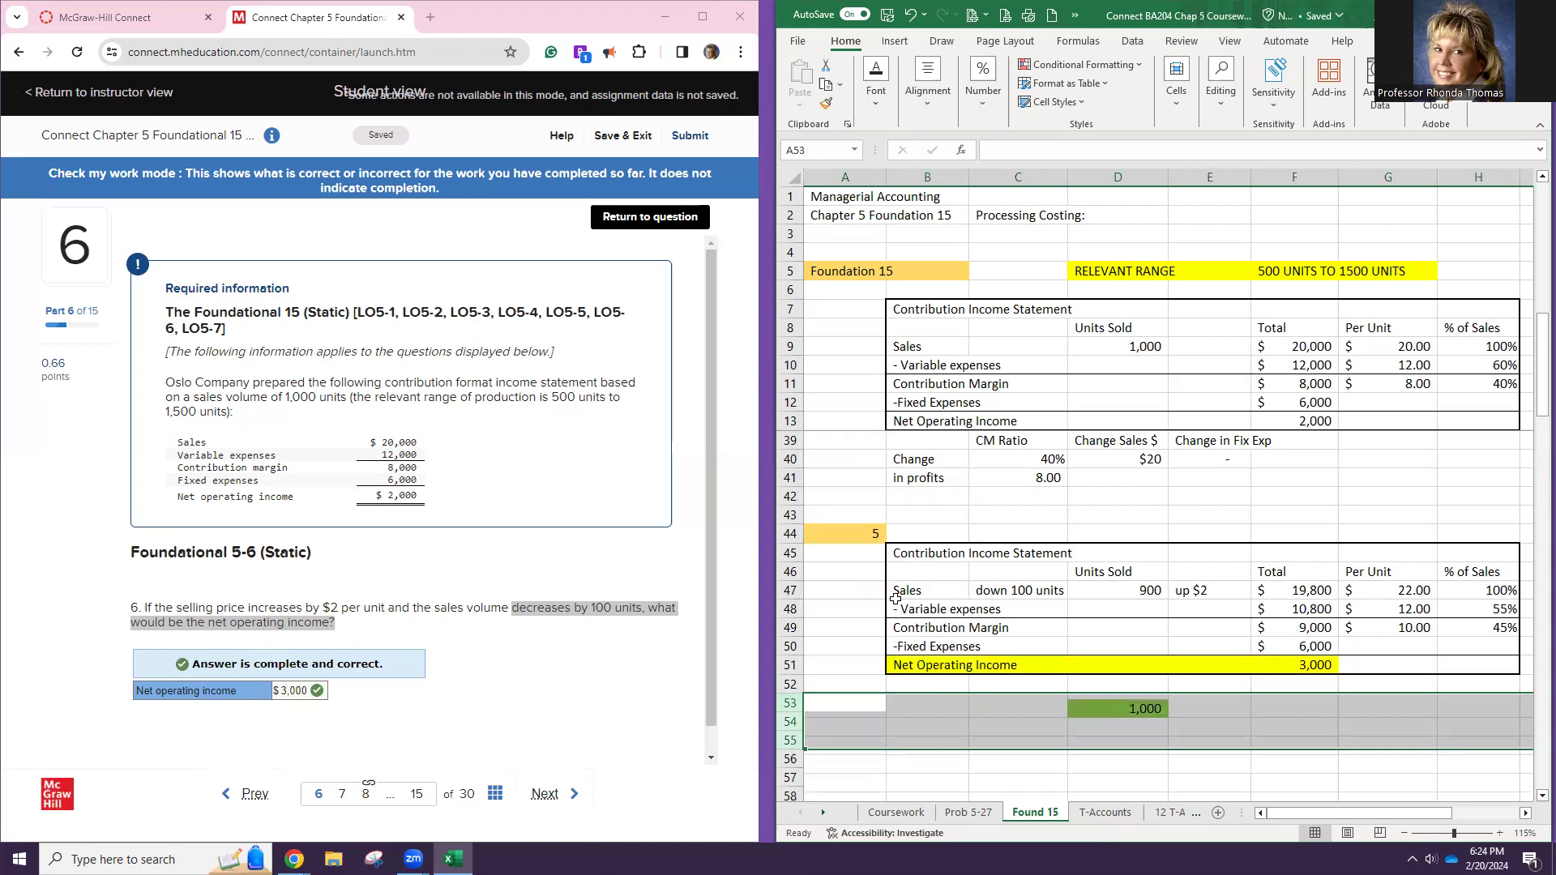
pyautogui.moveTo(912, 663); pyautogui.dragTo(1297, 667)
pyautogui.click(876, 81)
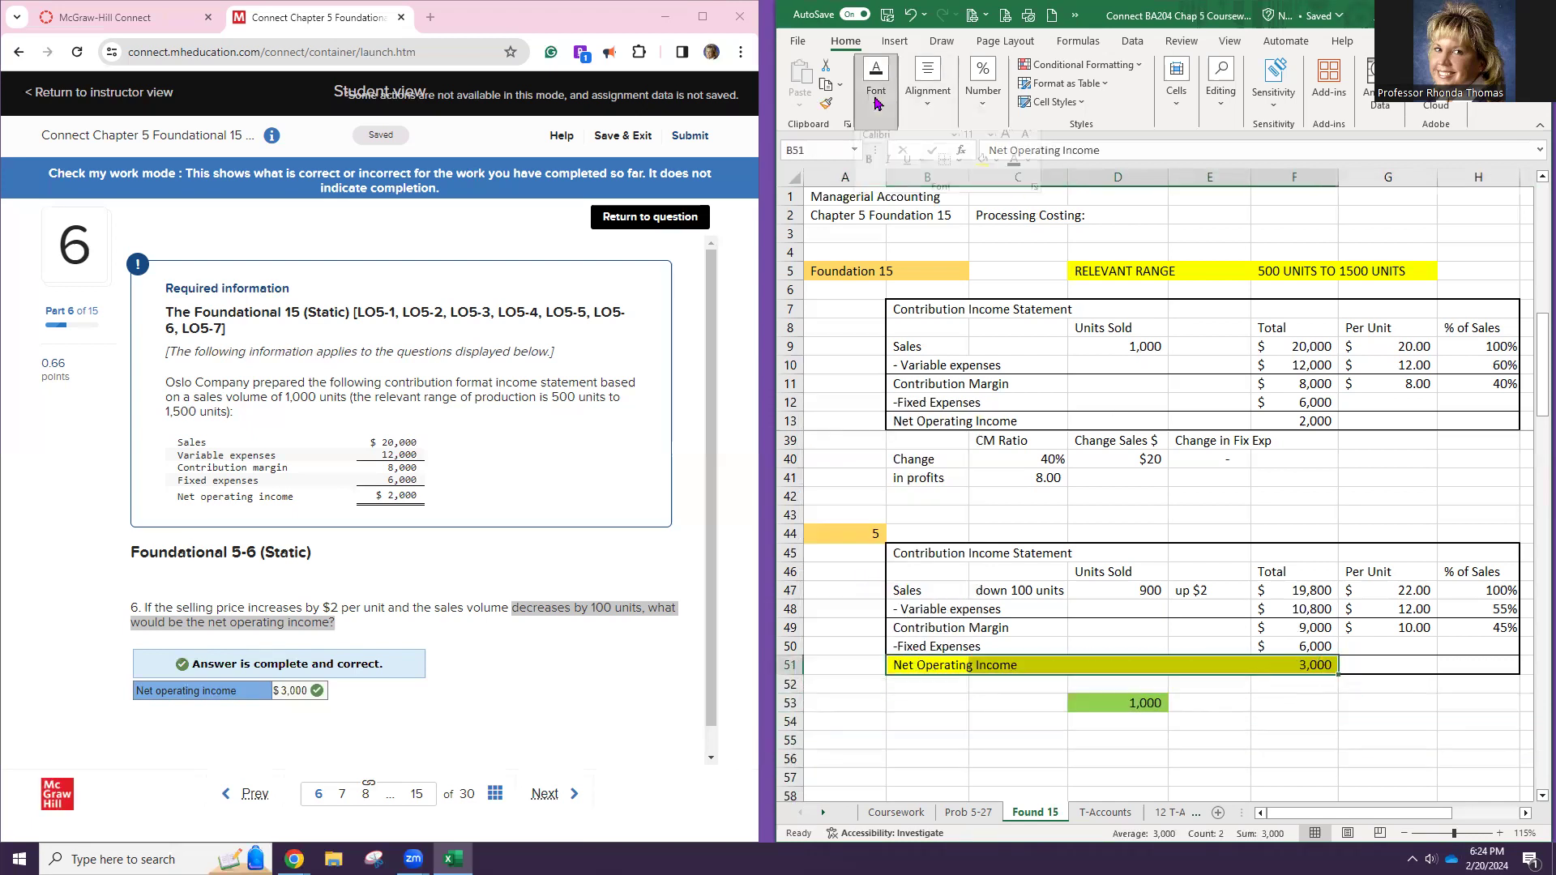
pyautogui.click(998, 174)
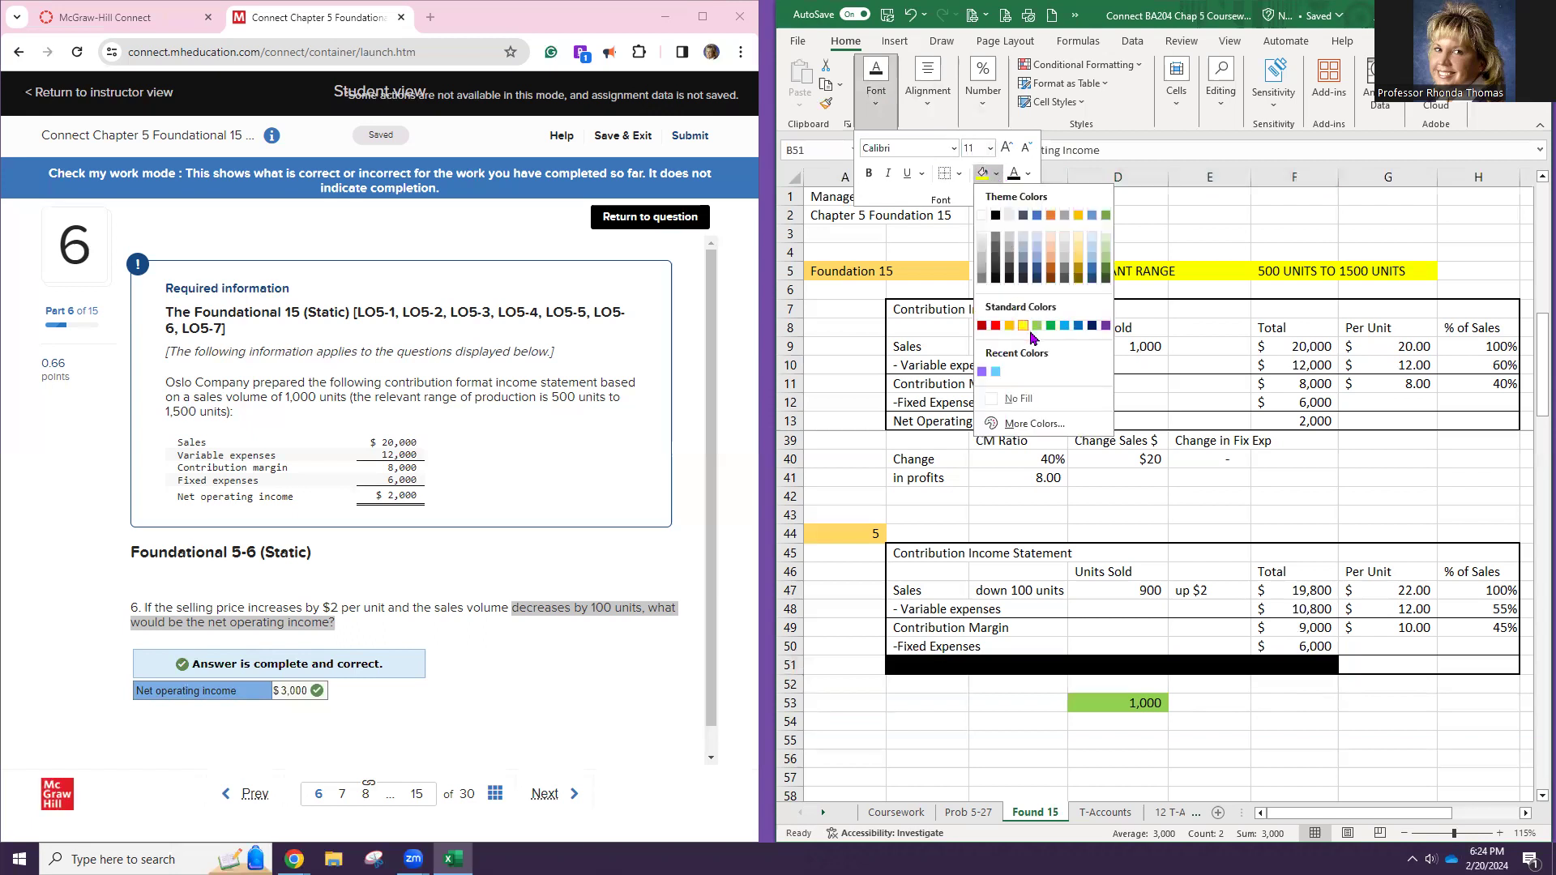
pyautogui.click(1037, 325)
pyautogui.scroll(-4, 910, 701)
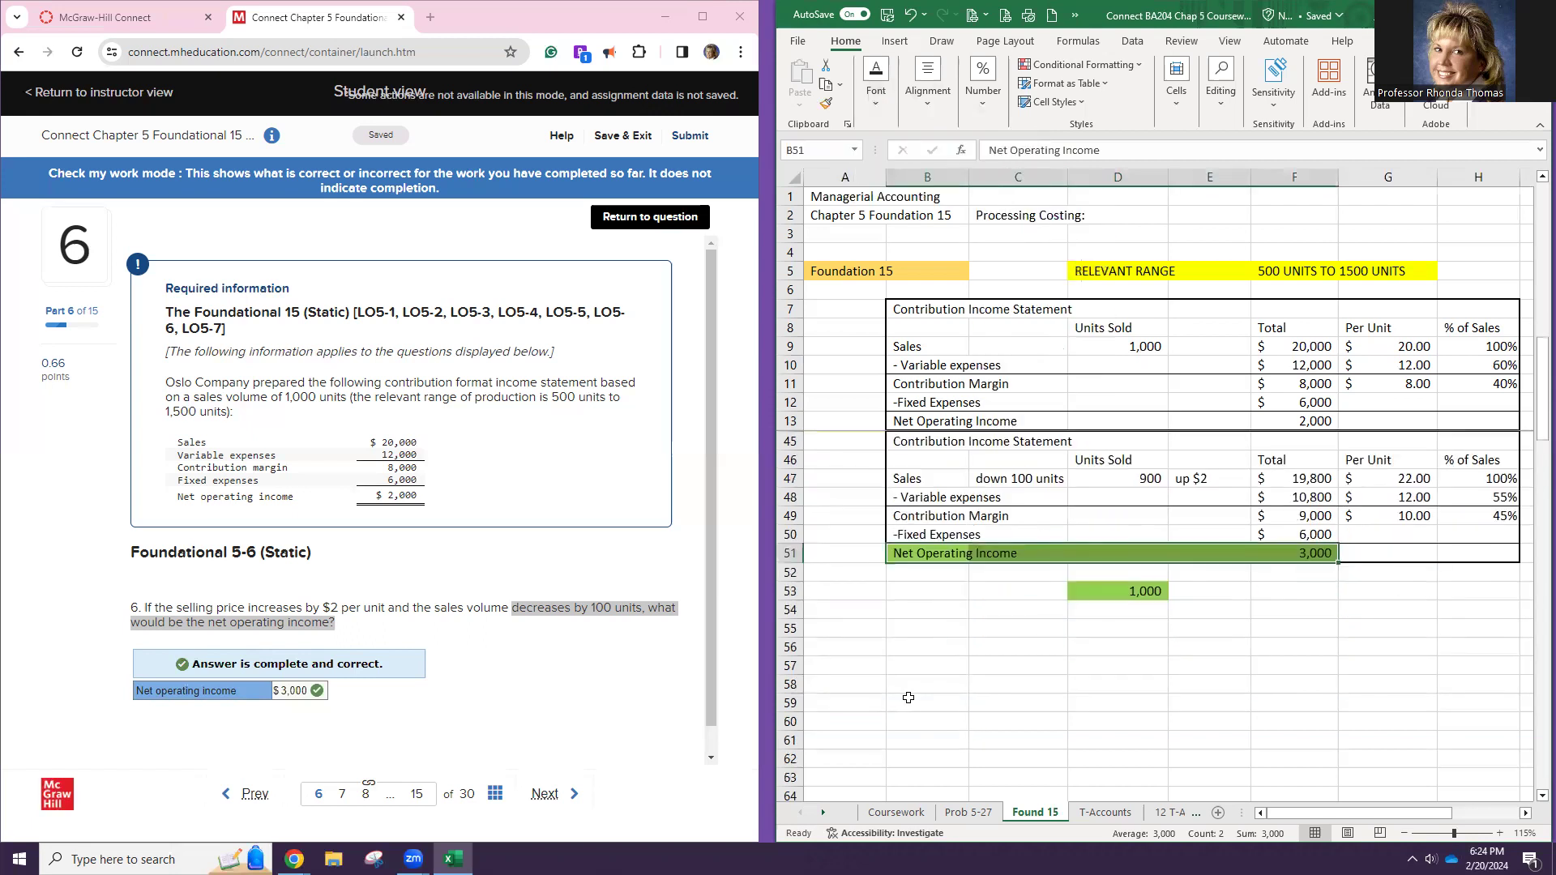
pyautogui.scroll(4, 904, 695)
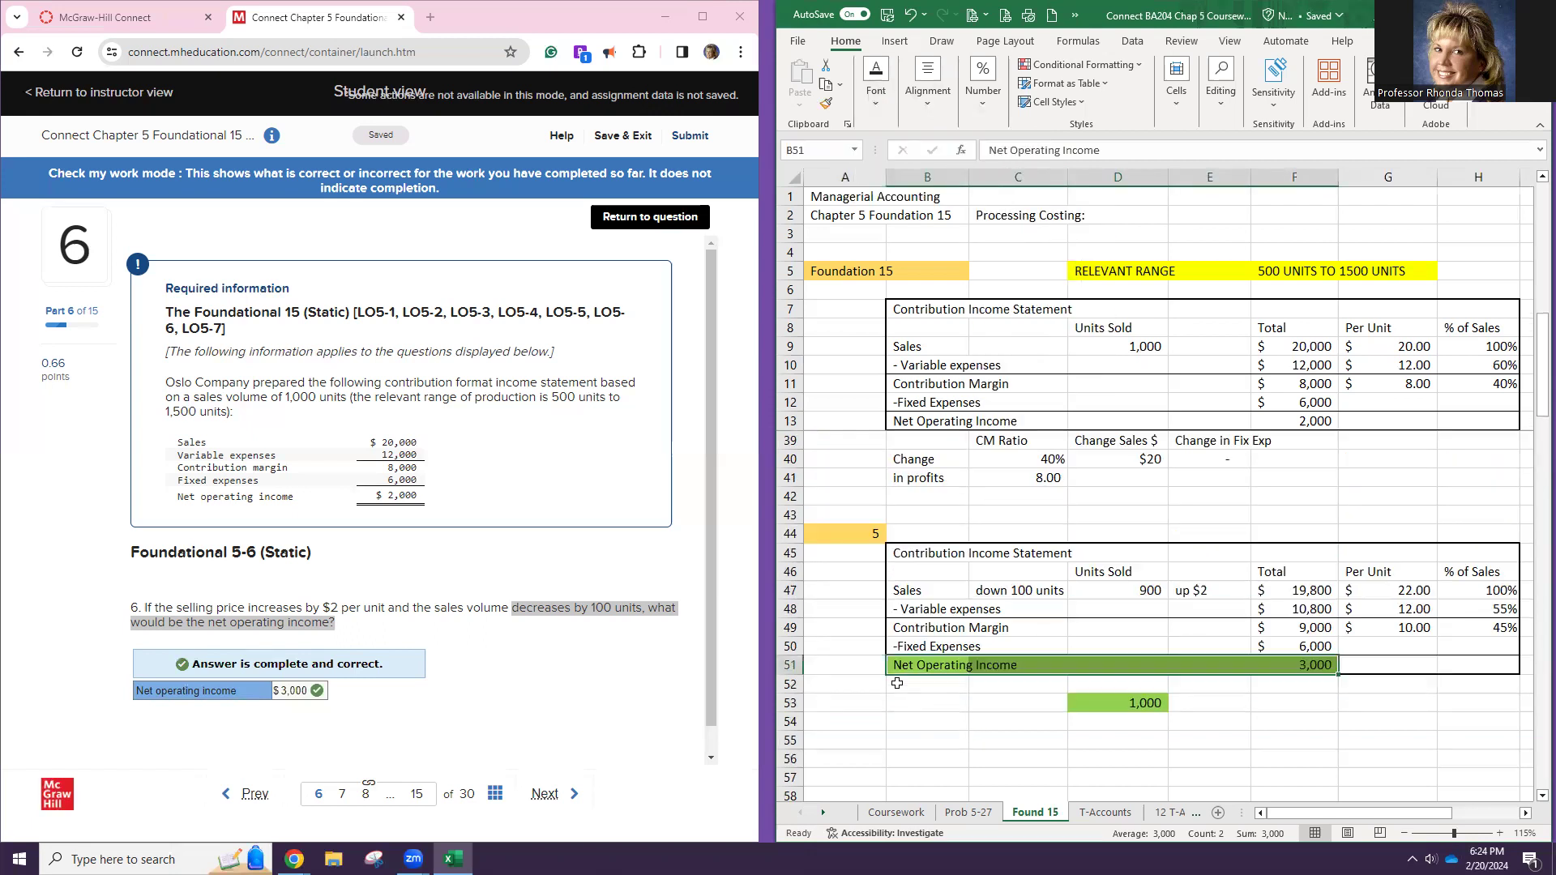
# Label cell A44 as 6 and advance Connect to question 7
pyautogui.click(875, 538)
pyautogui.write('6')
pyautogui.press('Return')
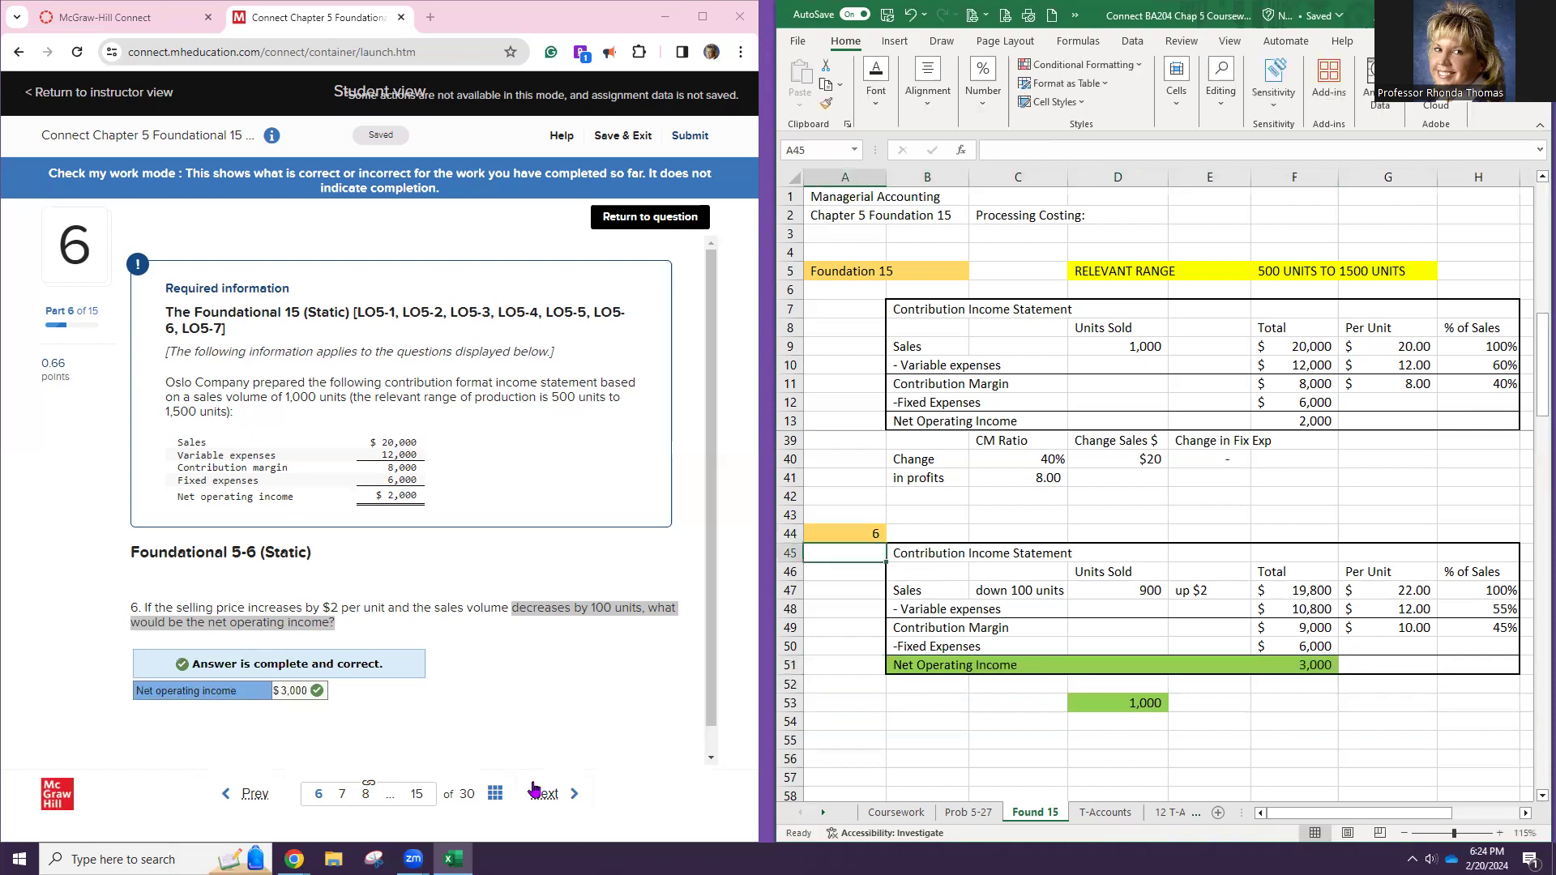
pyautogui.click(565, 793)
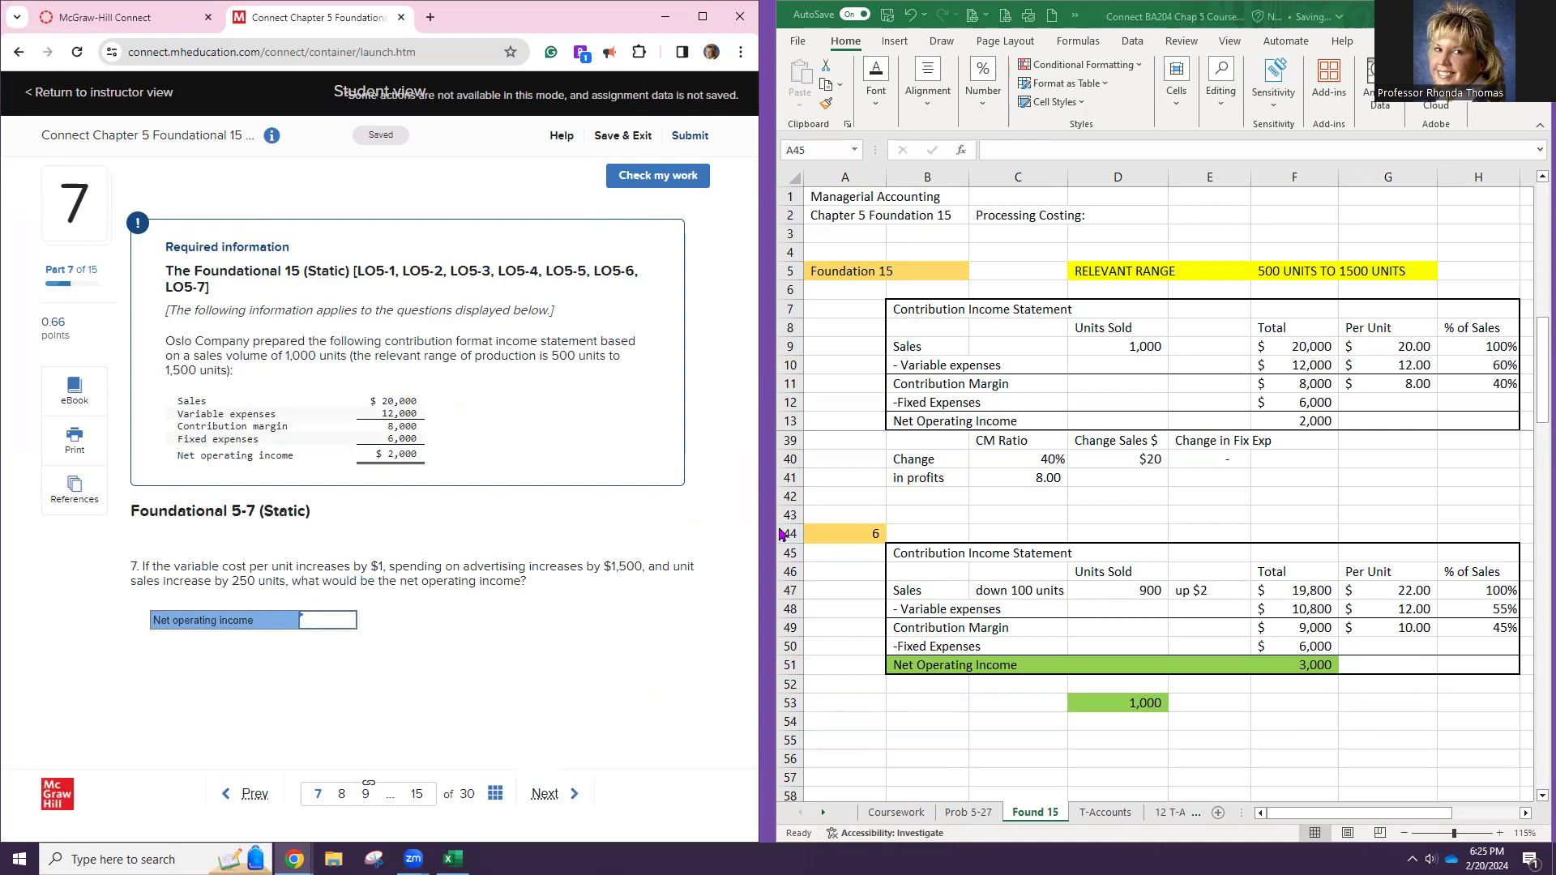
# Copy the yellow question label from A44 into A56 as the question 7 label
pyautogui.scroll(-3, 1031, 381)
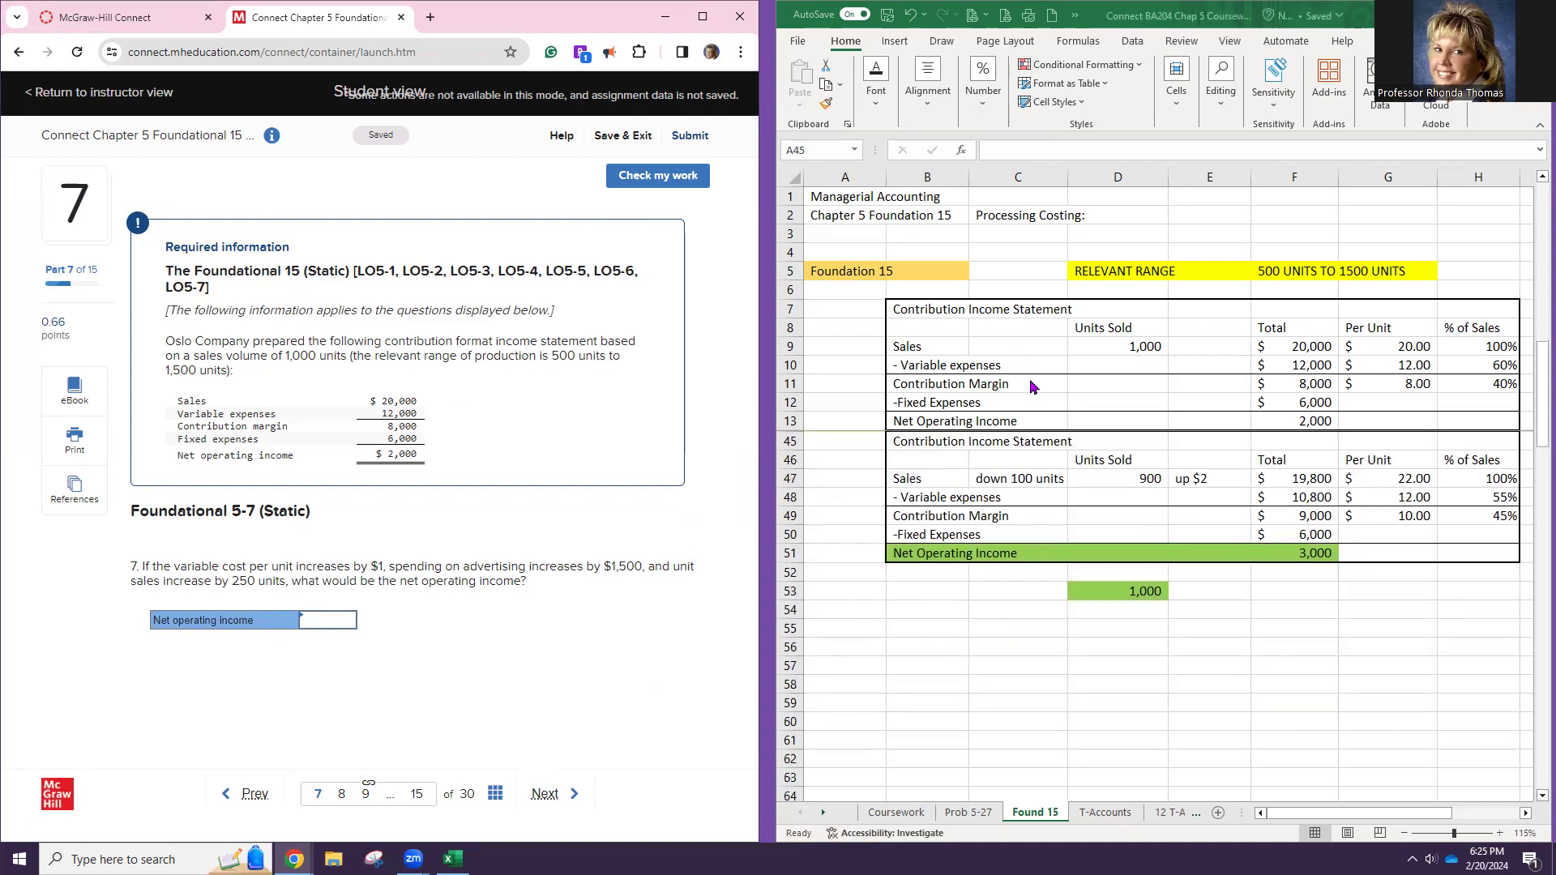
pyautogui.scroll(4, 1033, 386)
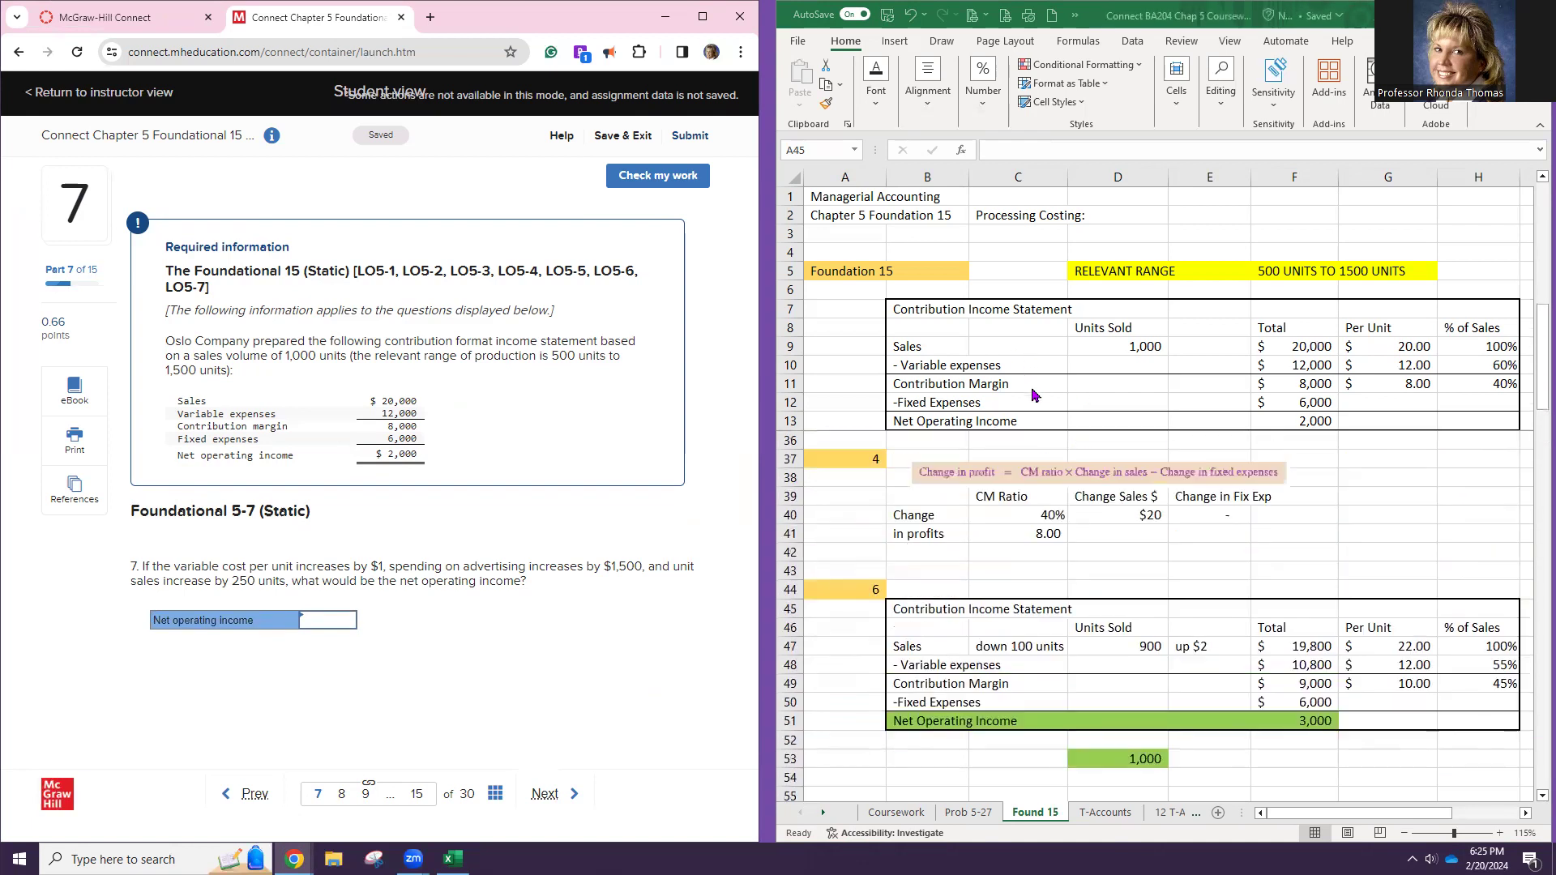
pyautogui.click(847, 590)
pyautogui.hotkey('ctrl', 'c')
pyautogui.scroll(-3, 881, 695)
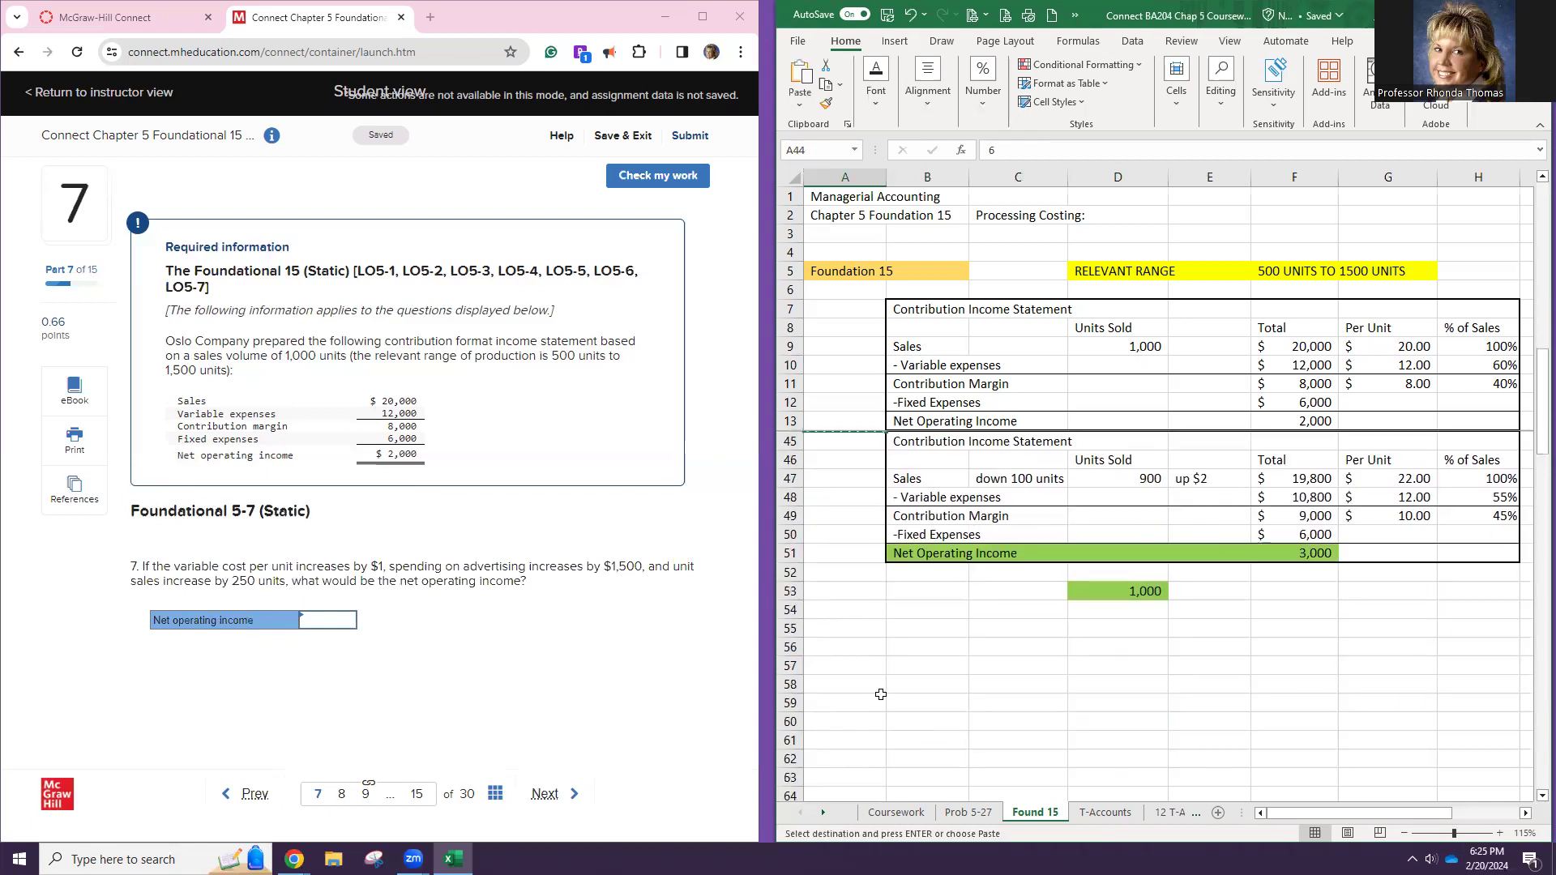
pyautogui.click(844, 648)
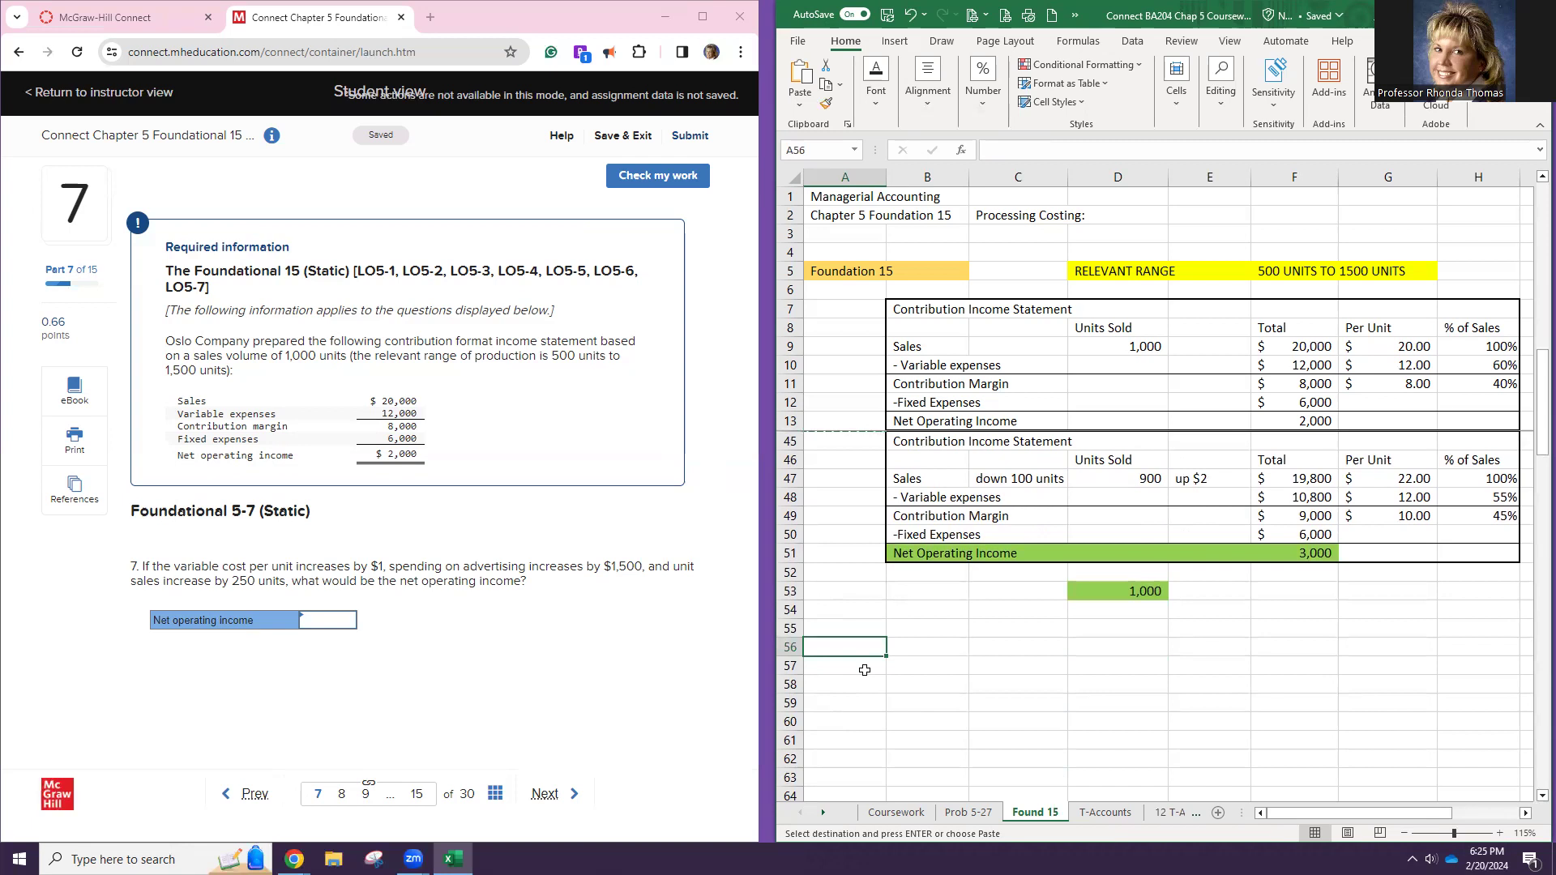
pyautogui.hotkey('ctrl', 'v')
pyautogui.press('Escape')
pyautogui.press('Return')
# Copy the original contribution income statement B7:H13
pyautogui.scroll(-4, 972, 679)
pyautogui.scroll(1, 972, 679)
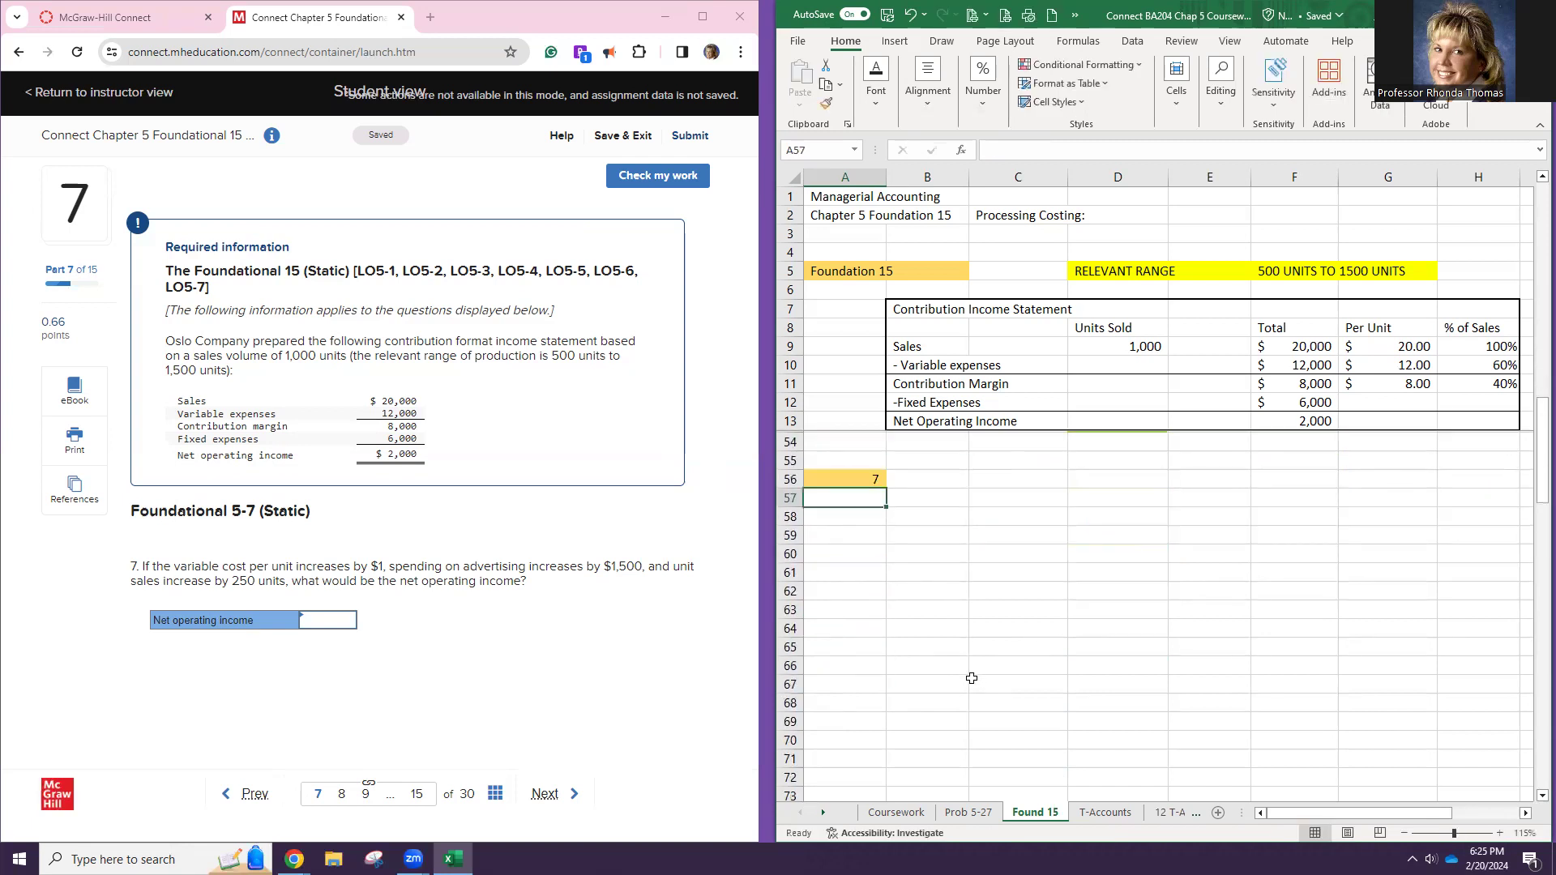
pyautogui.moveTo(941, 311); pyautogui.dragTo(1501, 416)
pyautogui.hotkey('ctrl', 'c')
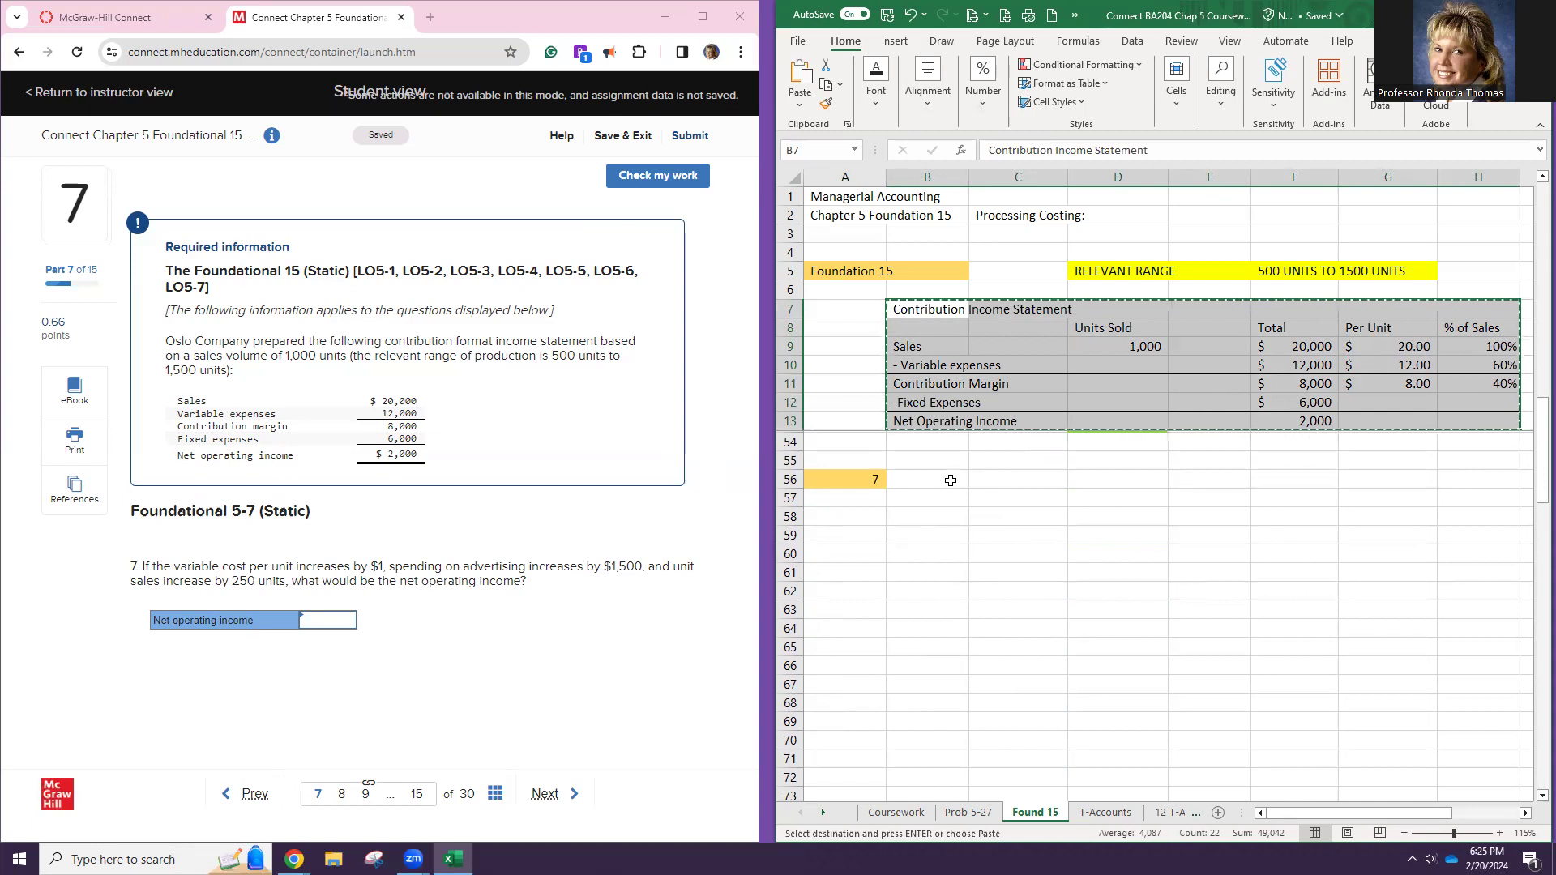
# Paste the original statement copy at B56
pyautogui.click(956, 479)
pyautogui.hotkey('ctrl', 'v')
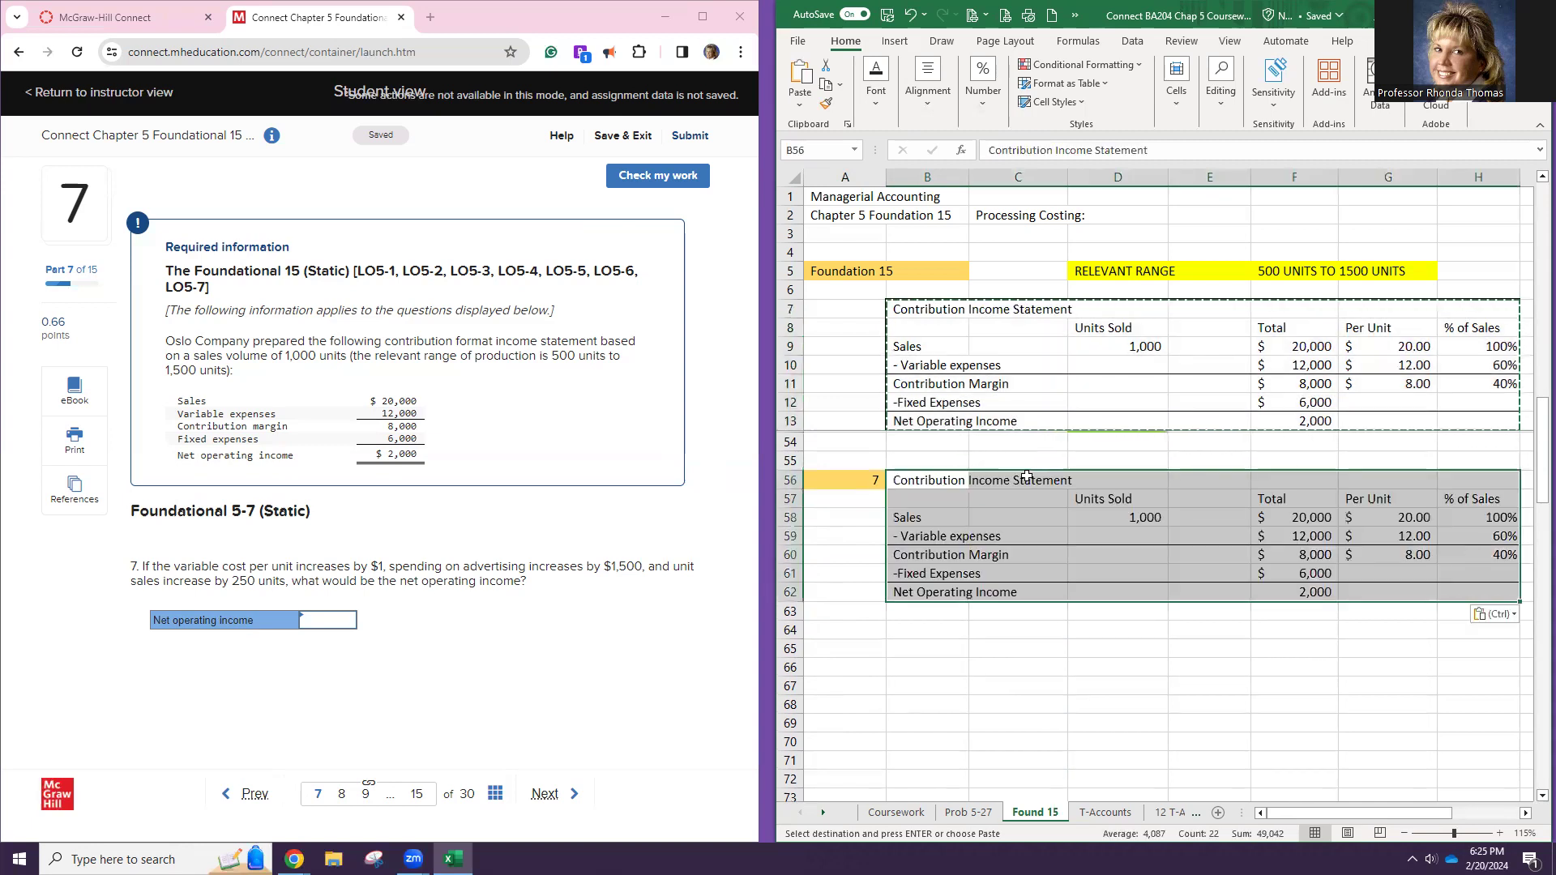
pyautogui.click(1126, 691)
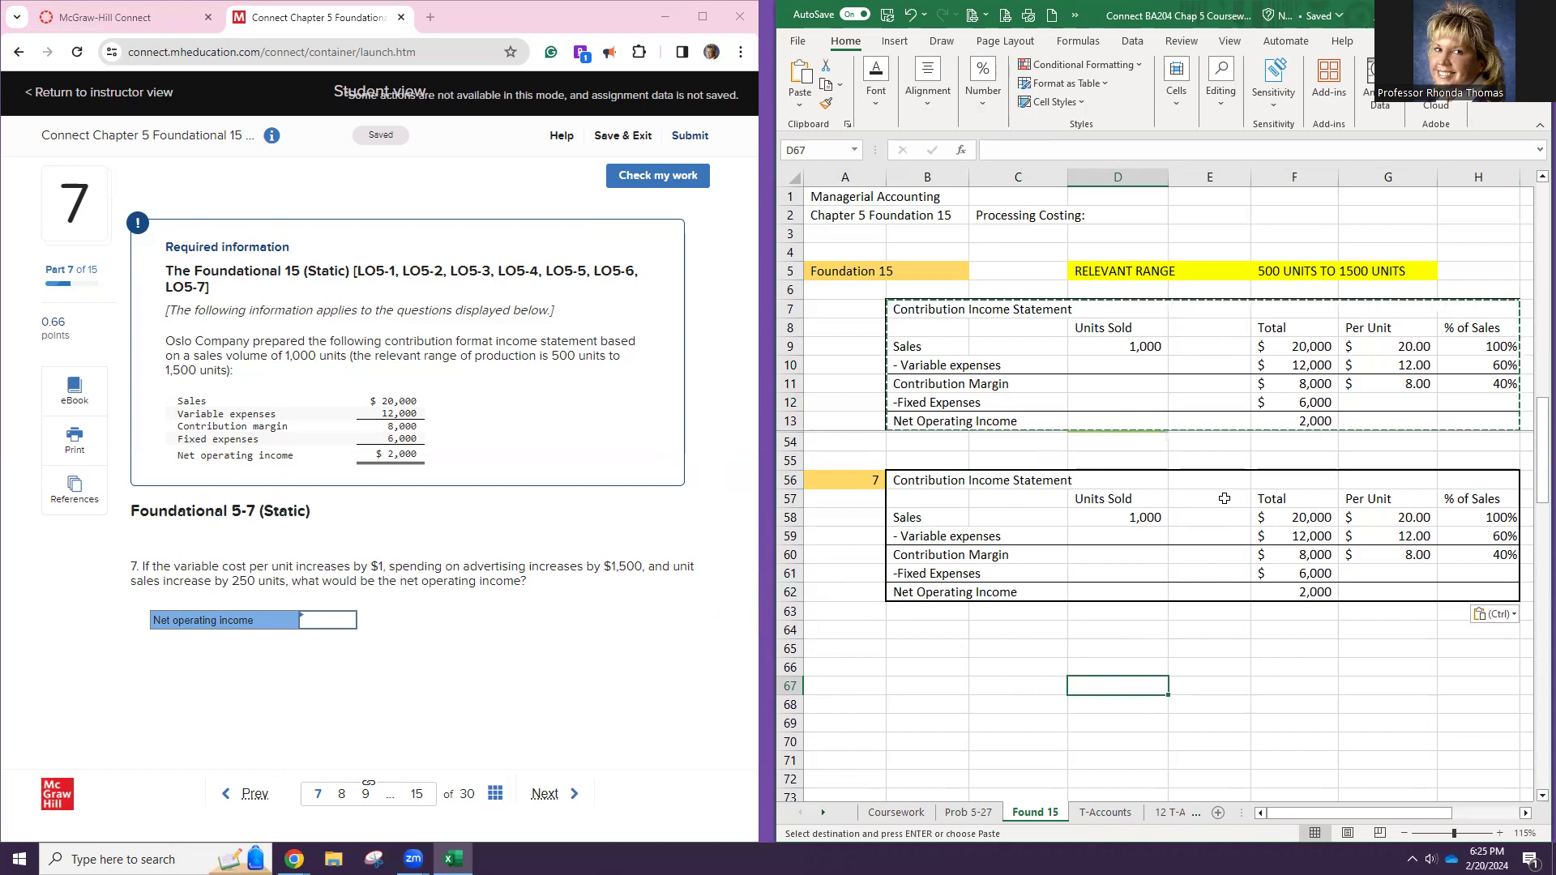
# Raise the variable cost per unit in G59 to 13.00 and note 'Up $1.00' in D59
pyautogui.click(1390, 539)
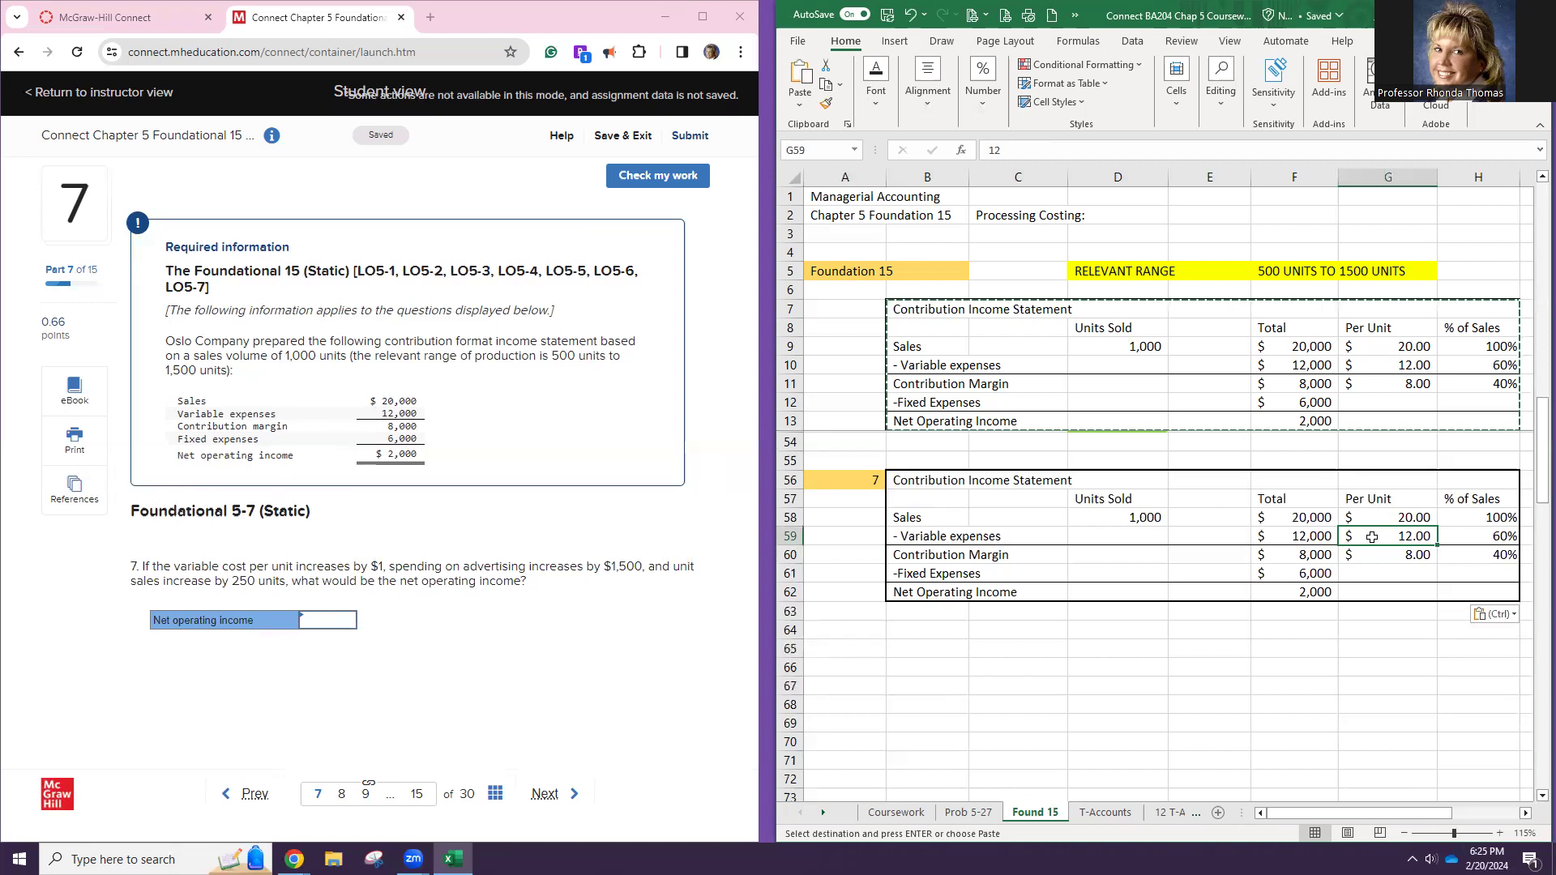
pyautogui.write('46')
pyautogui.write('13.00')
pyautogui.press('Return')
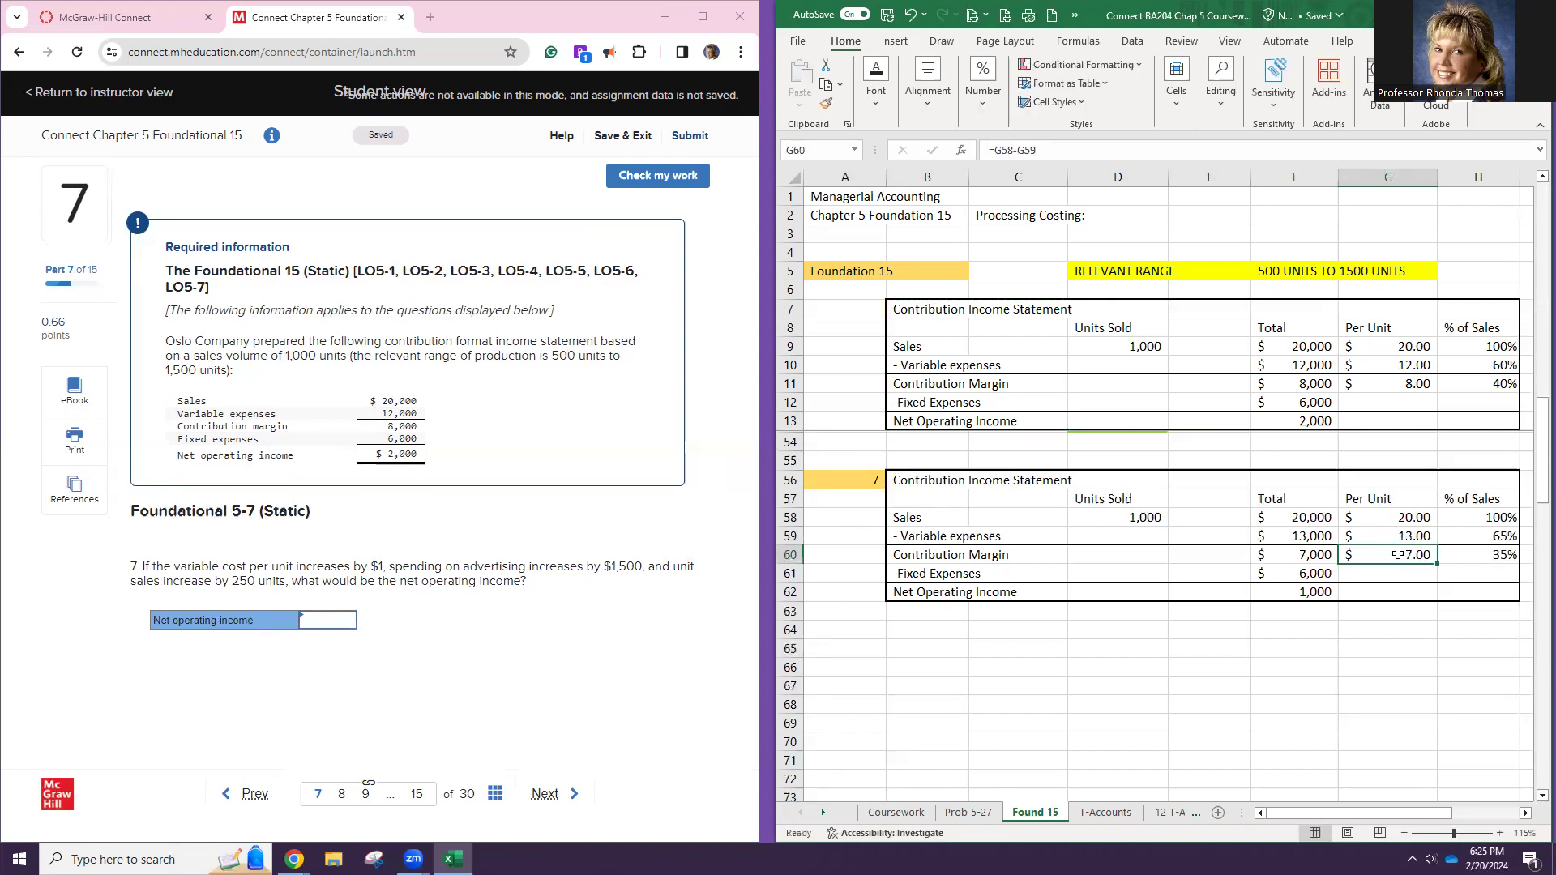
pyautogui.click(1126, 536)
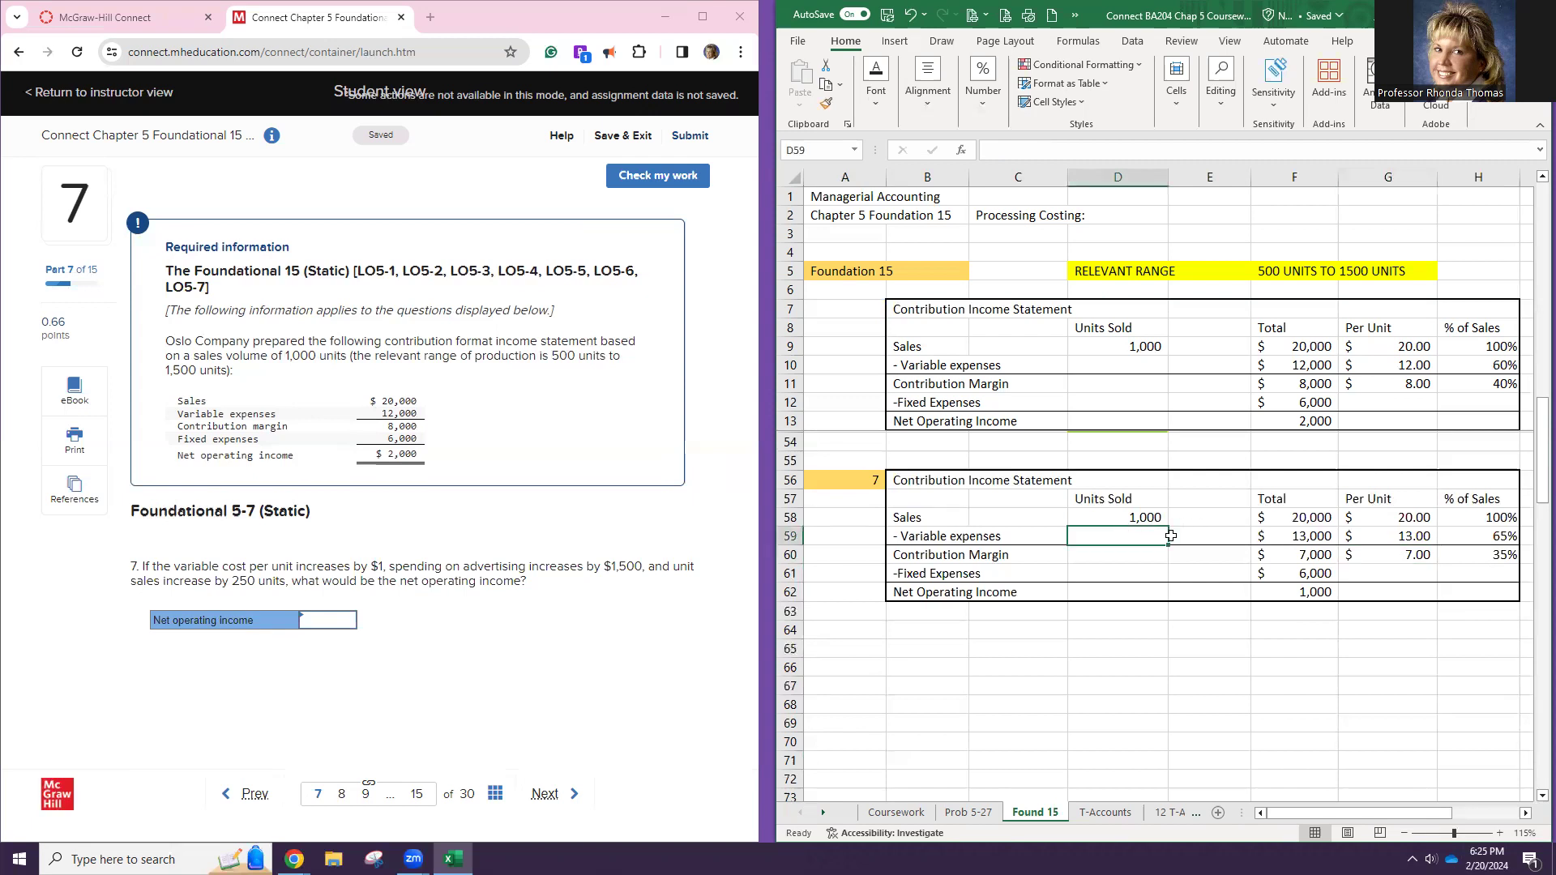
pyautogui.write('Up $1.00')
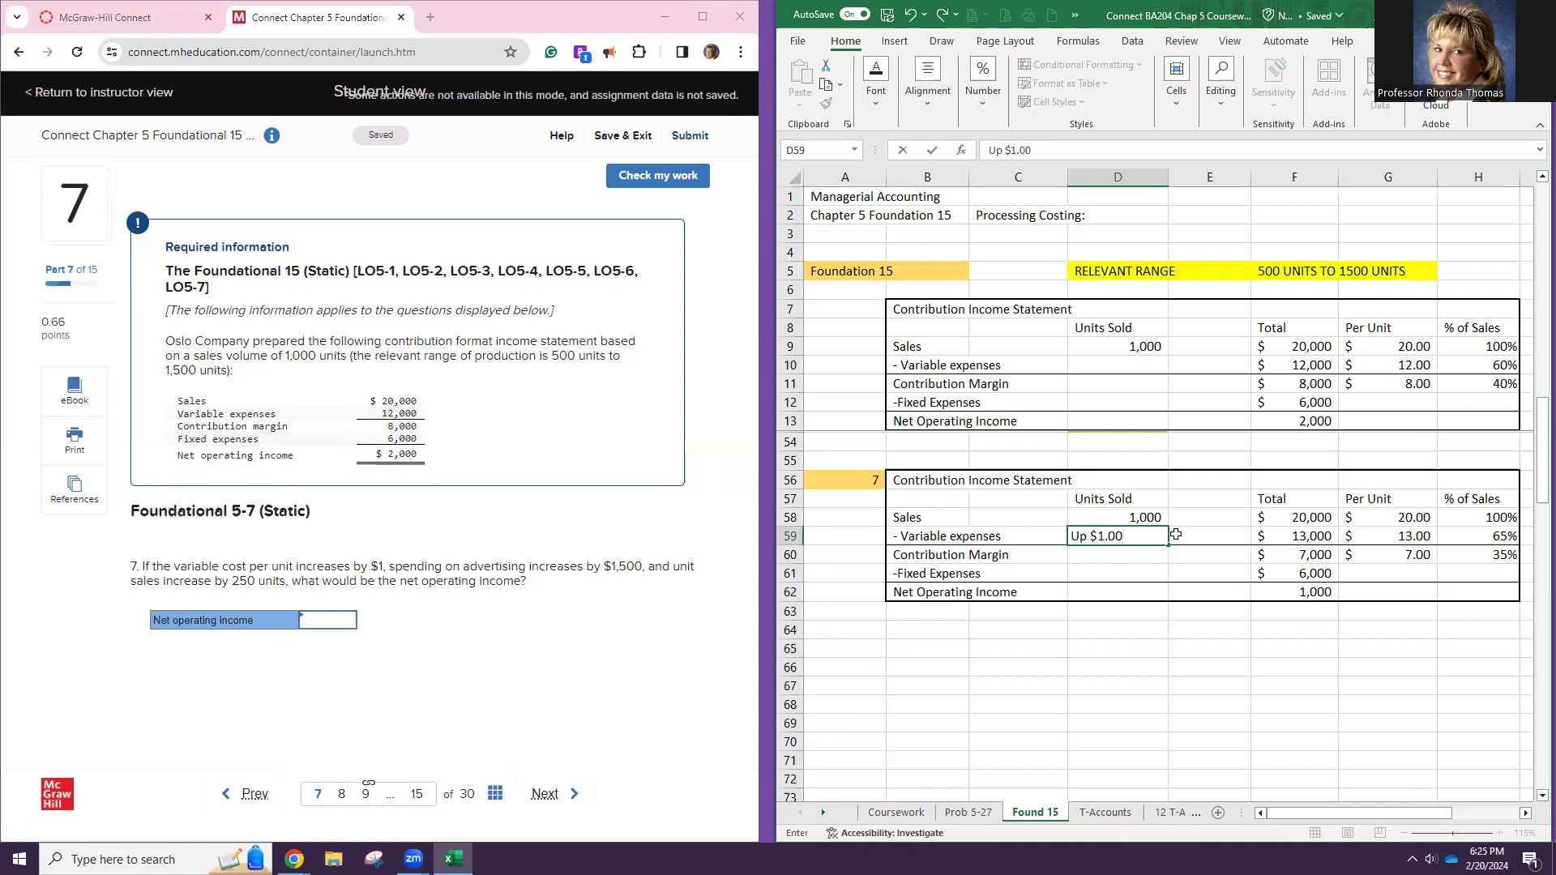
pyautogui.press('Return')
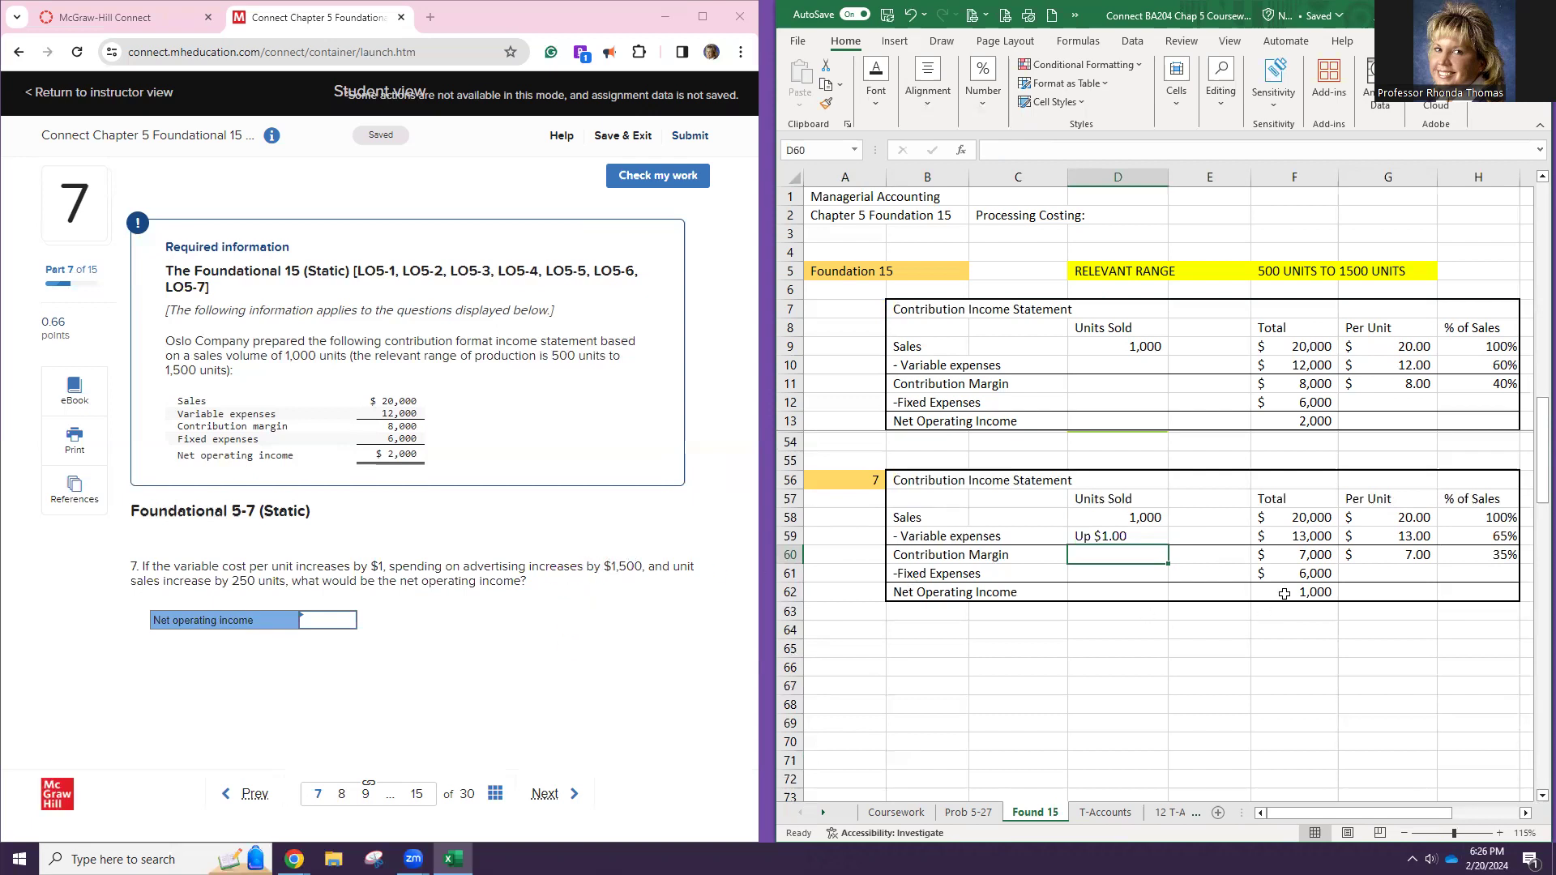
# Note 'up $1,500' in D61, set fixed expenses F61 to 7,500 and units sold D58 to 1,250
pyautogui.click(1127, 577)
pyautogui.write('up')
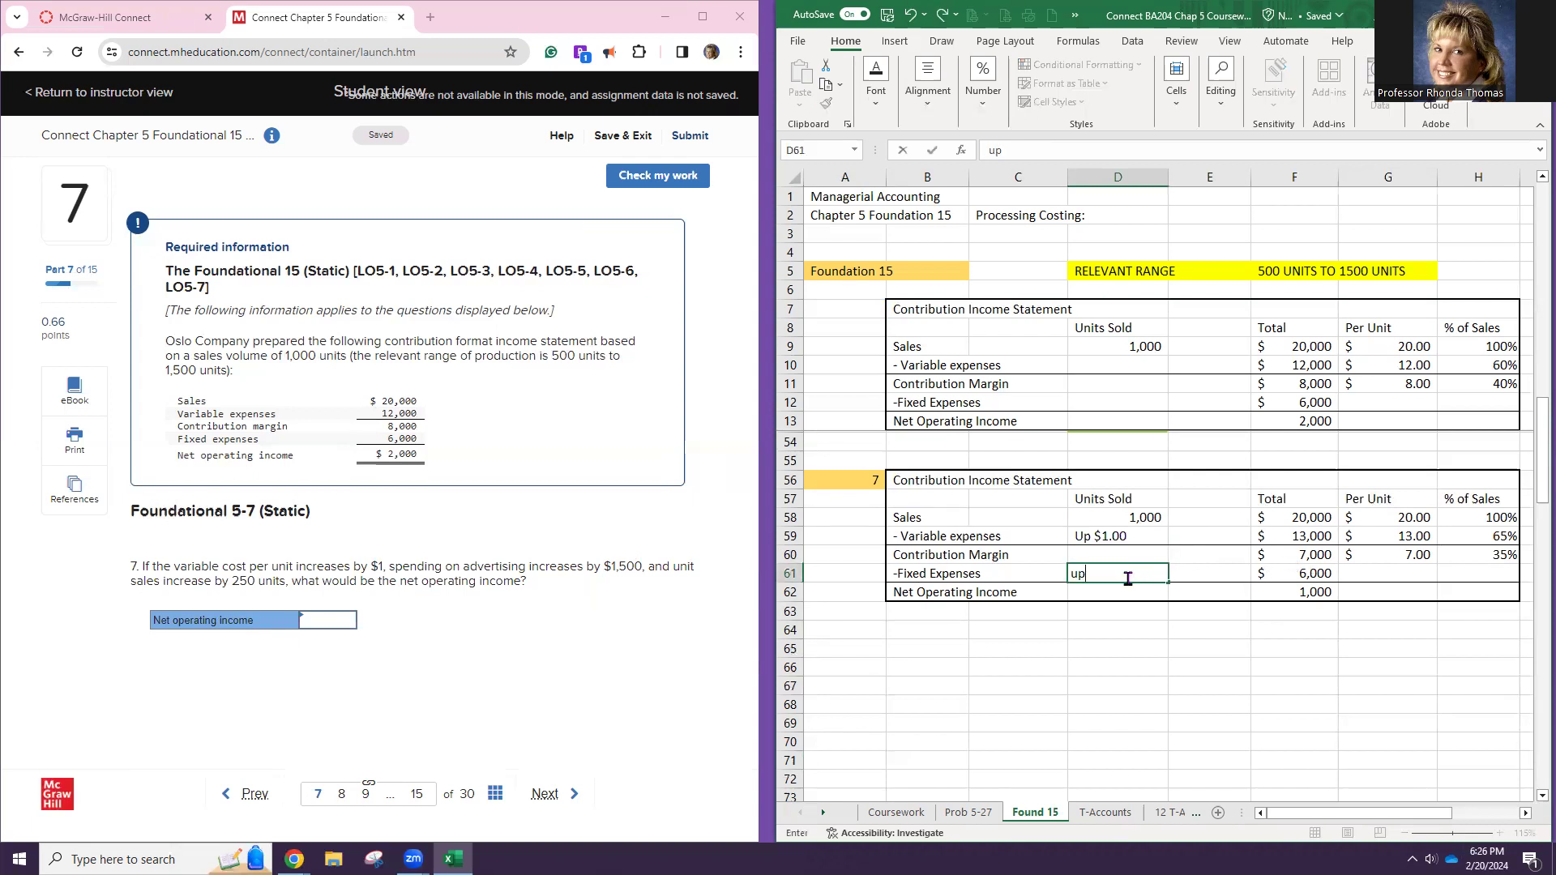
pyautogui.write(' $1,500')
pyautogui.click(1298, 569)
pyautogui.write('7500')
pyautogui.press('Return')
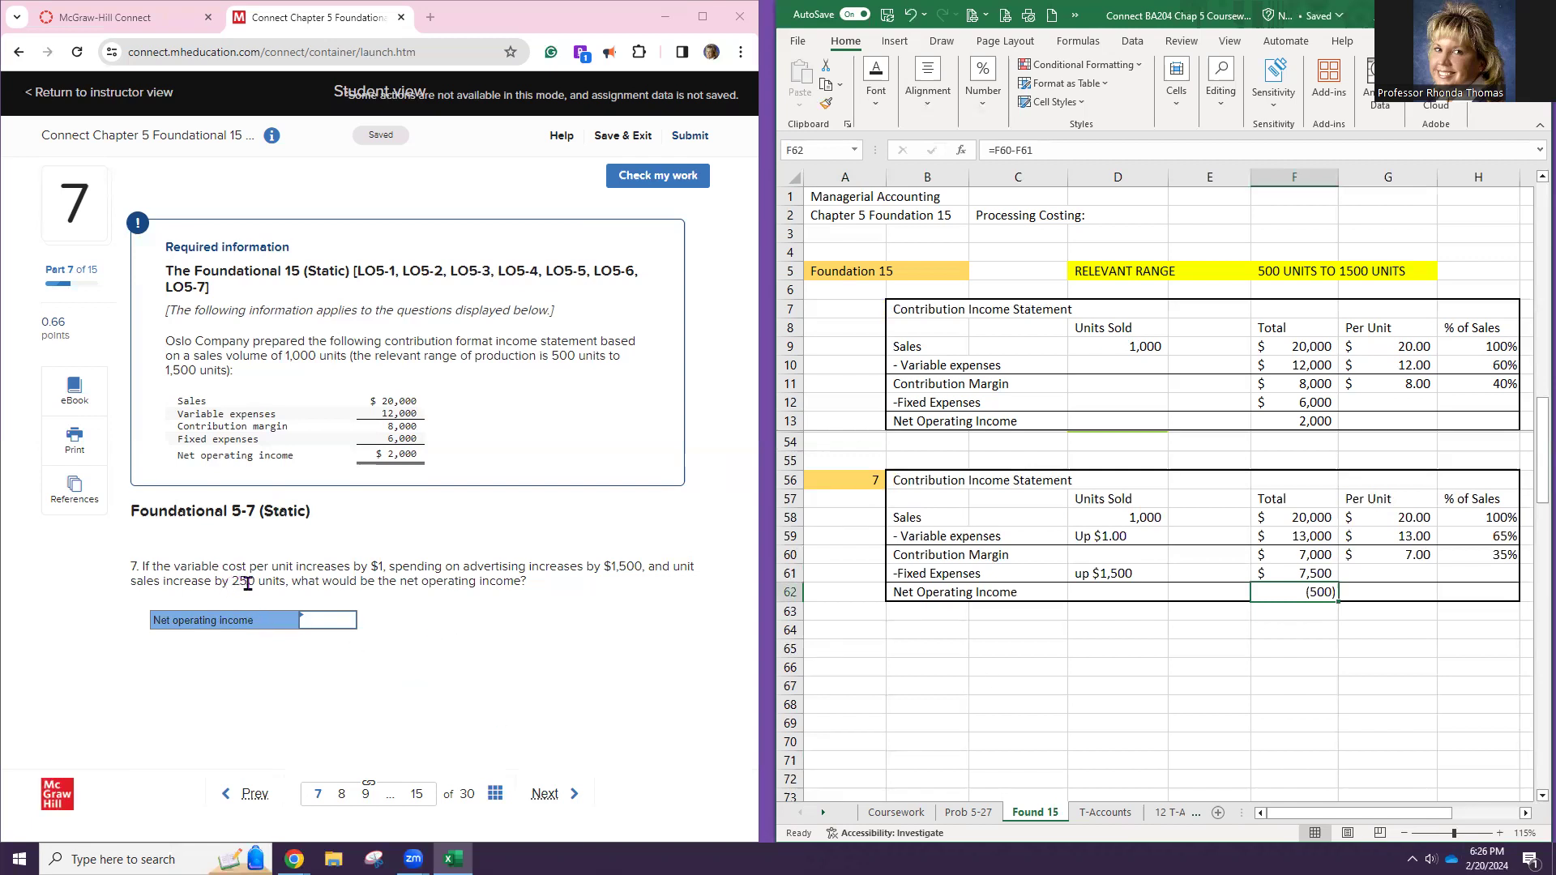
pyautogui.click(1079, 516)
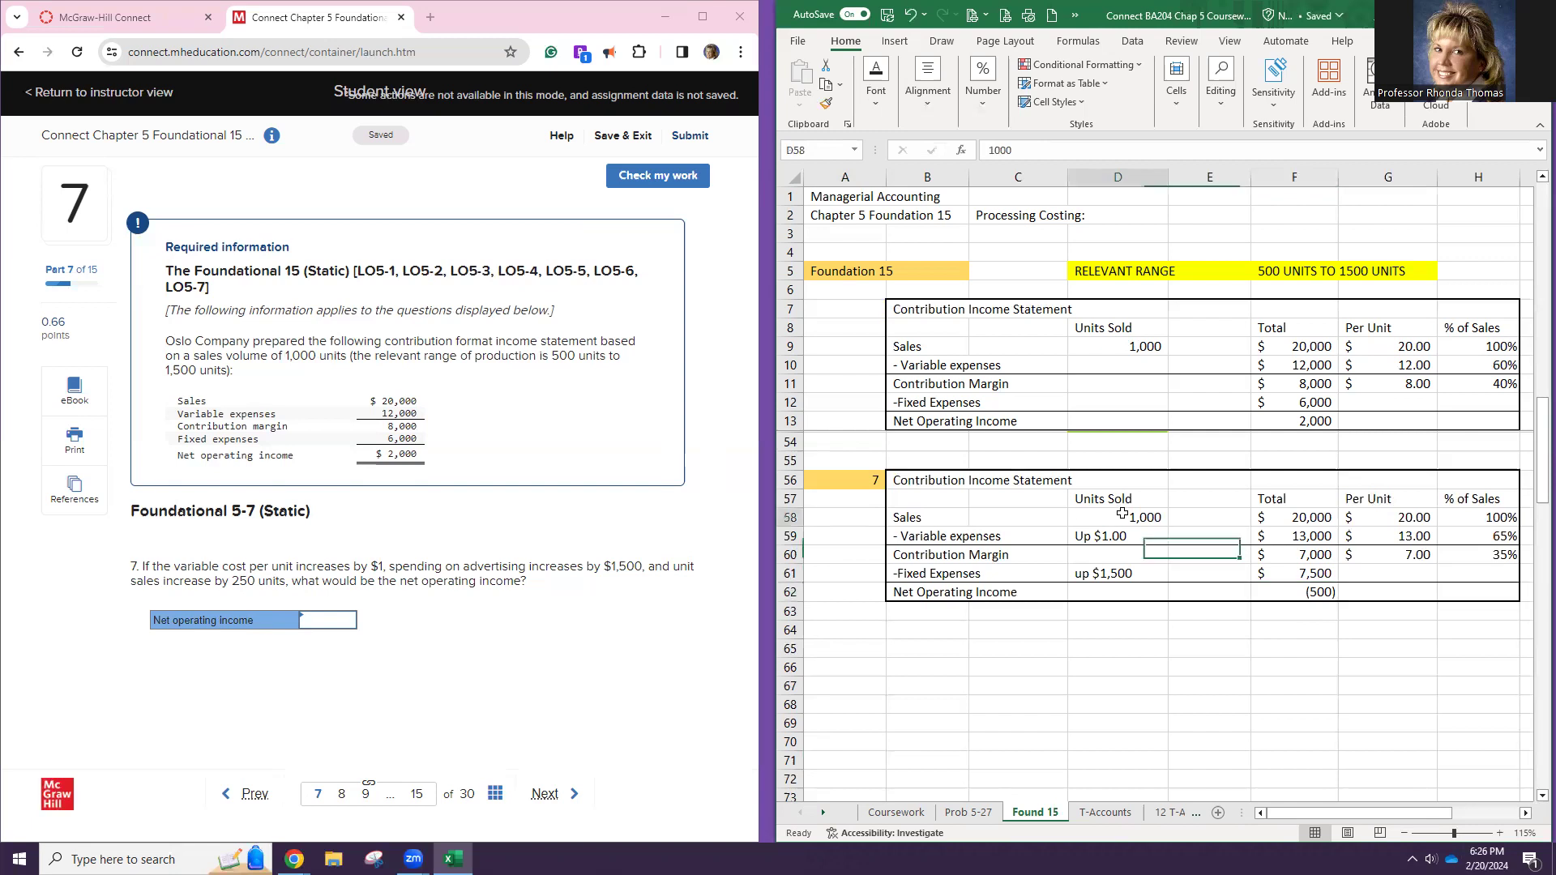
pyautogui.write('1250')
pyautogui.press('Return')
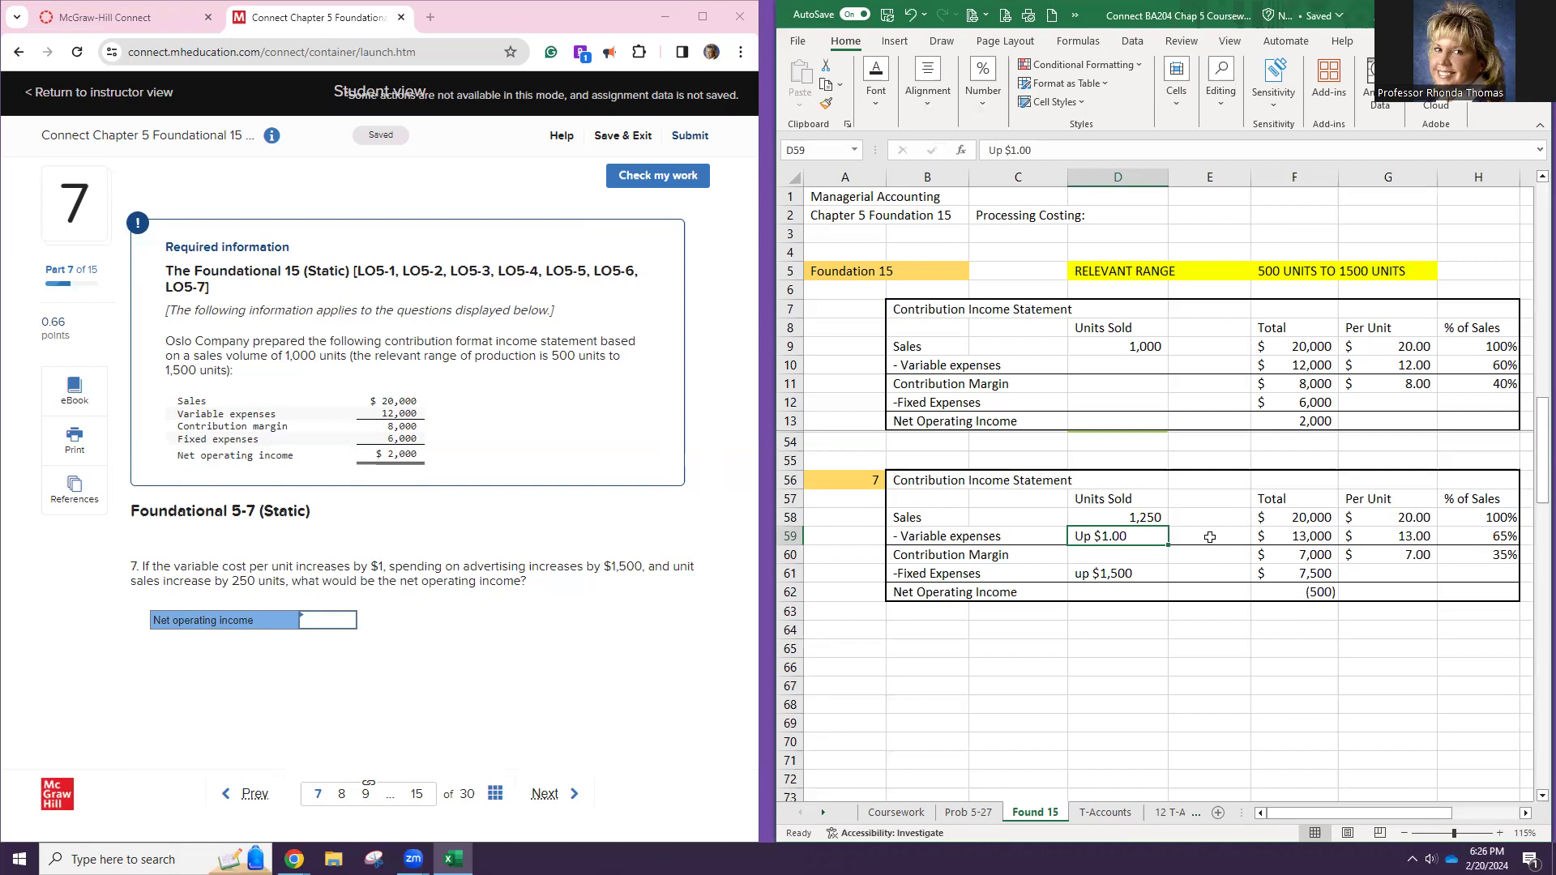
# Point the F58 sales total formula at units sold in D58
pyautogui.doubleClick(1297, 518)
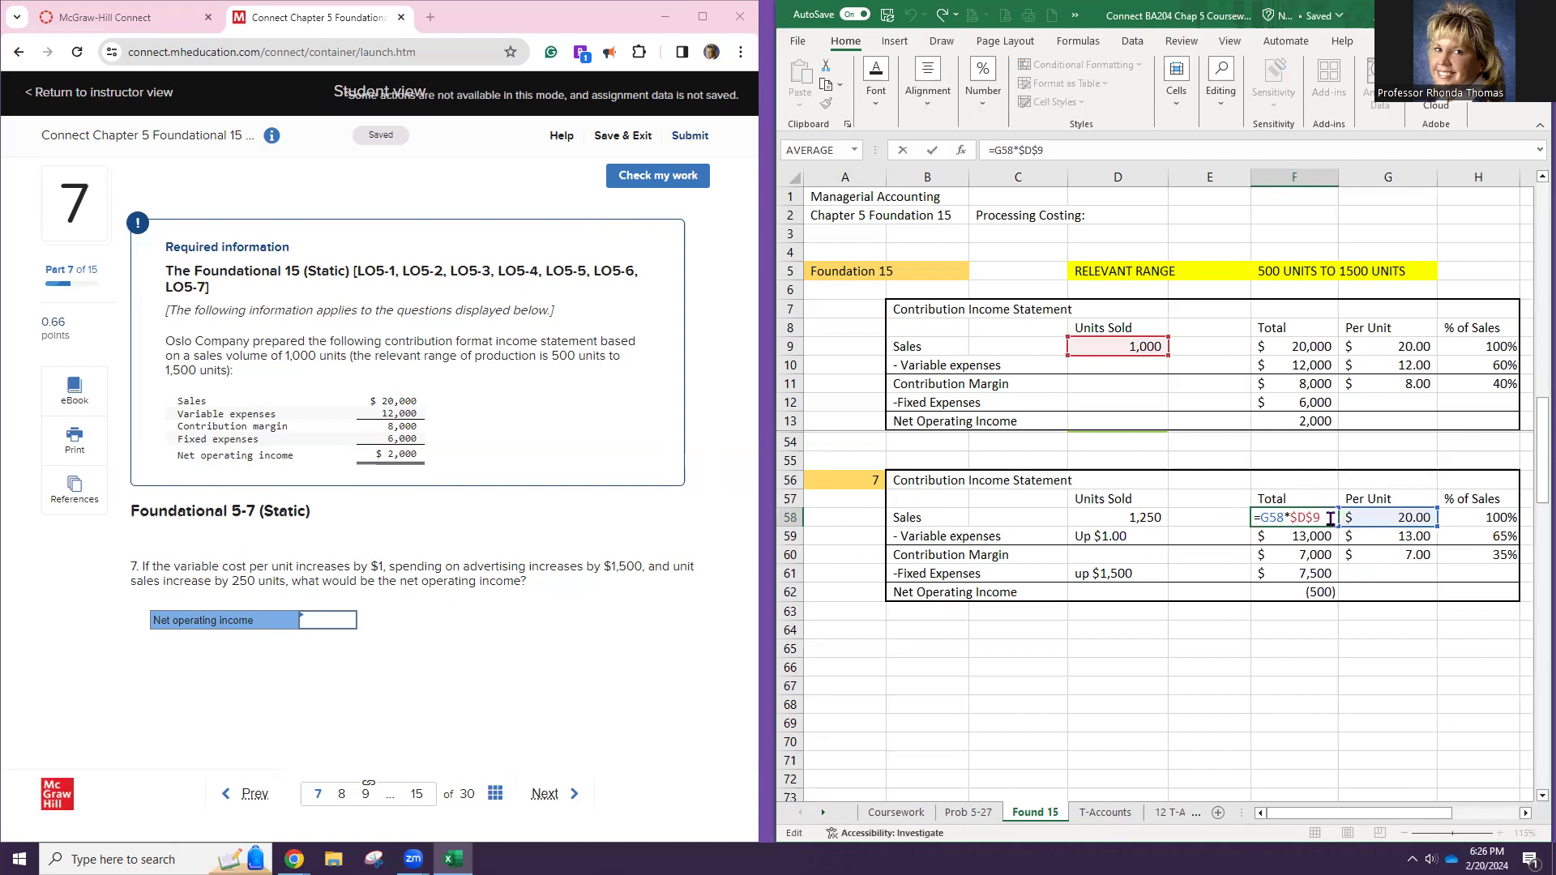
pyautogui.press('BackSpace')
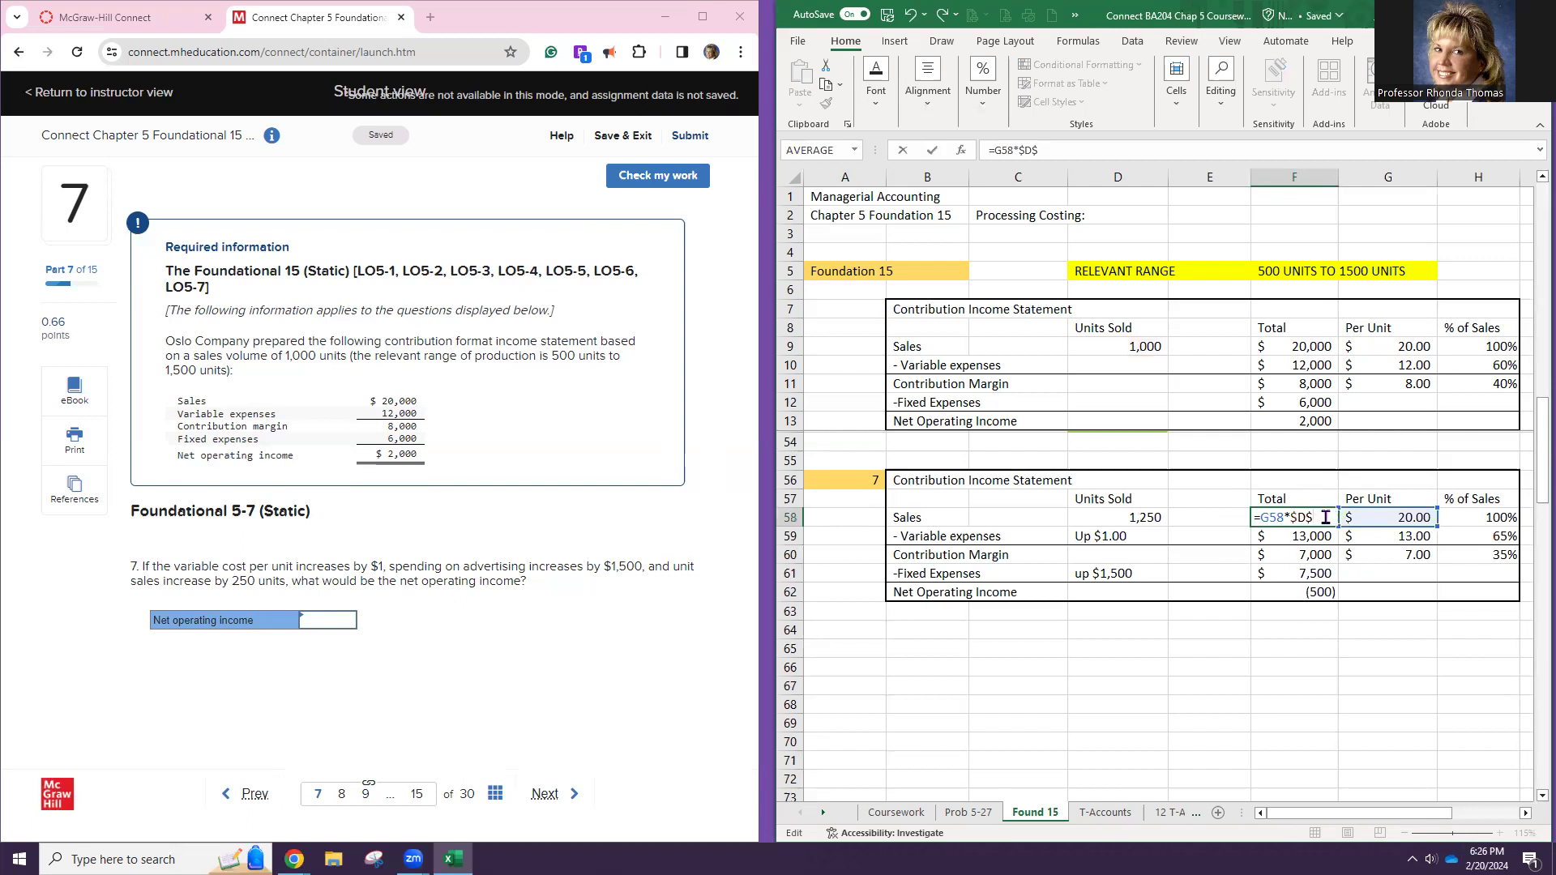
pyautogui.write('58')
pyautogui.press('Return')
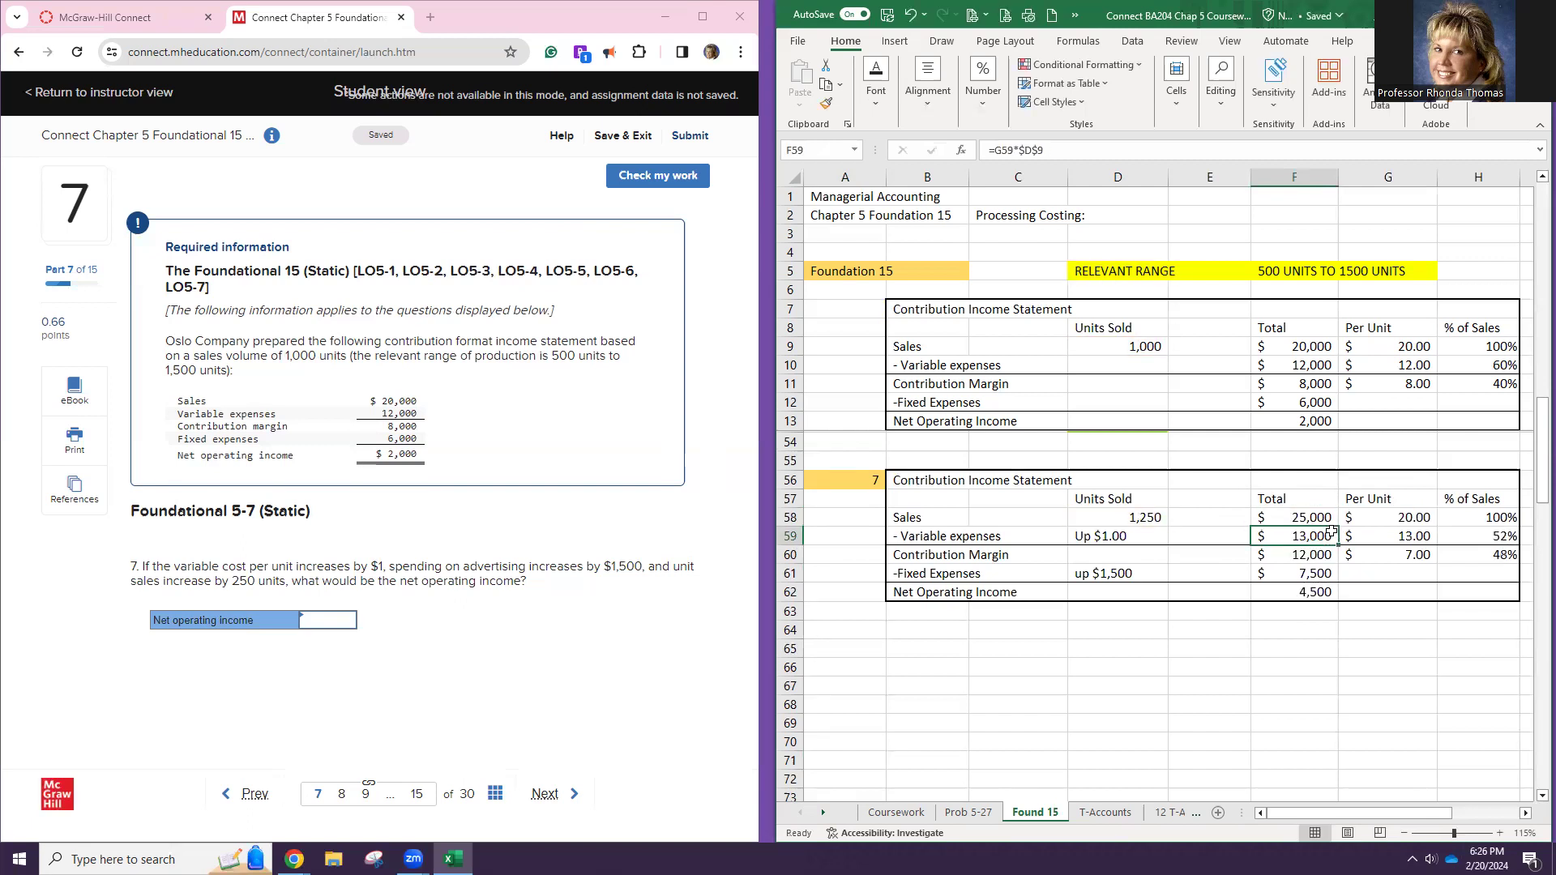
# Fix the F59 variable expenses formula to reference $D$58, clearing the #VALUE! error to give 16,250
pyautogui.doubleClick(1330, 532)
pyautogui.press('BackSpace')
pyautogui.write('59')
pyautogui.press('Return')
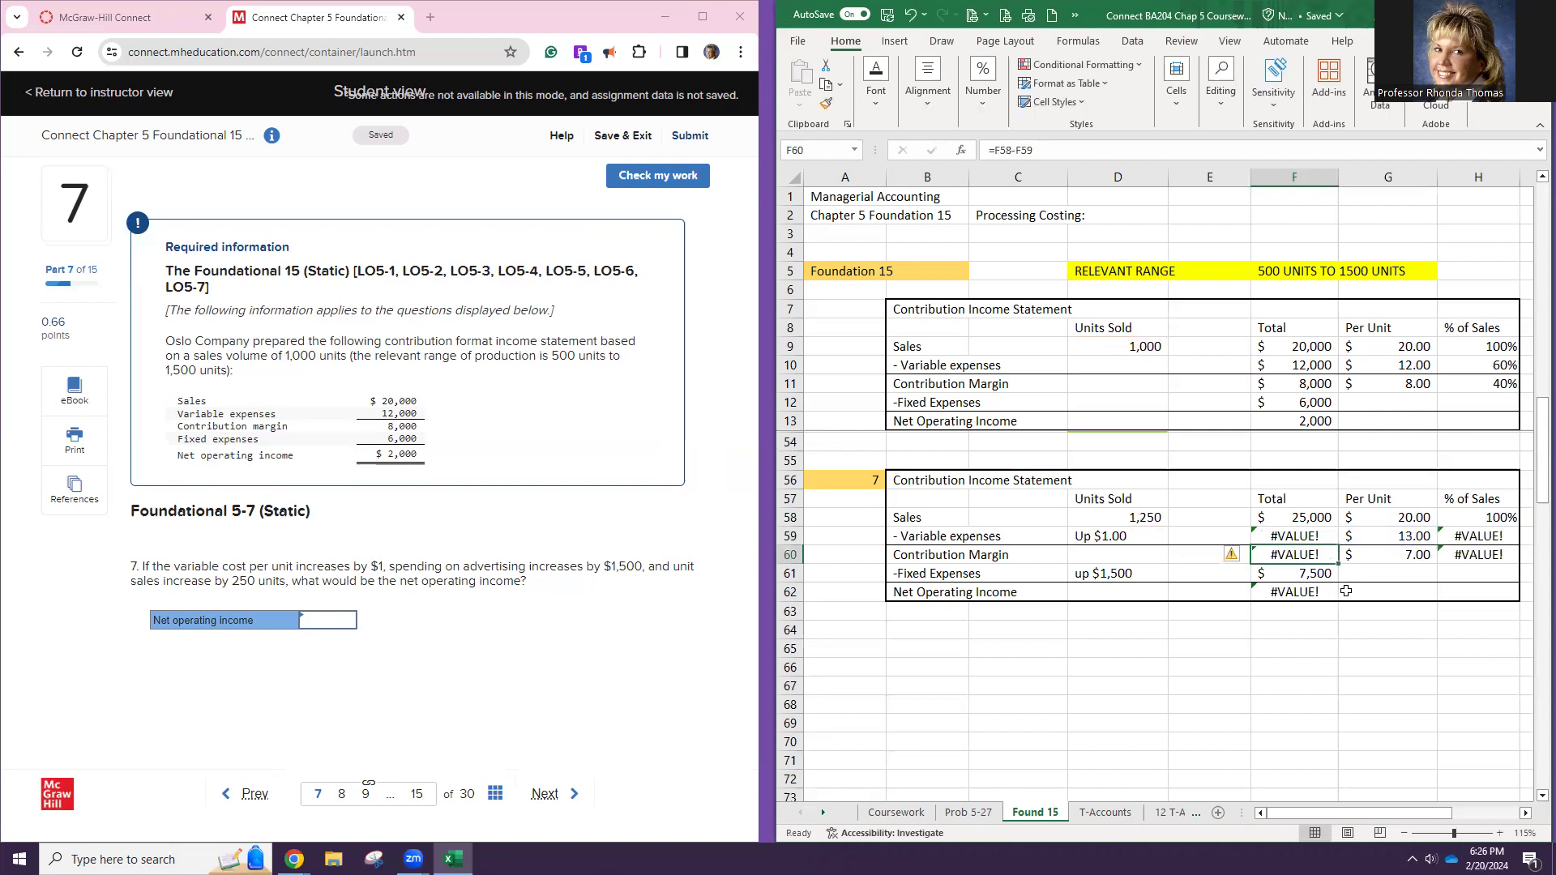
pyautogui.click(1305, 535)
pyautogui.doubleClick(1306, 535)
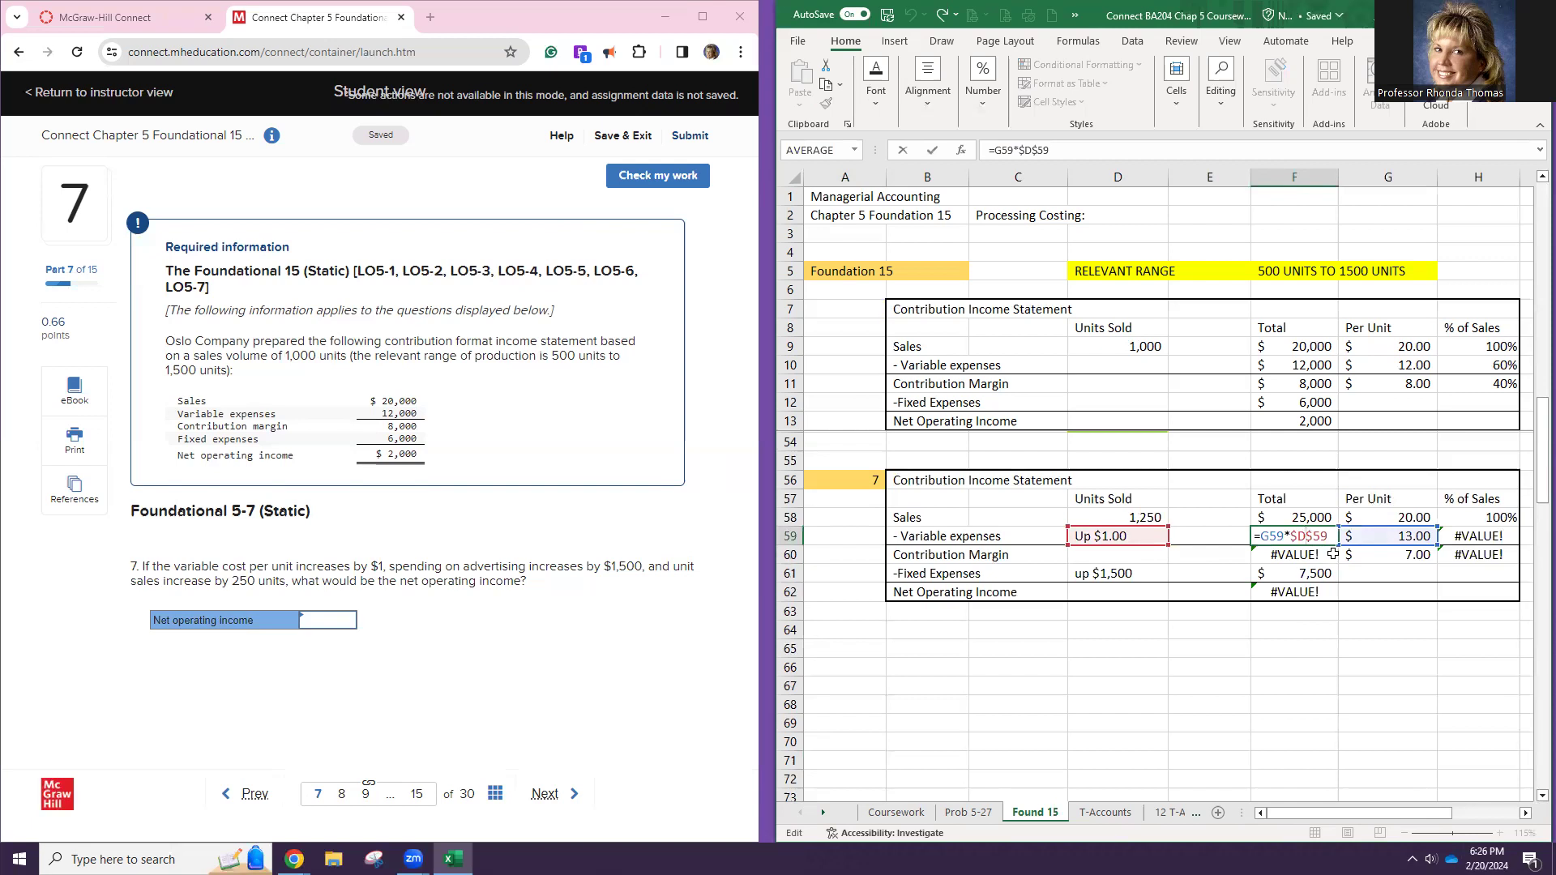
pyautogui.press('BackSpace')
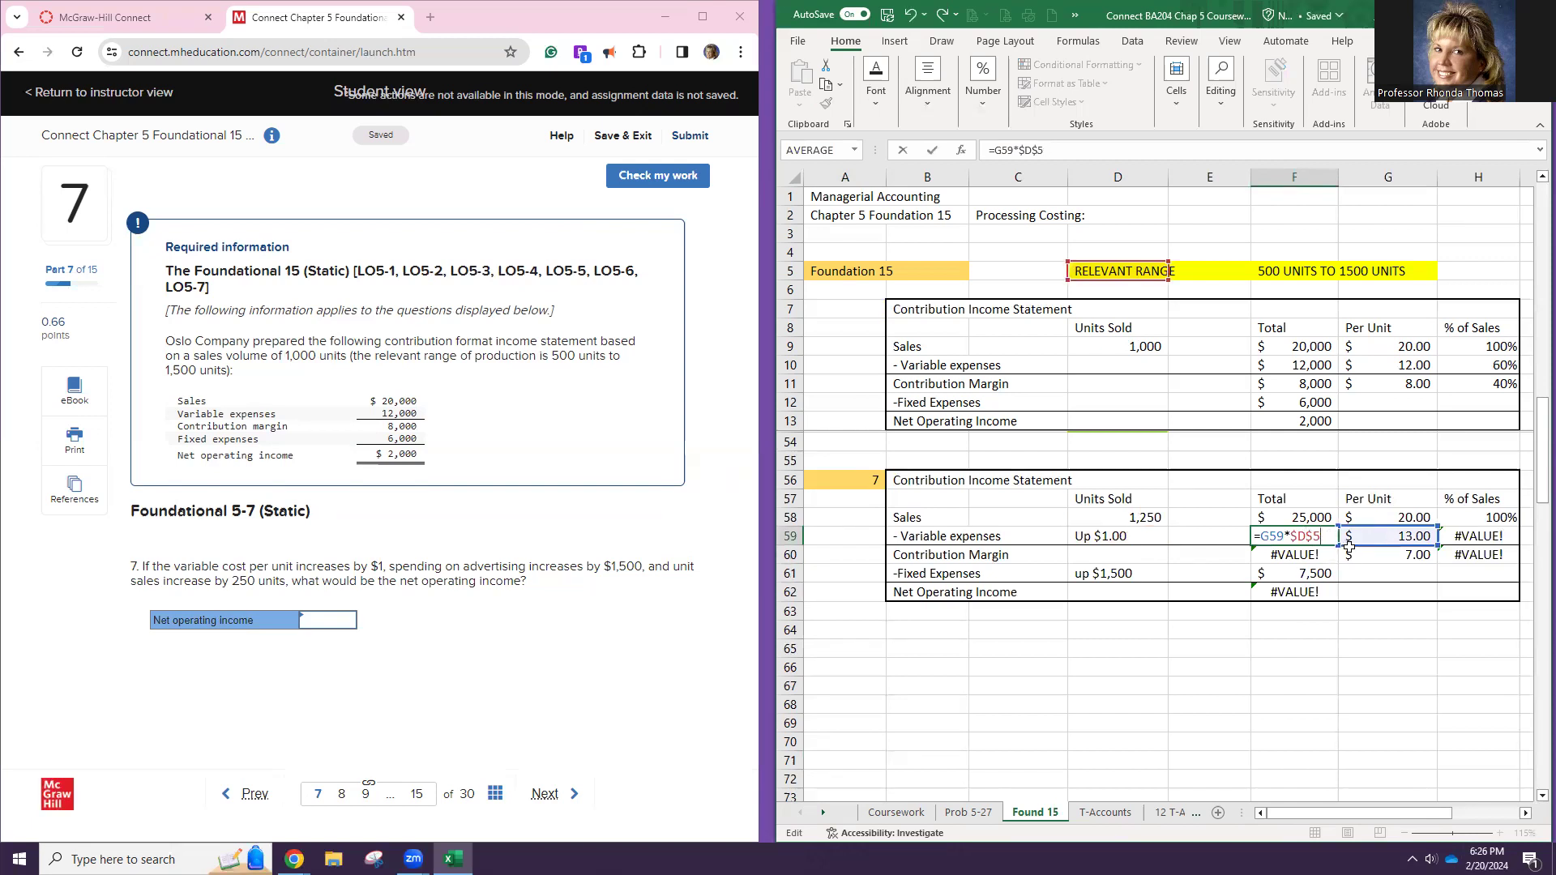
pyautogui.write('5=')
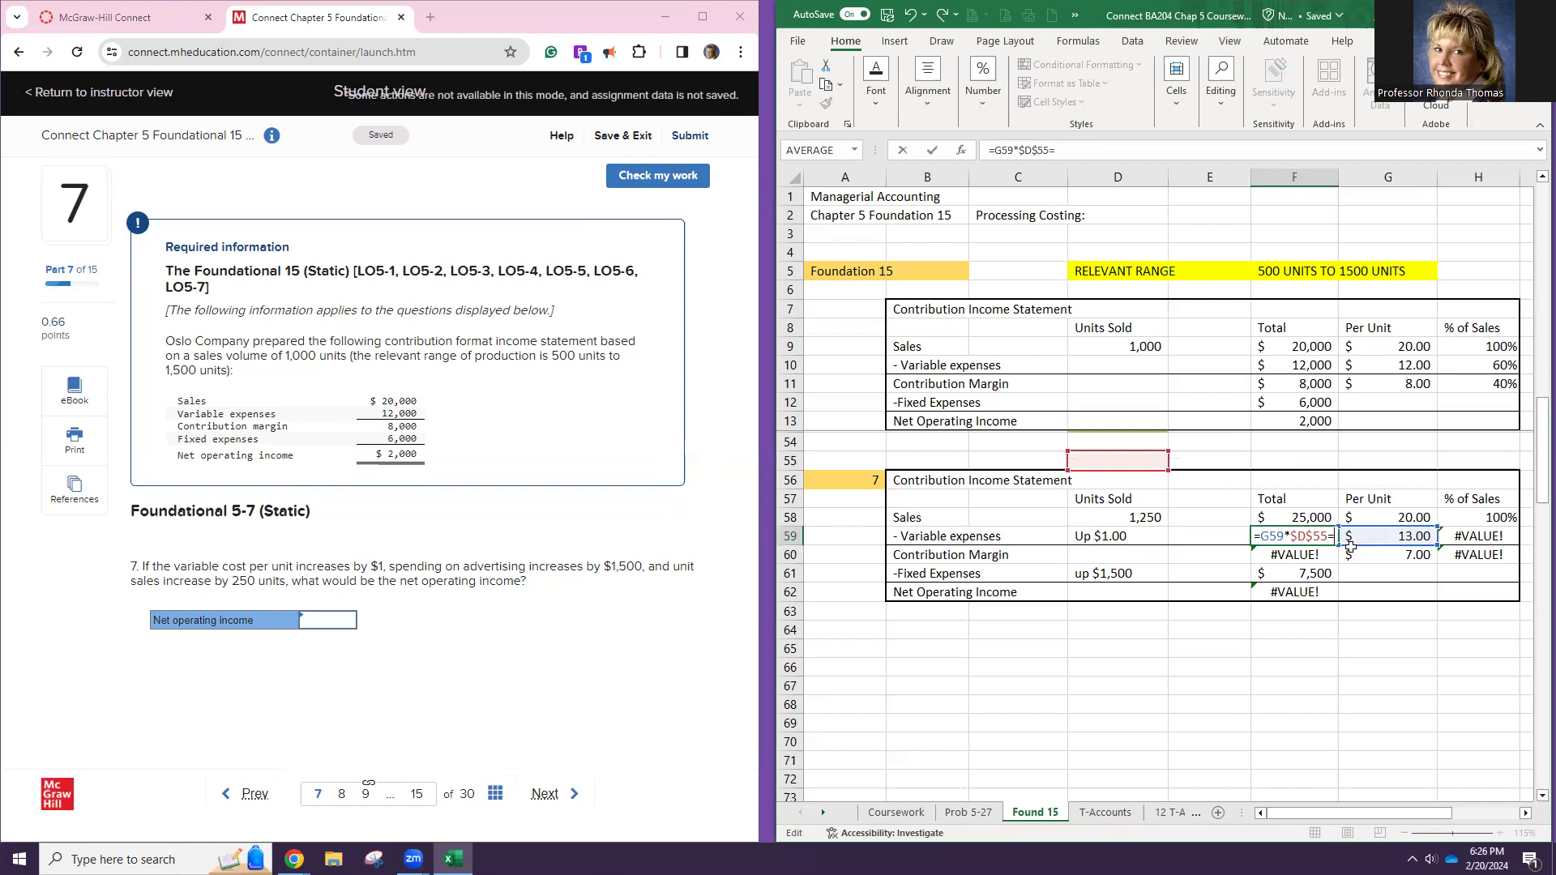
pyautogui.press('BackSpace')
pyautogui.press('BackSpace')
pyautogui.write('8')
pyautogui.press('Return')
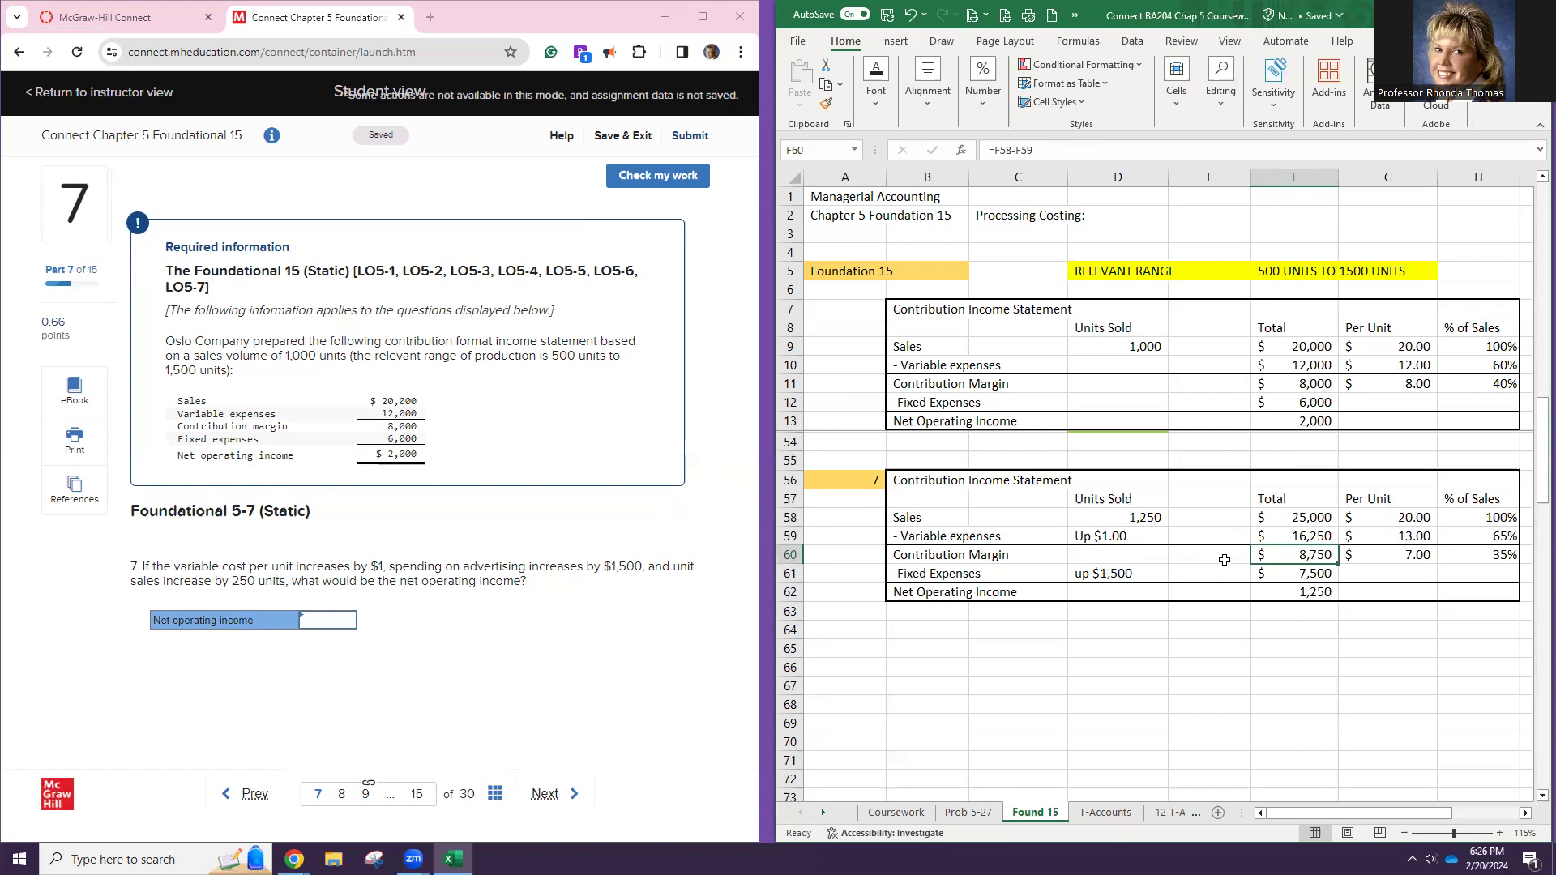
pyautogui.click(1379, 536)
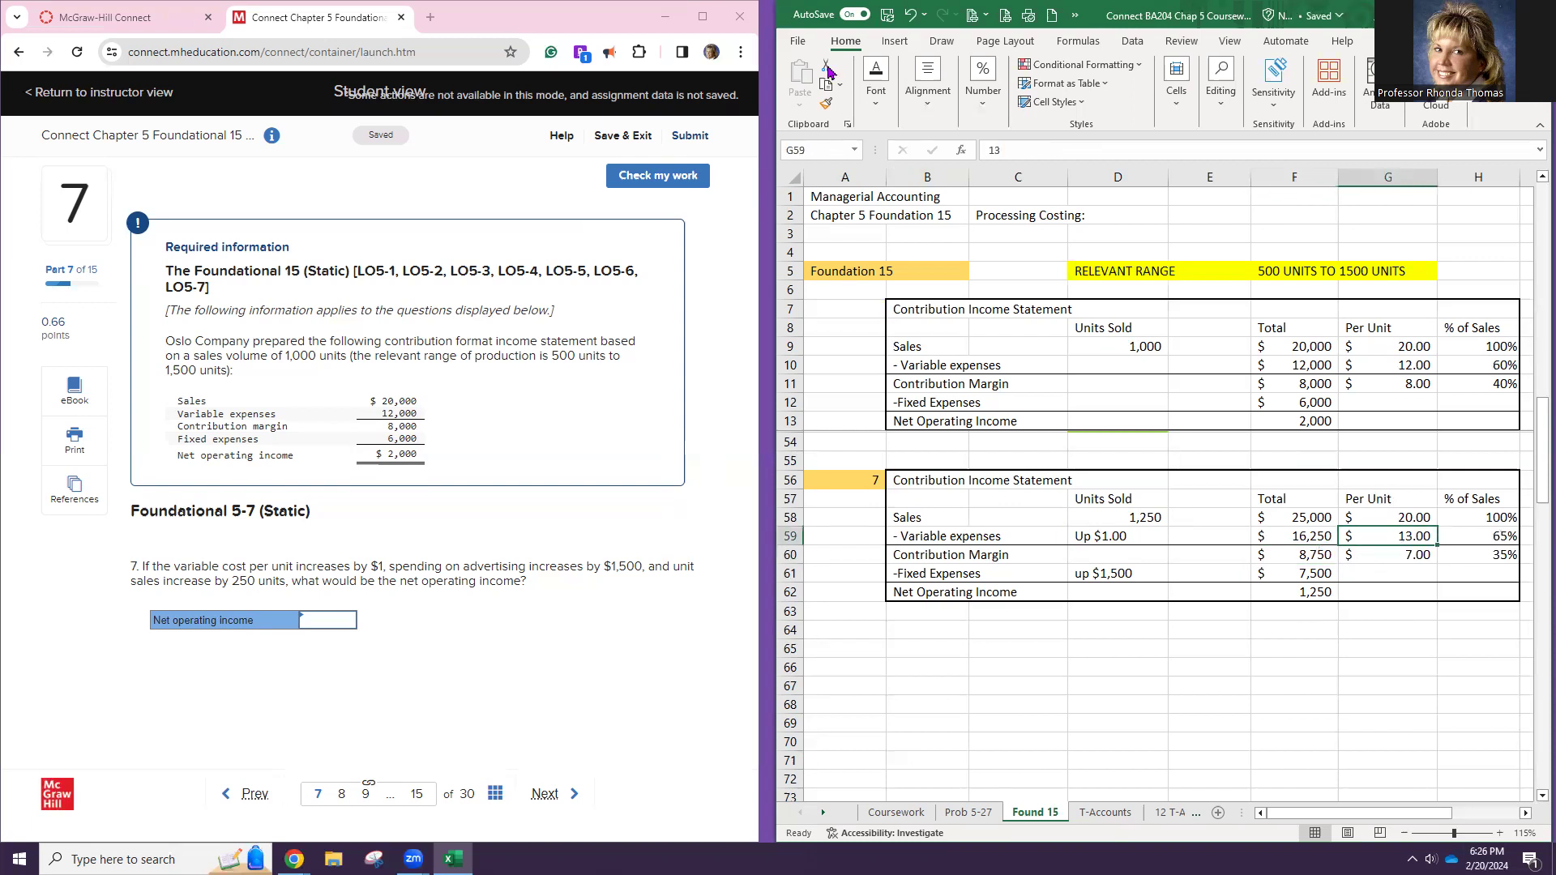
# Fill the changed cells G59, F61 and D58 with green
pyautogui.click(879, 94)
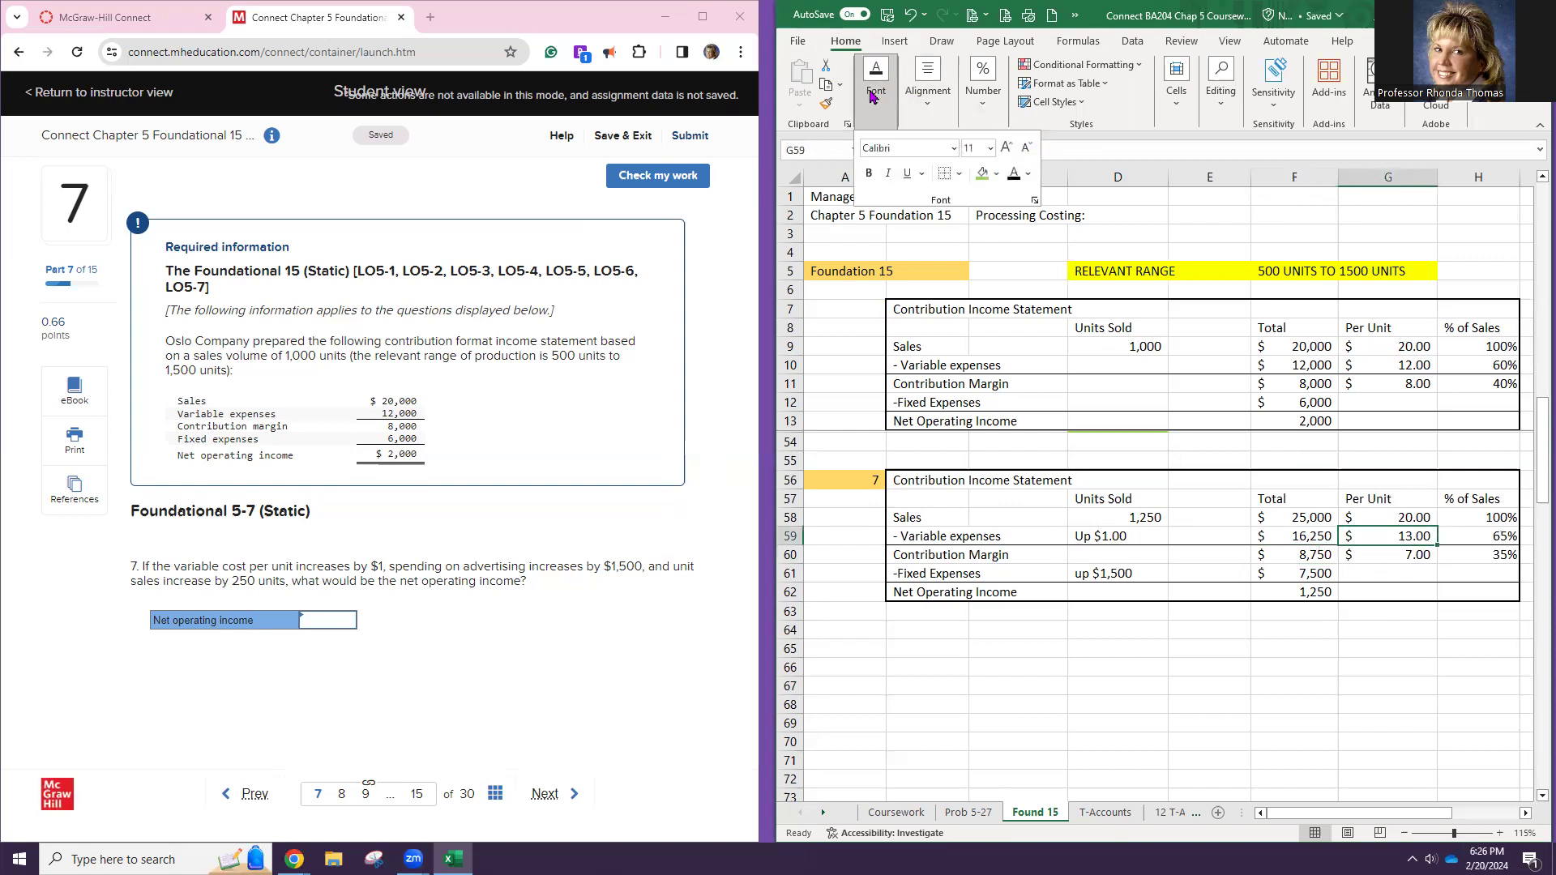
pyautogui.click(989, 175)
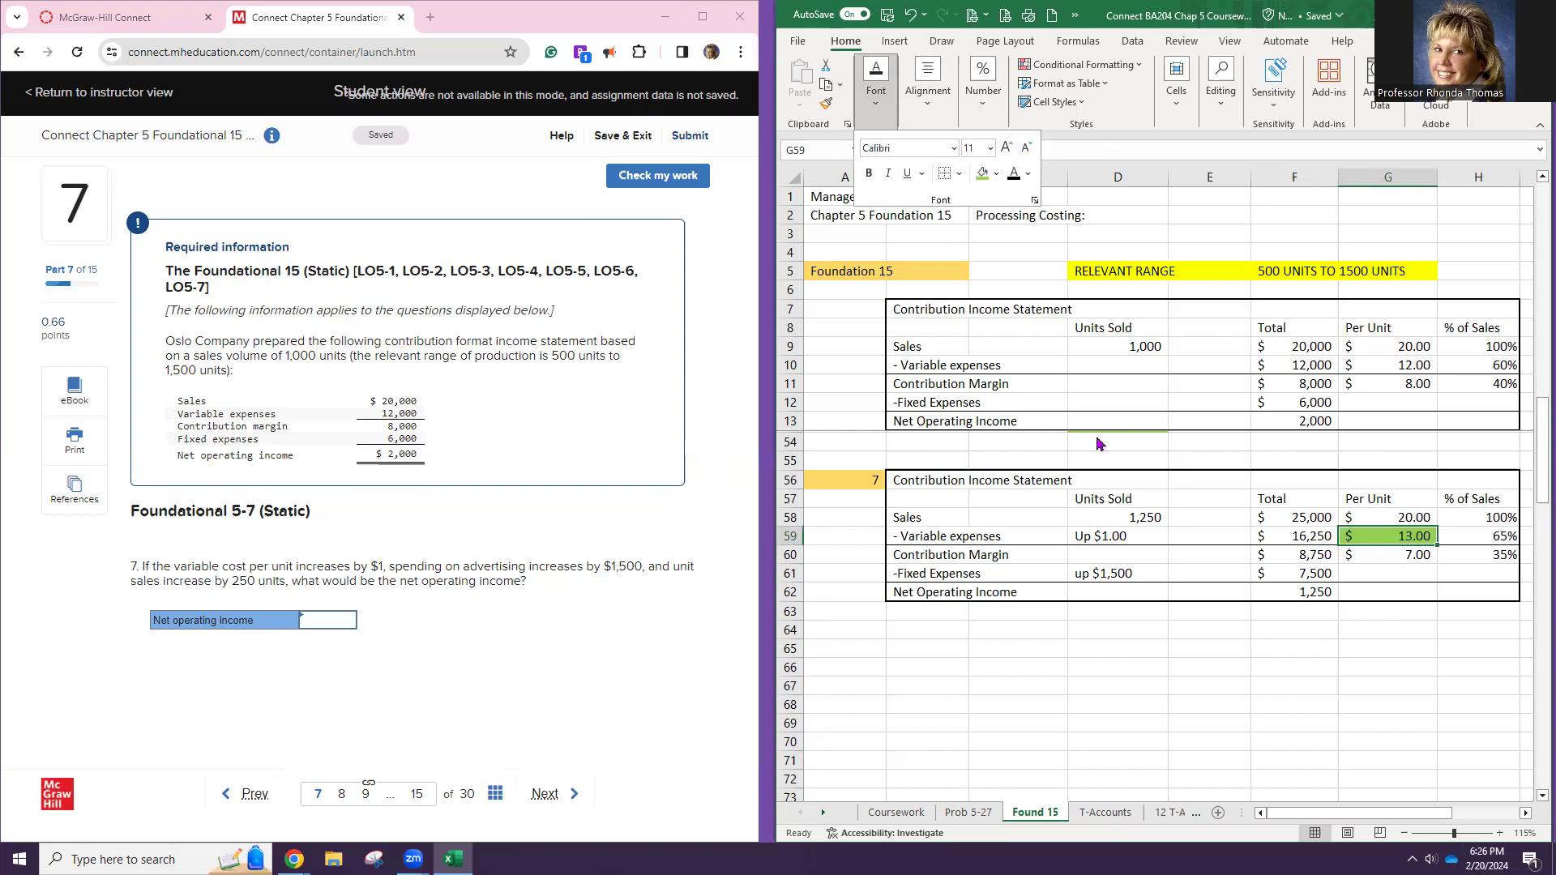
pyautogui.click(1277, 567)
pyautogui.click(1276, 567)
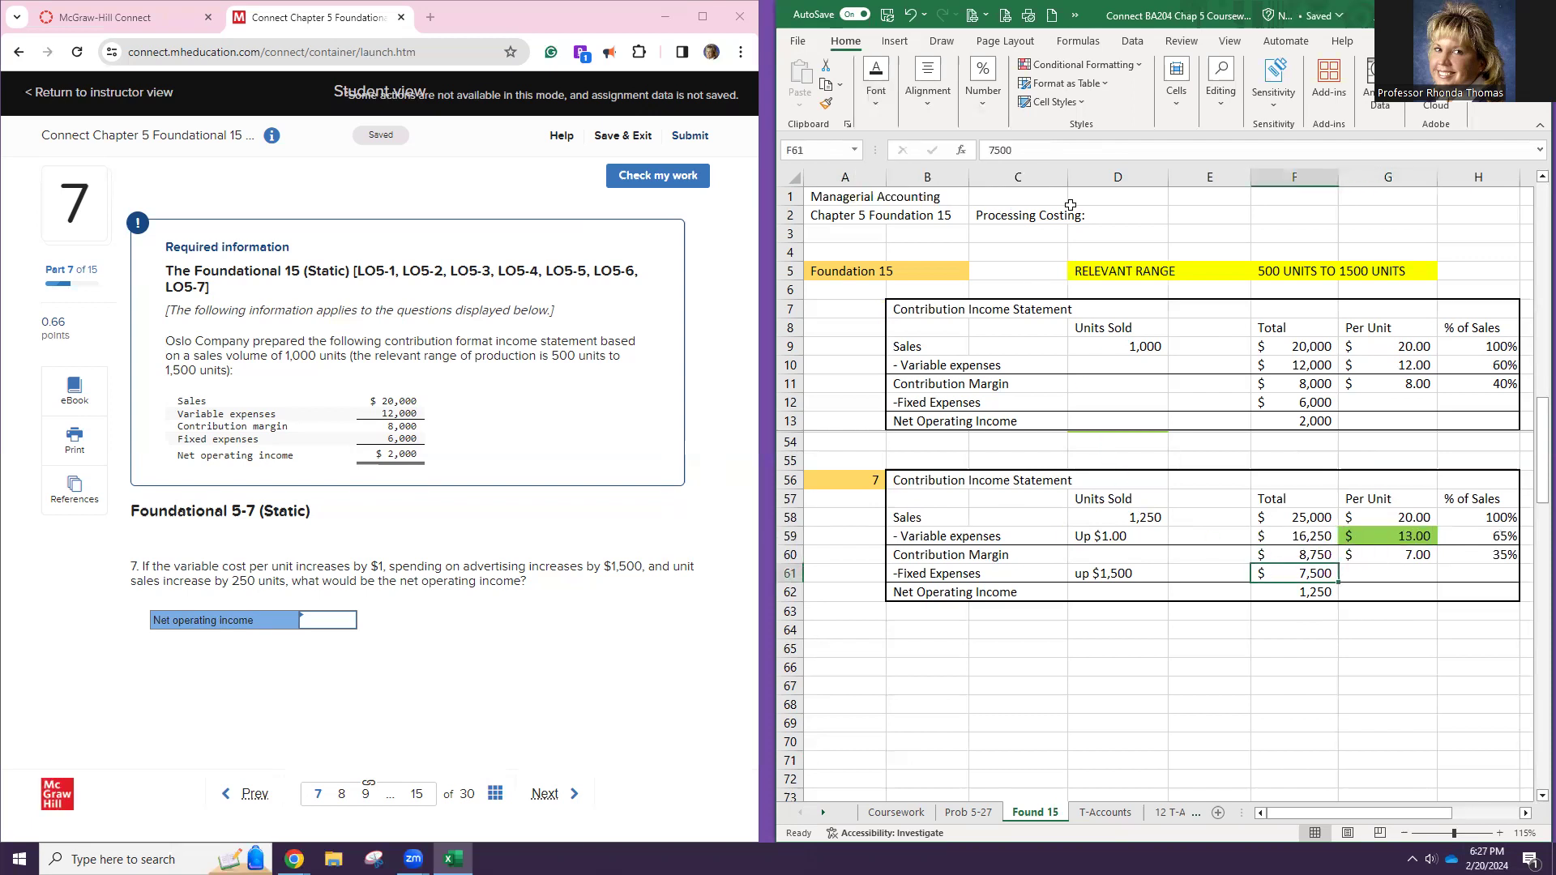
pyautogui.click(888, 97)
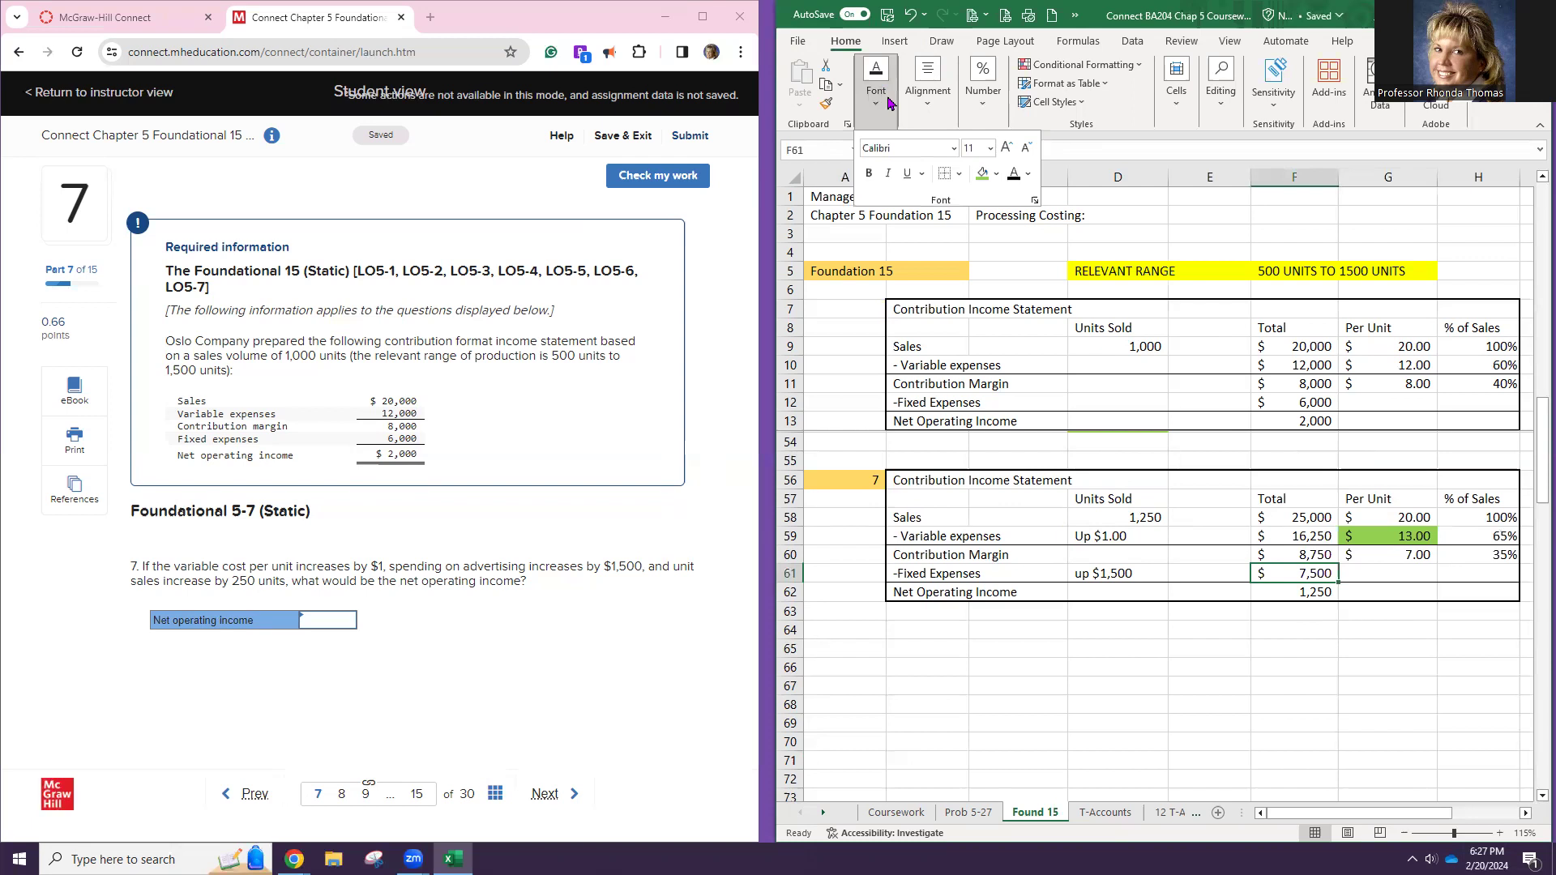
pyautogui.click(984, 175)
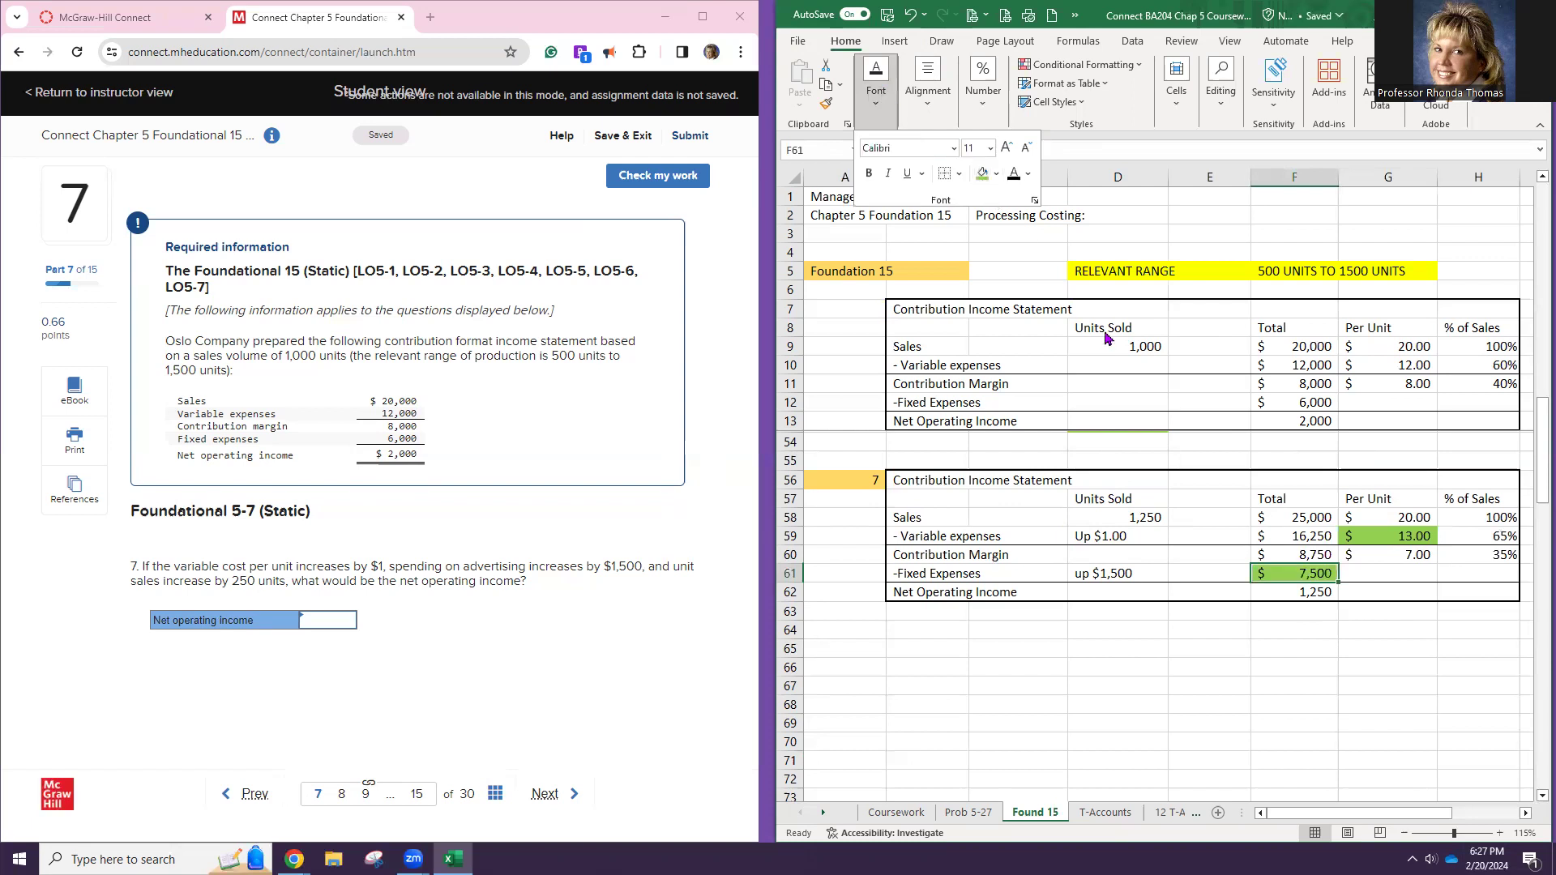
pyautogui.click(1108, 518)
pyautogui.click(1104, 517)
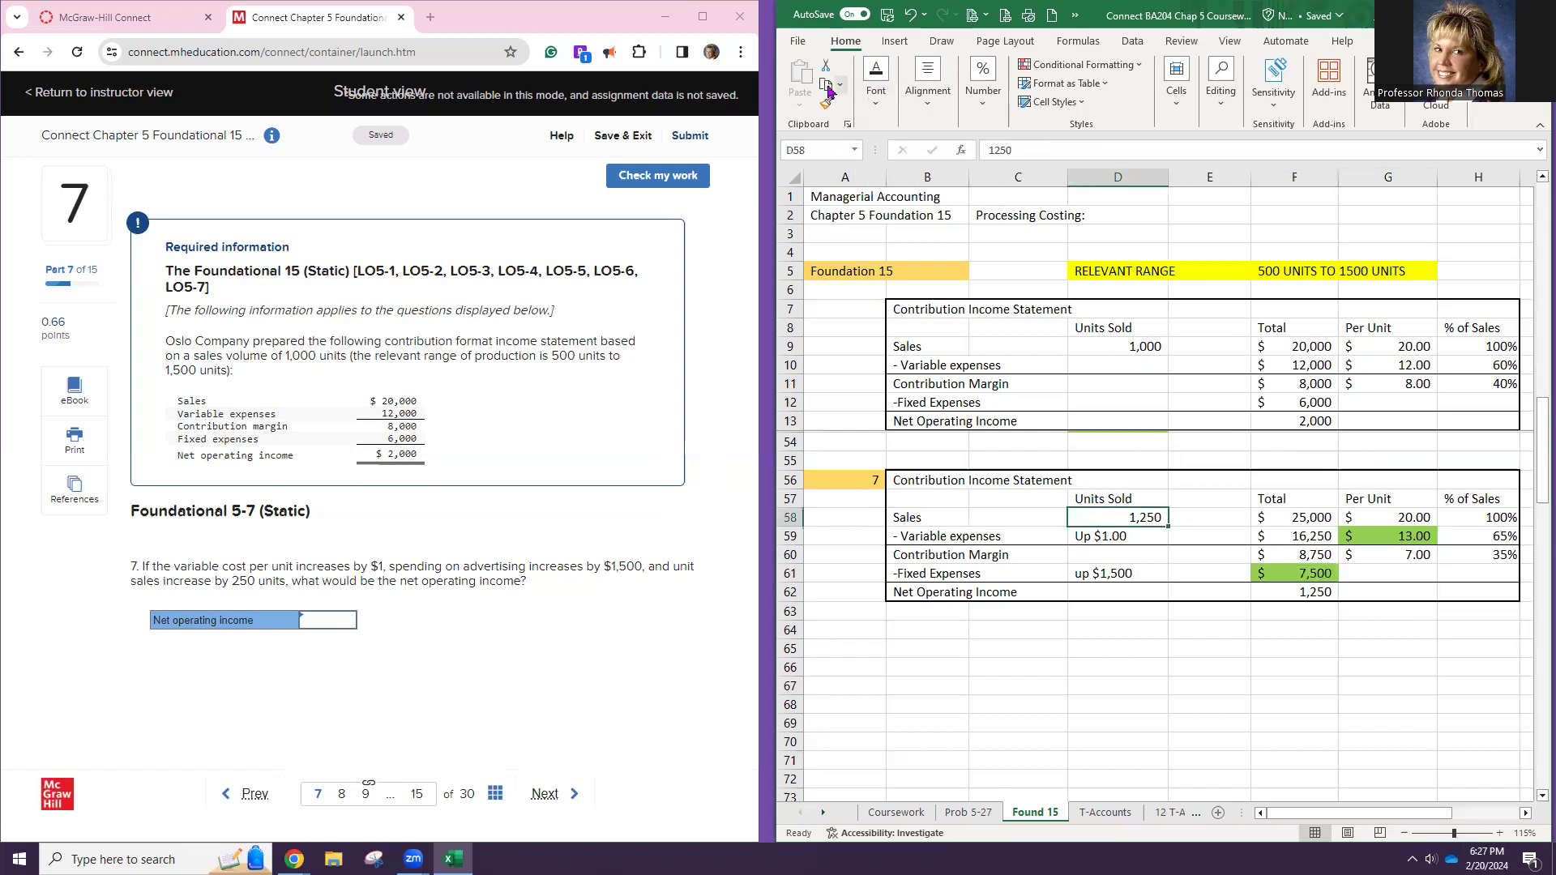
pyautogui.click(878, 87)
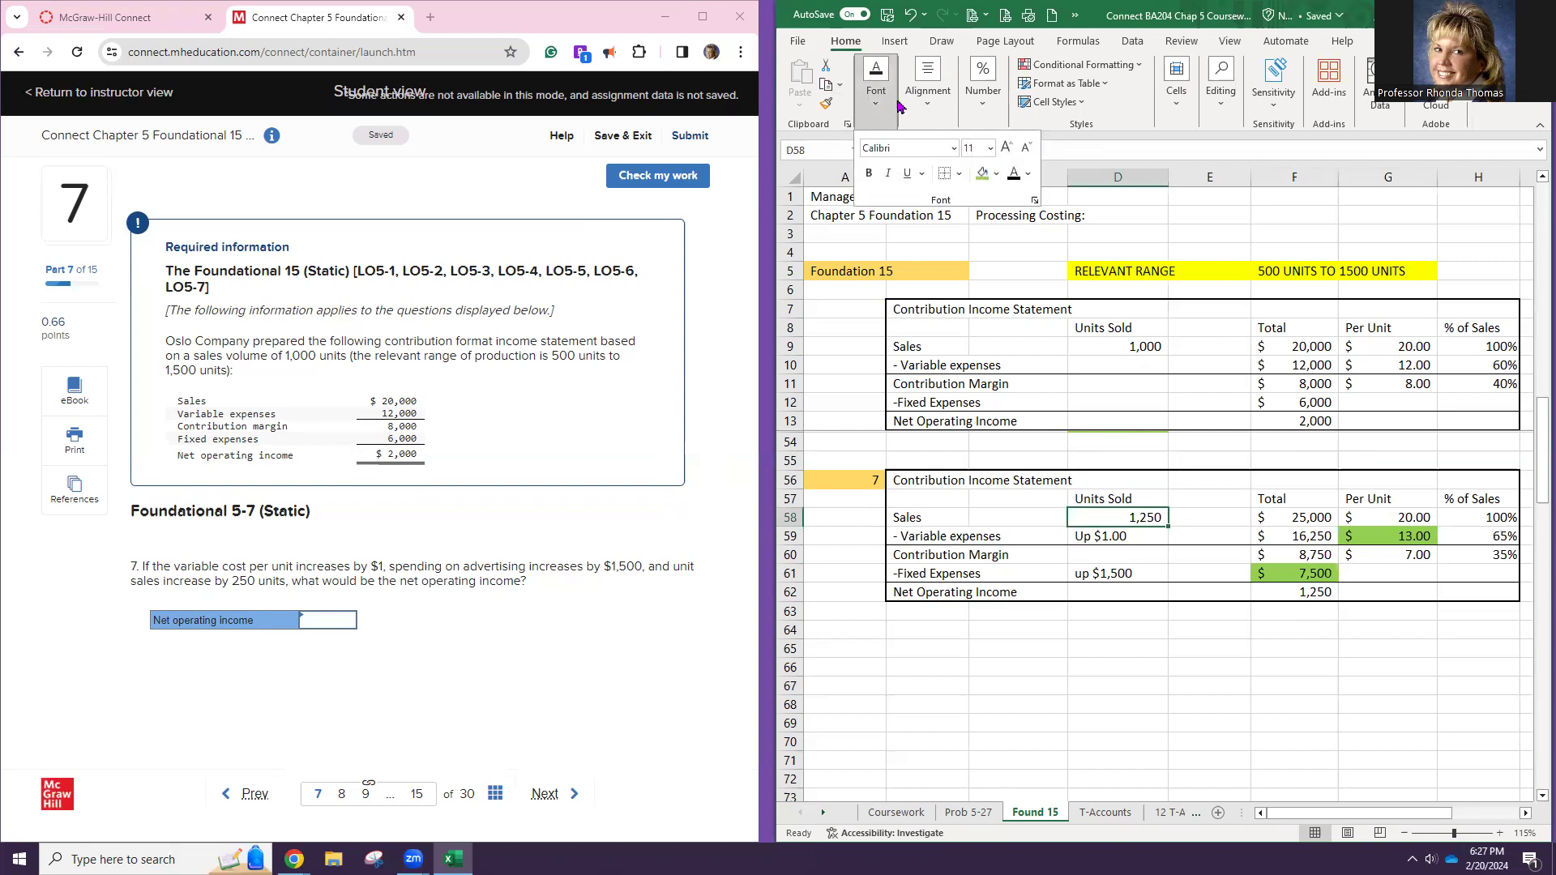
pyautogui.click(982, 174)
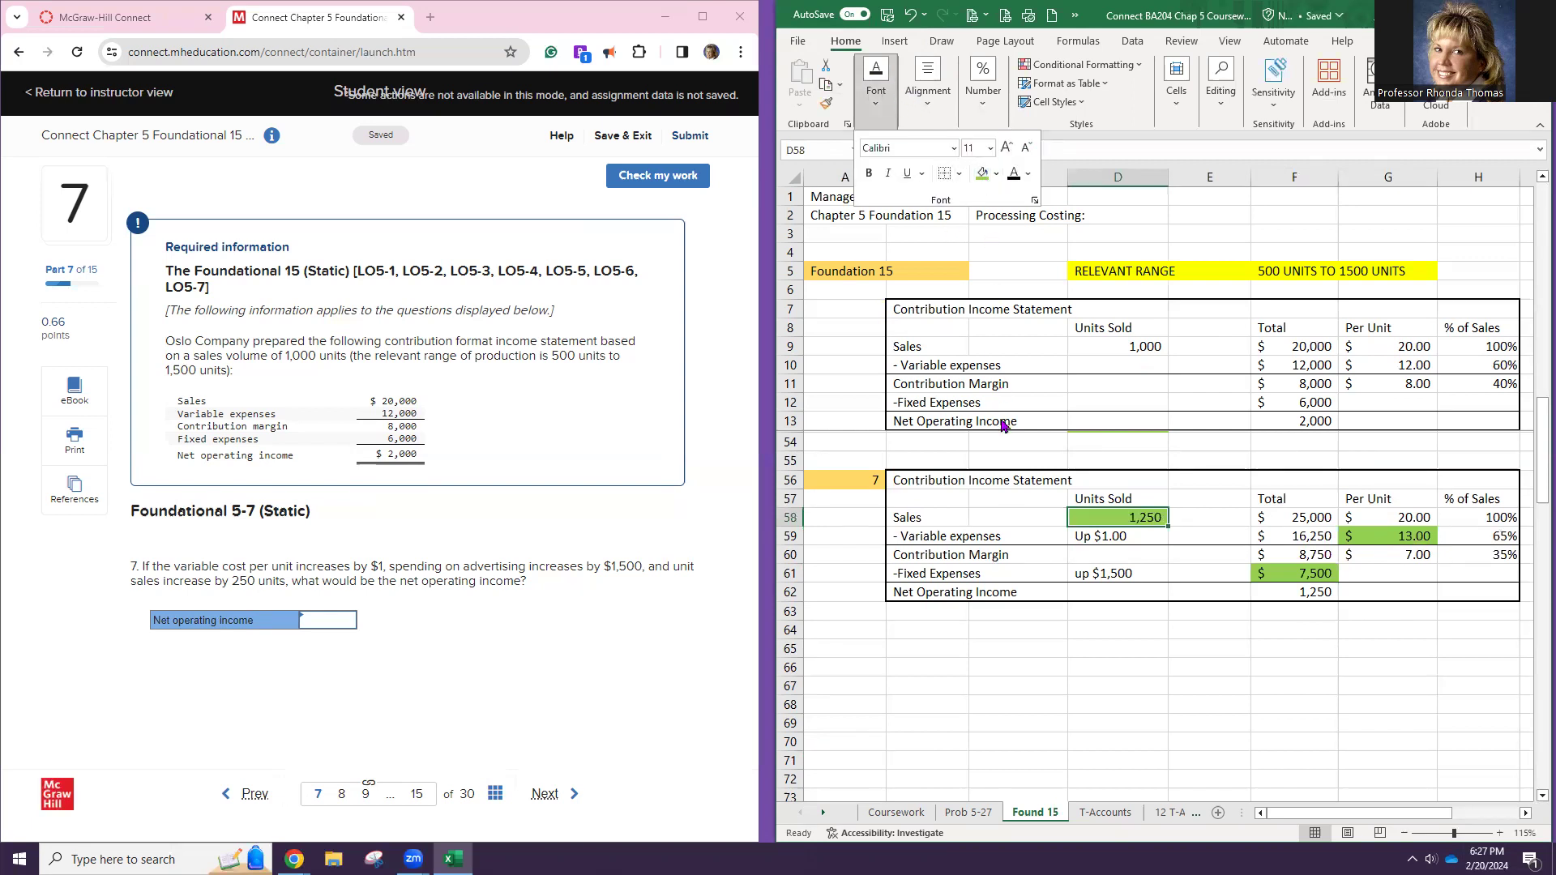
# Note 'up 250 units' in C58 beside Sales
pyautogui.click(1019, 512)
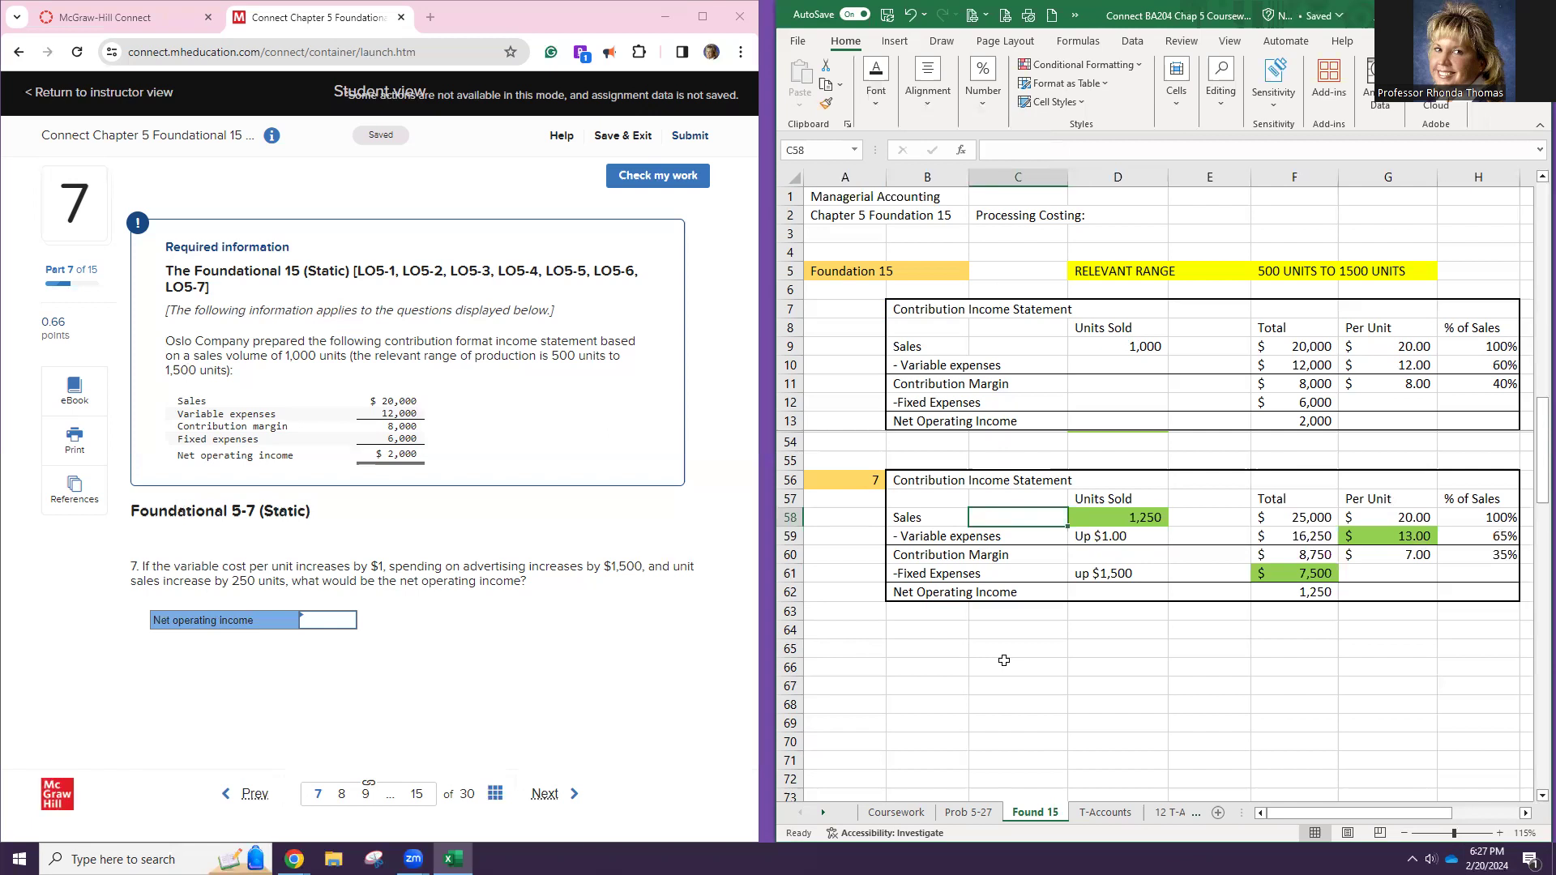
pyautogui.write('up 250 units')
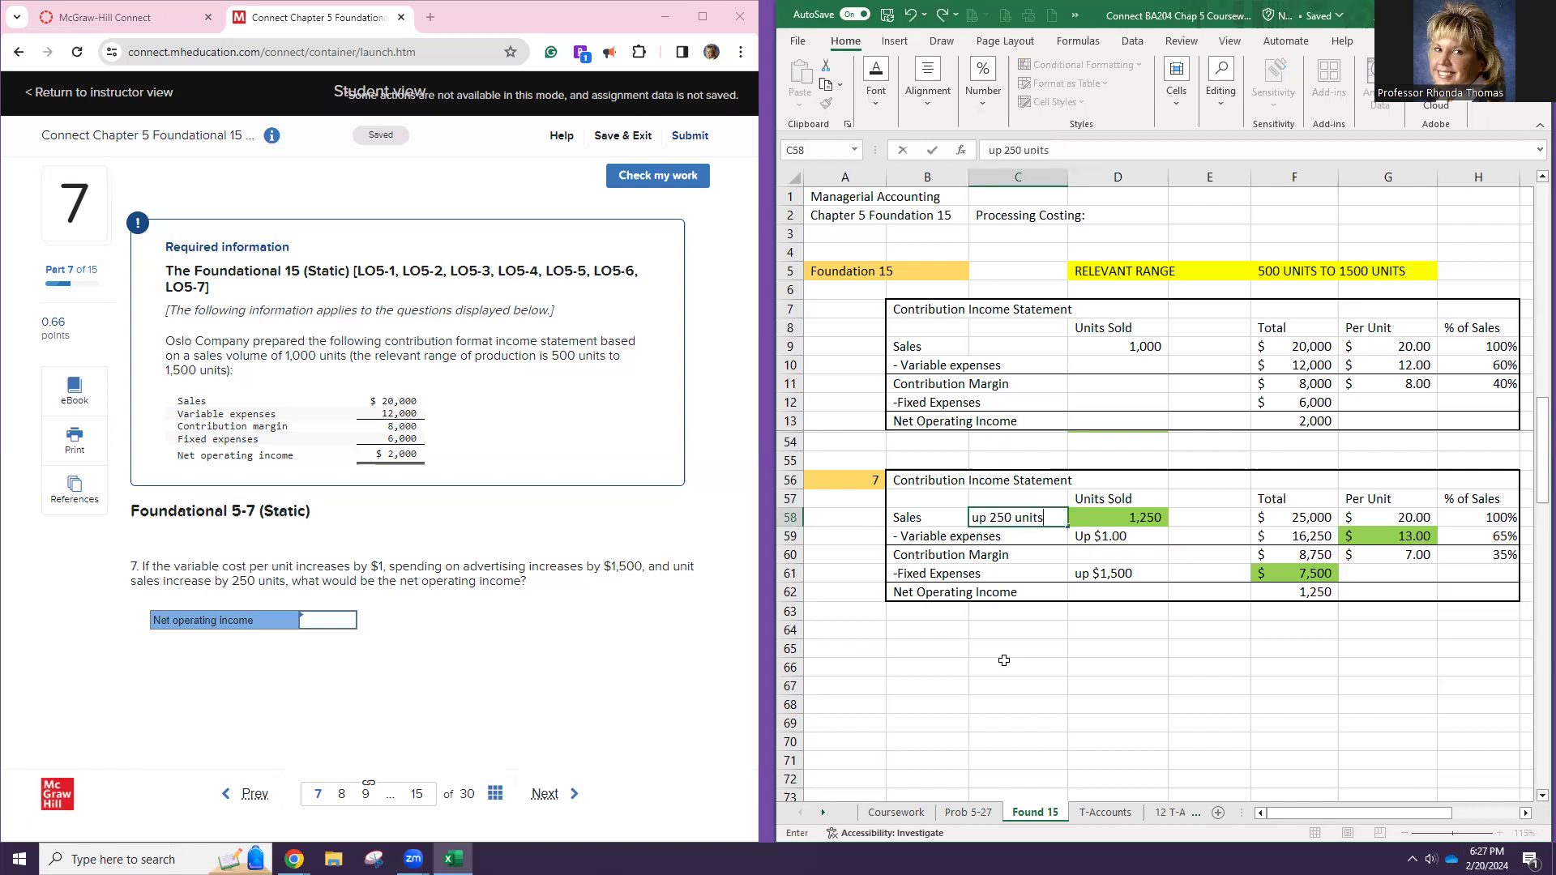
pyautogui.press('Return')
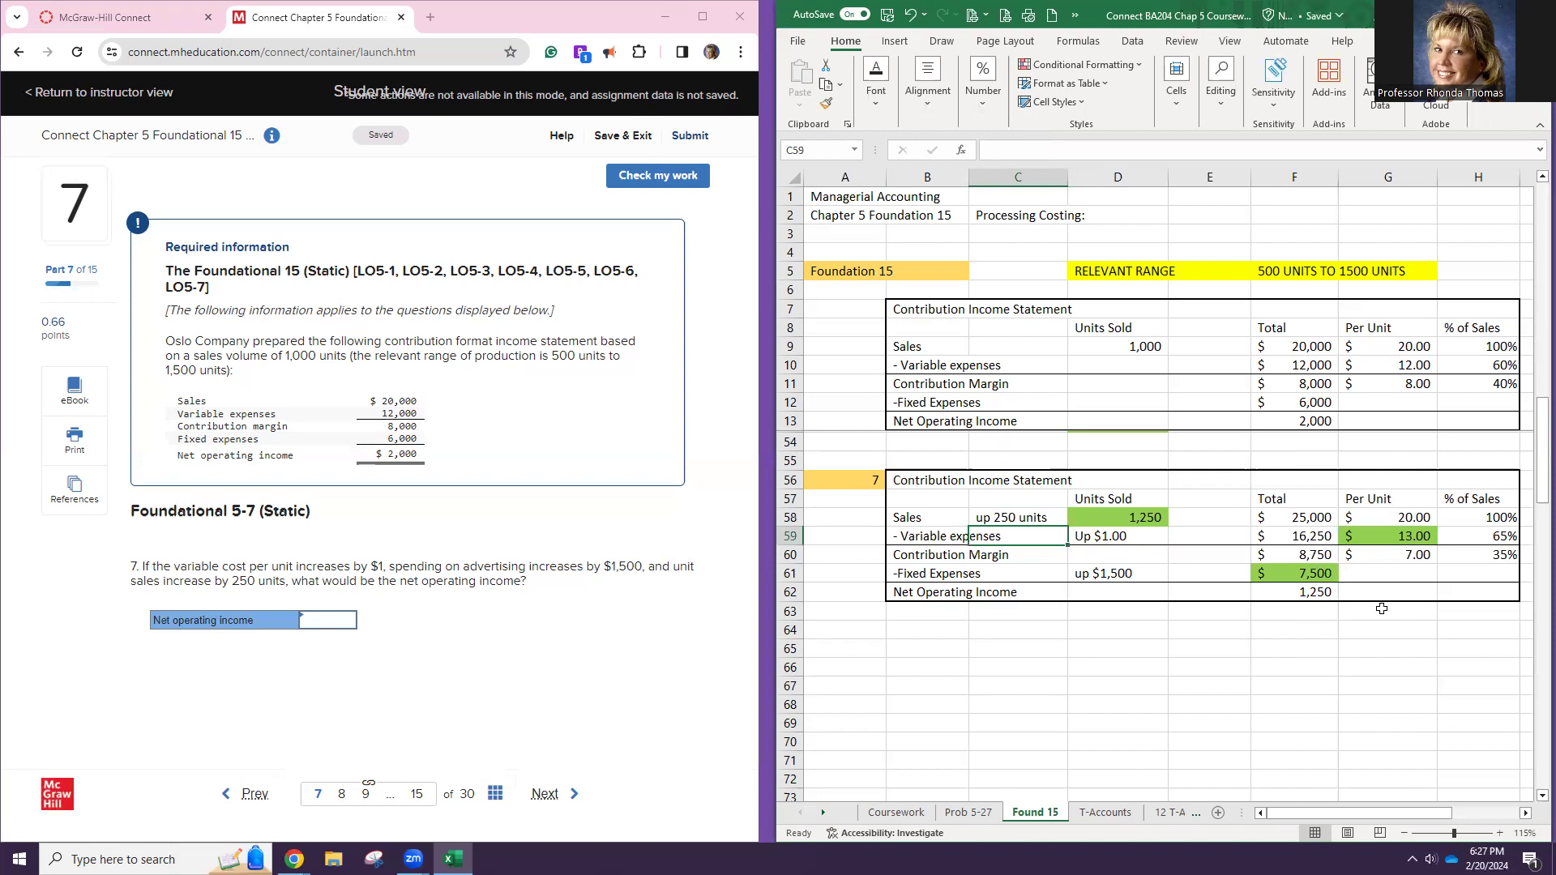
# Fill the Net Operating Income row B62:F62 with green
pyautogui.moveTo(922, 592); pyautogui.dragTo(1288, 590)
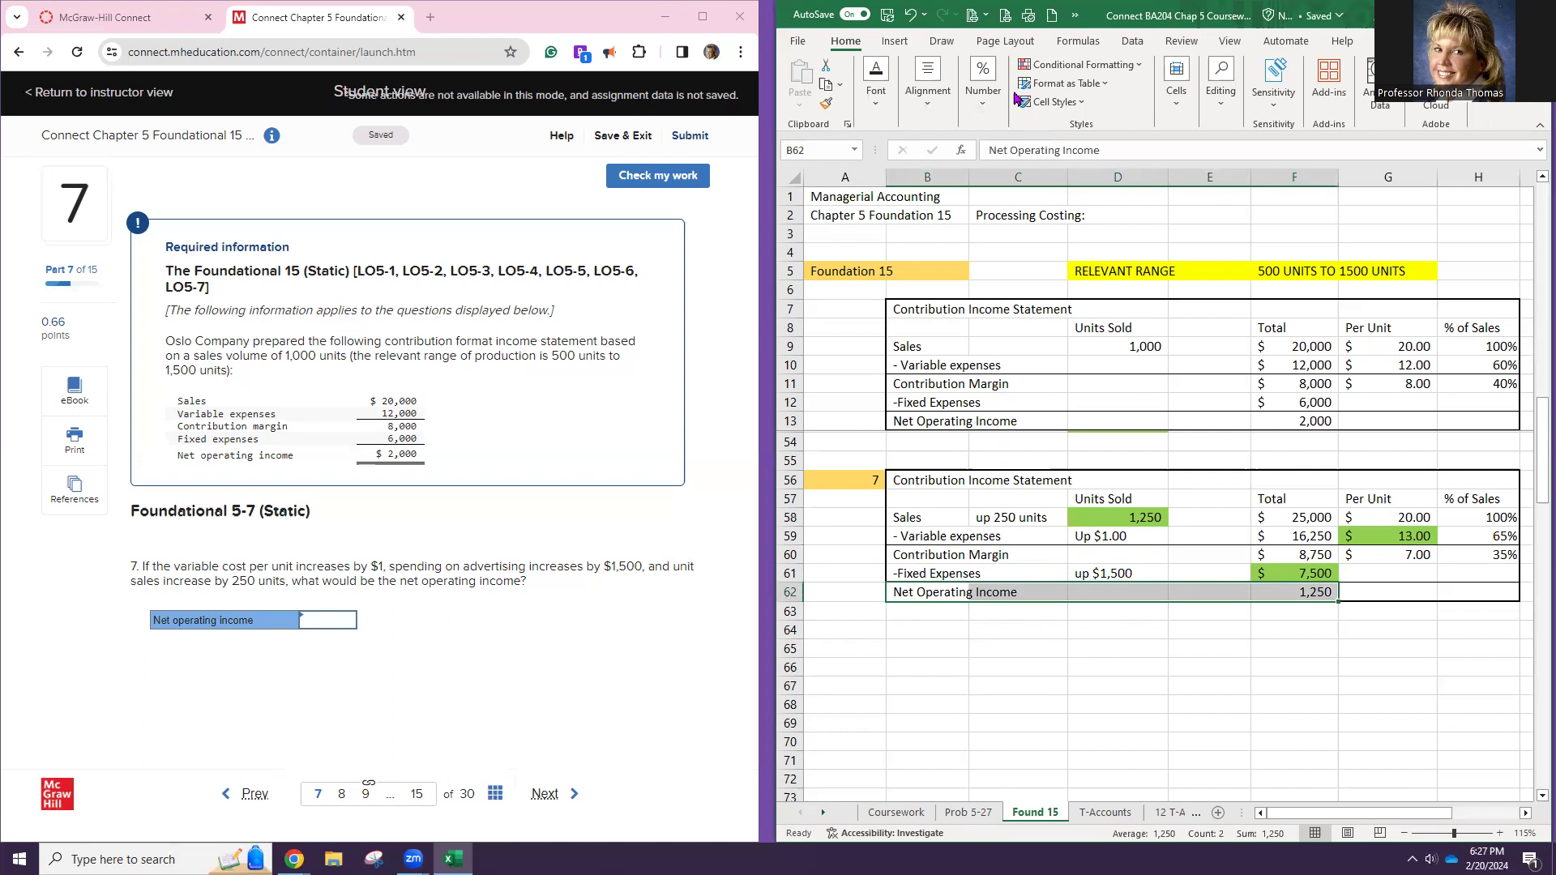
pyautogui.click(873, 93)
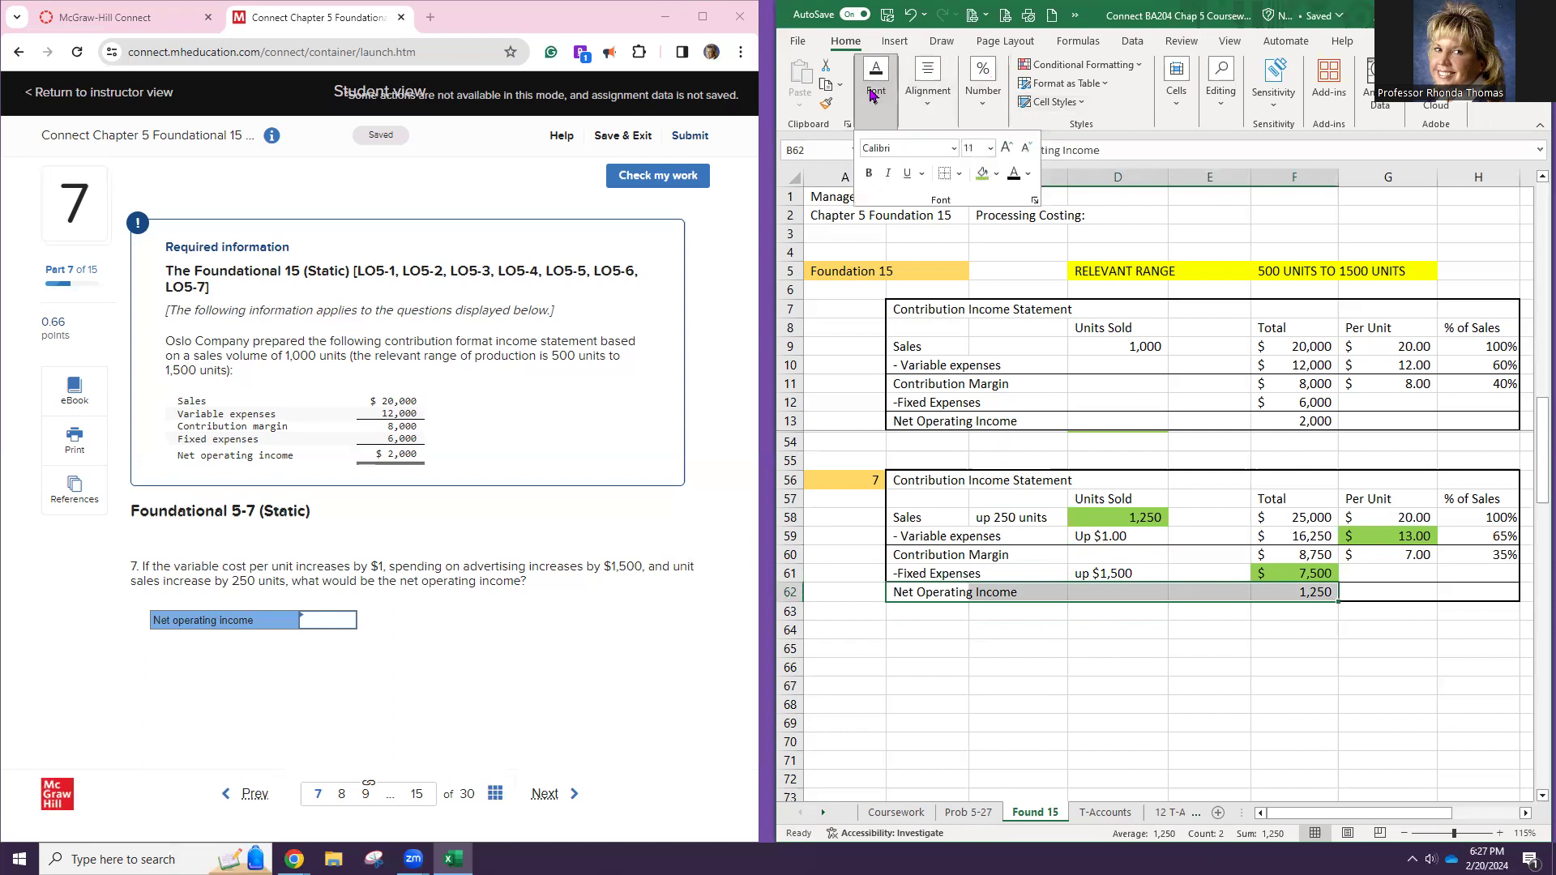
pyautogui.click(982, 175)
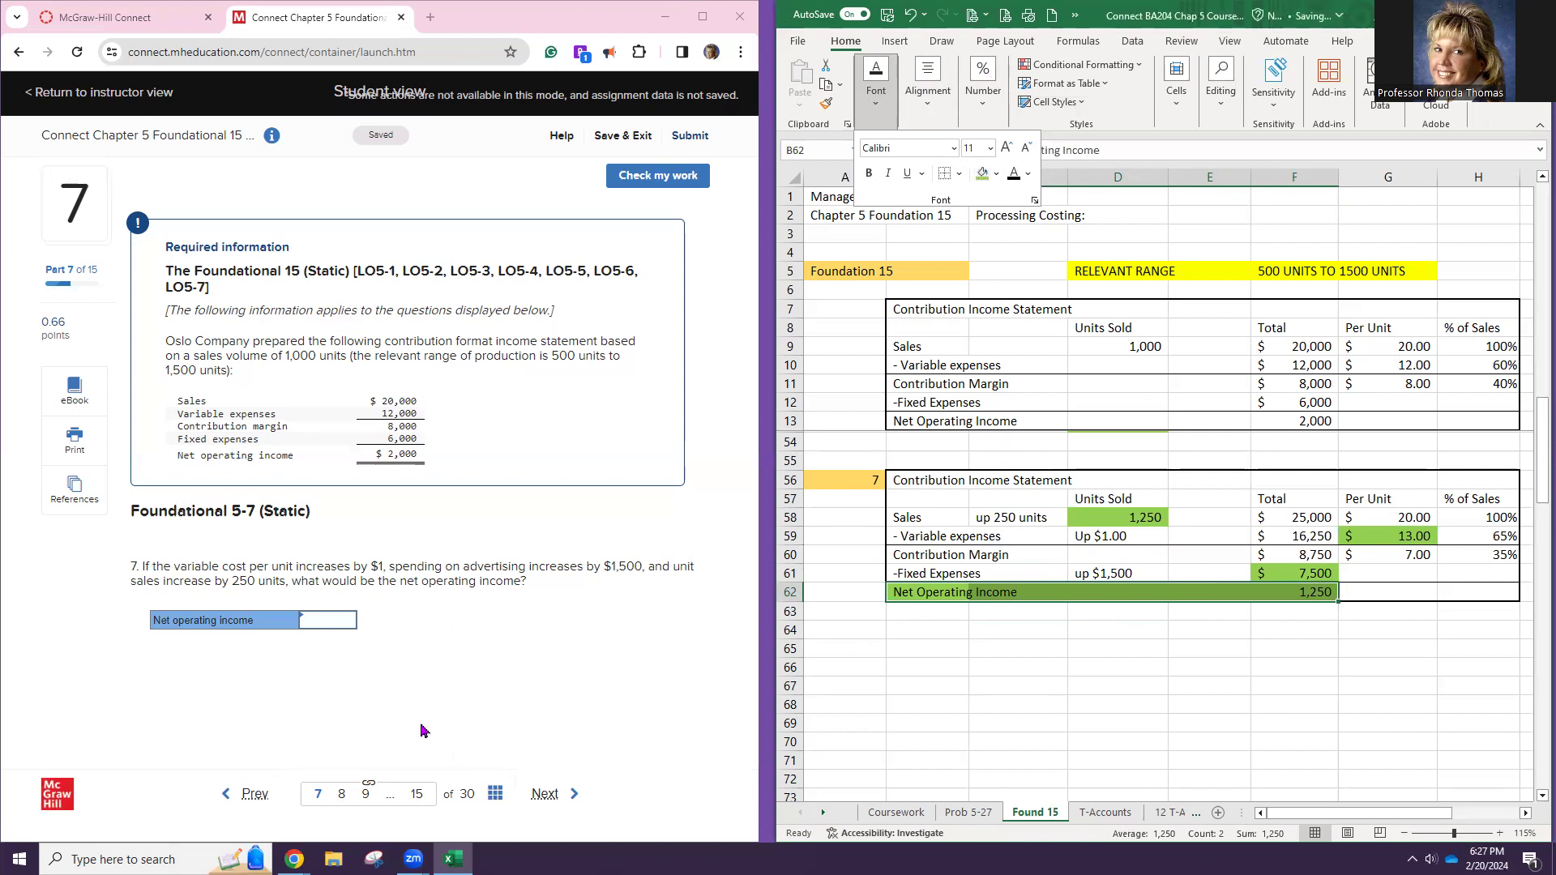
pyautogui.click(324, 621)
# Submit $1,250 as net operating income, check it, and advance to question 8
pyautogui.write('1250')
pyautogui.click(546, 655)
pyautogui.click(657, 177)
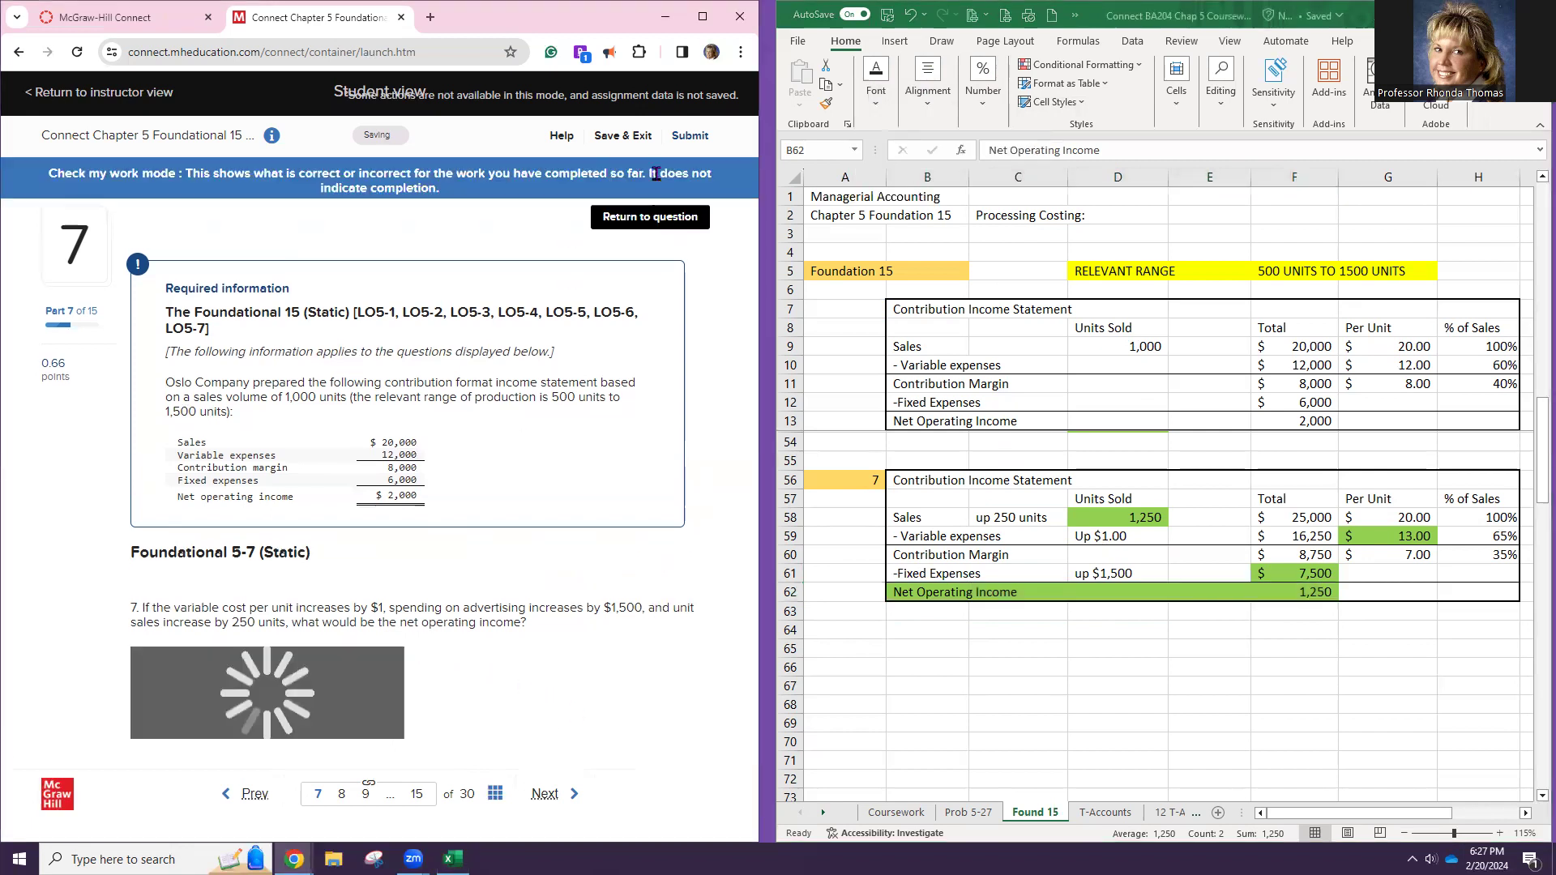
pyautogui.click(545, 794)
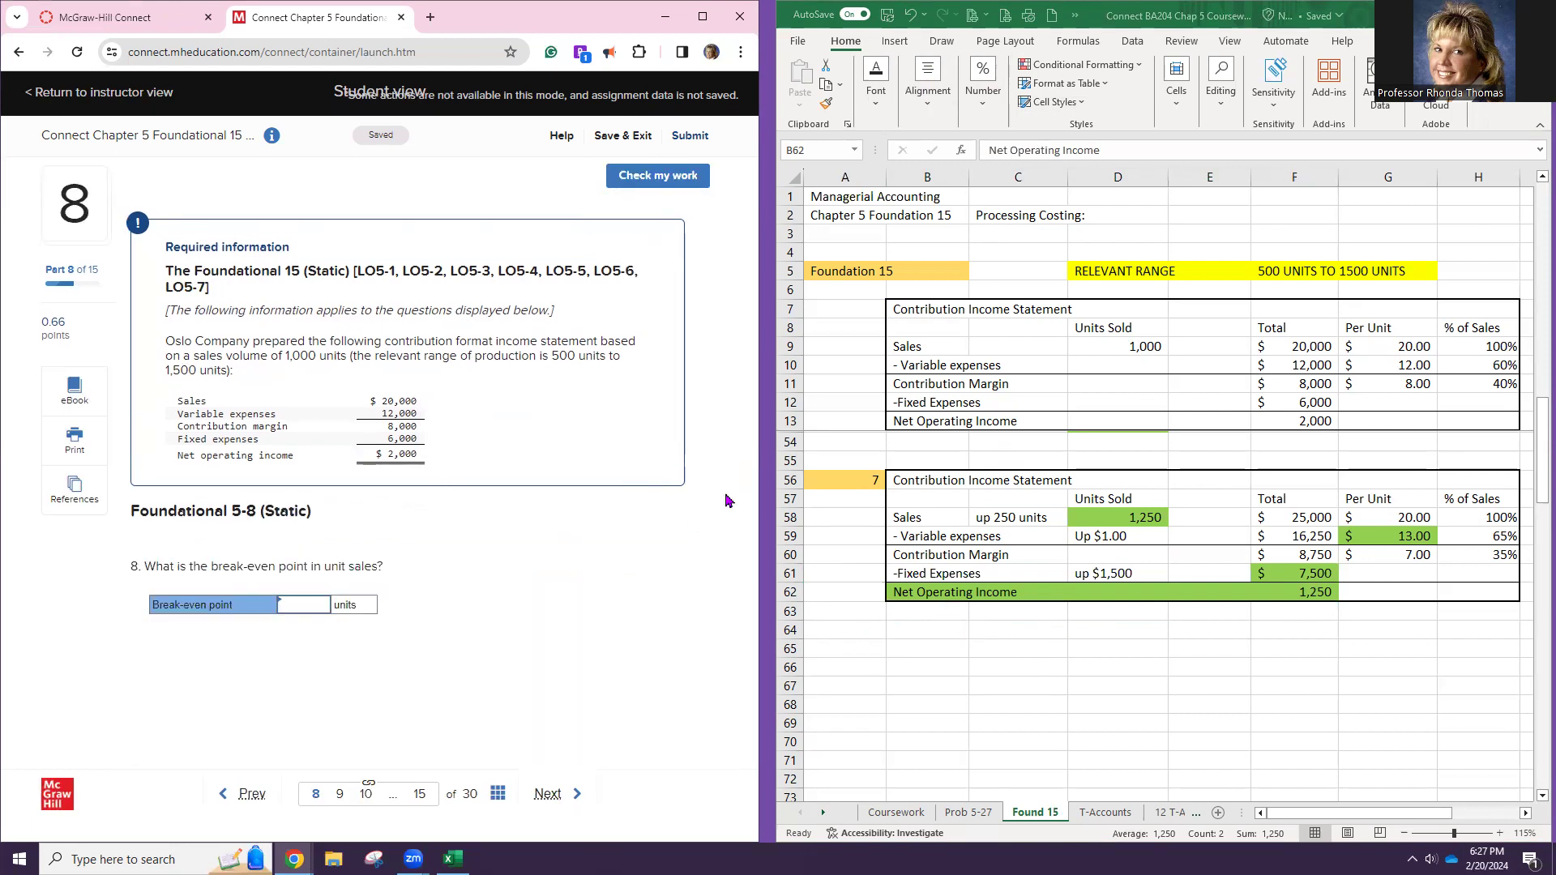
pyautogui.click(835, 481)
pyautogui.rightClick(837, 483)
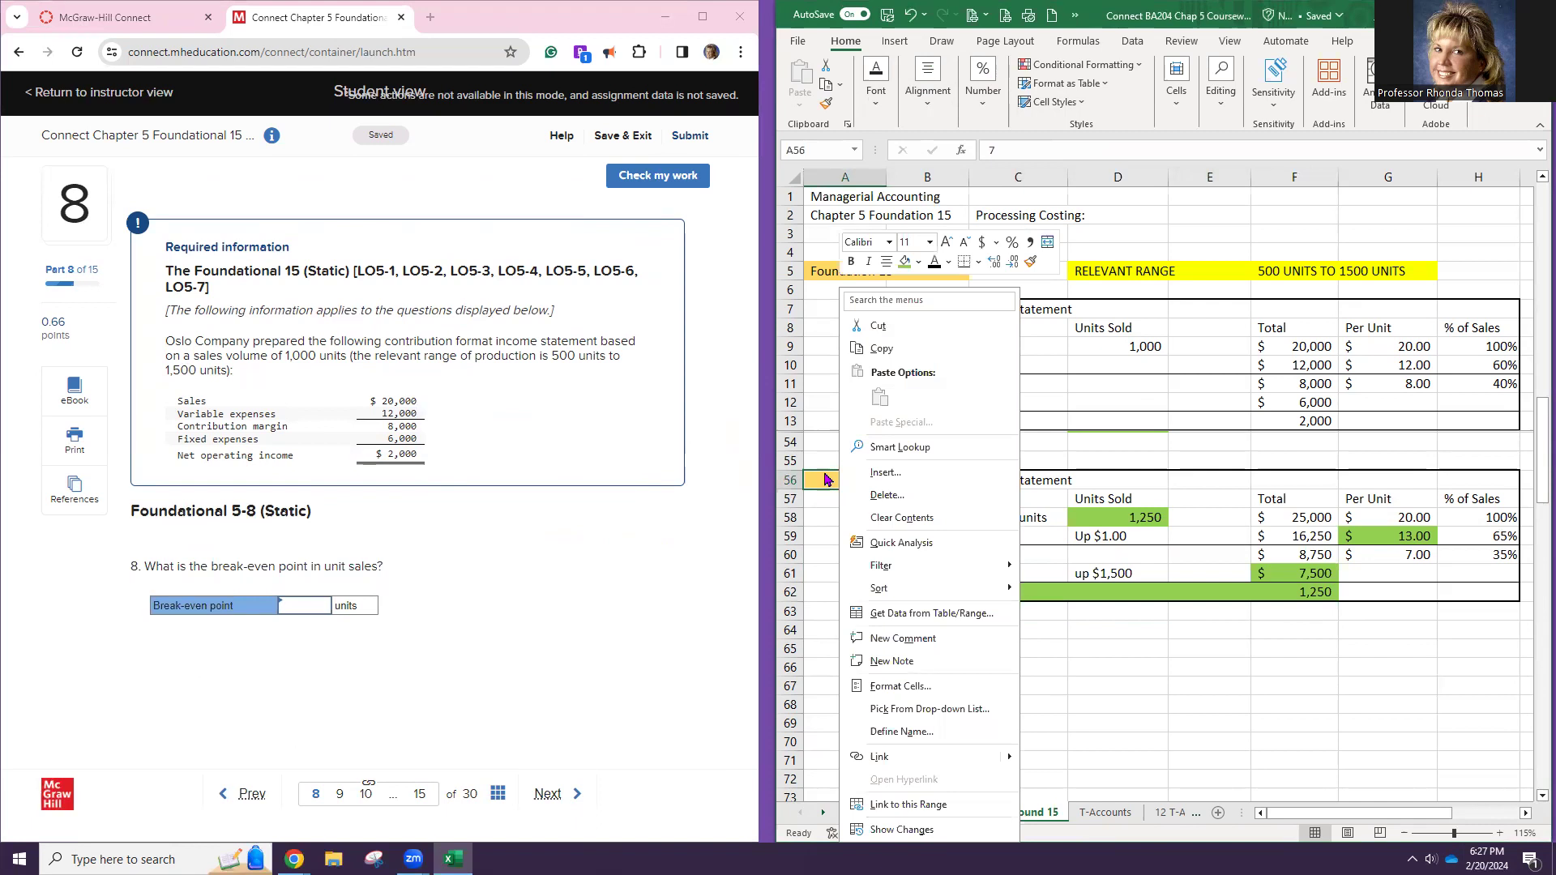
# Copy the question number label to A65 and change it to 8
pyautogui.click(827, 480)
pyautogui.hotkey('ctrl', 'c')
pyautogui.press('Down')
pyautogui.press('Down')
pyautogui.press('Down')
pyautogui.press('Down')
pyautogui.press('Down')
pyautogui.press('Down')
pyautogui.press('Down')
pyautogui.press('Down')
pyautogui.press('Down')
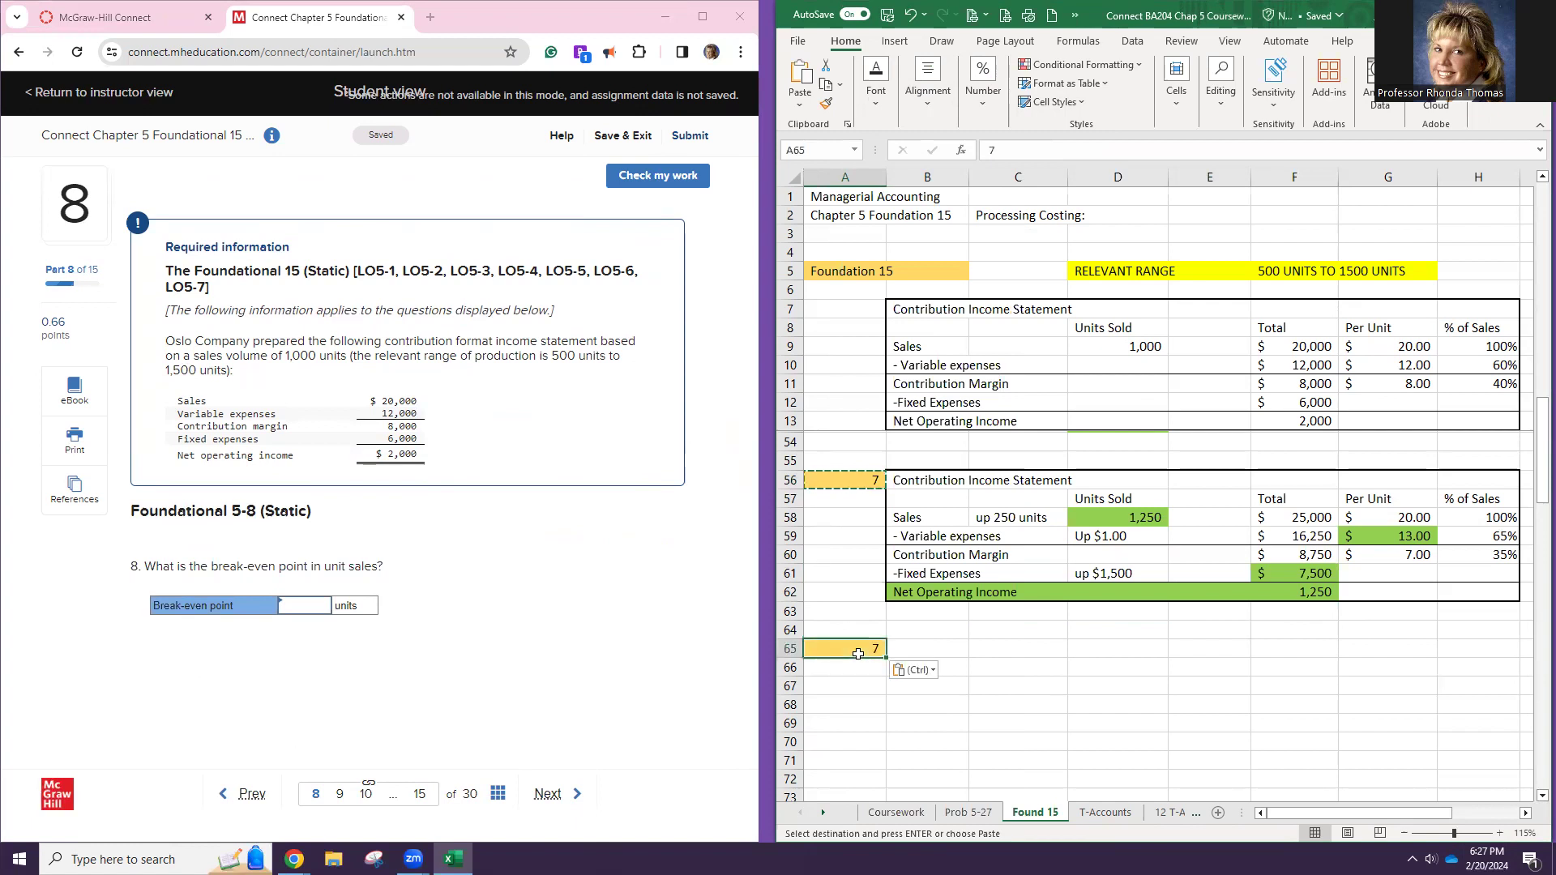
pyautogui.doubleClick(877, 646)
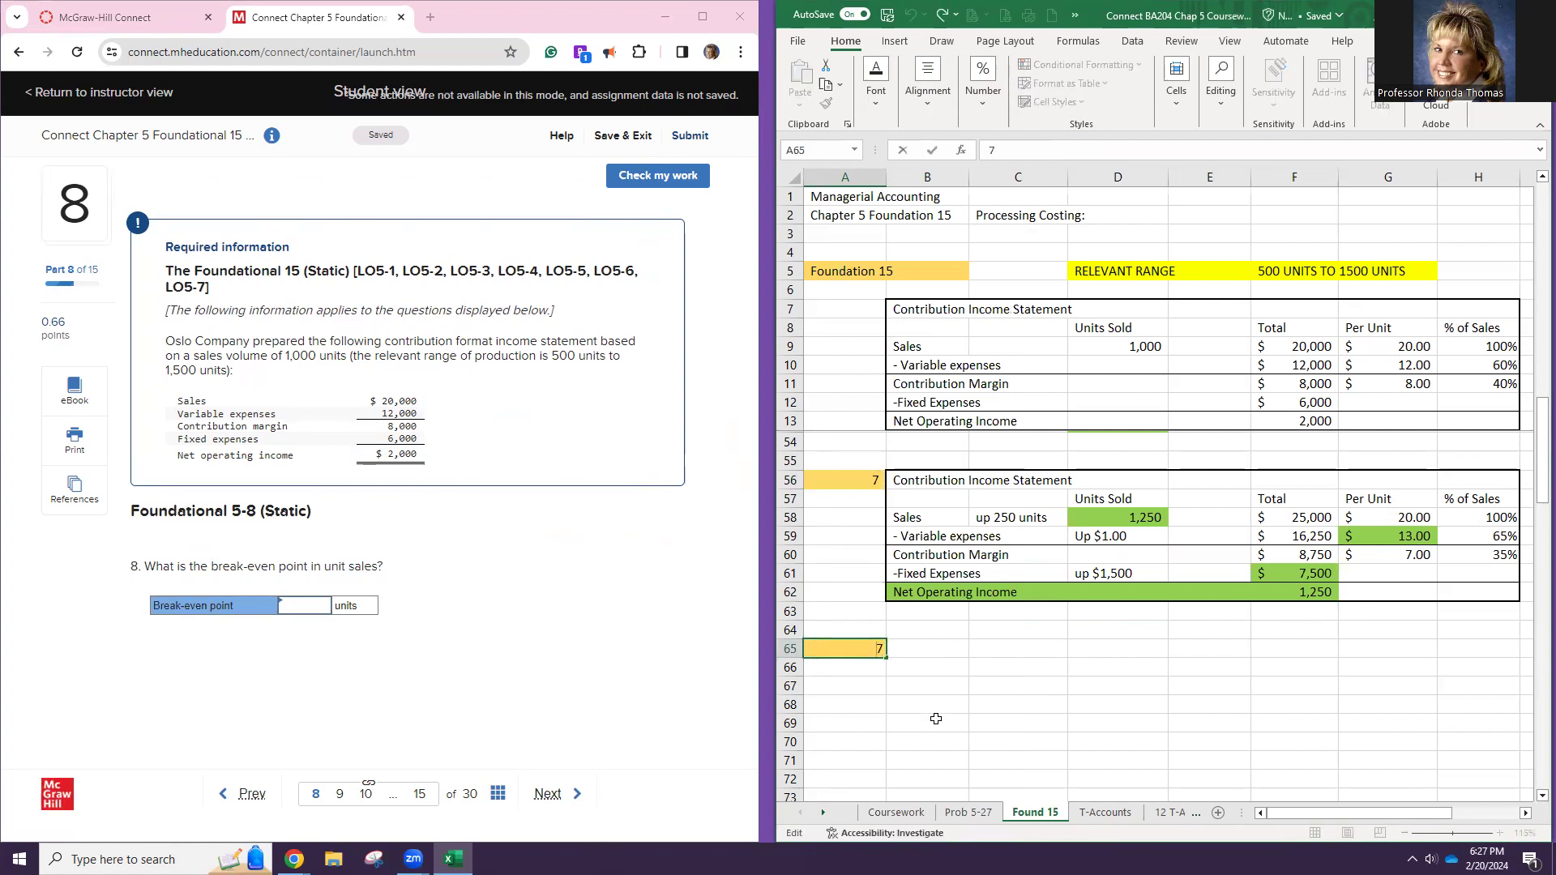
pyautogui.press('Delete')
pyautogui.write('8')
pyautogui.click(1075, 754)
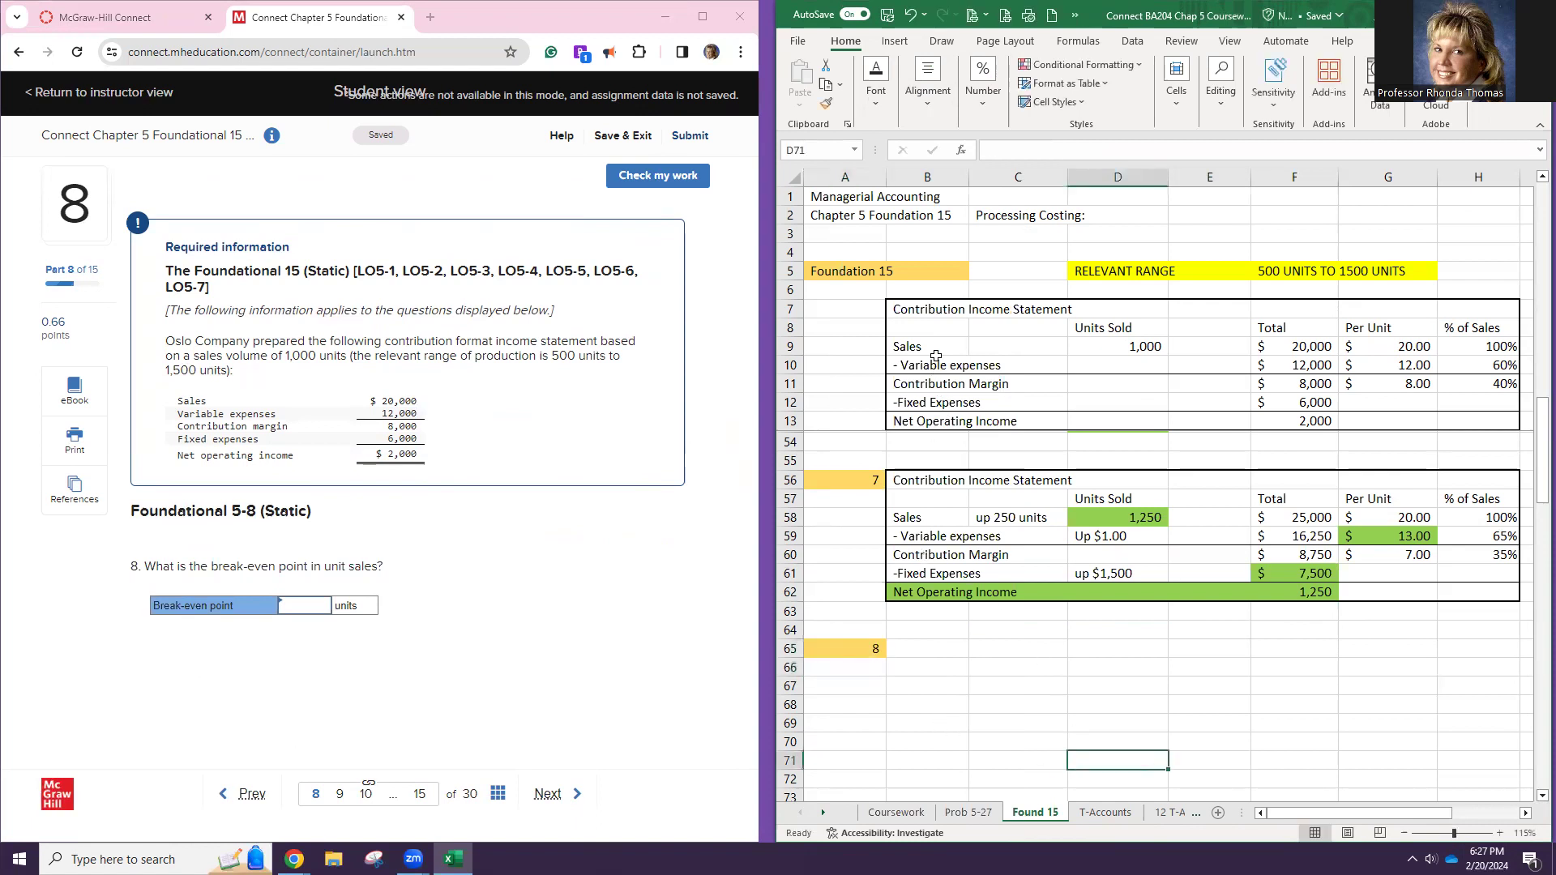
# Copy the original income statement B7:H13 and paste it at B65
pyautogui.moveTo(916, 309); pyautogui.dragTo(1232, 418)
pyautogui.hotkey('ctrl', 'c')
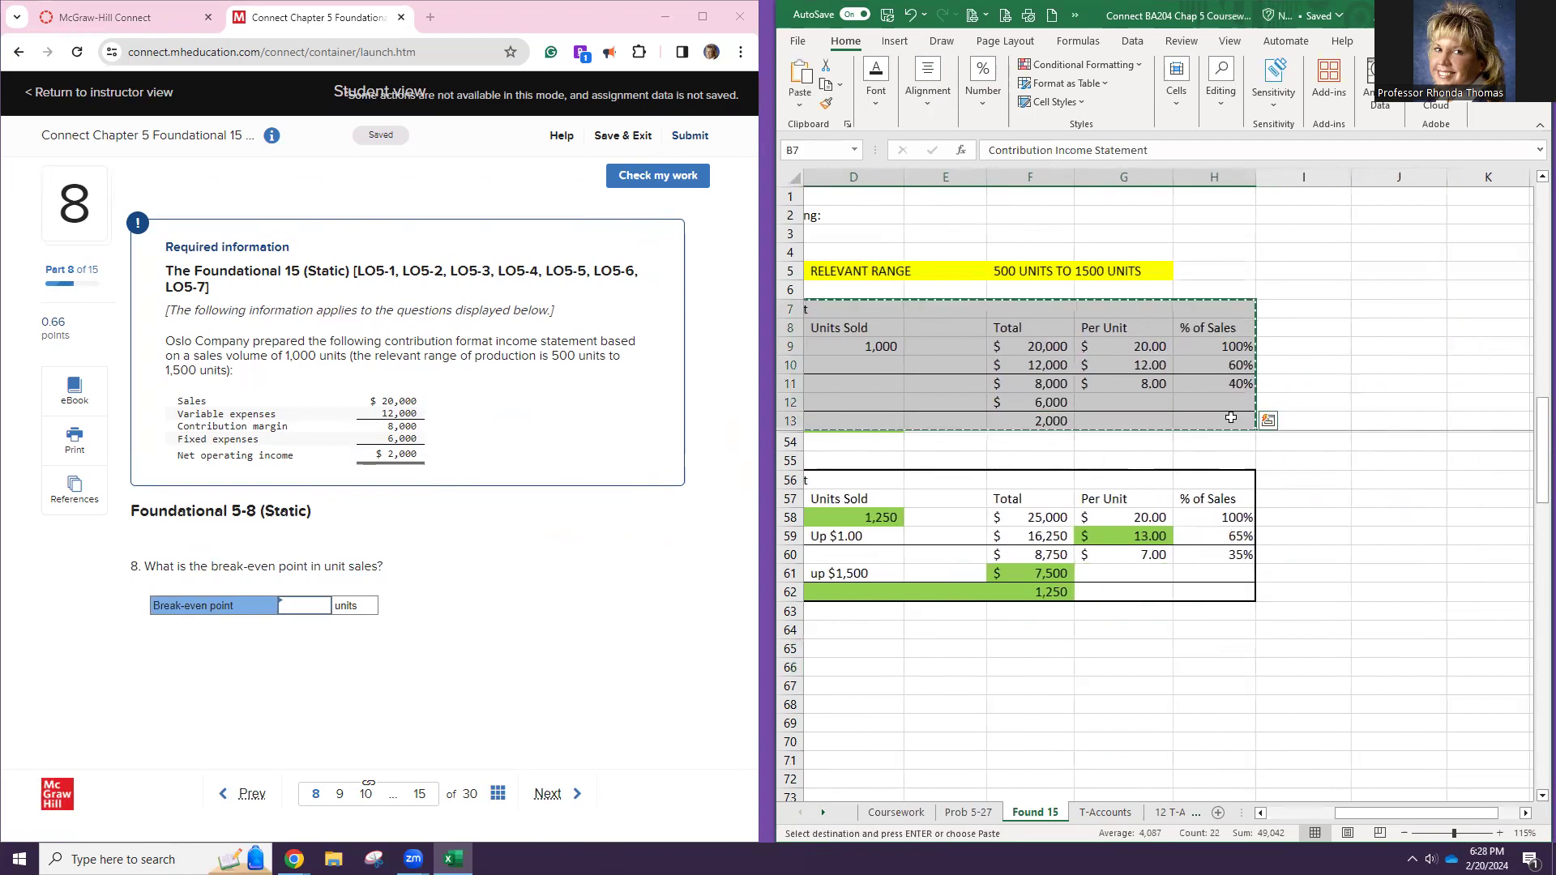
pyautogui.hscroll(-3, 973, 567)
pyautogui.click(882, 666)
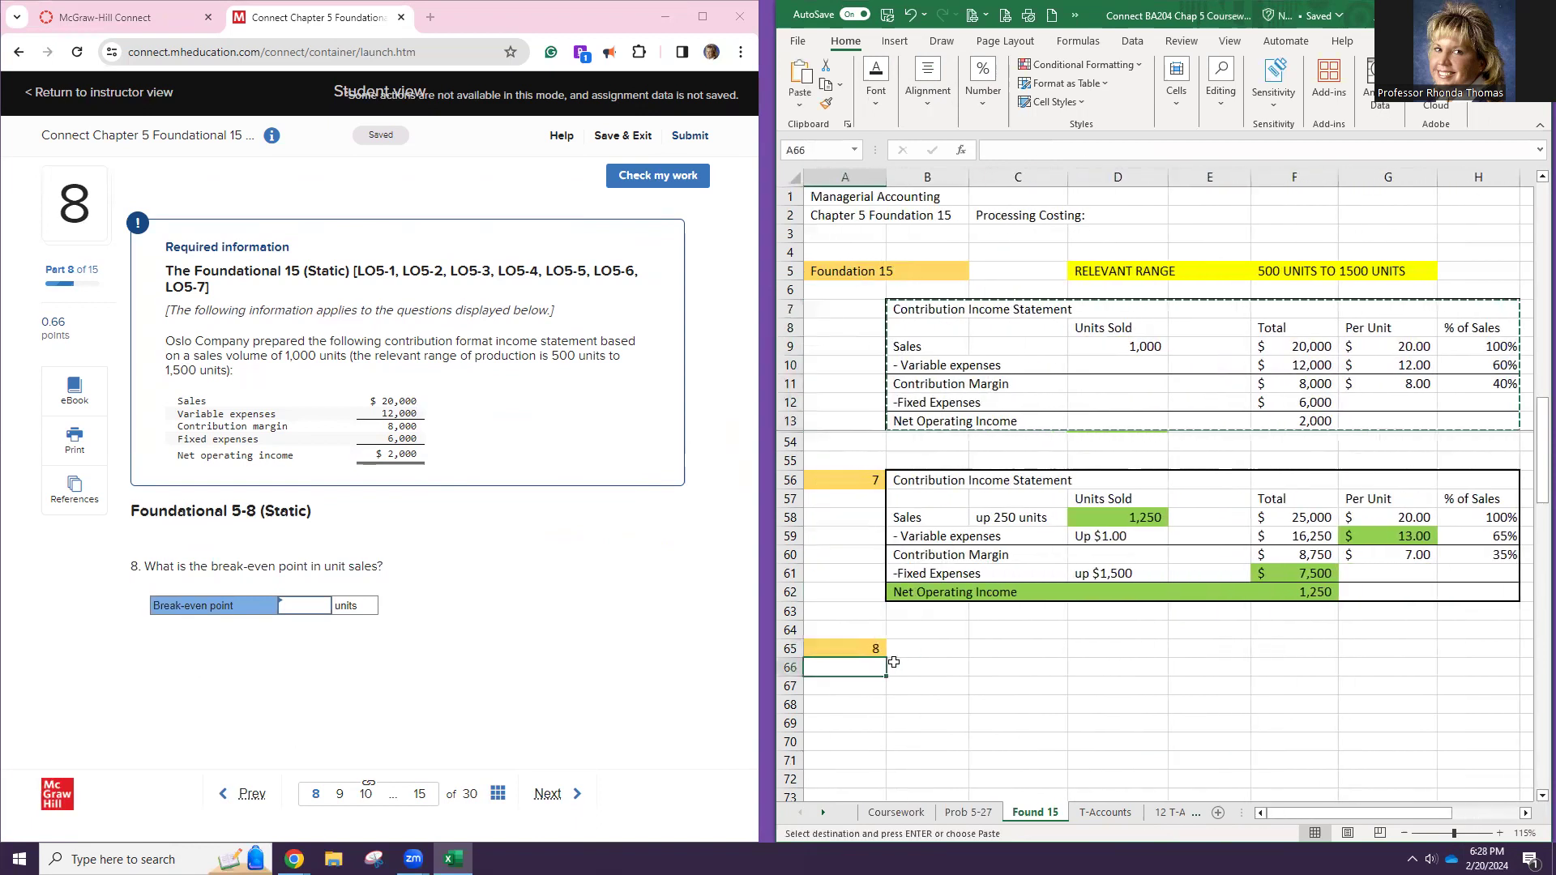
pyautogui.click(932, 648)
pyautogui.hotkey('ctrl', 'v')
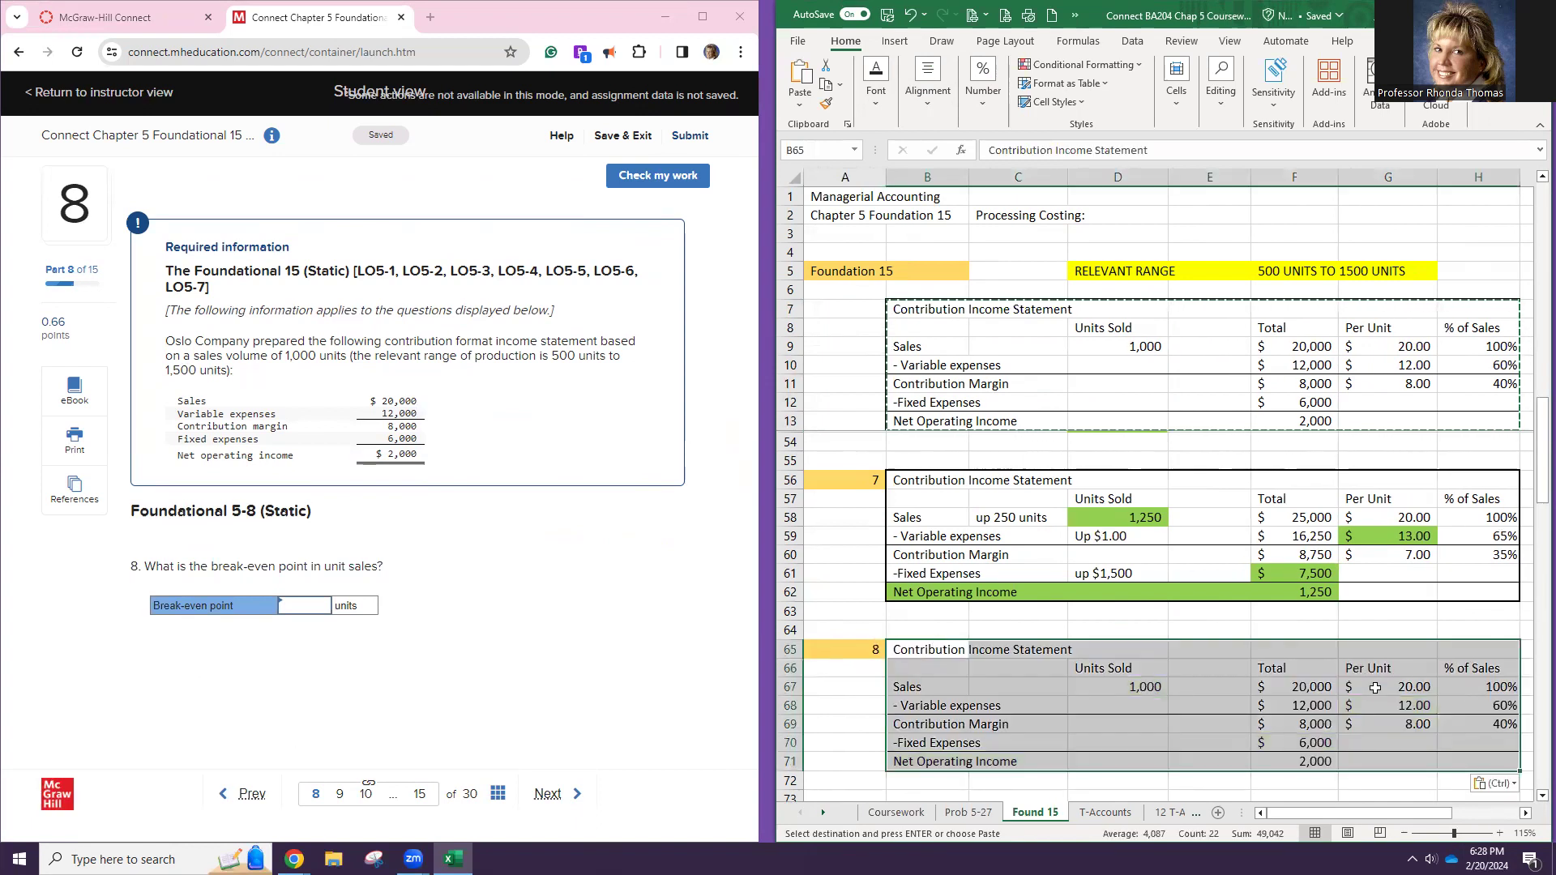
# Correct the F67 sales formula and make the F68 variable expenses formula reference $D$67
pyautogui.click(1288, 684)
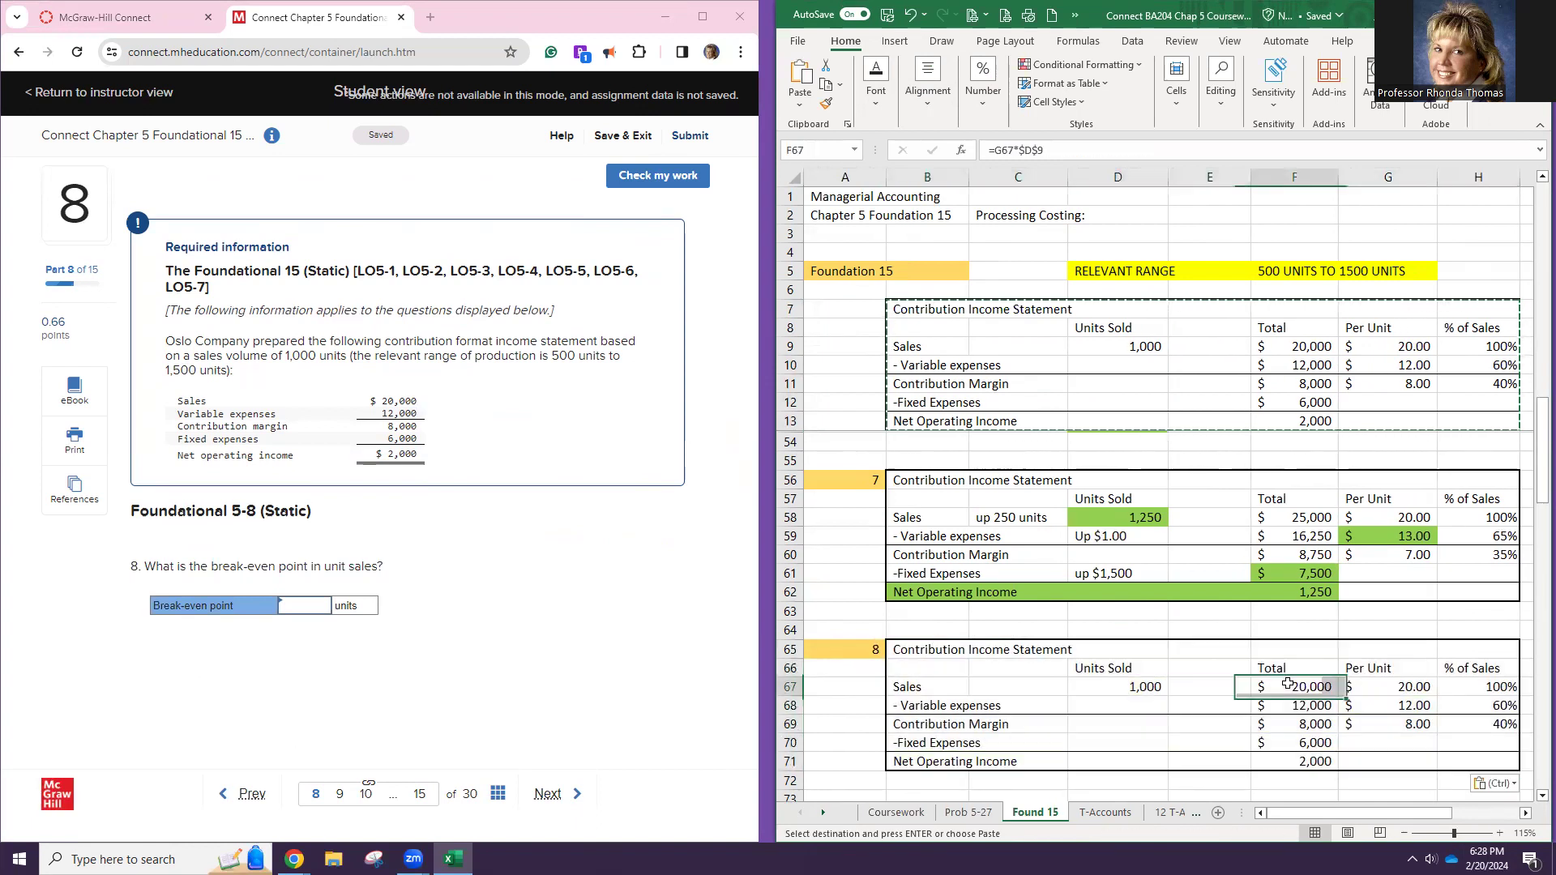
pyautogui.doubleClick(1288, 683)
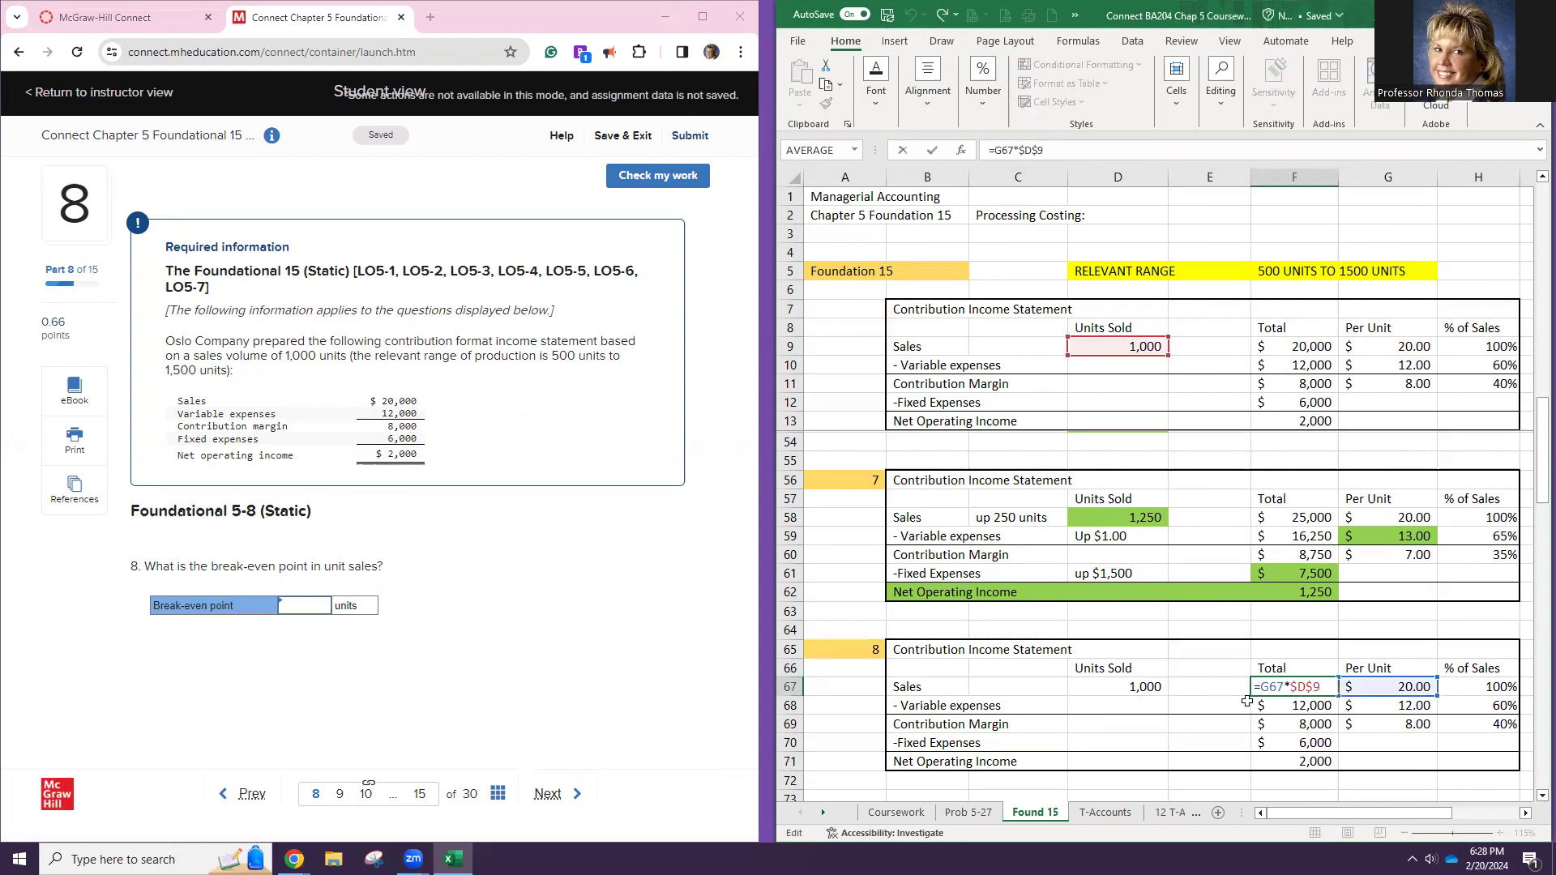
pyautogui.press('BackSpace')
pyautogui.write('9')
pyautogui.press('Return')
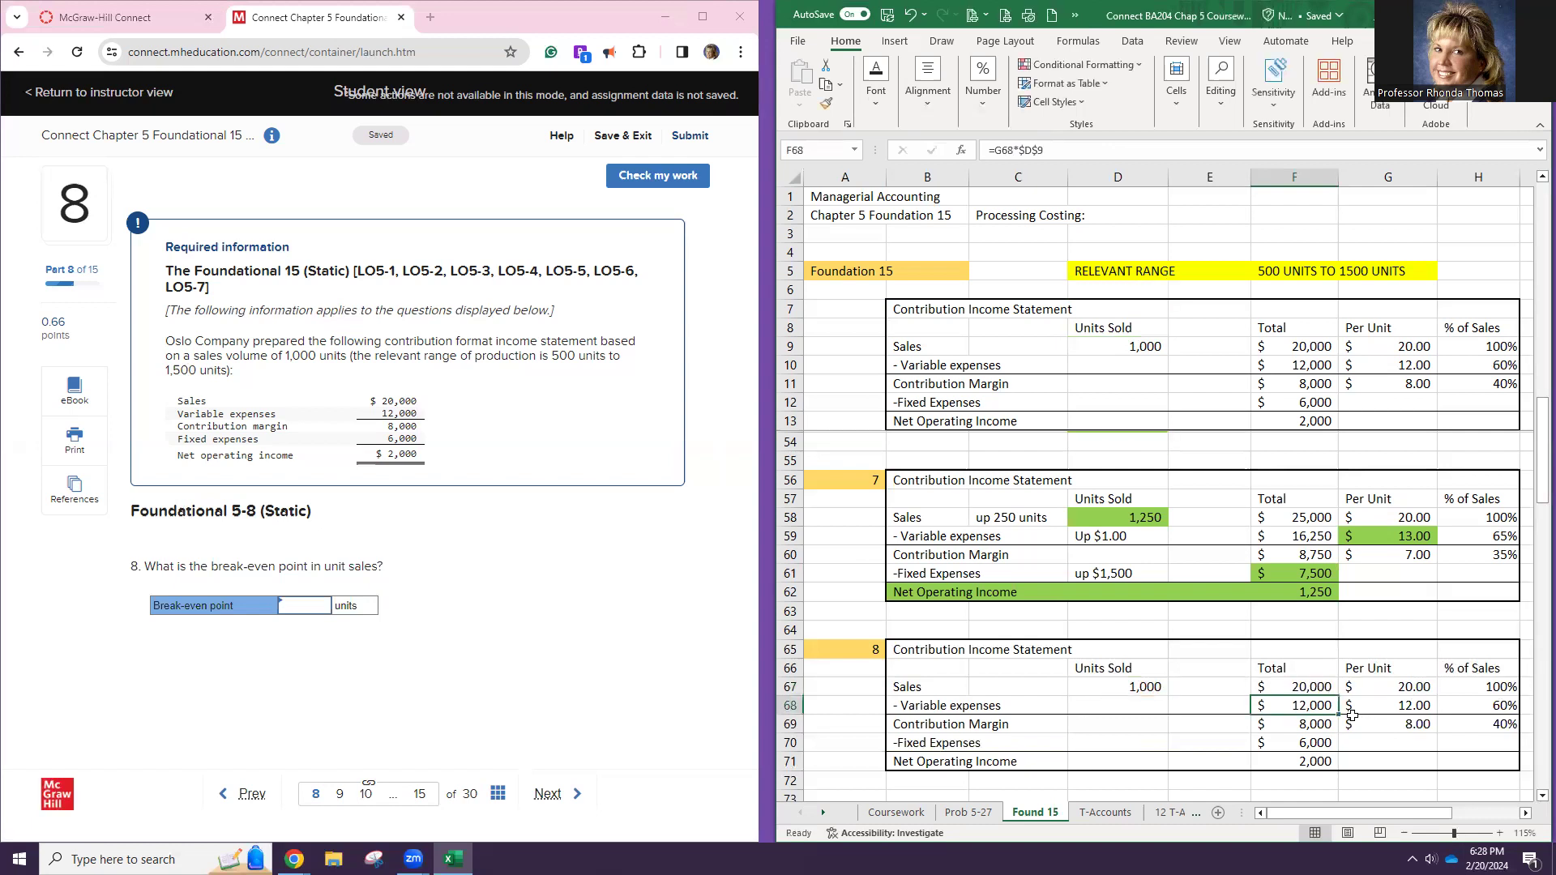
pyautogui.doubleClick(1312, 708)
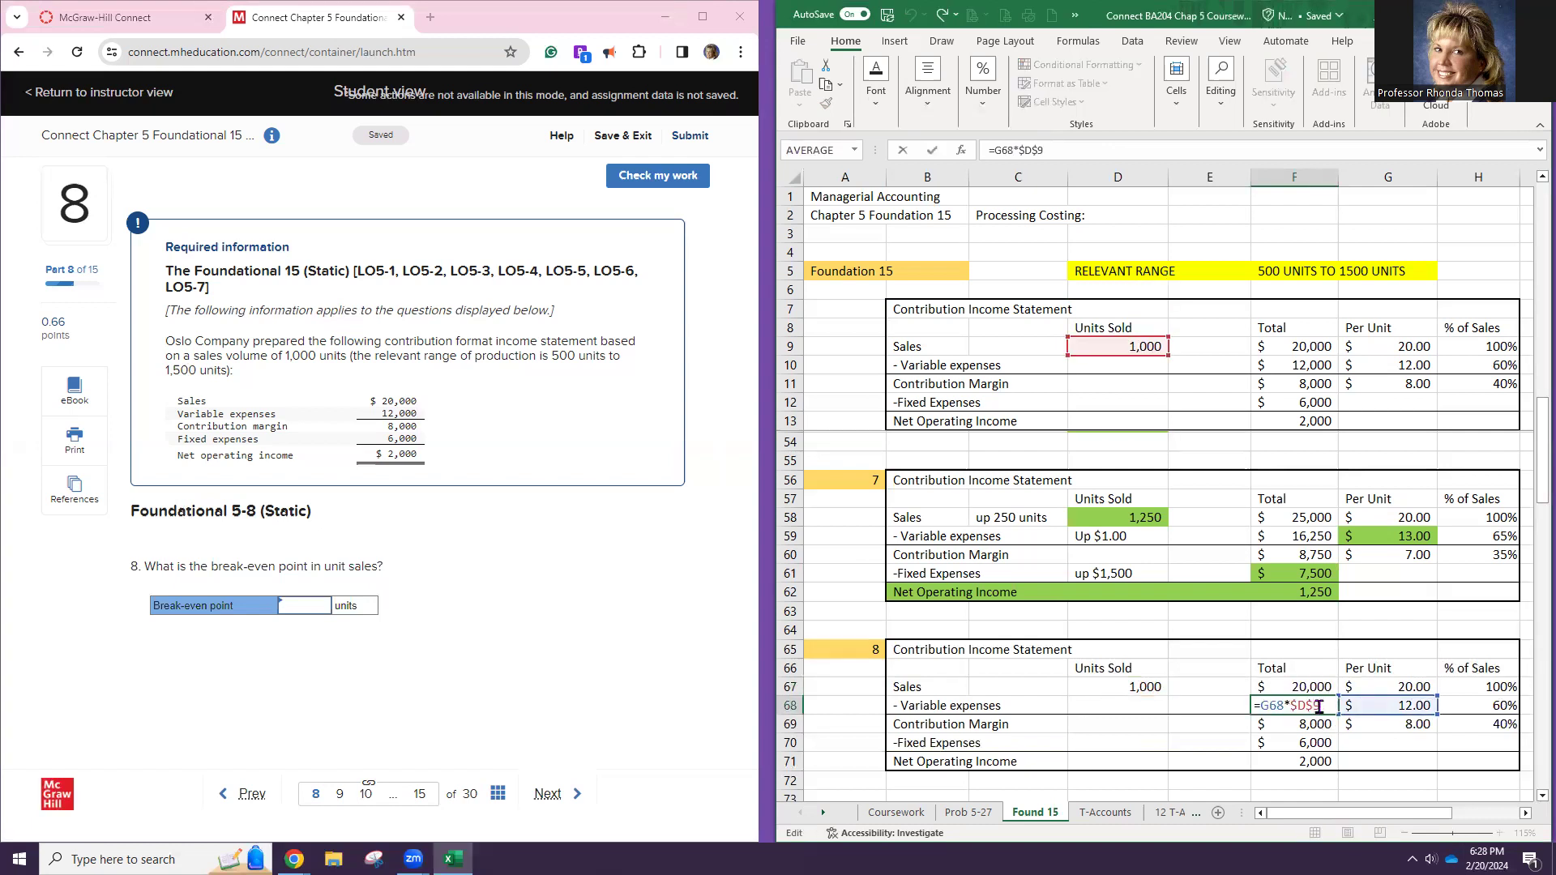
pyautogui.press('BackSpace')
pyautogui.write('67')
pyautogui.press('Return')
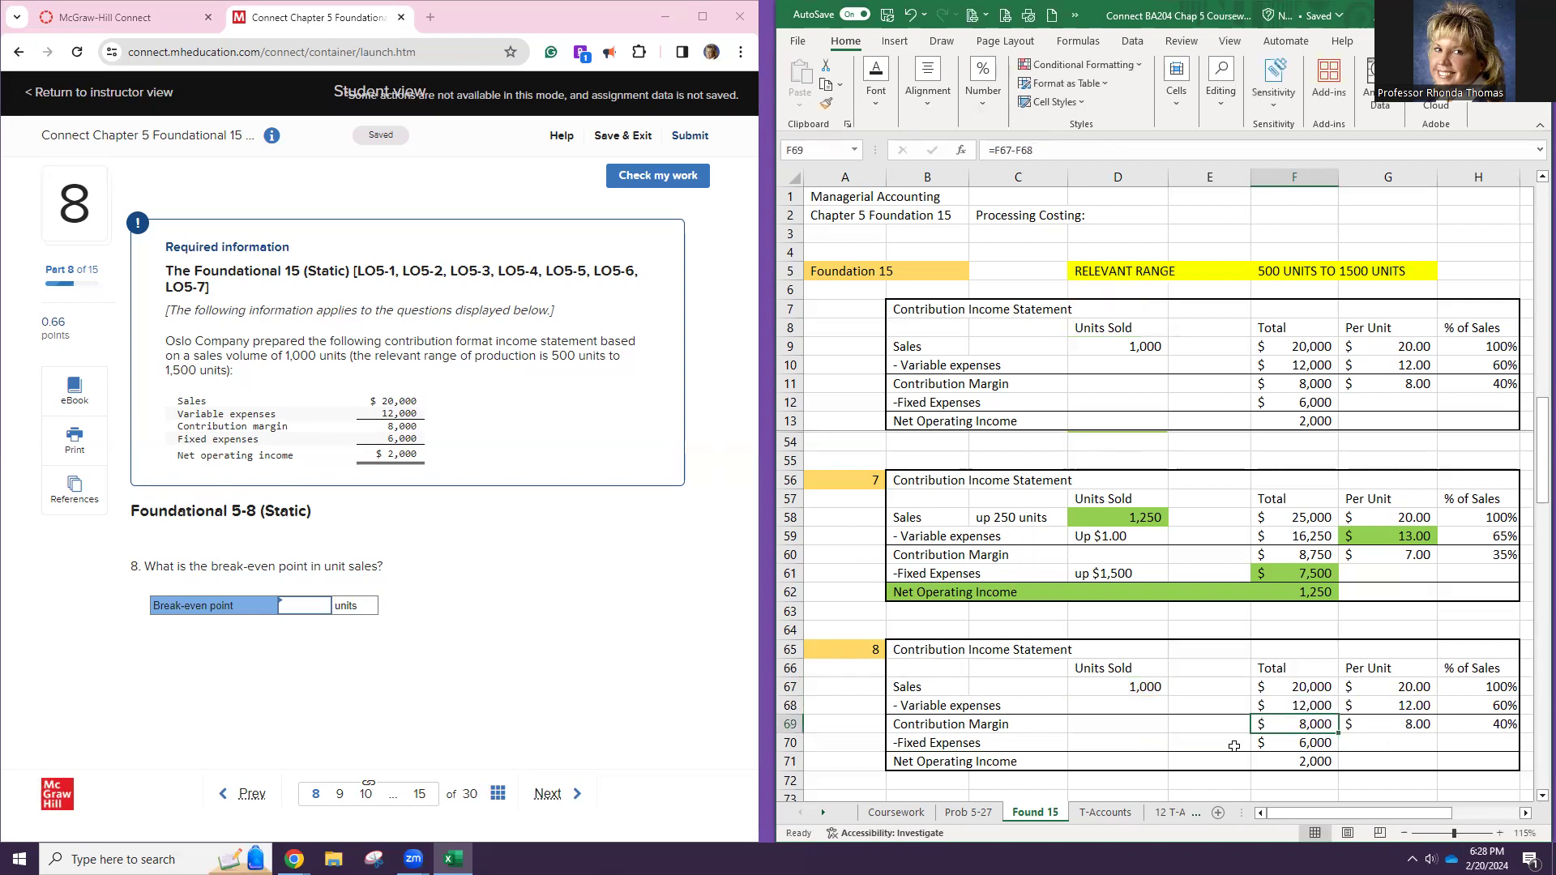
pyautogui.scroll(-3, 1209, 659)
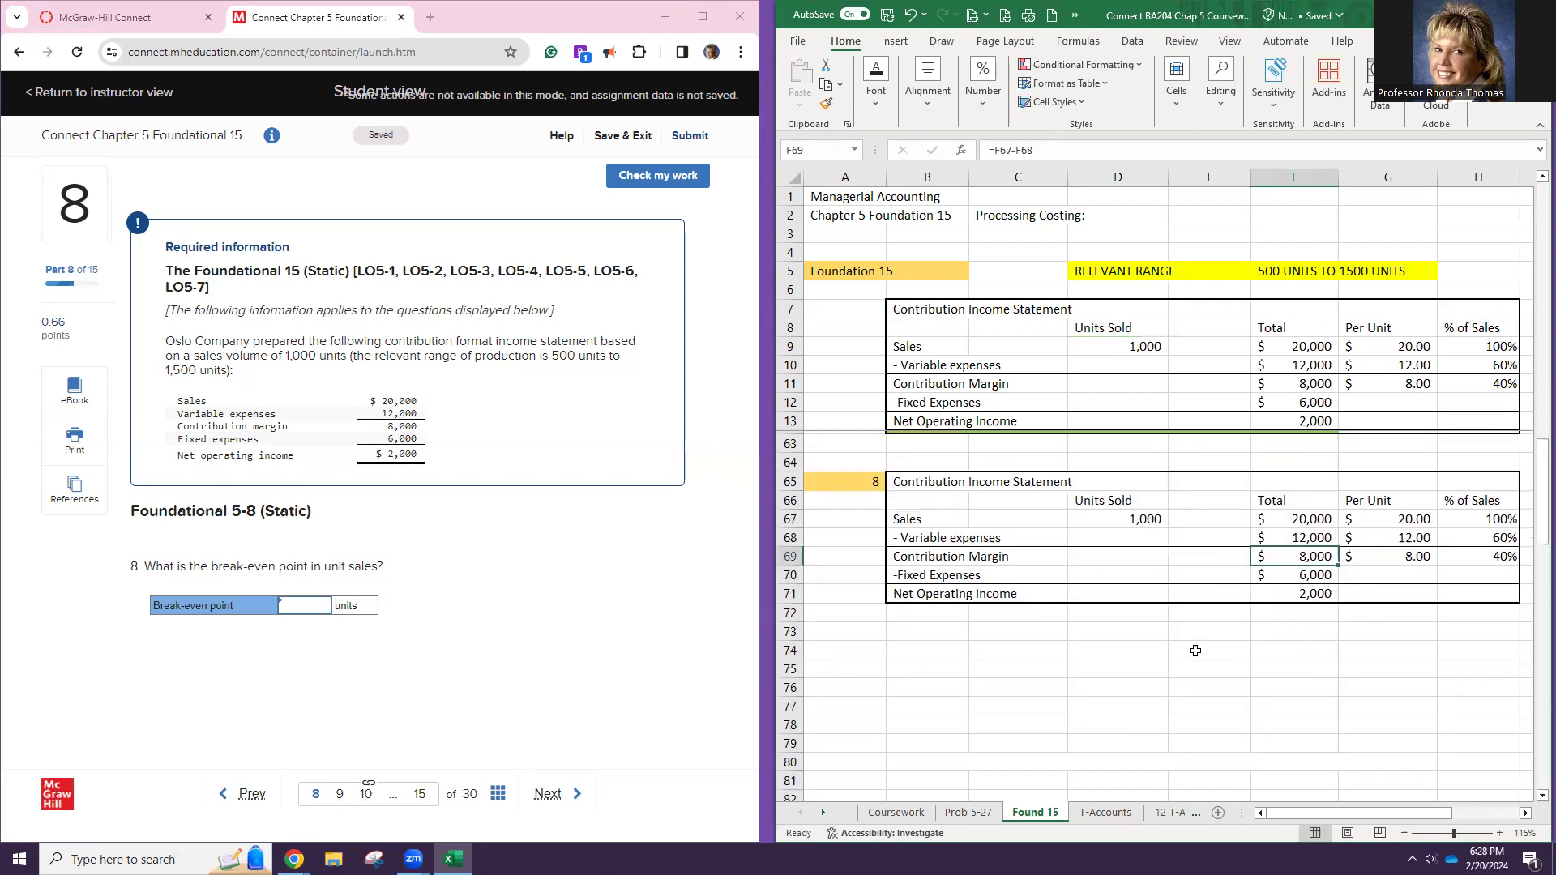
pyautogui.scroll(-1, 1190, 642)
pyautogui.scroll(1, 1193, 639)
# Copy the unit-sales-to-break-even formula picture from Coursework and paste it at B73 on Found 15
pyautogui.click(895, 813)
pyautogui.scroll(-1, 1119, 702)
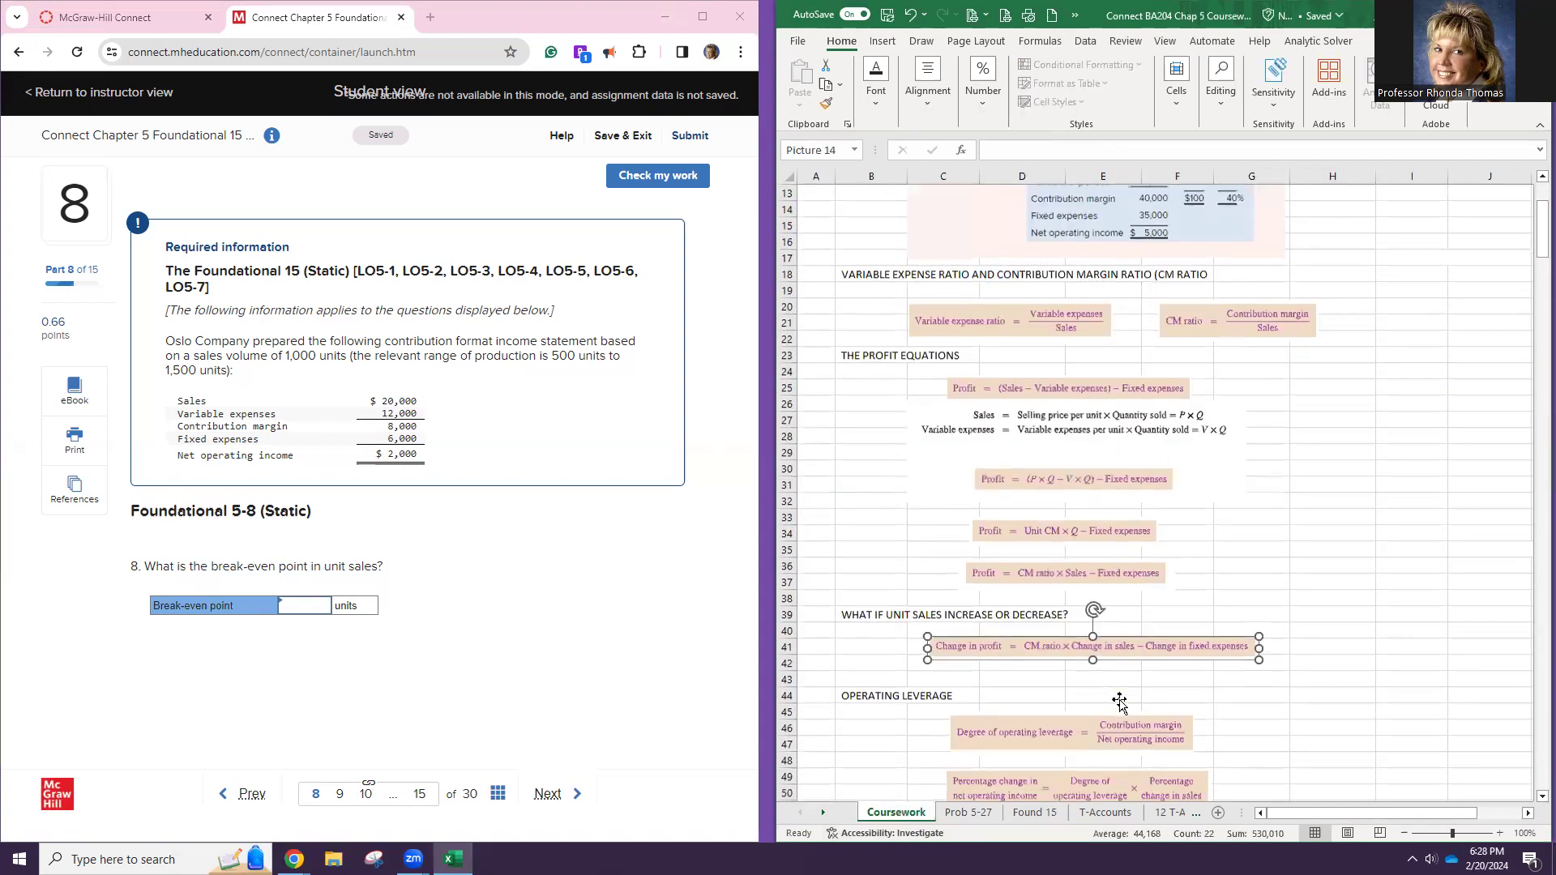
pyautogui.scroll(-3, 1120, 702)
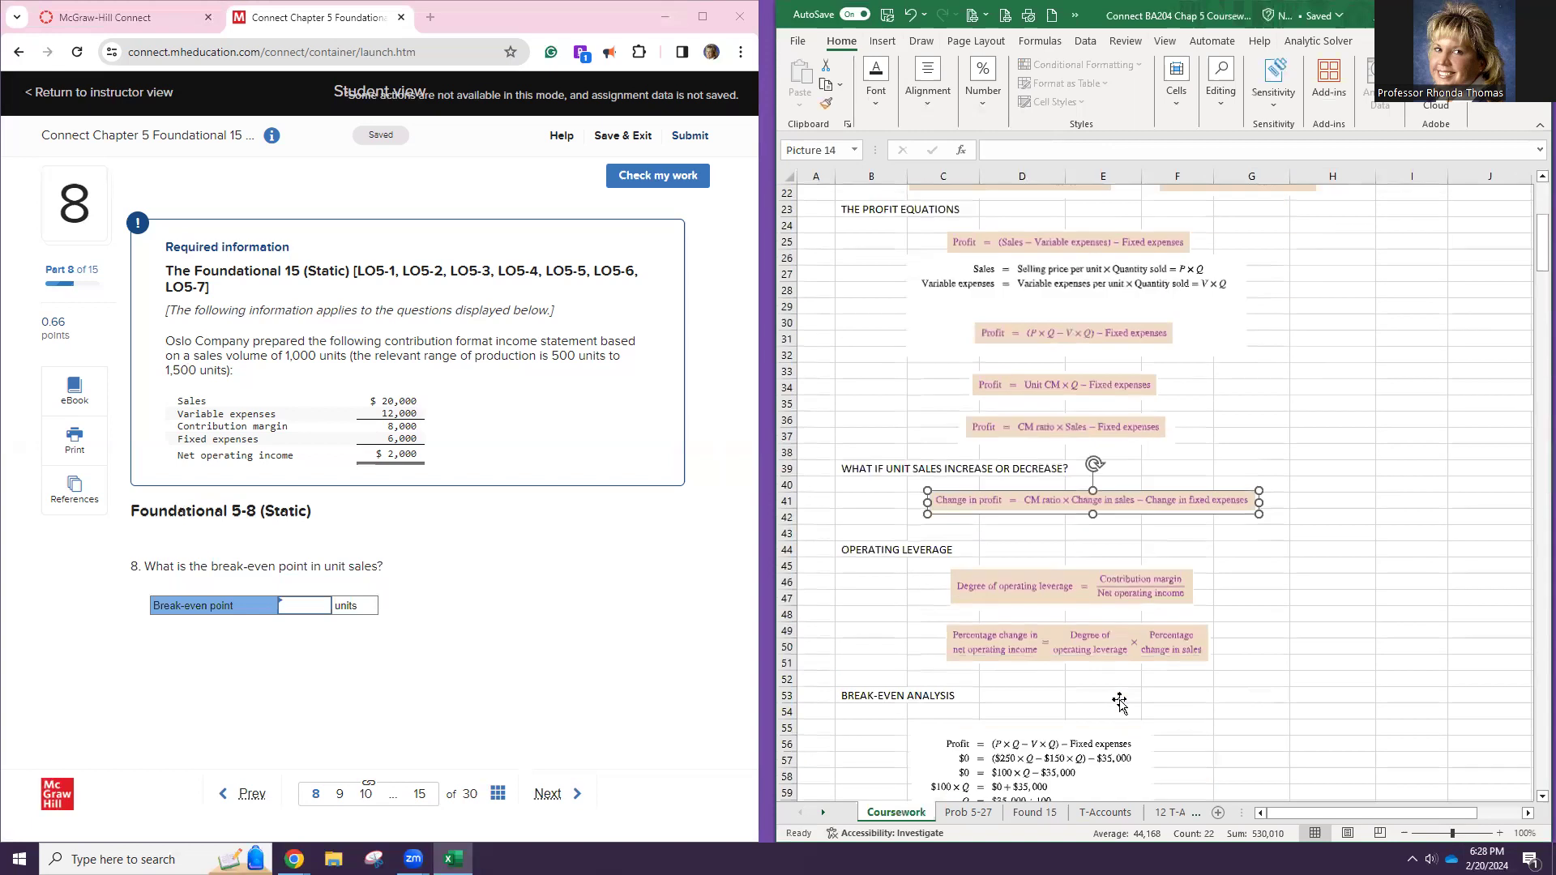
pyautogui.scroll(-6, 1119, 702)
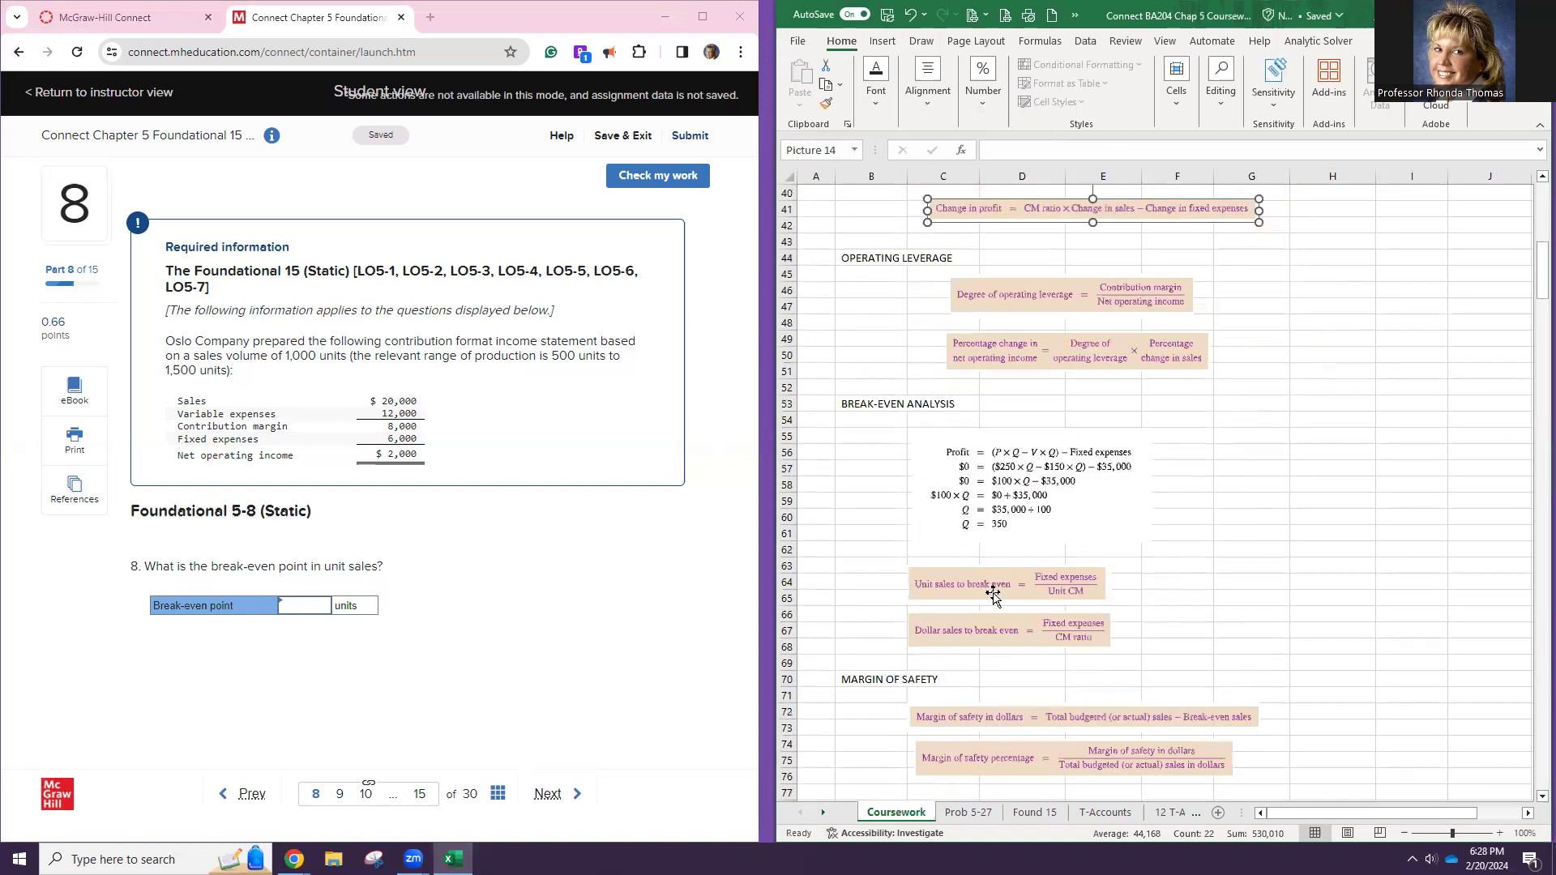
pyautogui.click(994, 592)
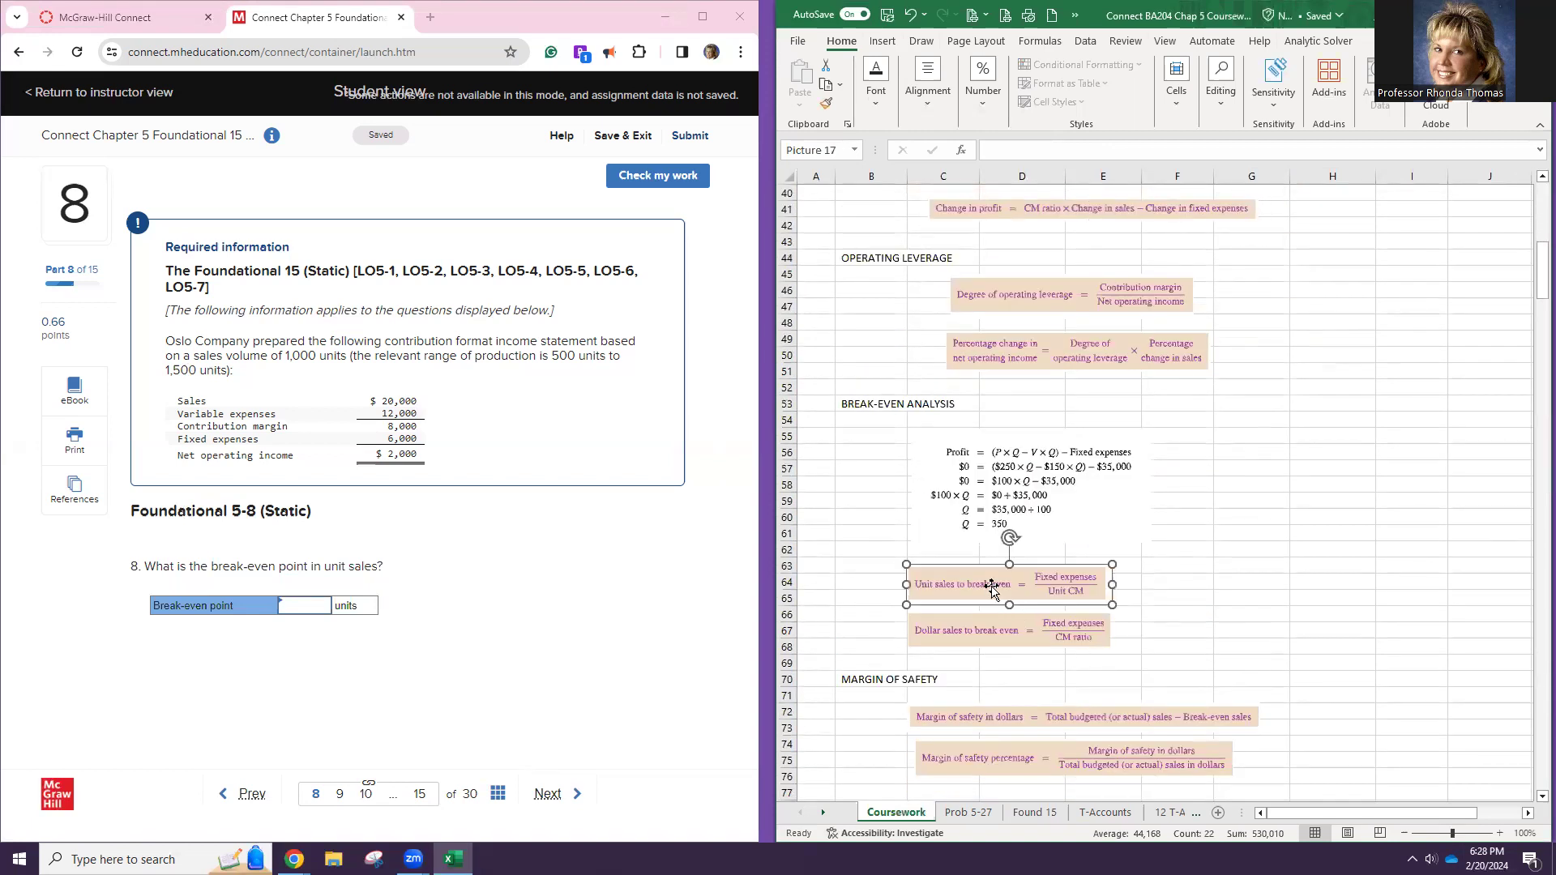
pyautogui.hotkey('ctrl', 'c')
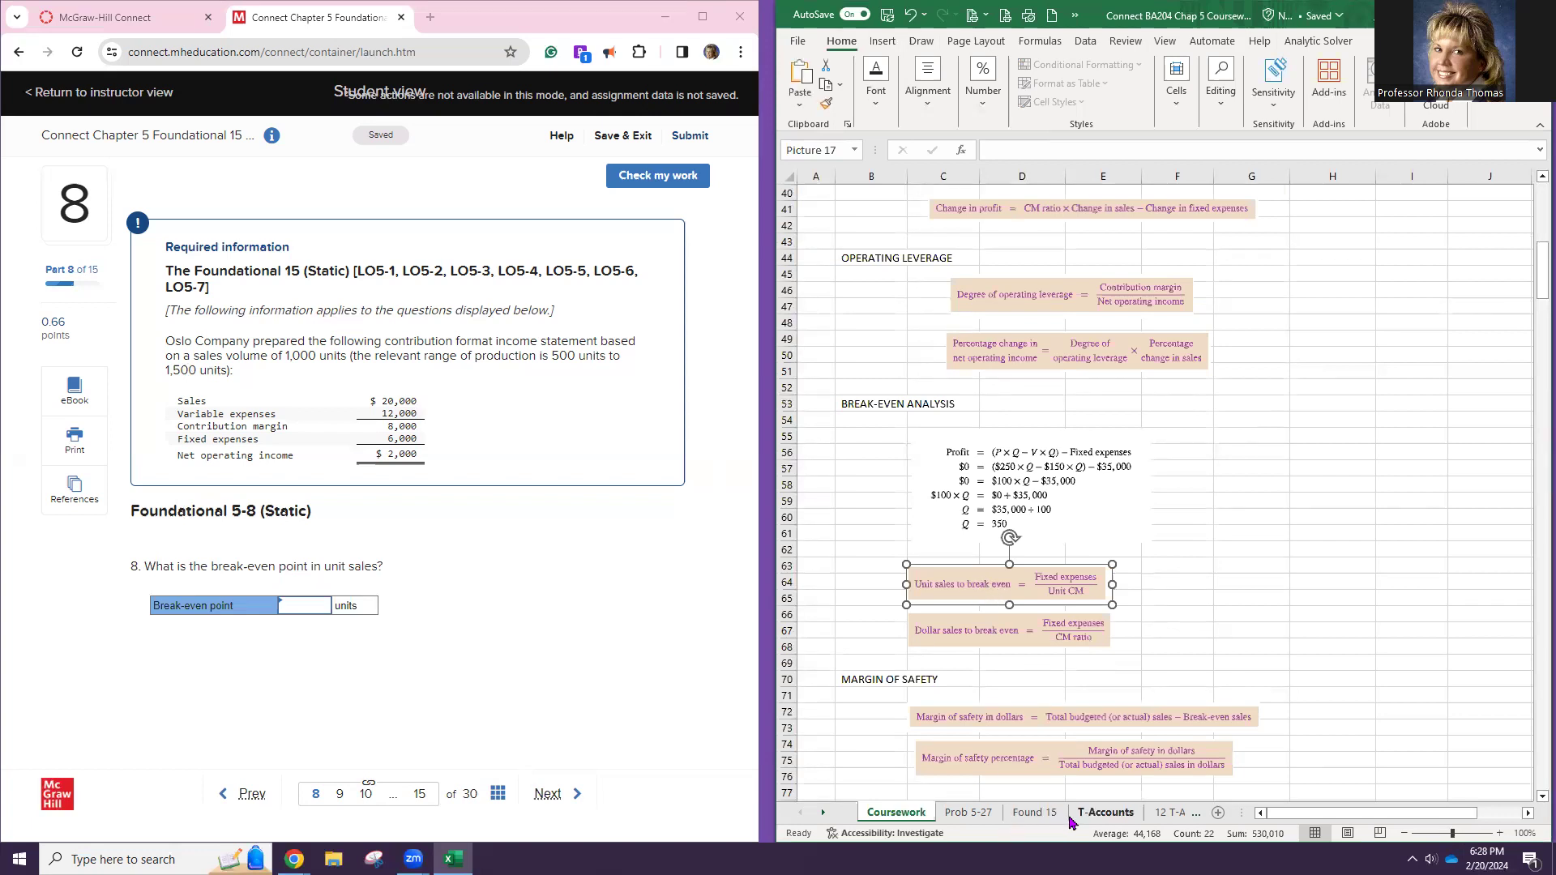
pyautogui.click(1031, 814)
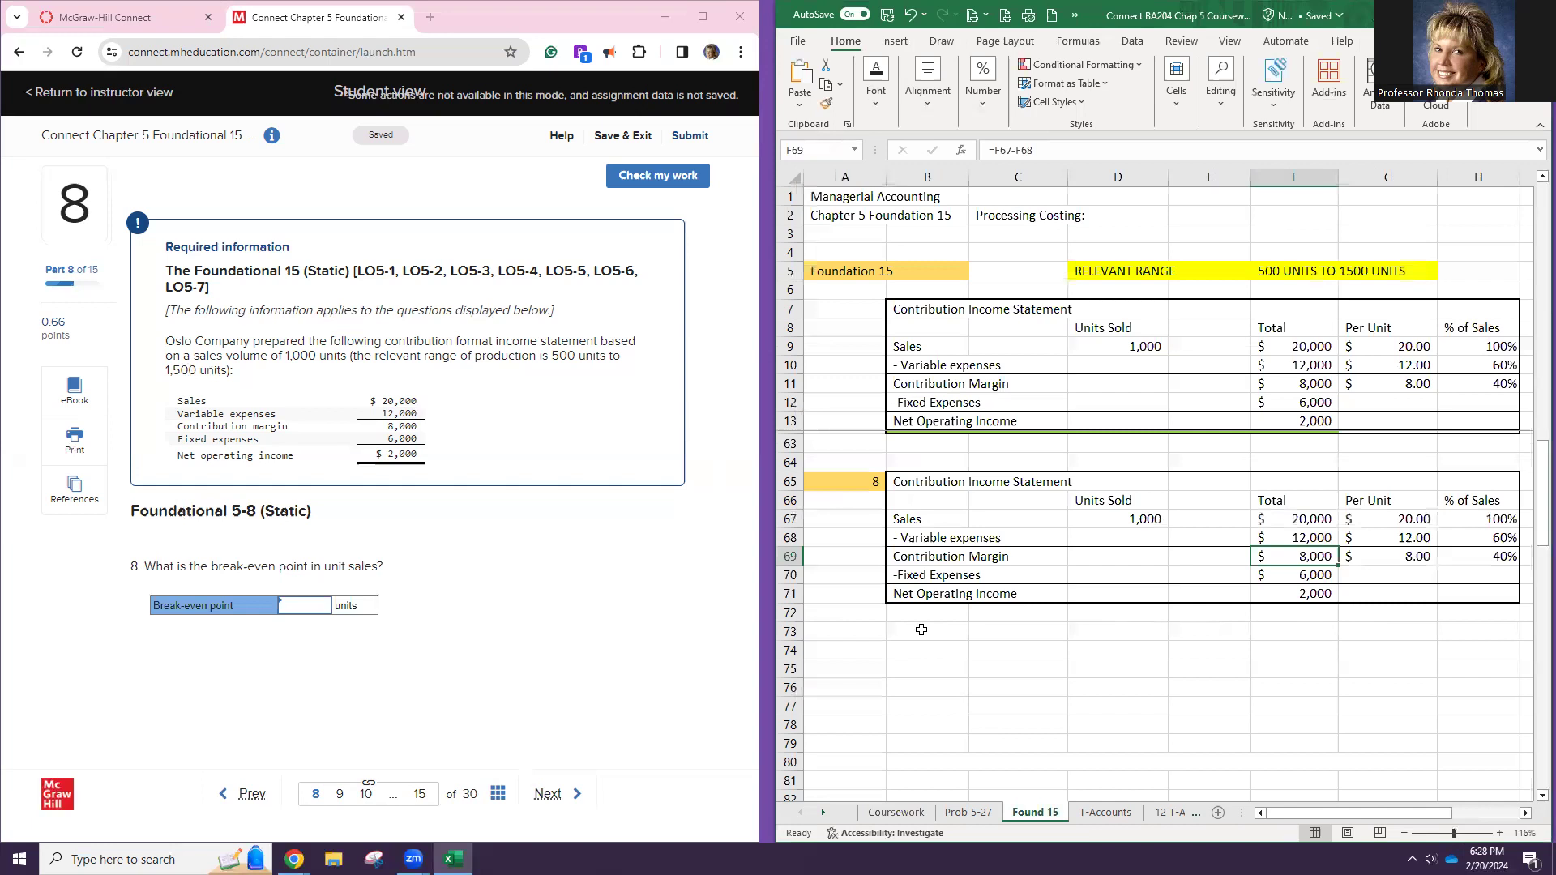
pyautogui.click(923, 631)
pyautogui.hotkey('ctrl', 'v')
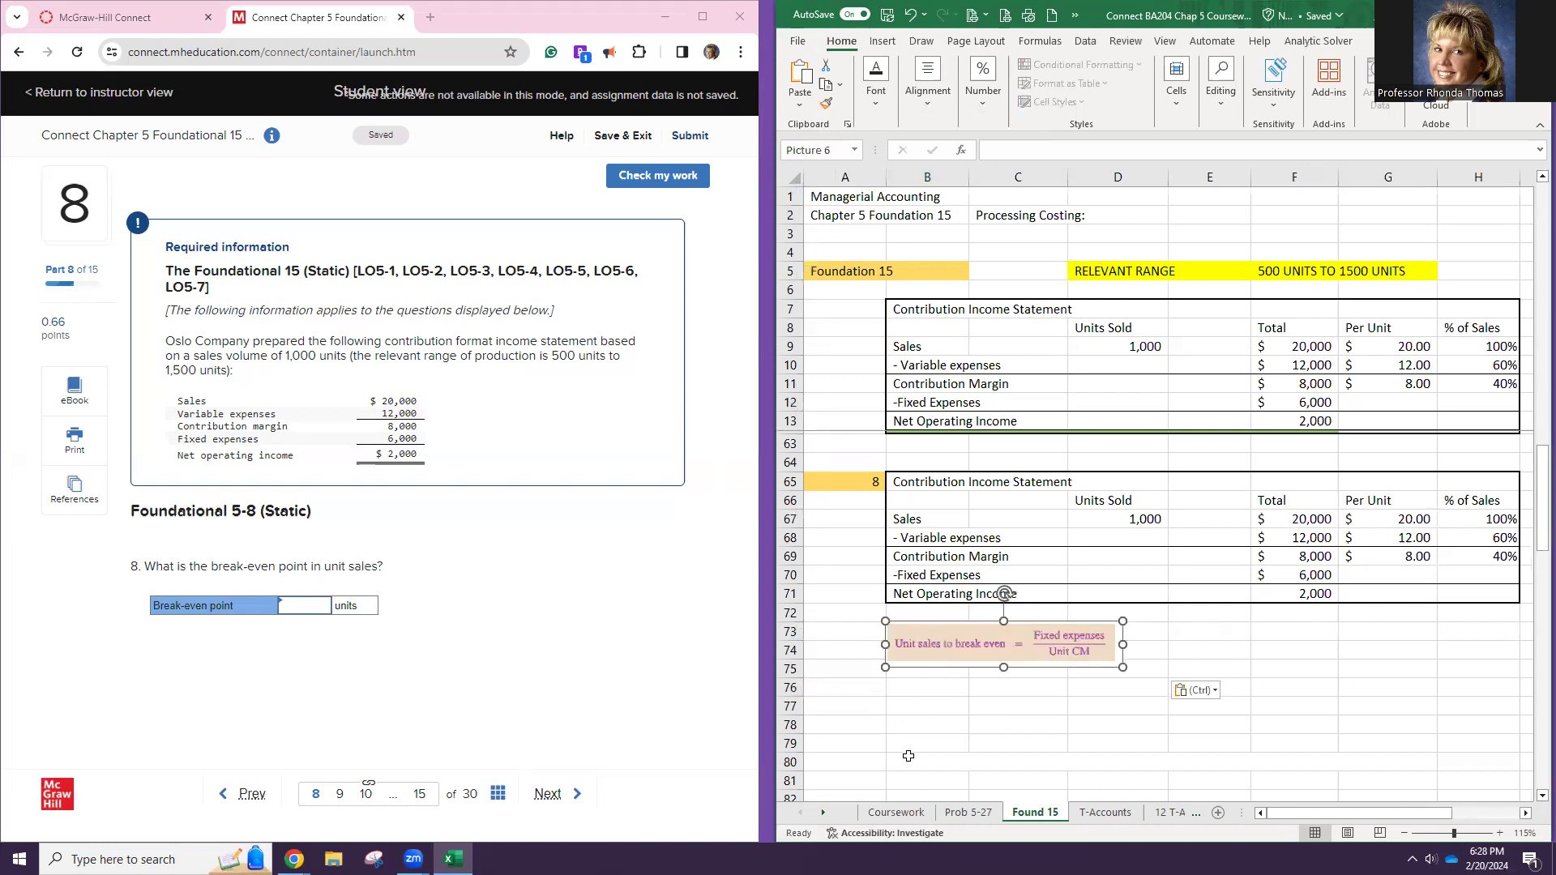
pyautogui.scroll(-2, 908, 756)
pyautogui.click(932, 649)
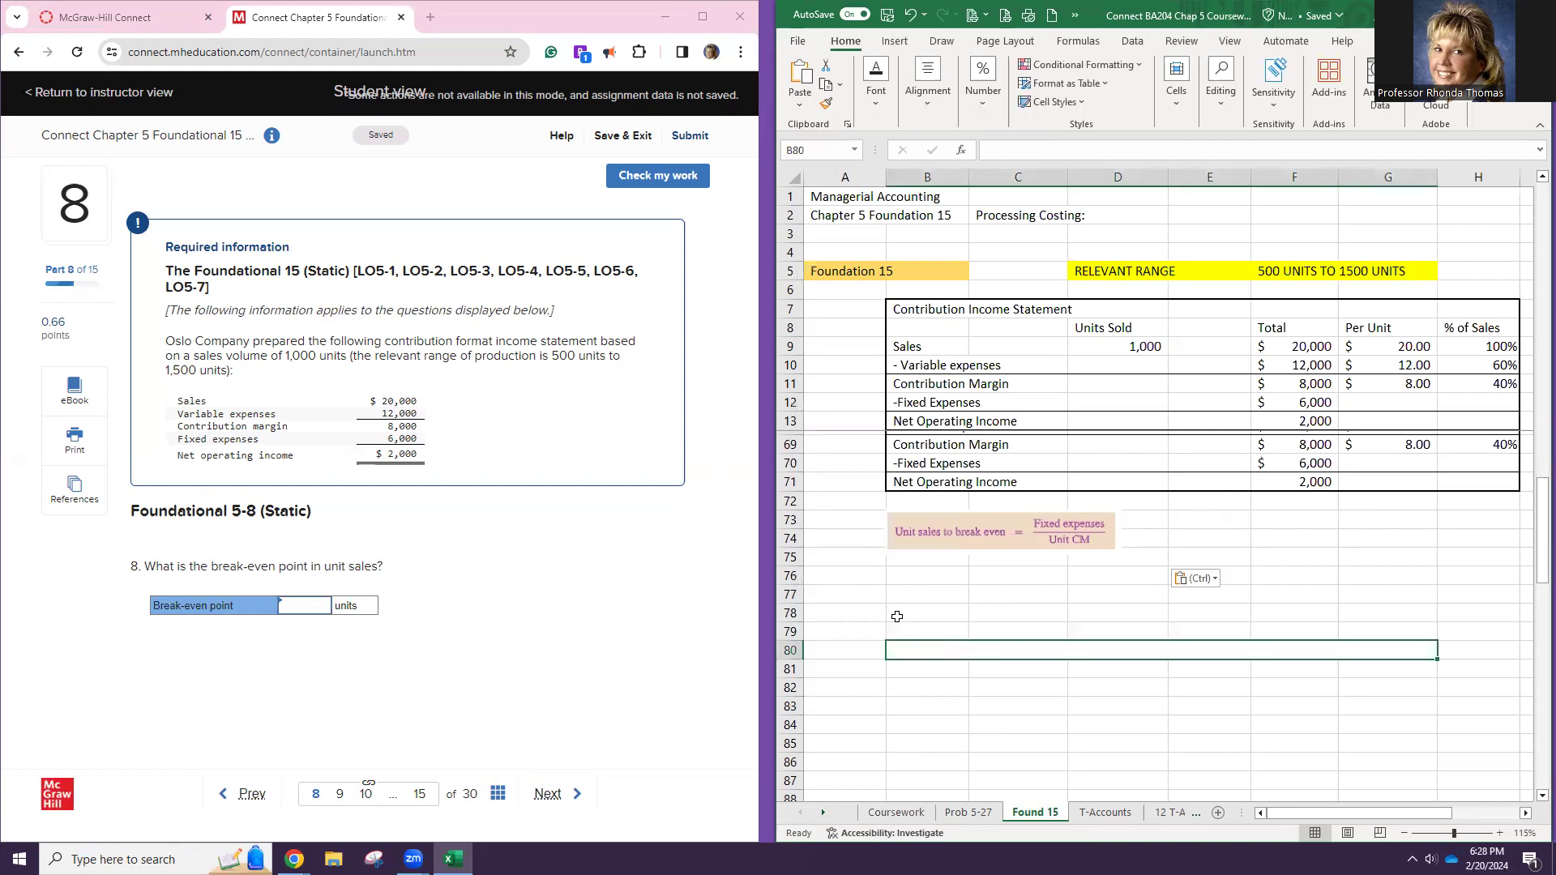
pyautogui.scroll(3, 881, 608)
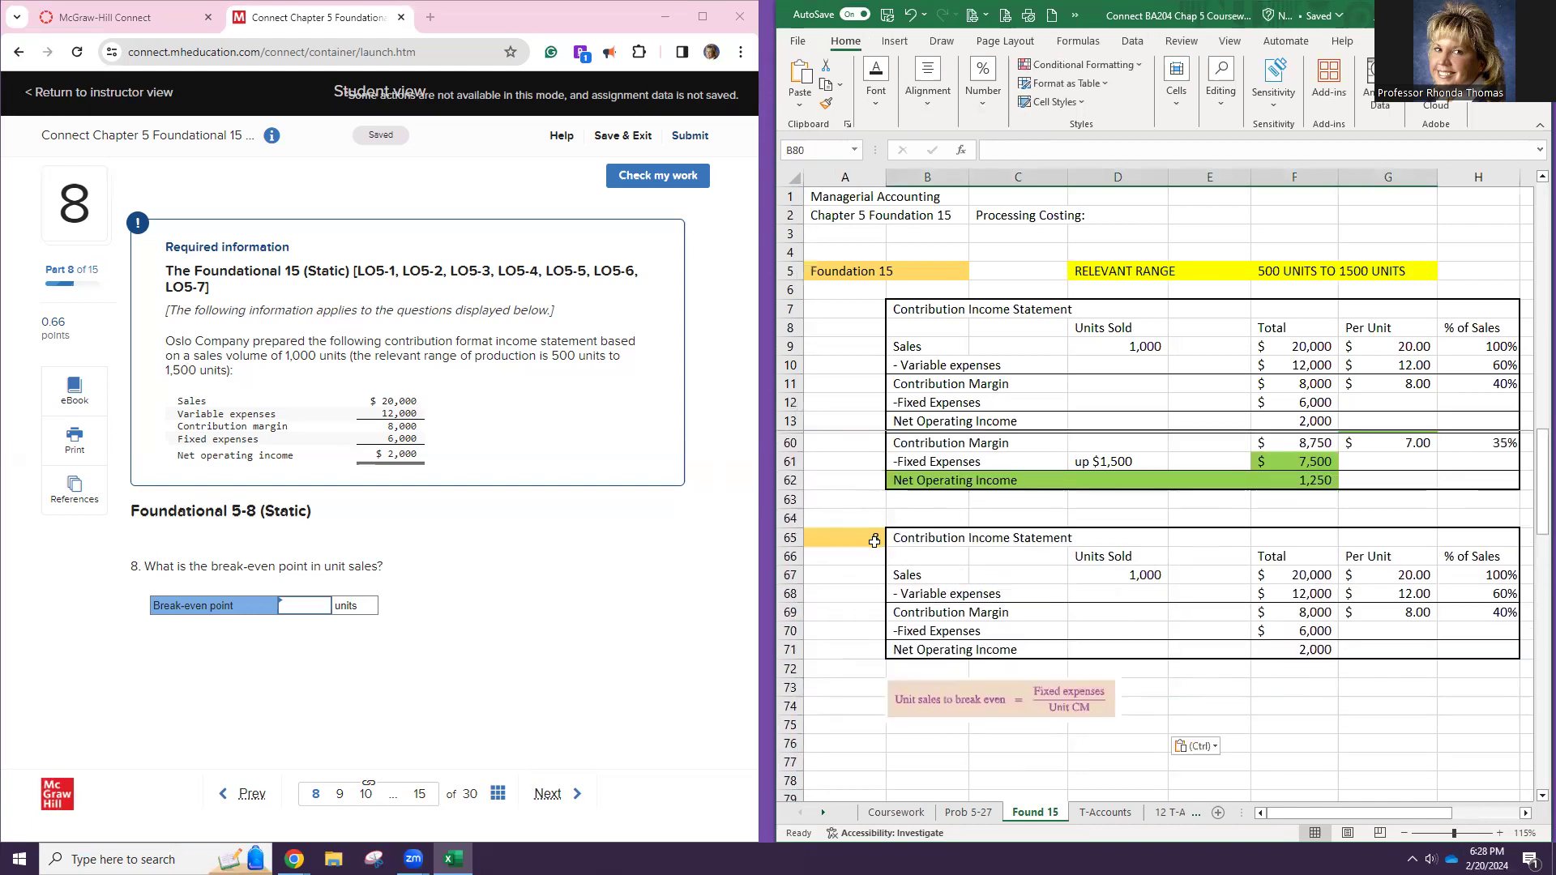
# Copy the A65 question label to A77 and change it to 9
pyautogui.click(874, 541)
pyautogui.hotkey('ctrl', 'c')
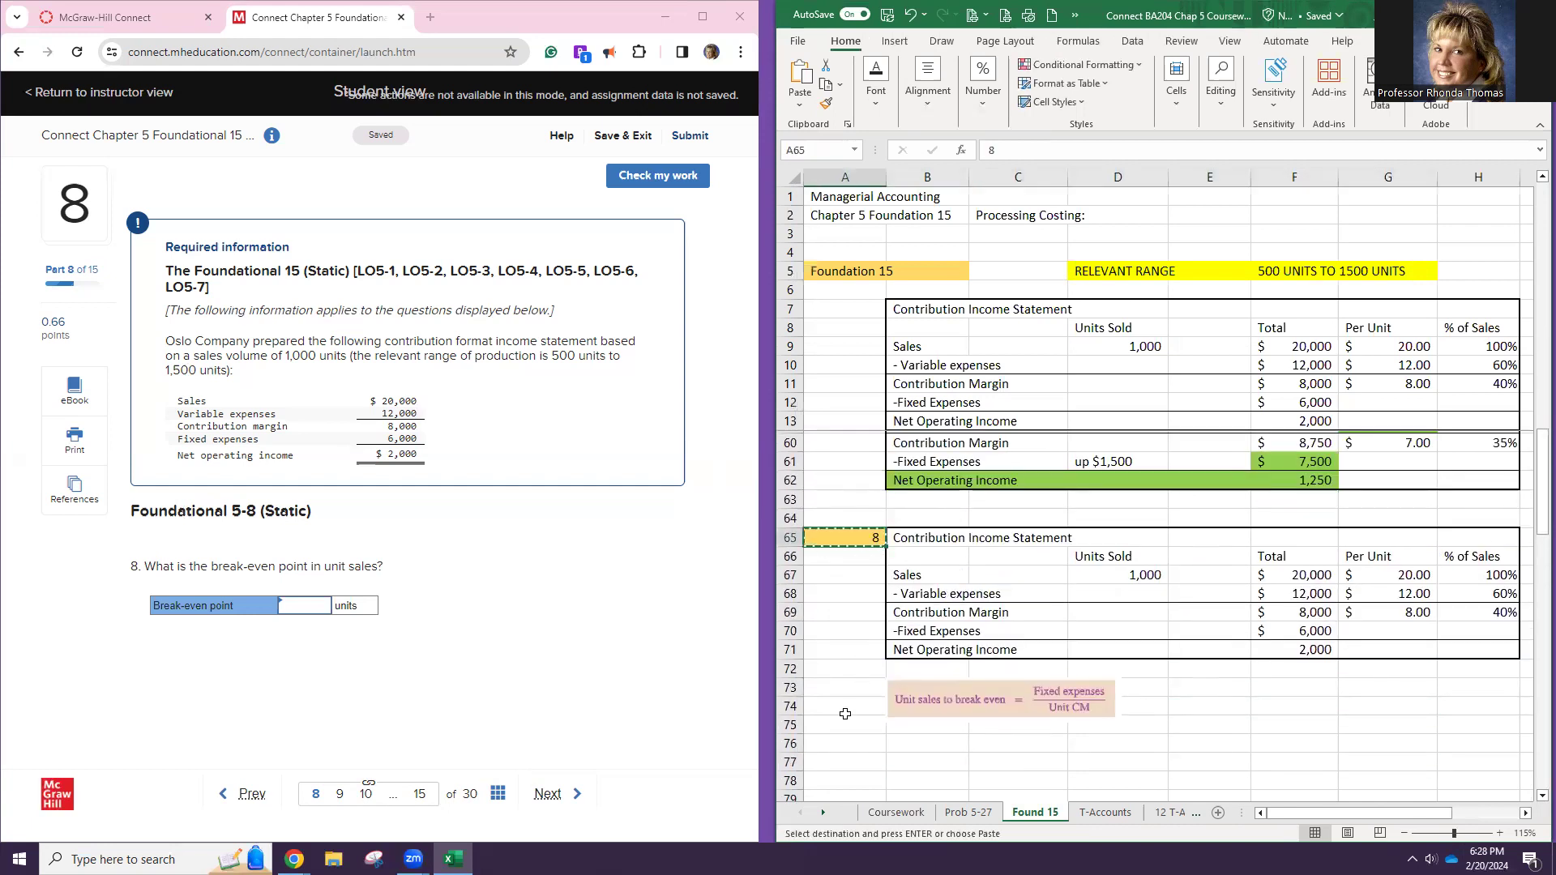
pyautogui.click(839, 762)
pyautogui.hotkey('ctrl', 'v')
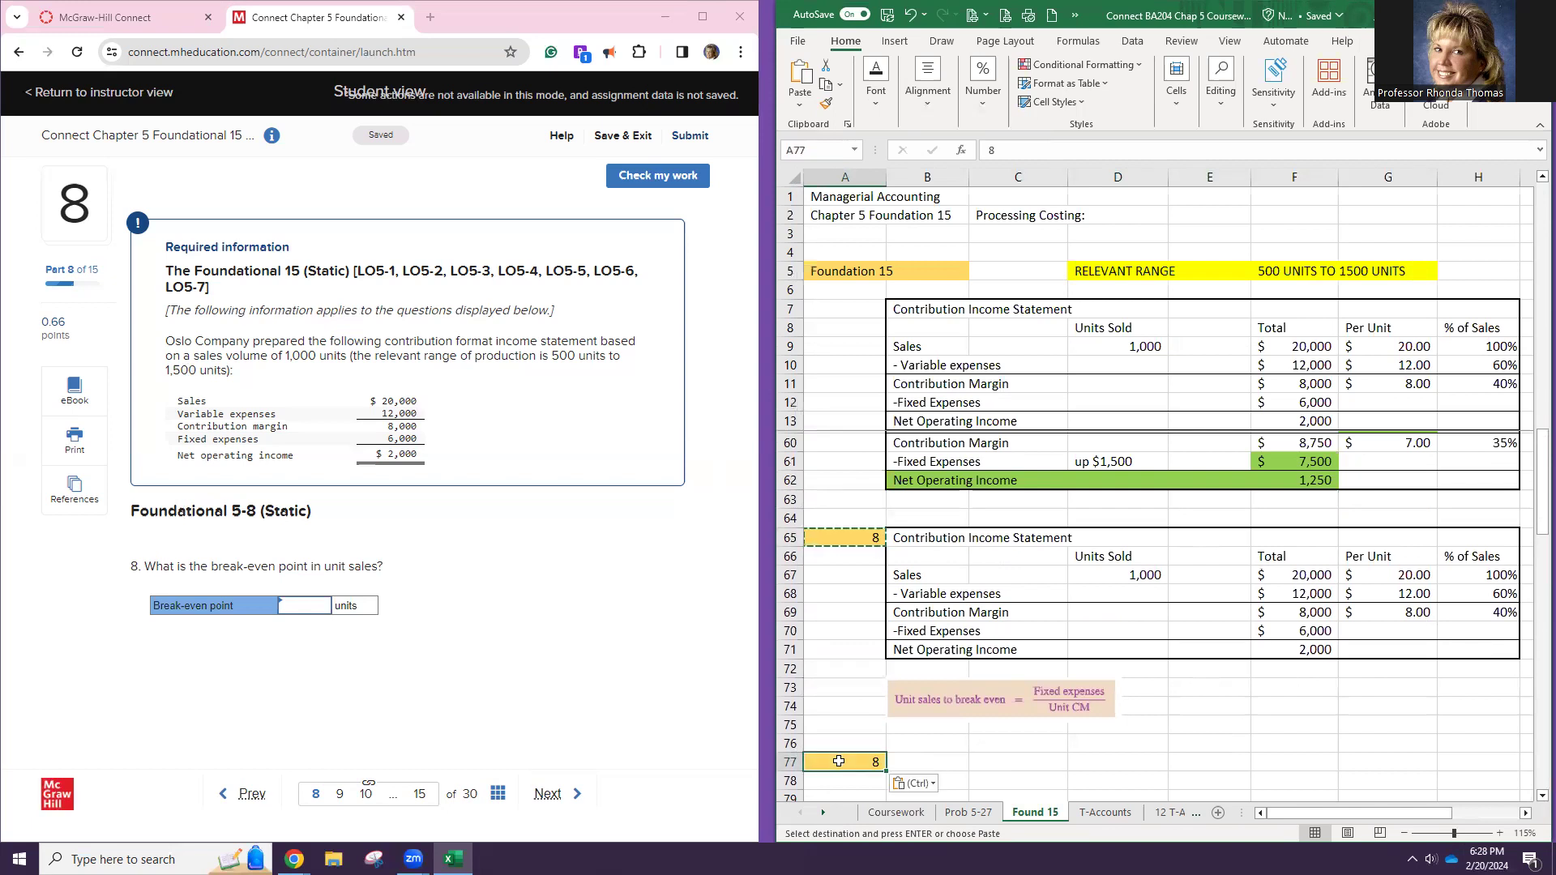
pyautogui.doubleClick(839, 762)
pyautogui.press('BackSpace')
pyautogui.write('9')
pyautogui.press('Return')
# Add a 'Fixed Exp' label in E73 with F73 referencing the 6,000 fixed expenses total in F70
pyautogui.scroll(-2, 986, 740)
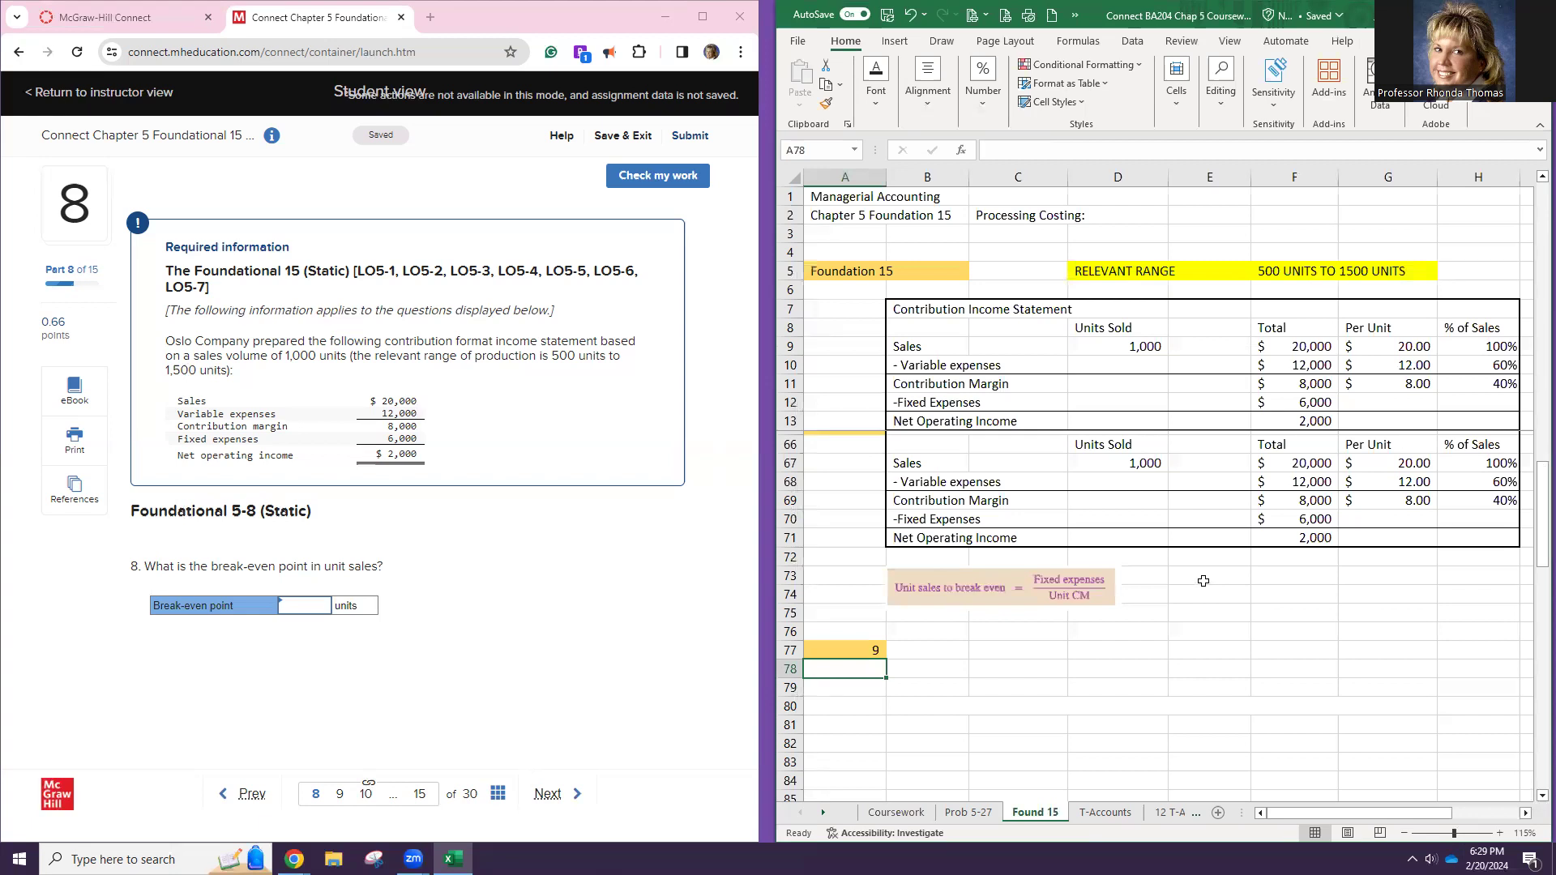
pyautogui.click(1203, 580)
pyautogui.write('Fixed Exp')
pyautogui.press('Tab')
pyautogui.write('=')
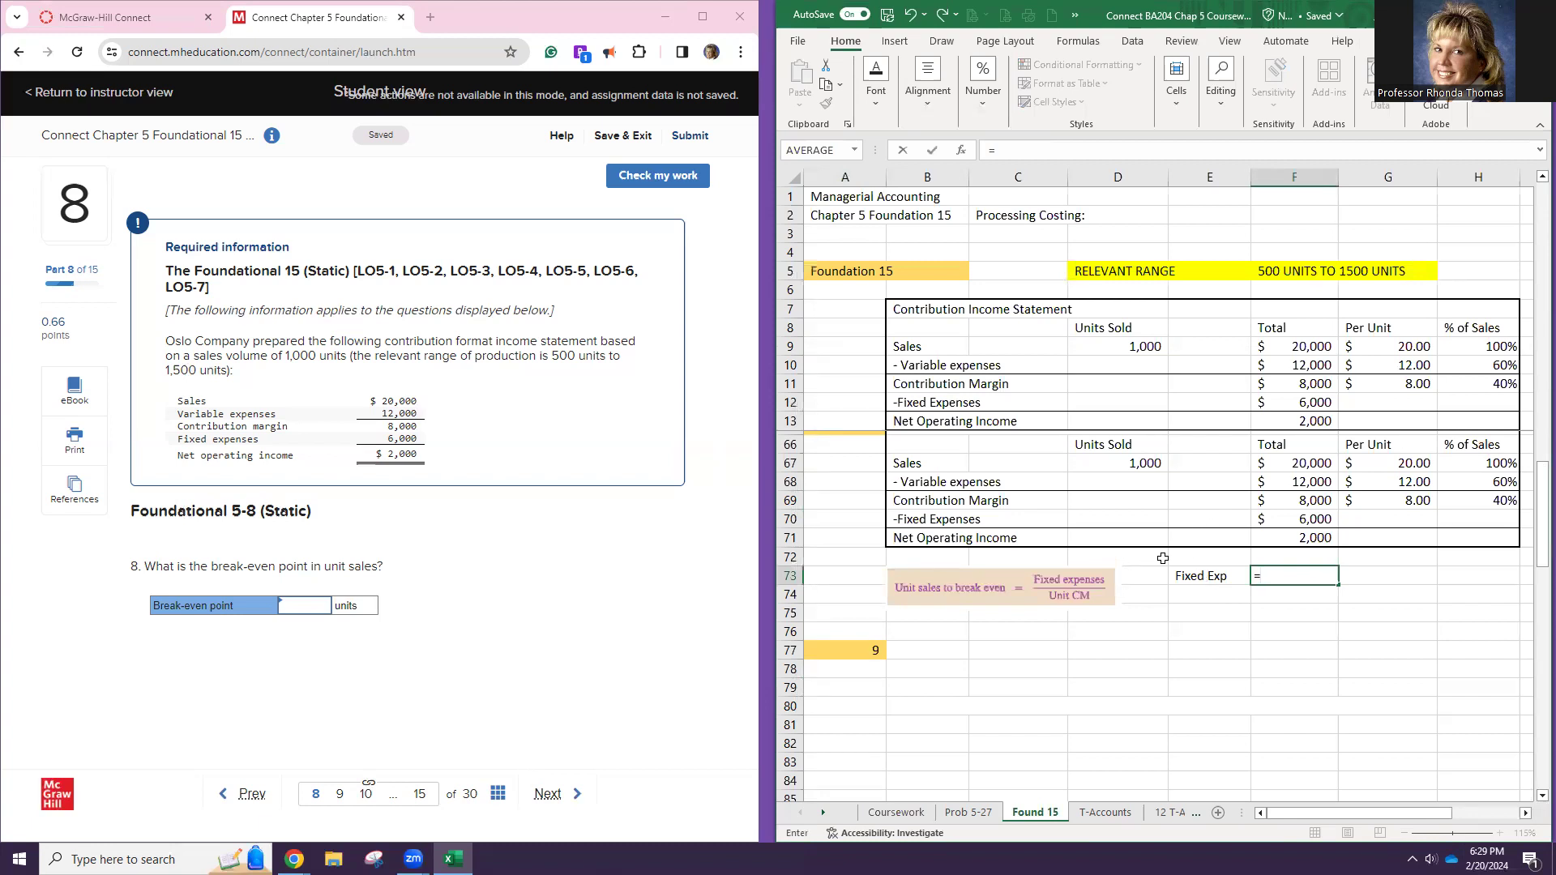
pyautogui.click(1295, 519)
pyautogui.press('Return')
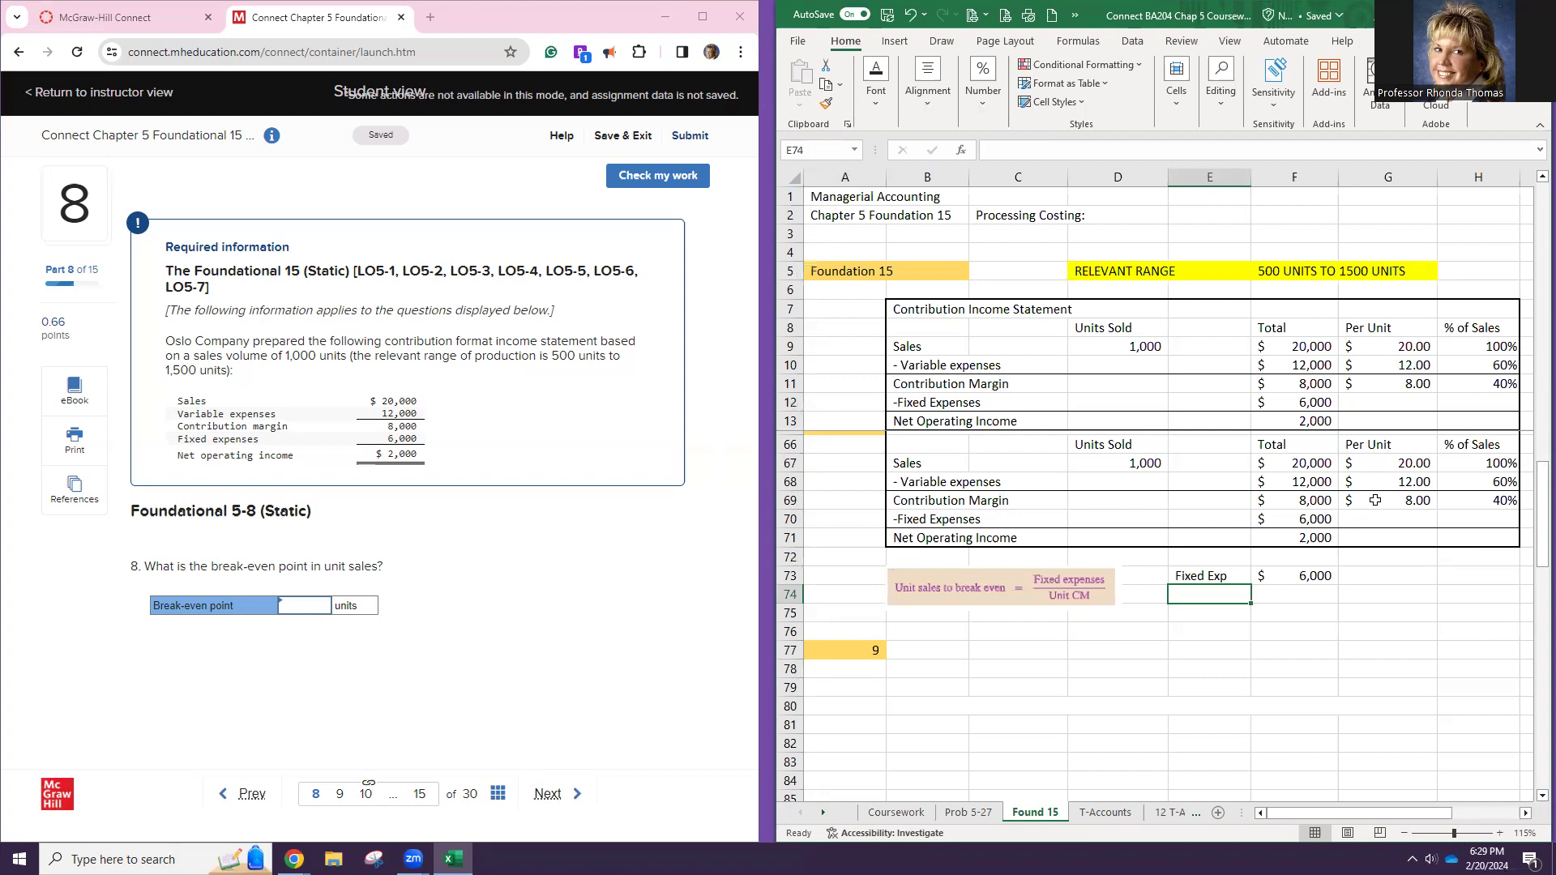
# Add a 'Unit CM' label in E74 with F74 referencing the per-unit contribution margin of 8
pyautogui.write('Uni CM')
pyautogui.press('Tab')
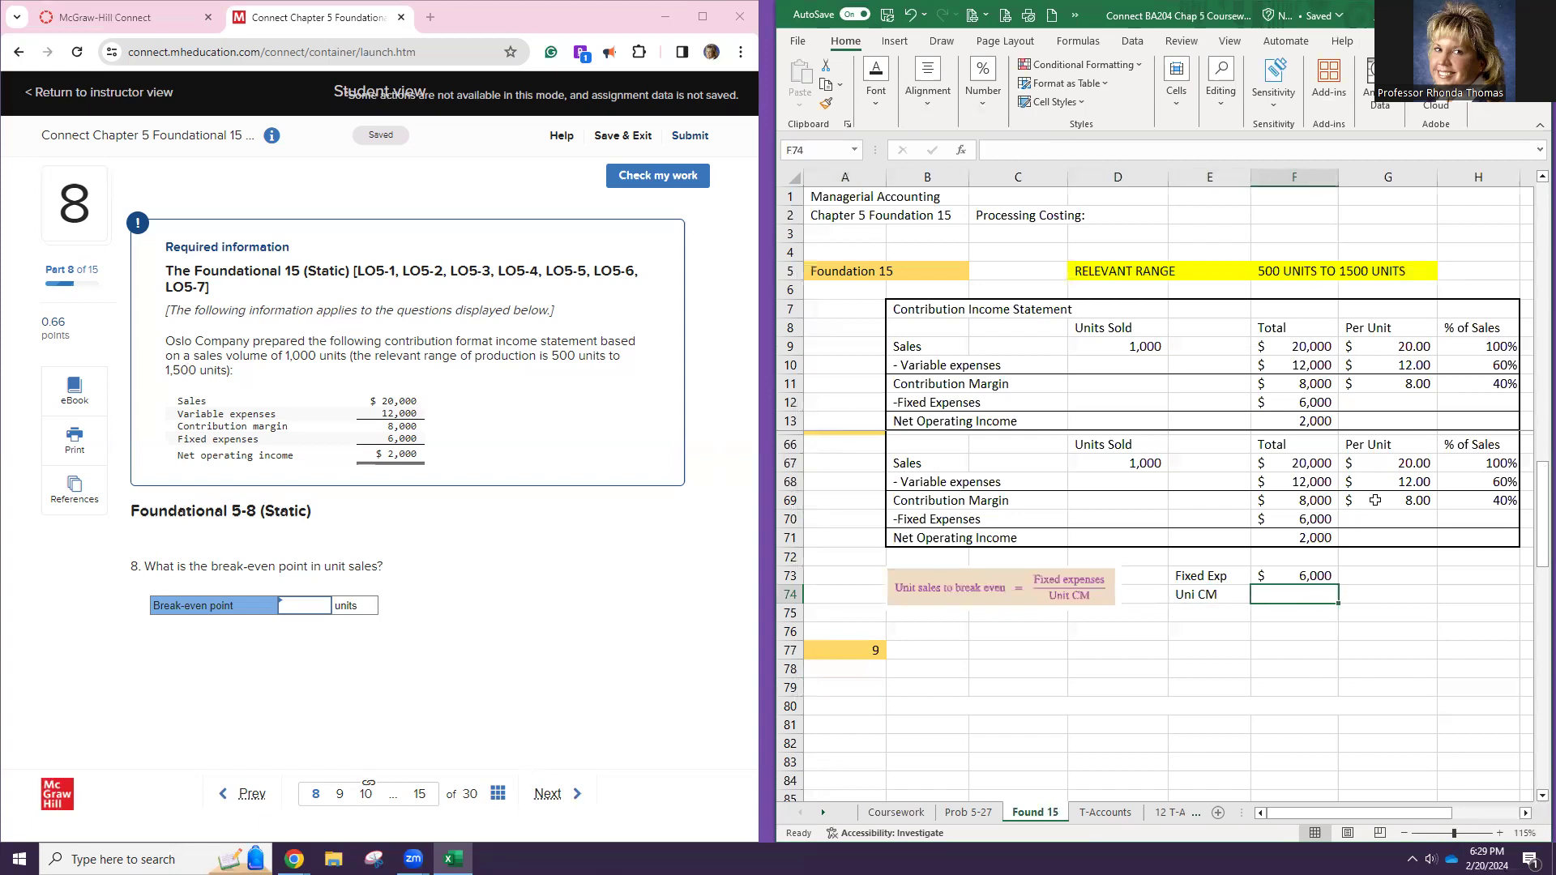
pyautogui.doubleClick(1199, 594)
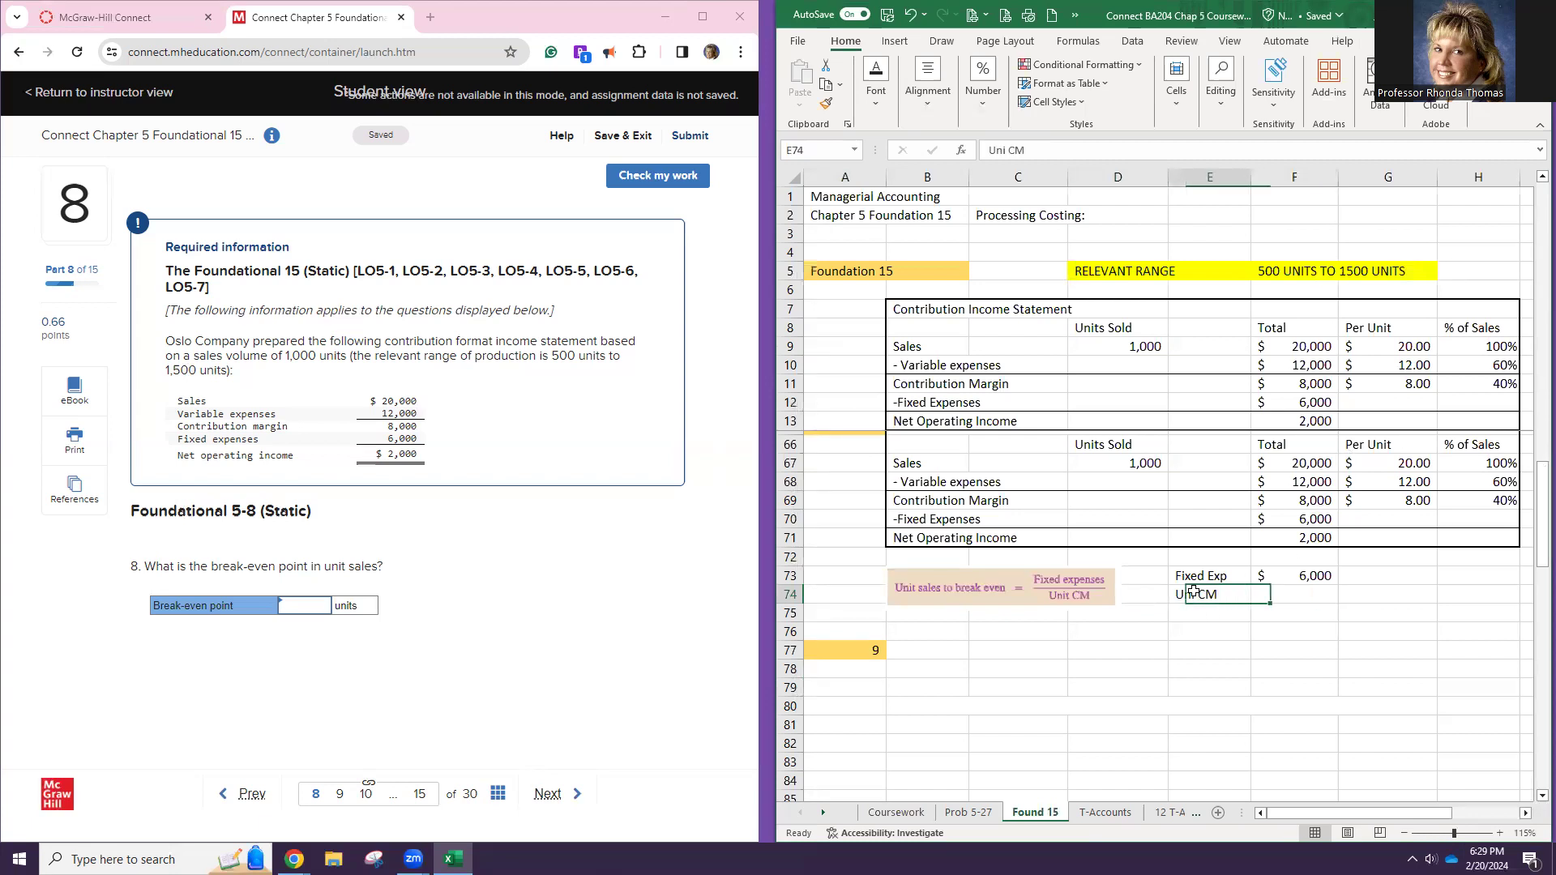
pyautogui.write('t')
pyautogui.click(1283, 594)
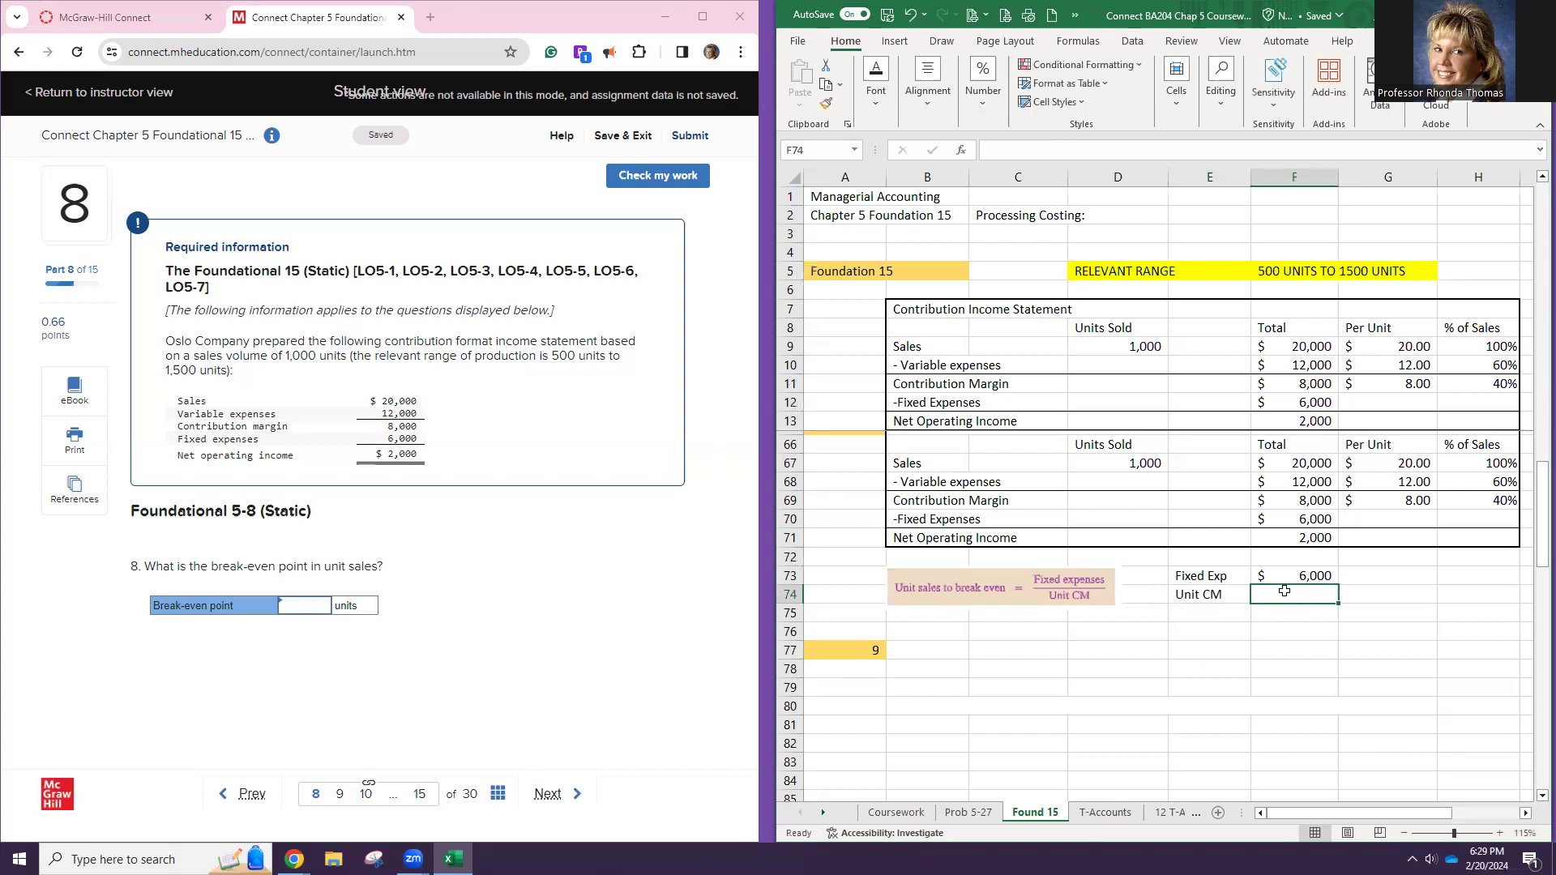
pyautogui.write('=')
pyautogui.click(1422, 504)
pyautogui.press('Return')
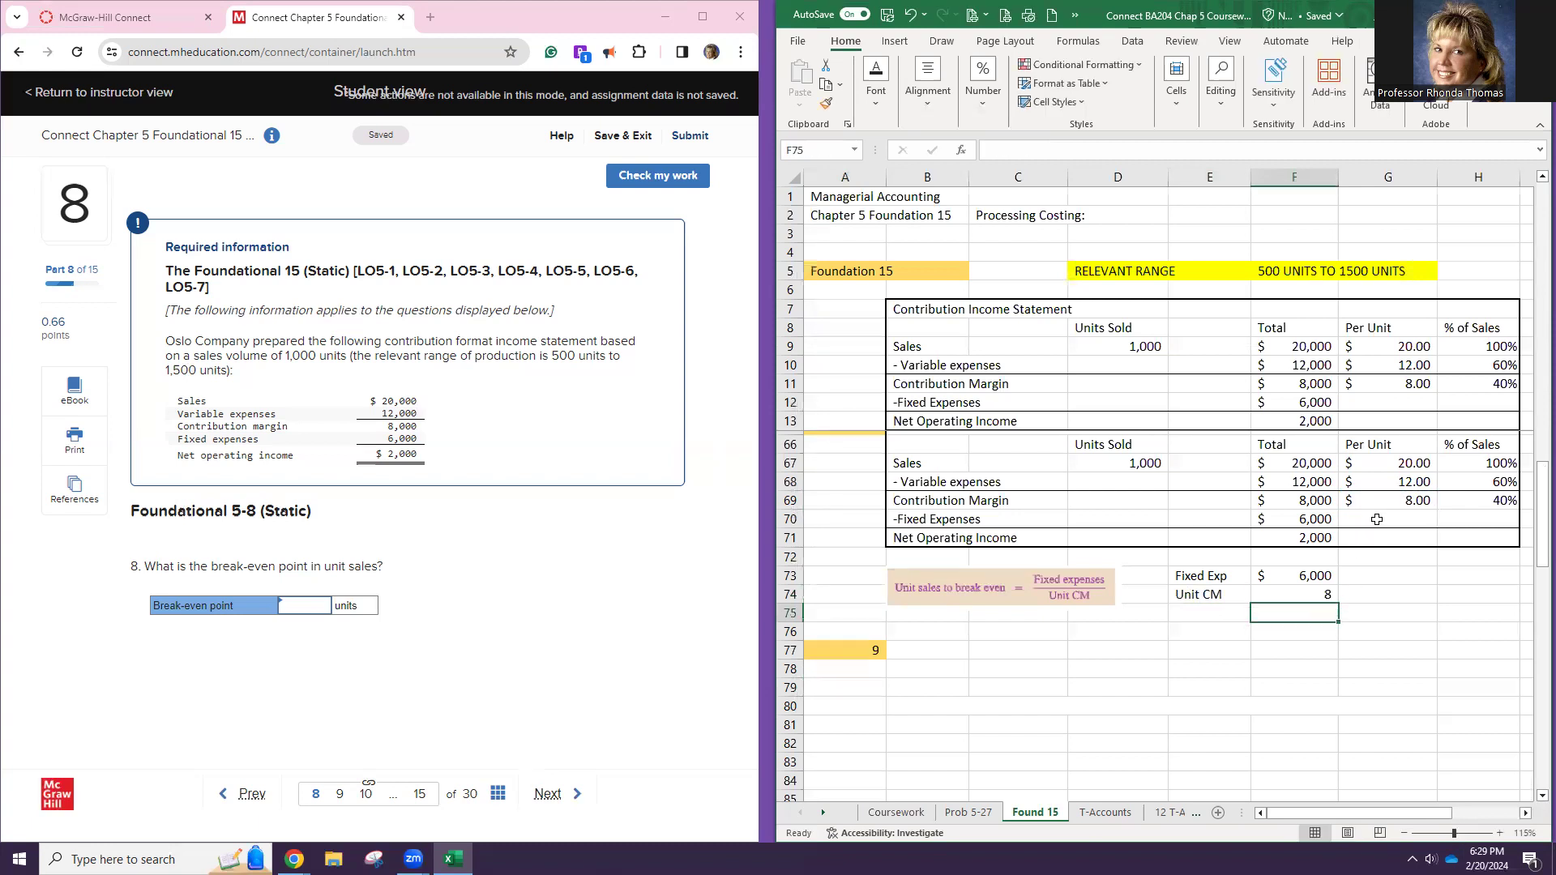
# Add 'BE Units' in E75 with =F73/F74 giving 750, and select E75:F75
pyautogui.click(1220, 610)
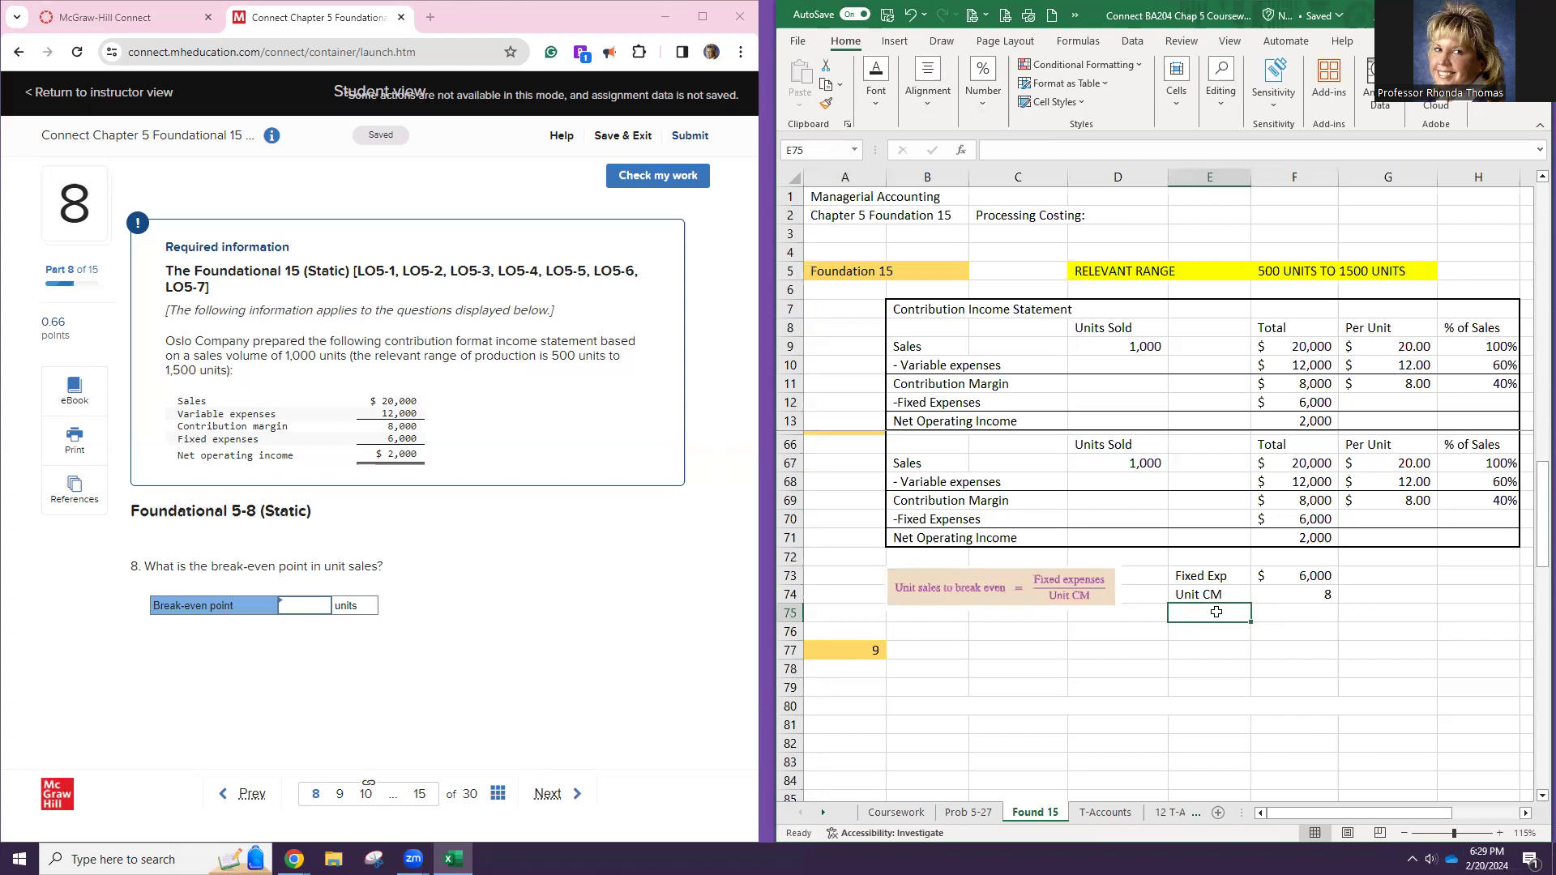
pyautogui.write('BE Units')
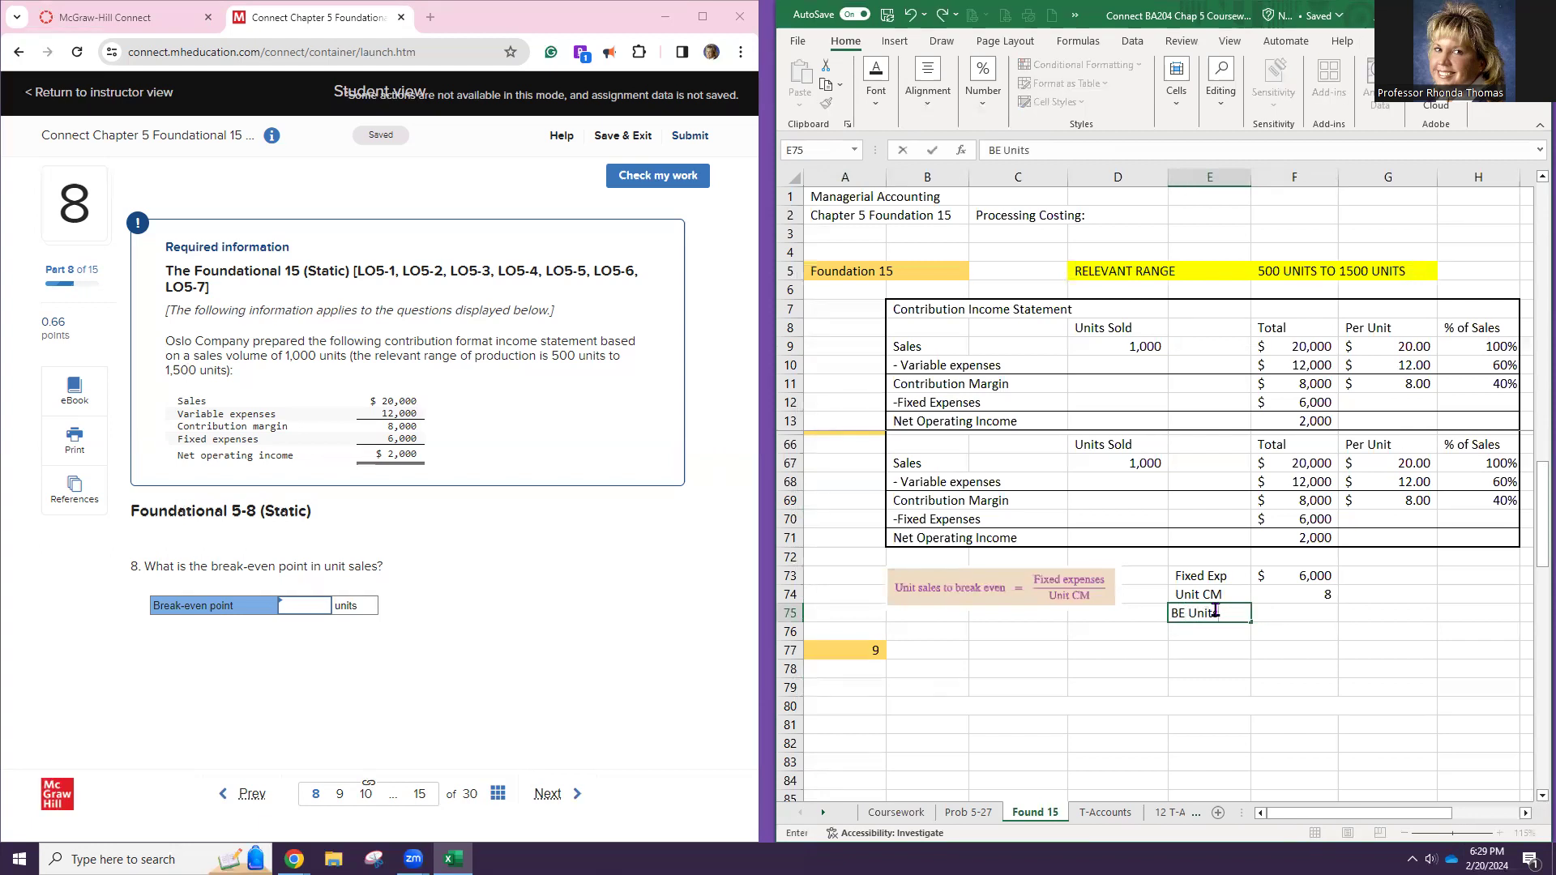
pyautogui.press('Tab')
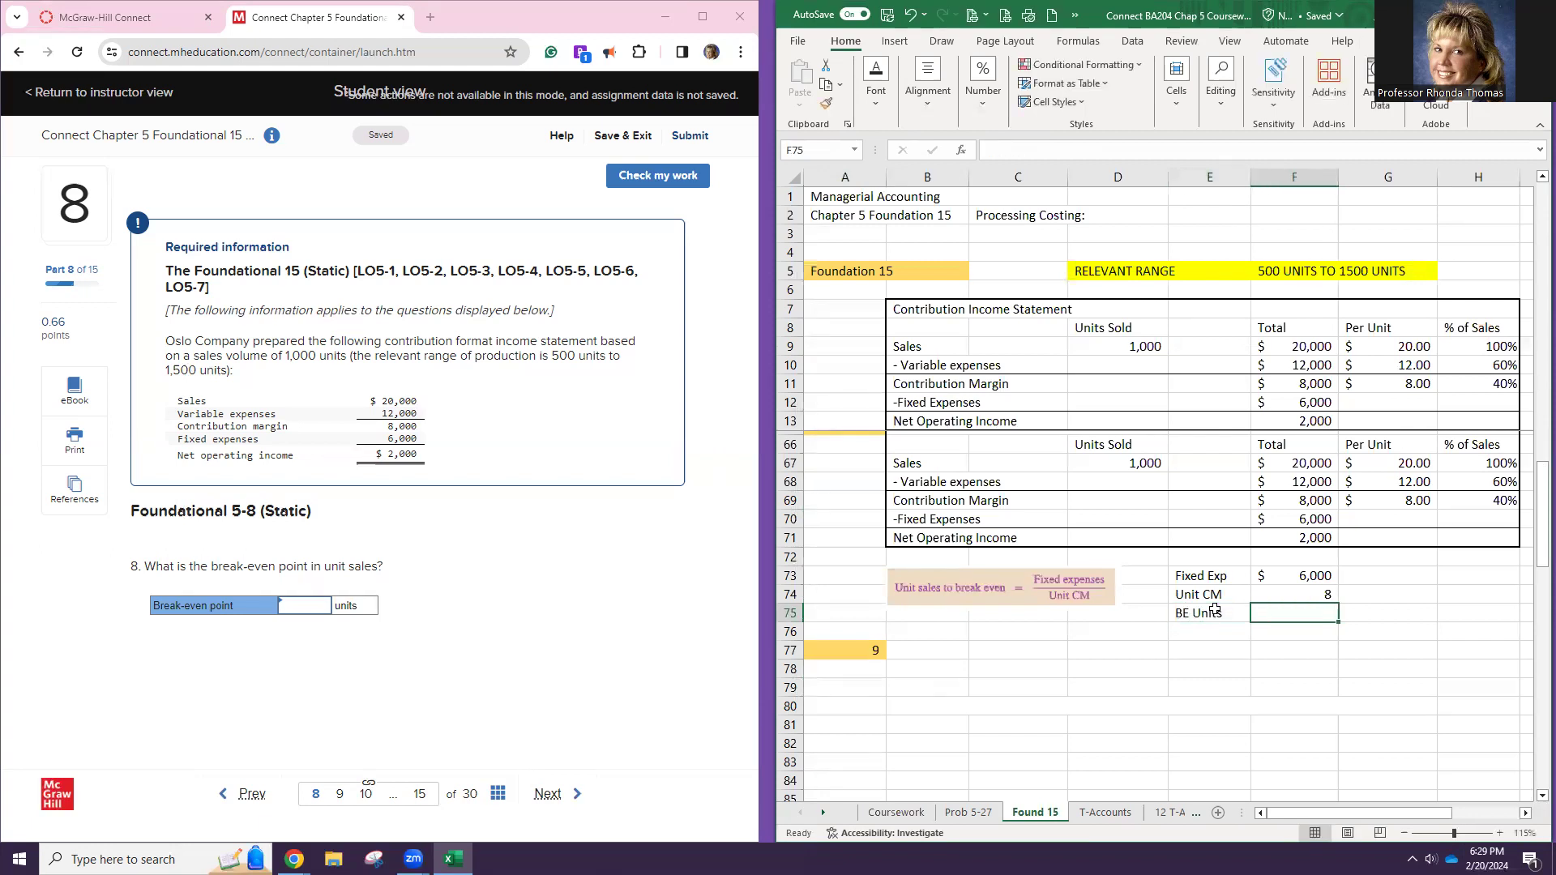
pyautogui.write('=')
pyautogui.click(1277, 576)
pyautogui.write('/')
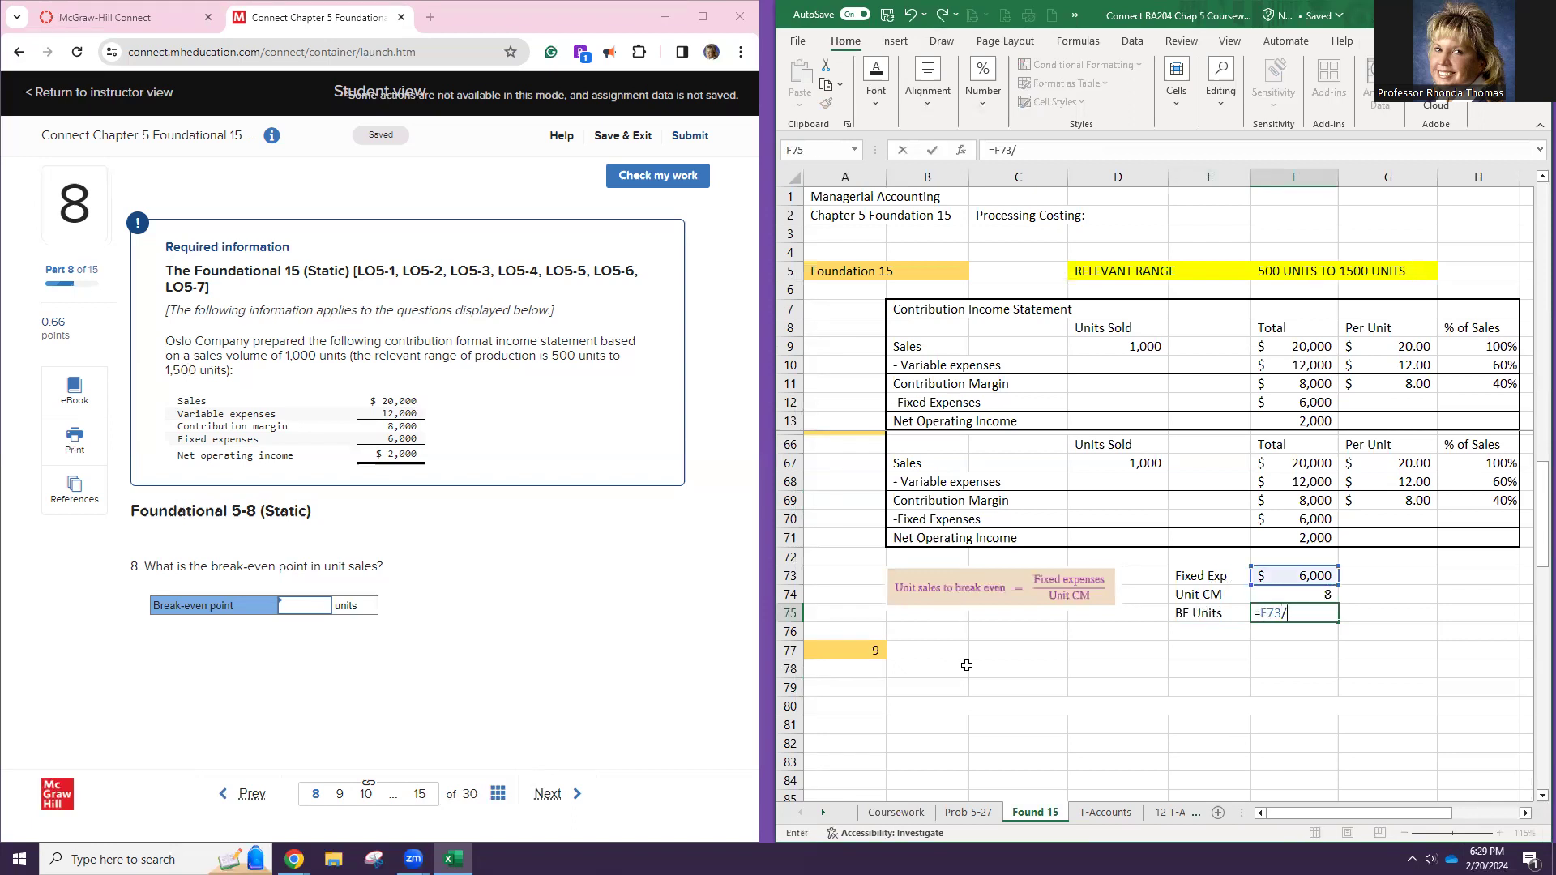
pyautogui.click(1312, 594)
pyautogui.press('Return')
pyautogui.click(1233, 634)
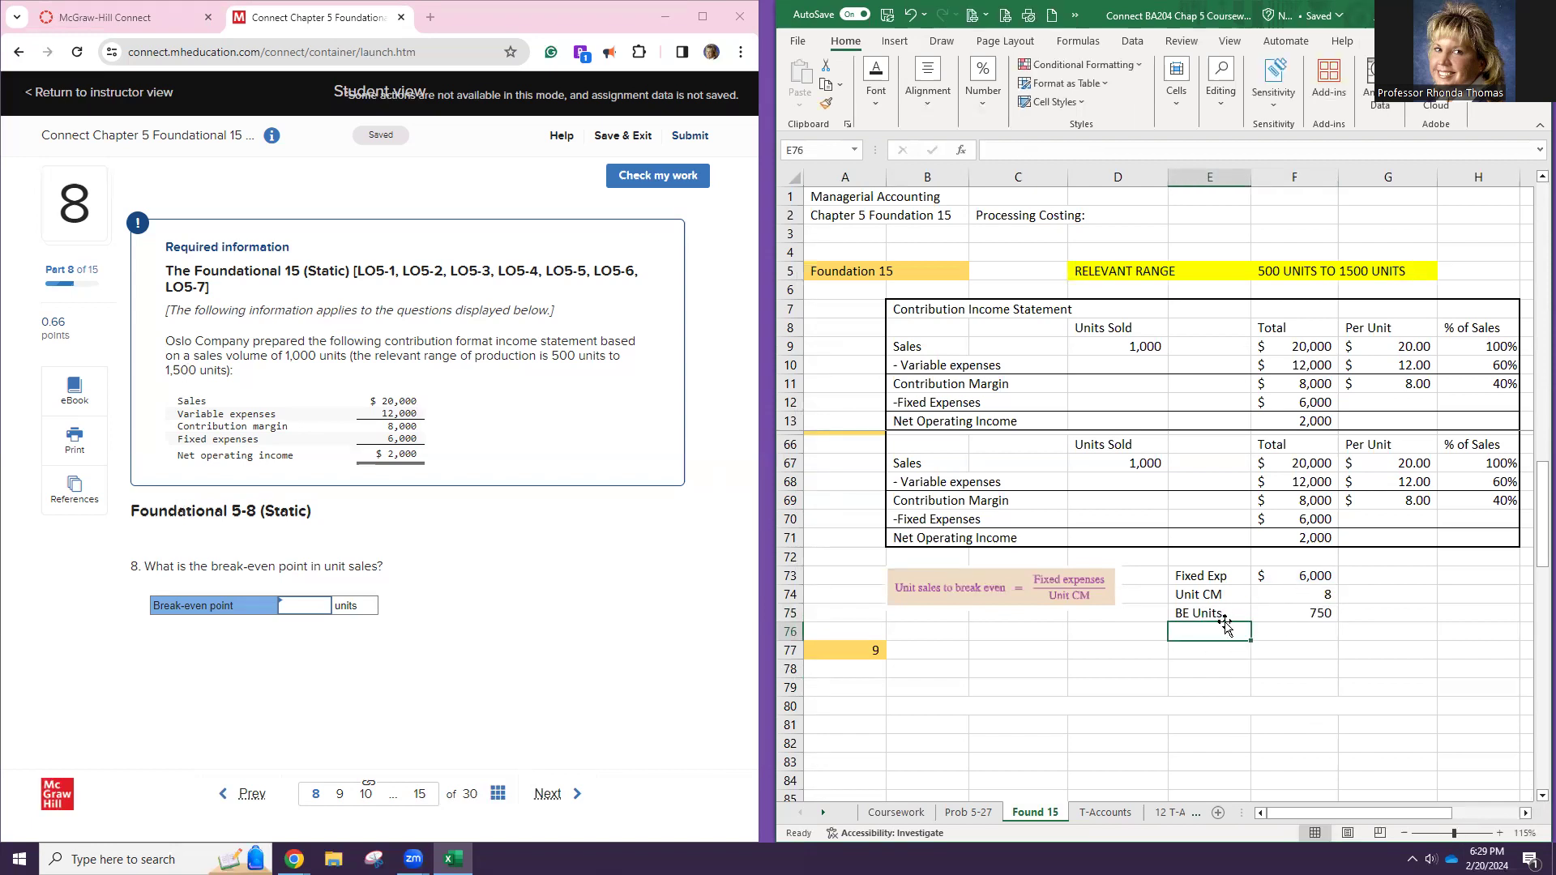
pyautogui.moveTo(1223, 616); pyautogui.dragTo(1313, 614)
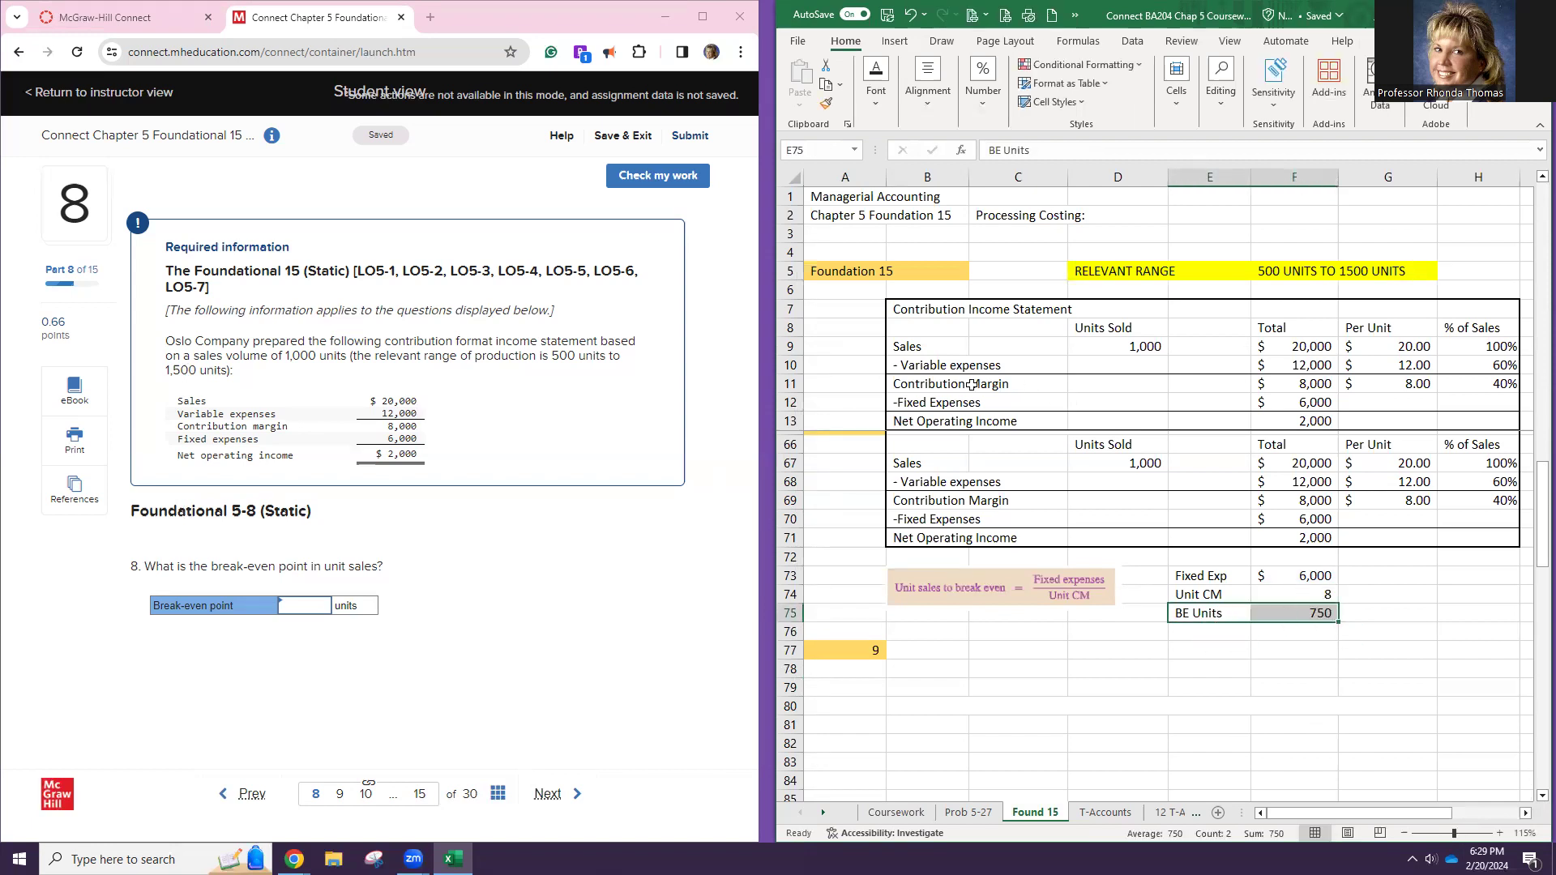
pyautogui.click(875, 94)
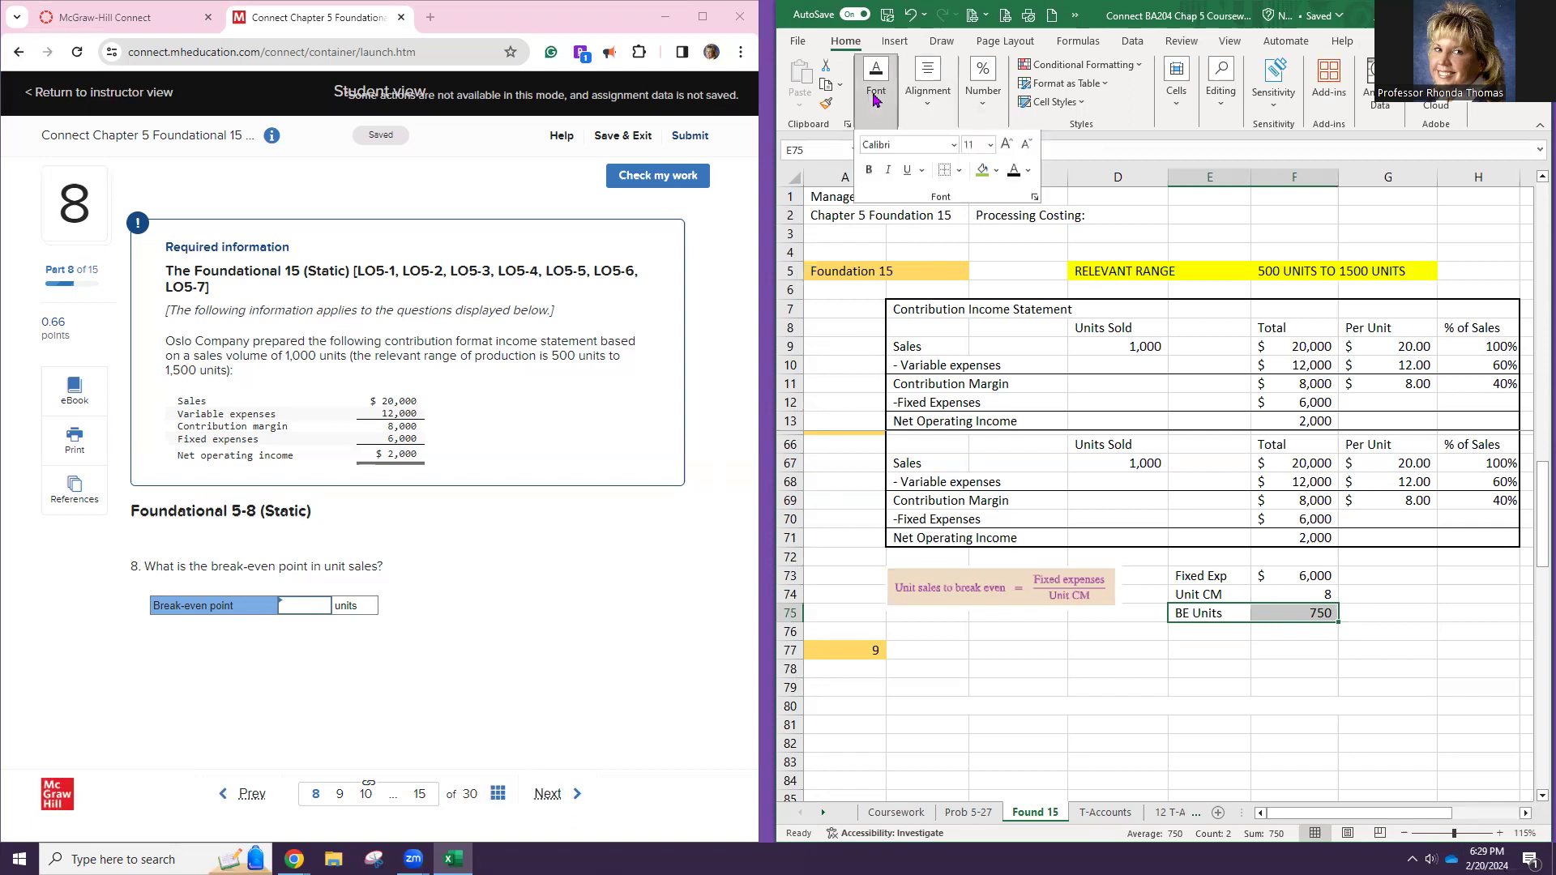
# Shade the BE Units row green, then submit and check 750 units as the break-even answer
pyautogui.click(982, 170)
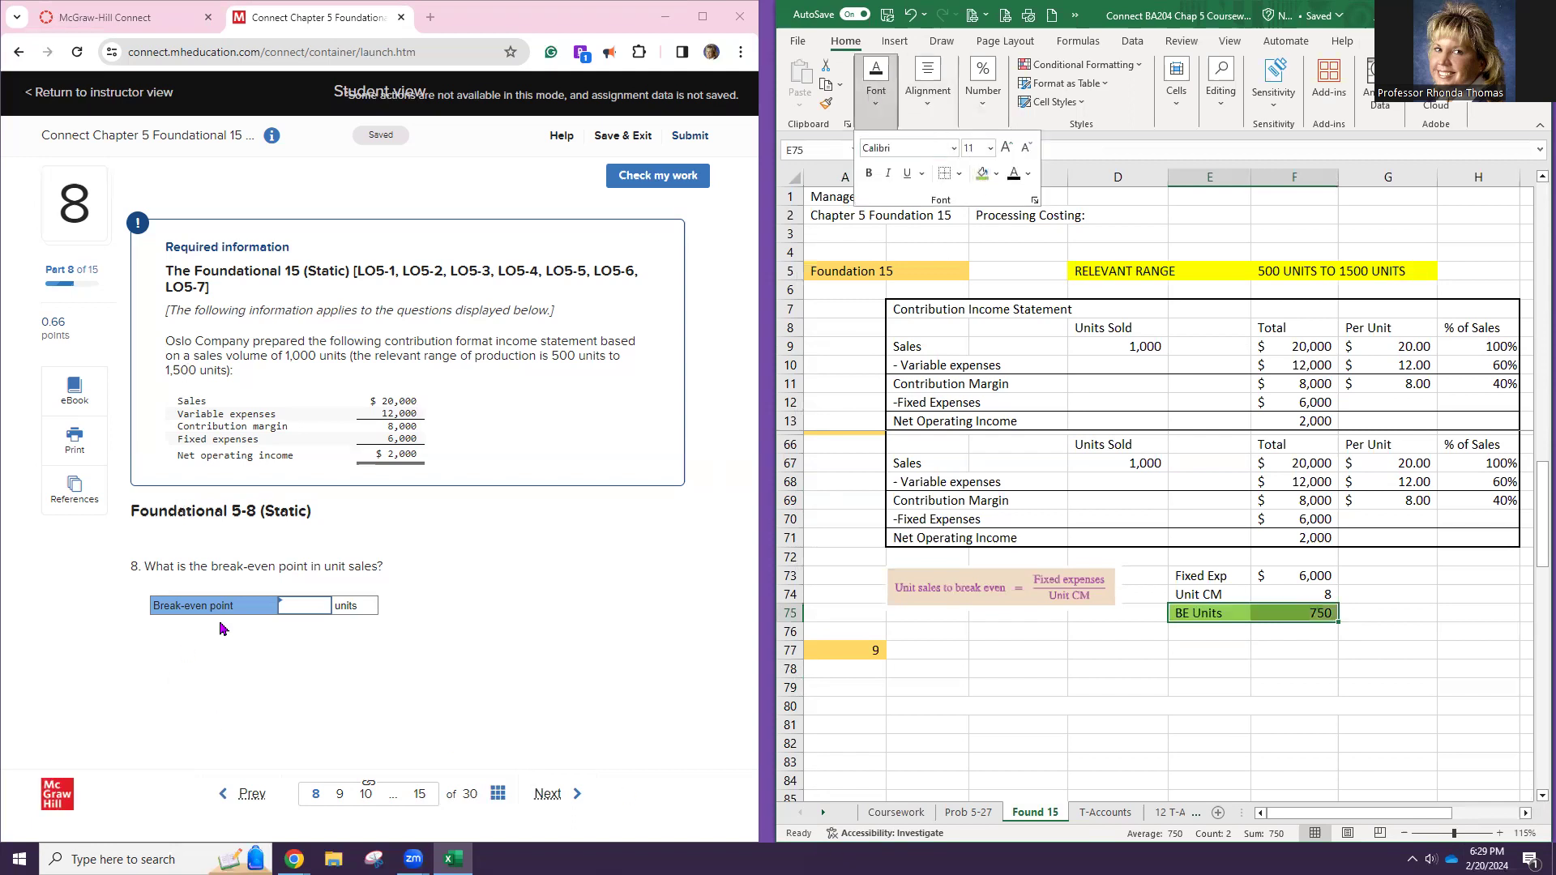
pyautogui.click(304, 610)
pyautogui.write('7')
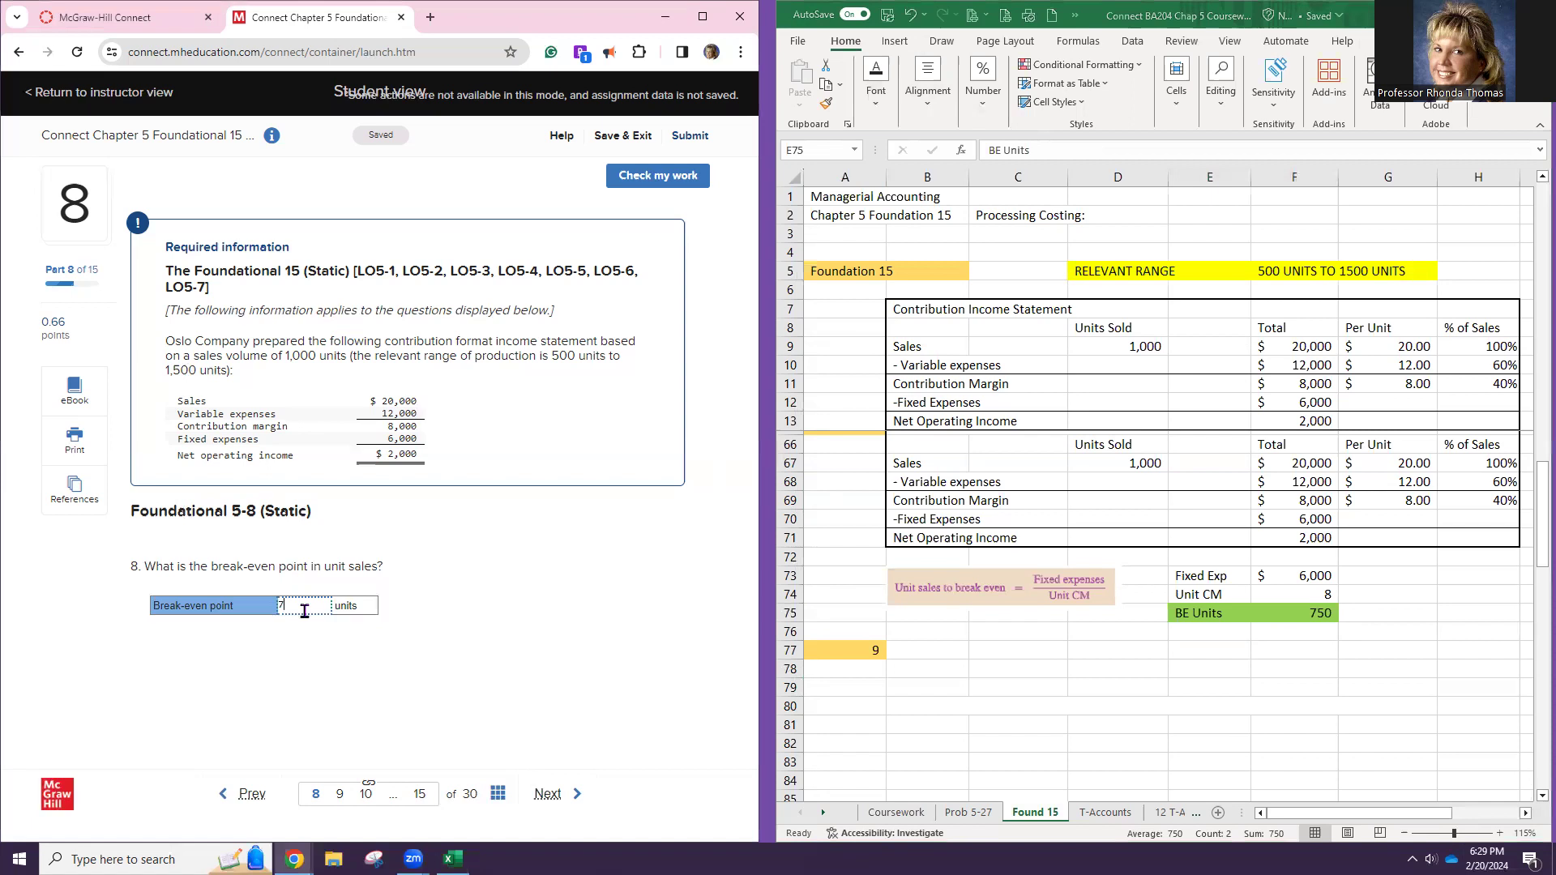
pyautogui.write('50')
pyautogui.click(385, 653)
pyautogui.click(649, 181)
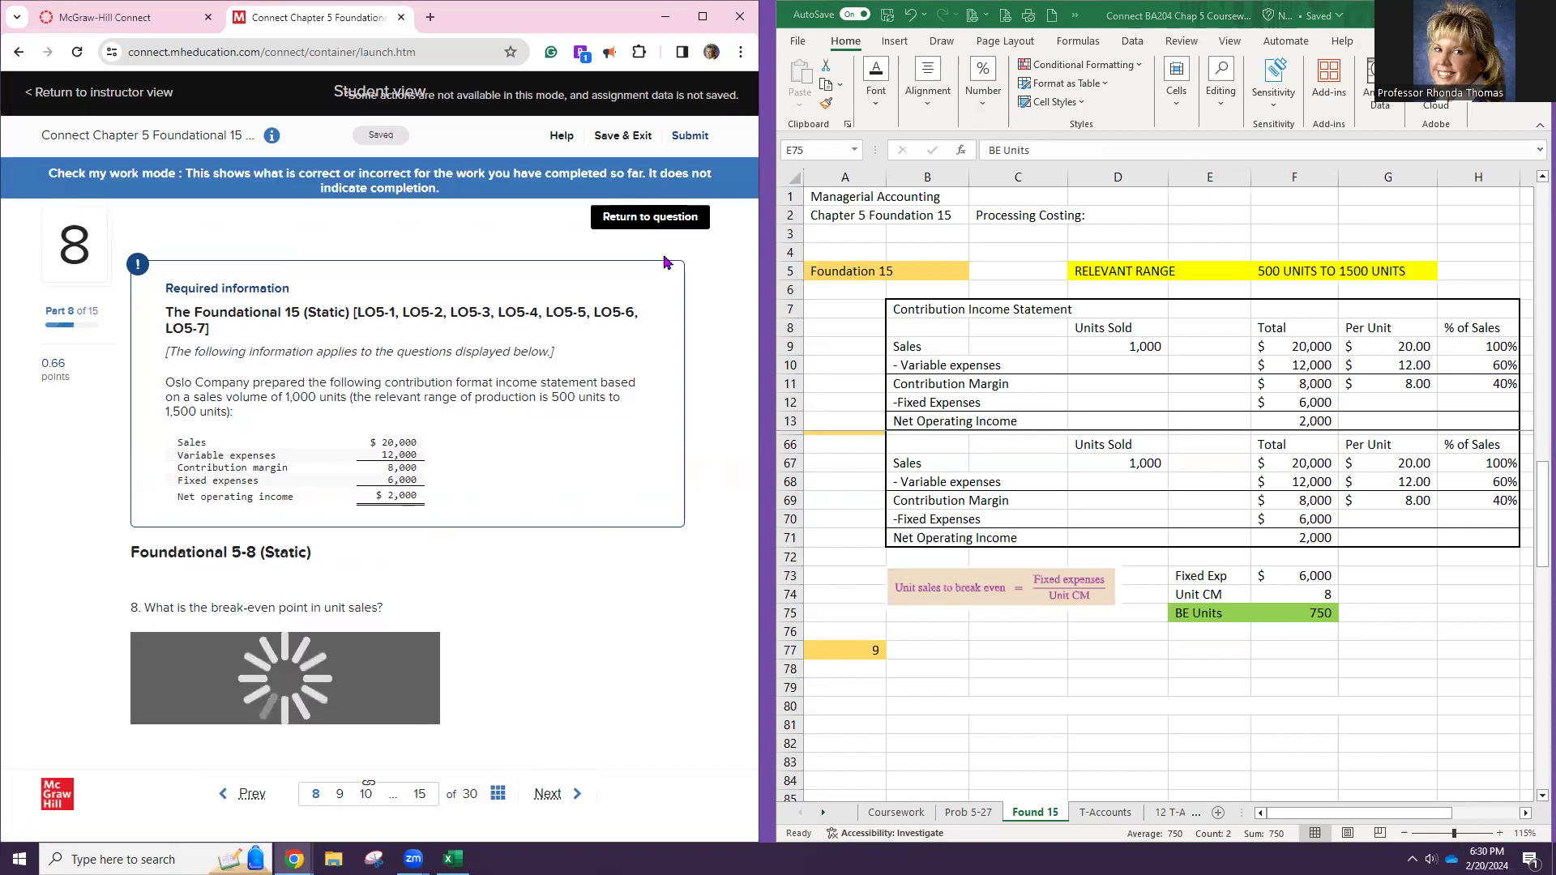
pyautogui.click(643, 219)
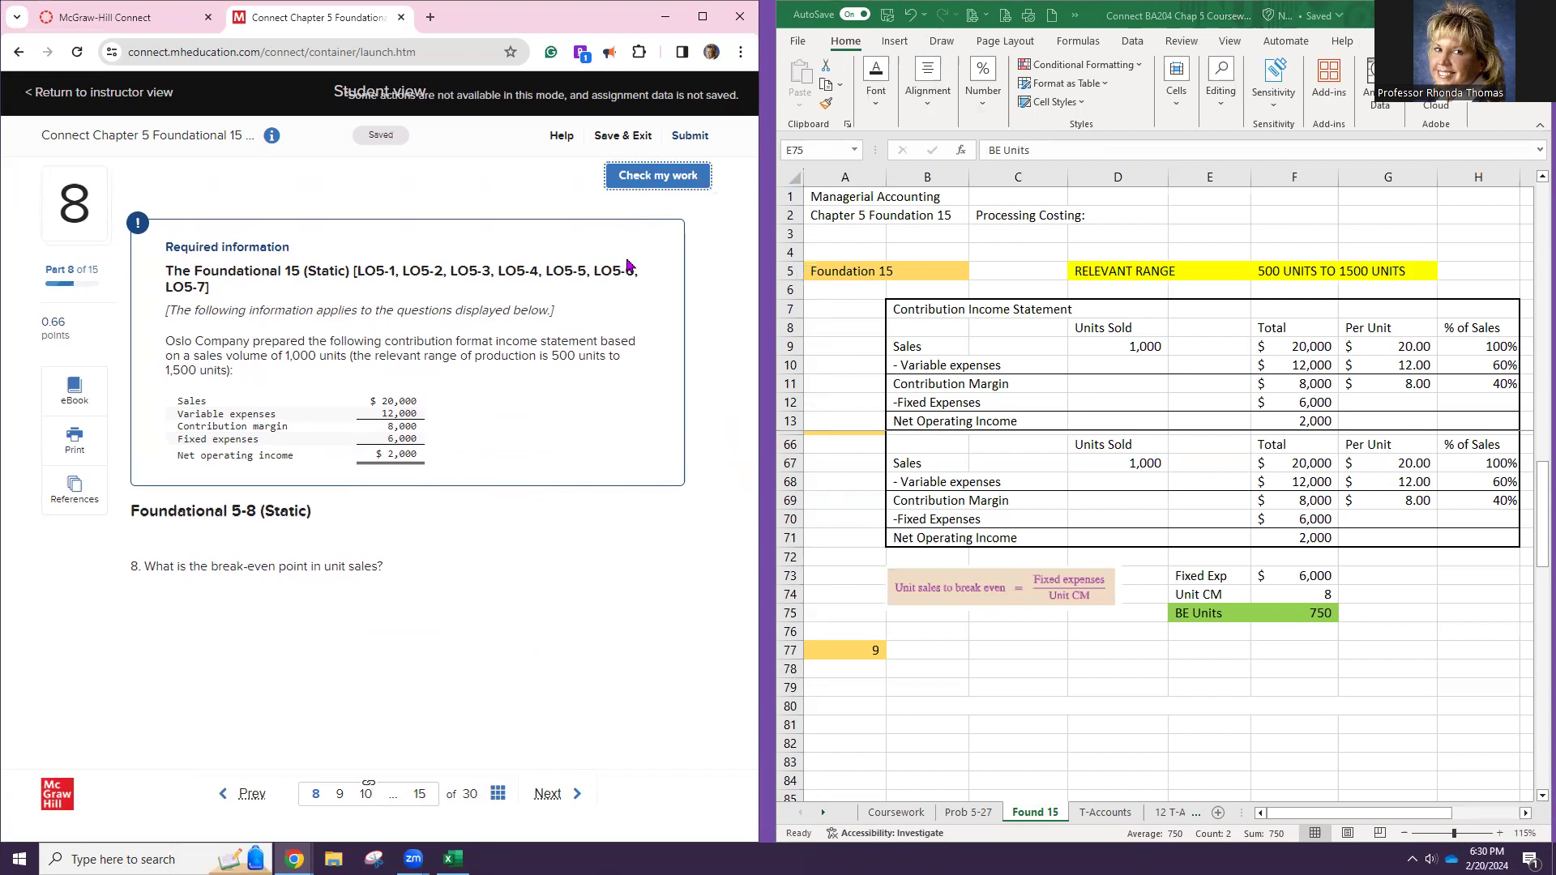
pyautogui.click(548, 796)
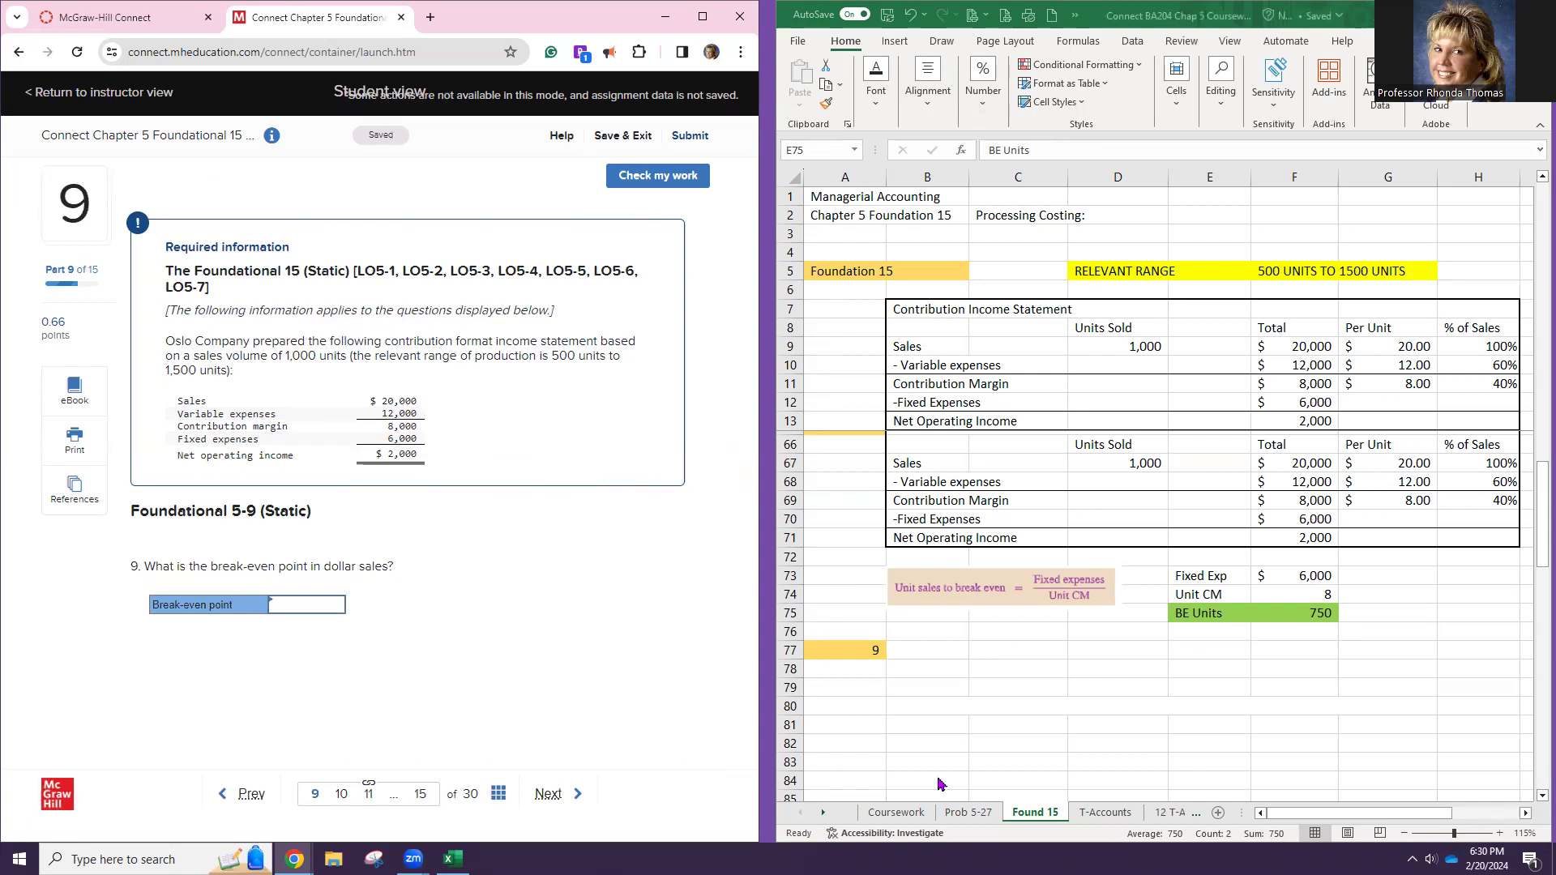
# Copy the 'Dollar sales to break even' picture from Coursework and paste it at B79 on Found 15
pyautogui.click(852, 815)
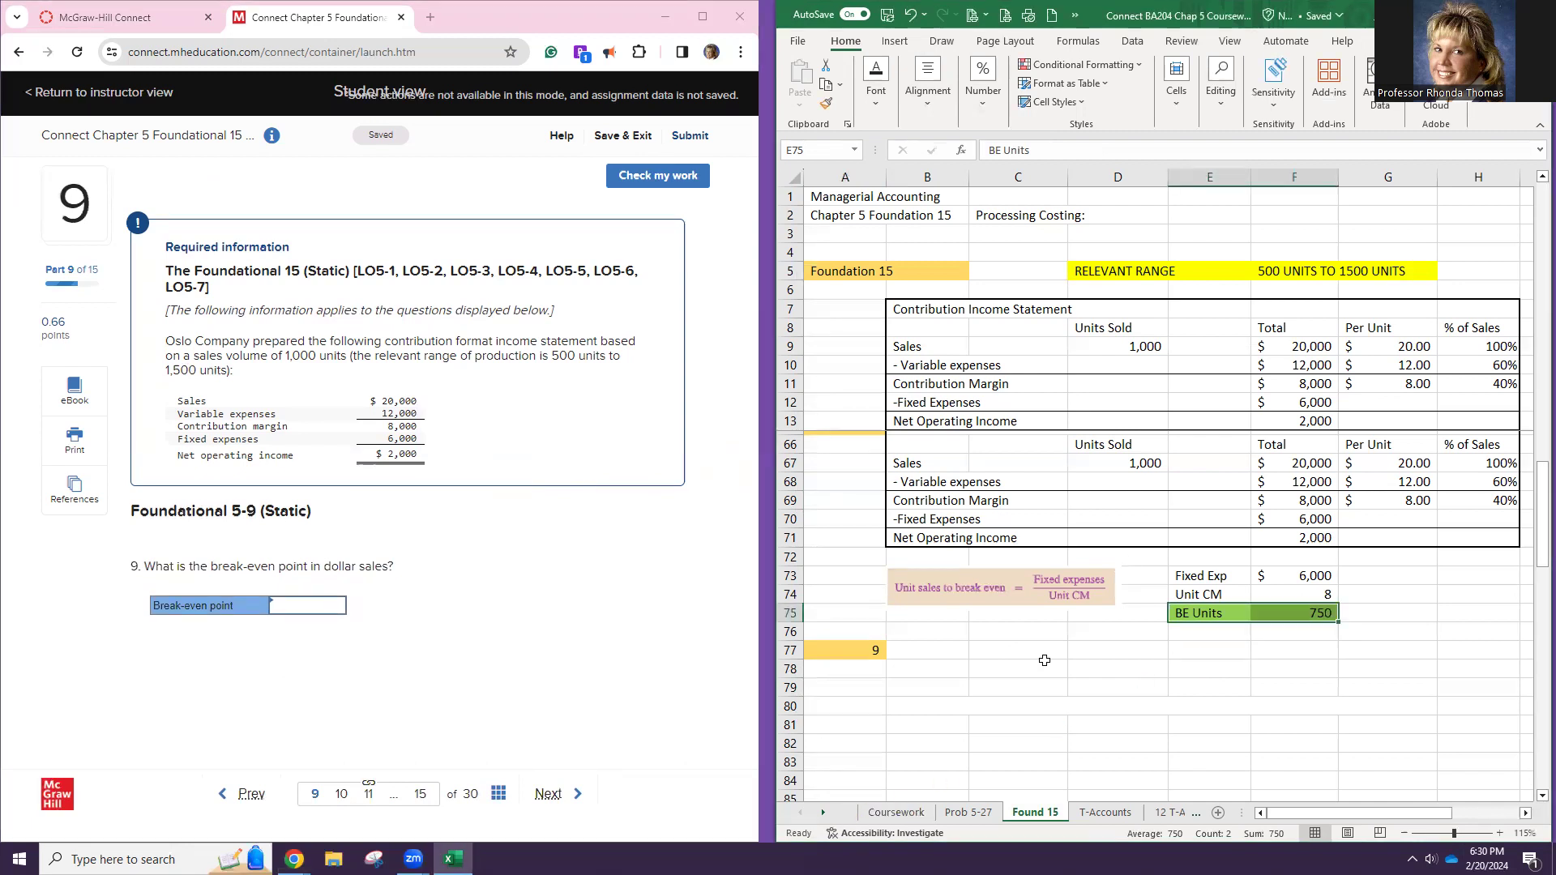
pyautogui.click(882, 814)
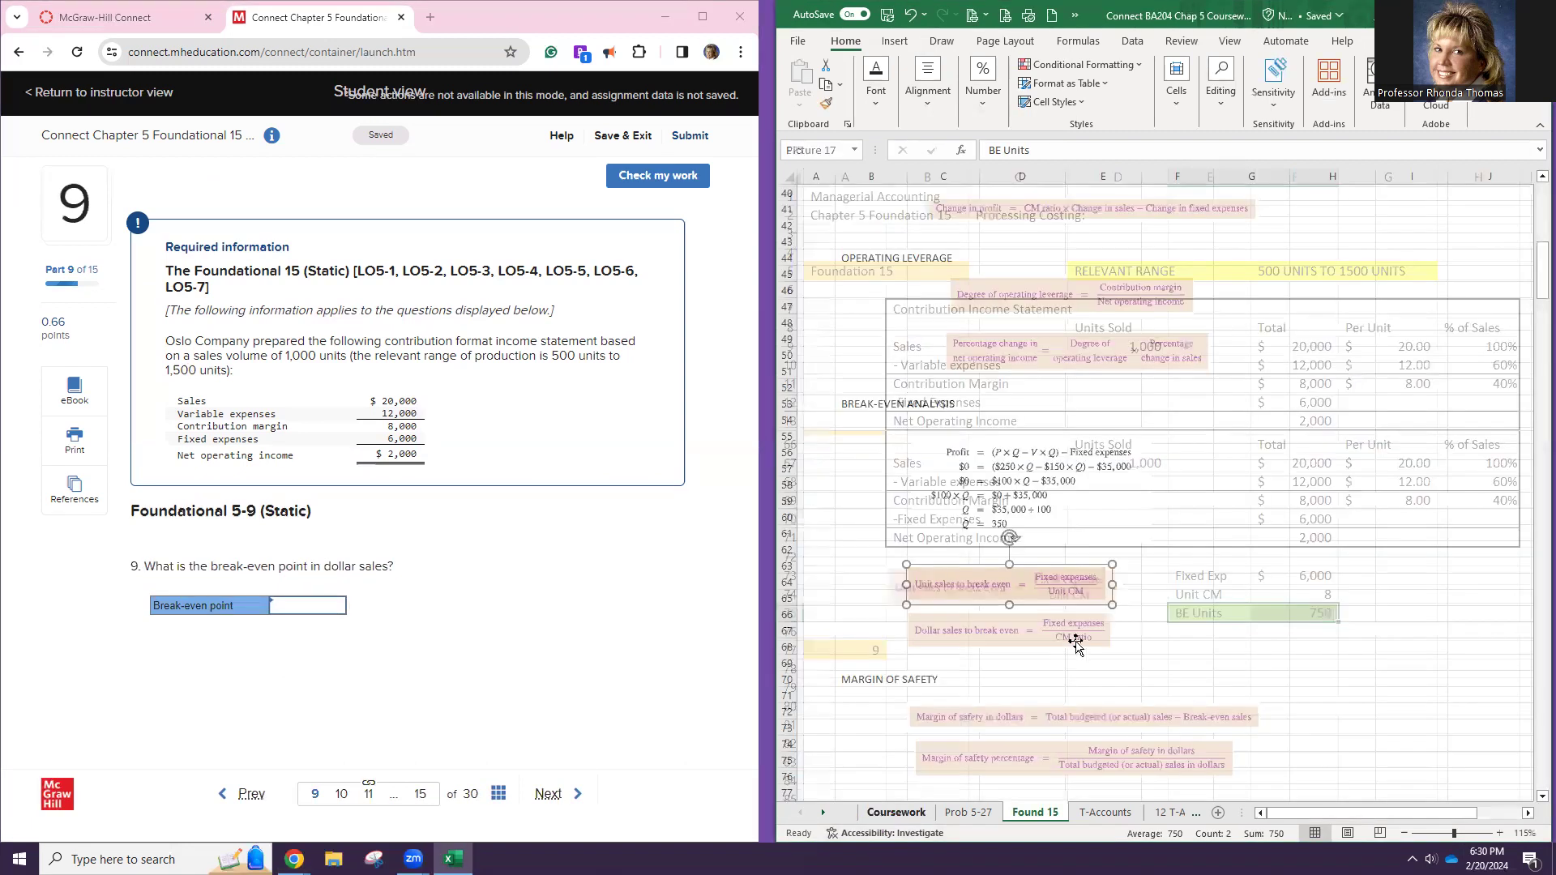
pyautogui.click(1028, 632)
pyautogui.rightClick(1026, 629)
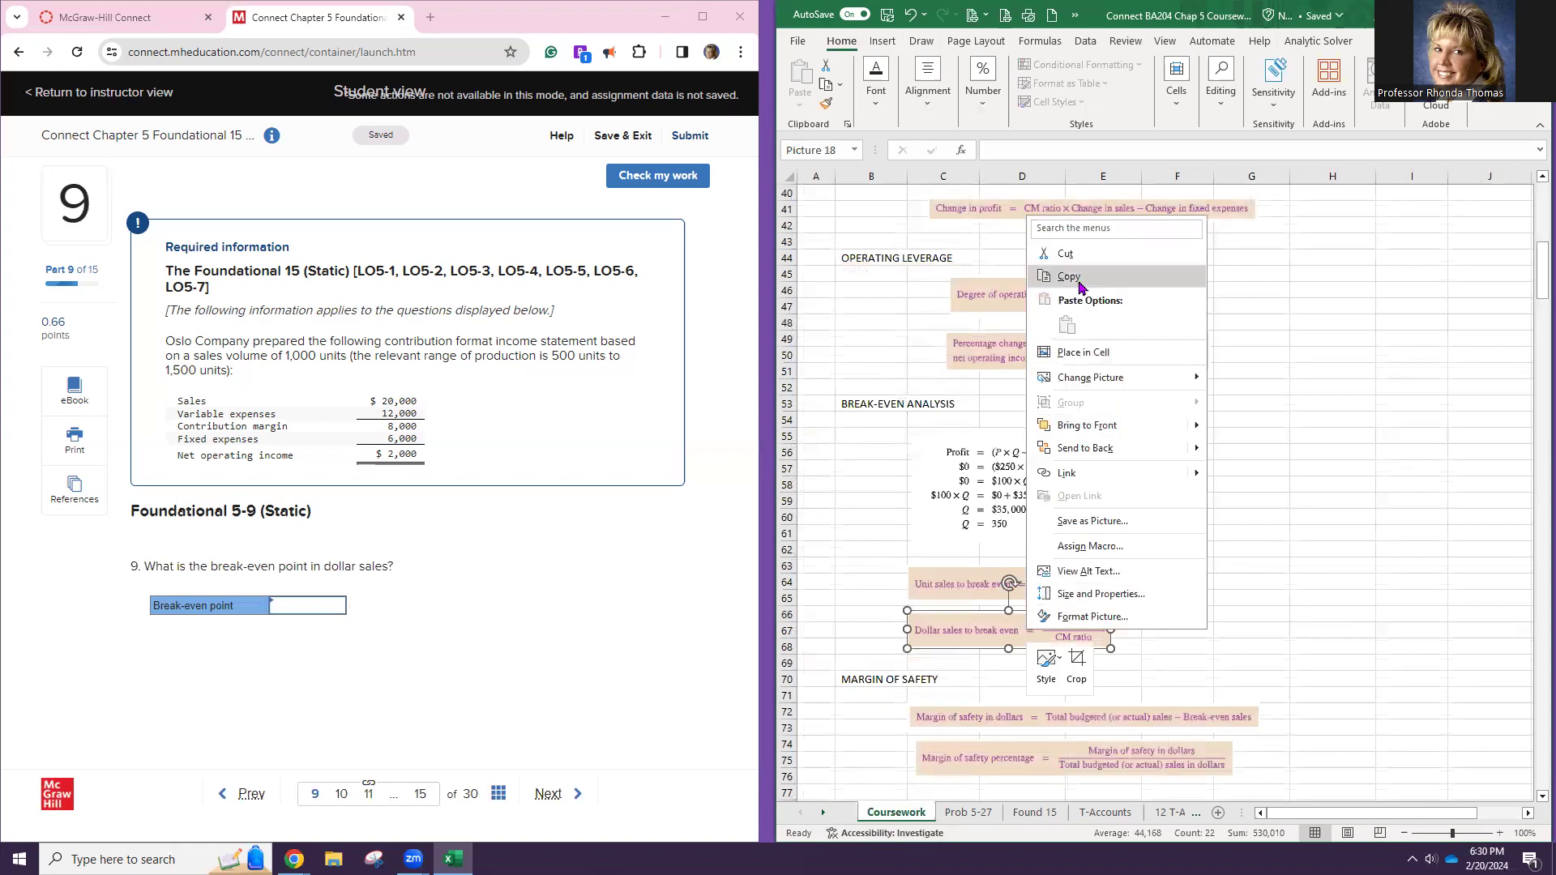
pyautogui.press('Escape')
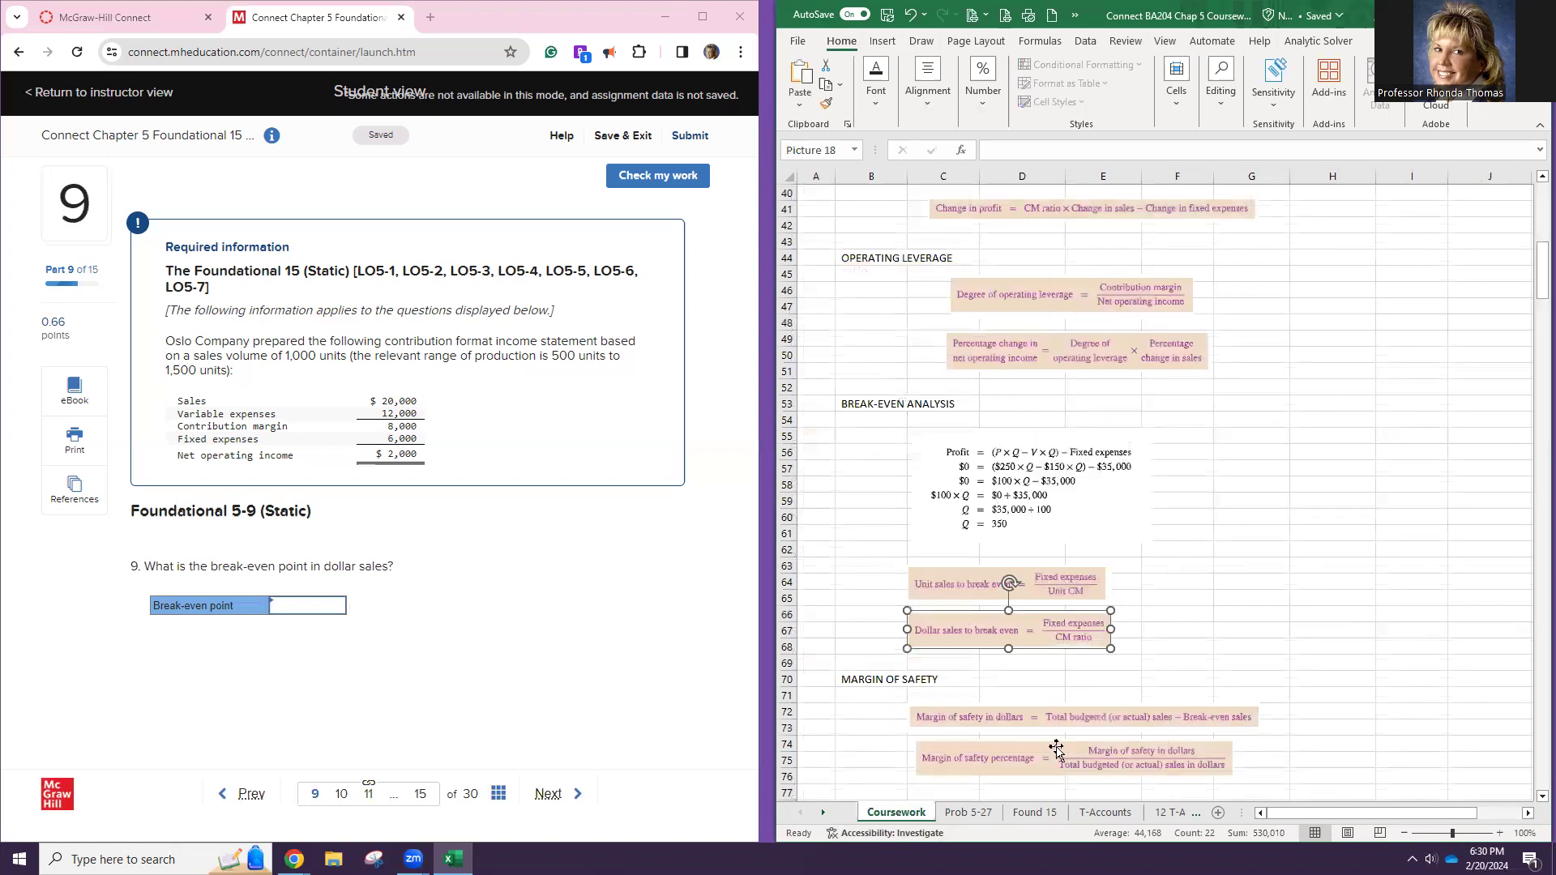
pyautogui.click(1042, 814)
pyautogui.click(950, 692)
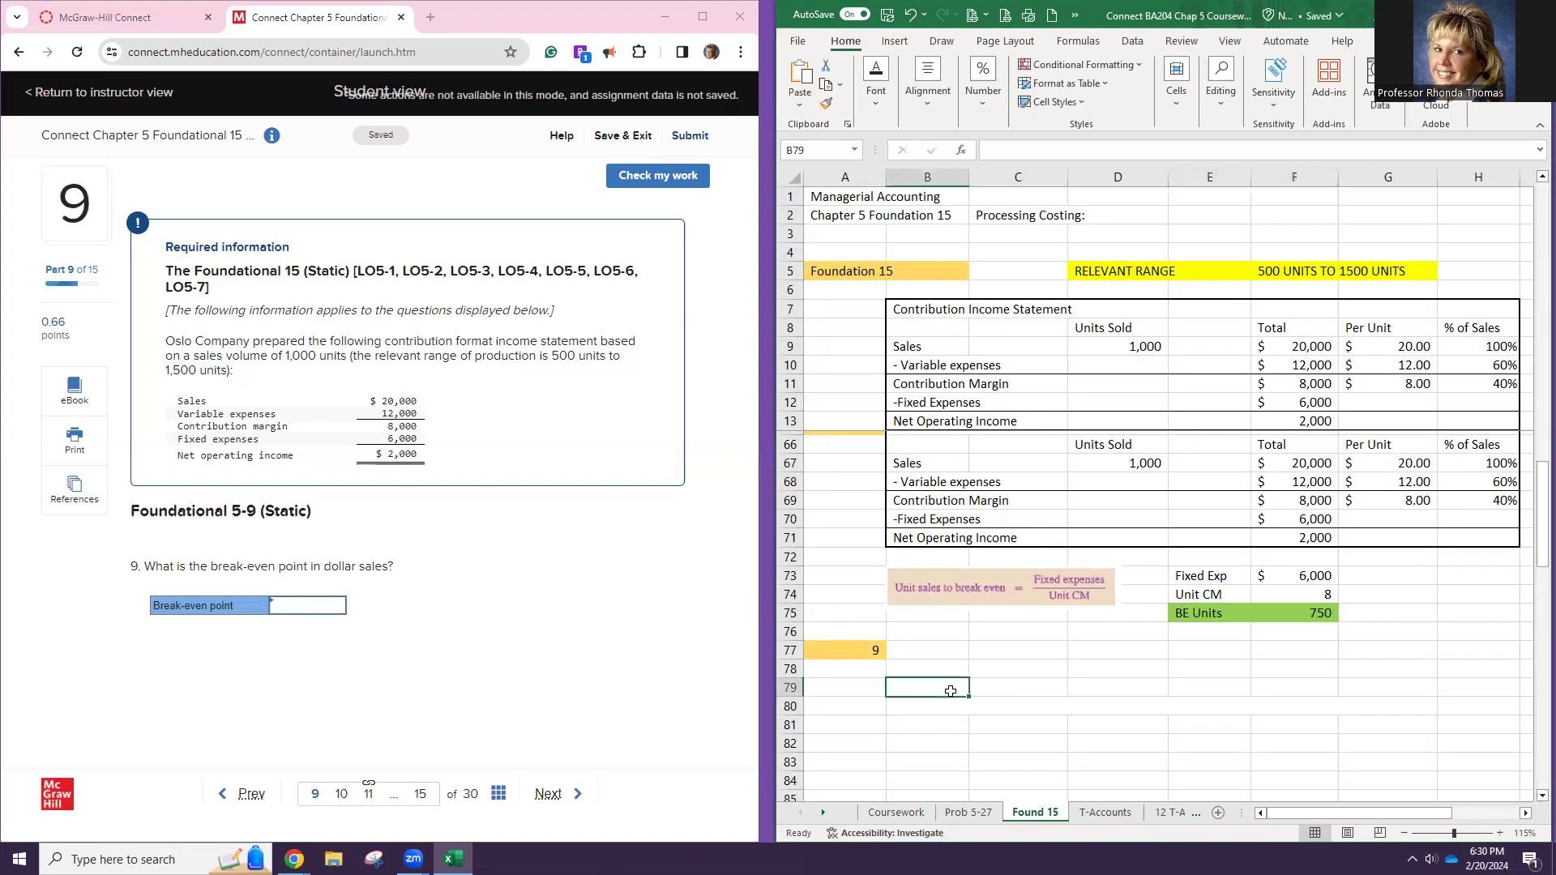
pyautogui.hotkey('ctrl', 'v')
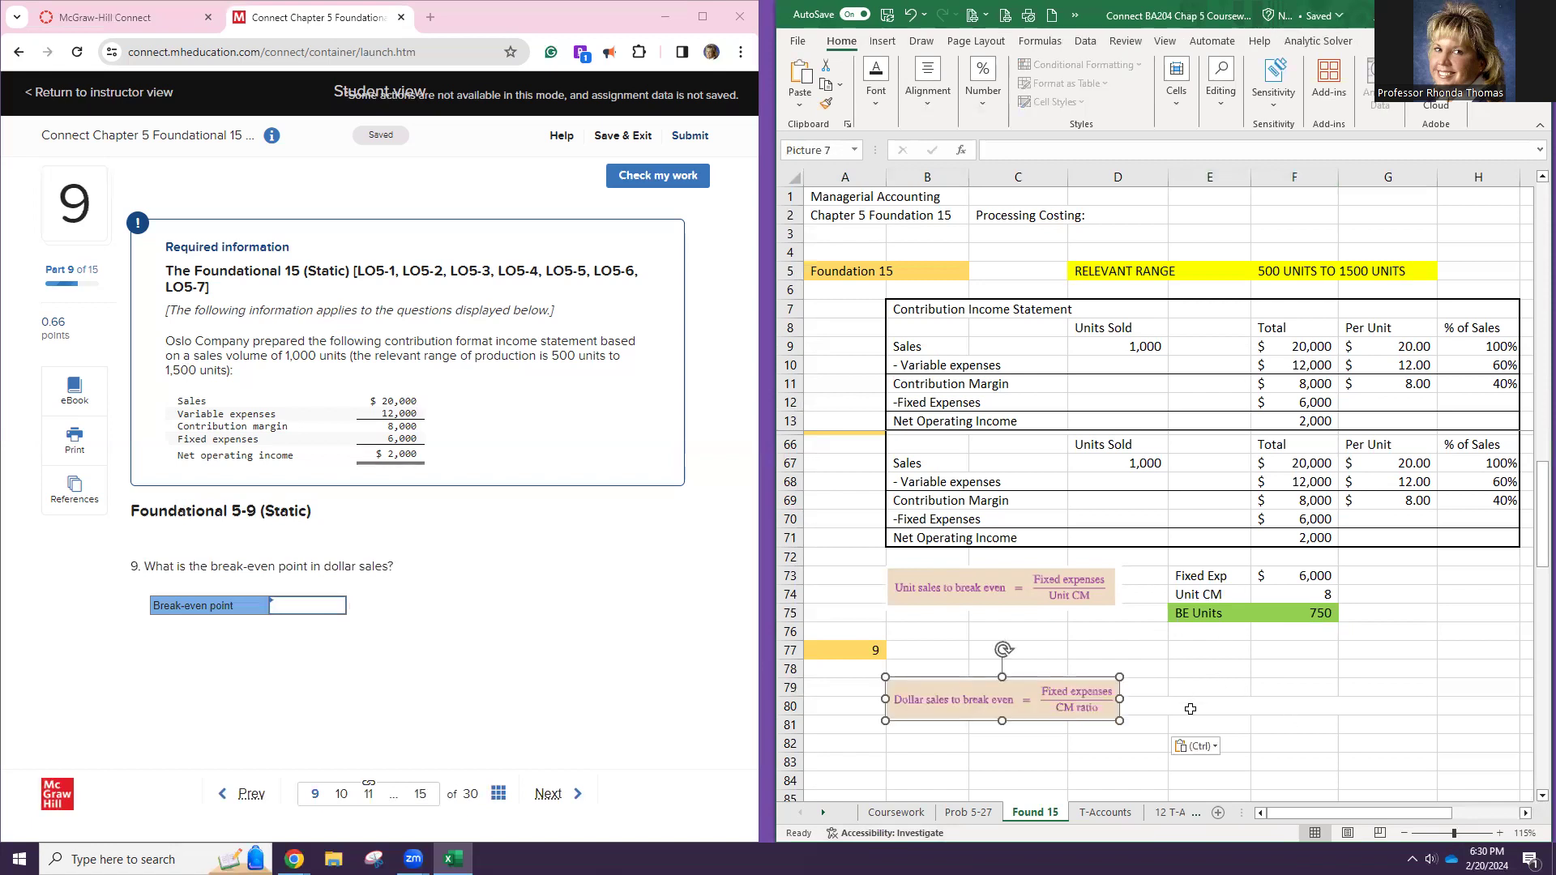
pyautogui.click(1165, 698)
# Unmerge cells B80 through G80
pyautogui.click(928, 85)
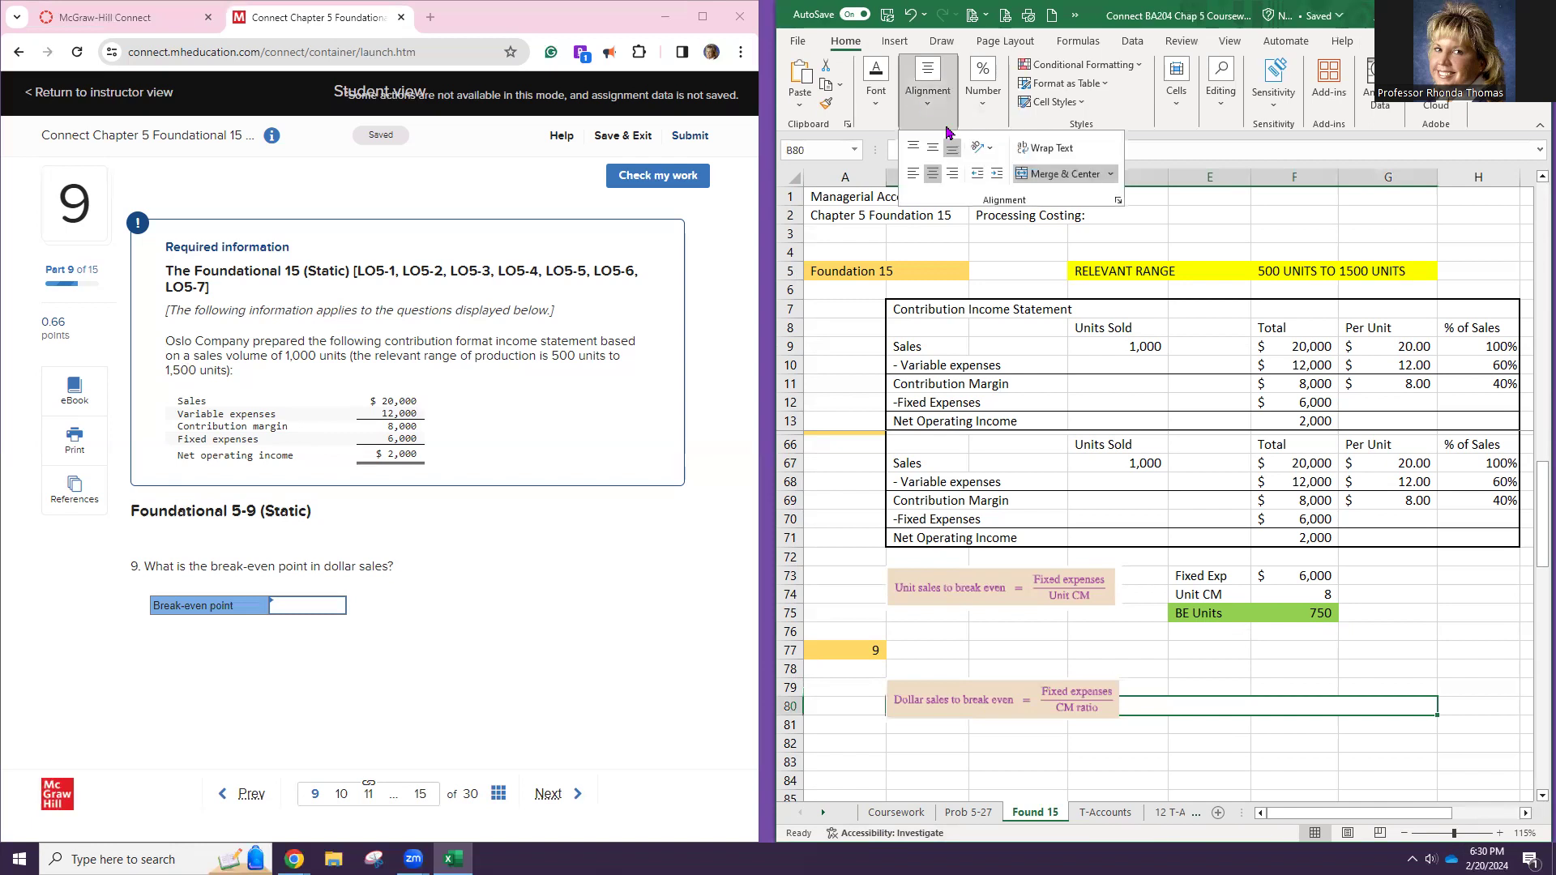
pyautogui.click(1076, 190)
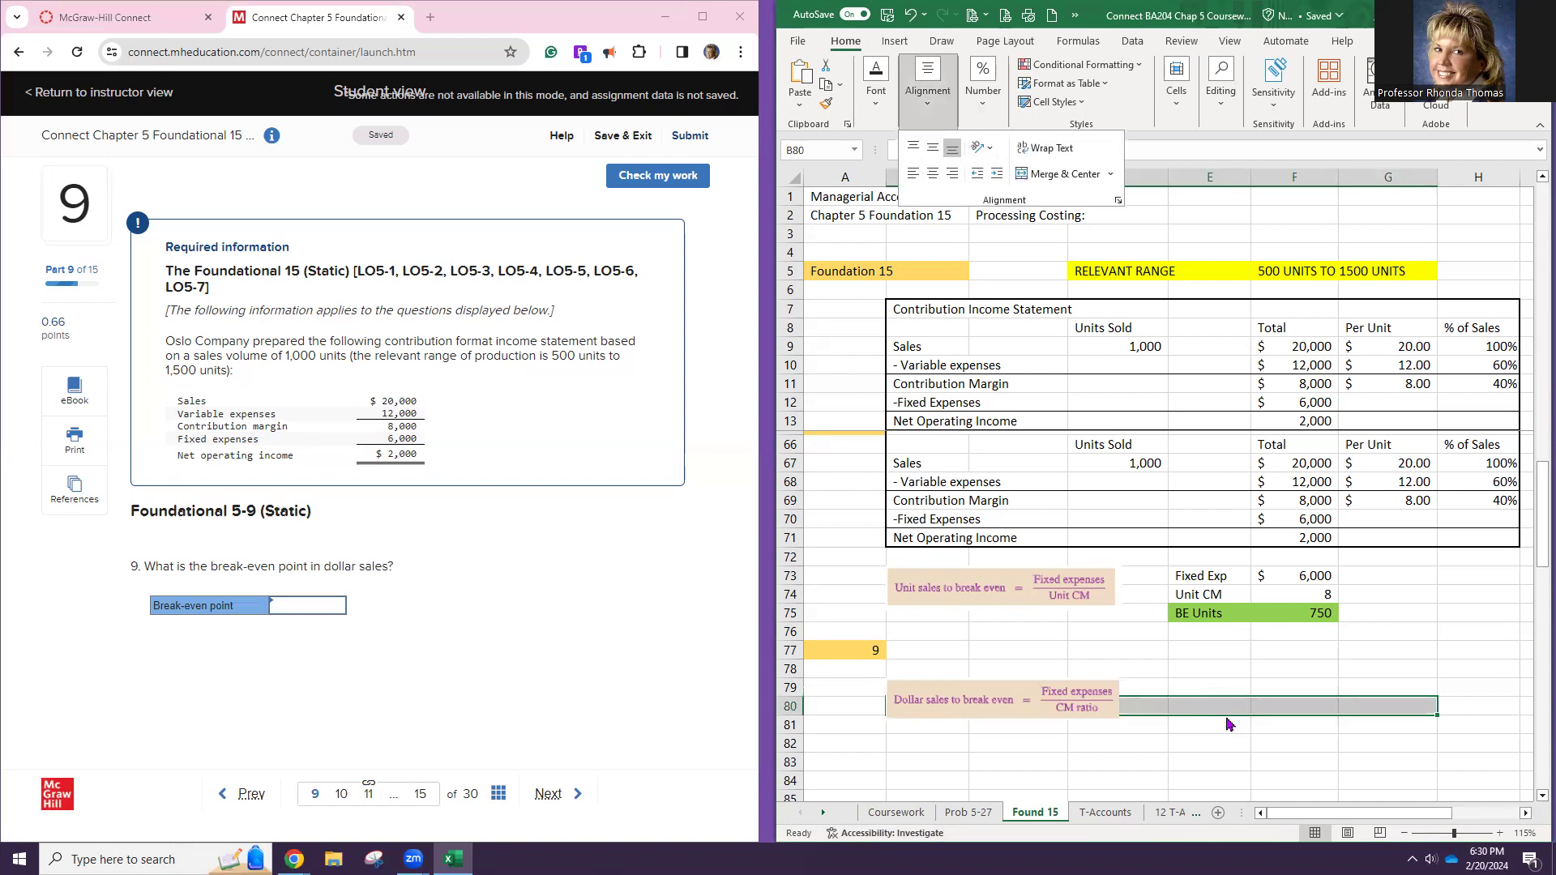
pyautogui.click(1223, 719)
pyautogui.click(1226, 743)
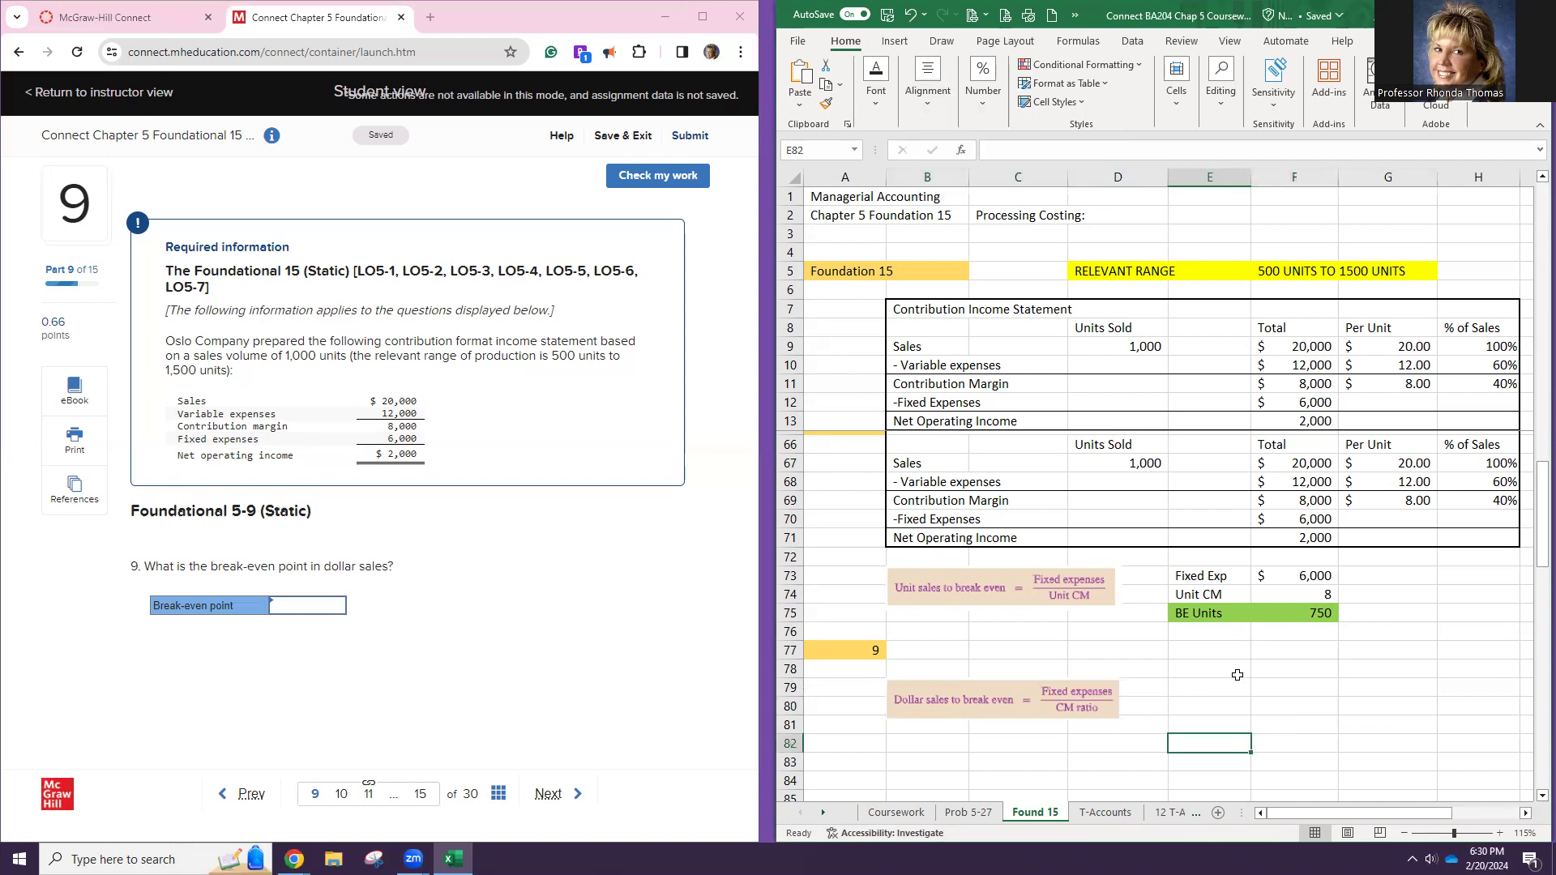
pyautogui.click(1230, 685)
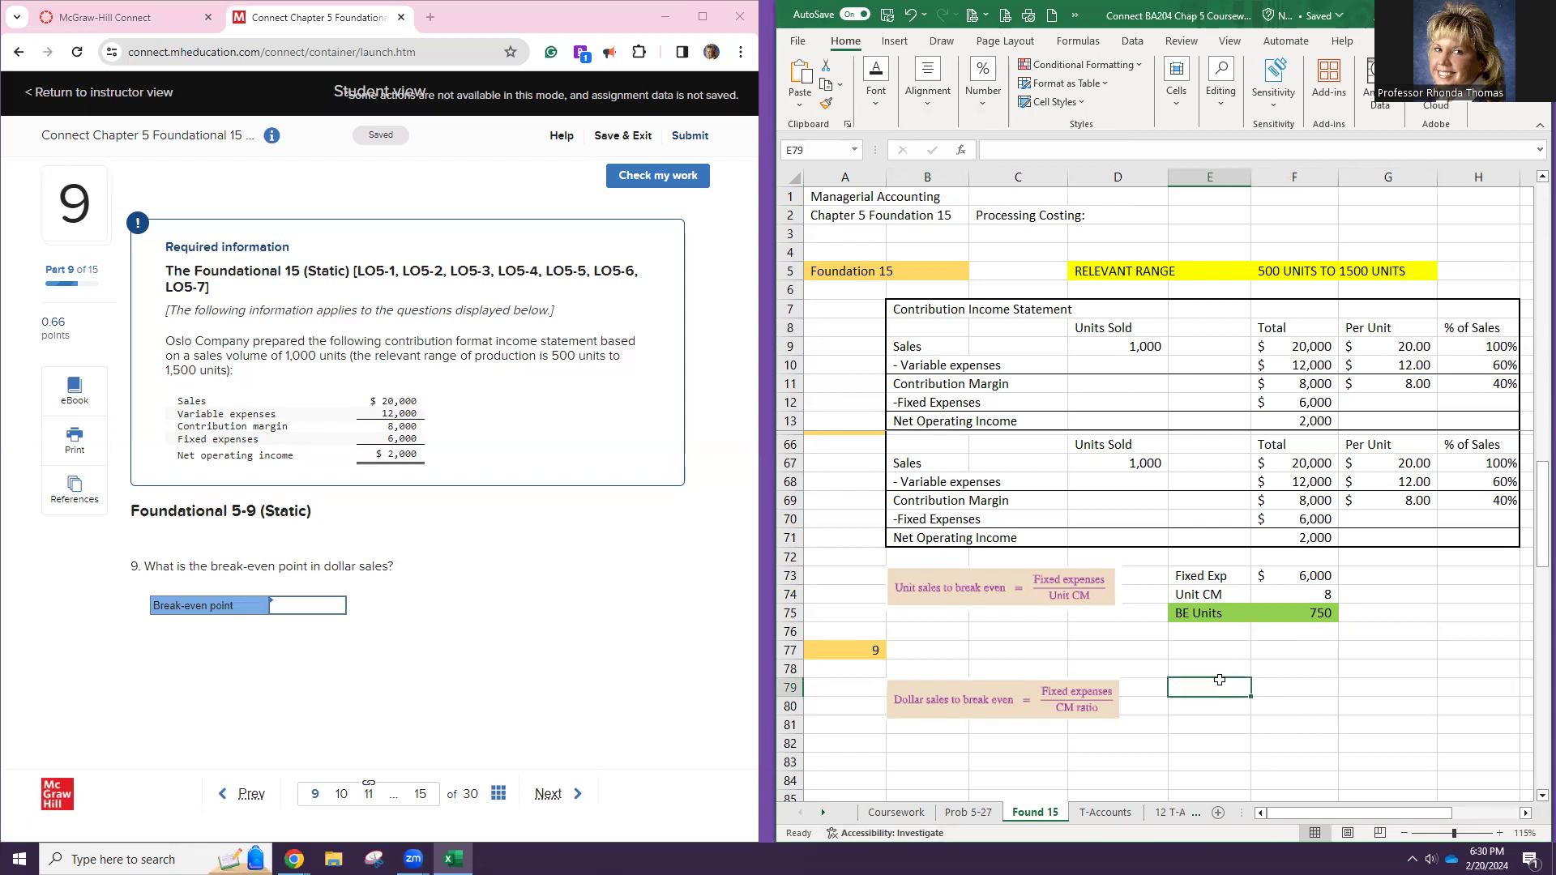
# Link the BE Units label and its 750 break-even units value into row 79
pyautogui.write('=')
pyautogui.click(1206, 612)
pyautogui.press('Return')
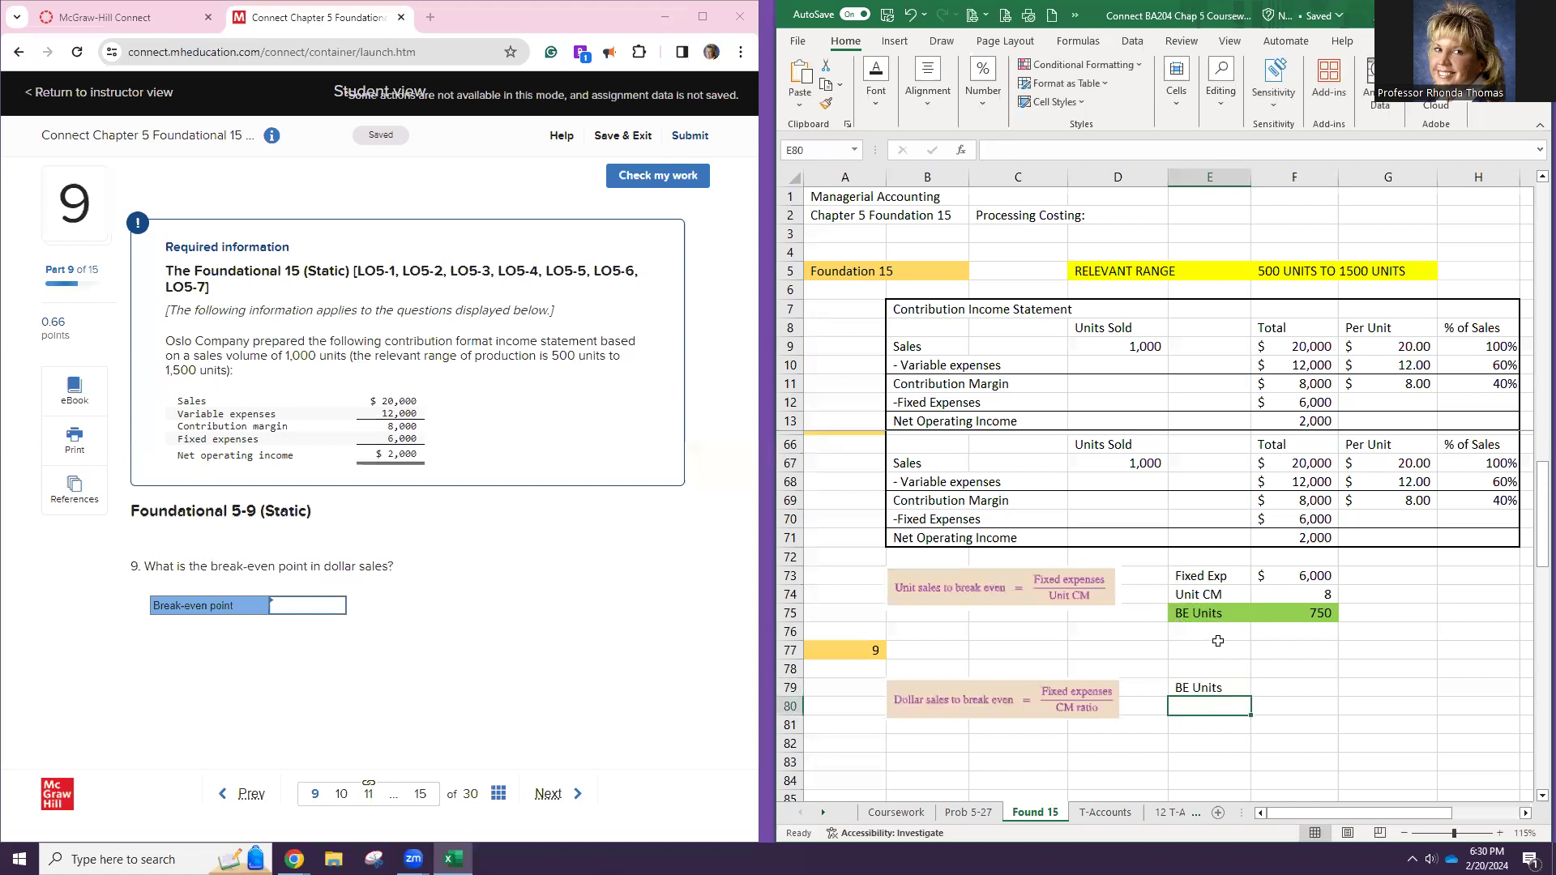
pyautogui.click(1279, 683)
pyautogui.write('=')
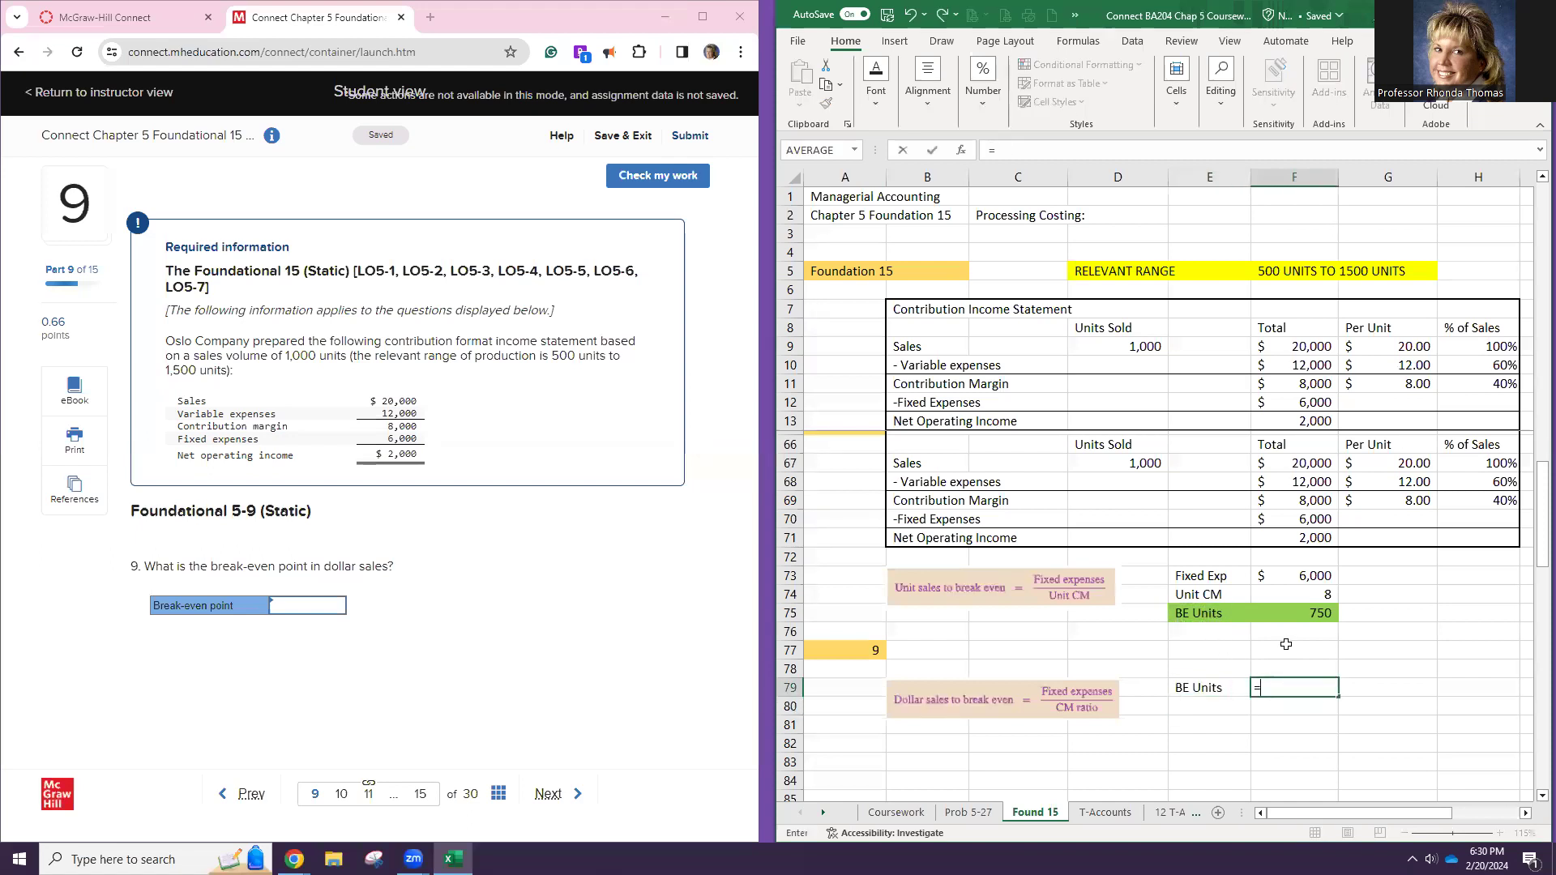
pyautogui.click(1277, 610)
pyautogui.press('Return')
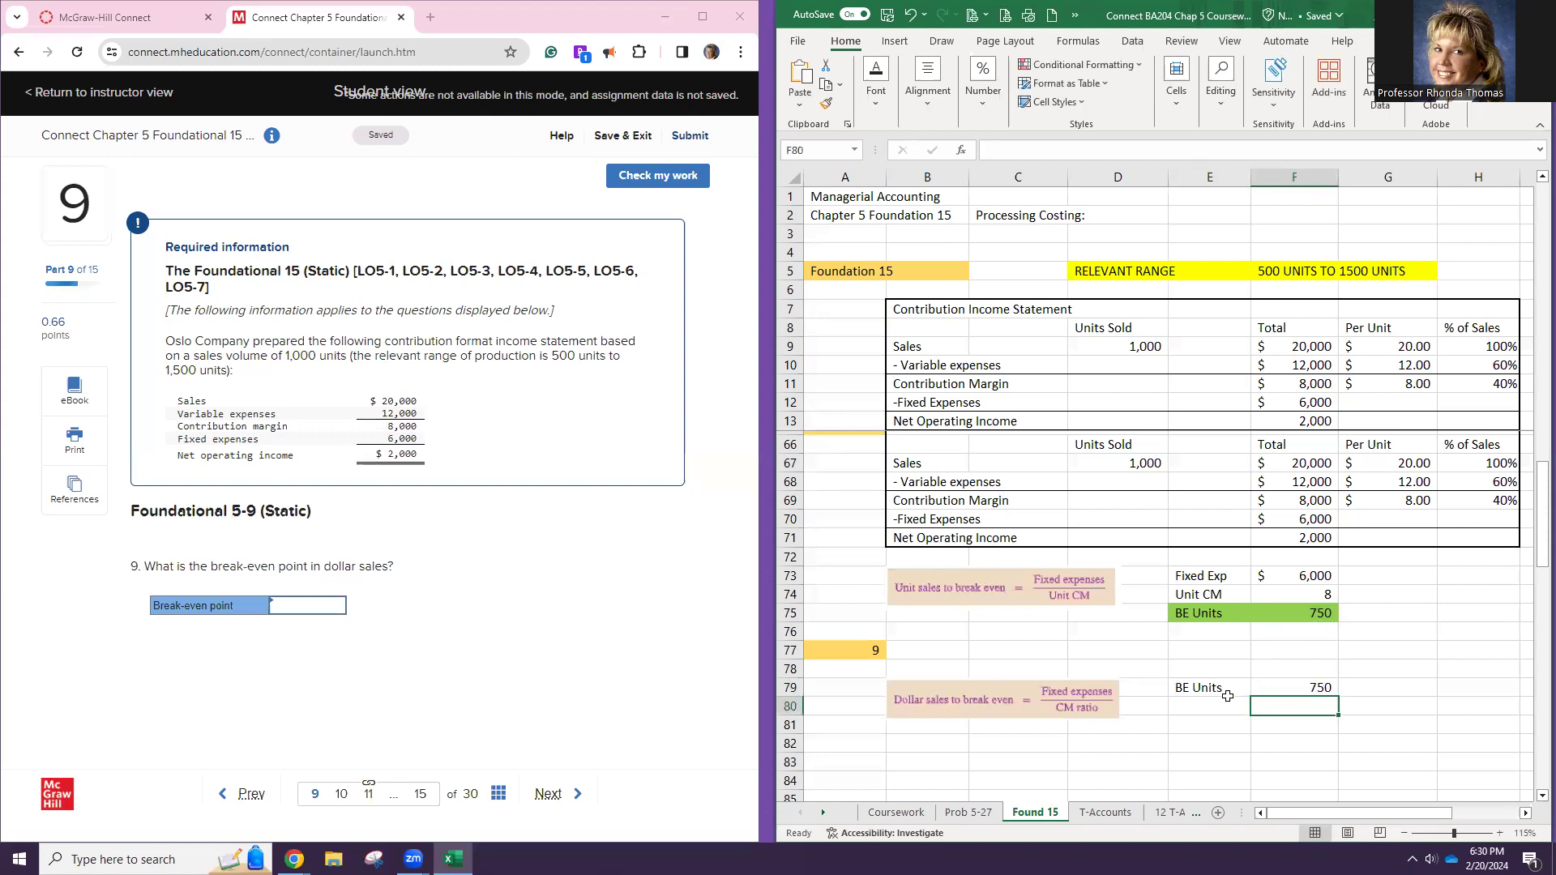
# Add a Sales Price row in E80 linked to the $20 per-unit price
pyautogui.click(1226, 697)
pyautogui.write('Sales Price')
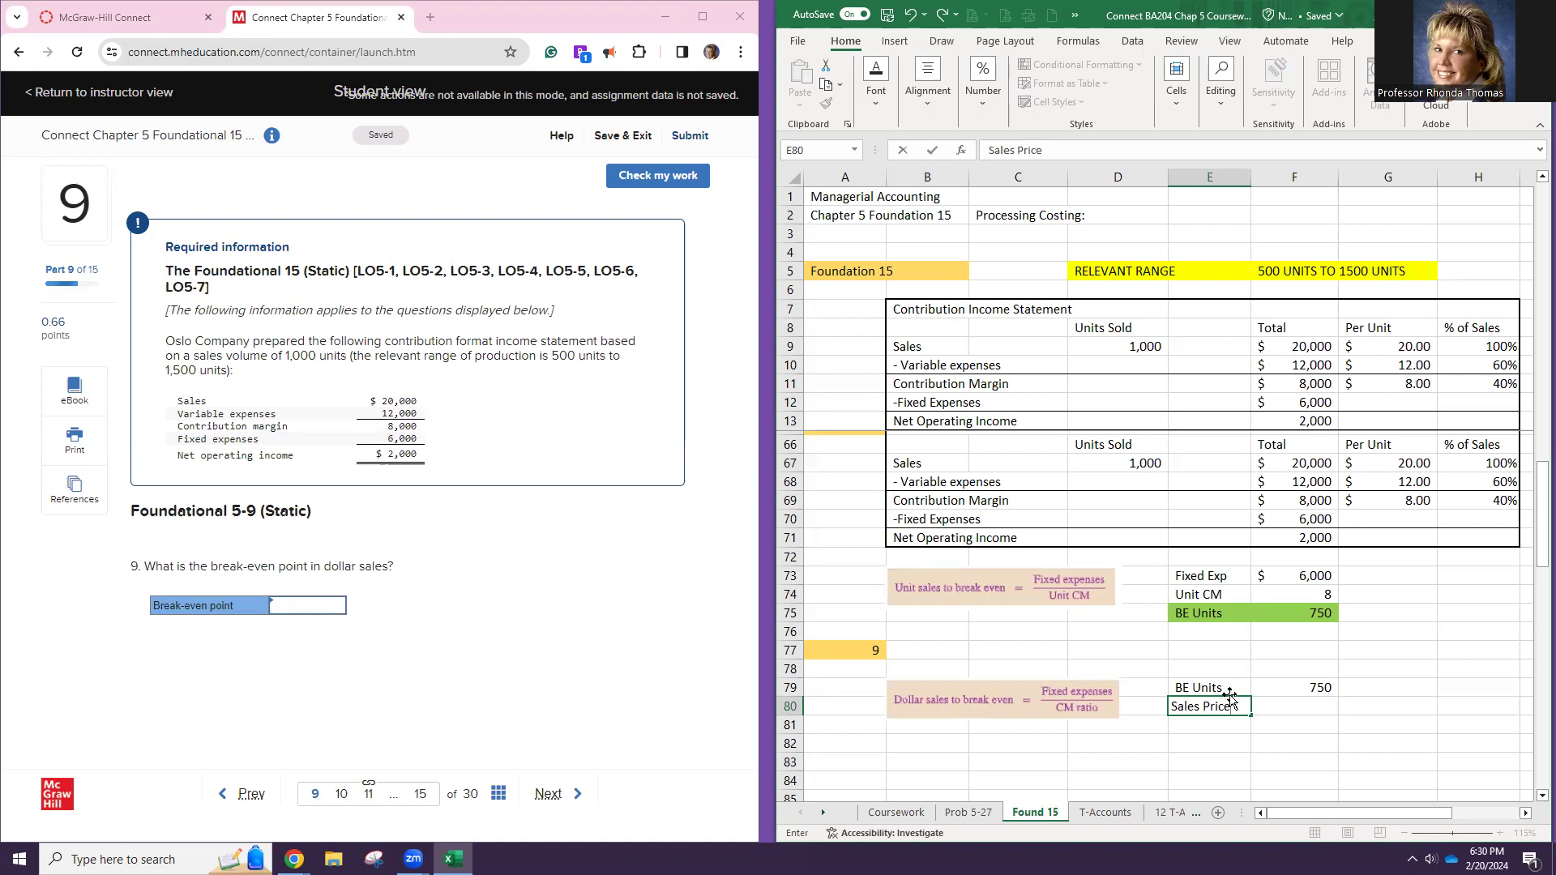
pyautogui.click(1308, 709)
pyautogui.write('=')
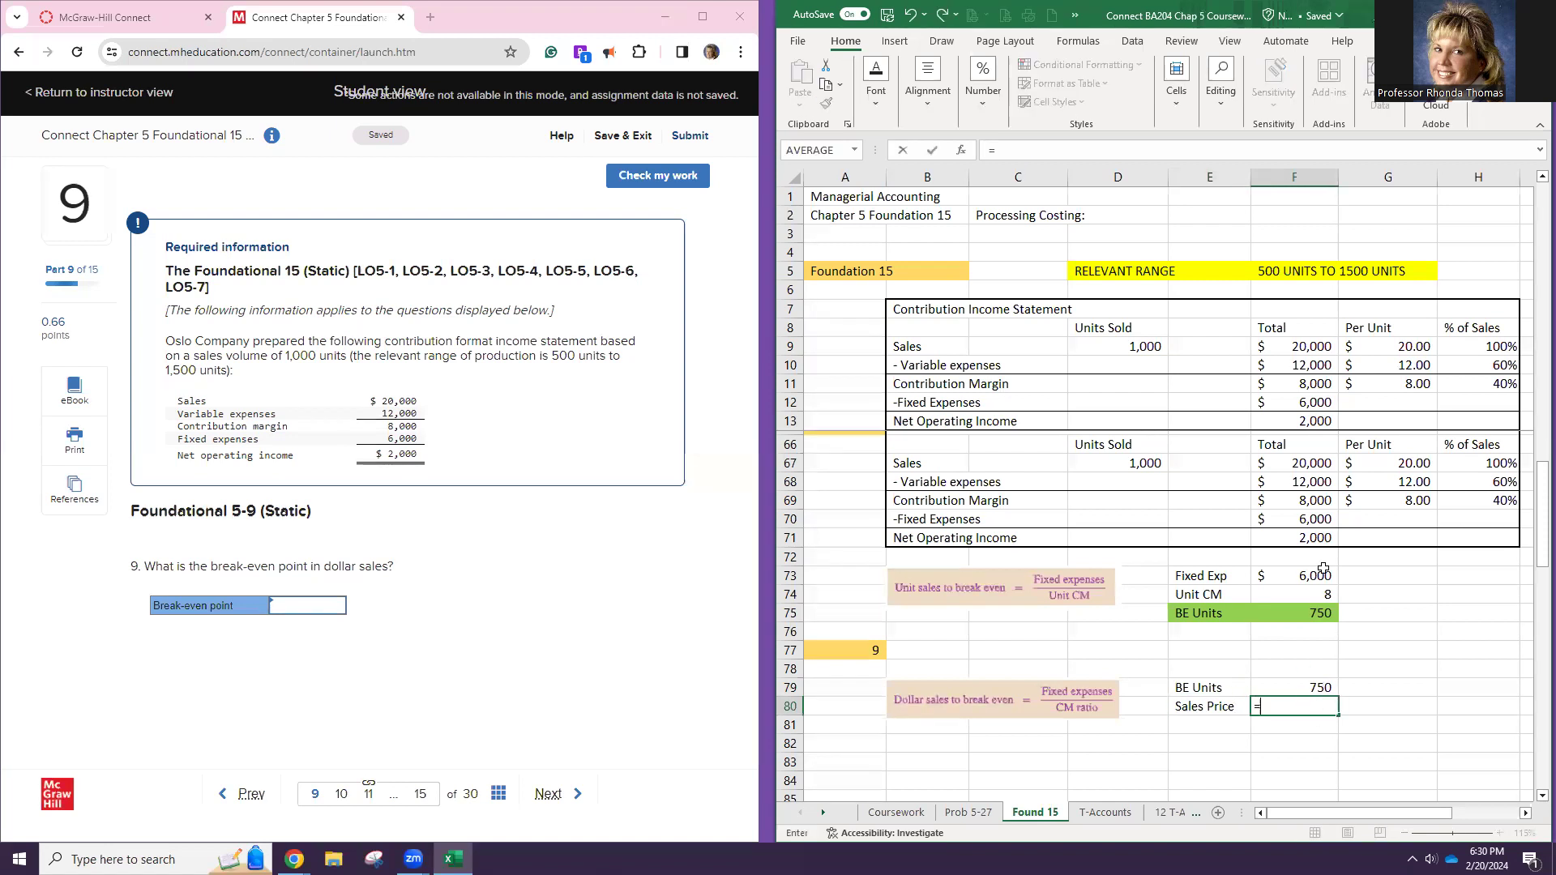
pyautogui.click(1389, 344)
pyautogui.press('Return')
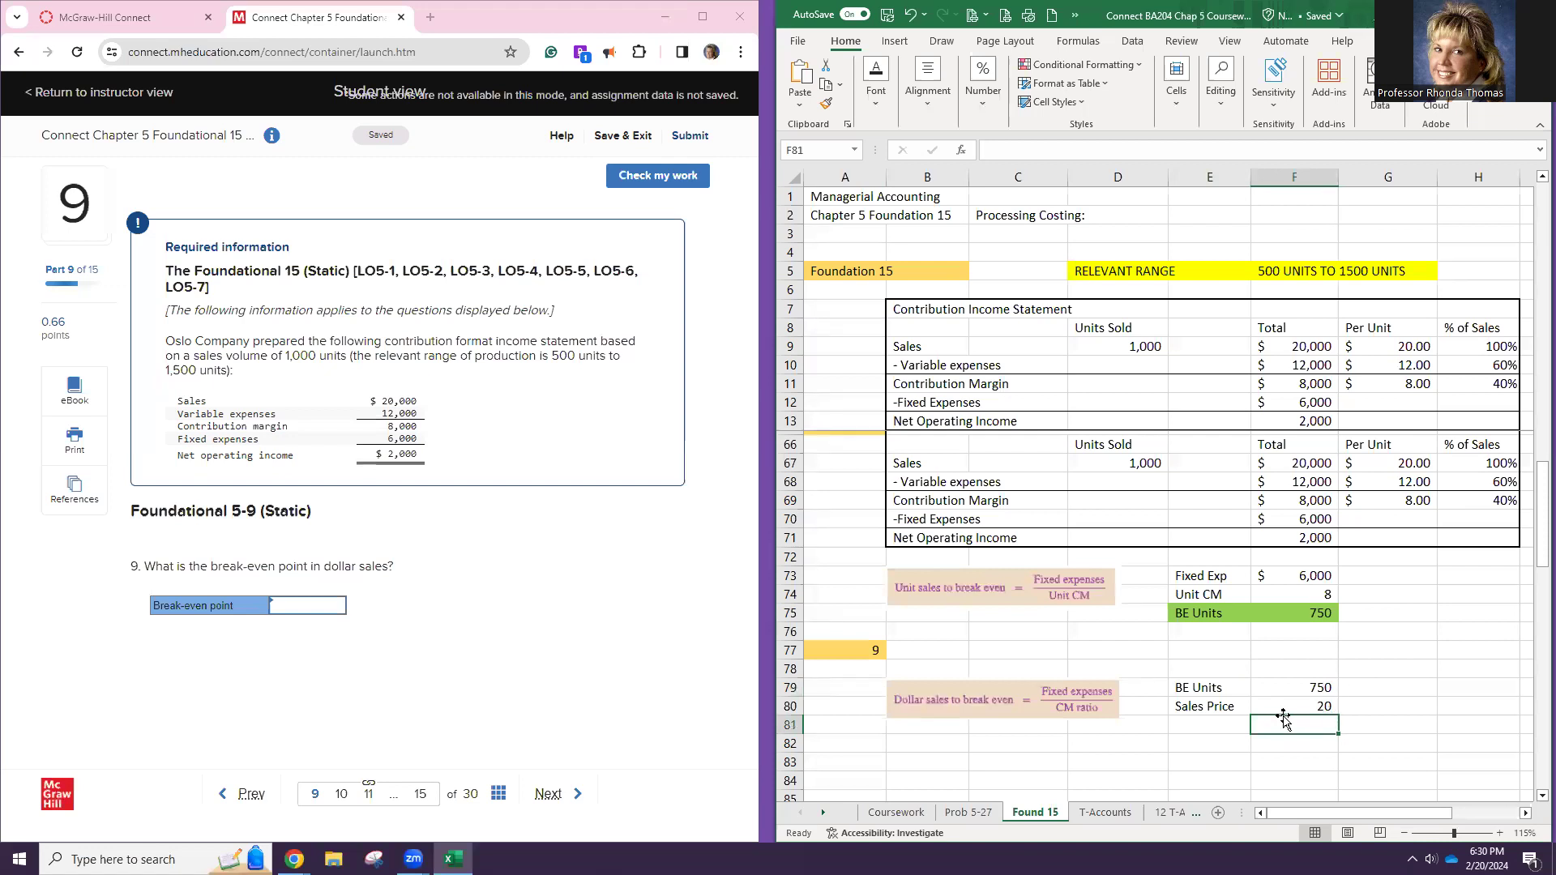
# Apply Accounting format to the unit CM and sales price values
pyautogui.click(1285, 598)
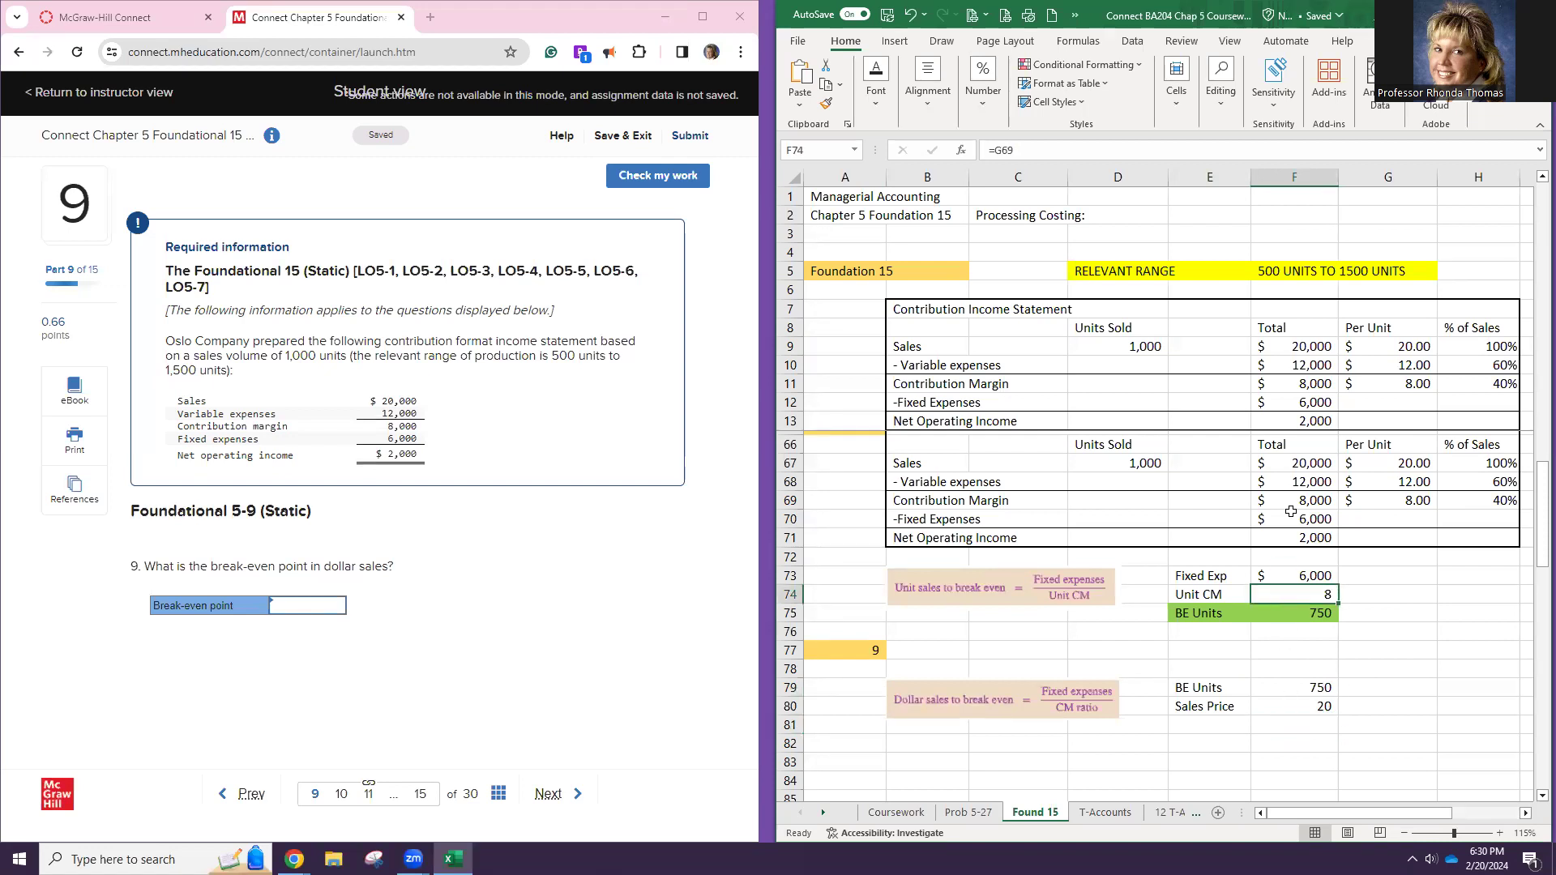
pyautogui.click(984, 91)
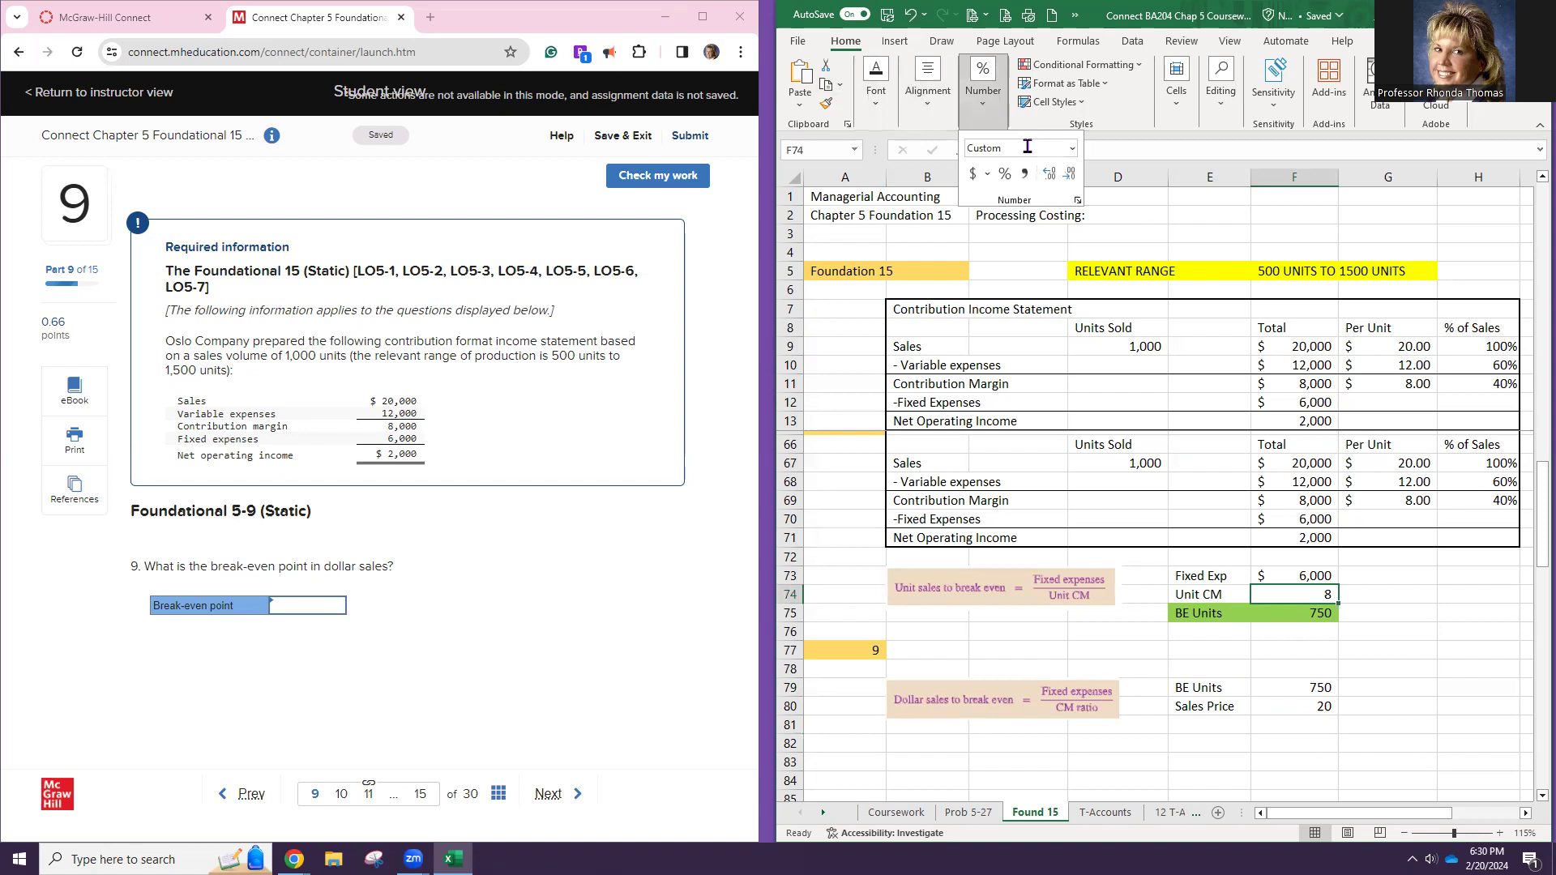
pyautogui.click(972, 173)
pyautogui.click(1299, 707)
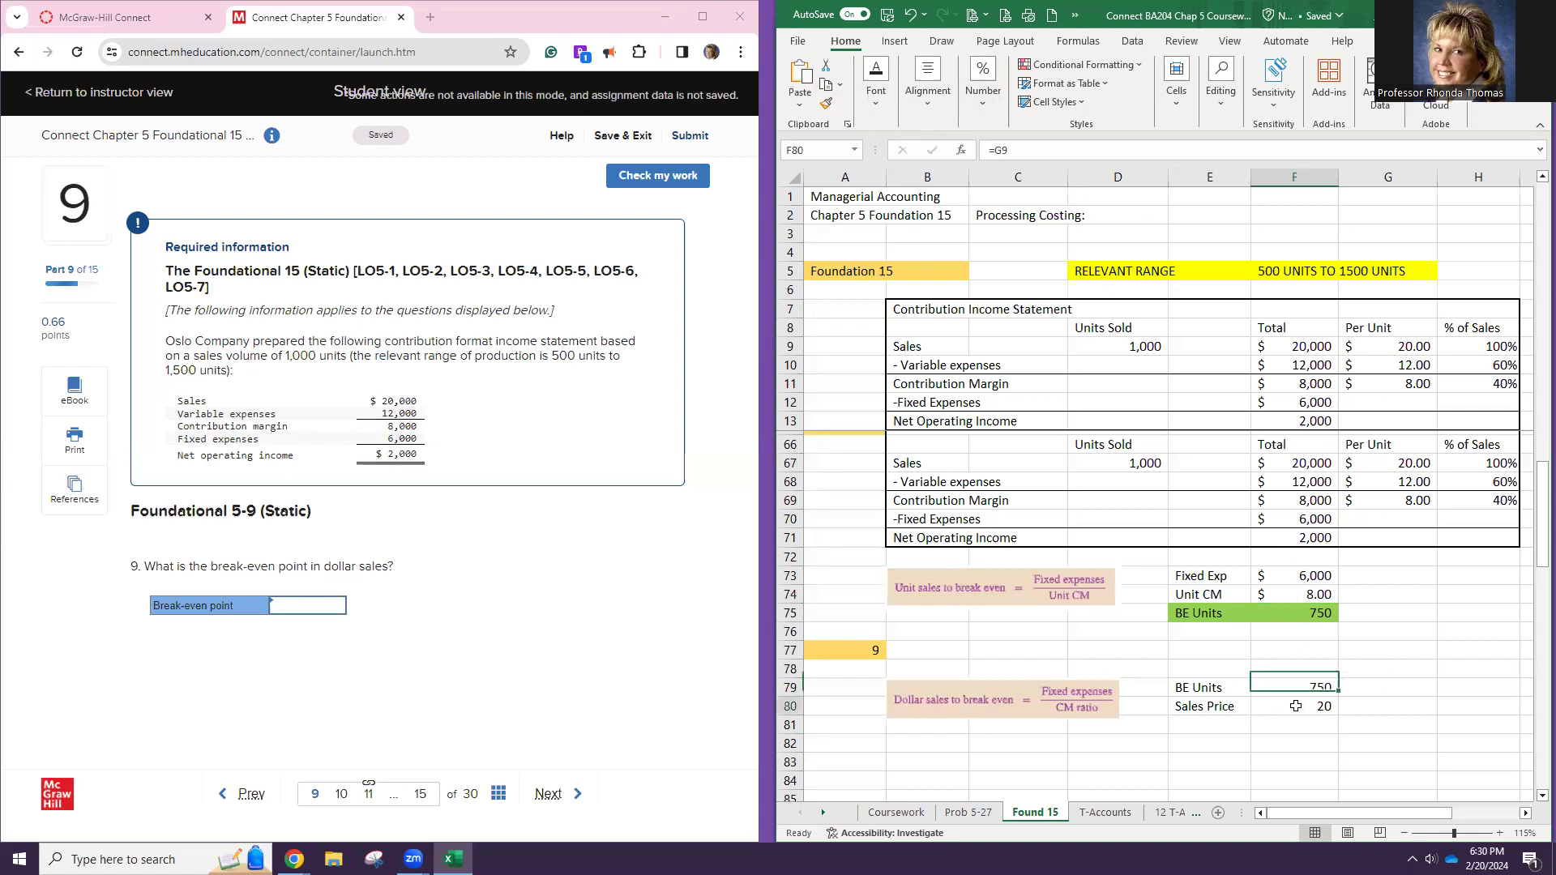
pyautogui.click(876, 91)
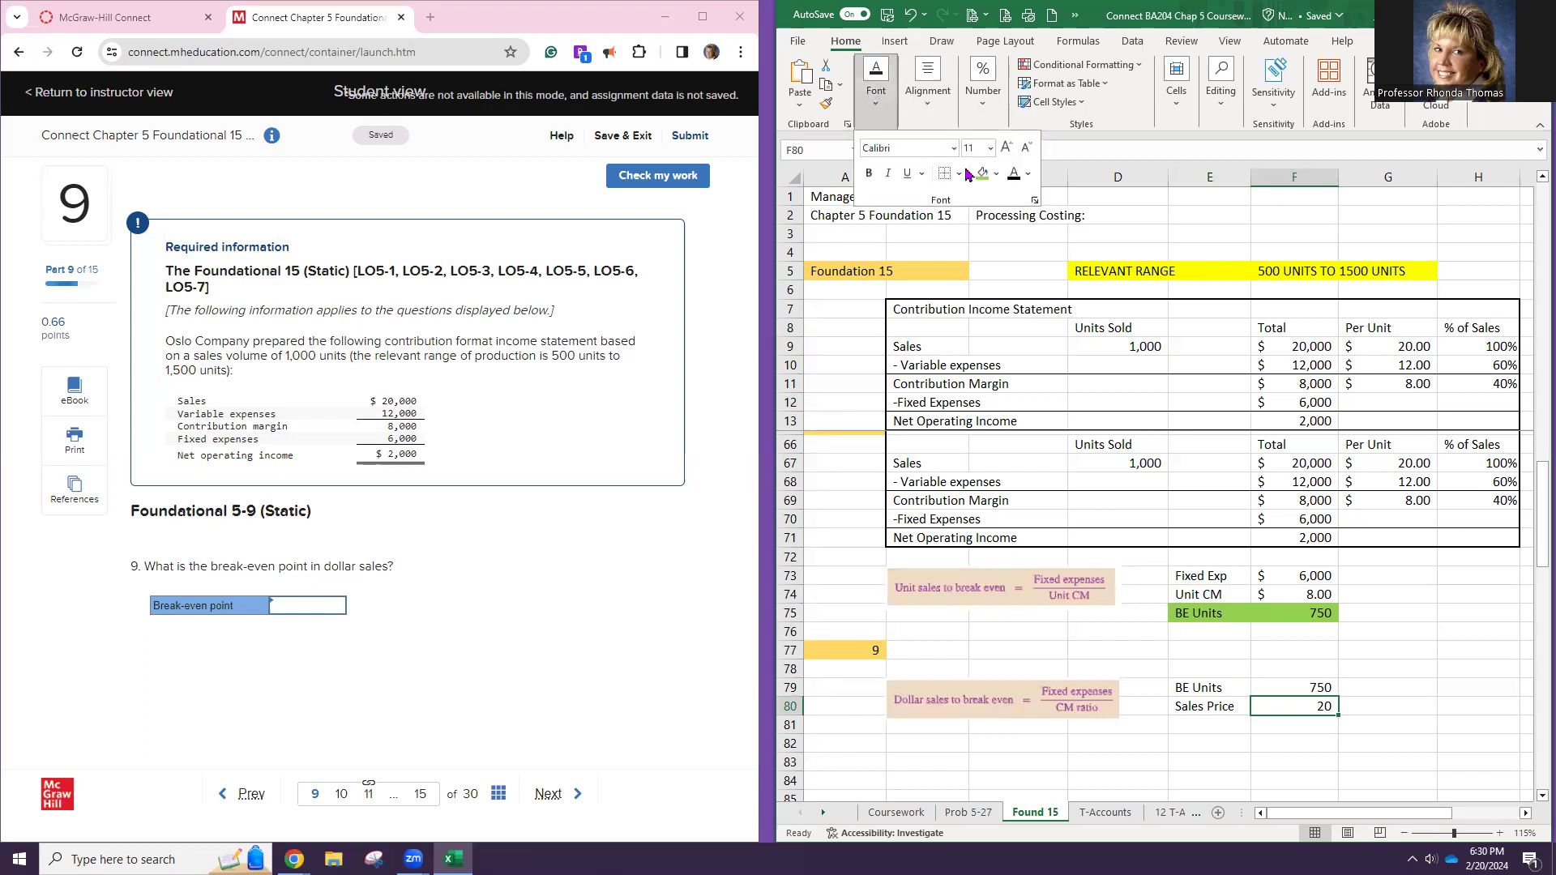
pyautogui.click(983, 90)
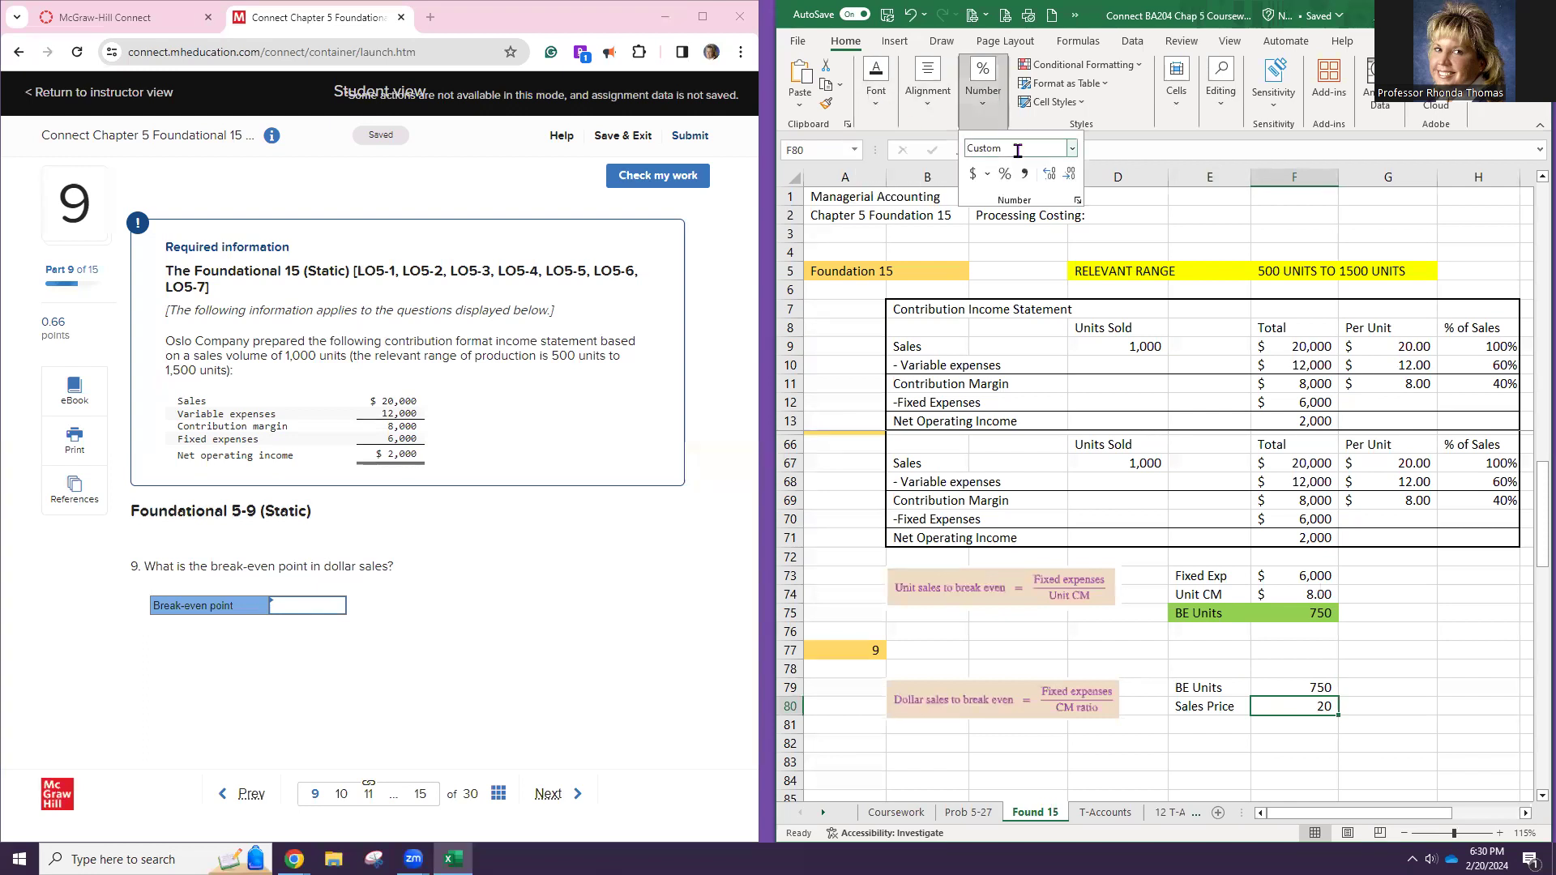
pyautogui.click(974, 175)
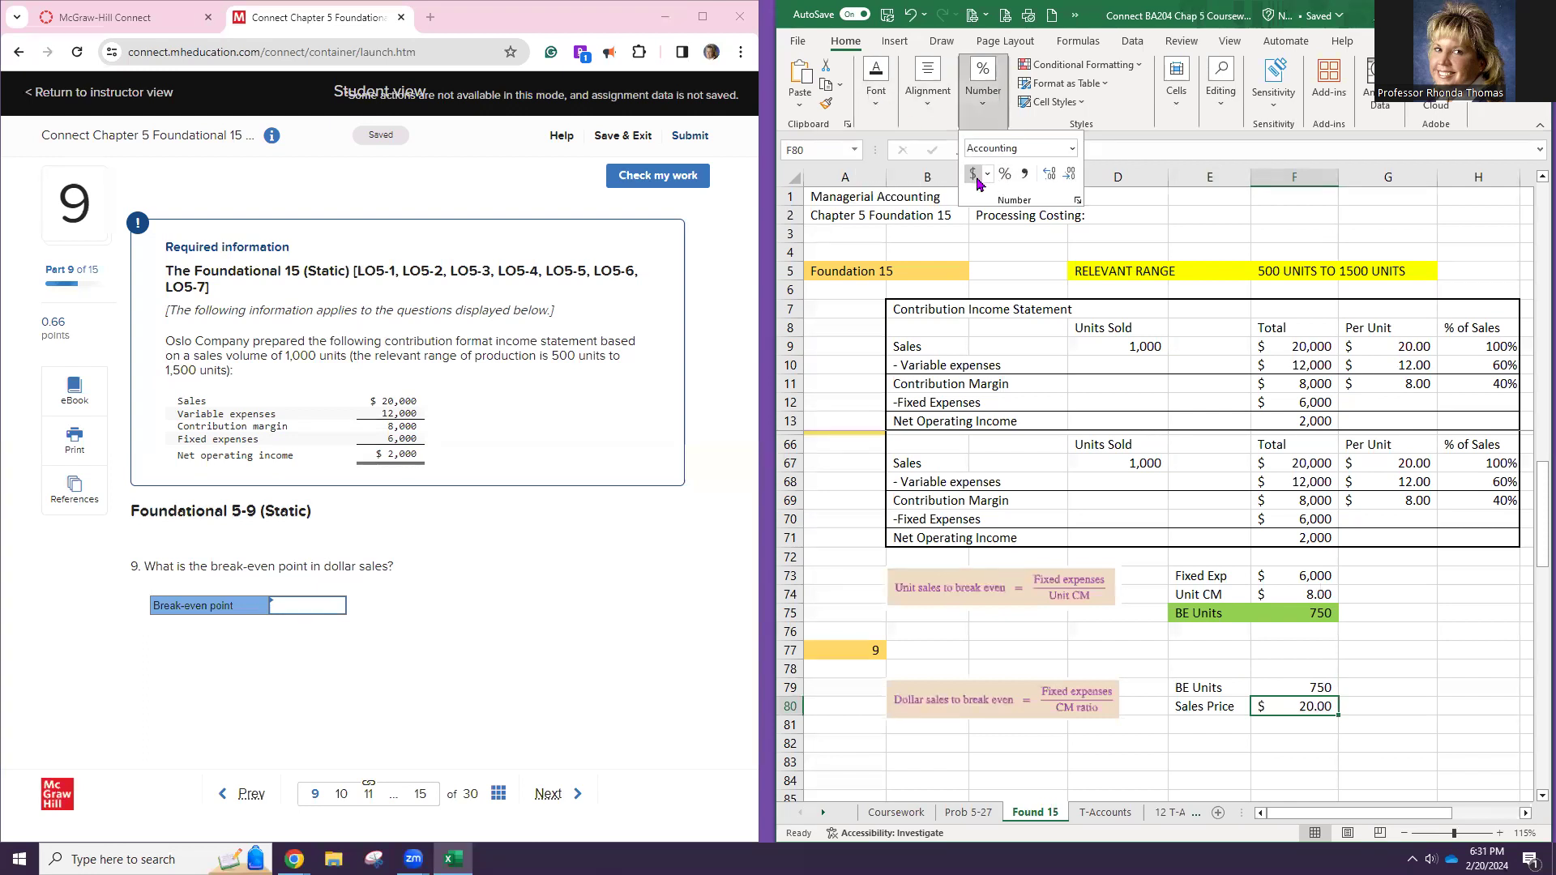
# Add a BE Sales Dollars row with =F79*F80, giving 15,000
pyautogui.click(1229, 728)
pyautogui.click(1218, 720)
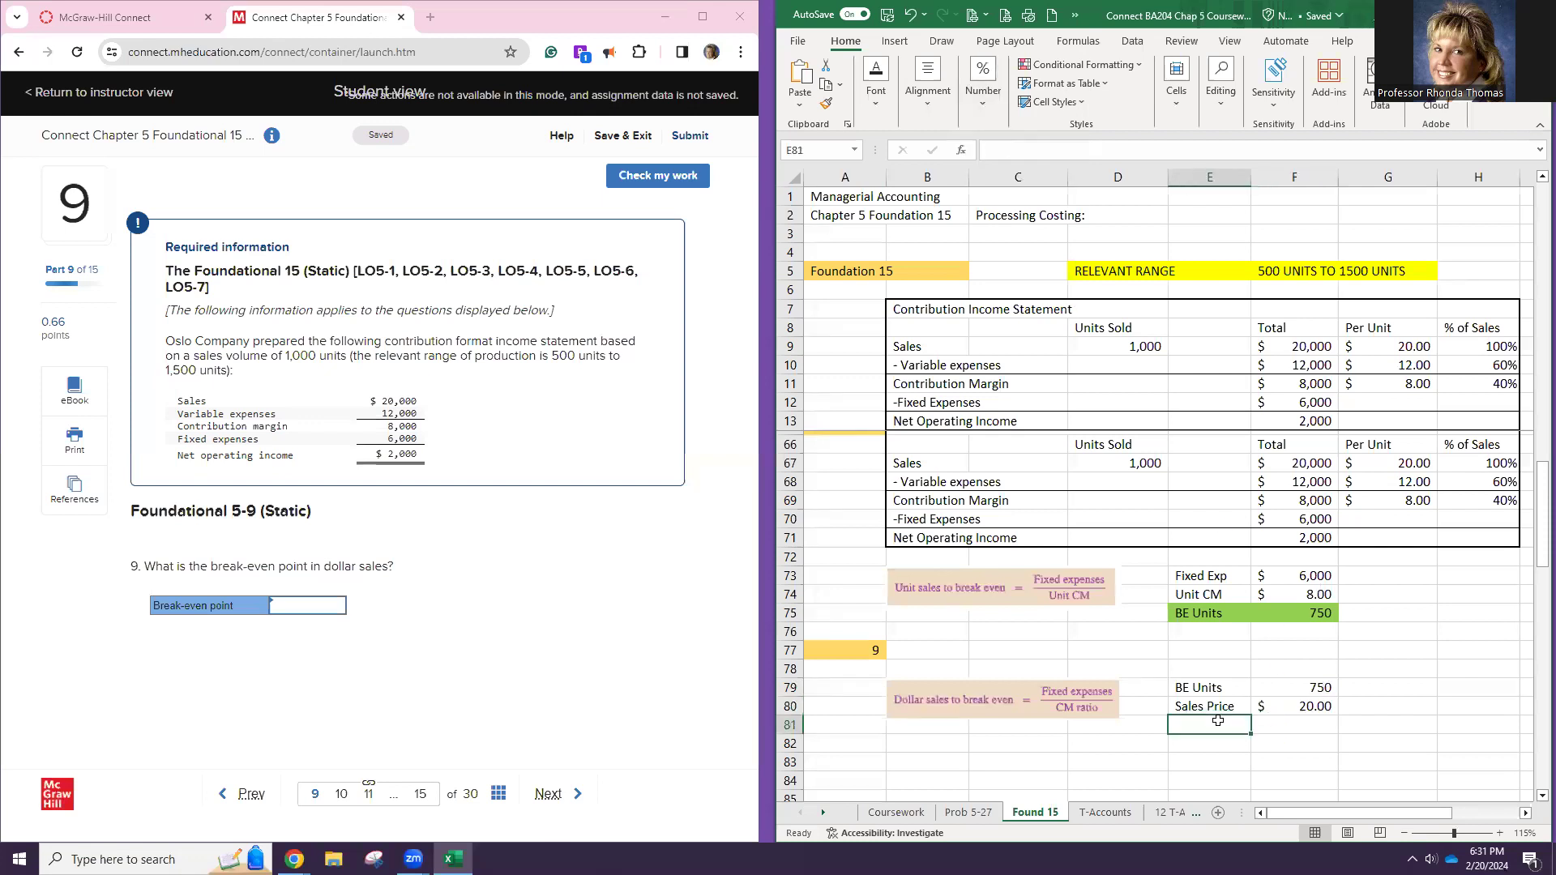
pyautogui.write('BE')
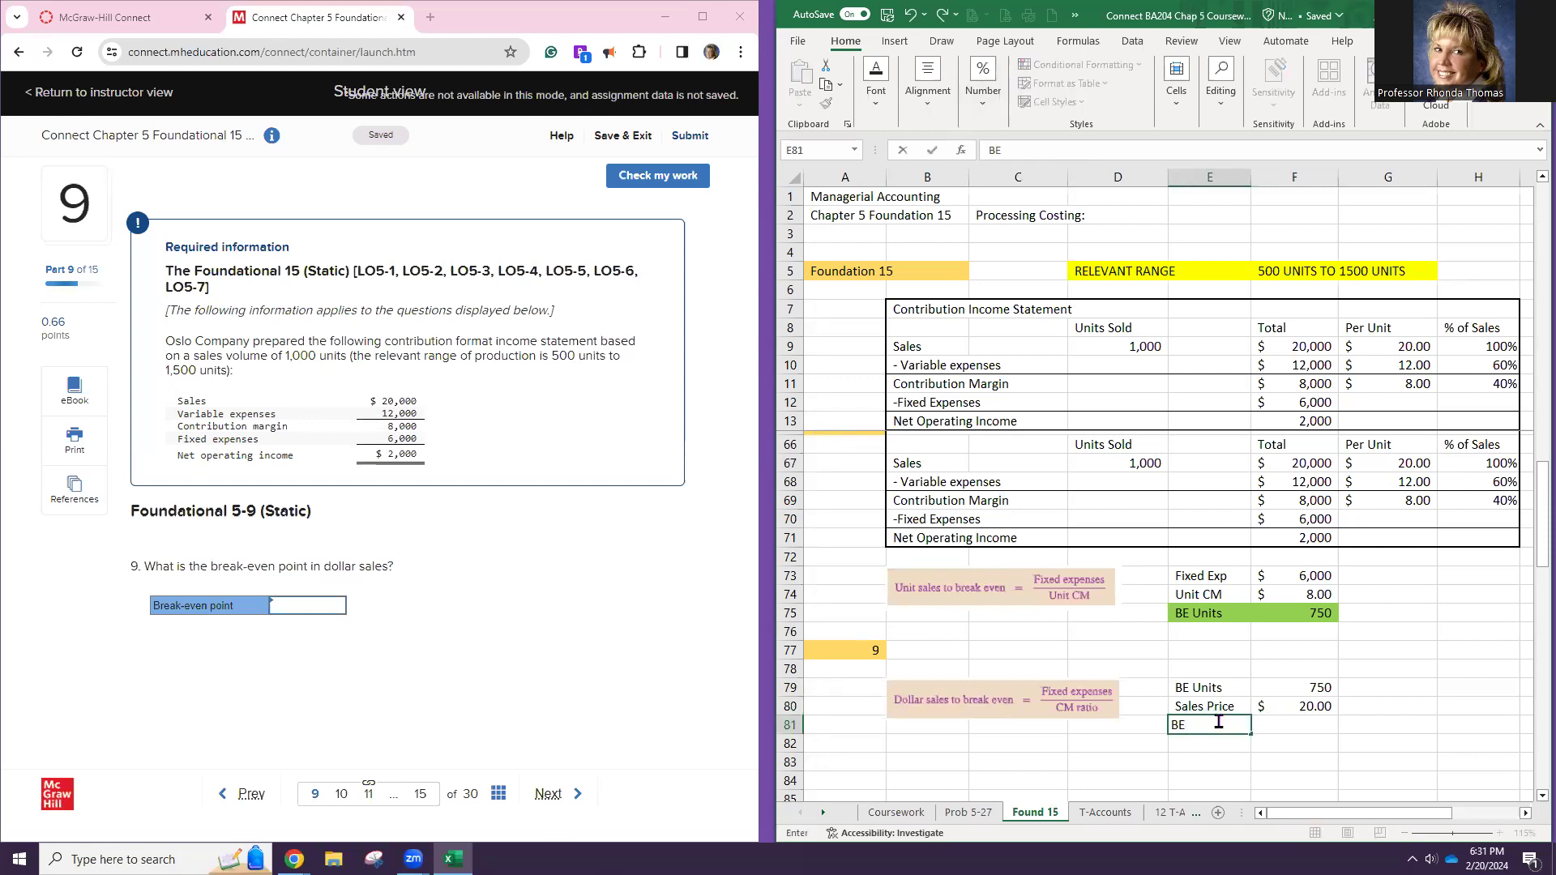
pyautogui.write(' Sales Dollars')
pyautogui.press('Tab')
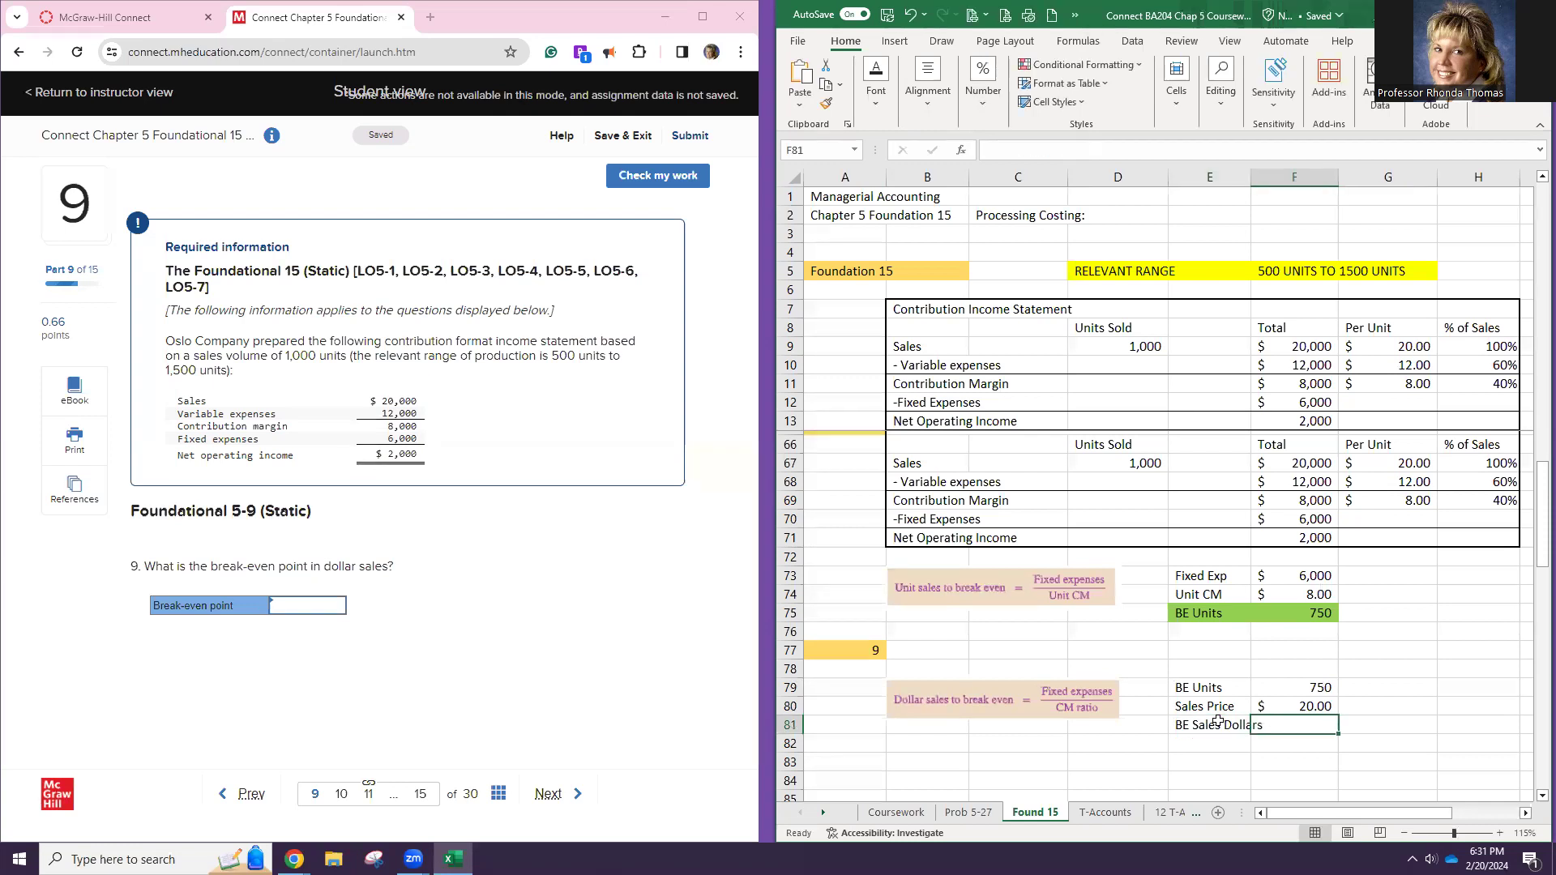
pyautogui.write('=')
pyautogui.click(1272, 688)
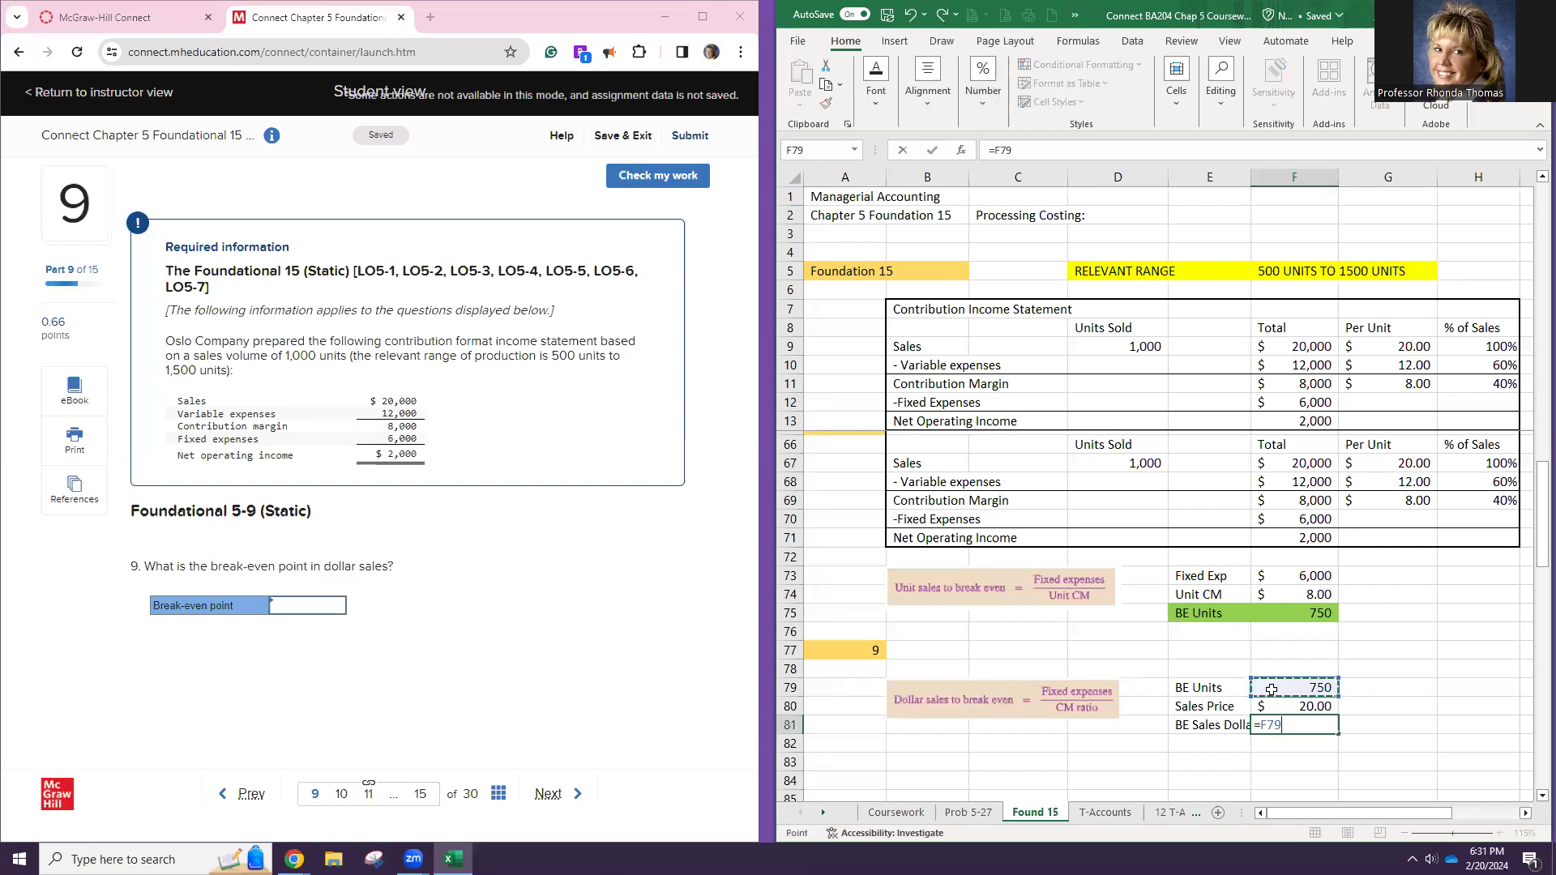
pyautogui.write('*')
pyautogui.click(1301, 706)
pyautogui.press('Return')
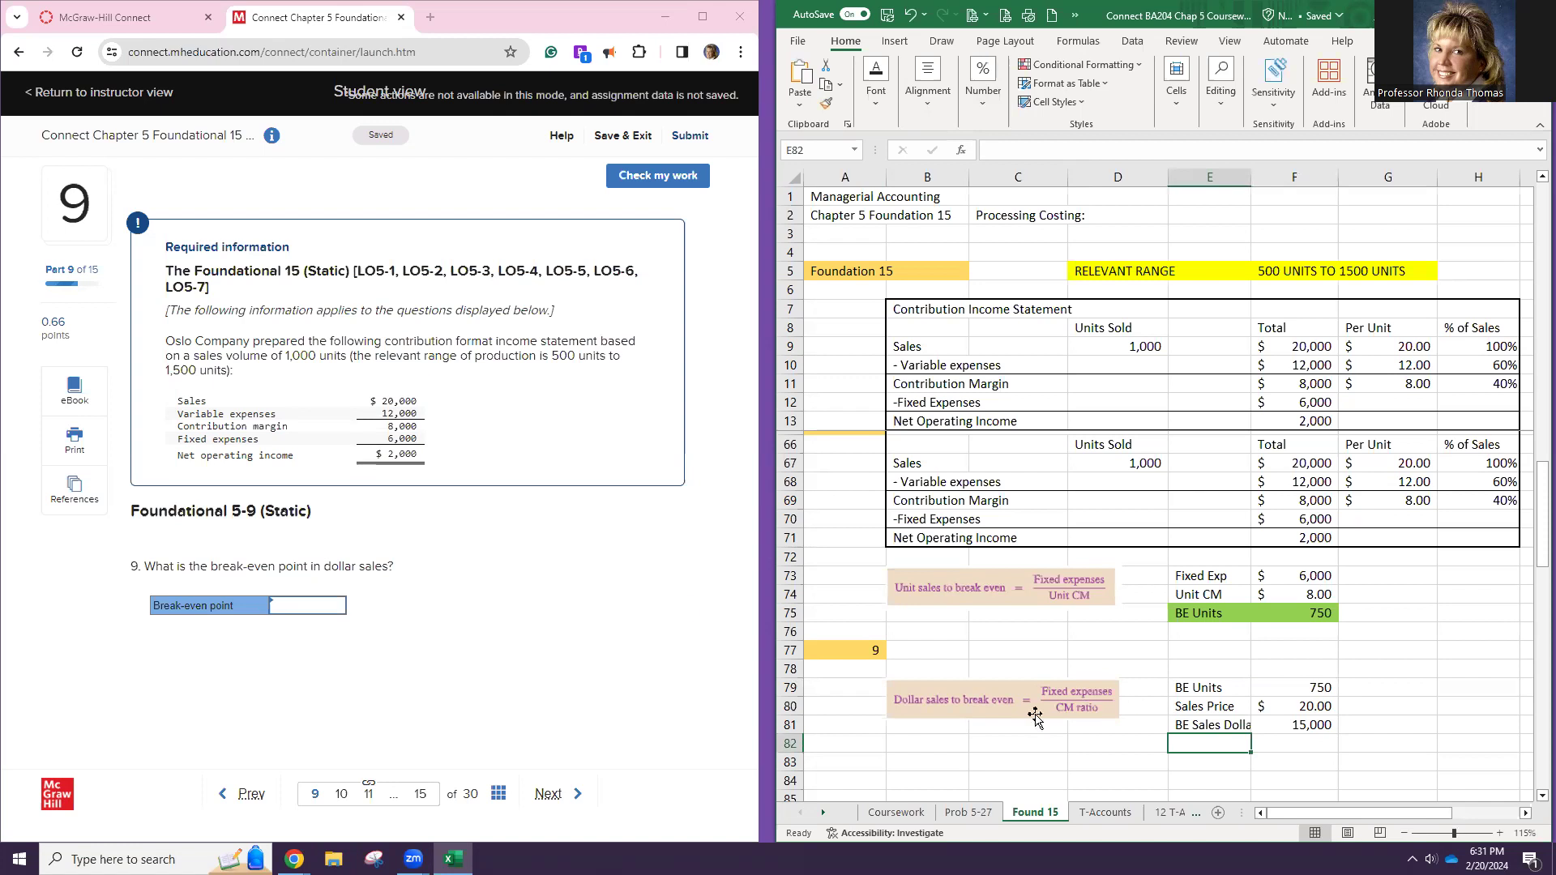
# Shade the BE Sales Dollars label and value (E81:F81) green
pyautogui.scroll(-1, 1029, 730)
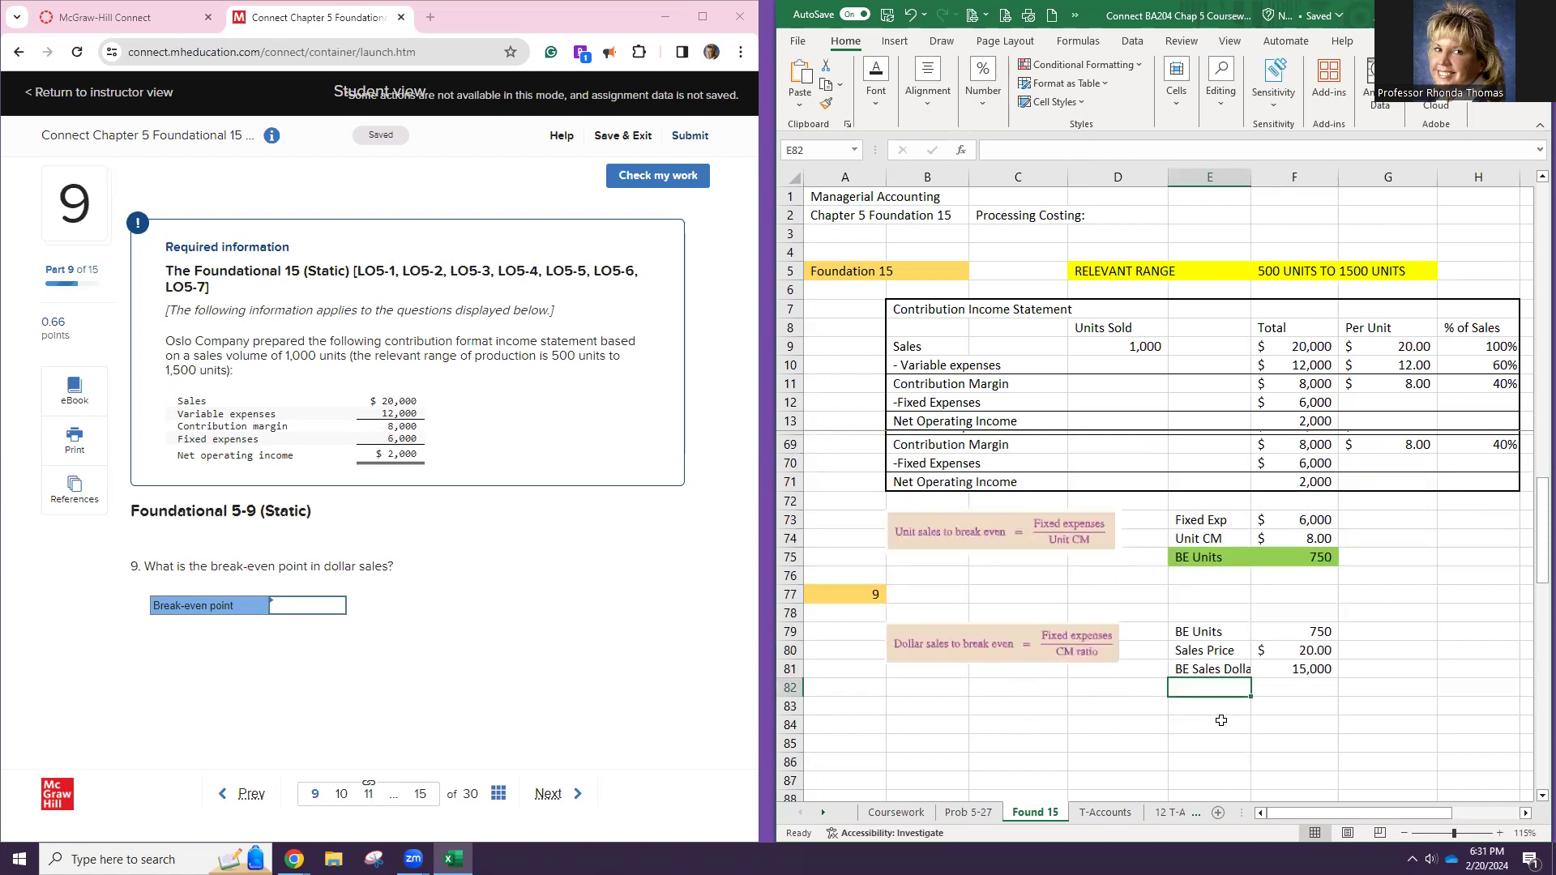
pyautogui.moveTo(1192, 671); pyautogui.dragTo(1265, 669)
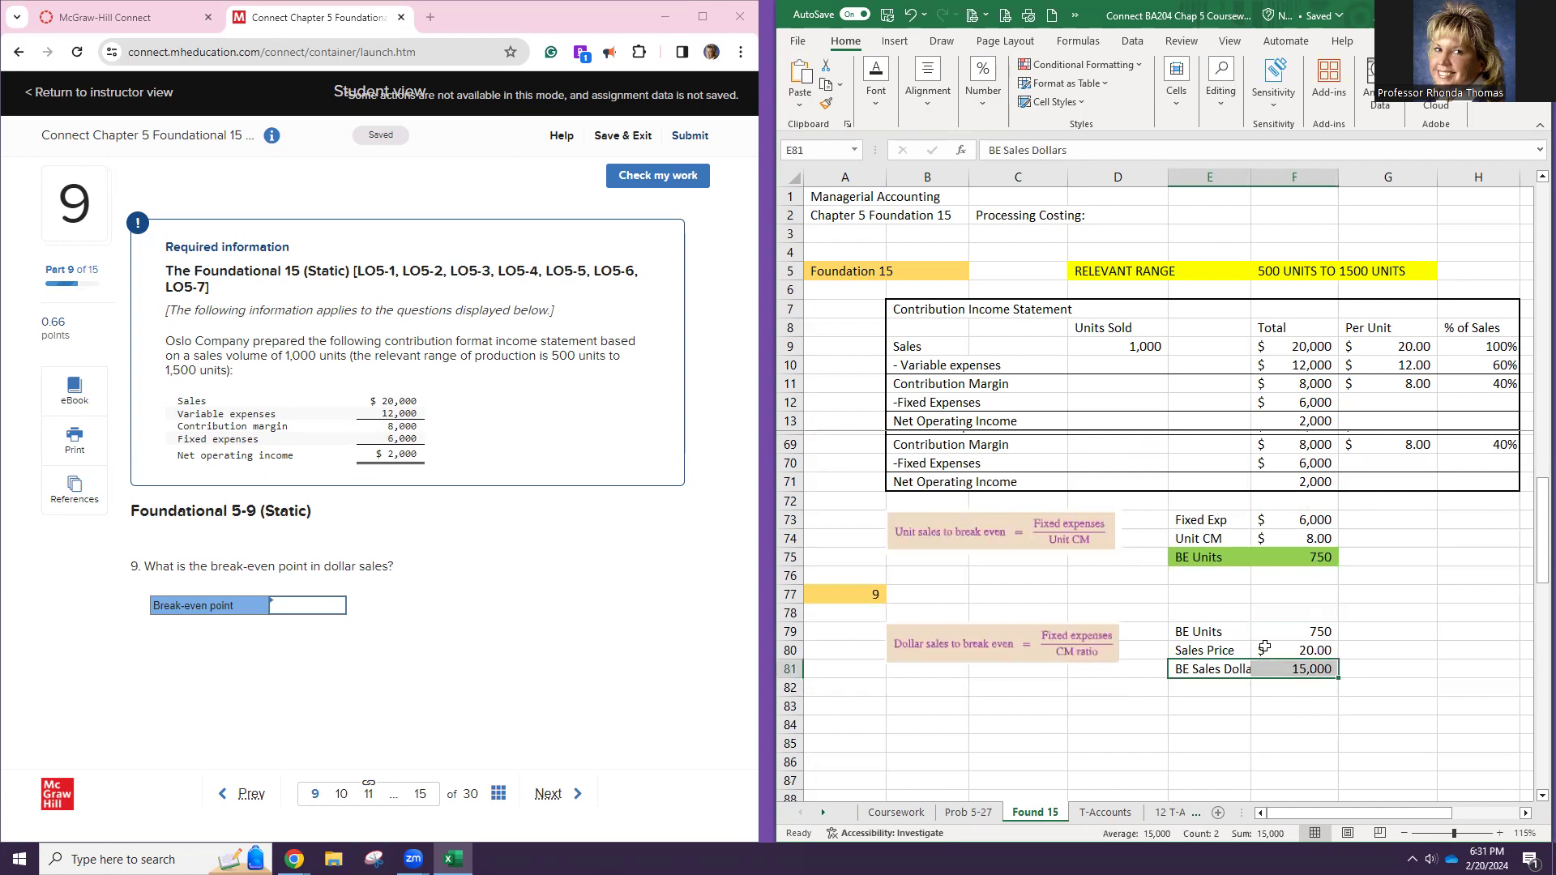
pyautogui.click(875, 93)
pyautogui.click(981, 172)
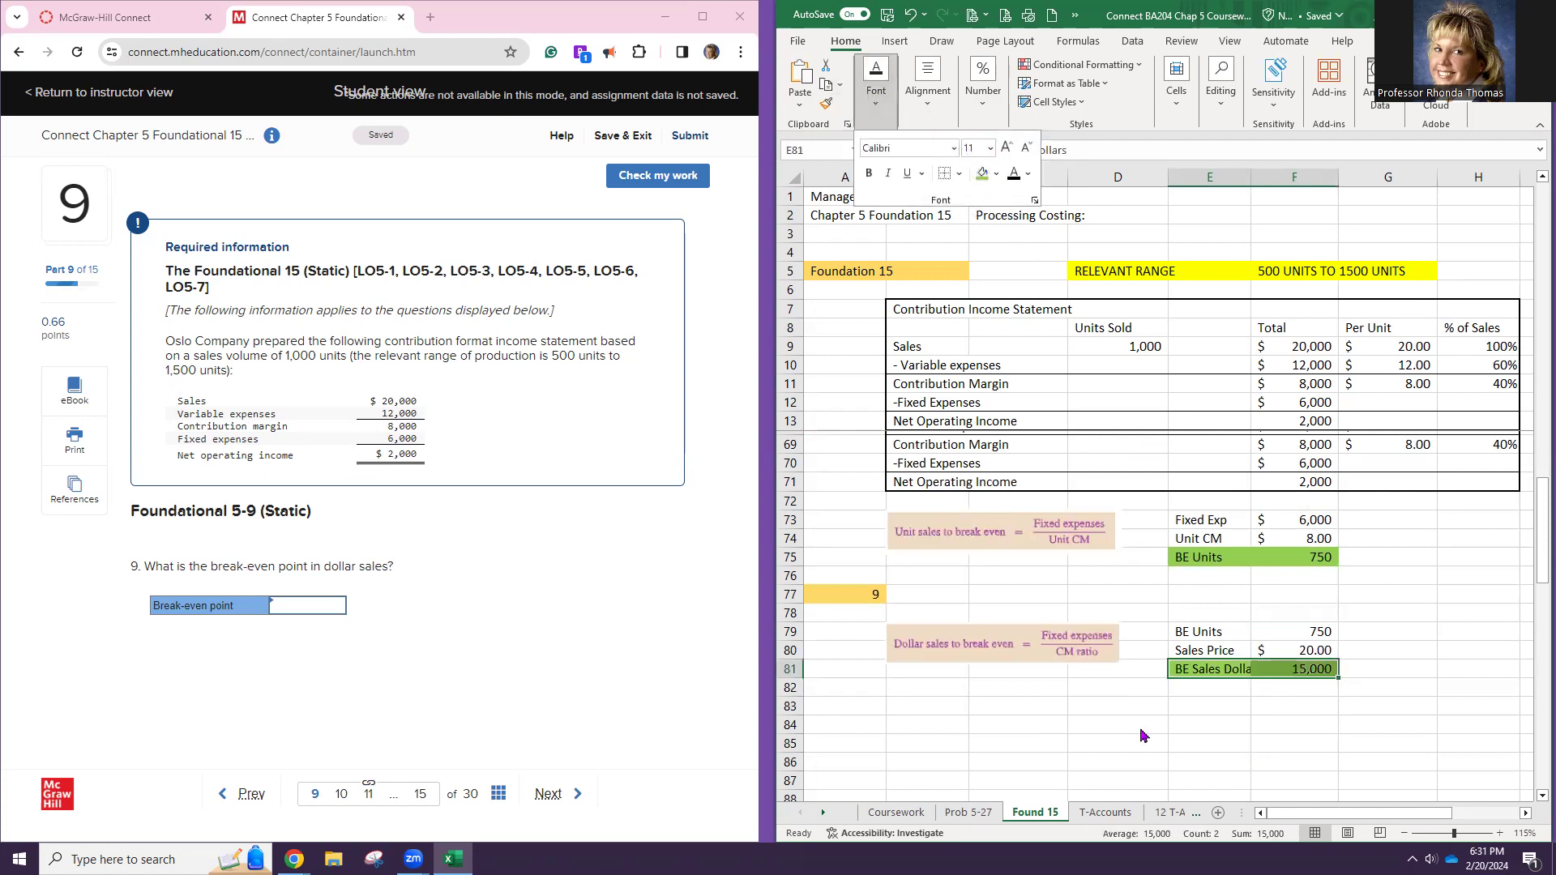
pyautogui.click(1233, 733)
pyautogui.click(1208, 707)
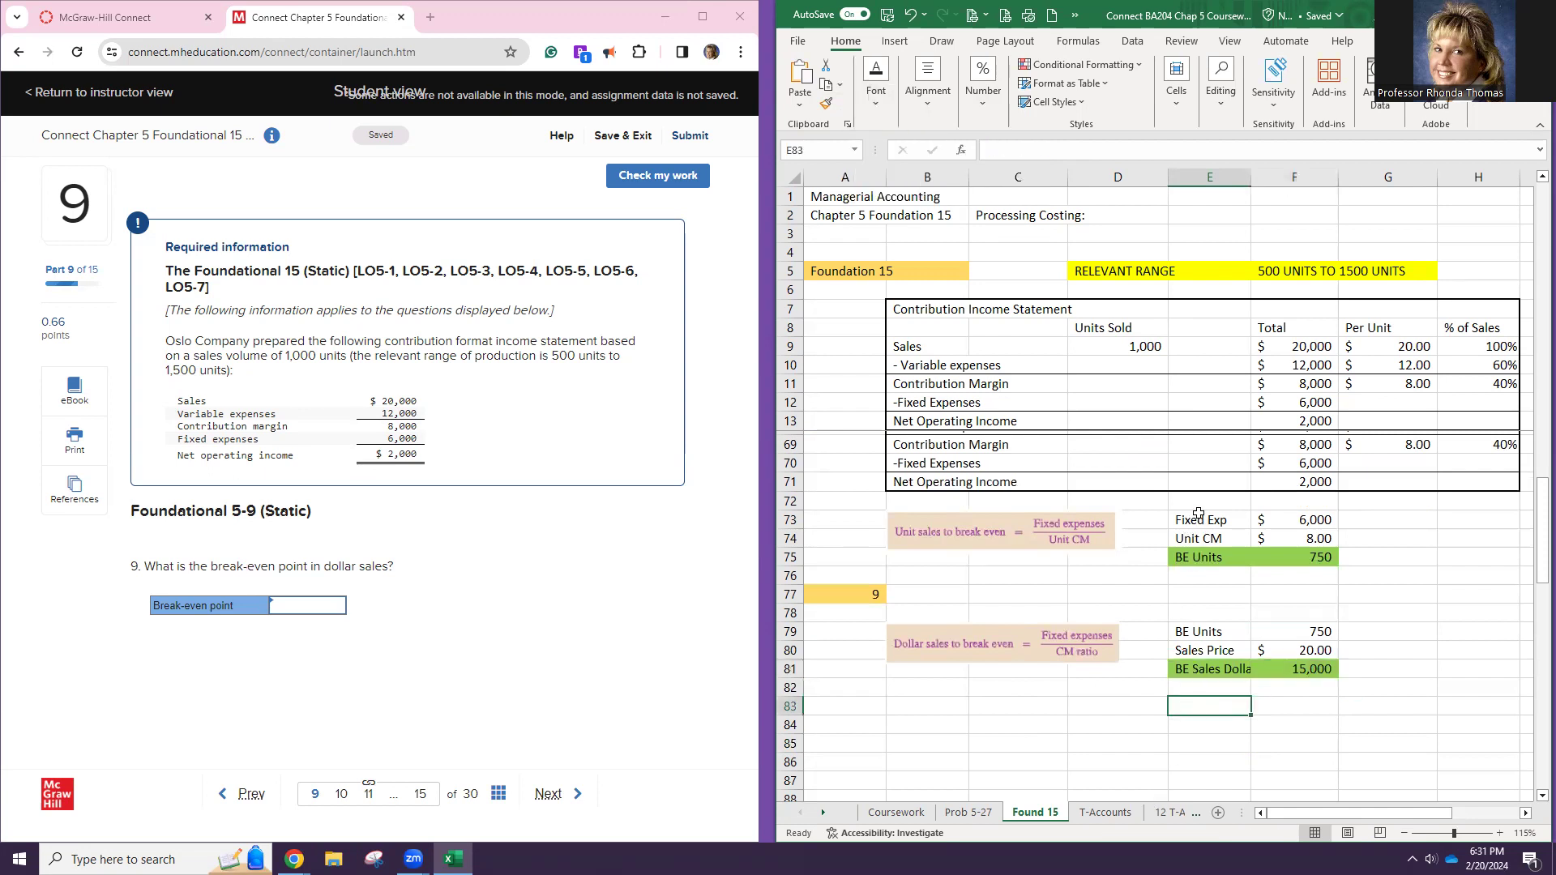
# Copy the Fixed Exp, Unit CM, BE Units block from E73:F75 to E83
pyautogui.moveTo(1199, 520); pyautogui.dragTo(1285, 552)
pyautogui.hotkey('ctrl', 'c')
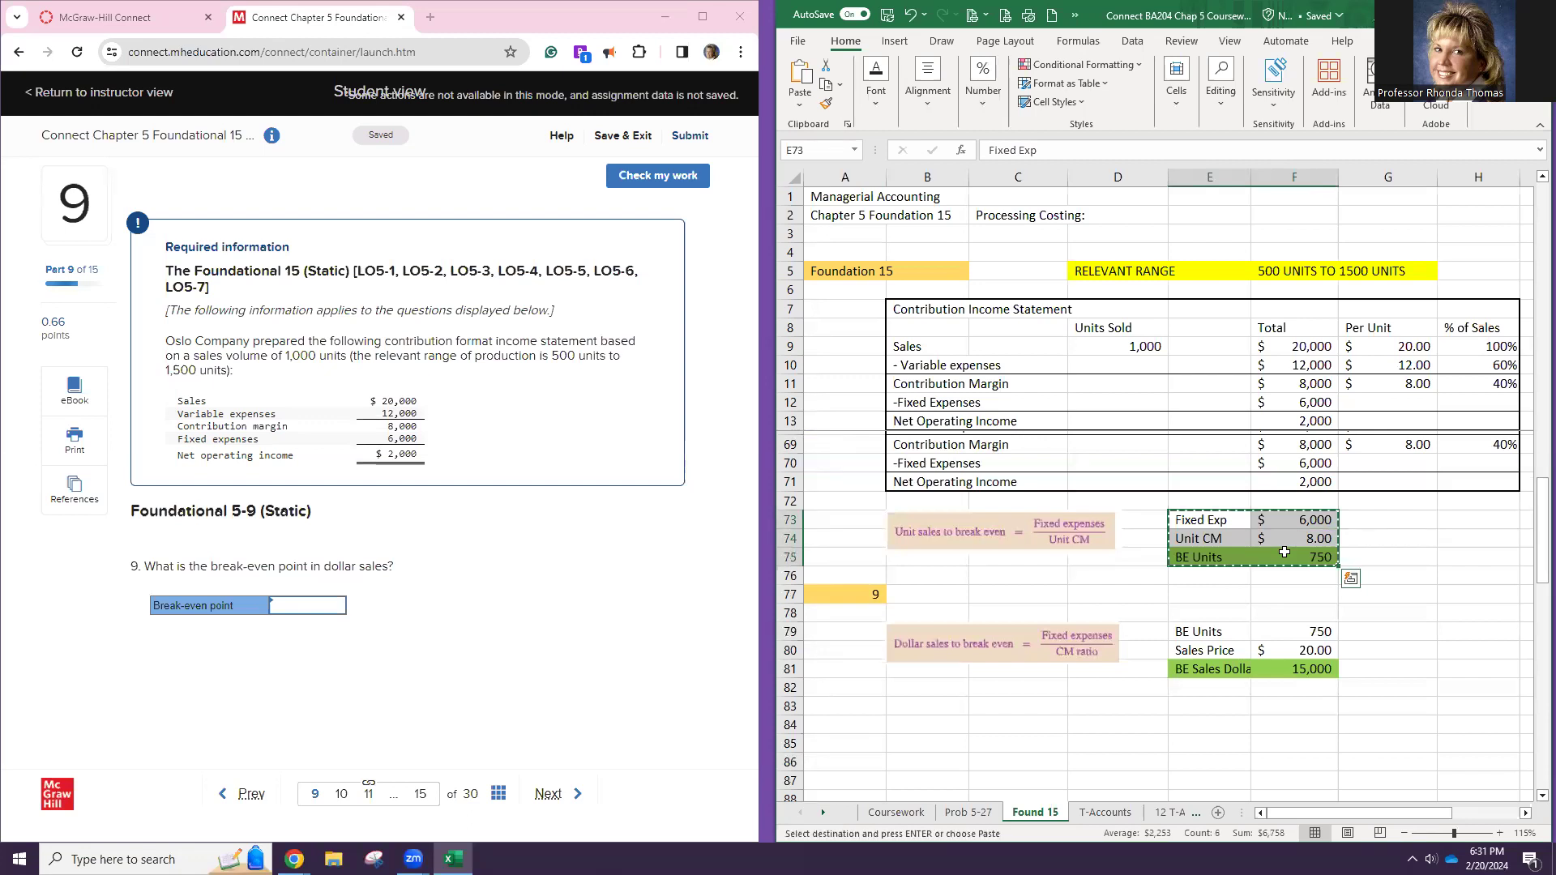
pyautogui.click(1216, 709)
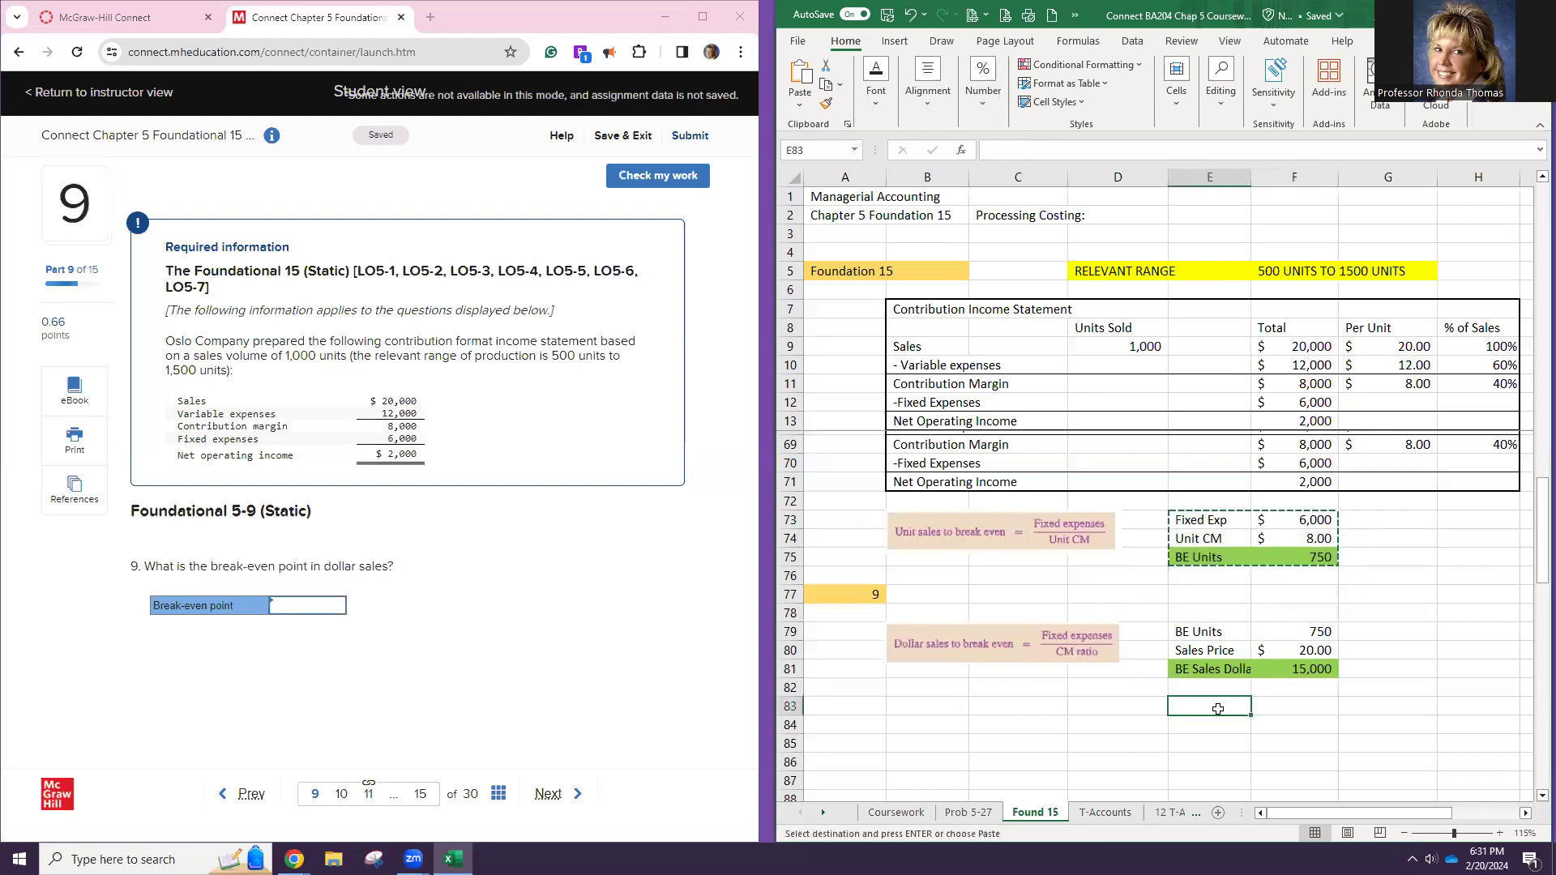
pyautogui.hotkey('ctrl', 'v')
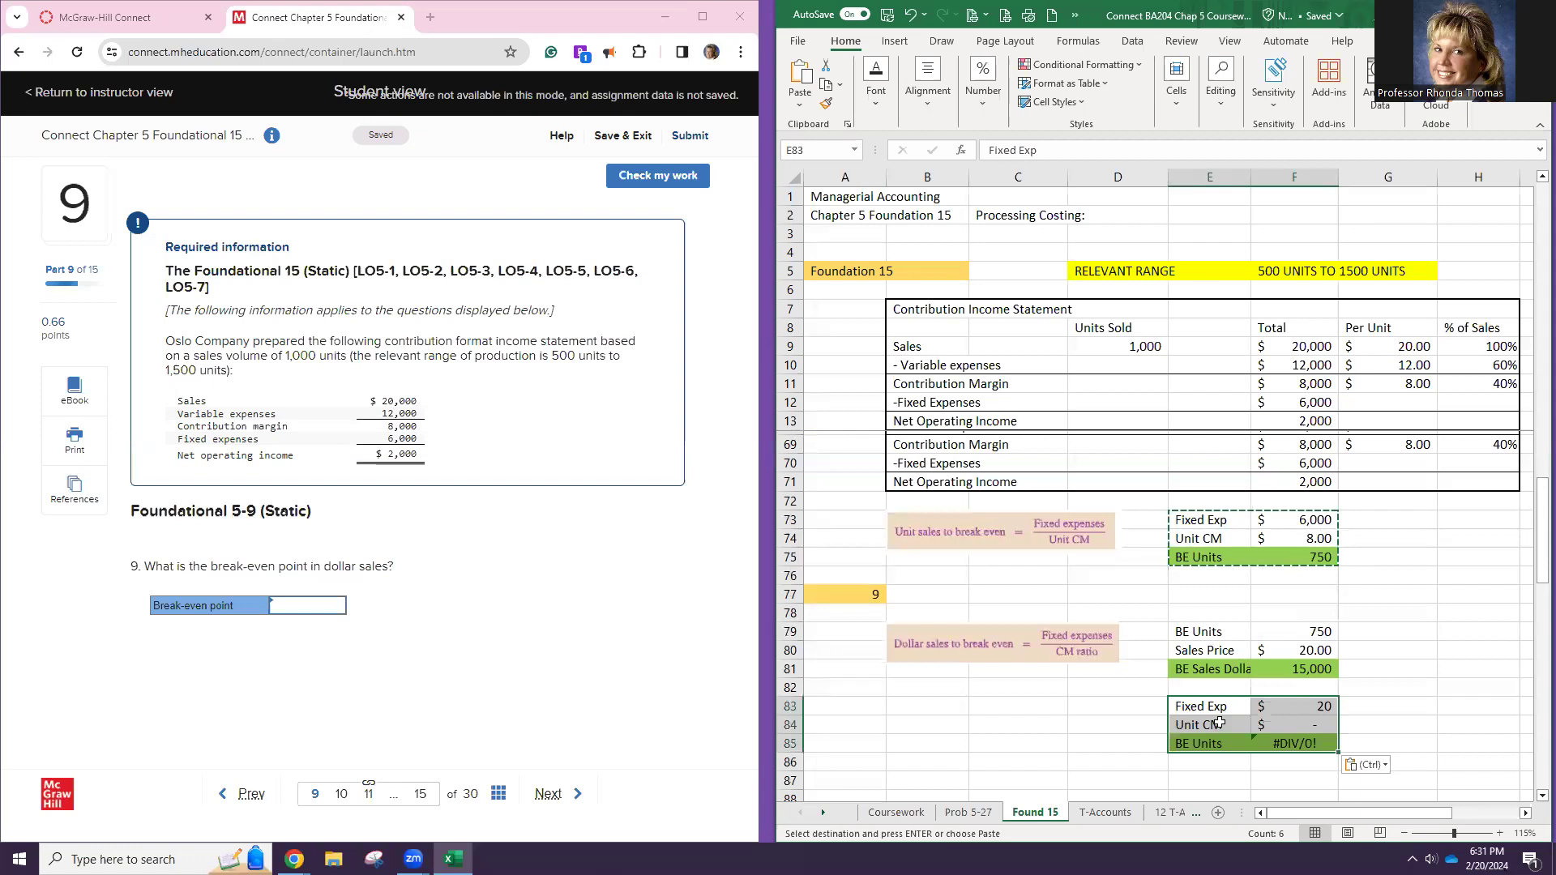
# Link F83 to the $6,000 fixed expenses in F70
pyautogui.press('Down')
pyautogui.click(1287, 702)
pyautogui.write('=')
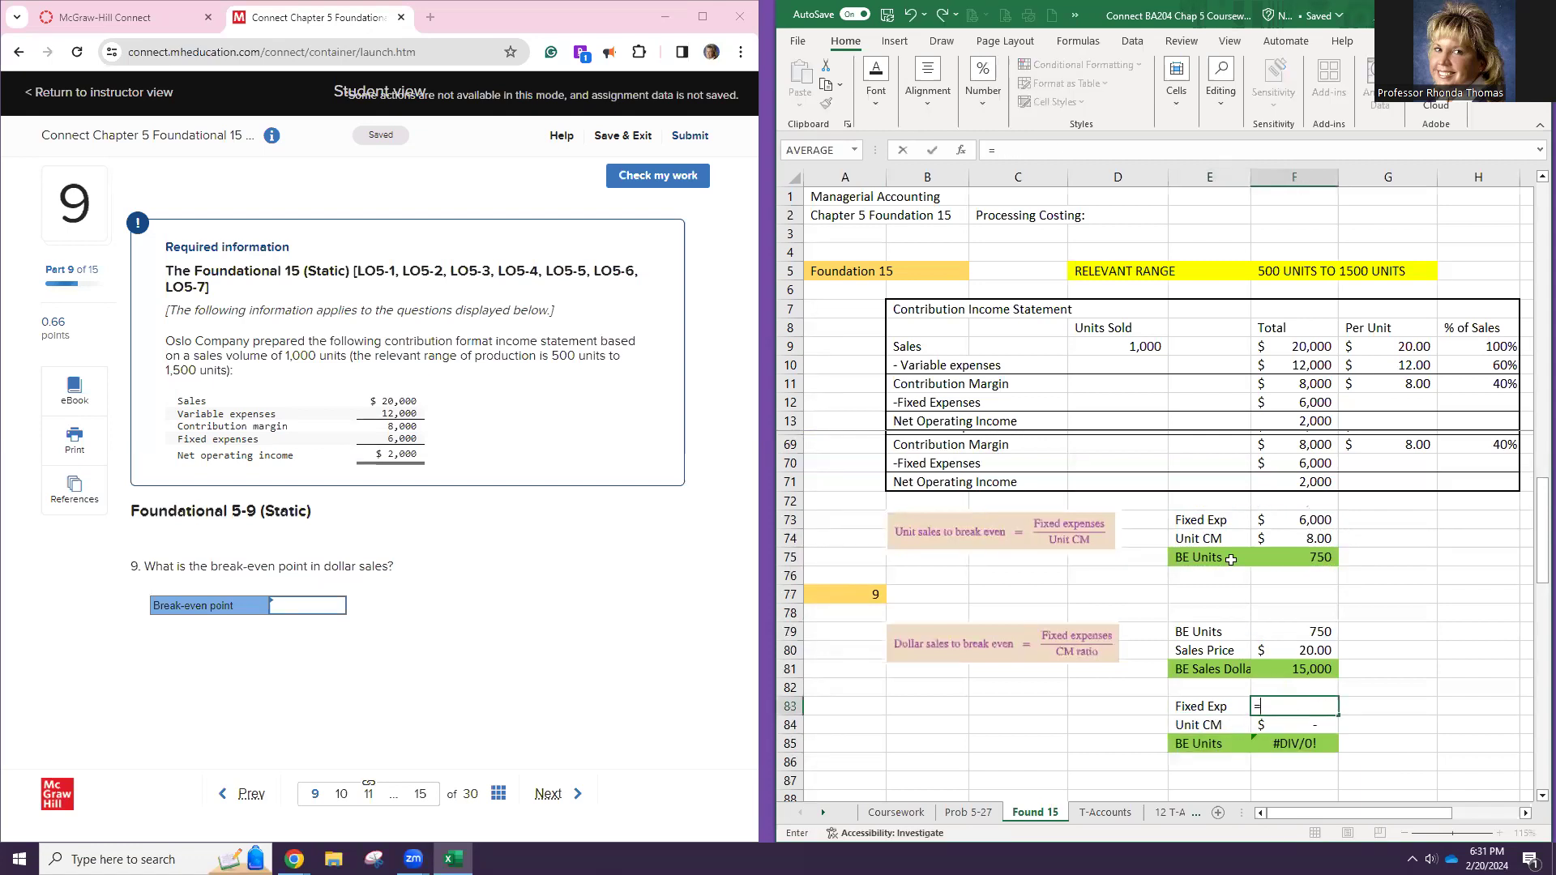
pyautogui.click(1265, 464)
pyautogui.press('Return')
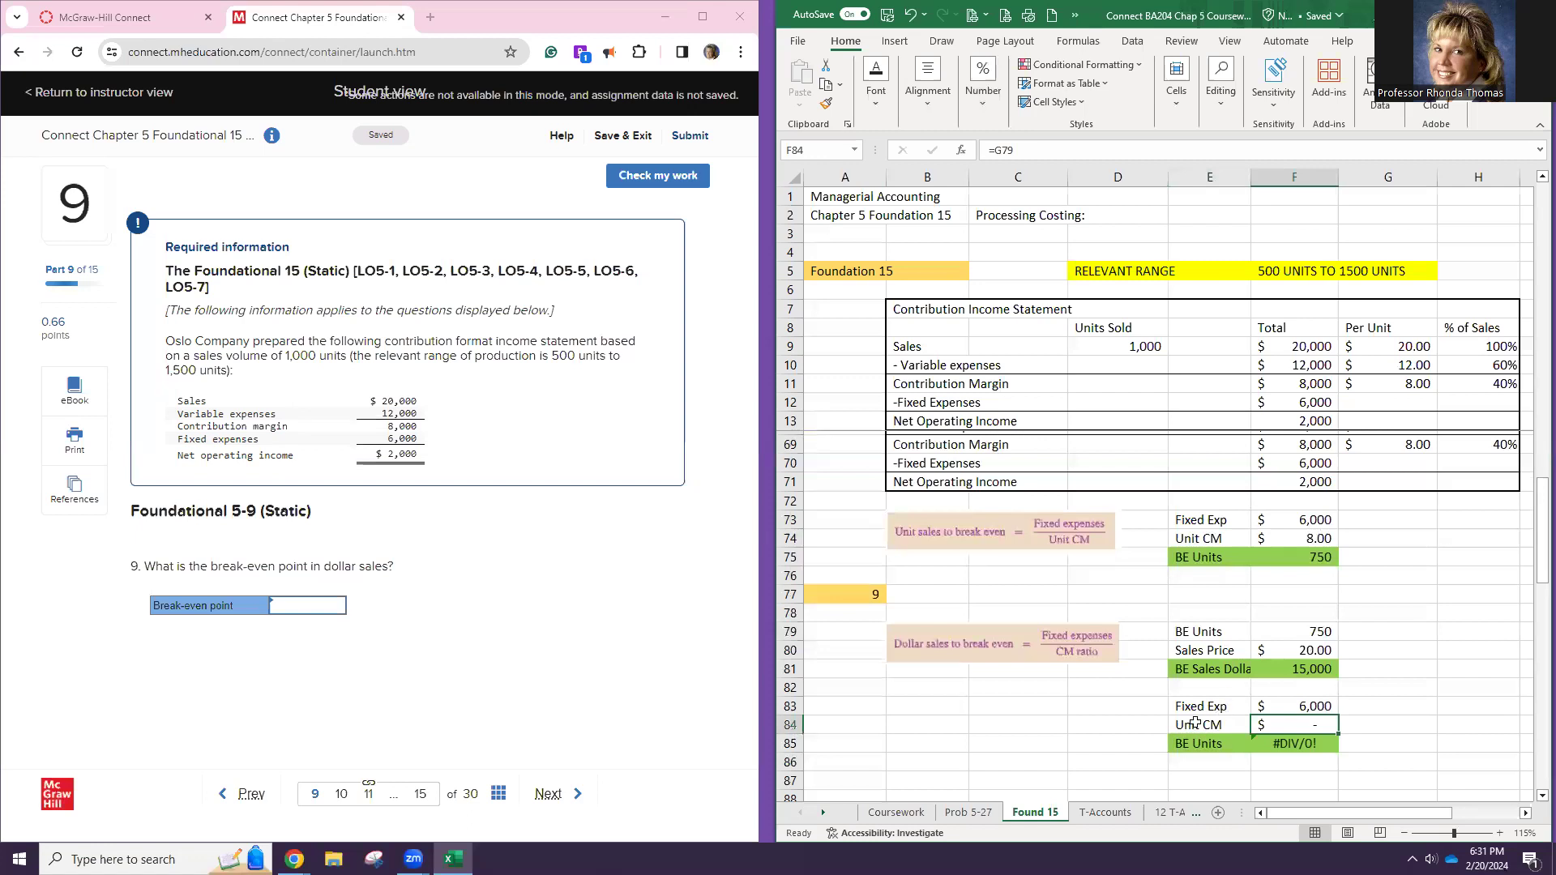
# Relabel E84 'CM Ratio' and link F84 to the 40% ratio in H69
pyautogui.click(1197, 724)
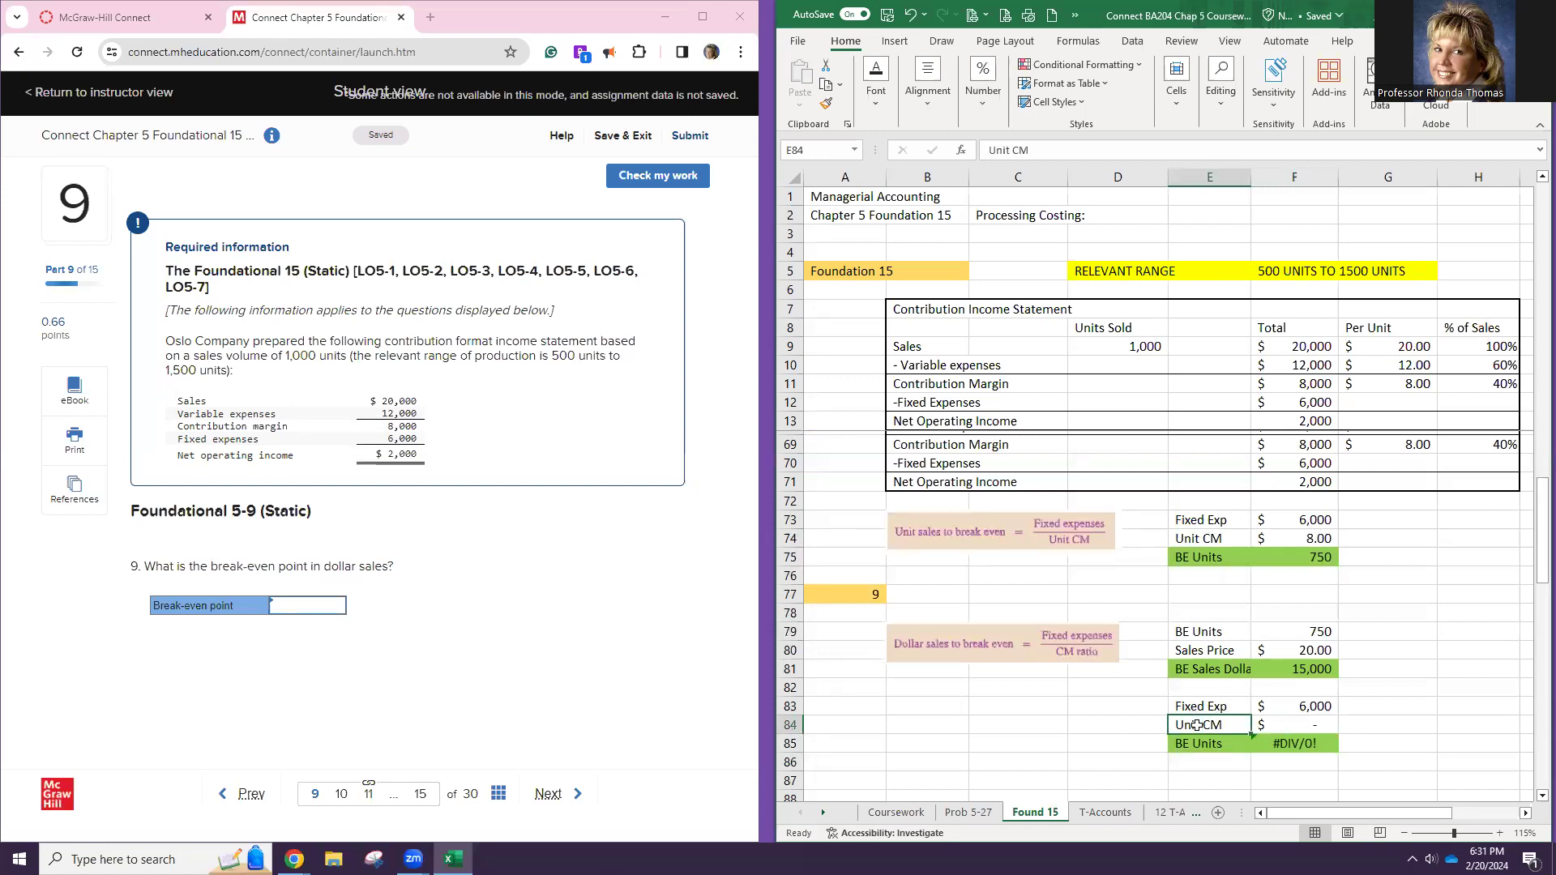
pyautogui.write('CM RA')
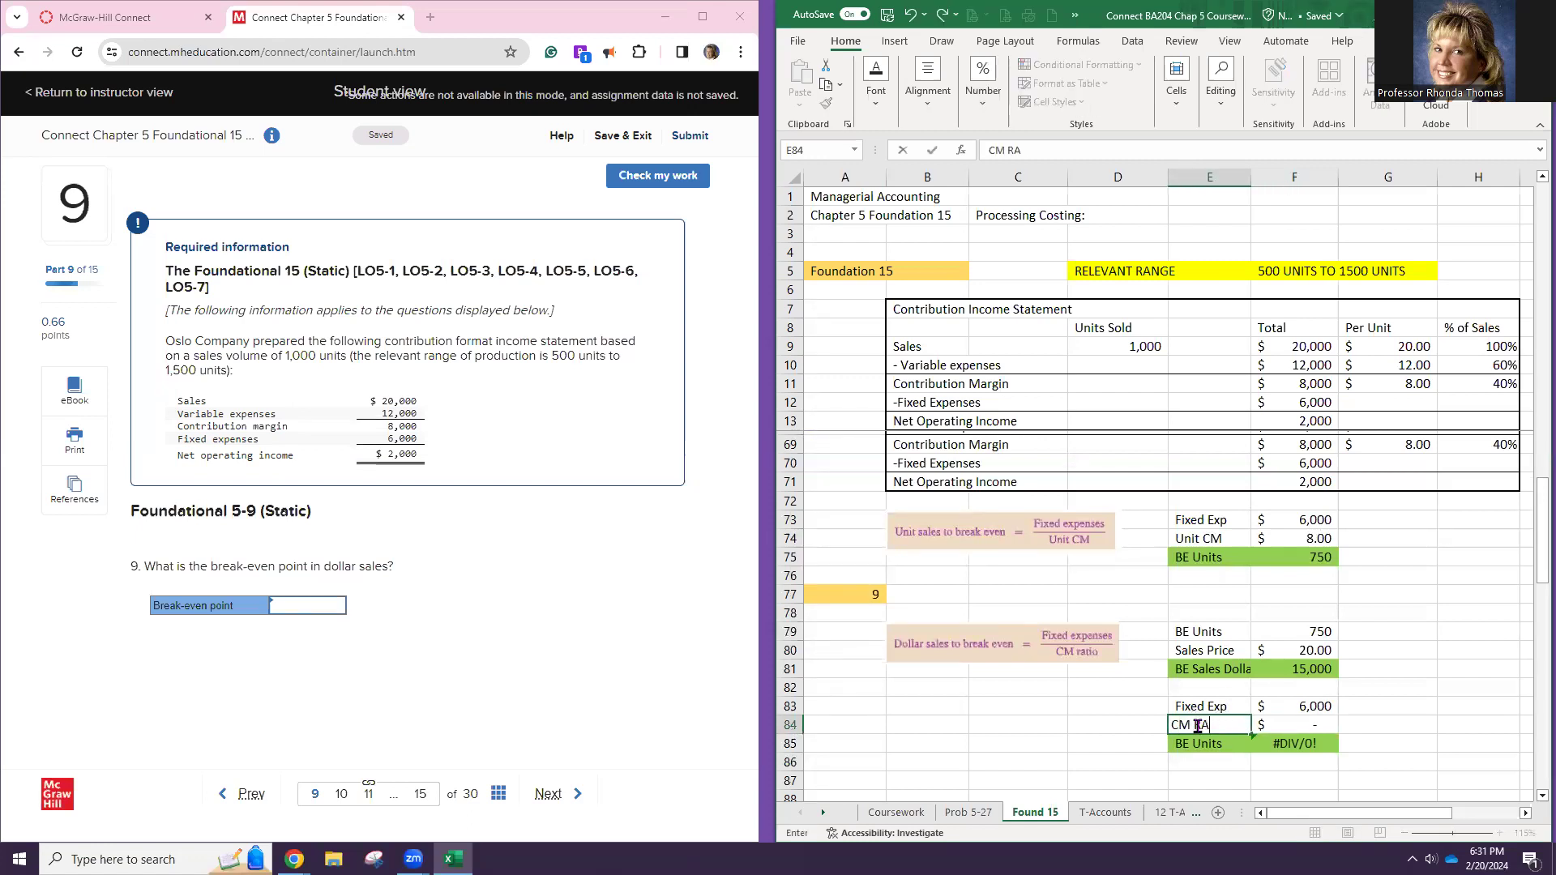
pyautogui.write('tio')
pyautogui.press('Return')
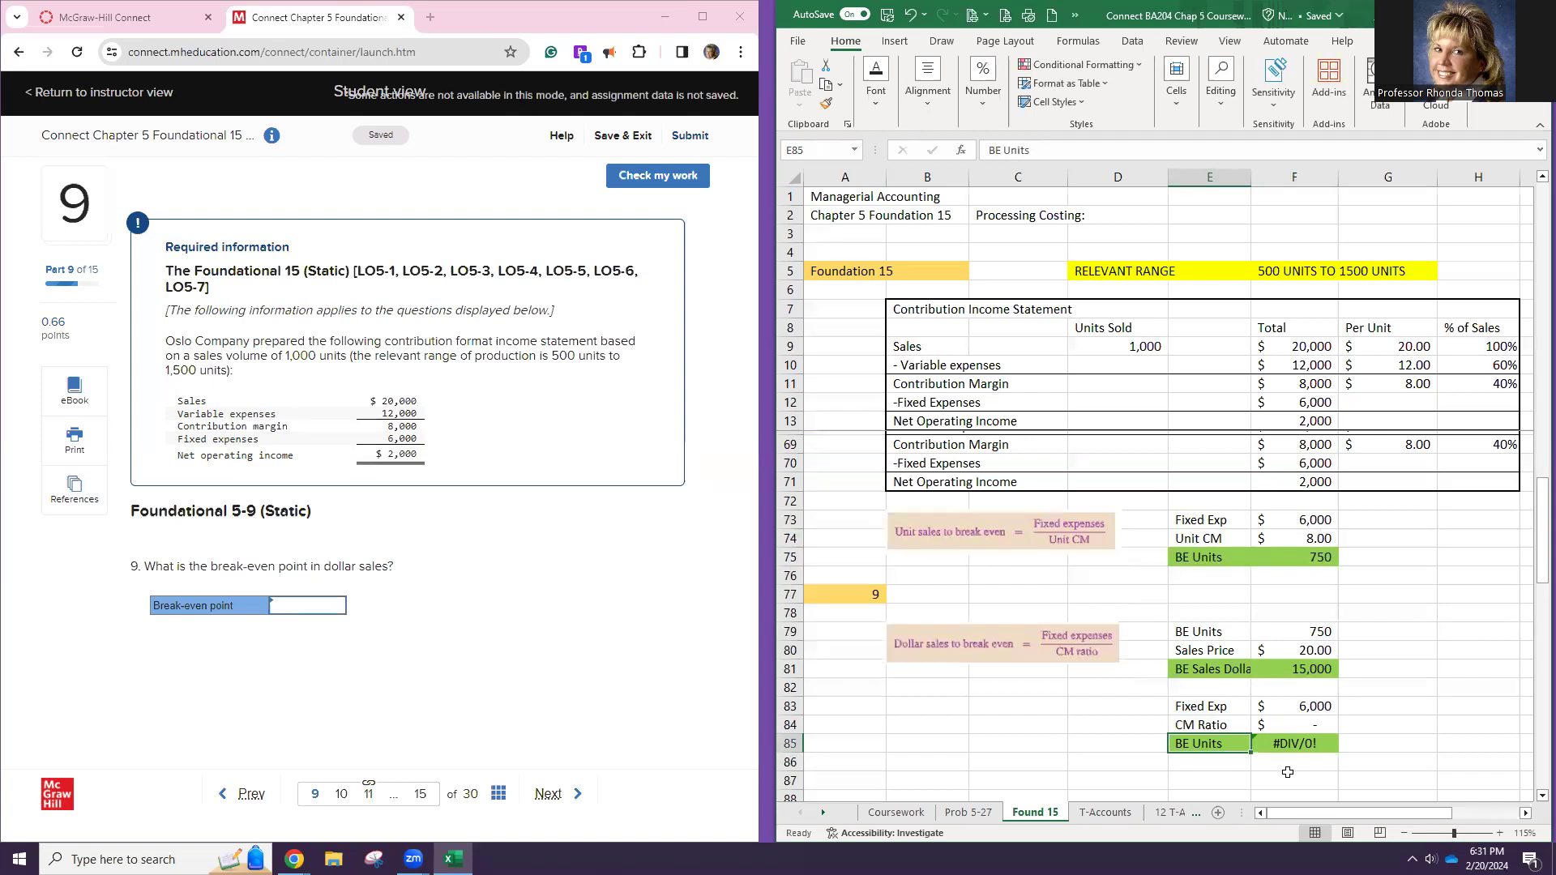
pyautogui.click(1306, 724)
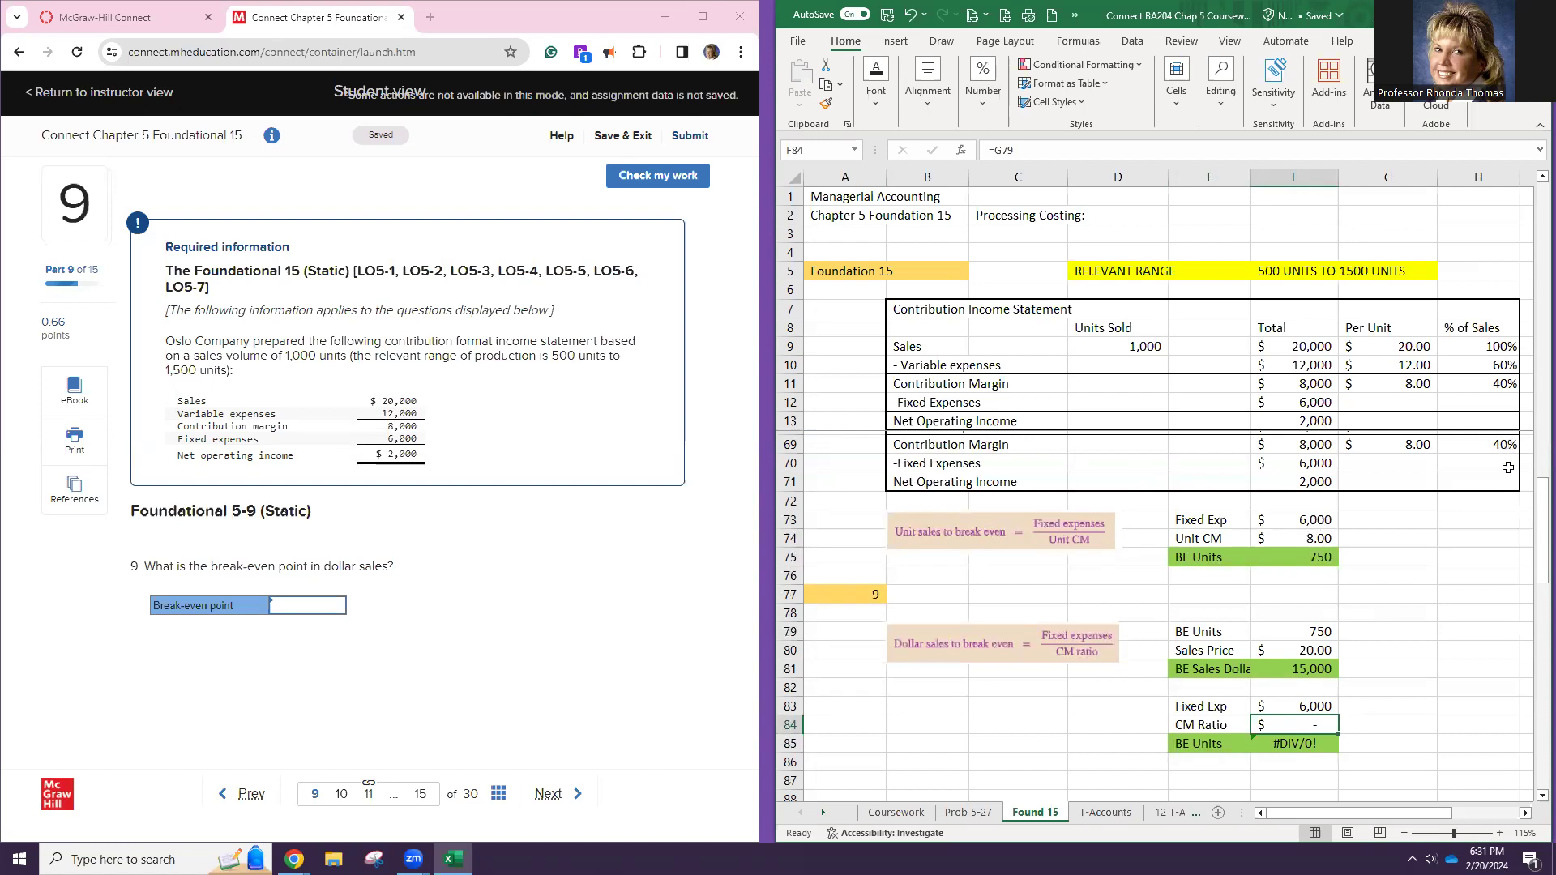
pyautogui.scroll(2, 1509, 468)
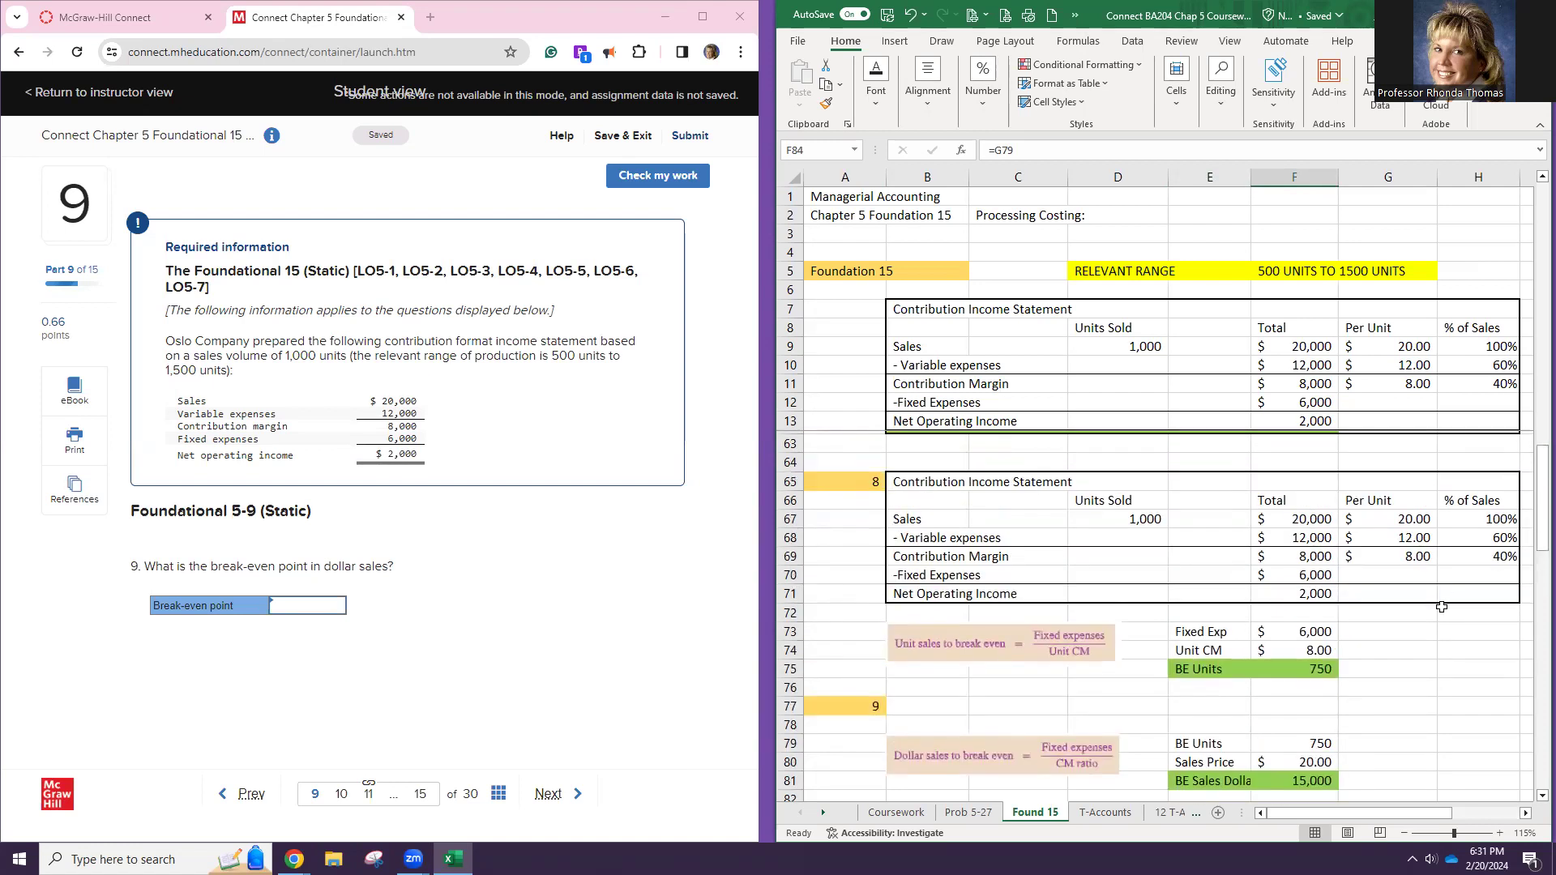
pyautogui.scroll(-2, 1456, 573)
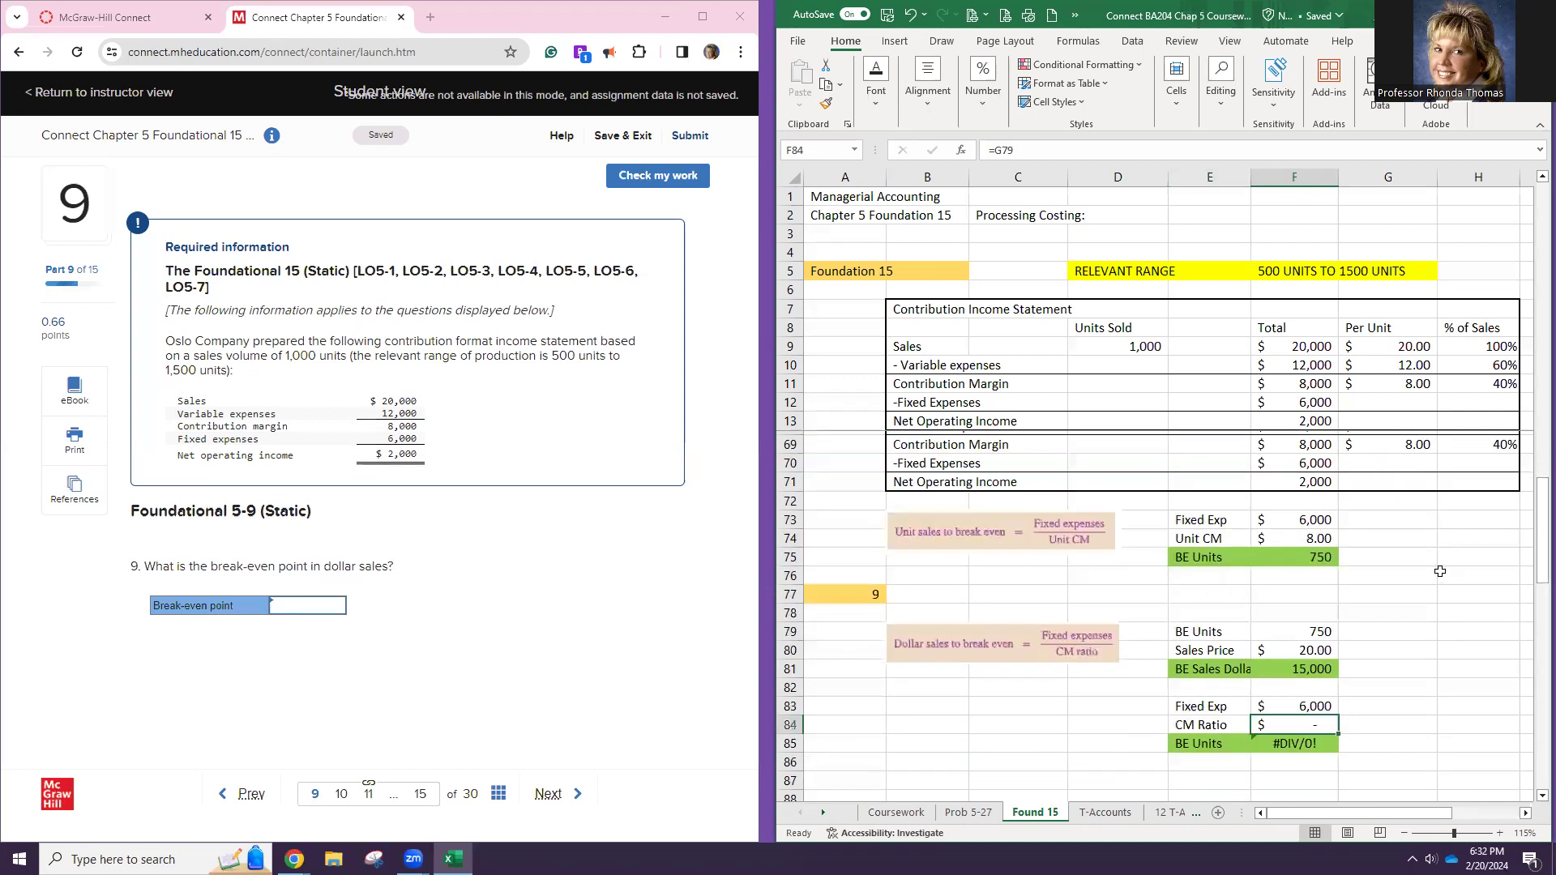
pyautogui.write('=')
pyautogui.click(1491, 445)
pyautogui.press('Return')
# Relabel E85 as 'BE Sales Dollars', showing the 15,000 result
pyautogui.scroll(-2, 1374, 712)
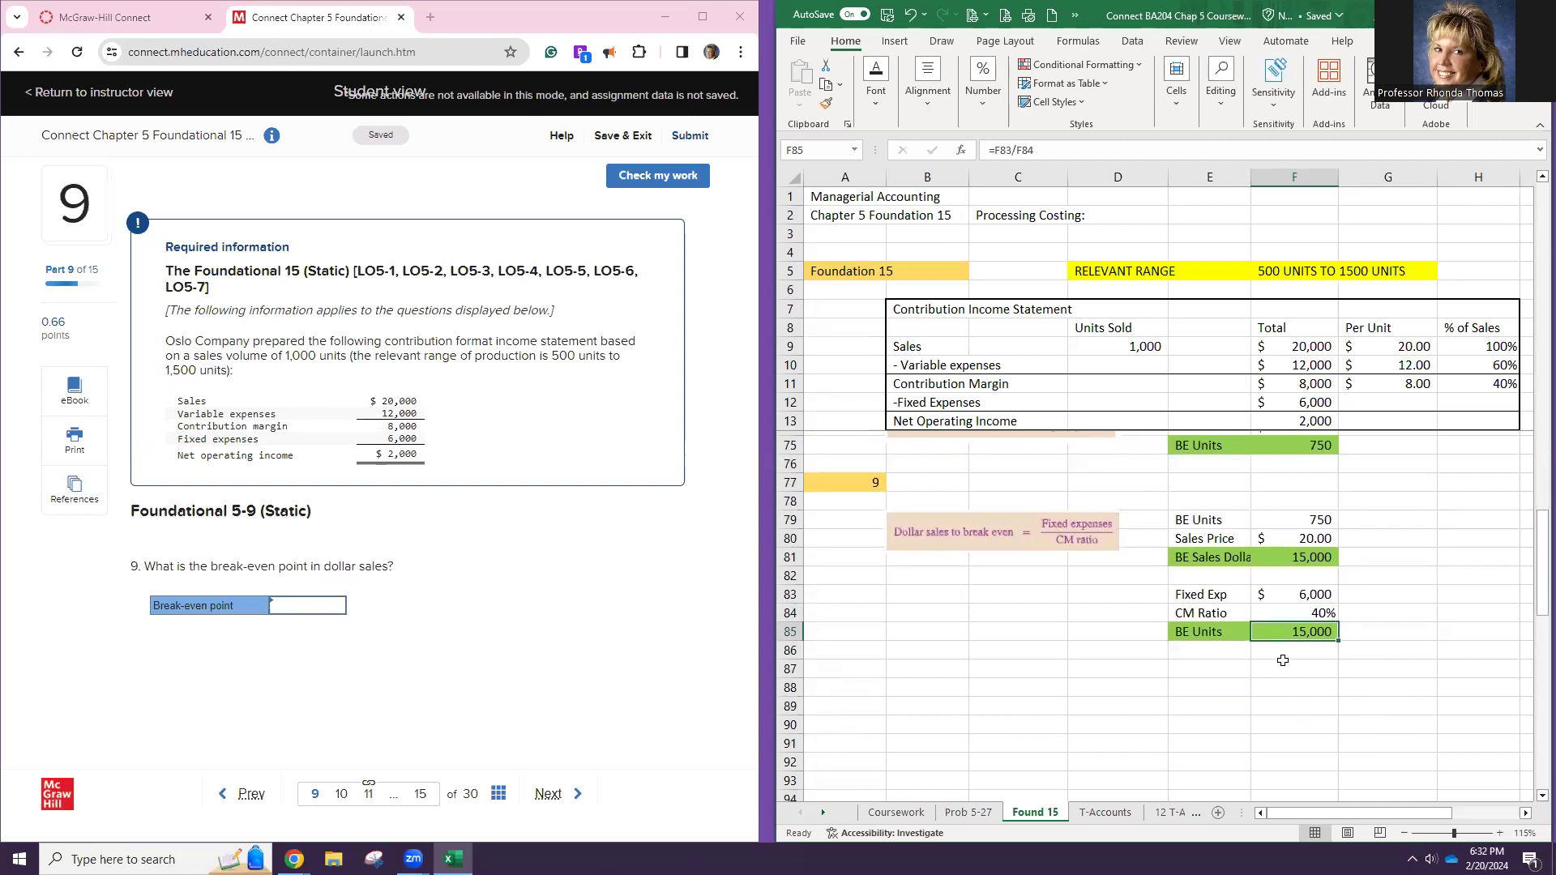
pyautogui.click(1218, 633)
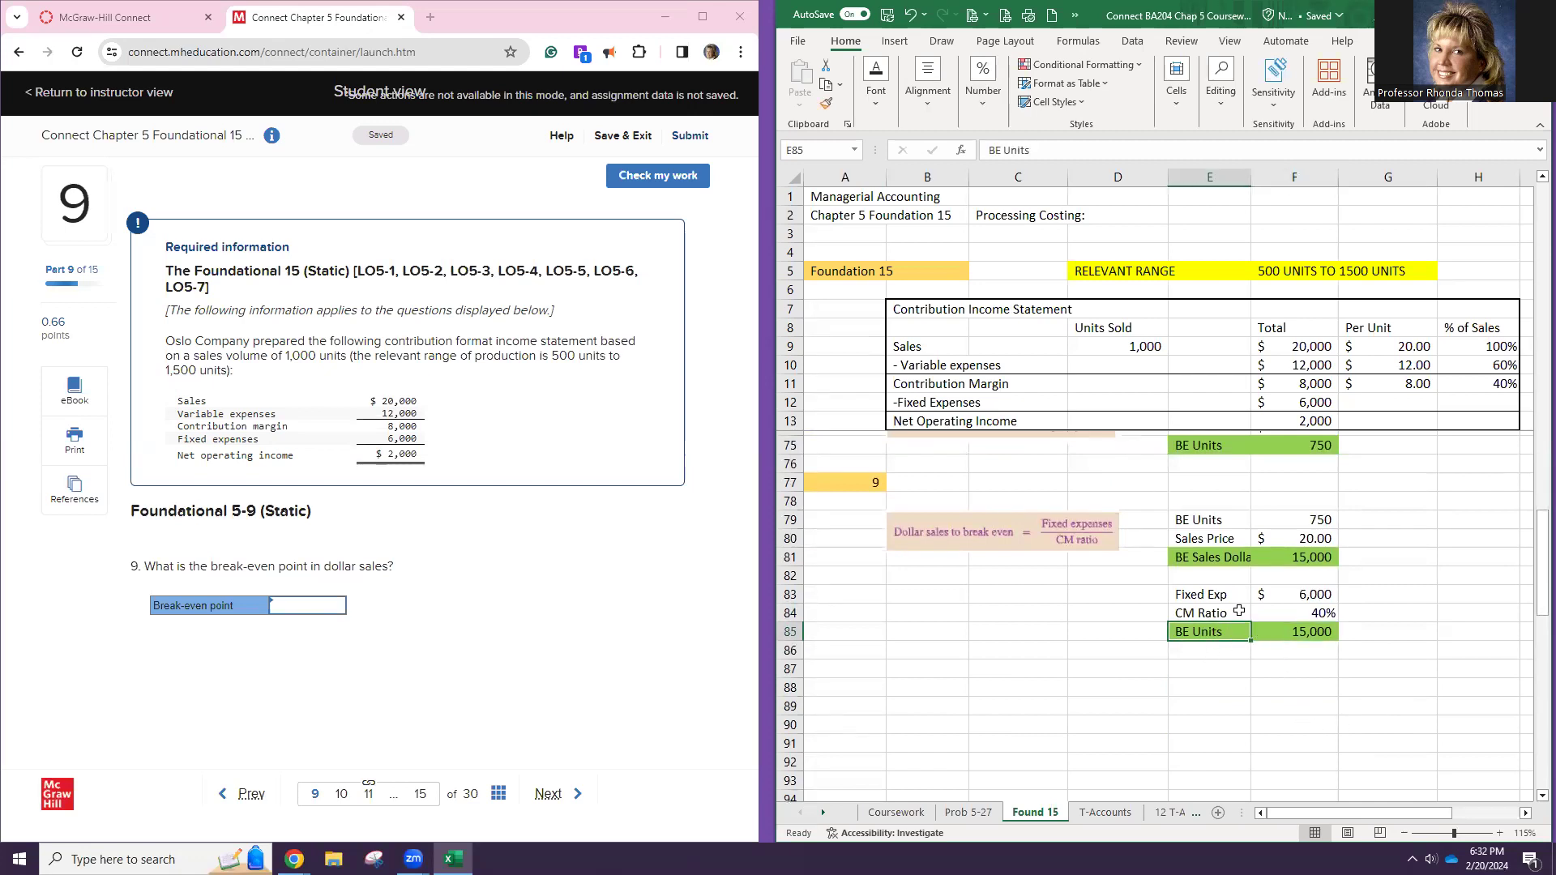
pyautogui.write('BE Sa')
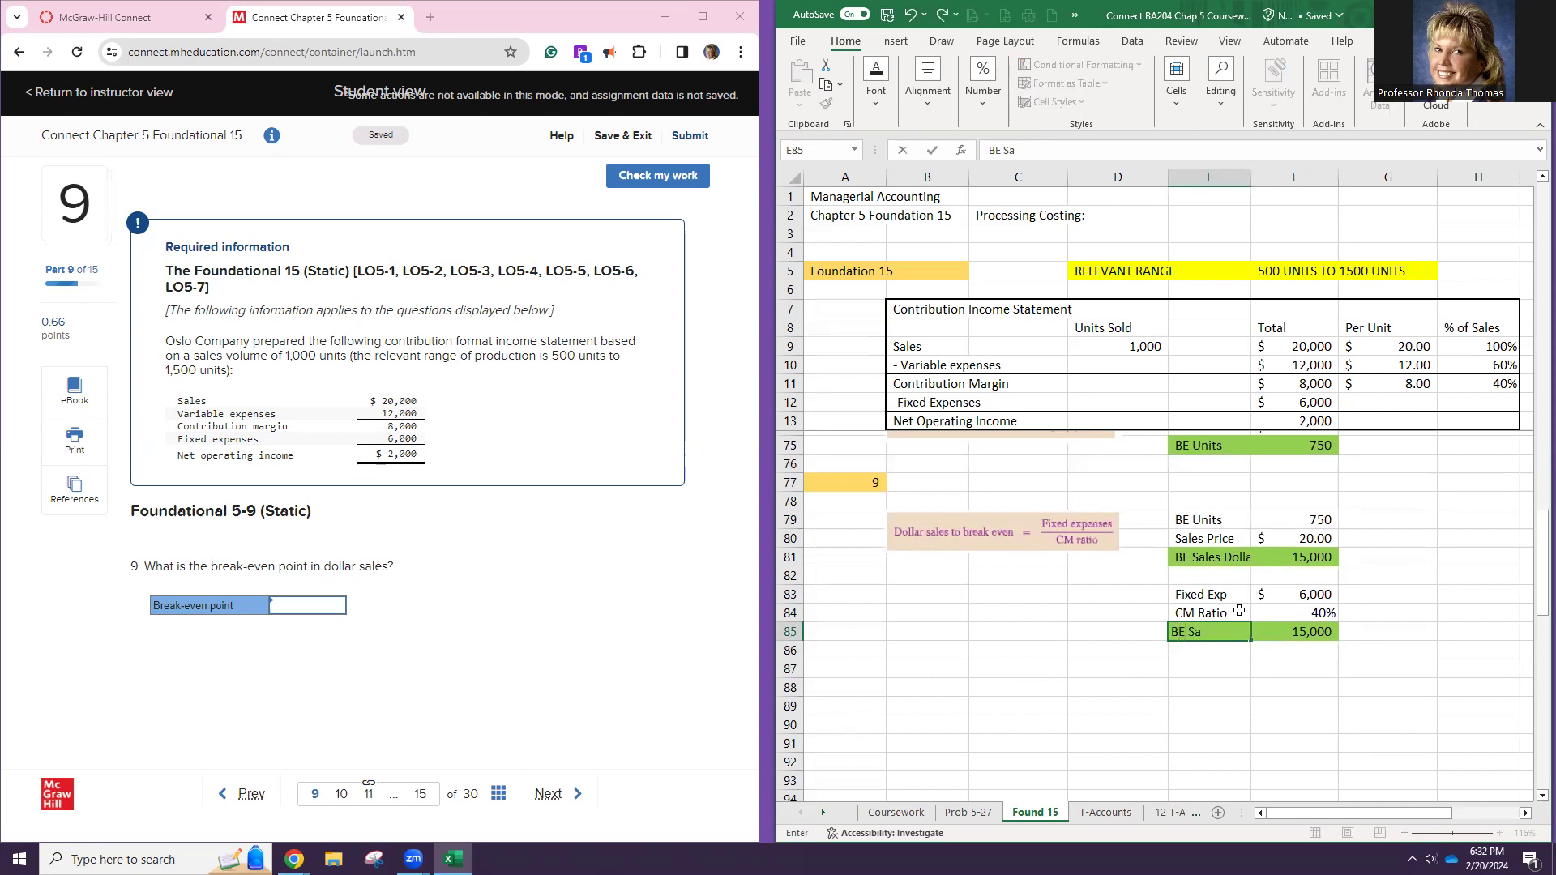
pyautogui.write('les Dollar')
pyautogui.press('Return')
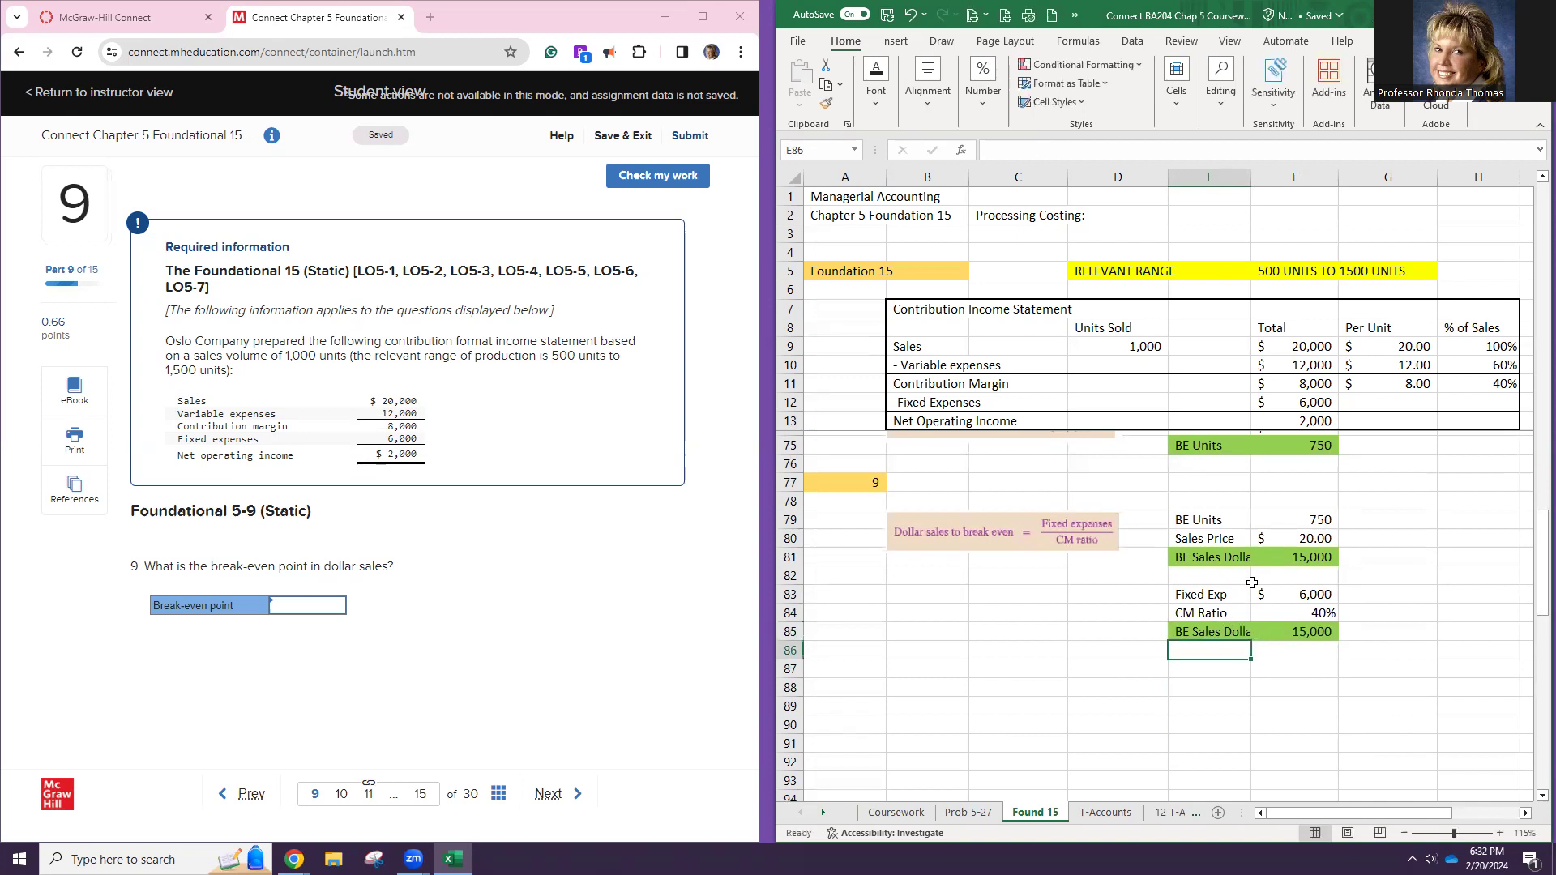
# Answer 15000 for the break-even point, check it, and advance to question 10
pyautogui.click(296, 609)
pyautogui.write('15000')
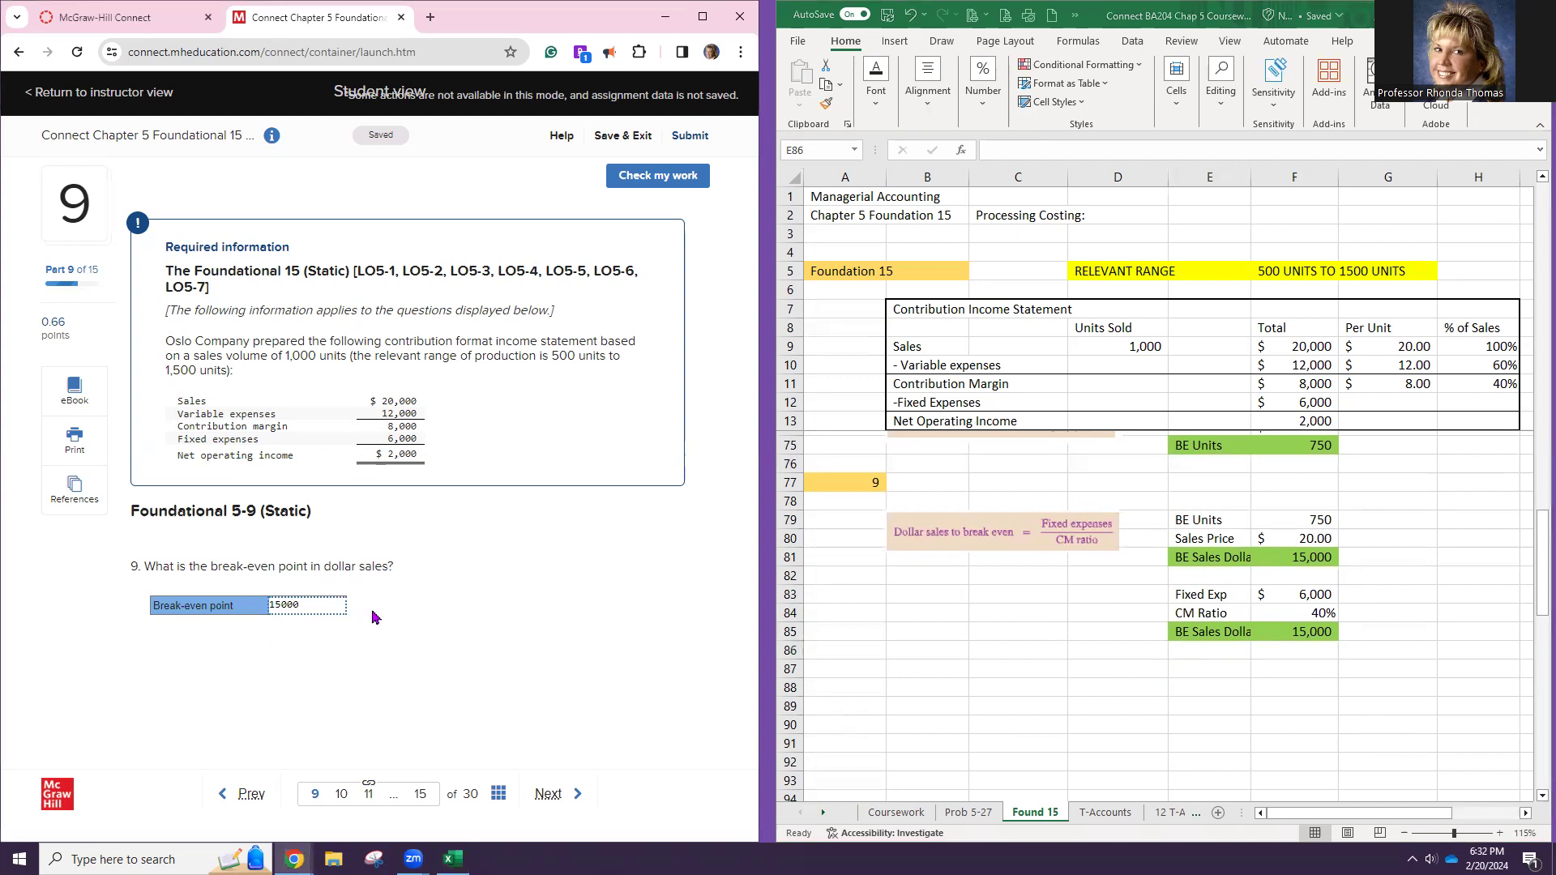
pyautogui.click(679, 175)
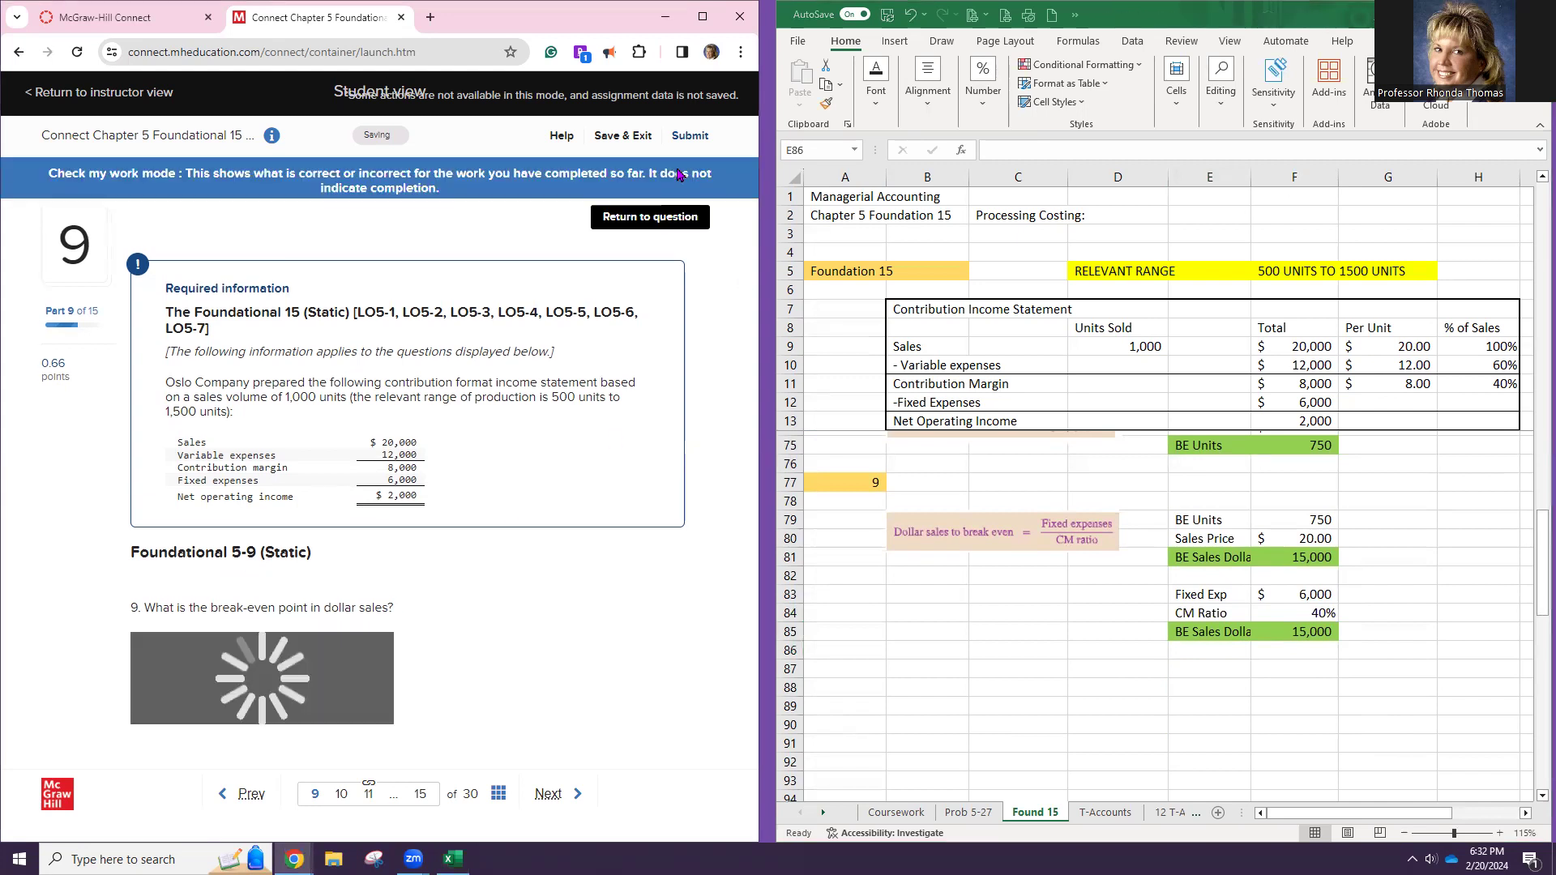
pyautogui.click(563, 799)
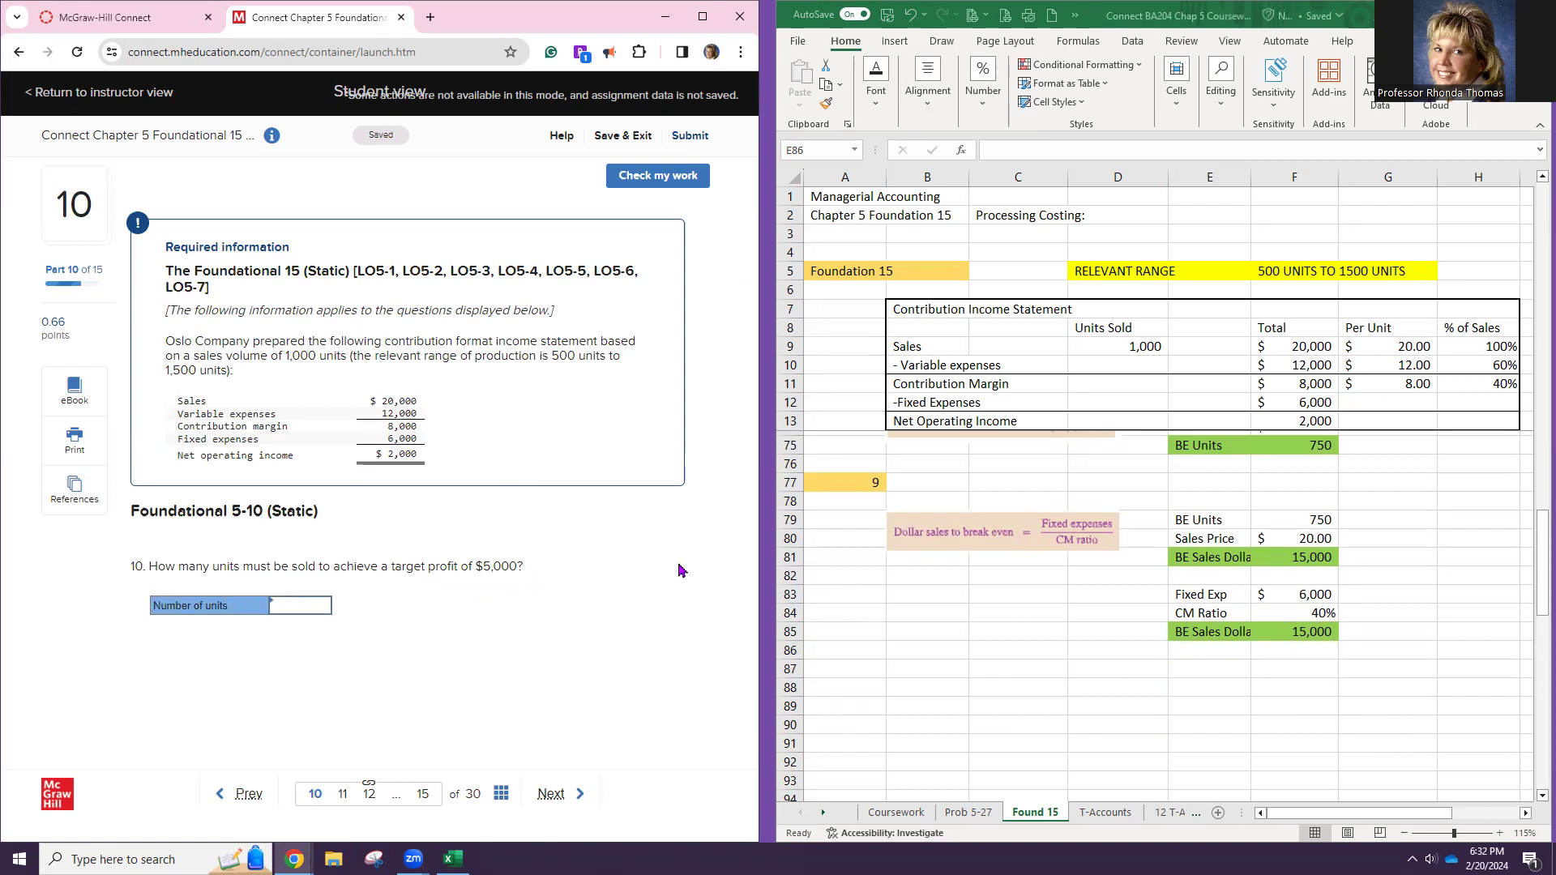
# Change units sold in the Excel statement's D9 to 750
pyautogui.scroll(1, 1153, 551)
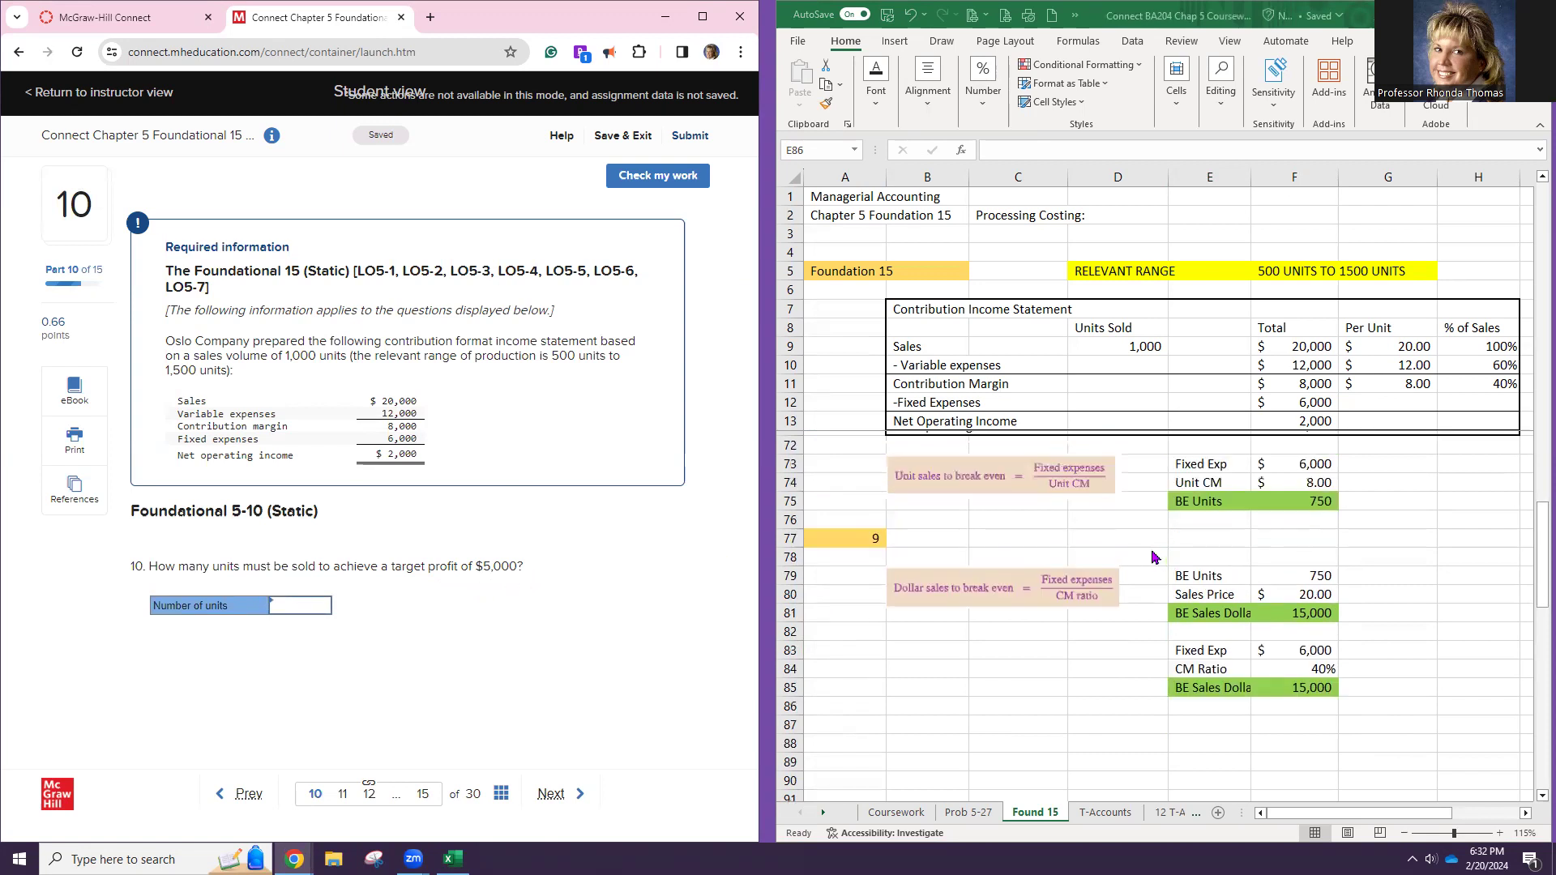
pyautogui.click(1133, 347)
pyautogui.write('75')
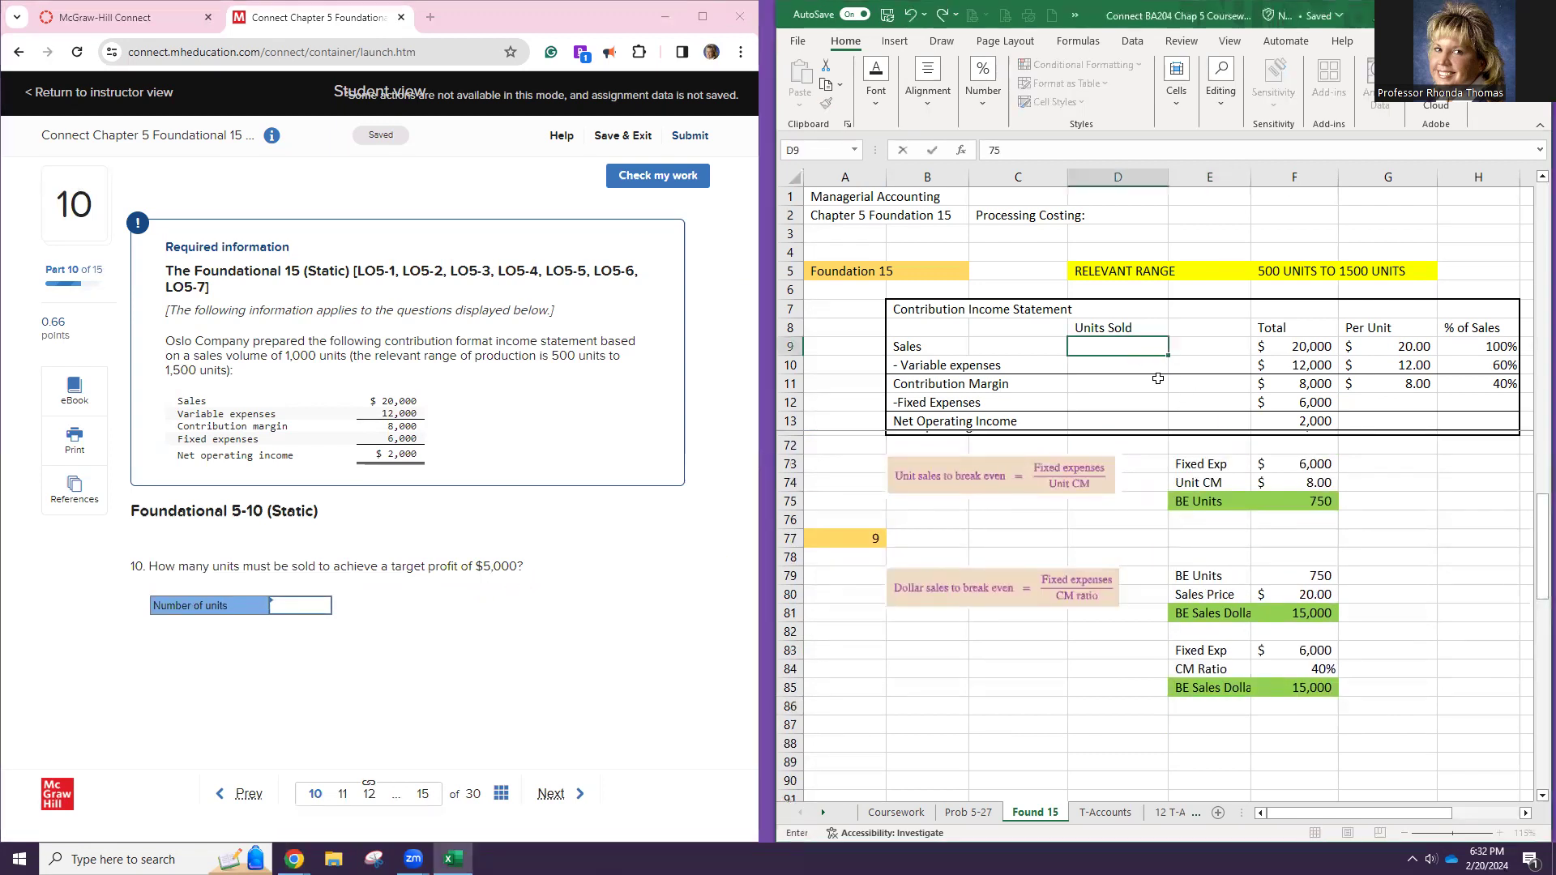
pyautogui.write('0')
pyautogui.press('Return')
# Set units sold to 1,000 in D9 and 750 in the break-even statement's D67
pyautogui.click(1127, 424)
pyautogui.scroll(-1, 1126, 424)
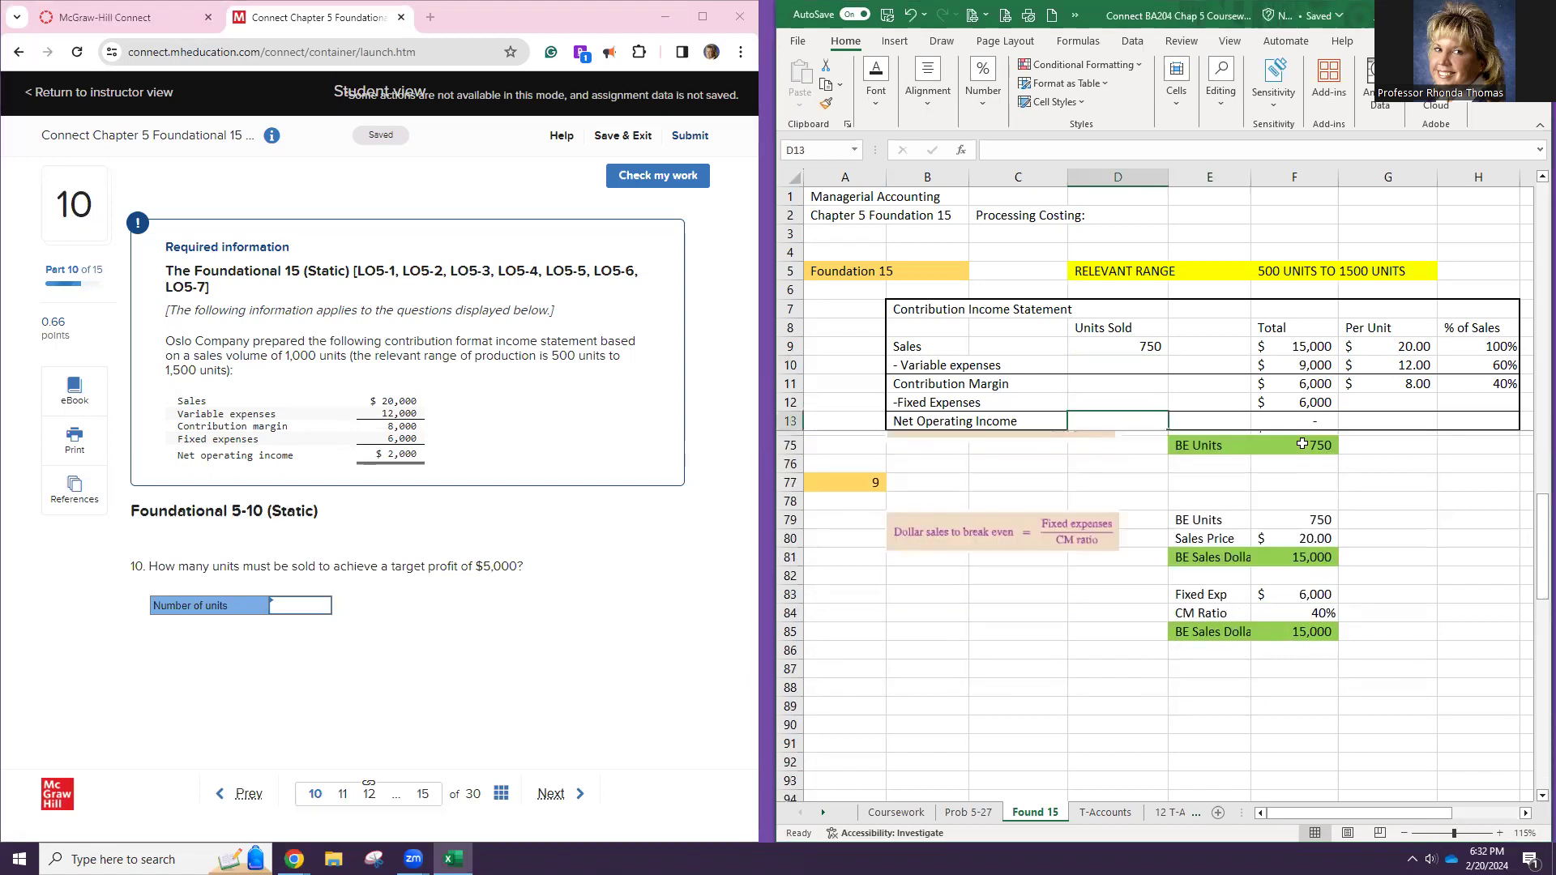
pyautogui.scroll(4, 1123, 486)
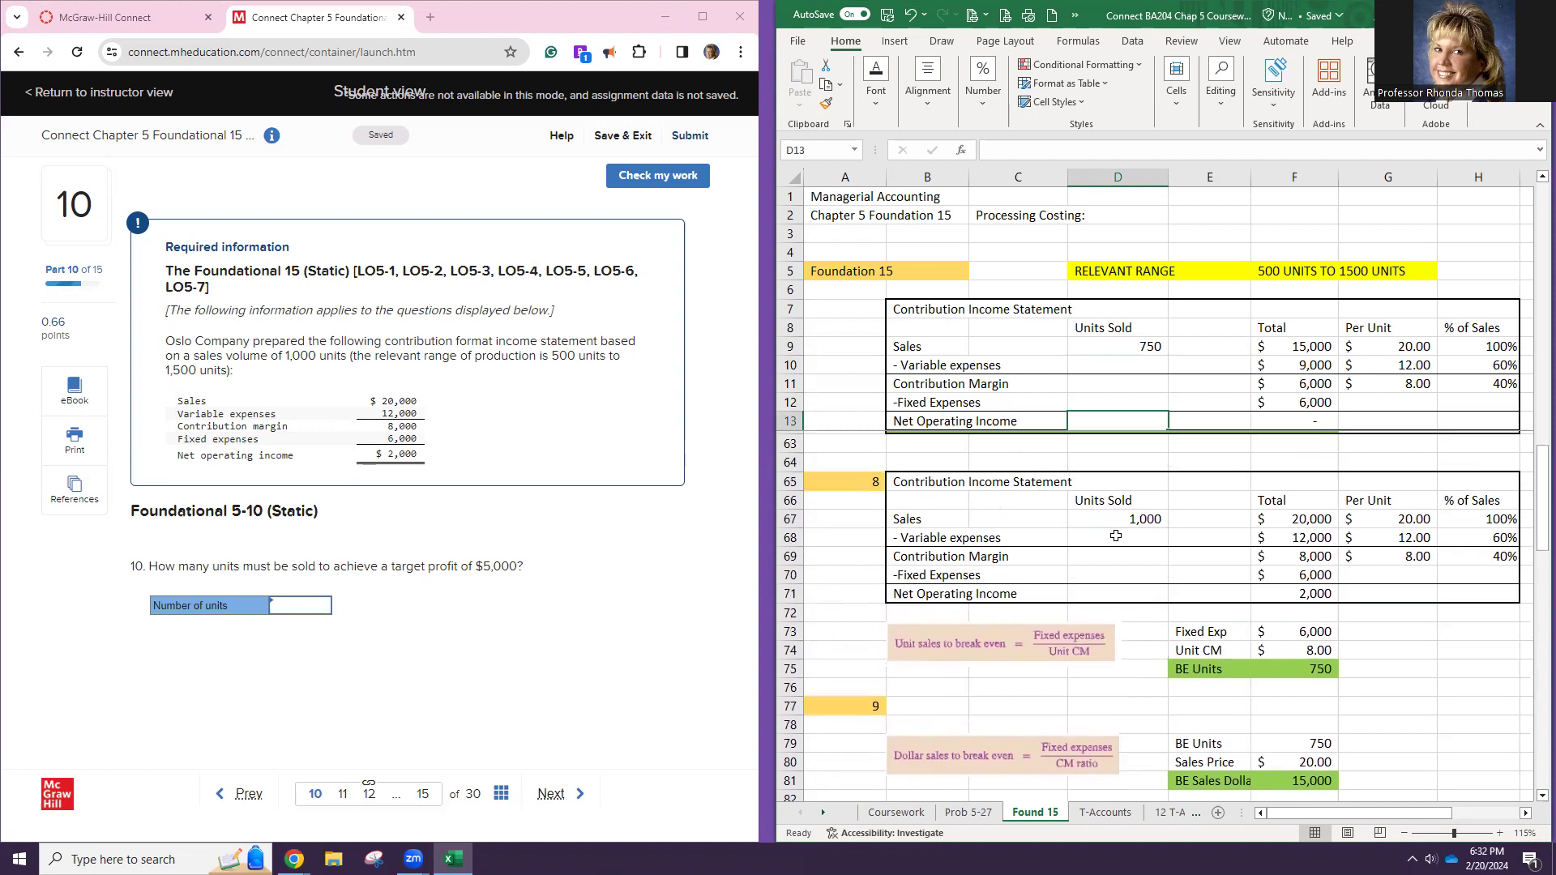
pyautogui.click(1163, 349)
pyautogui.write('1000')
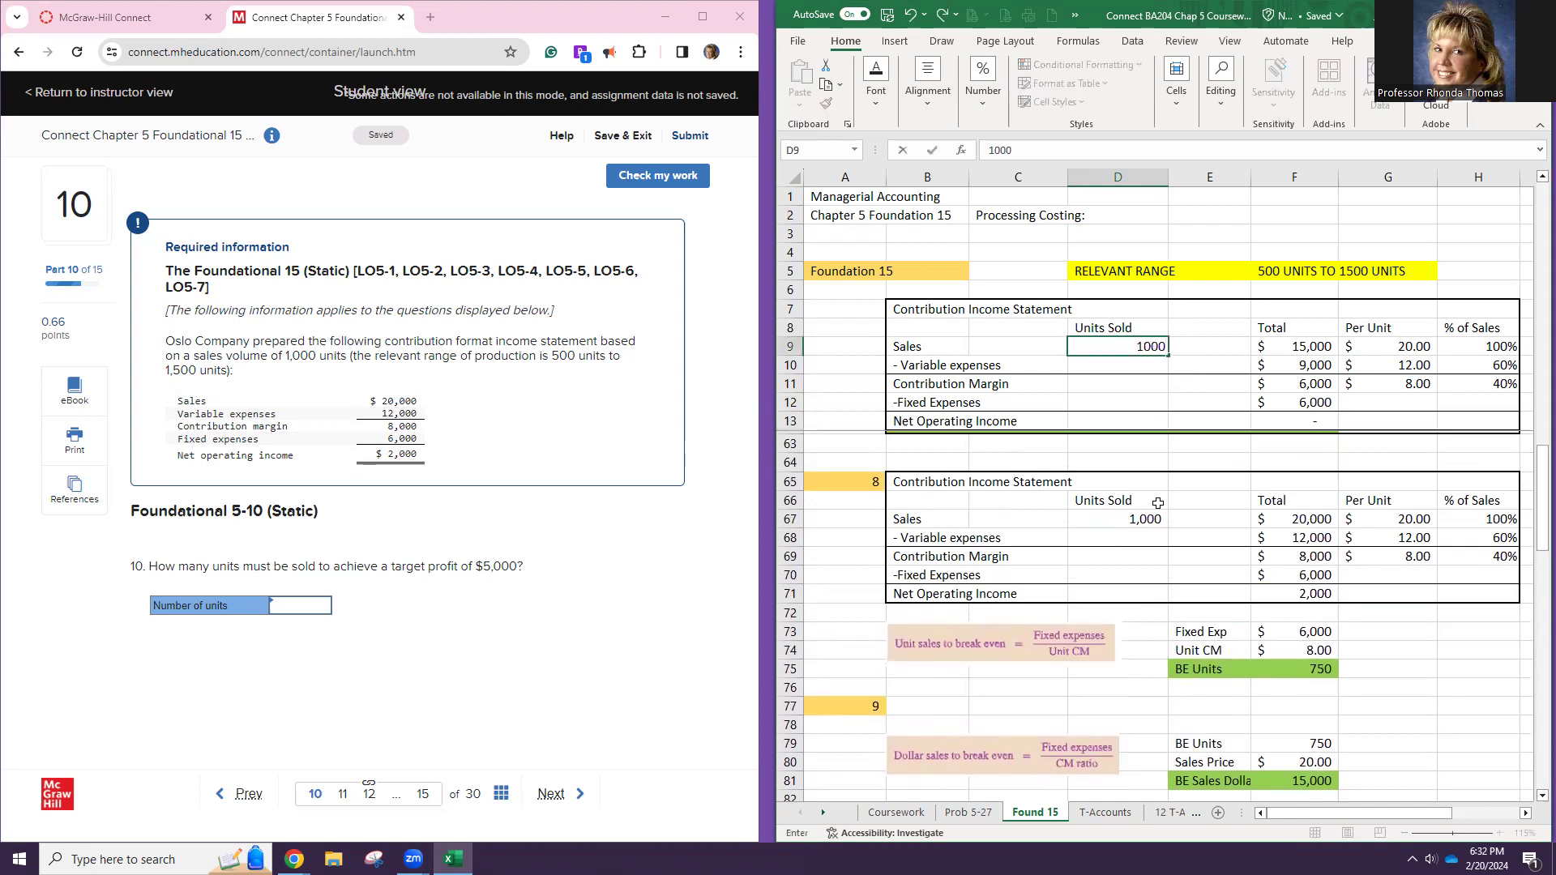
pyautogui.press('Return')
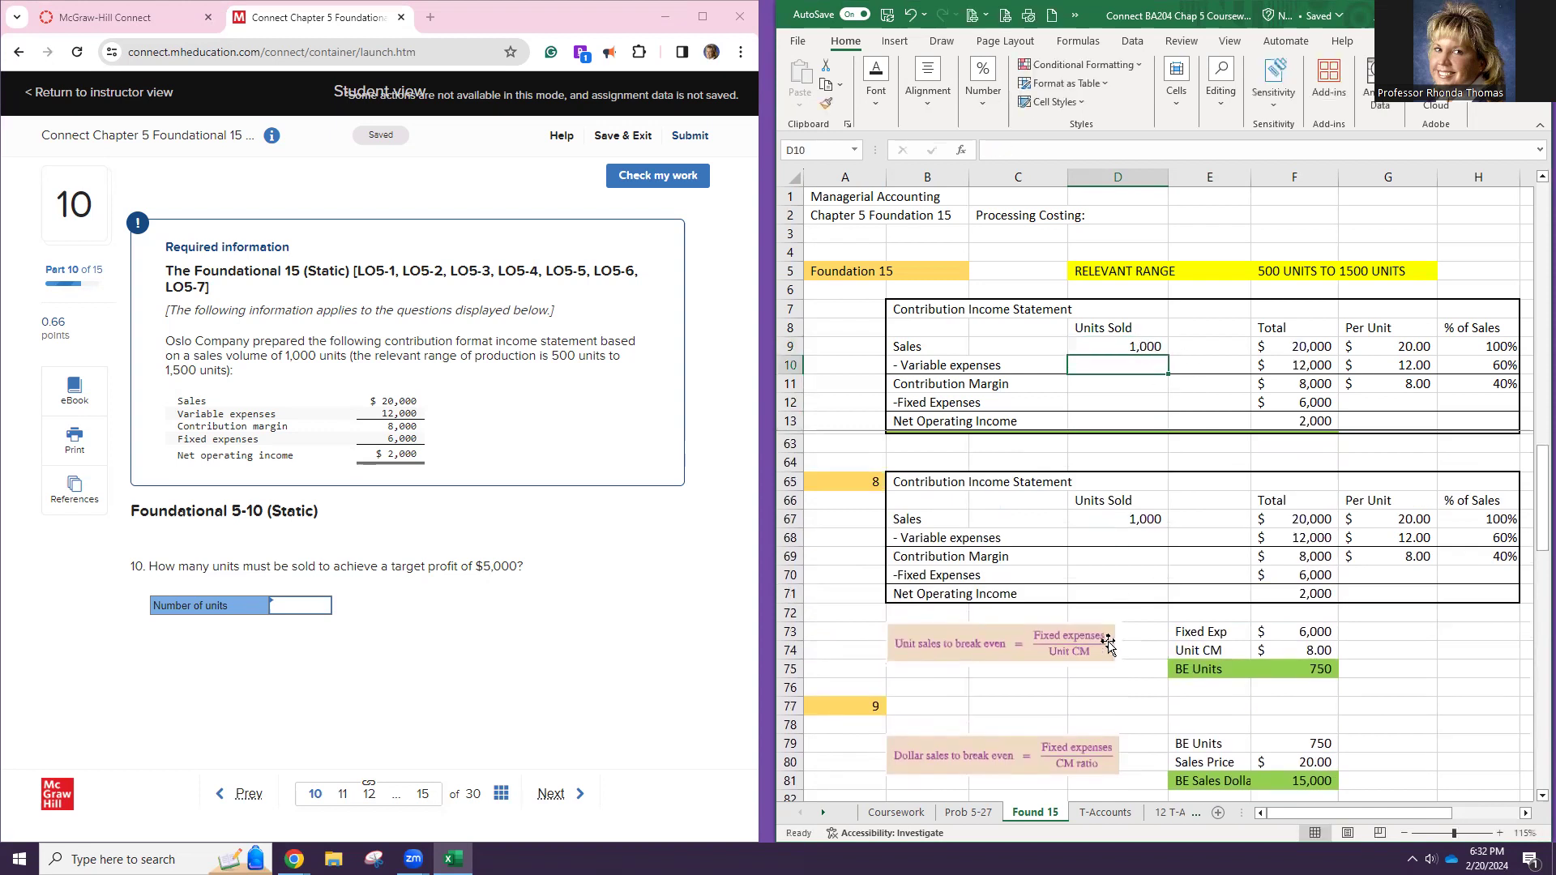
pyautogui.click(1133, 522)
pyautogui.write('750')
pyautogui.press('Return')
# Label the zero net operating income BREAK EVEN in D71
pyautogui.click(1148, 587)
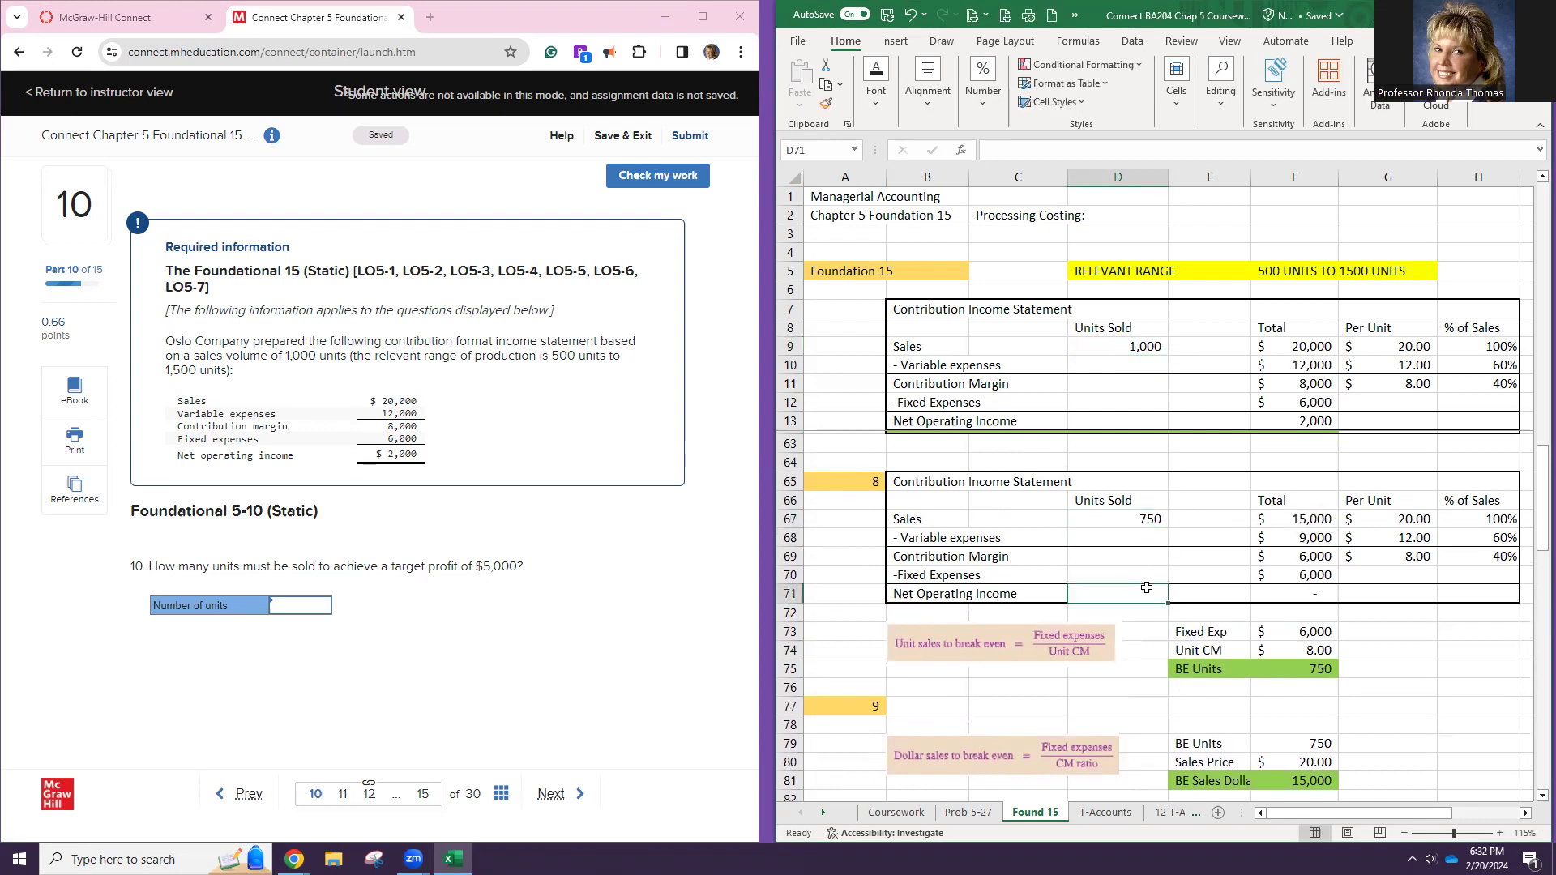
pyautogui.write('BREQAK EVEN')
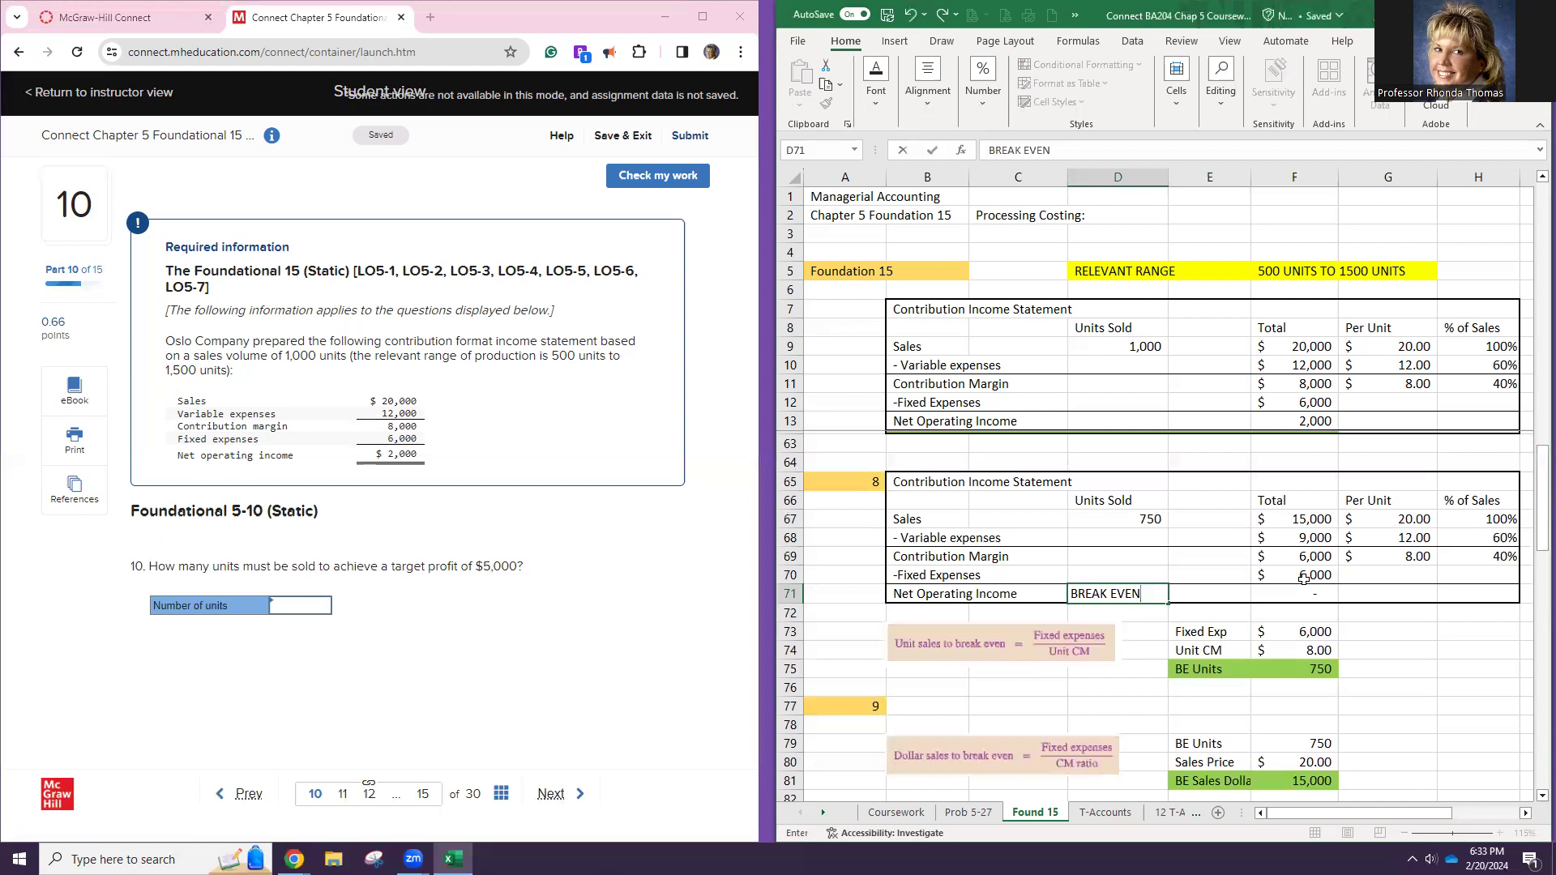
pyautogui.scroll(-2, 1073, 697)
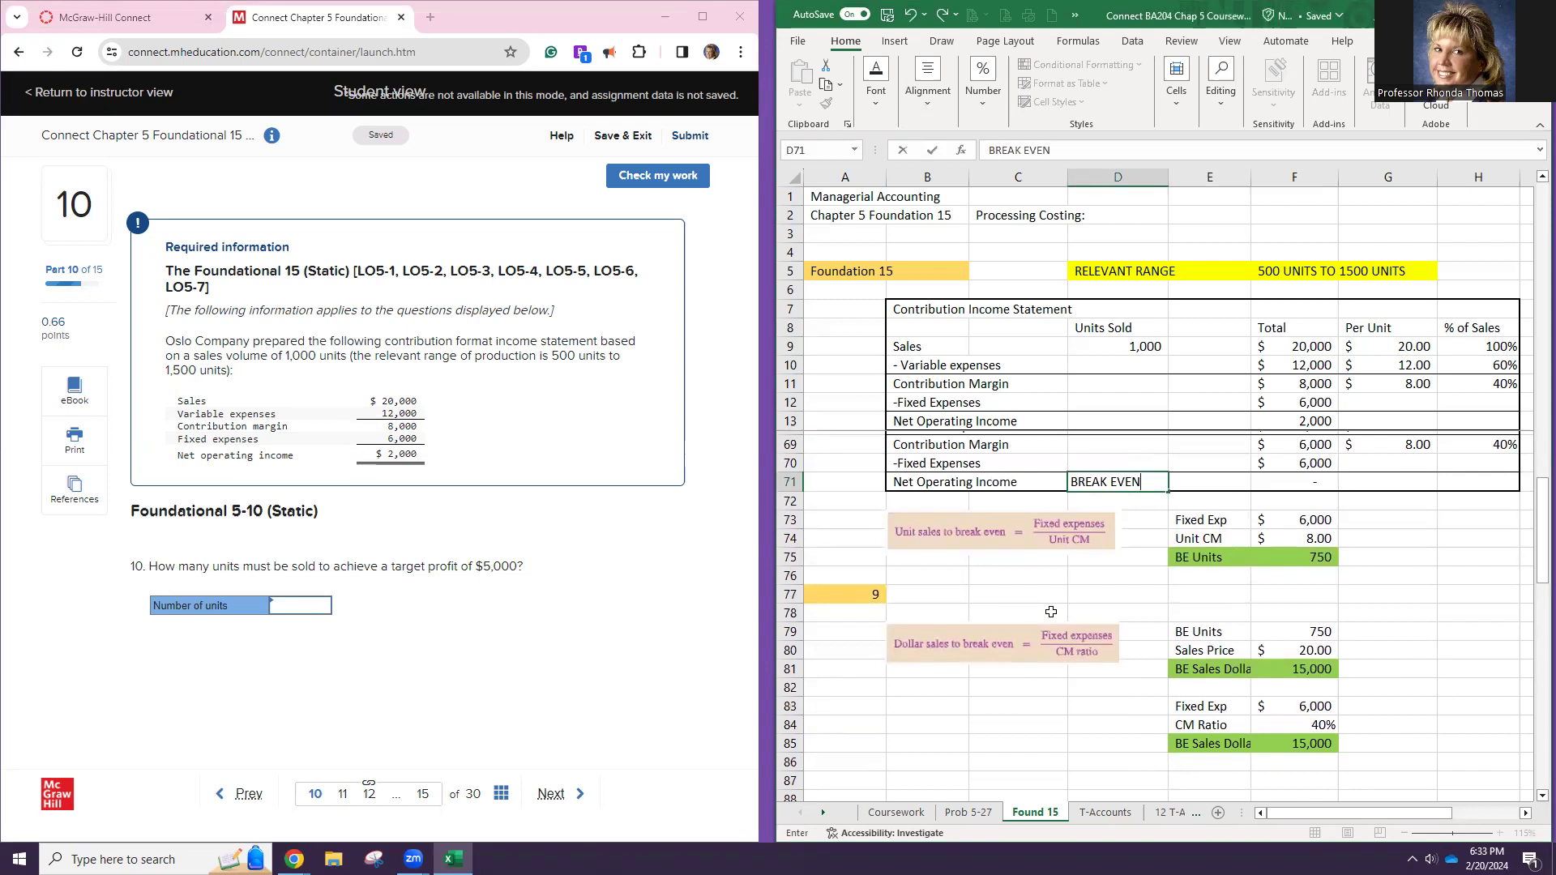
pyautogui.scroll(4, 1052, 612)
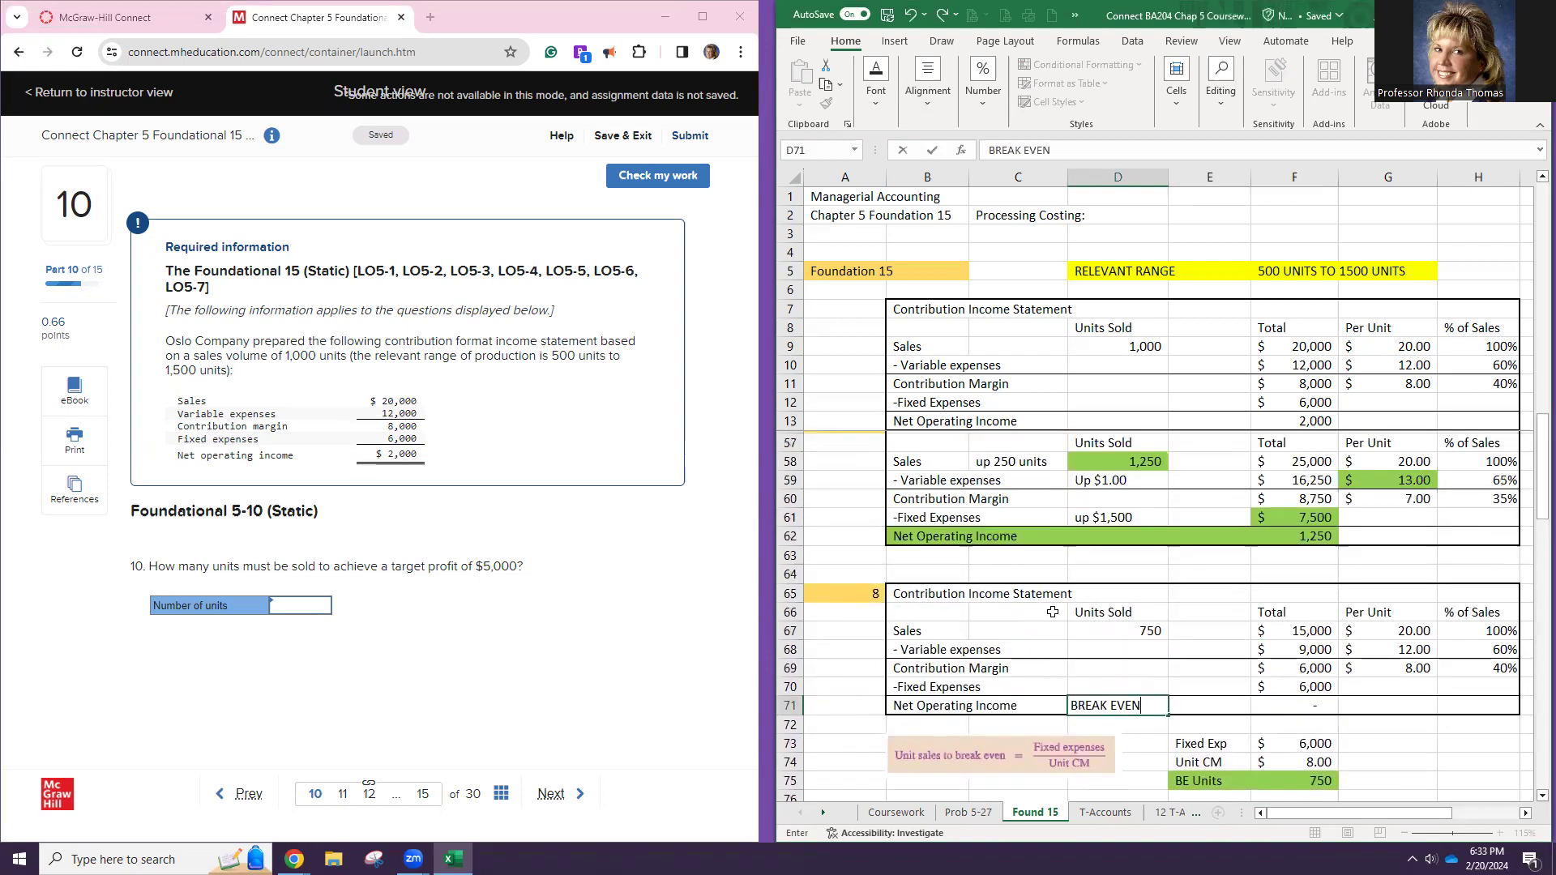
pyautogui.scroll(-5, 1052, 612)
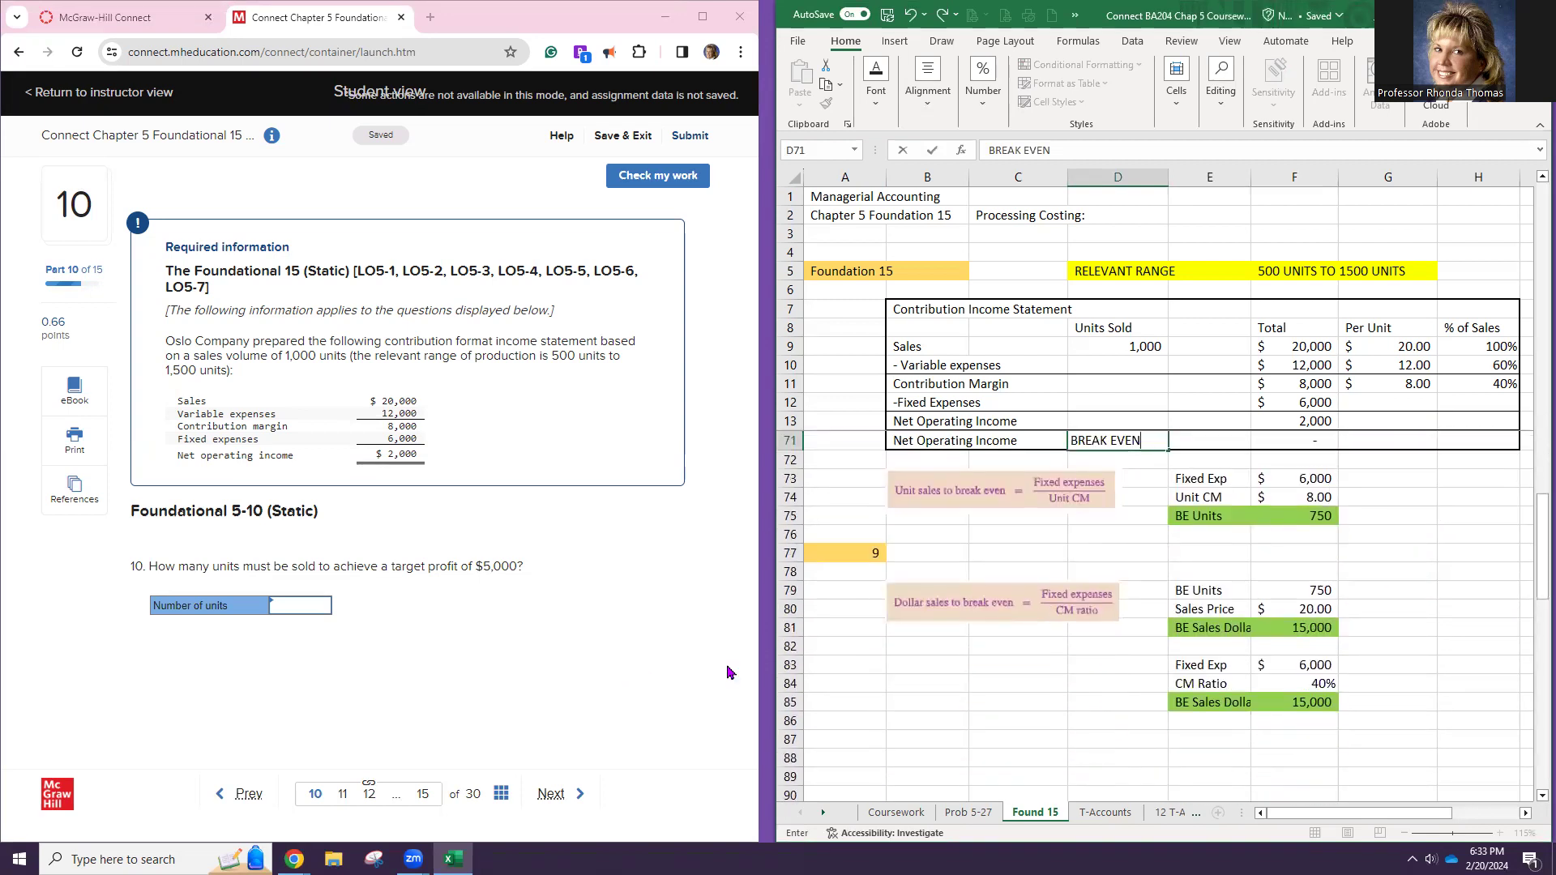
pyautogui.click(856, 737)
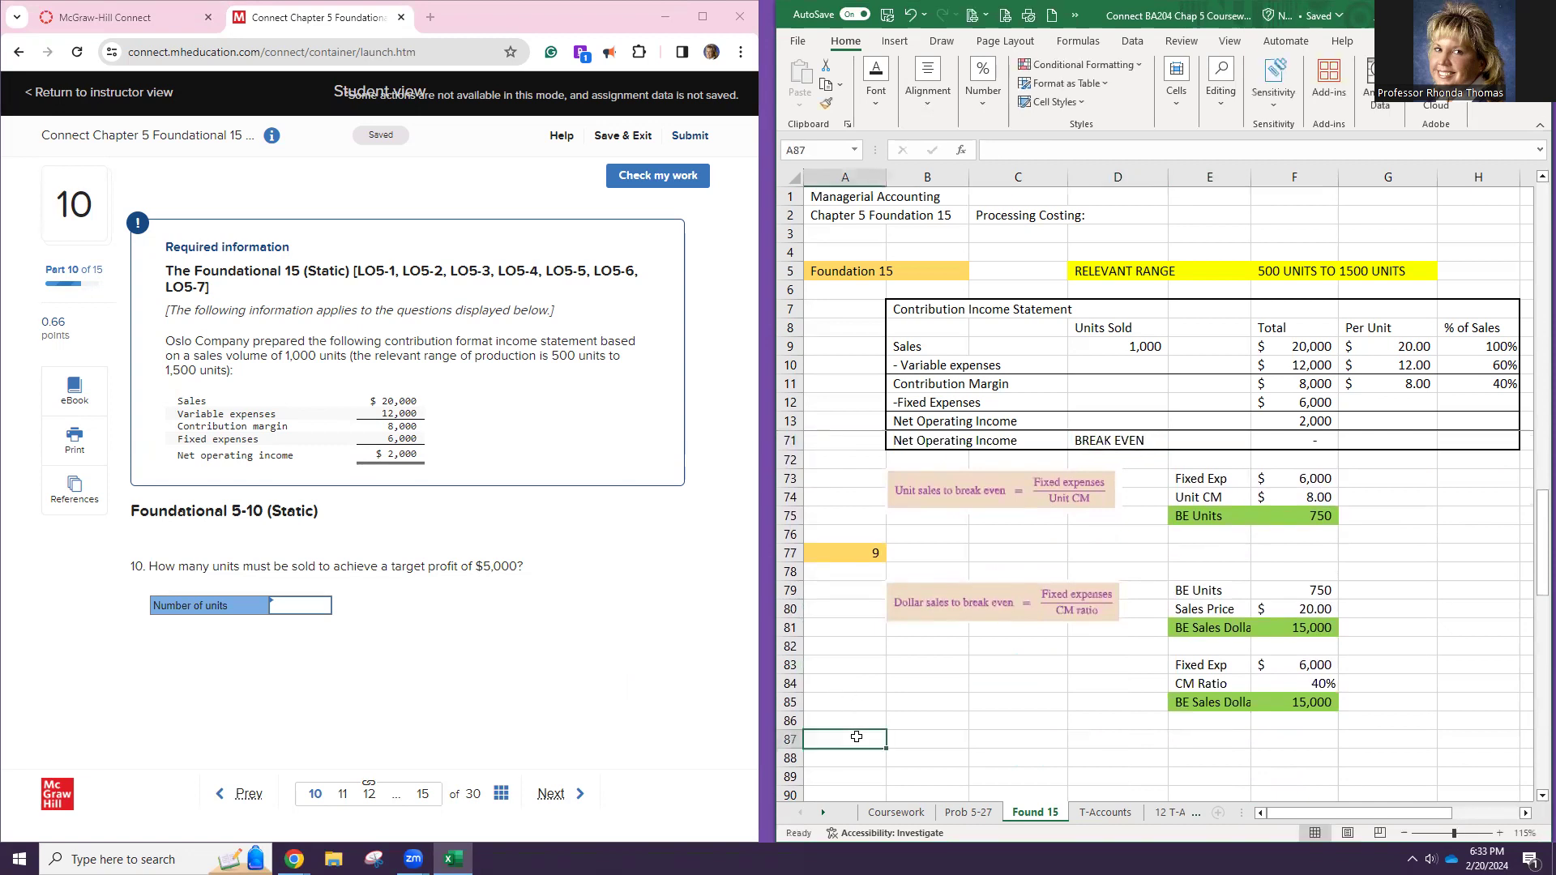
# Copy the question 9 number to A87 and change it to 10
pyautogui.click(849, 559)
pyautogui.hotkey('ctrl', 'c')
pyautogui.click(873, 745)
pyautogui.hotkey('ctrl', 'v')
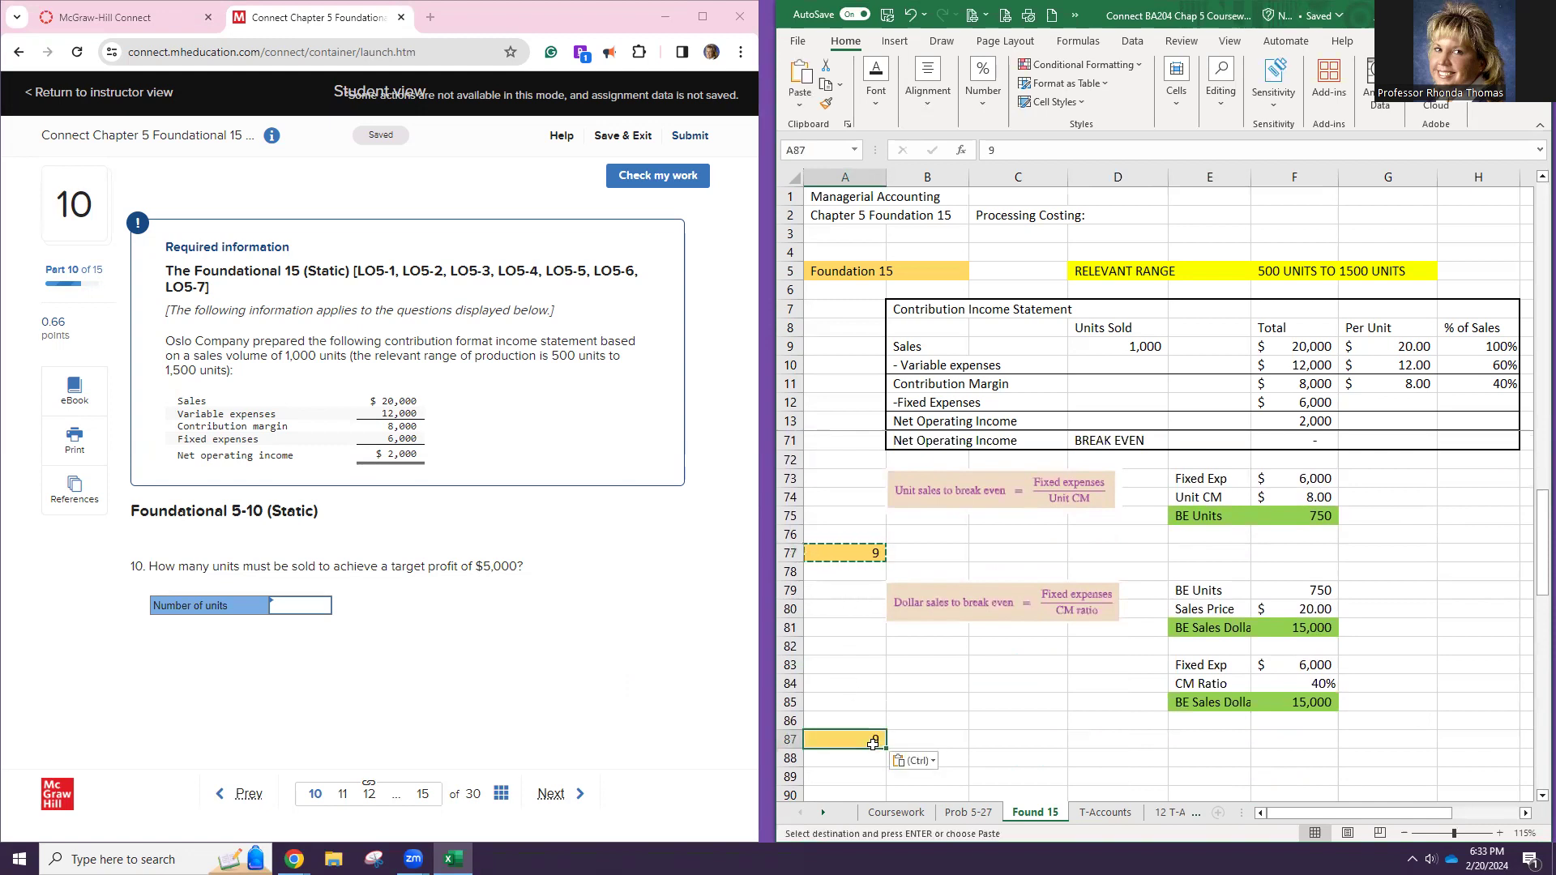
pyautogui.write('1')
pyautogui.press('Return')
# Copy the contribution income statement B7:H13 and paste it at B88
pyautogui.scroll(3, 1084, 624)
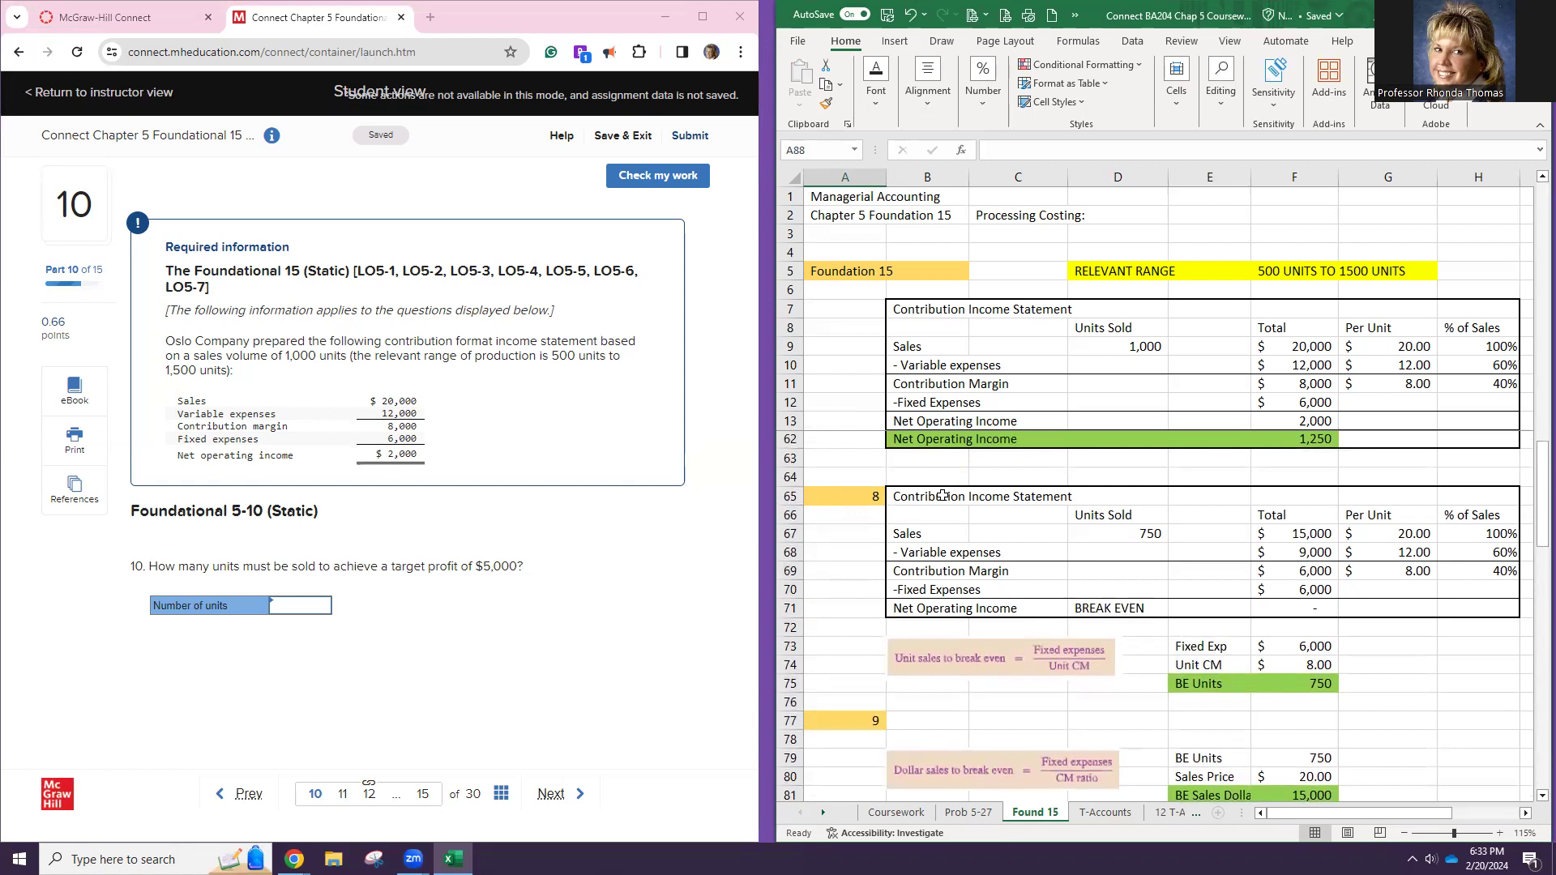
pyautogui.moveTo(924, 305); pyautogui.dragTo(1212, 415)
pyautogui.hotkey('ctrl', 'c')
pyautogui.press('Home')
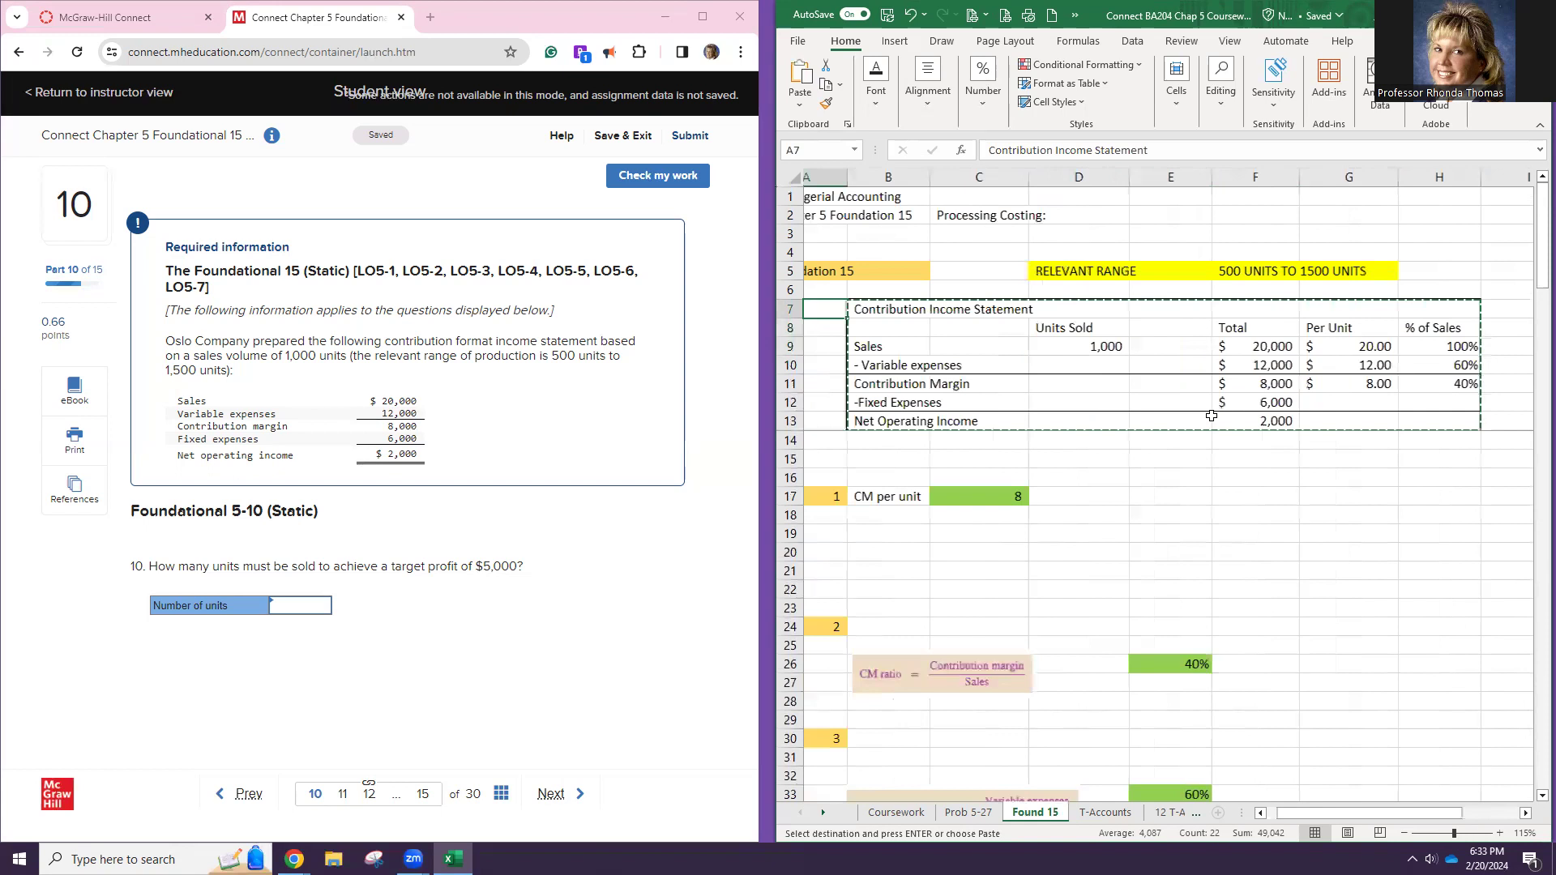
pyautogui.scroll(-5, 1087, 468)
pyautogui.scroll(-18, 1087, 468)
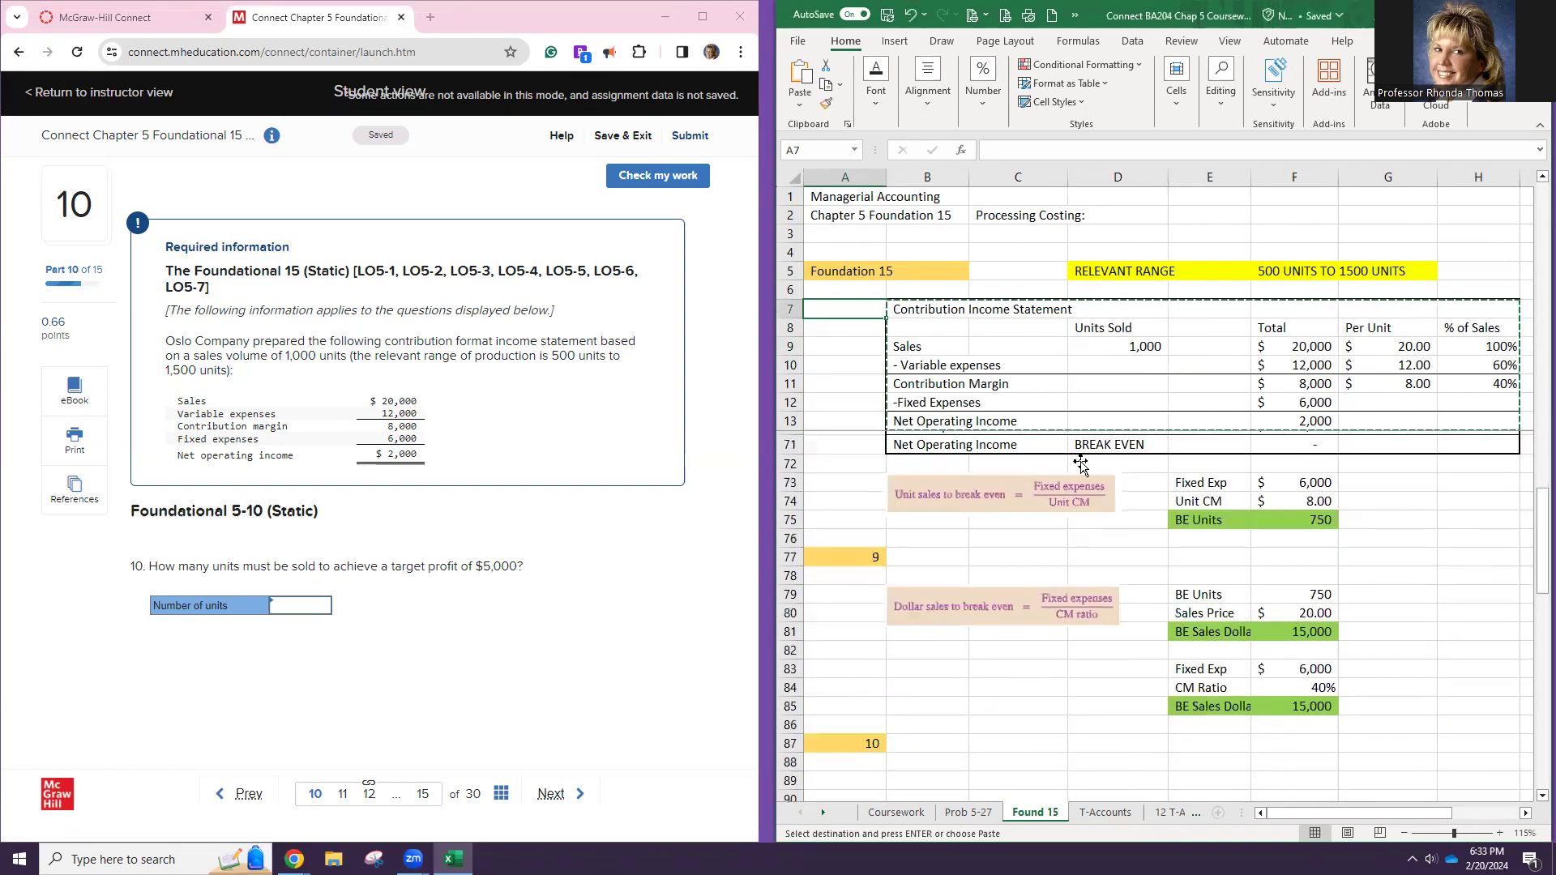
pyautogui.scroll(-2, 936, 541)
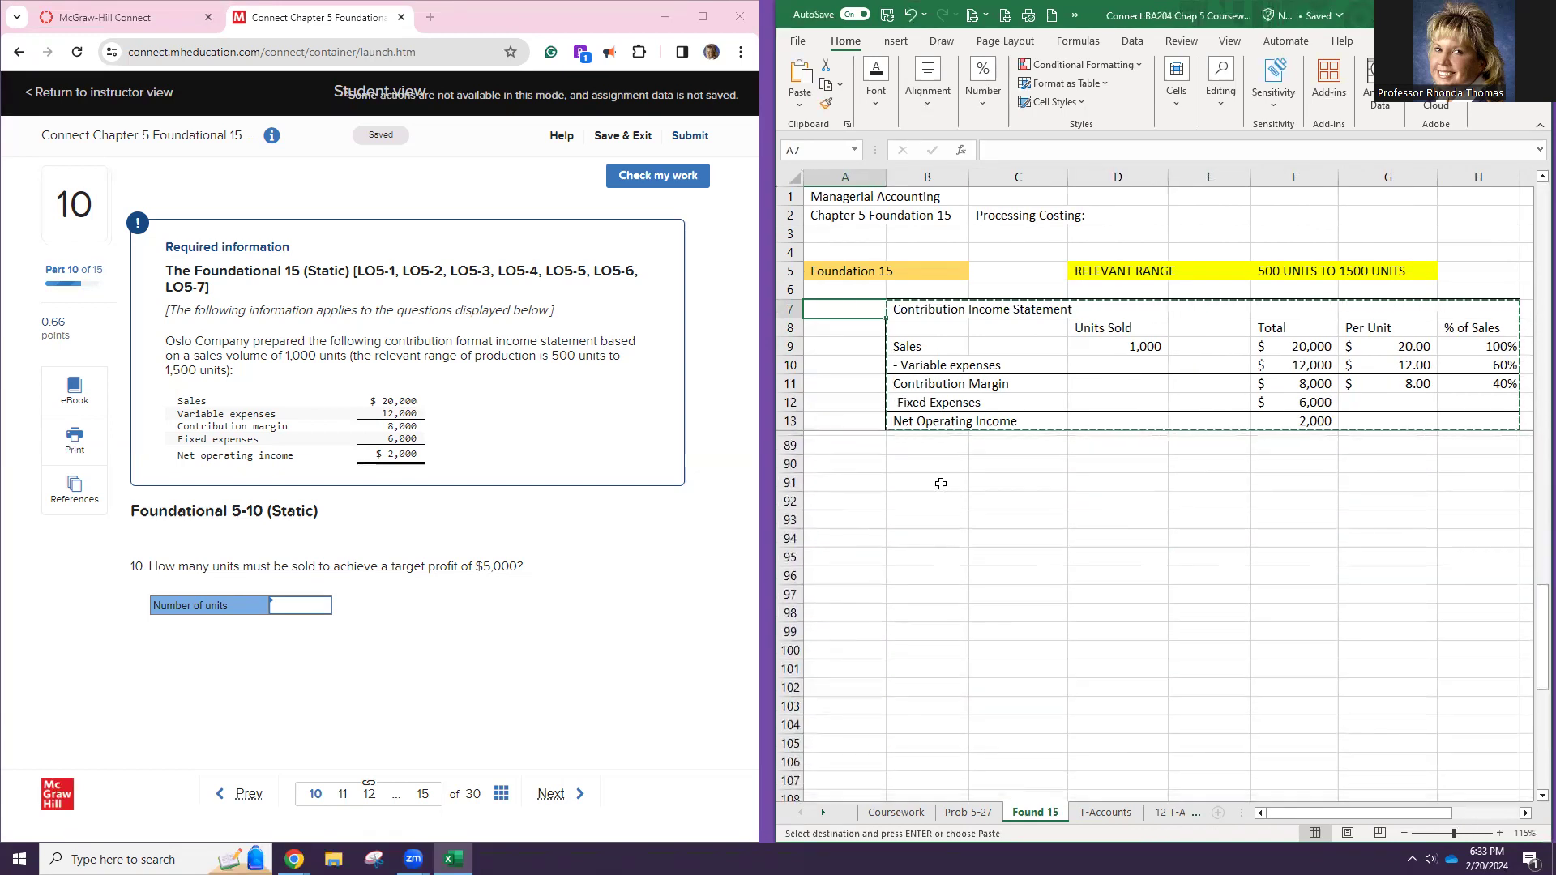
pyautogui.scroll(1, 943, 474)
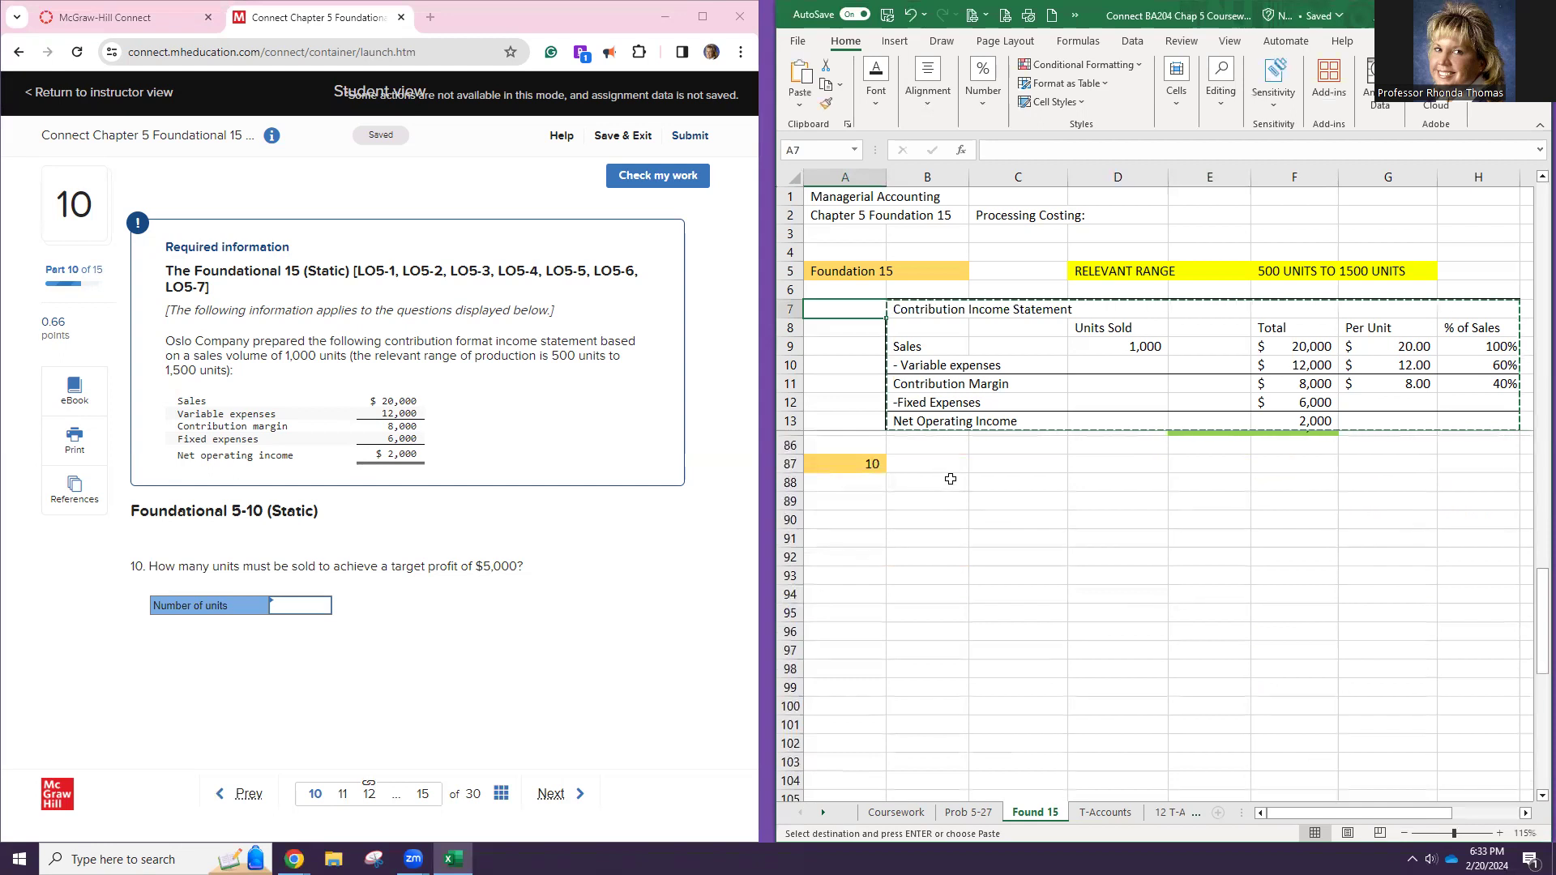
pyautogui.click(954, 479)
pyautogui.hotkey('ctrl', 'v')
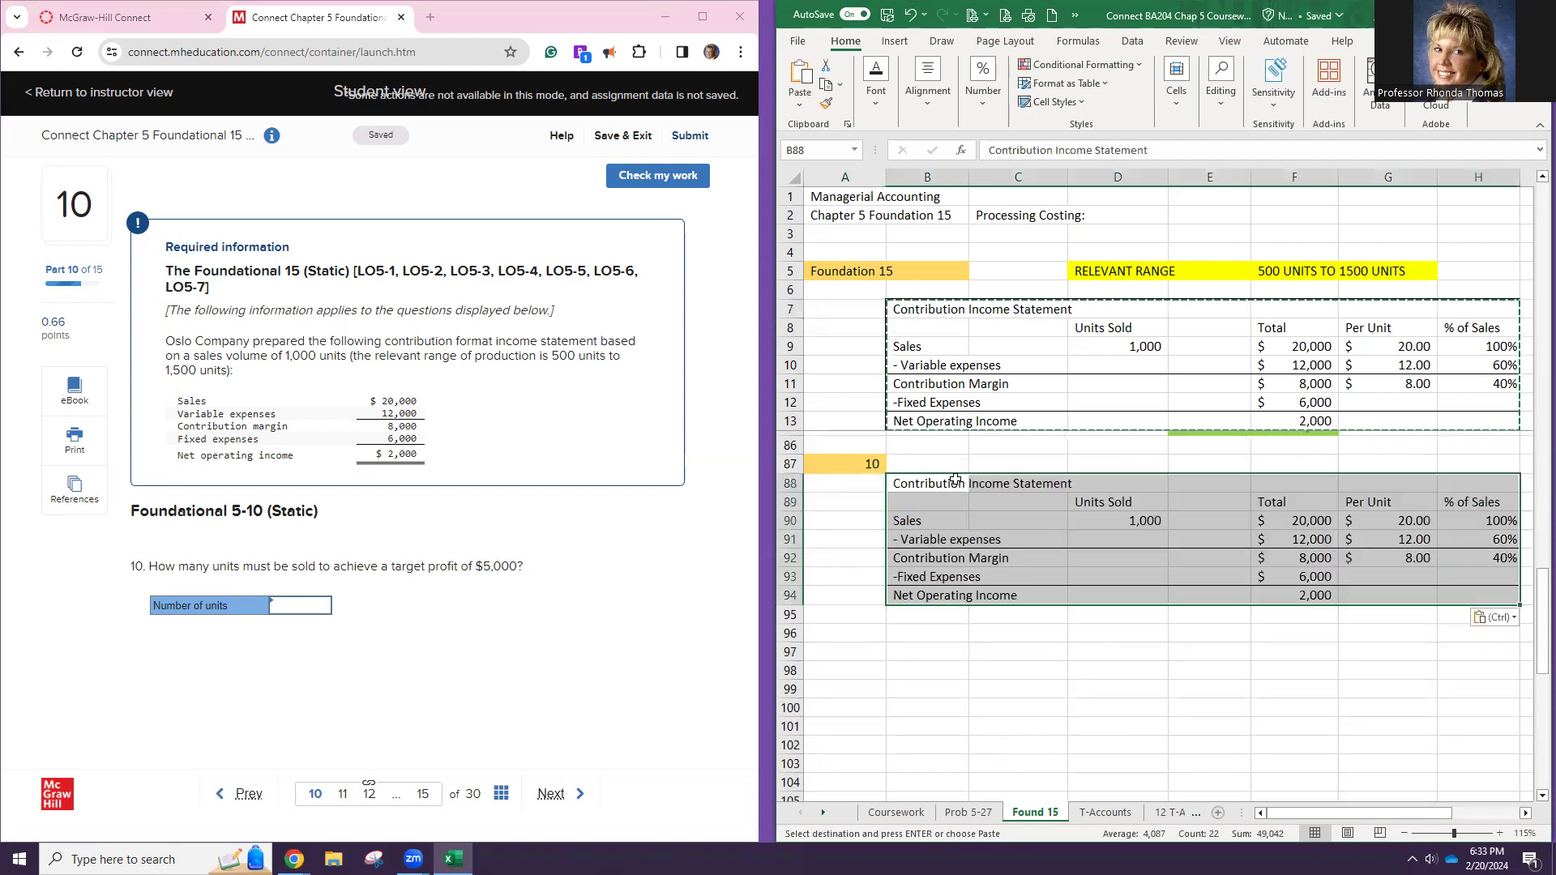
# Check the pasted sales and variable expenses formulas in F90 and F91
pyautogui.click(1301, 523)
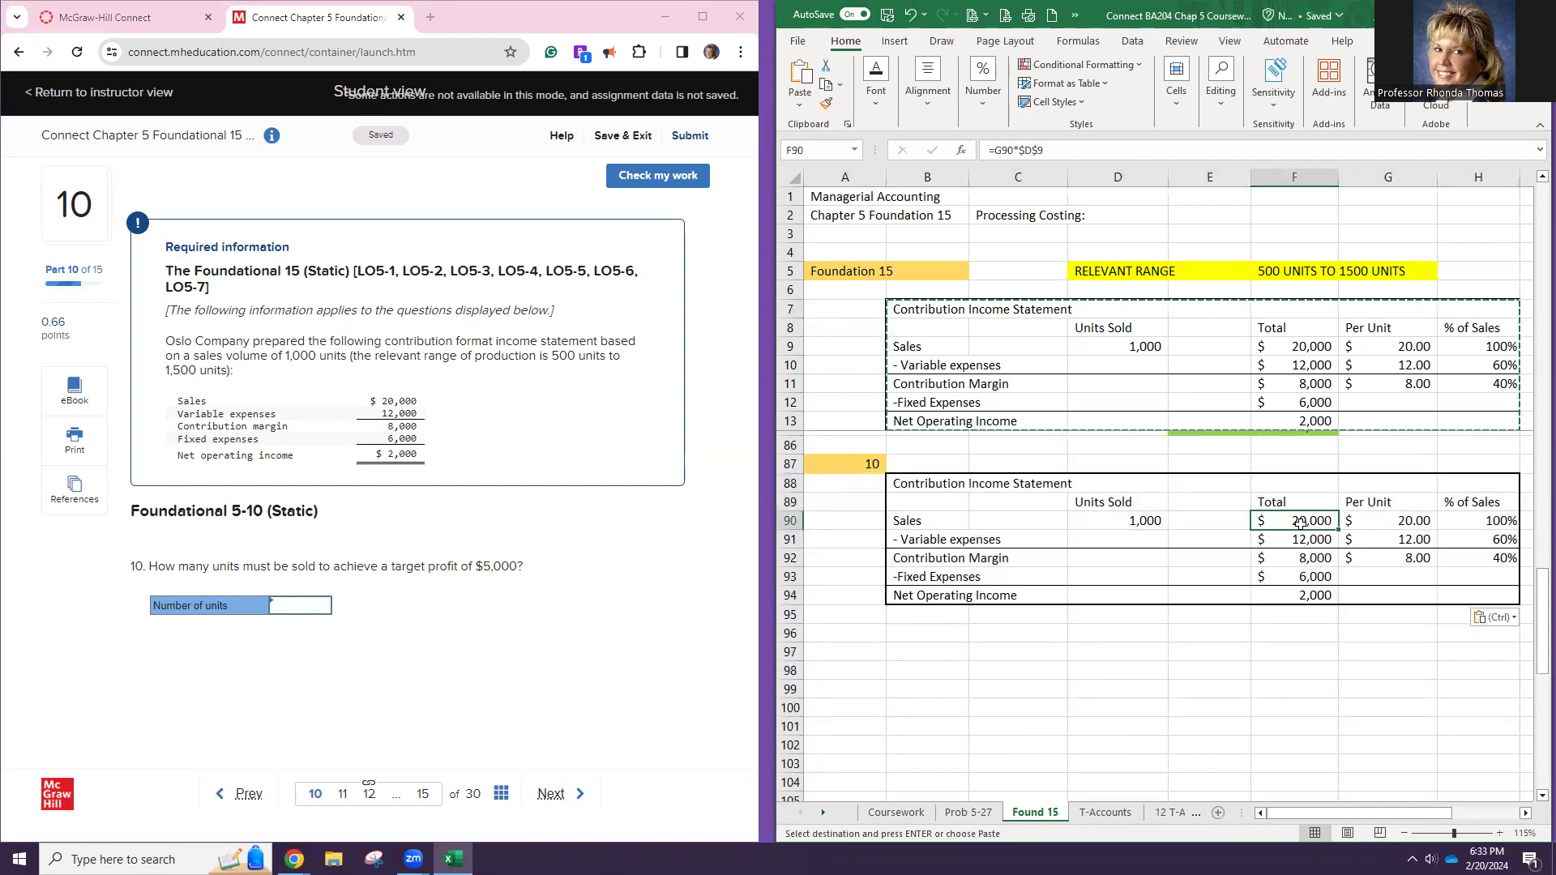
pyautogui.doubleClick(1301, 523)
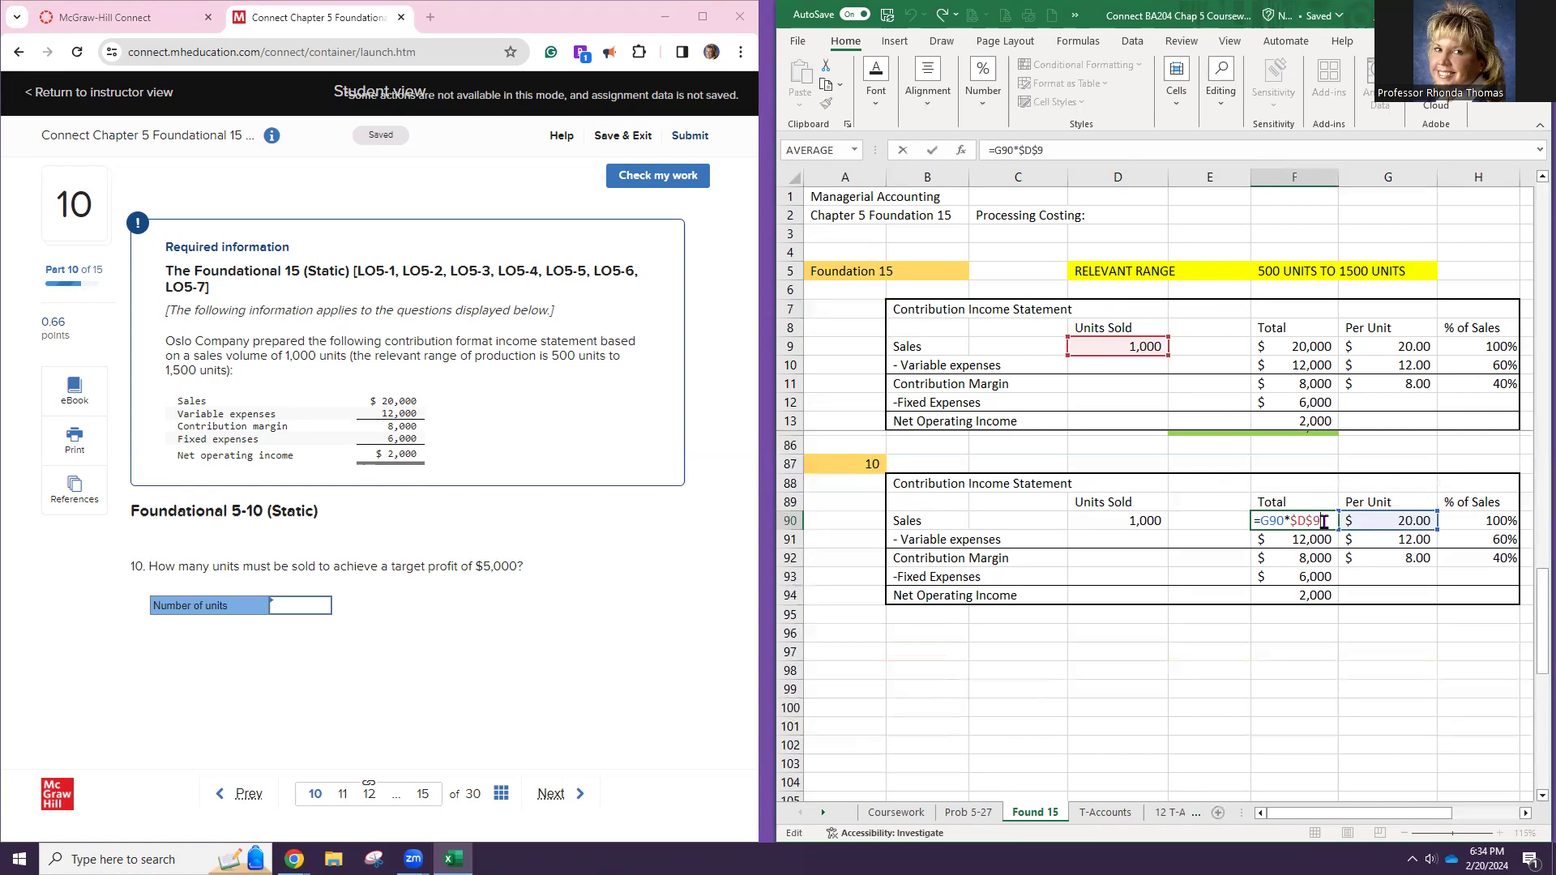
pyautogui.press('Return')
pyautogui.doubleClick(1328, 539)
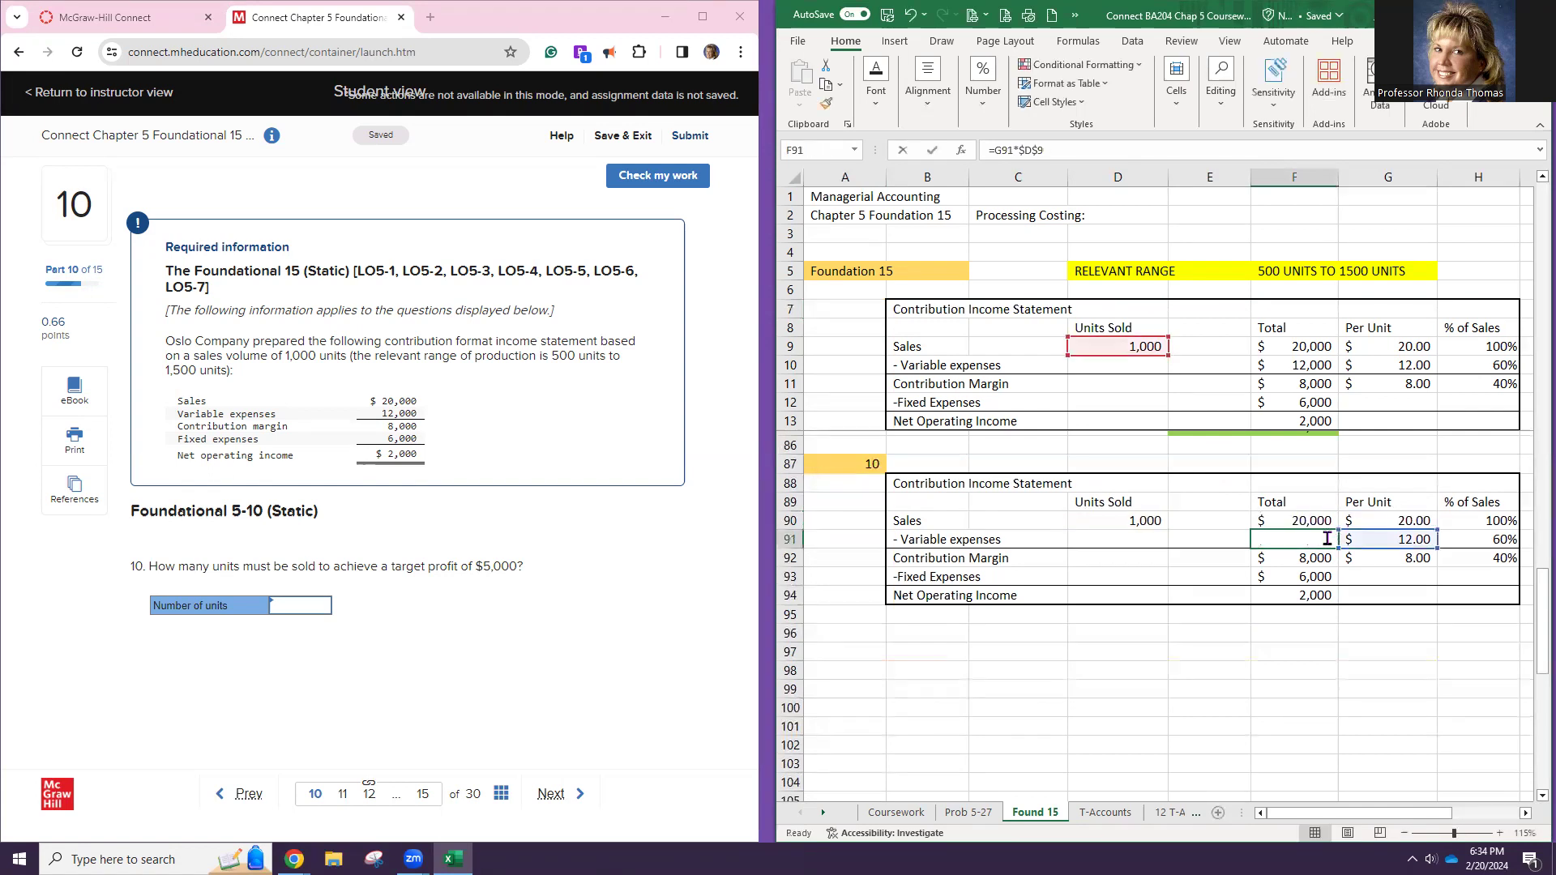
pyautogui.press('Return')
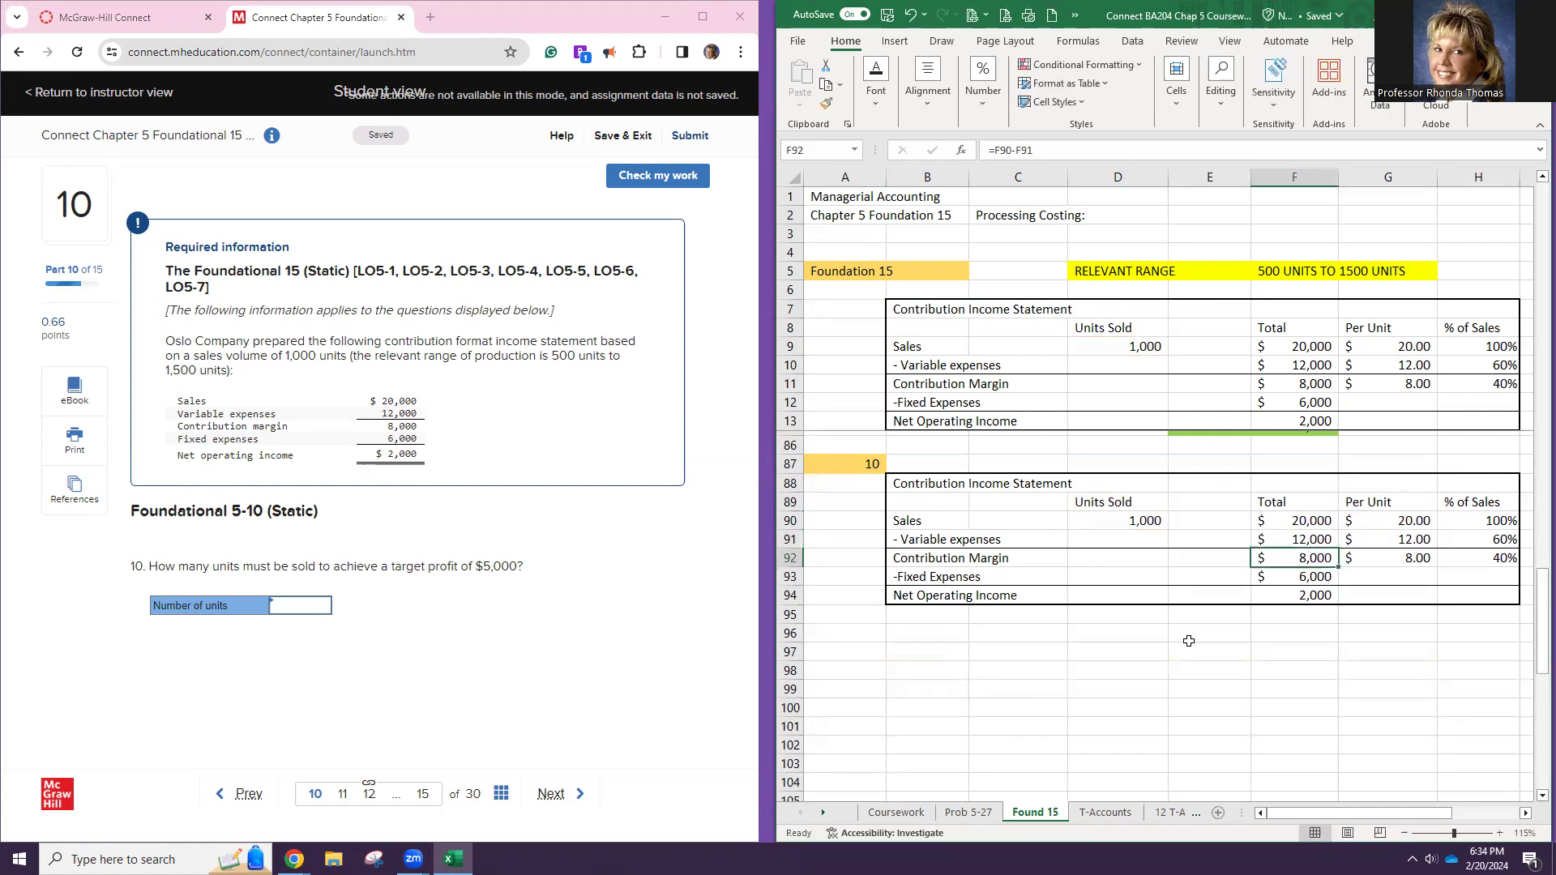
pyautogui.click(923, 646)
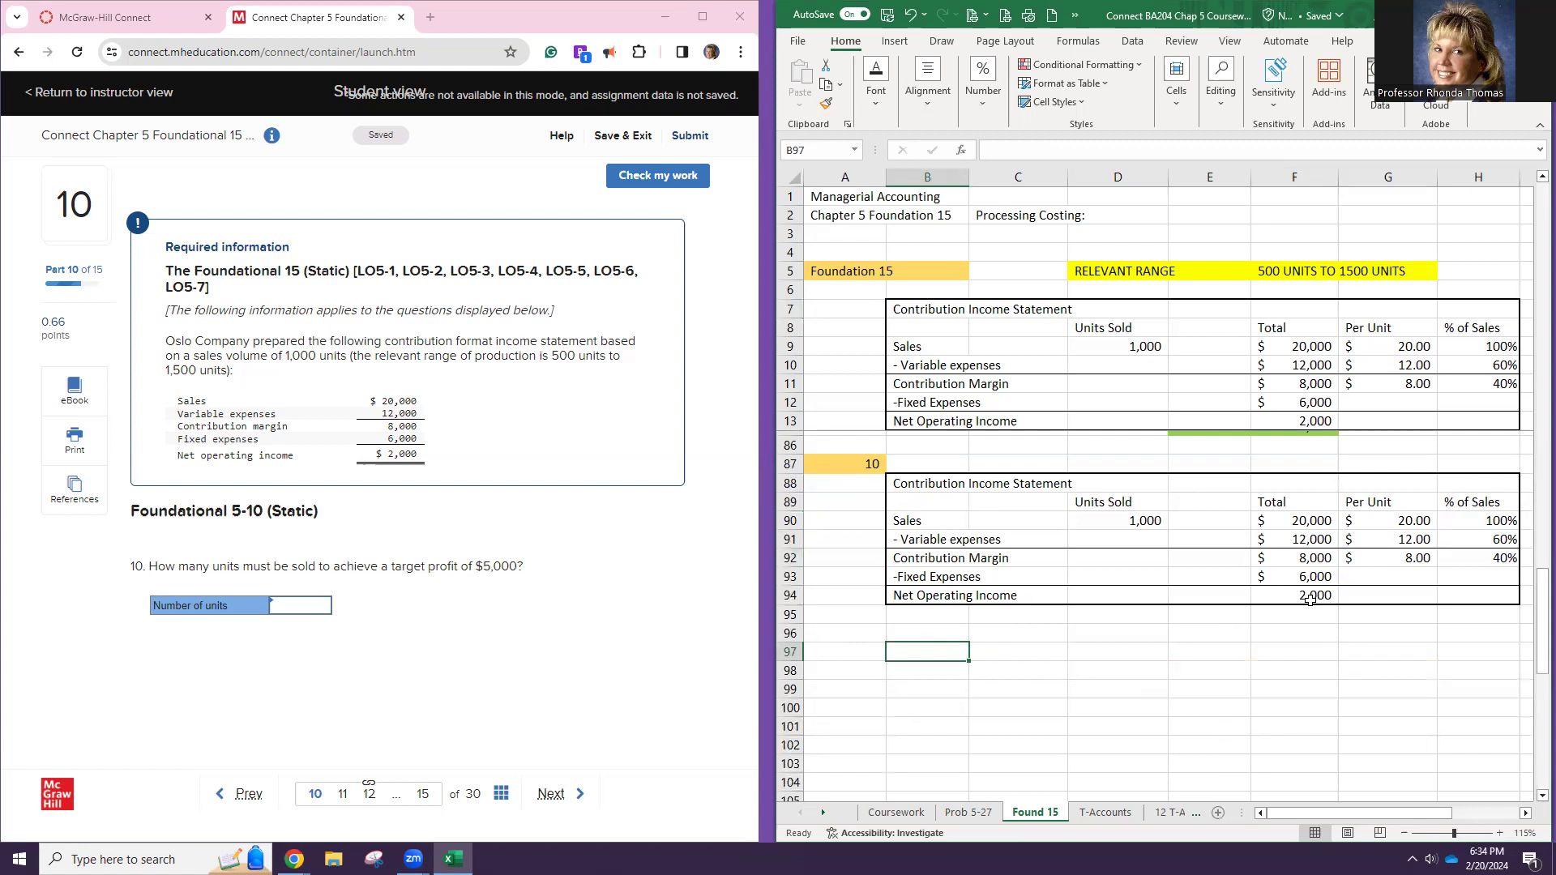
# Add a 'Target Profit $5,000' note beside the new net operating income
pyautogui.click(1092, 599)
pyautogui.write('T')
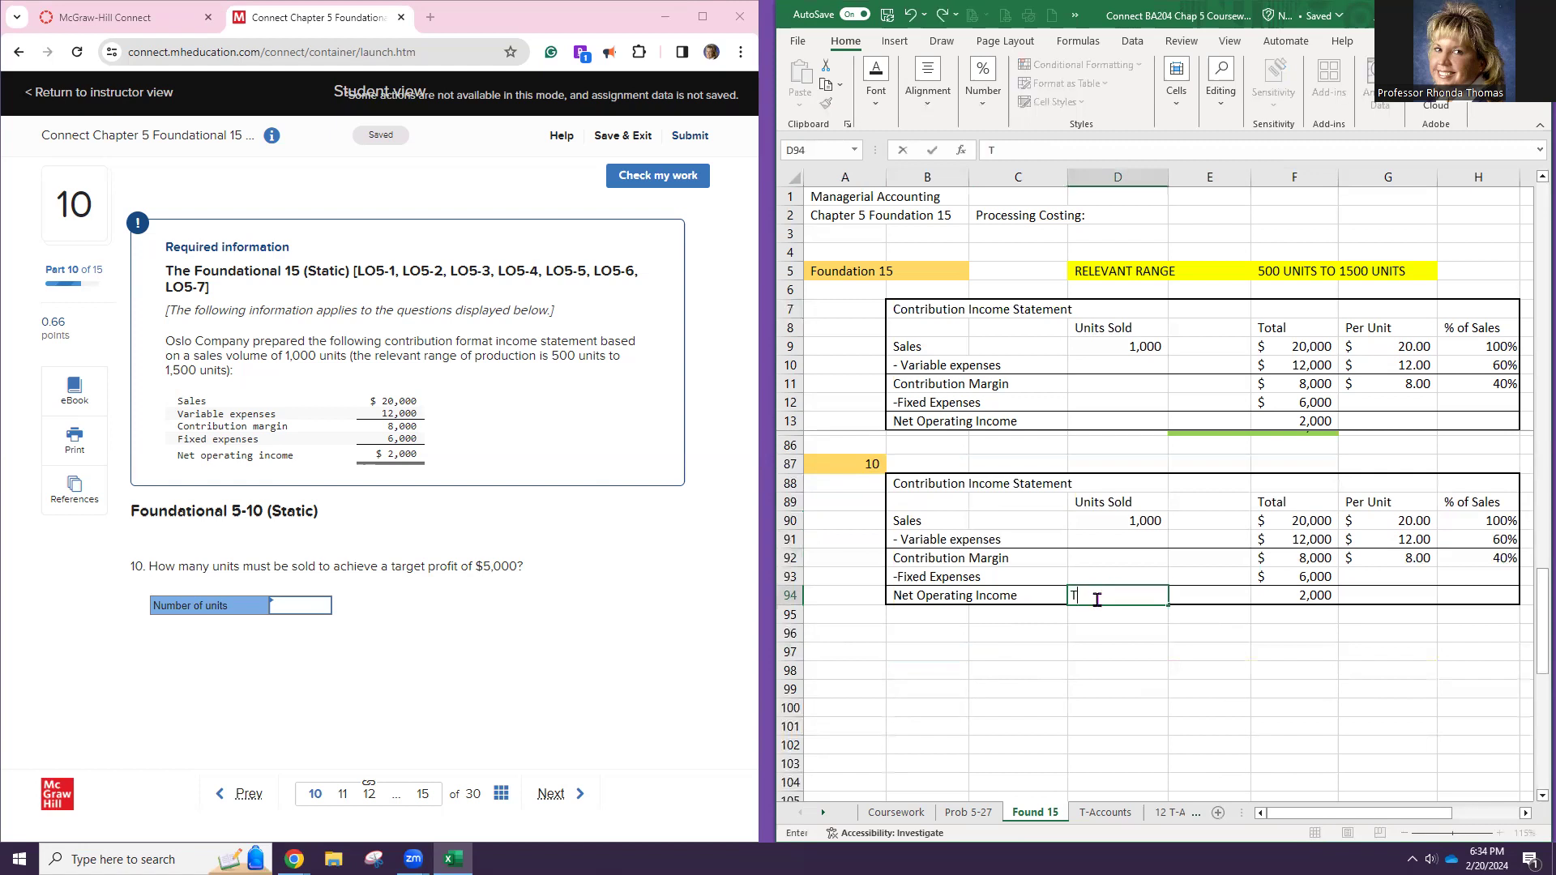
pyautogui.write('arget Profit $5,000')
pyautogui.press('Return')
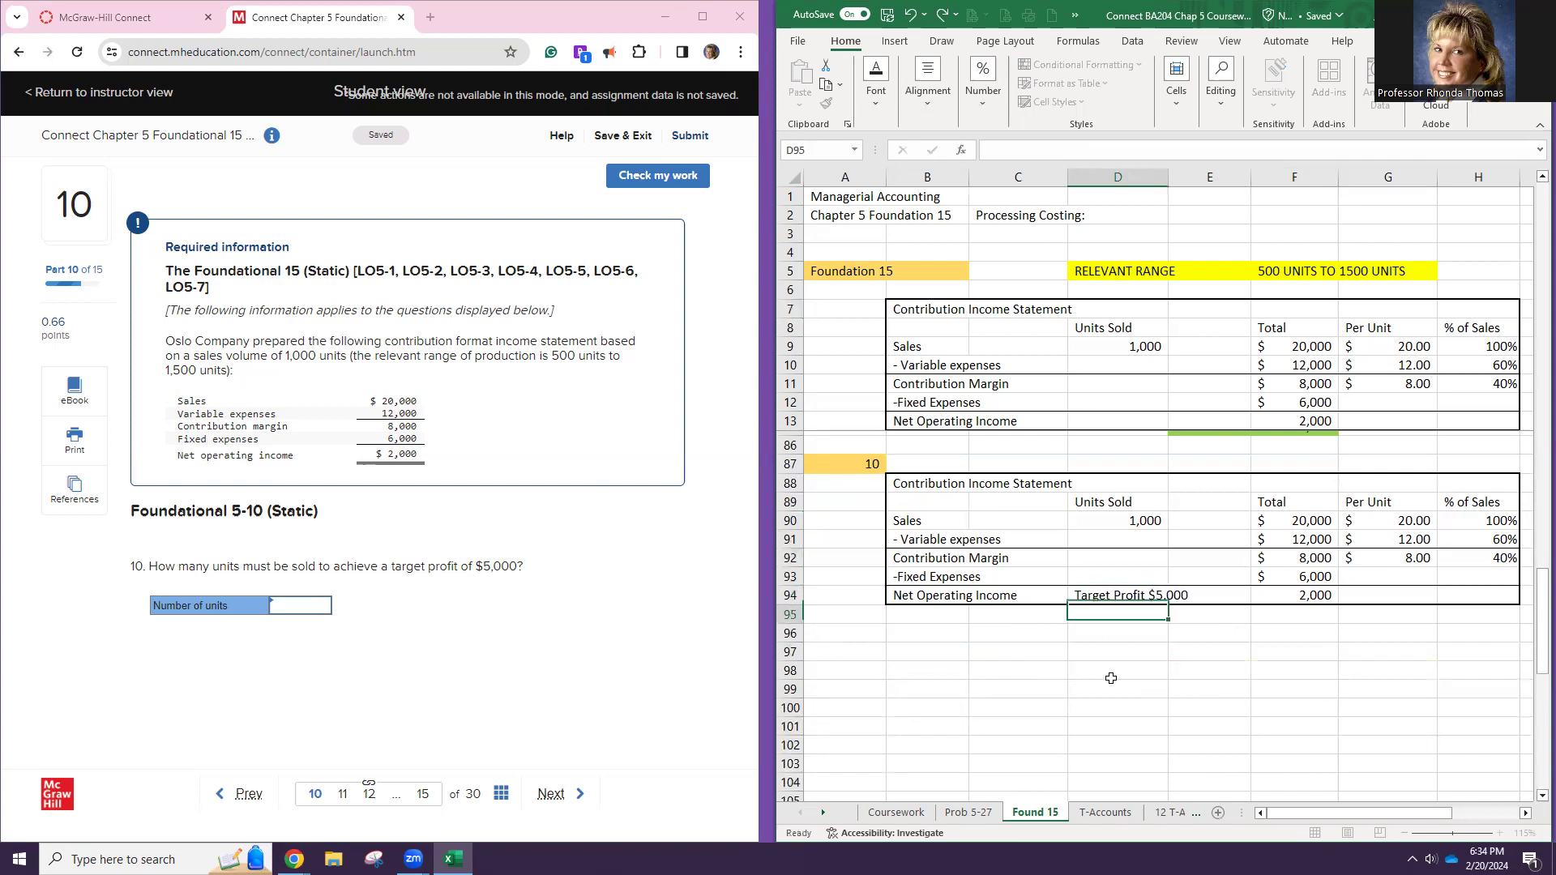
# Paste the unit-sales target-profit formula picture from Coursework onto Found 15
pyautogui.click(1005, 658)
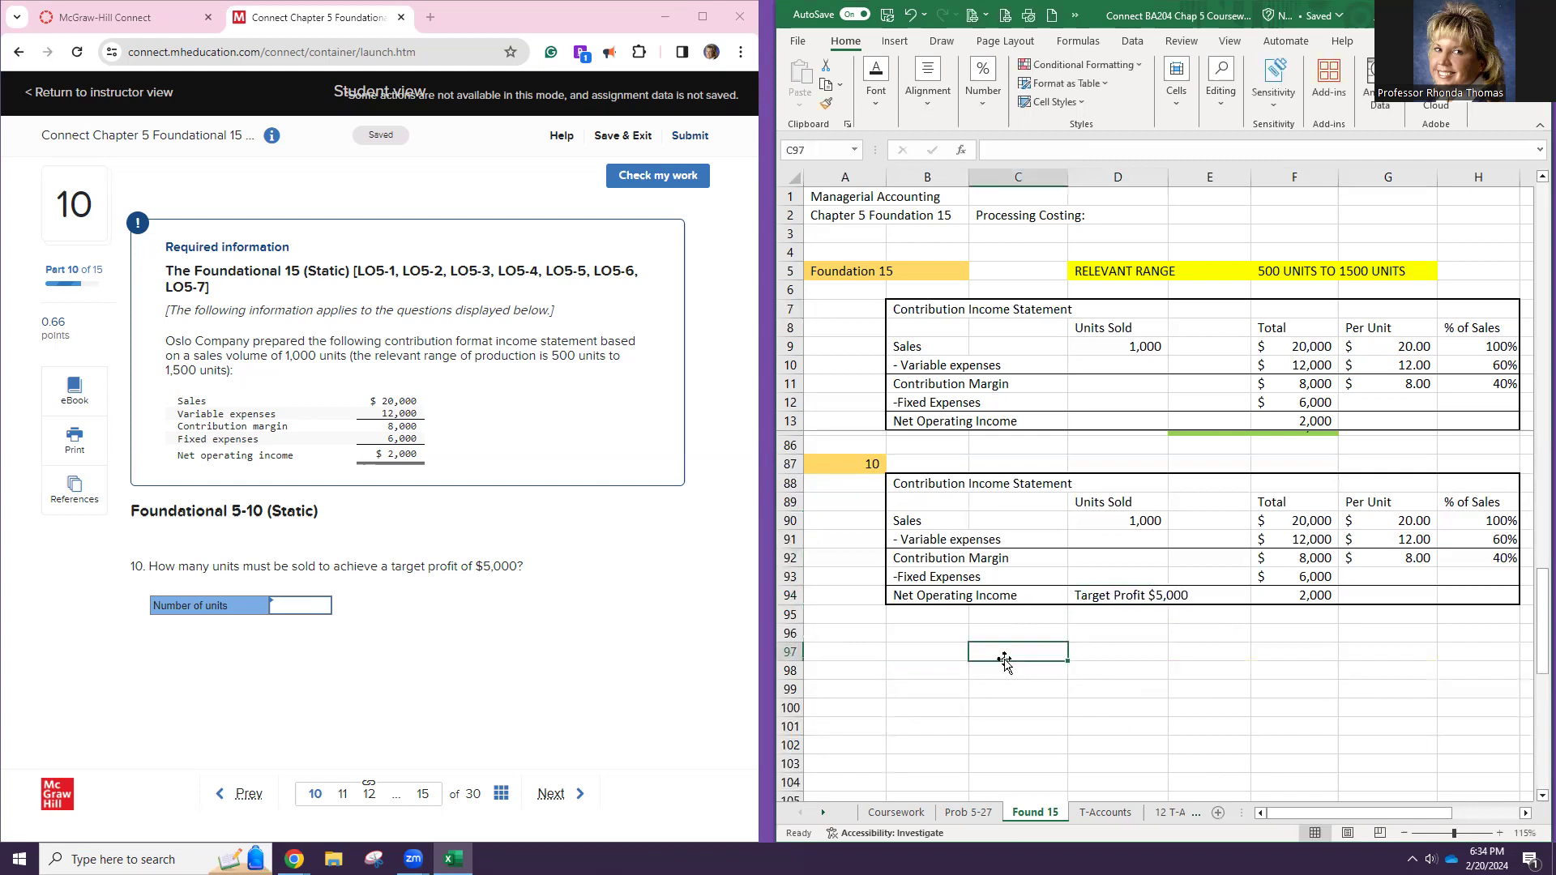
pyautogui.click(896, 812)
pyautogui.scroll(-1, 1027, 746)
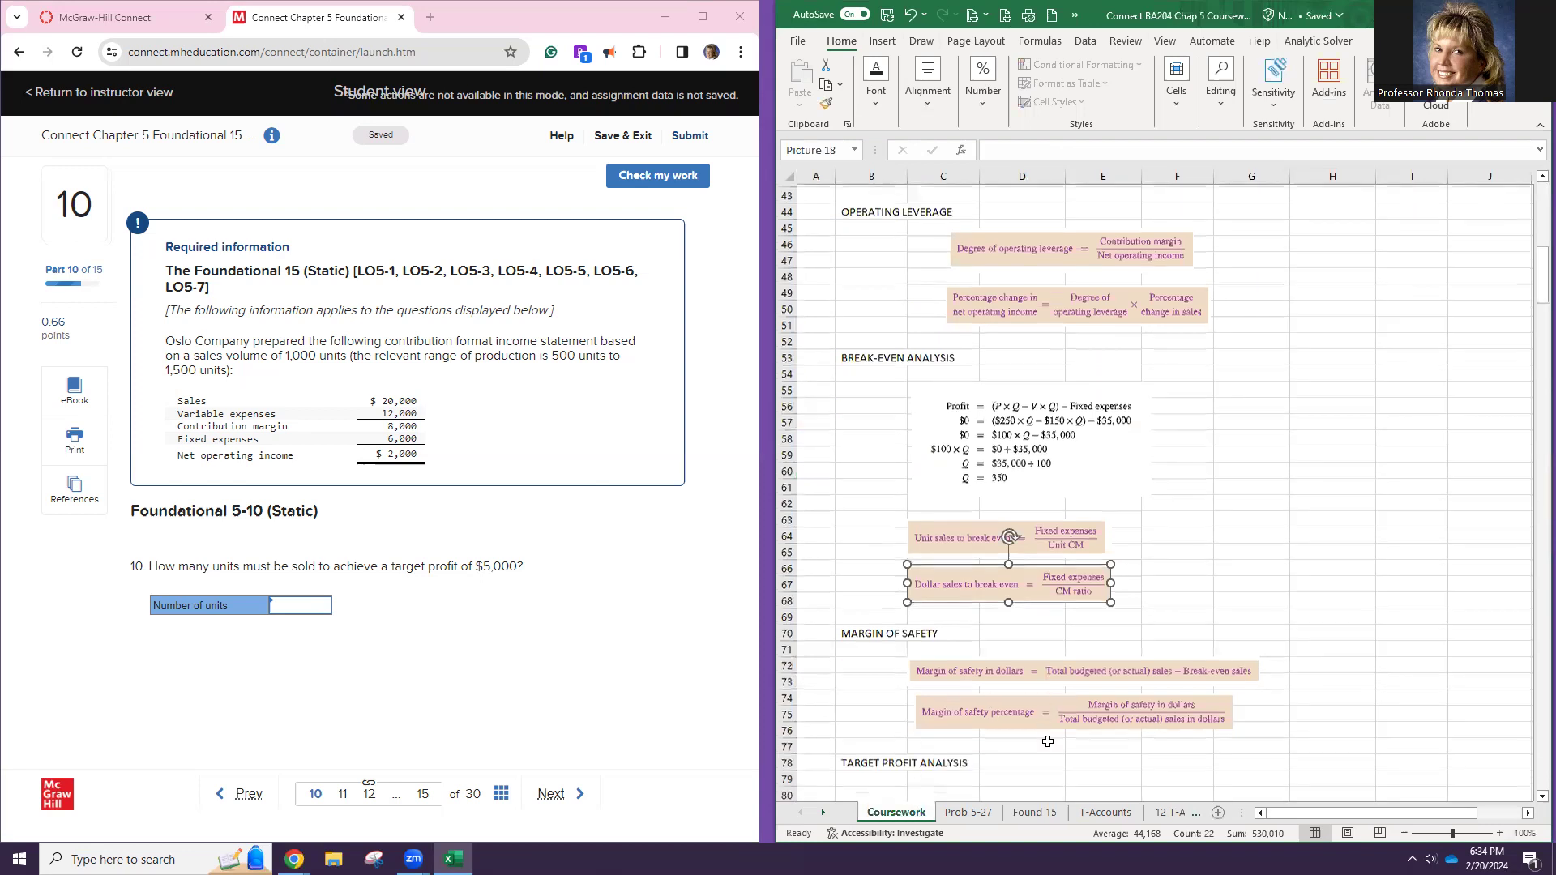
pyautogui.scroll(-3, 1049, 742)
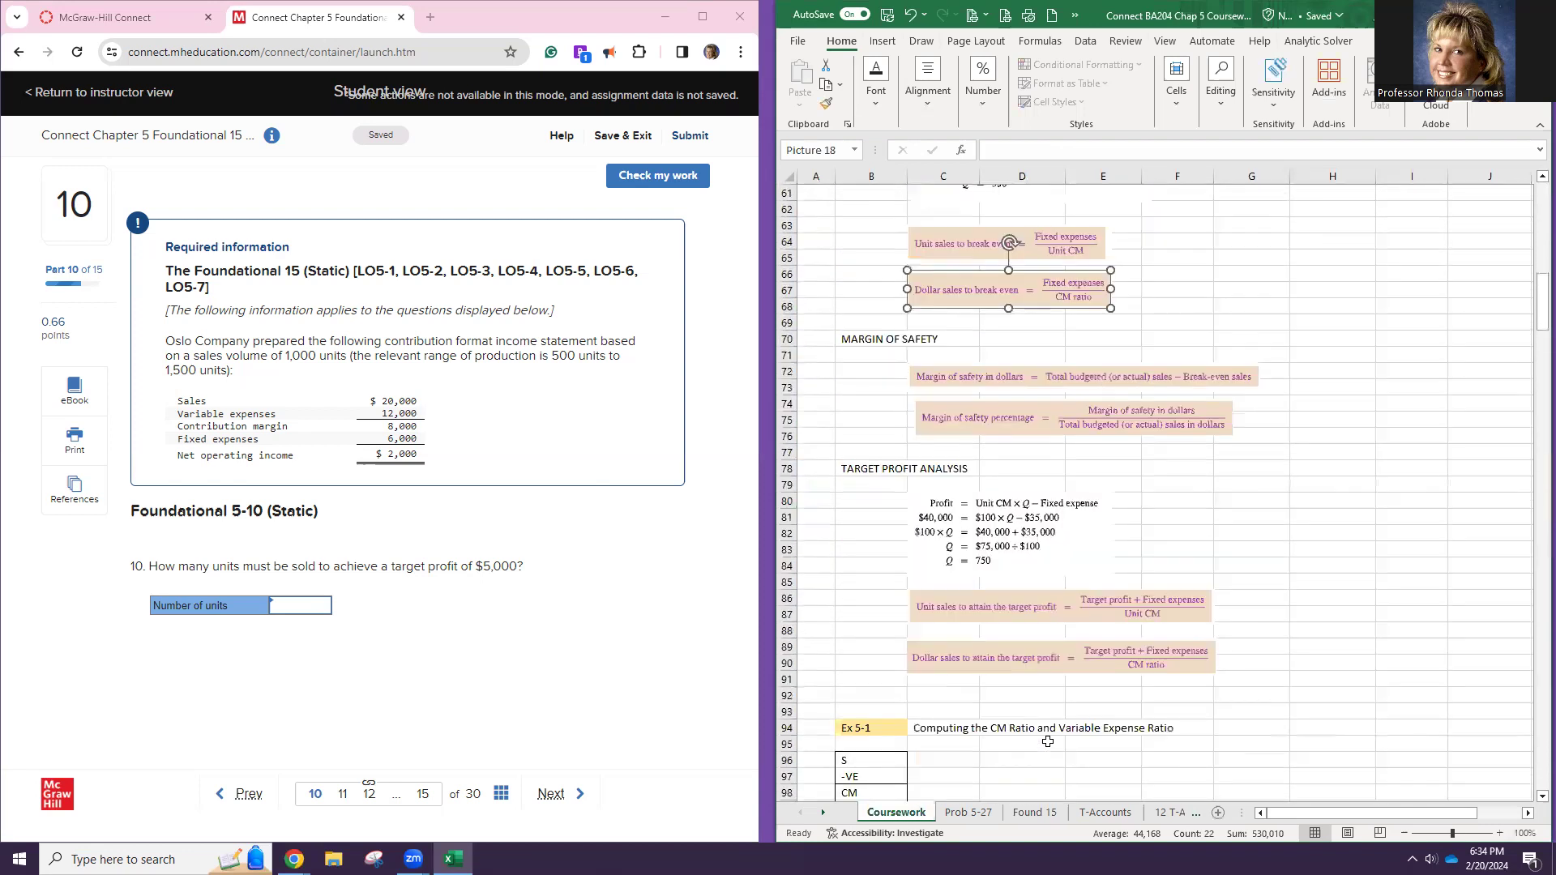
pyautogui.click(1051, 609)
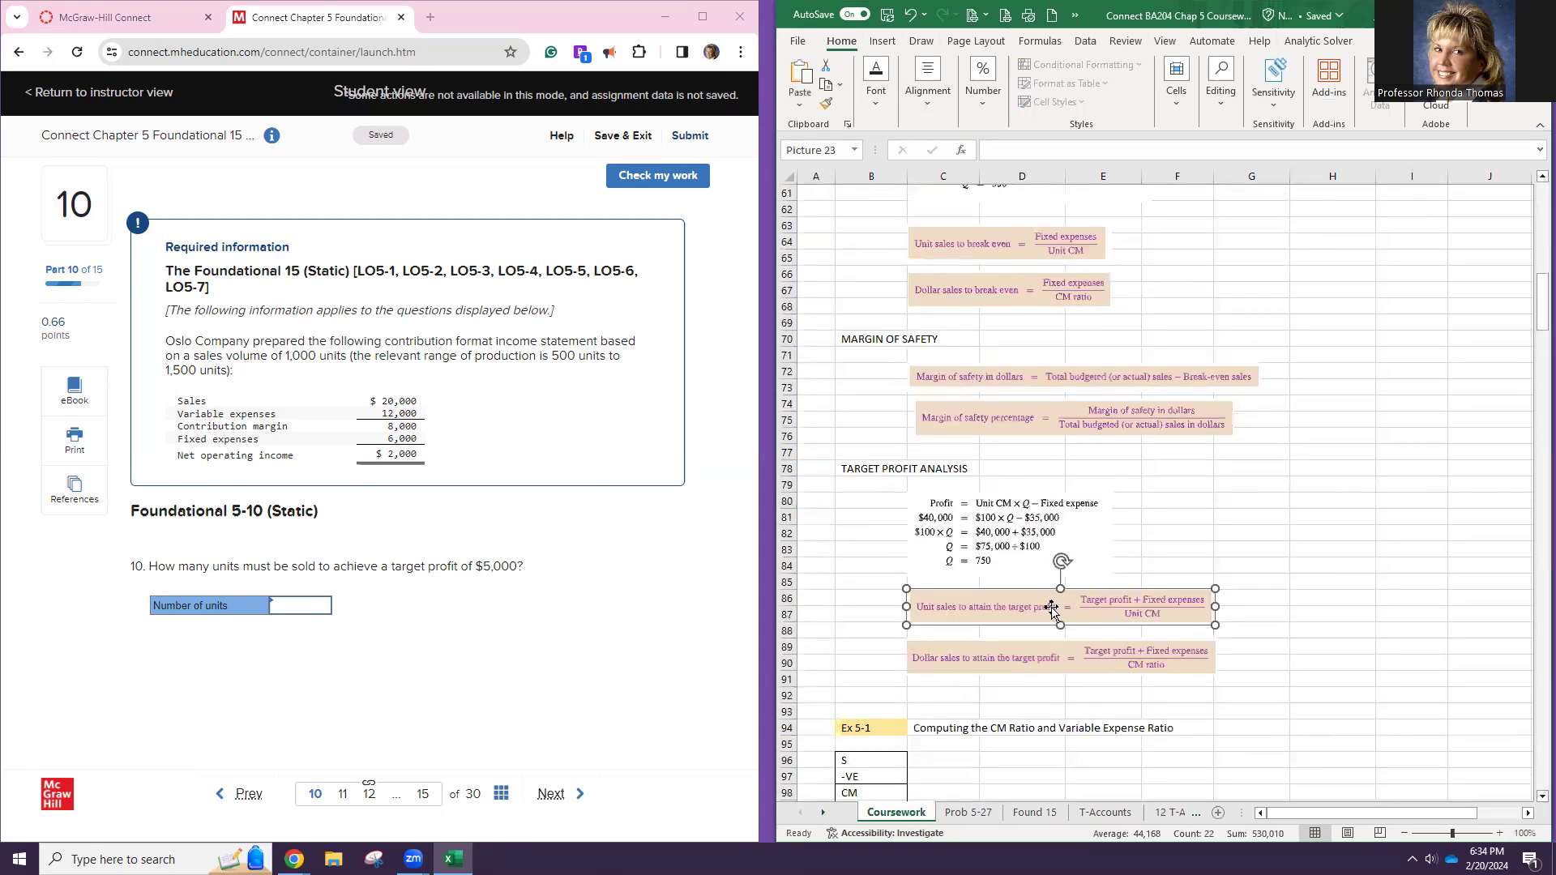
pyautogui.click(1041, 814)
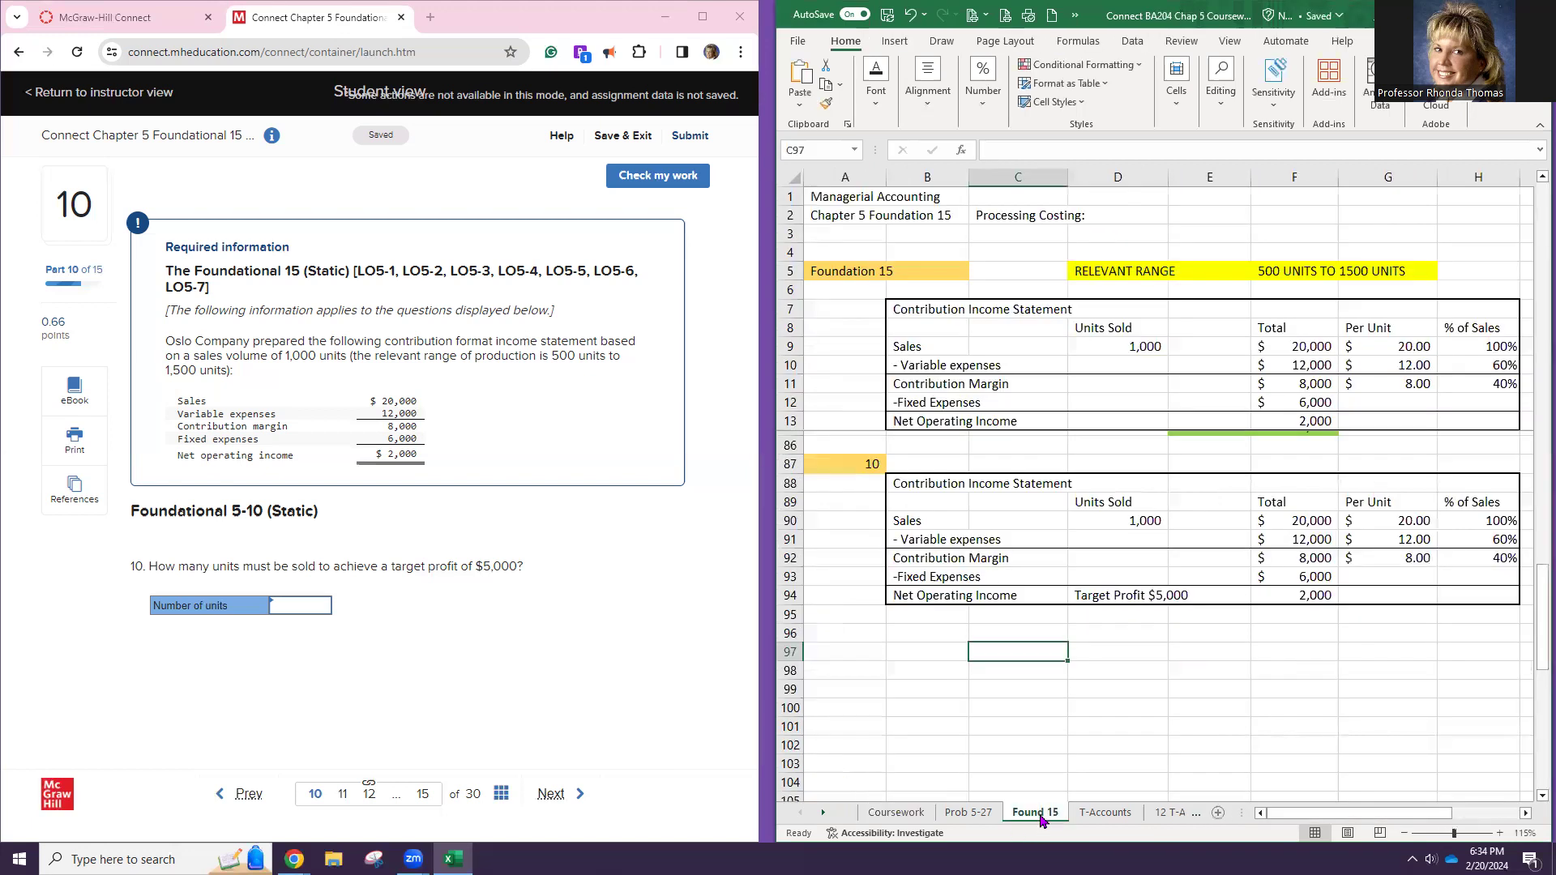
pyautogui.hotkey('ctrl', 'v')
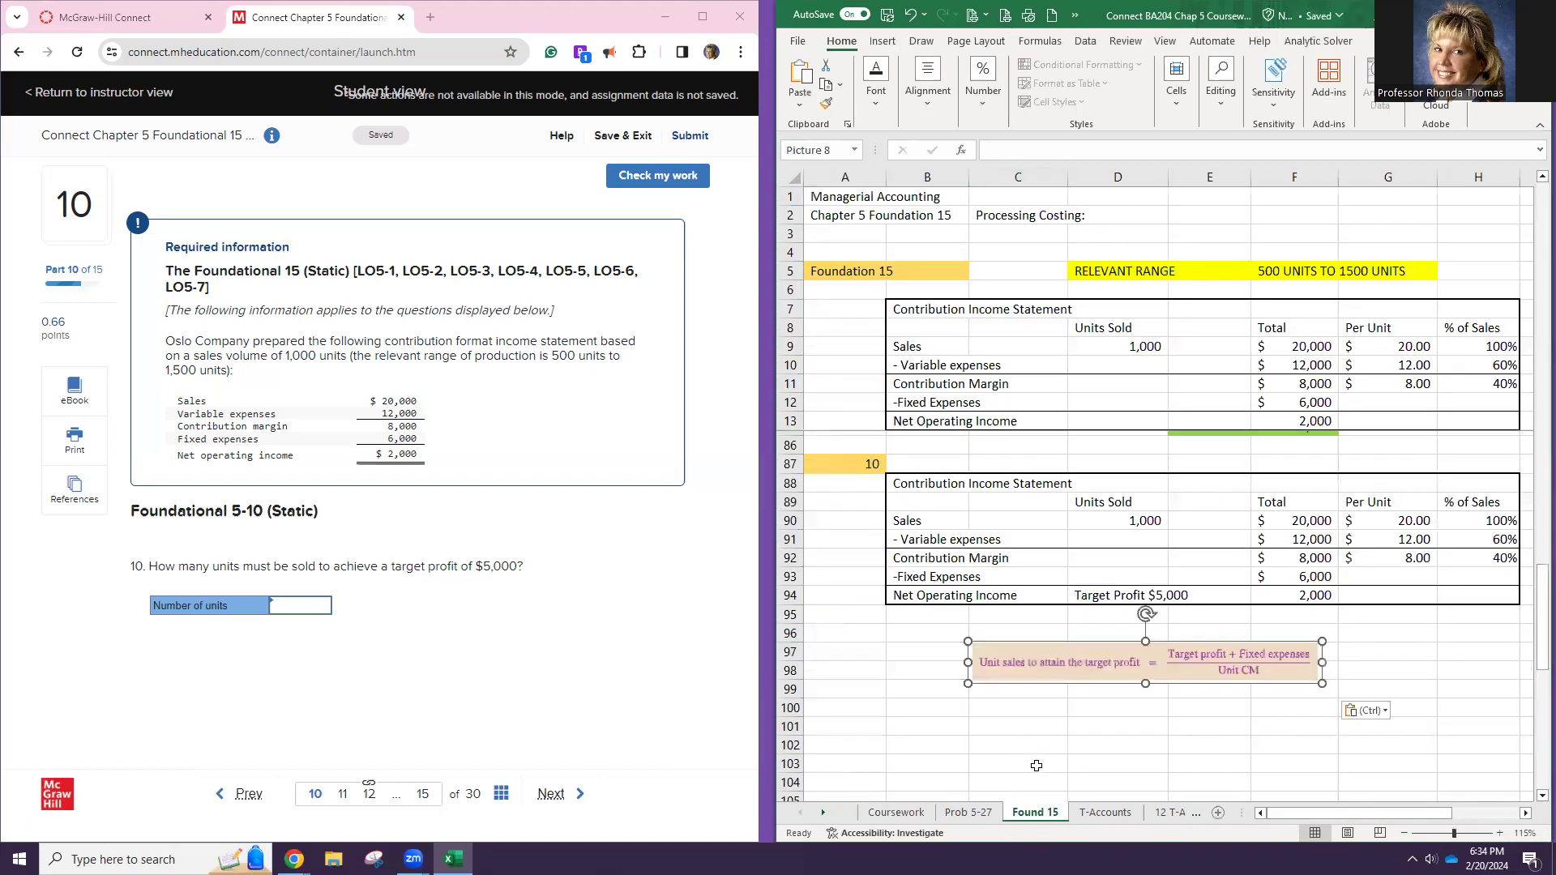
pyautogui.click(1031, 780)
# Paste the dollar-sales target-profit formula picture and move the formulas under the part 10 statement
pyautogui.click(920, 814)
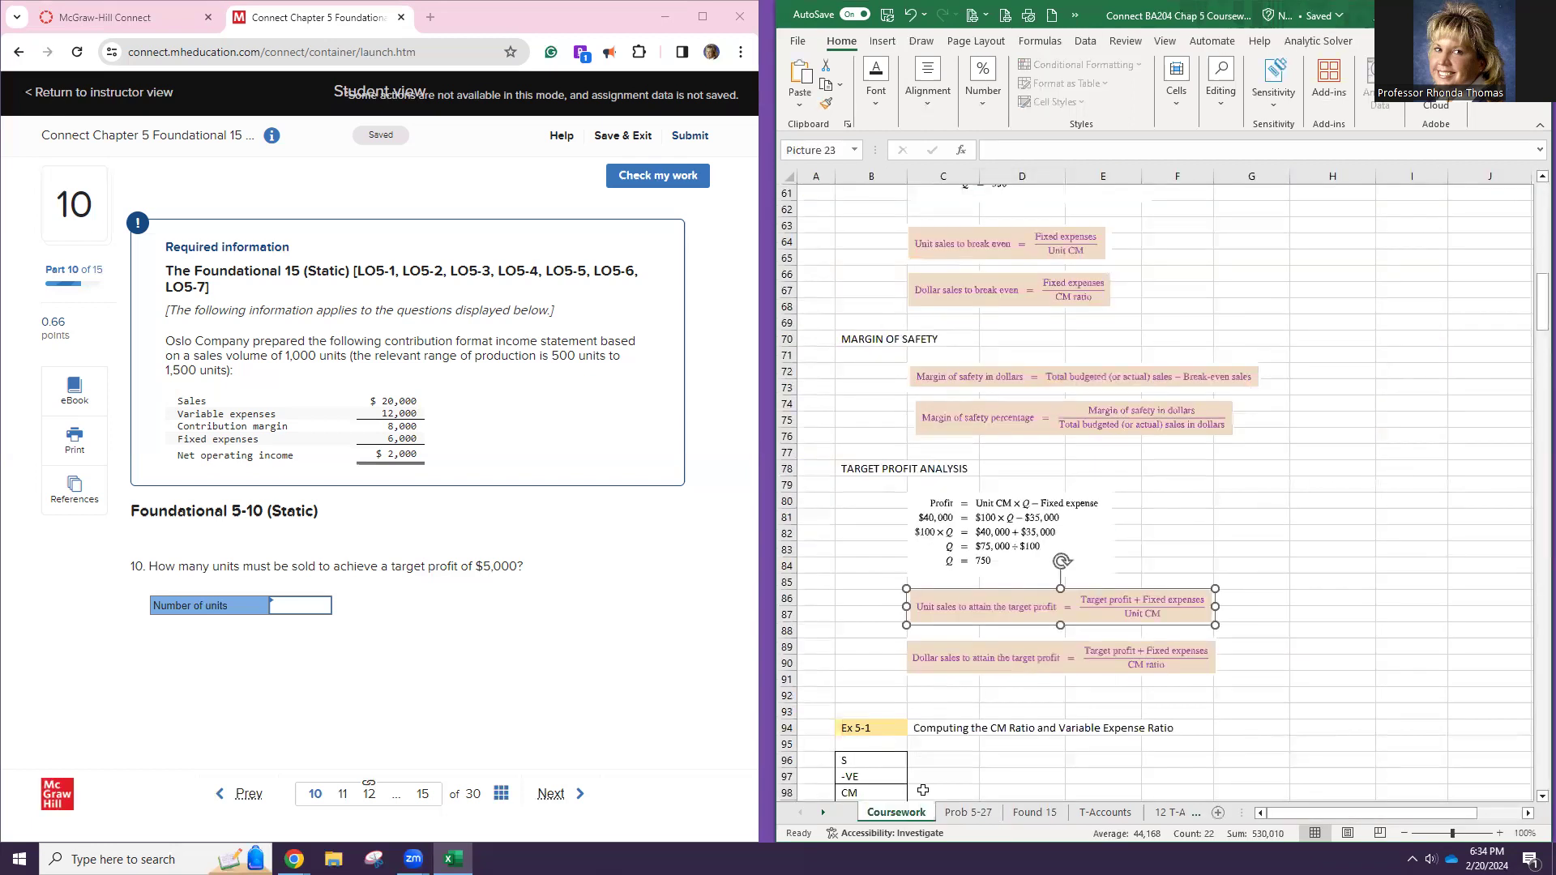
pyautogui.click(948, 666)
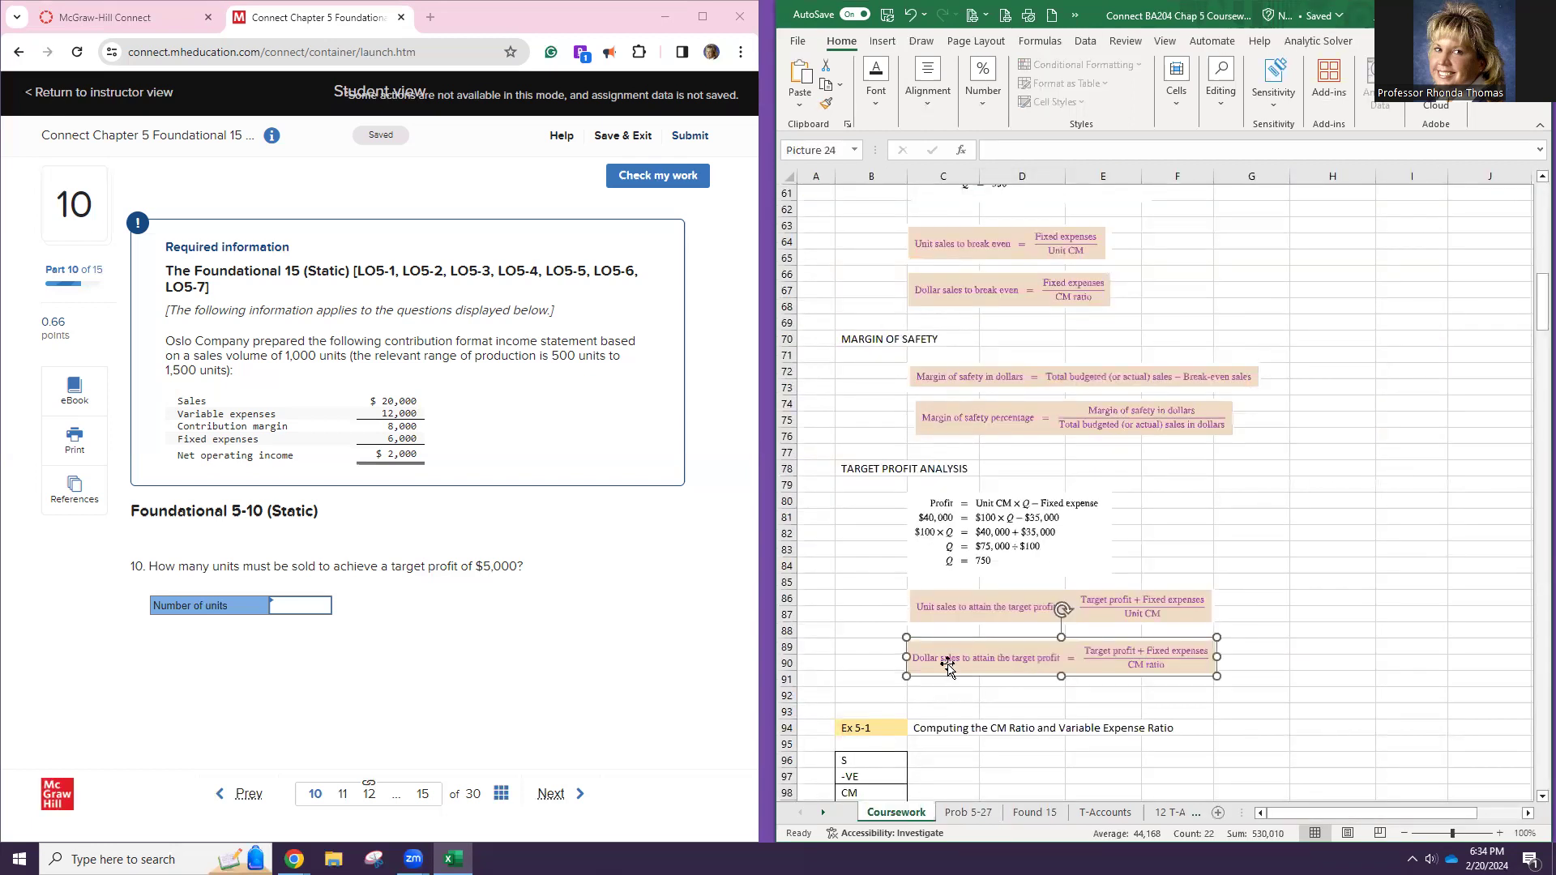
pyautogui.click(1059, 821)
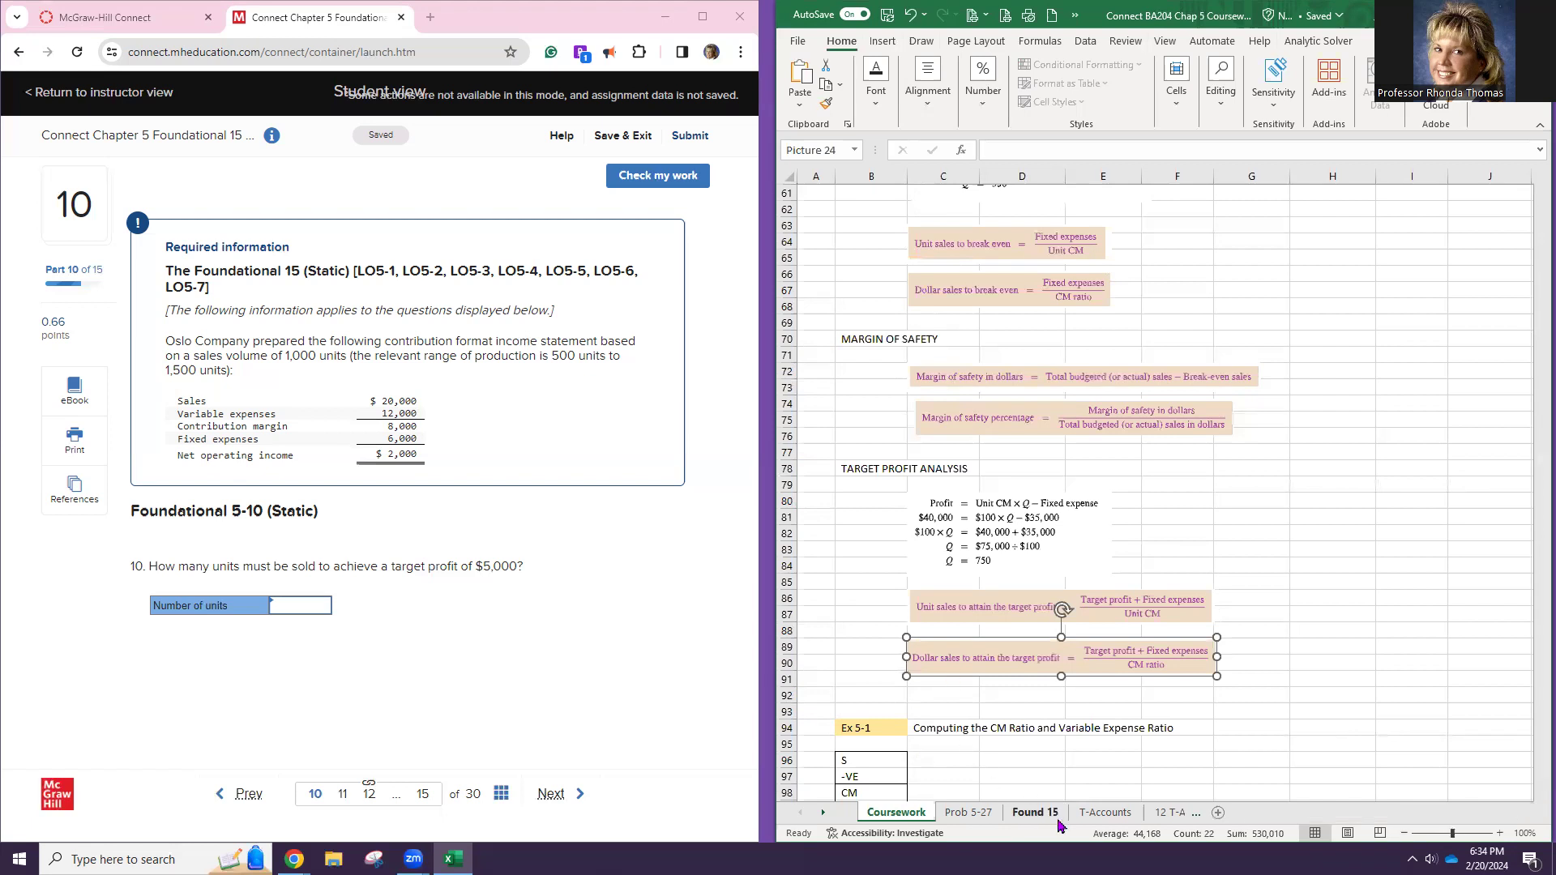
pyautogui.hotkey('ctrl', 'v')
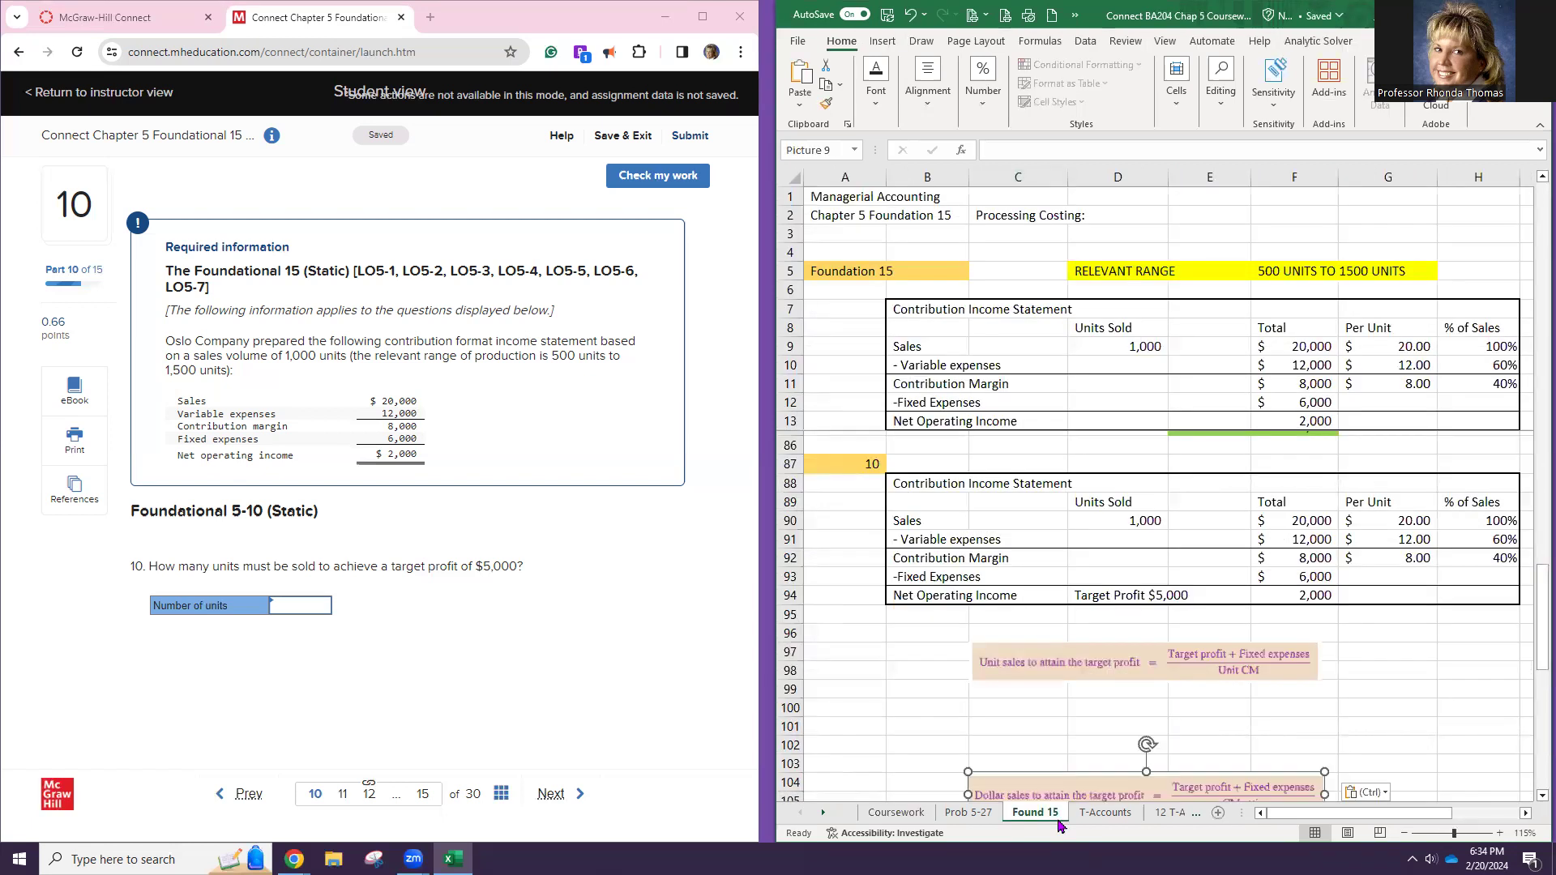
pyautogui.click(1155, 675)
pyautogui.moveTo(1141, 672); pyautogui.dragTo(971, 687)
pyautogui.scroll(-2, 1056, 766)
pyautogui.scroll(2, 836, 518)
pyautogui.click(829, 466)
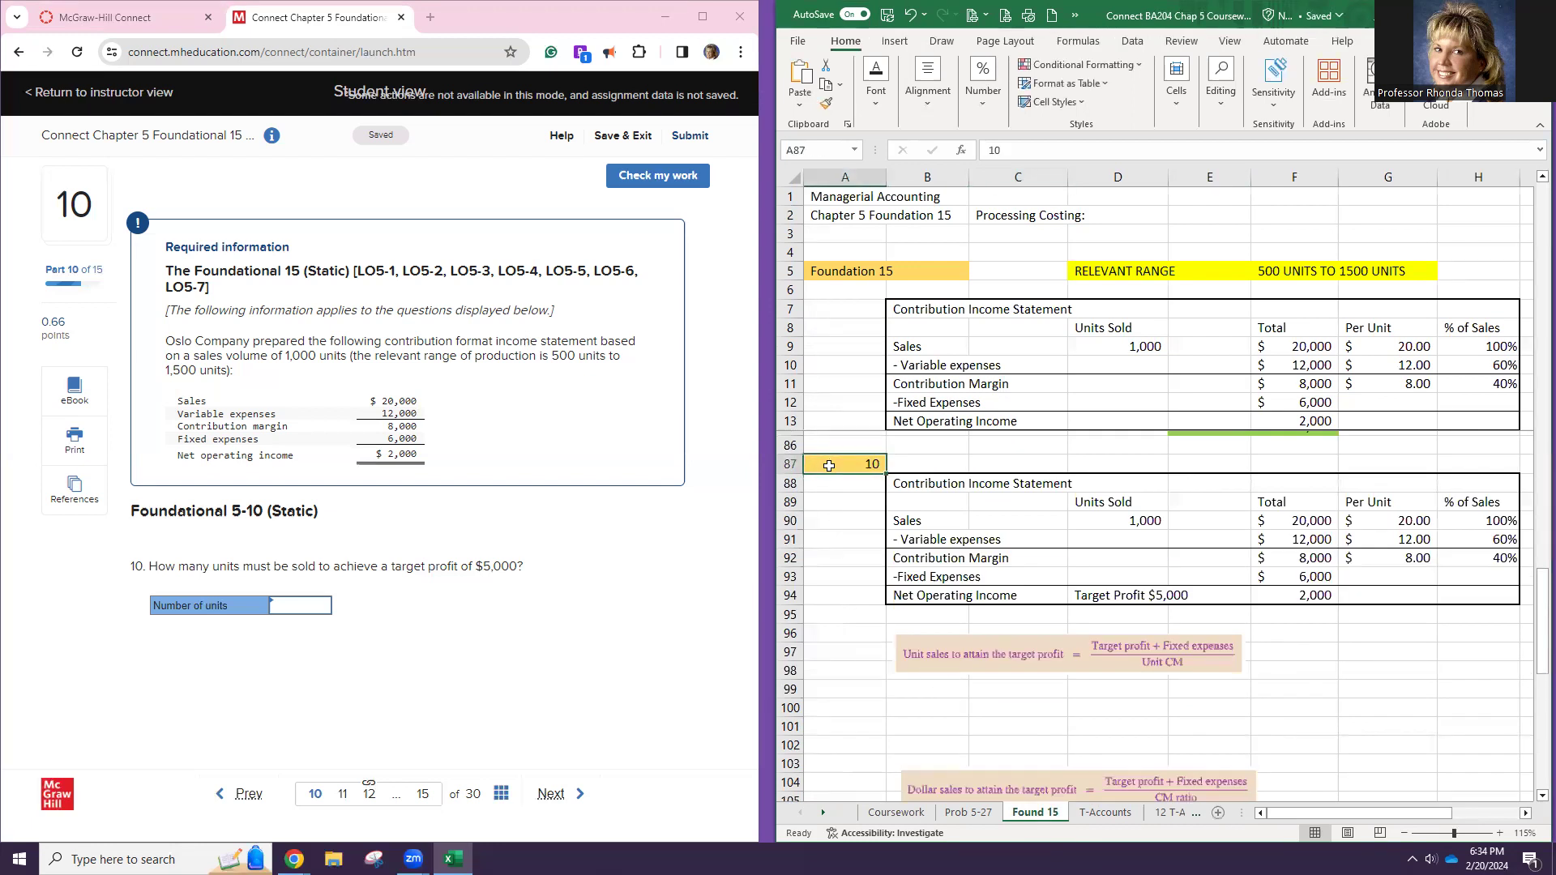
# Copy the yellow part 10 marker into A100 and change it to 11
pyautogui.hotkey('ctrl', 'c')
pyautogui.click(852, 710)
pyautogui.hotkey('ctrl', 'v')
pyautogui.write('11')
pyautogui.press('Return')
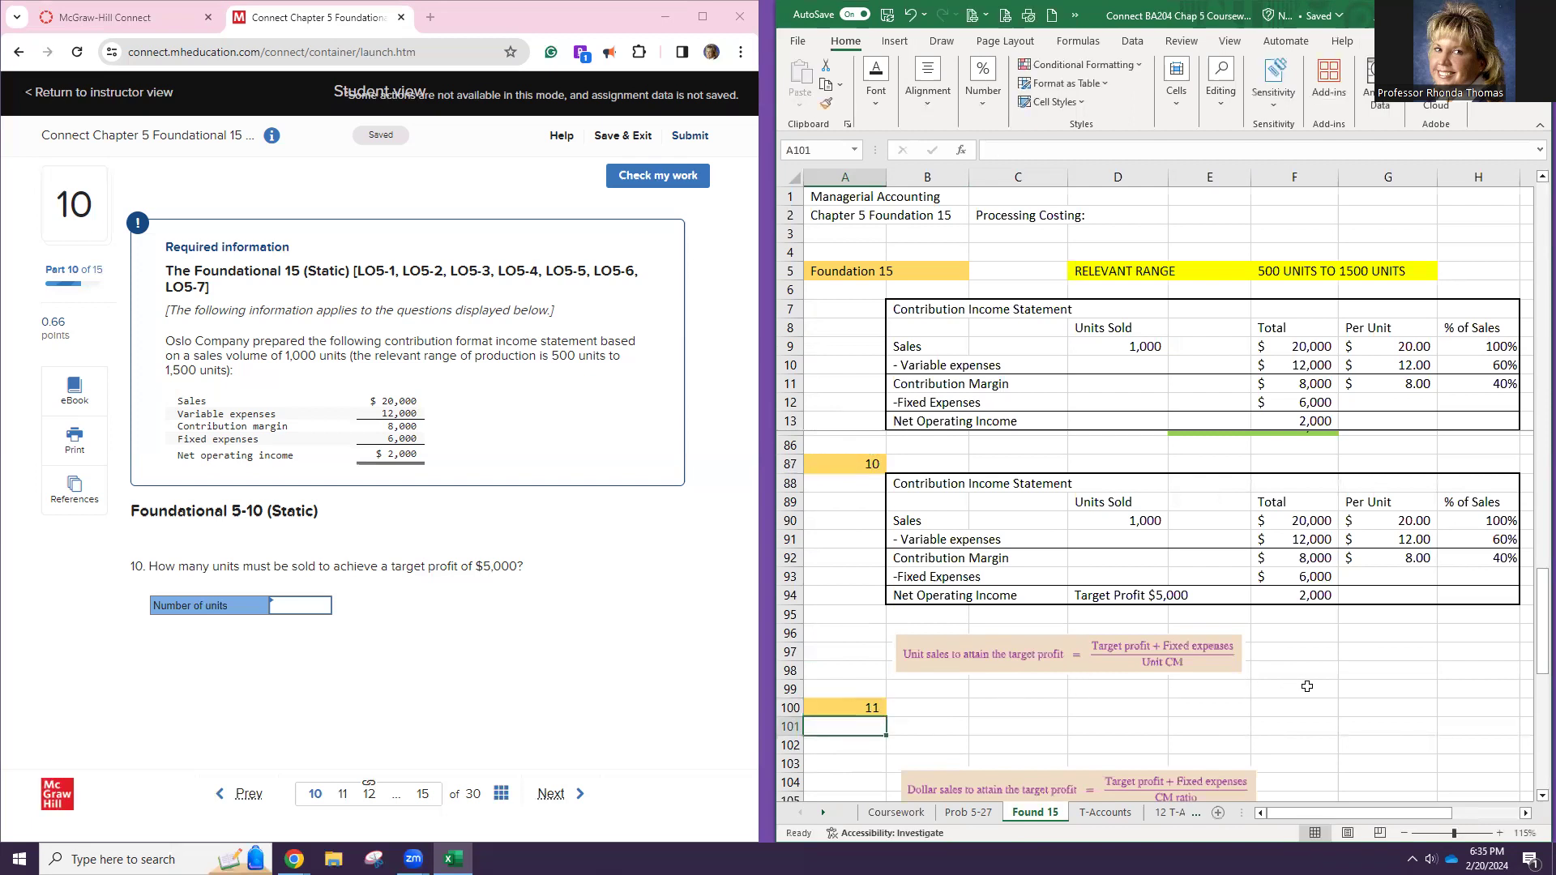
# Add Target Profit 5000 and Fix Exp linked to F93's 6,000 in F96:G97
pyautogui.click(1333, 648)
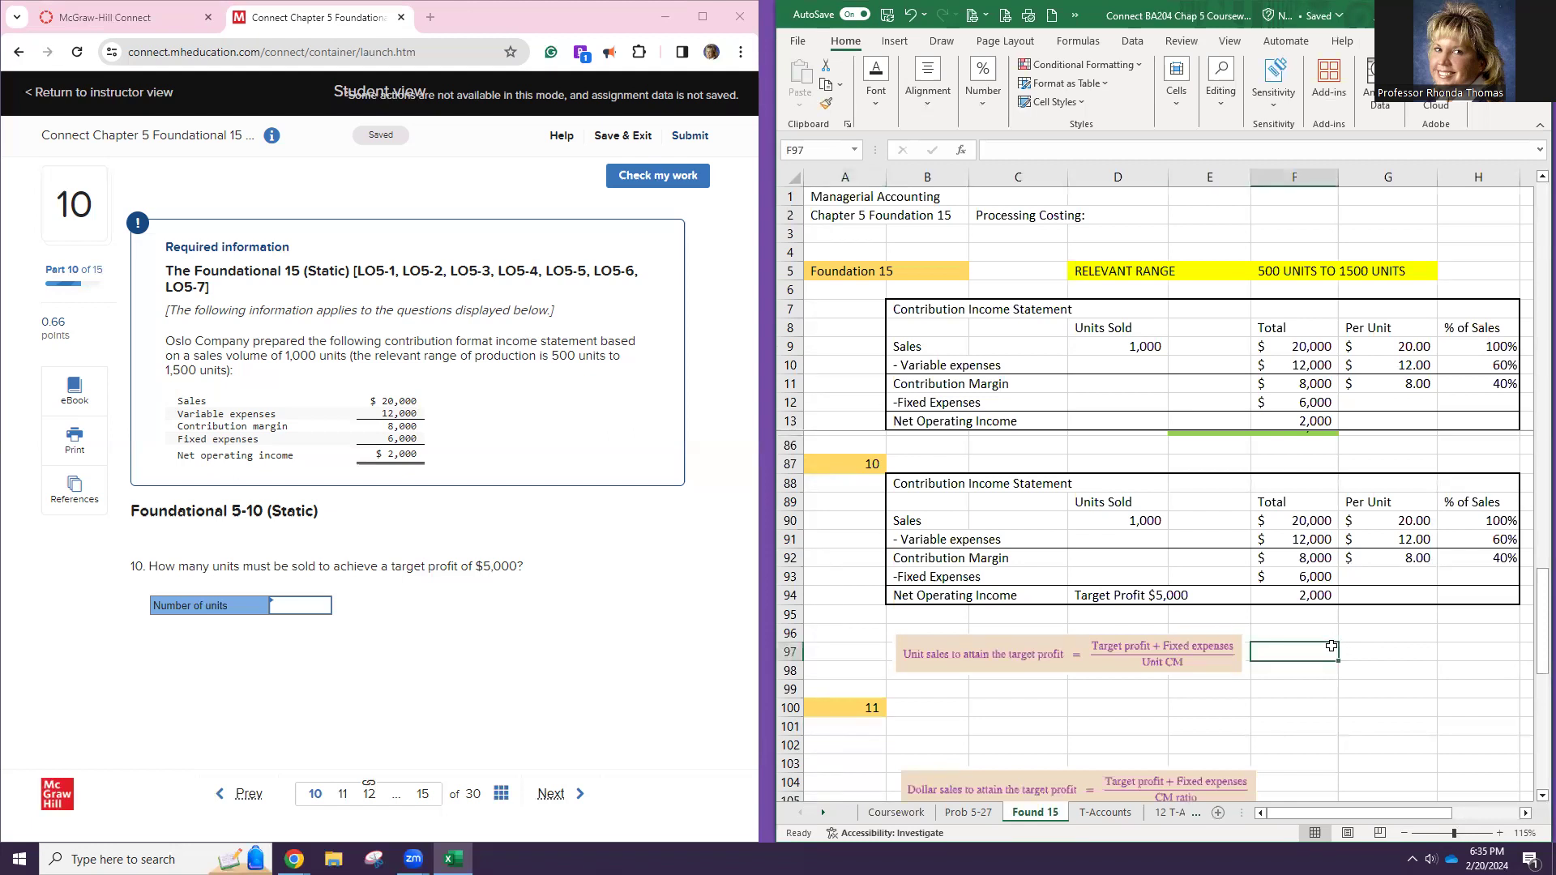
pyautogui.press('Up')
pyautogui.write('T')
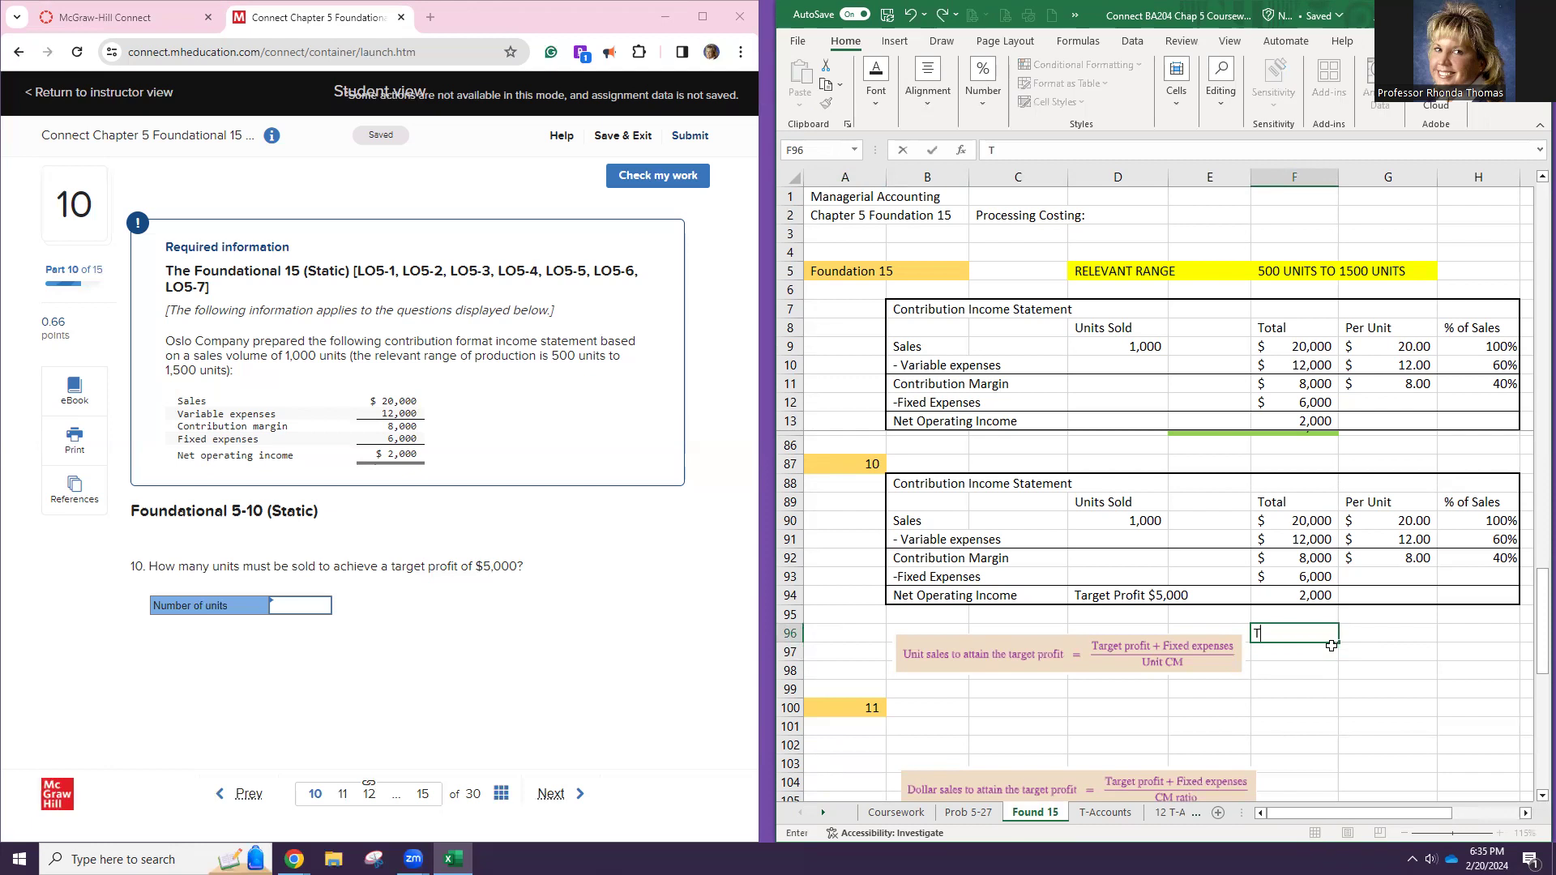
pyautogui.write('arget Profit')
pyautogui.press('Tab')
pyautogui.write('5000')
pyautogui.press('Return')
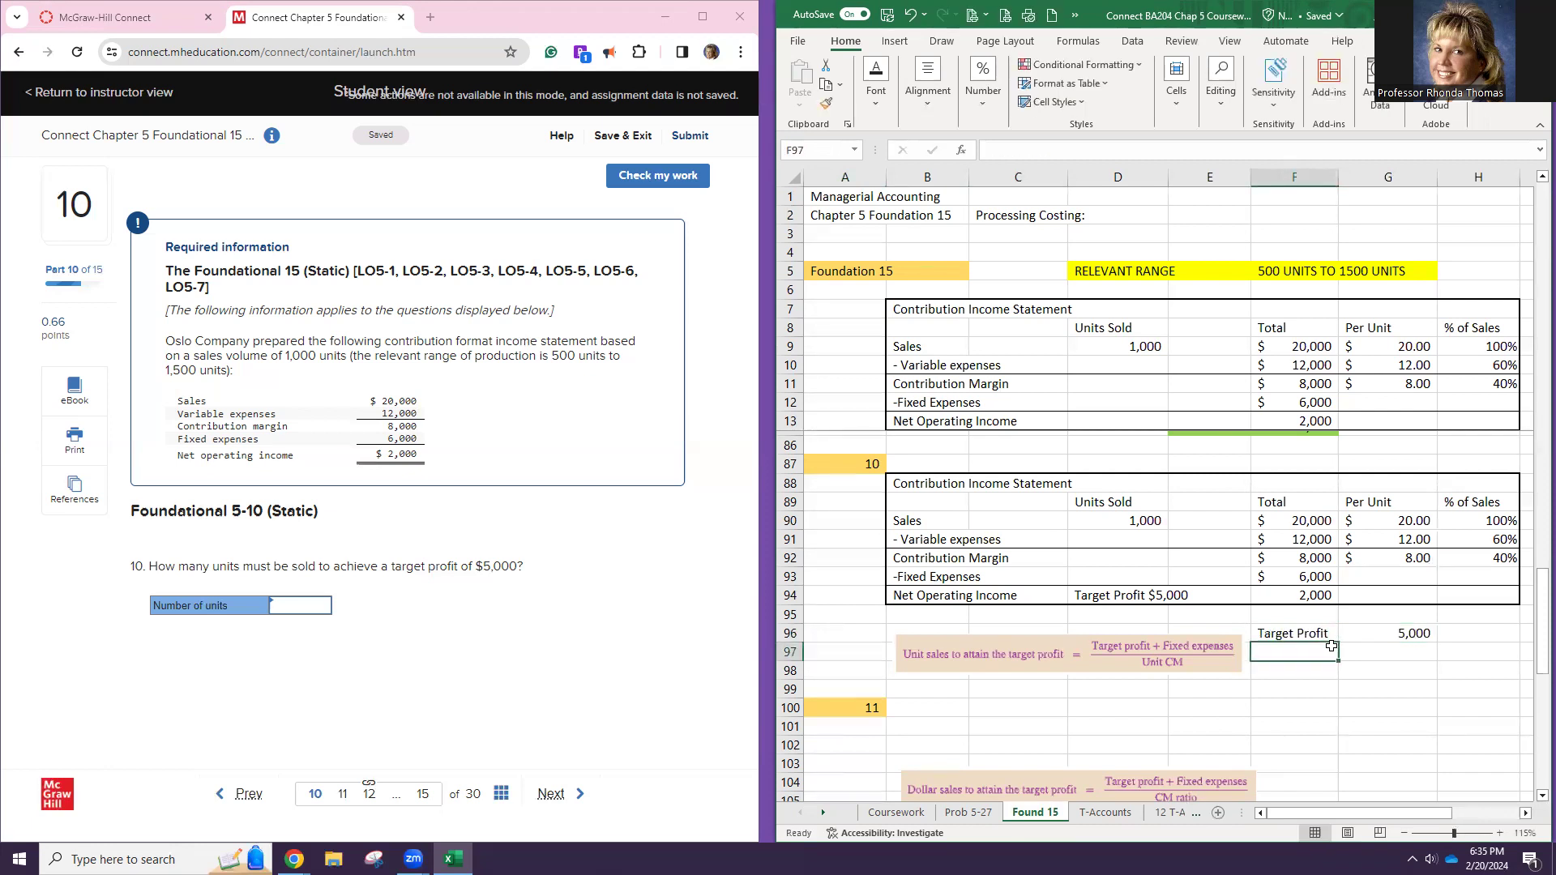
pyautogui.write('Fix')
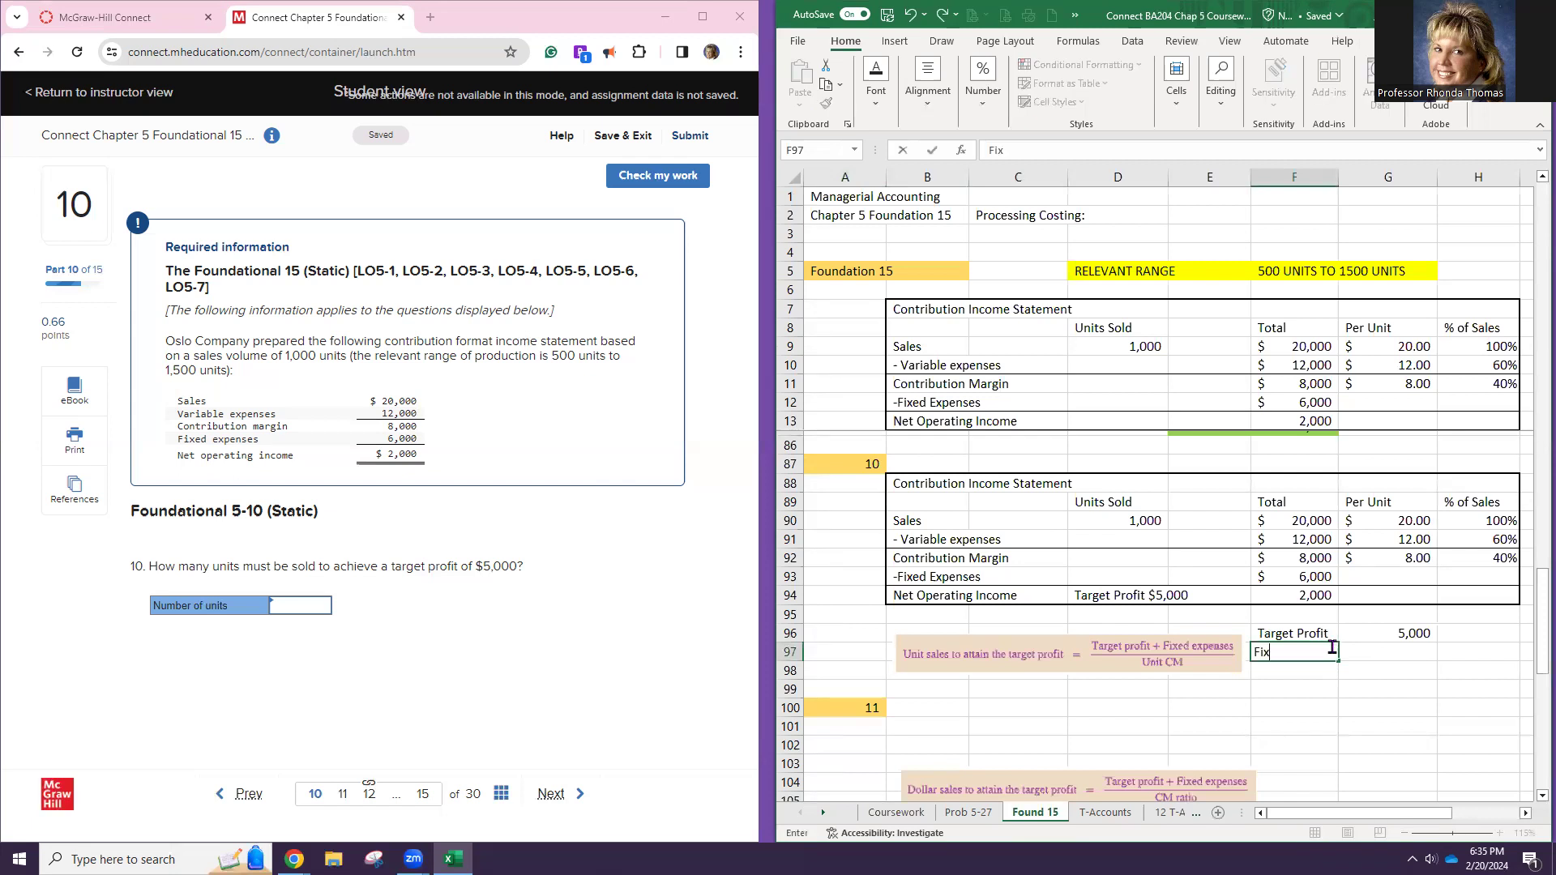
pyautogui.write(' Exp')
pyautogui.press('Tab')
pyautogui.write('=')
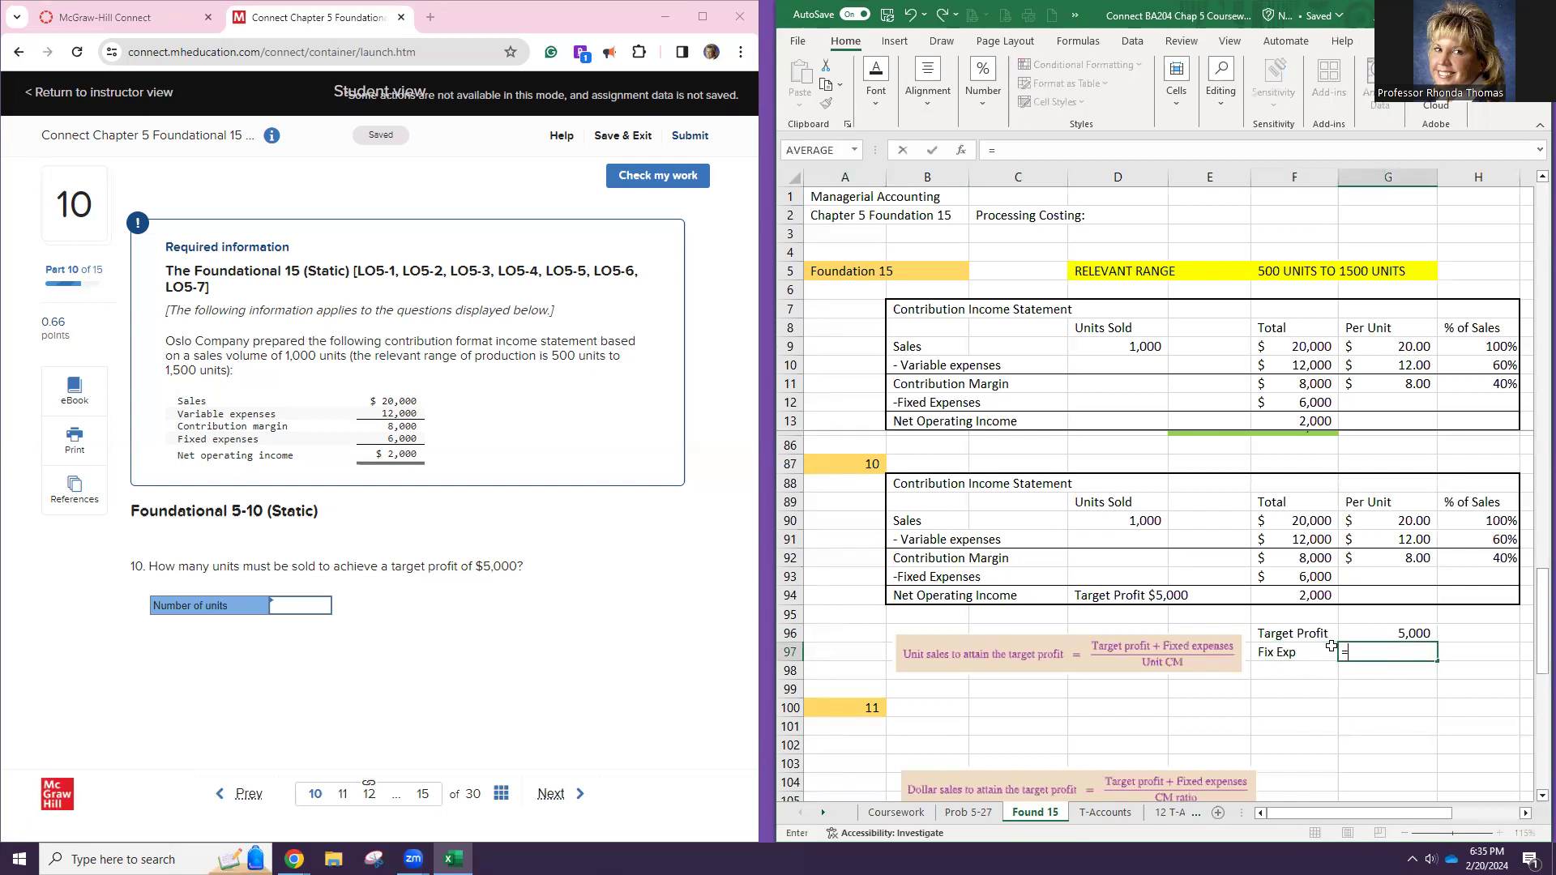
pyautogui.click(1292, 574)
pyautogui.press('Return')
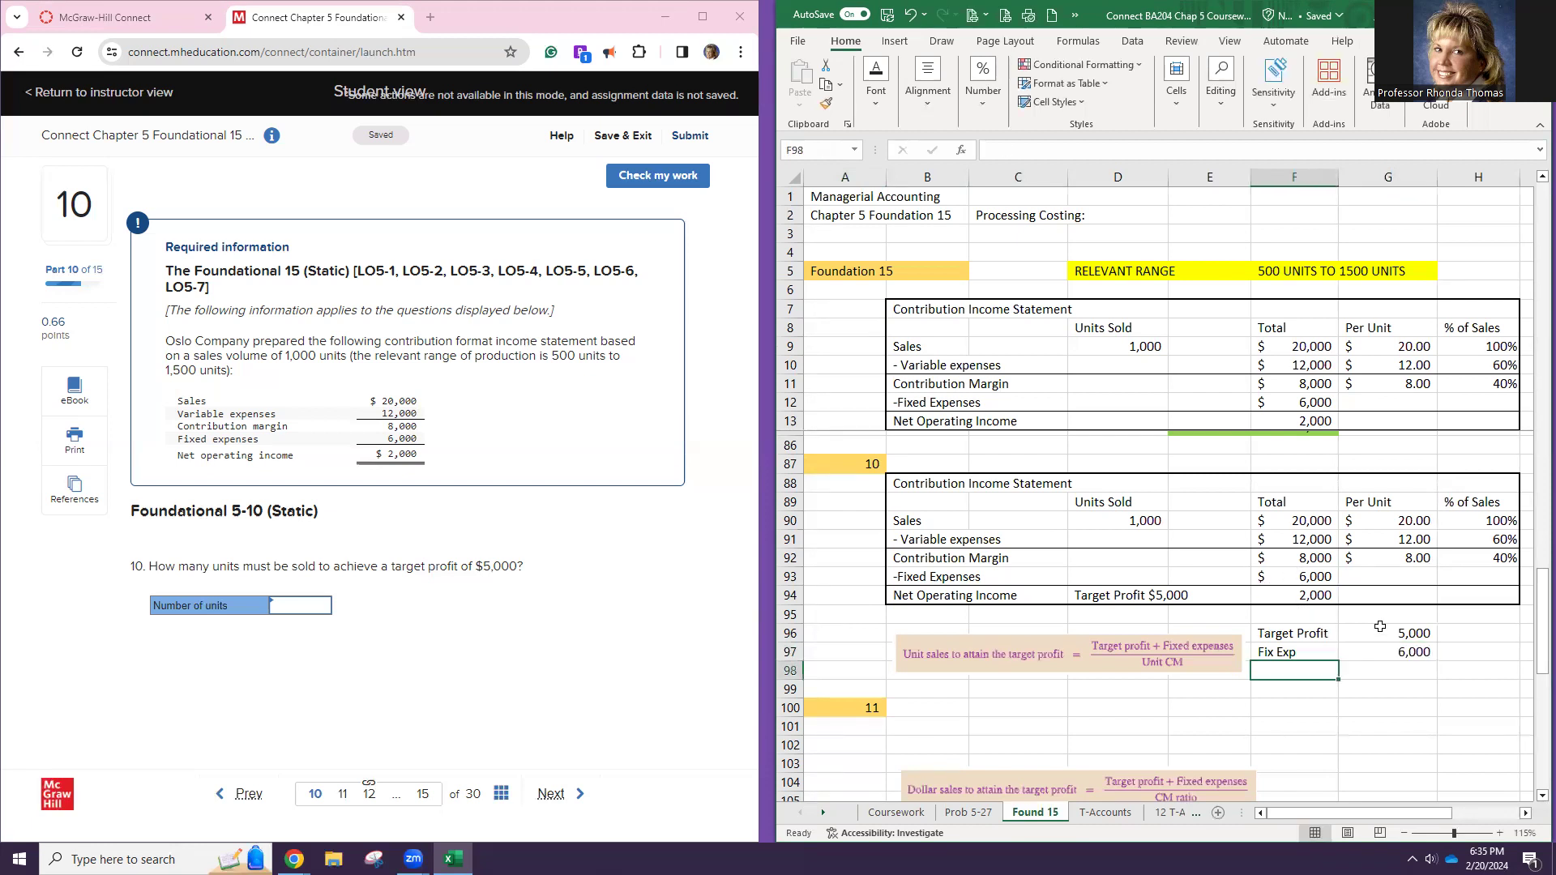
# Add a Total label and a Unit CM row linked to G92's 8.00
pyautogui.write('TOT')
pyautogui.press('BackSpace')
pyautogui.press('BackSpace')
pyautogui.write('ot')
pyautogui.press('Return')
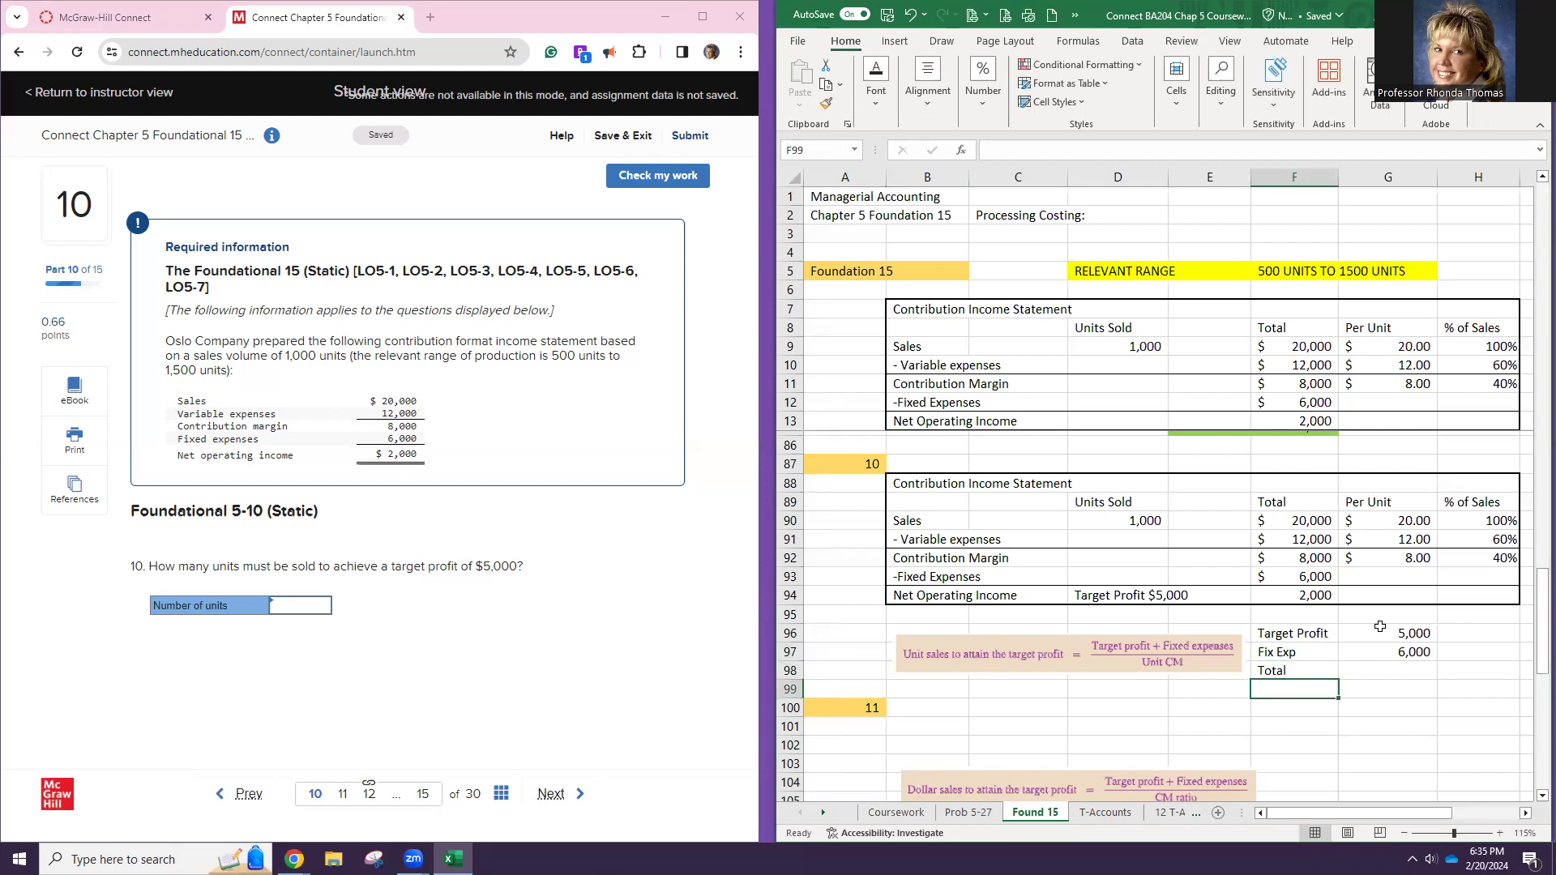
pyautogui.write('U')
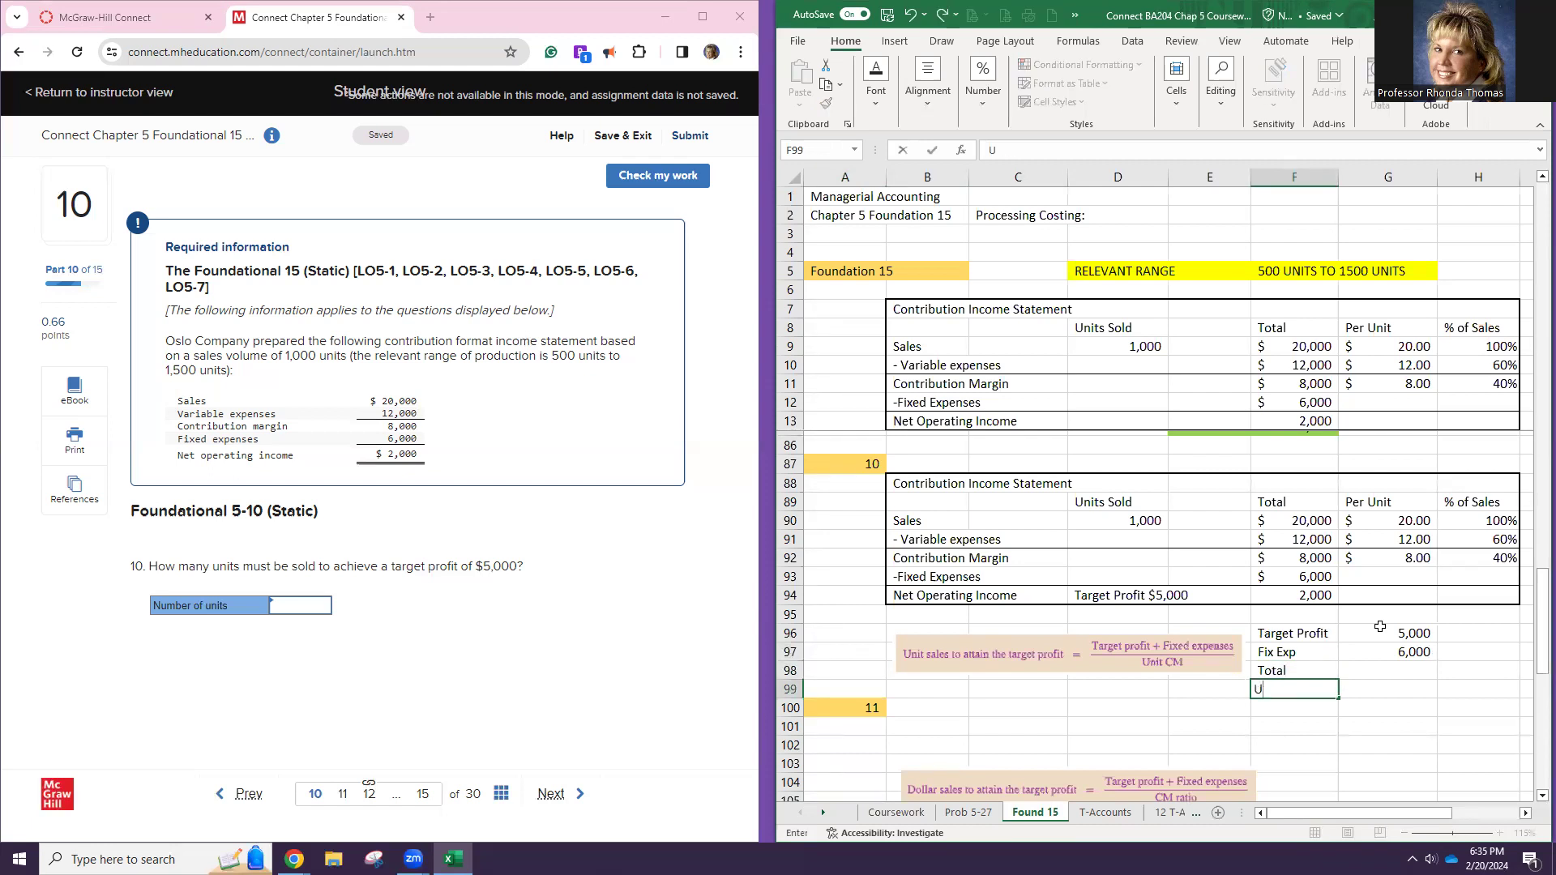
pyautogui.write('nit CM')
pyautogui.press('Tab')
pyautogui.write('=')
pyautogui.click(1401, 565)
pyautogui.press('Return')
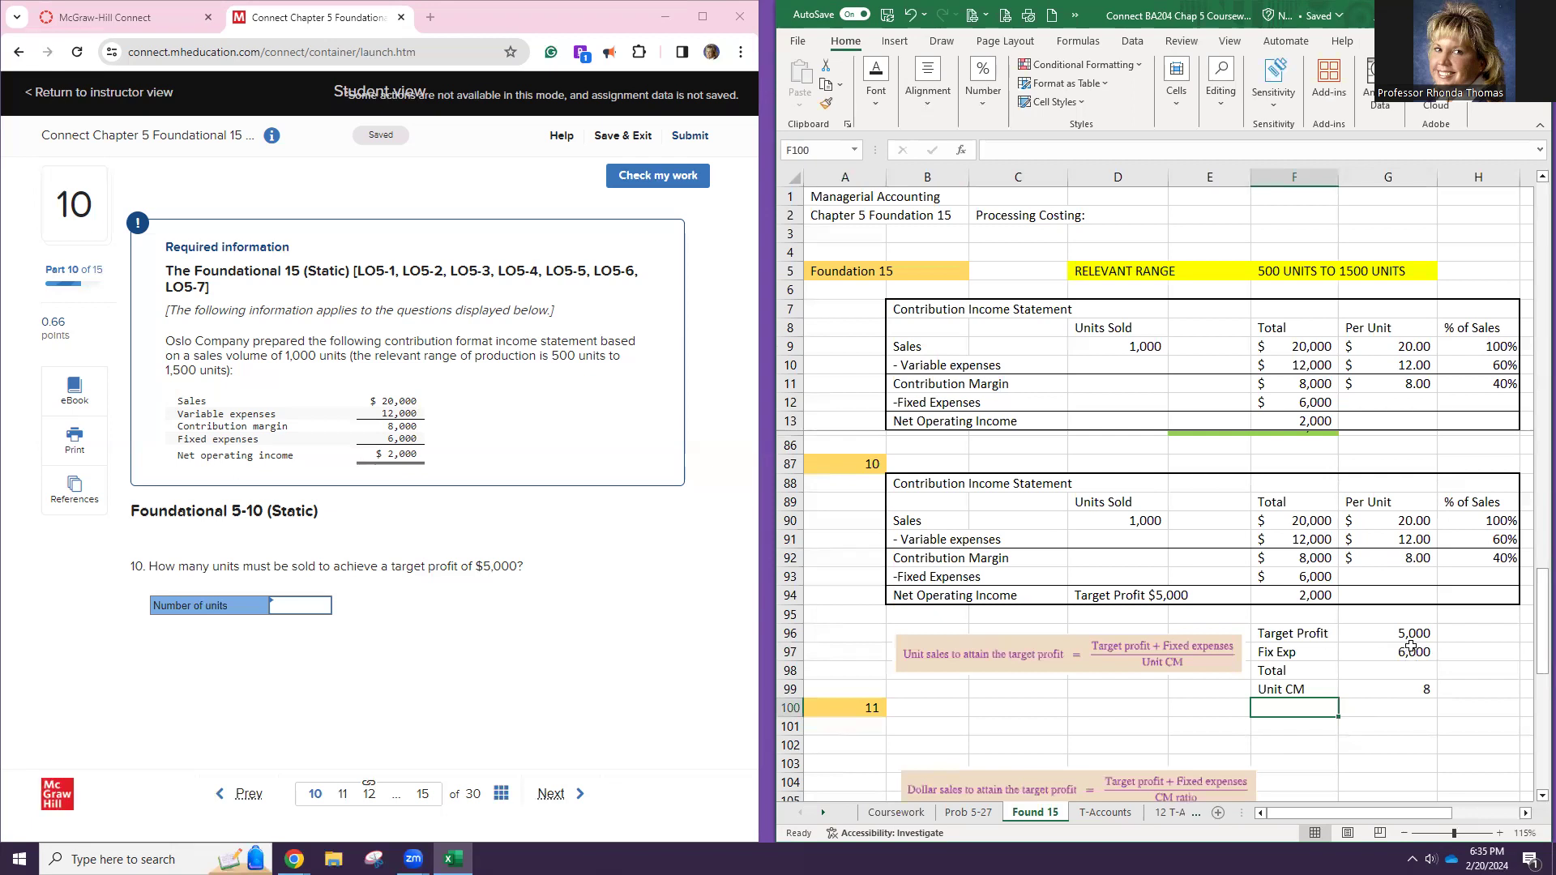
# Format G96:G99 as Accounting dollars with no decimal places
pyautogui.moveTo(1403, 633); pyautogui.dragTo(1400, 690)
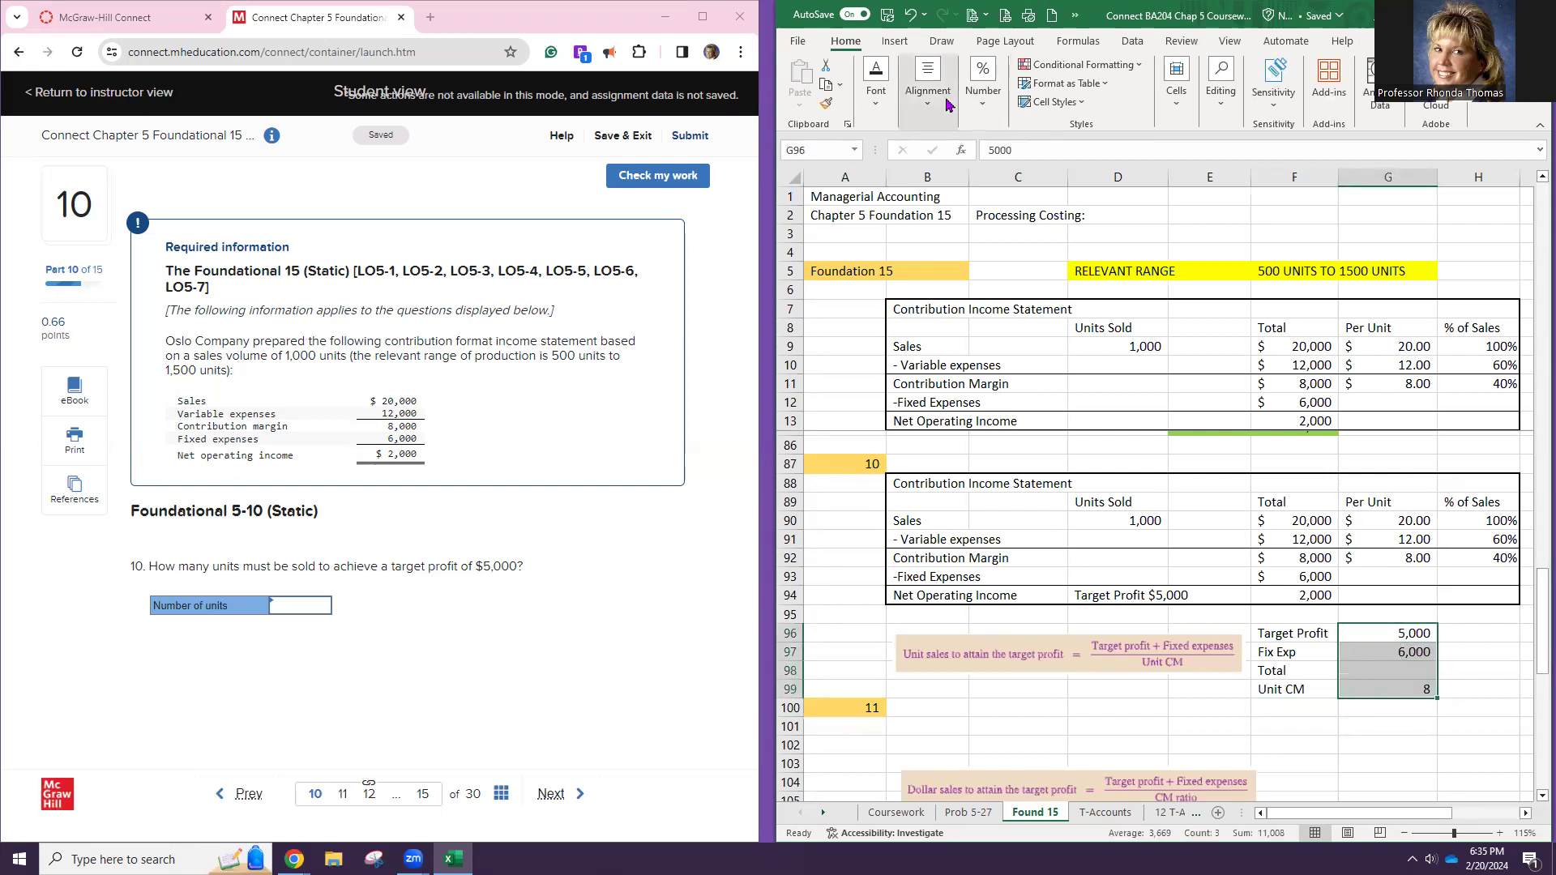
pyautogui.click(981, 90)
pyautogui.click(974, 177)
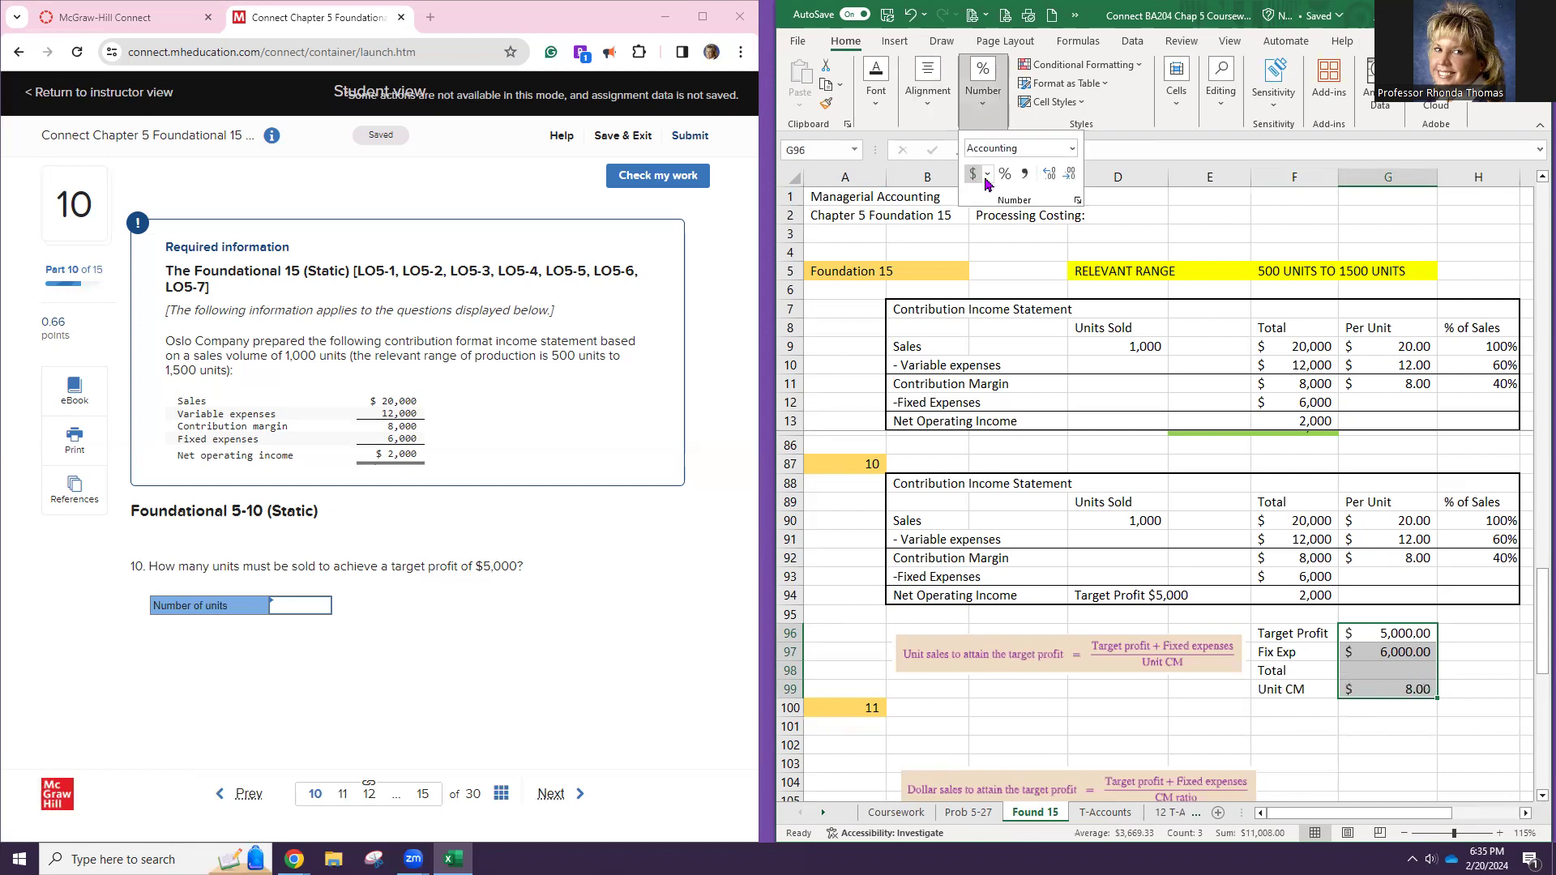
pyautogui.click(1070, 175)
pyautogui.click(1070, 175)
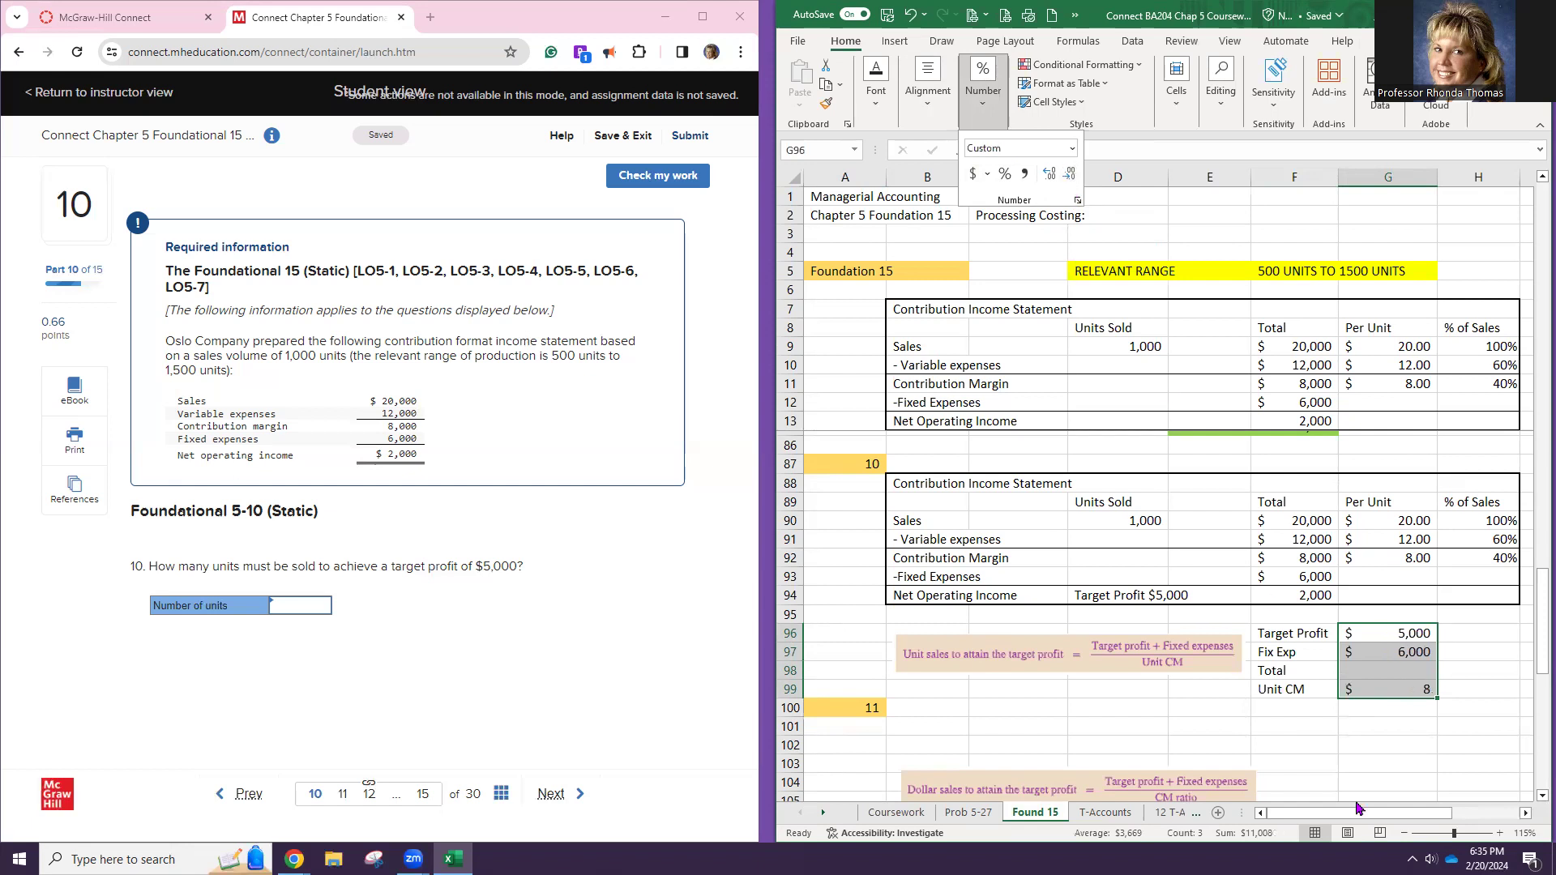
pyautogui.click(1309, 724)
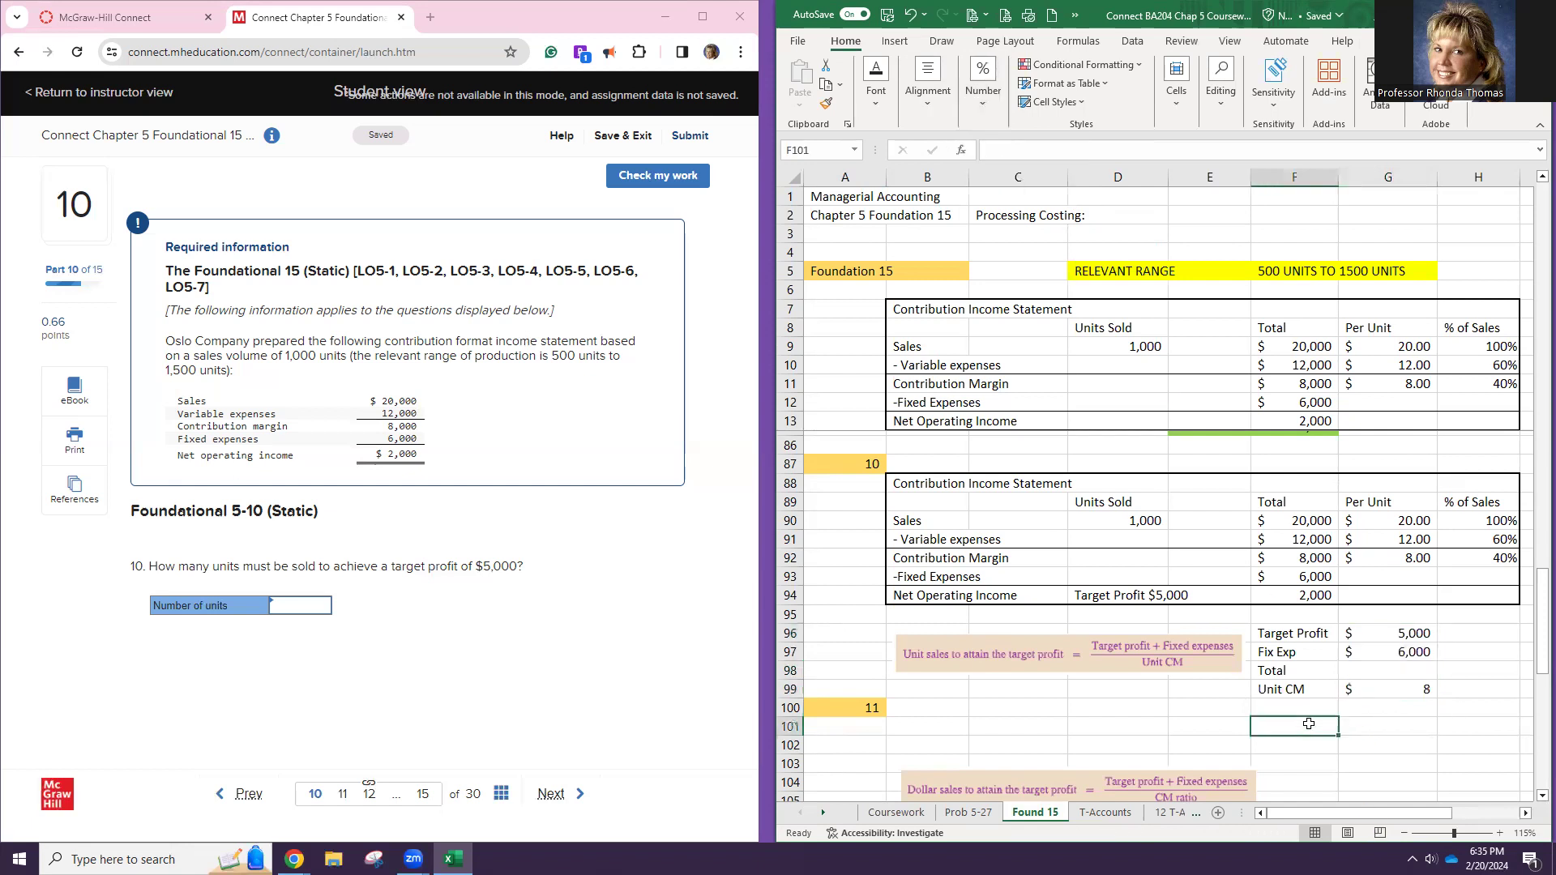
pyautogui.click(791, 709)
pyautogui.moveTo(791, 711); pyautogui.dragTo(792, 727)
# Insert two blank rows above part 11 and AutoSum target profit plus fixed expenses to 11,000 in G98
pyautogui.rightClick(792, 727)
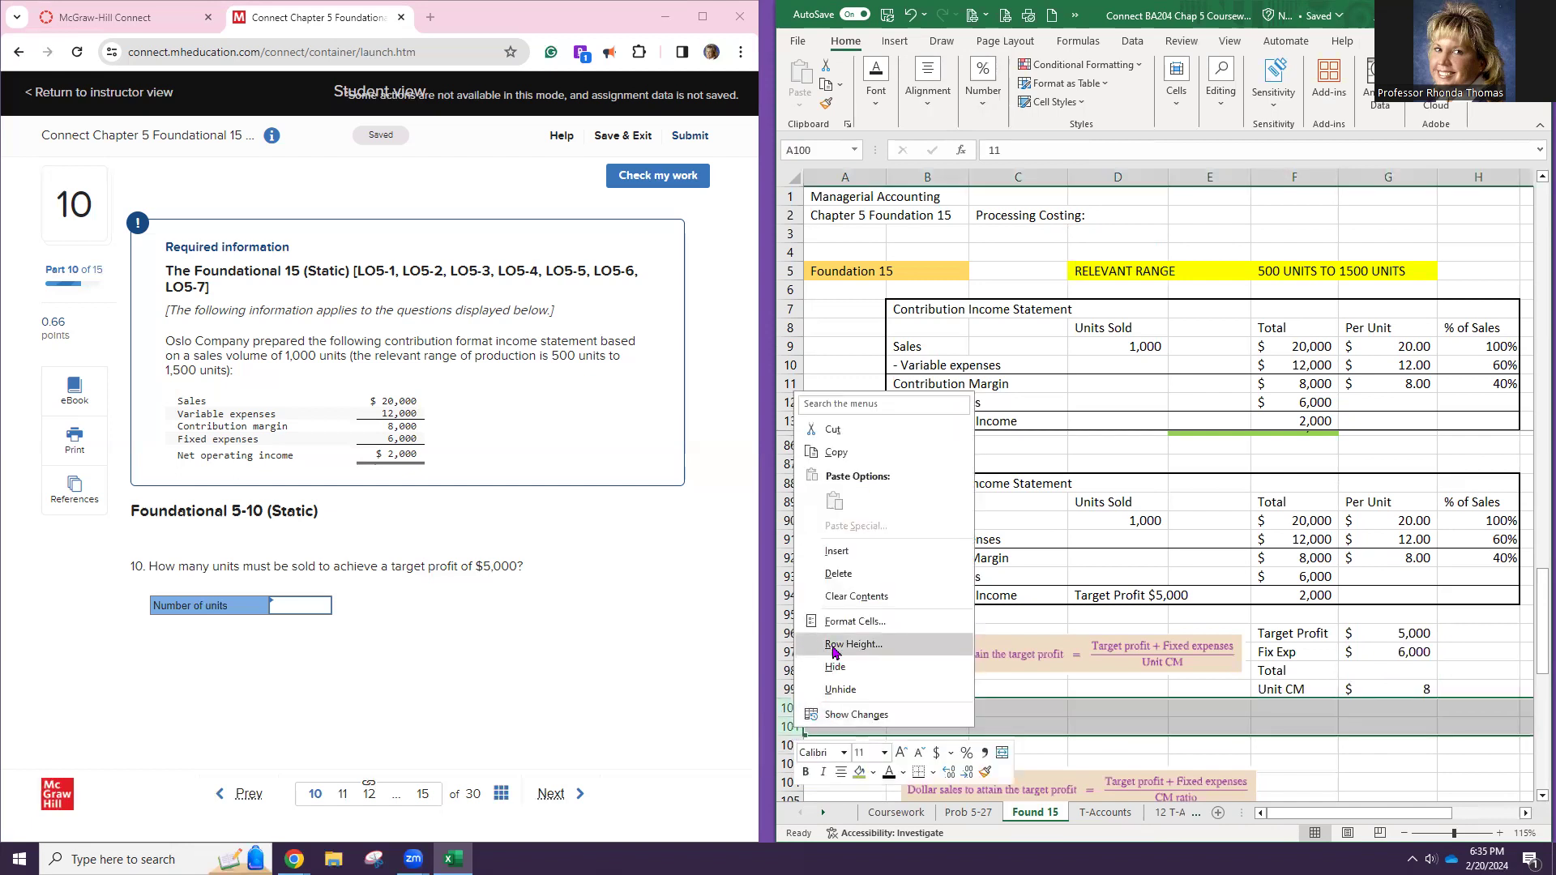
pyautogui.click(837, 554)
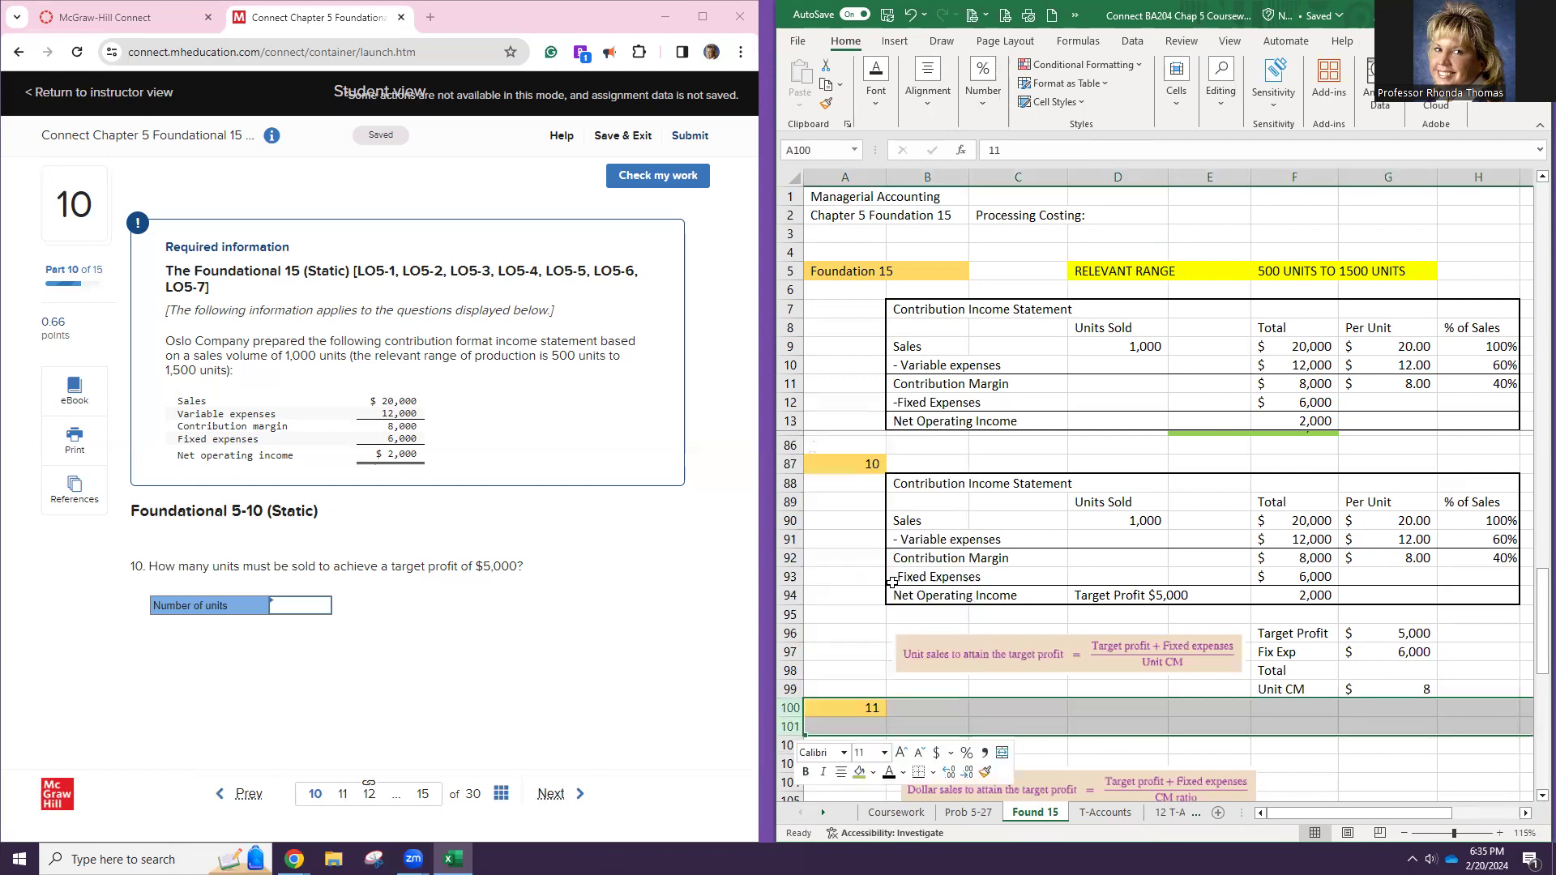
pyautogui.click(1327, 712)
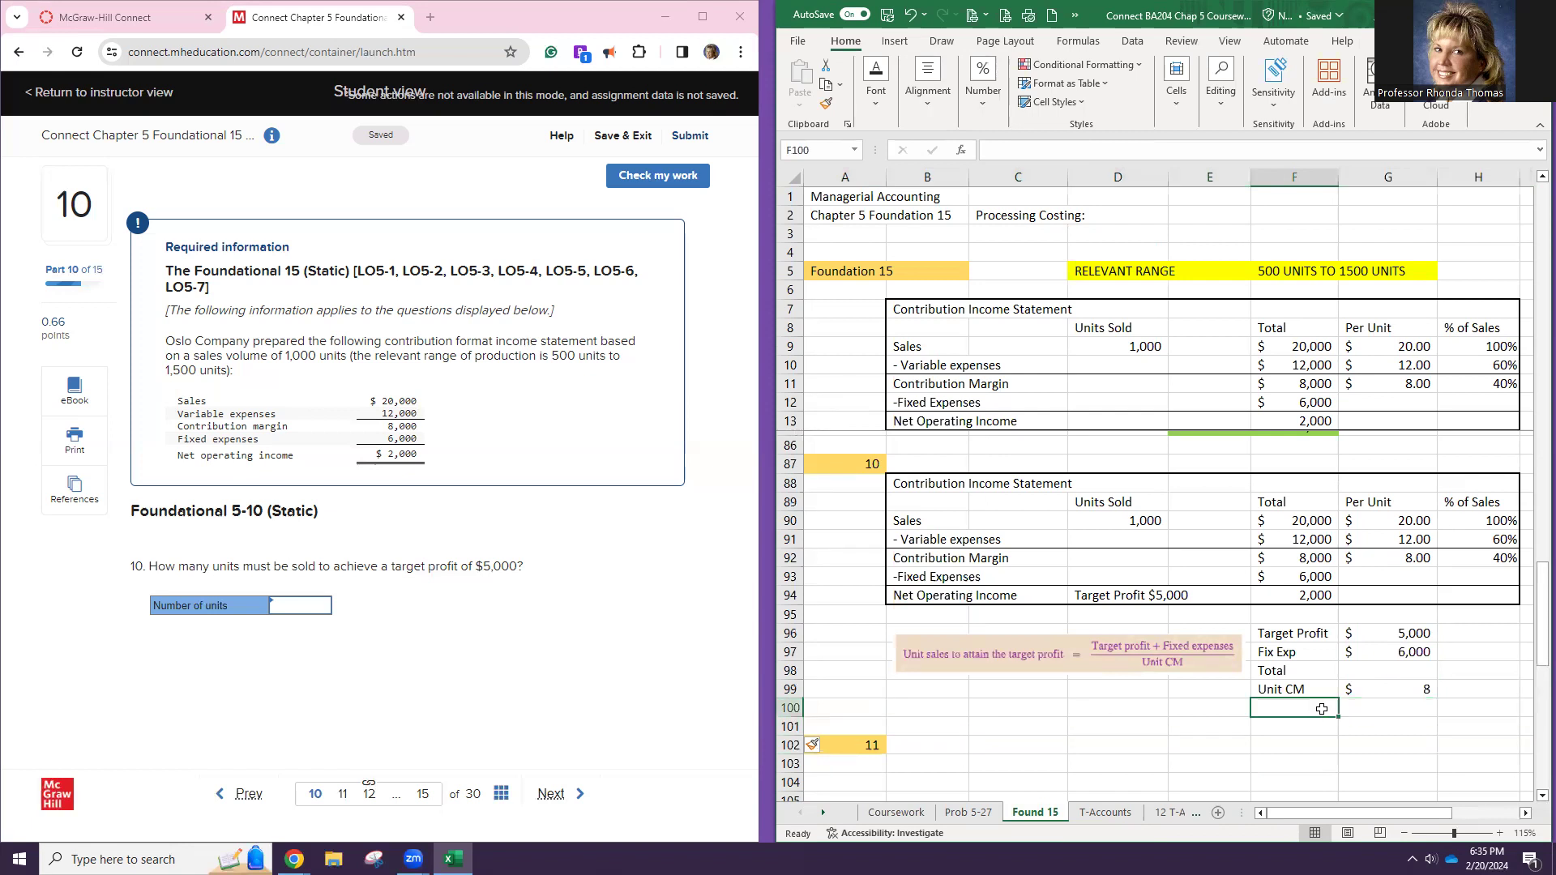
pyautogui.click(1404, 669)
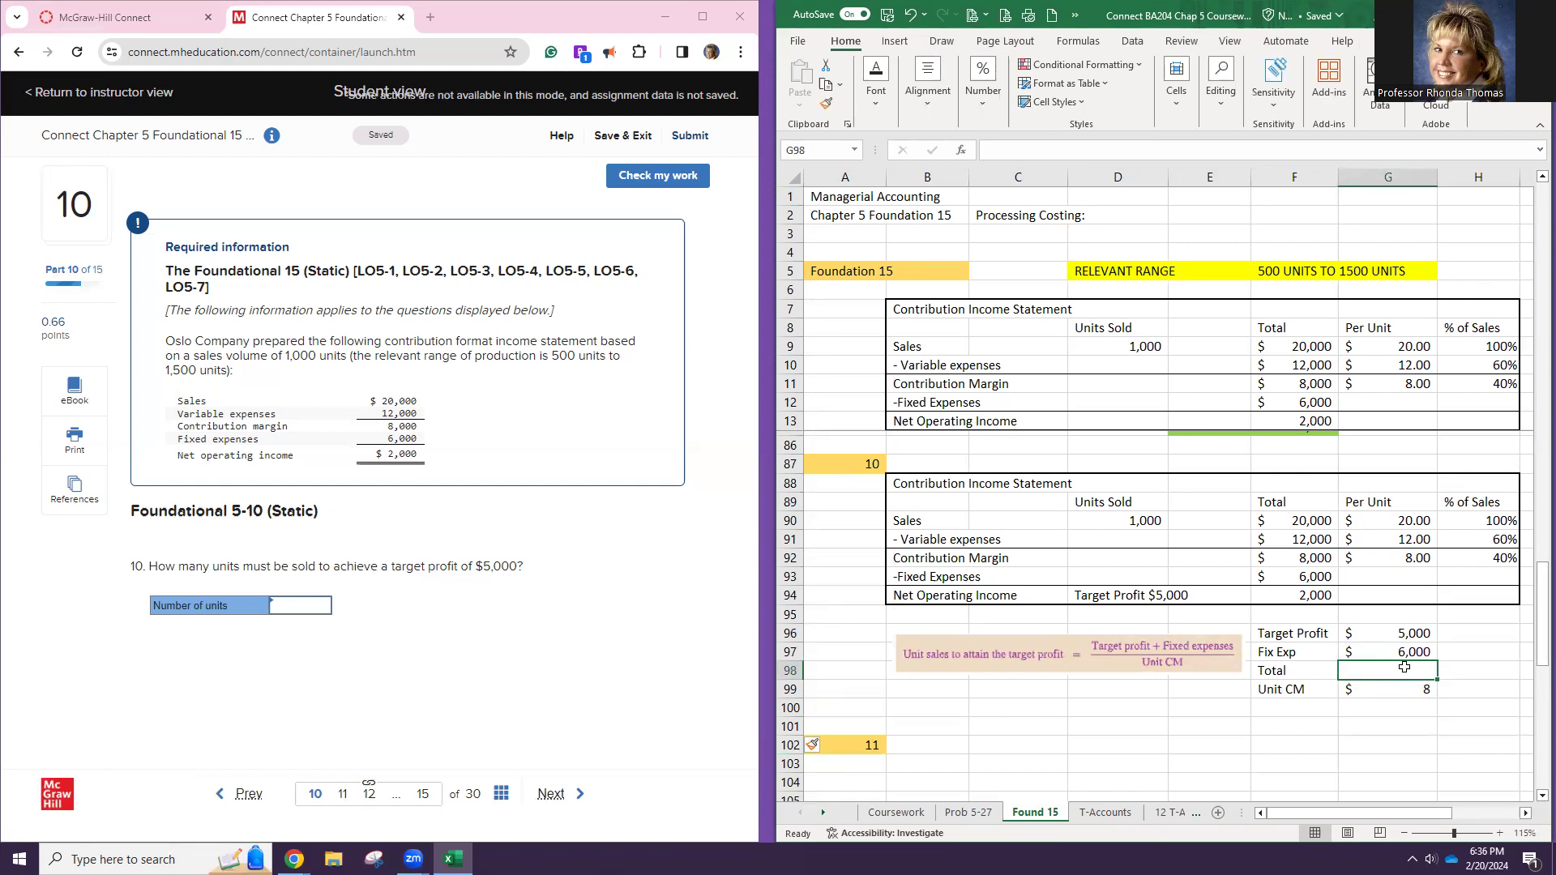
pyautogui.hotkey('alt', '=')
pyautogui.press('Return')
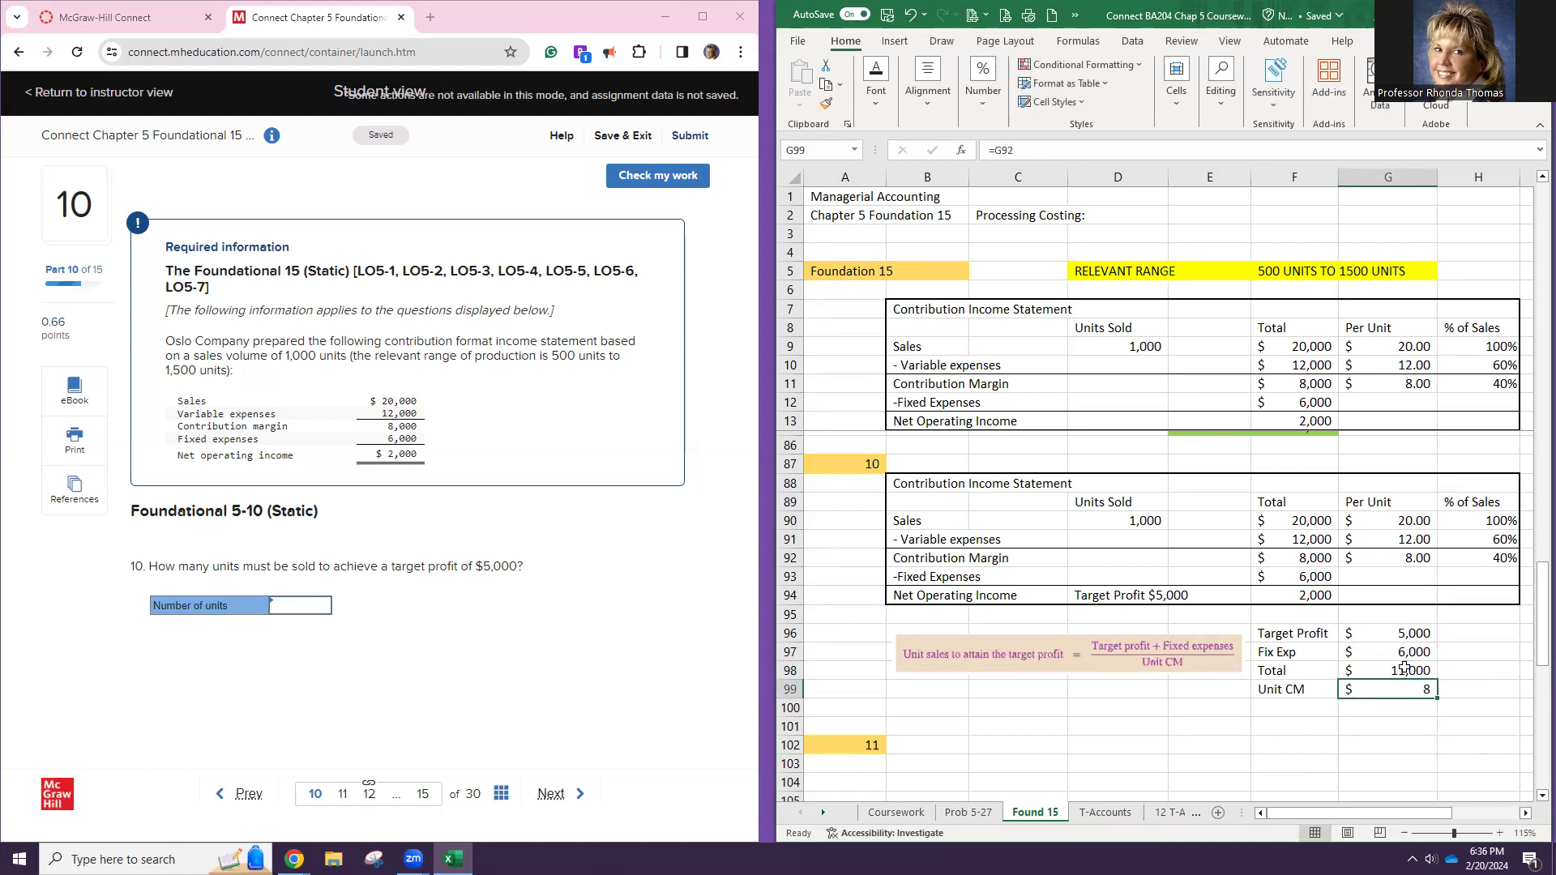
# Add a Units row computing =G98/G99, giving 1,375 units
pyautogui.click(1324, 711)
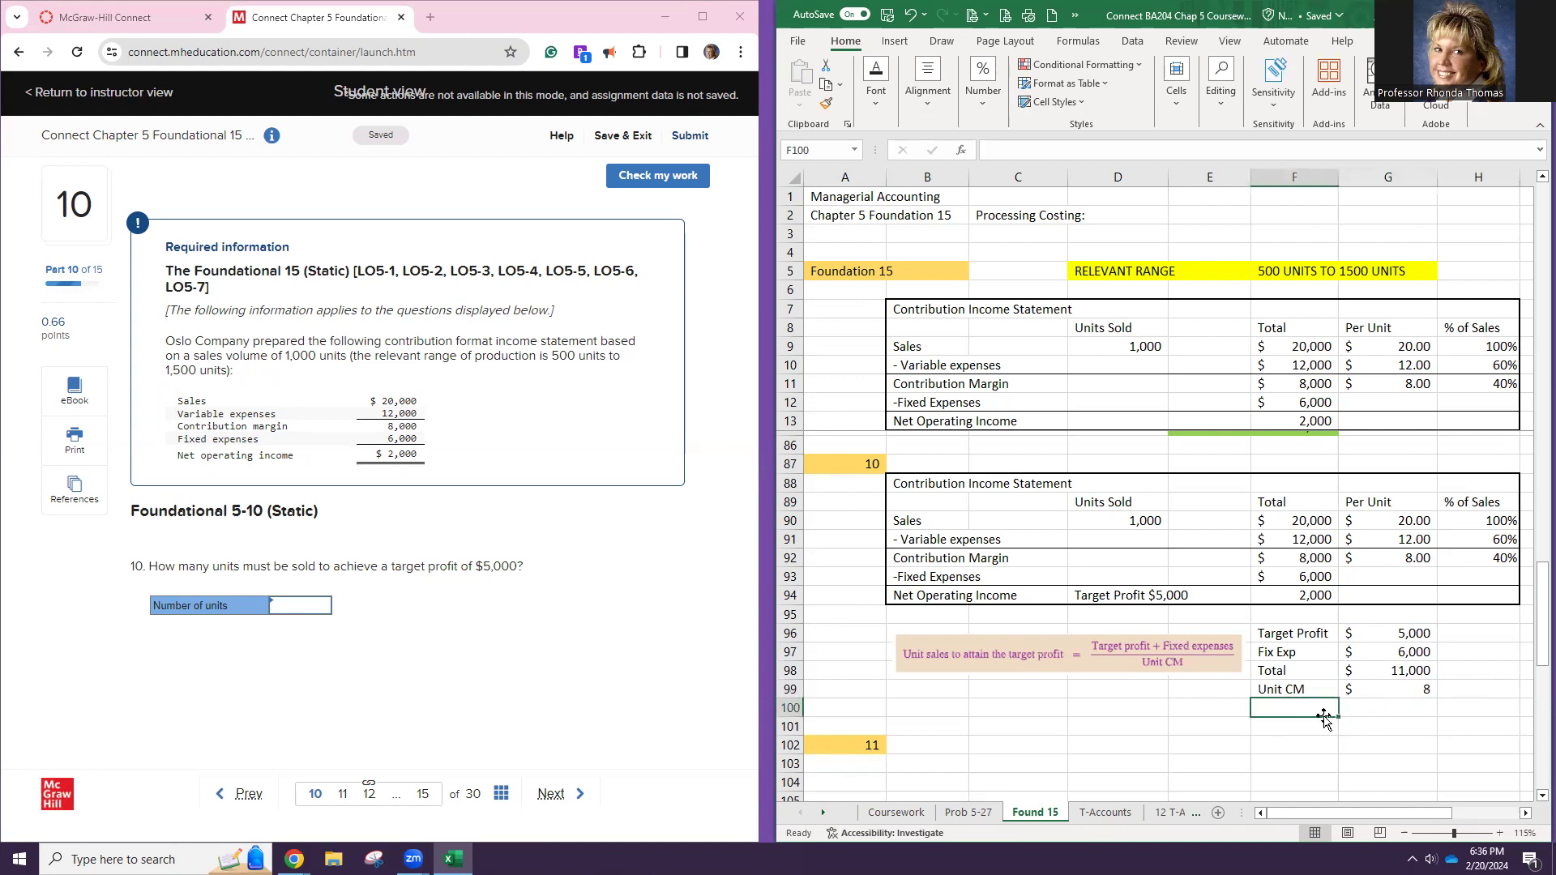
pyautogui.write('Target')
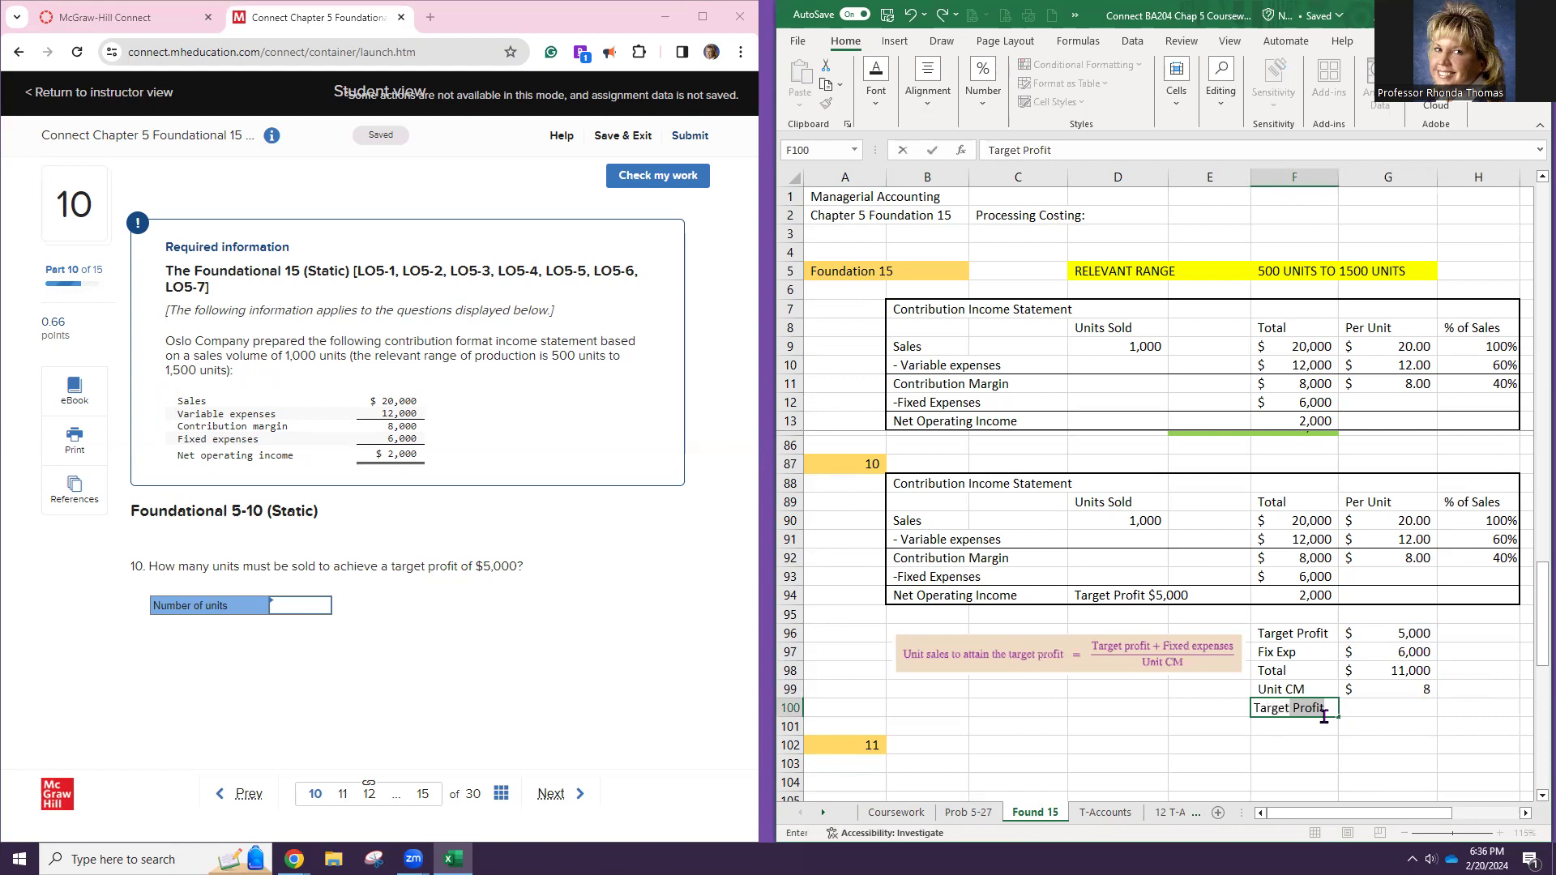
pyautogui.press('Return')
pyautogui.write('Units')
pyautogui.press('Tab')
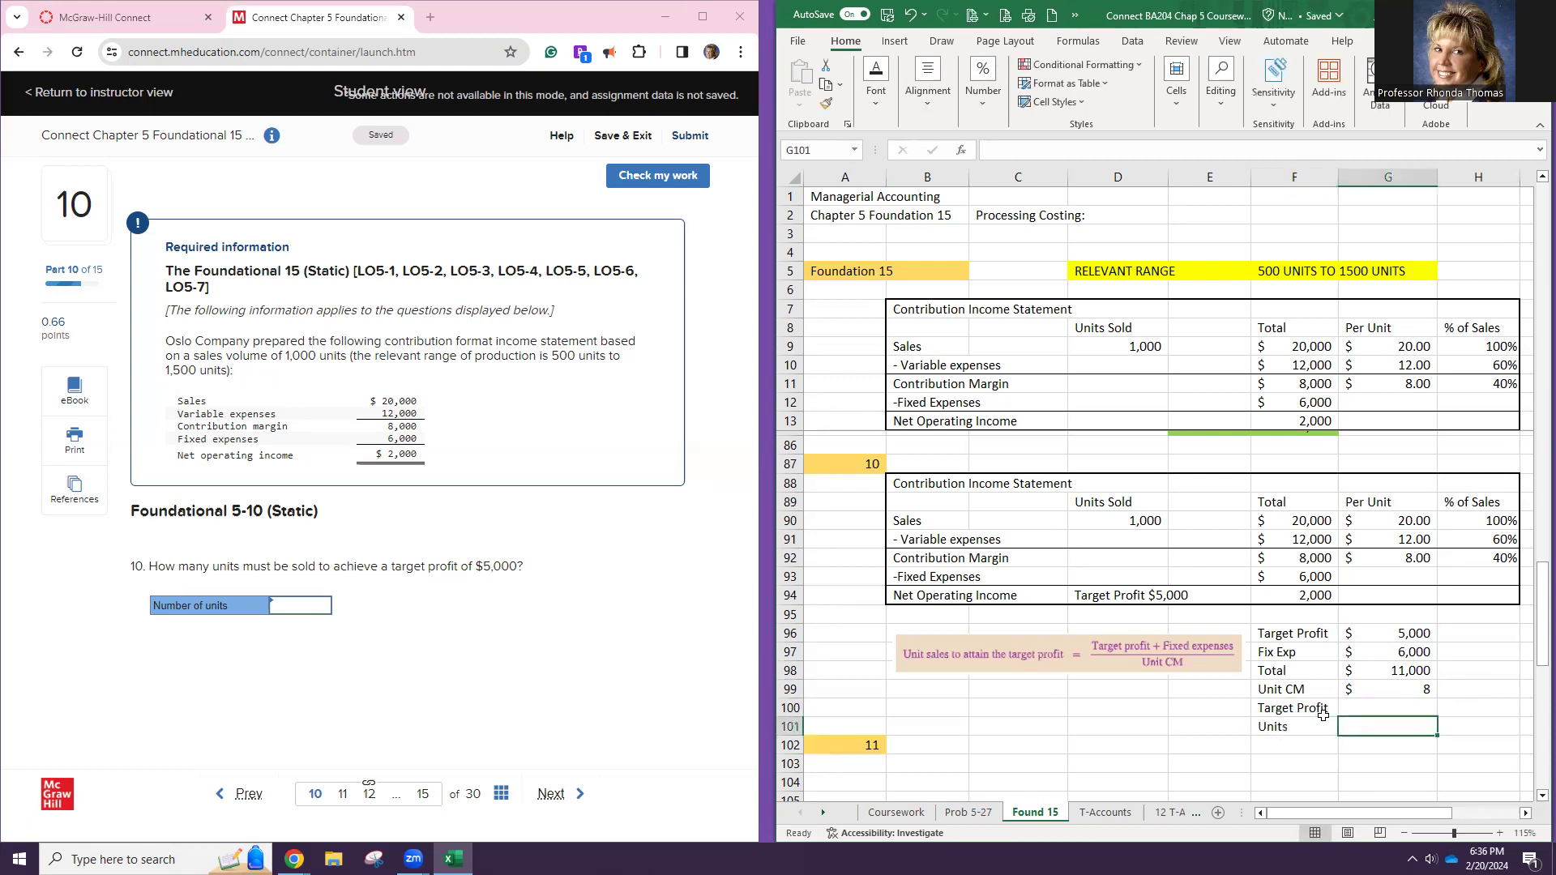
pyautogui.write('=')
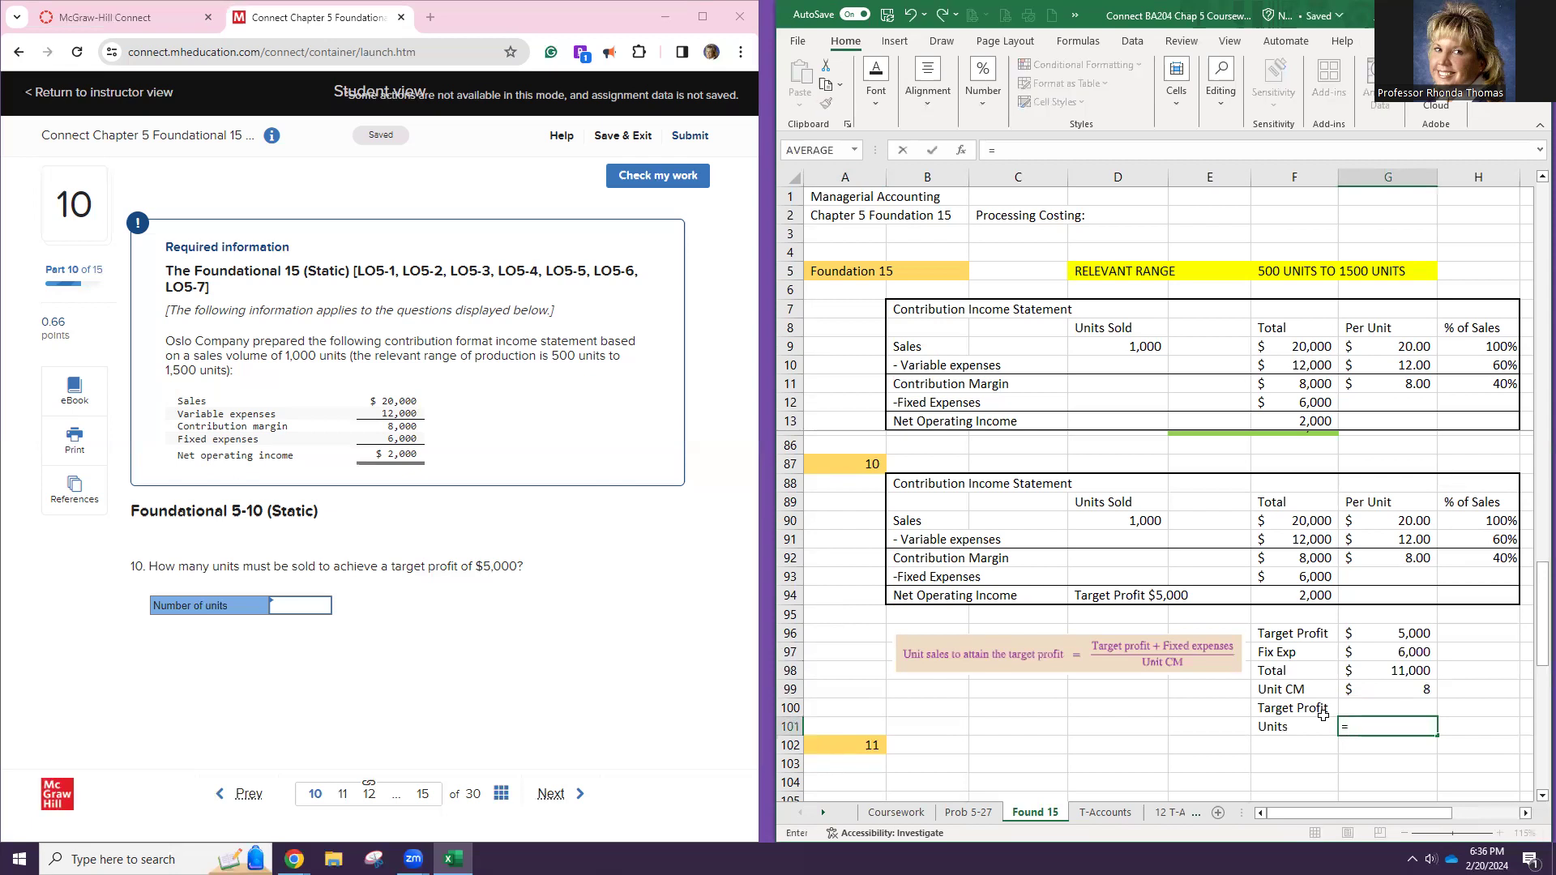
pyautogui.click(1387, 669)
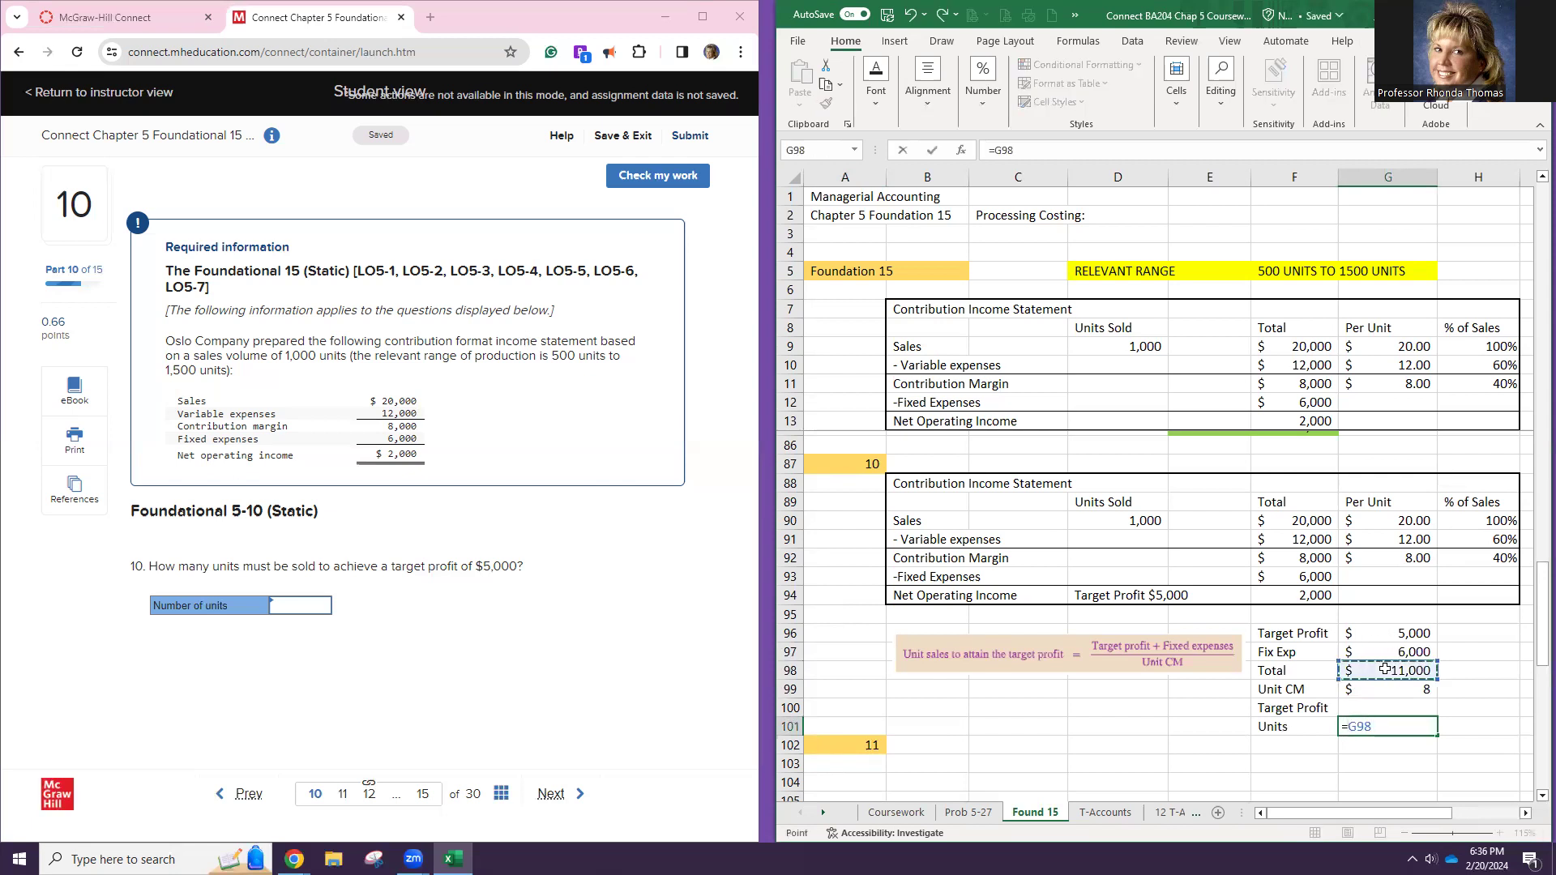
pyautogui.write('/')
pyautogui.click(1390, 689)
pyautogui.press('Return')
pyautogui.click(1353, 727)
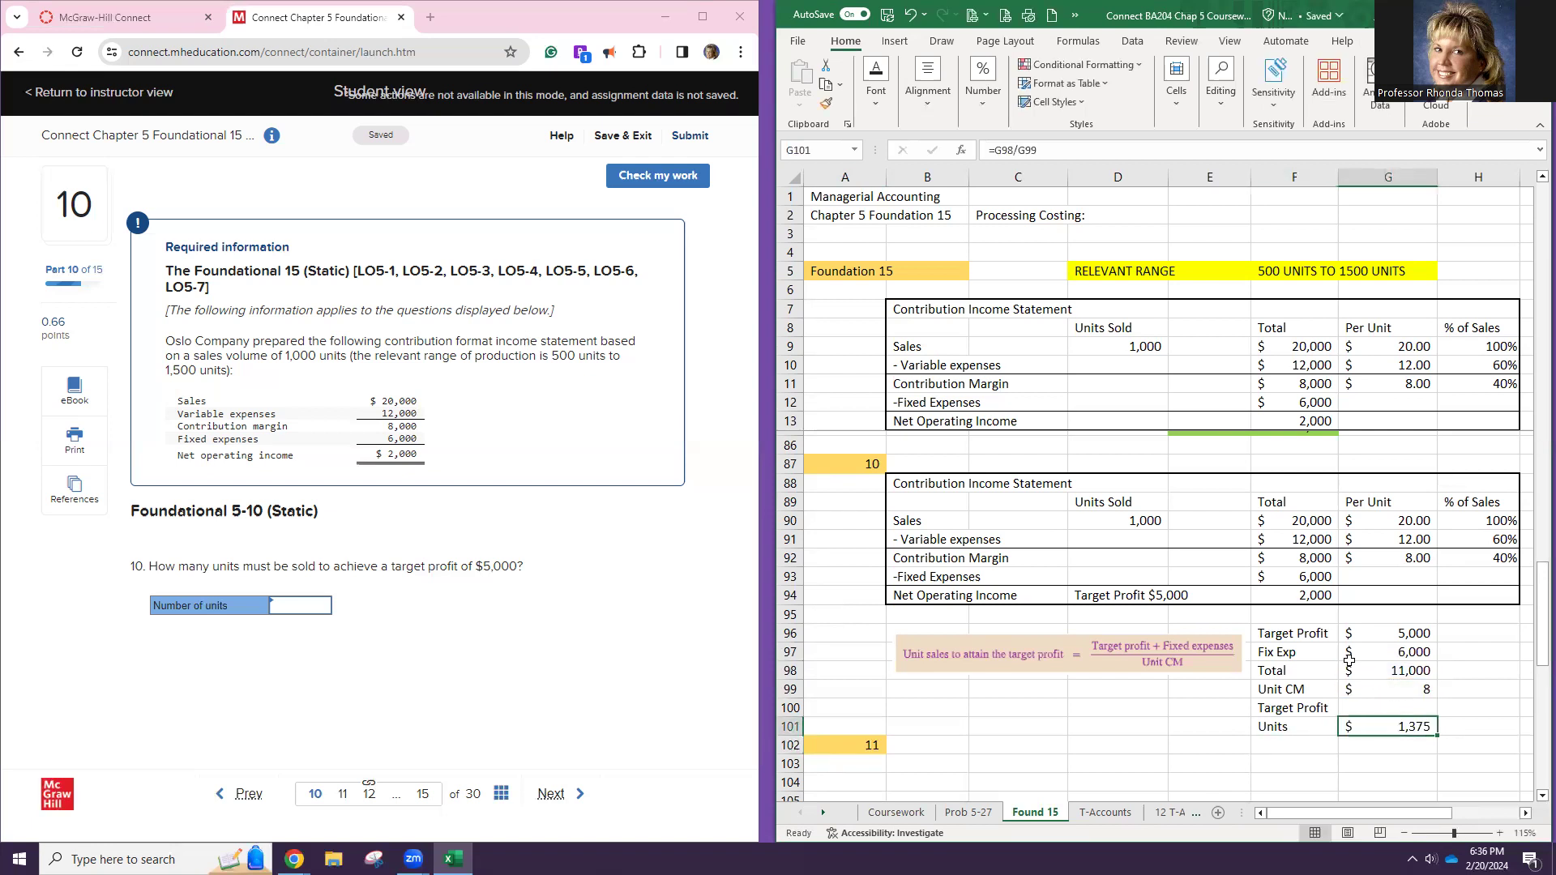
# Show the 1,375 units result in Comma style with no decimals
pyautogui.click(974, 109)
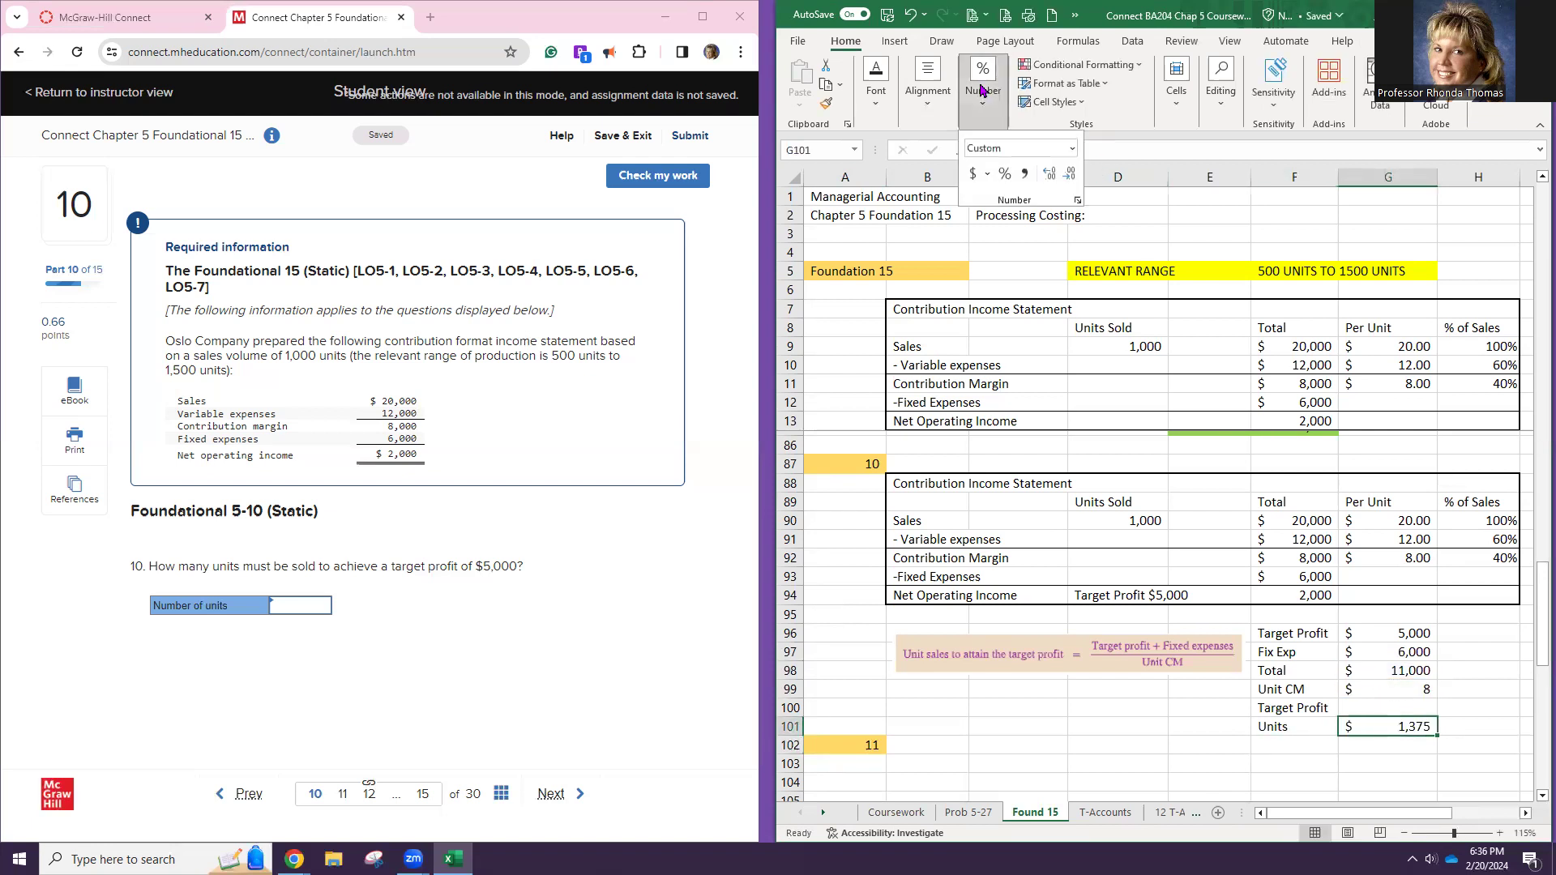
pyautogui.click(1023, 174)
pyautogui.click(1070, 174)
pyautogui.click(1070, 175)
pyautogui.click(1139, 689)
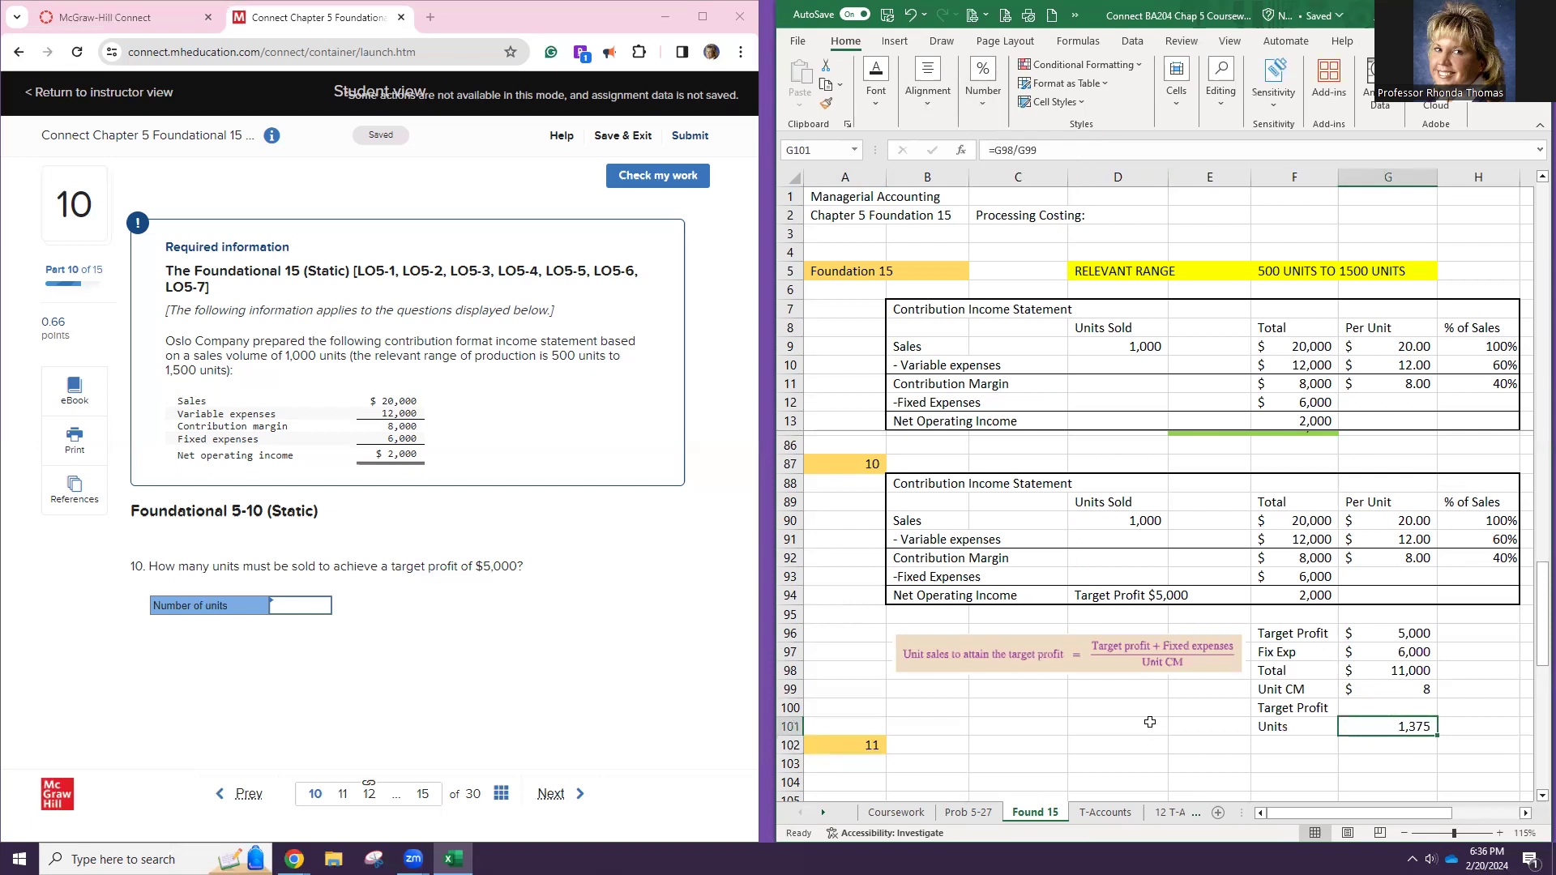
# Enter 1375 as units sold in the part 10 income statement
pyautogui.click(1101, 522)
pyautogui.write('1375')
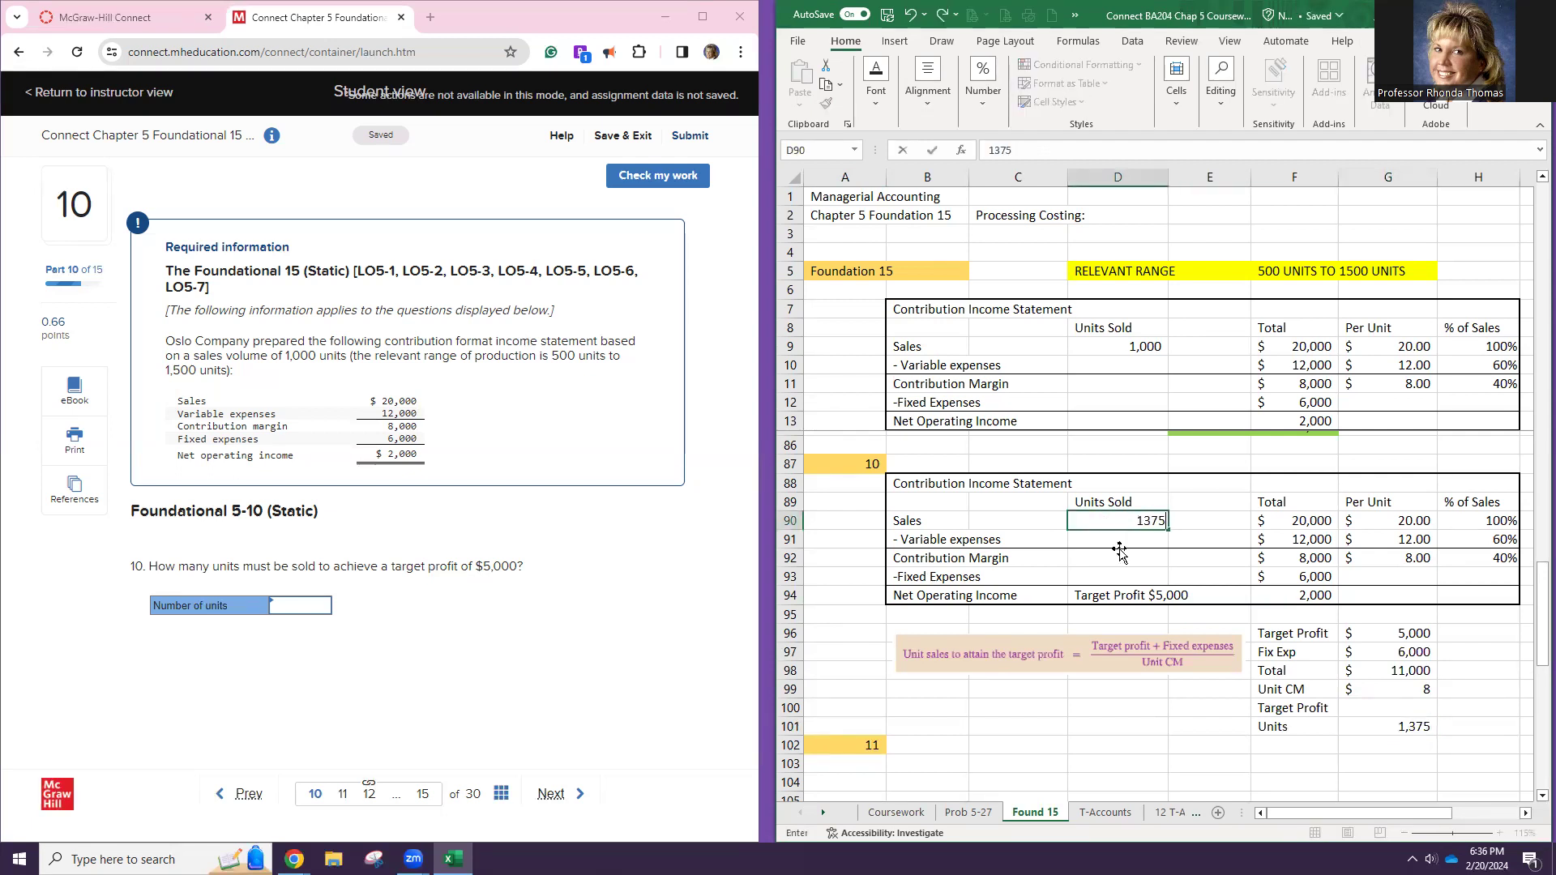
pyautogui.press('Return')
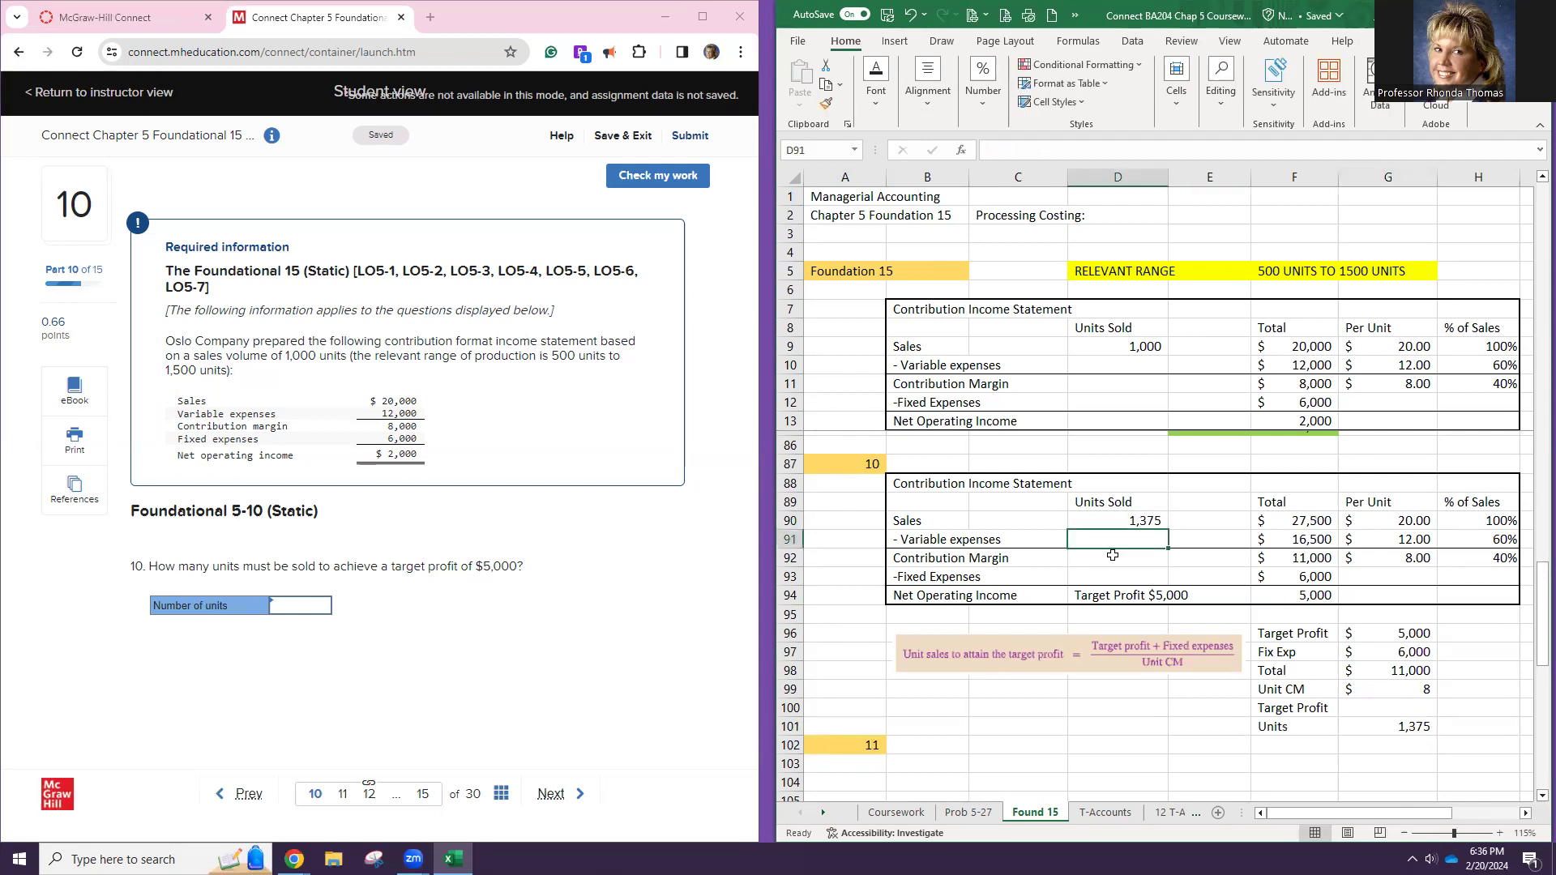
# Fill the Target Profit $5,000 cells in row 94 green
pyautogui.click(1300, 599)
pyautogui.moveTo(1134, 599); pyautogui.dragTo(1297, 599)
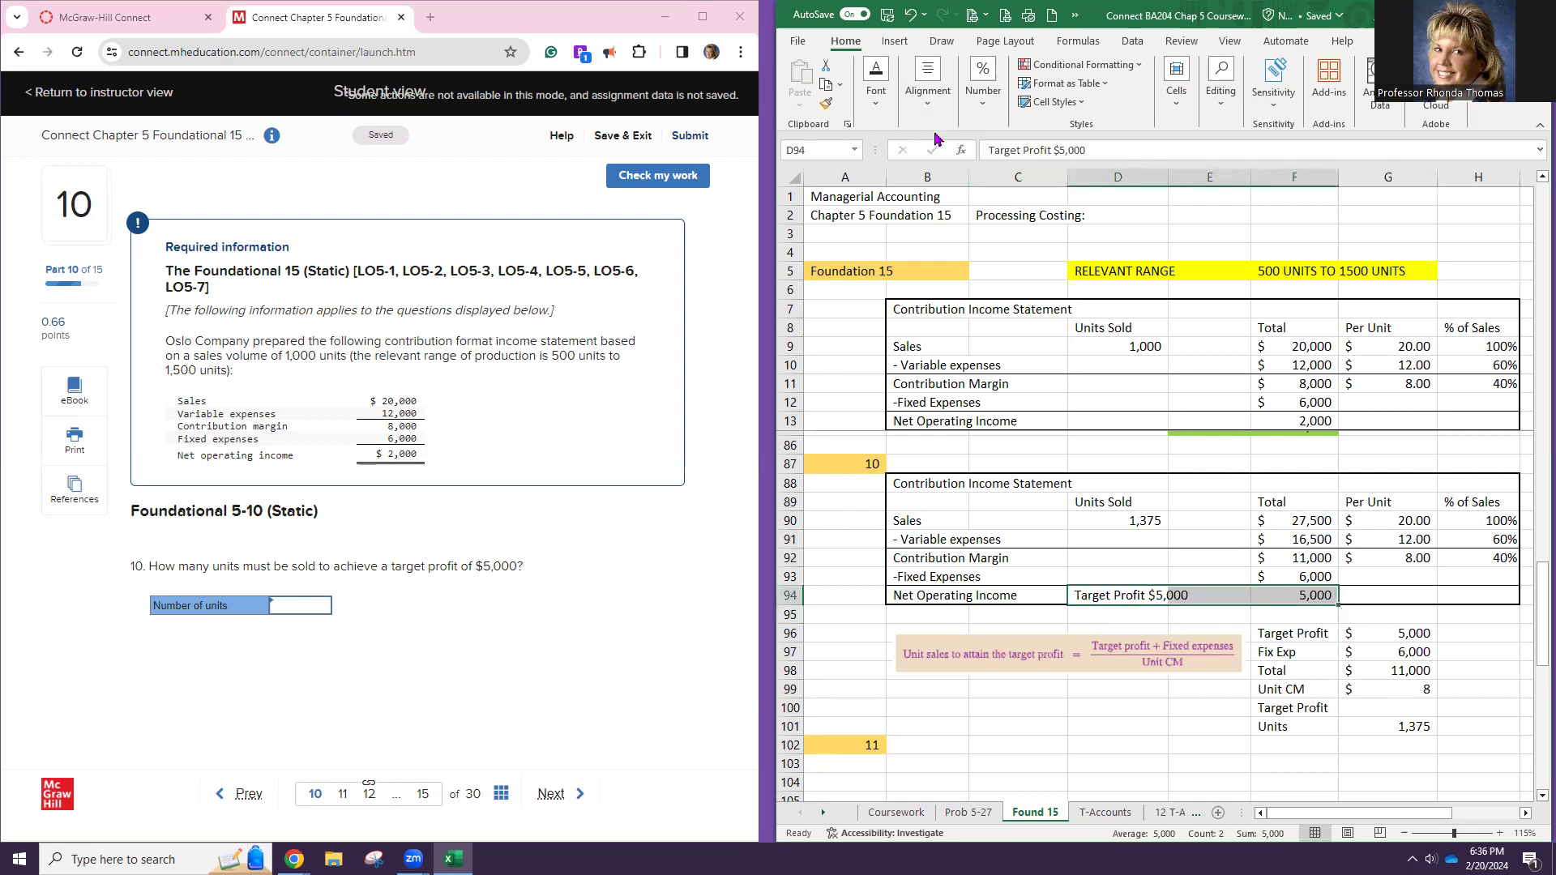
pyautogui.click(876, 86)
pyautogui.click(981, 175)
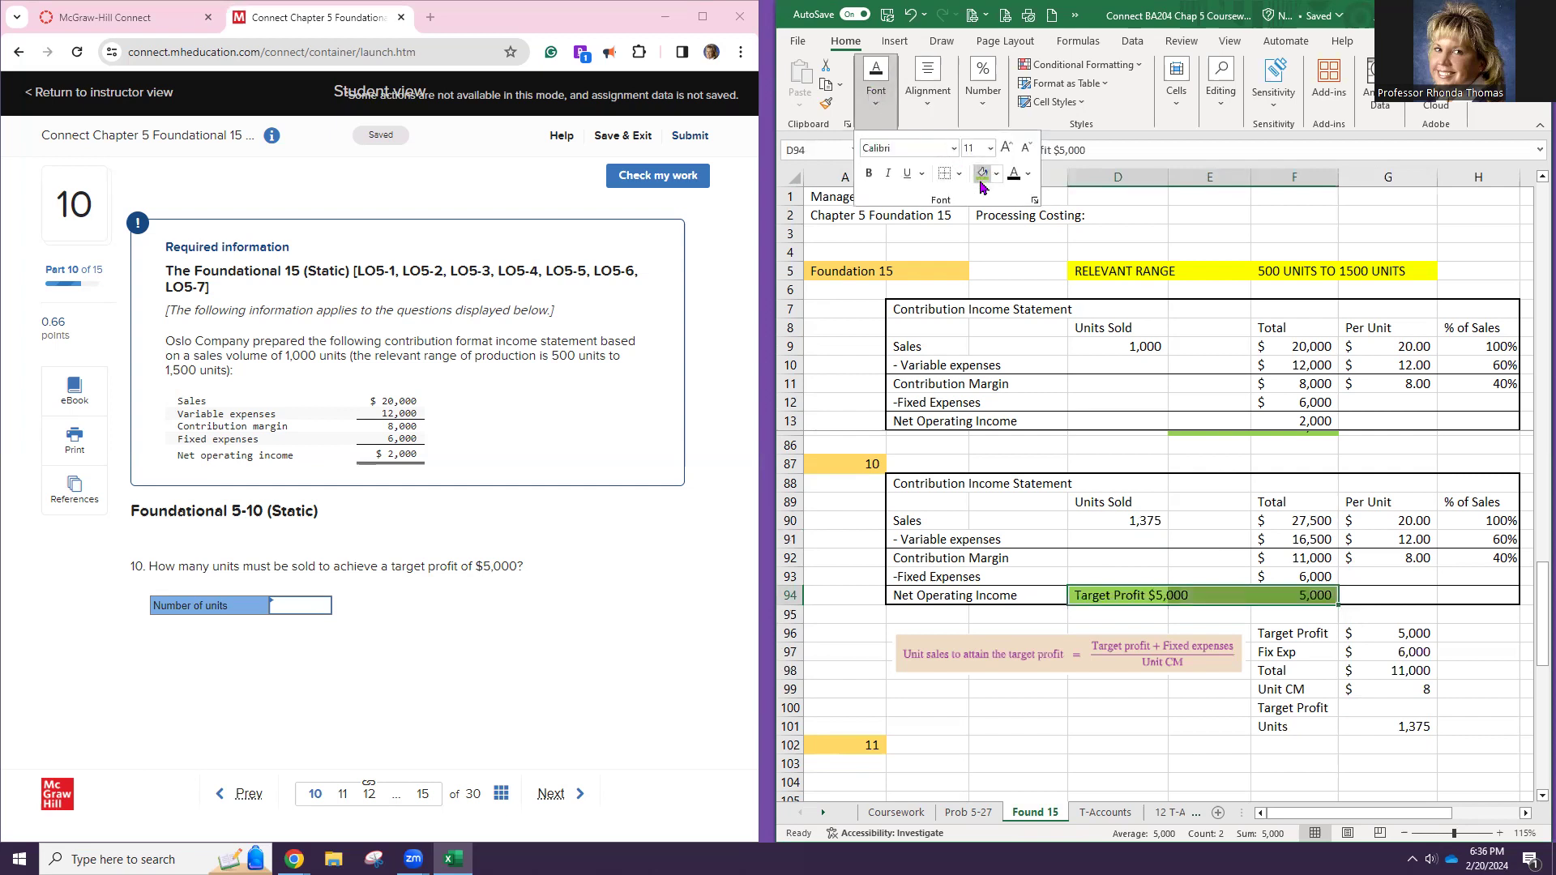
pyautogui.click(294, 604)
# Submit 1375 as question 10's number of units and shade Excel's Units row F101:G101 green
pyautogui.write('13')
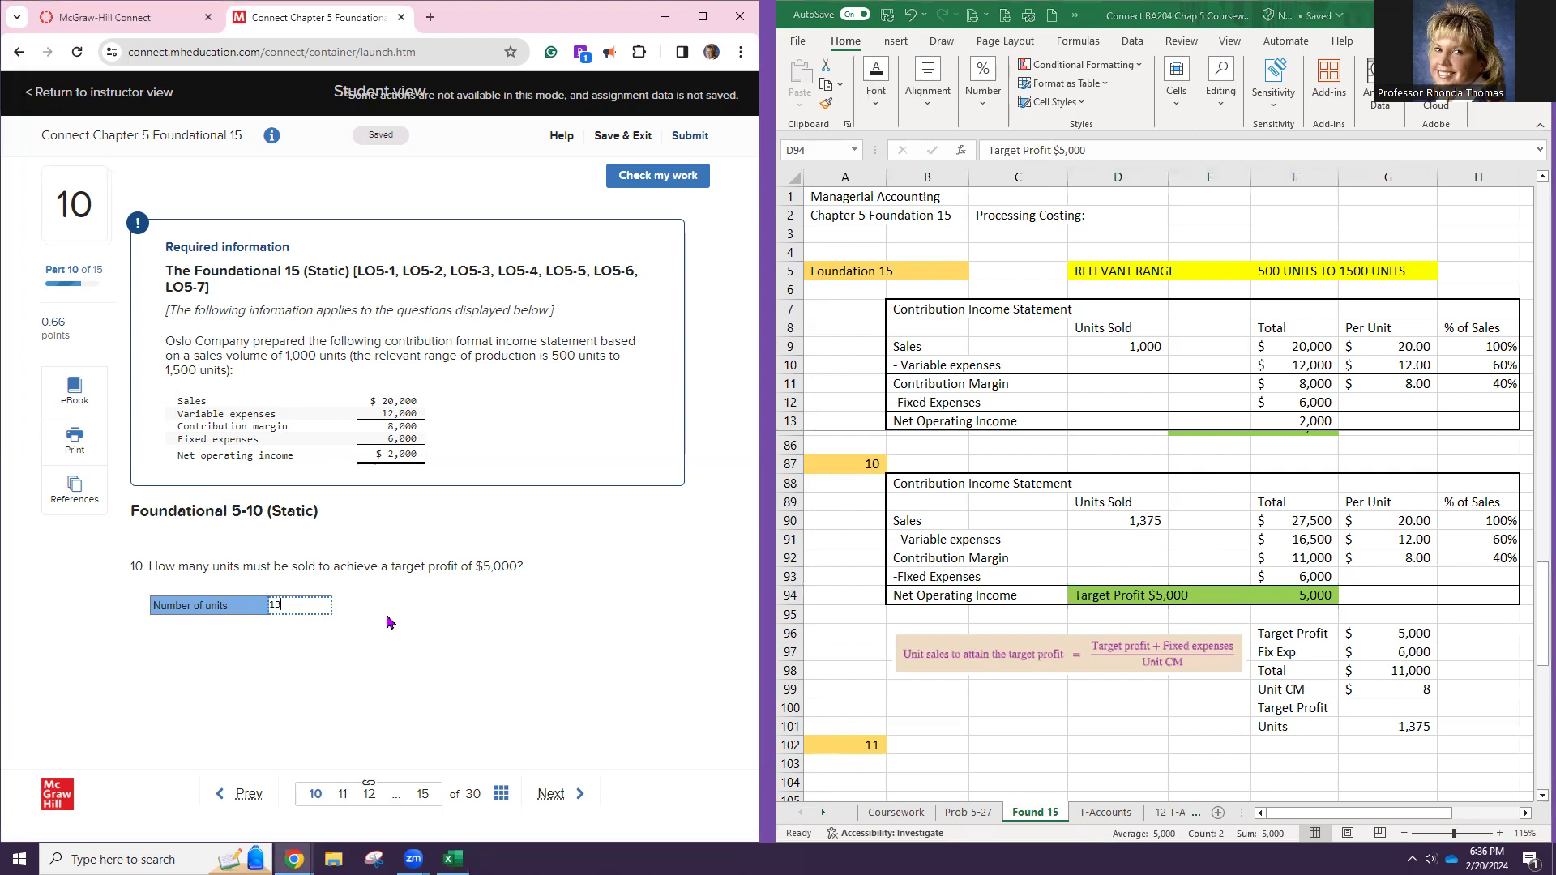
pyautogui.write('75')
pyautogui.click(661, 176)
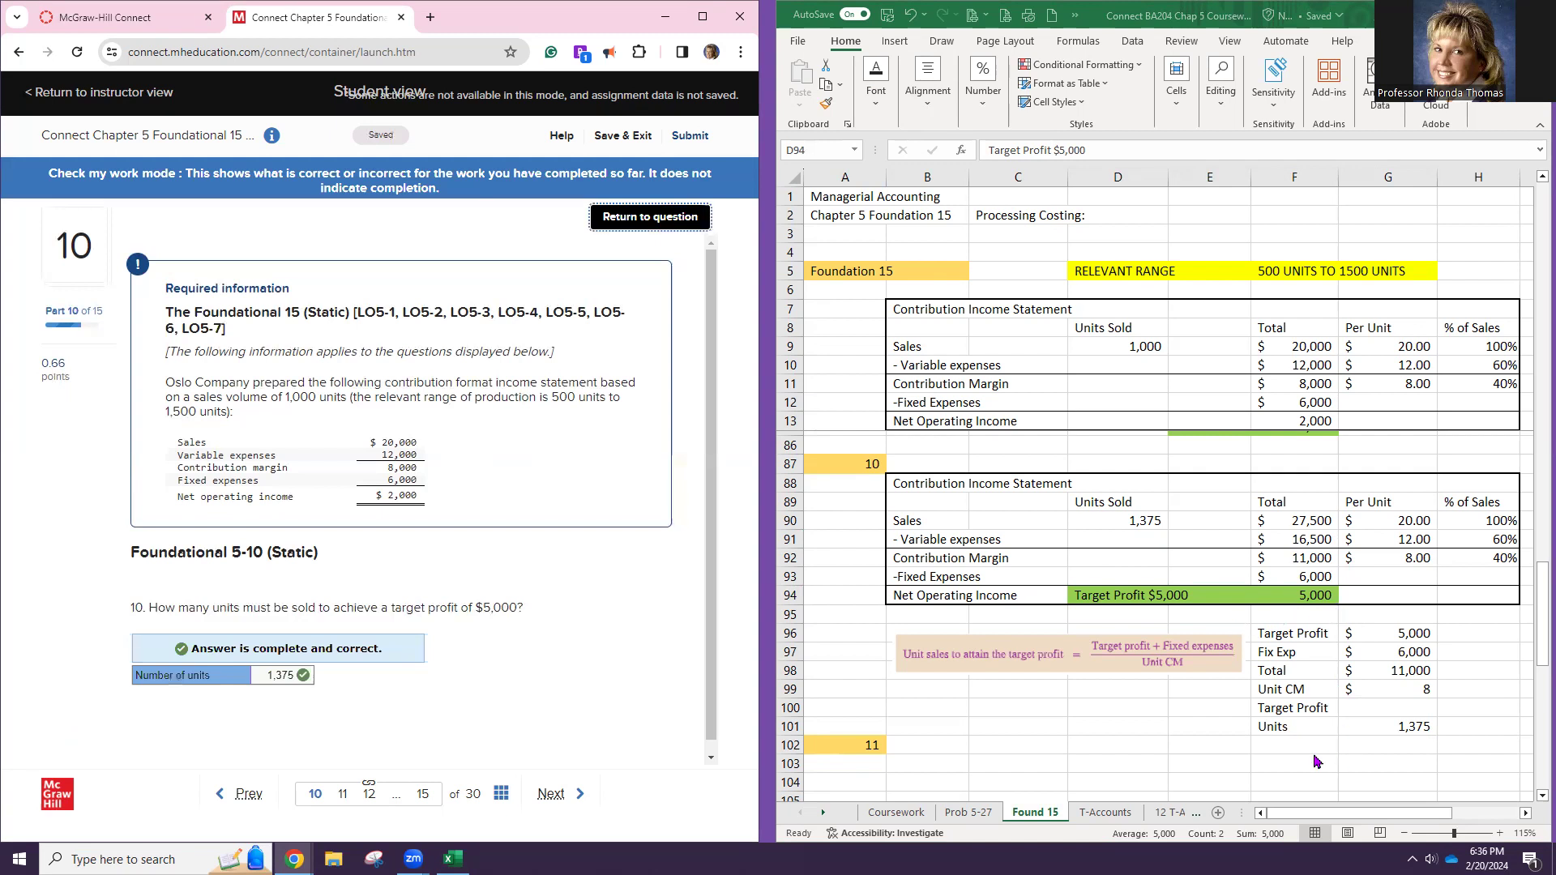
pyautogui.moveTo(1295, 726); pyautogui.dragTo(1389, 724)
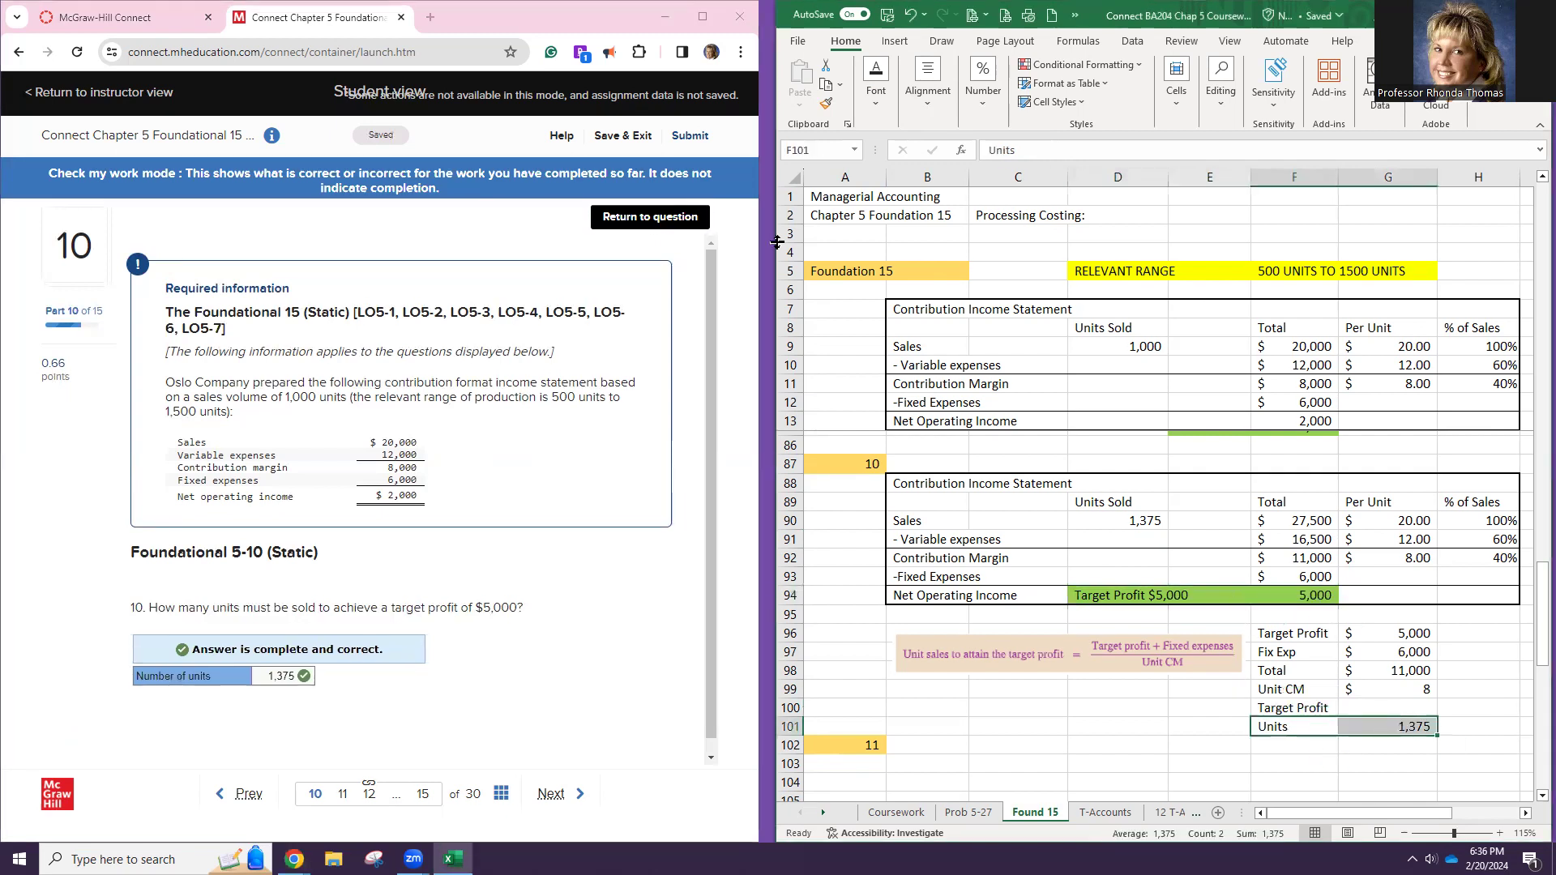
pyautogui.click(875, 87)
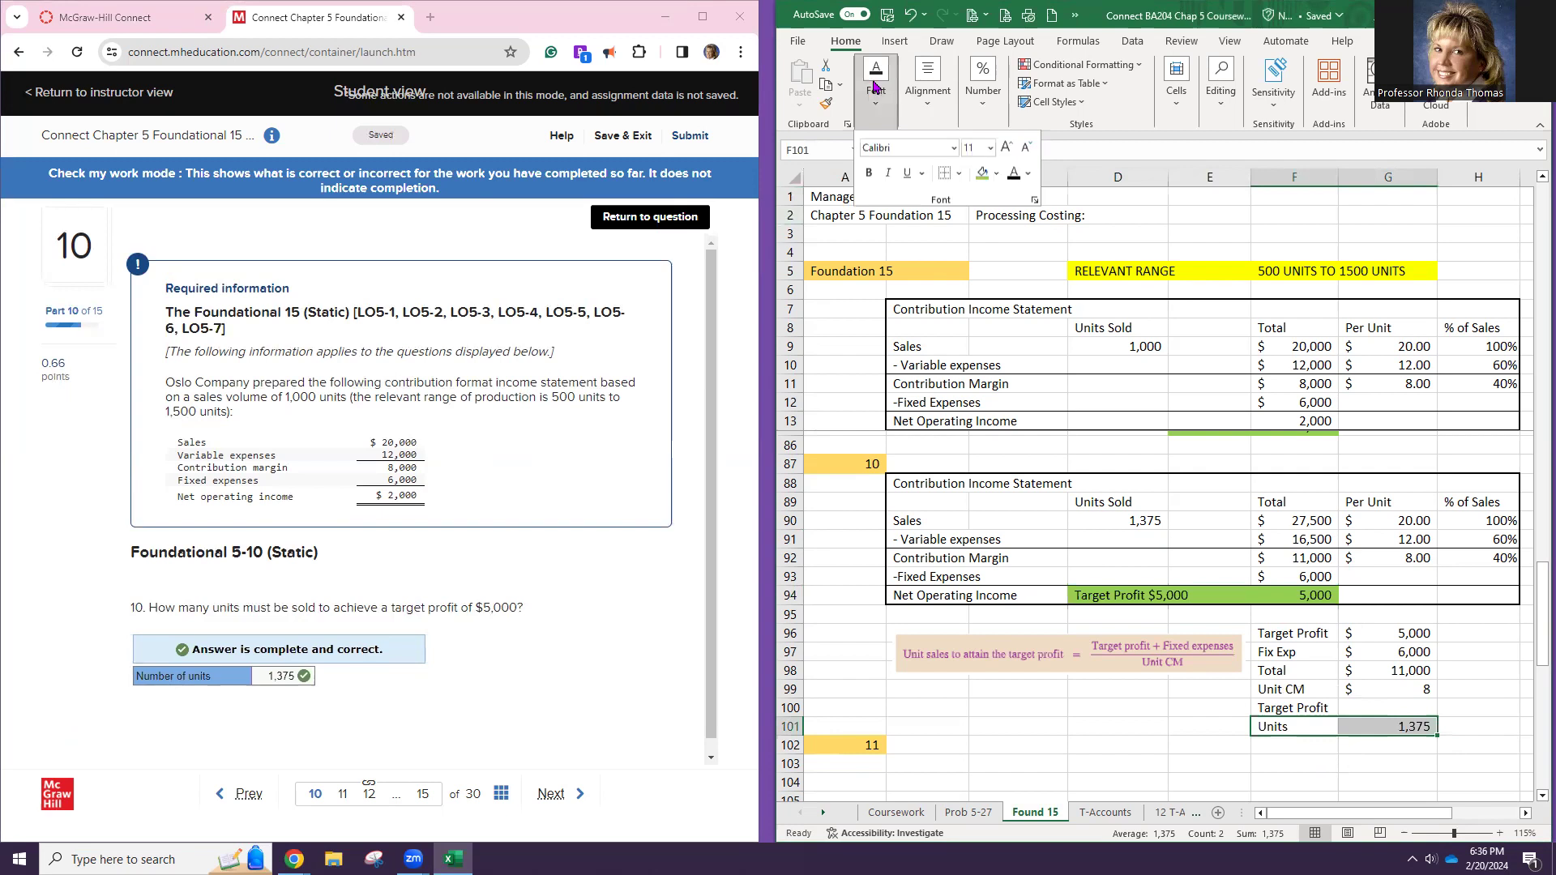
pyautogui.click(982, 173)
pyautogui.click(1009, 712)
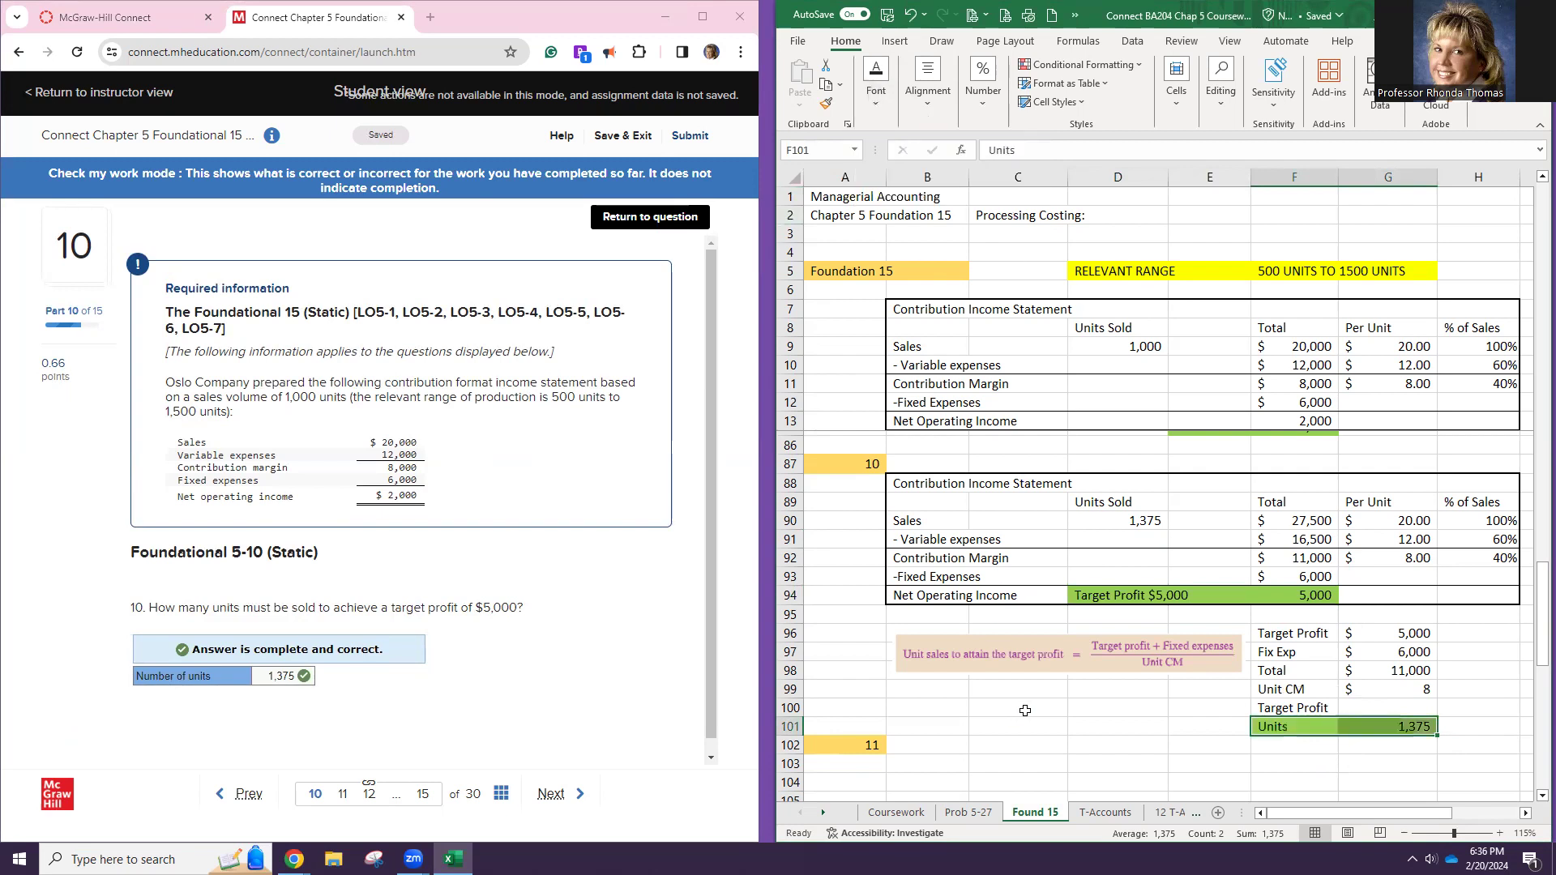
pyautogui.scroll(-3, 1009, 712)
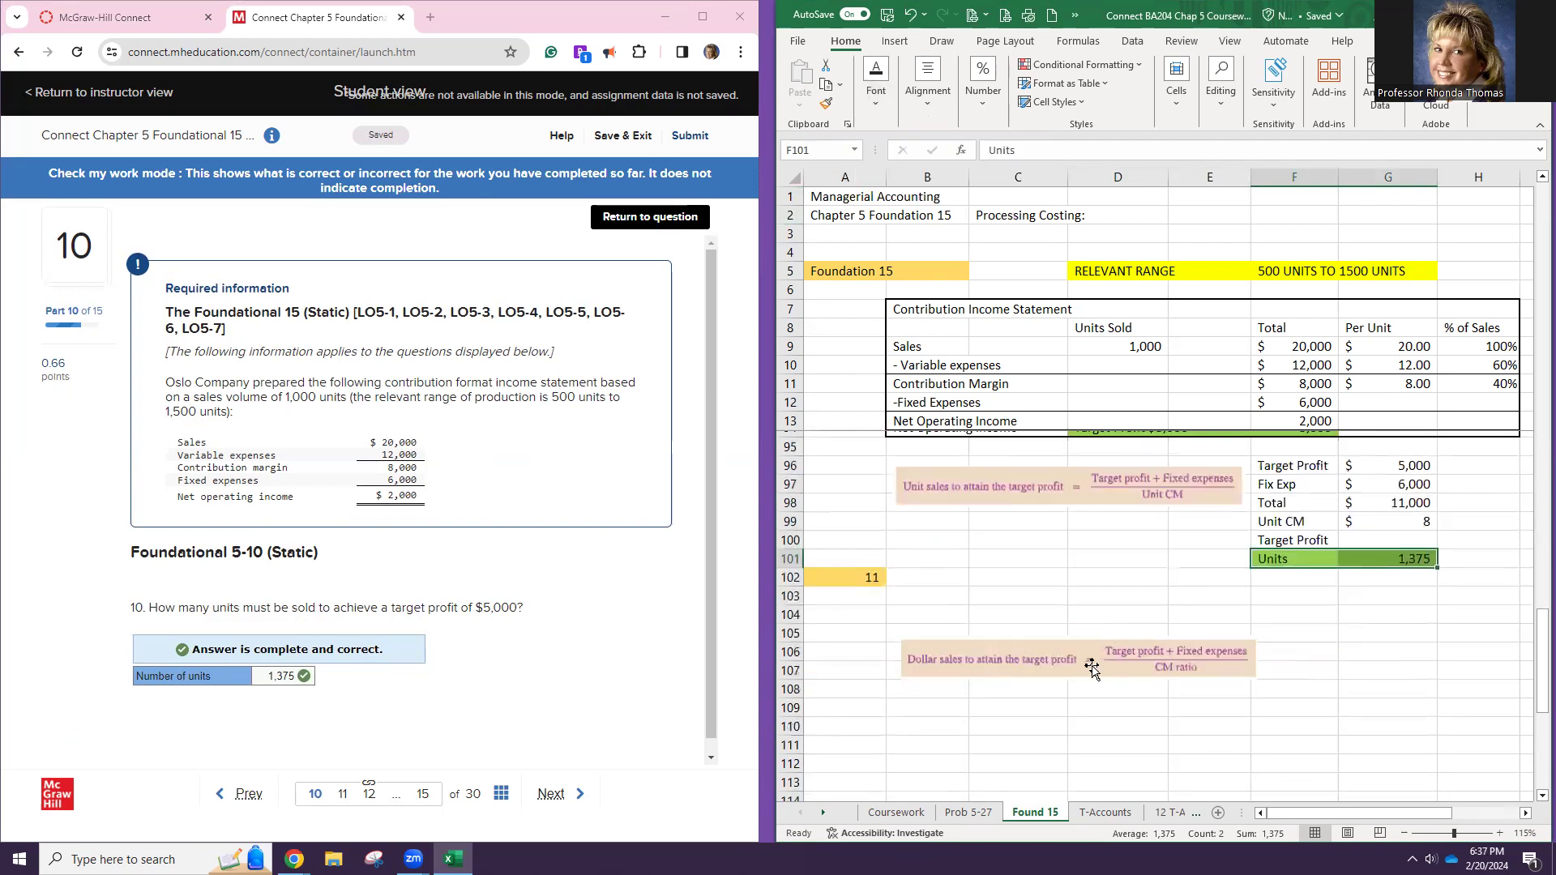
# Move the dollar-sales formula picture to row 104 and label F104 Sales Price
pyautogui.click(1123, 641)
pyautogui.moveTo(1122, 641); pyautogui.dragTo(1071, 631)
pyautogui.click(1330, 619)
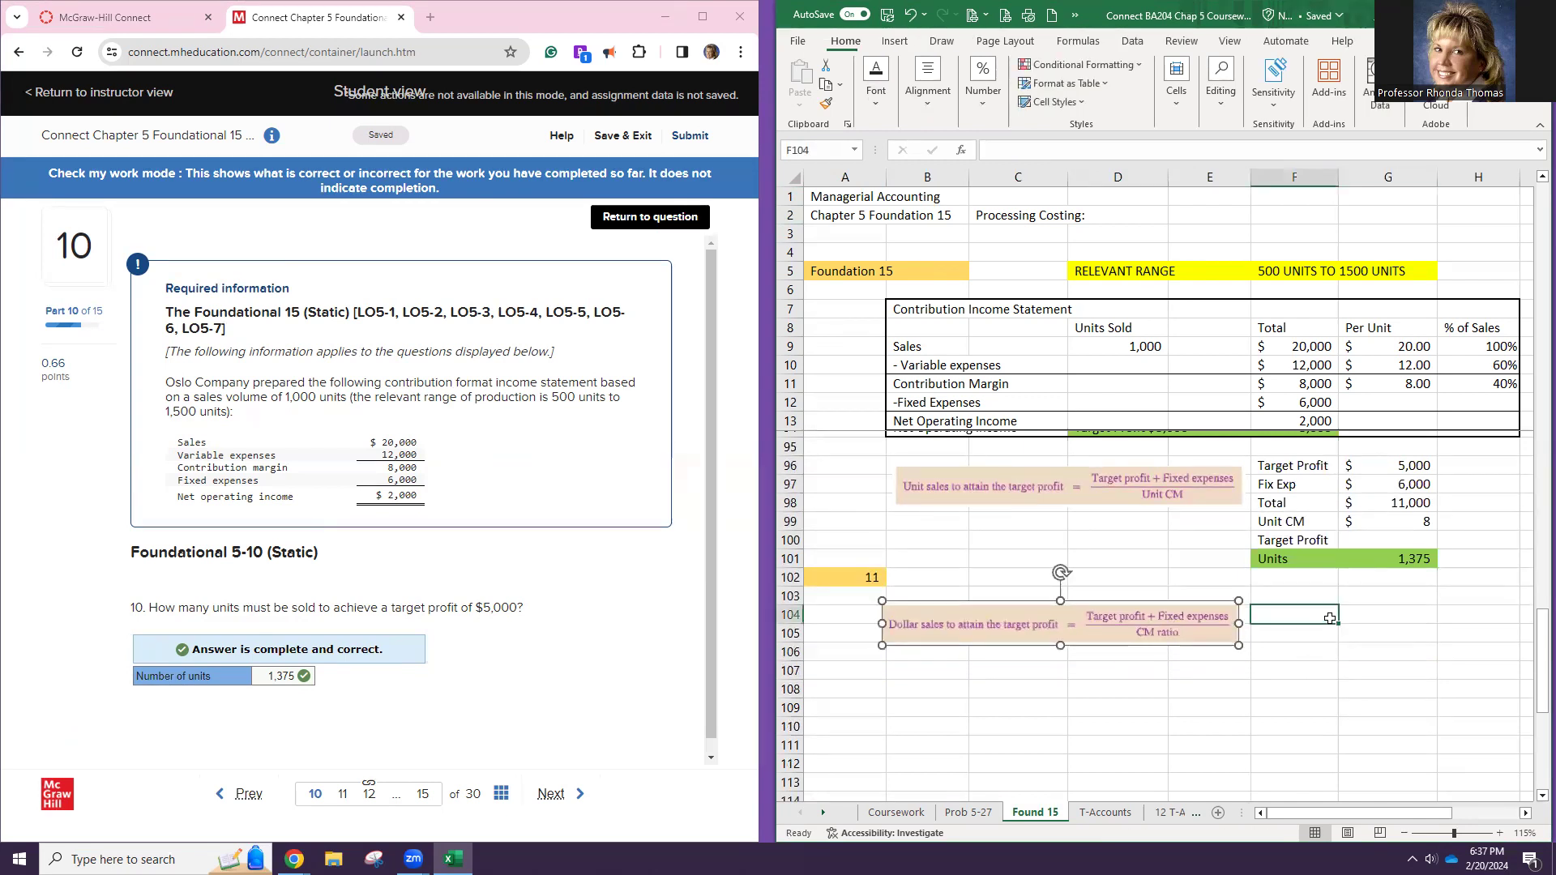
pyautogui.write('Sa')
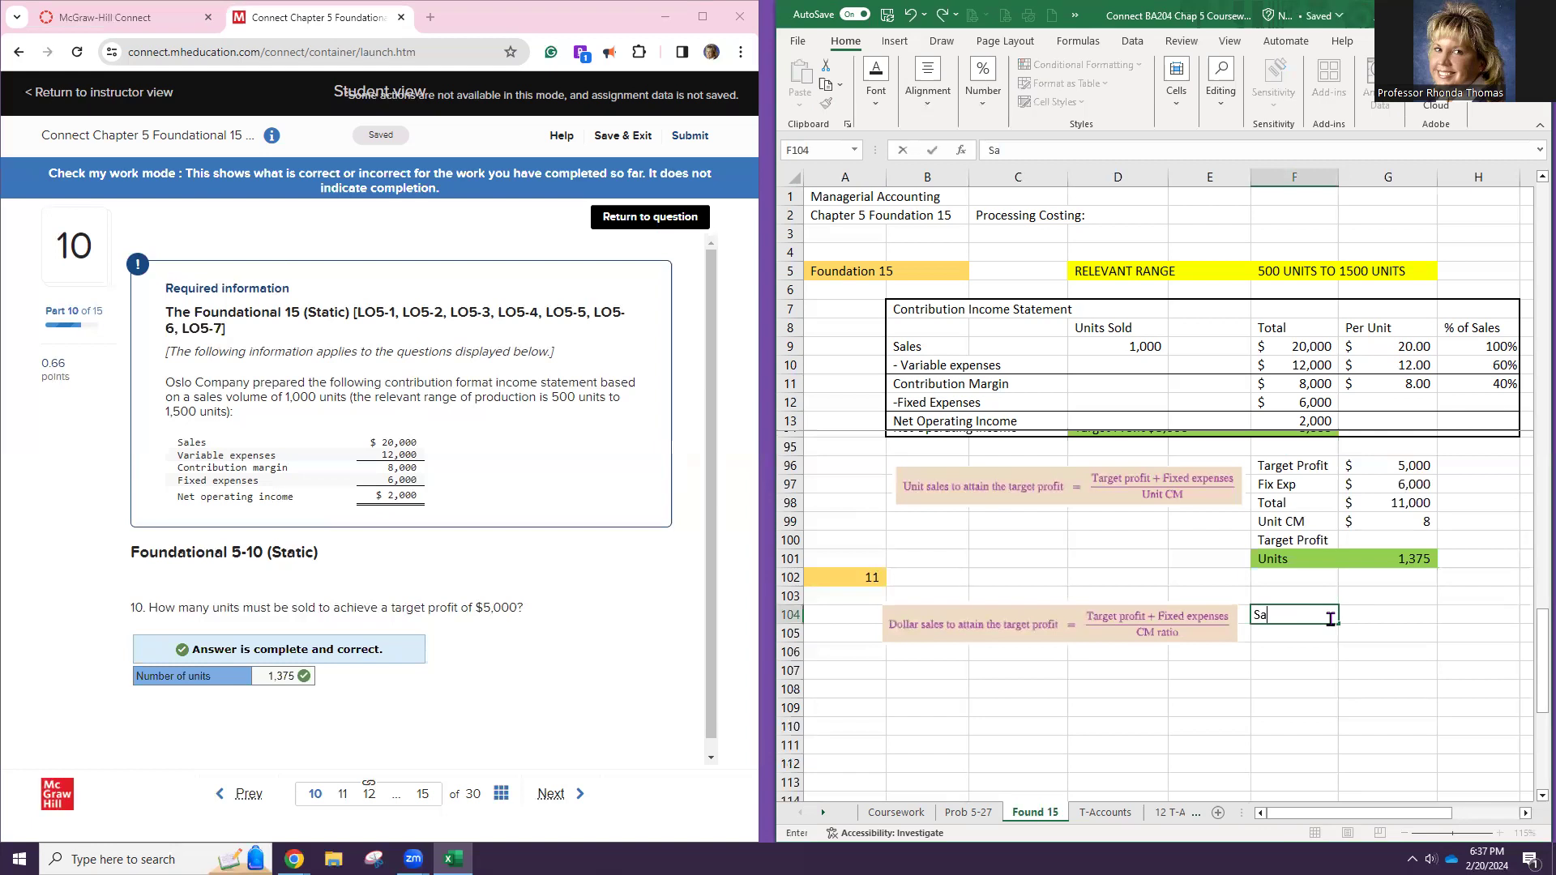
pyautogui.write('les Price')
pyautogui.press('Tab')
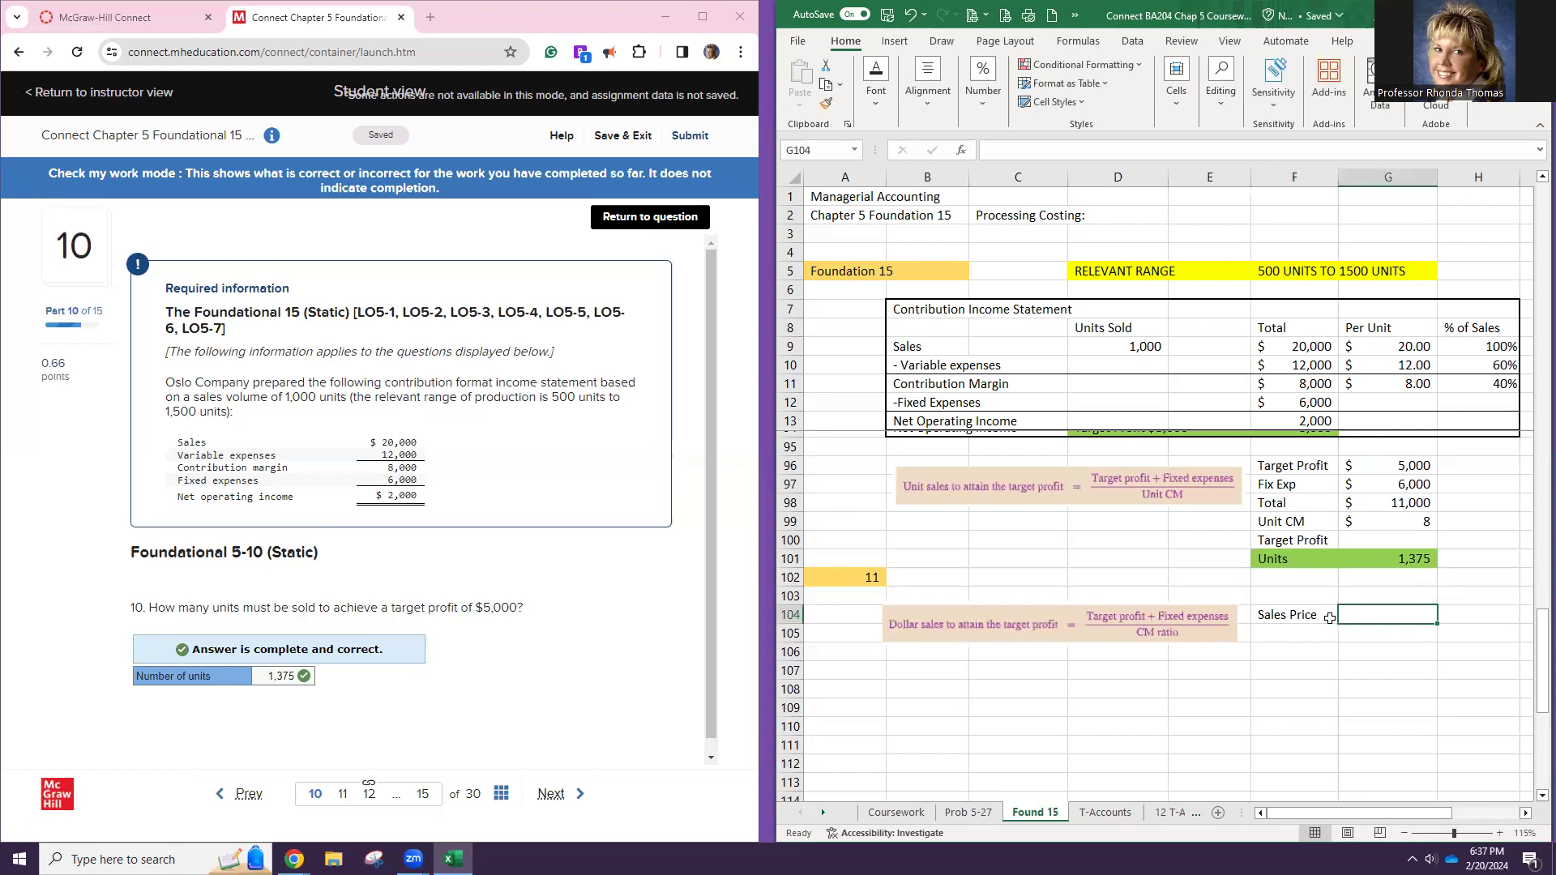
pyautogui.write('=')
pyautogui.click(1396, 560)
pyautogui.write('*')
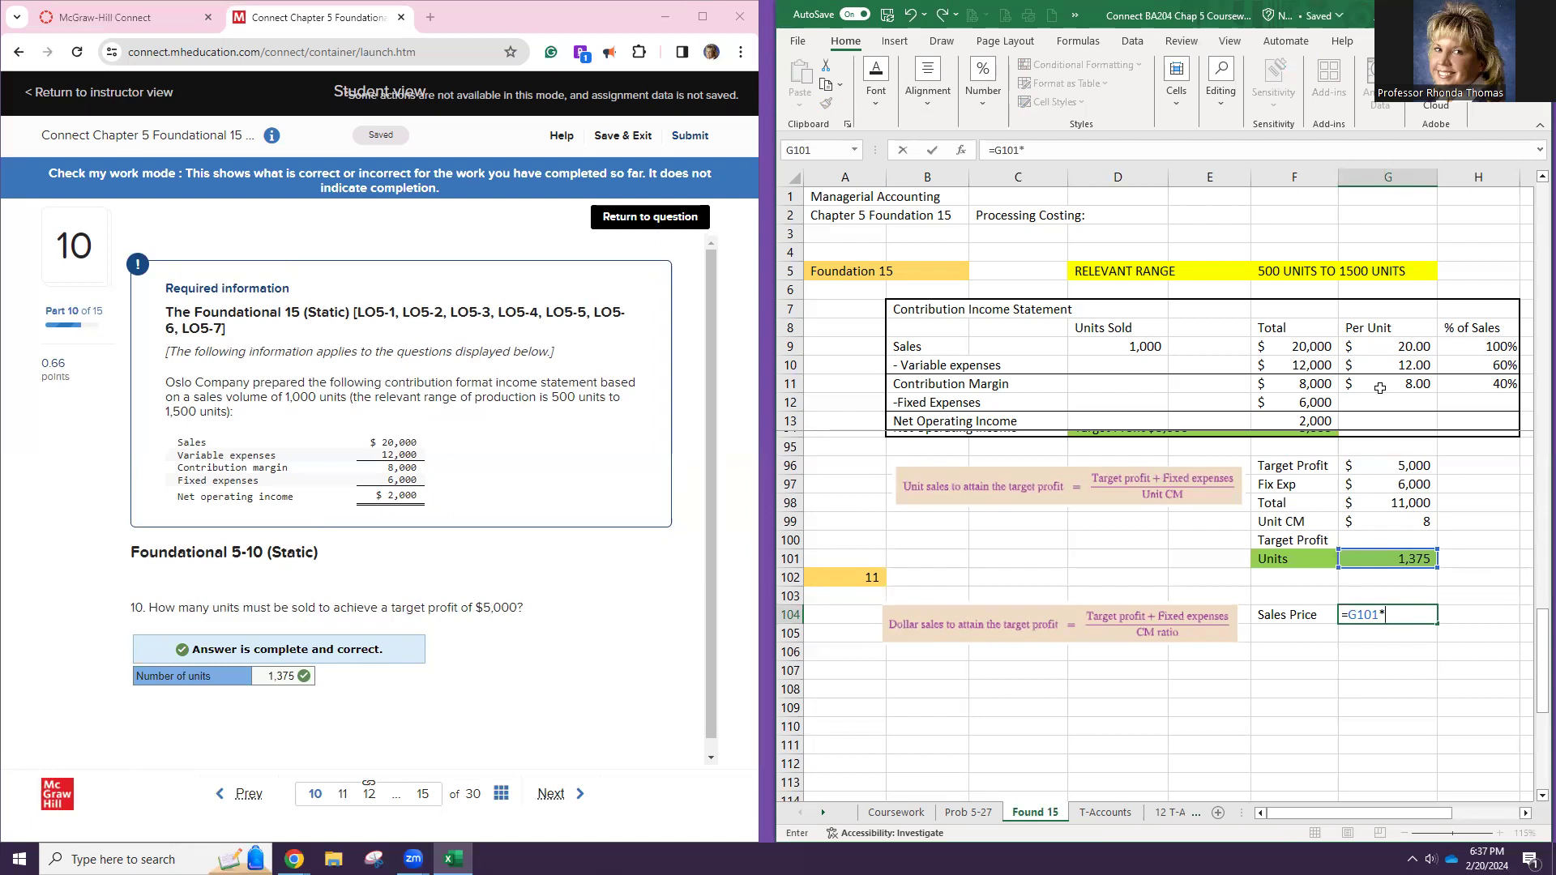
pyautogui.click(1355, 336)
pyautogui.press('Return')
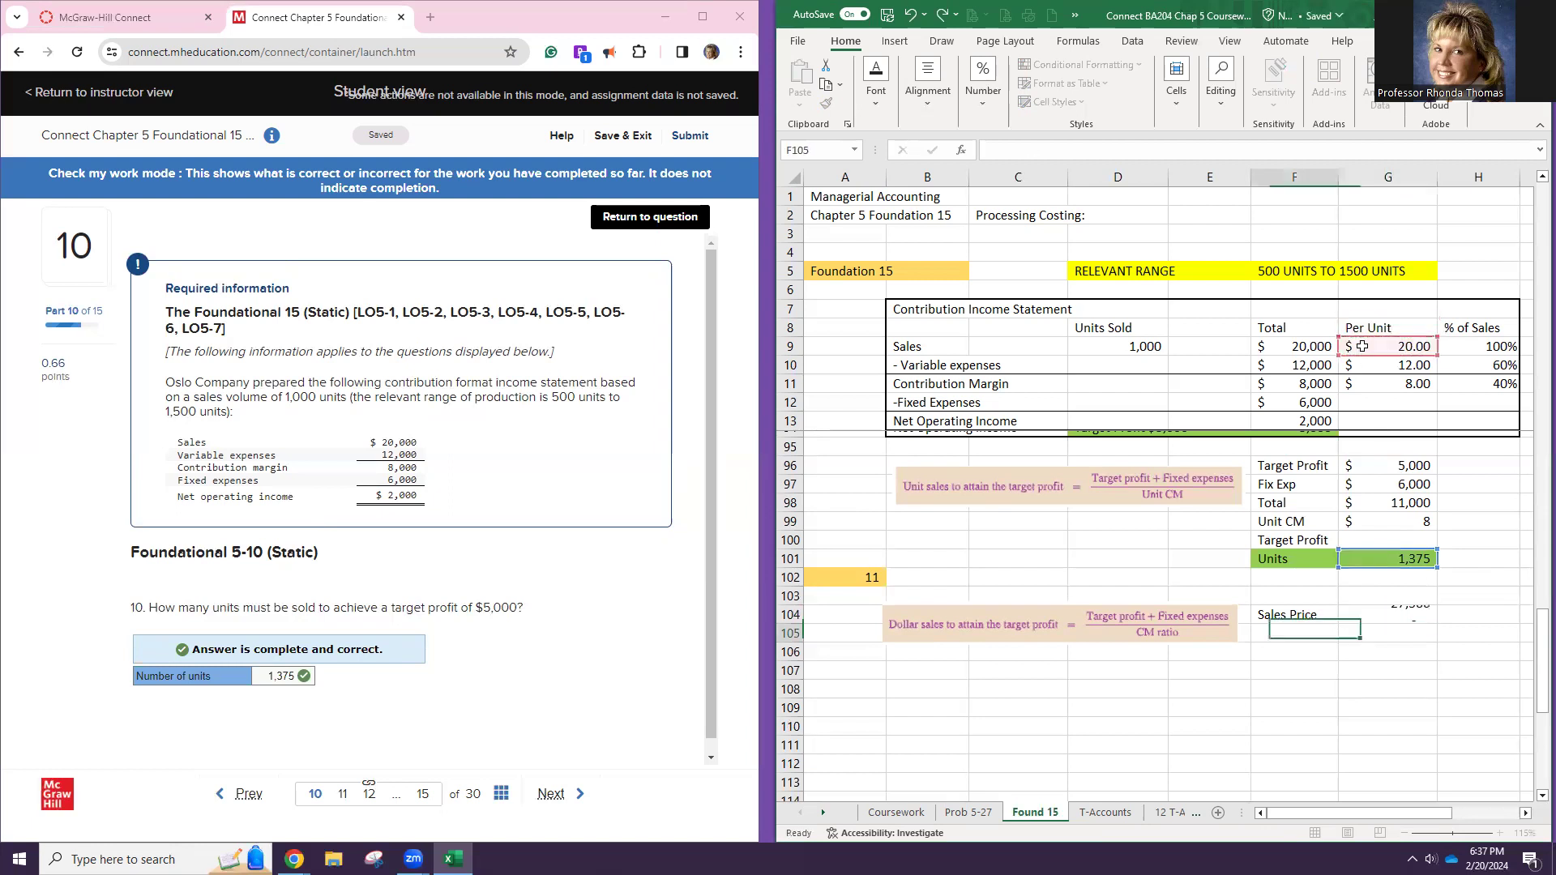
# Make G104 reference the $20 per-unit sales price
pyautogui.click(1306, 621)
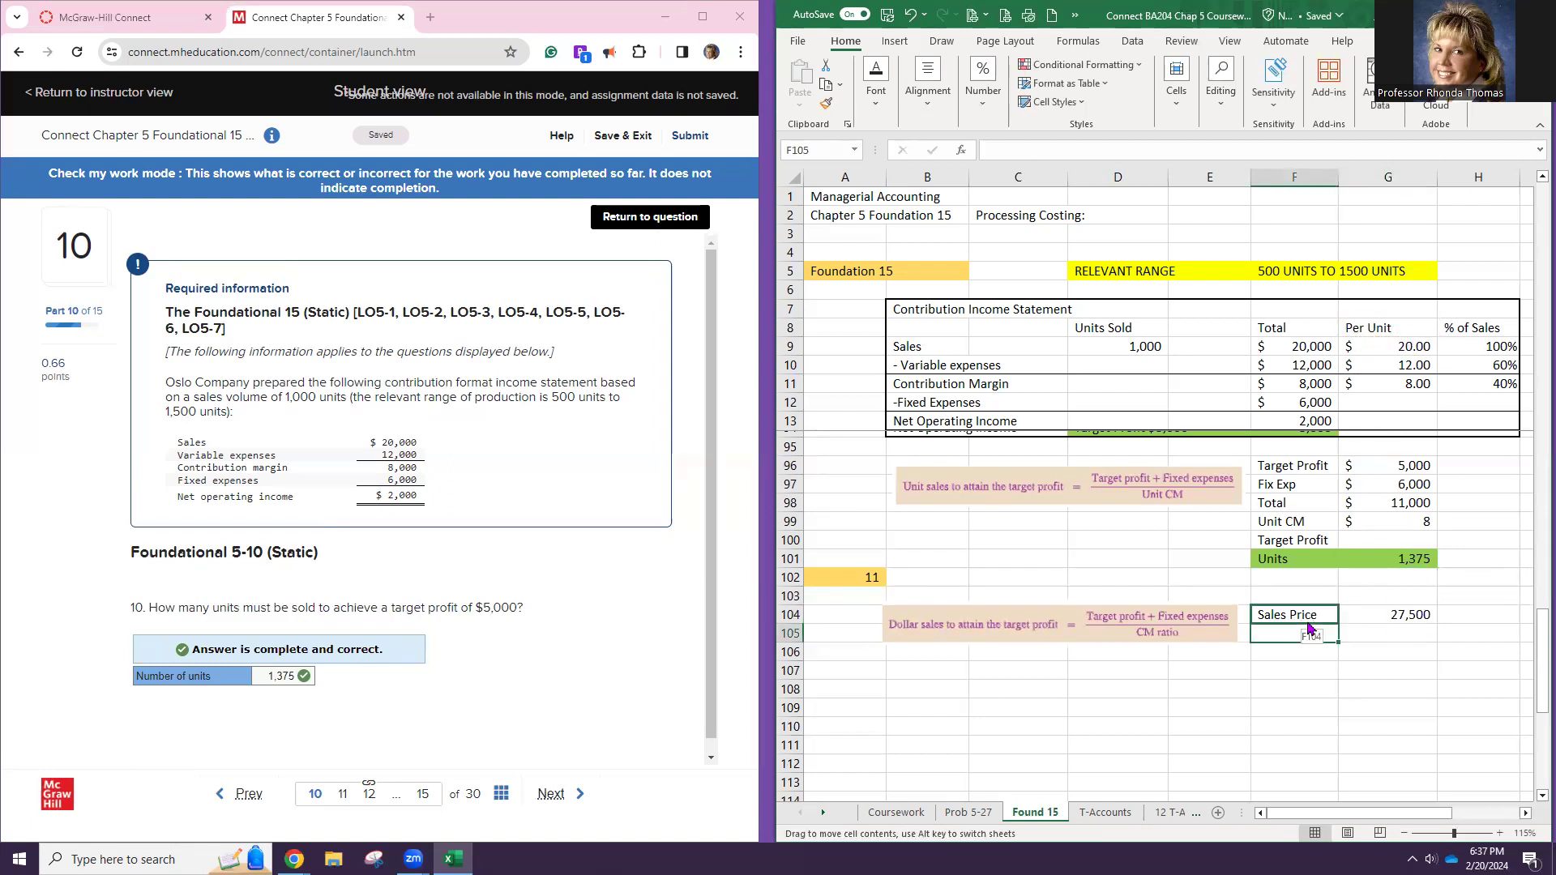
pyautogui.moveTo(1306, 621); pyautogui.dragTo(1313, 621)
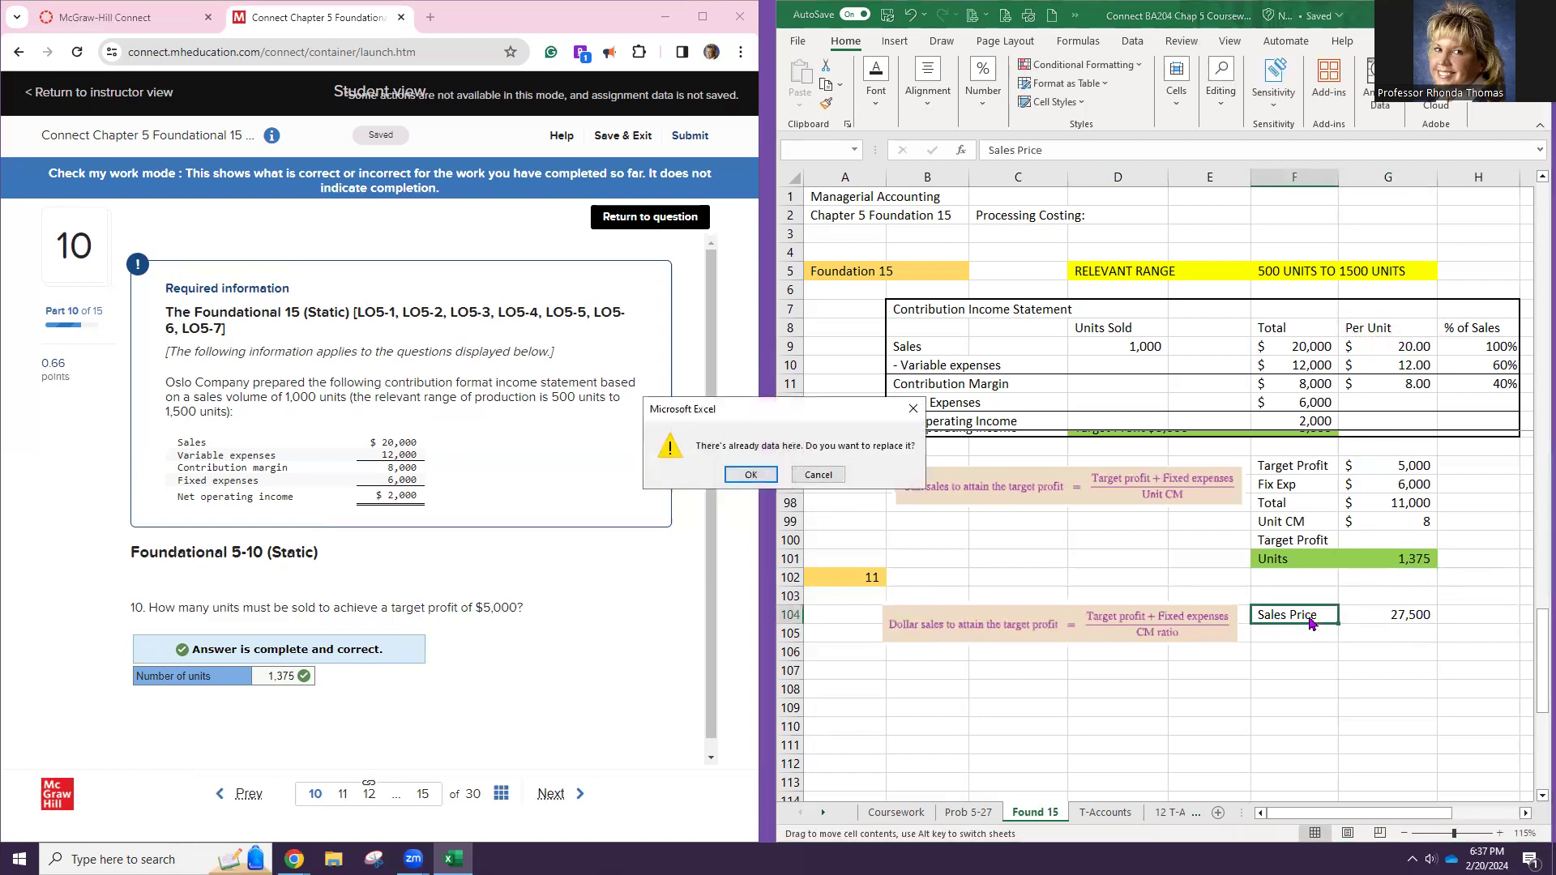
pyautogui.click(823, 477)
pyautogui.click(1369, 613)
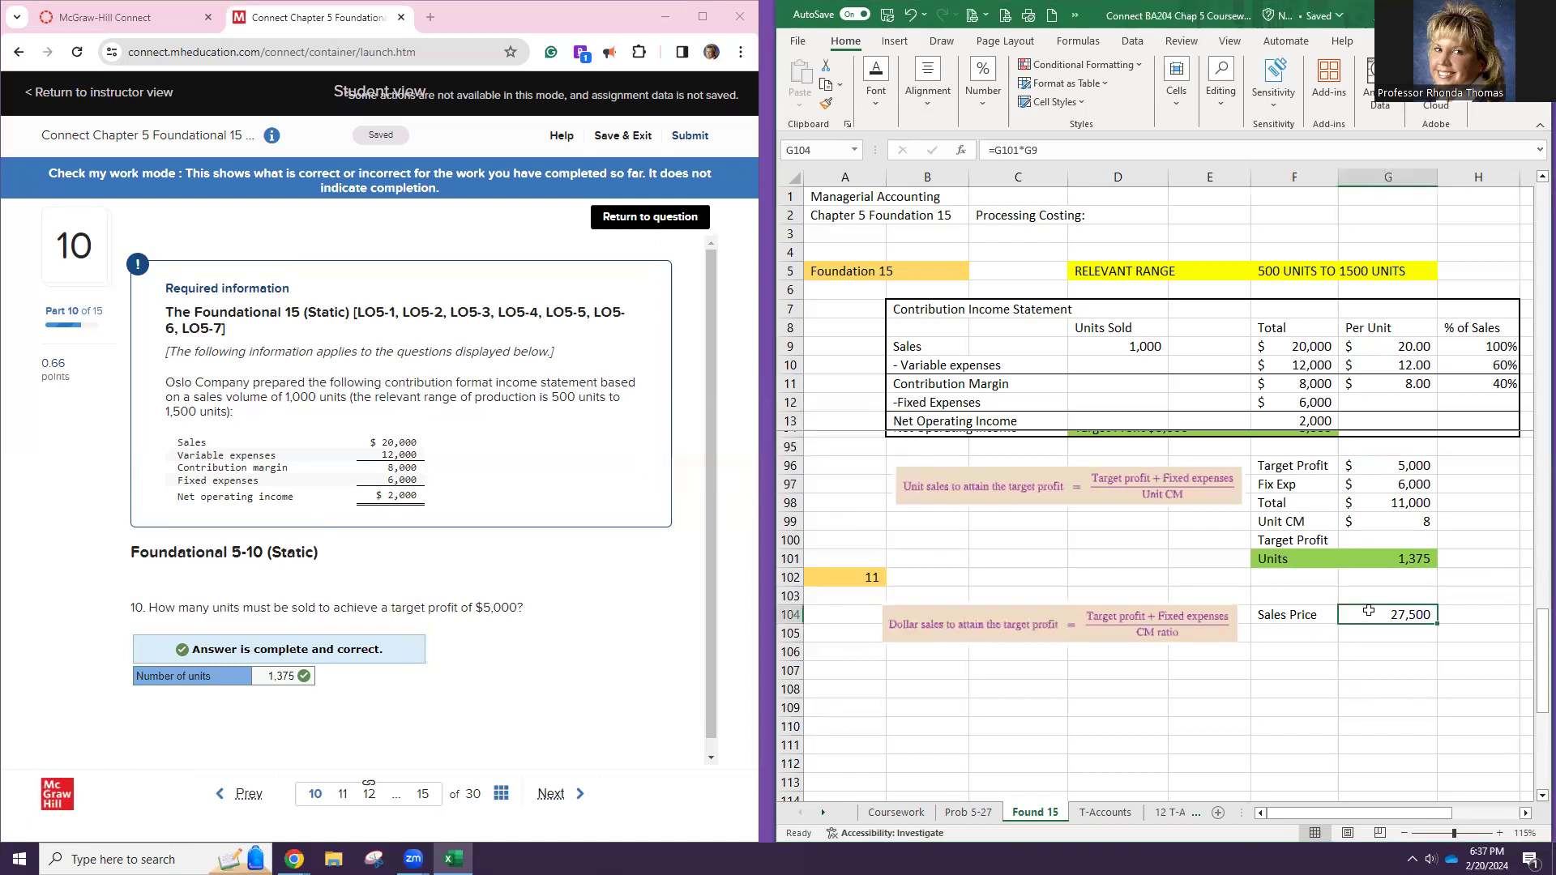
pyautogui.write('=')
pyautogui.click(1398, 349)
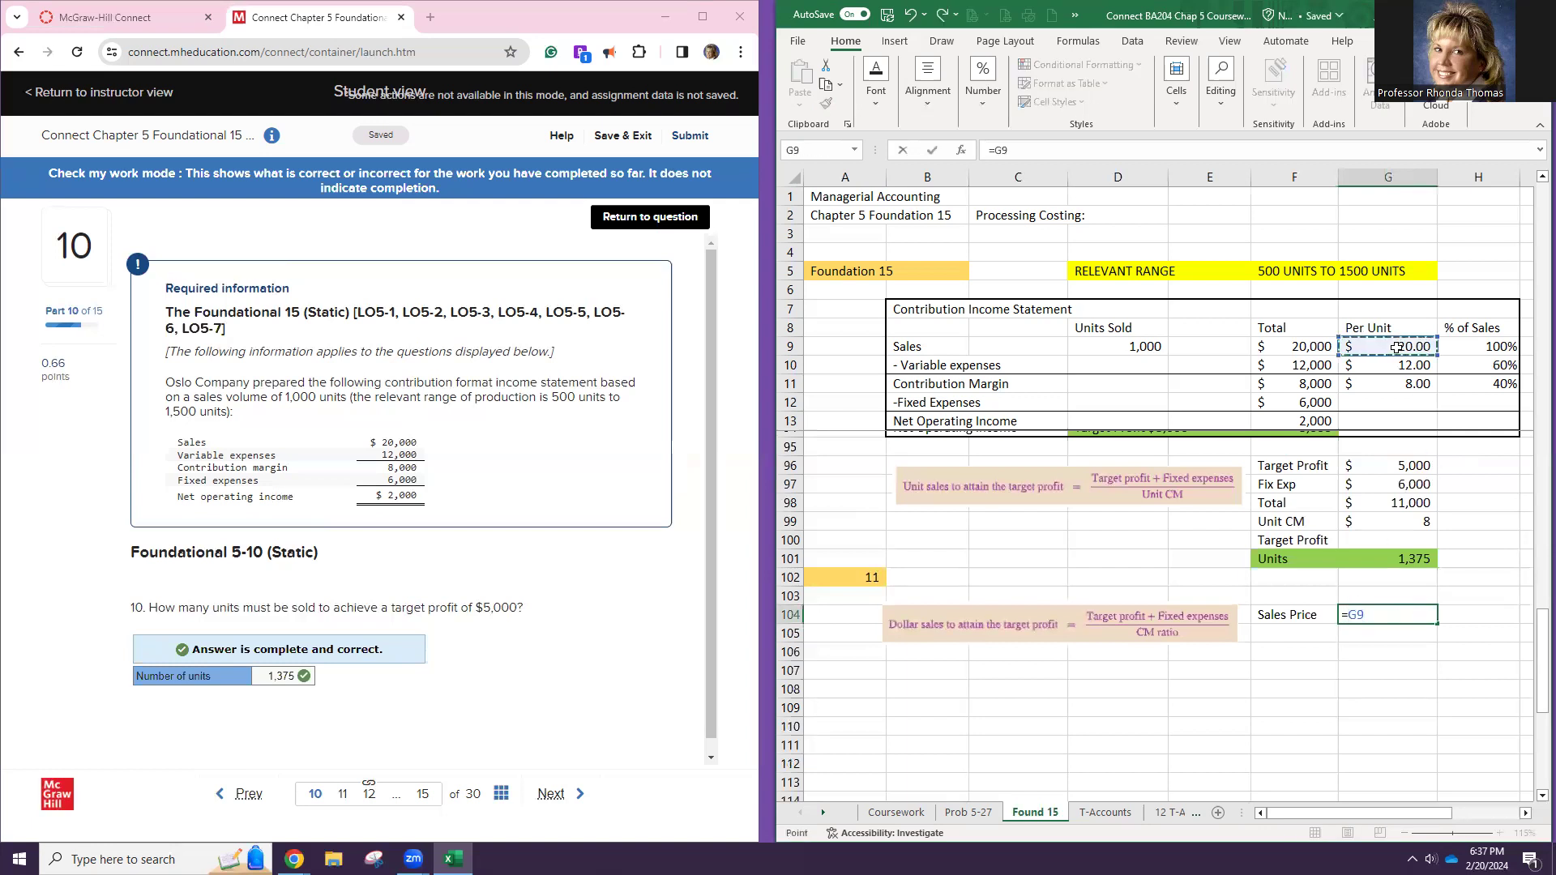
pyautogui.press('Return')
# Replace the misplaced Sales Dollars entry in F105 with a Target Profit label
pyautogui.click(1289, 634)
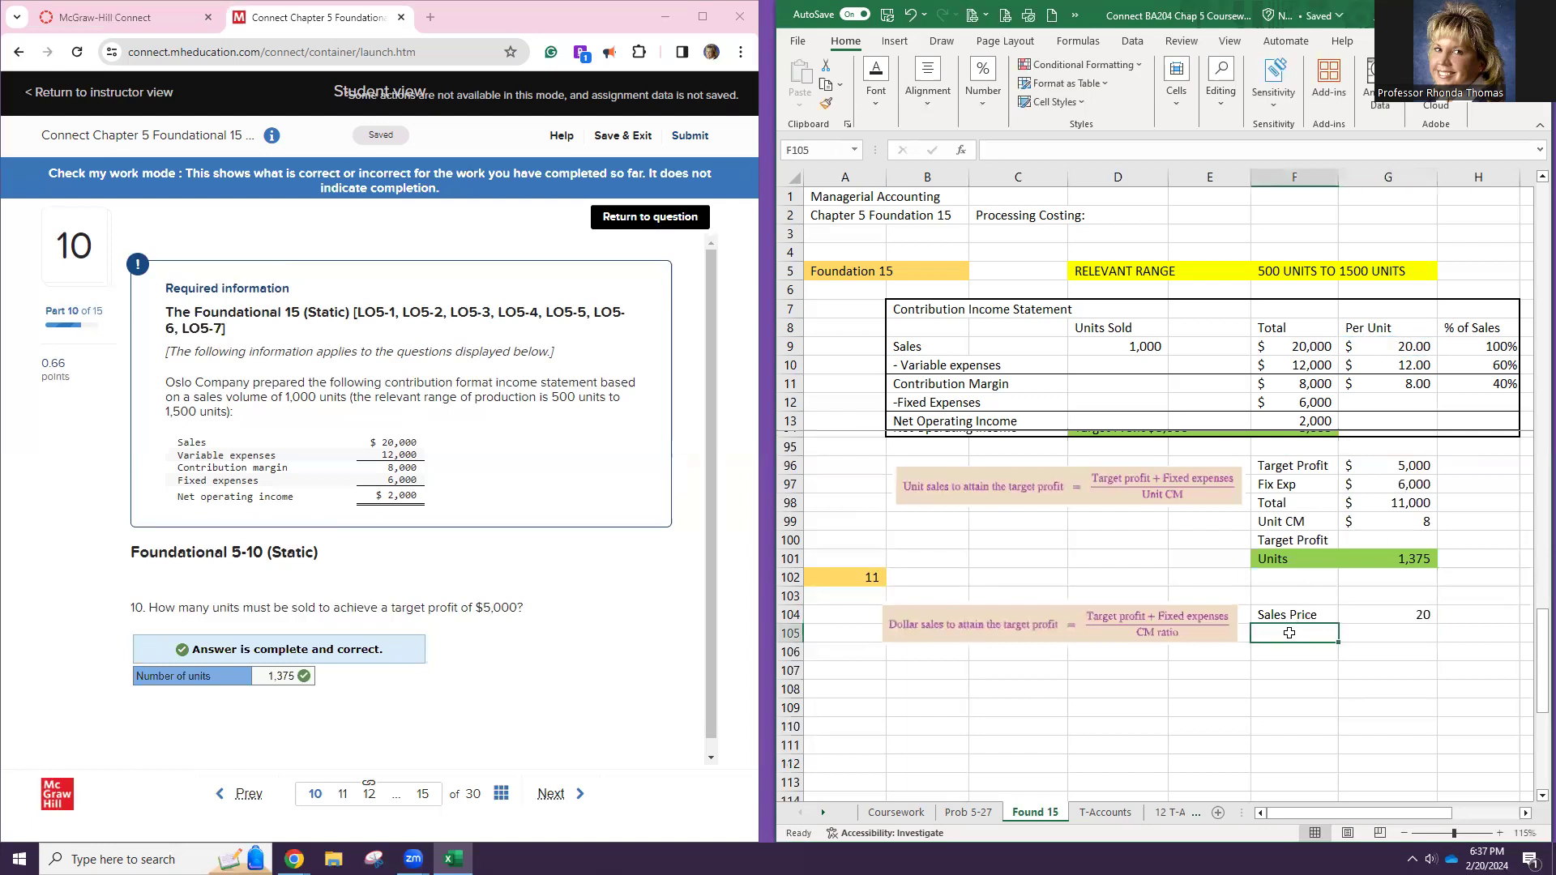
pyautogui.write('Salre')
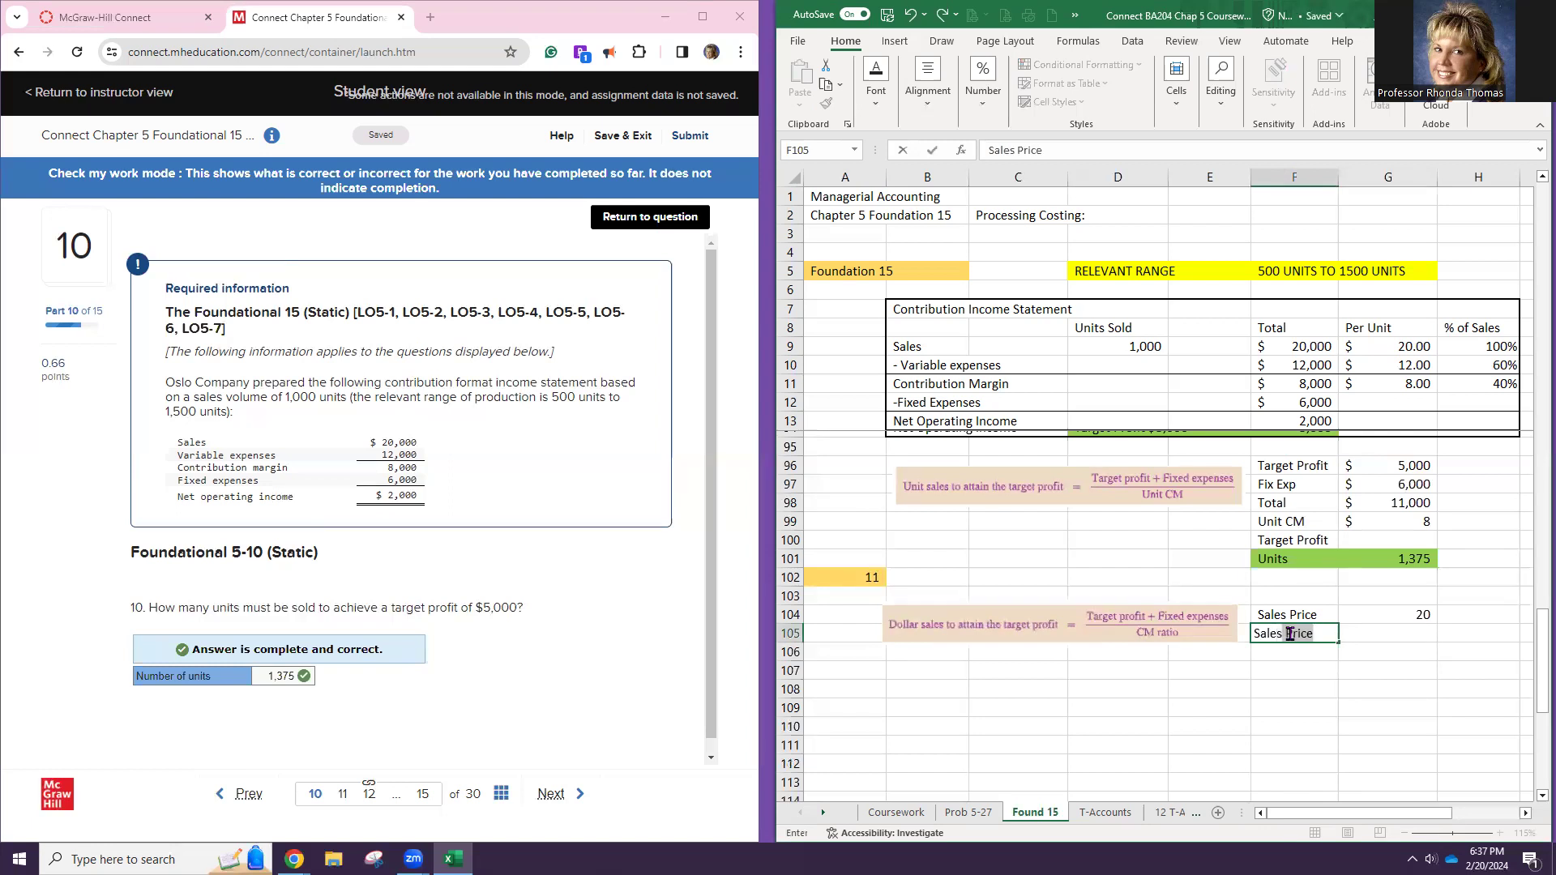
pyautogui.write('s Dollars')
pyautogui.press('Tab')
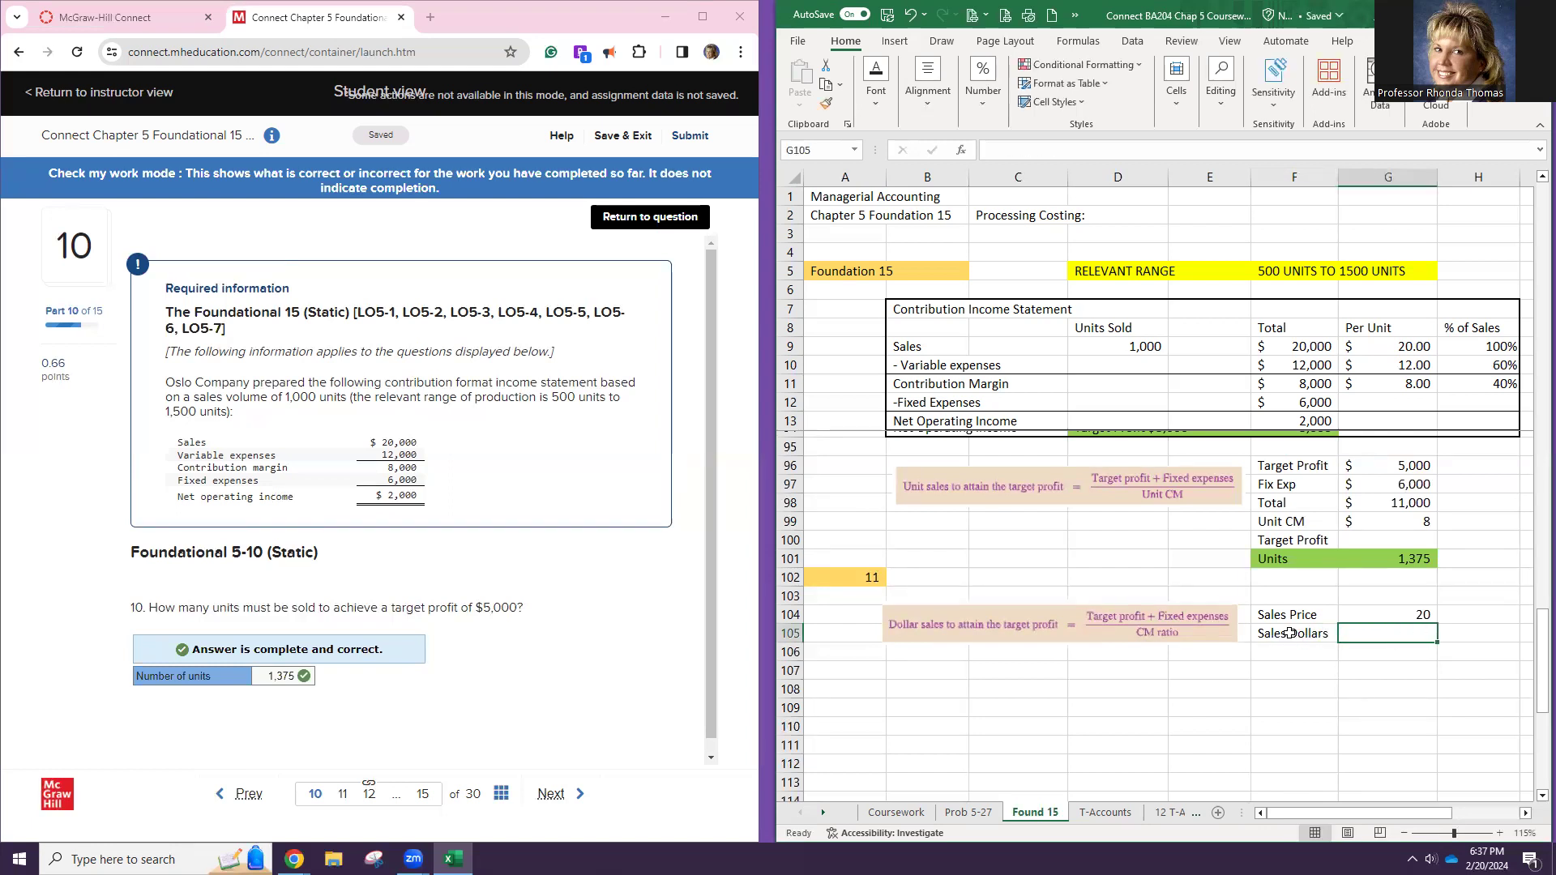
pyautogui.click(1295, 639)
pyautogui.press('Delete')
pyautogui.write('Target ')
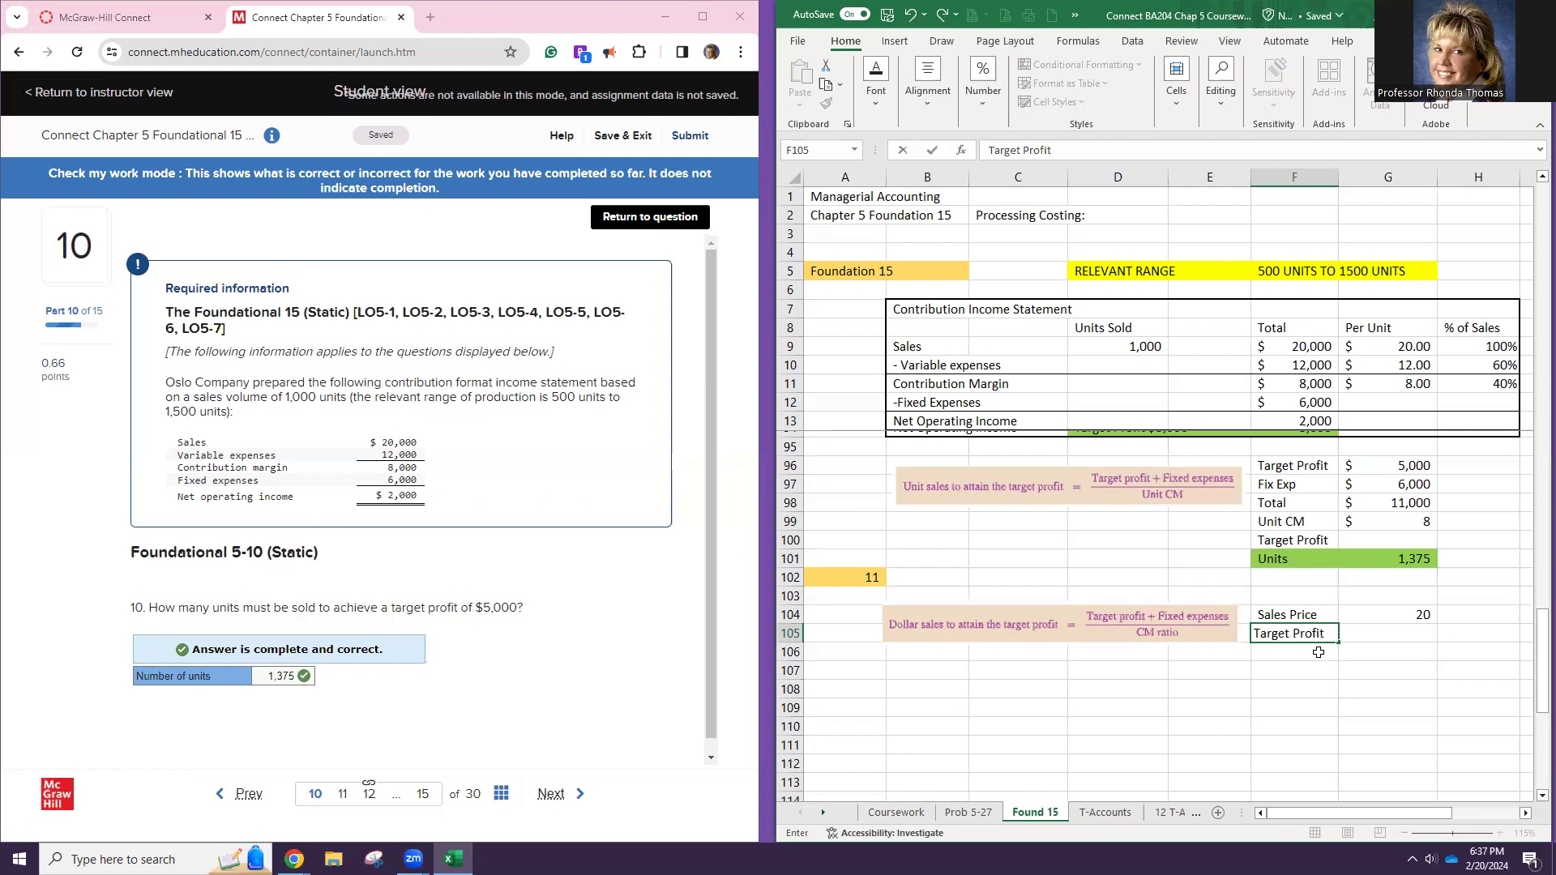
pyautogui.write('Profit')
pyautogui.press('Return')
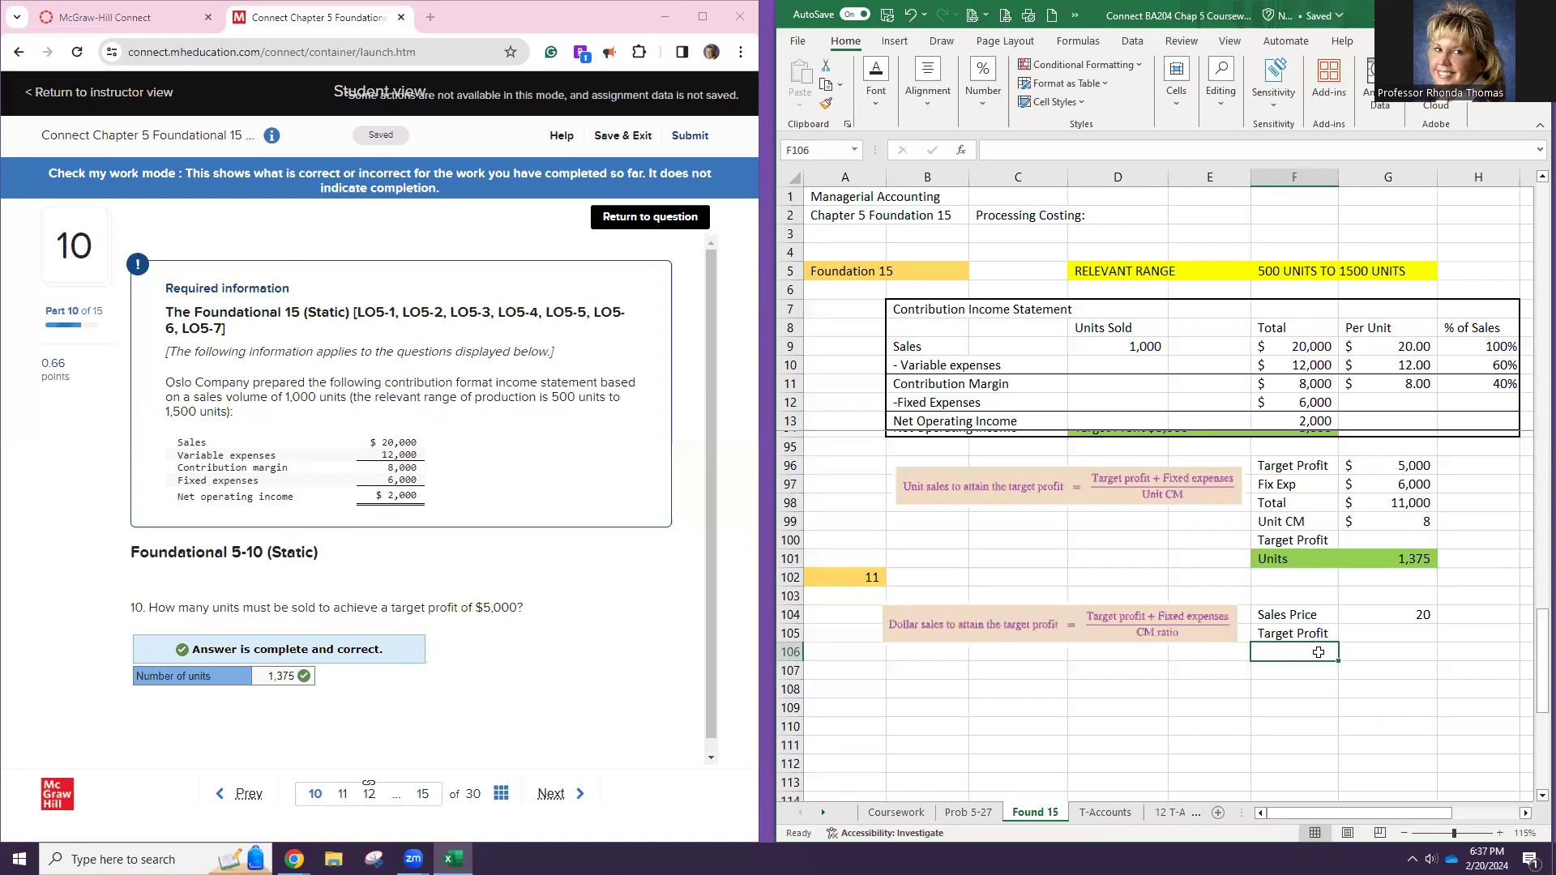
# Label F106 Sales Dollars and set G106 to price times 1,375 units
pyautogui.write('U')
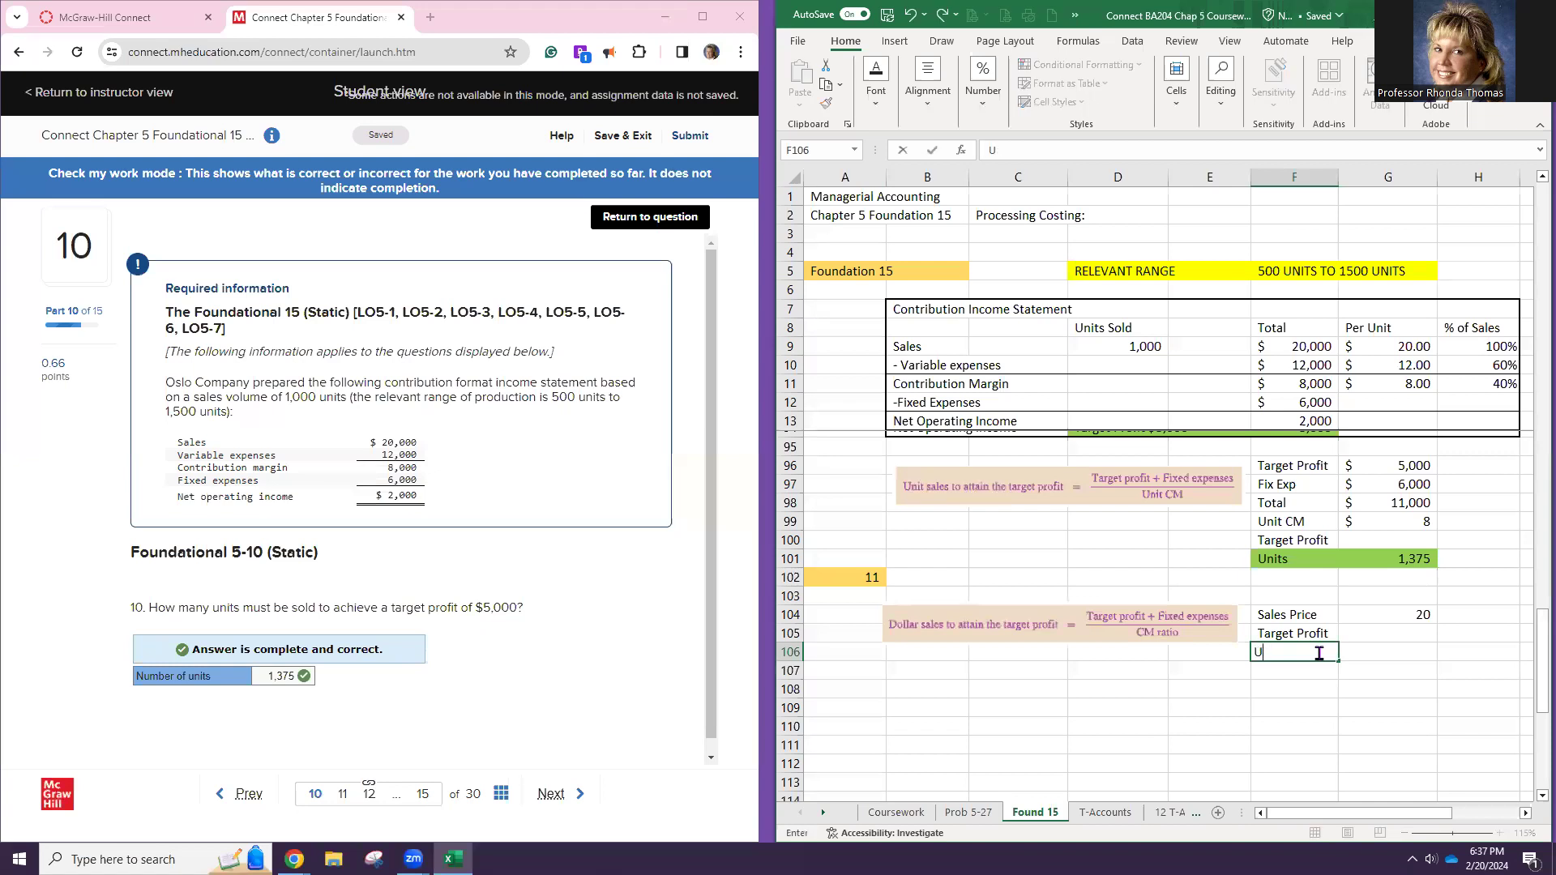
pyautogui.write('nSa')
pyautogui.write('les Dollars')
pyautogui.press('Tab')
pyautogui.write('=')
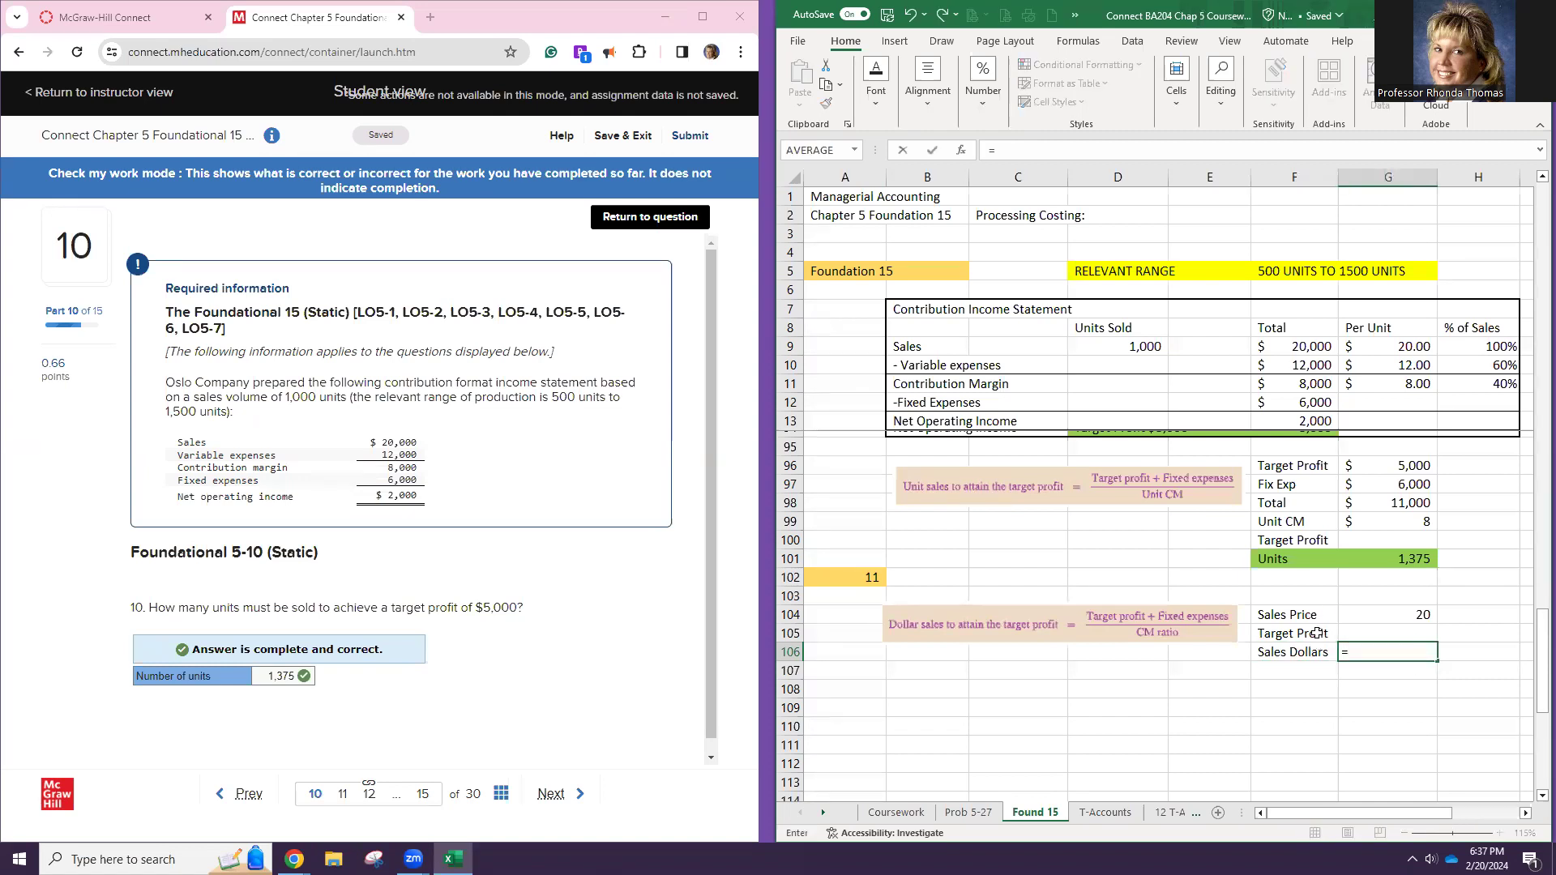
pyautogui.click(1370, 619)
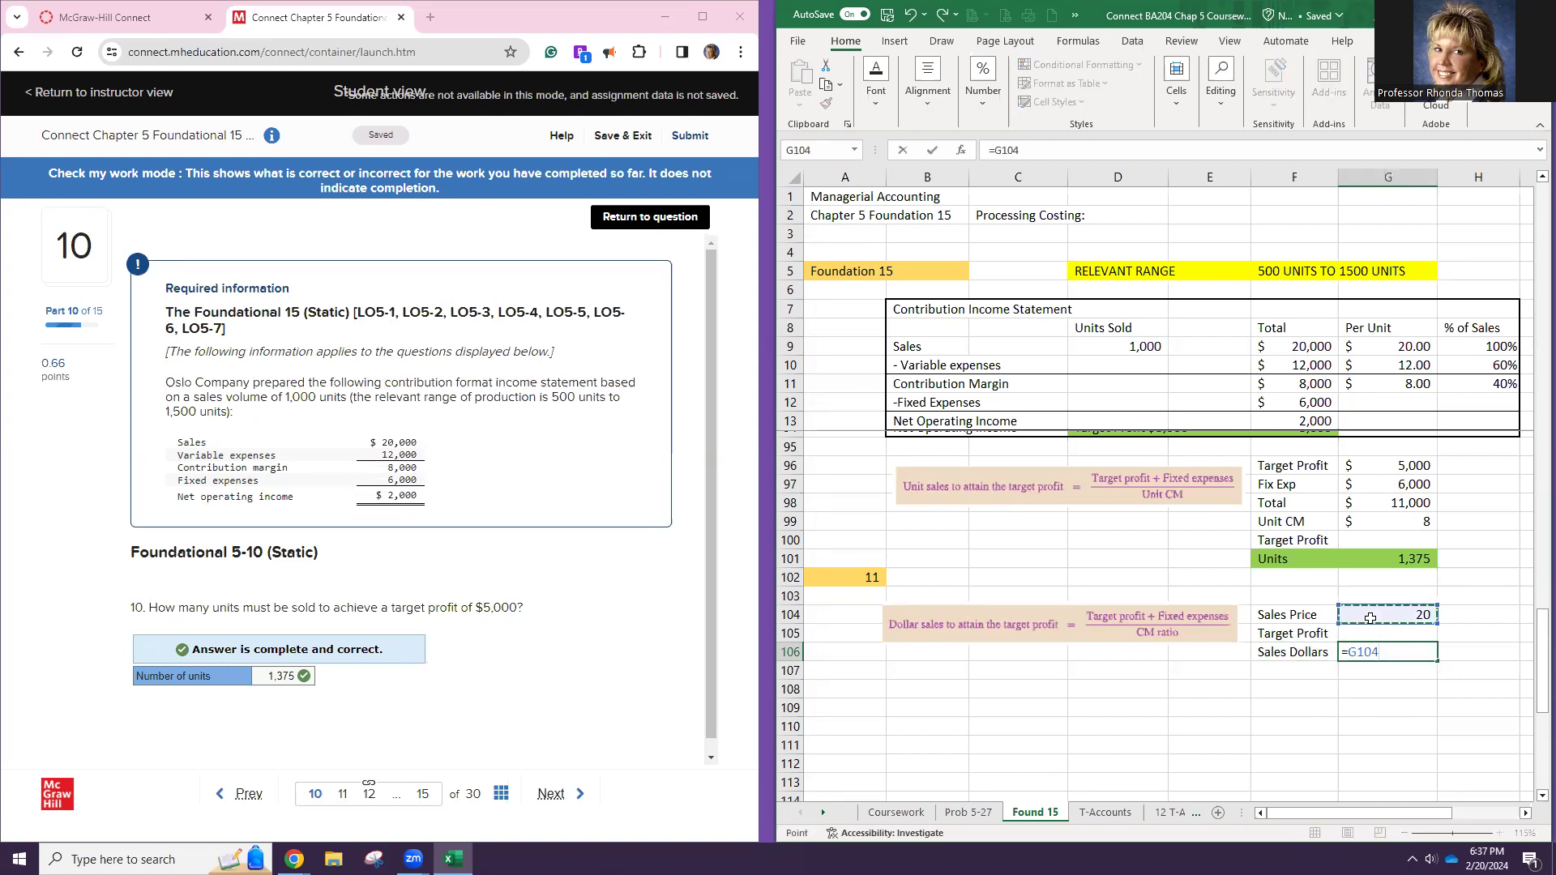
pyautogui.write('*')
pyautogui.click(1368, 558)
pyautogui.press('Return')
# Format G104:G106 as Accounting currency with no decimals
pyautogui.moveTo(1396, 614); pyautogui.dragTo(1395, 652)
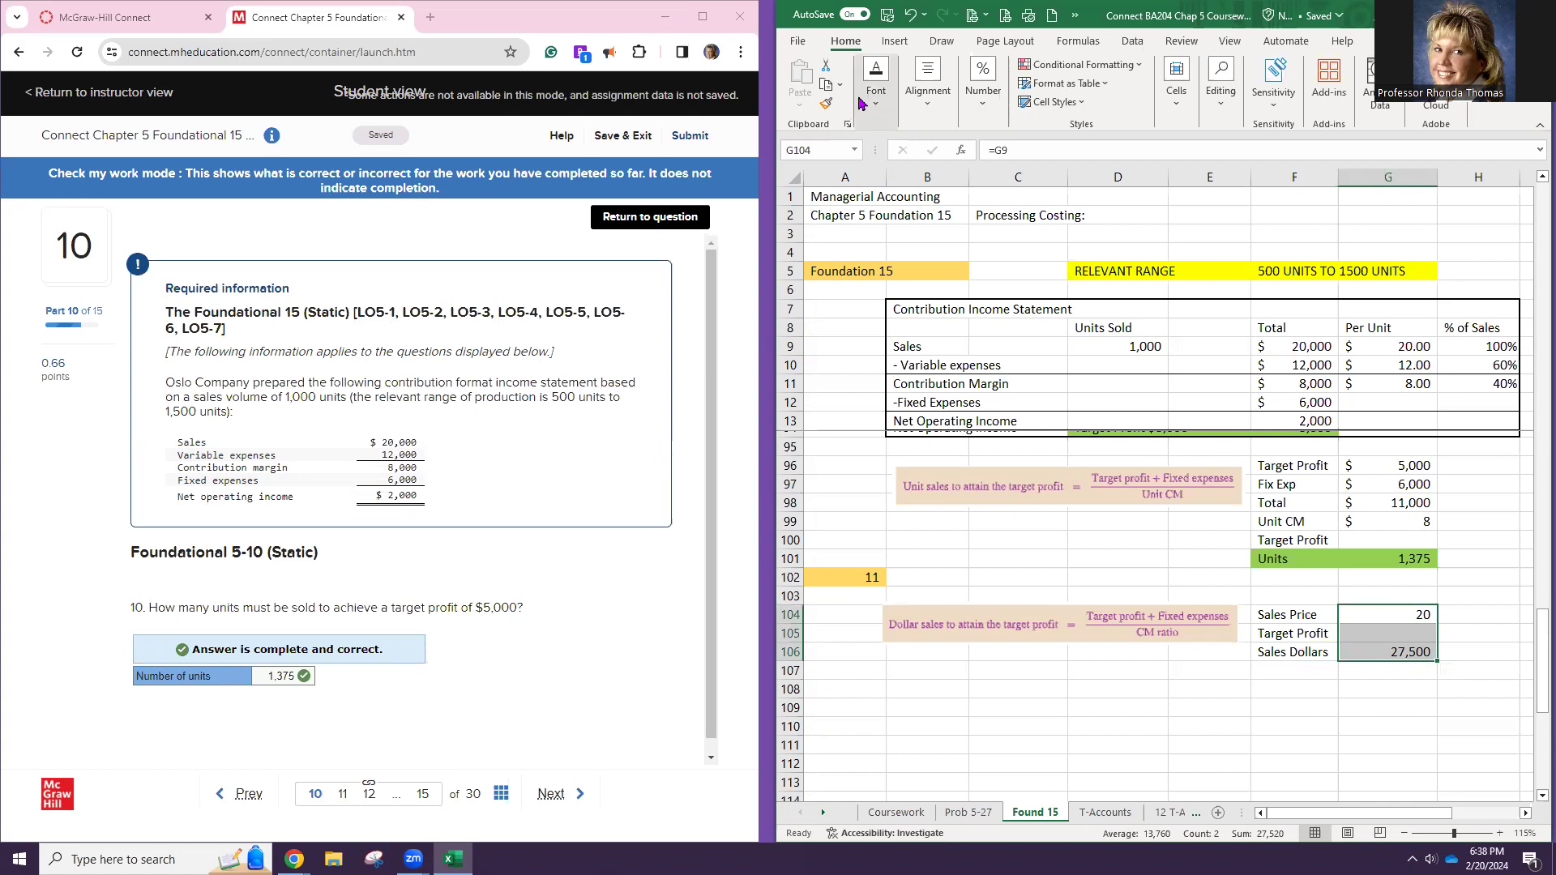
pyautogui.click(983, 88)
pyautogui.click(972, 174)
pyautogui.doubleClick(1070, 173)
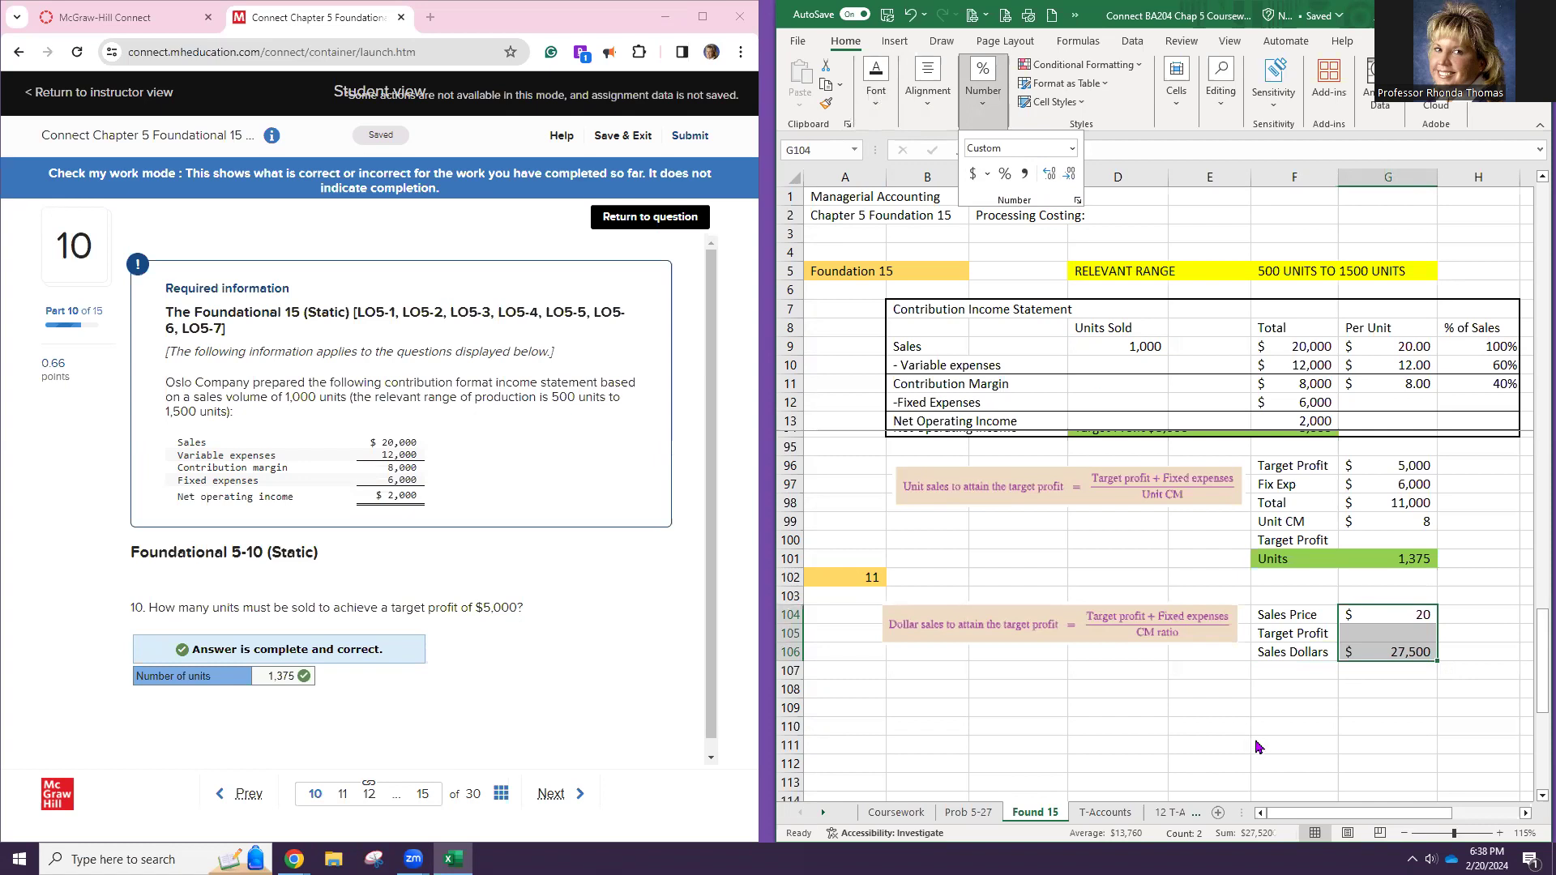
pyautogui.press('Escape')
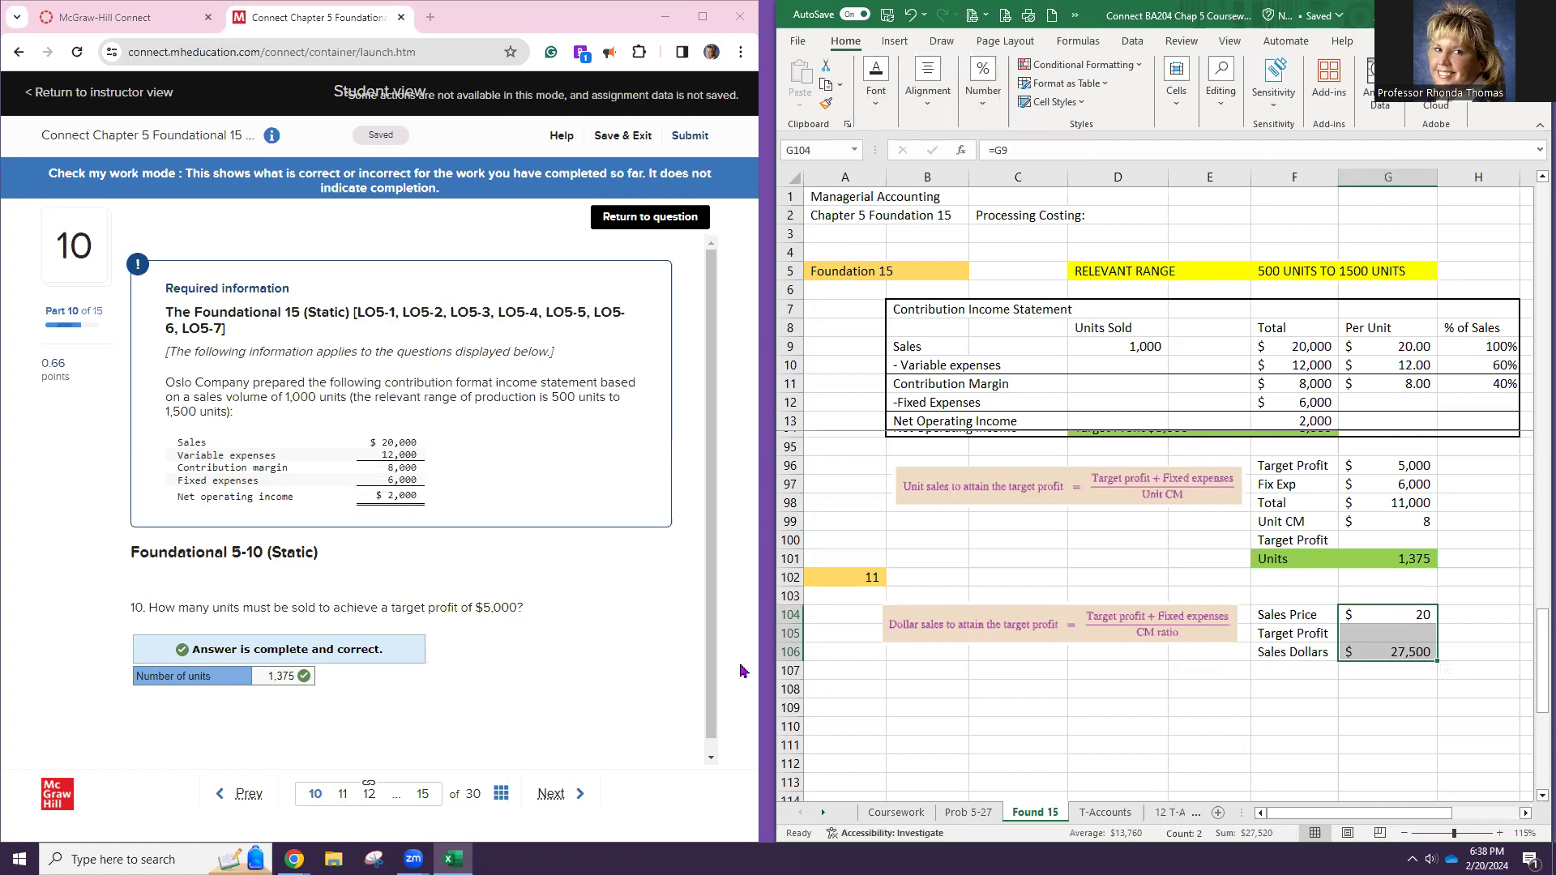
# Delete the dollar-sales formula picture and clear the F104:G106 figures
pyautogui.click(556, 795)
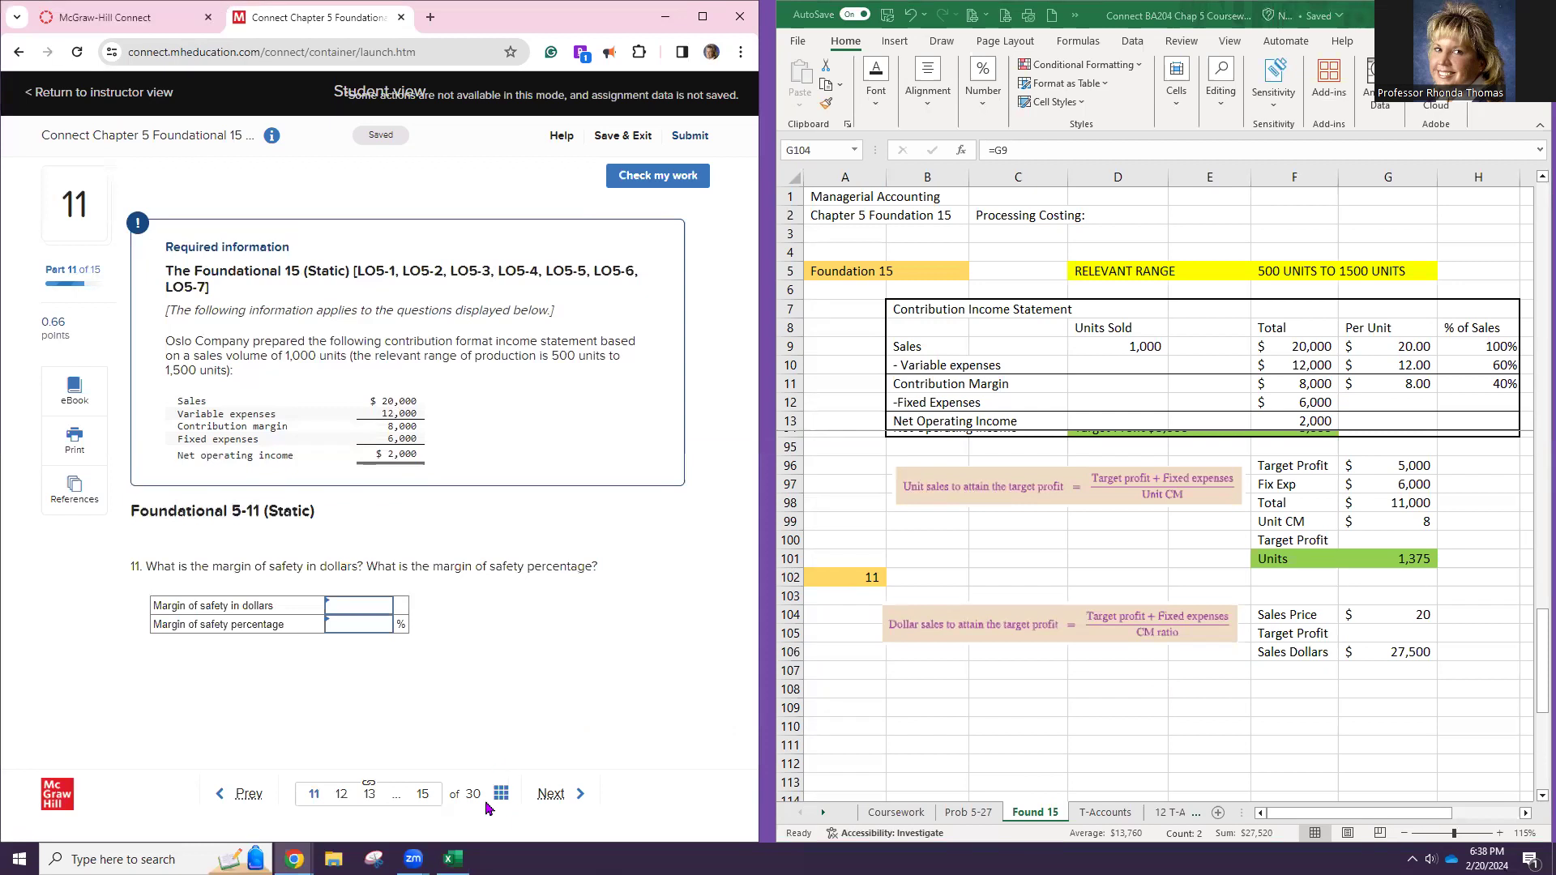
pyautogui.click(247, 798)
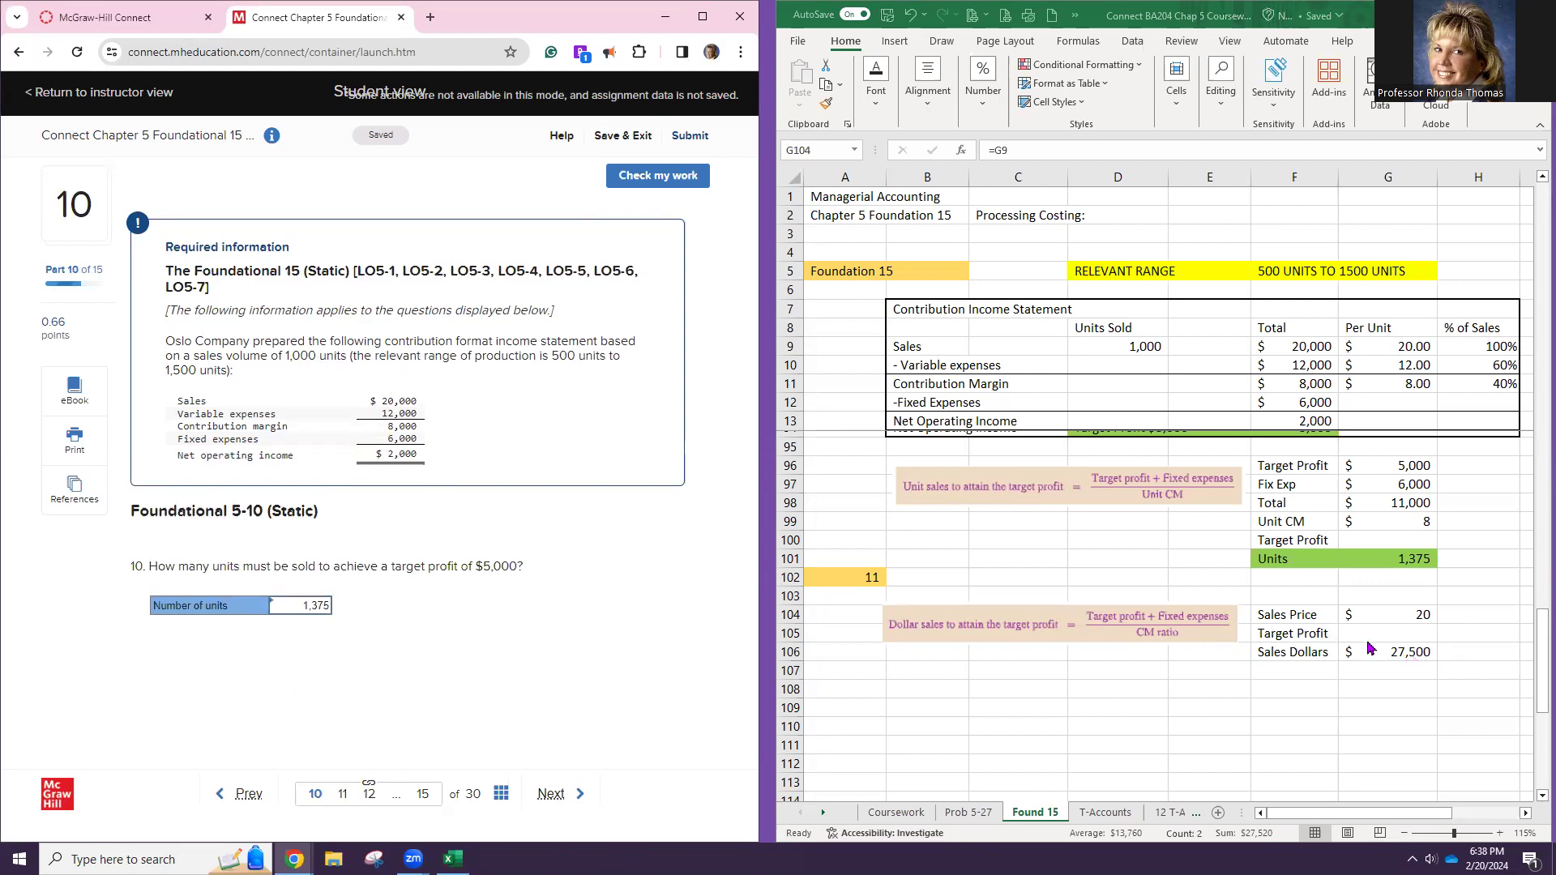
pyautogui.click(894, 621)
pyautogui.press('Delete')
pyautogui.moveTo(1297, 615); pyautogui.dragTo(1378, 653)
pyautogui.press('Delete')
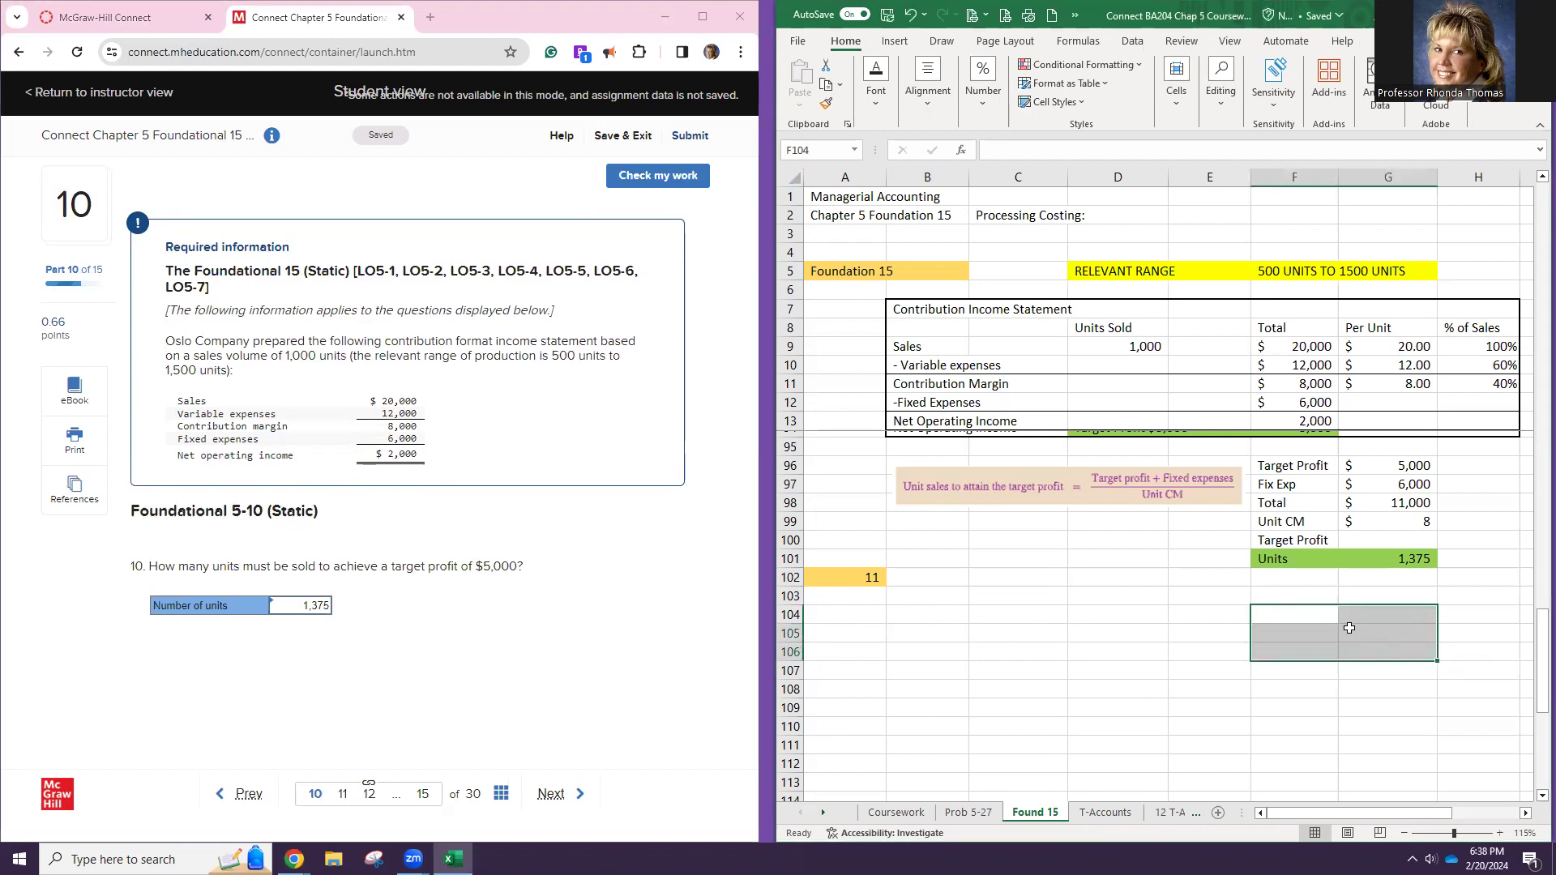
pyautogui.click(1299, 640)
pyautogui.click(928, 653)
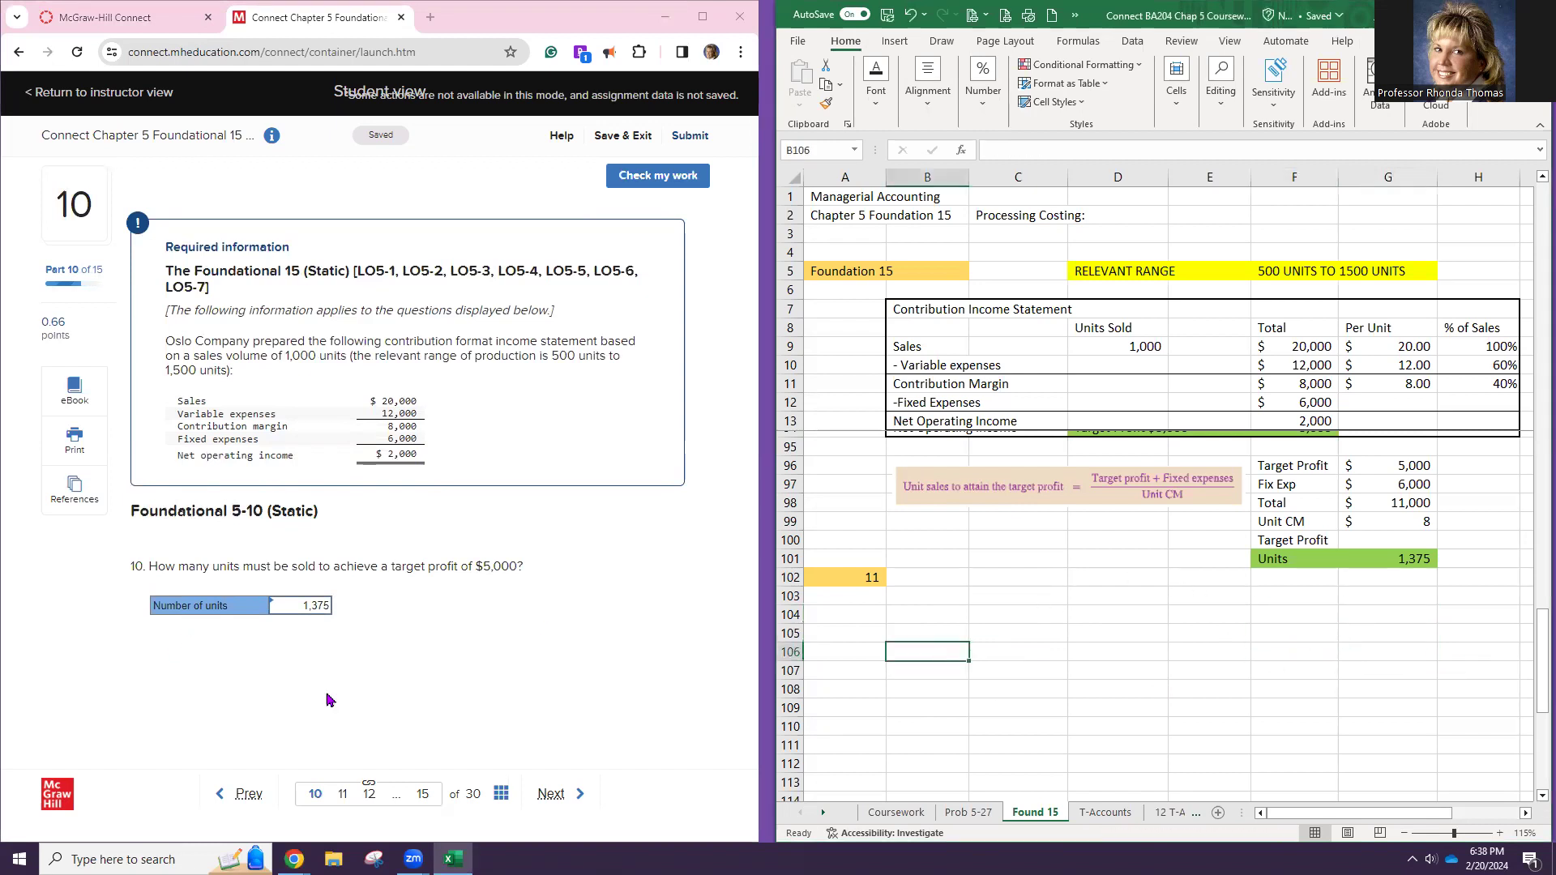
# Advance the Connect assignment to question 11 and select Excel's 11 marker
pyautogui.click(551, 795)
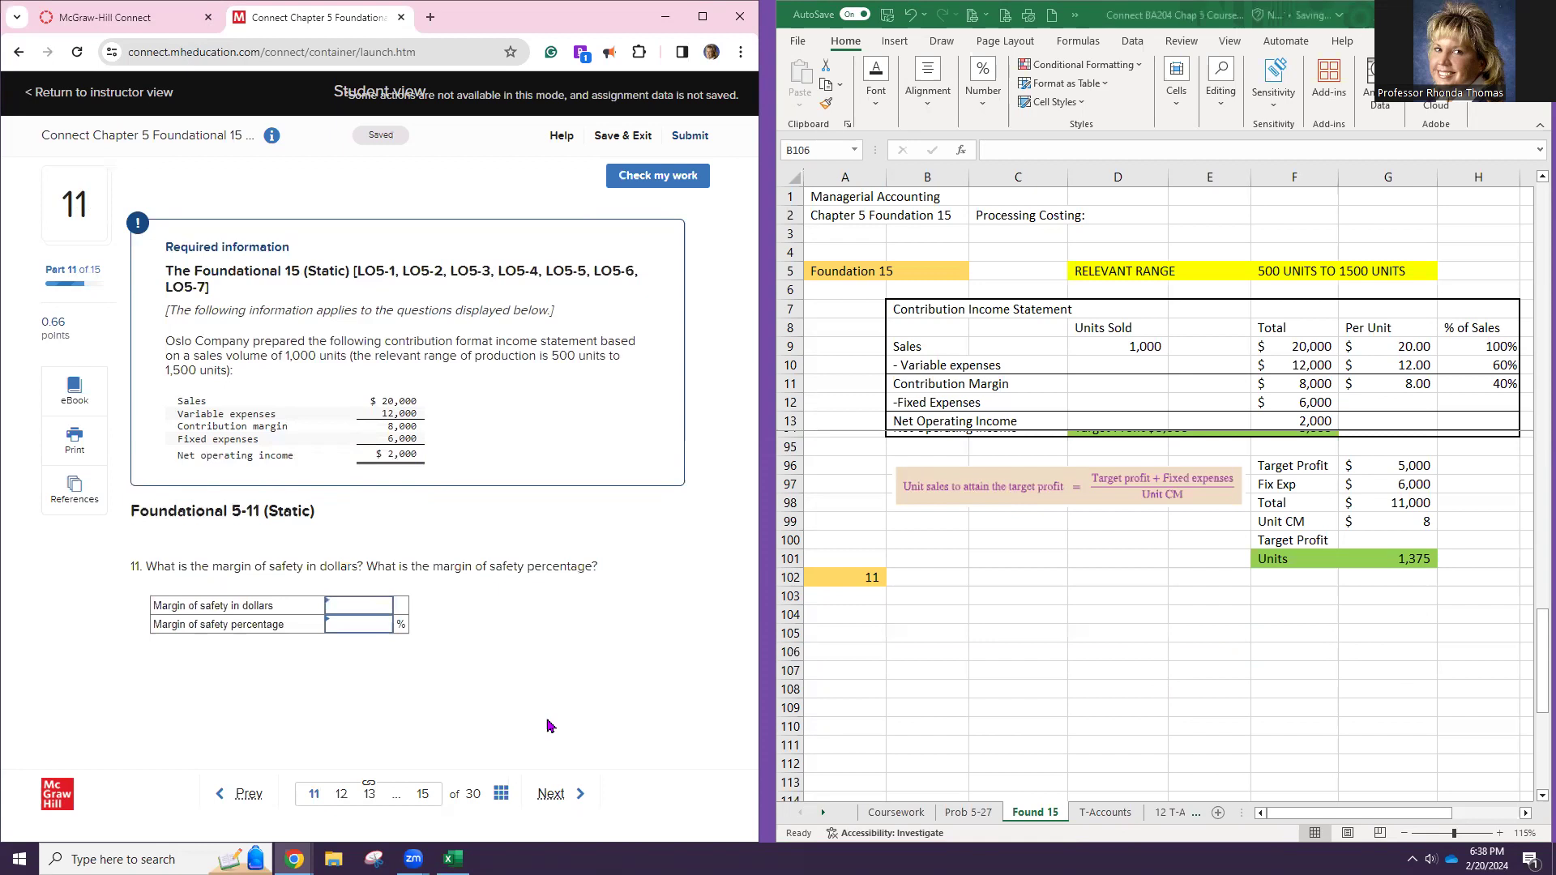
pyautogui.scroll(1, 1140, 658)
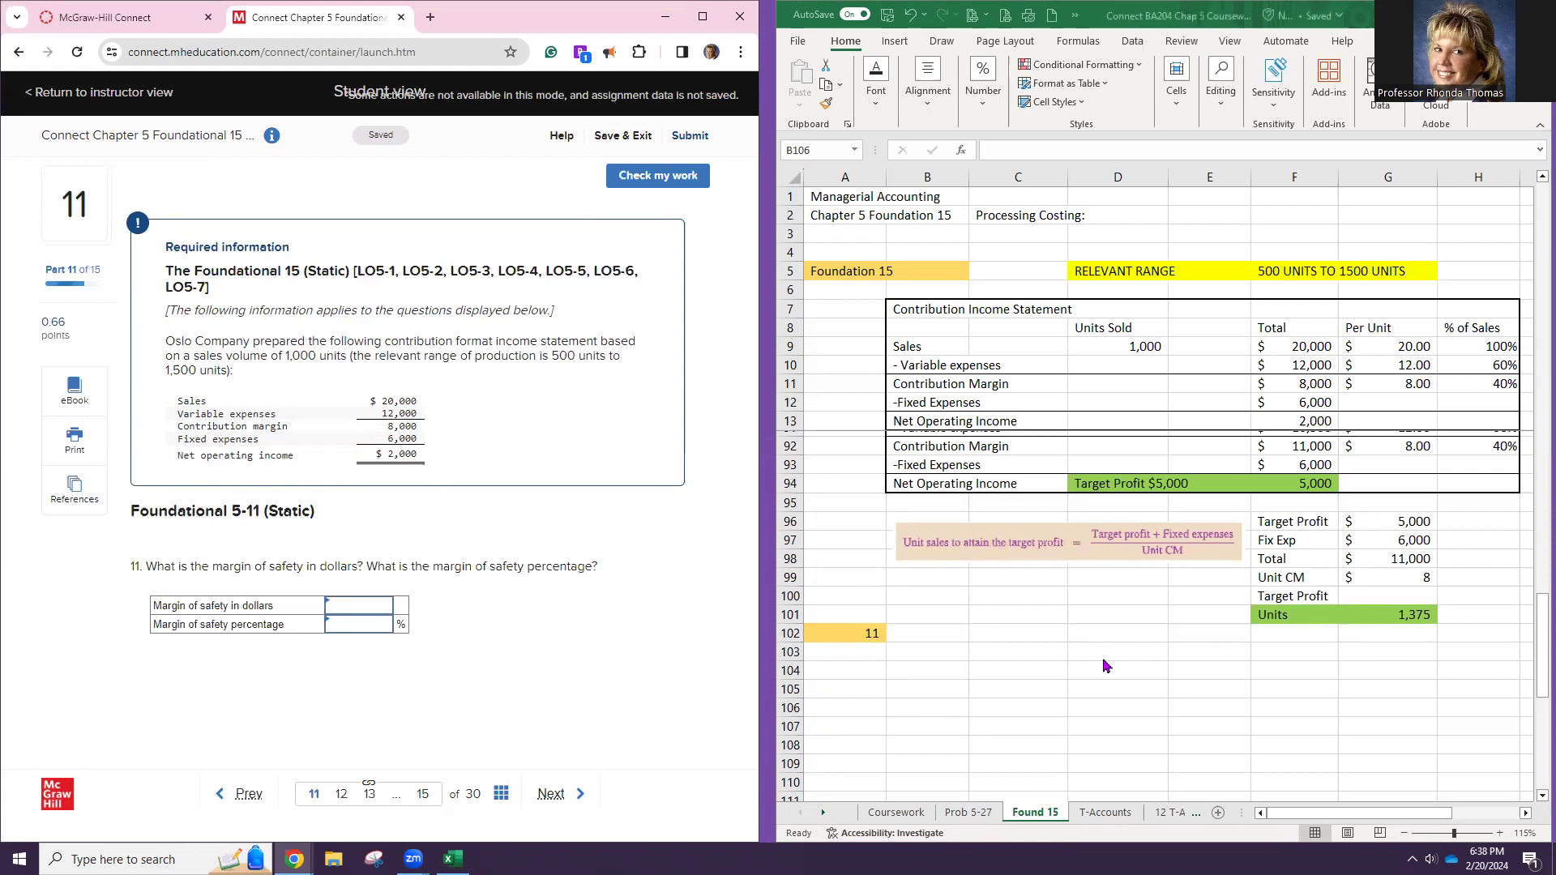
pyautogui.scroll(2, 1092, 663)
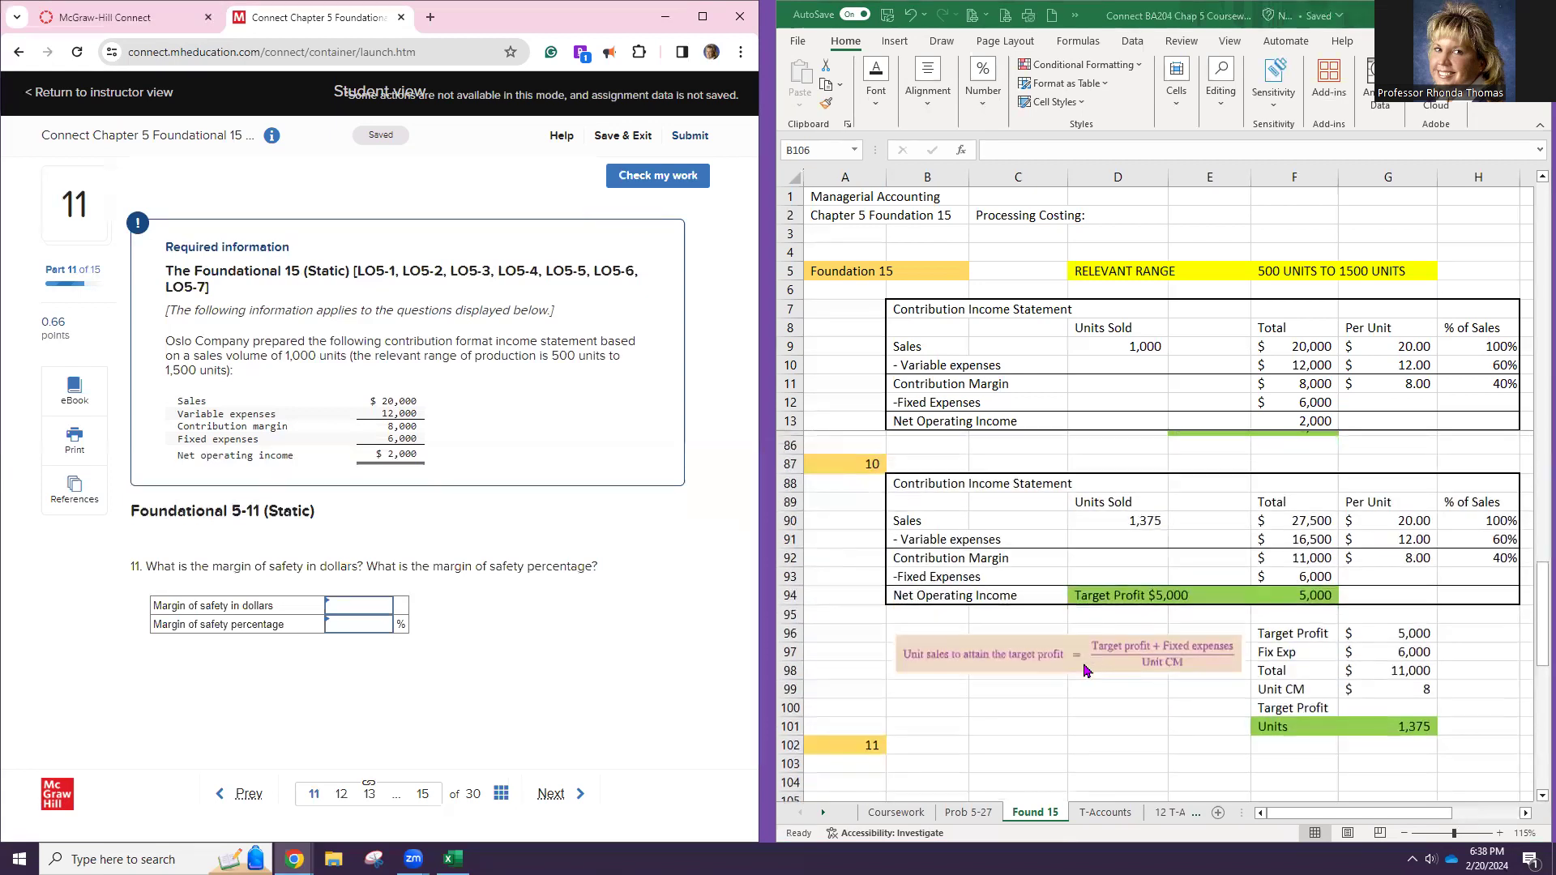
pyautogui.scroll(-5, 1086, 670)
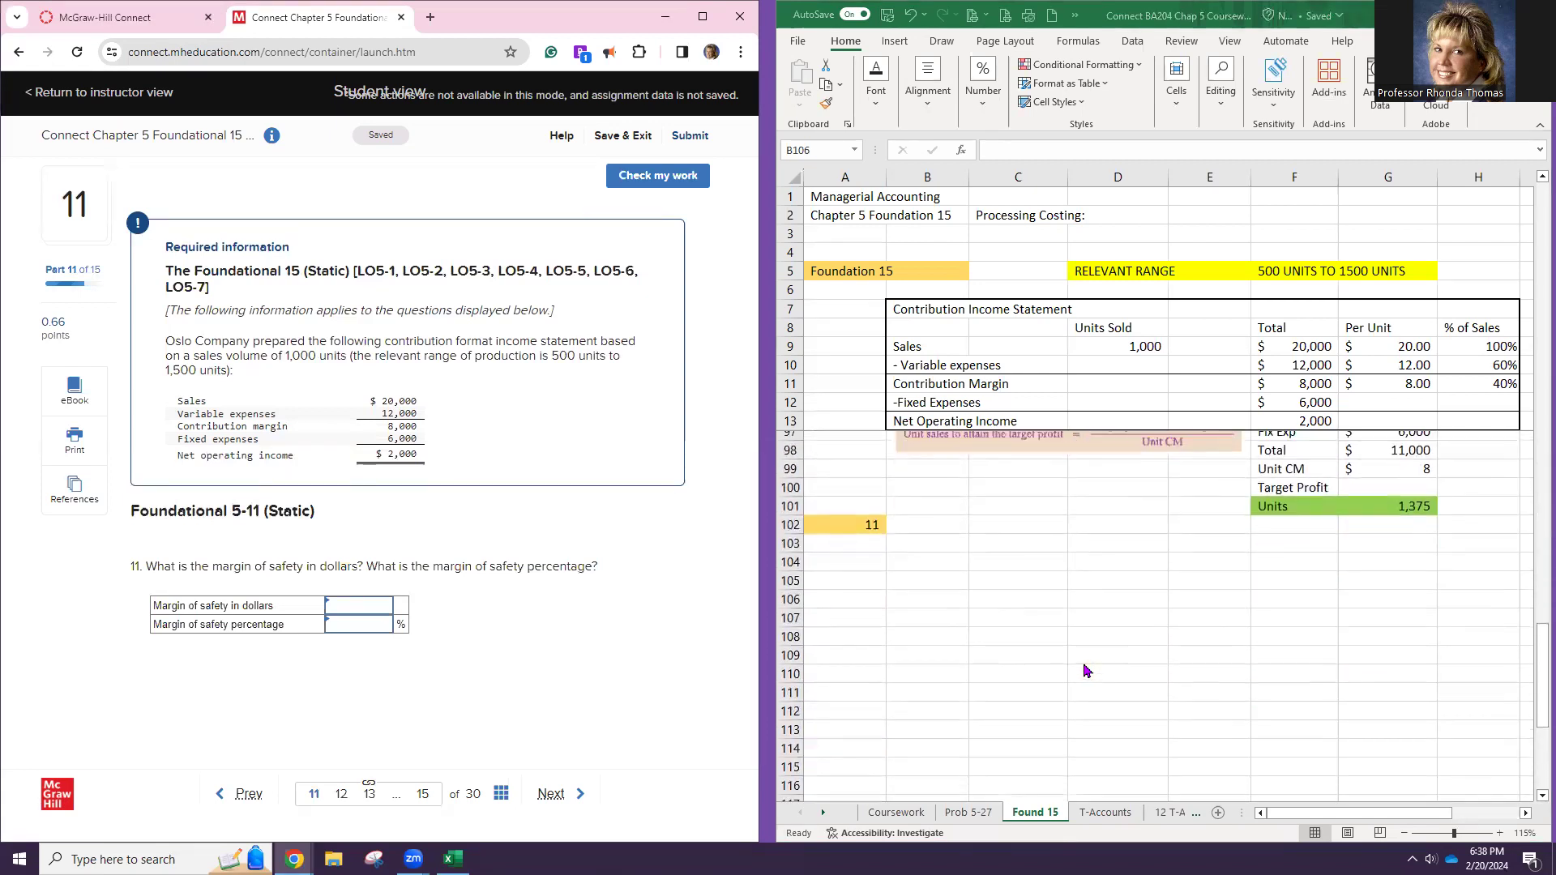
pyautogui.scroll(1, 1083, 663)
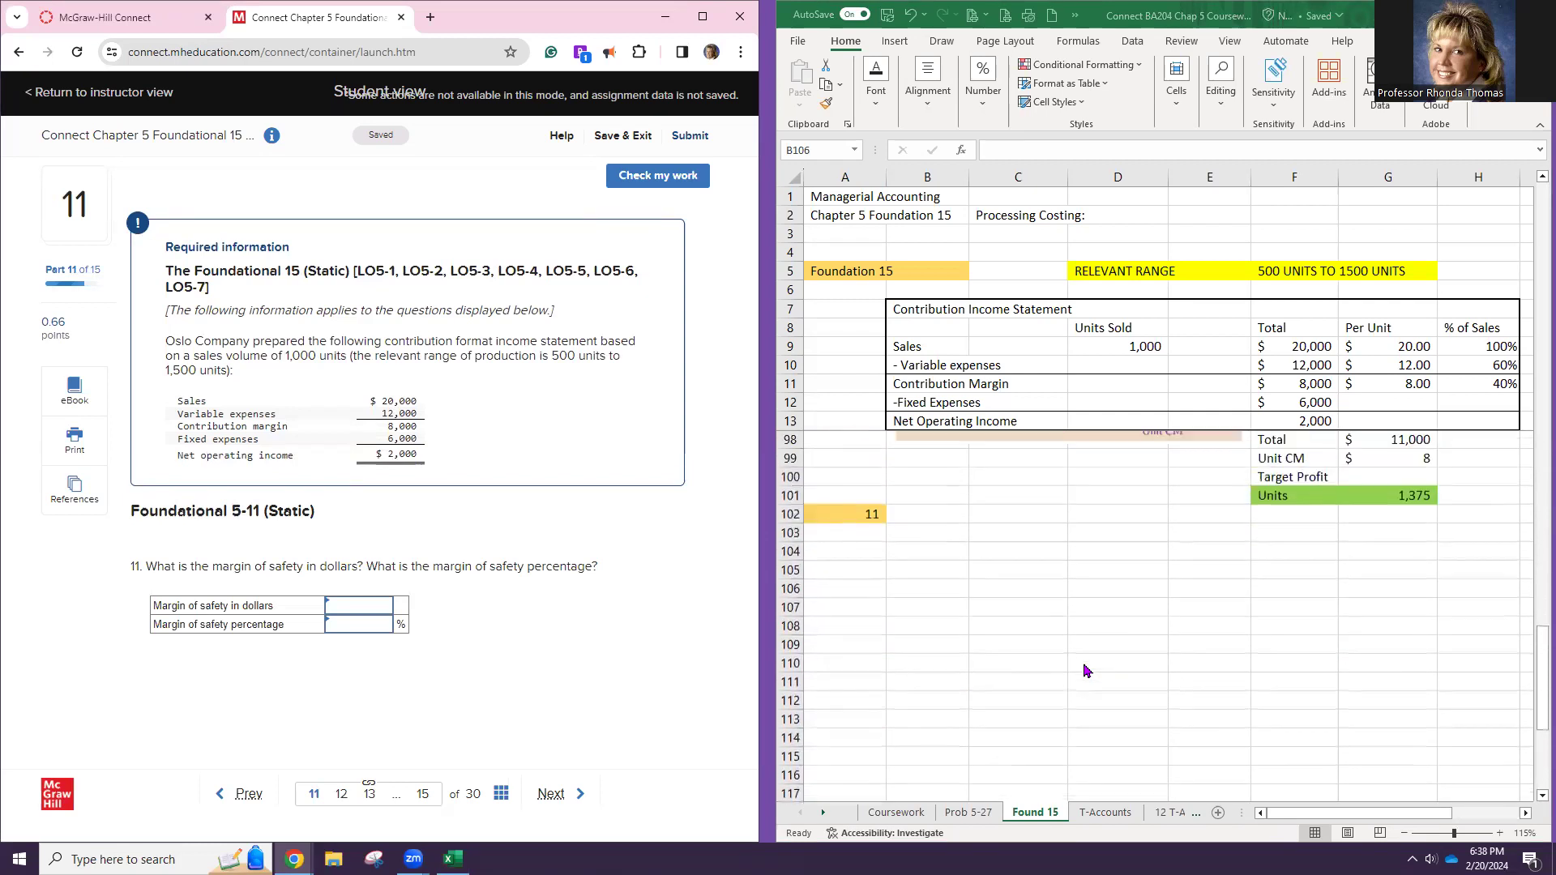
pyautogui.click(809, 519)
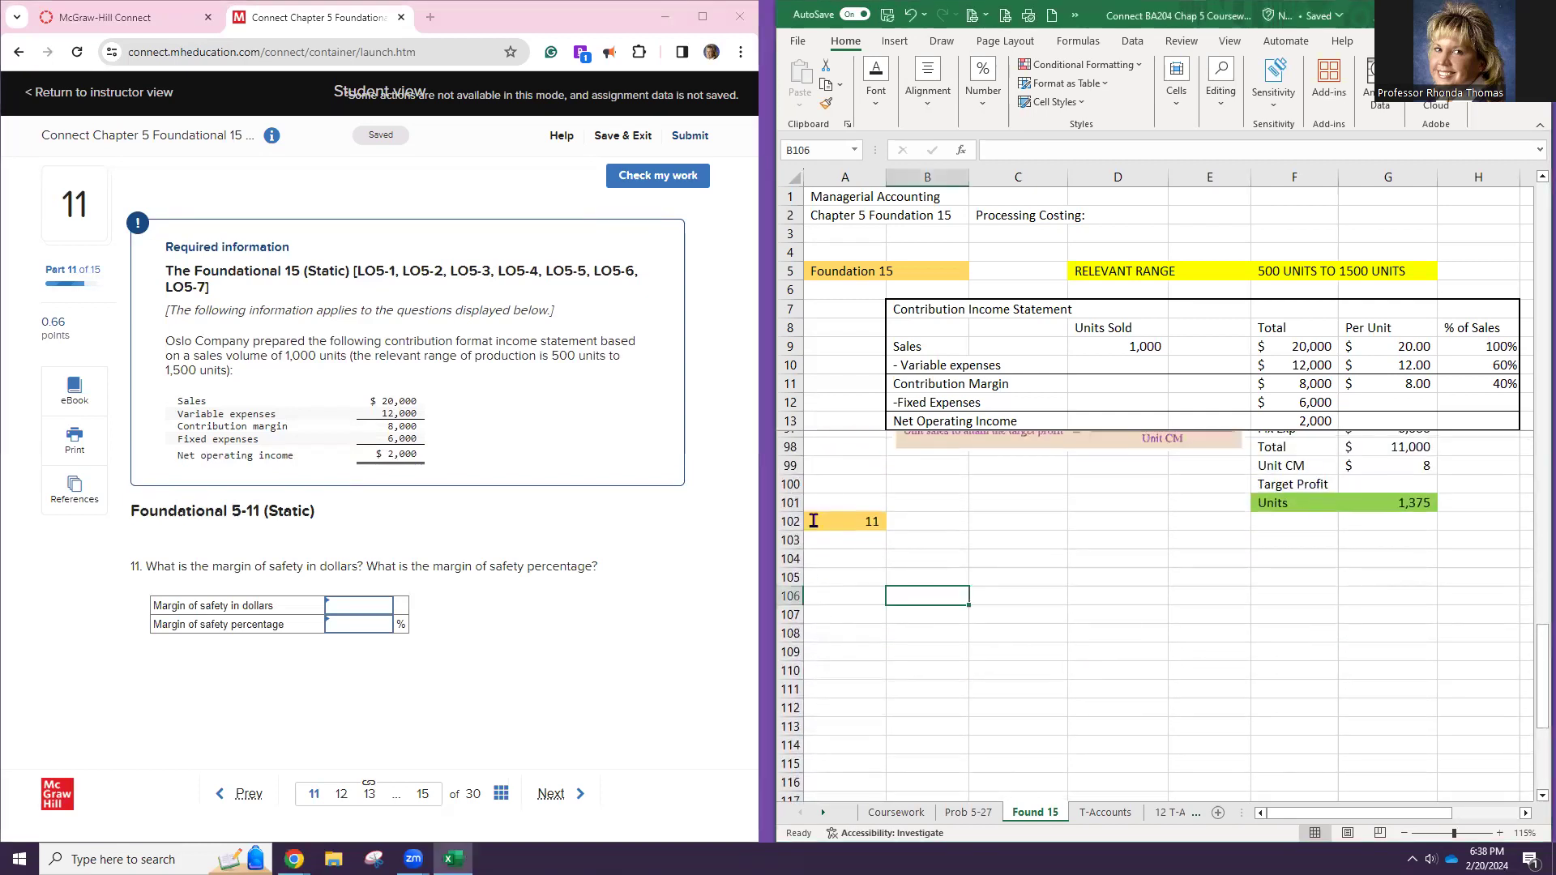
# Copy the yellow 11 marker from A102 into A105
pyautogui.hotkey('ctrl', 'c')
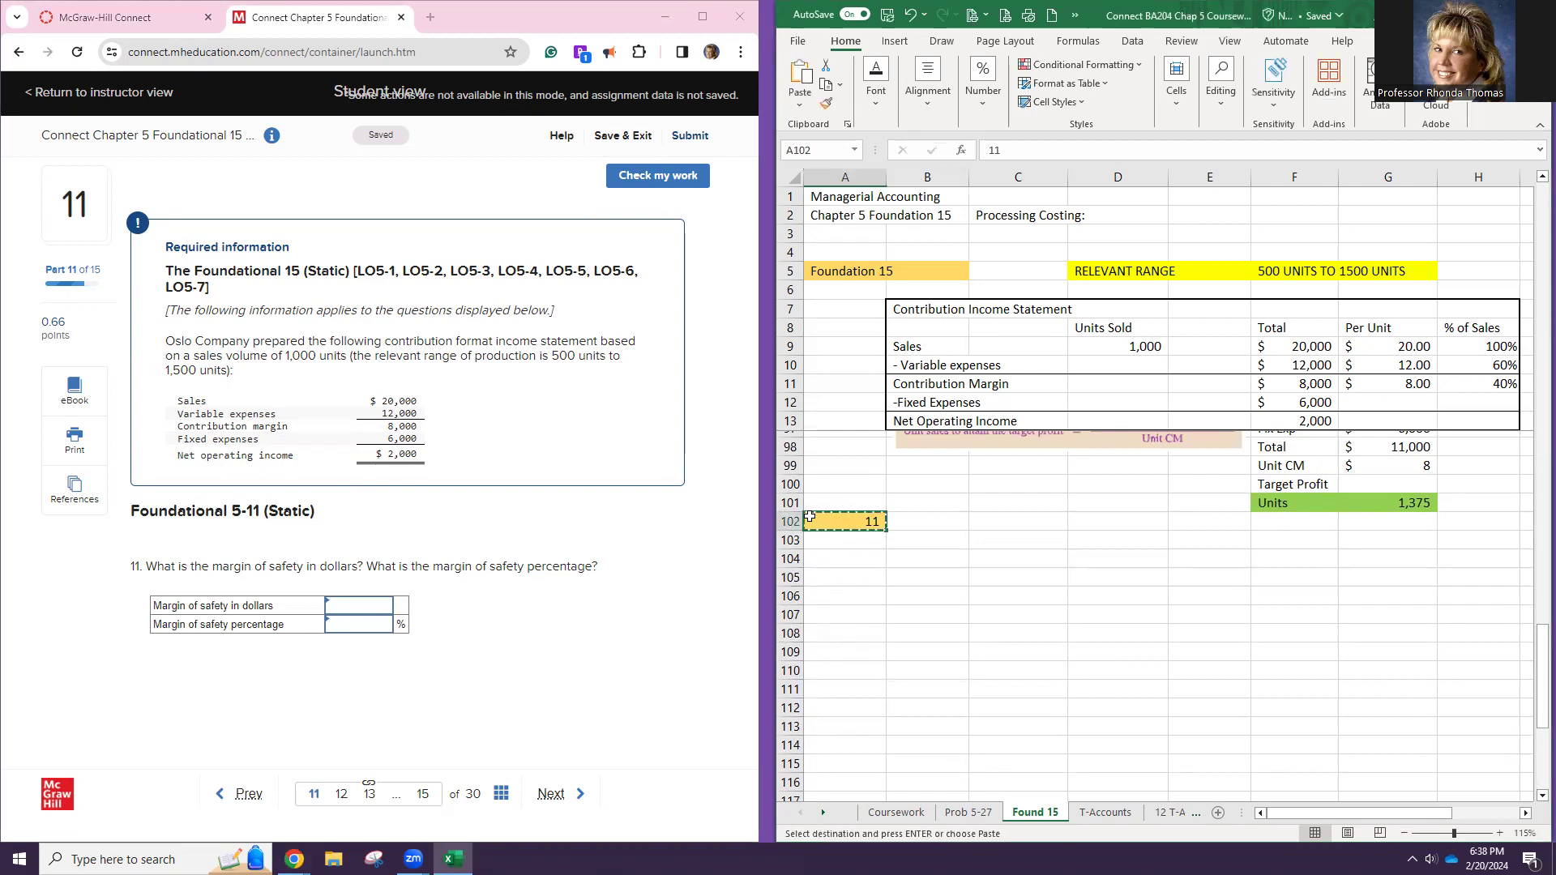
pyautogui.click(854, 580)
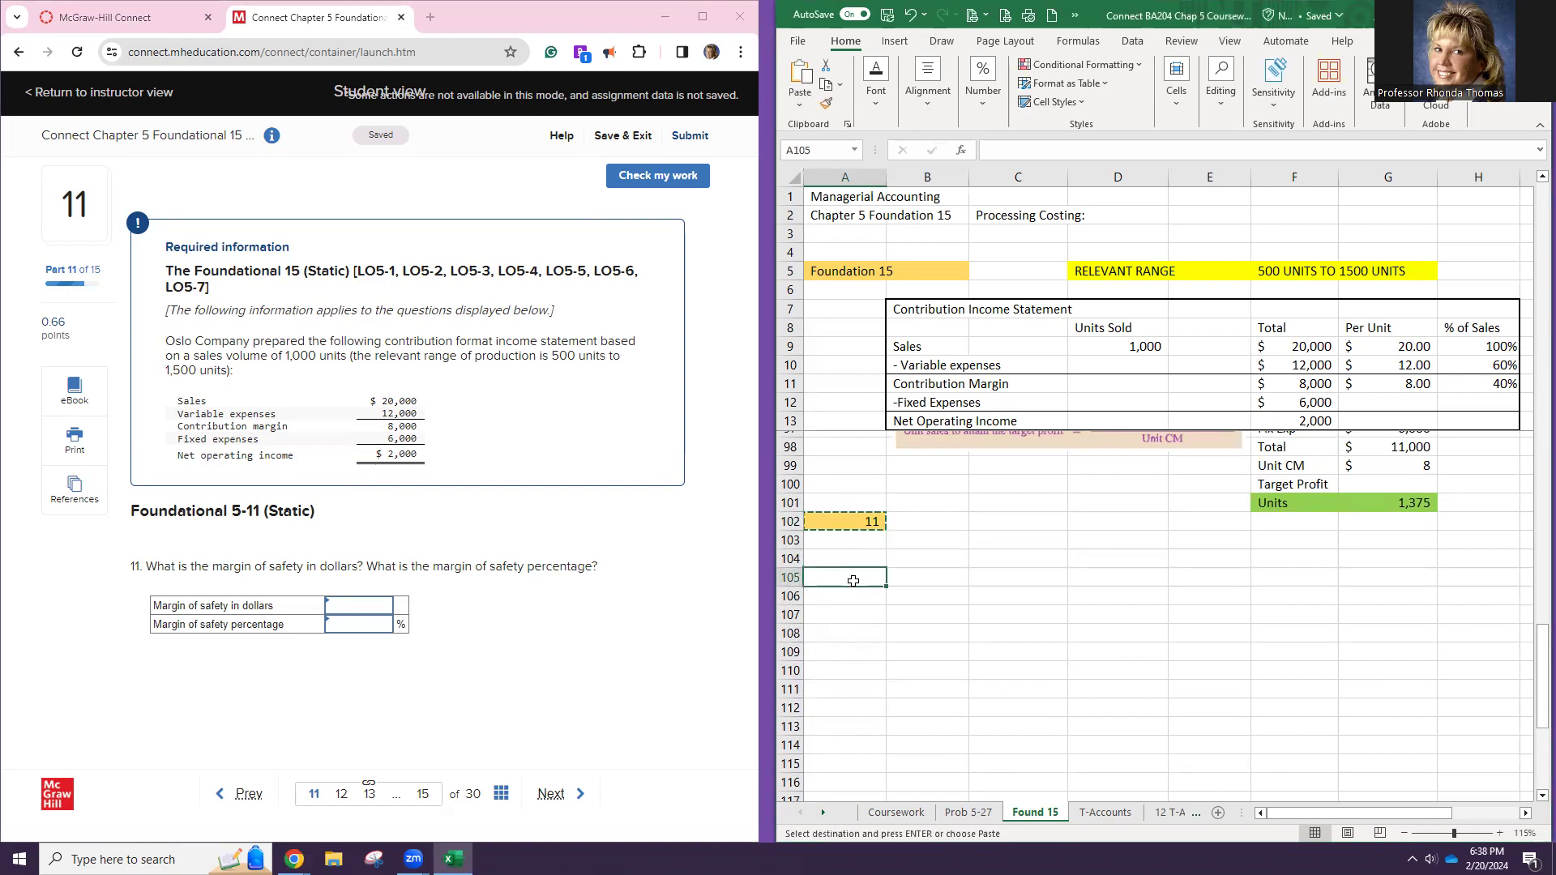
pyautogui.hotkey('ctrl', 'v')
pyautogui.press('Escape')
# Empty A102 with No Fill, then show the Coursework sheet
pyautogui.click(814, 517)
pyautogui.press('Delete')
pyautogui.click(877, 81)
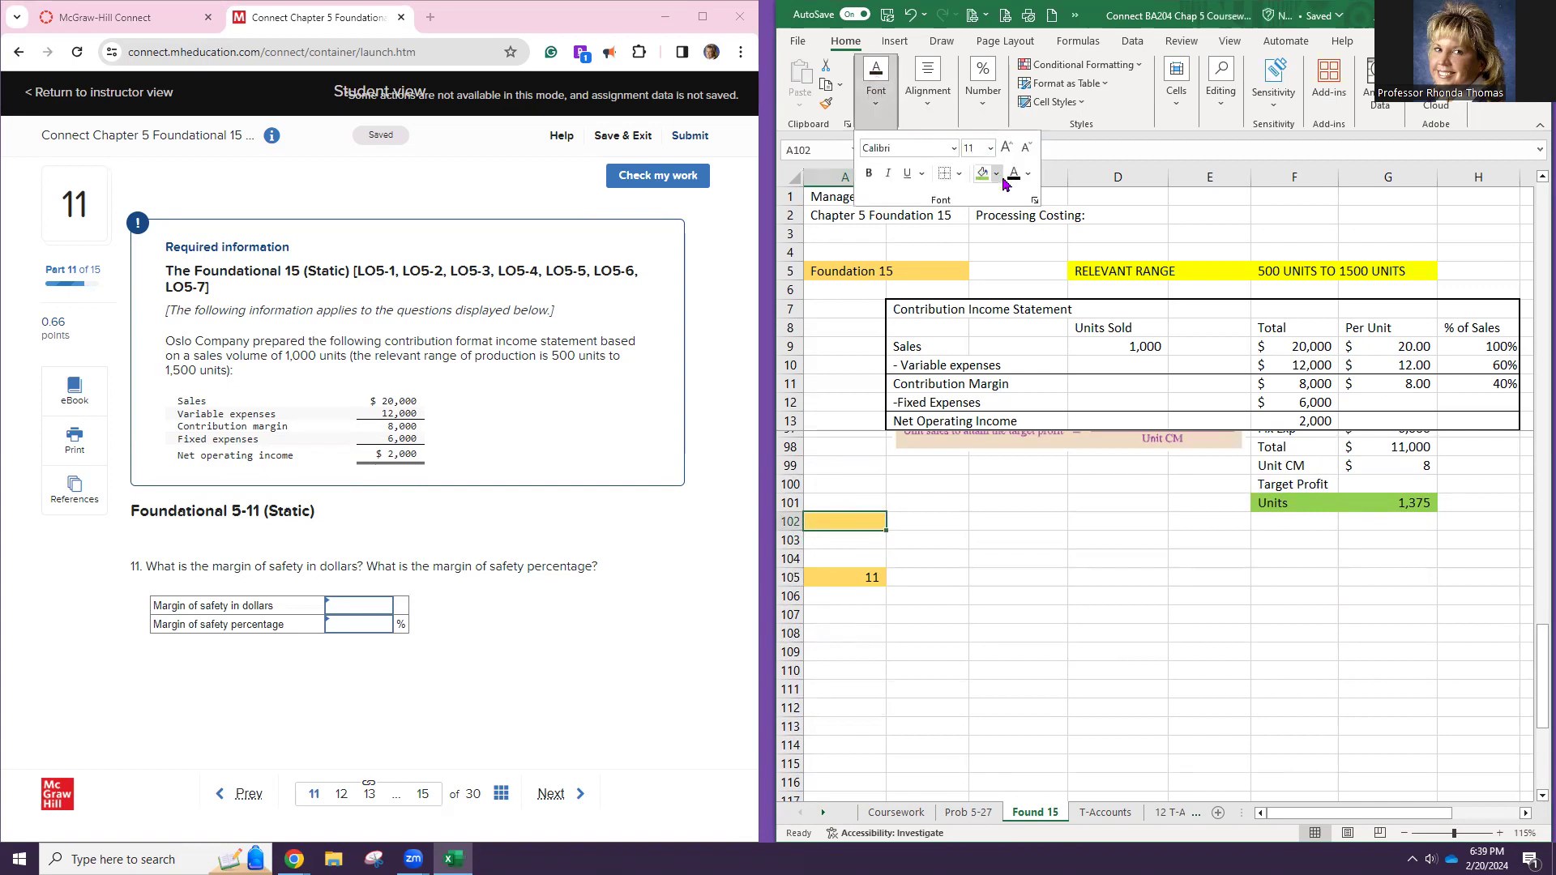
pyautogui.click(997, 174)
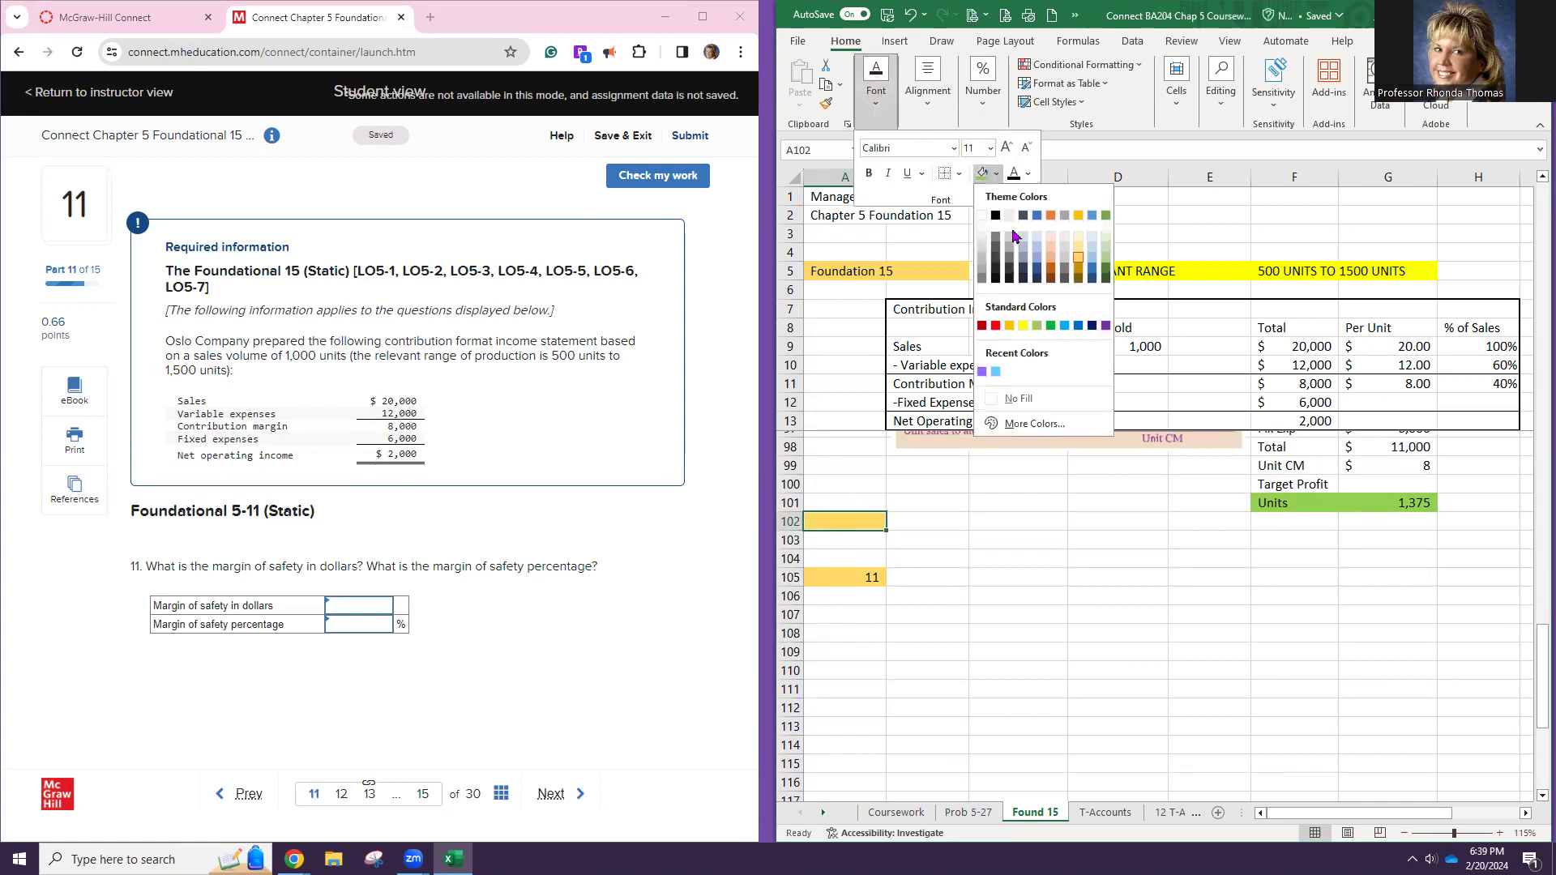
pyautogui.click(1045, 398)
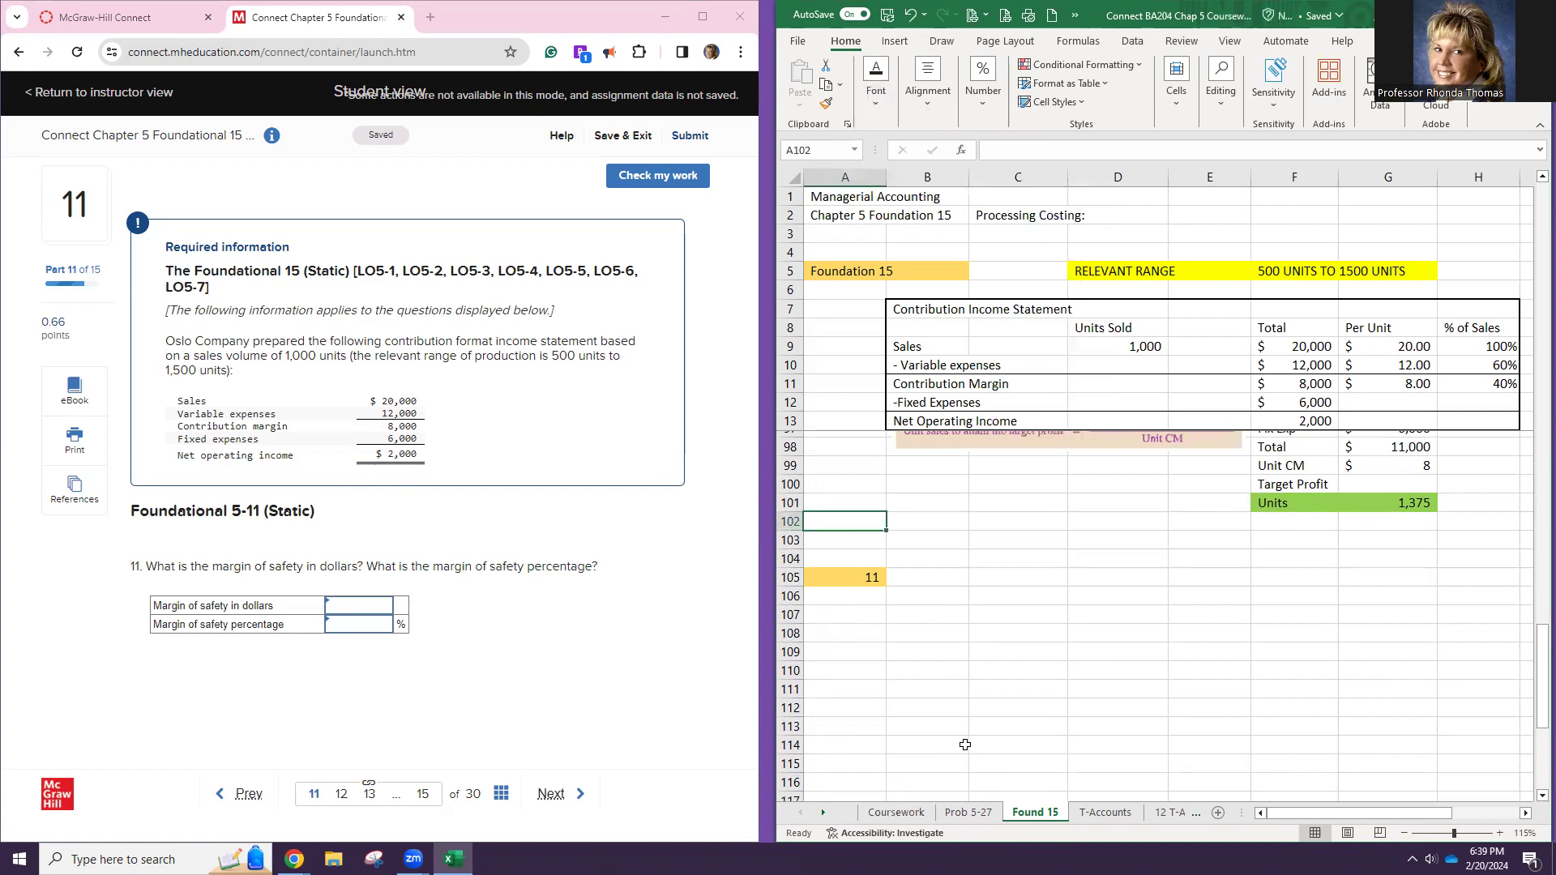
pyautogui.click(895, 812)
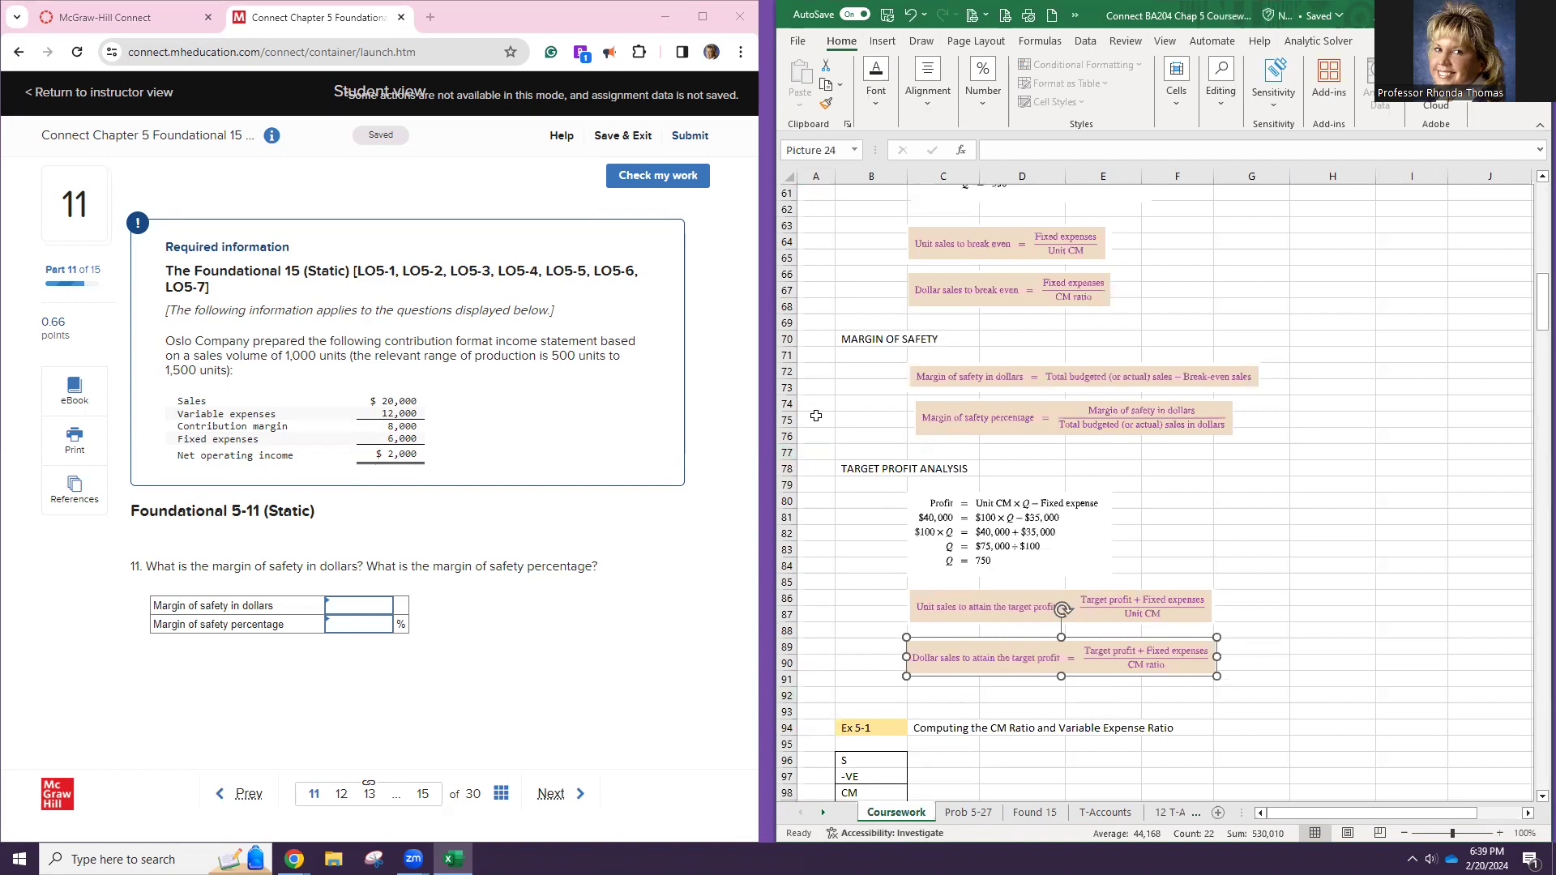
# Copy the margin of safety in dollars formula picture from Coursework to B107 on Found 15
pyautogui.click(984, 380)
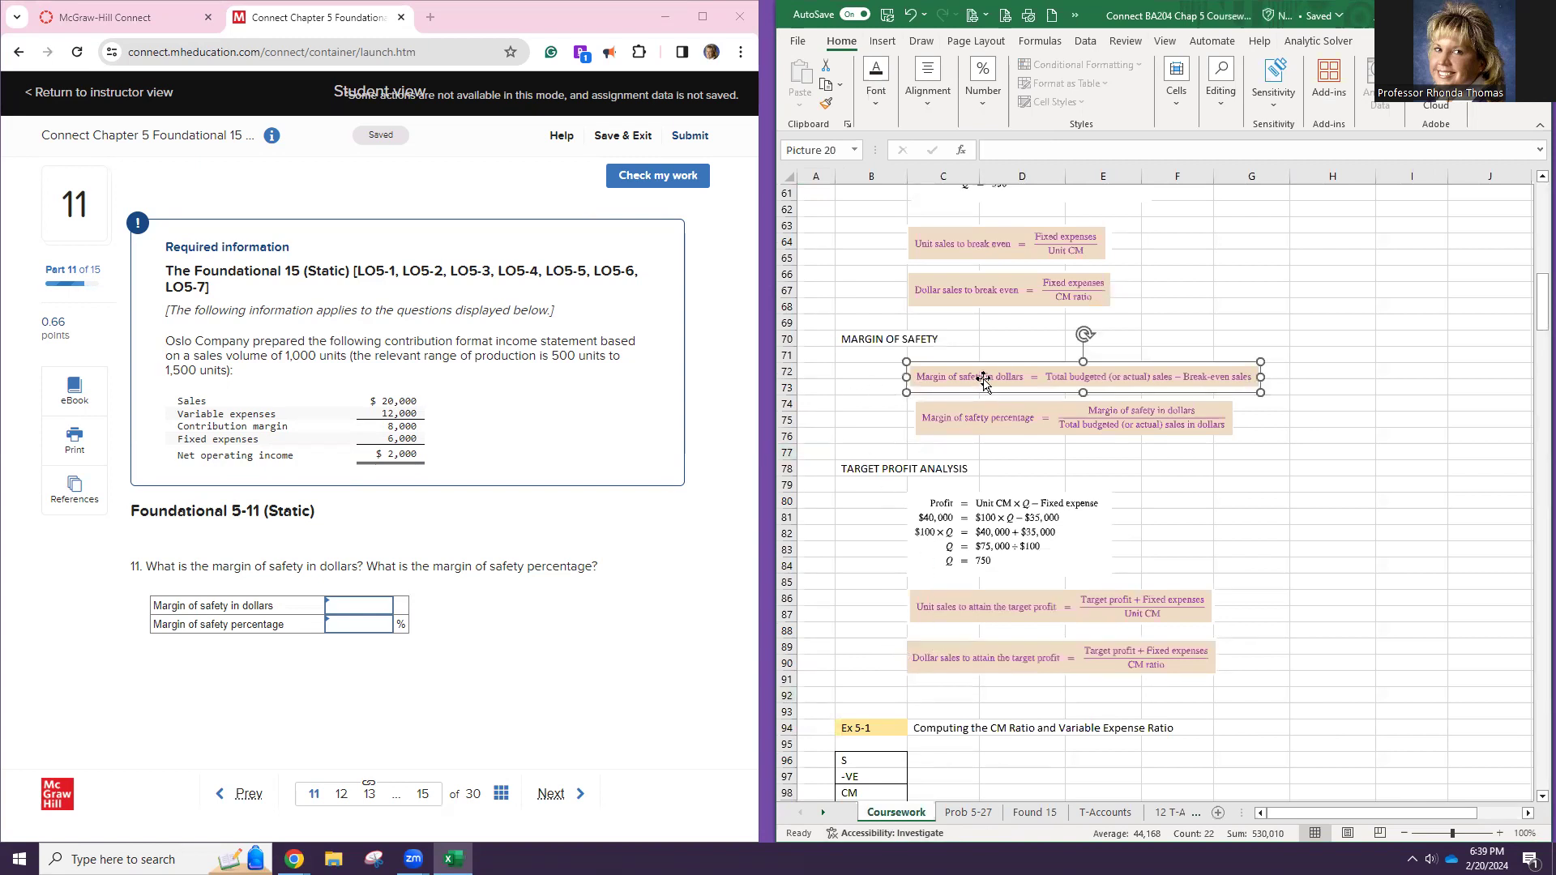
pyautogui.hotkey('ctrl', 'c')
pyautogui.click(1040, 814)
pyautogui.click(934, 624)
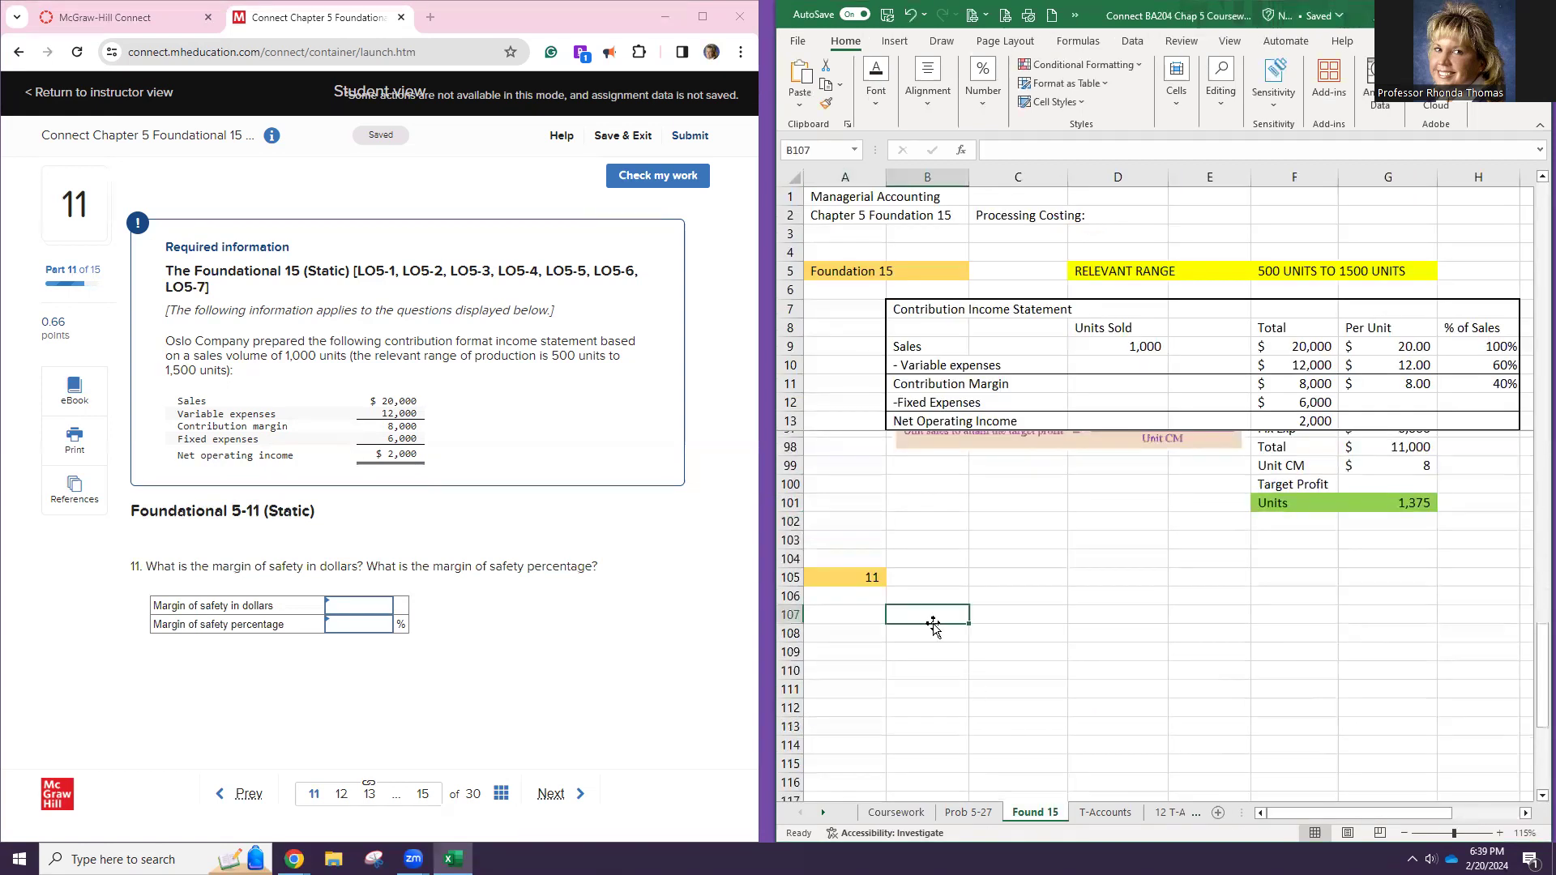
pyautogui.hotkey('ctrl', 'v')
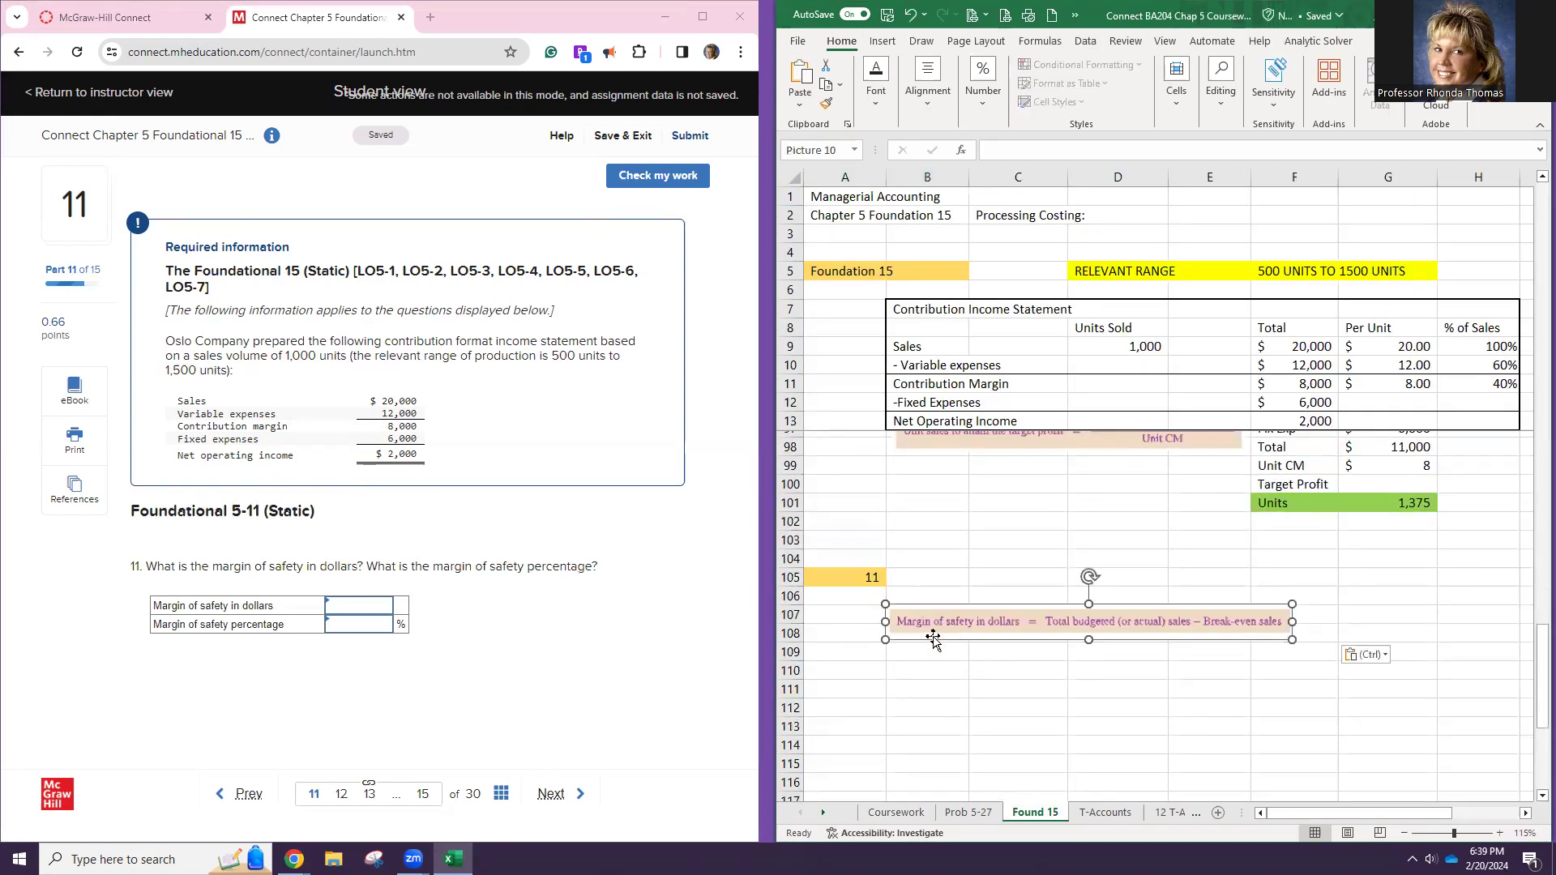
pyautogui.click(925, 716)
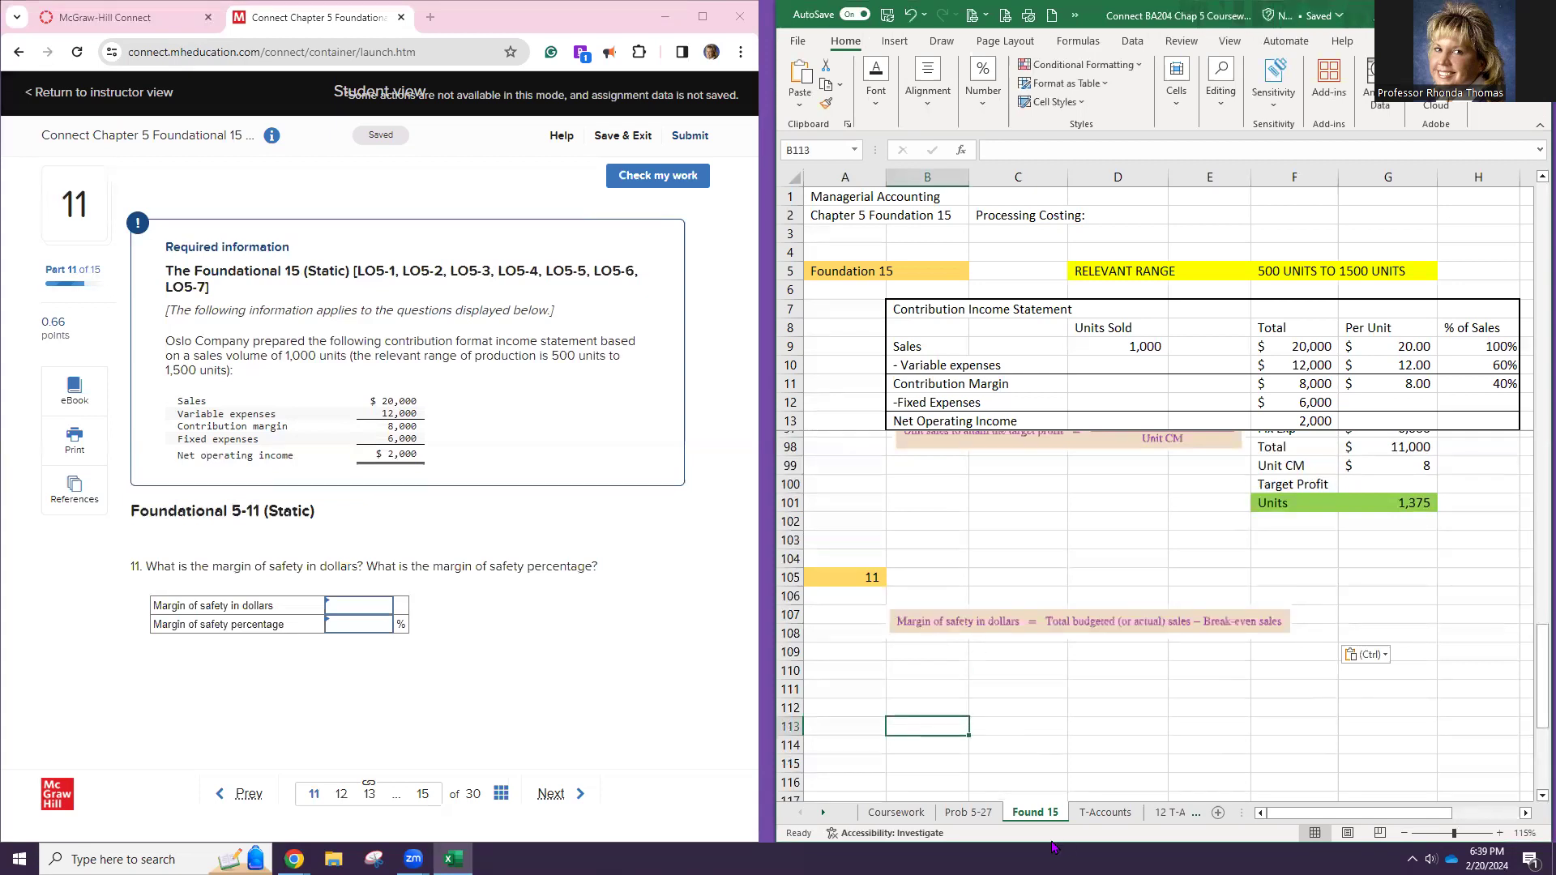
# Bring the margin of safety percentage formula picture from Coursework onto Found 15 at B113
pyautogui.click(904, 814)
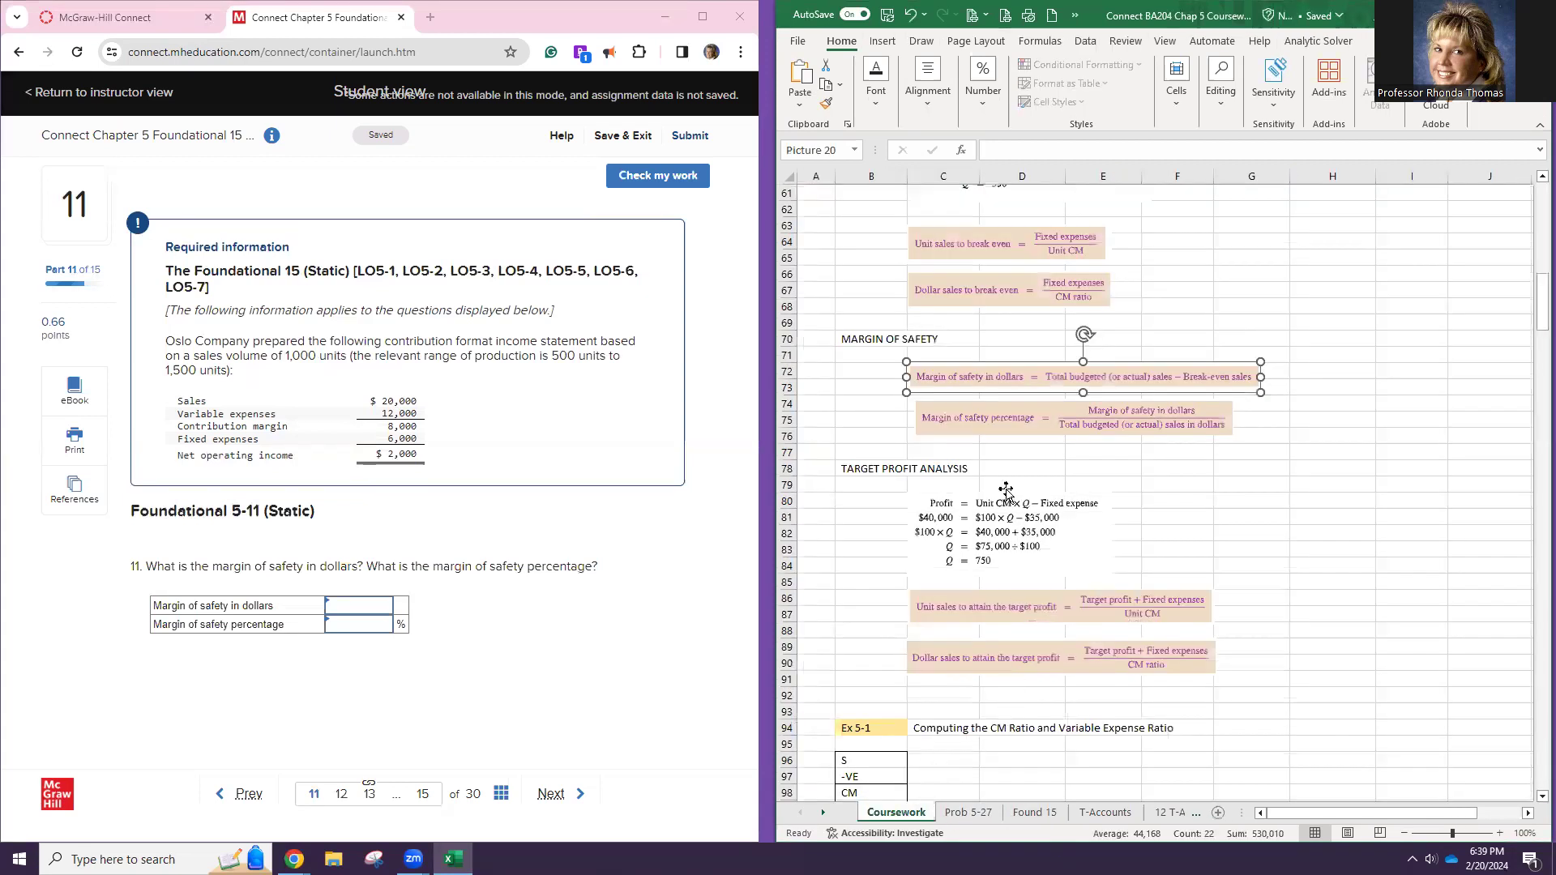
pyautogui.click(994, 432)
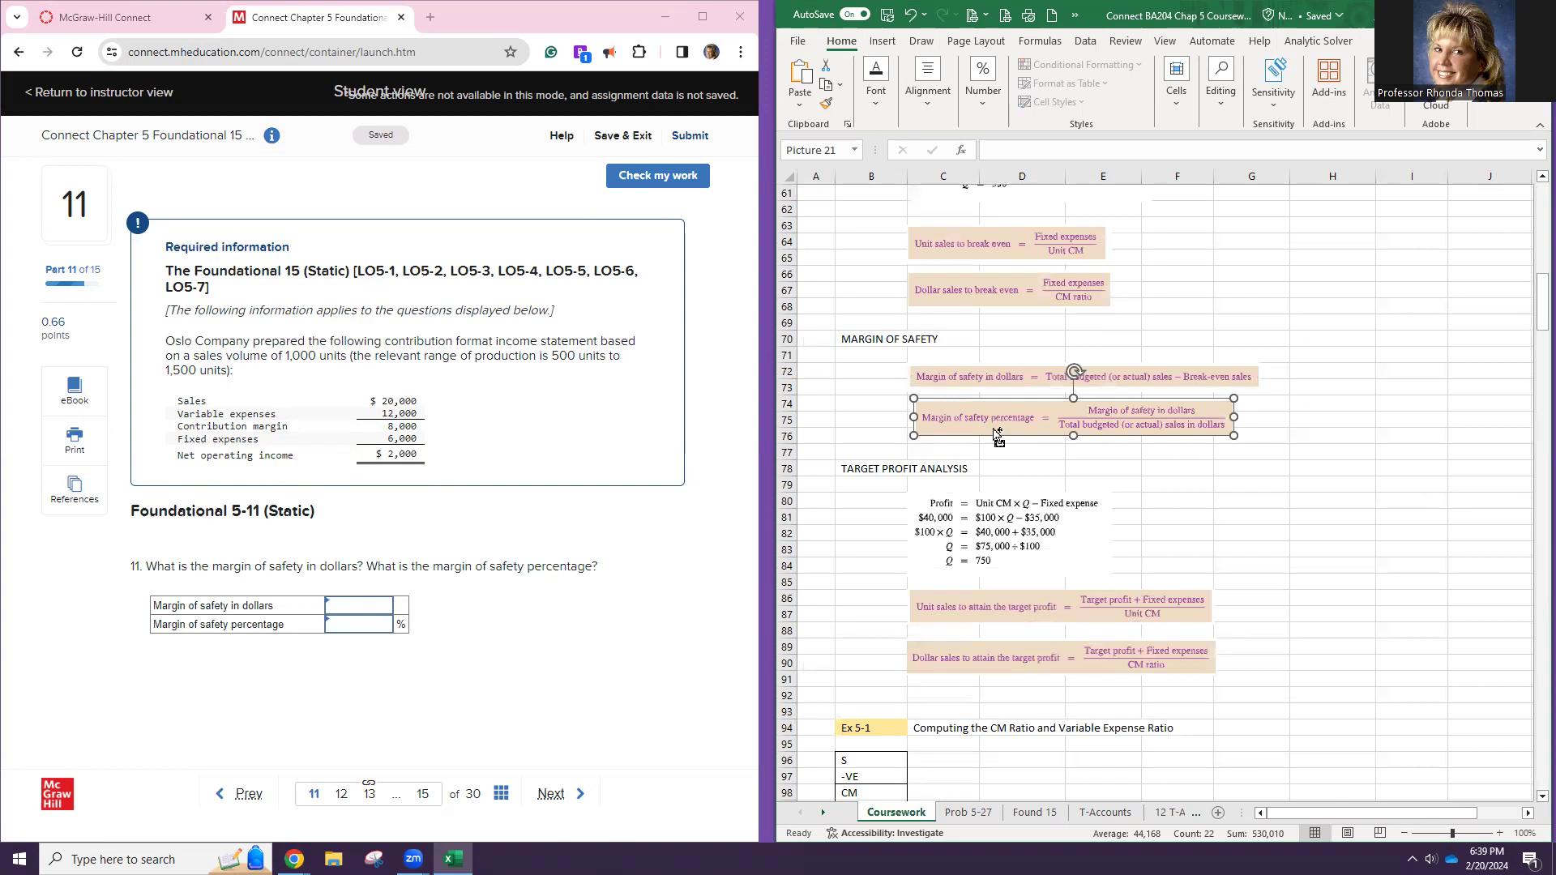
pyautogui.click(1023, 813)
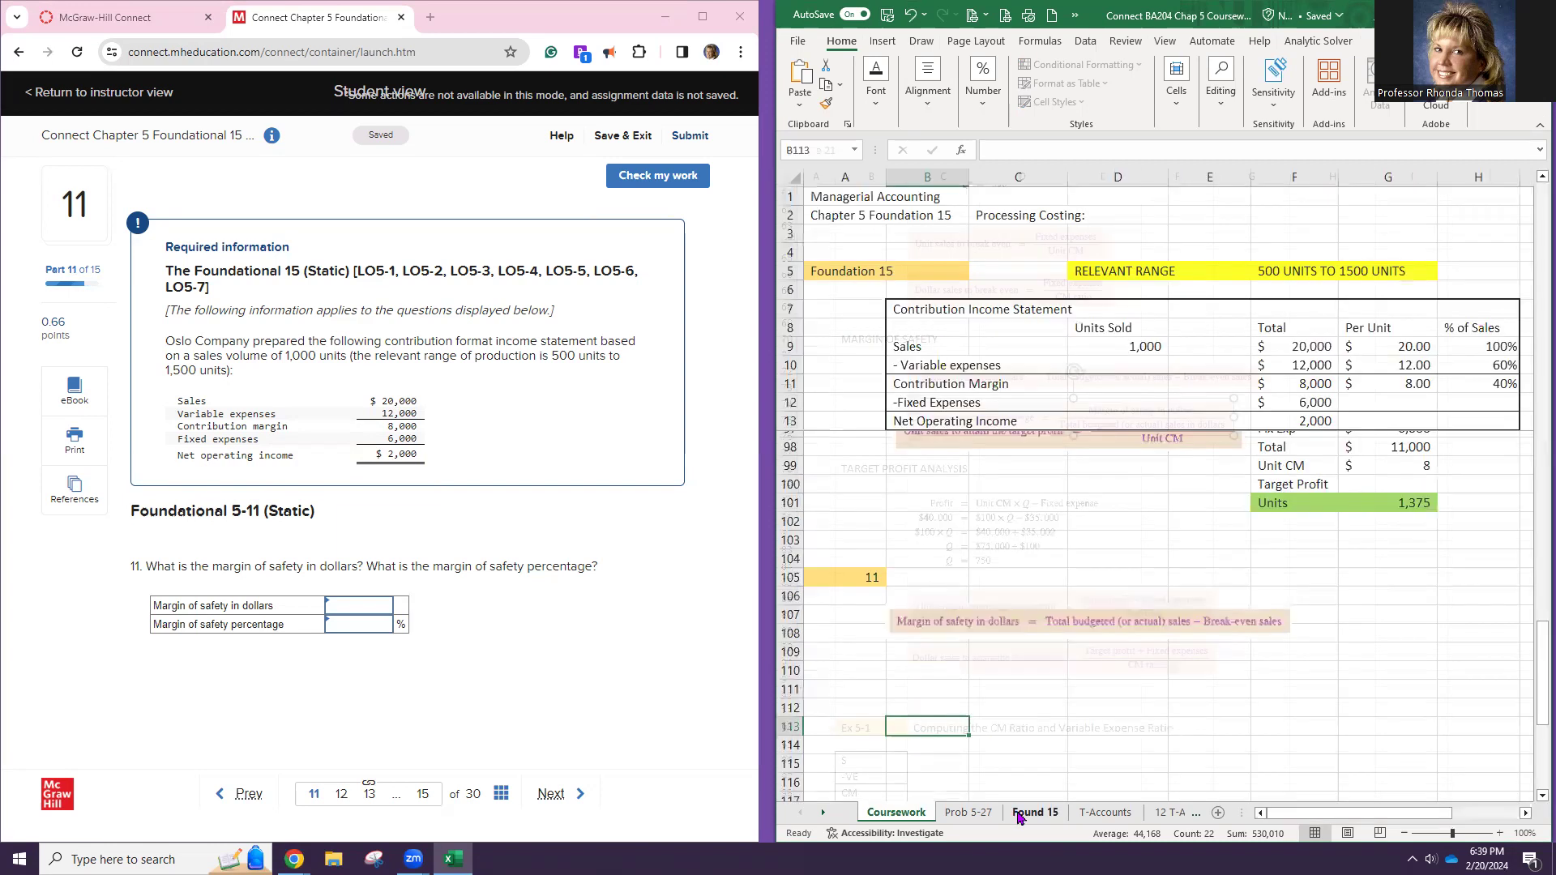
pyautogui.hotkey('ctrl', 'v')
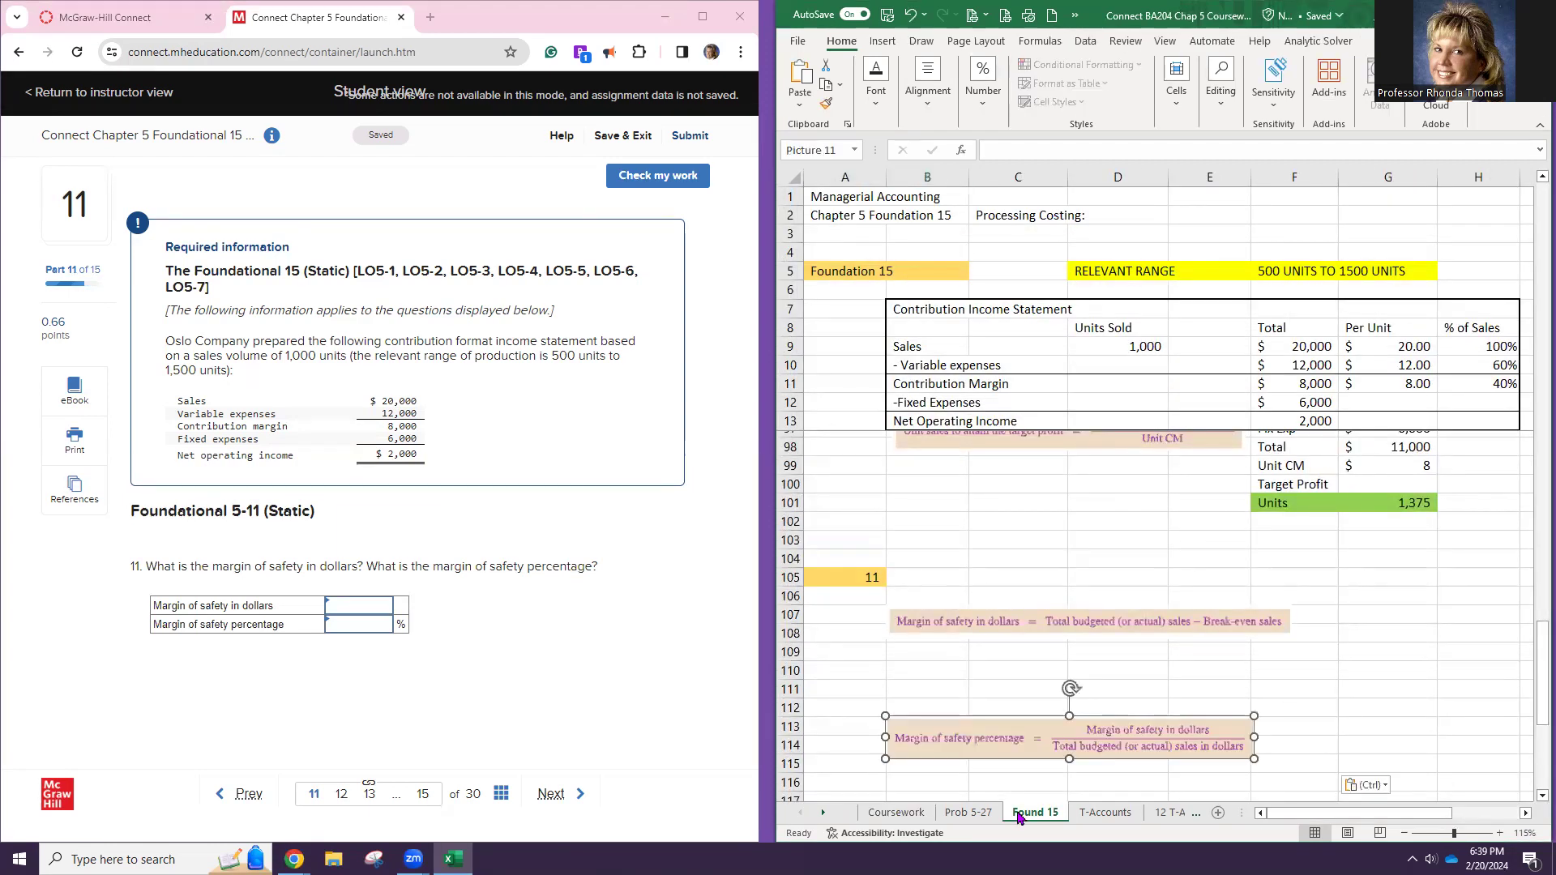
pyautogui.click(1267, 685)
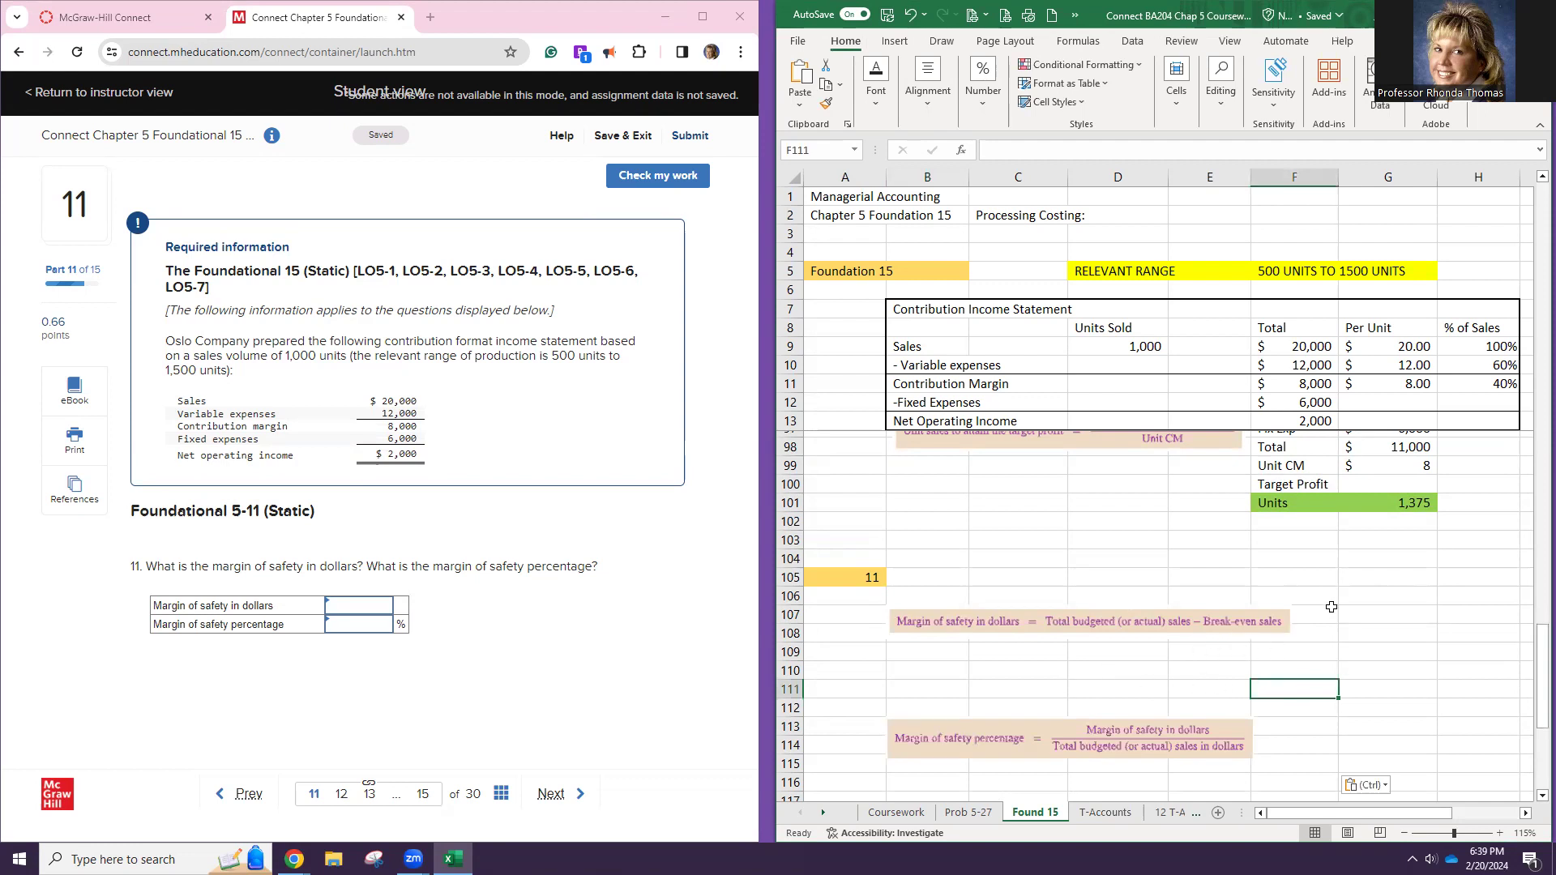
pyautogui.click(1279, 346)
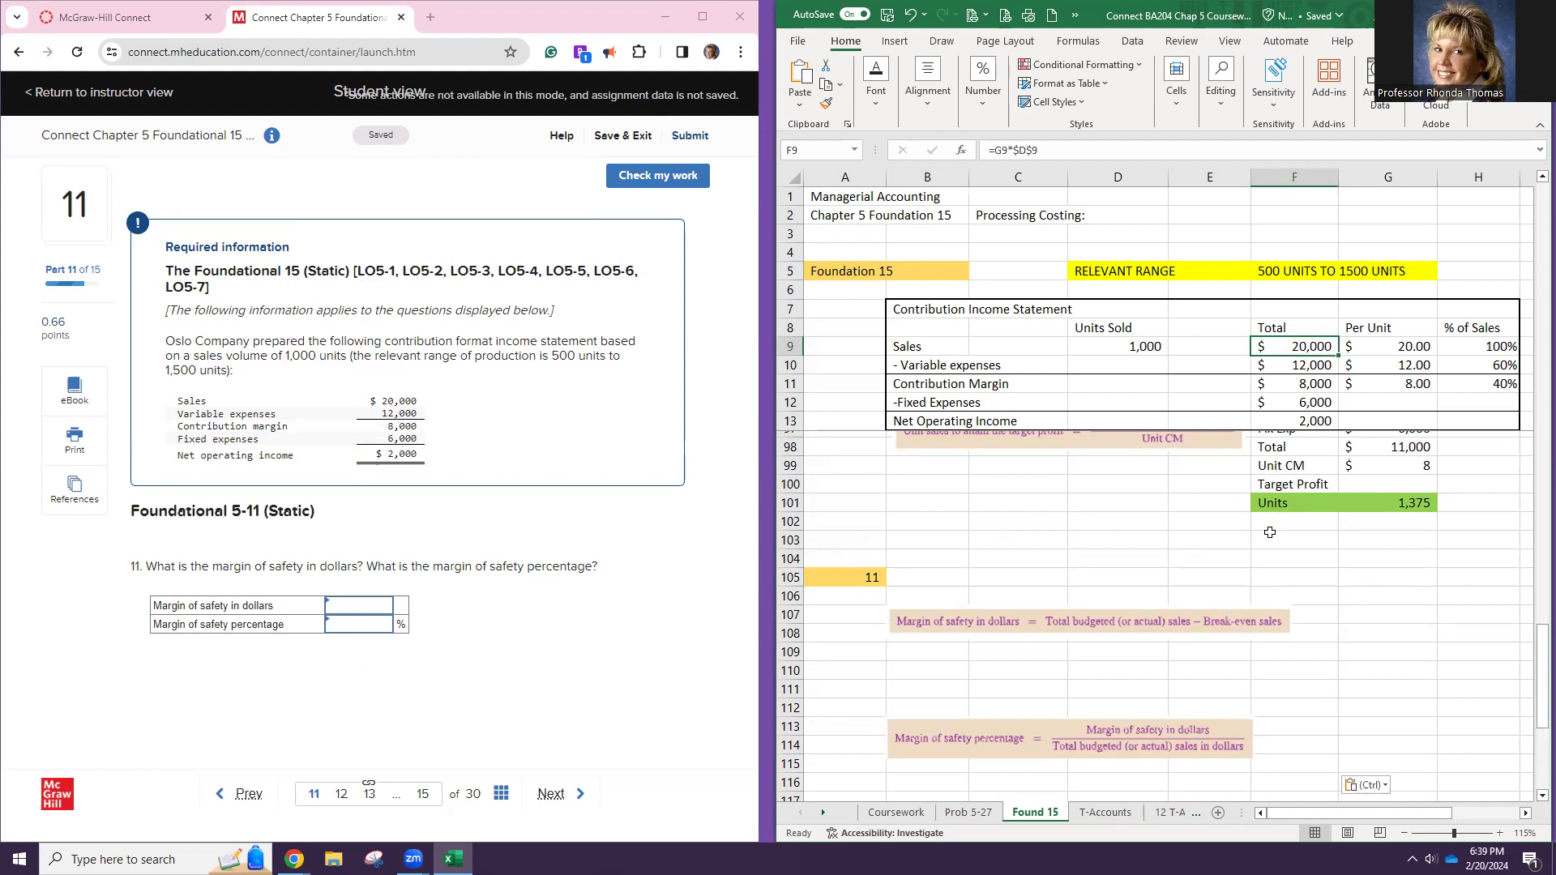
# Add the Targeted Profit Sales Dollars and Sales Price labels, linking the sales price to 20
pyautogui.click(1095, 536)
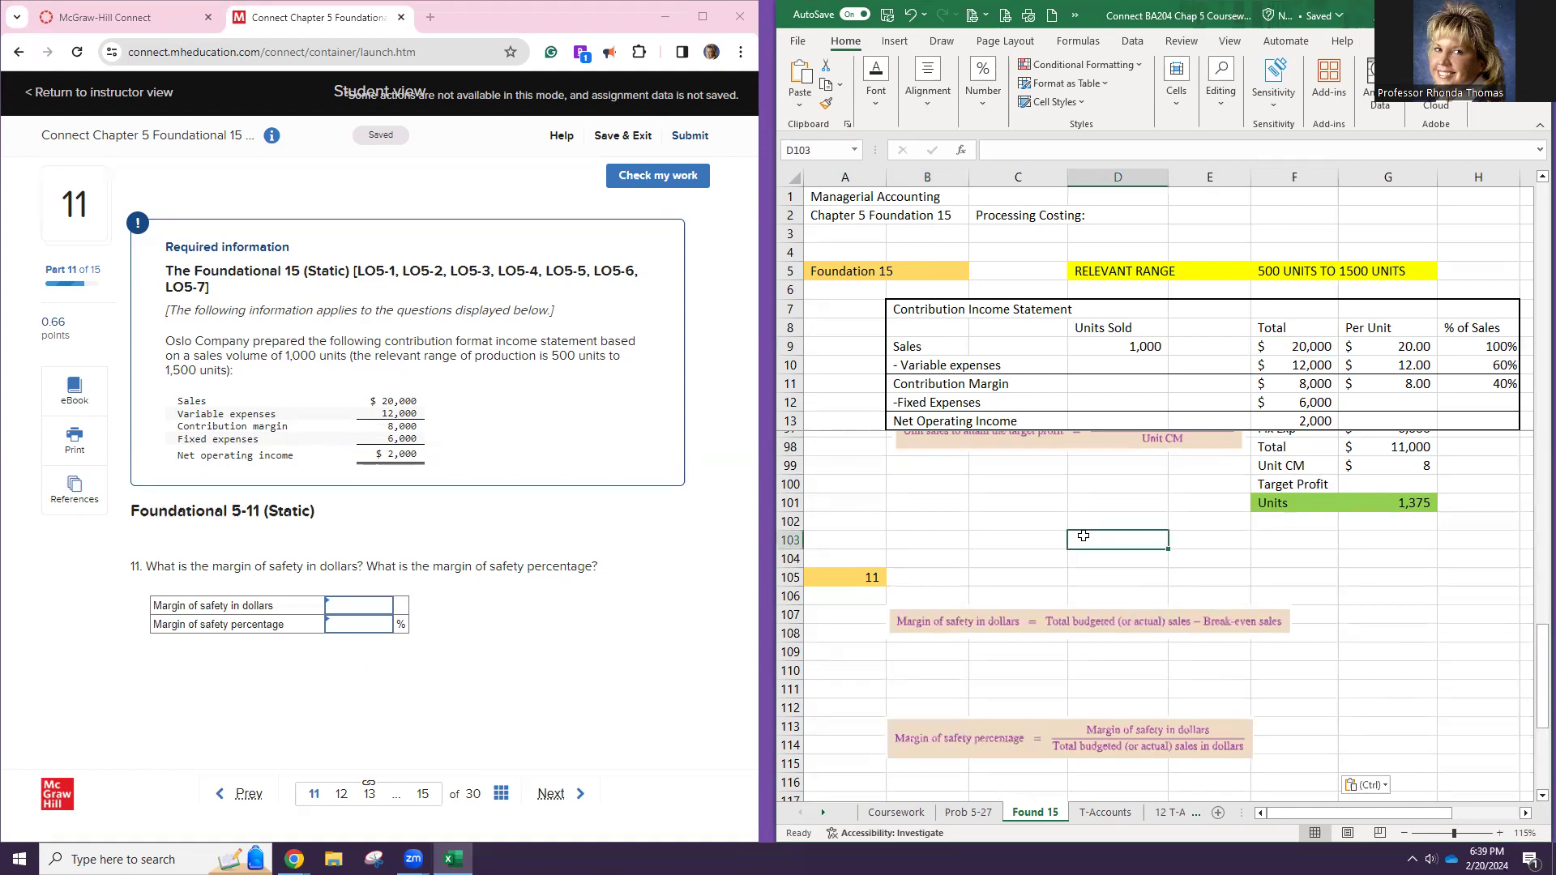
pyautogui.write('Targeted Profit')
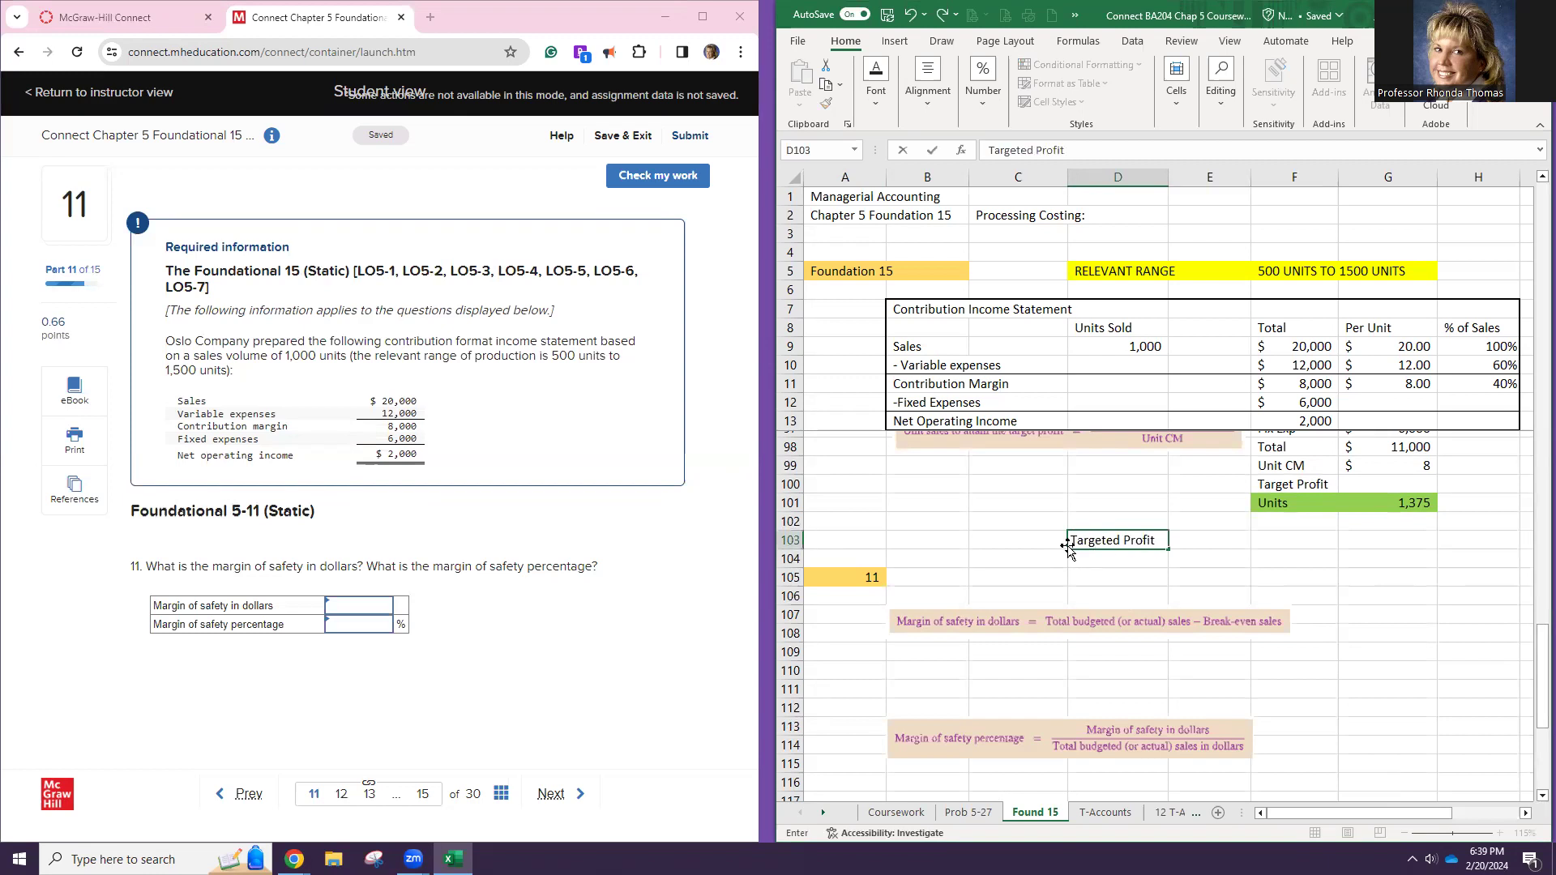
pyautogui.write('Sales Dol')
pyautogui.press('Right')
pyautogui.press('Right')
pyautogui.press('Right')
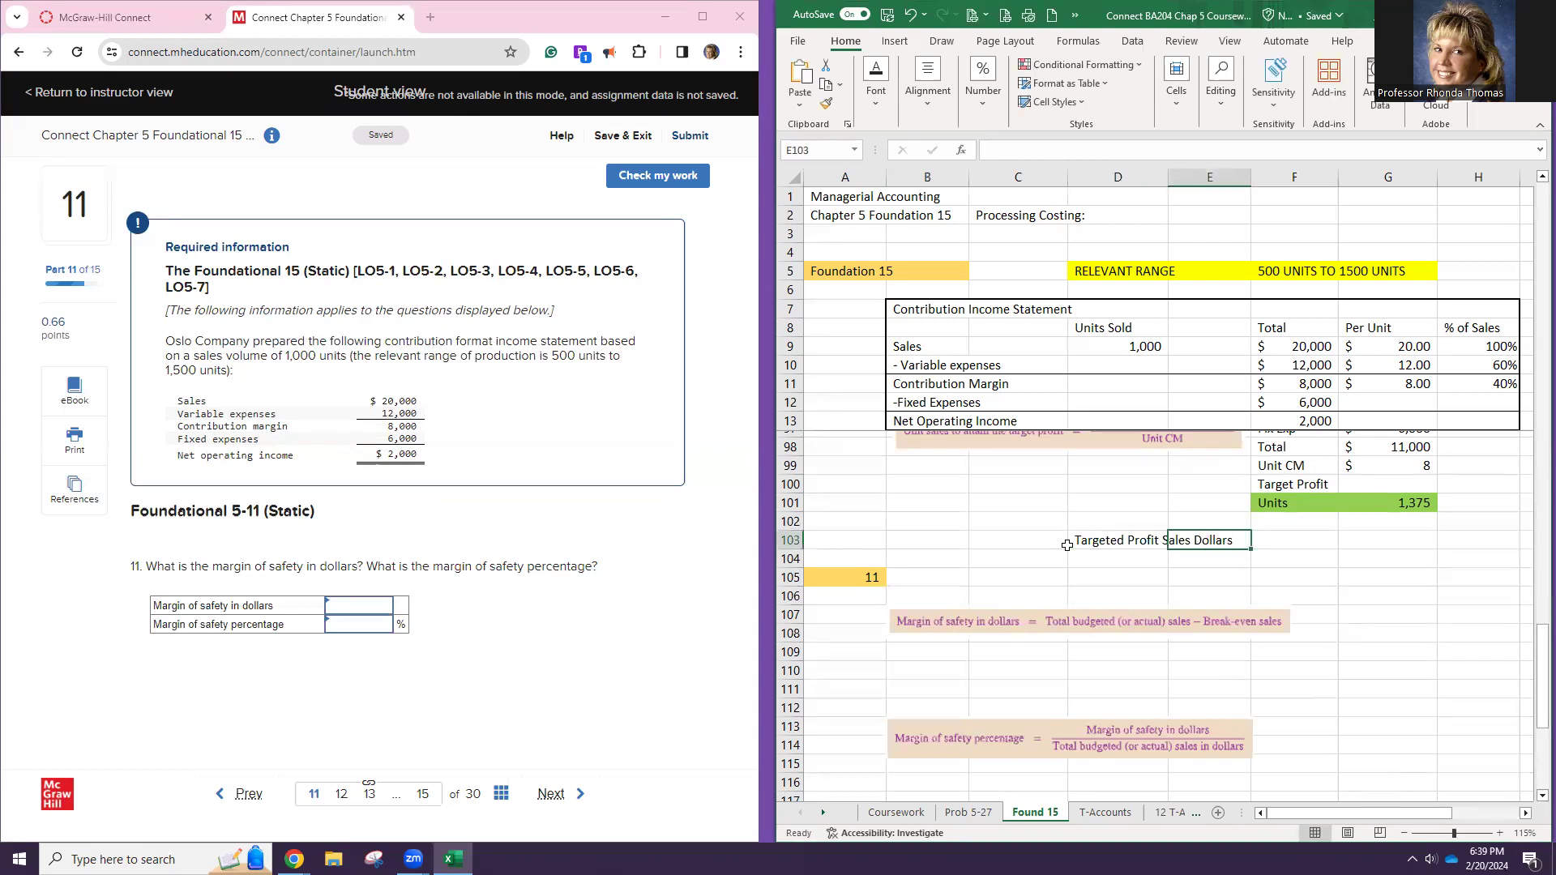
pyautogui.press('Up')
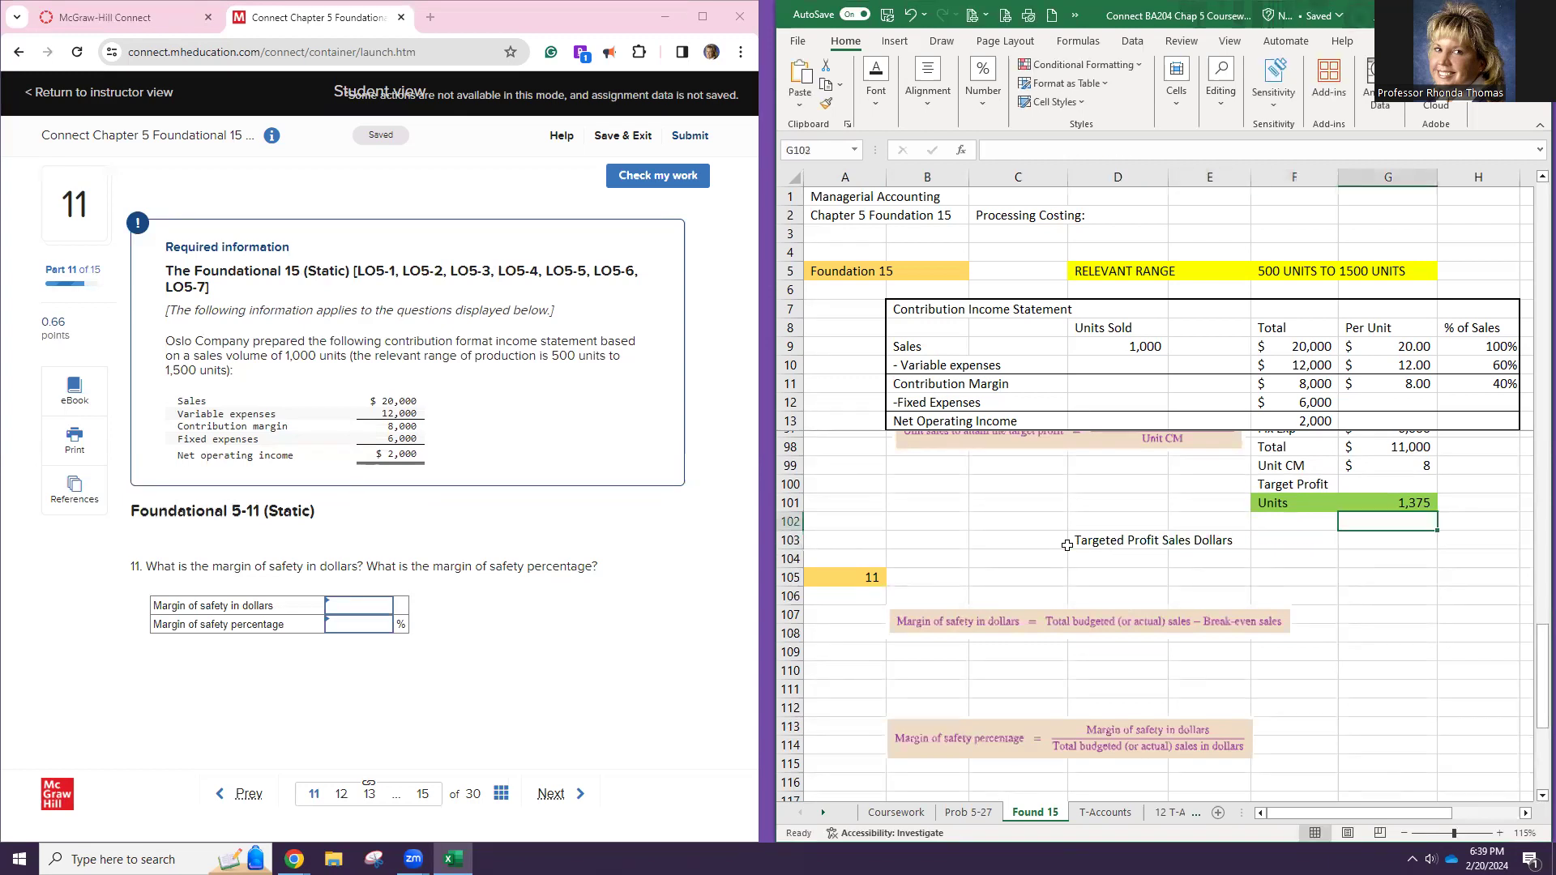
pyautogui.press('Left')
pyautogui.write('S')
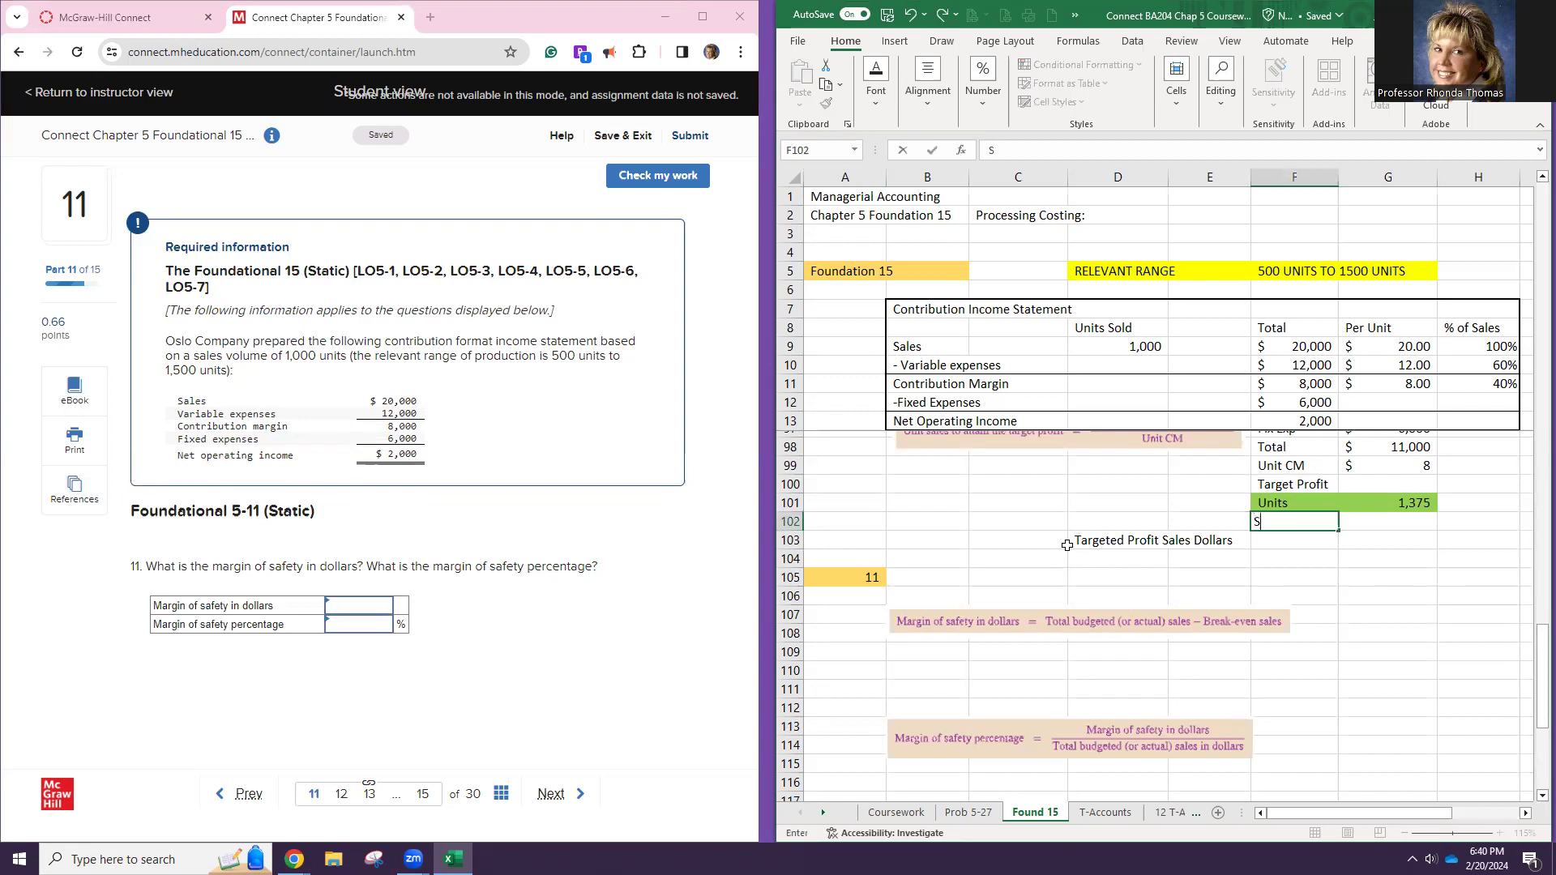
pyautogui.write('ales Price')
pyautogui.press('Tab')
pyautogui.write('=')
pyautogui.click(1365, 346)
pyautogui.press('Return')
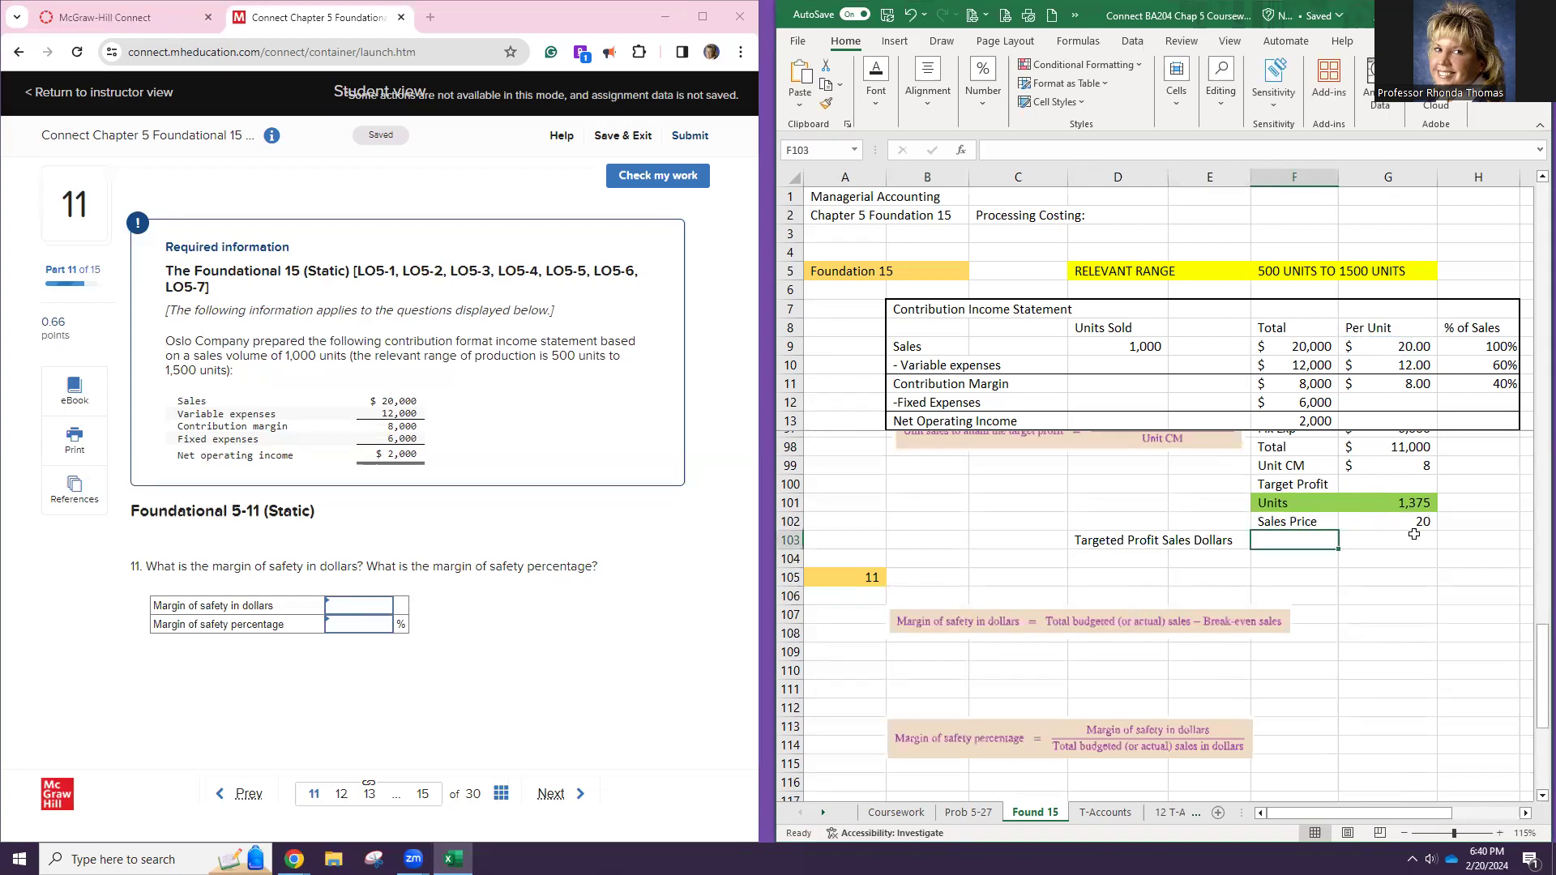
# Compute targeted profit sales dollars as 1,375 units × 20 = 27,500 and select that row
pyautogui.click(1428, 538)
pyautogui.write('=')
pyautogui.click(1404, 504)
pyautogui.write('*')
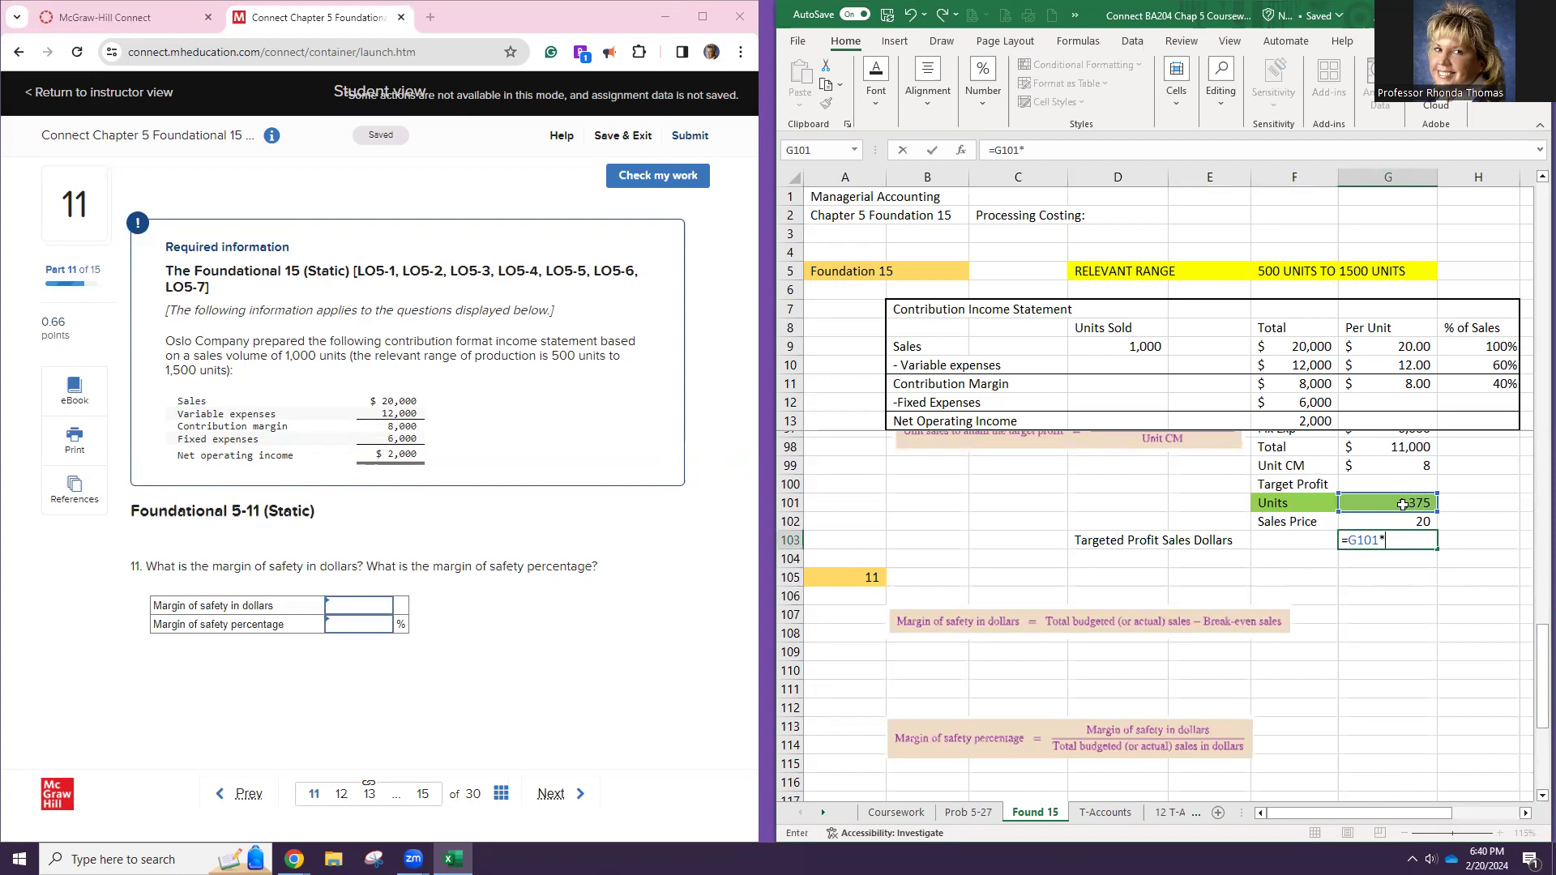
pyautogui.click(1402, 519)
pyautogui.press('Return')
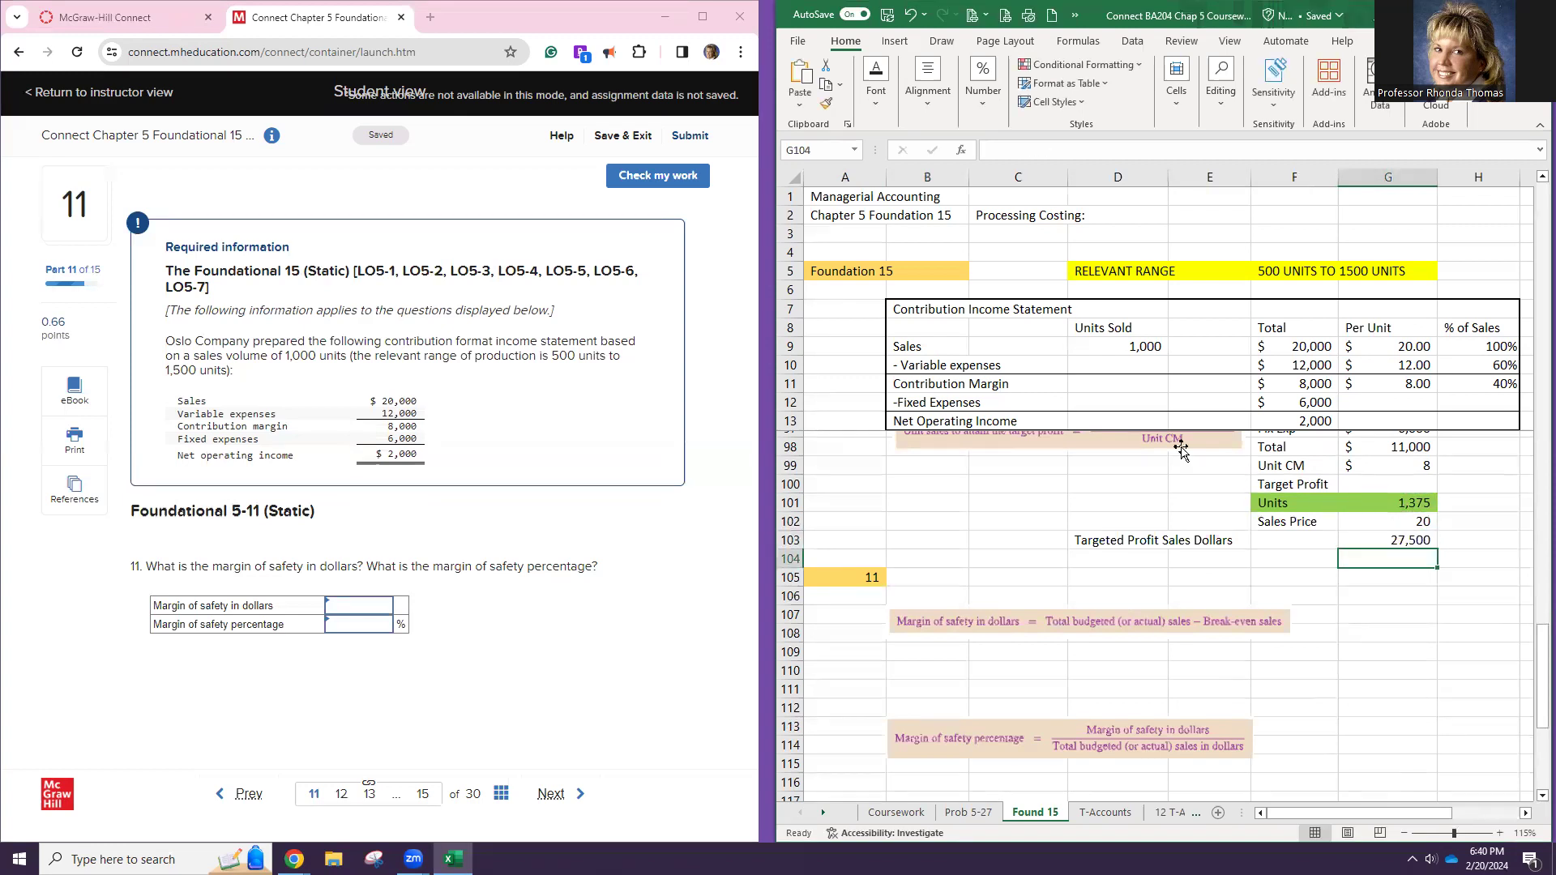
pyautogui.scroll(4, 1133, 428)
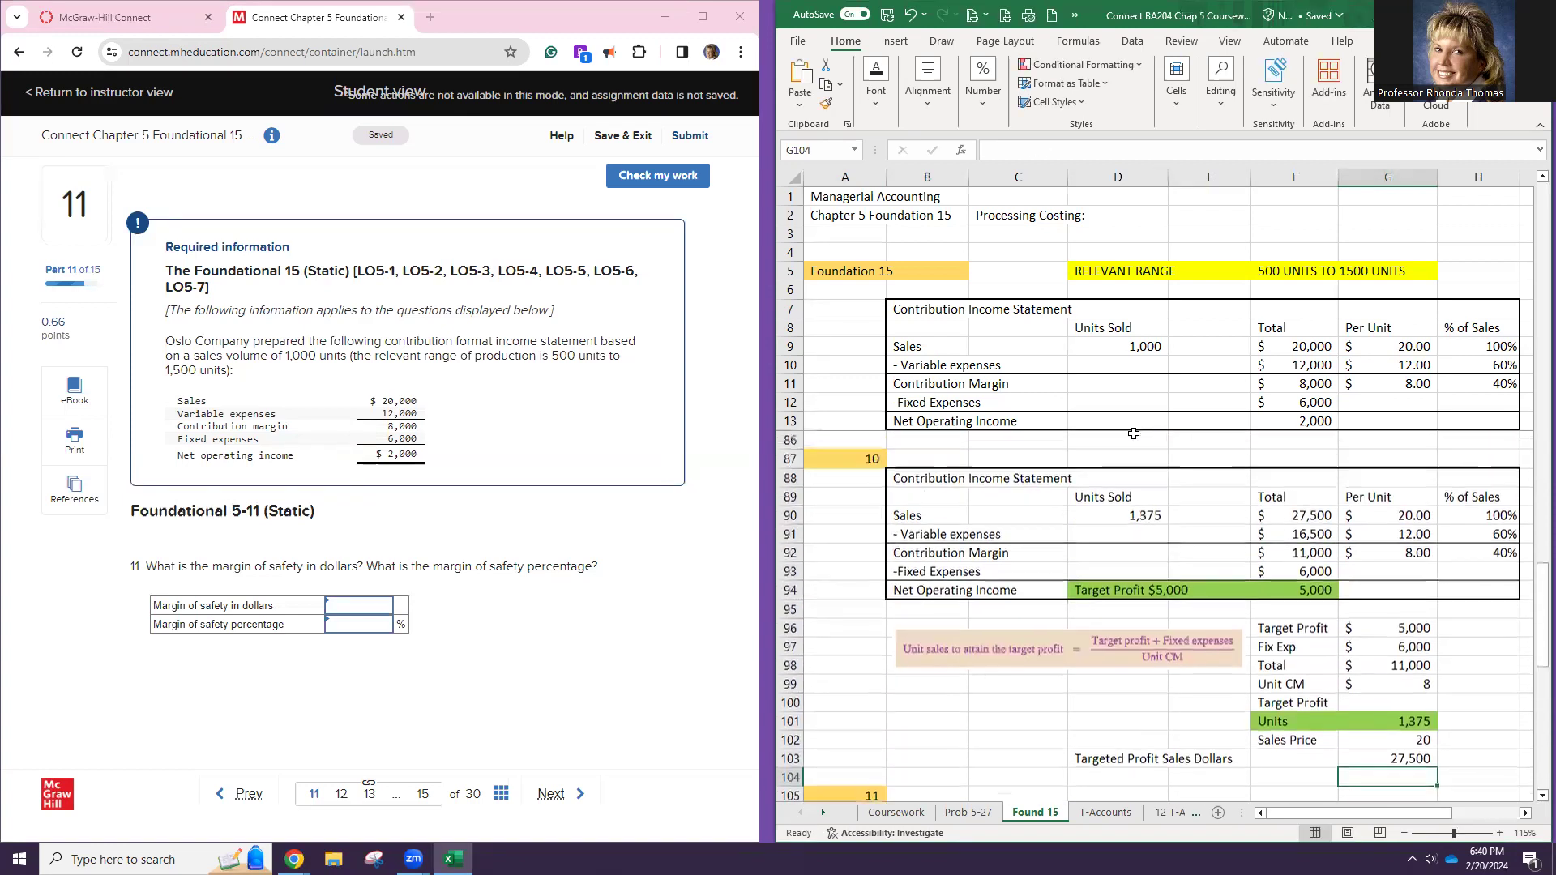
pyautogui.click(1297, 520)
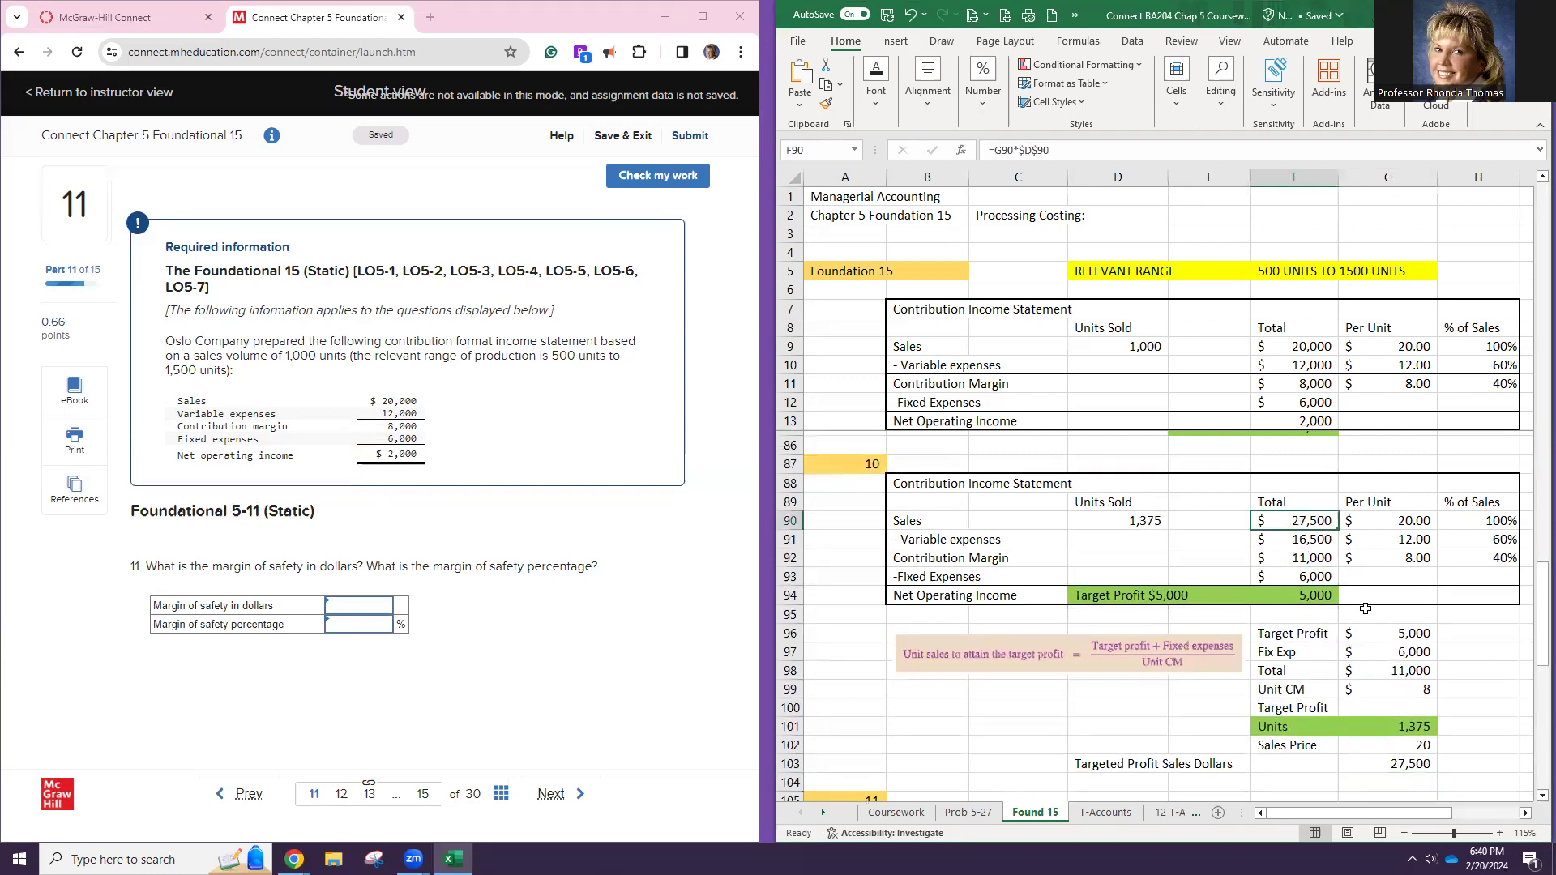
pyautogui.scroll(-2, 1348, 652)
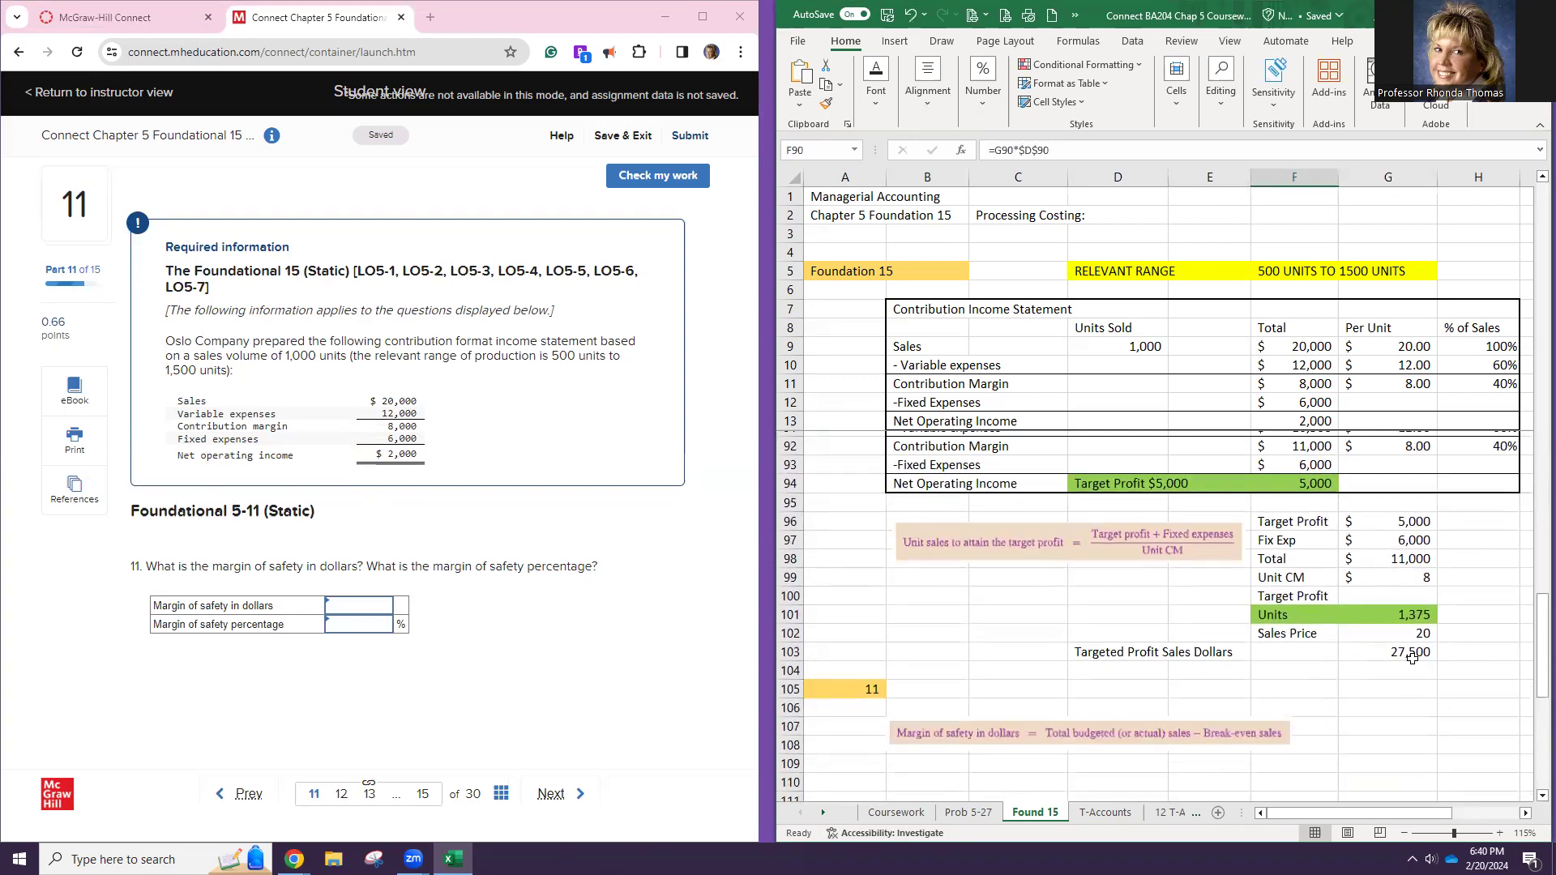
pyautogui.moveTo(1094, 655); pyautogui.dragTo(1410, 655)
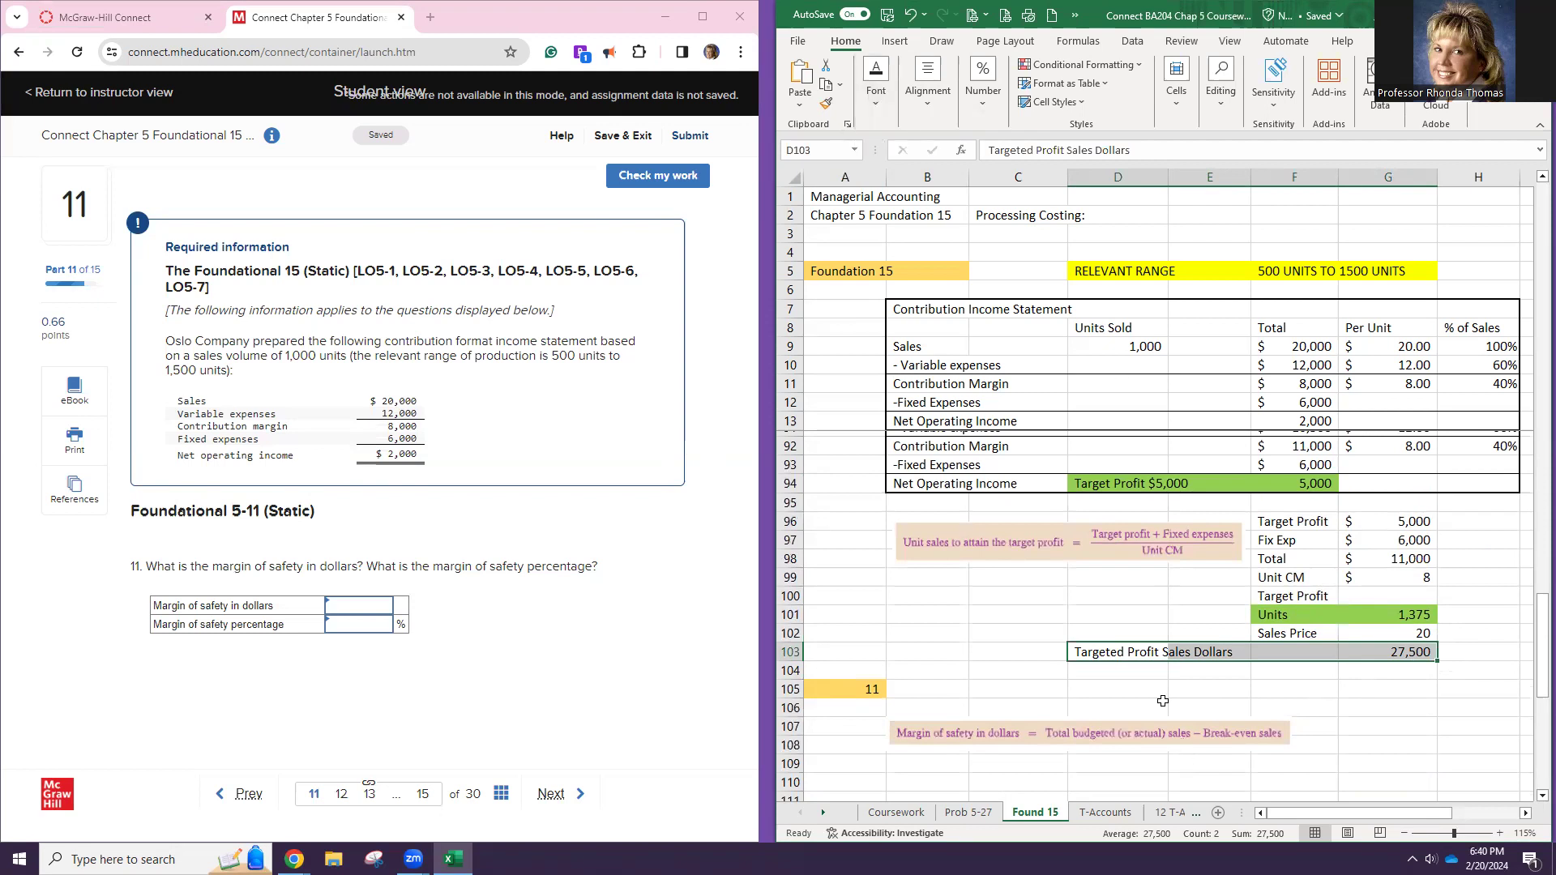
pyautogui.scroll(3, 1098, 600)
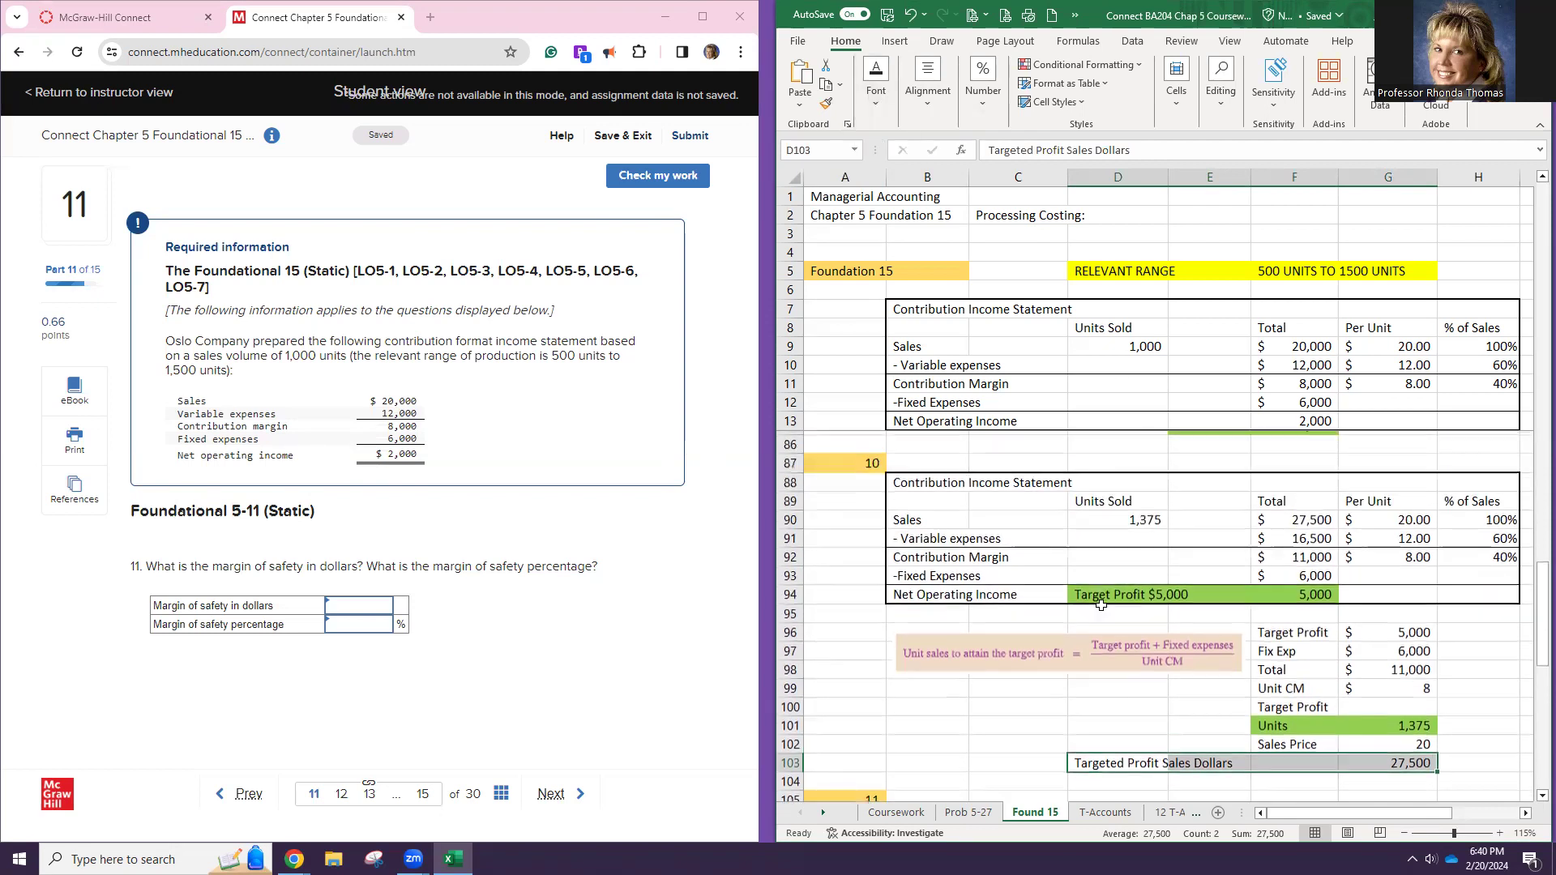
pyautogui.scroll(2, 1098, 601)
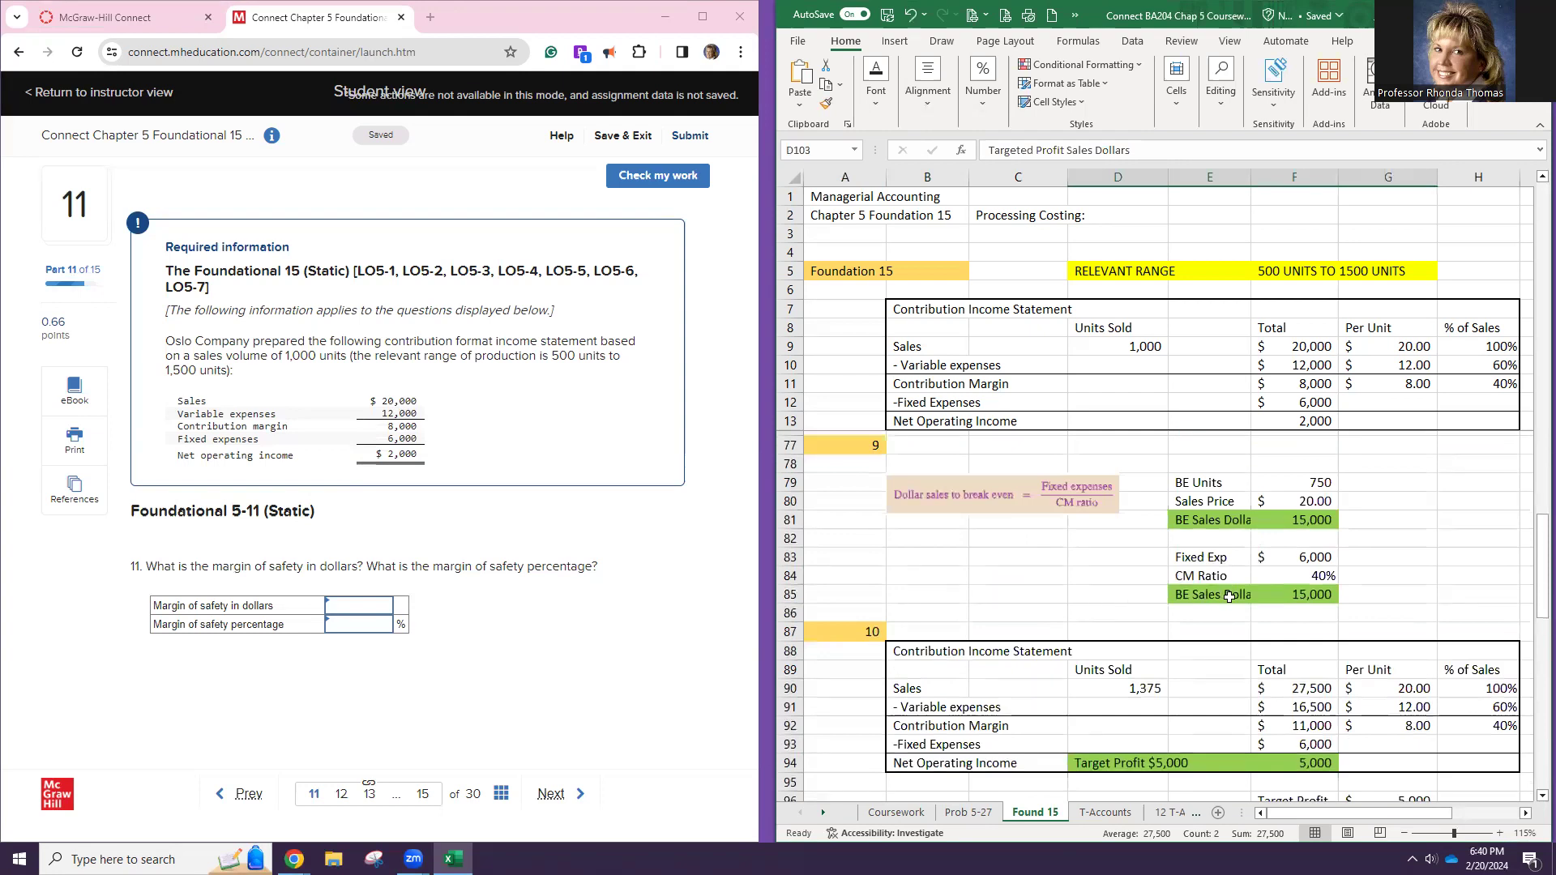
pyautogui.scroll(-7, 1284, 582)
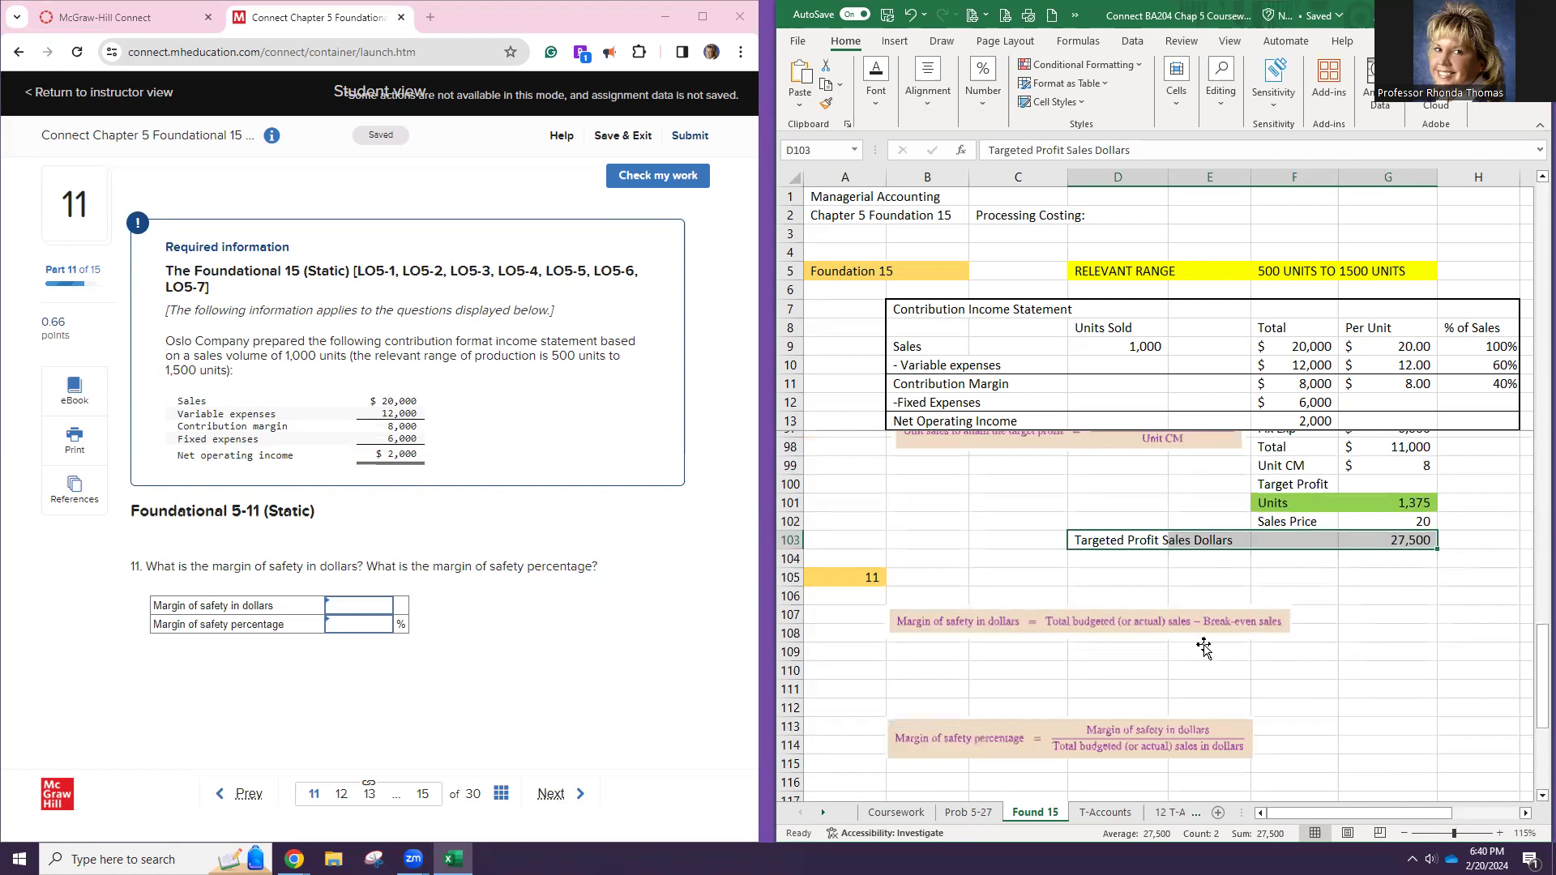
# Add a Total Budgets Sales row linked to the 20,000 budgeted sales total
pyautogui.click(1129, 655)
pyautogui.write('Total')
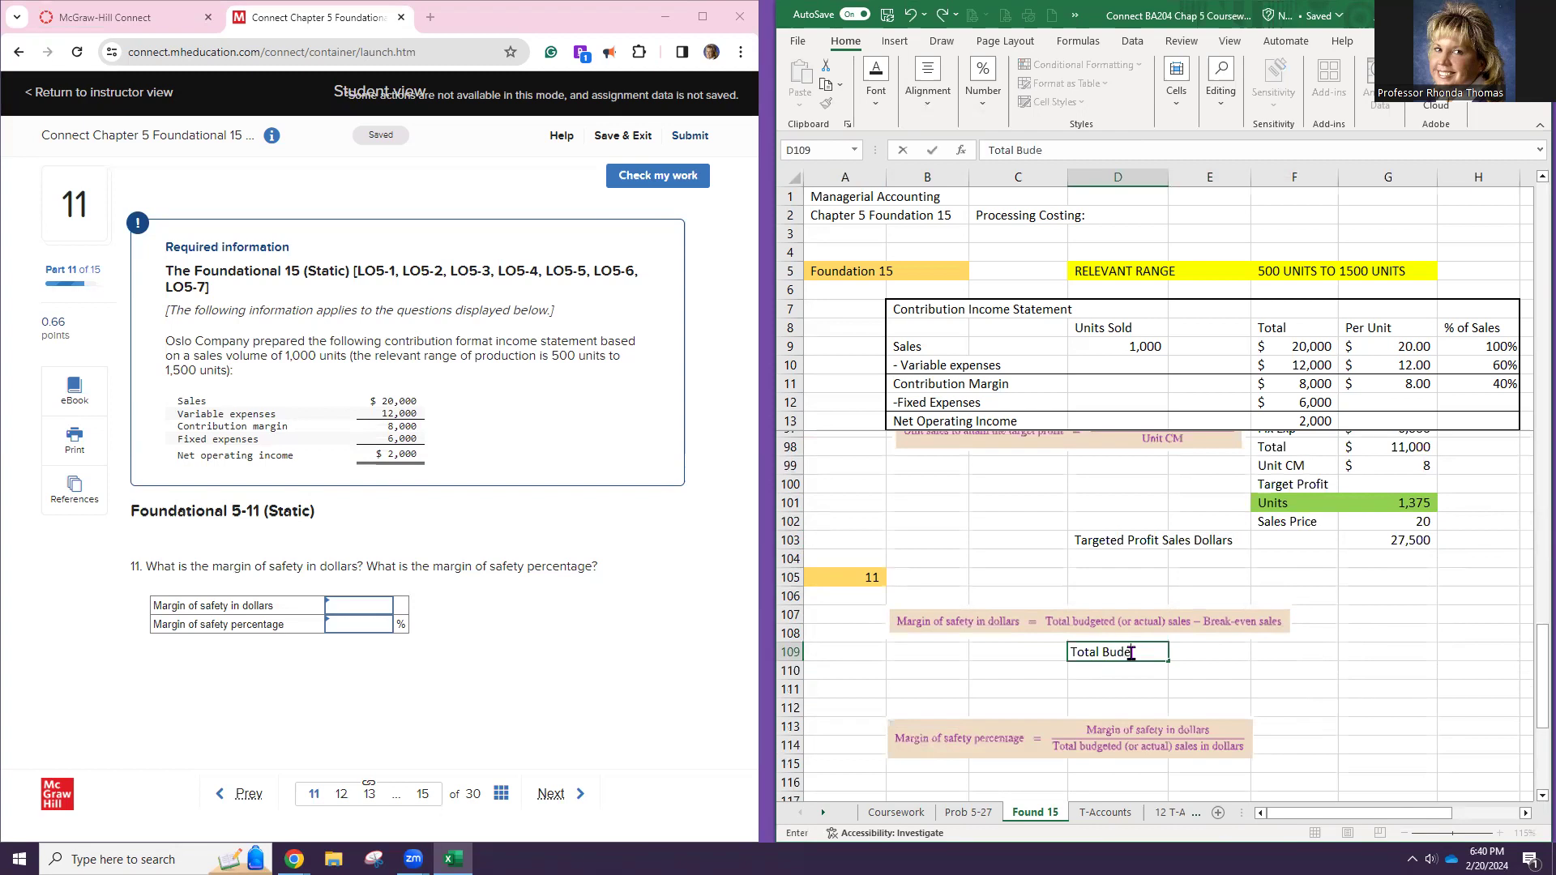
pyautogui.write(' Budgets Sales')
pyautogui.press('Tab')
pyautogui.press('Tab')
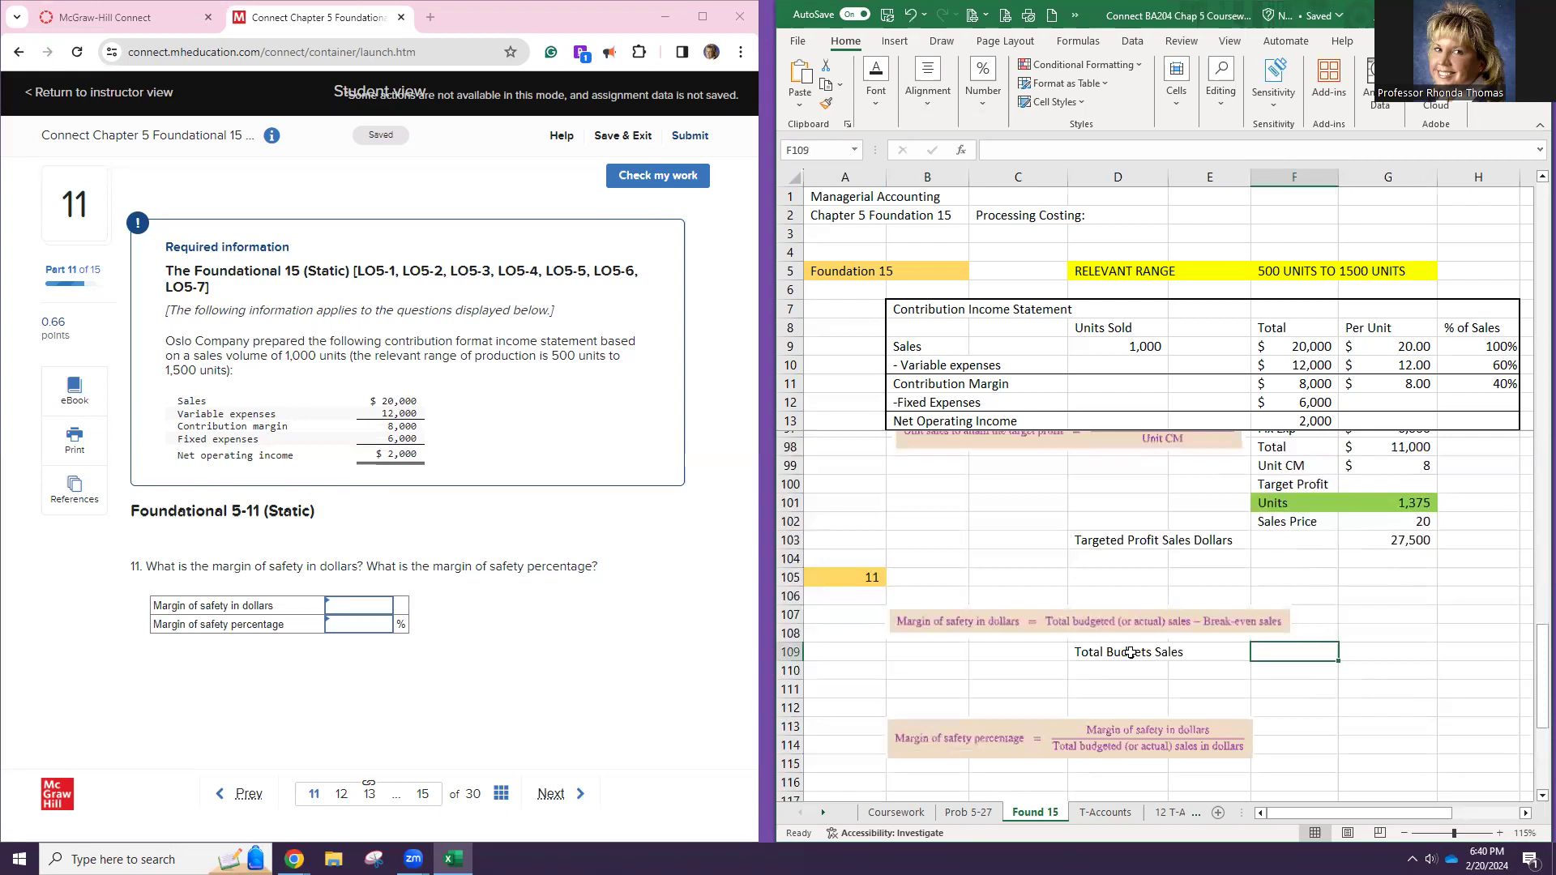
pyautogui.press('Tab')
pyautogui.press('Left')
pyautogui.write('+')
pyautogui.scroll(2, 1131, 653)
pyautogui.press('BackSpace')
pyautogui.write('=')
pyautogui.click(1274, 347)
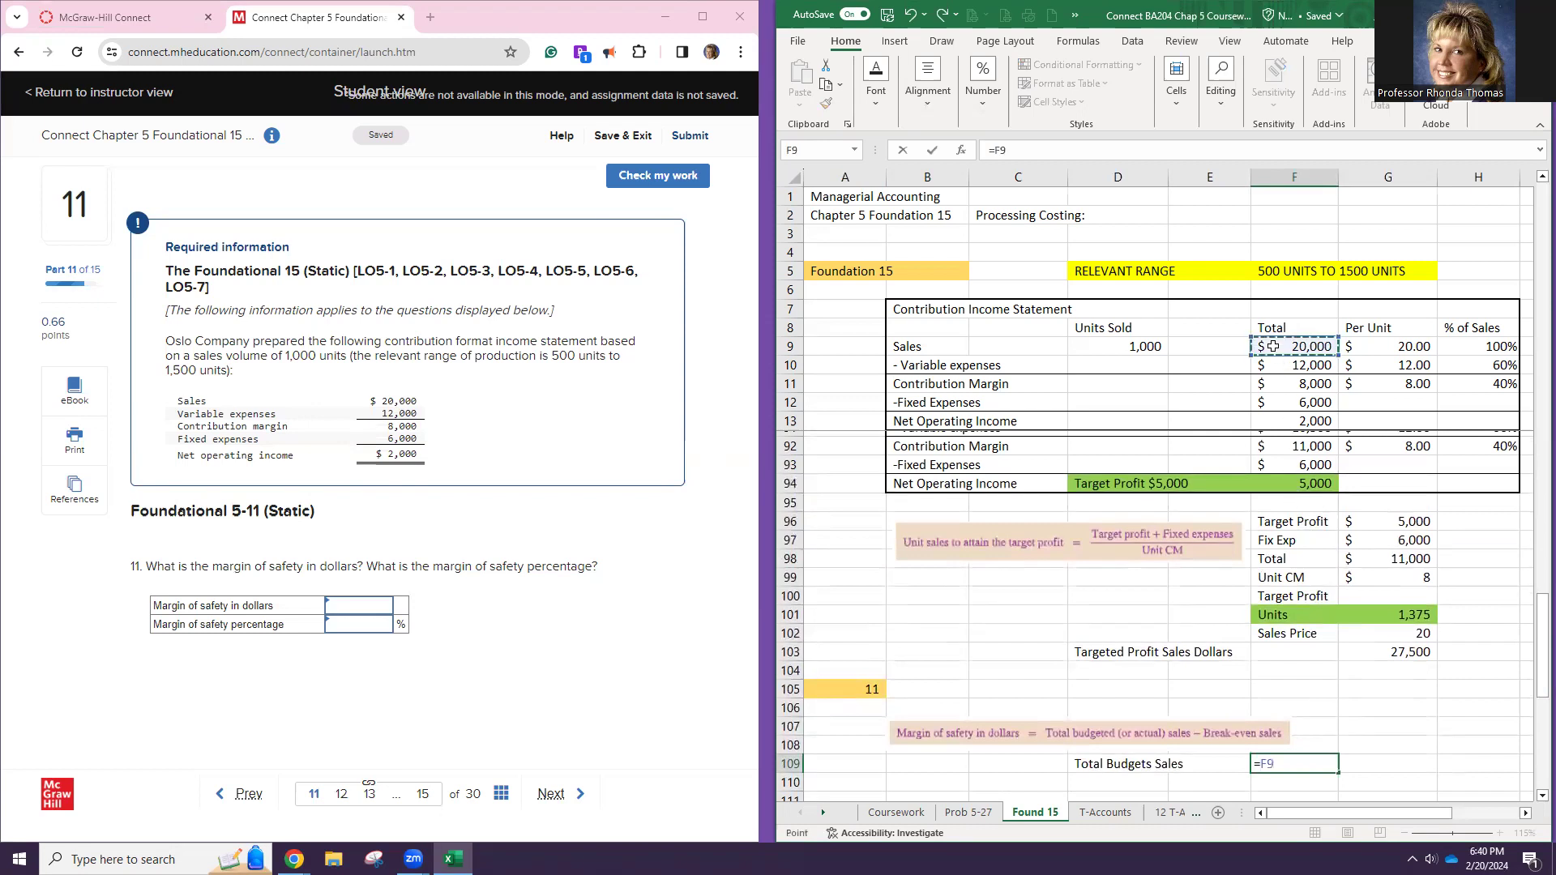
pyautogui.press('Return')
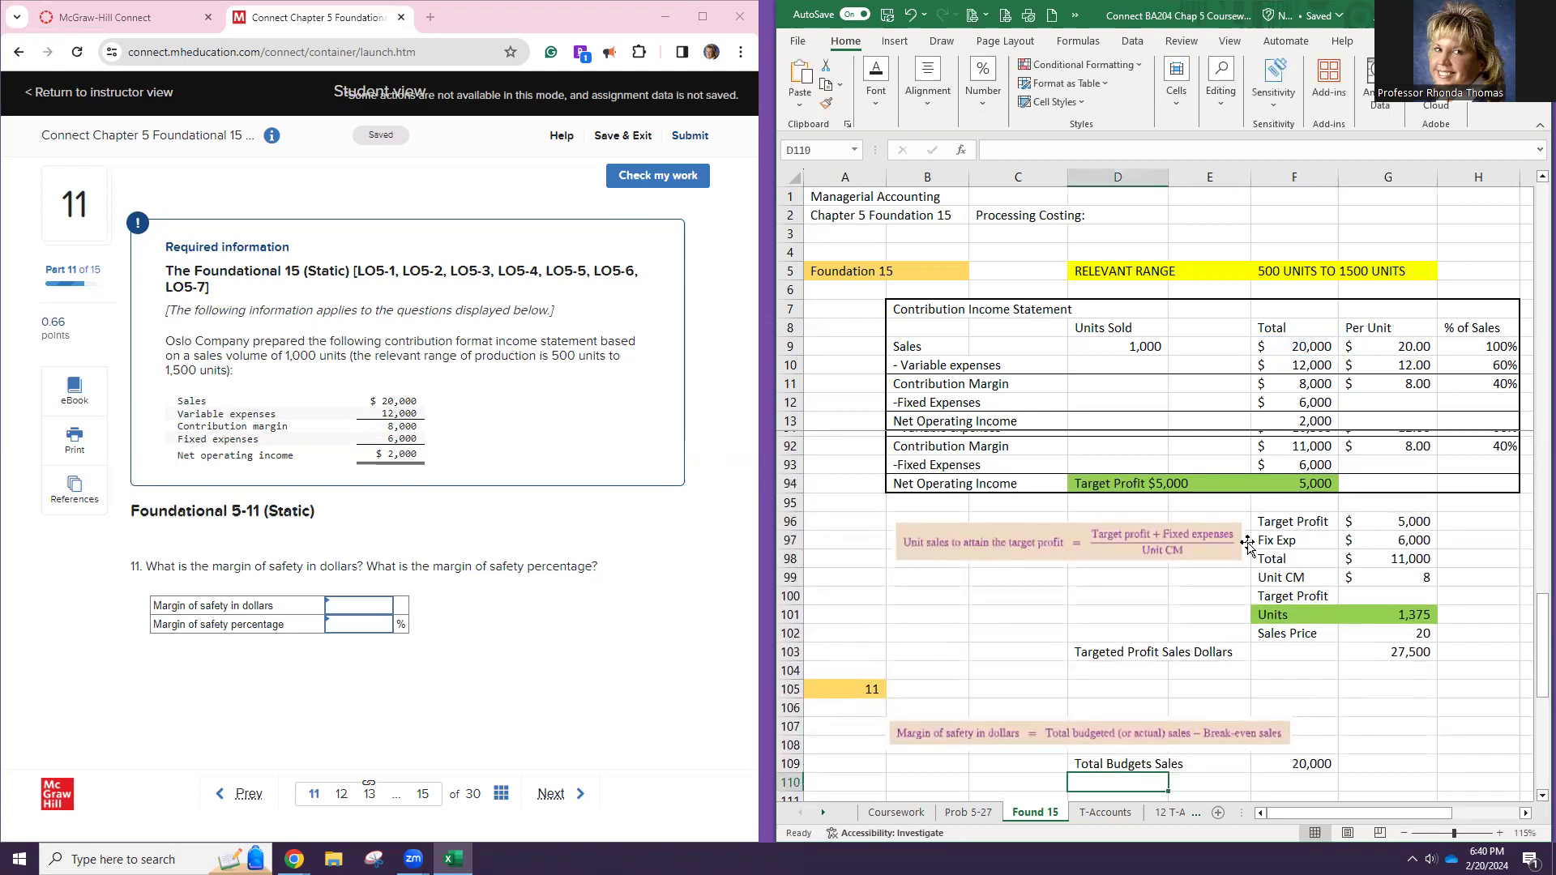
# Add a BE Sales Dollar row for 15,000 break-even sales and a Margin of Safety Dollars label
pyautogui.write('BE Sales')
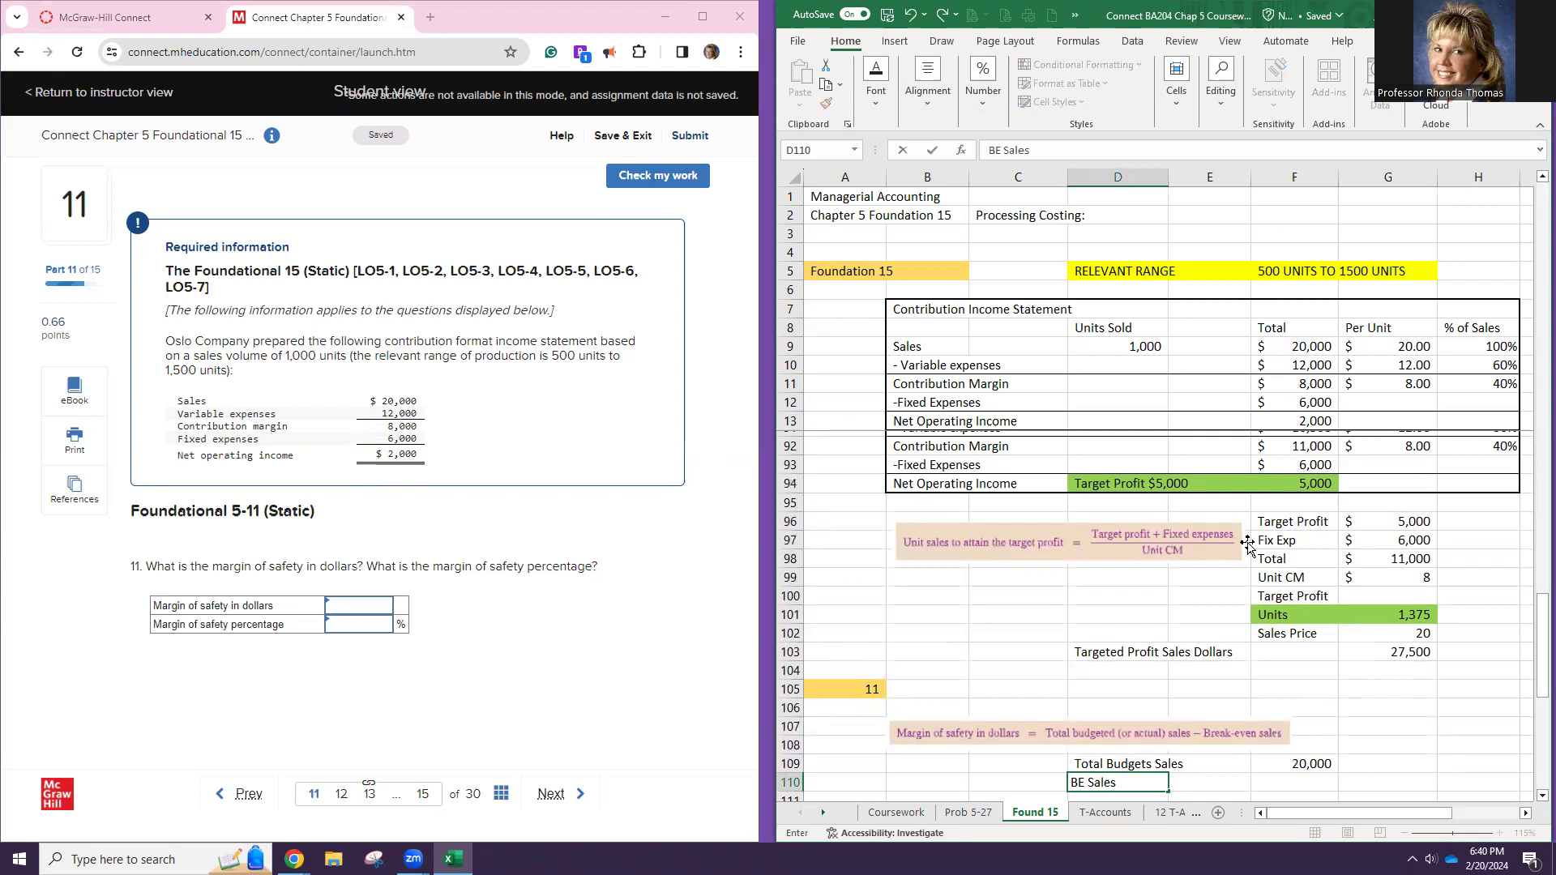
pyautogui.write(' Dollar')
pyautogui.press('Tab')
pyautogui.press('Tab')
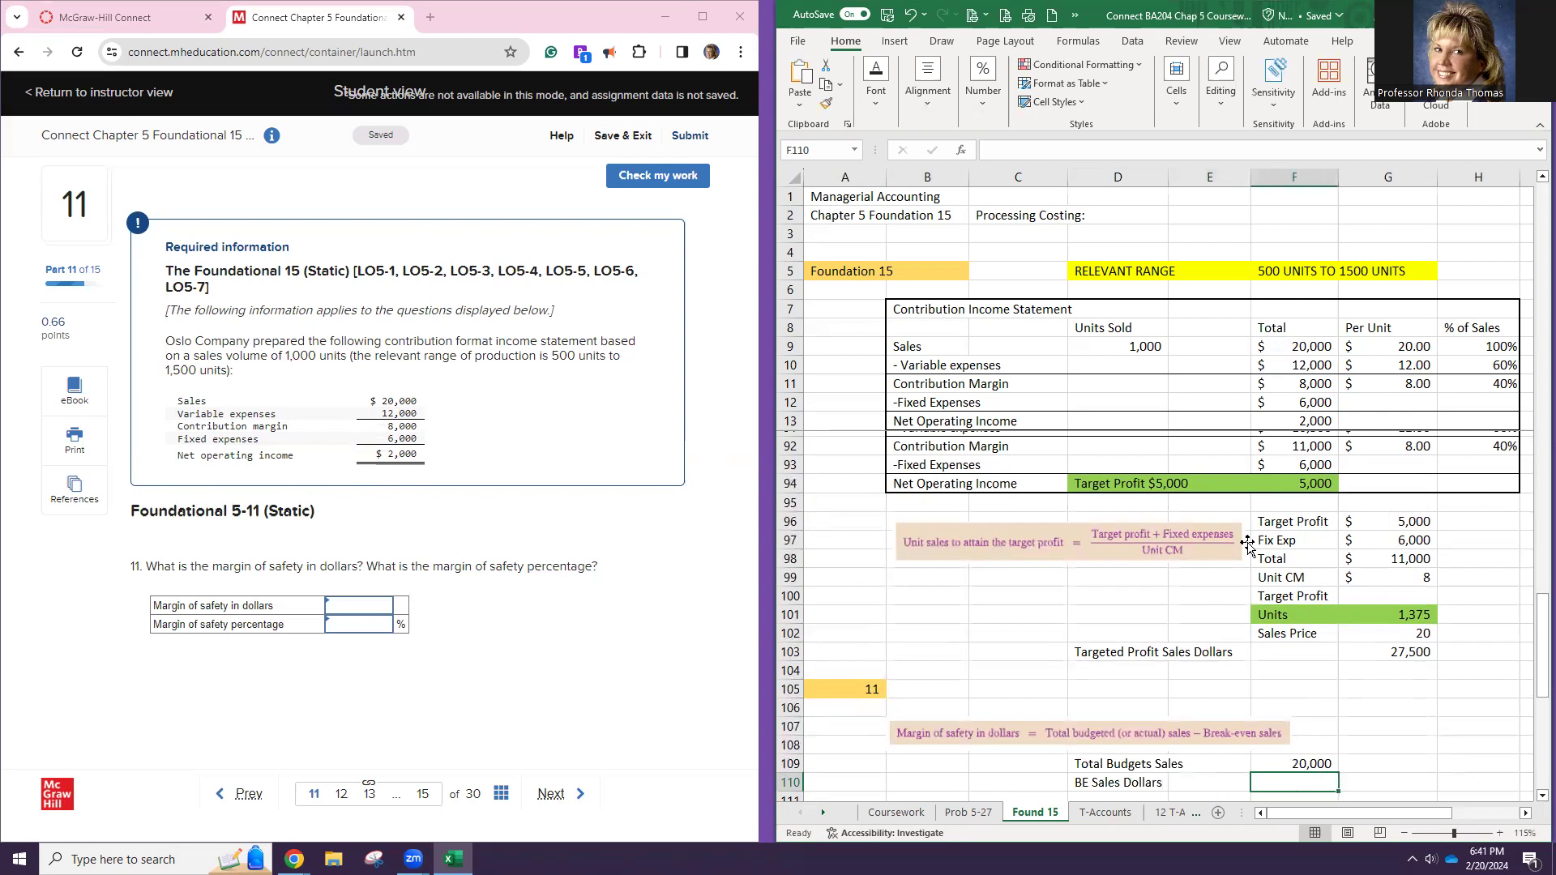
pyautogui.write('=')
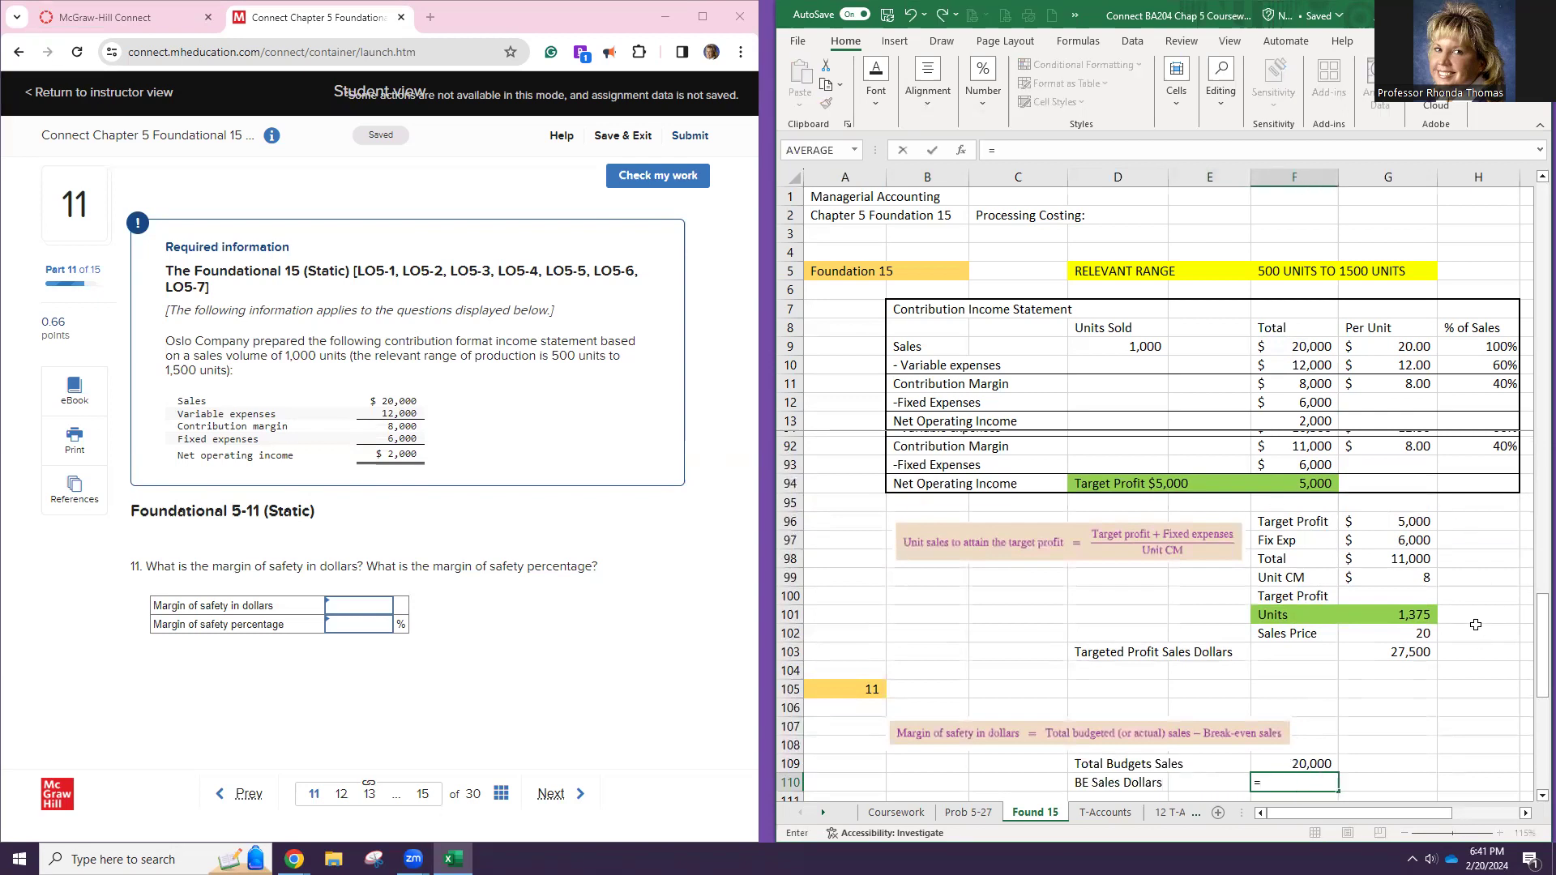
pyautogui.scroll(10, 1476, 625)
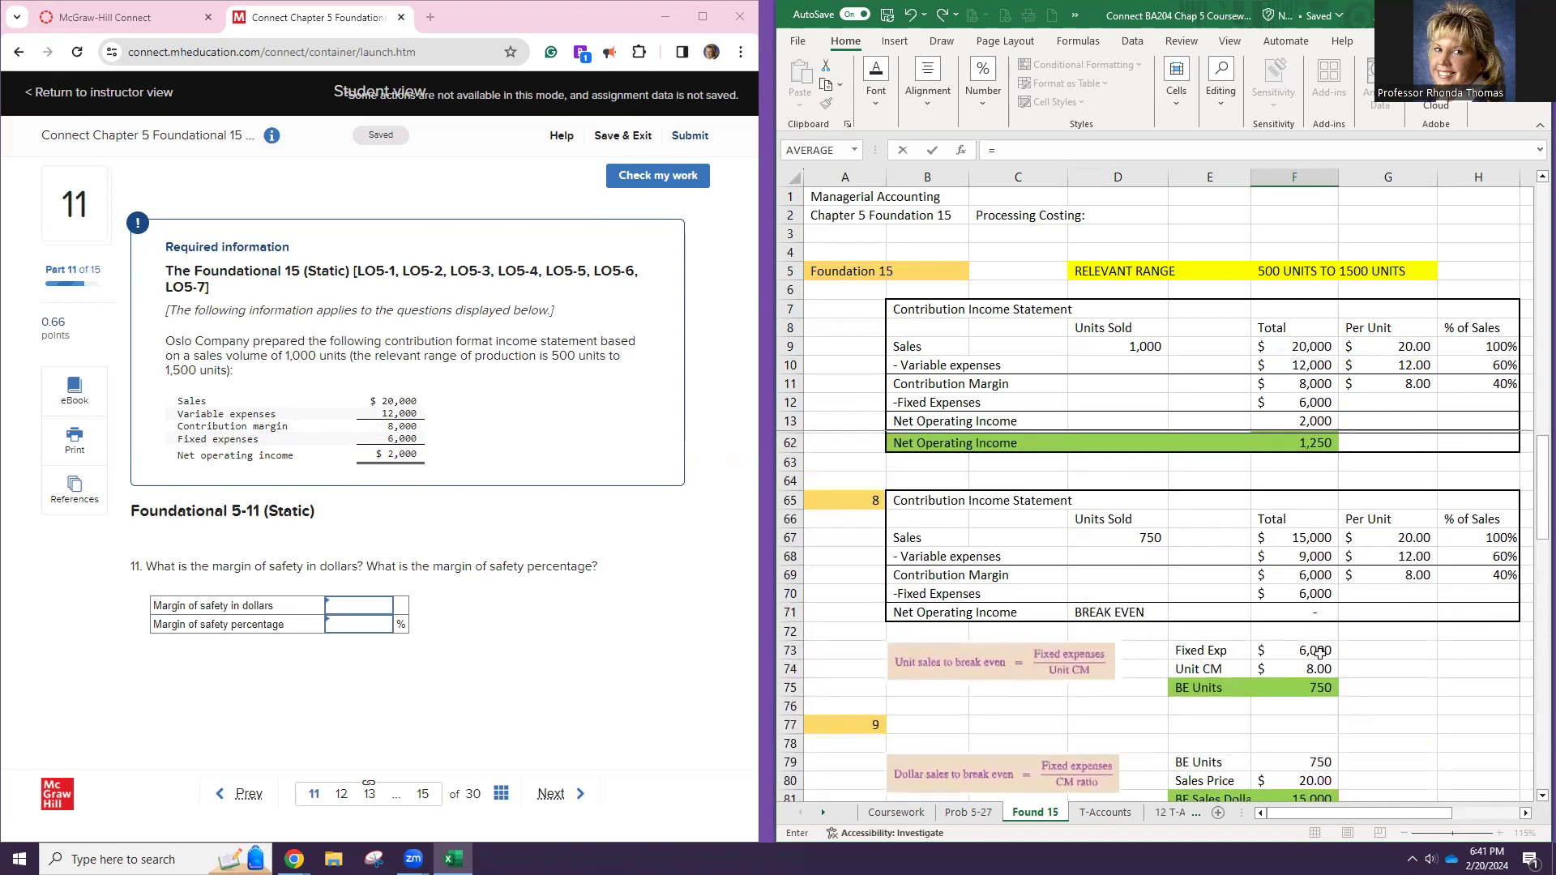
pyautogui.scroll(-2, 1319, 653)
pyautogui.press('Escape')
pyautogui.scroll(-9, 1338, 762)
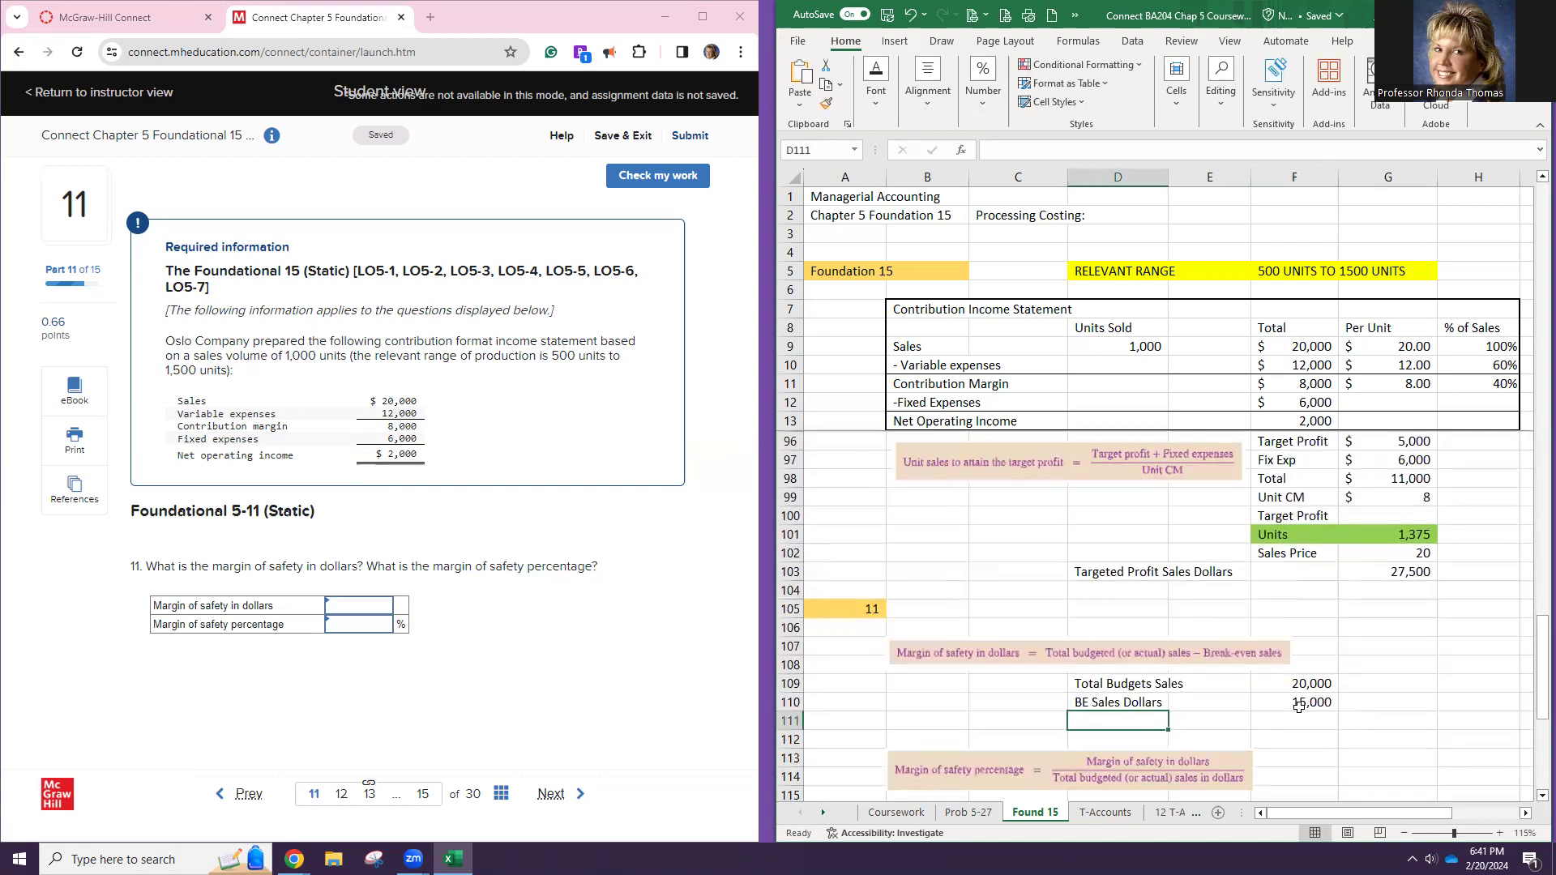
pyautogui.write('Margin of')
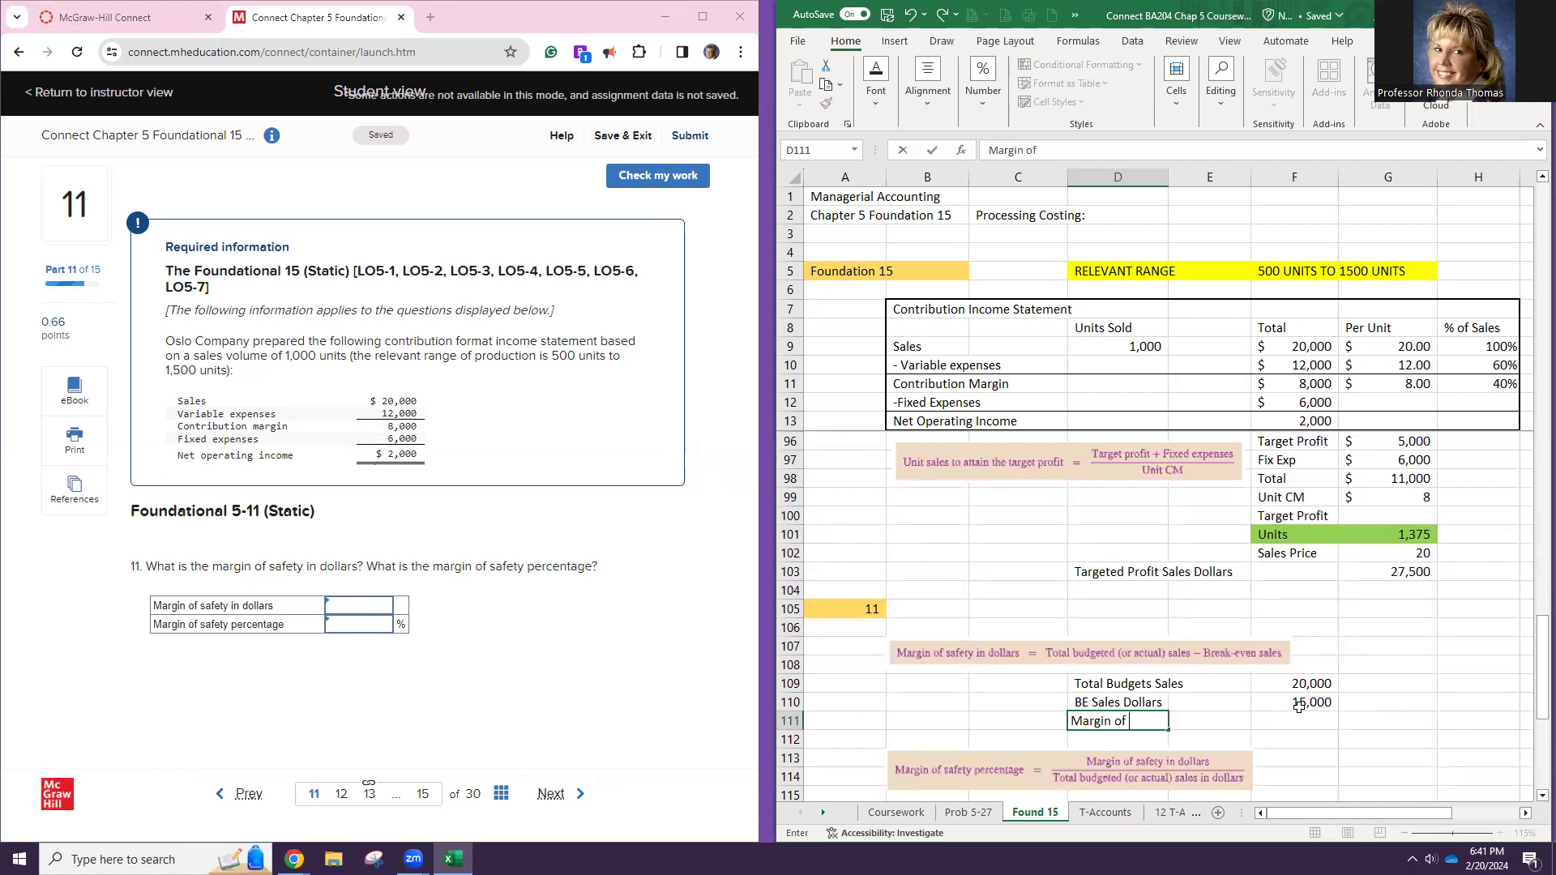
pyautogui.write(' Safety Dollars')
pyautogui.click(1297, 718)
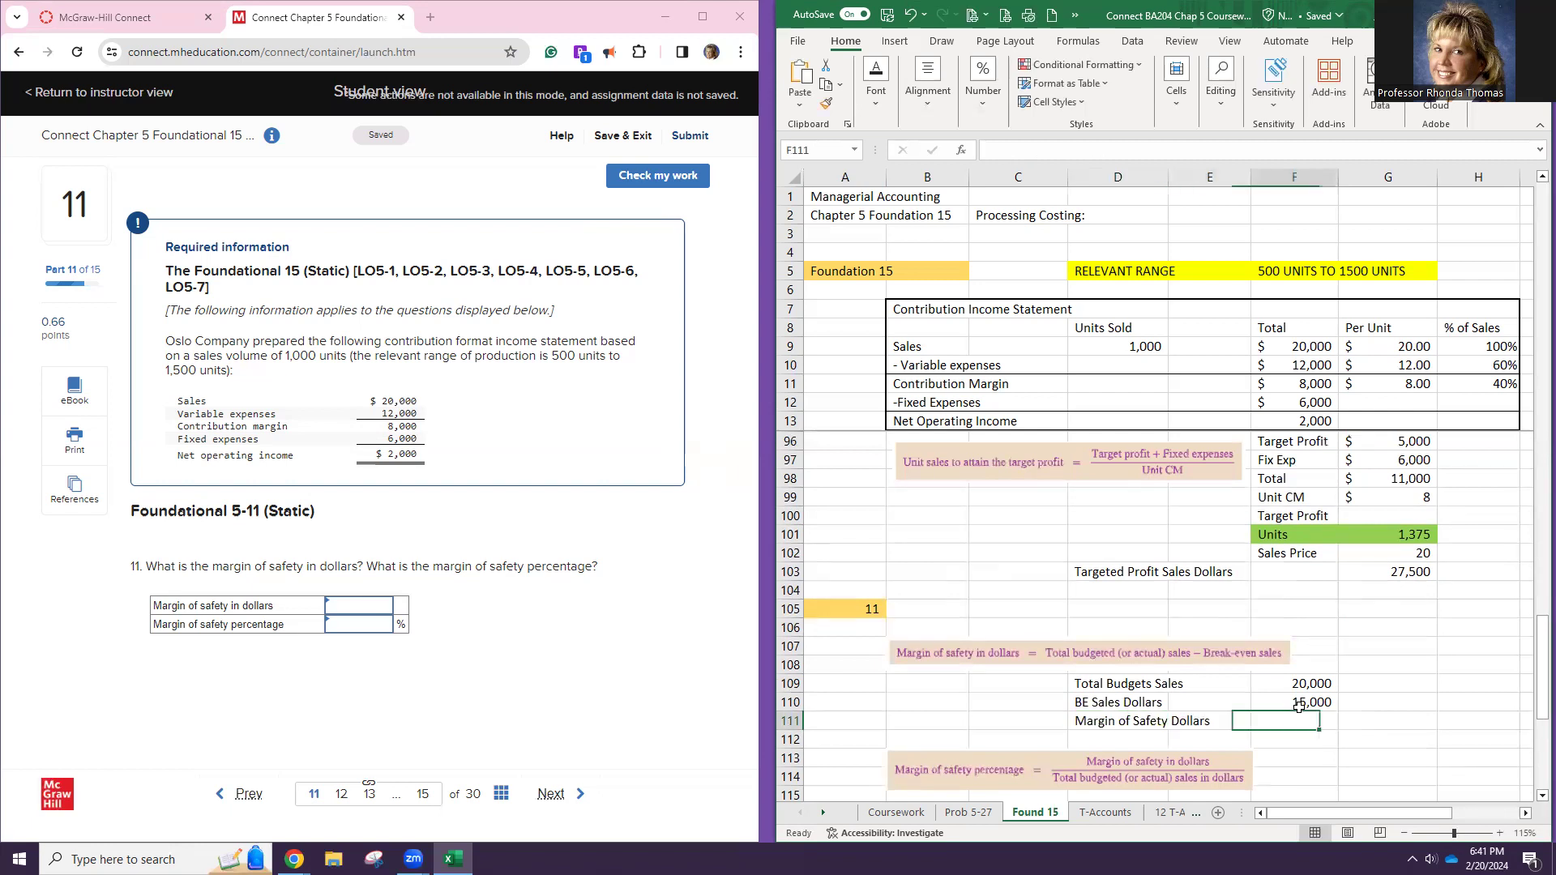
# Give the break-even sales dollars value a bottom border
pyautogui.click(1264, 702)
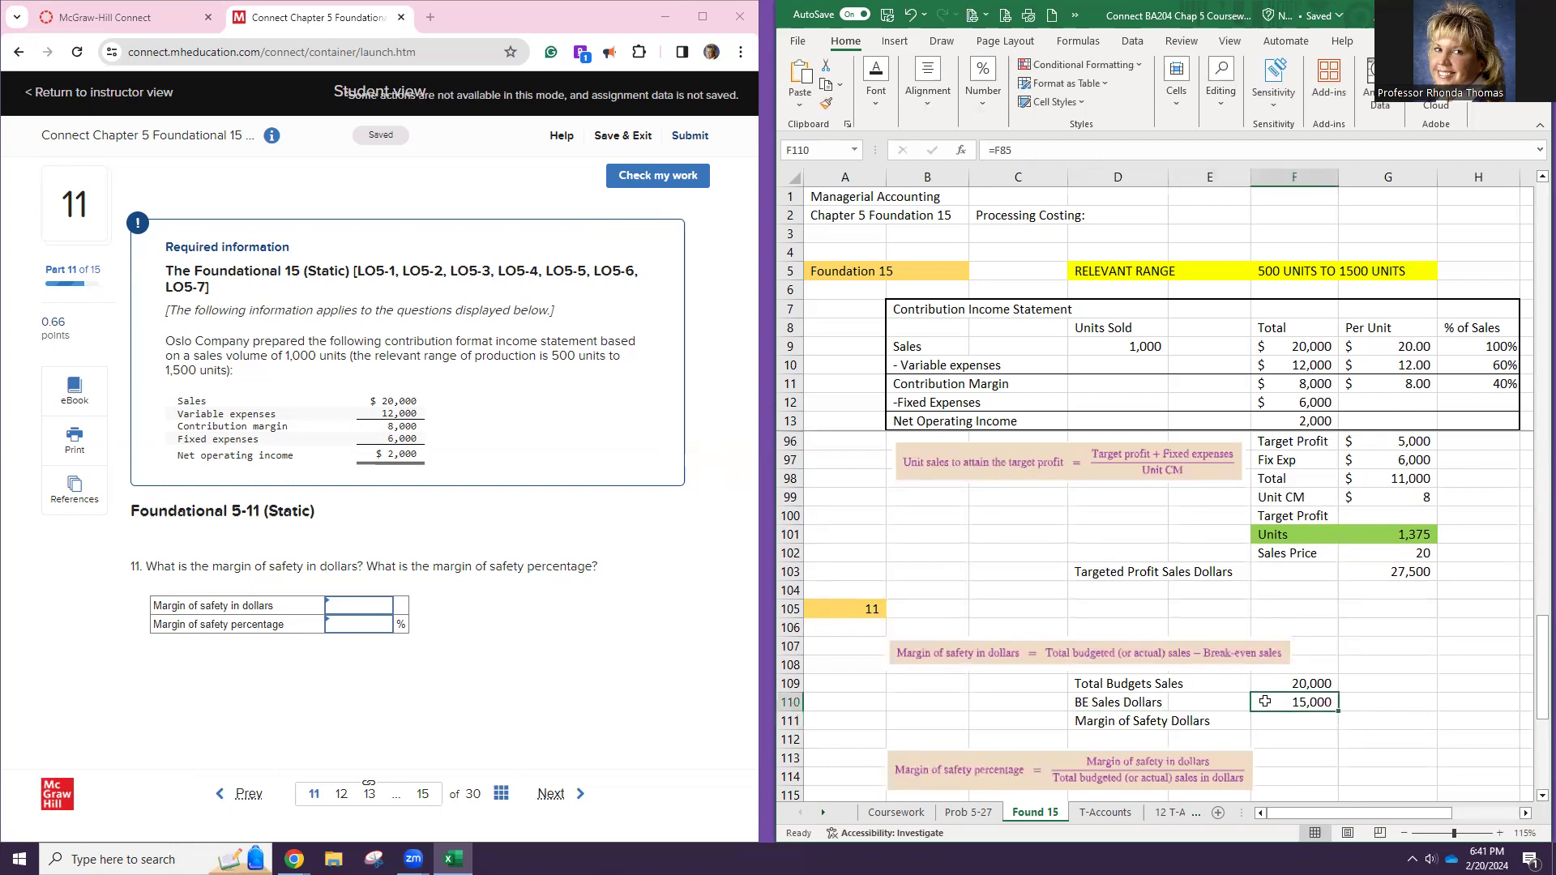
pyautogui.click(878, 112)
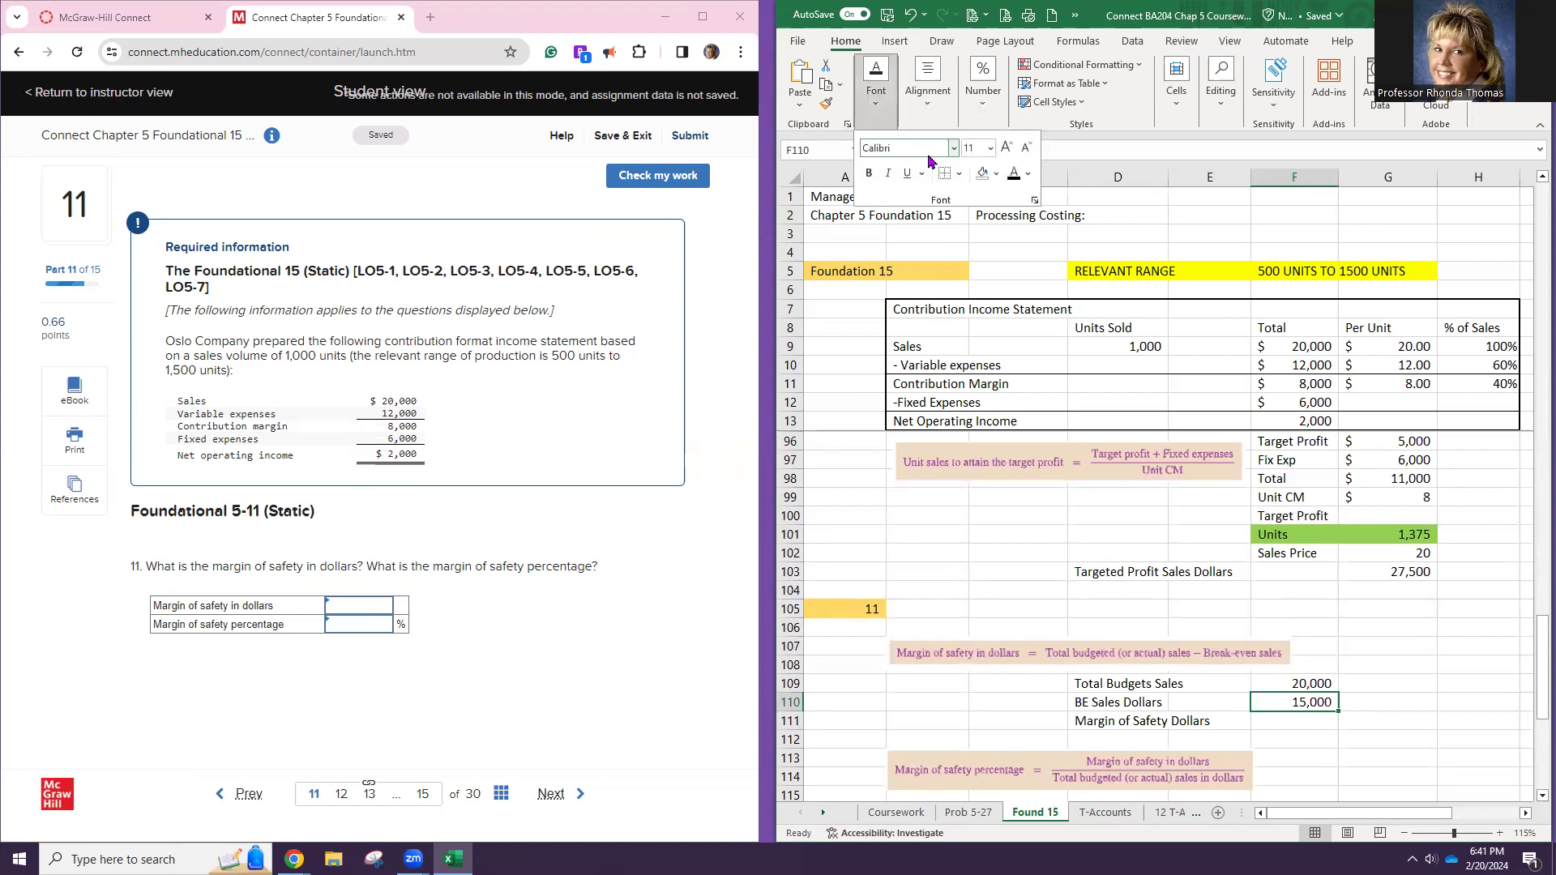
pyautogui.click(959, 175)
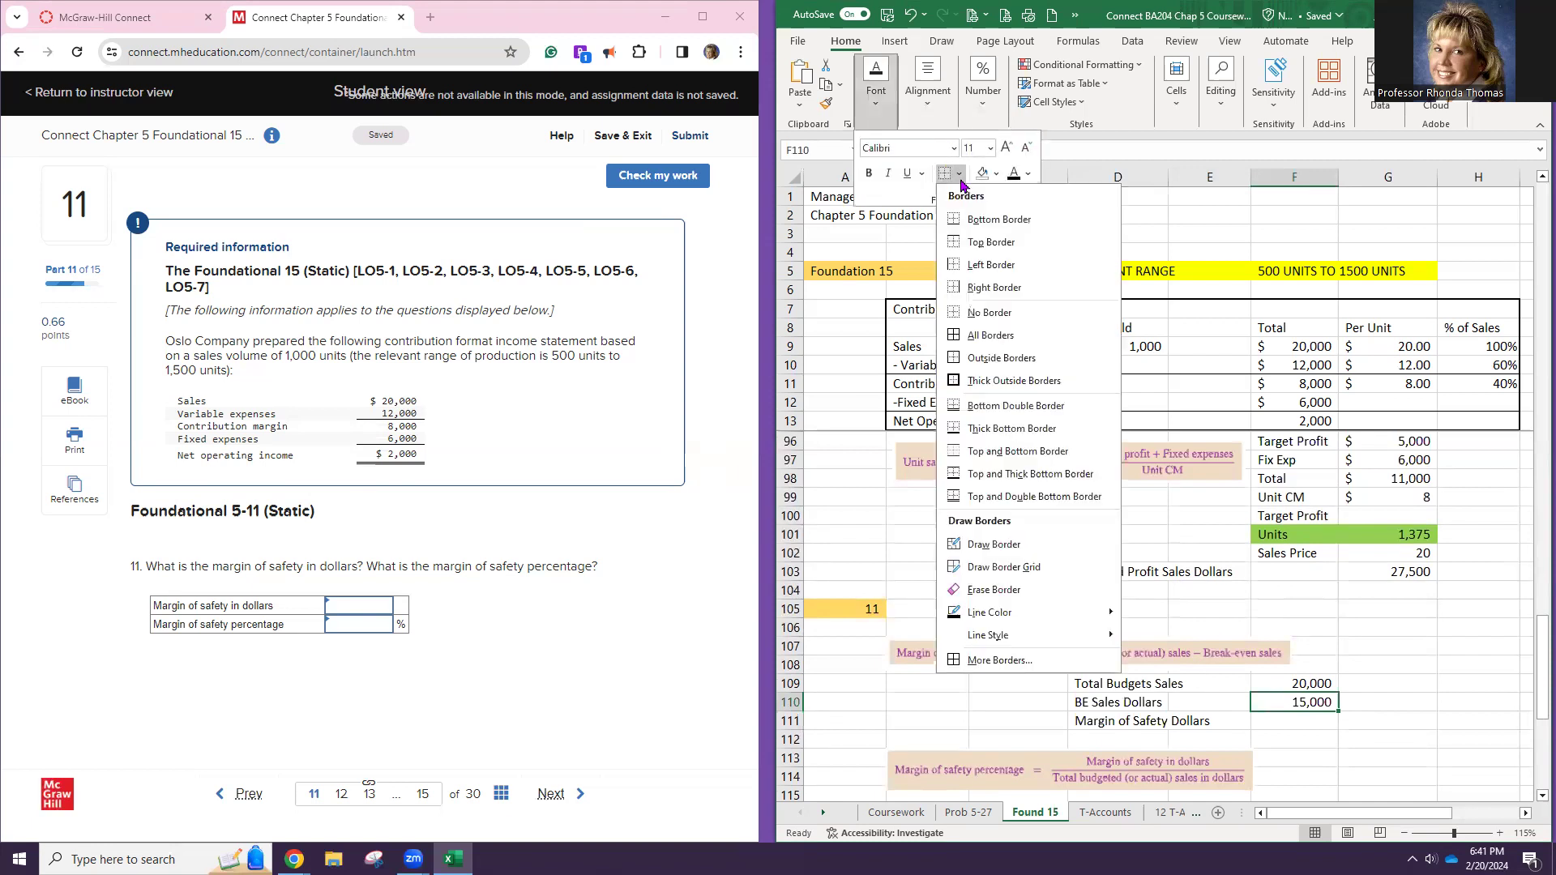
pyautogui.click(987, 231)
# Enter =F109-F110 in F111 to get 5,000 margin of safety dollars
pyautogui.click(1318, 727)
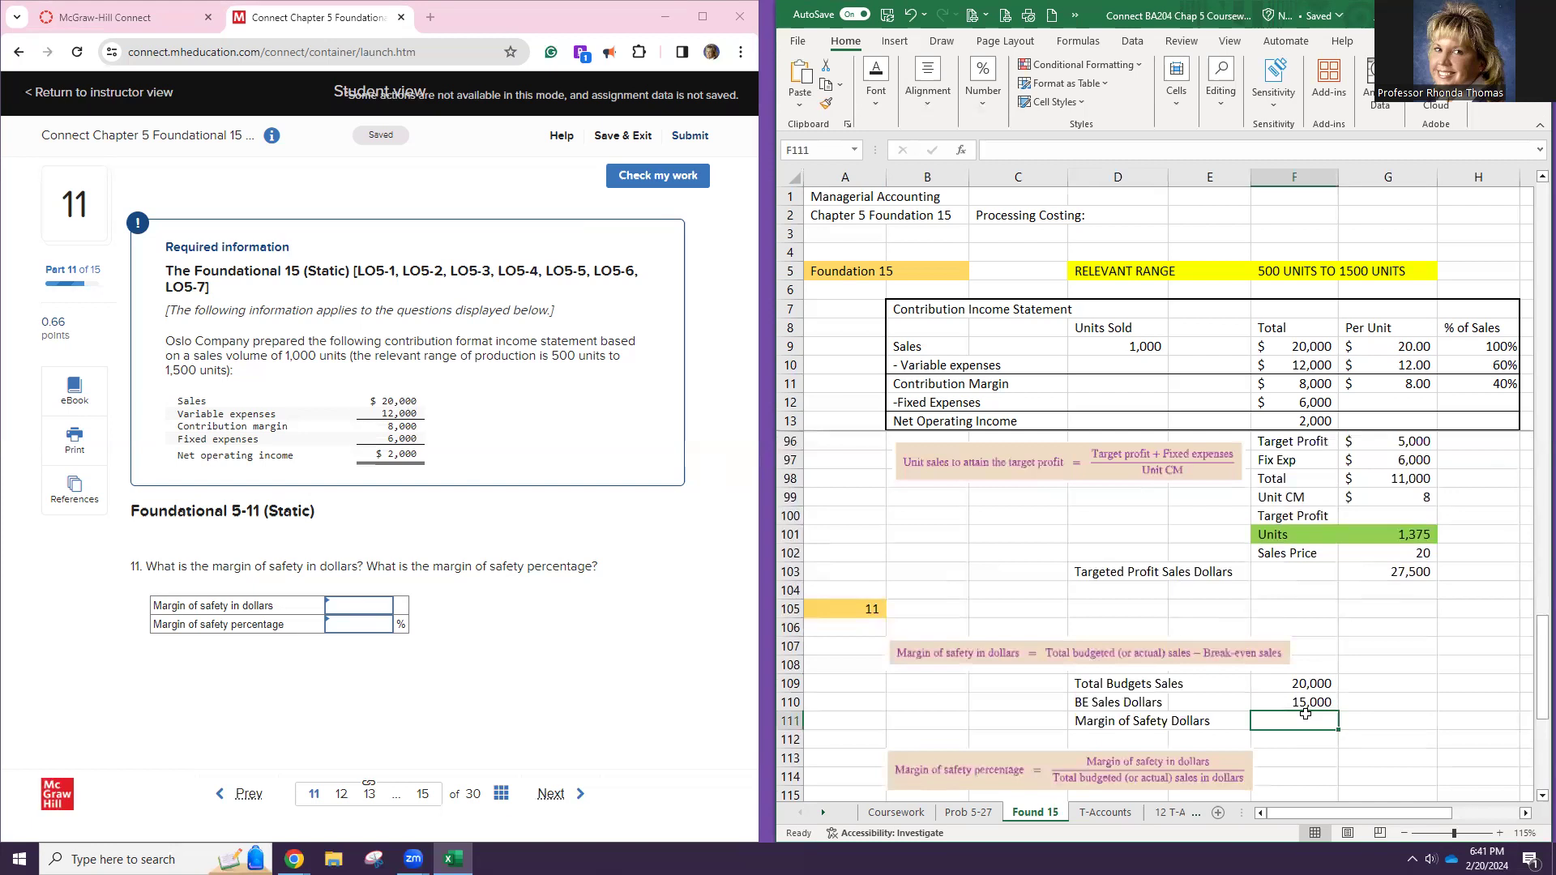
pyautogui.write('=')
pyautogui.click(1300, 683)
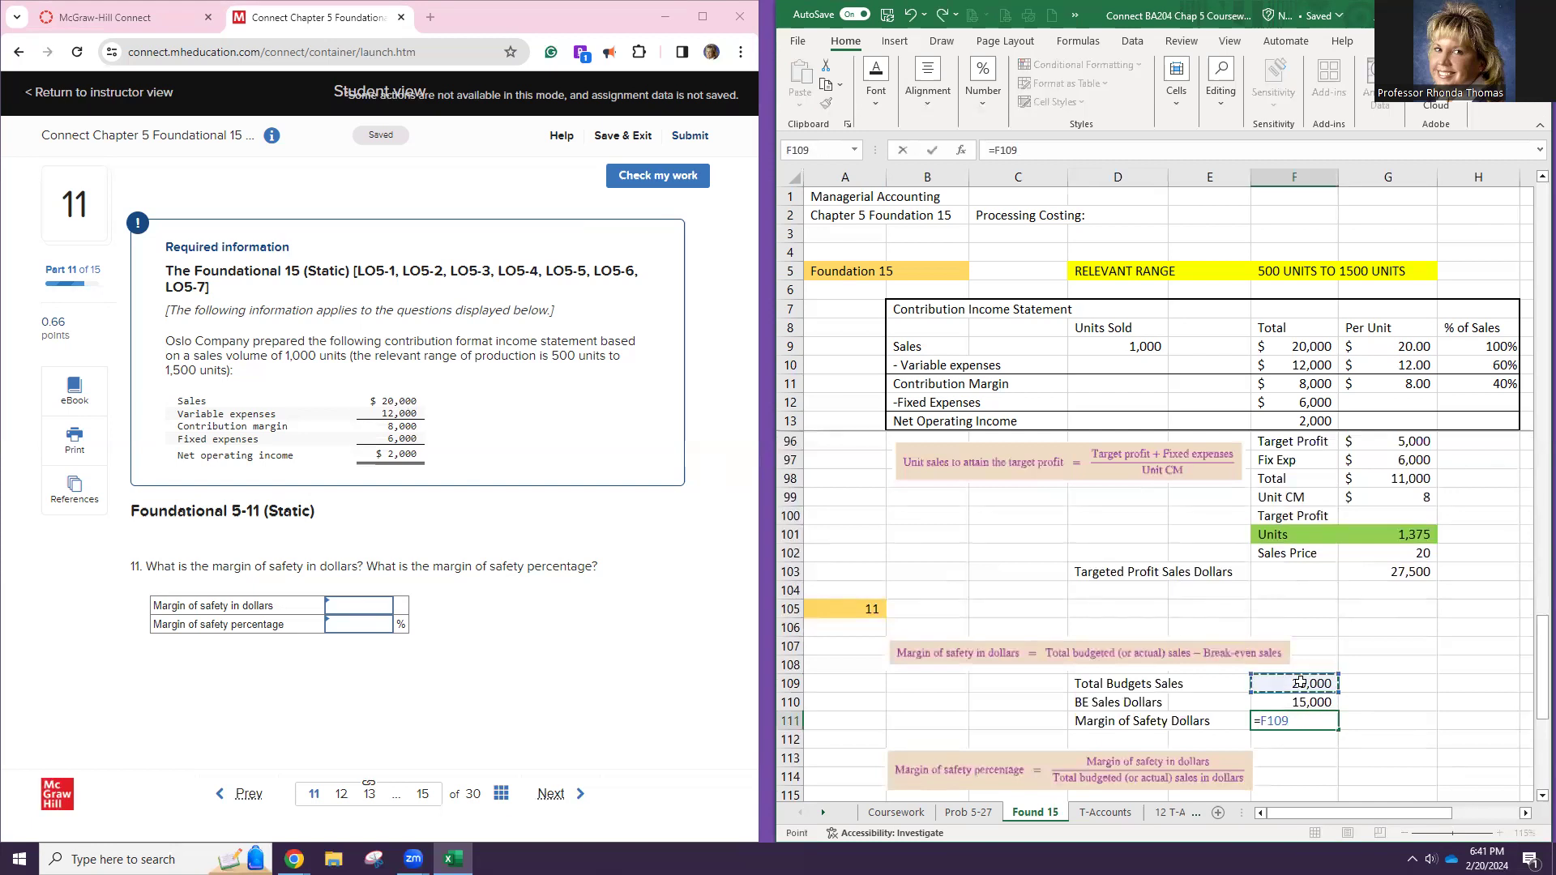
pyautogui.write('-')
pyautogui.click(1304, 698)
pyautogui.press('Return')
pyautogui.click(1153, 718)
# Format F109:F111 as Accounting with no decimal places
pyautogui.moveTo(1152, 718); pyautogui.dragTo(1253, 660)
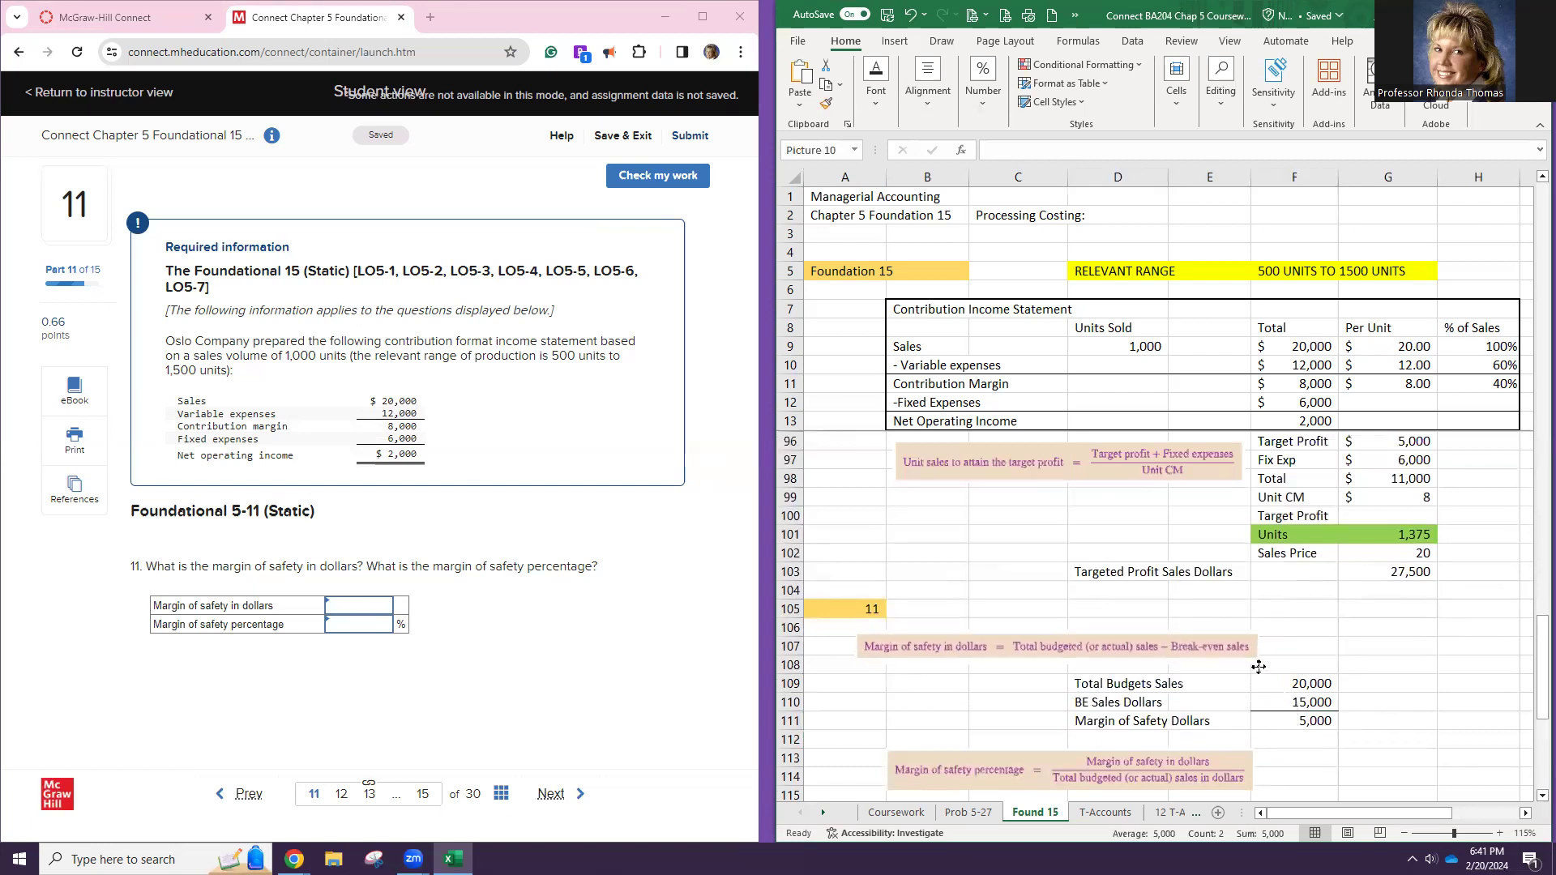
pyautogui.doubleClick(1285, 683)
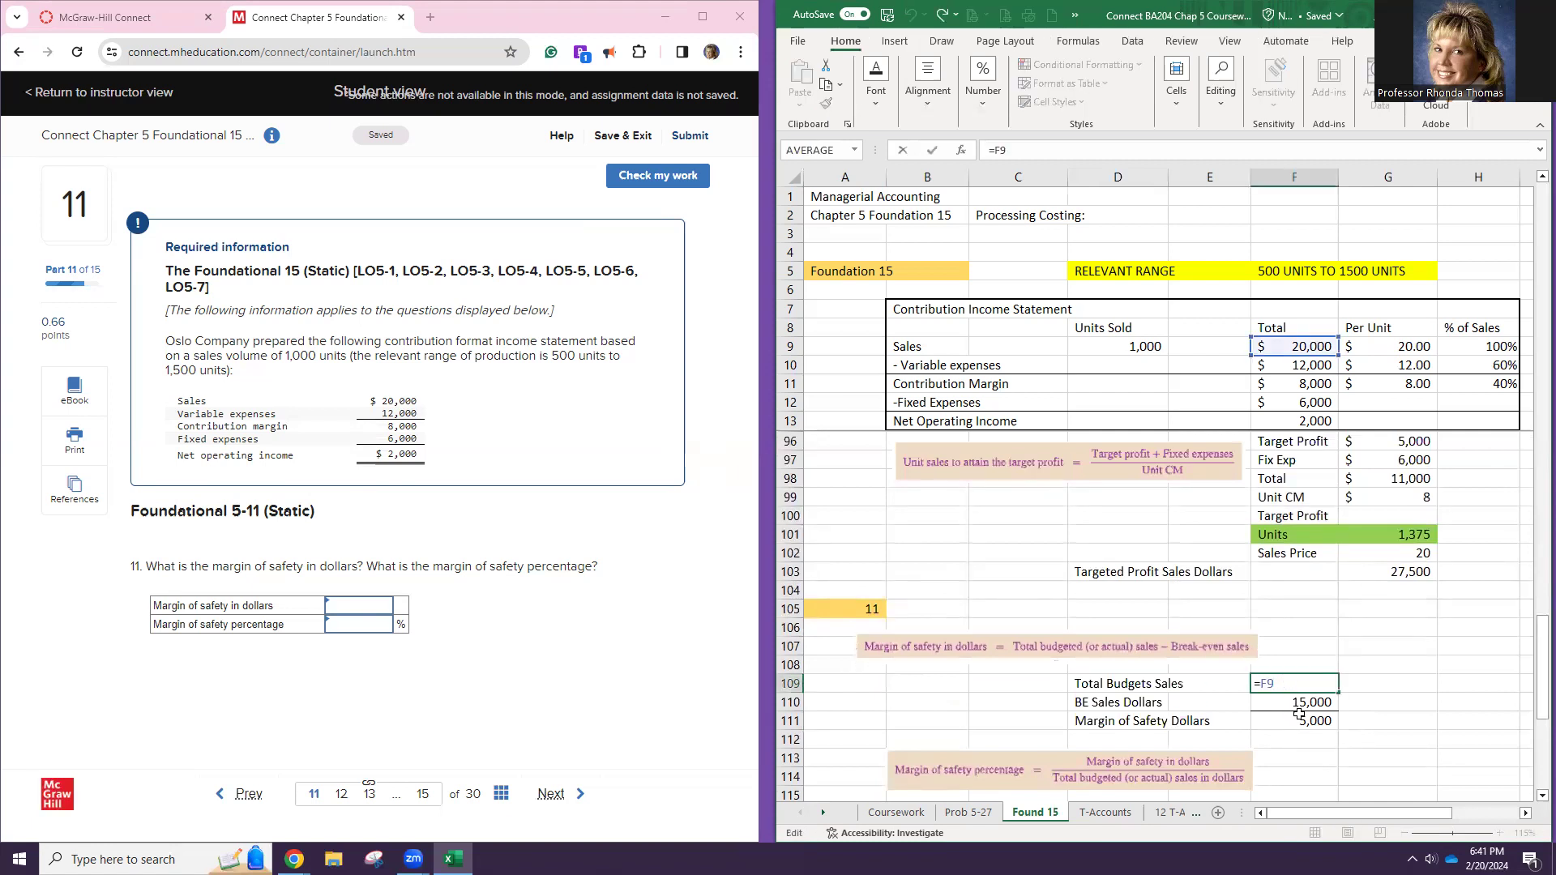
pyautogui.press('Return')
pyautogui.moveTo(1270, 681); pyautogui.dragTo(1273, 721)
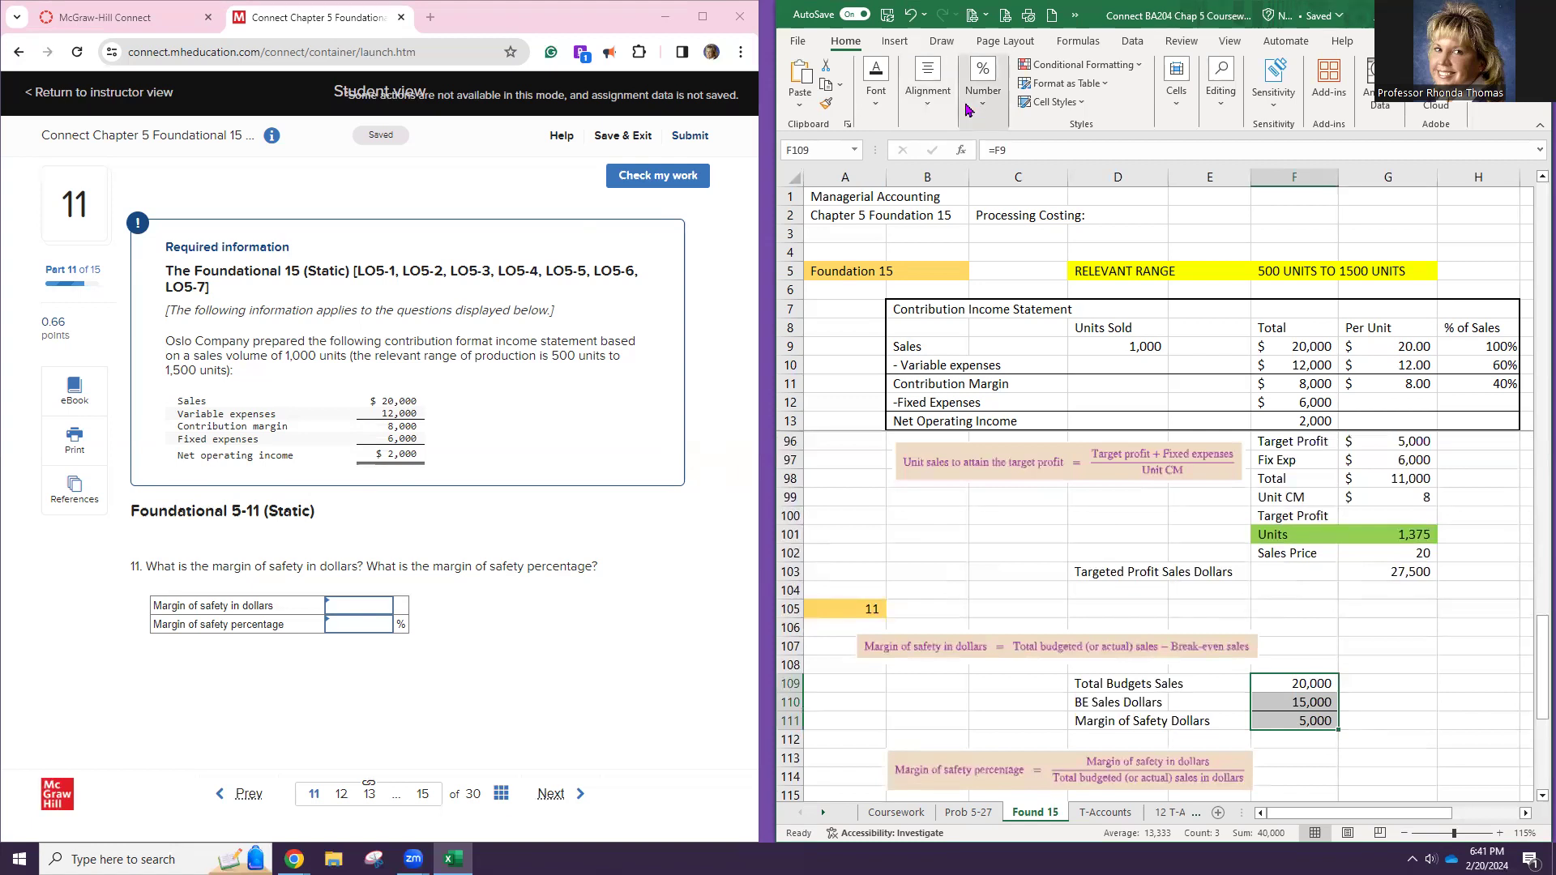
pyautogui.click(983, 85)
pyautogui.click(973, 173)
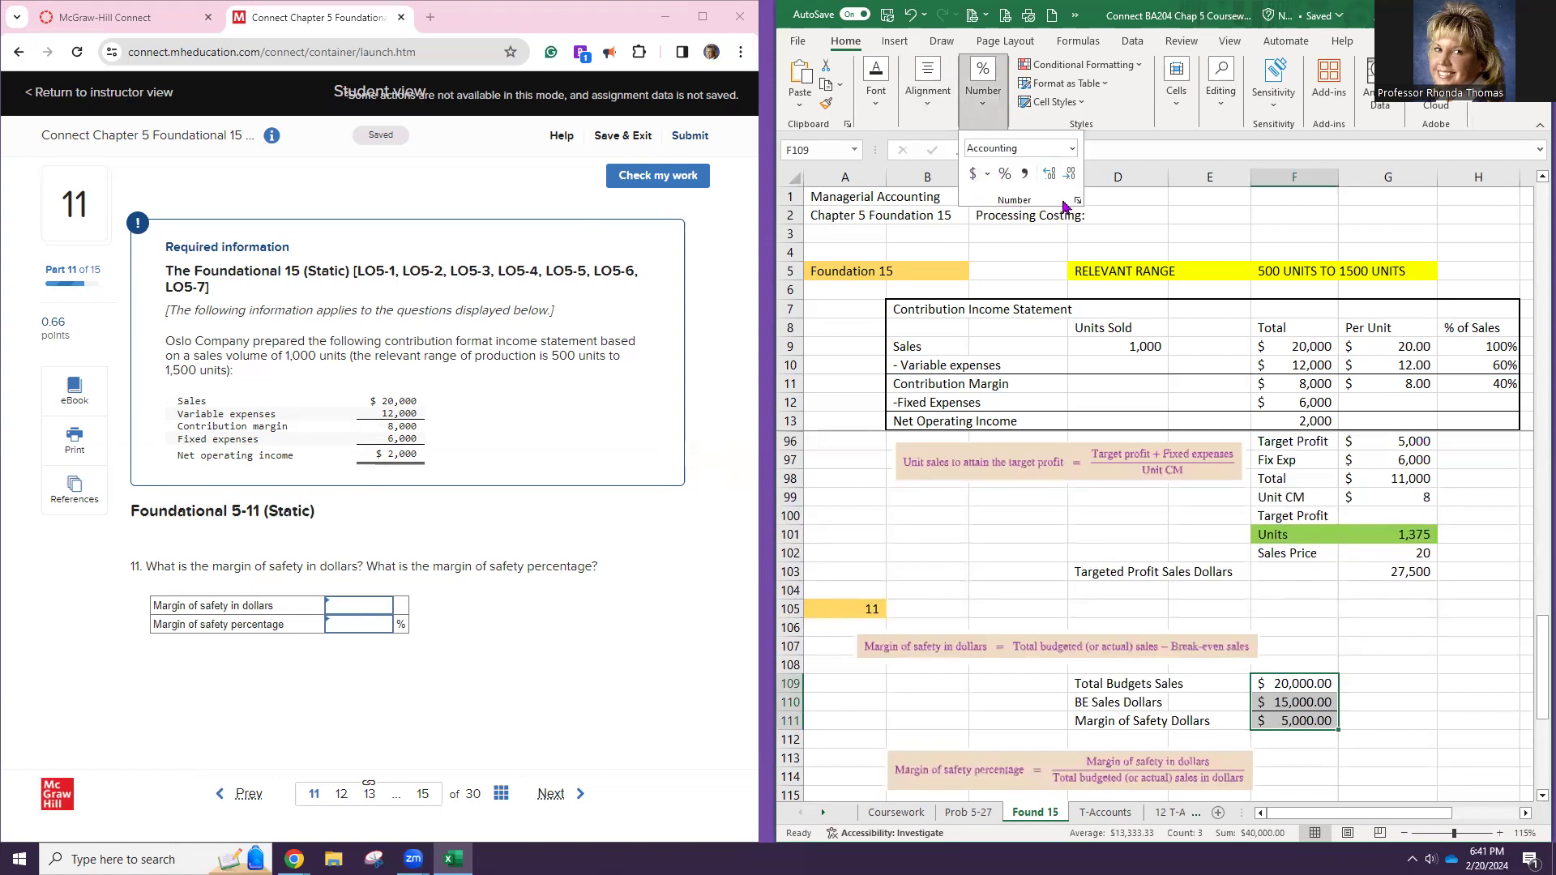
pyautogui.click(1070, 174)
pyautogui.click(1070, 174)
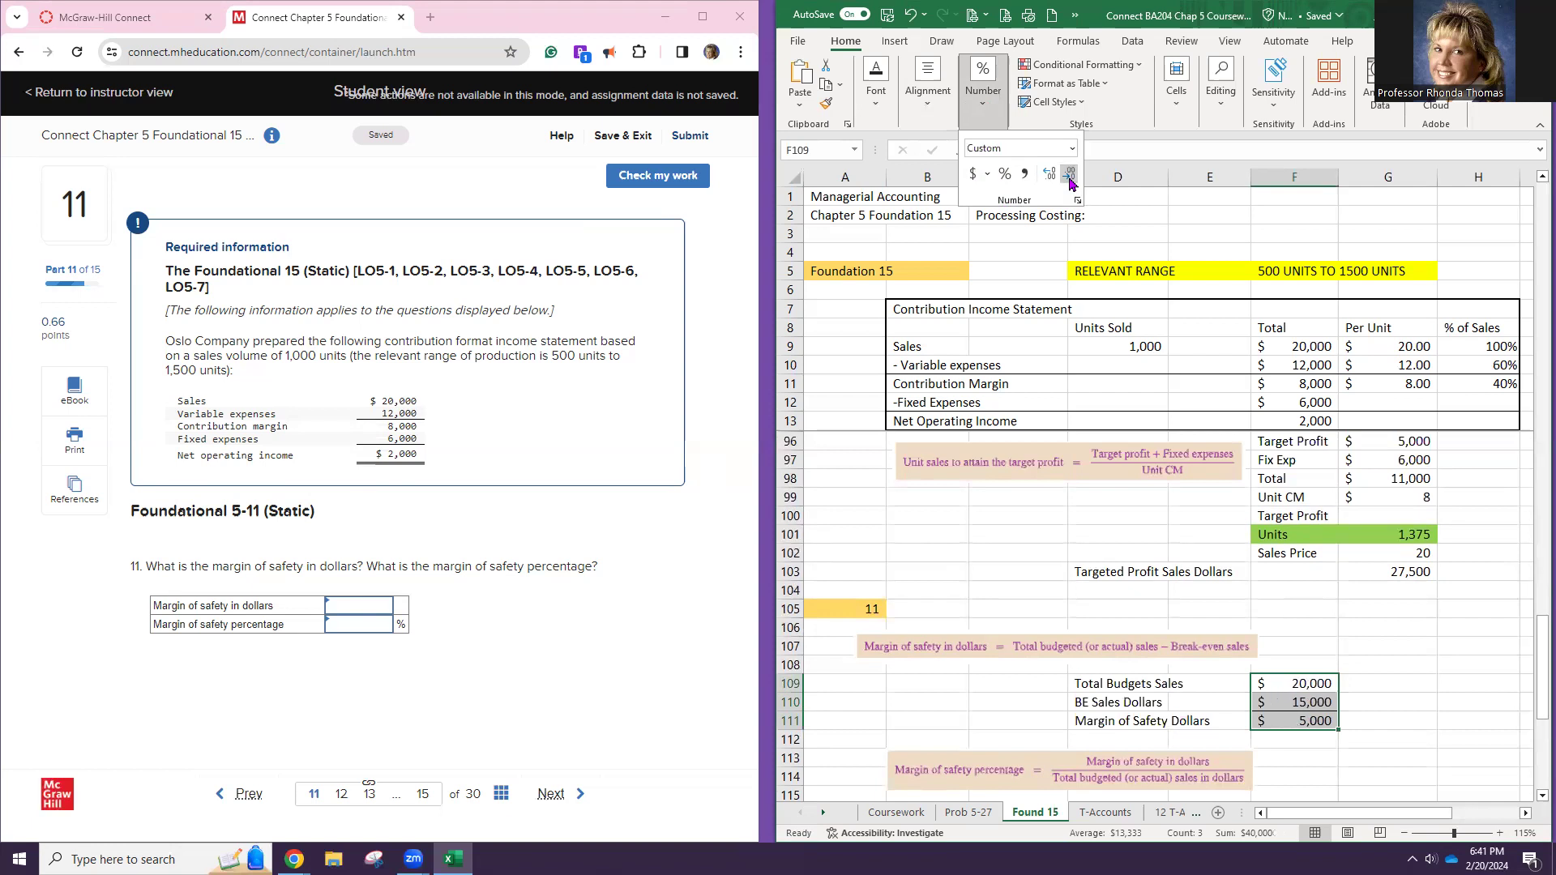
# Shade the Margin of Safety Dollars row D111:F111 green
pyautogui.click(1177, 738)
pyautogui.moveTo(1122, 721); pyautogui.dragTo(1297, 721)
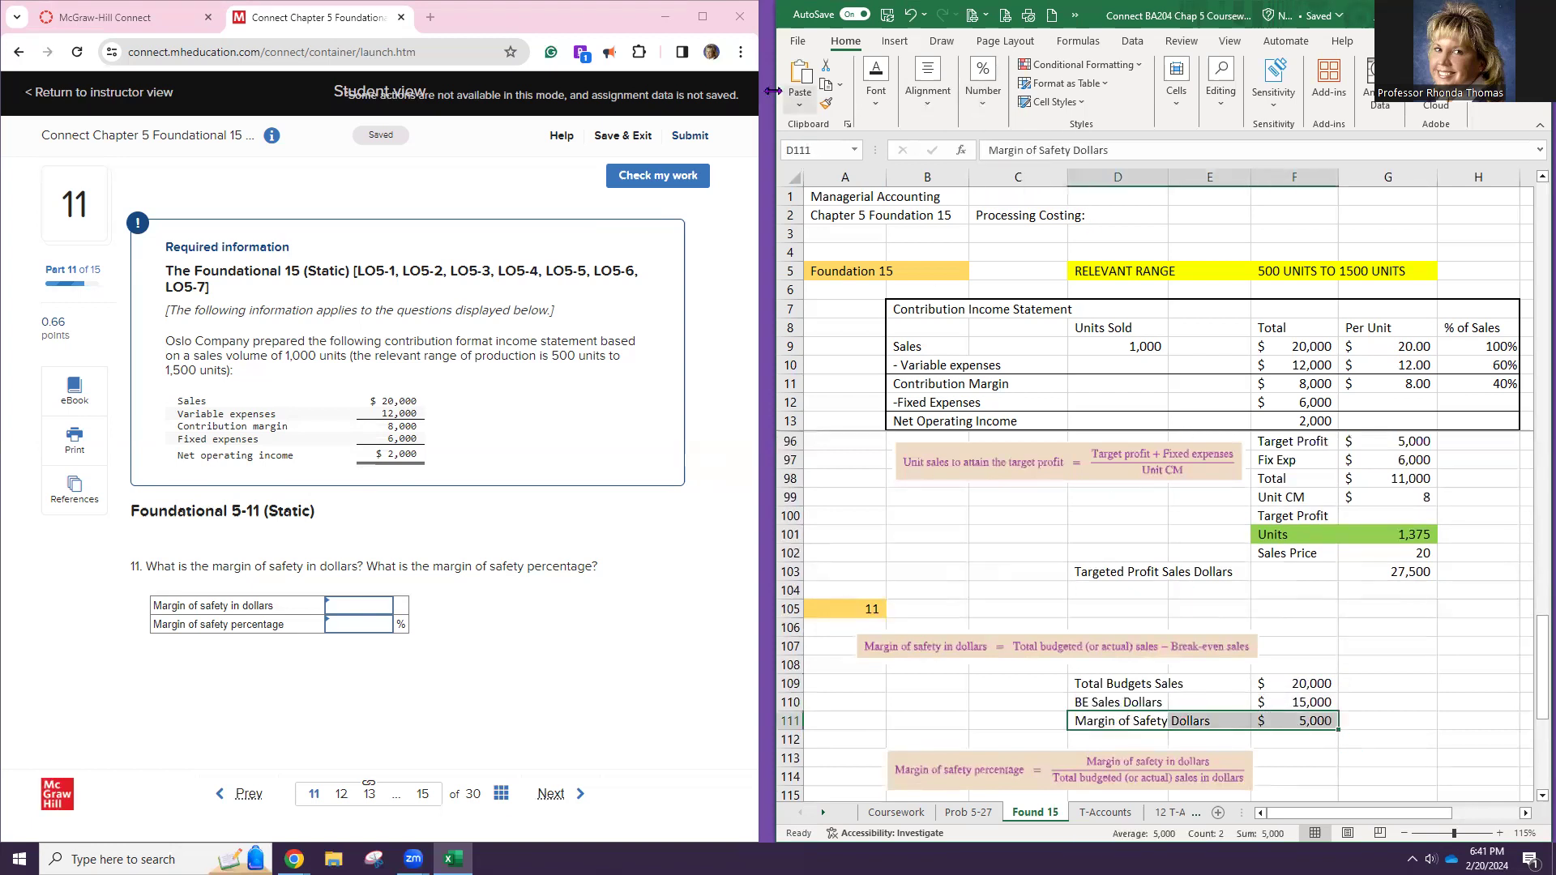
pyautogui.click(876, 81)
pyautogui.click(995, 173)
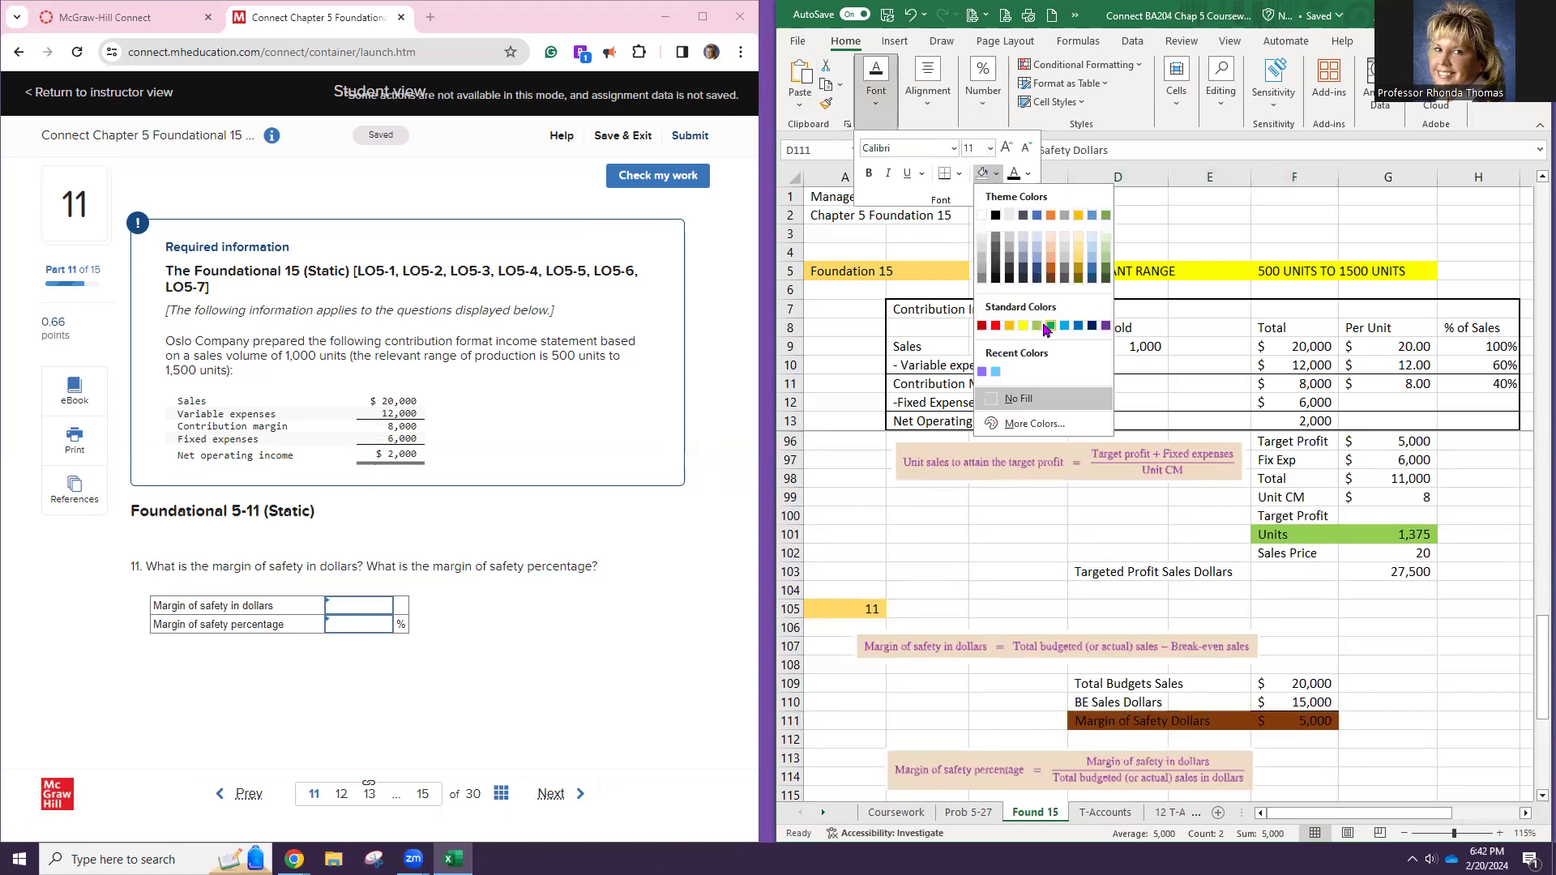
pyautogui.click(1047, 326)
# Enter 5,000 as Connect's margin of safety in dollars answer
pyautogui.scroll(-3, 1301, 602)
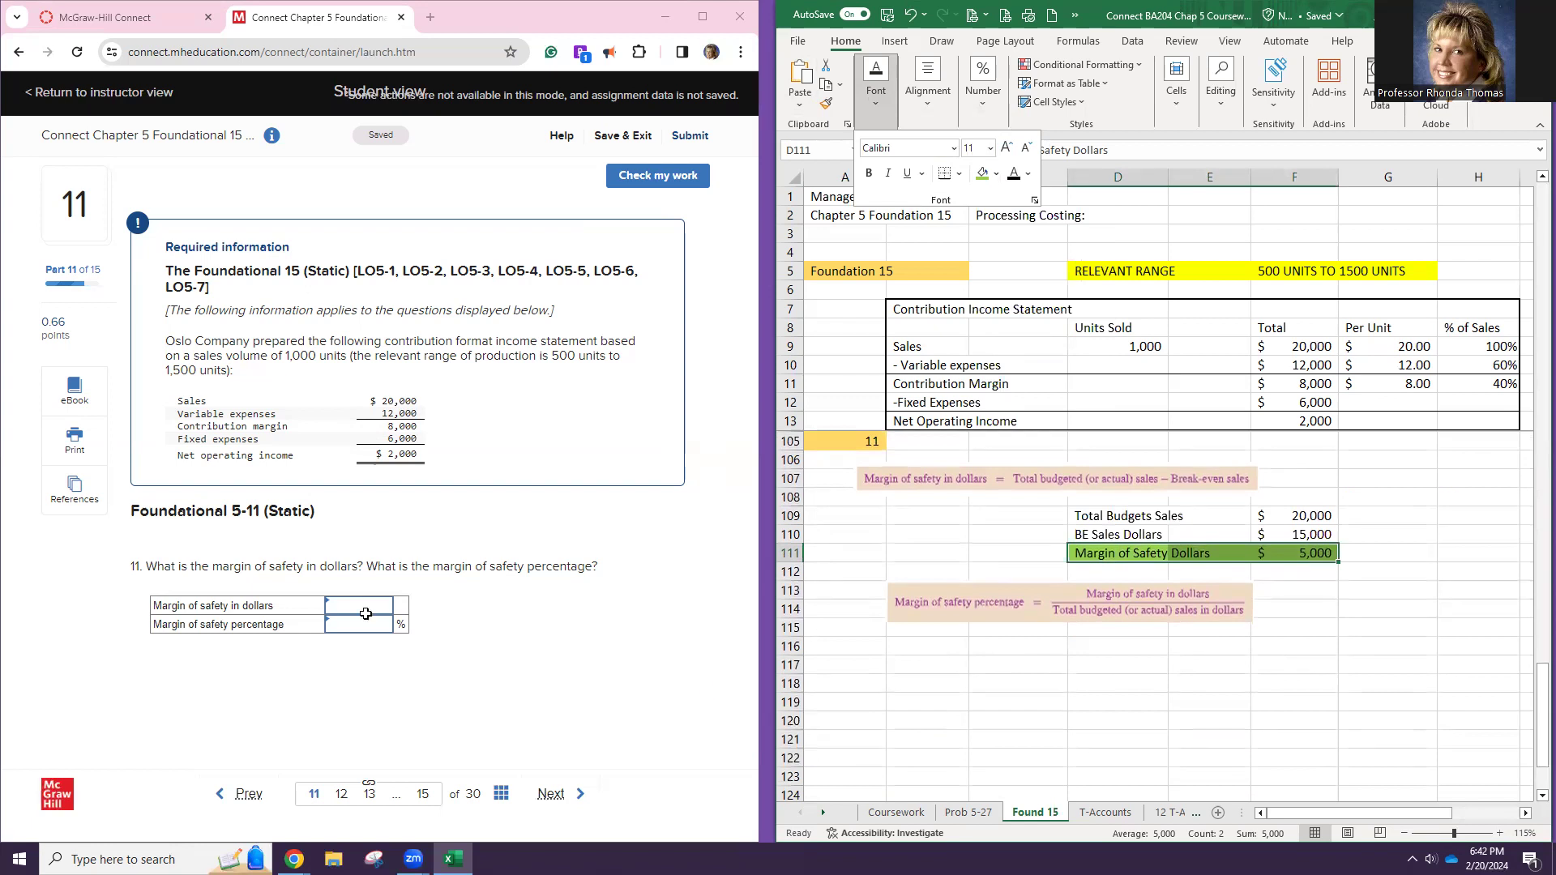
pyautogui.click(341, 606)
pyautogui.write('5,000')
pyautogui.press('Tab')
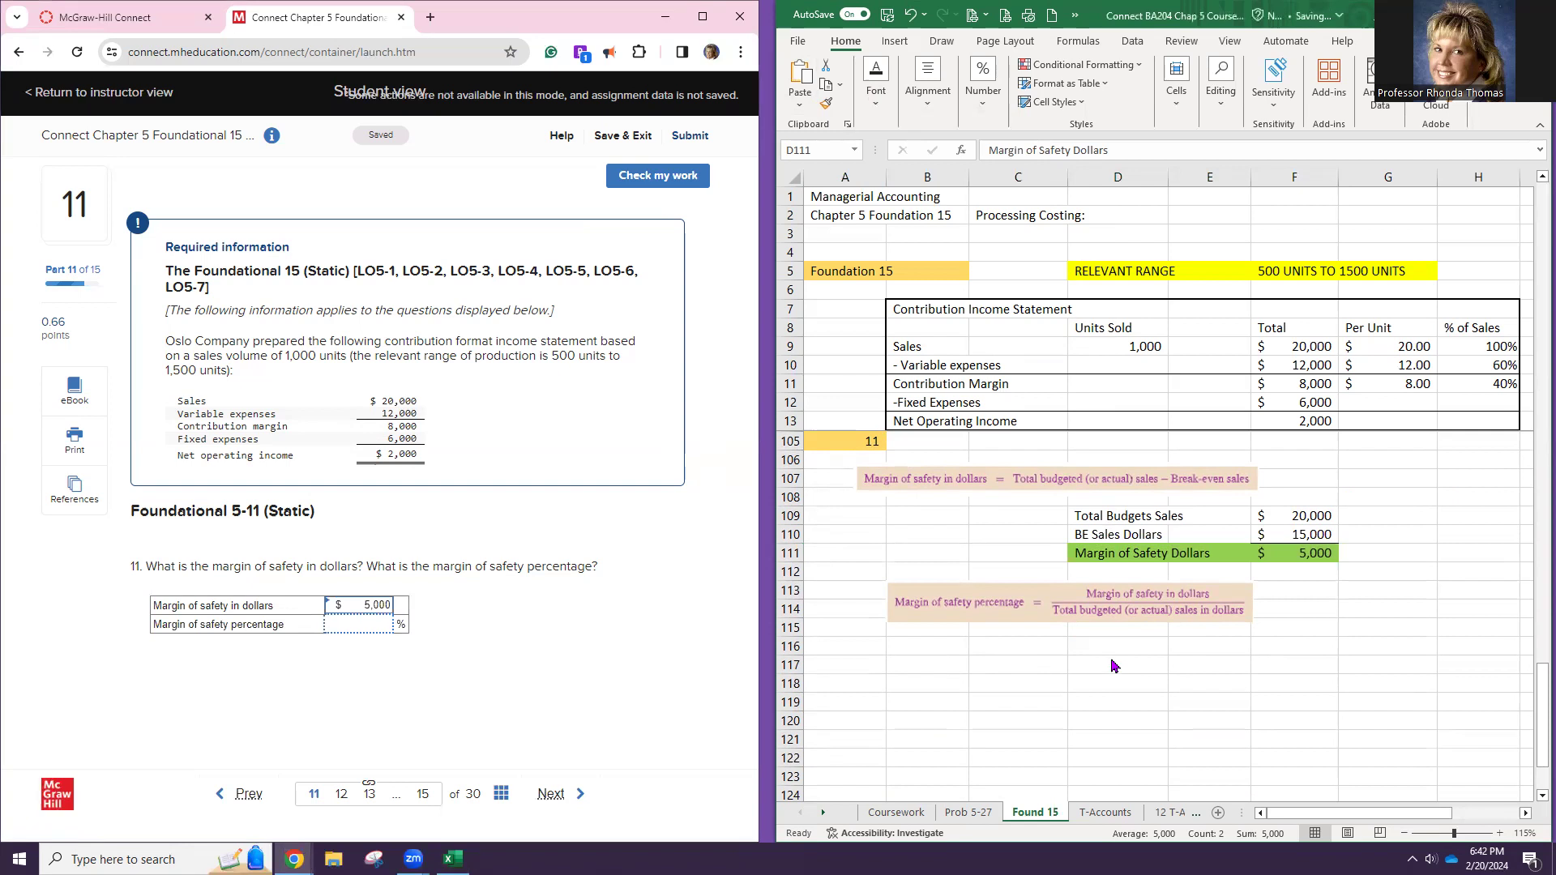
pyautogui.click(1100, 568)
pyautogui.click(1129, 654)
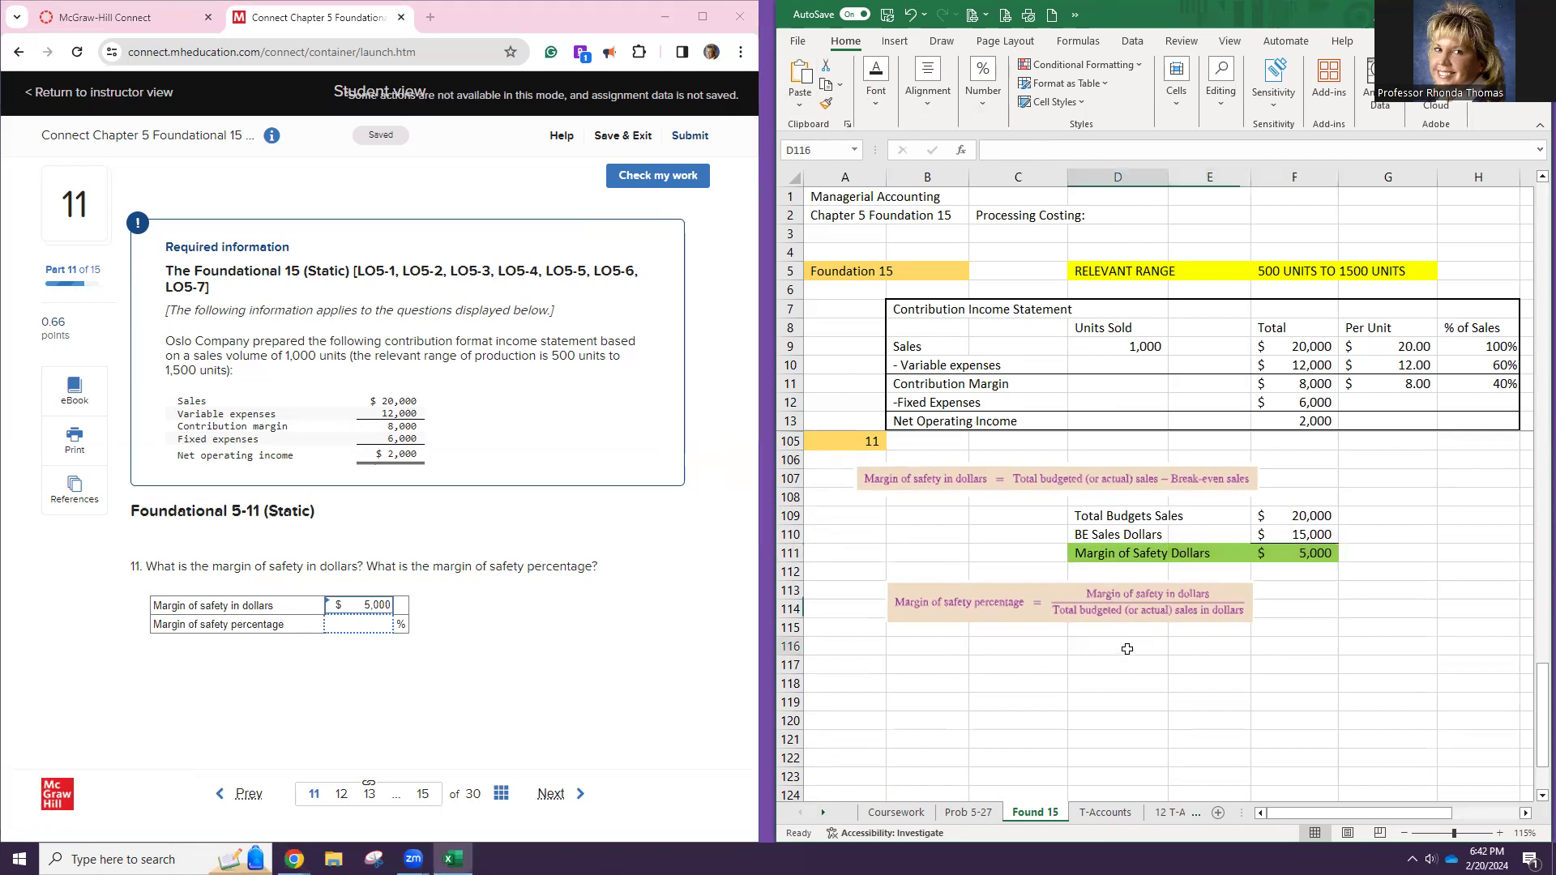
pyautogui.moveTo(1091, 555); pyautogui.dragTo(1310, 557)
# Copy the Margin of Safety Dollars row to row 116 with No Fill
pyautogui.hotkey('ctrl', 'c')
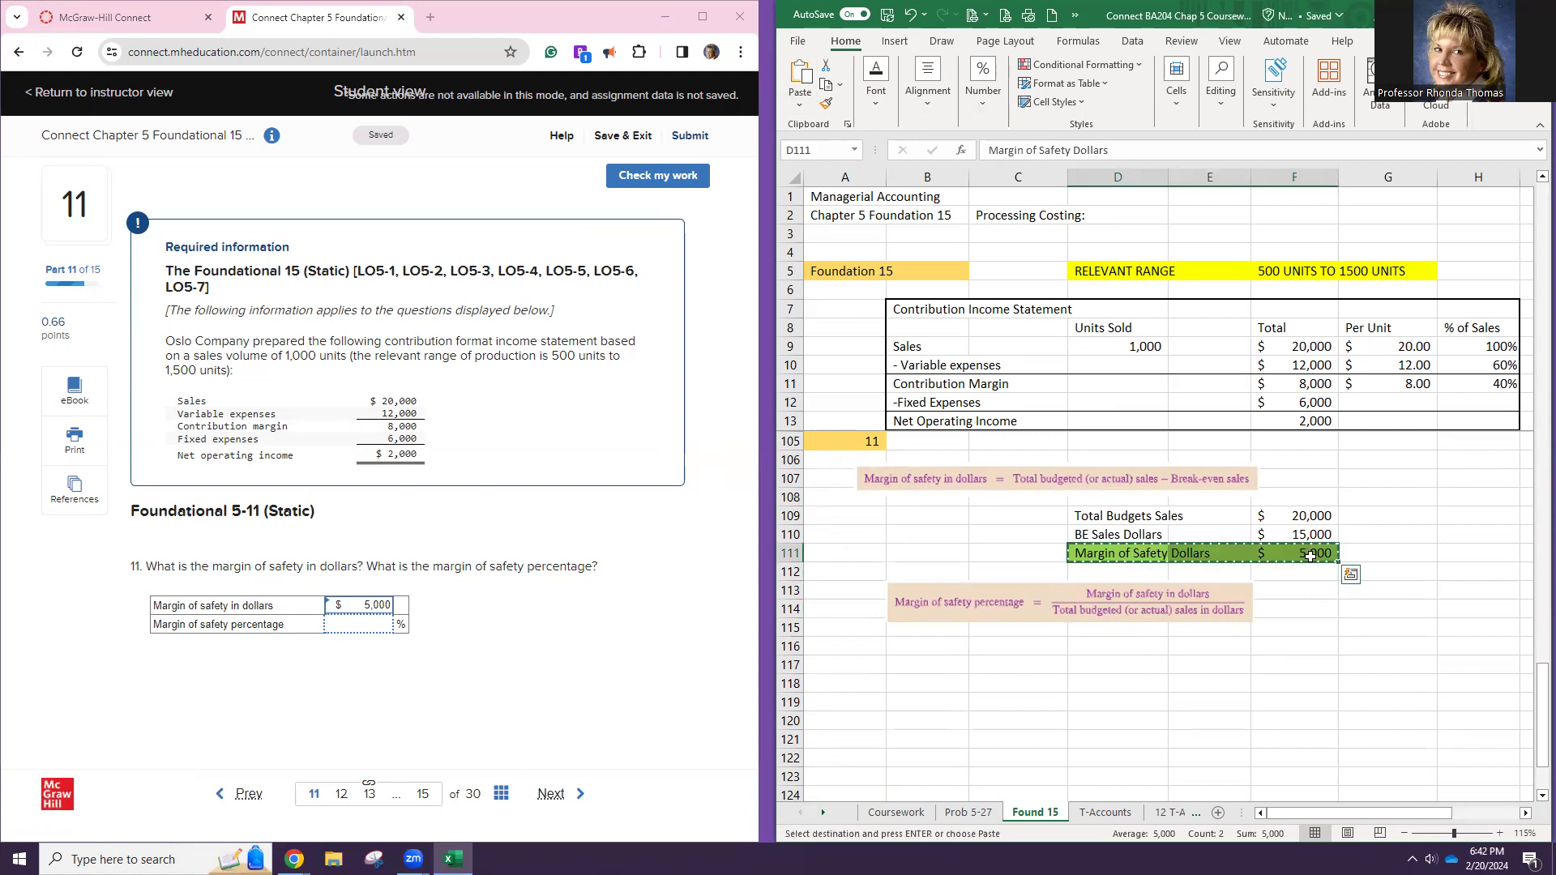
pyautogui.click(1095, 646)
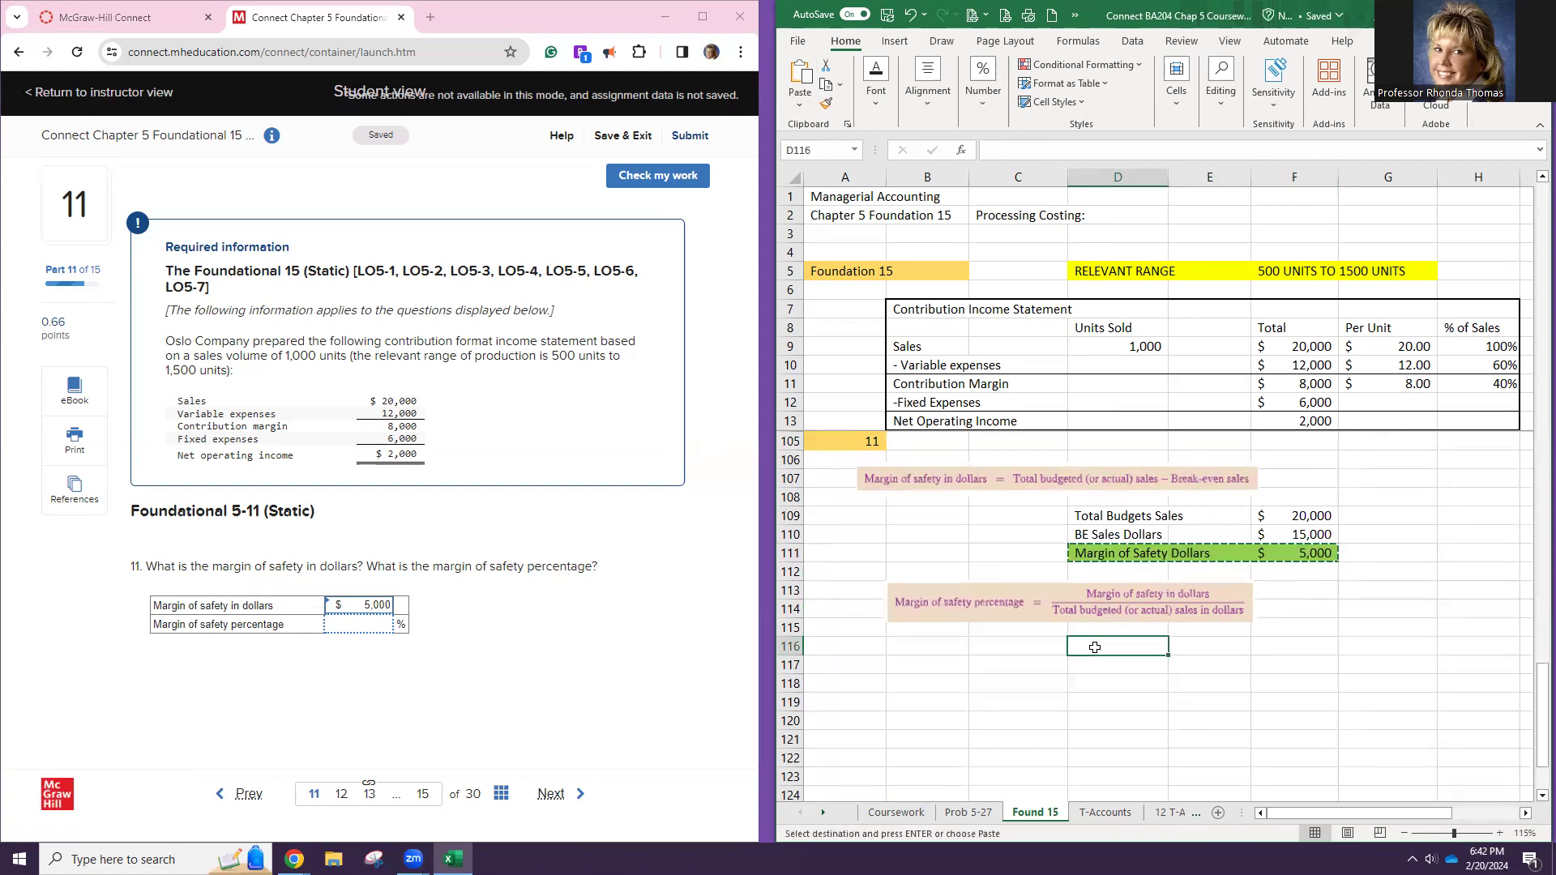
pyautogui.hotkey('ctrl', 'v')
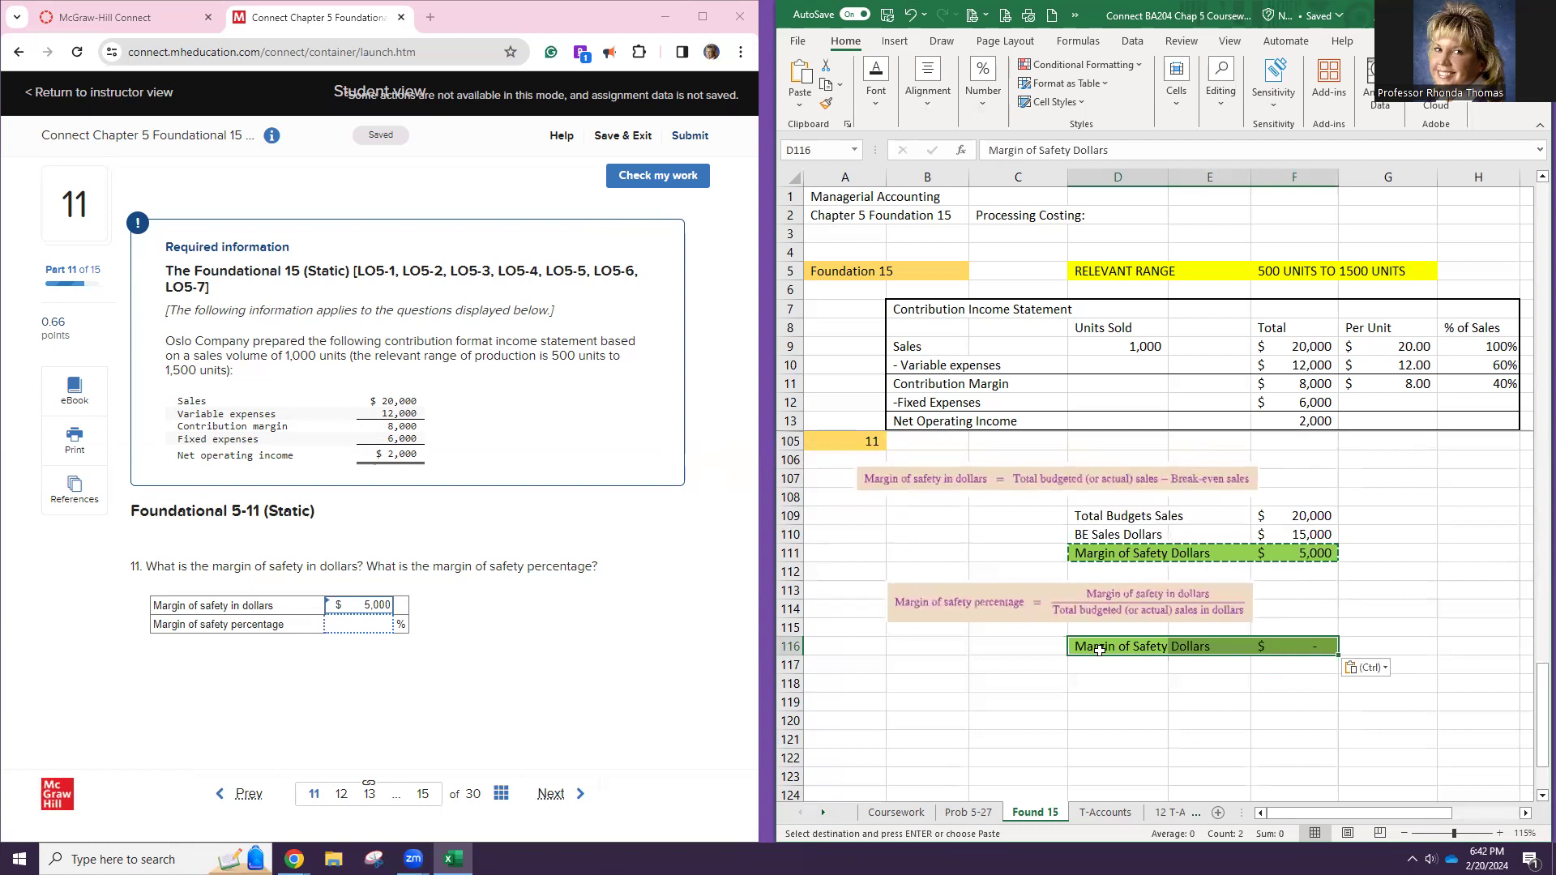
pyautogui.click(876, 81)
pyautogui.click(997, 174)
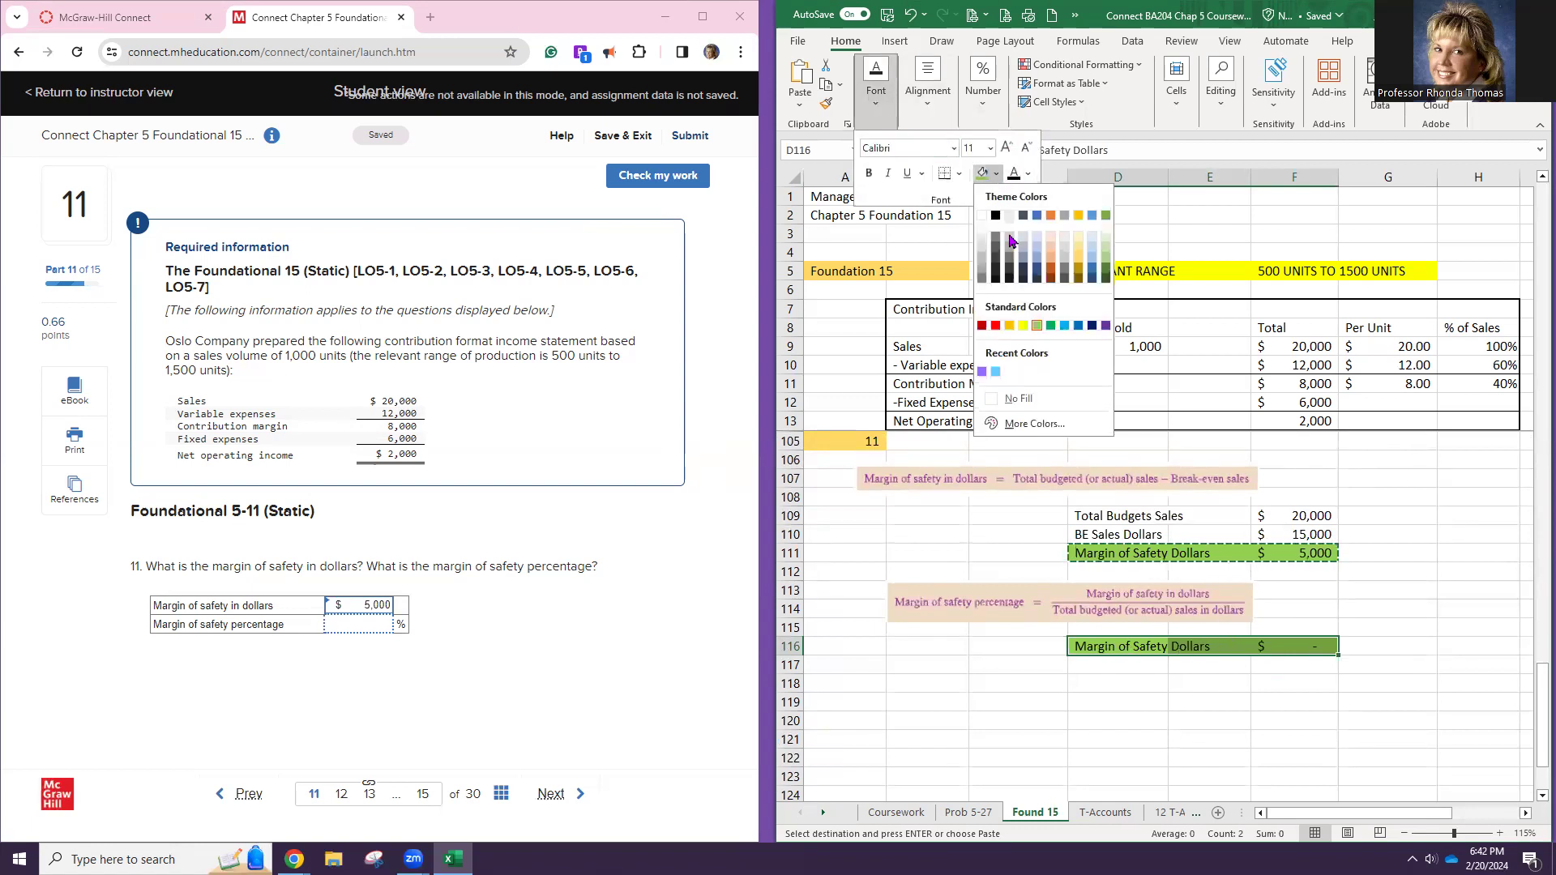
pyautogui.click(1036, 397)
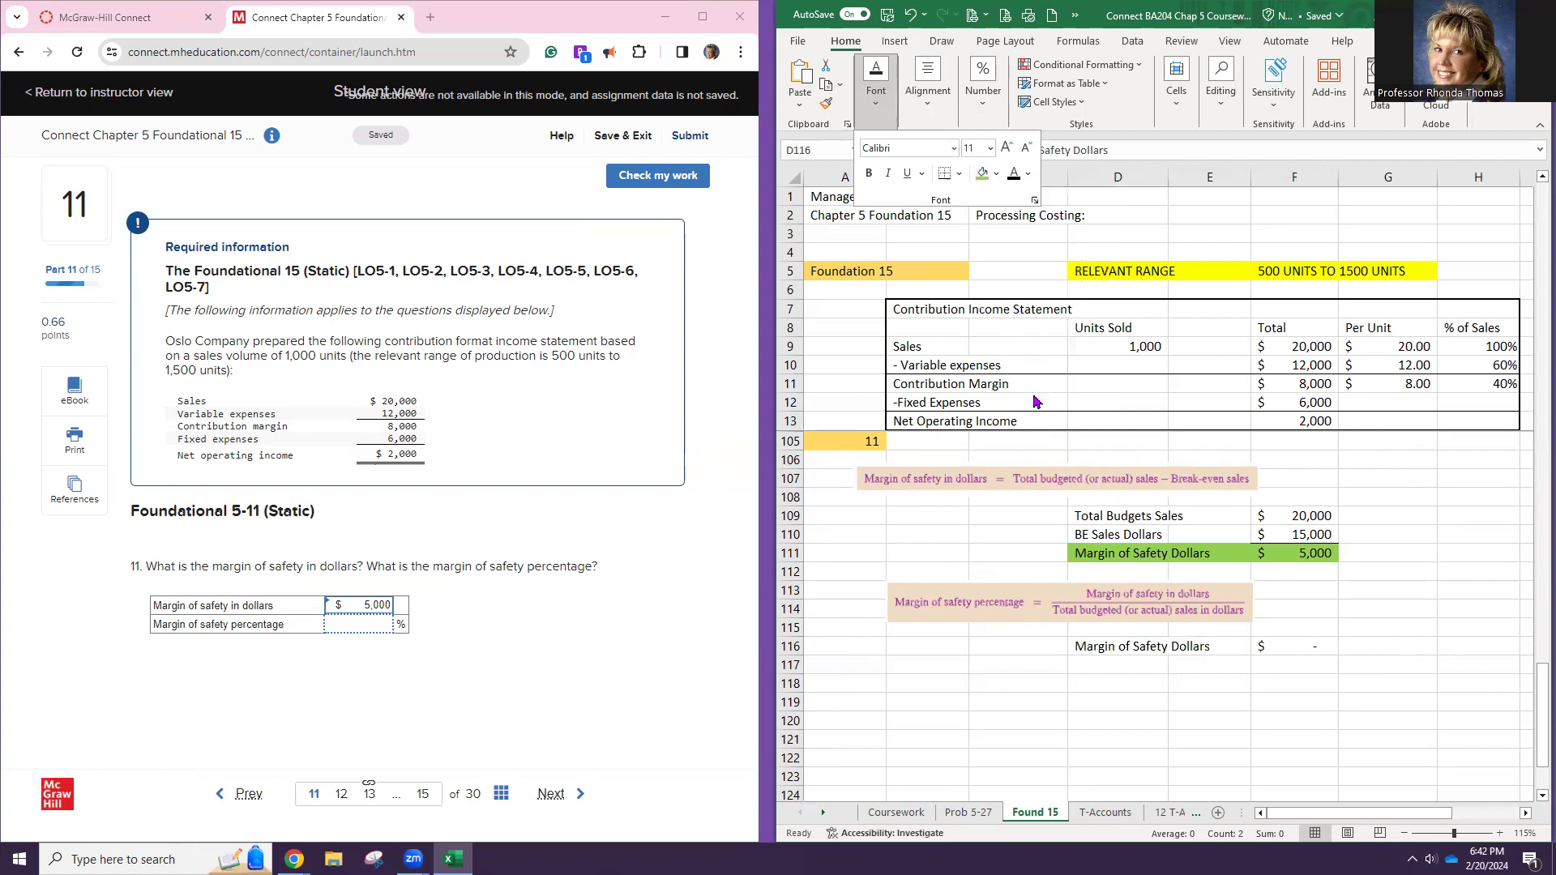
# Link F116 to the 5,000 margin in F111 with =F111
pyautogui.click(1288, 640)
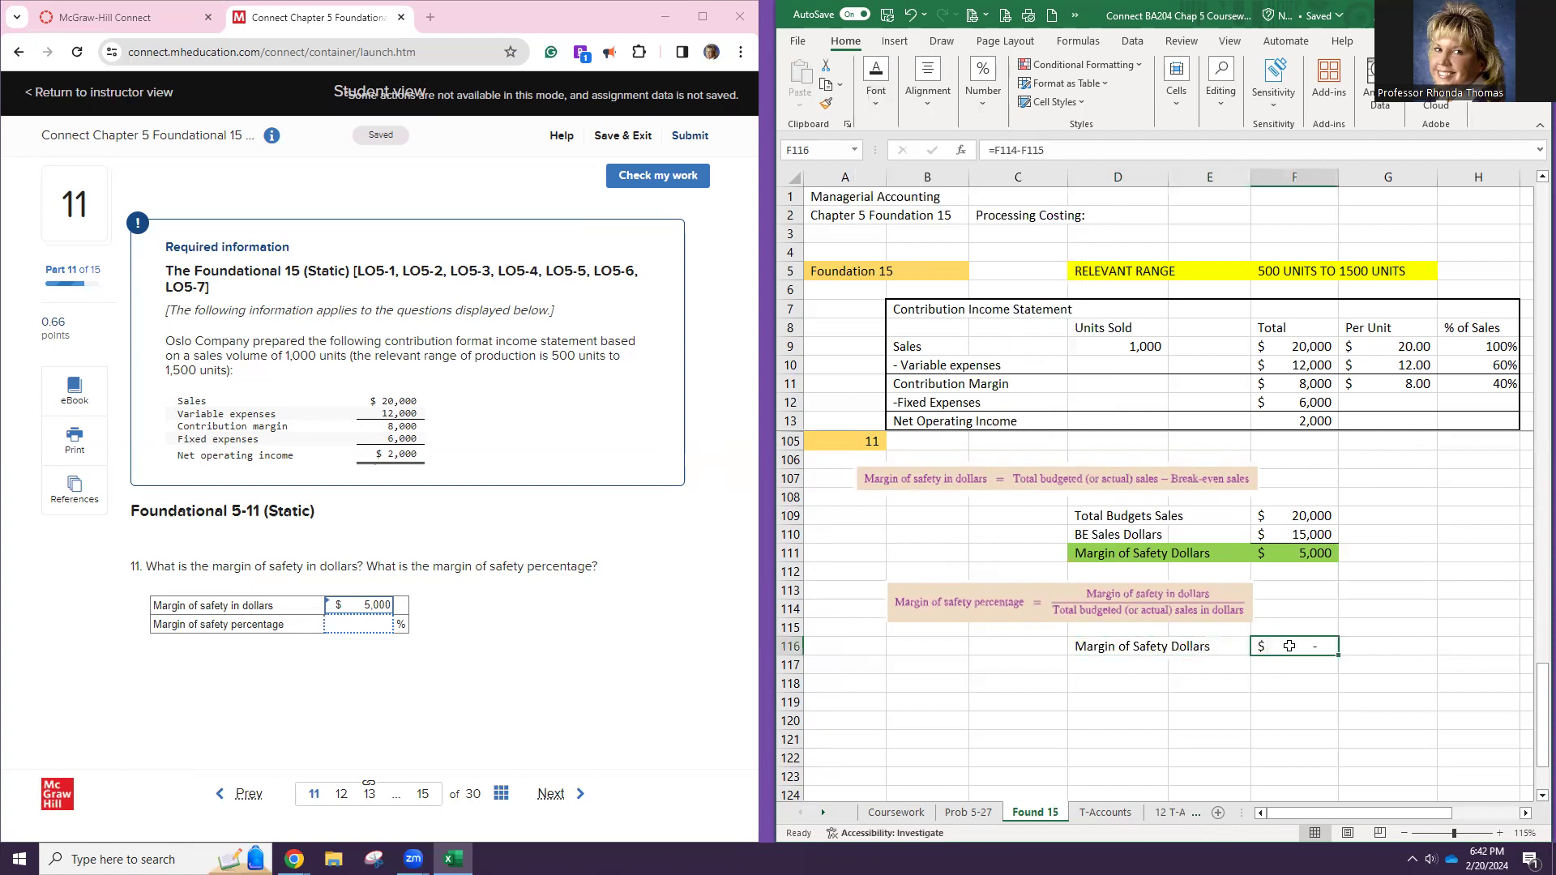
pyautogui.write('=')
pyautogui.click(1265, 553)
pyautogui.press('Return')
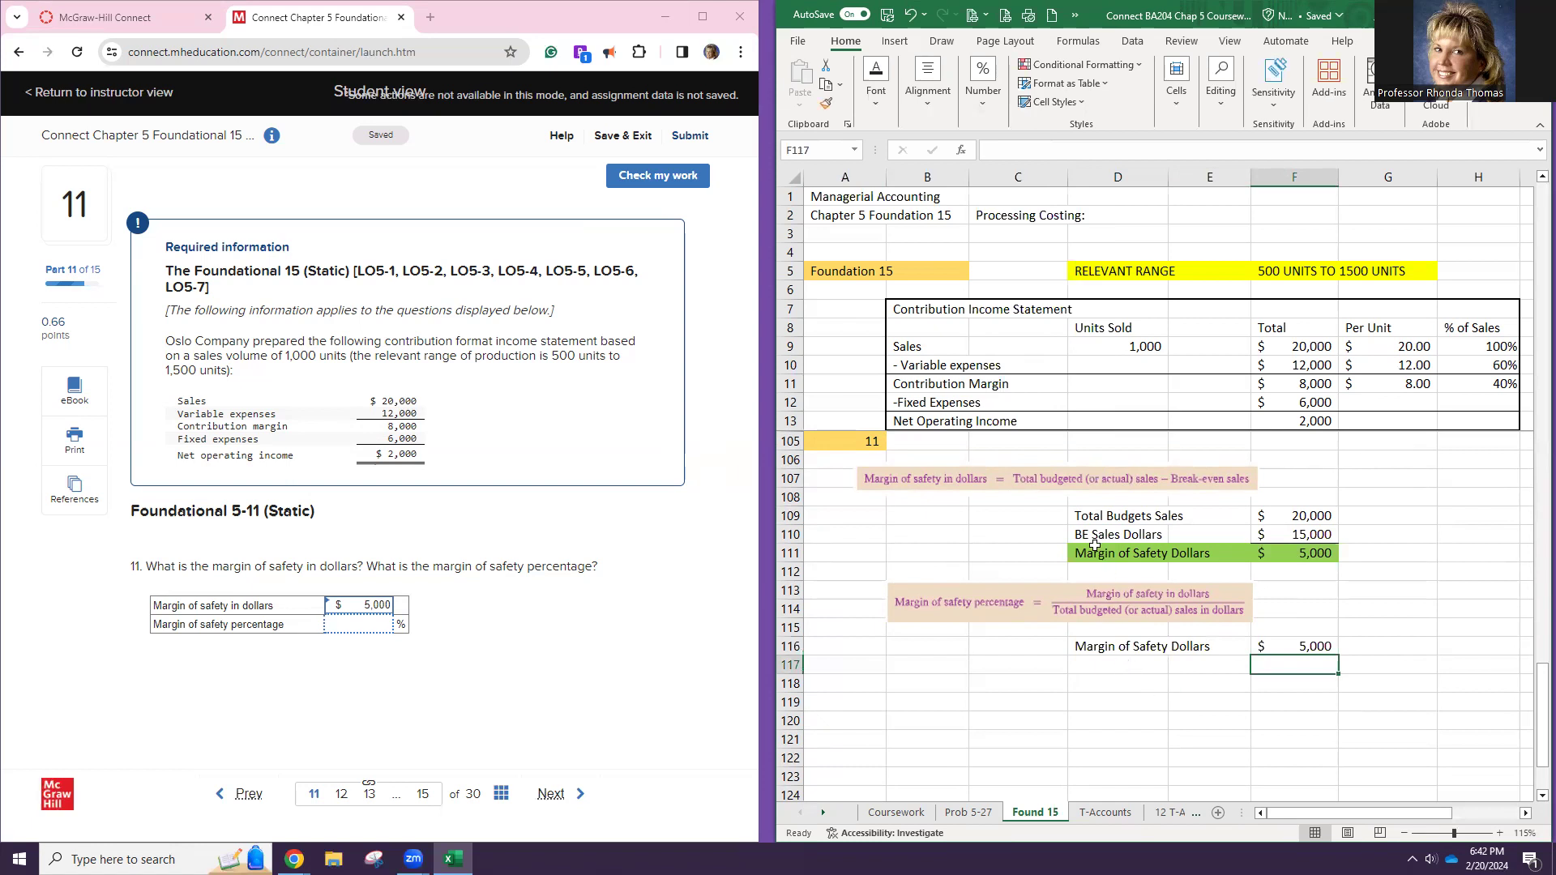
pyautogui.moveTo(1091, 518); pyautogui.dragTo(1333, 515)
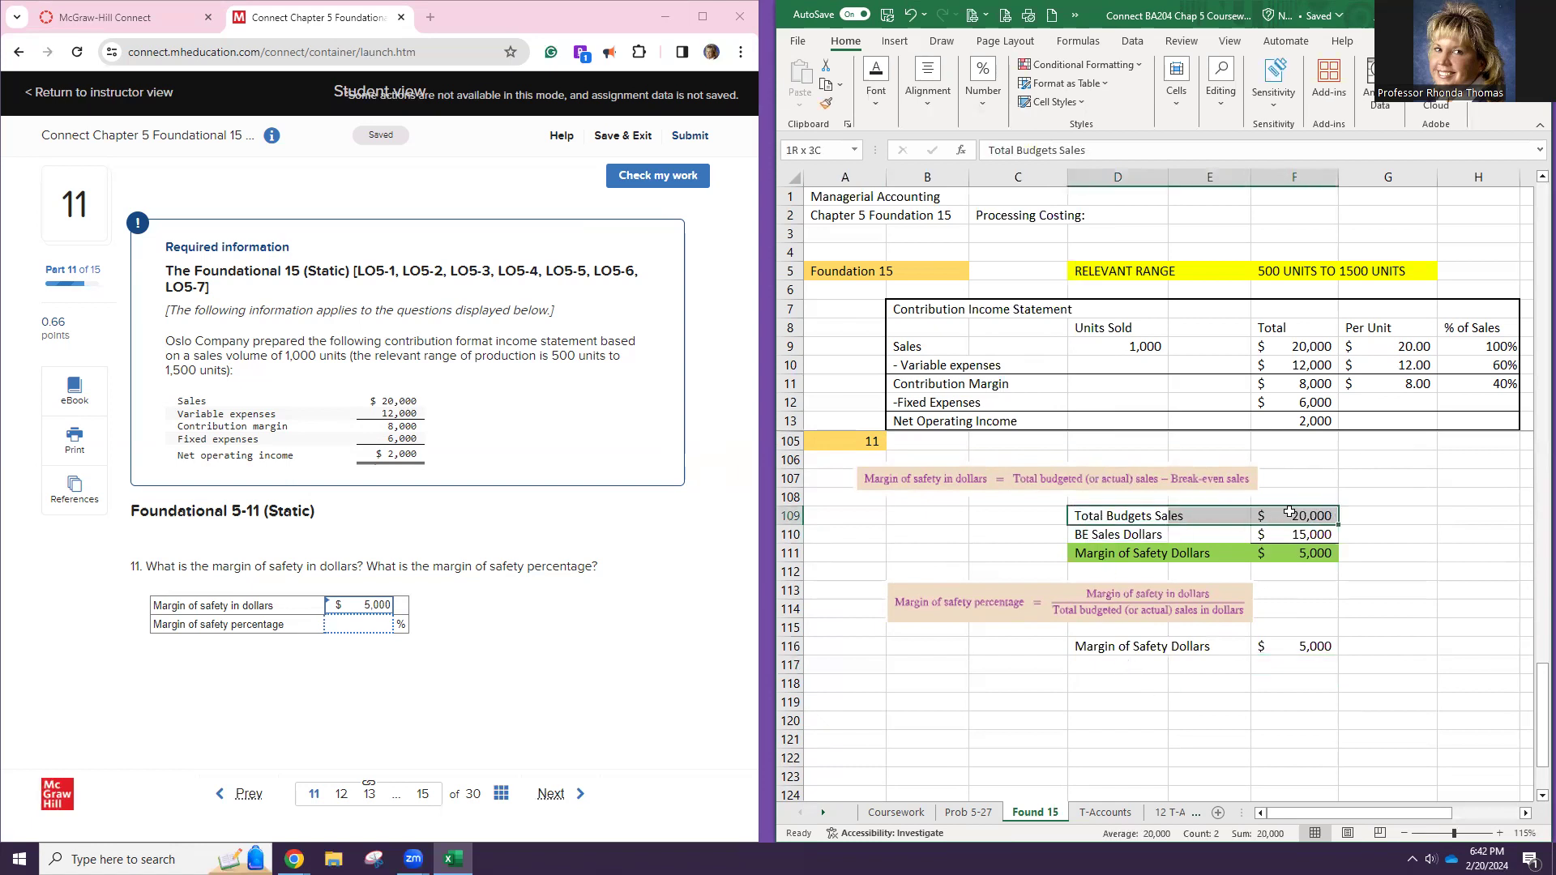
# Change the D109 label from 'Total Budgets Sales' to 'Total Budget in Sales Dollars'
pyautogui.doubleClick(1157, 519)
pyautogui.press('BackSpace')
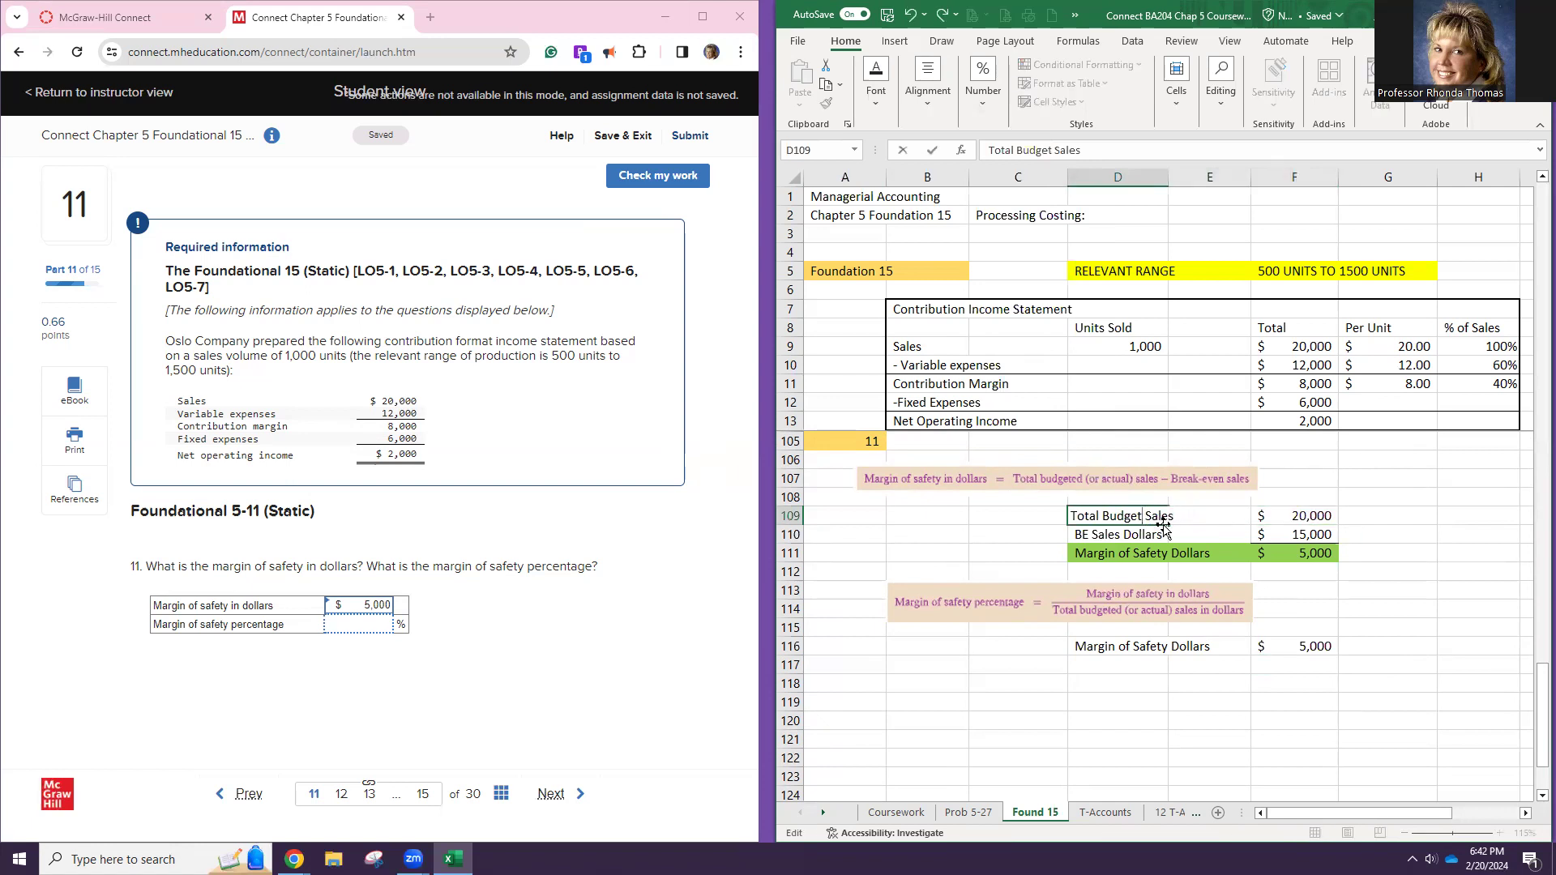
pyautogui.write('ub')
pyautogui.press('BackSpace')
pyautogui.press('BackSpace')
pyautogui.write('in')
pyautogui.click(1181, 533)
pyautogui.click(1143, 514)
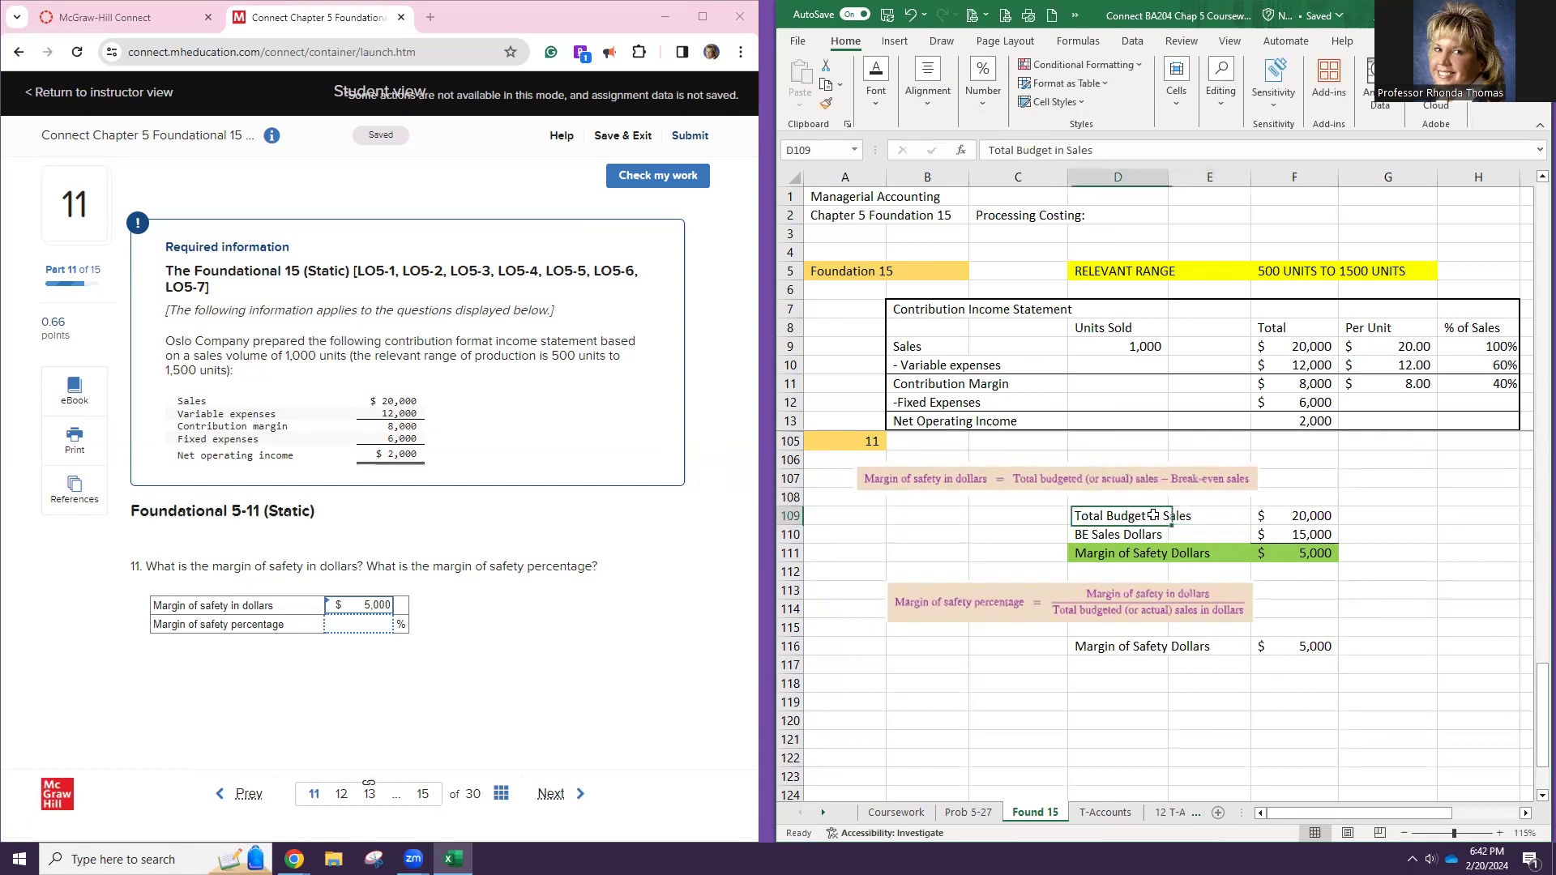
pyautogui.click(1117, 154)
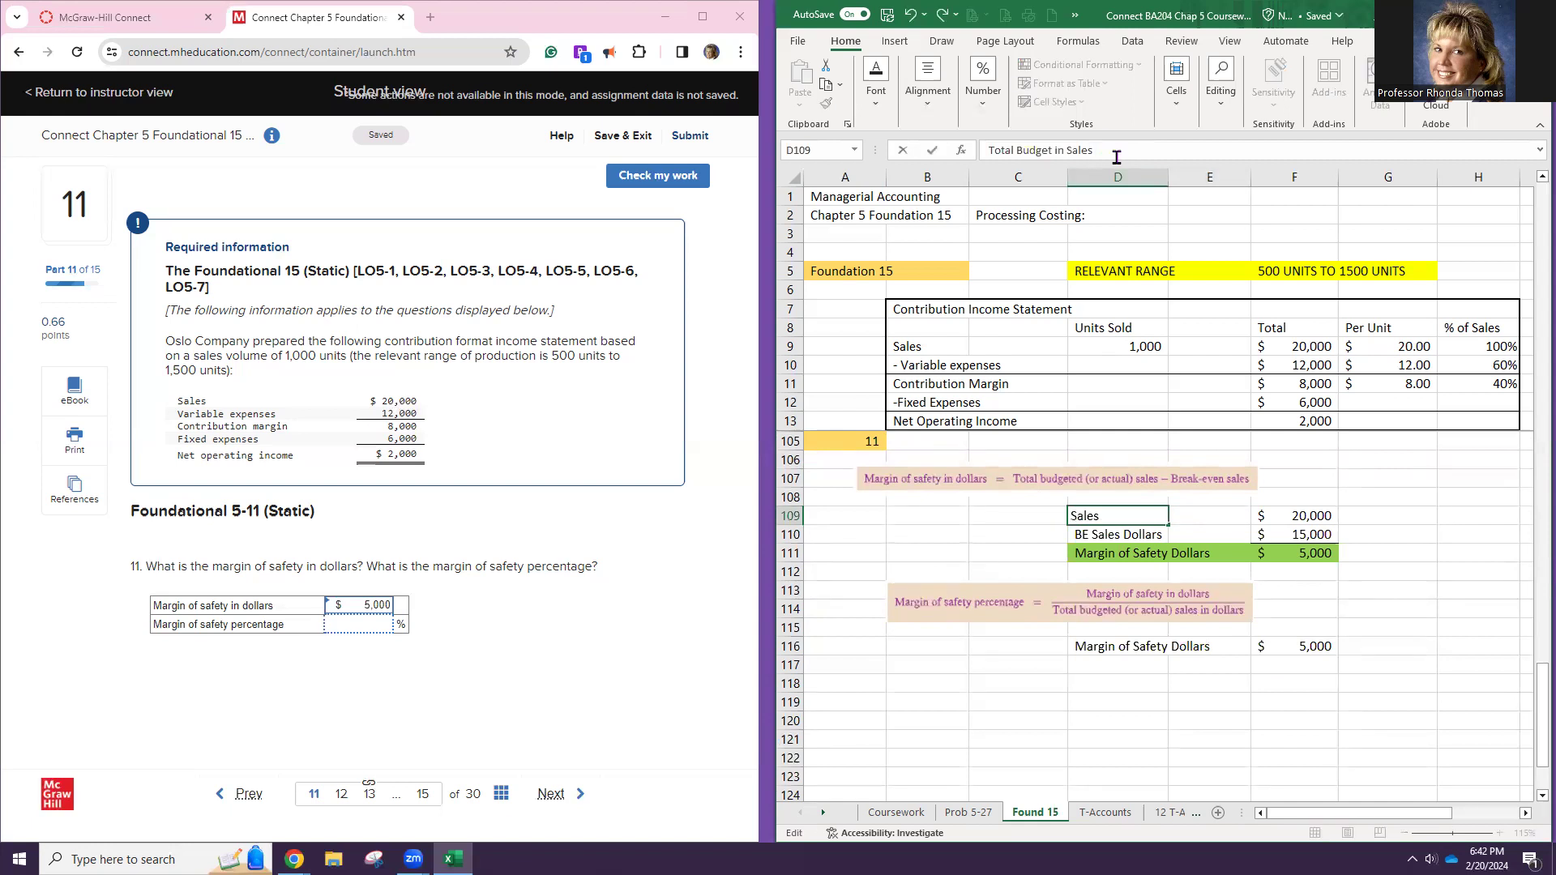
pyautogui.press('Return')
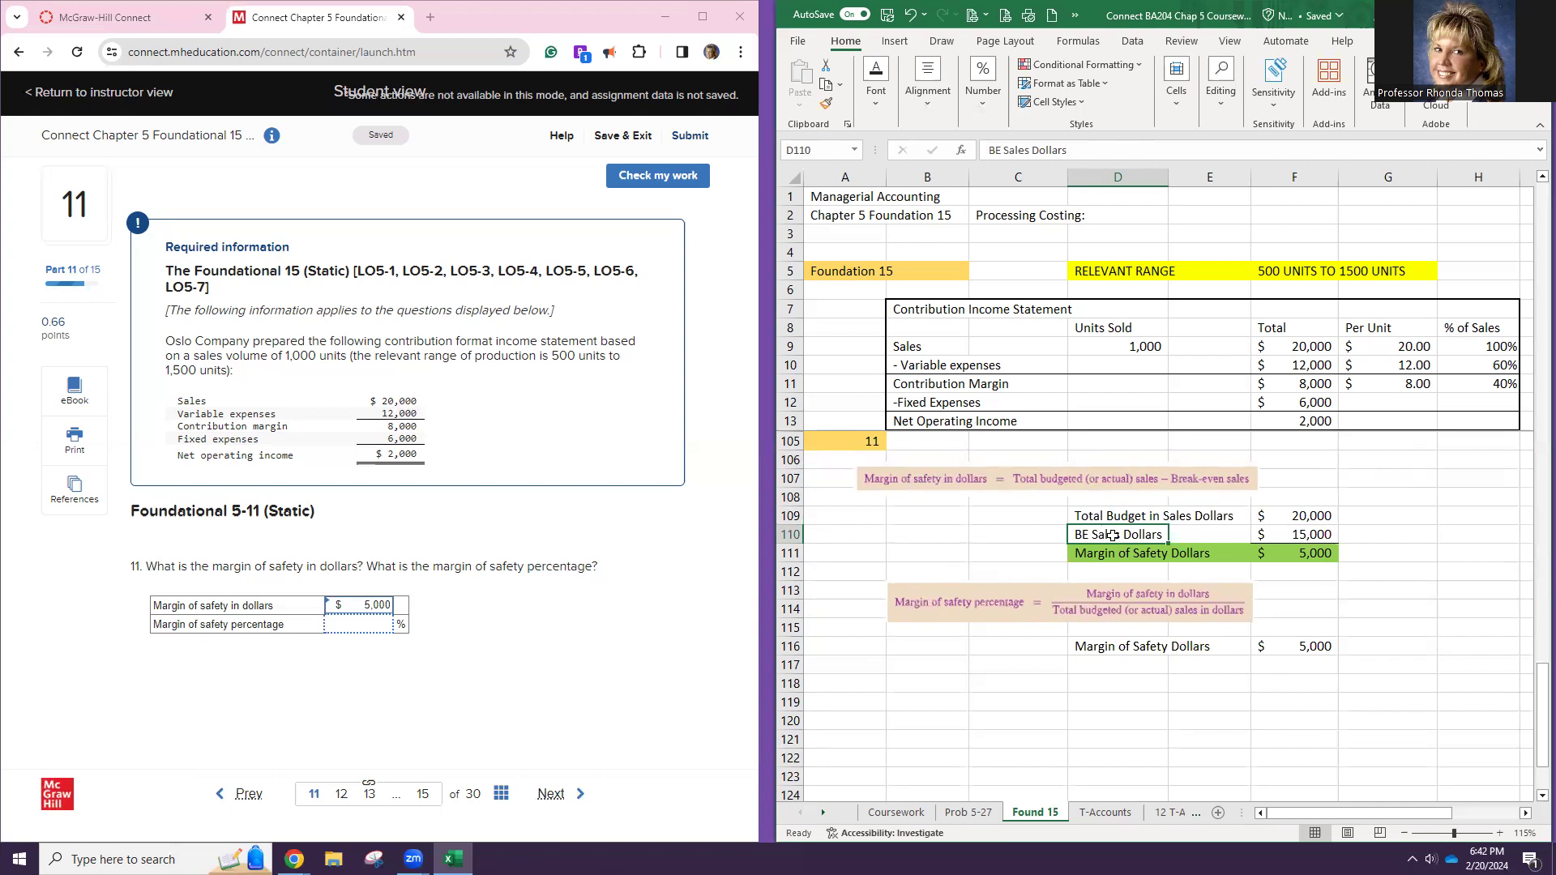
pyautogui.moveTo(1110, 520); pyautogui.dragTo(1295, 519)
pyautogui.rightClick(1297, 520)
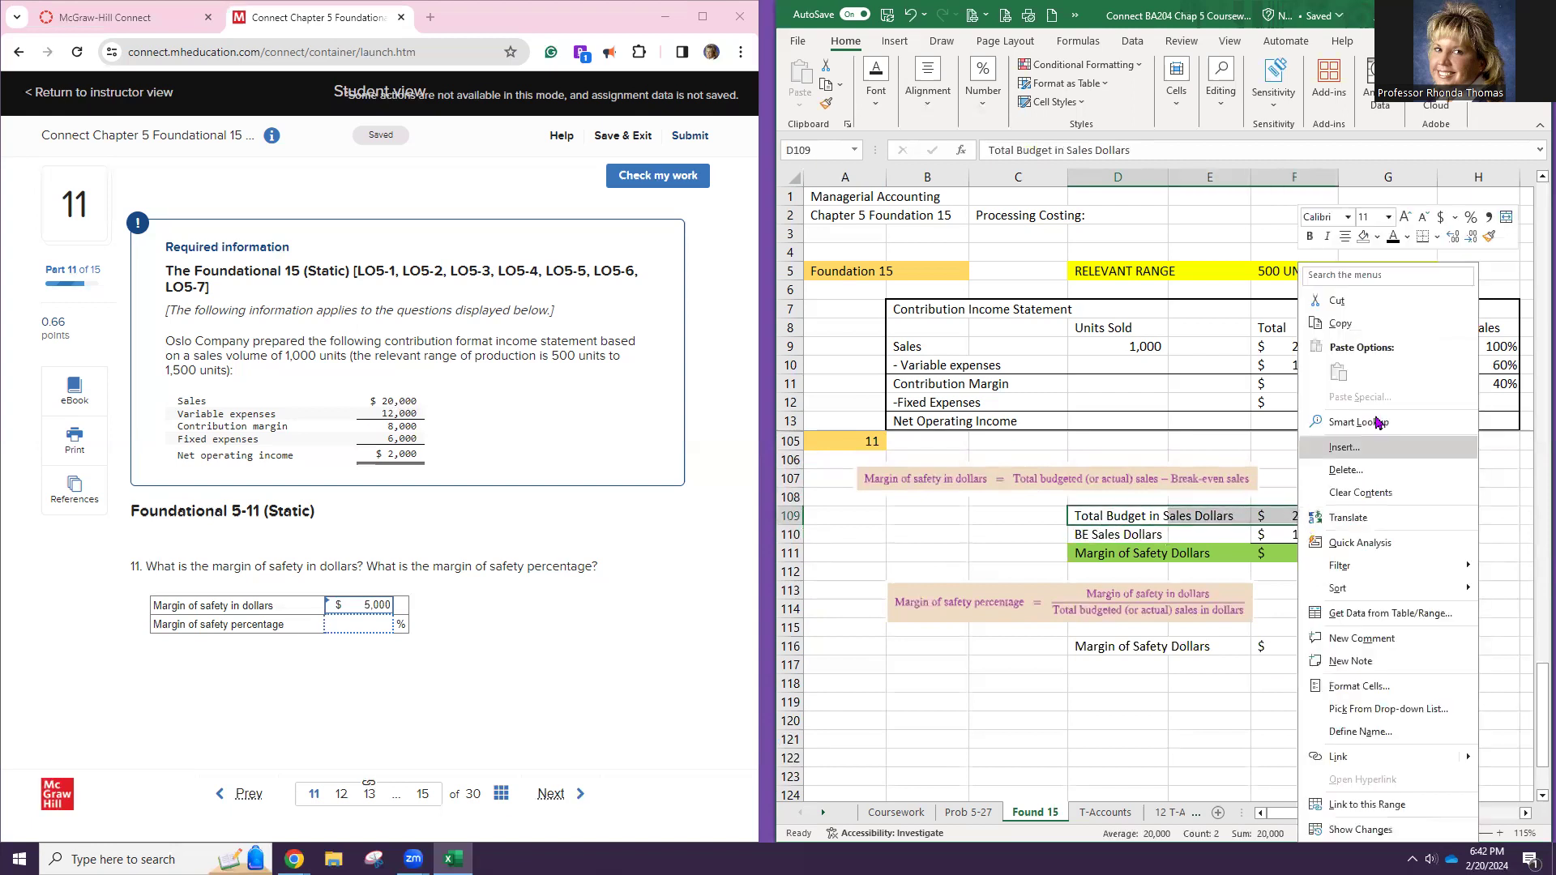
# Copy the Total Budget in Sales Dollars row into row 117, linking F117 to F109's 20,000
pyautogui.click(1408, 328)
pyautogui.click(1158, 670)
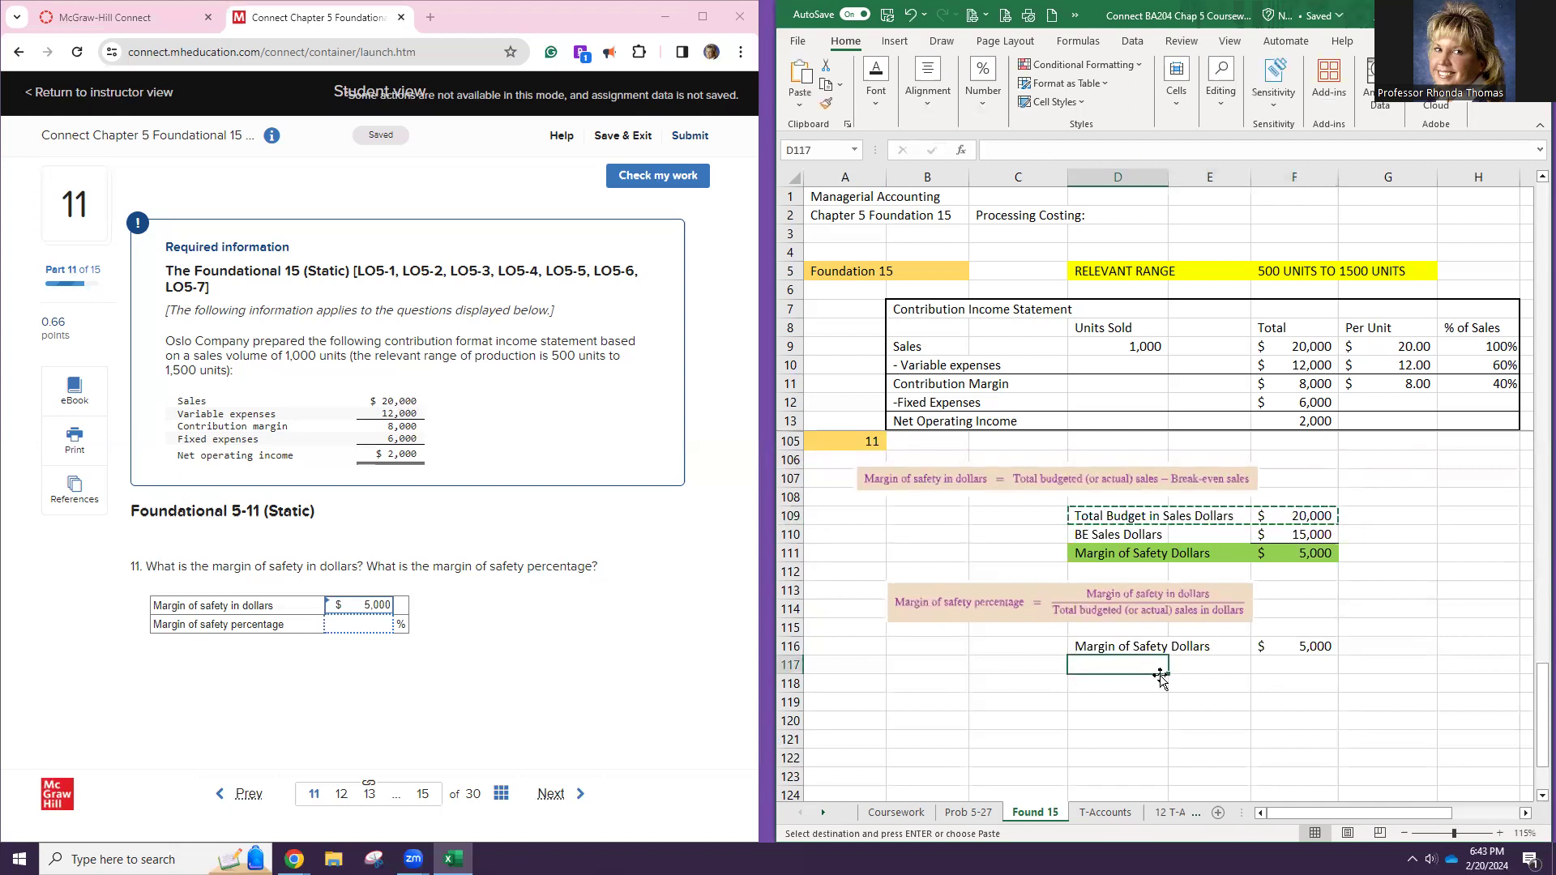
pyautogui.hotkey('ctrl', 'v')
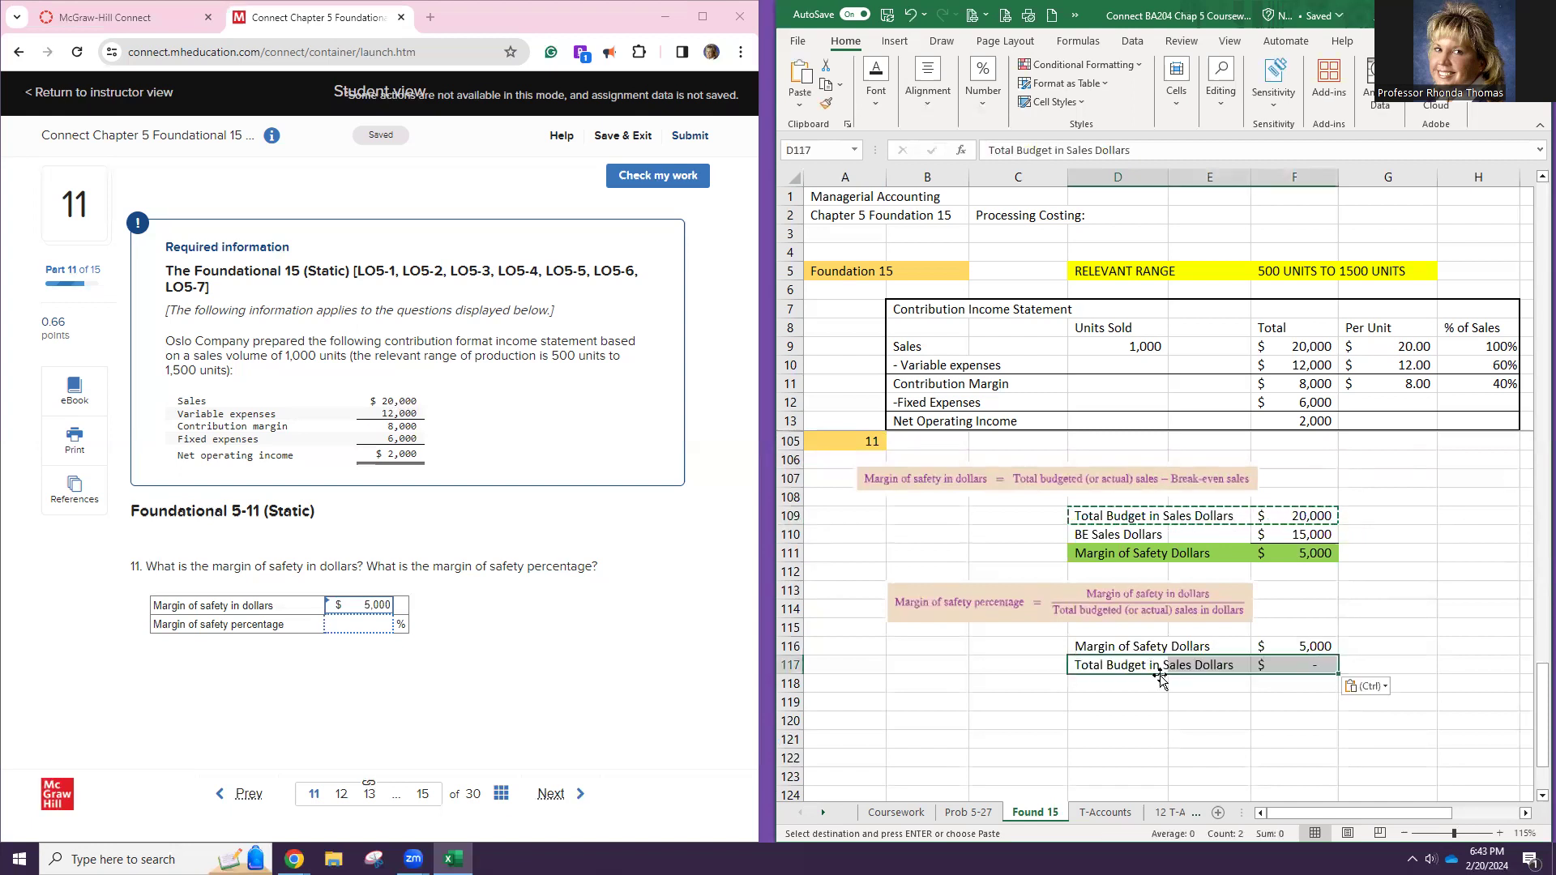
pyautogui.click(1278, 670)
pyautogui.write('=')
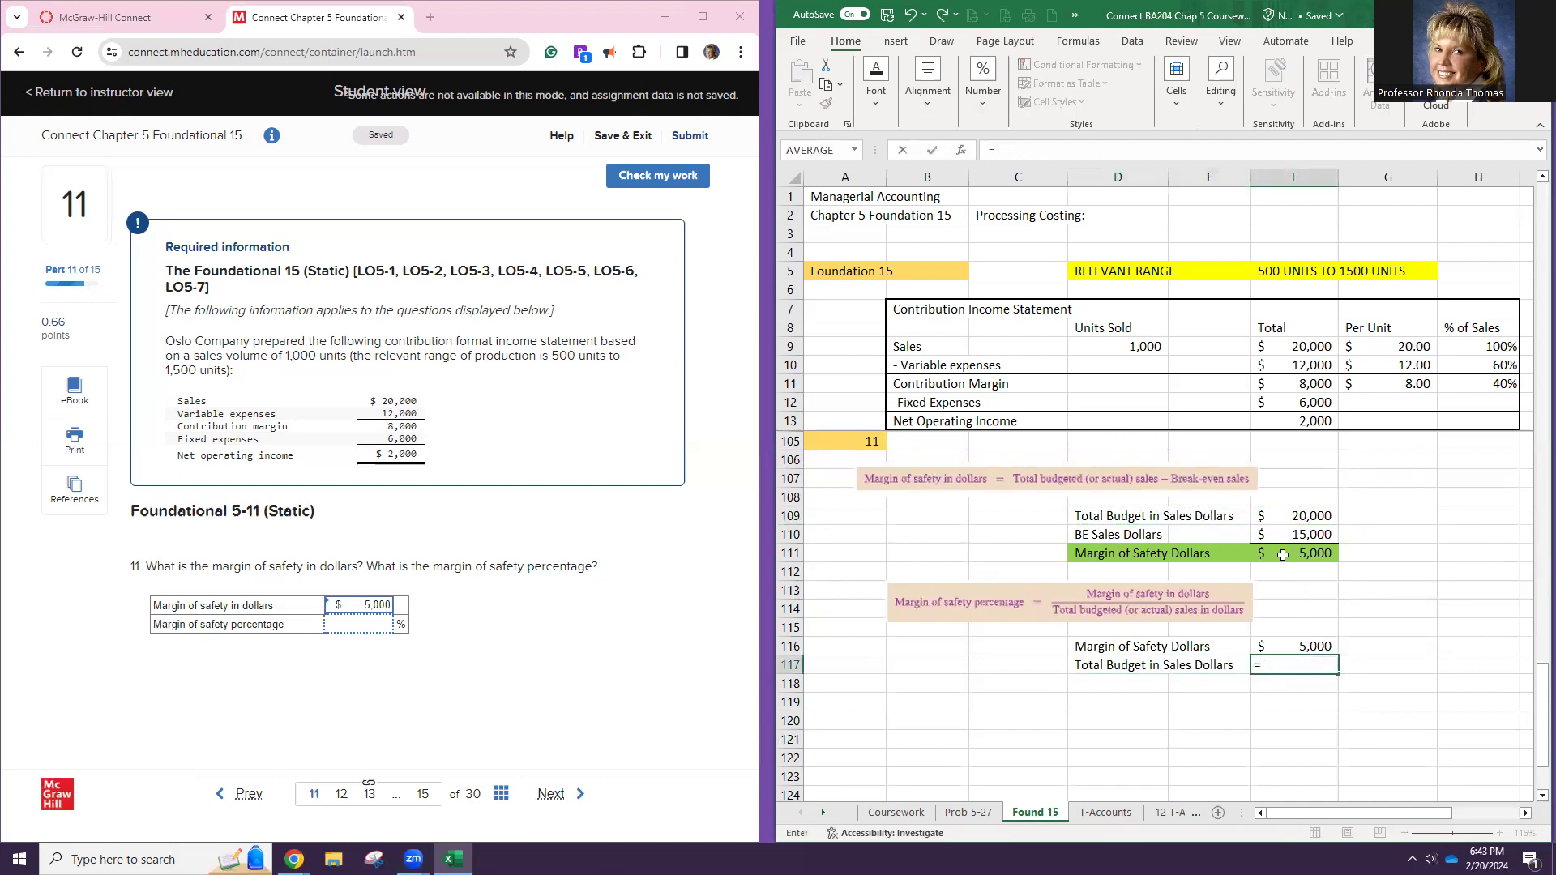
pyautogui.click(1265, 517)
pyautogui.press('Return')
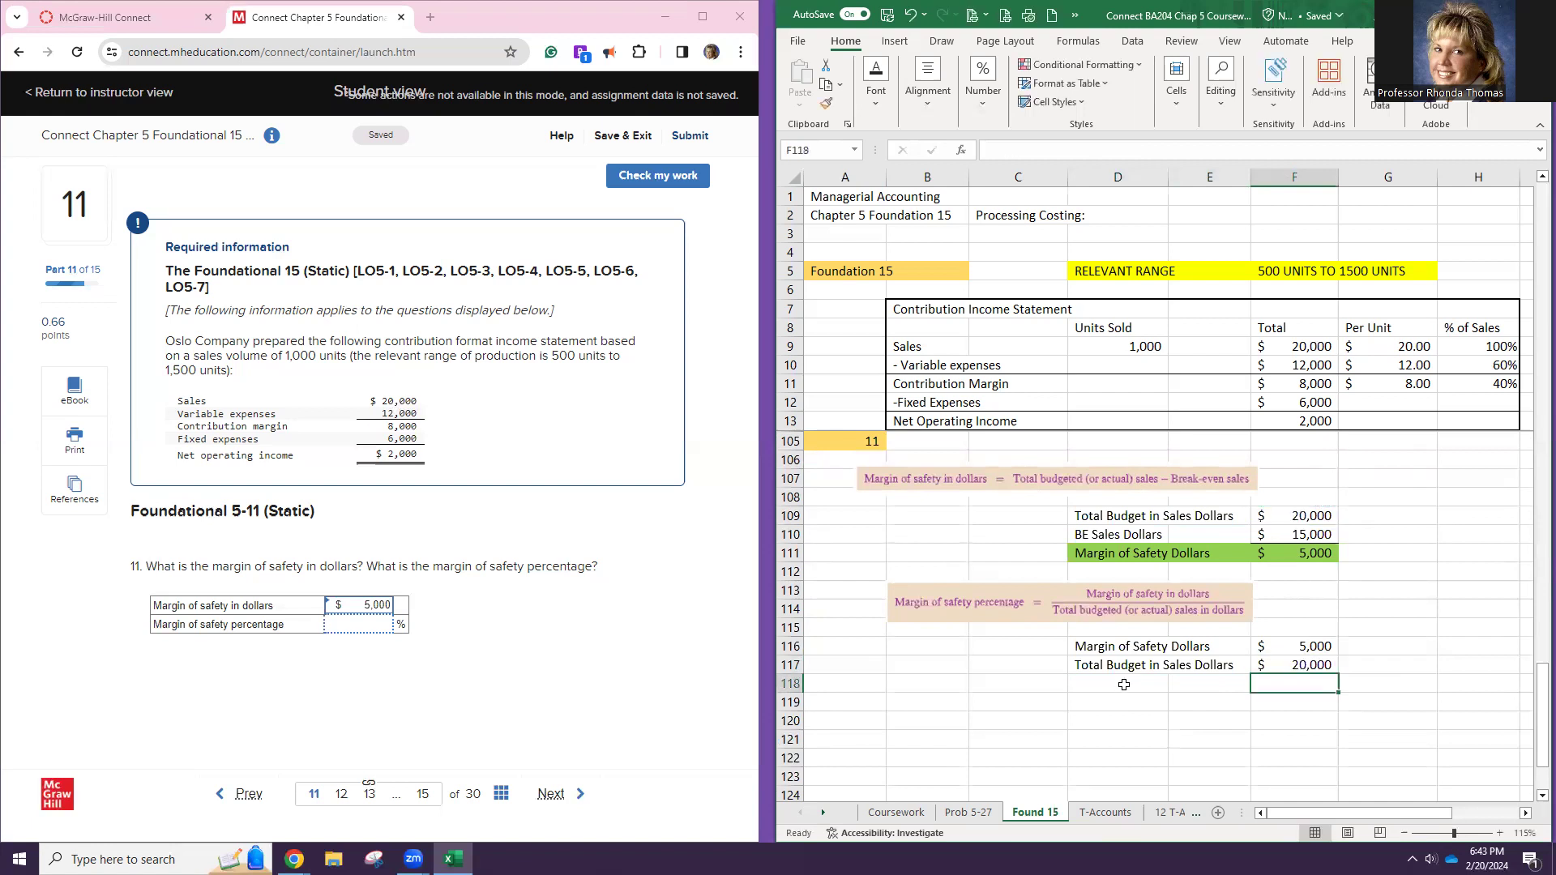
# Label D118 'Margin of Safety Percentage'
pyautogui.click(1111, 685)
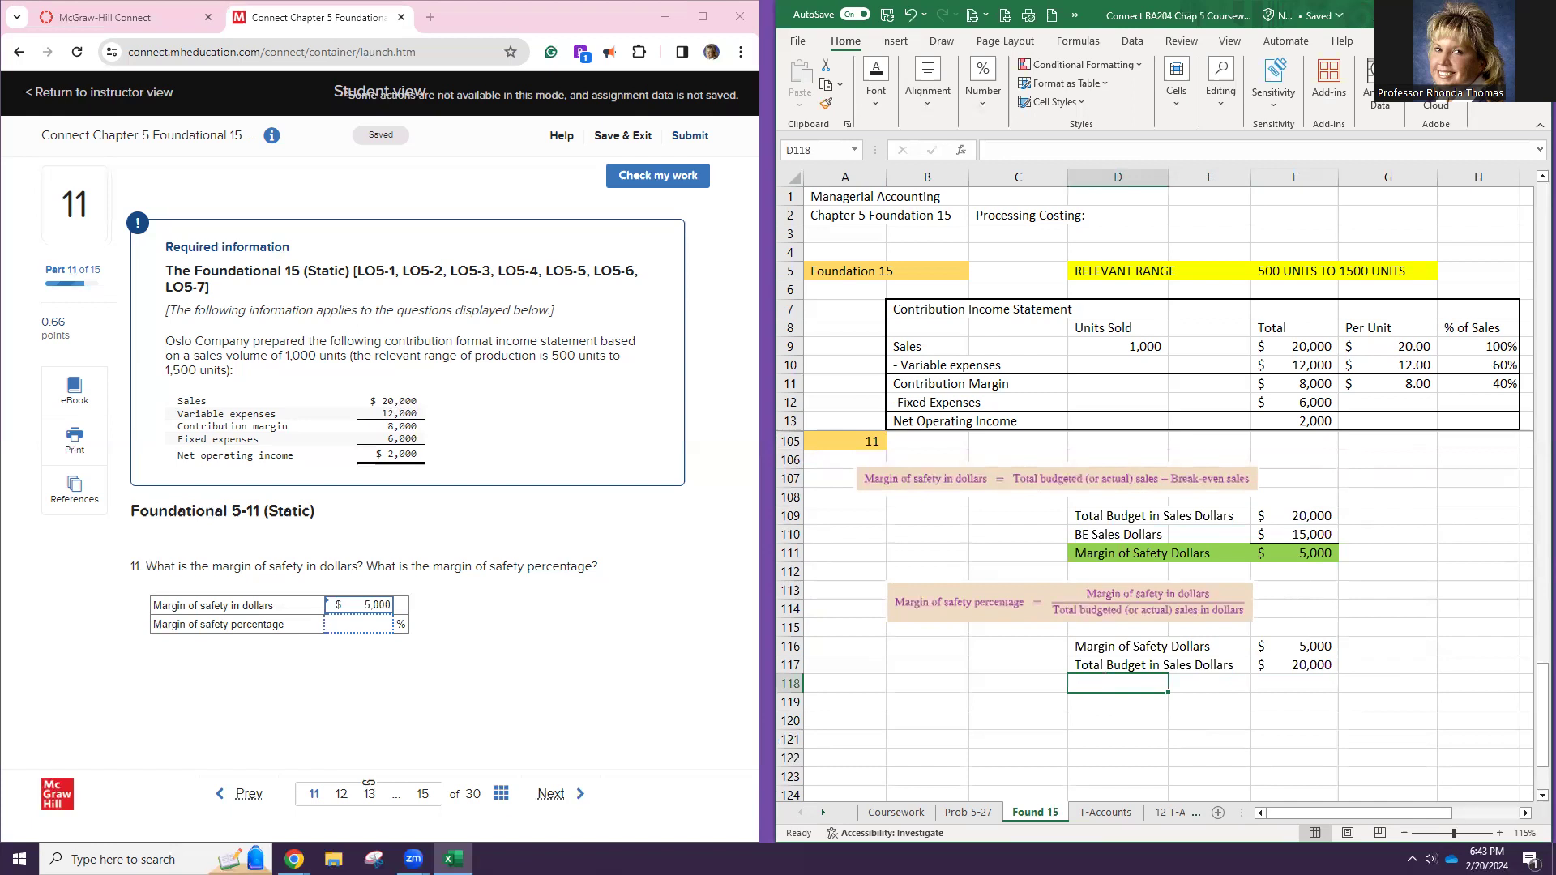
pyautogui.write('Mar')
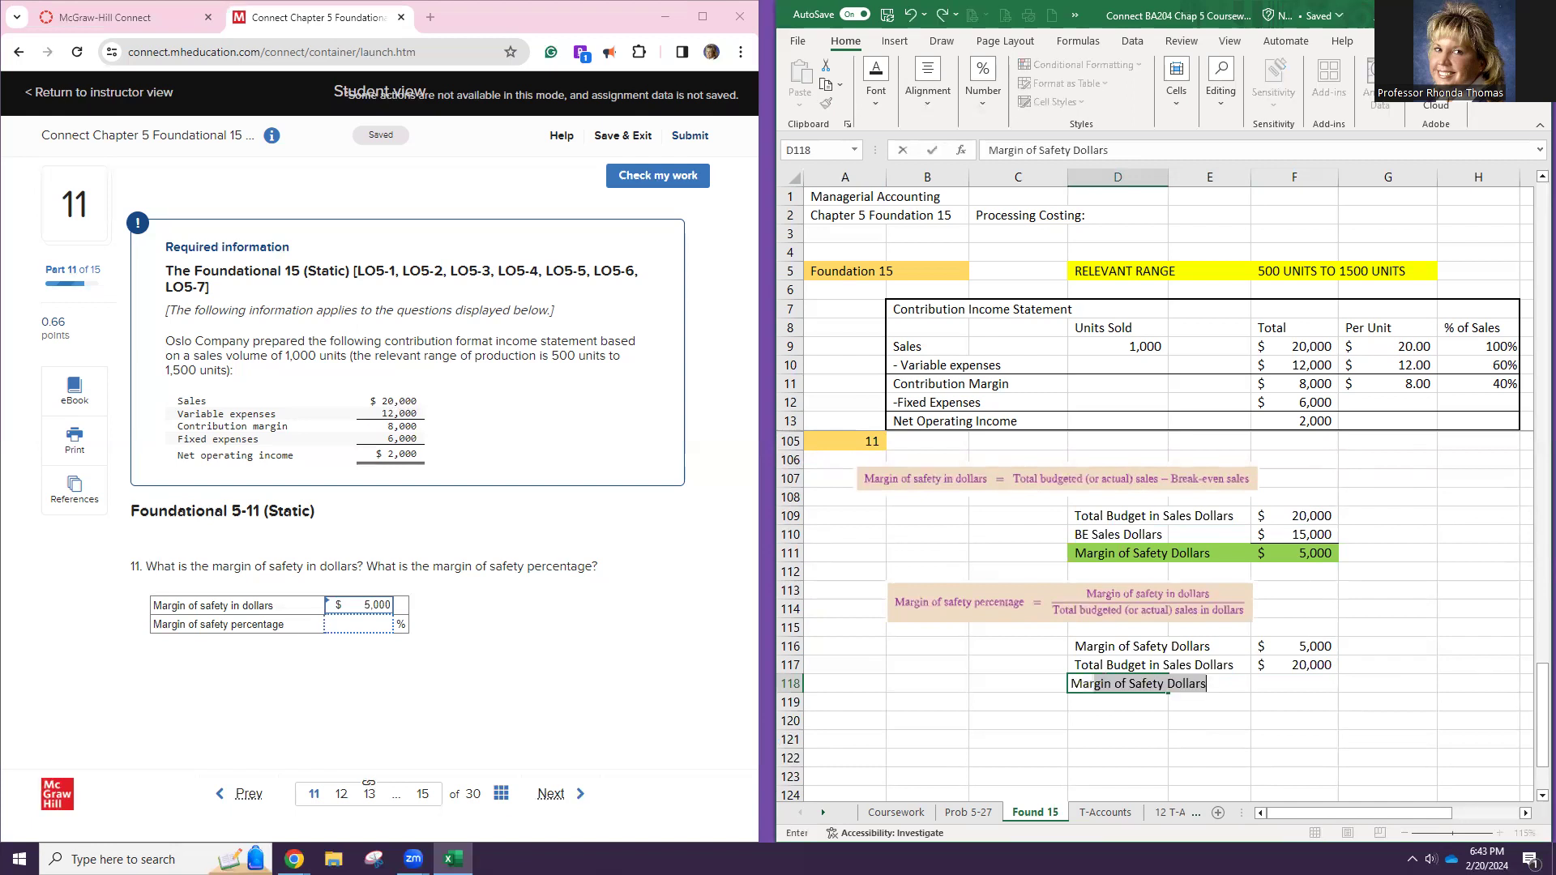
pyautogui.write('gin of Safety Percentage')
pyautogui.press('Tab')
pyautogui.press('Tab')
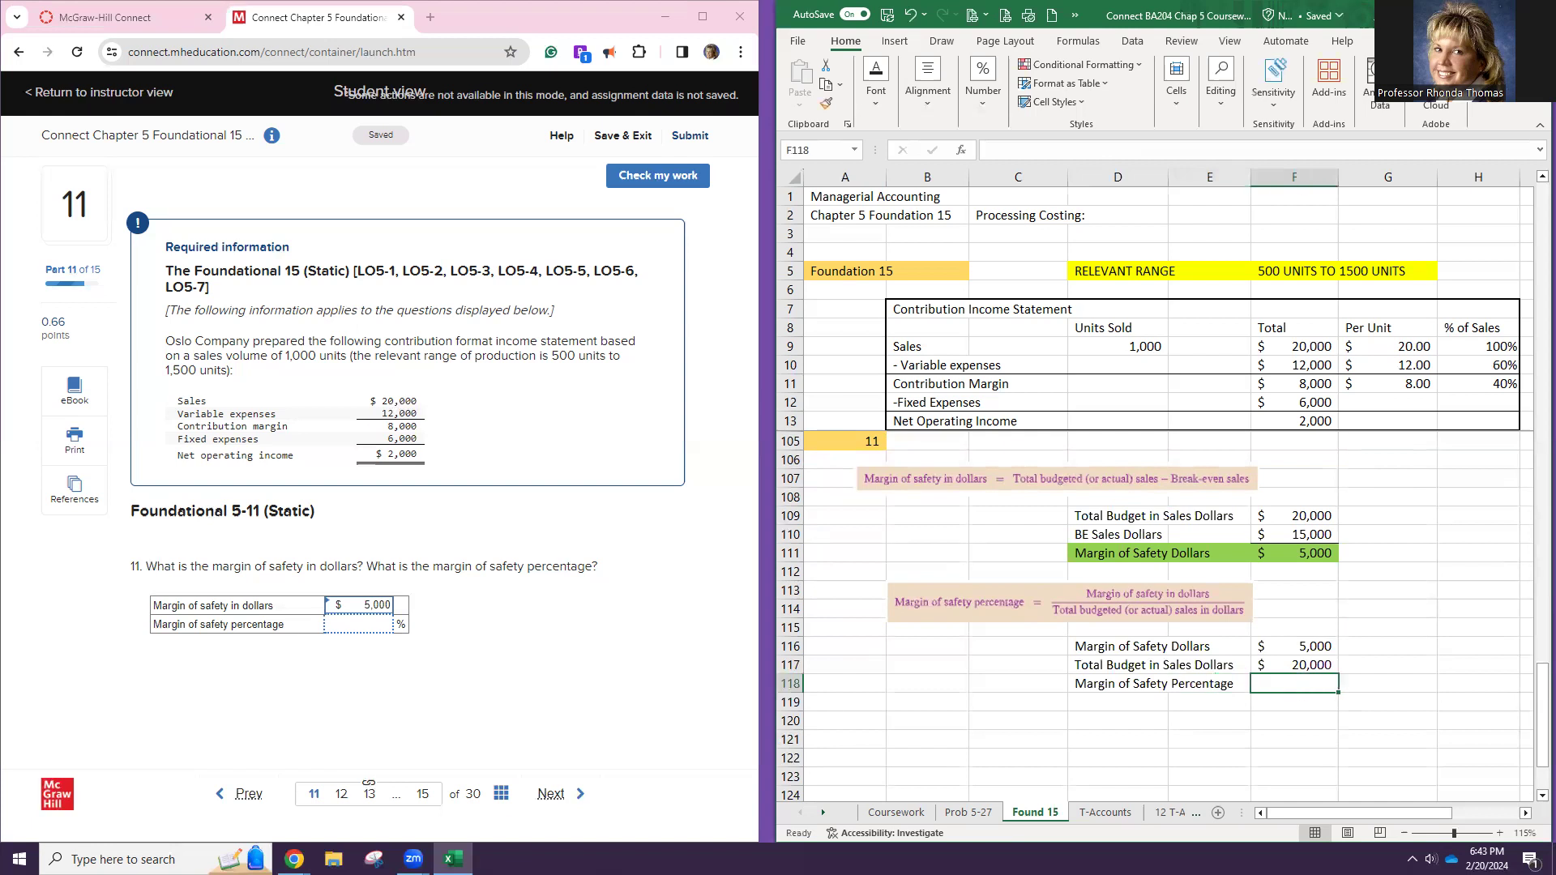
# Enter =F116/F117 in F118 and format it as a percentage, showing 25%
pyautogui.write('=')
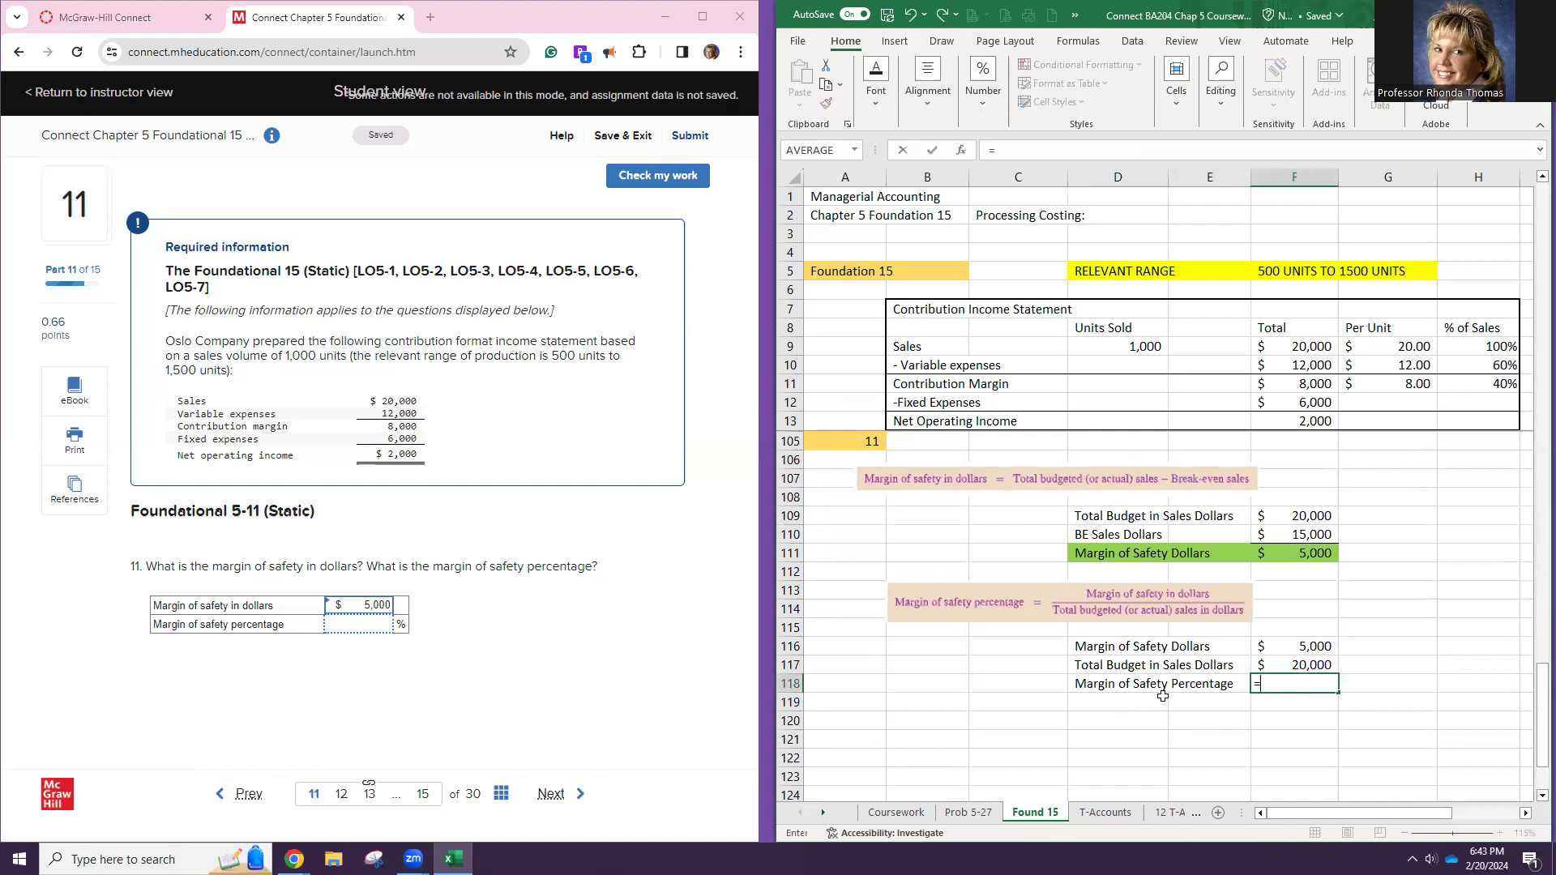
pyautogui.click(1268, 649)
pyautogui.write('/')
pyautogui.click(1310, 666)
pyautogui.press('Return')
pyautogui.click(1296, 688)
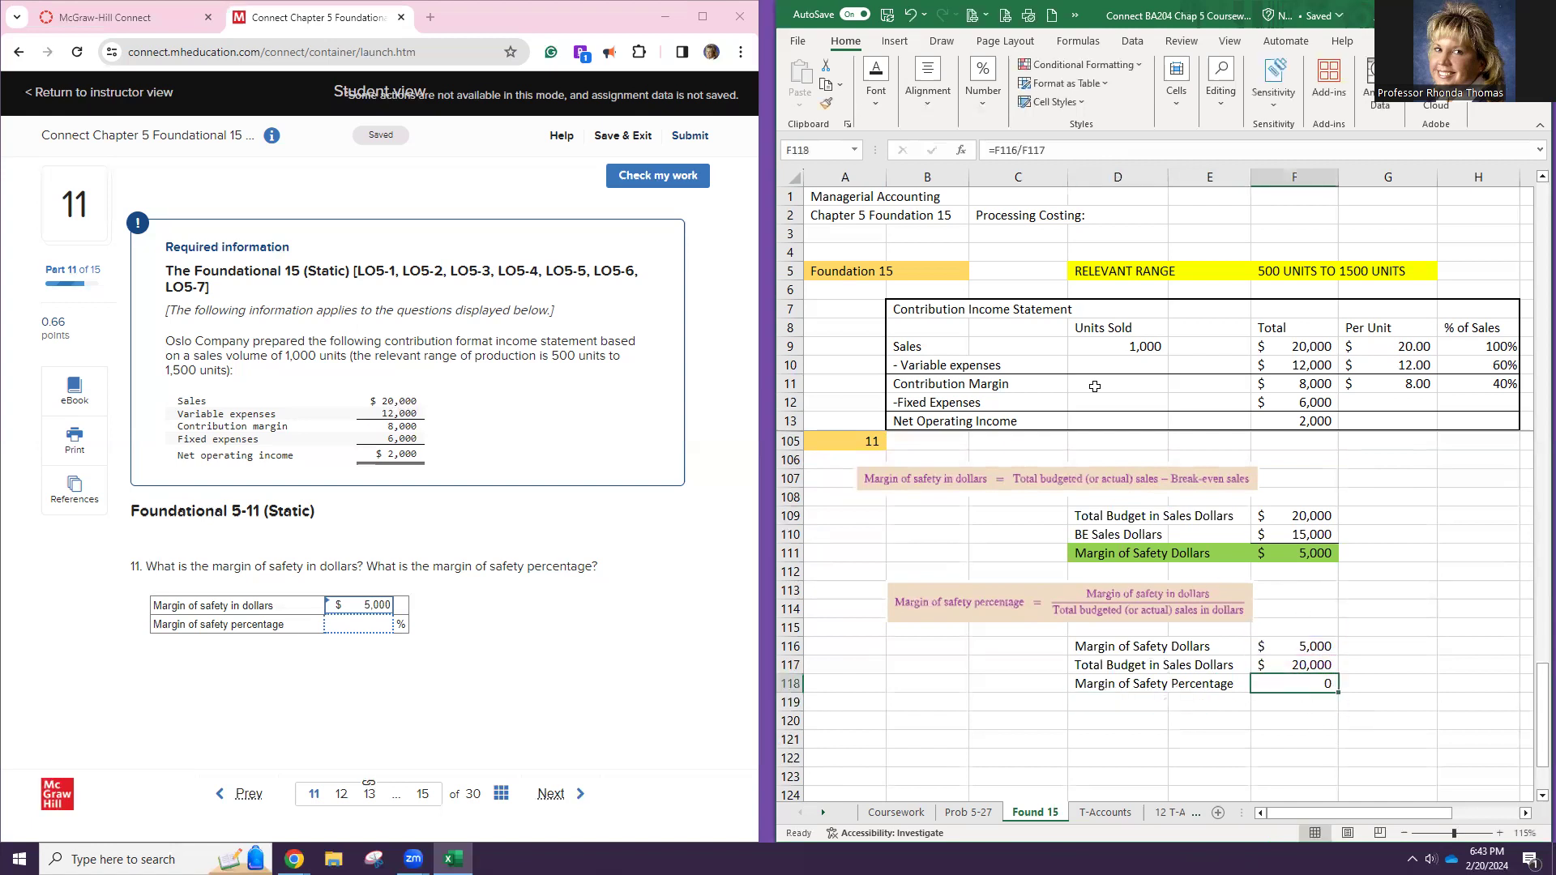
pyautogui.click(985, 88)
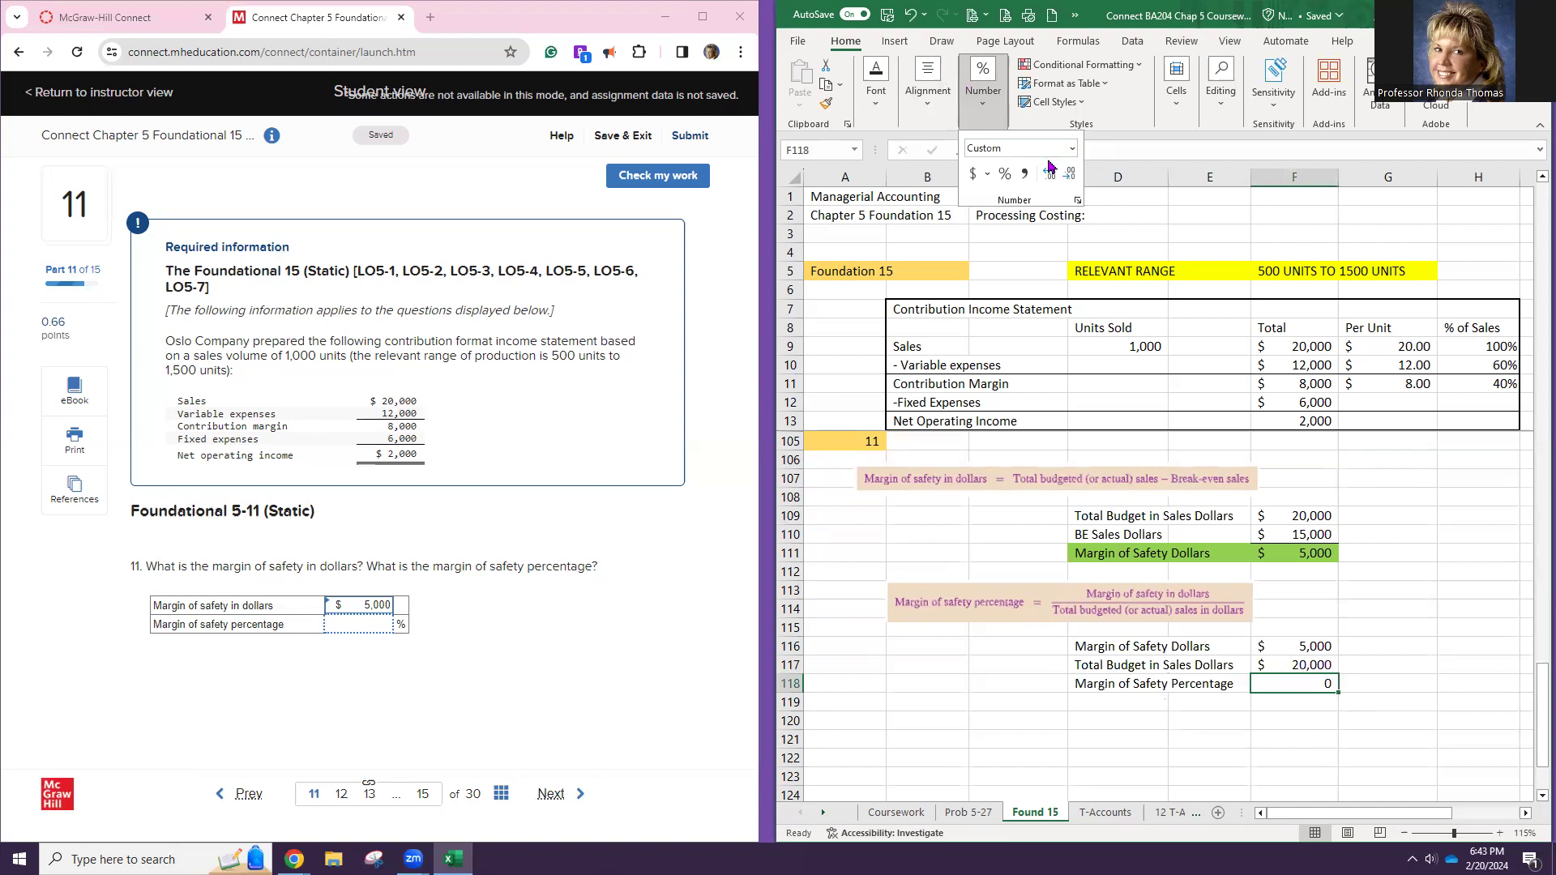
pyautogui.click(1006, 176)
# Enter 25 as Connect's margin of safety percentage and check the answers
pyautogui.click(356, 621)
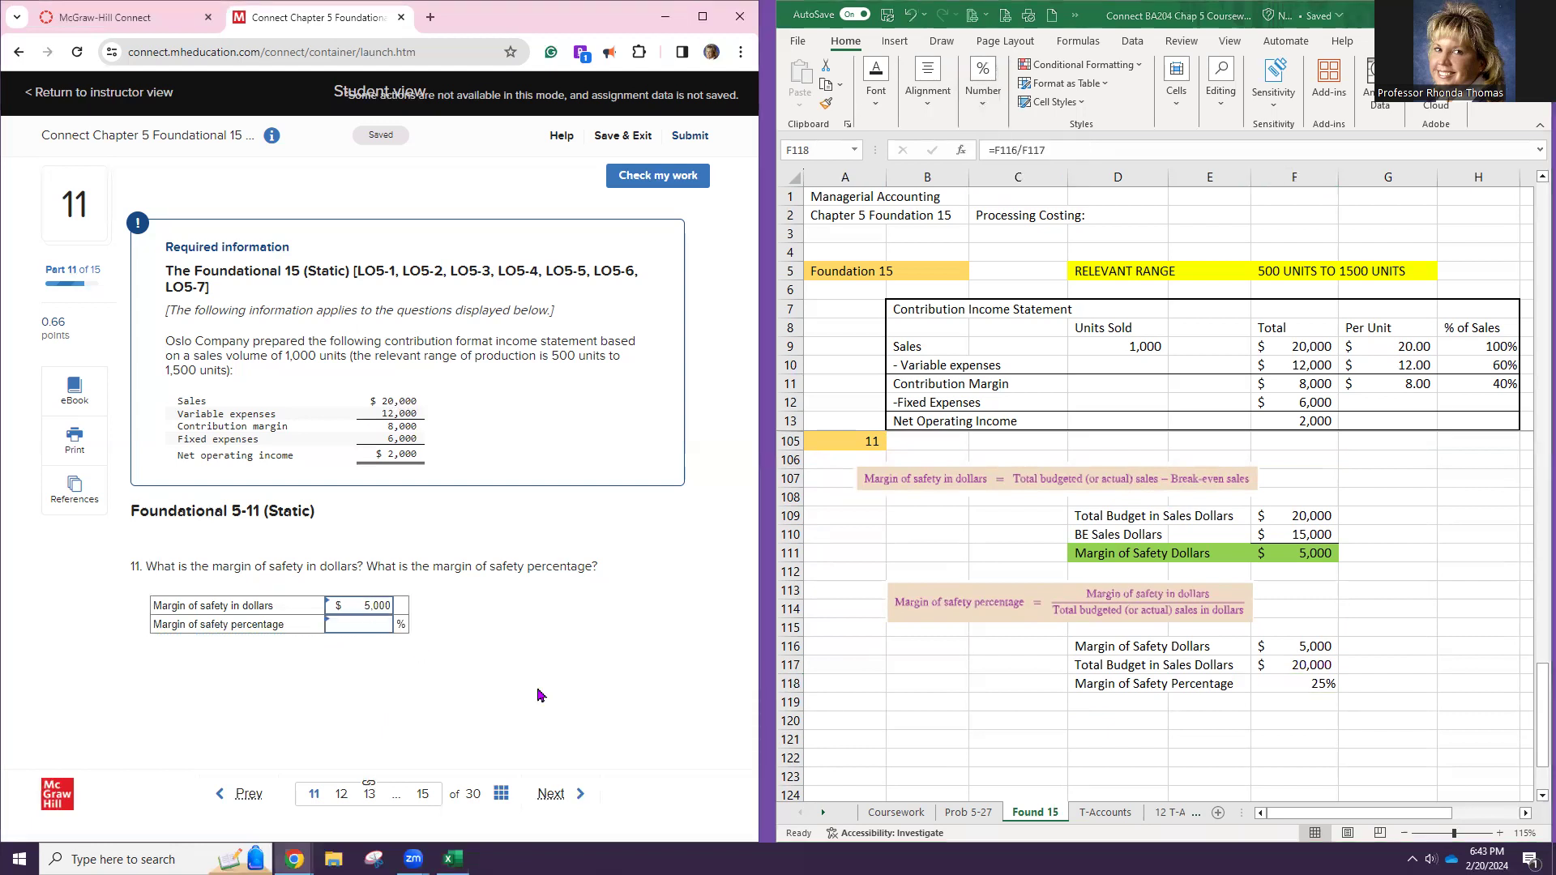
pyautogui.write('25')
pyautogui.click(662, 177)
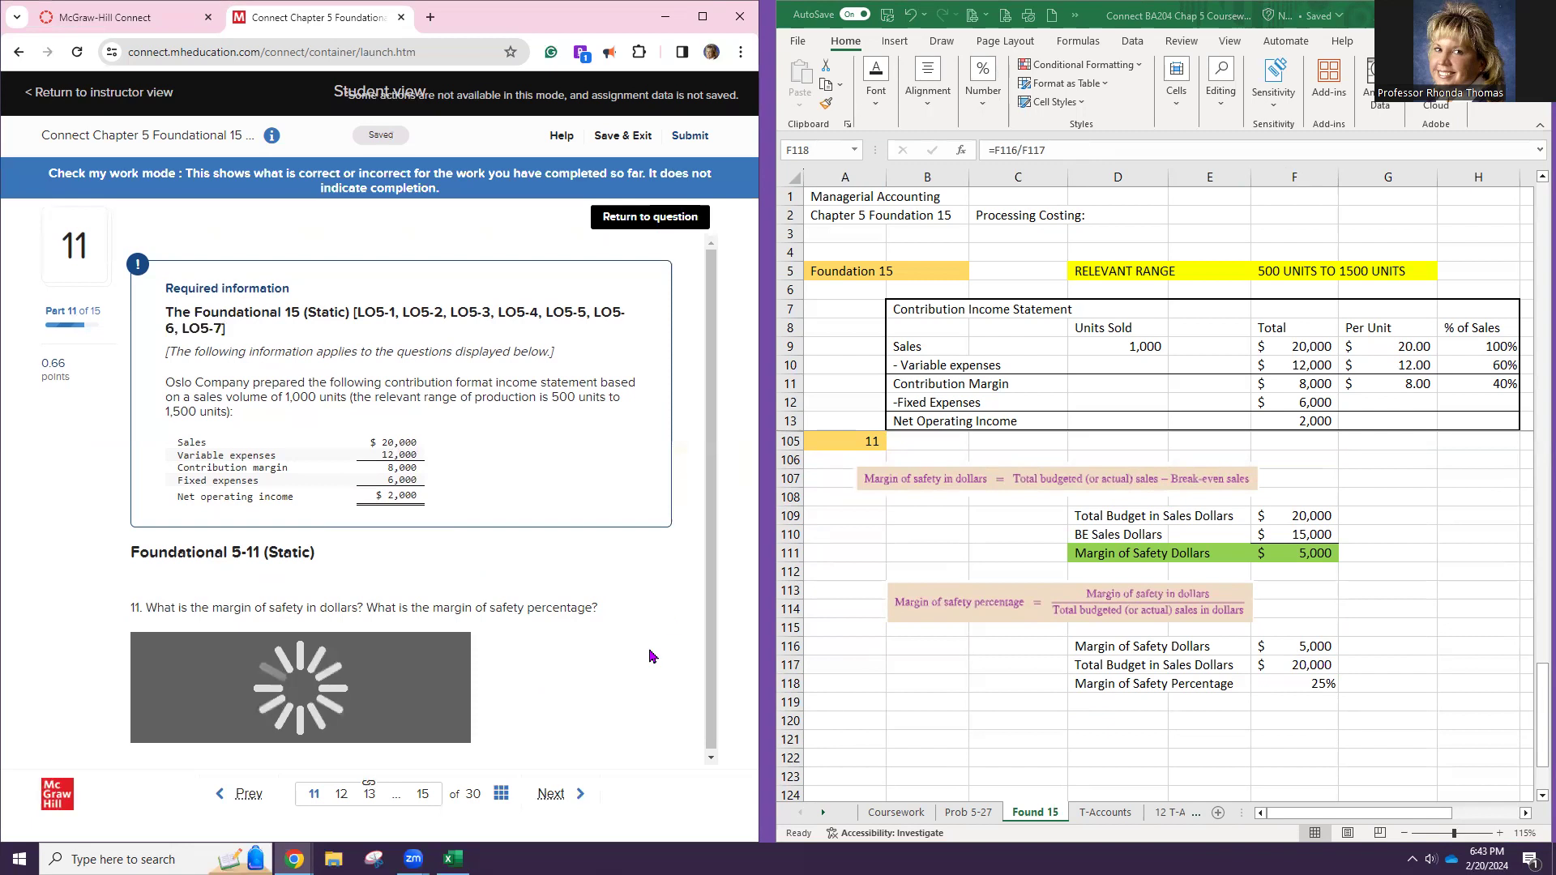
pyautogui.click(556, 800)
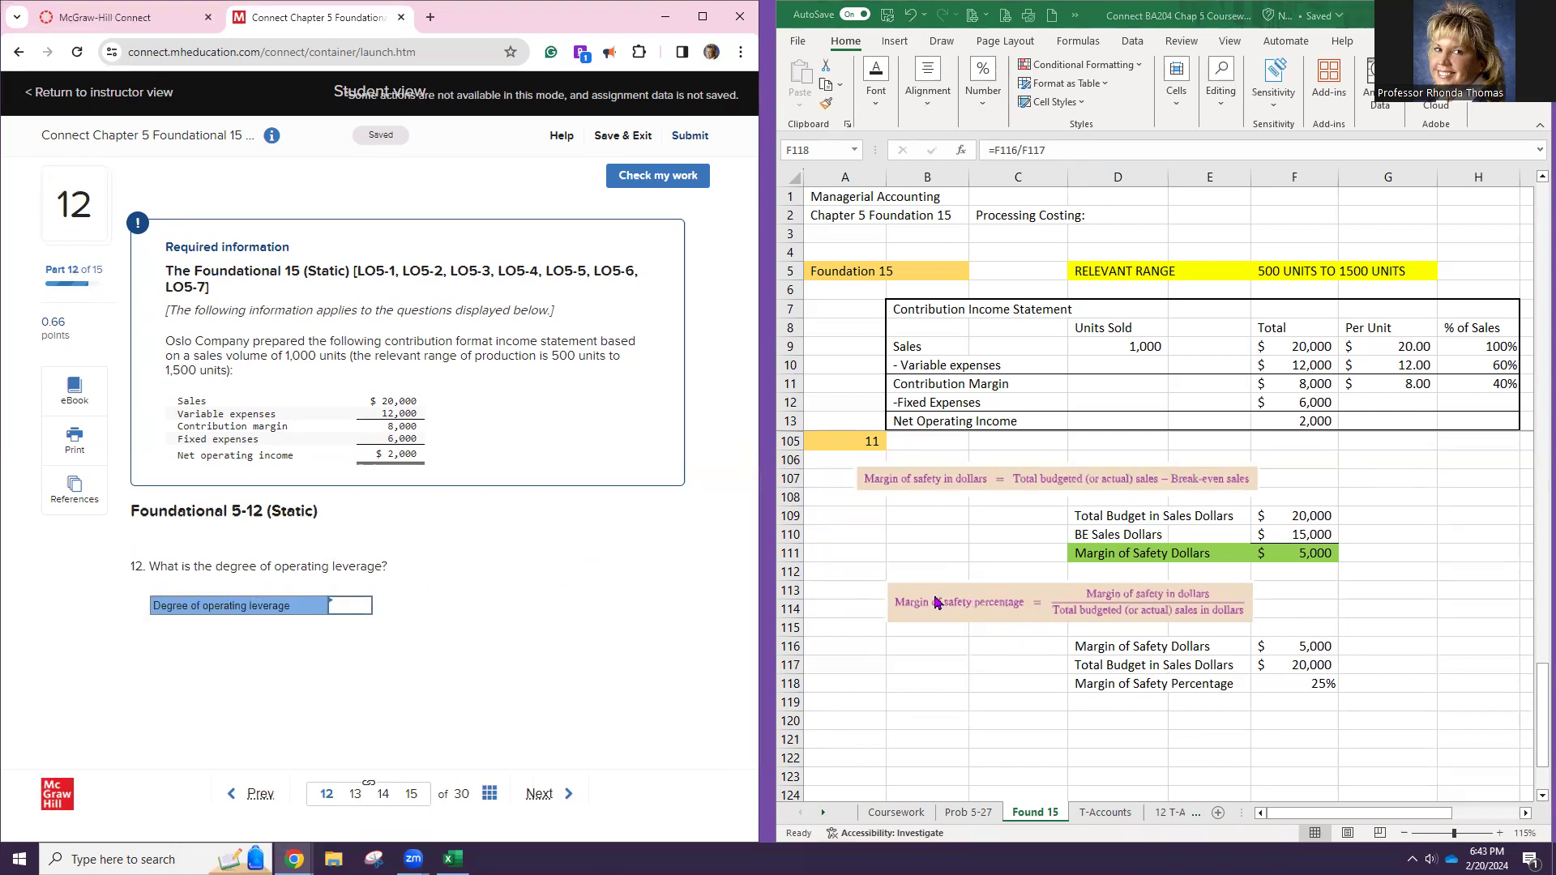
# Copy the section 11 label into A121 and renumber it 12
pyautogui.click(848, 441)
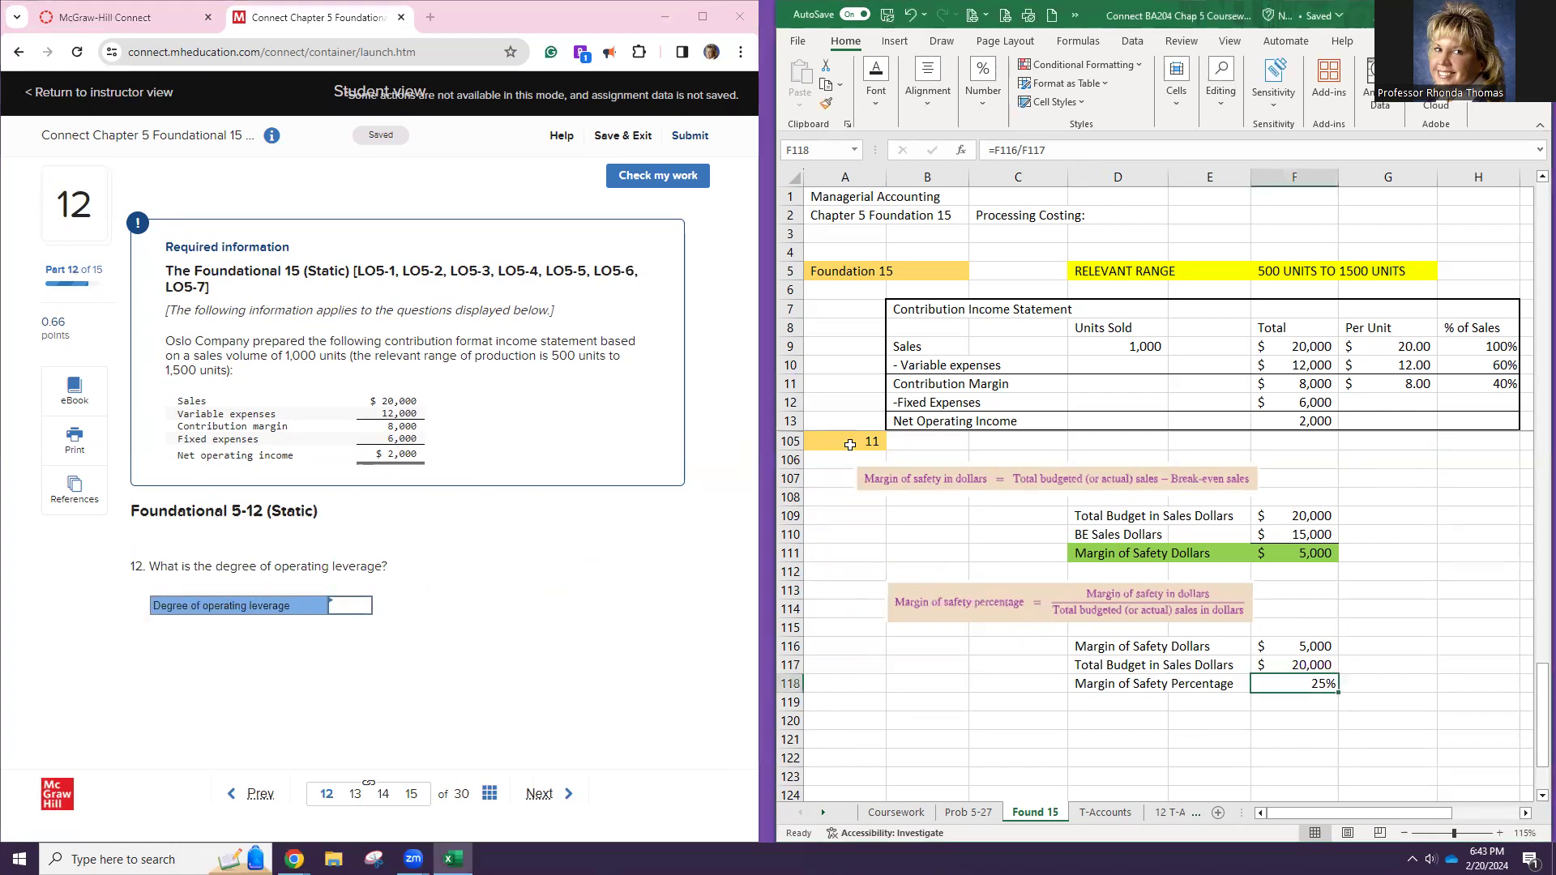
pyautogui.hotkey('ctrl', 'c')
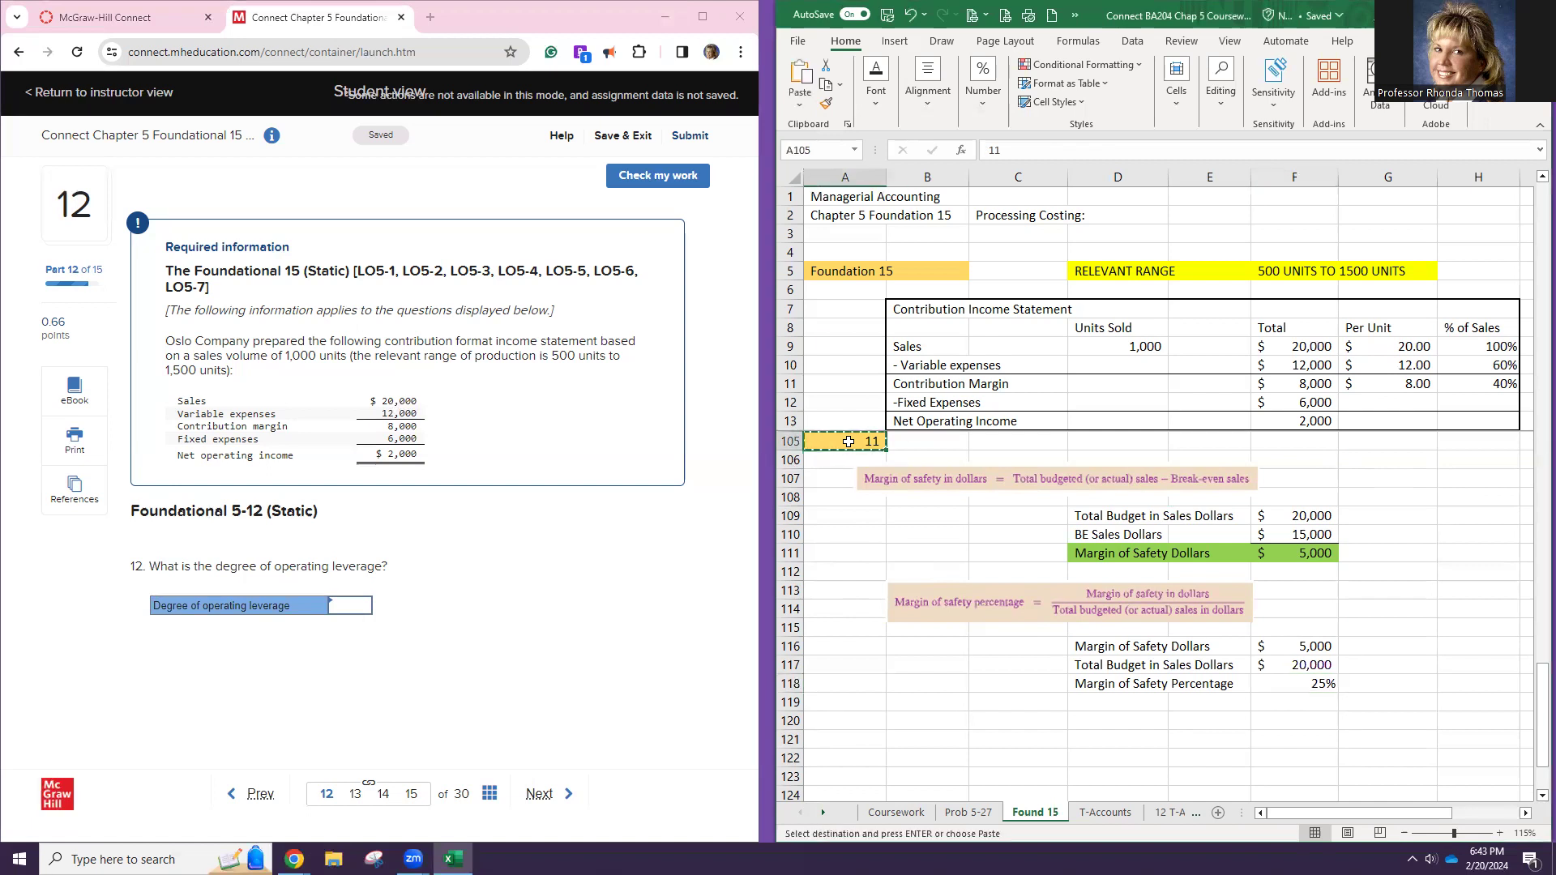
pyautogui.click(871, 739)
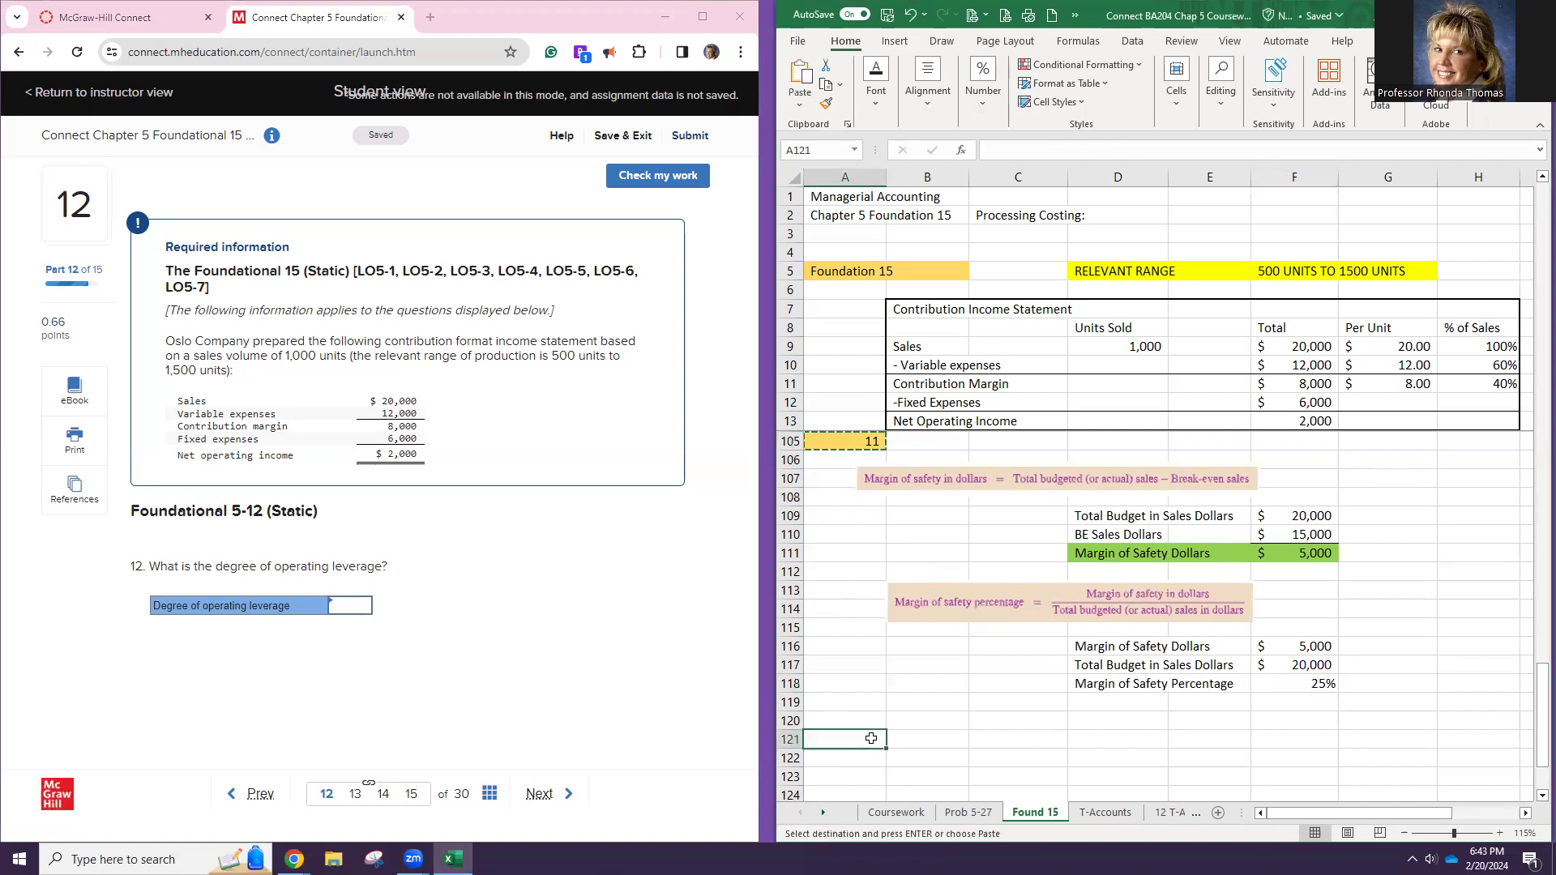
pyautogui.hotkey('ctrl', 'v')
pyautogui.doubleClick(871, 739)
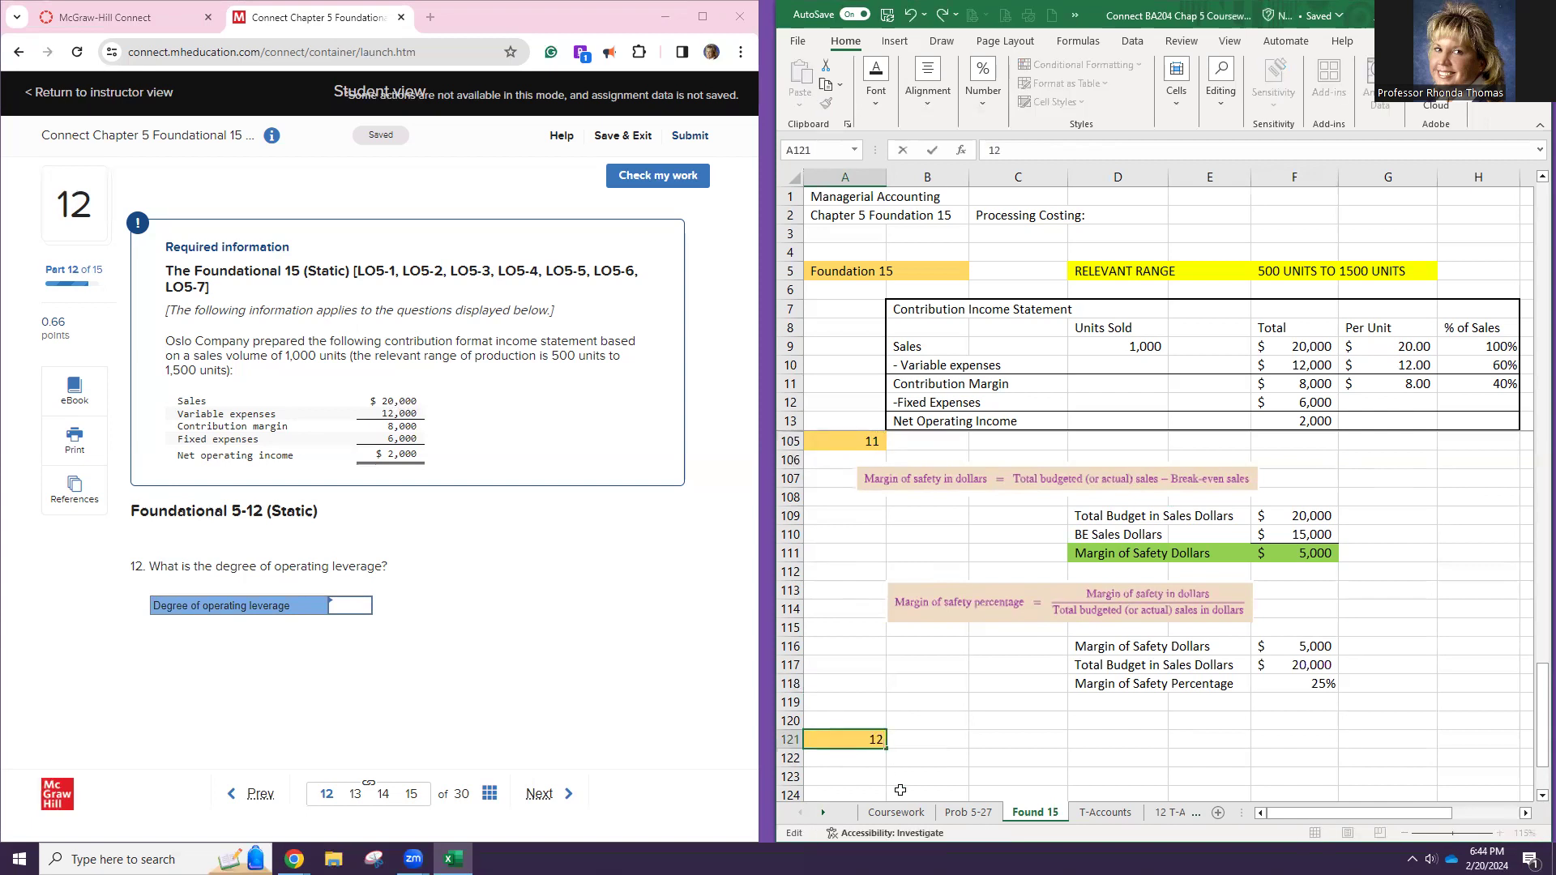
pyautogui.press('Return')
# Paste the degree of operating leverage formula image from the Coursework sheet at B123 of Found 15
pyautogui.scroll(8, 1011, 648)
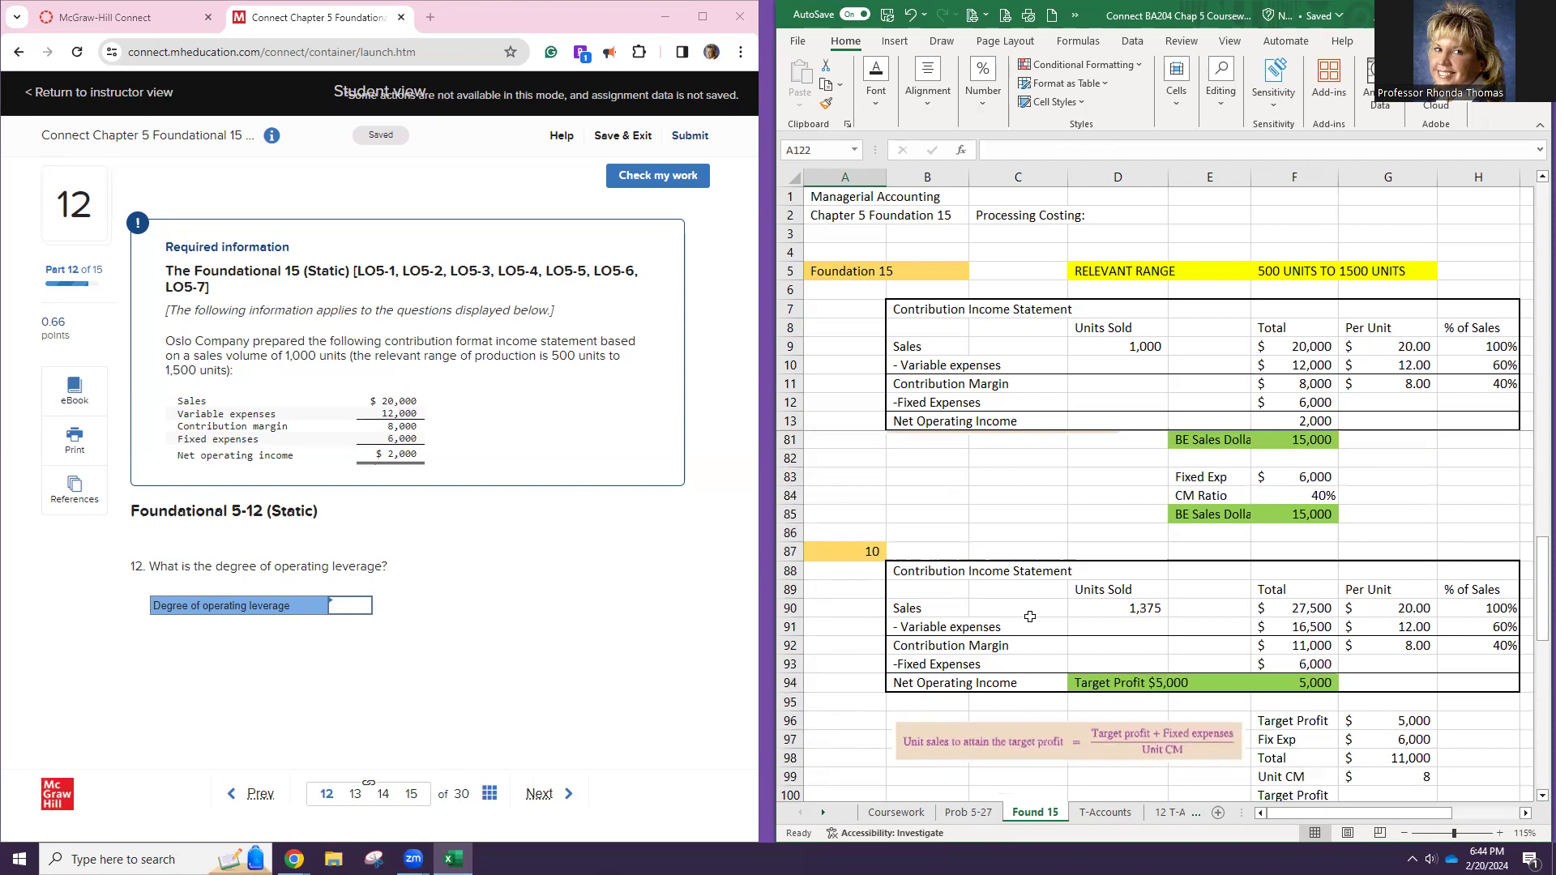
pyautogui.scroll(-4, 1015, 647)
pyautogui.click(896, 813)
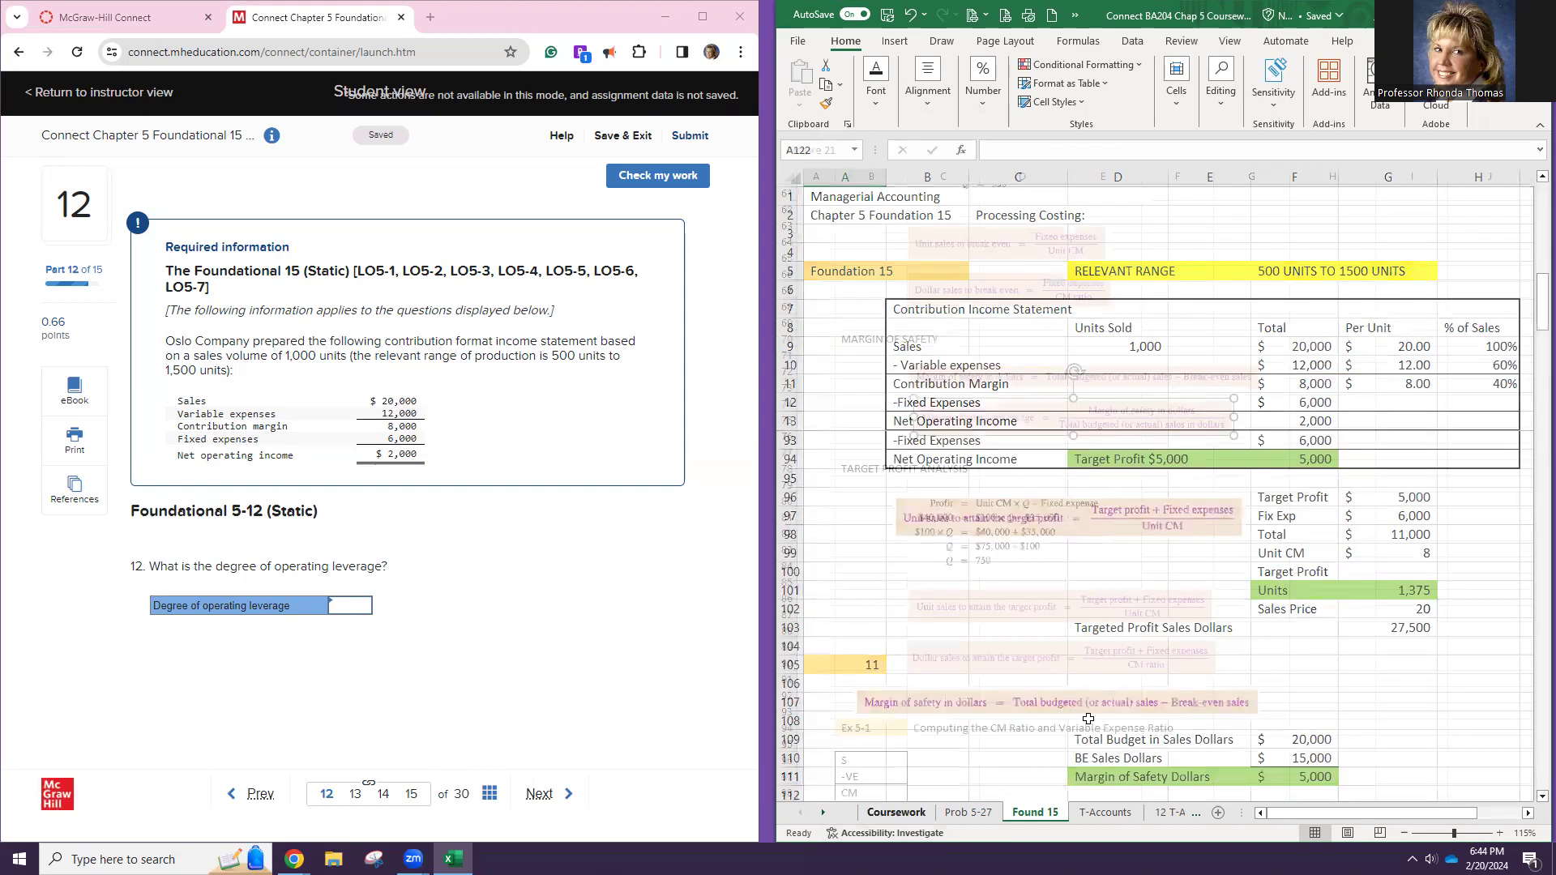
pyautogui.scroll(9, 1080, 666)
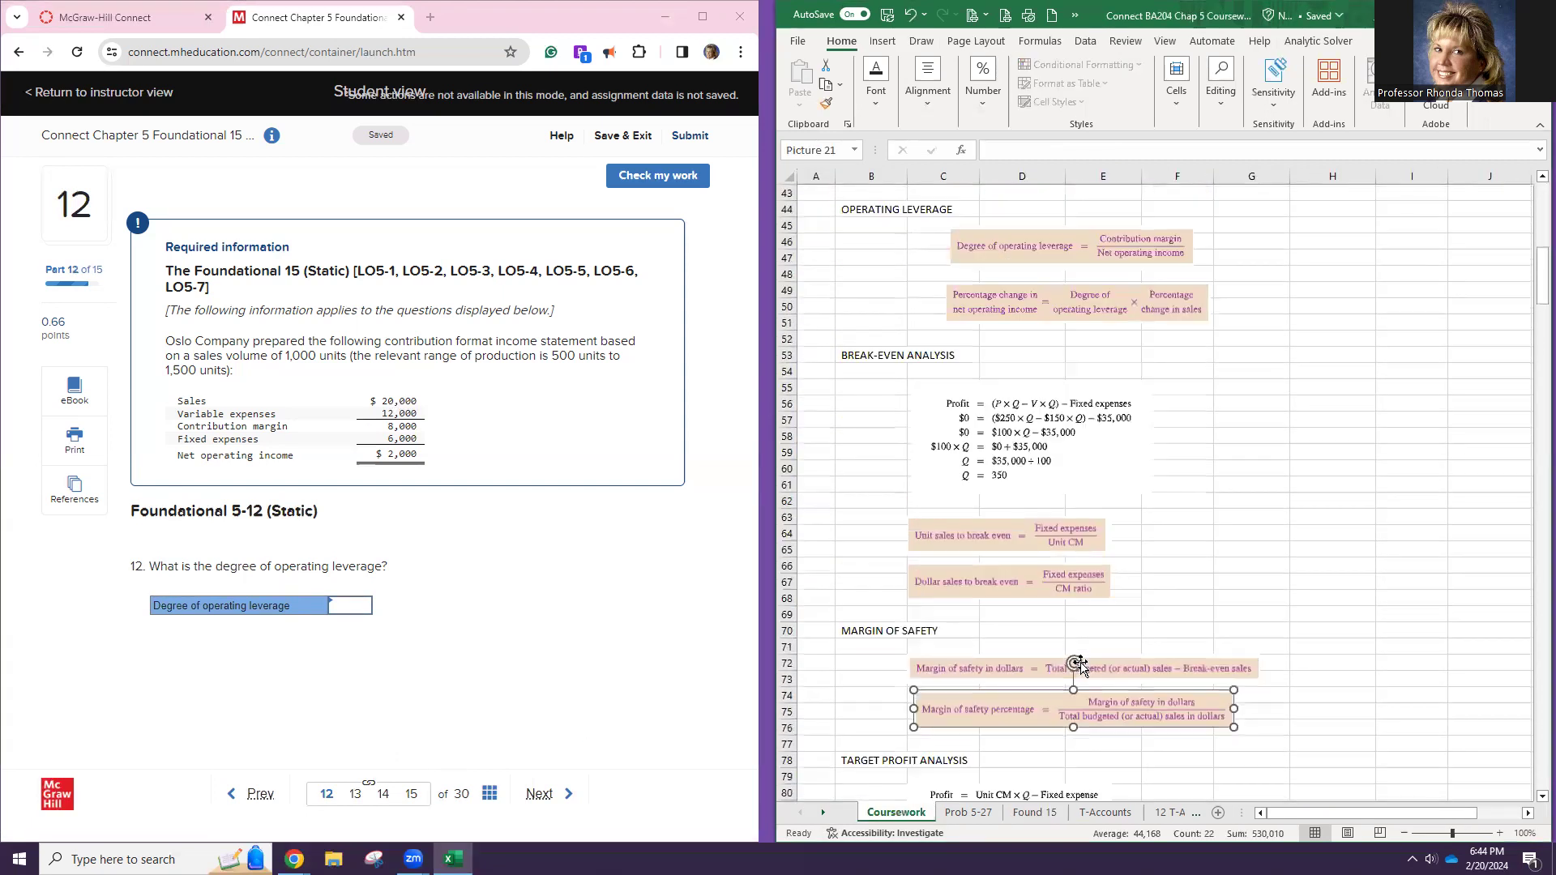
pyautogui.click(1047, 403)
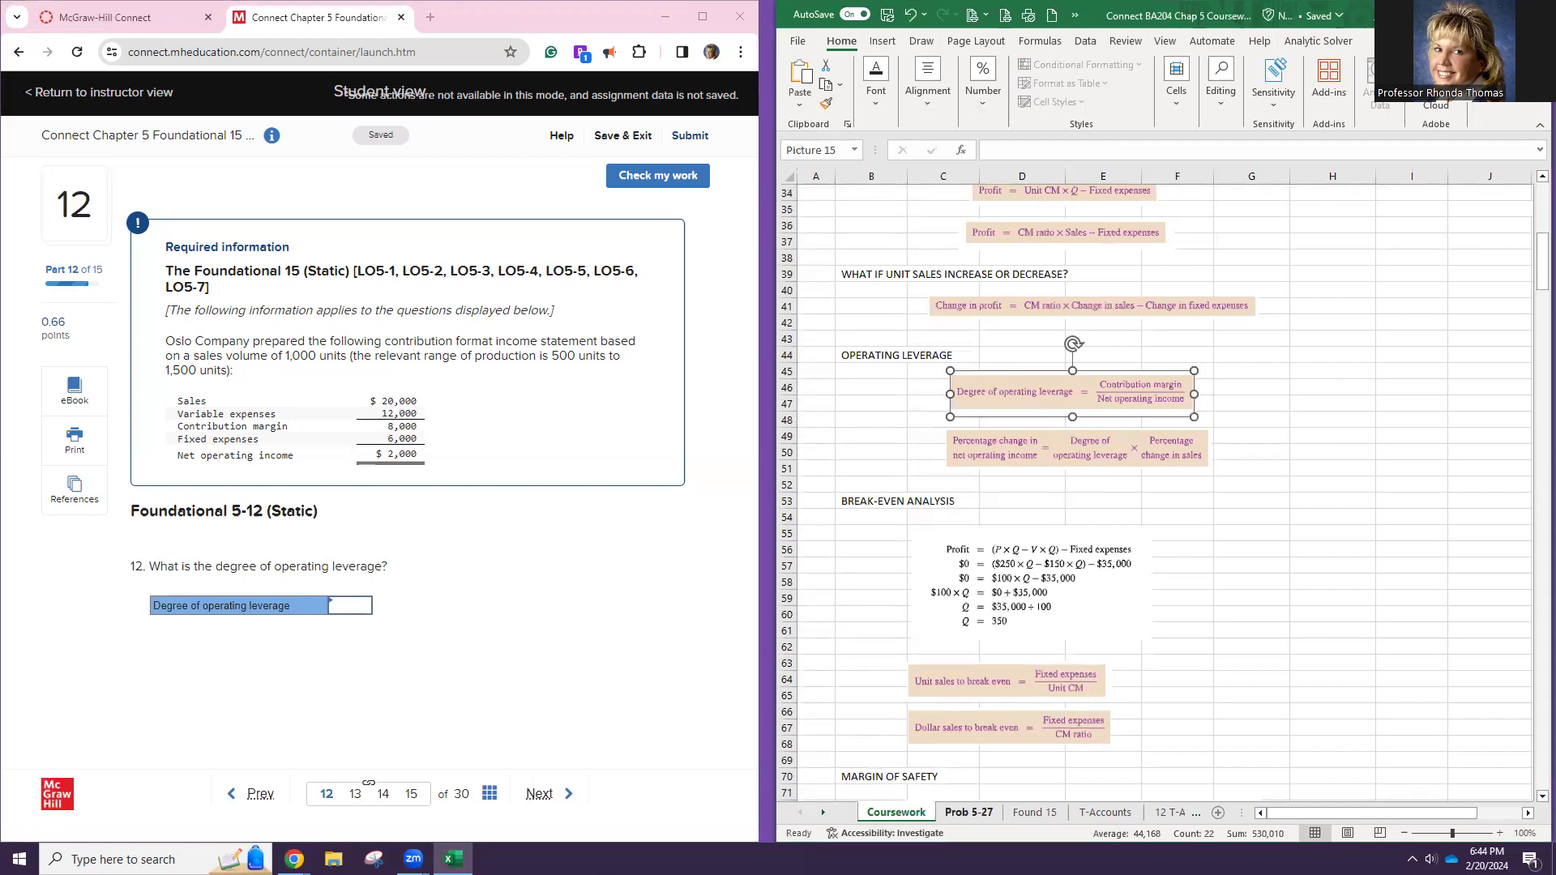
pyautogui.click(1050, 814)
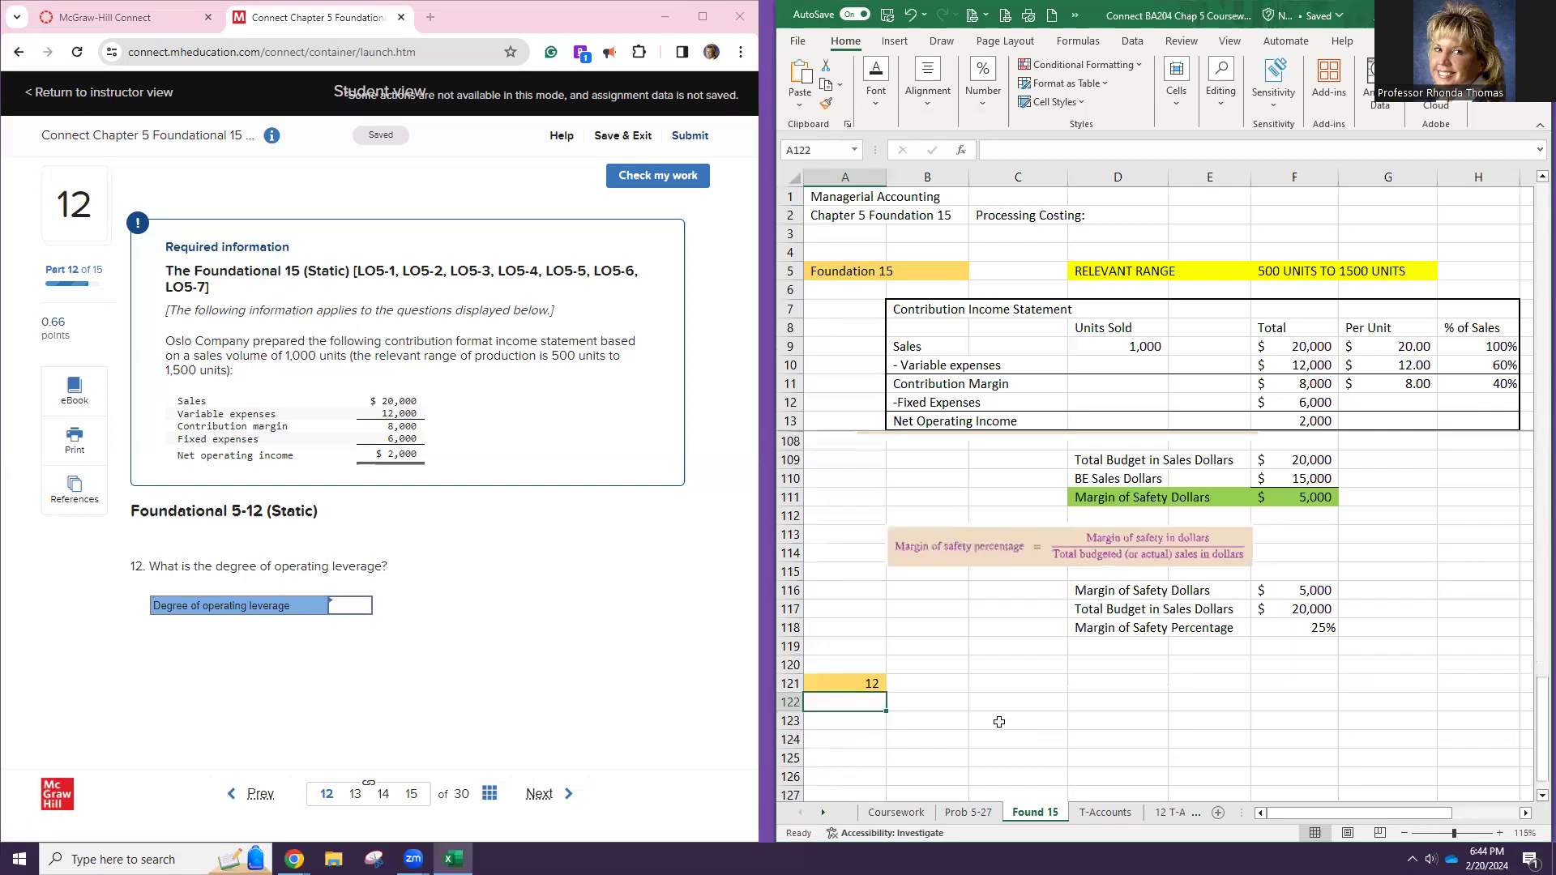
pyautogui.click(940, 720)
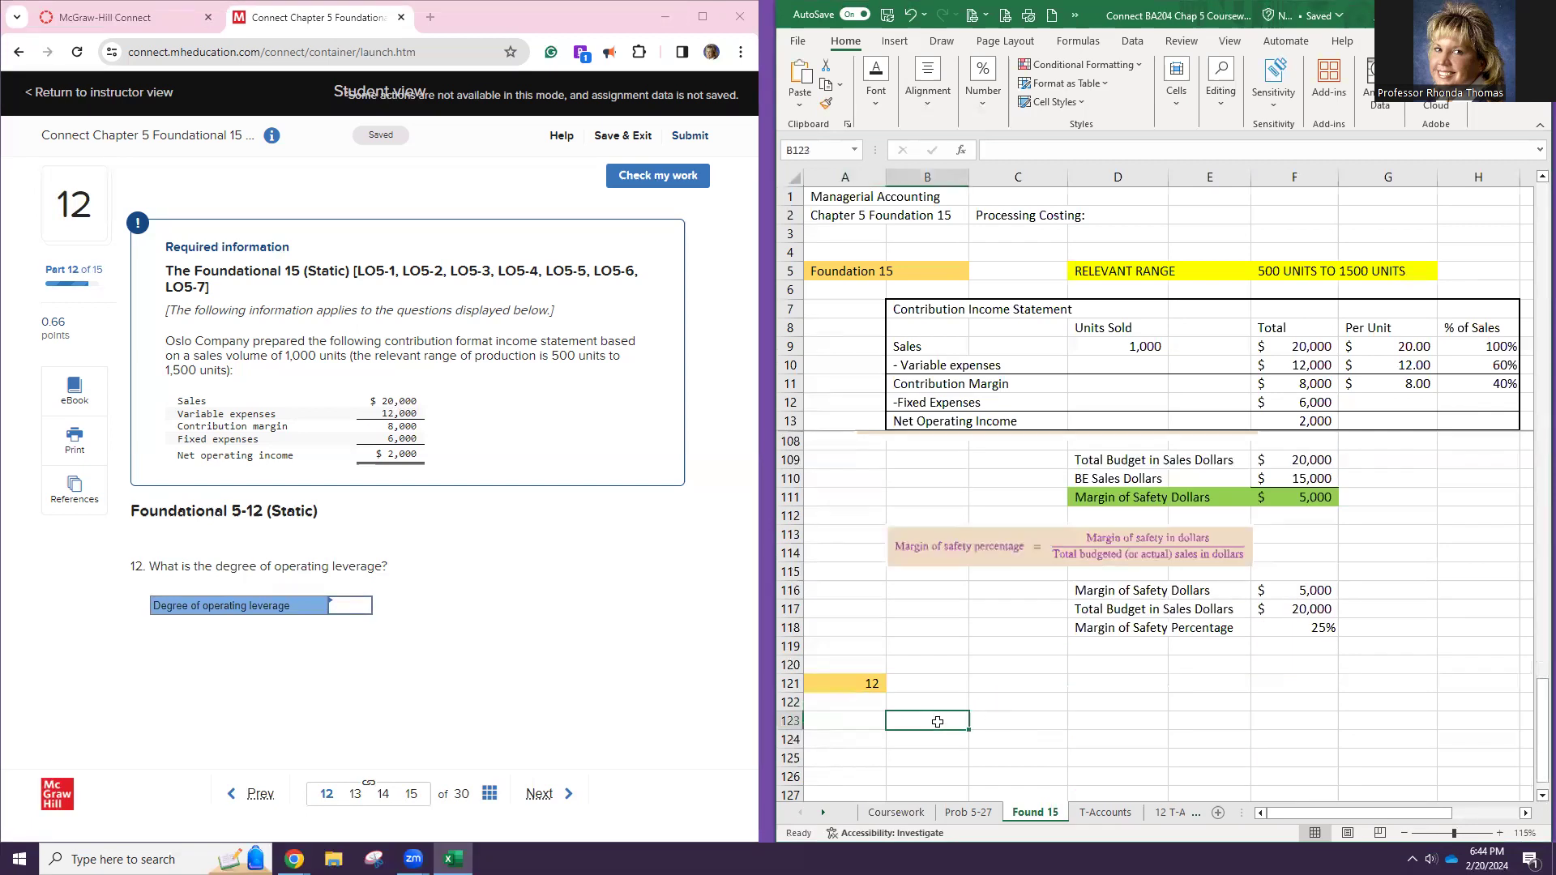
pyautogui.hotkey('ctrl', 'v')
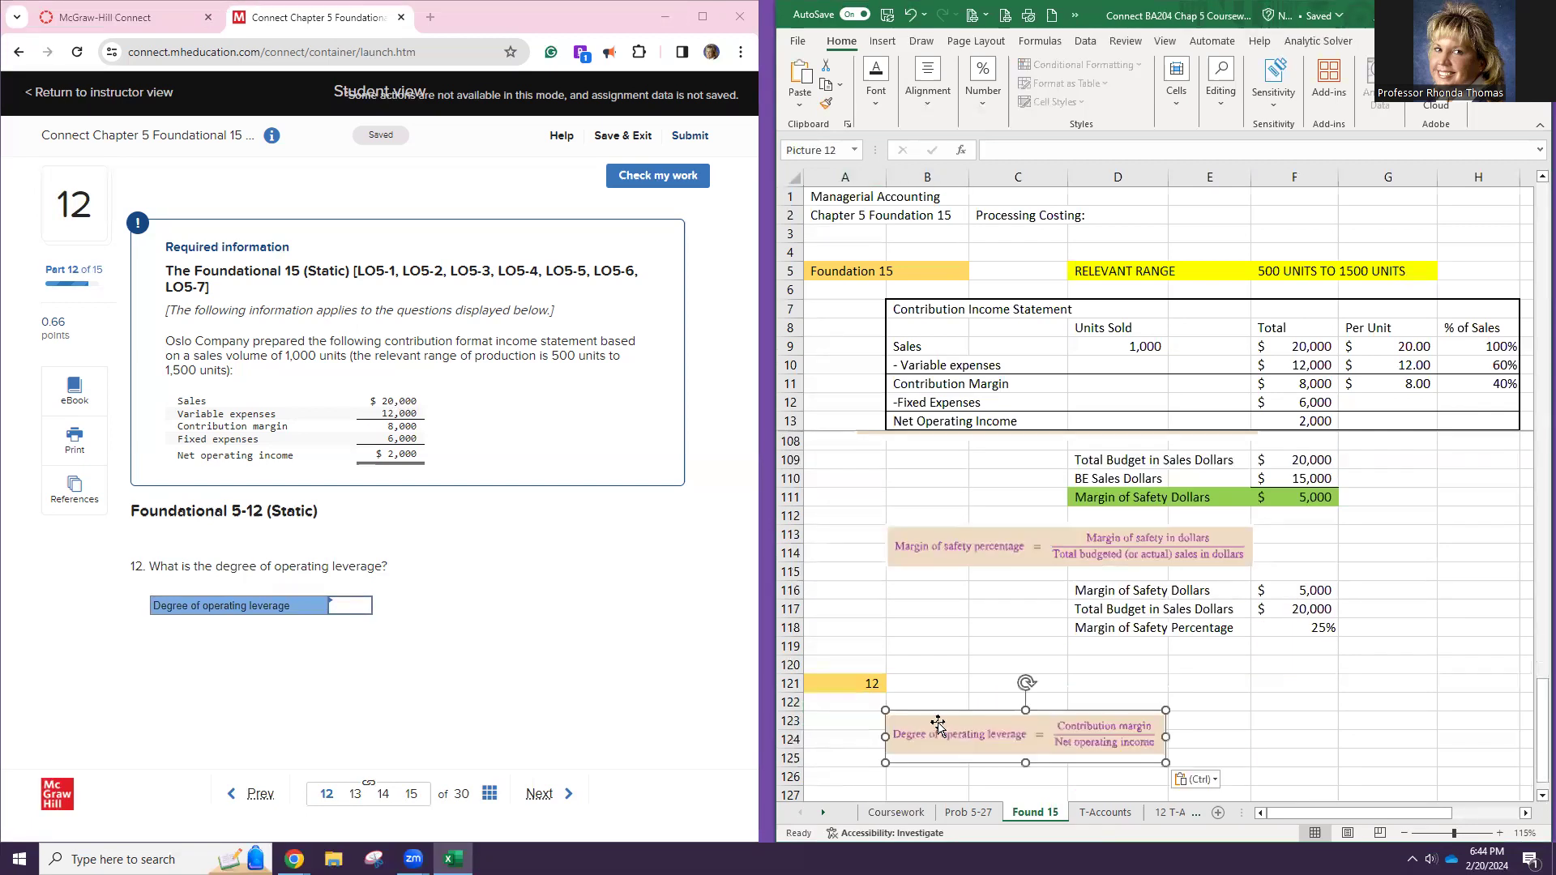
pyautogui.scroll(-1, 980, 758)
pyautogui.click(980, 758)
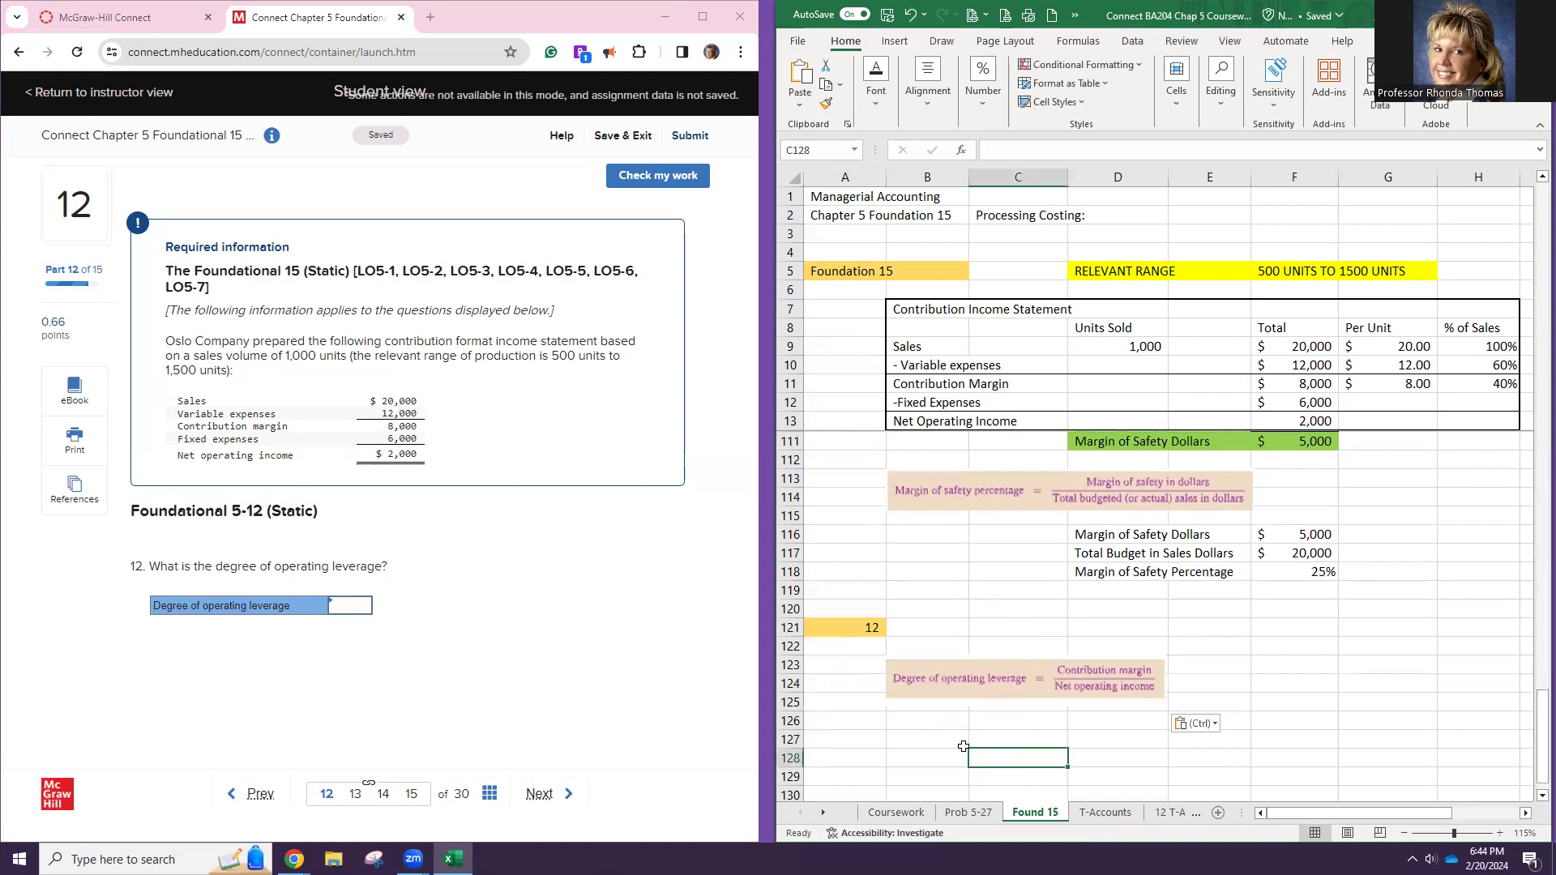
pyautogui.click(943, 753)
pyautogui.click(933, 738)
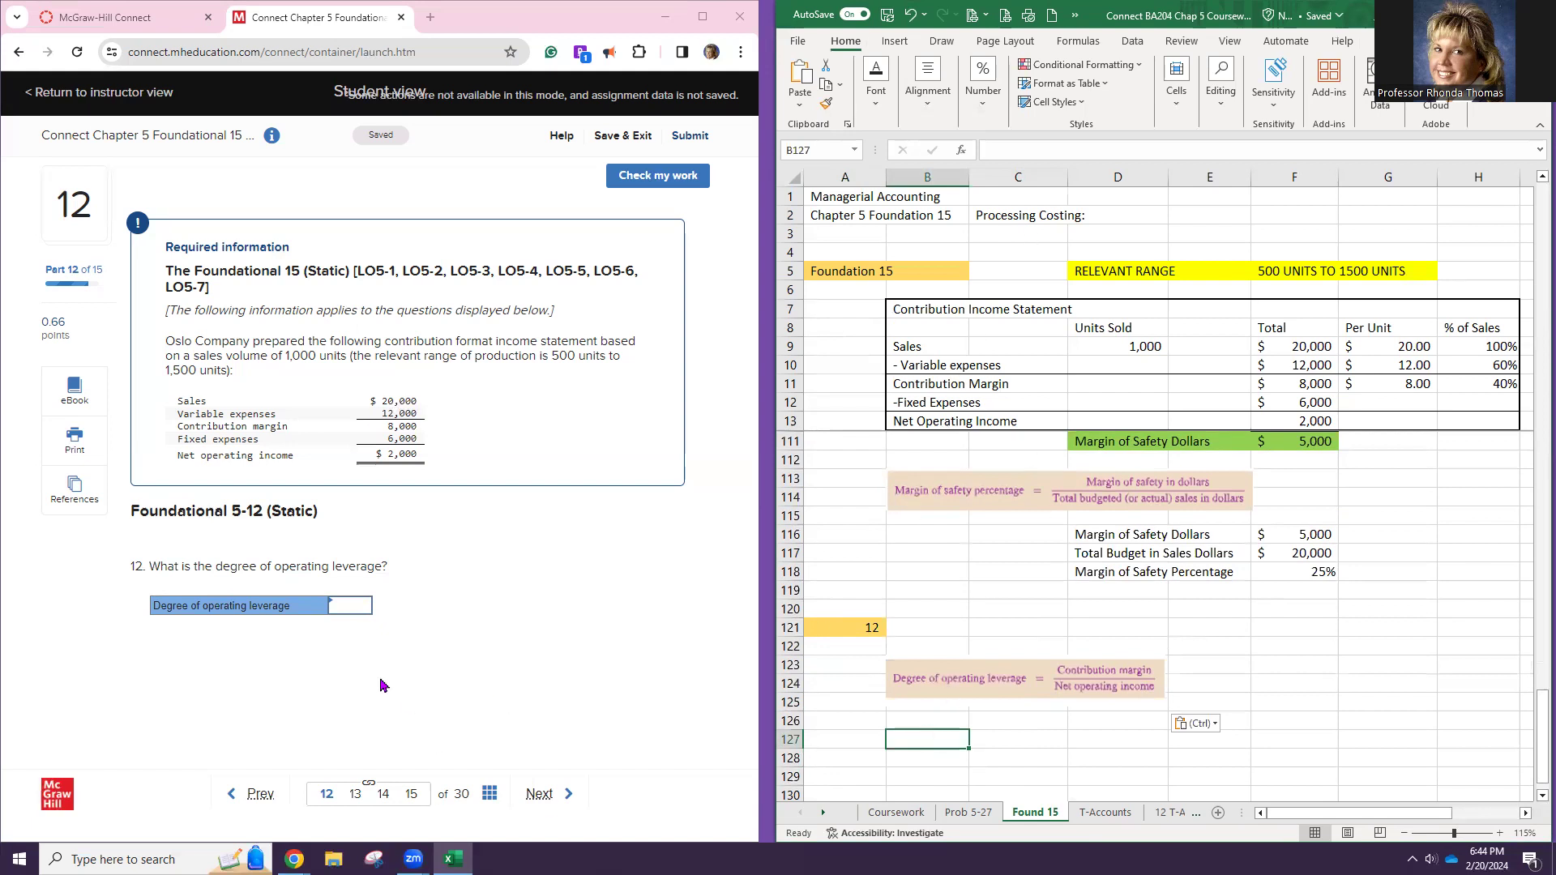
pyautogui.click(540, 795)
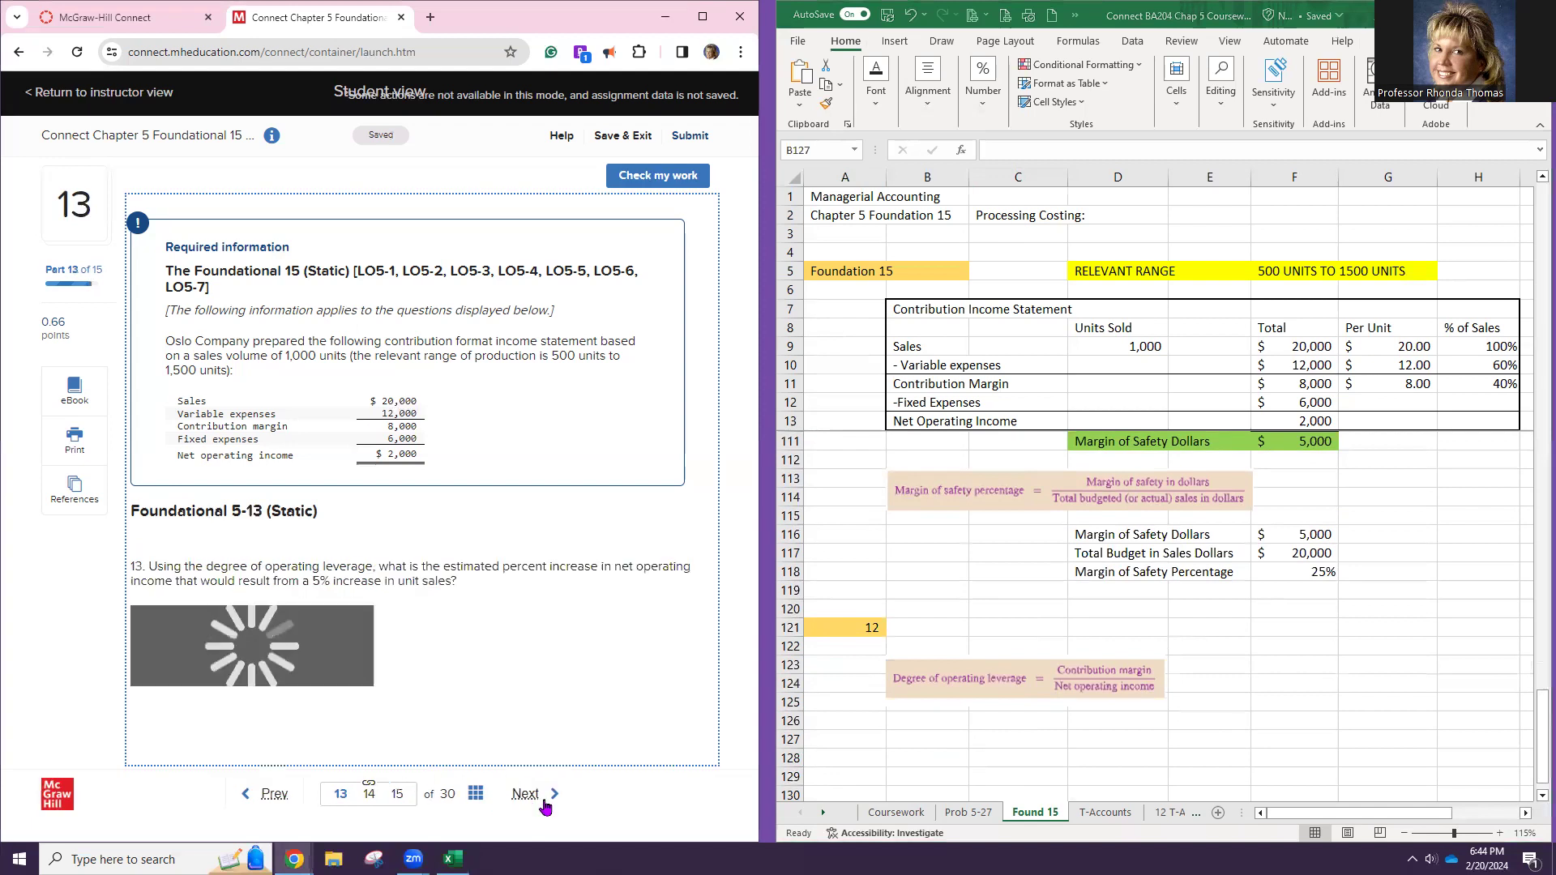
pyautogui.click(247, 794)
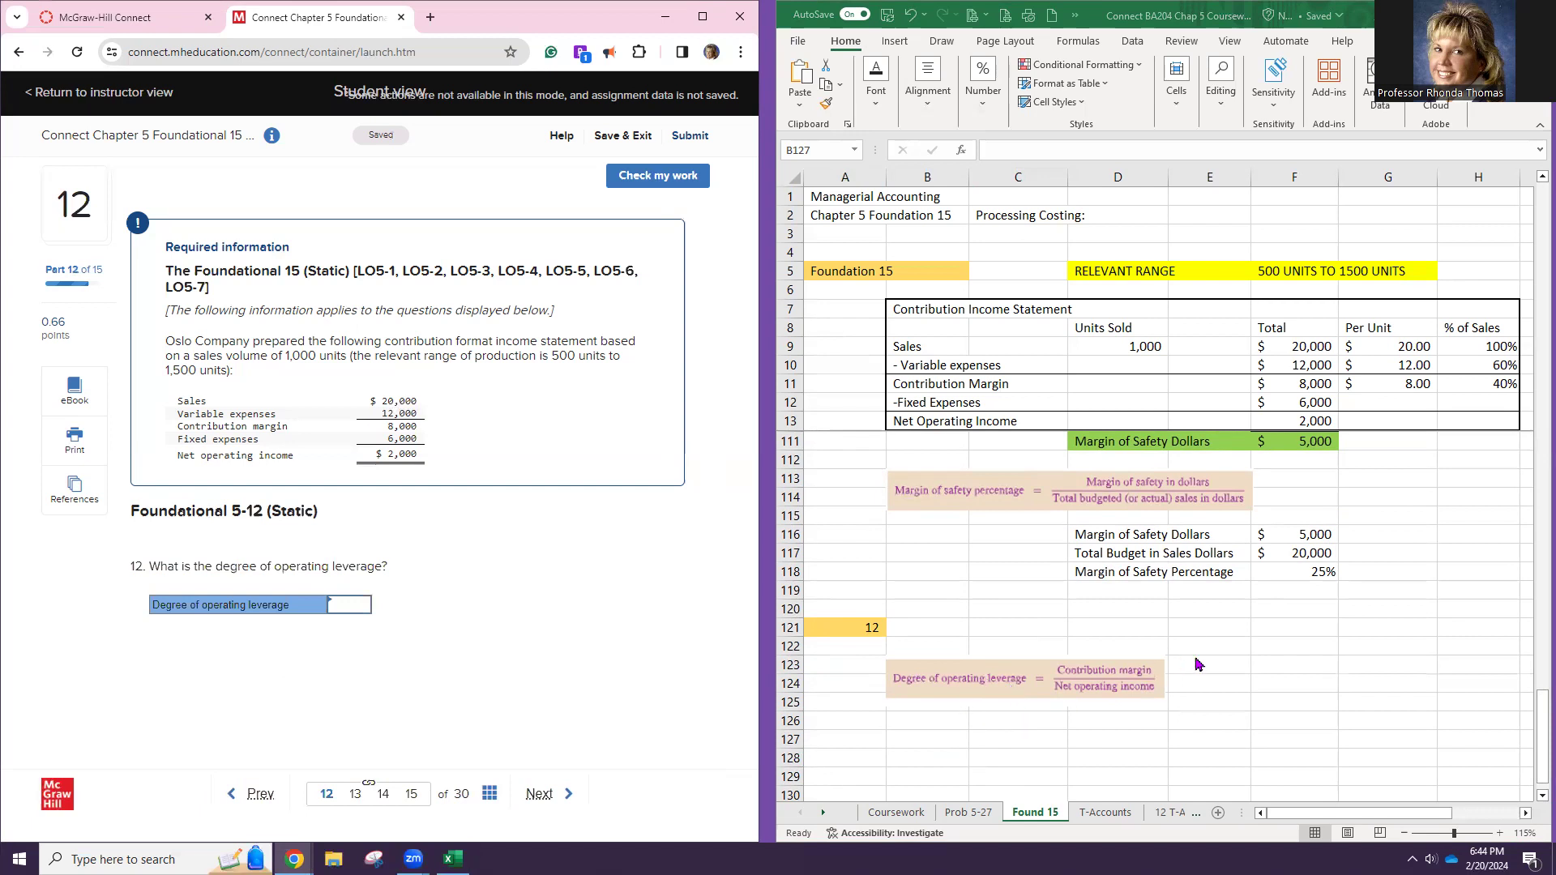
pyautogui.click(1206, 673)
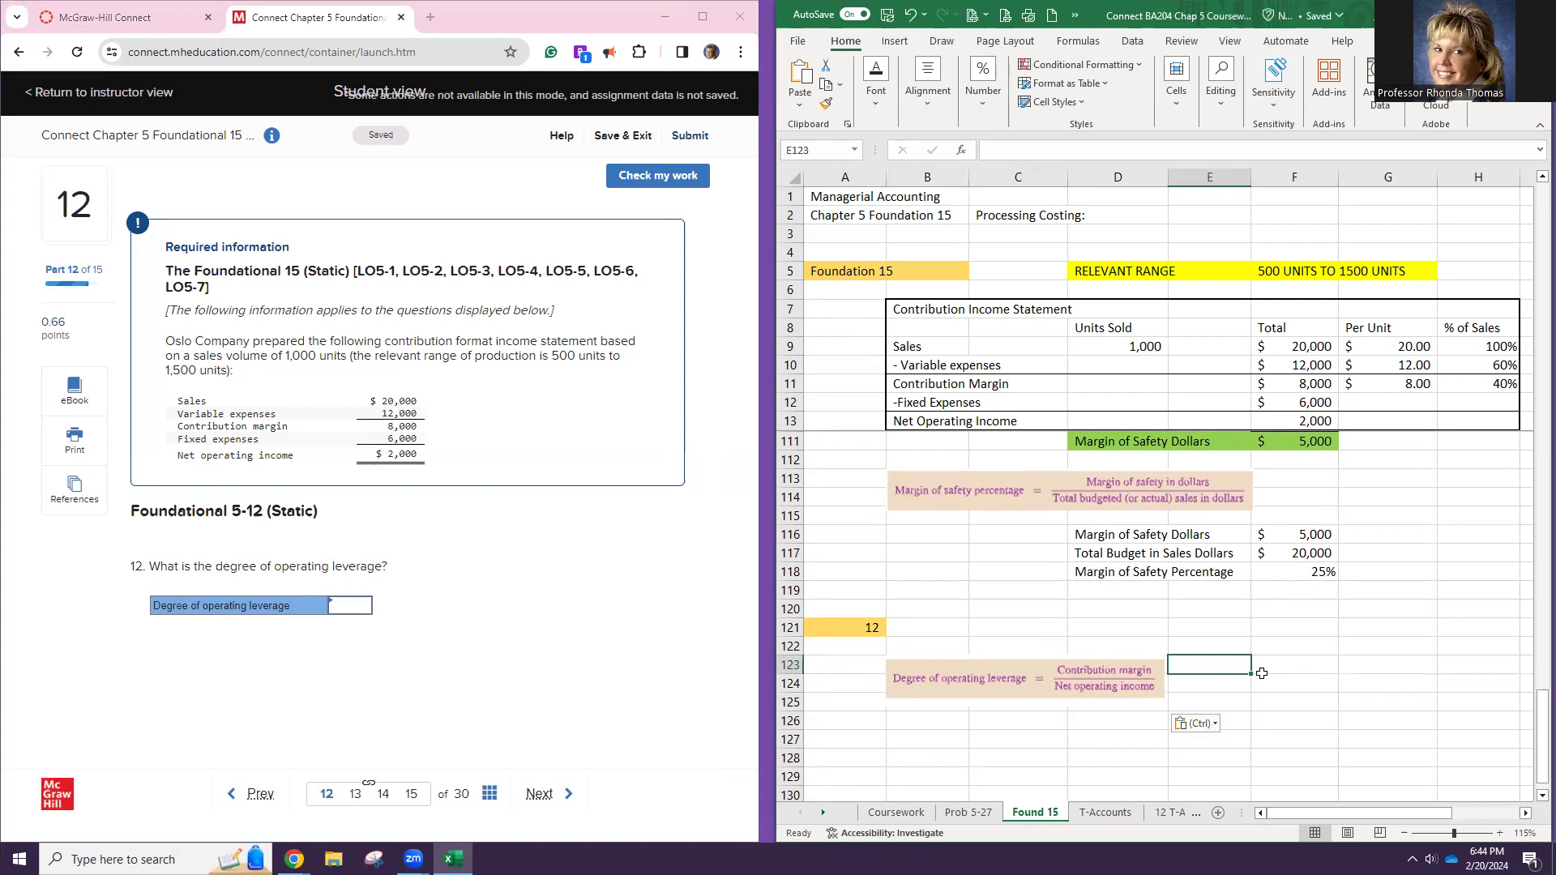
pyautogui.click(1264, 668)
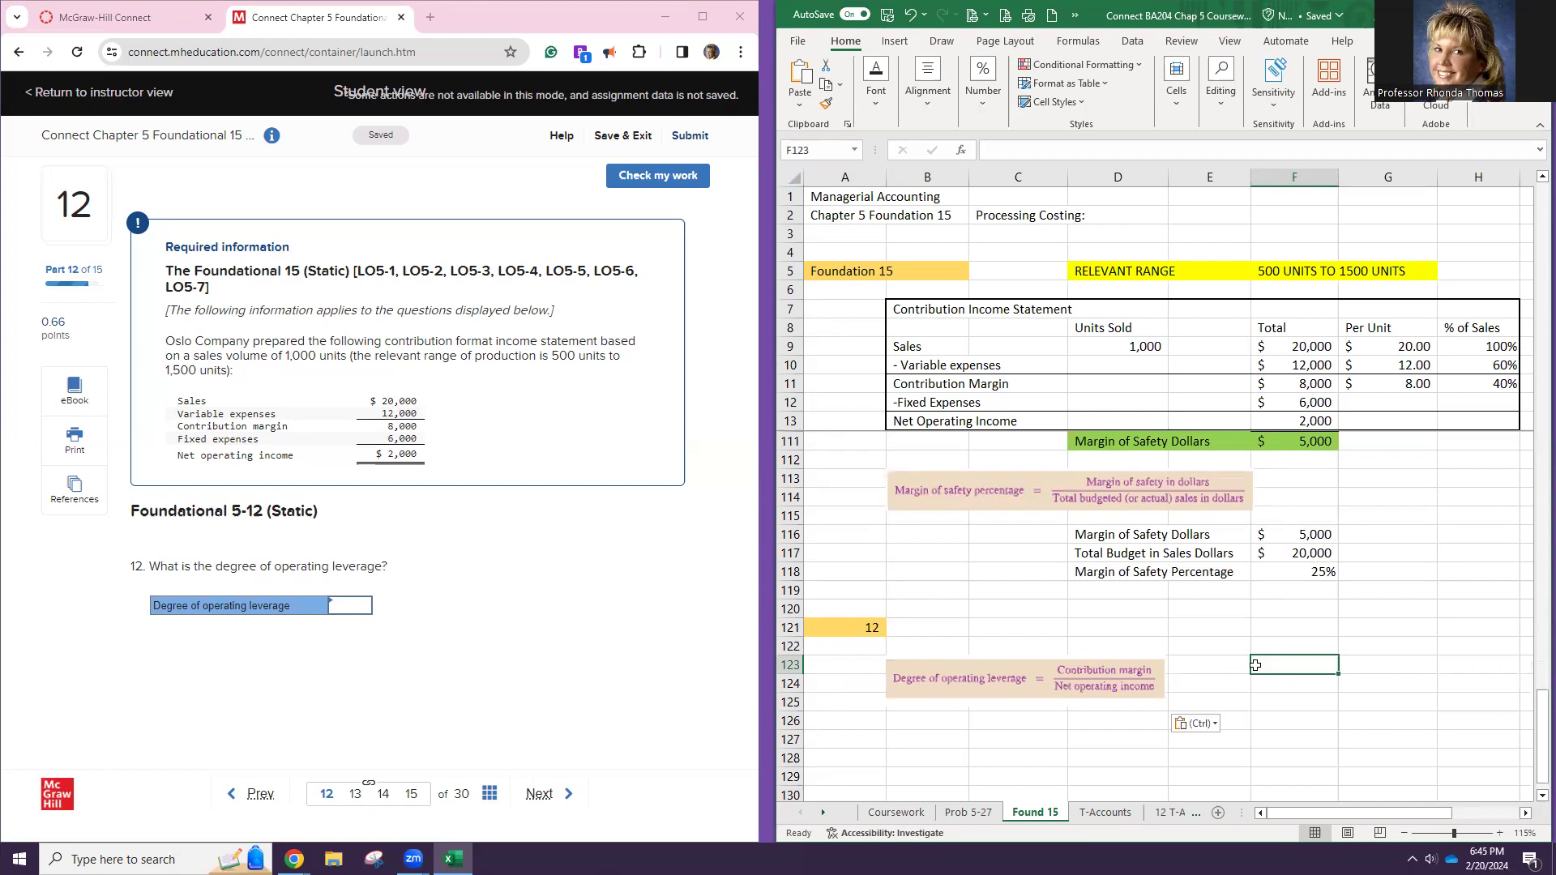
# Label E123 'Total CM' after discarding a mistaken reference in F123
pyautogui.write('=')
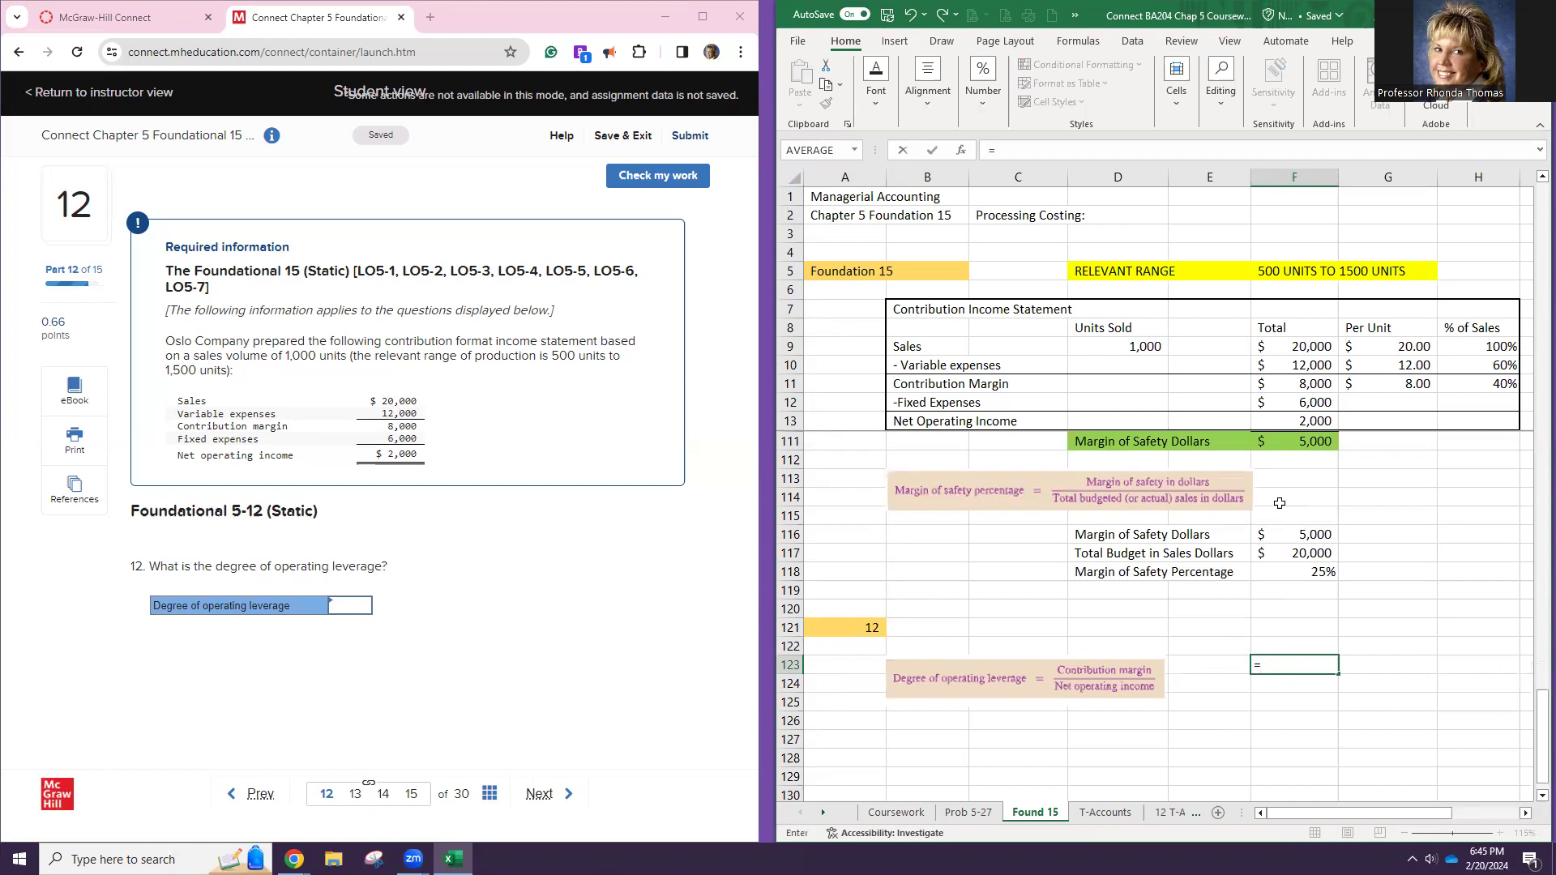
pyautogui.click(1297, 381)
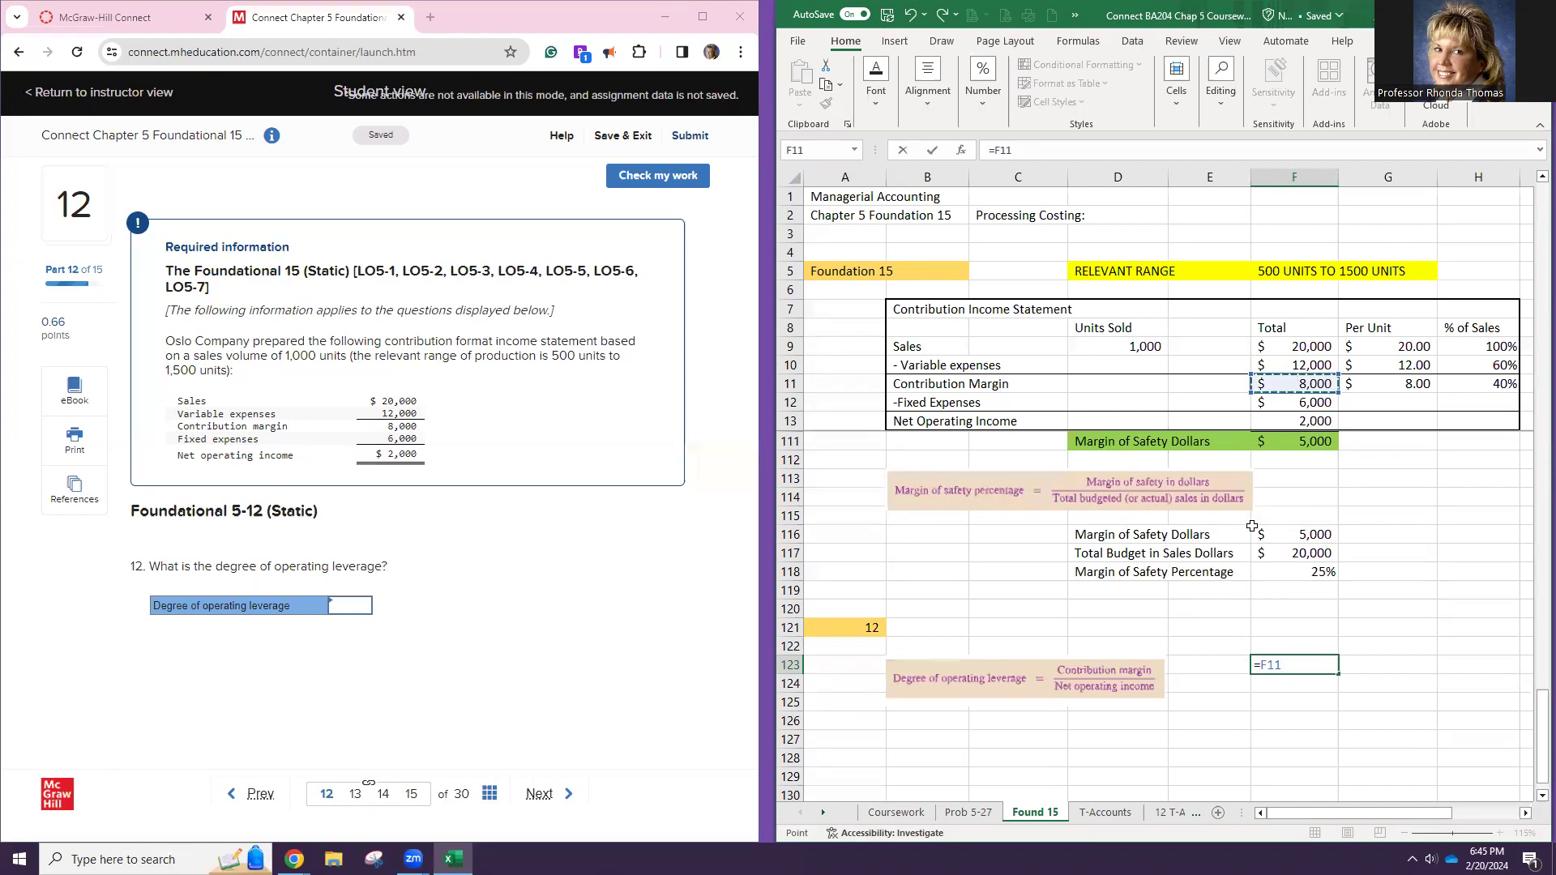
pyautogui.click(1206, 664)
pyautogui.press('BackSpace')
pyautogui.press('BackSpace')
pyautogui.press('BackSpace')
pyautogui.press('BackSpace')
pyautogui.press('BackSpace')
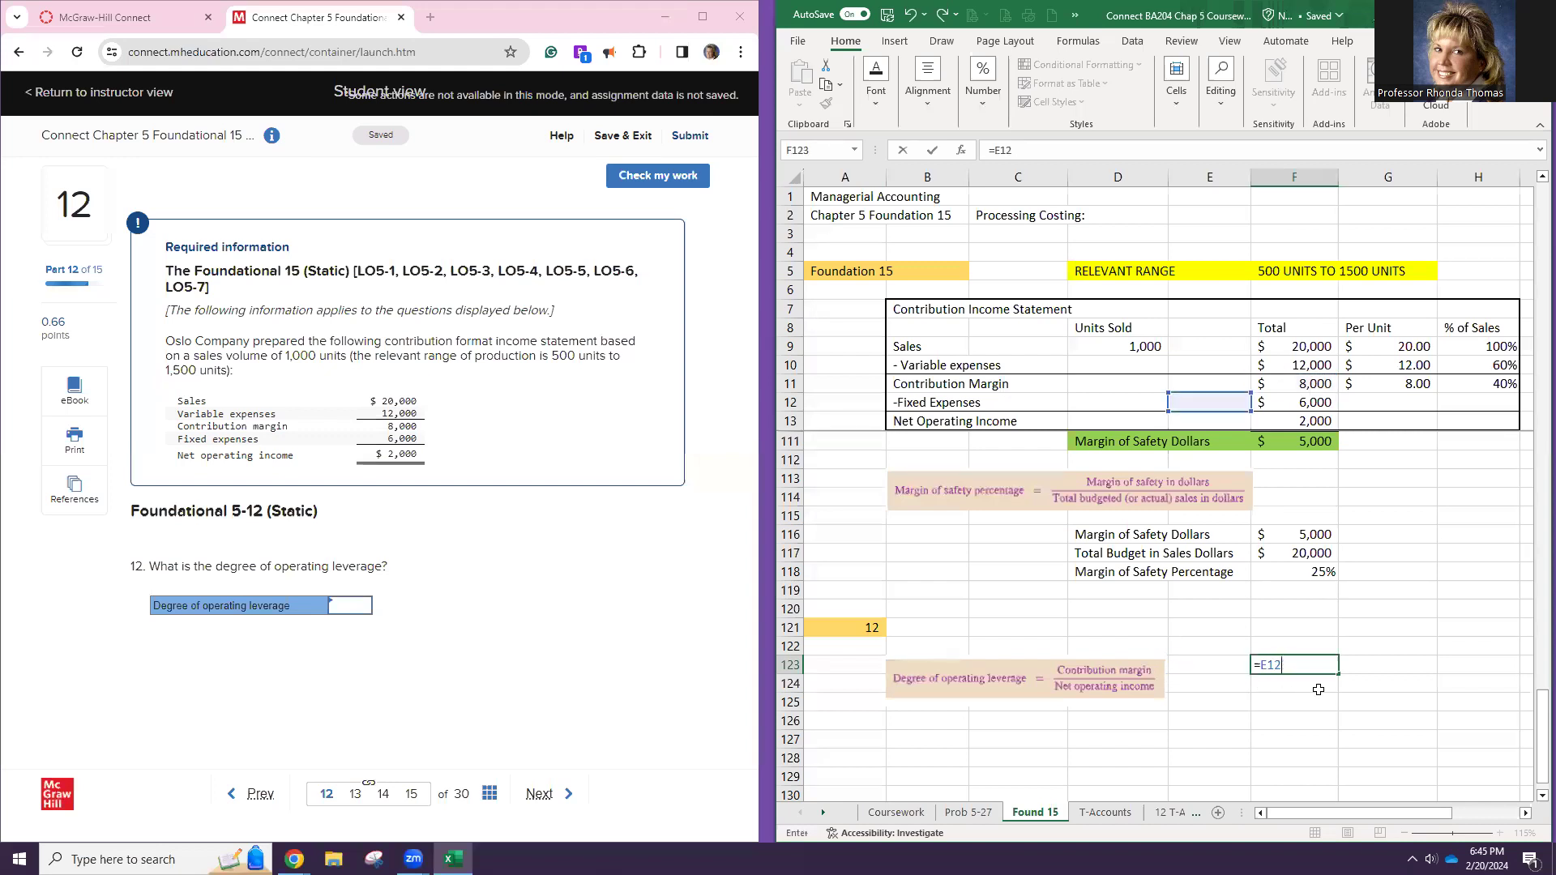
pyautogui.press('Return')
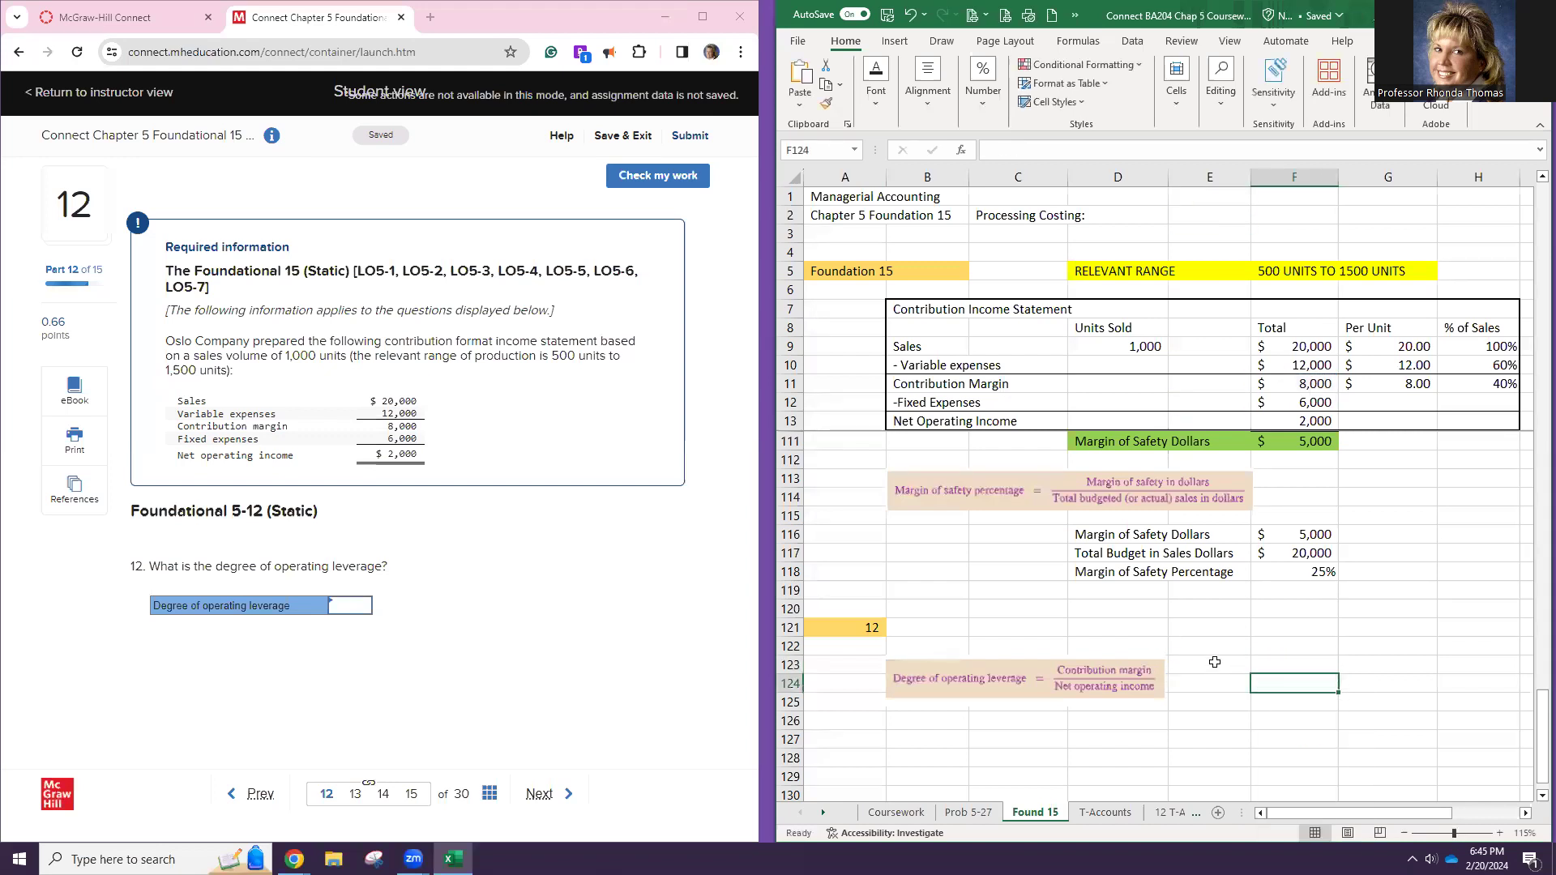
pyautogui.click(1215, 664)
pyautogui.write('Tota')
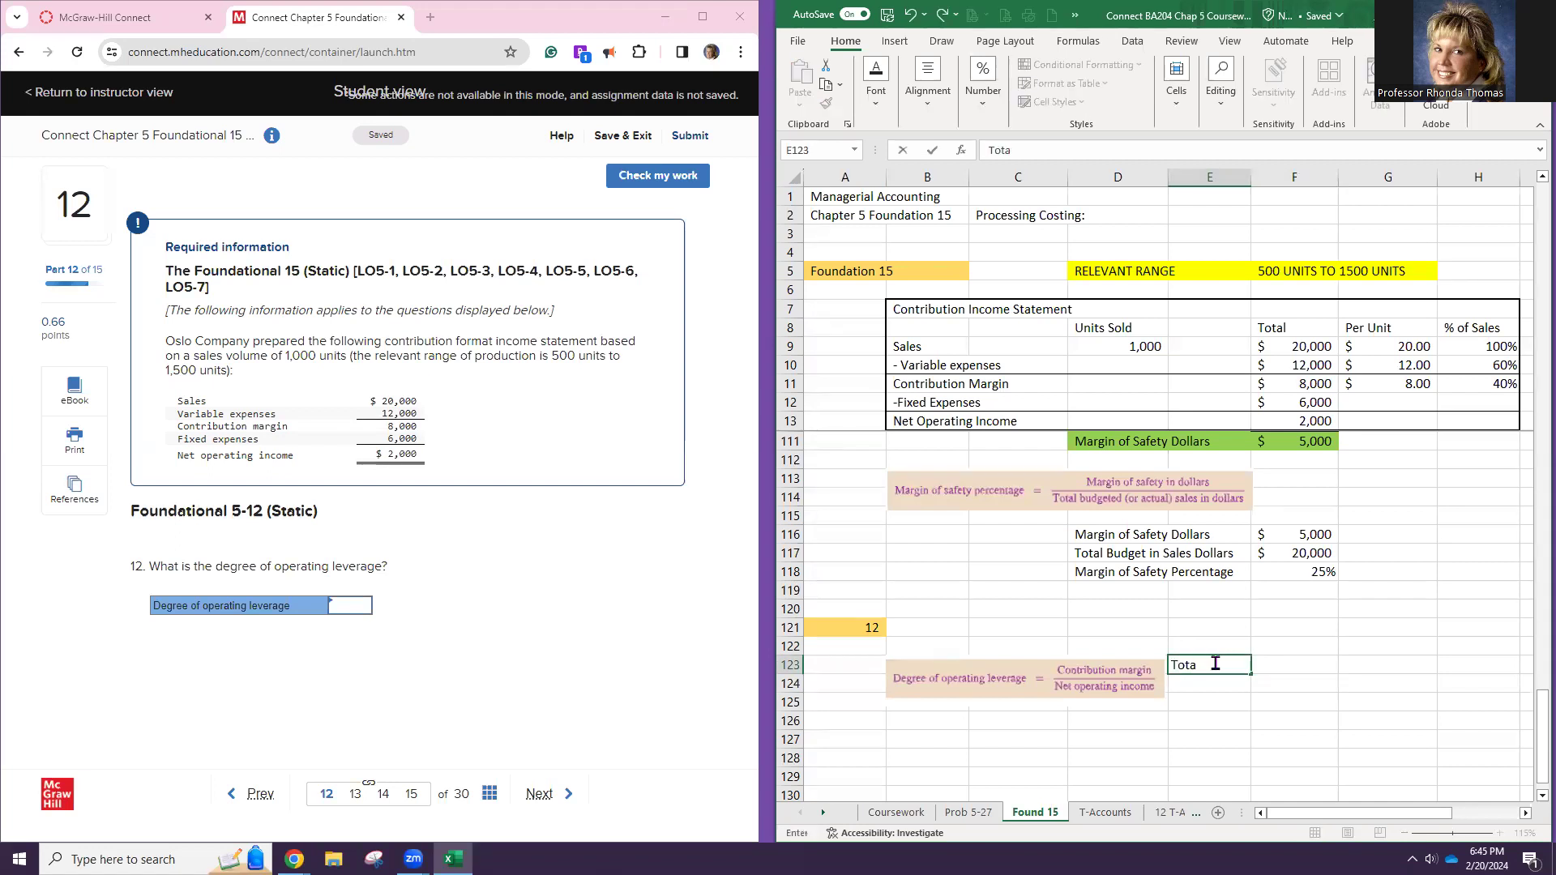
pyautogui.write('l C')
pyautogui.press('Left')
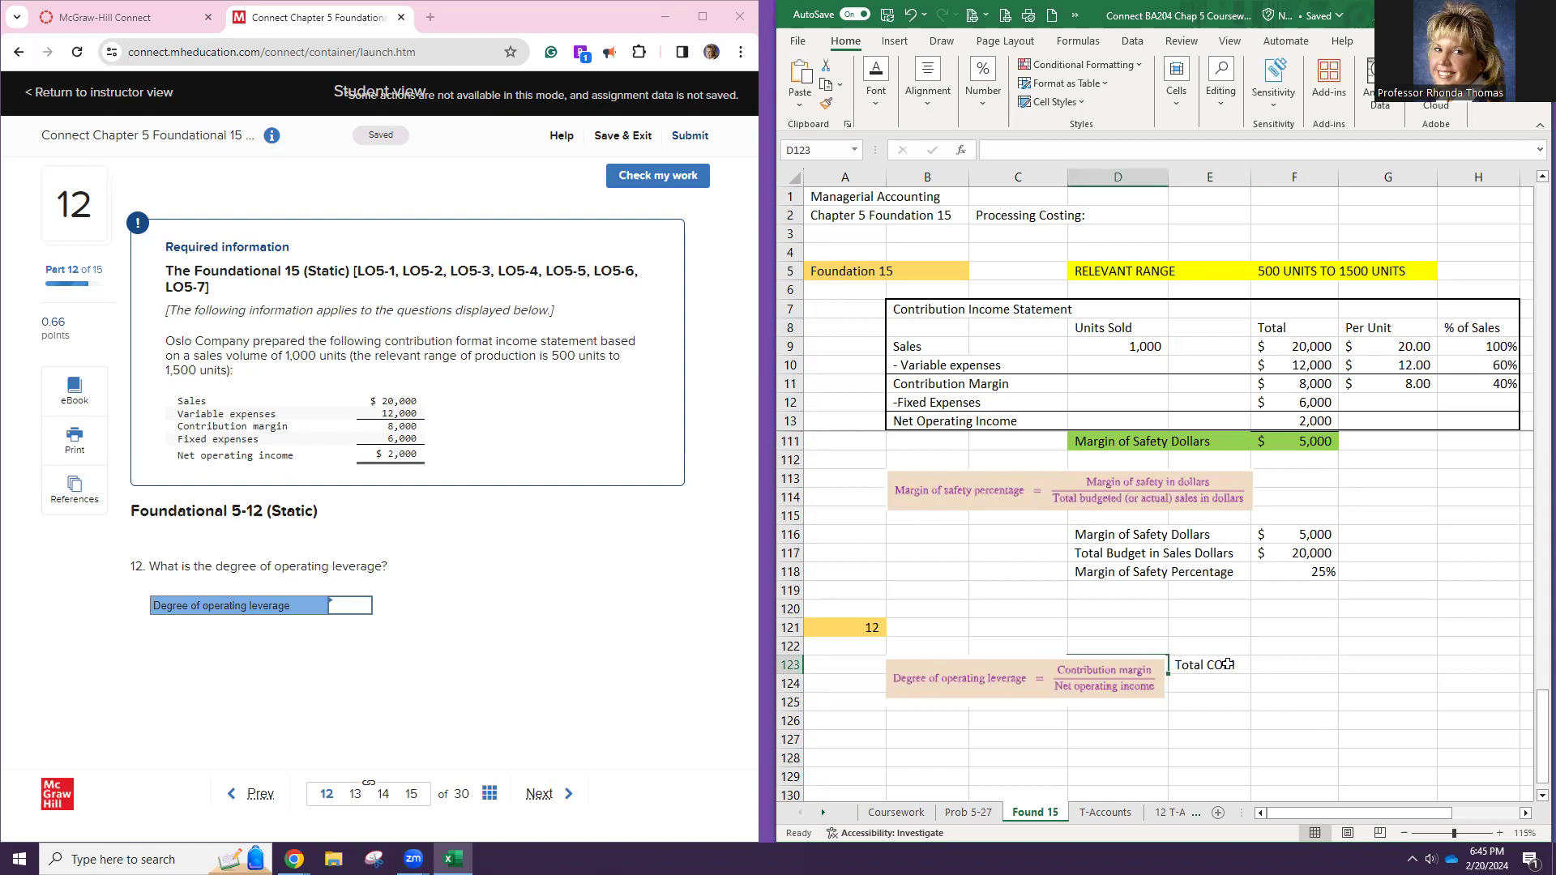
pyautogui.doubleClick(1229, 665)
pyautogui.press('BackSpace')
# Link F123 to =F11 (8,000) and F124 to =F13 (2,000)
pyautogui.click(1281, 662)
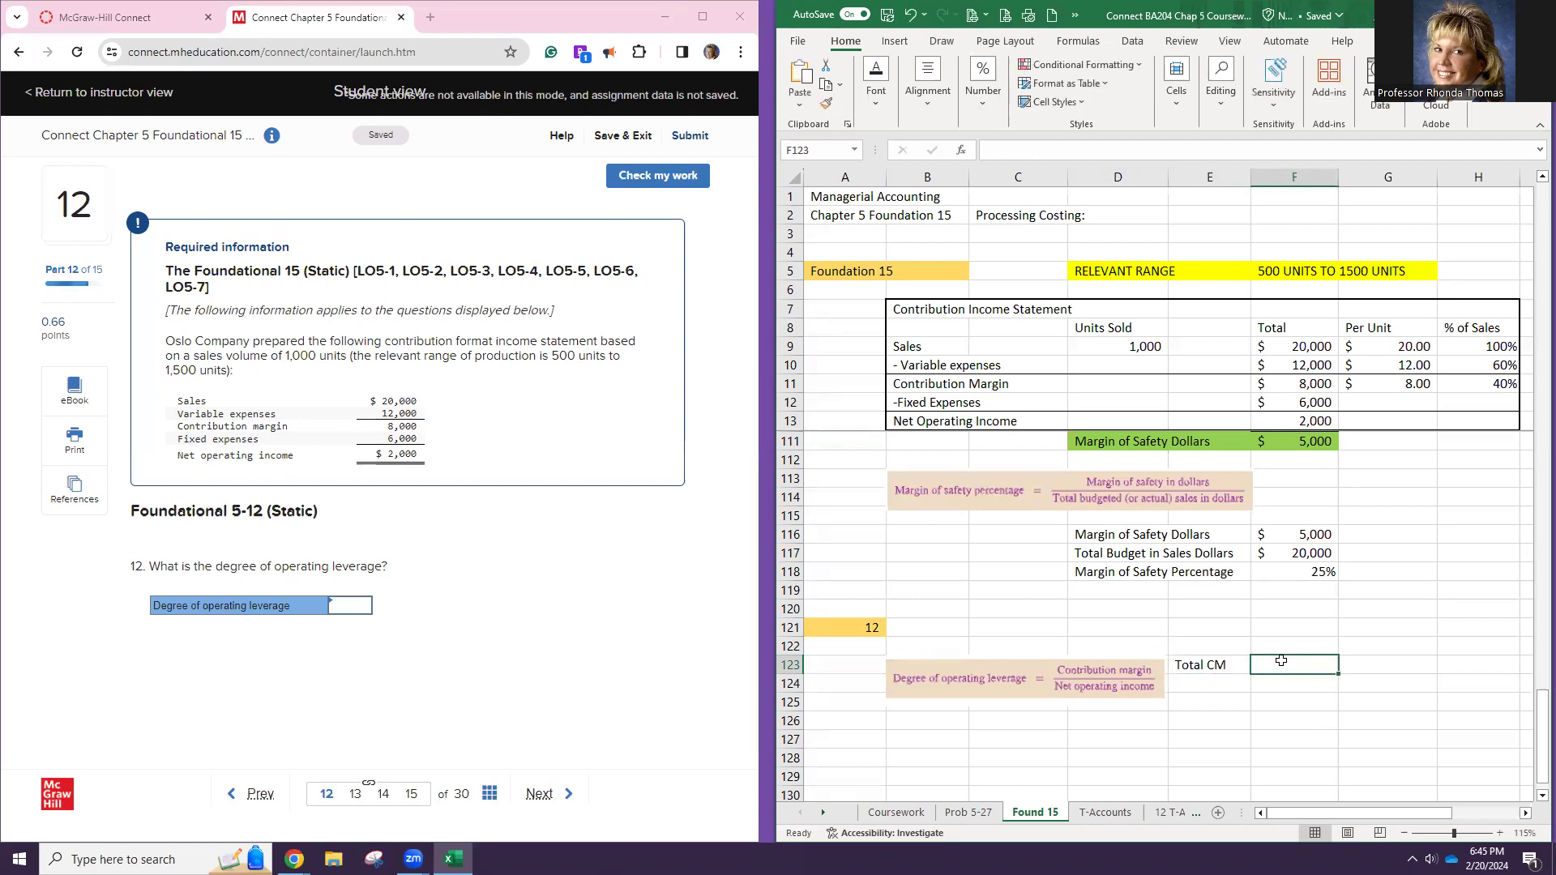
pyautogui.write('=')
pyautogui.click(1279, 384)
pyautogui.press('Return')
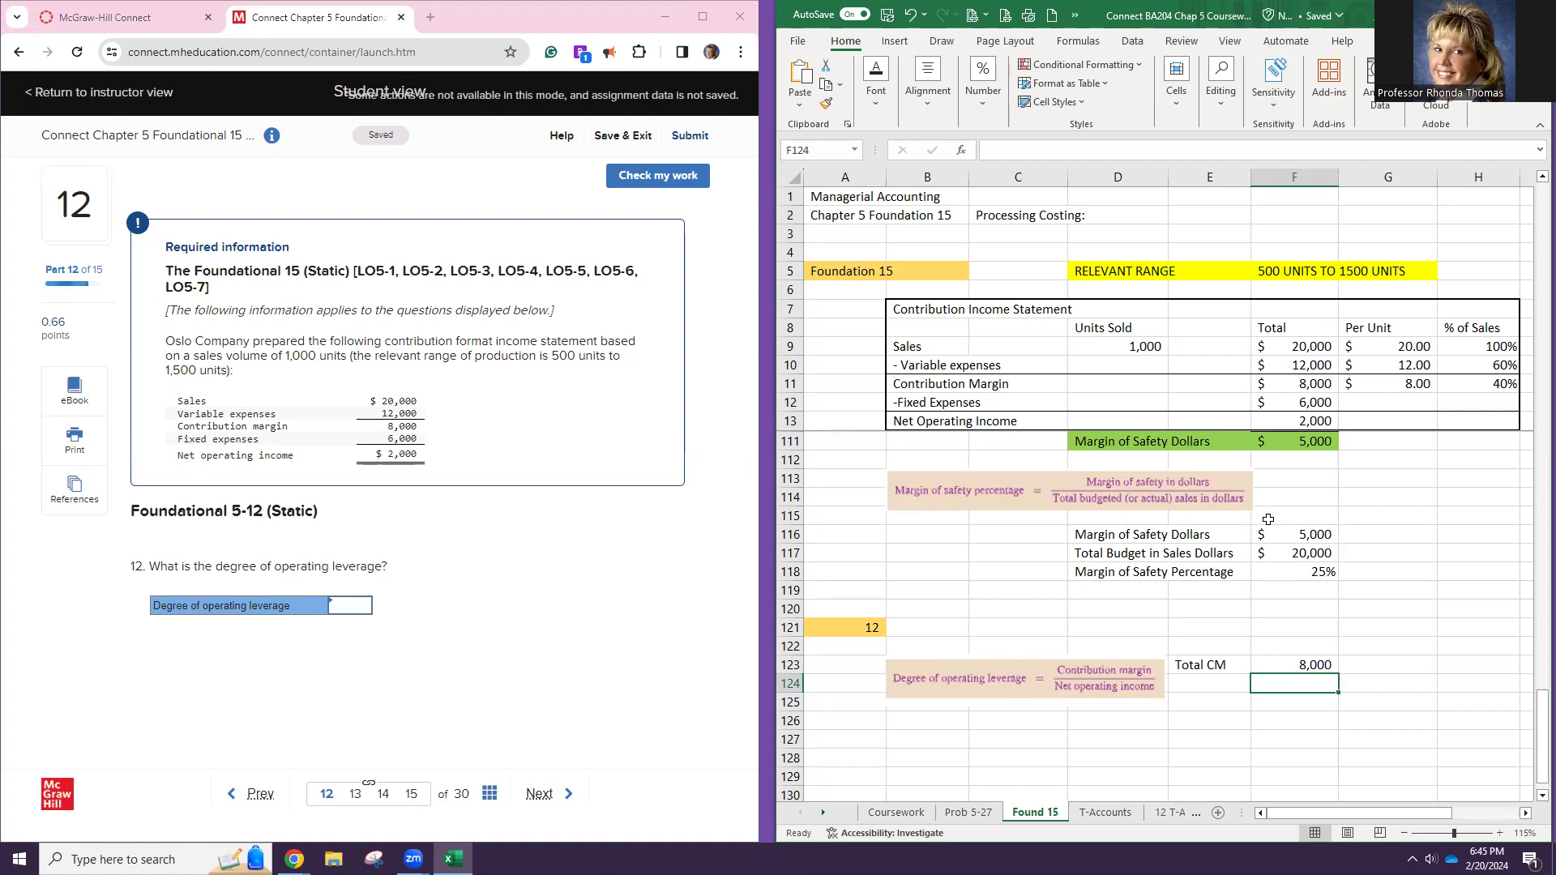
pyautogui.write('=')
pyautogui.click(1310, 420)
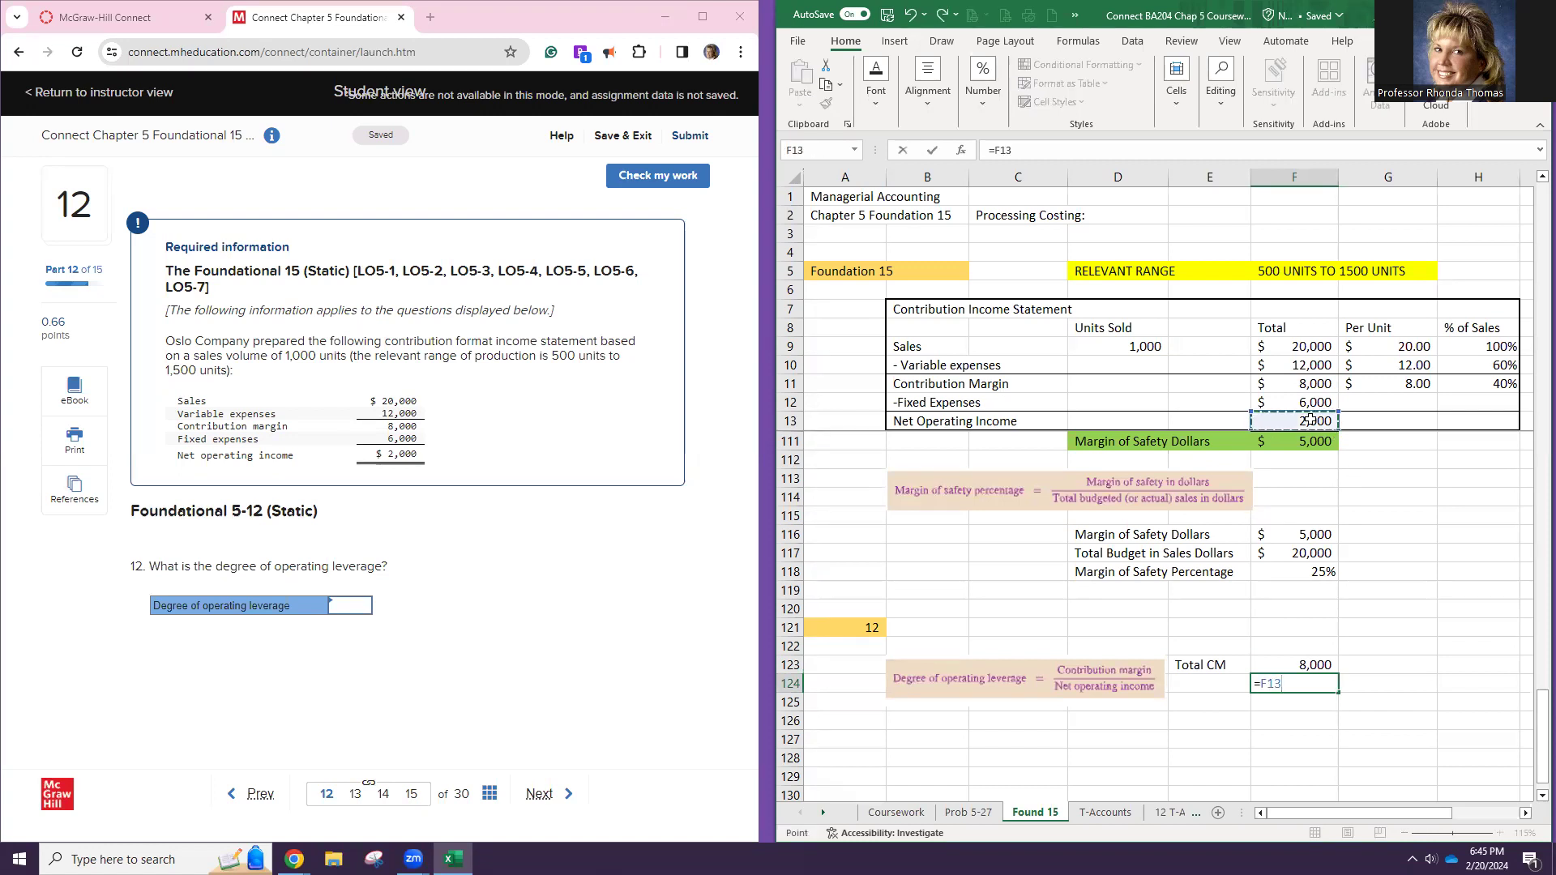
pyautogui.press('Return')
# Start typing the 'Net Op Inc' label in E124
pyautogui.click(1221, 679)
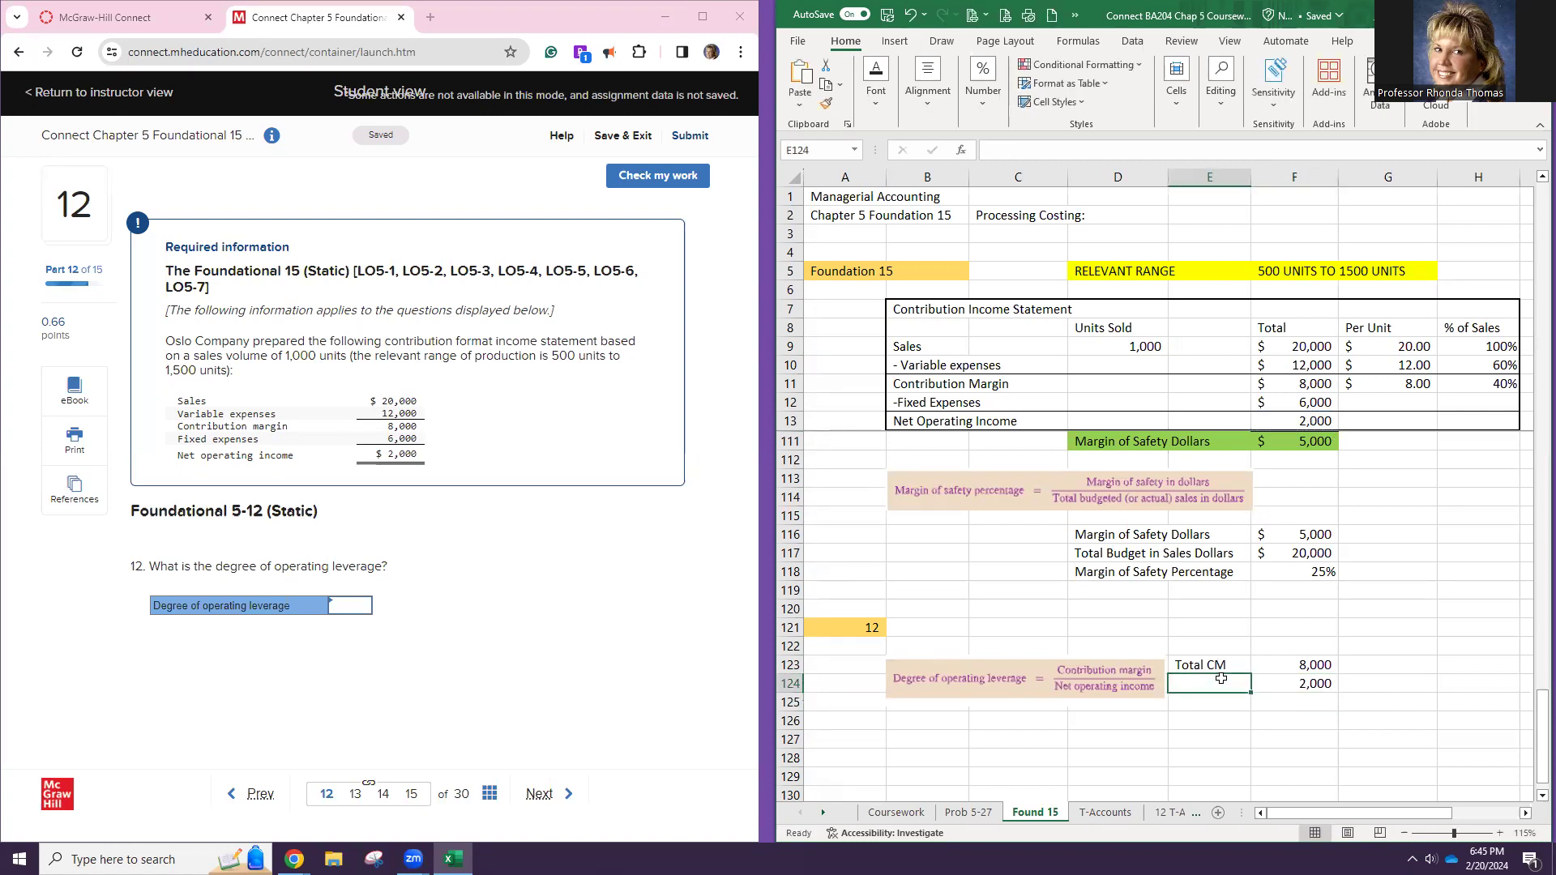
pyautogui.write('Net op')
pyautogui.press('BackSpace')
pyautogui.press('BackSpace')
pyautogui.write('Op Inc')
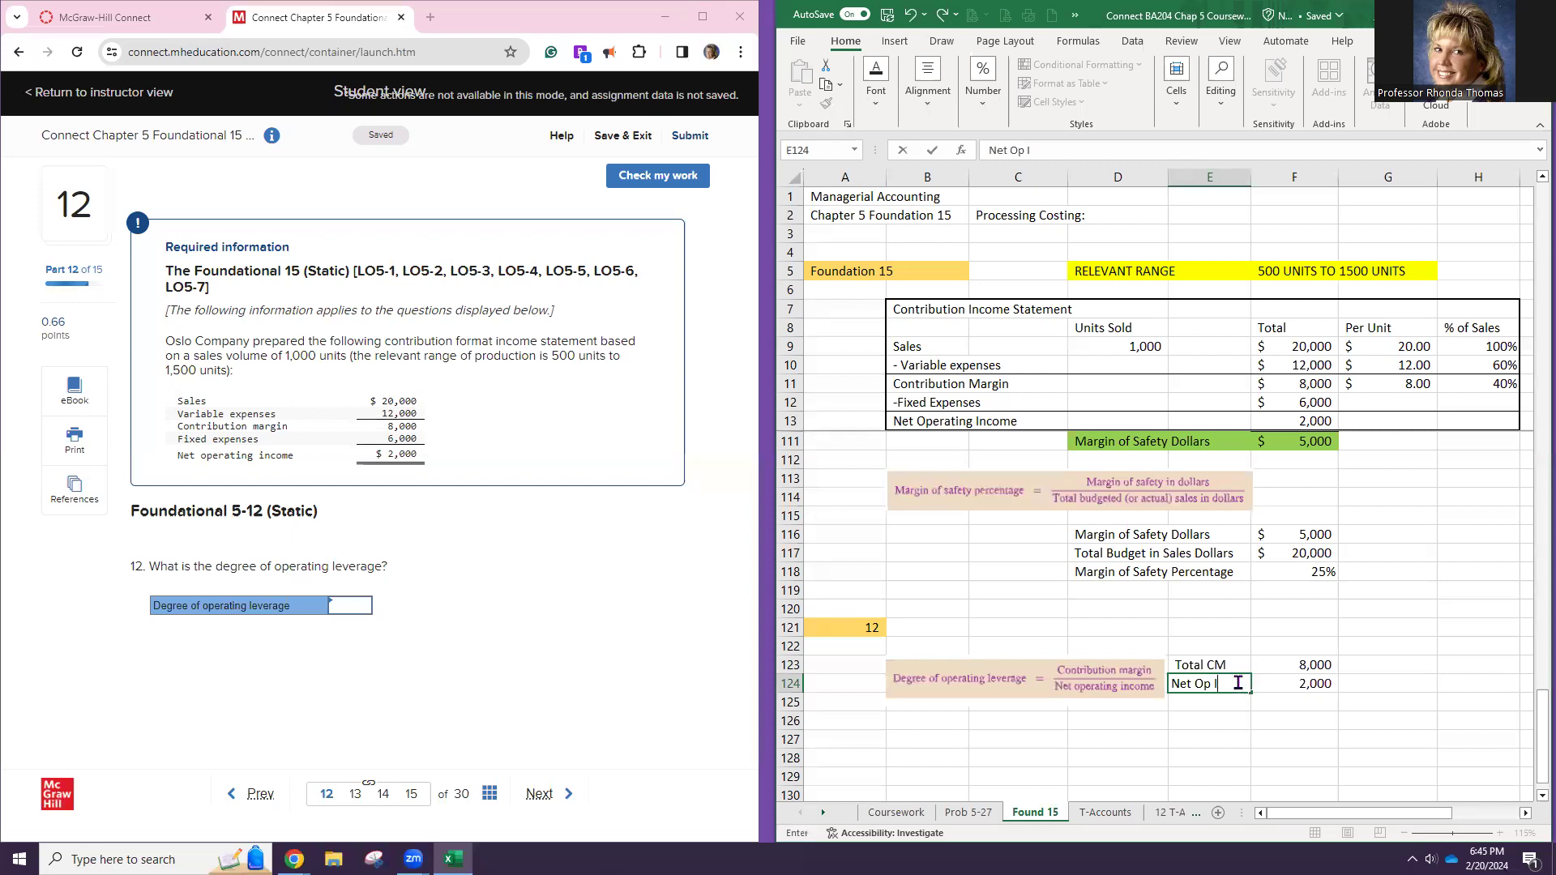
# Label D126:D127 'Degree of Operating Leverage' and compute =F123/F124 in F127, giving 4
pyautogui.click(1149, 722)
pyautogui.write('De')
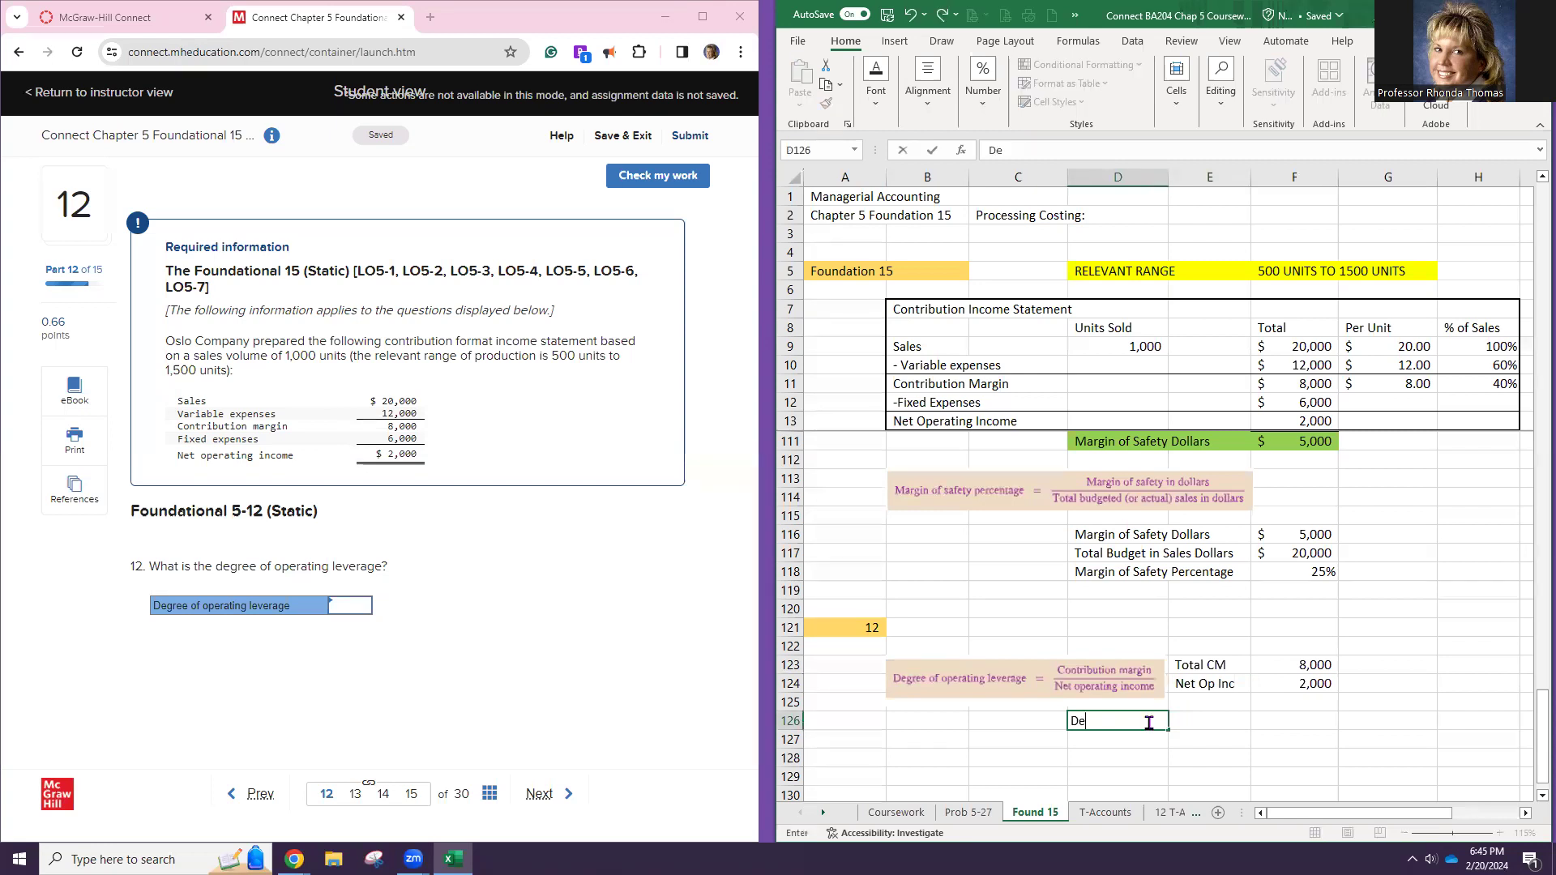
pyautogui.write('gree of')
pyautogui.press('Return')
pyautogui.write('Operating Leverage')
pyautogui.press('Tab')
pyautogui.press('Tab')
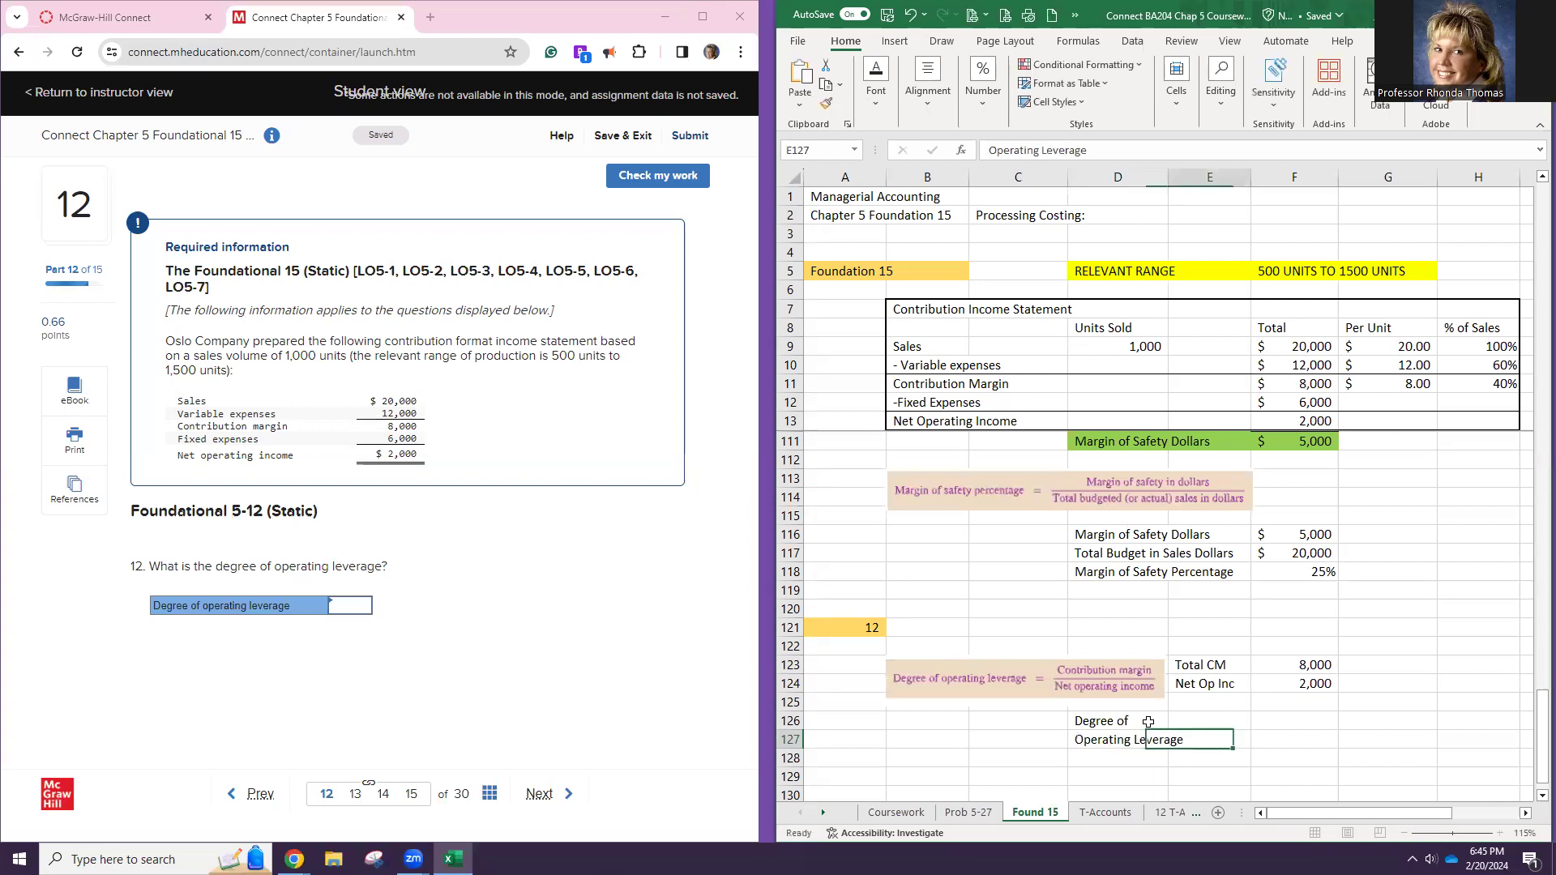
pyautogui.write('=')
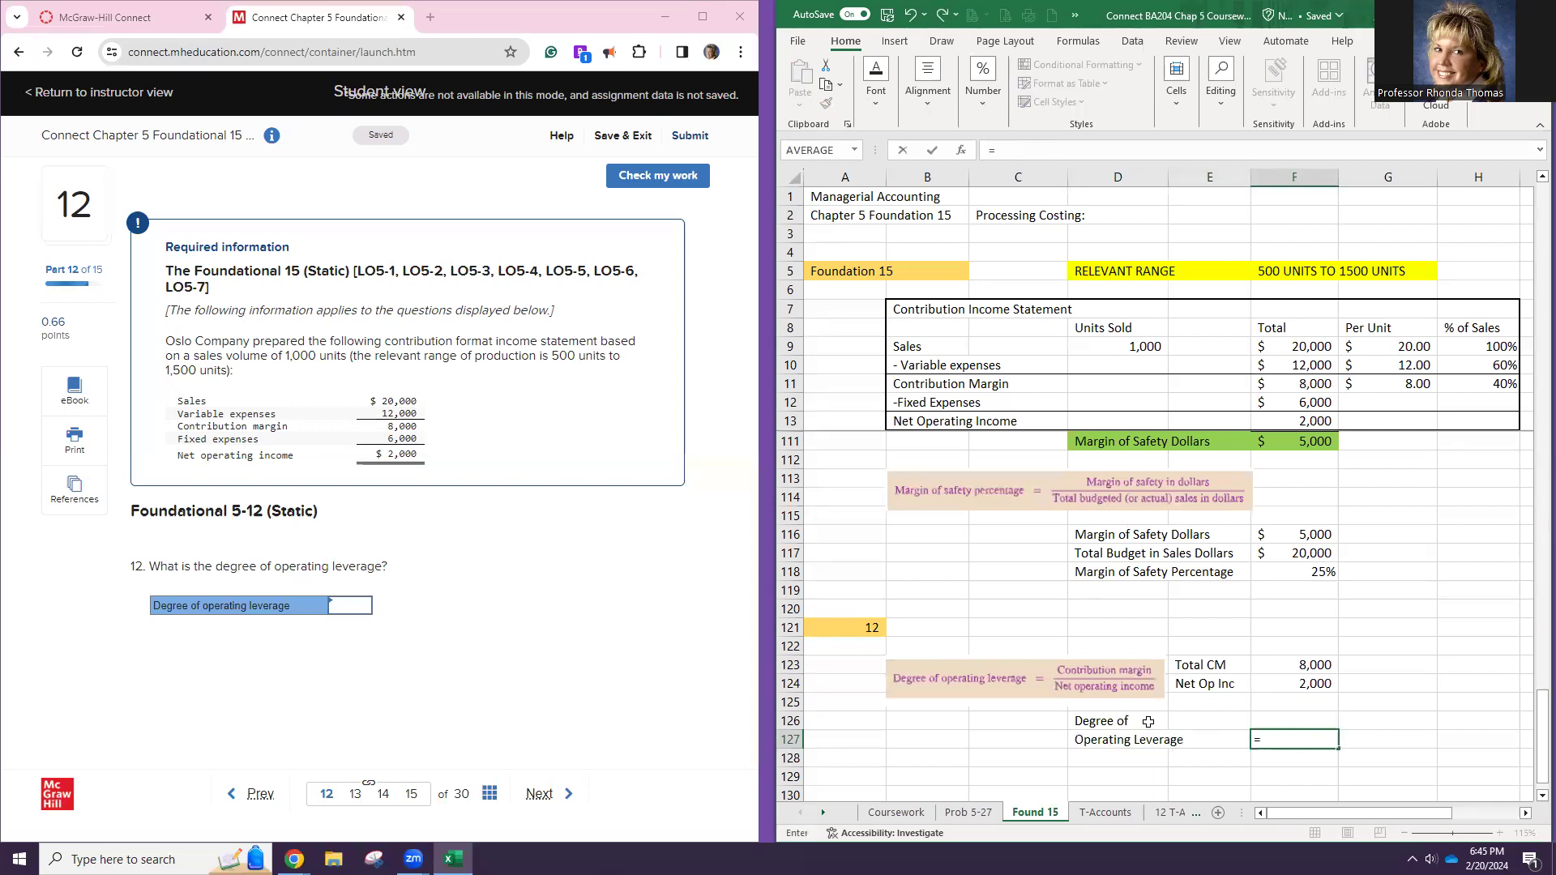
pyautogui.click(1288, 664)
pyautogui.write('-')
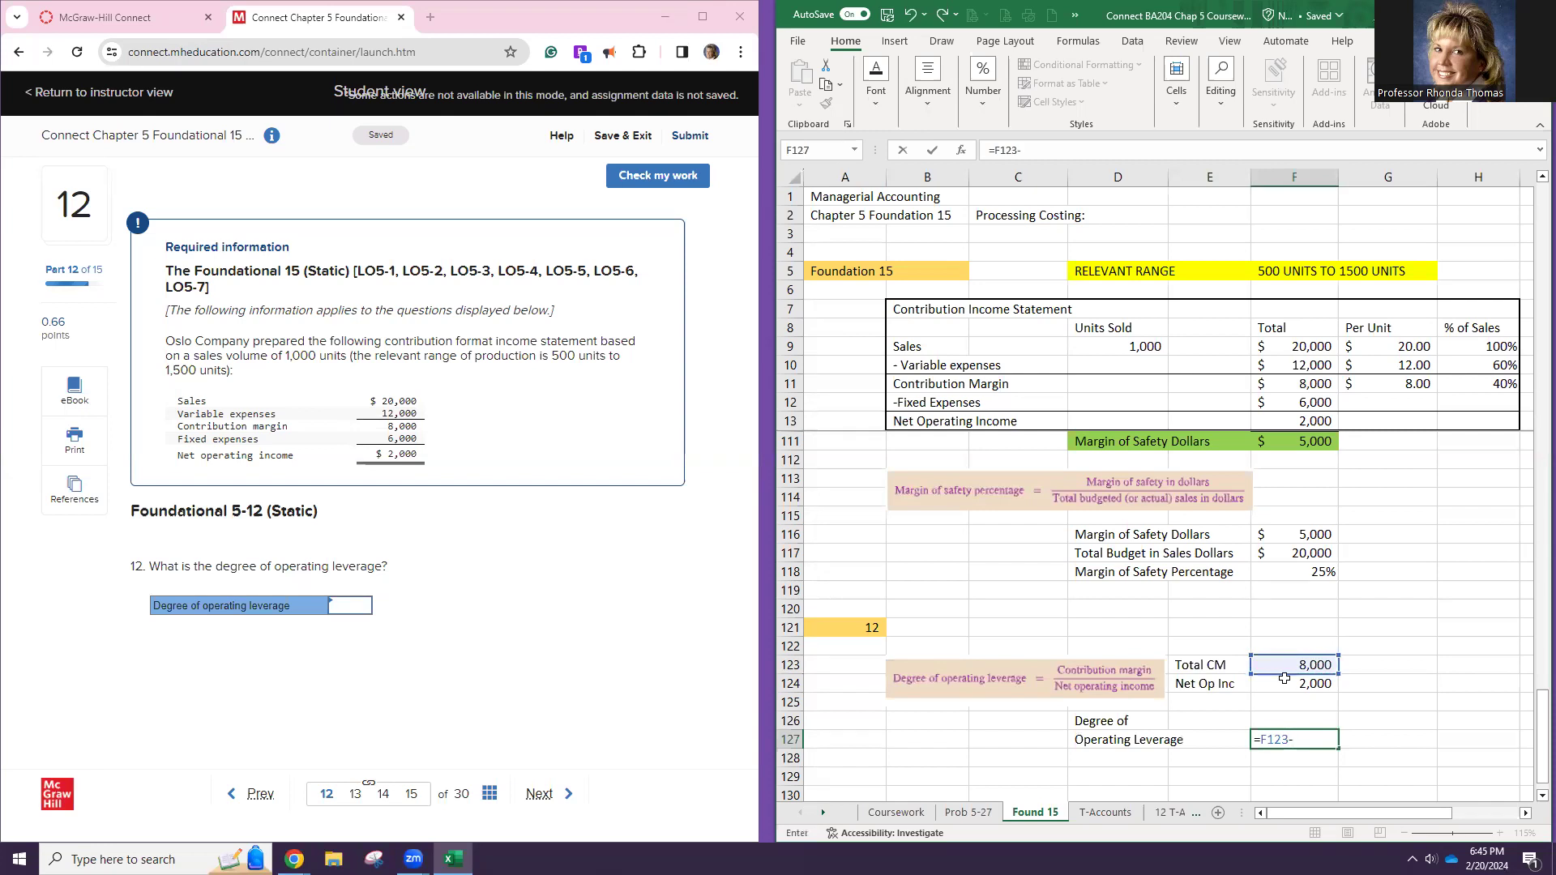
pyautogui.press('BackSpace')
pyautogui.write('/')
pyautogui.click(1285, 684)
pyautogui.press('Return')
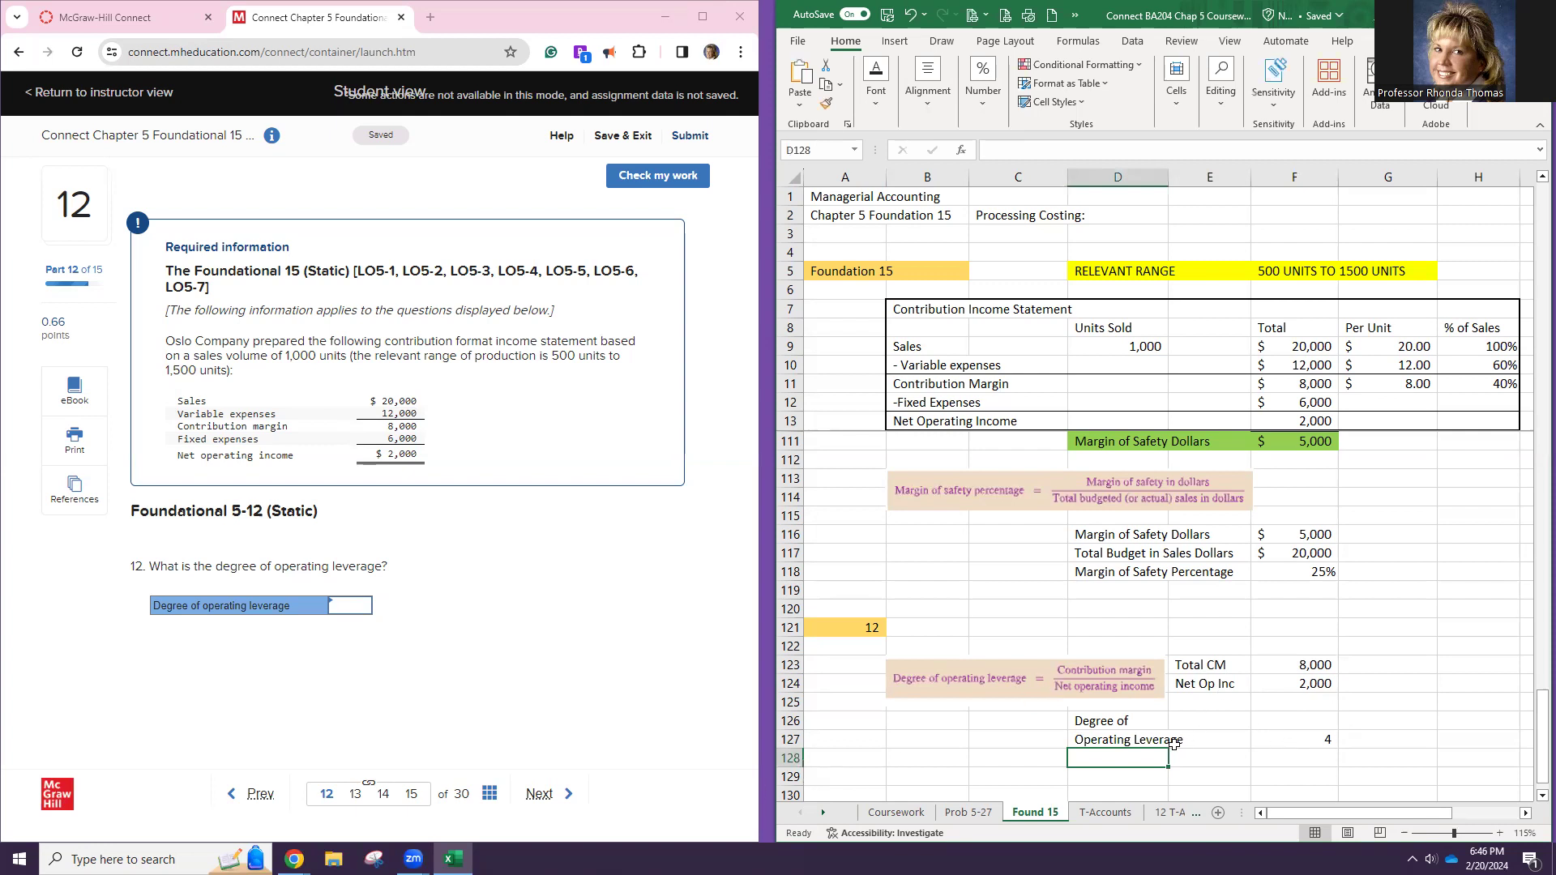
# Fill the leverage result block D126:F127 with green
pyautogui.moveTo(1119, 727); pyautogui.dragTo(1277, 721)
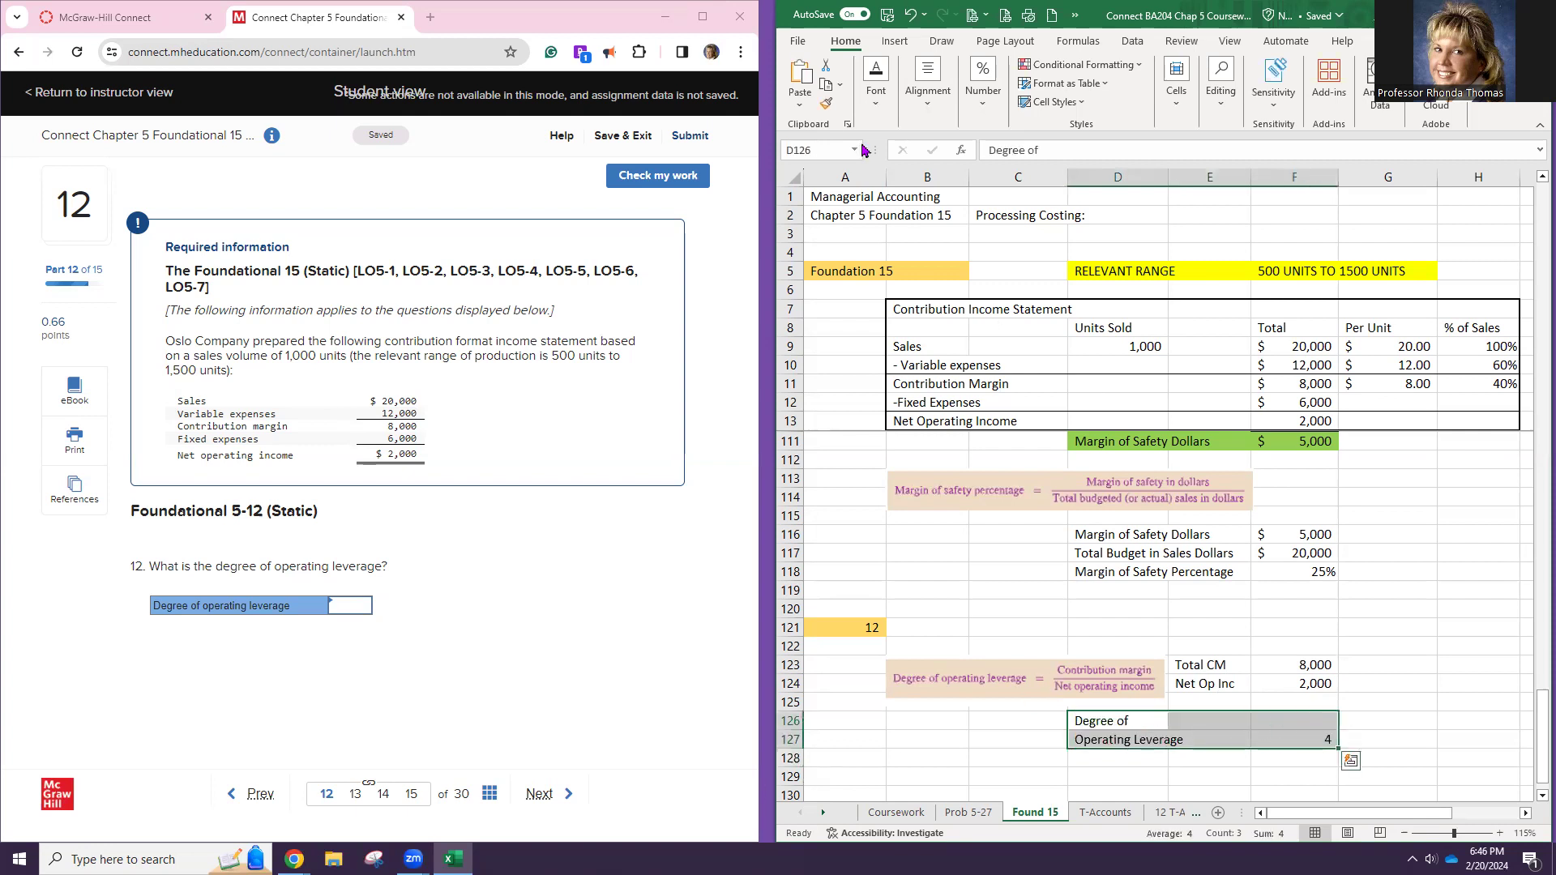
pyautogui.click(876, 81)
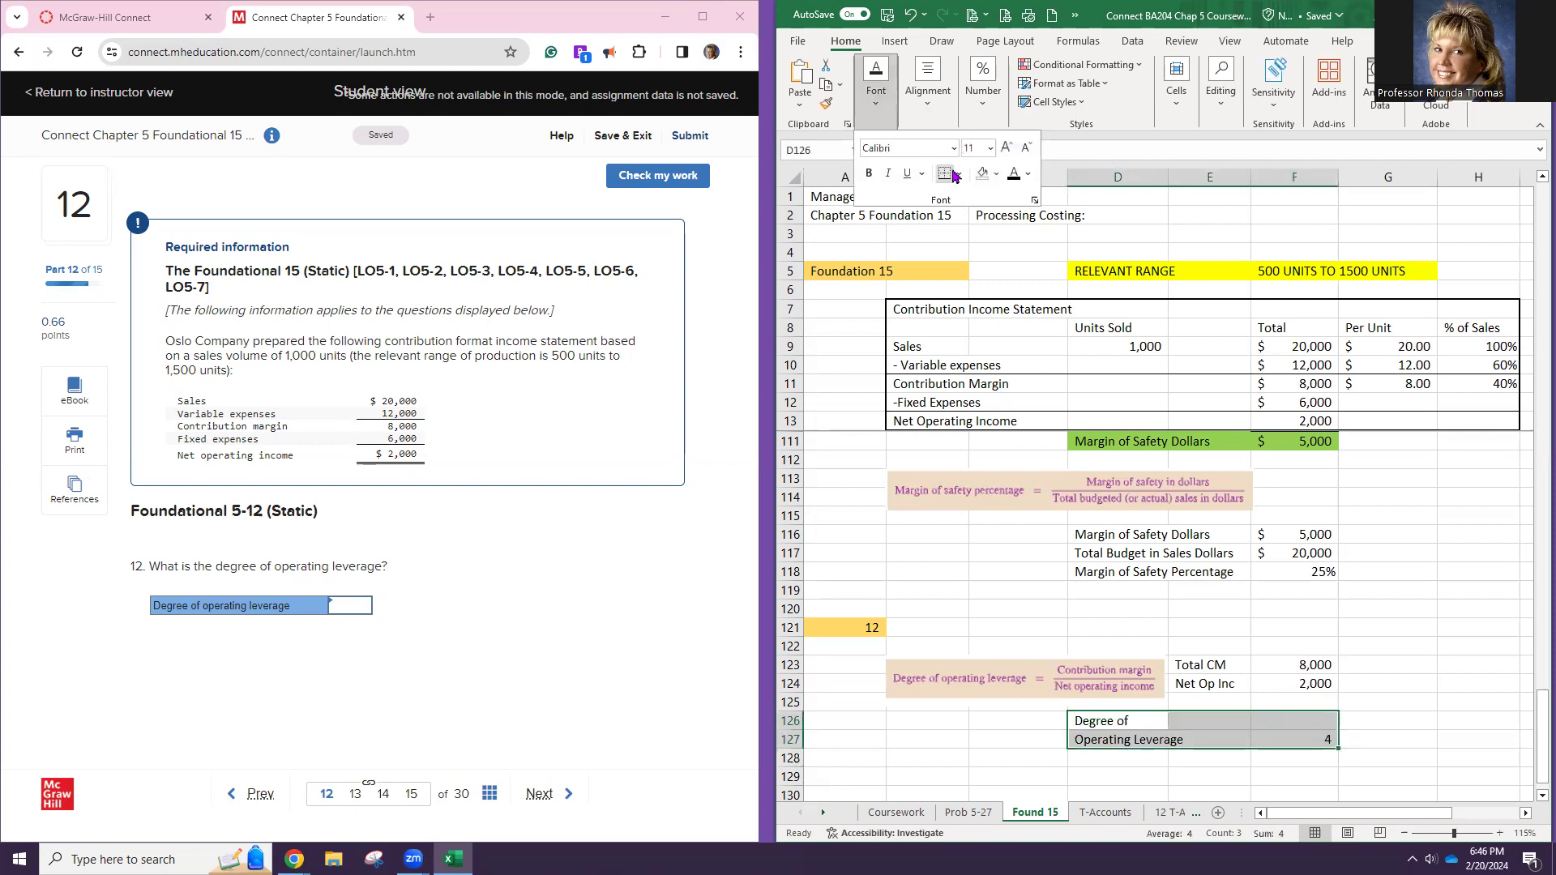
pyautogui.click(997, 174)
pyautogui.click(1040, 327)
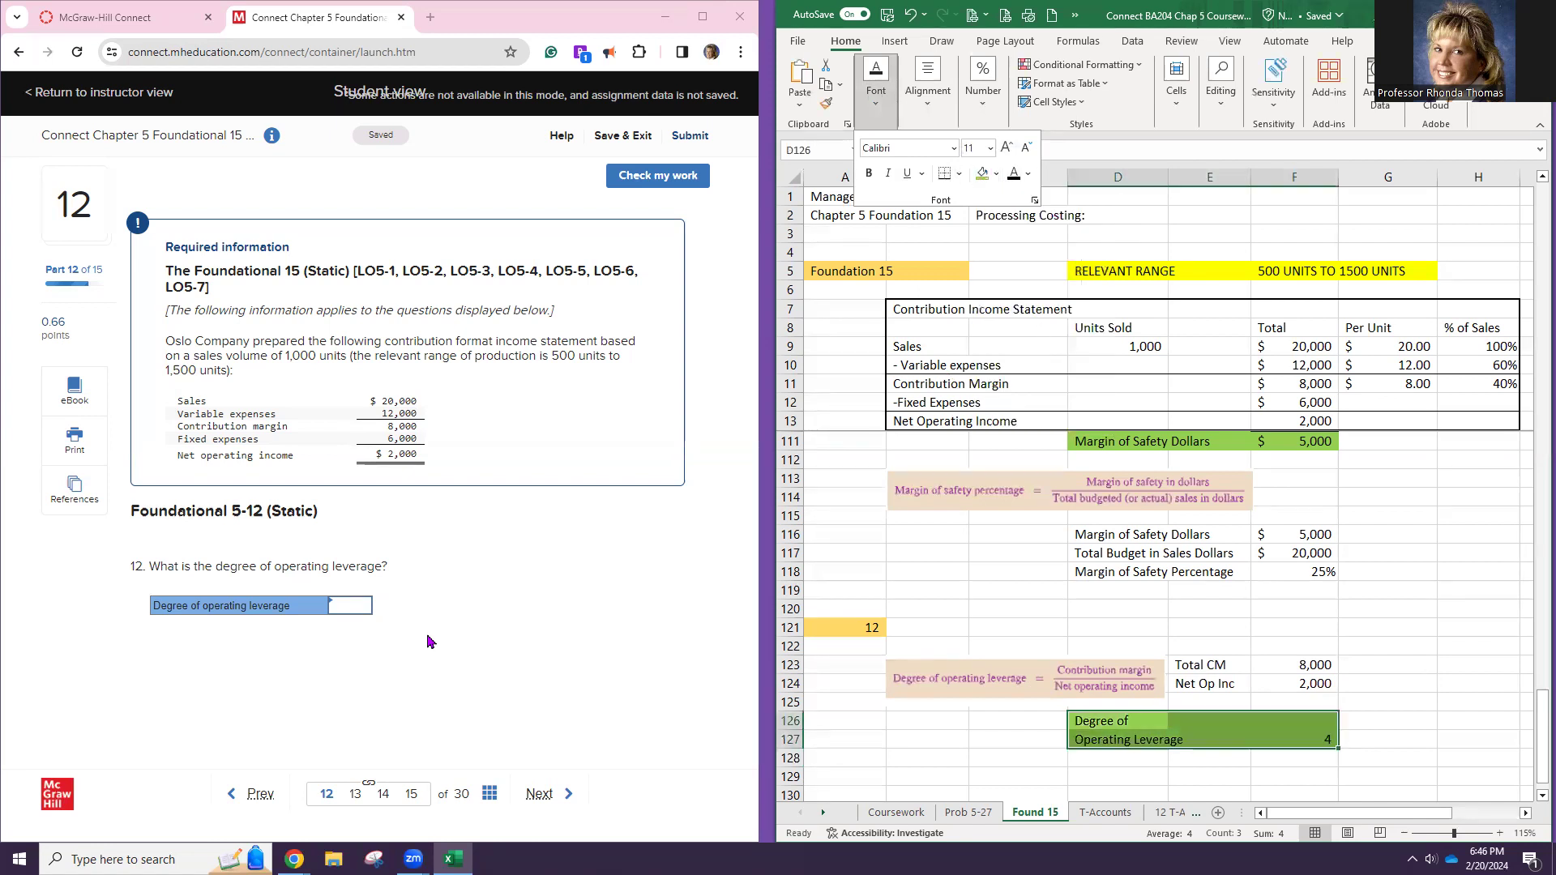
# Enter 4 as the leverage answer in Connect, move to question 13, and select the 12 marker
pyautogui.click(355, 607)
pyautogui.write('4')
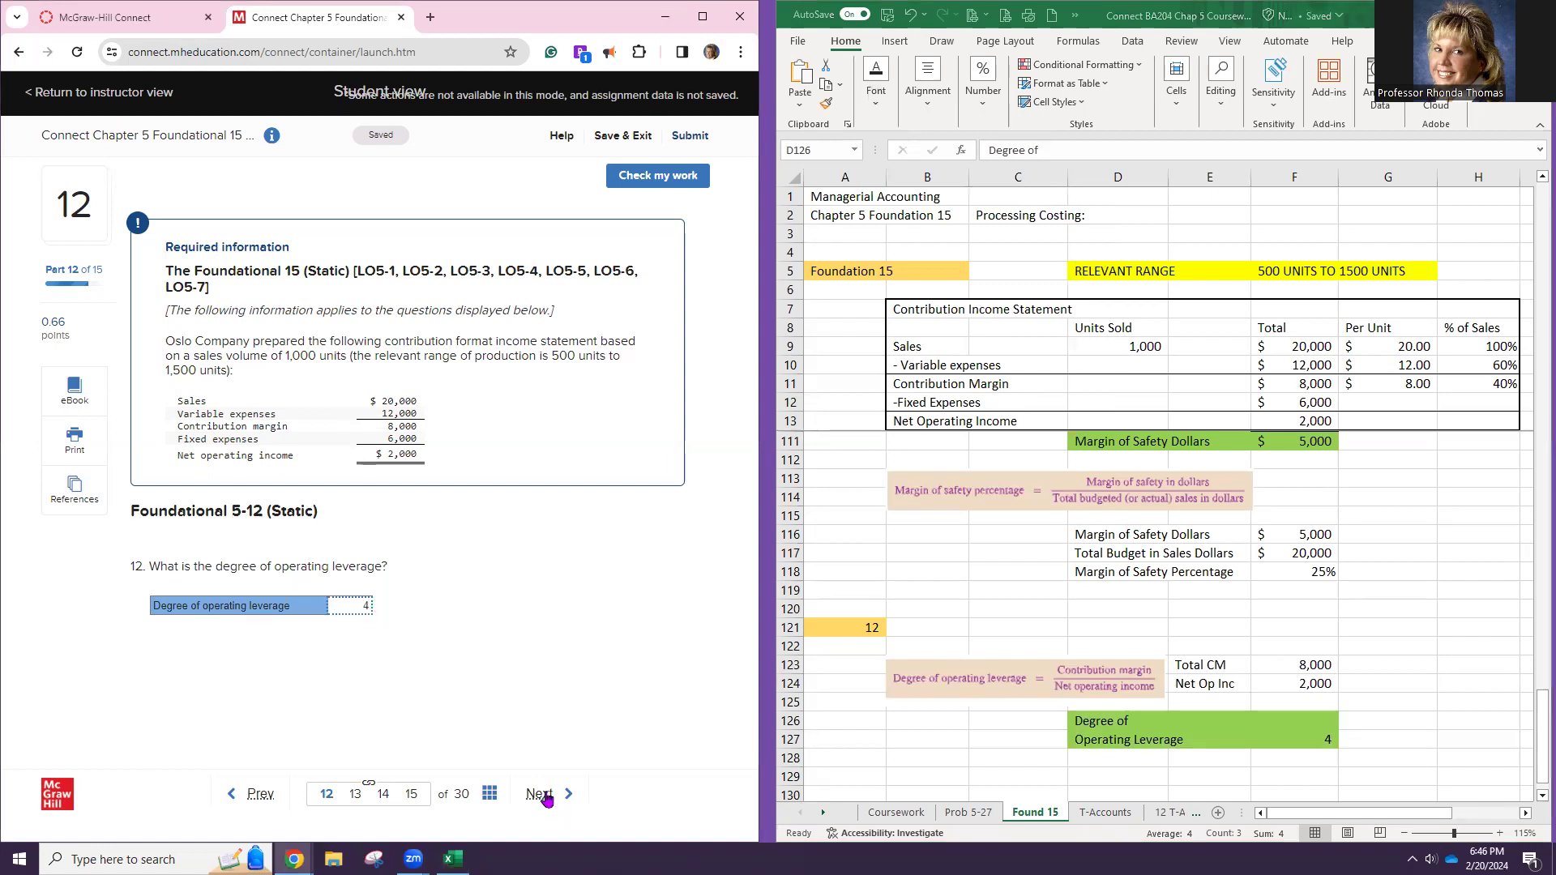
pyautogui.click(541, 796)
pyautogui.click(841, 634)
pyautogui.rightClick(837, 629)
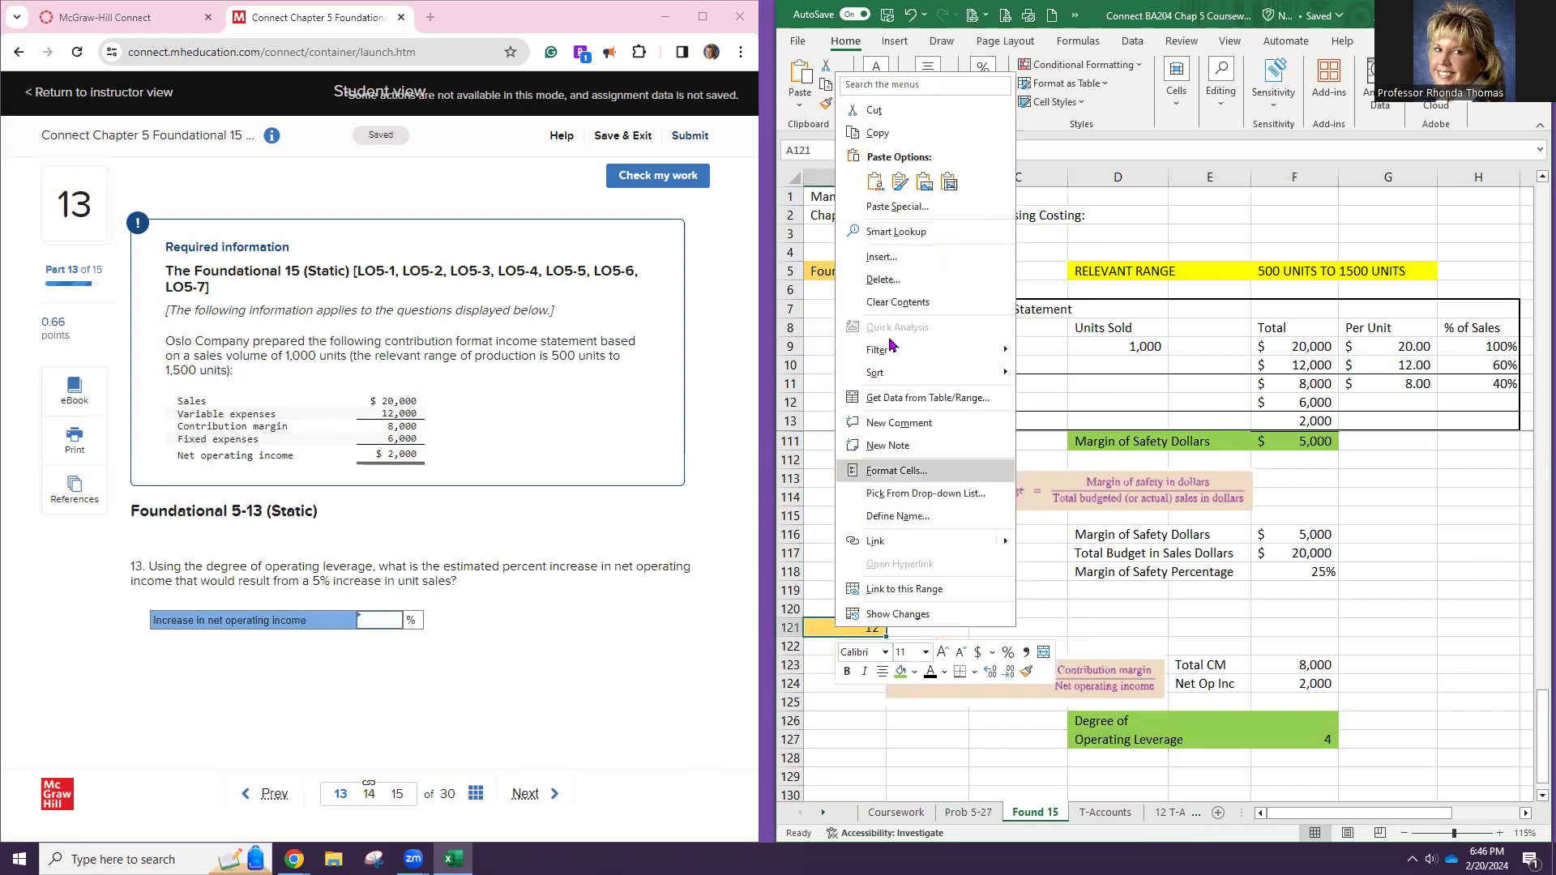
# Copy the yellow 12 marker into A130 and change its value to 13
pyautogui.click(876, 135)
pyautogui.scroll(-2, 817, 538)
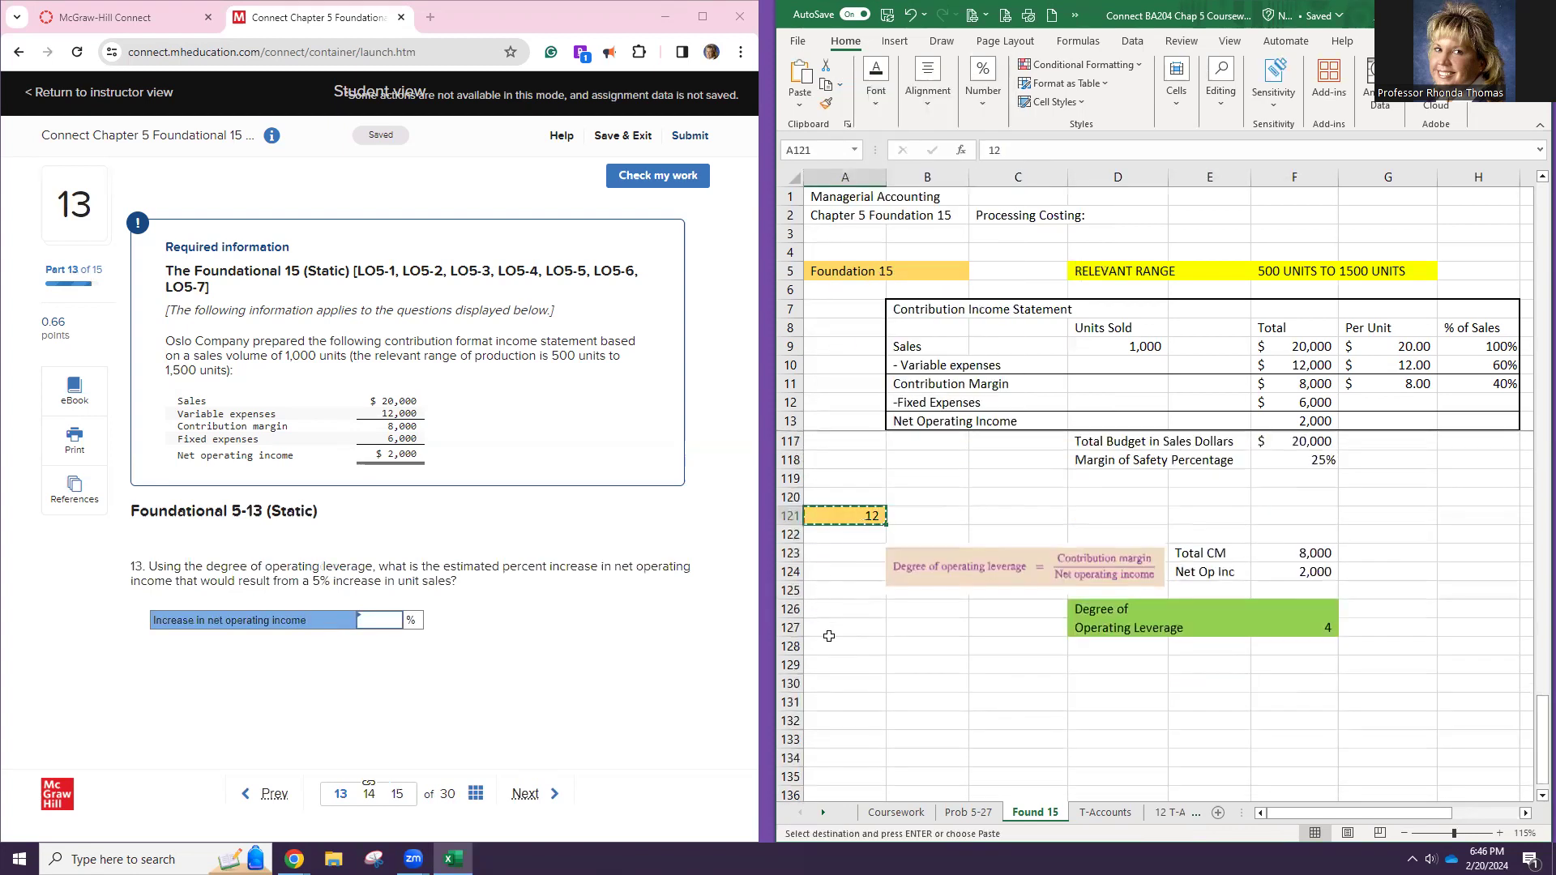
pyautogui.click(862, 682)
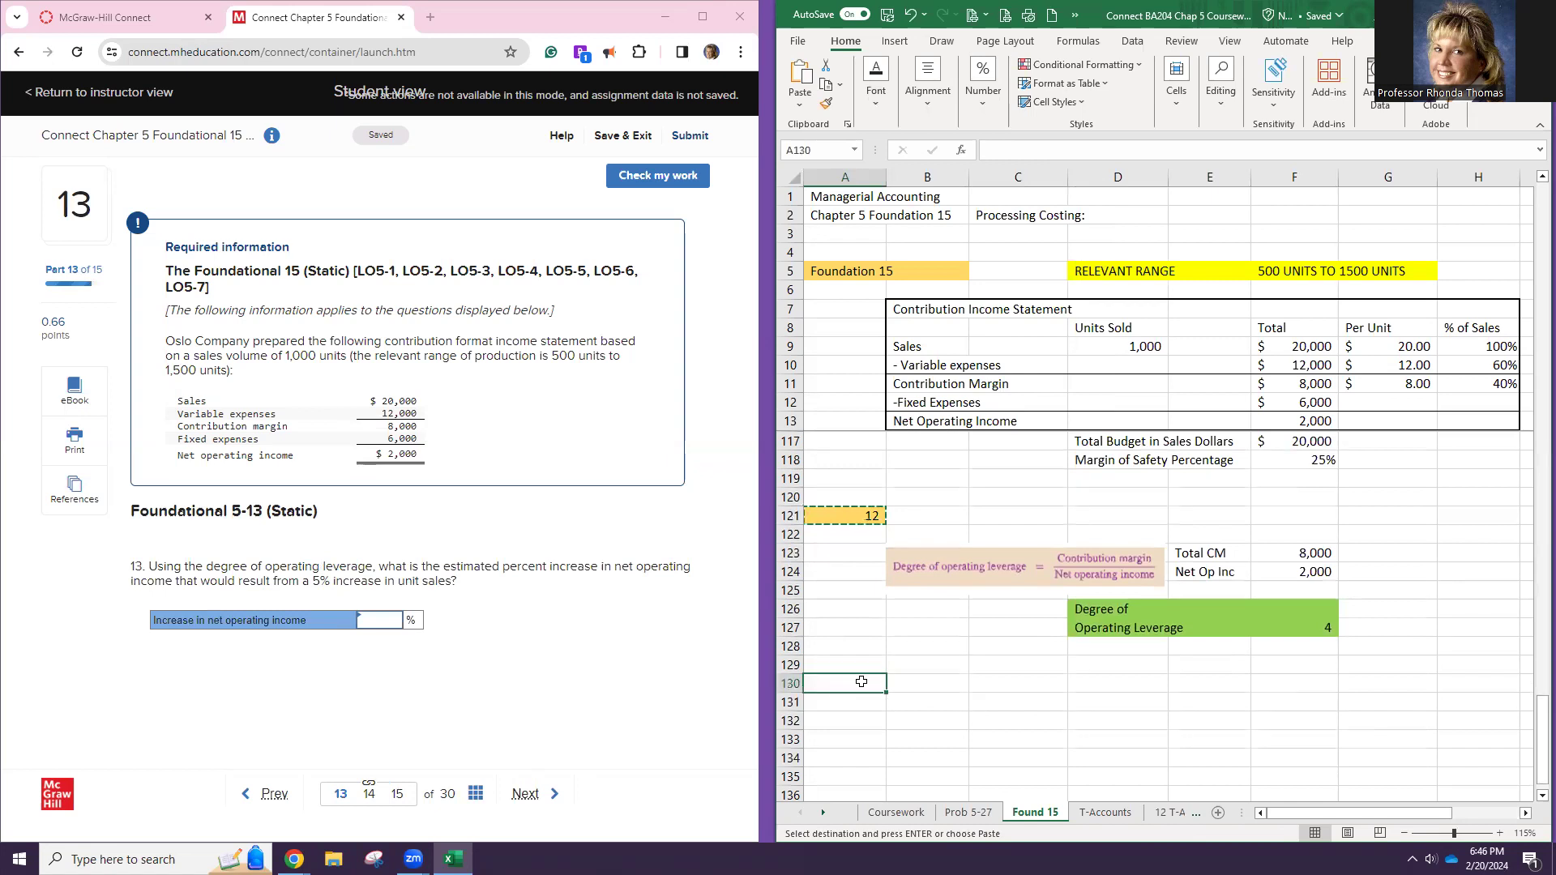
pyautogui.hotkey('ctrl', 'v')
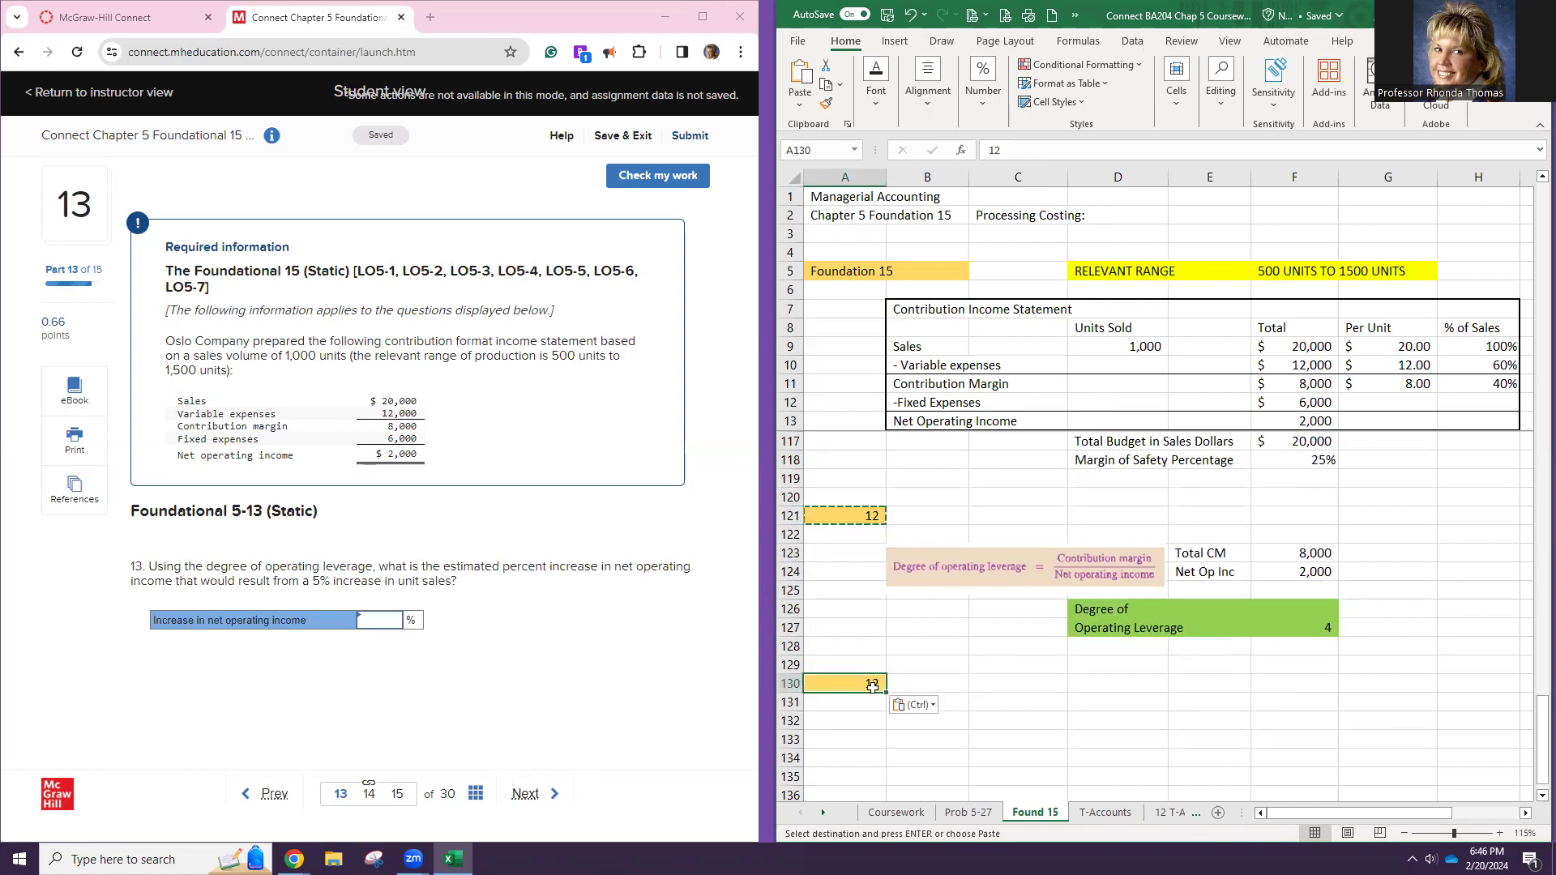
pyautogui.doubleClick(874, 685)
pyautogui.press('Delete')
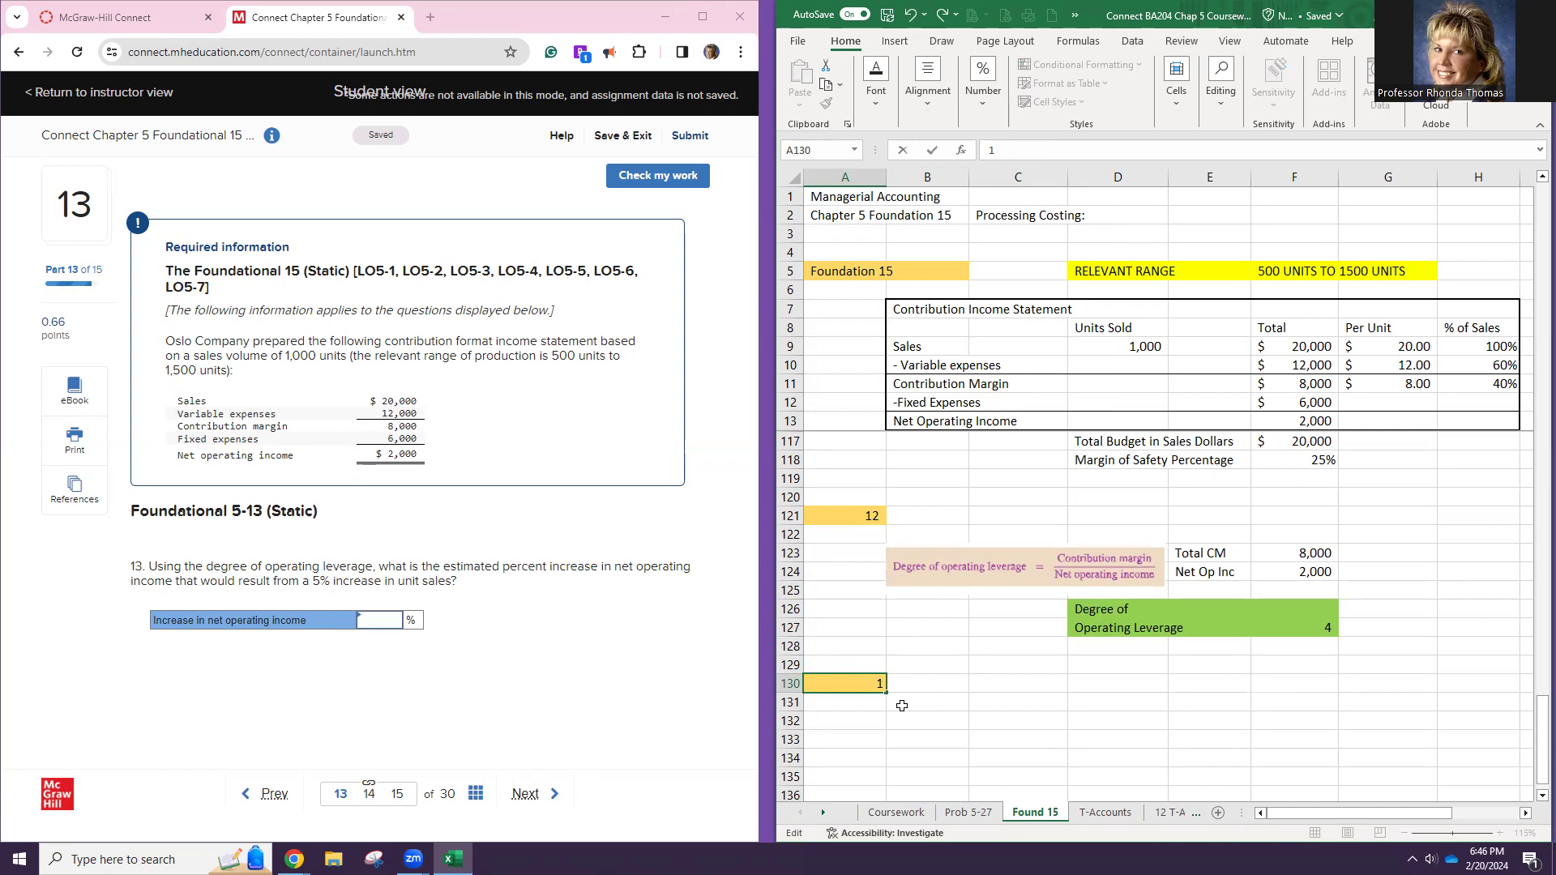
pyautogui.press('Return')
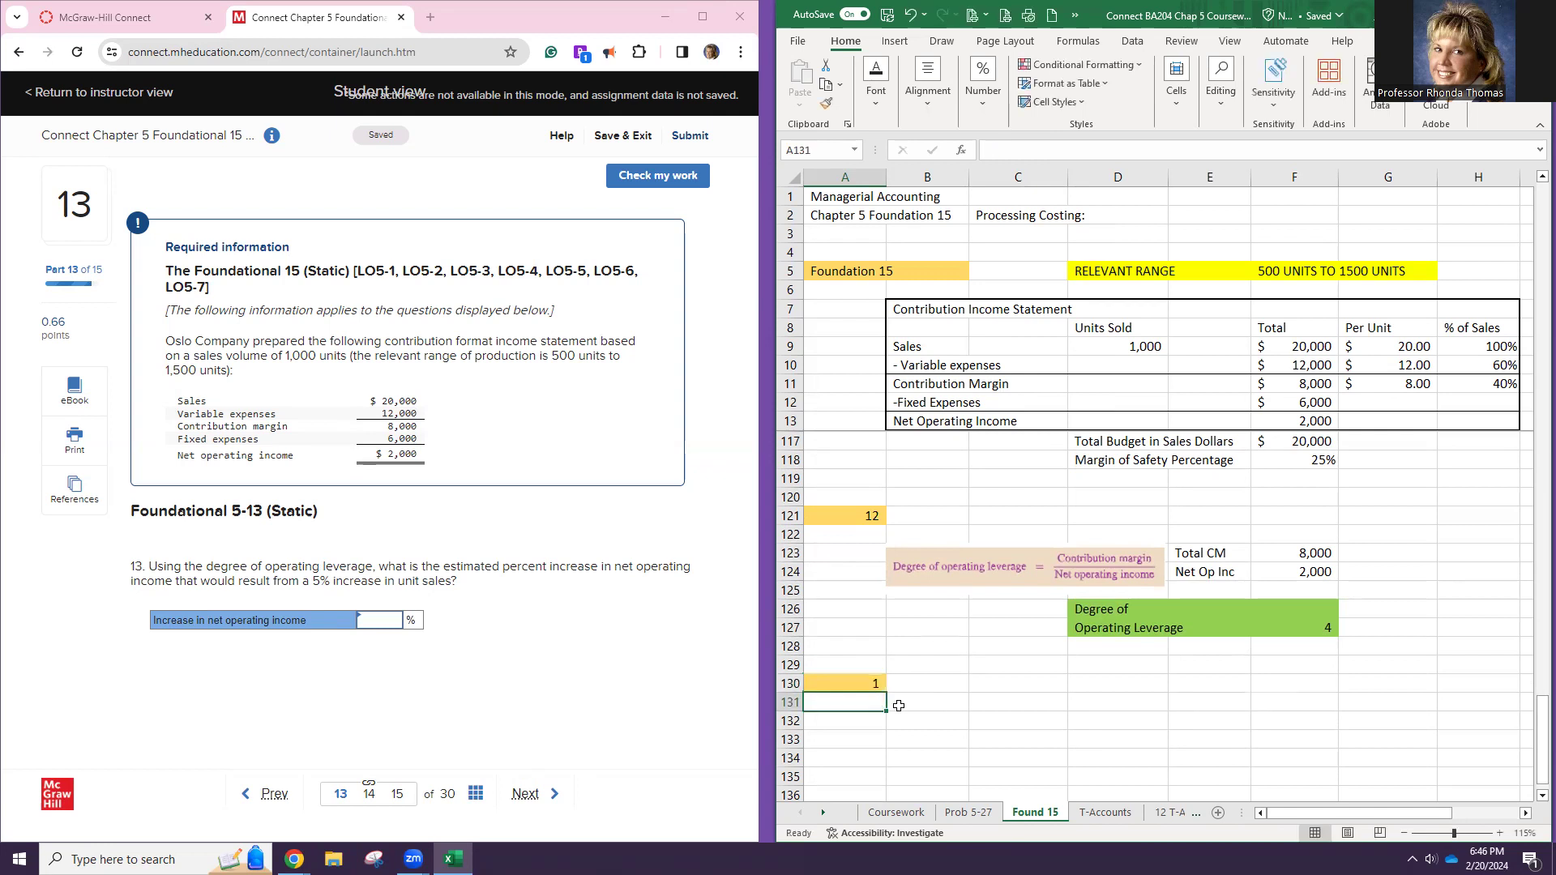
pyautogui.click(876, 685)
pyautogui.write('13')
pyautogui.press('Return')
# Copy the percentage-change formula picture from the Coursework sheet and paste it at B132 in Found 15
pyautogui.click(896, 813)
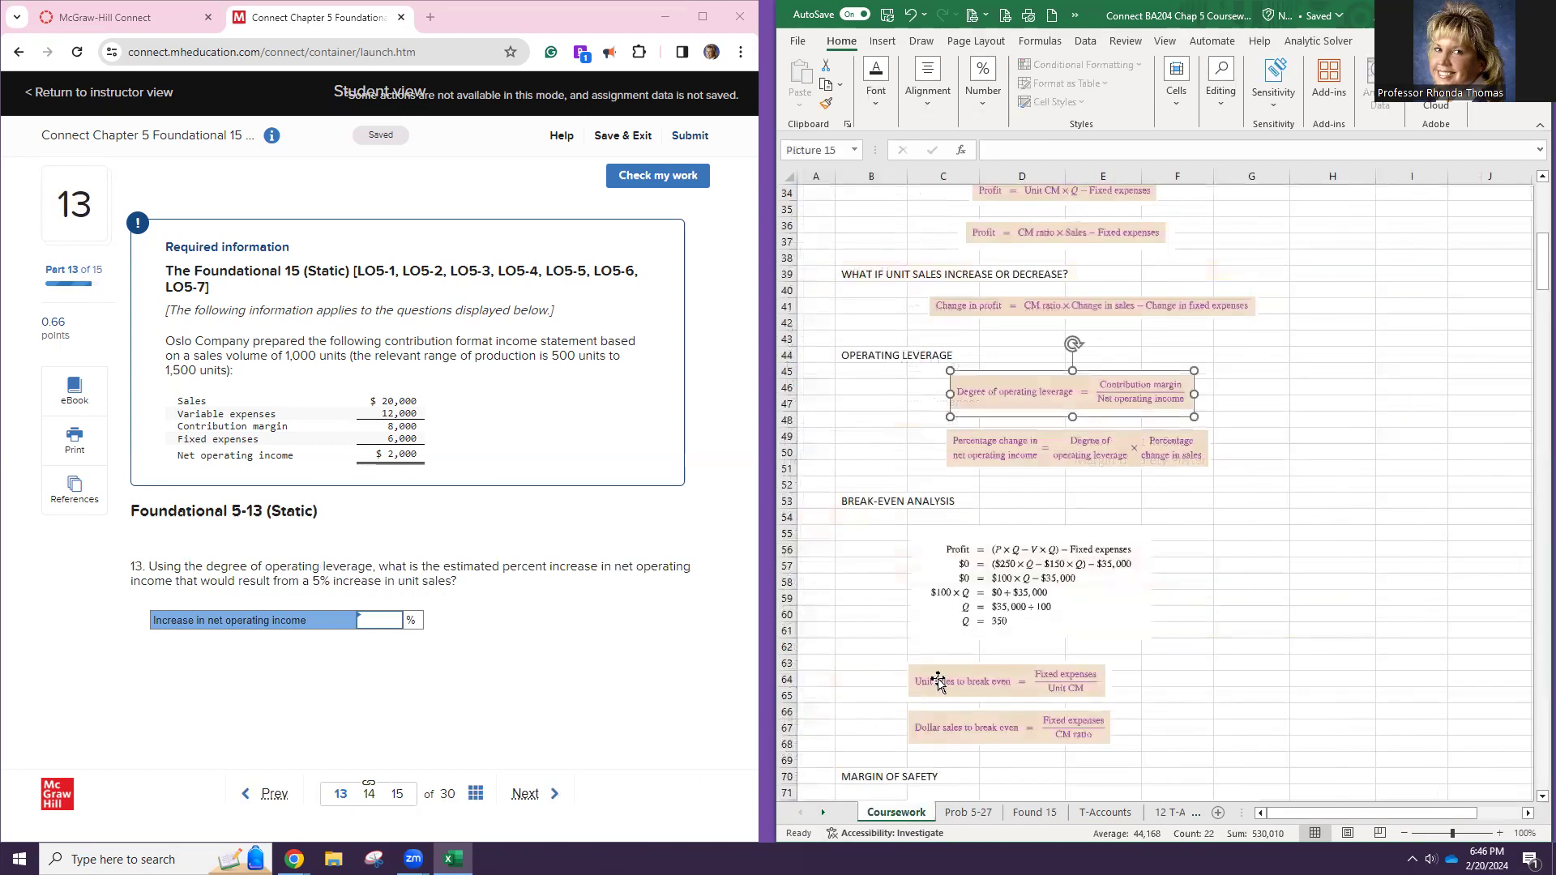
pyautogui.click(1048, 453)
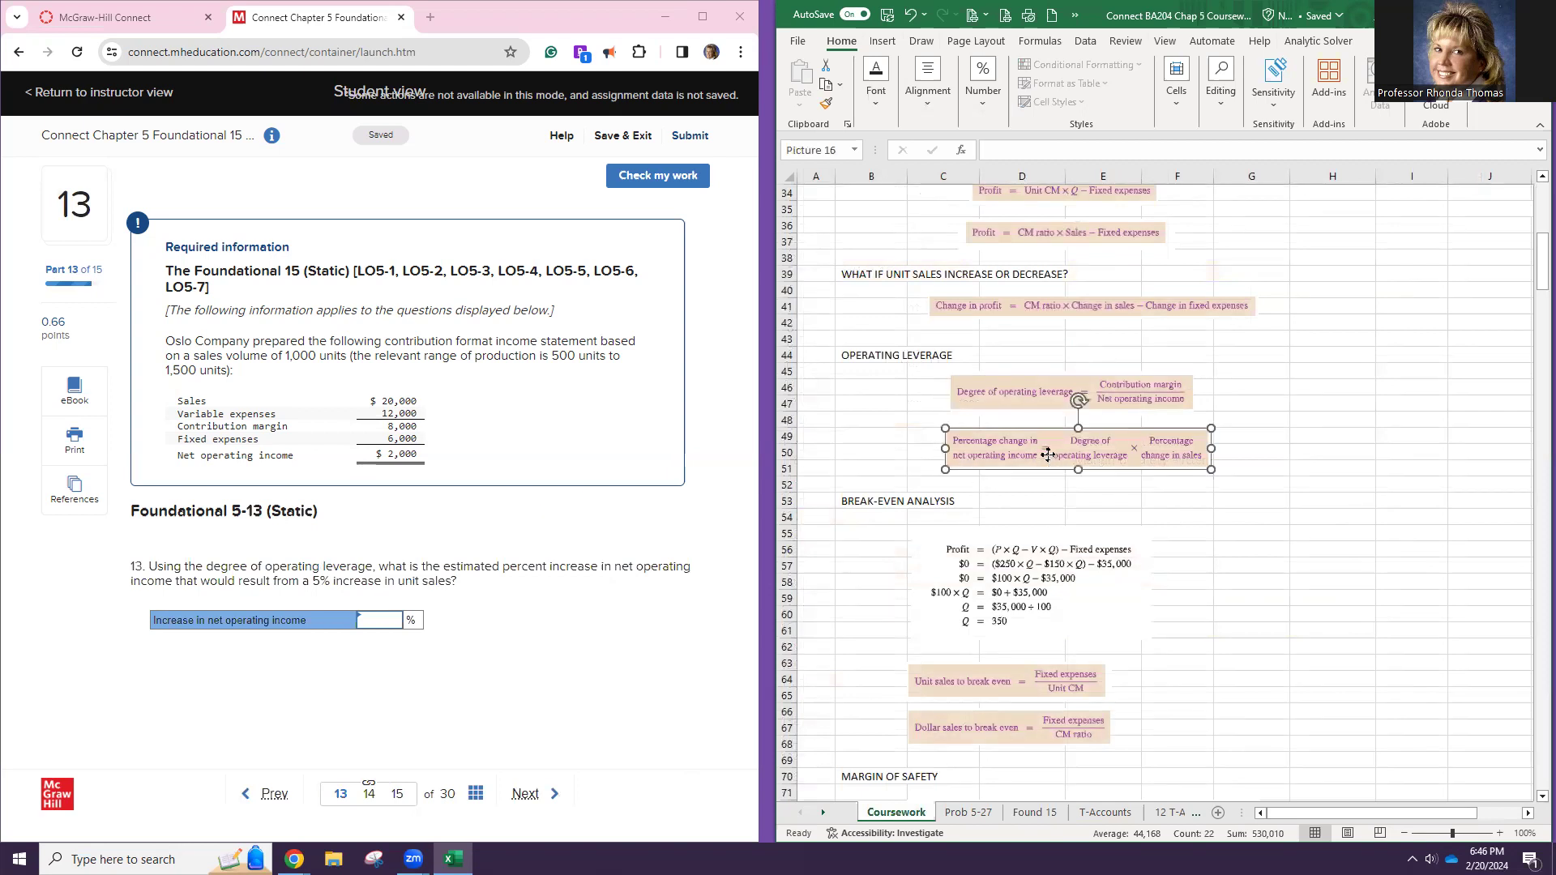
pyautogui.hotkey('ctrl', 'c')
pyautogui.click(1035, 812)
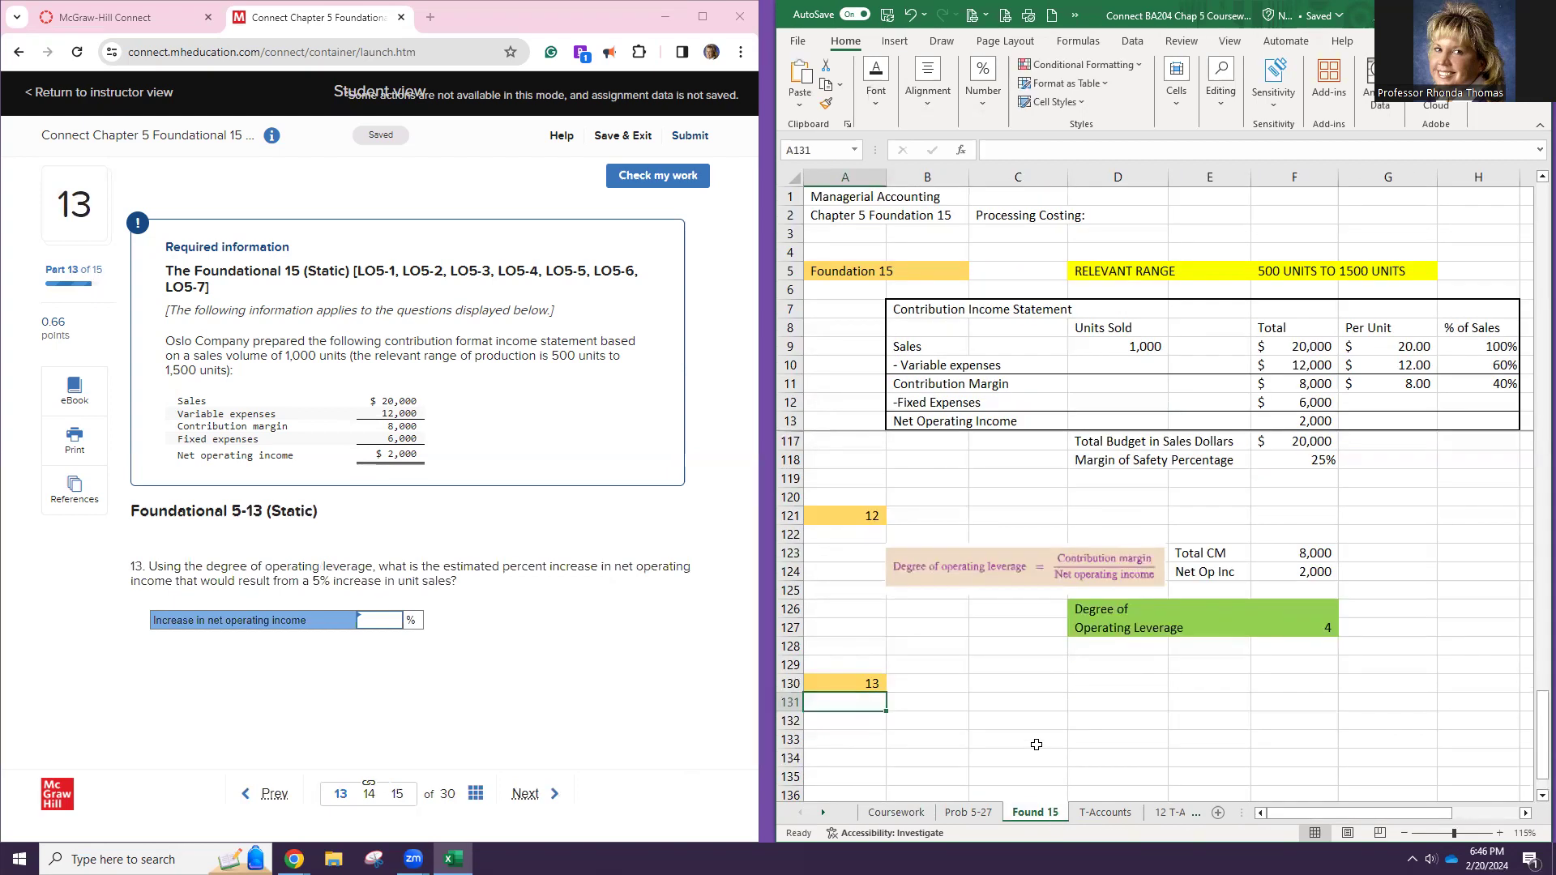
pyautogui.click(946, 725)
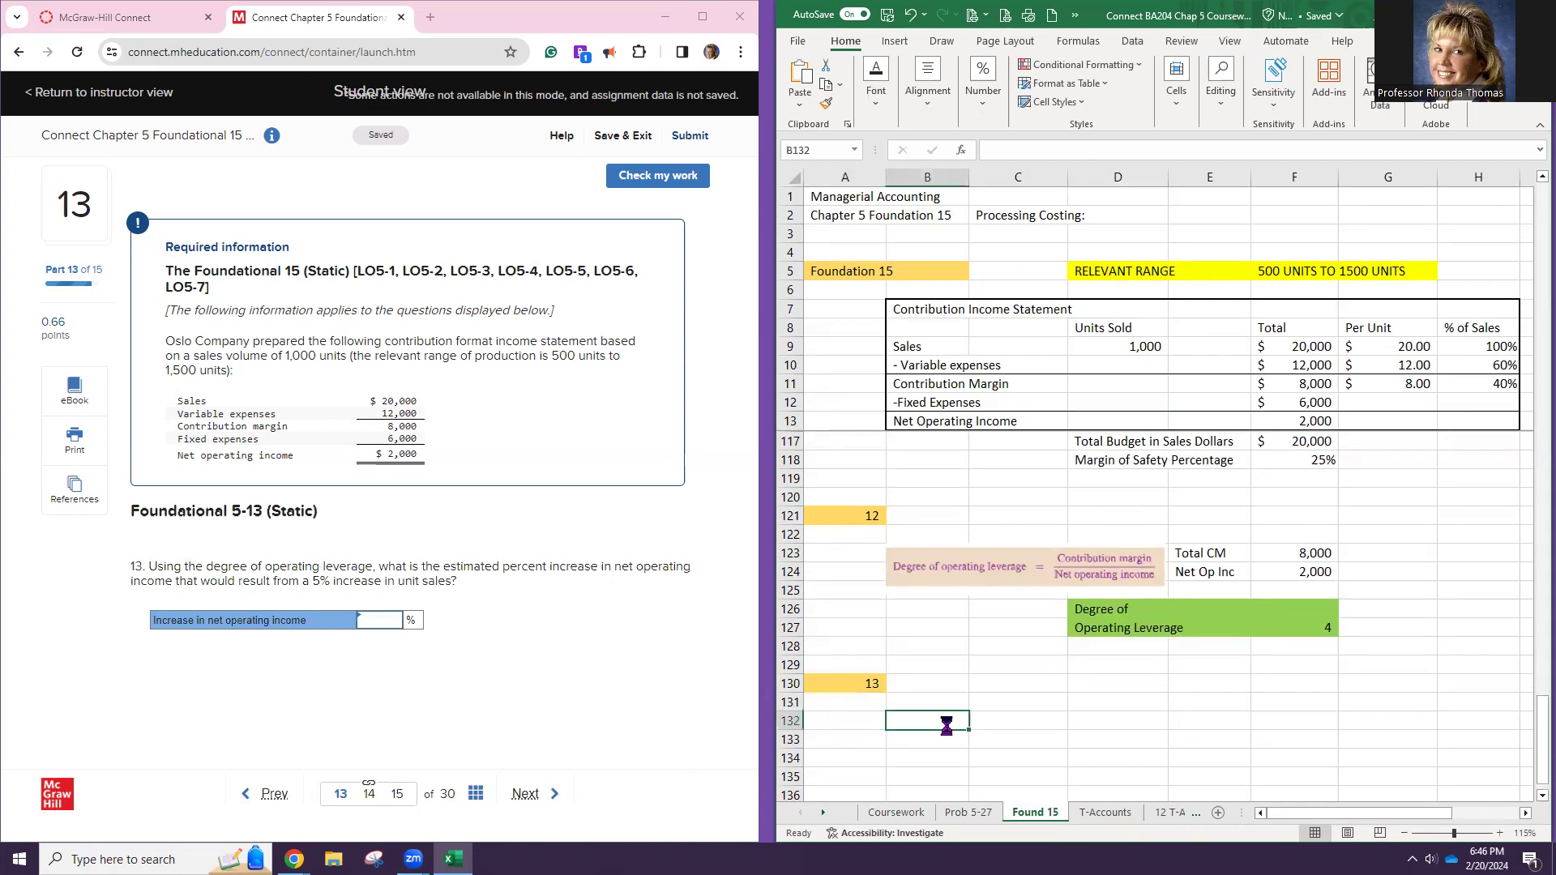
pyautogui.hotkey('ctrl', 'v')
pyautogui.scroll(-2, 1031, 740)
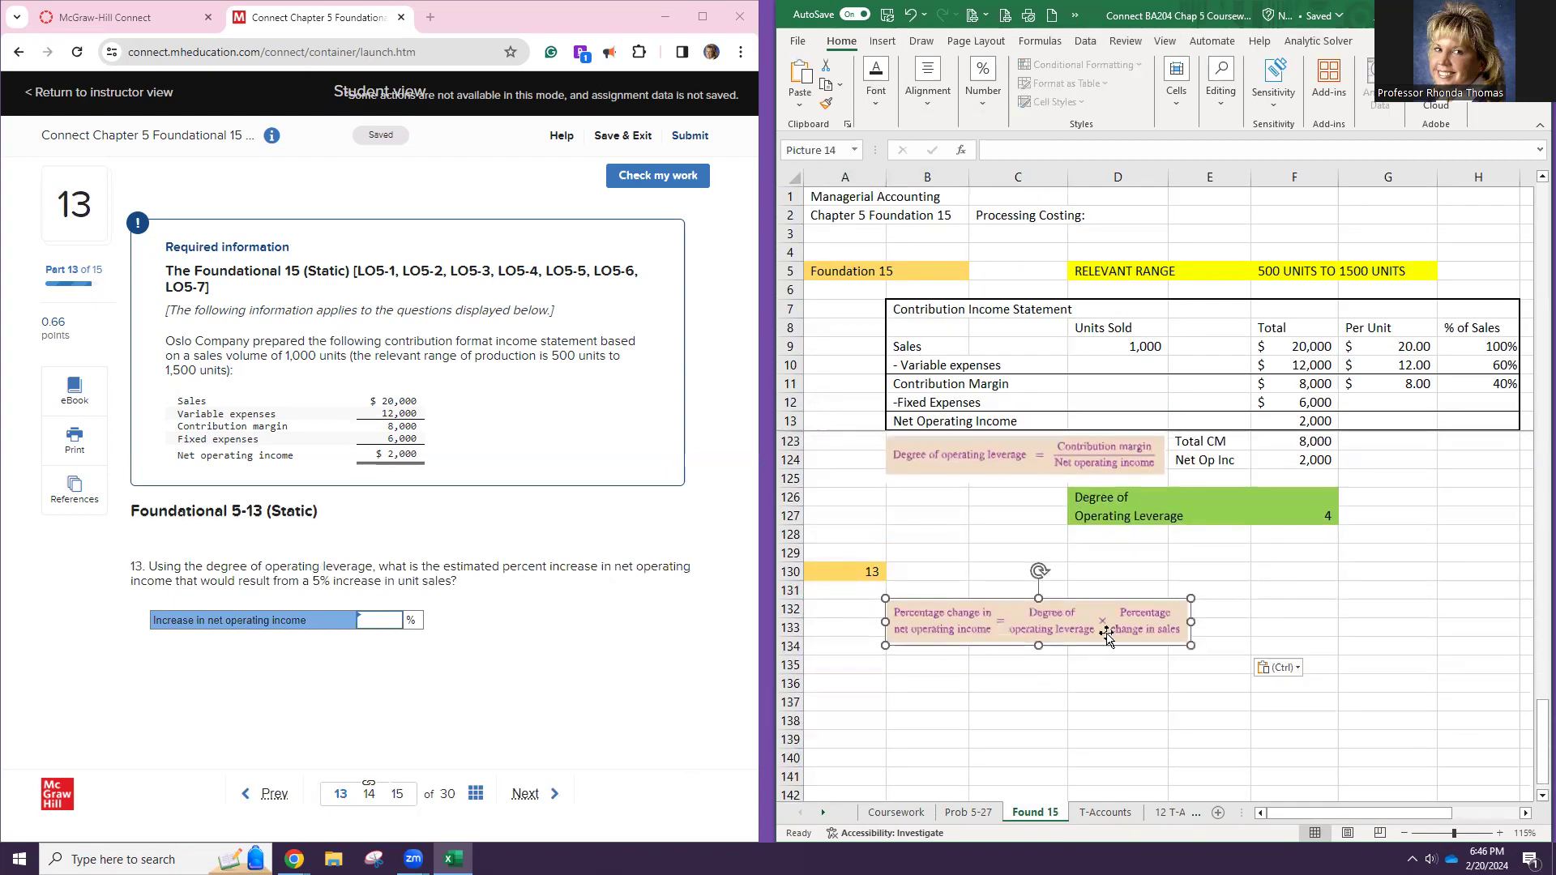
pyautogui.click(1143, 666)
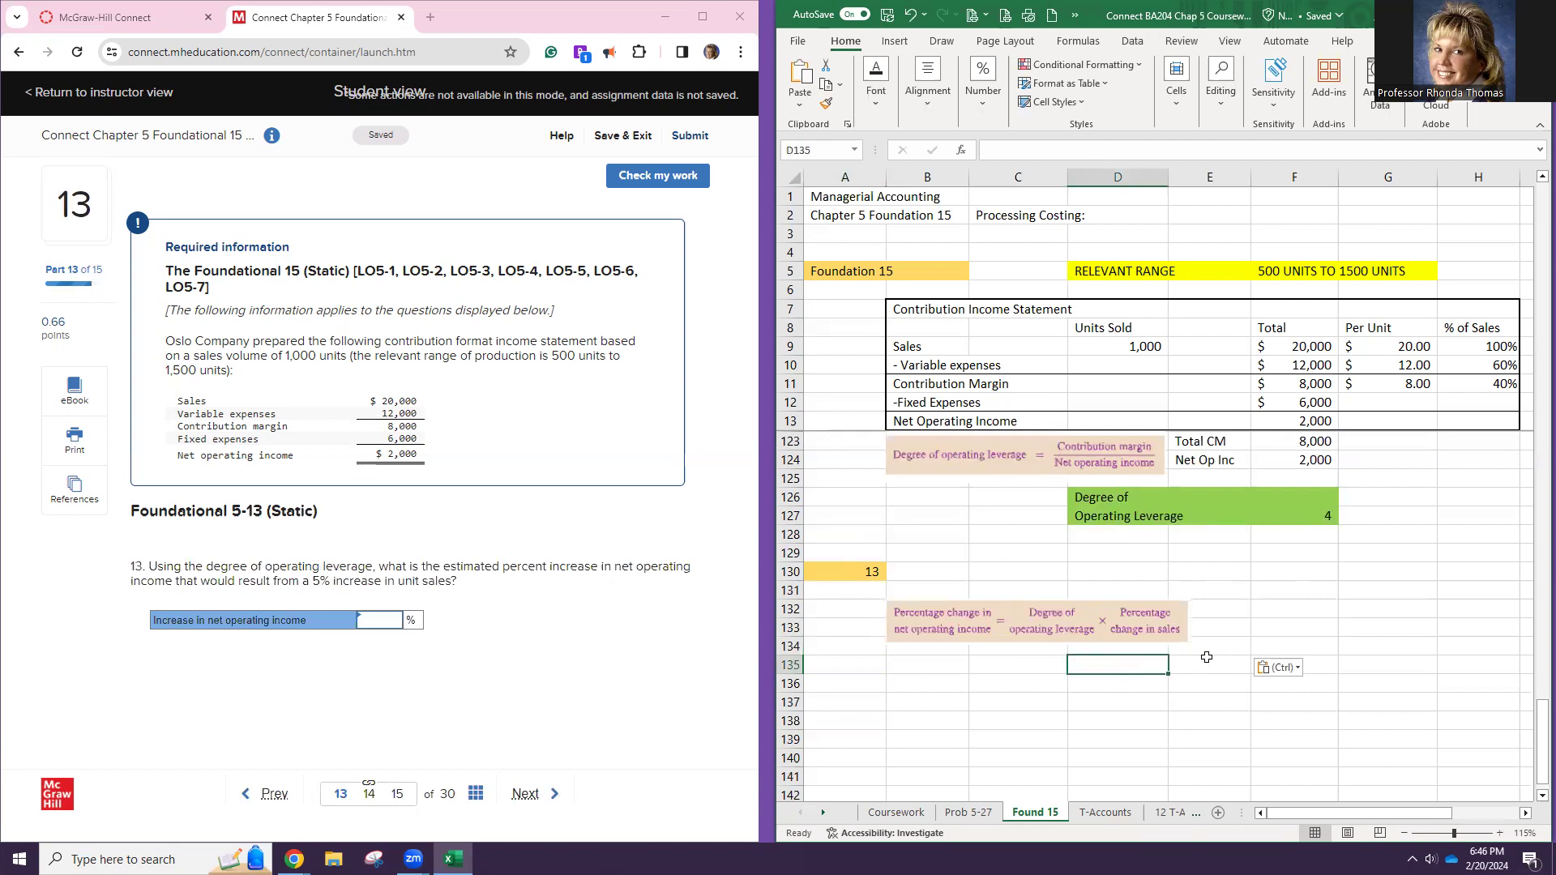
# Label D135 'Degree Op Lev' and link F135 to =F127, showing 4
pyautogui.write('Degree')
pyautogui.press('Tab')
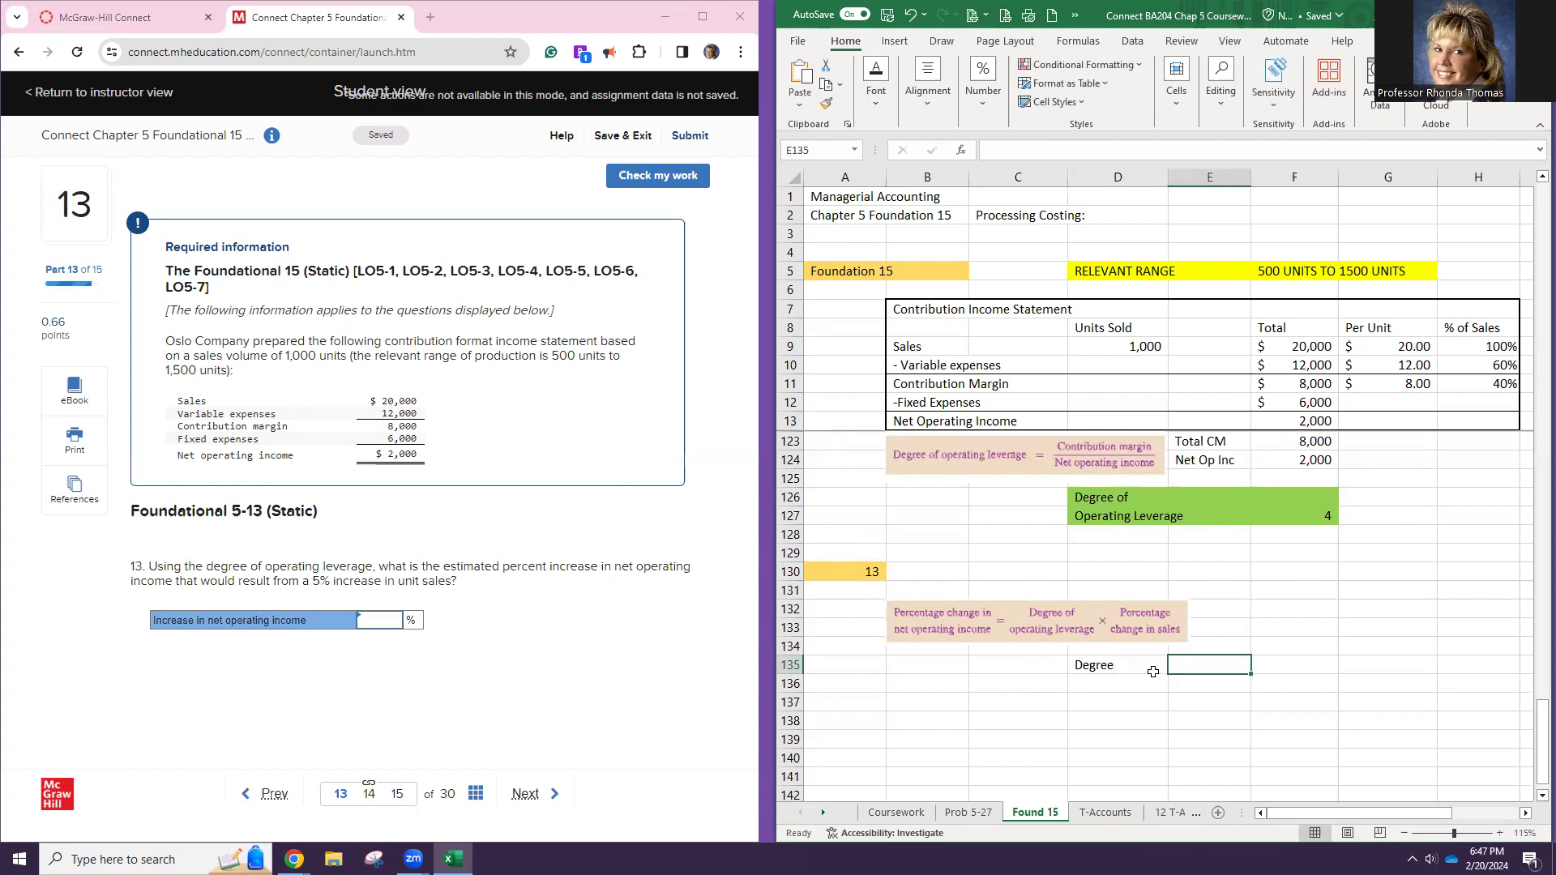
pyautogui.doubleClick(1146, 671)
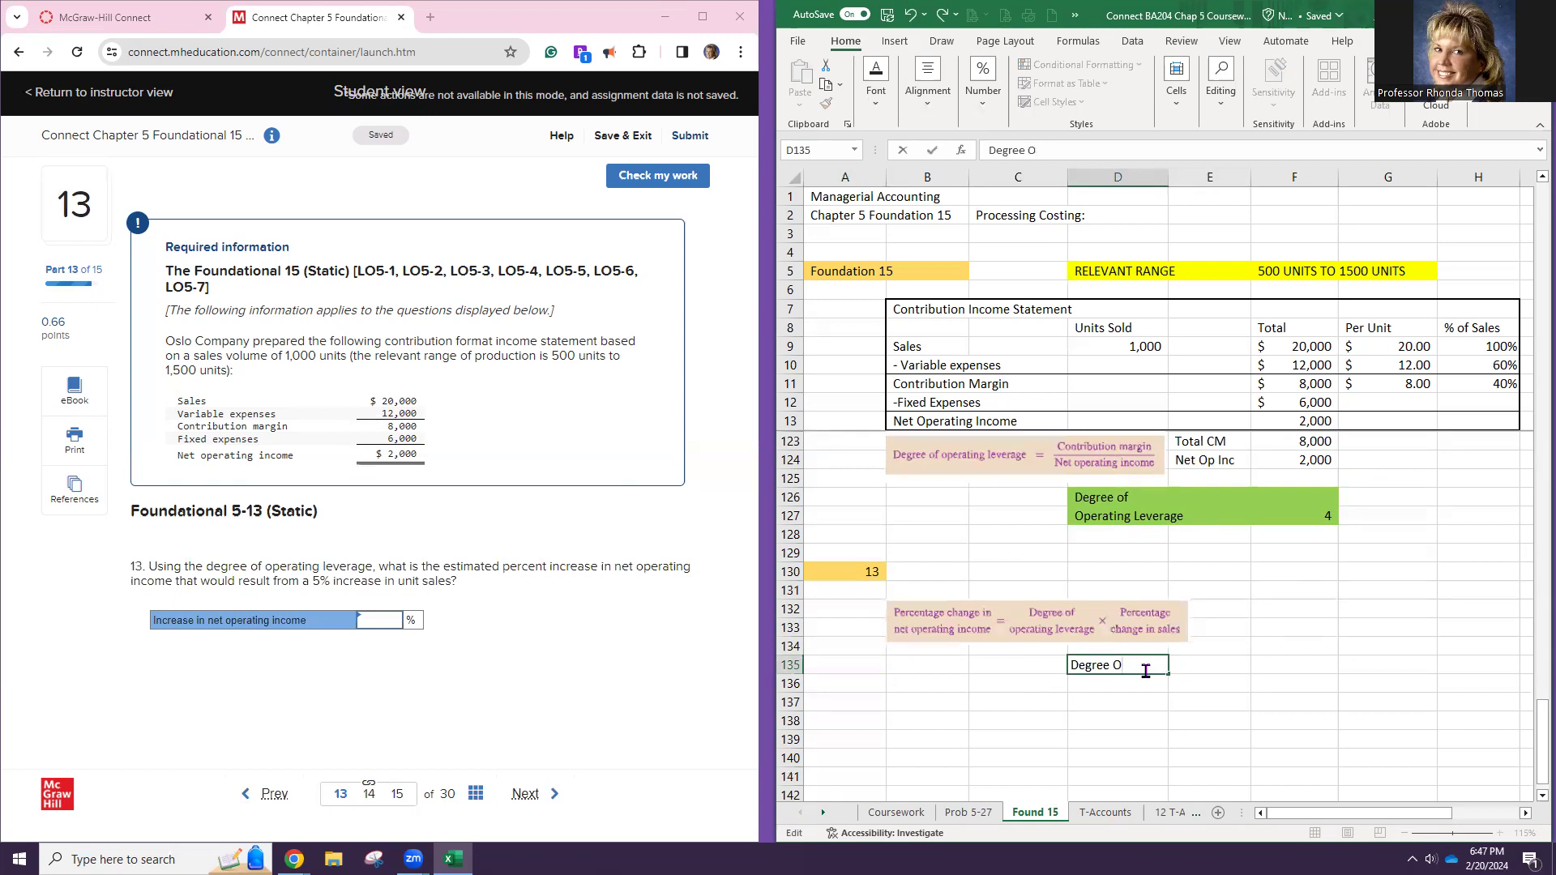
pyautogui.write('Op Lev')
pyautogui.press('Tab')
pyautogui.press('Tab')
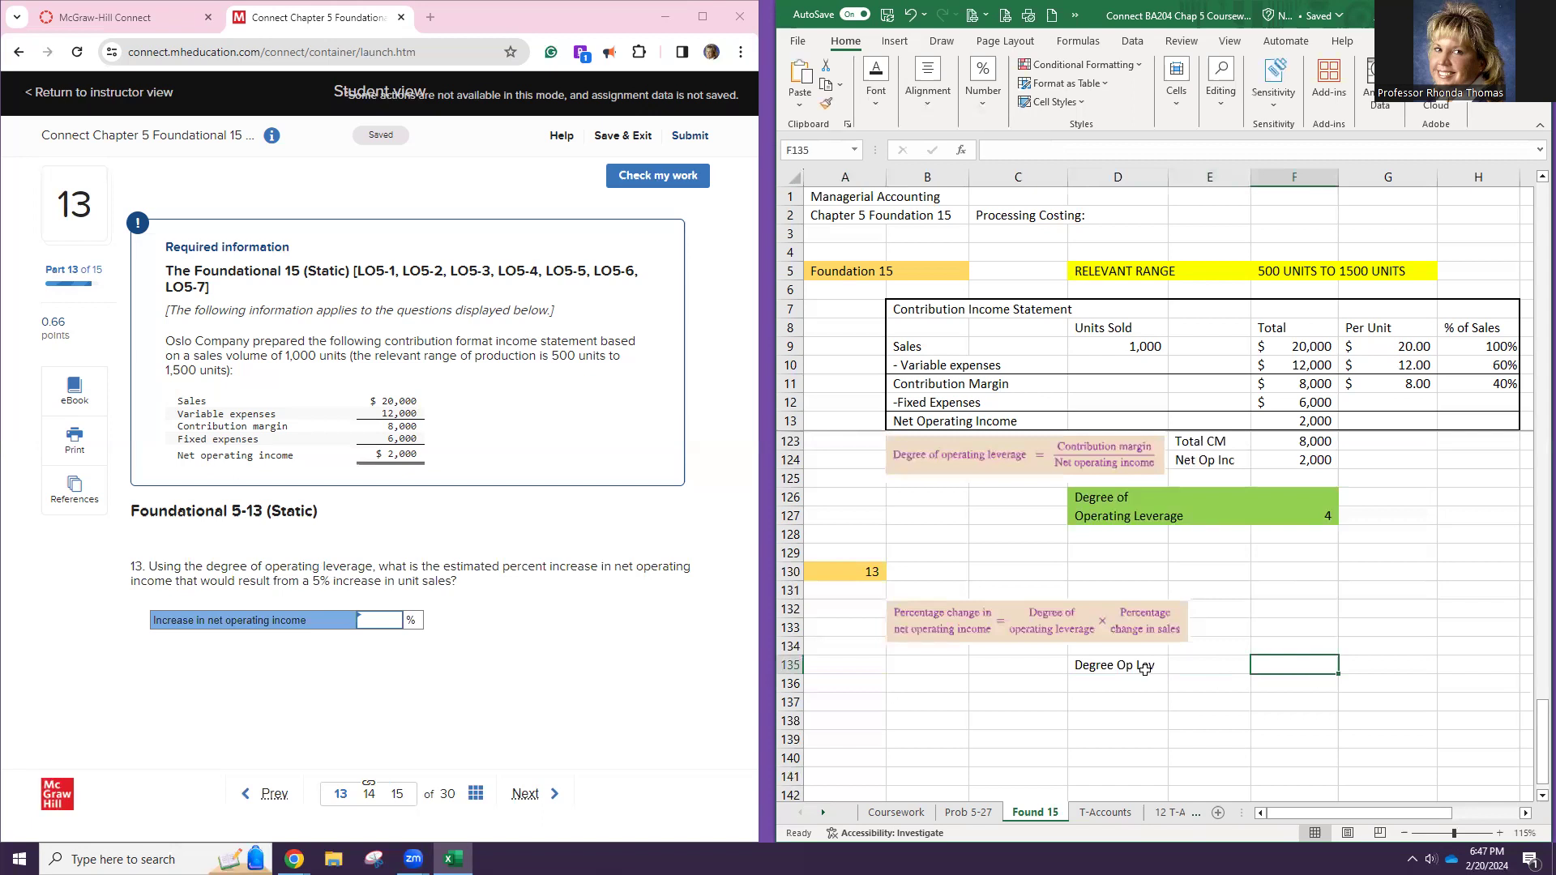
pyautogui.write('=')
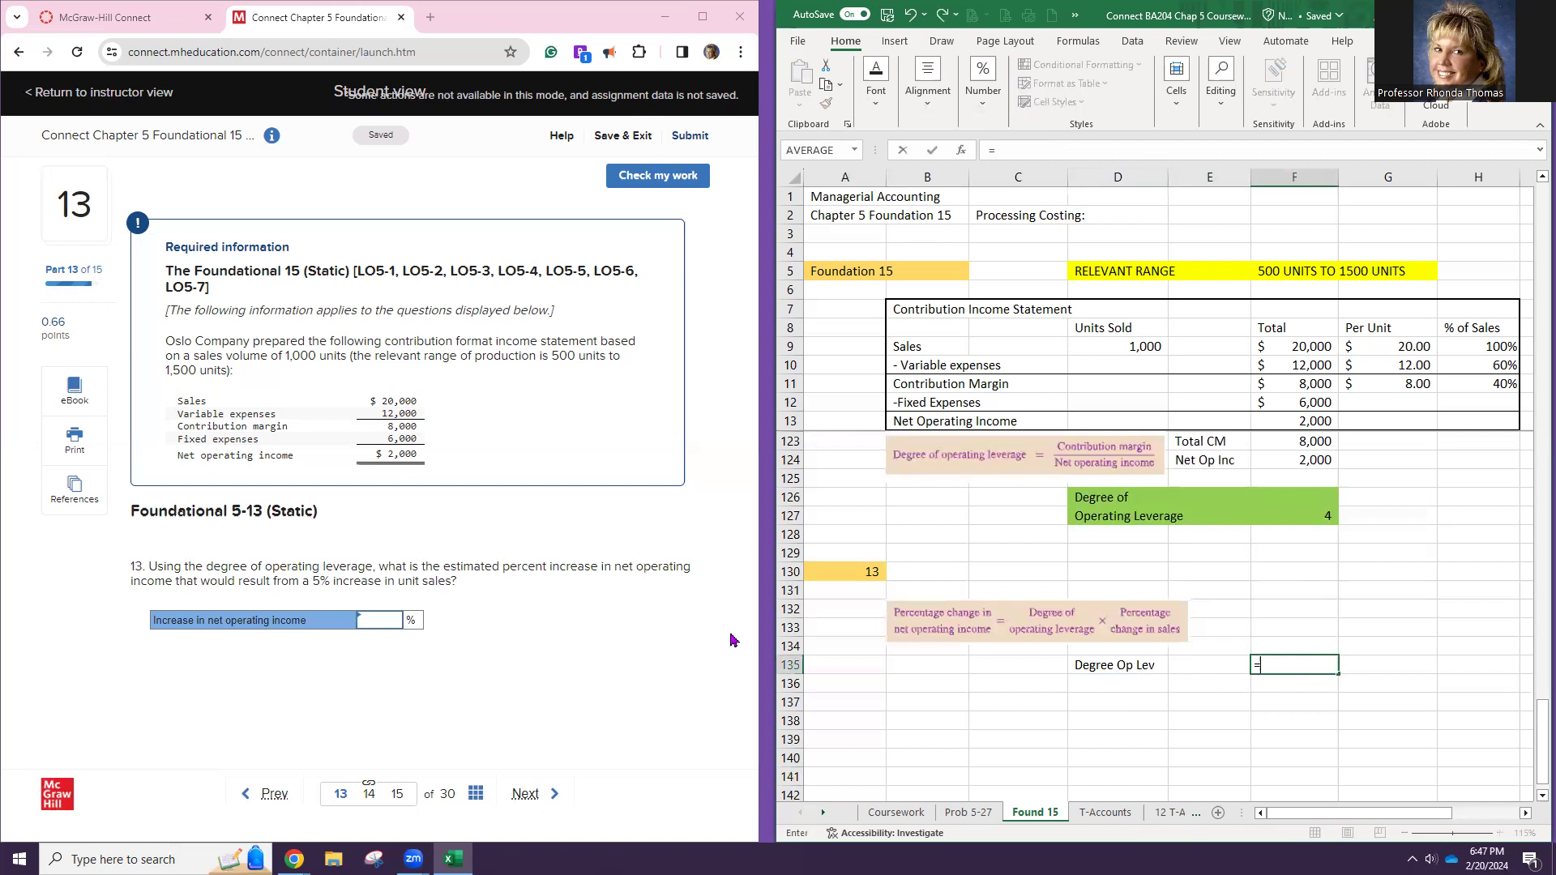
pyautogui.click(1316, 519)
pyautogui.press('Return')
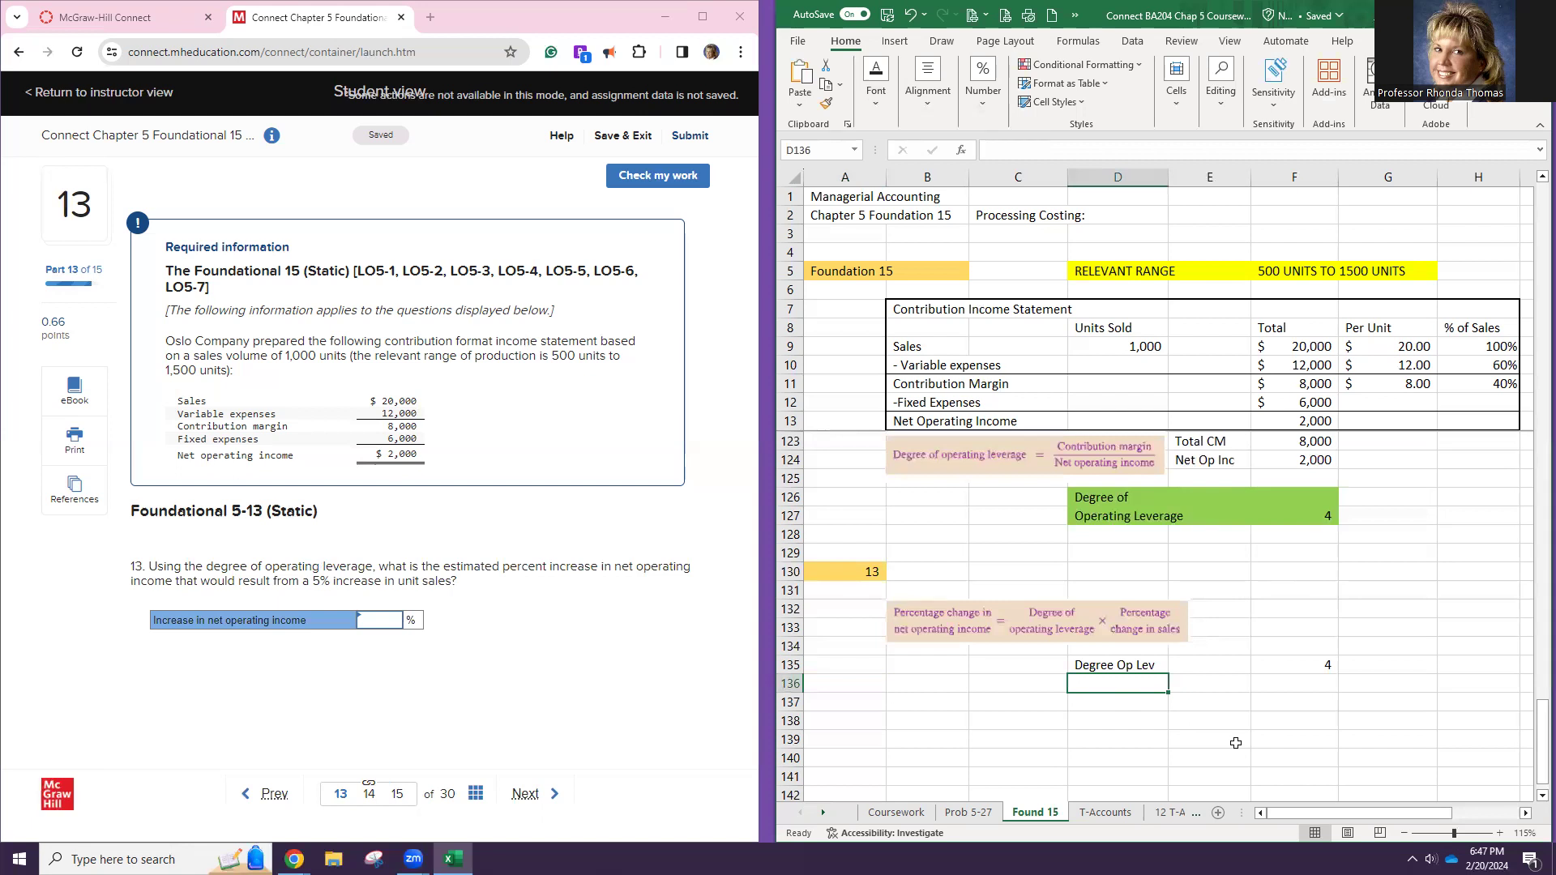
# Label D136 '% increase Sales' and enter 5 in F136 formatted as 5%
pyautogui.write('P')
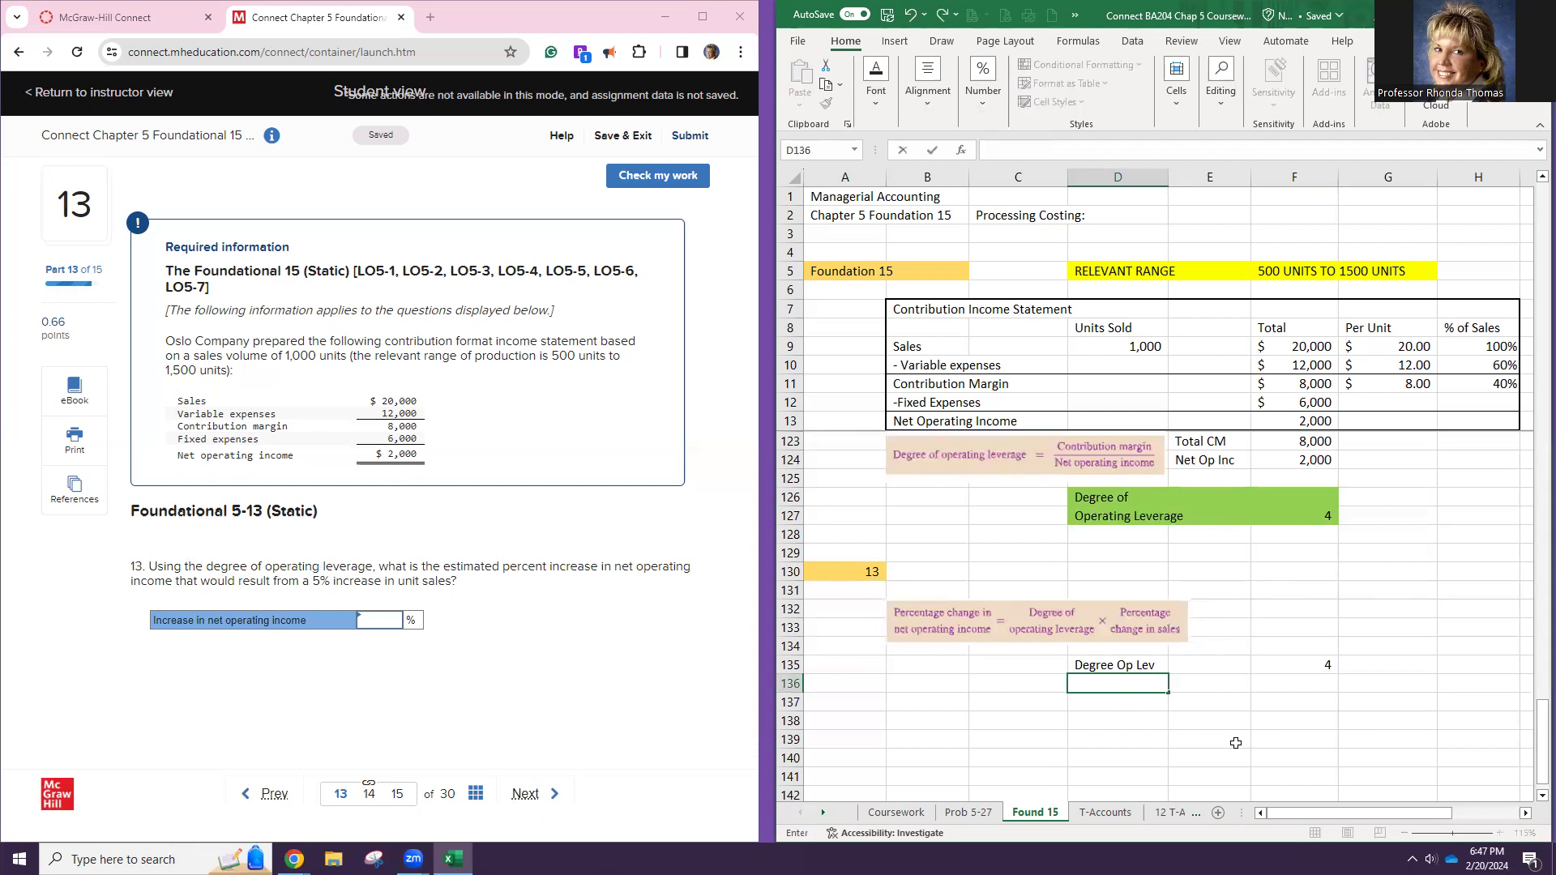
pyautogui.write('%')
pyautogui.write('%')
pyautogui.write(' incre')
pyautogui.write('ase Sales')
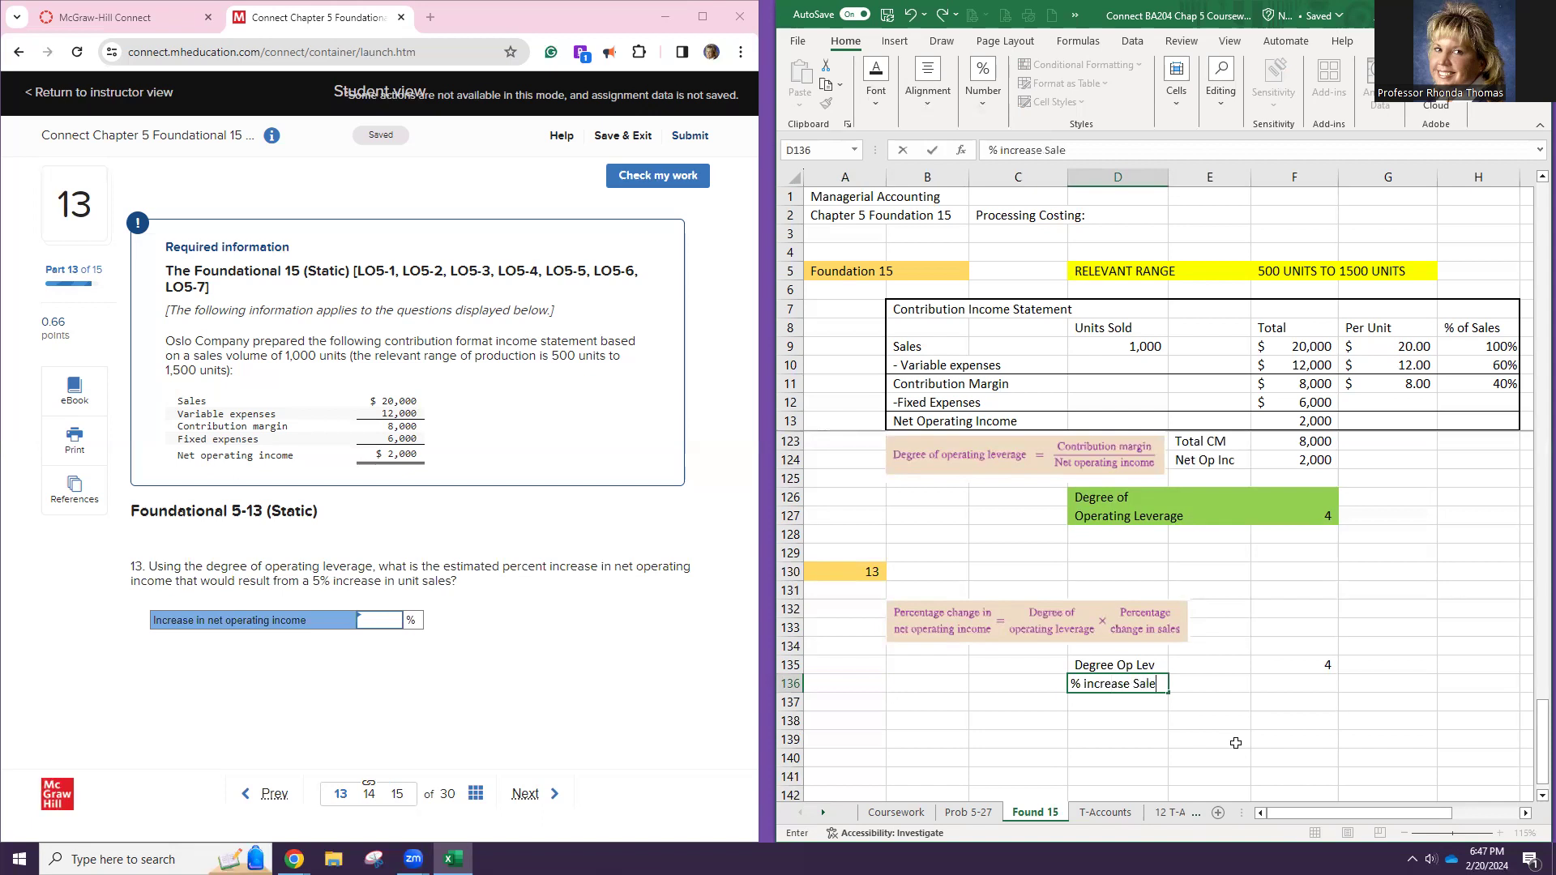
pyautogui.press('Tab')
pyautogui.press('Tab')
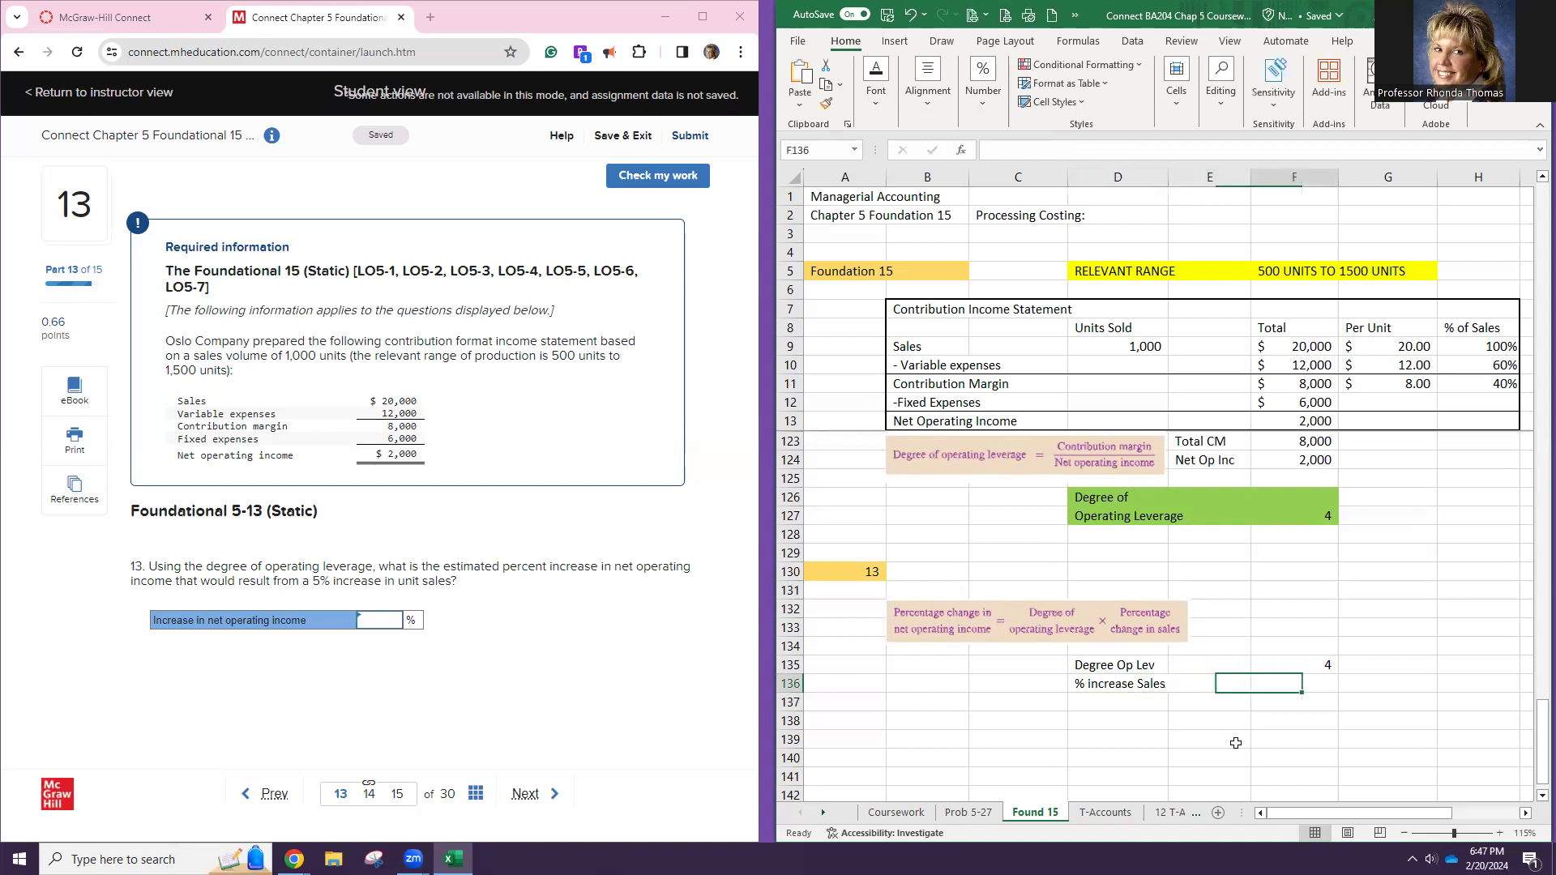
pyautogui.write('5')
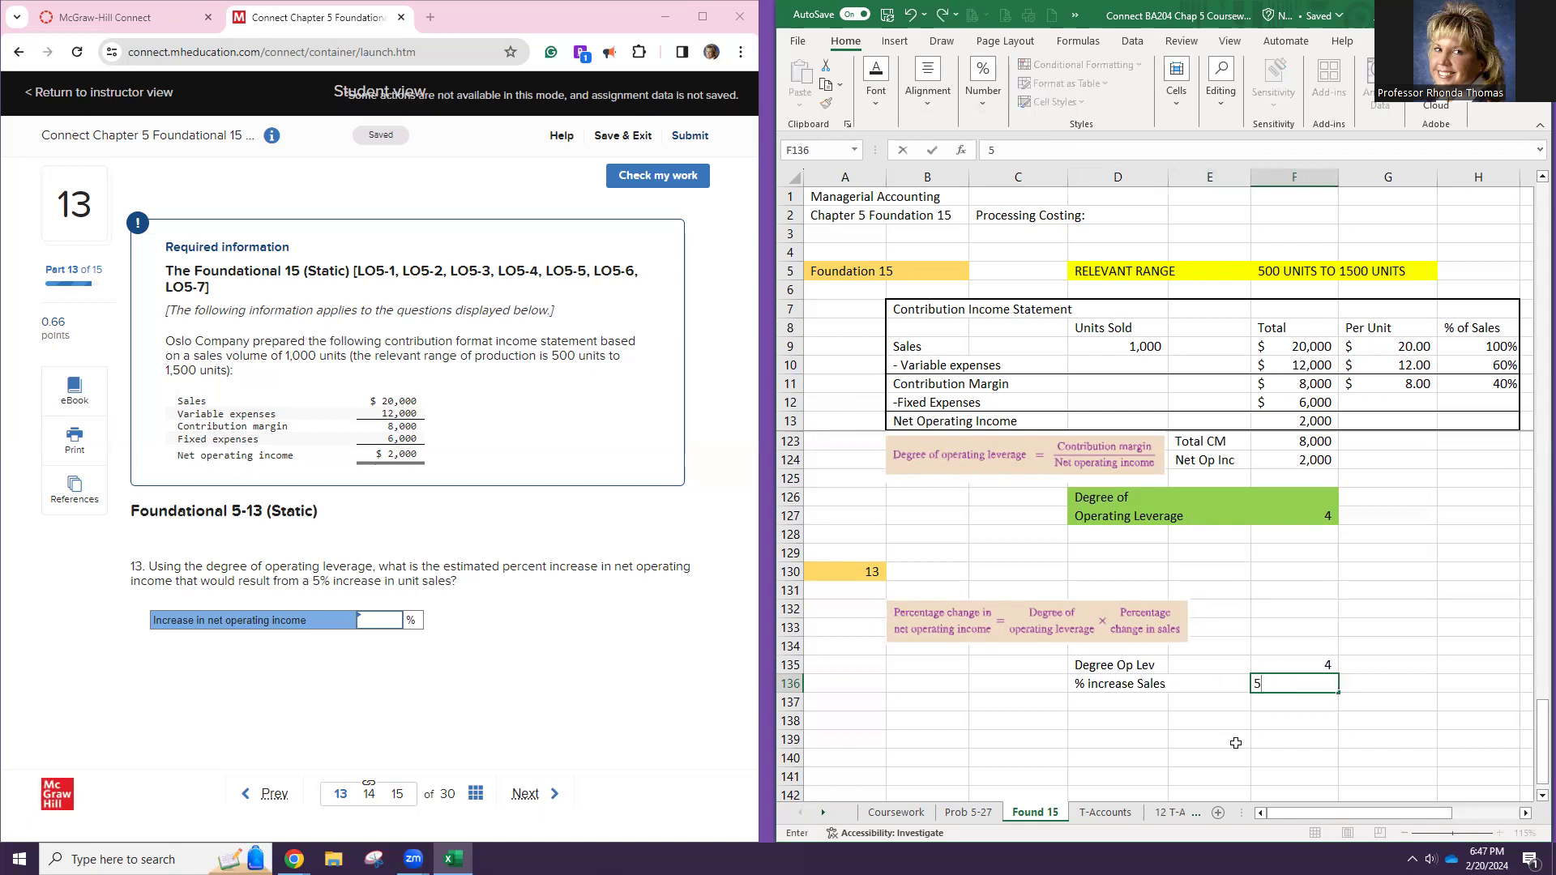
pyautogui.click(1167, 689)
pyautogui.click(1309, 685)
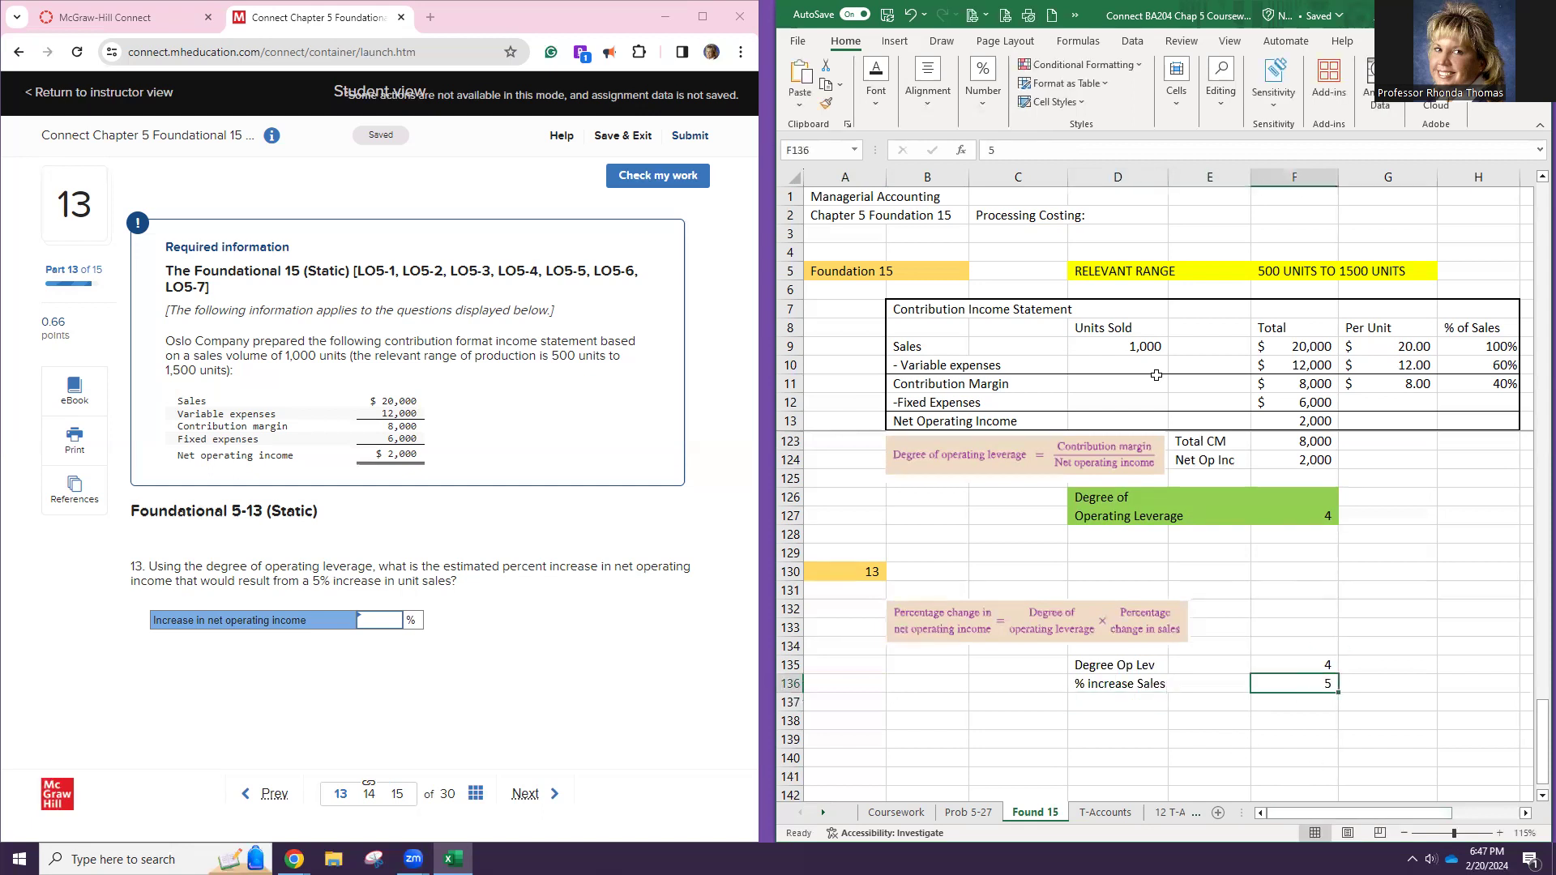
pyautogui.click(984, 77)
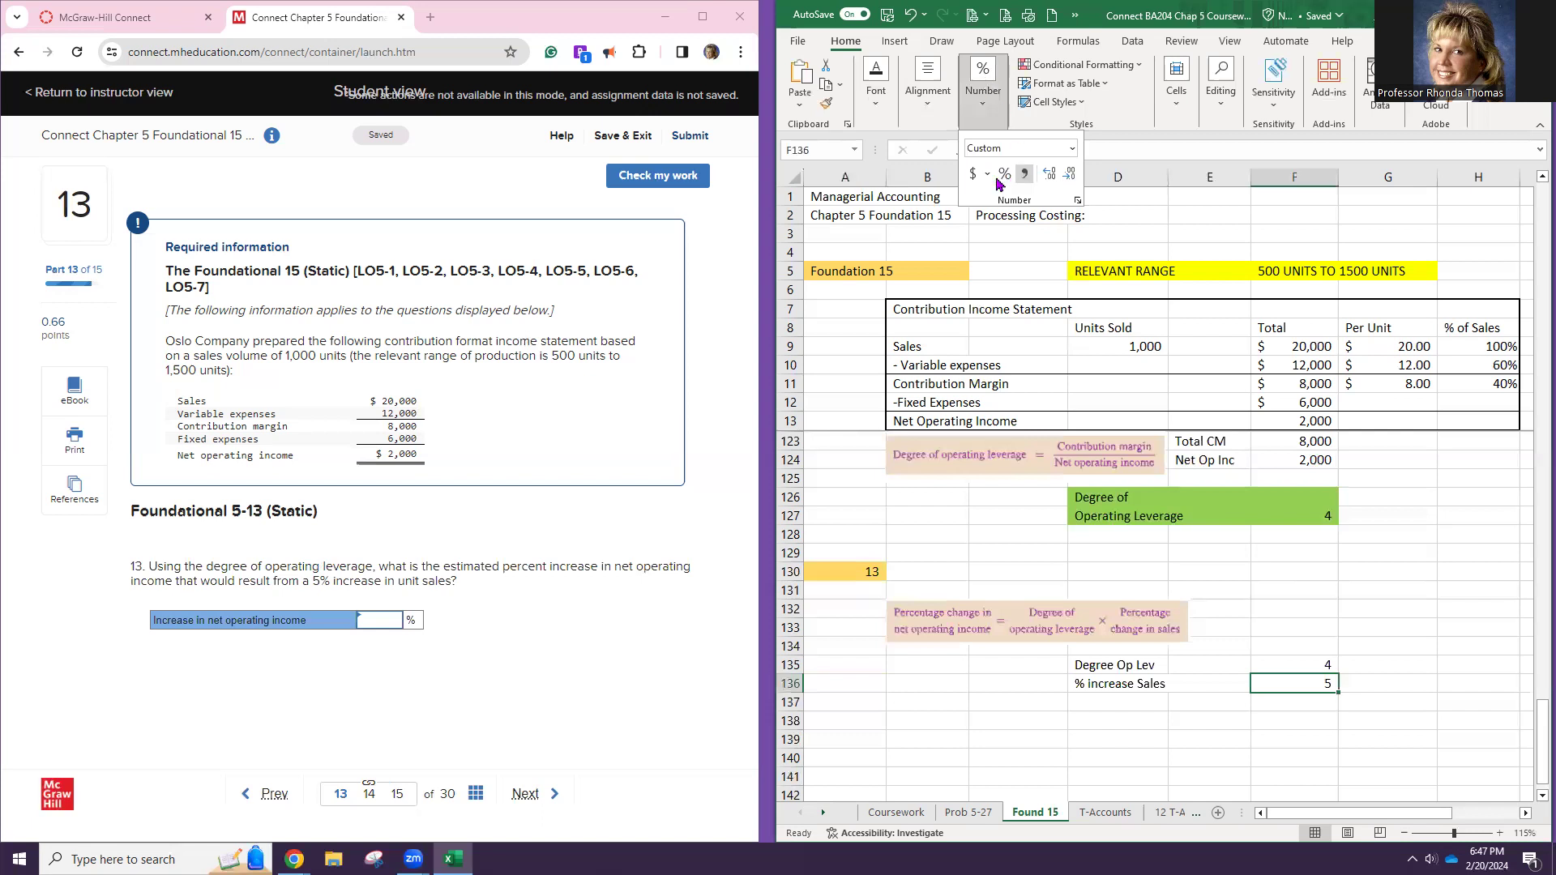
pyautogui.click(1004, 175)
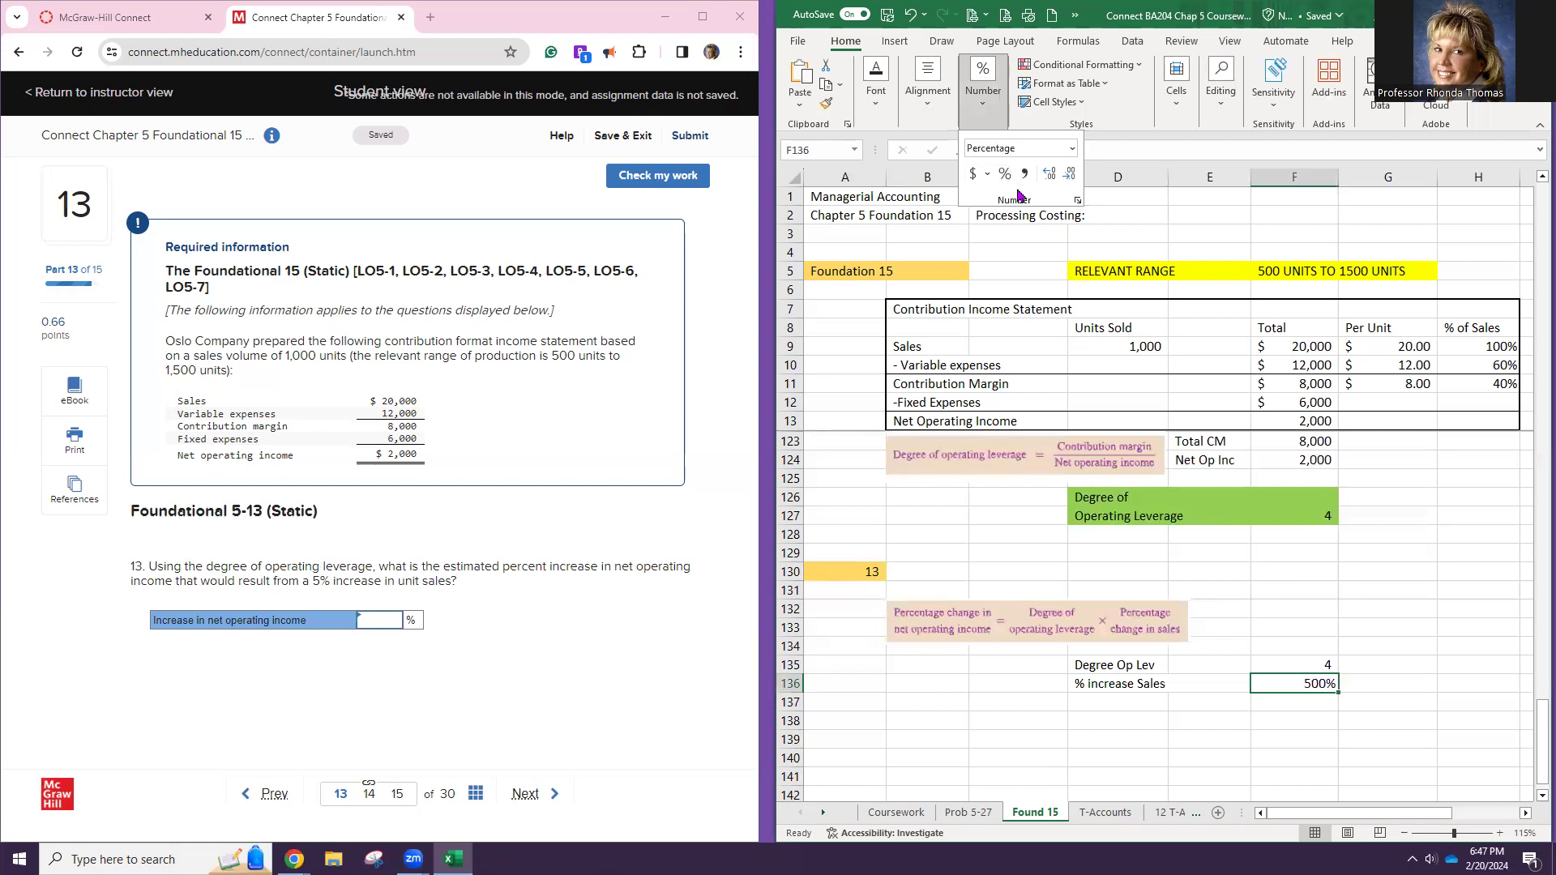
pyautogui.click(1302, 709)
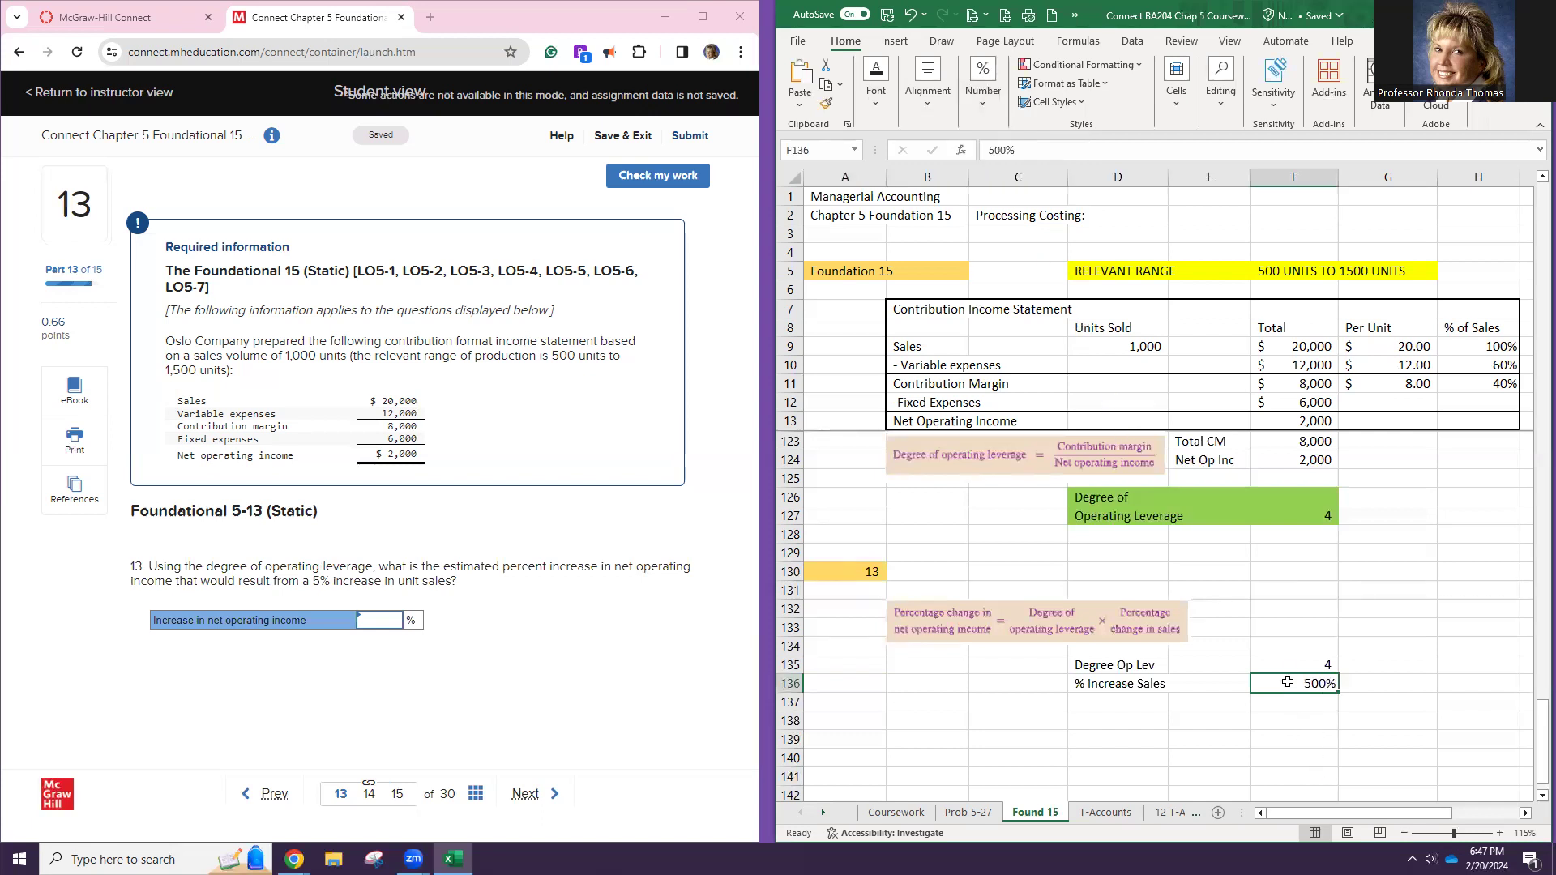
pyautogui.write('5')
pyautogui.press('Return')
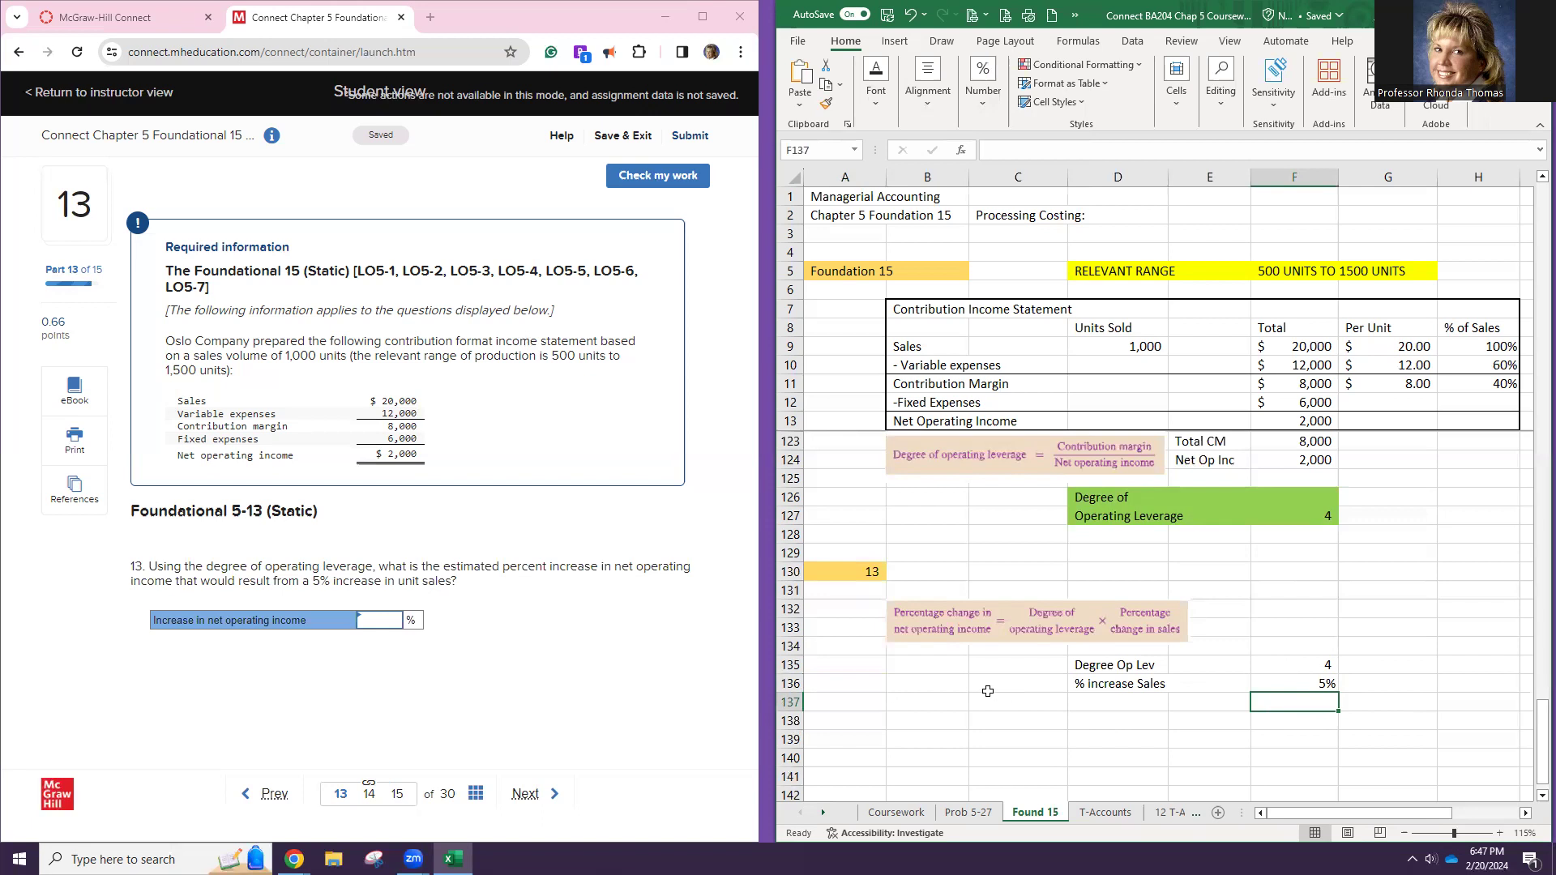
pyautogui.click(1100, 722)
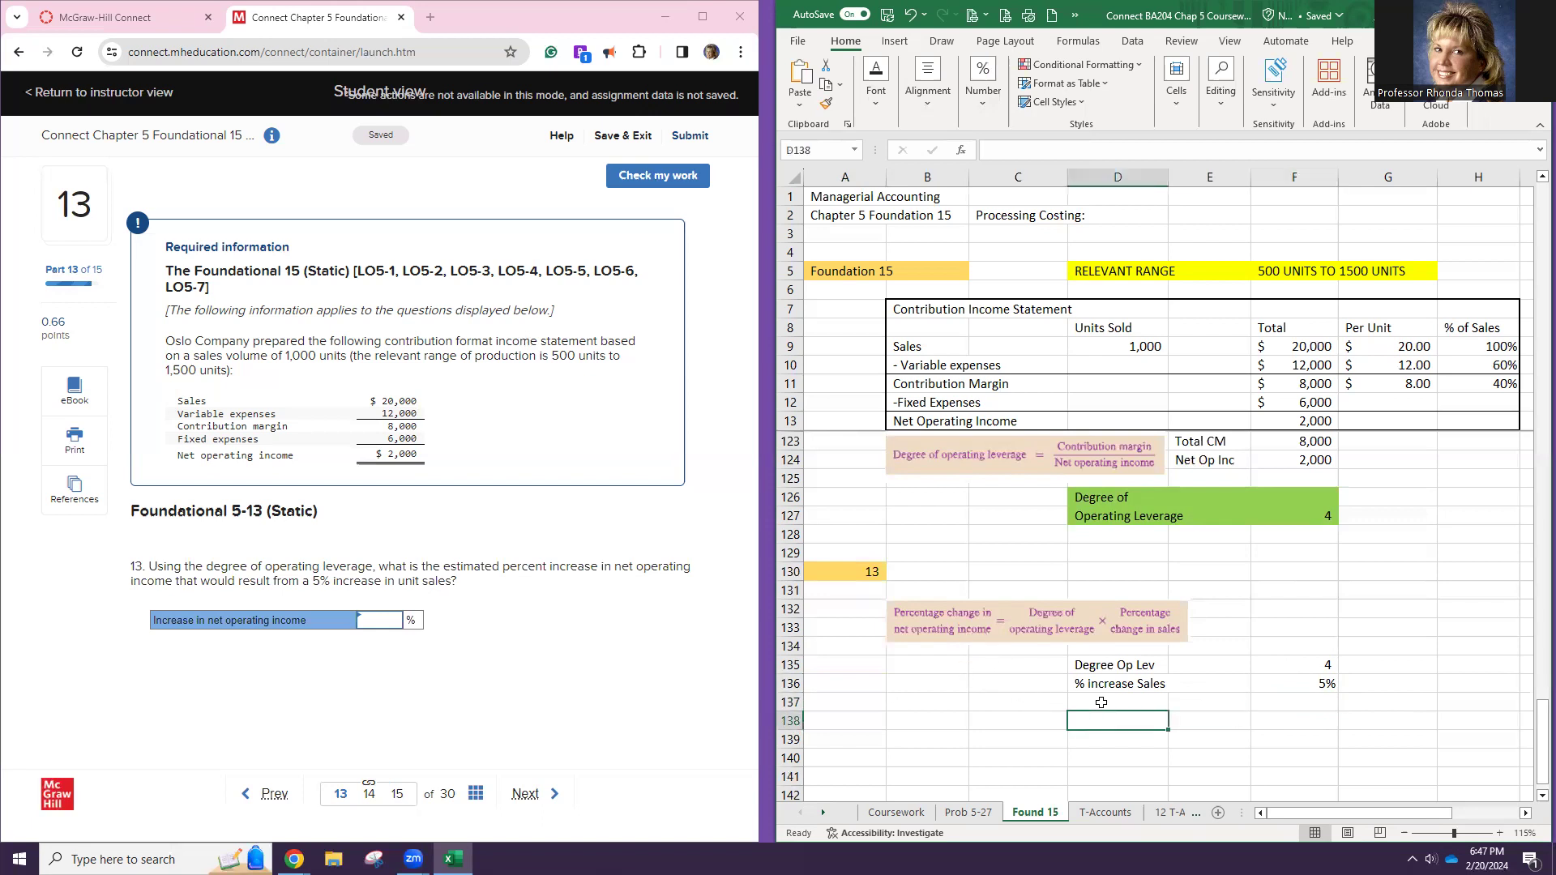
# Type the labels '% change in' in D138 and 'Net Op Inc' in D139
pyautogui.write('% change in')
pyautogui.press('Return')
pyautogui.write('Net')
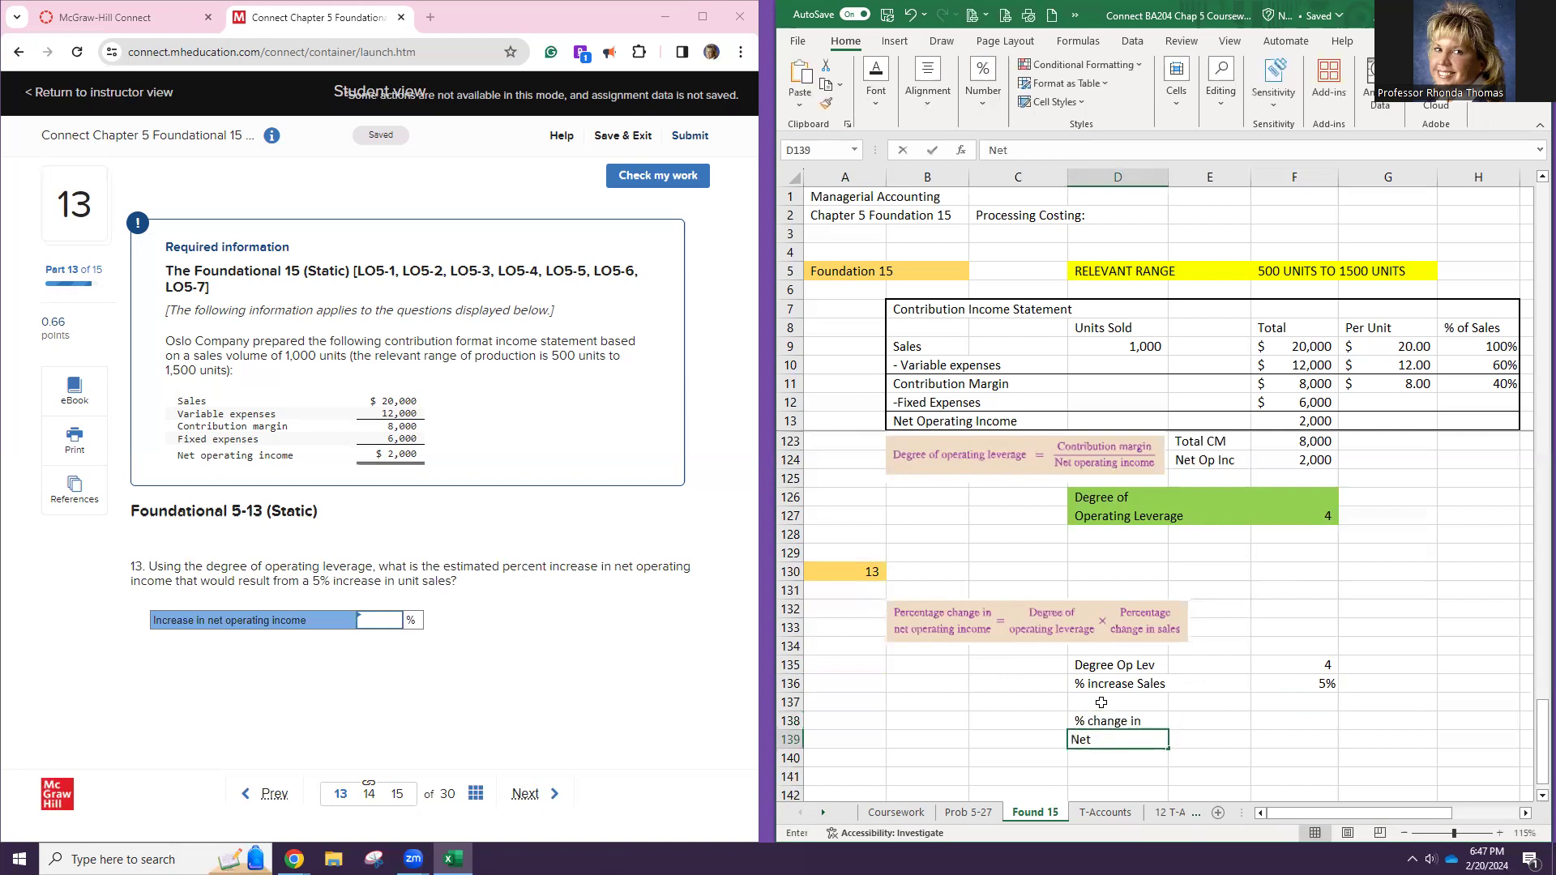
pyautogui.write(' O')
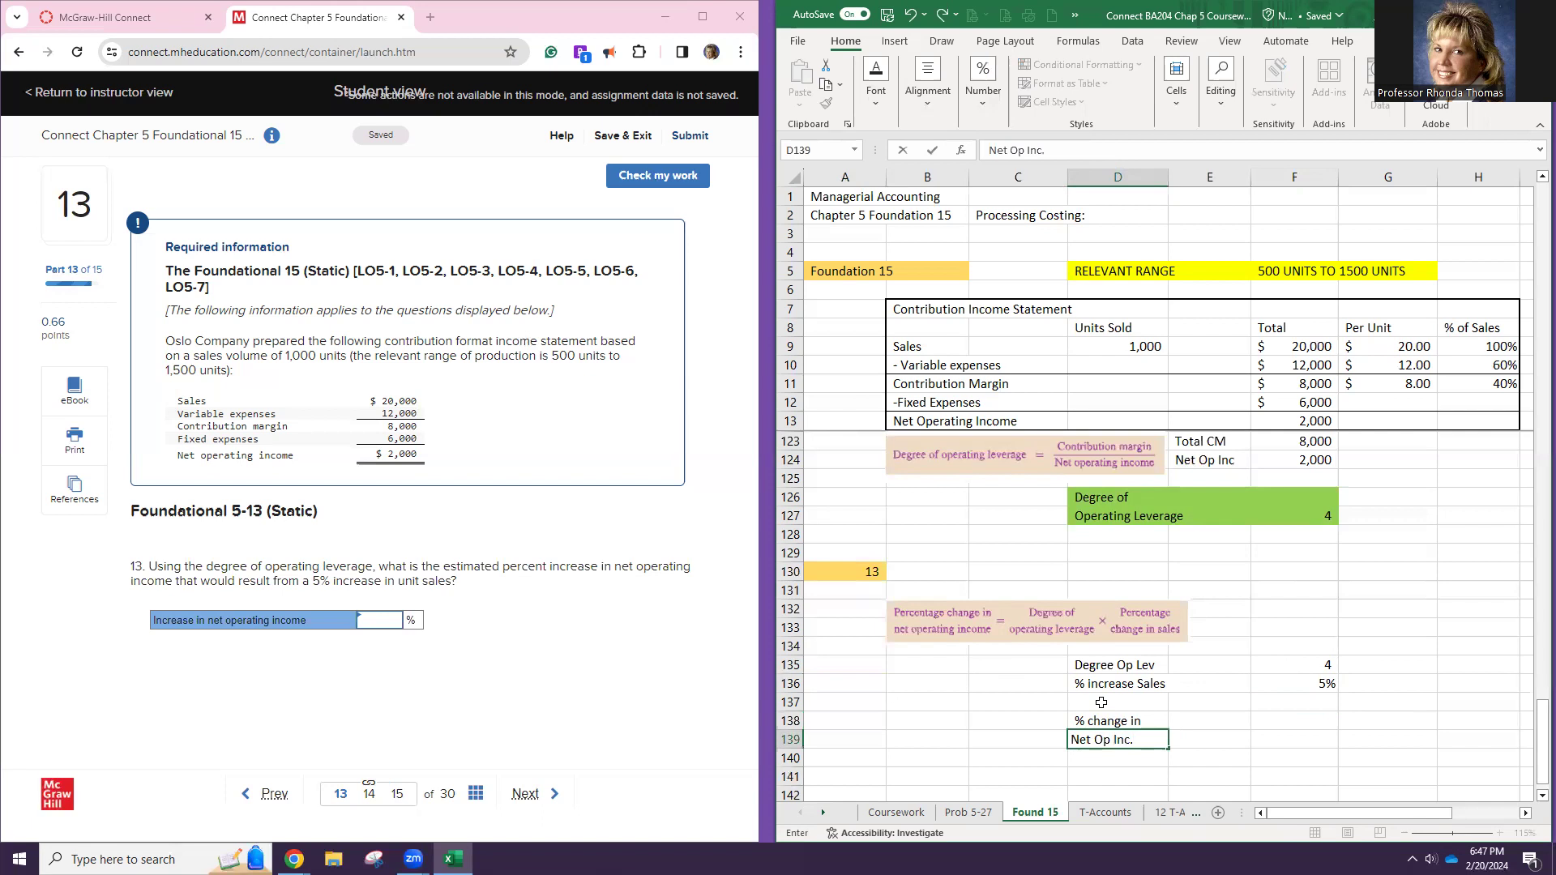
pyautogui.write('p Inc.')
pyautogui.press('BackSpace')
pyautogui.click(1308, 735)
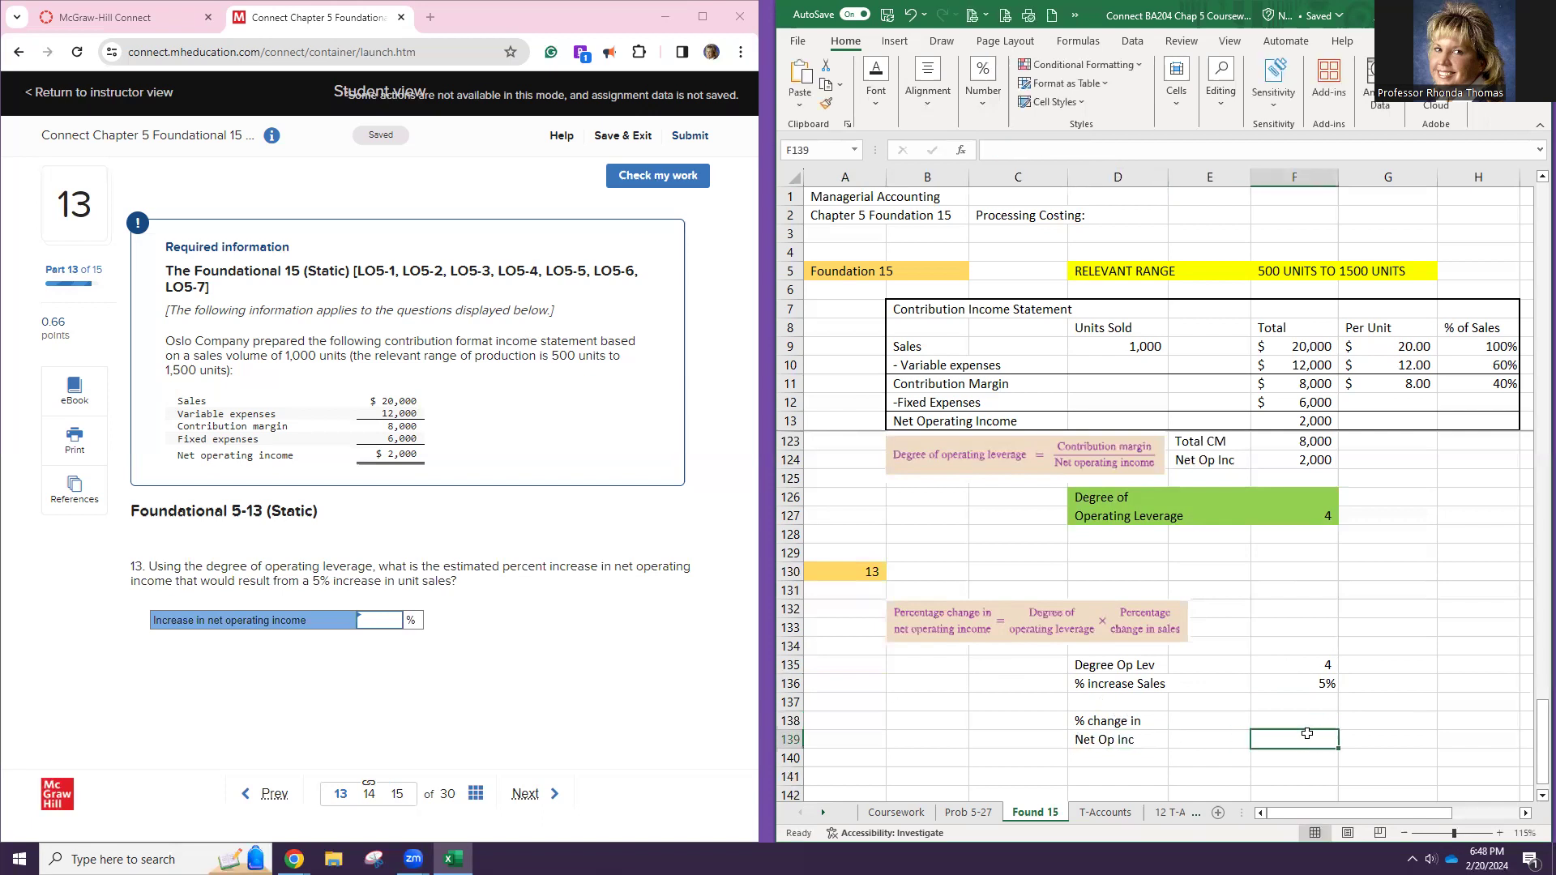
# Enter =F135*F136 in F139 and format it as a percentage, showing 20%
pyautogui.write('=')
pyautogui.click(1321, 665)
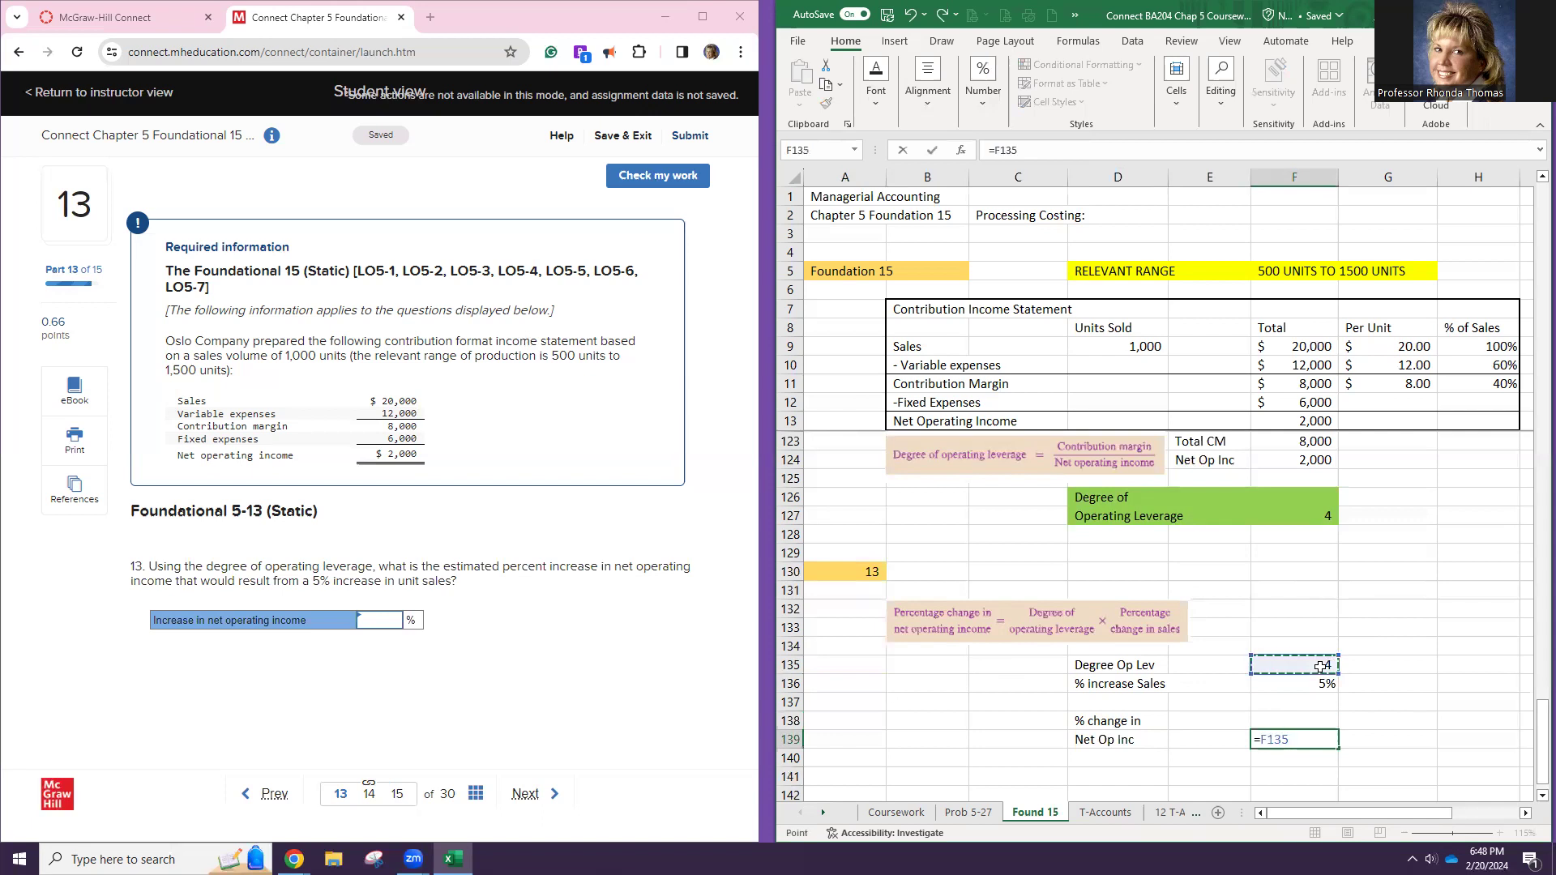
pyautogui.write('*')
pyautogui.click(1311, 685)
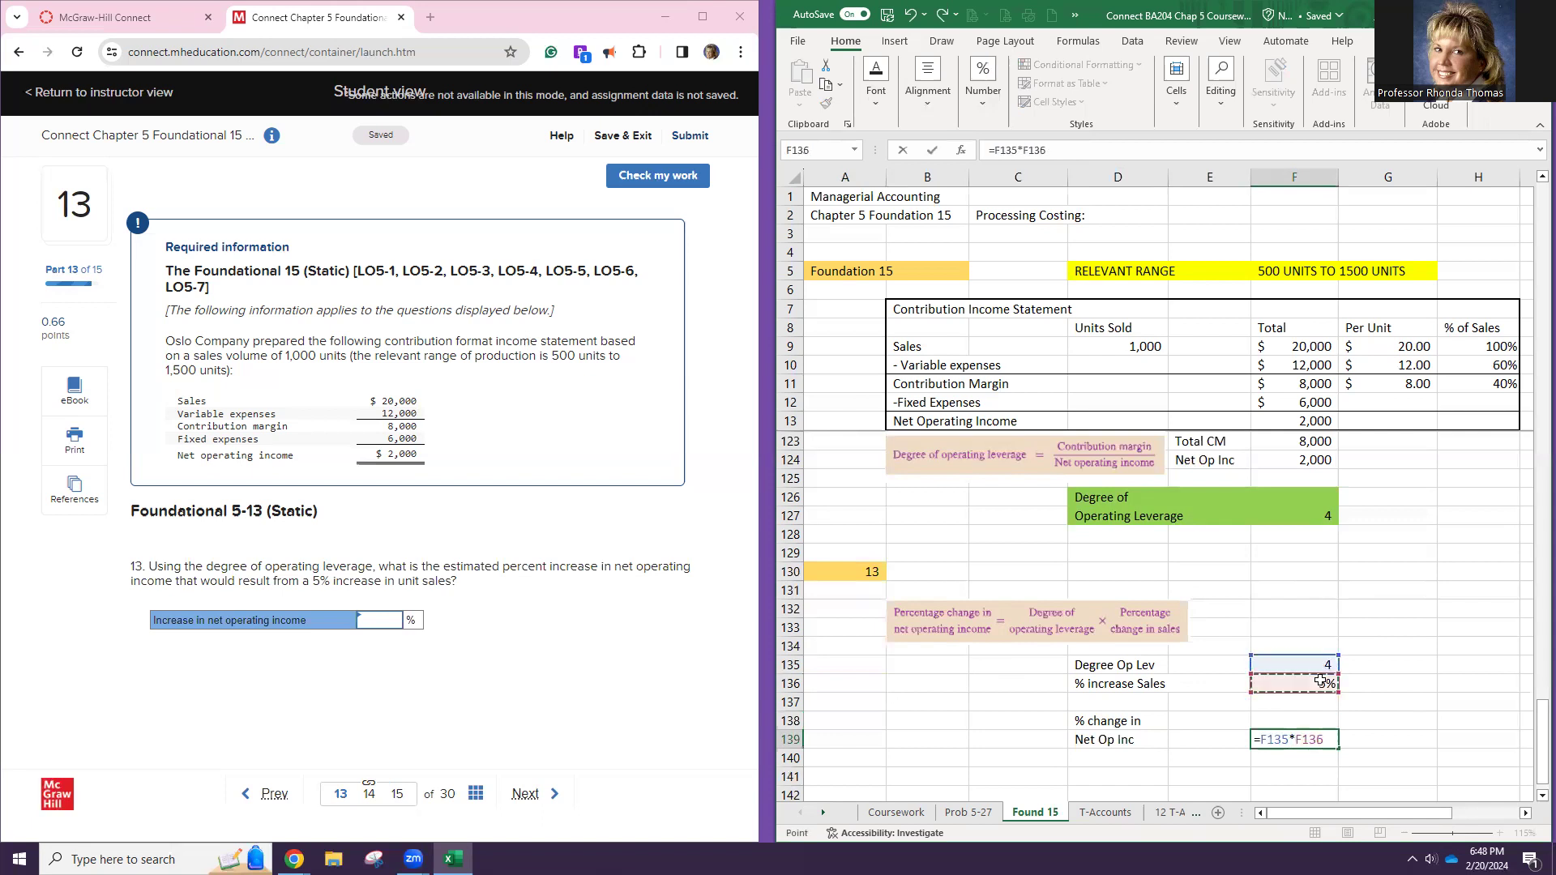
pyautogui.press('Return')
pyautogui.click(1287, 738)
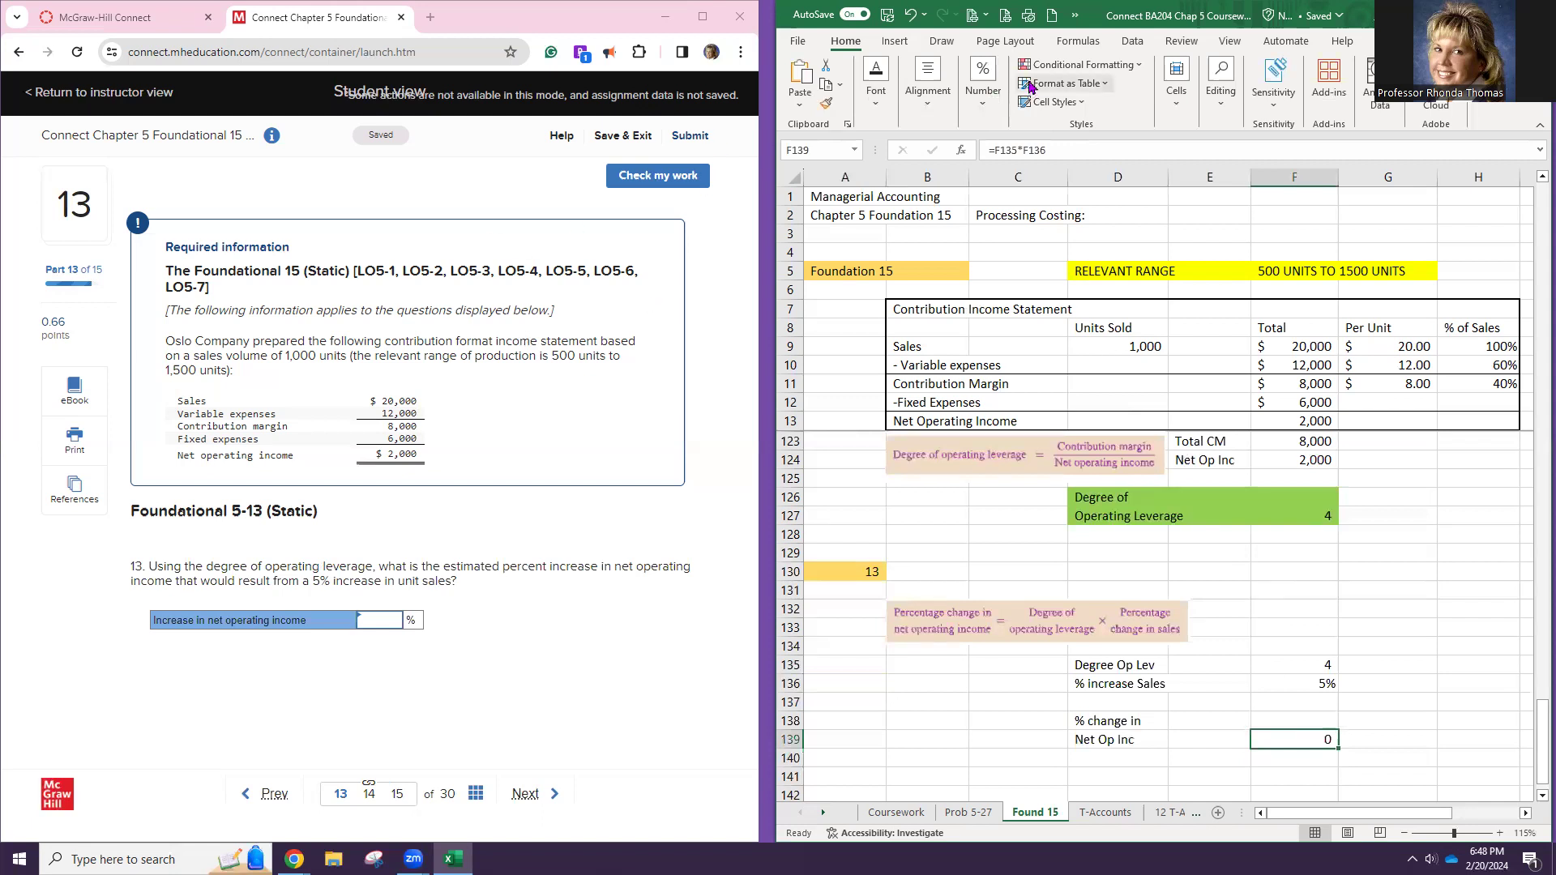
pyautogui.click(983, 81)
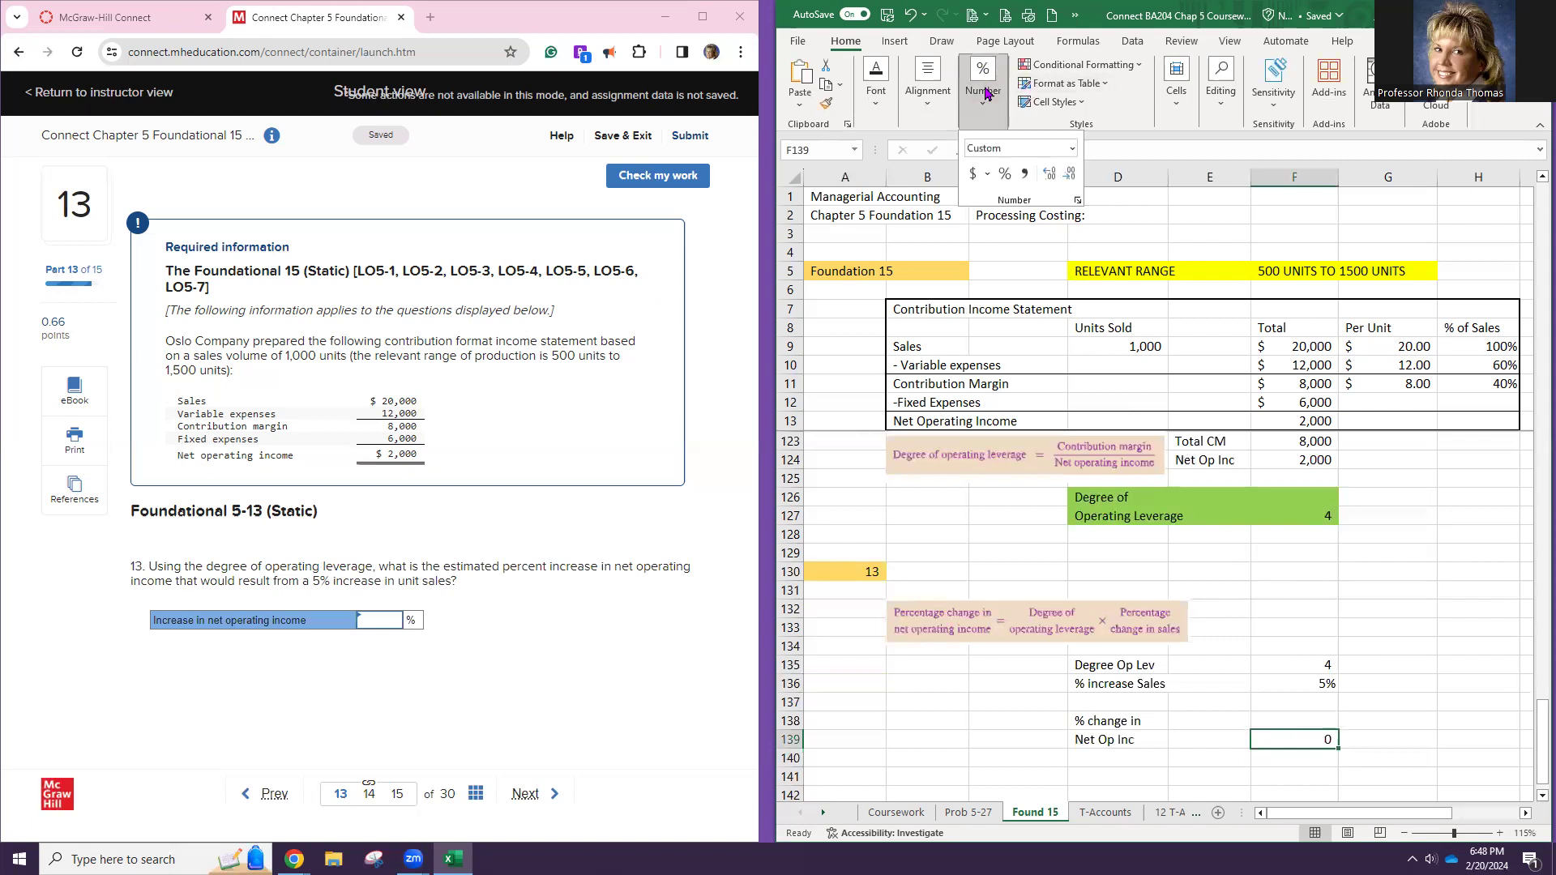
pyautogui.click(1003, 175)
# Enter 20 for the net operating income increase in Connect, check it, and return to Excel
pyautogui.click(377, 621)
pyautogui.write('20')
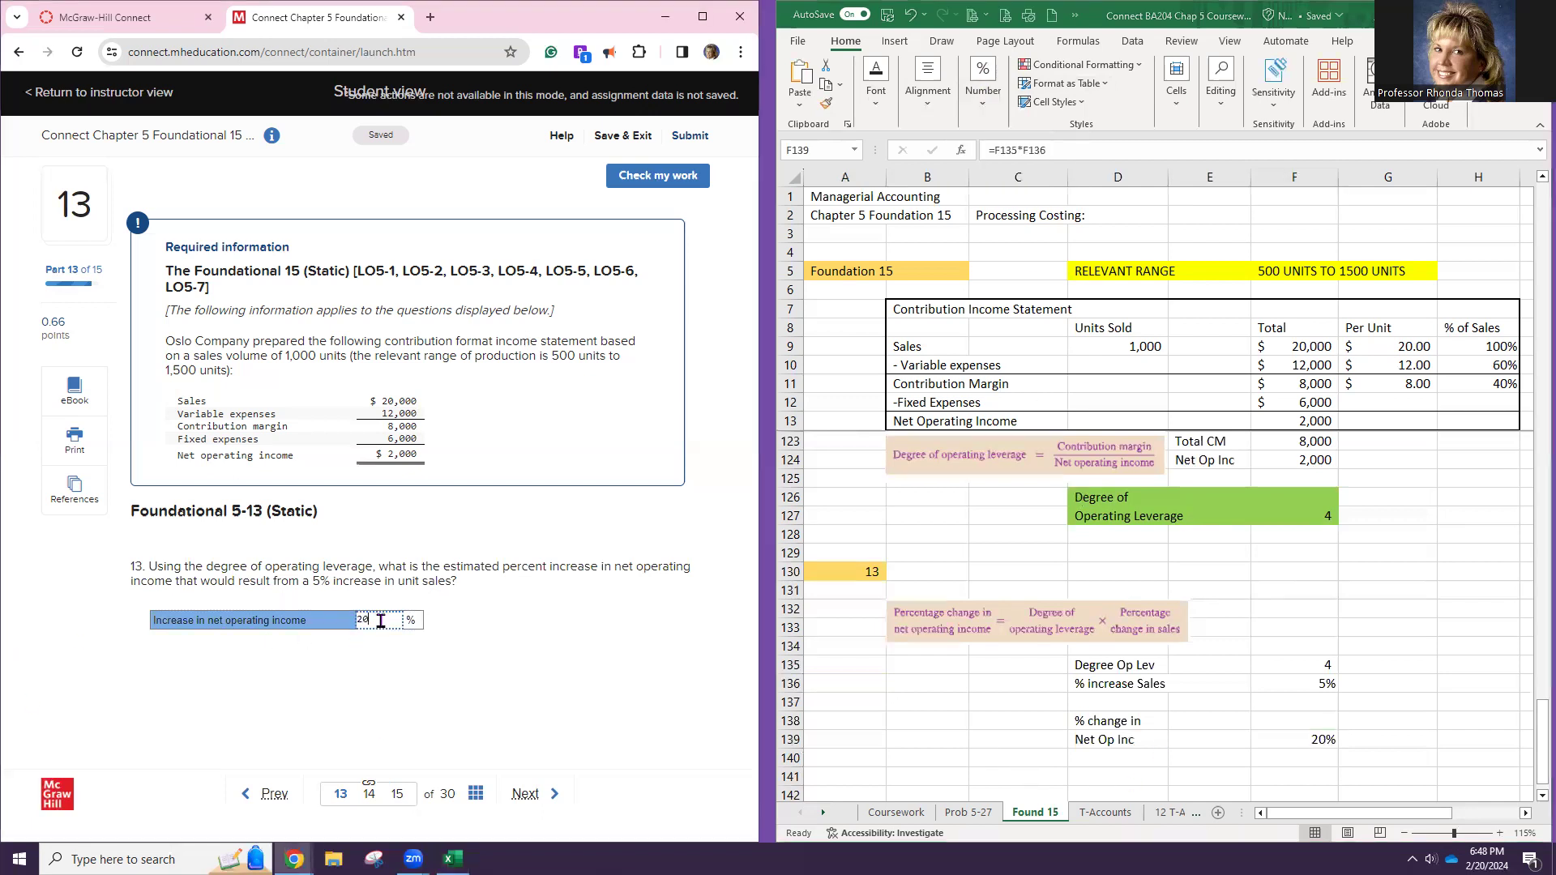
pyautogui.click(653, 175)
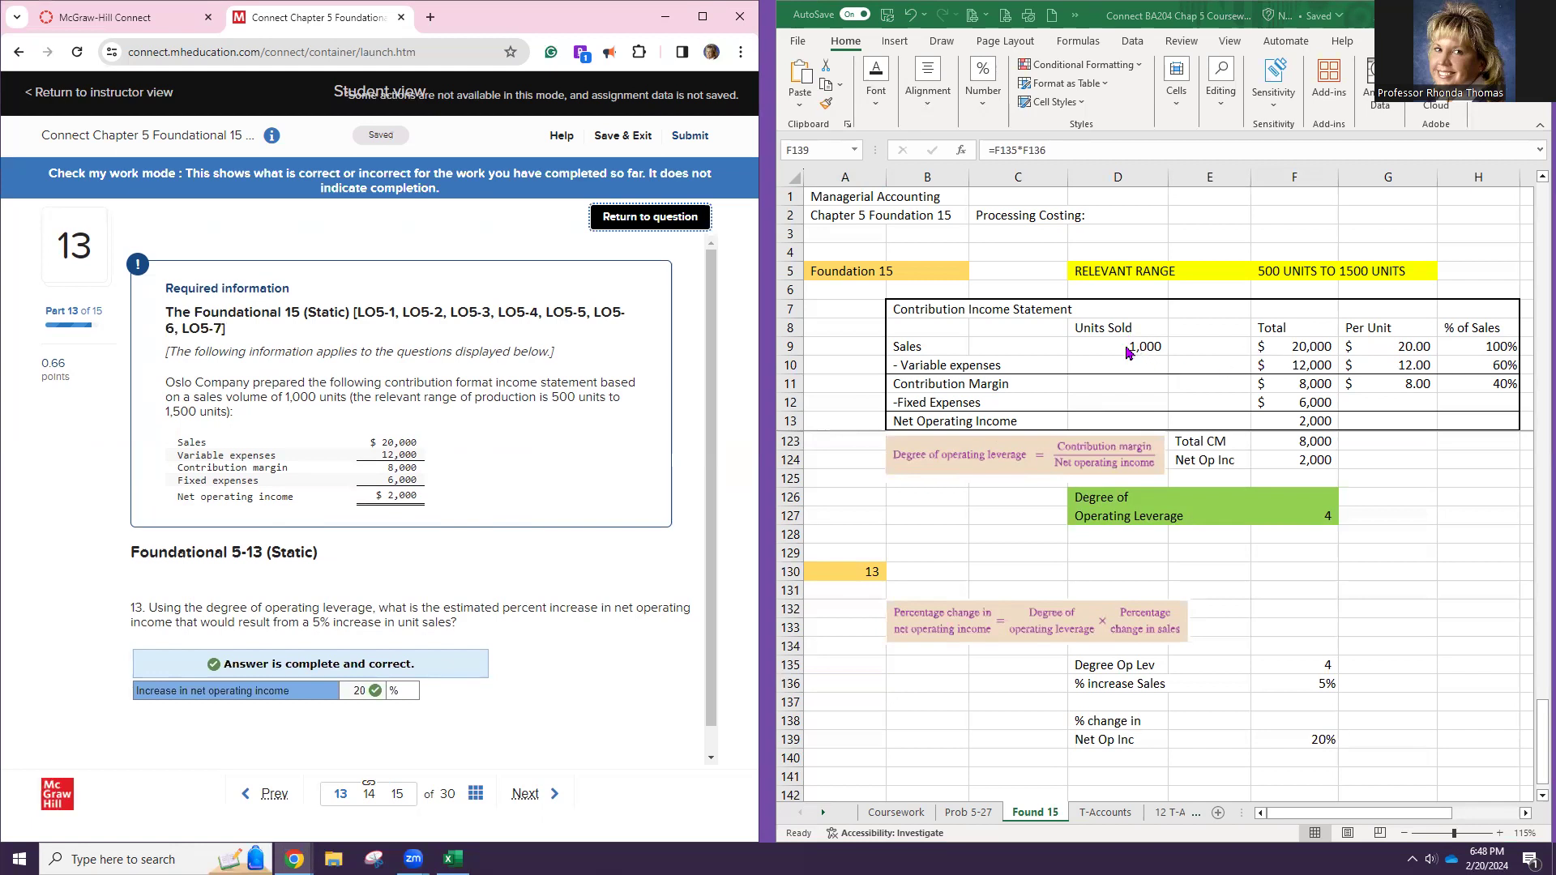
pyautogui.hotkey('alt', 'Tab')
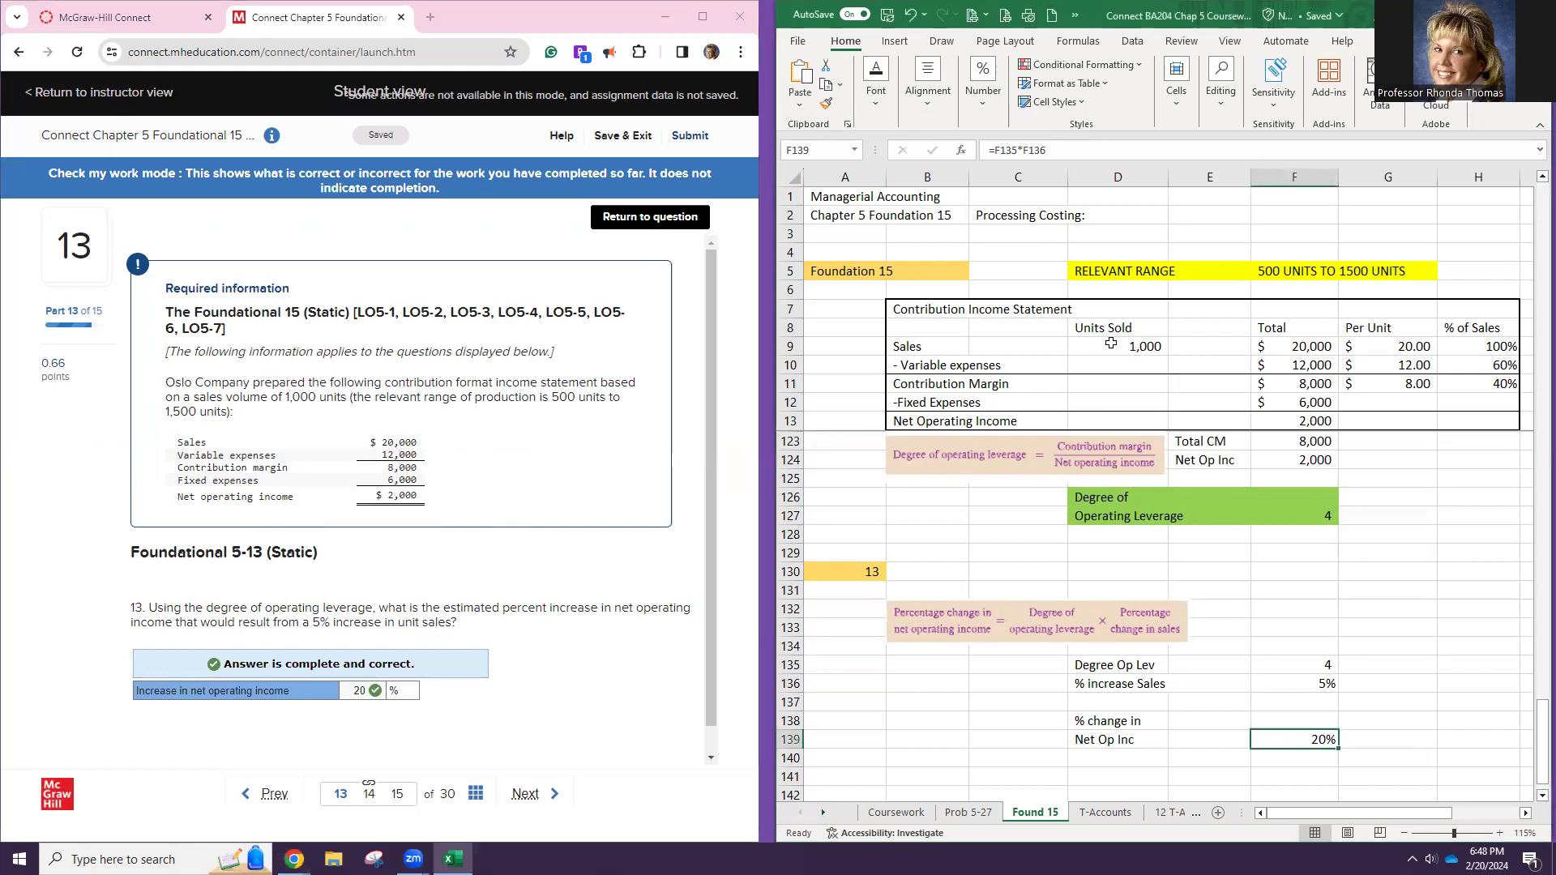
pyautogui.click(1022, 347)
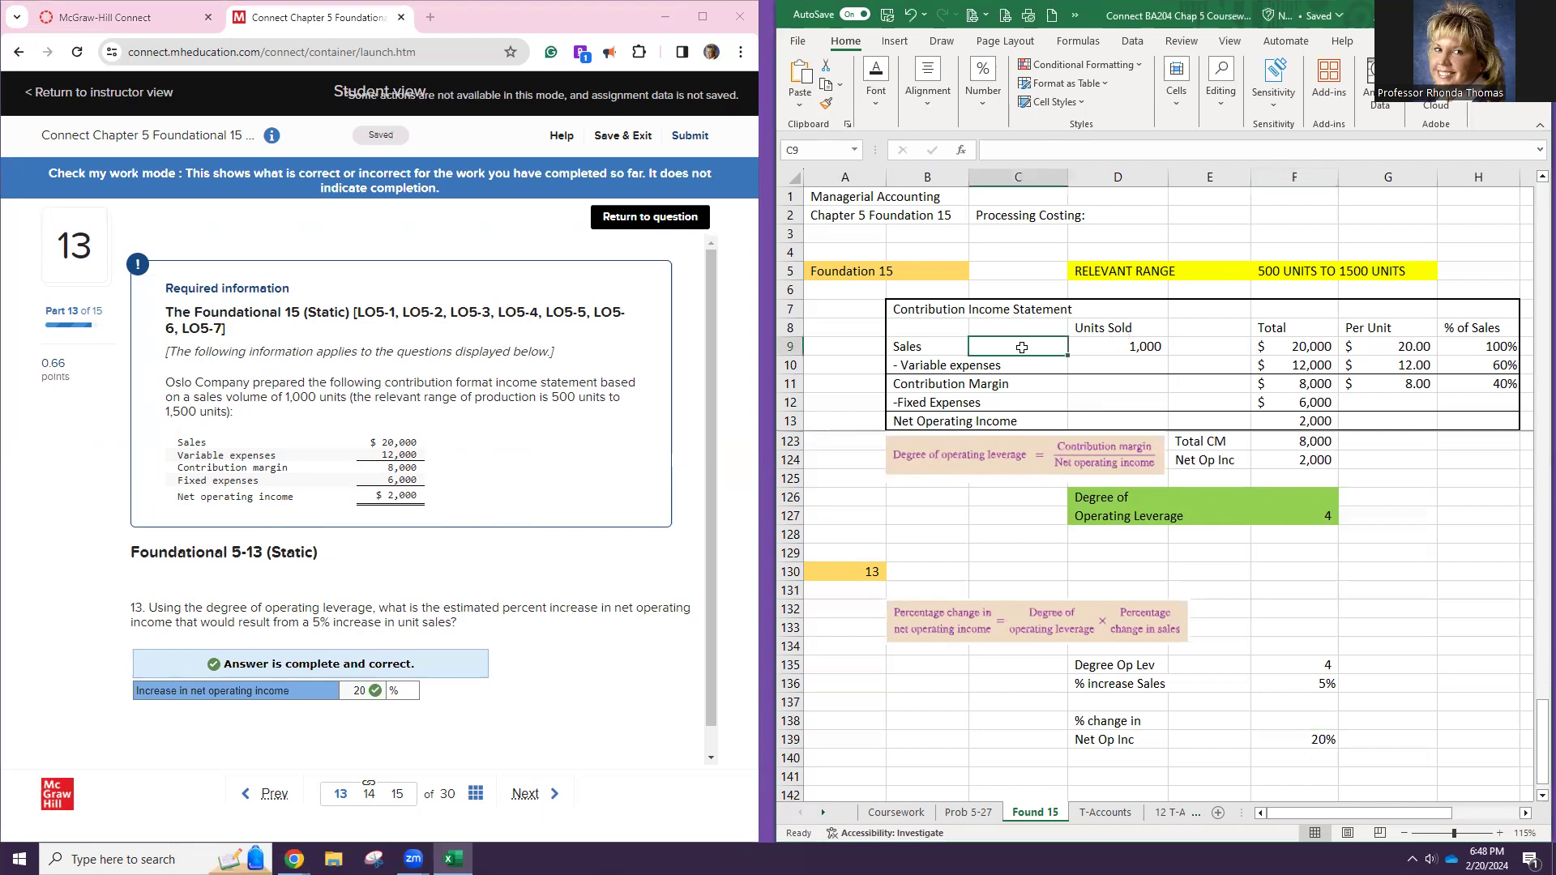
# Try =1000*1.05 units sold in D9, restore 1,000, and advance Connect to question 14
pyautogui.click(1093, 346)
pyautogui.write('=1000*1.0')
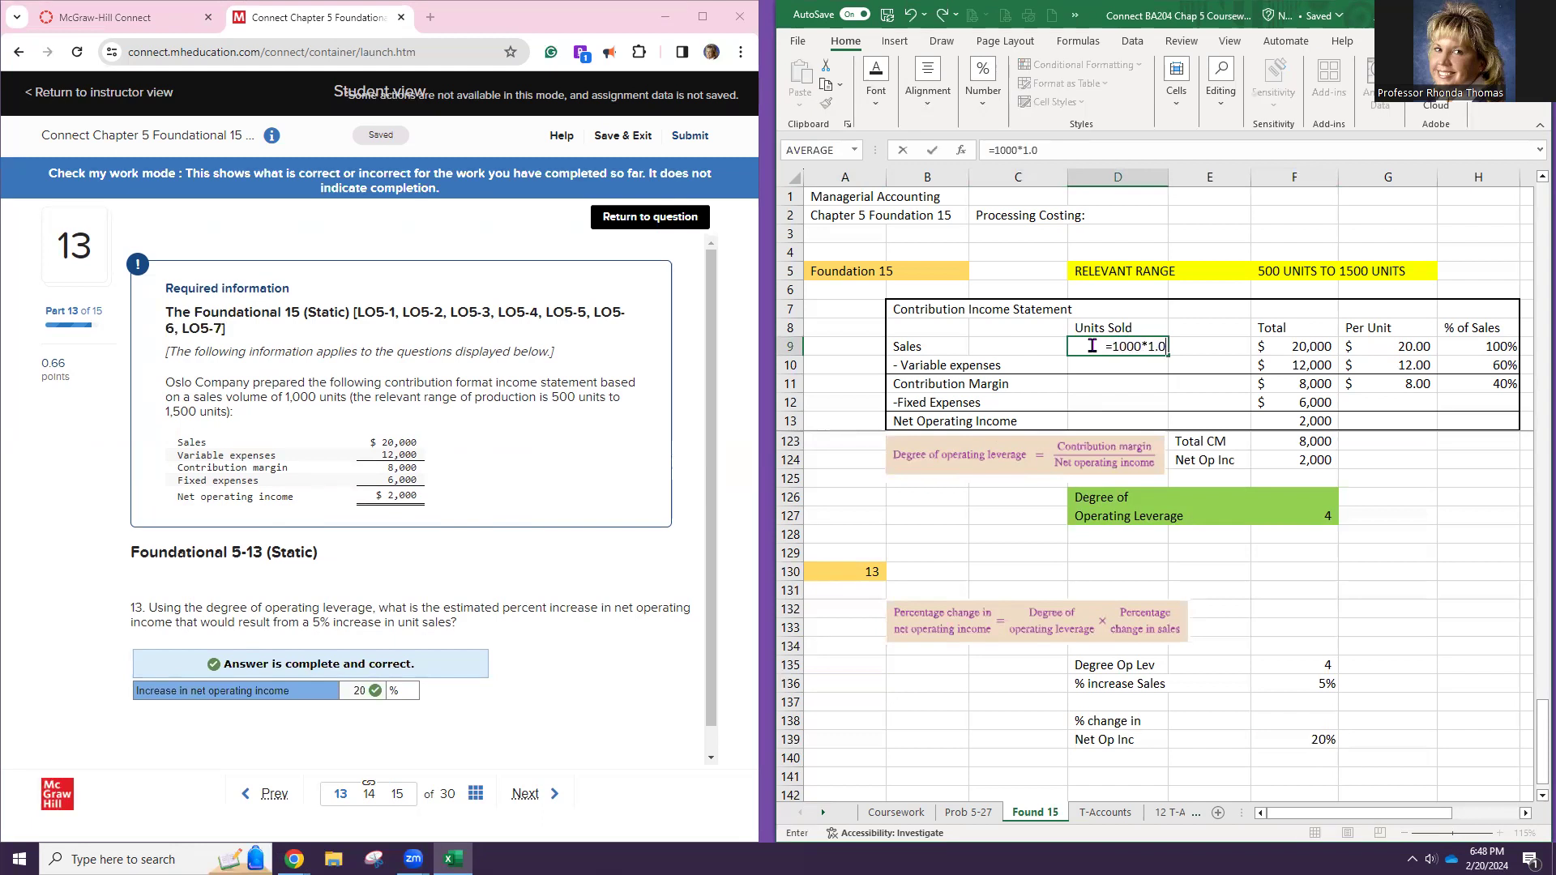
pyautogui.write('5')
pyautogui.press('Return')
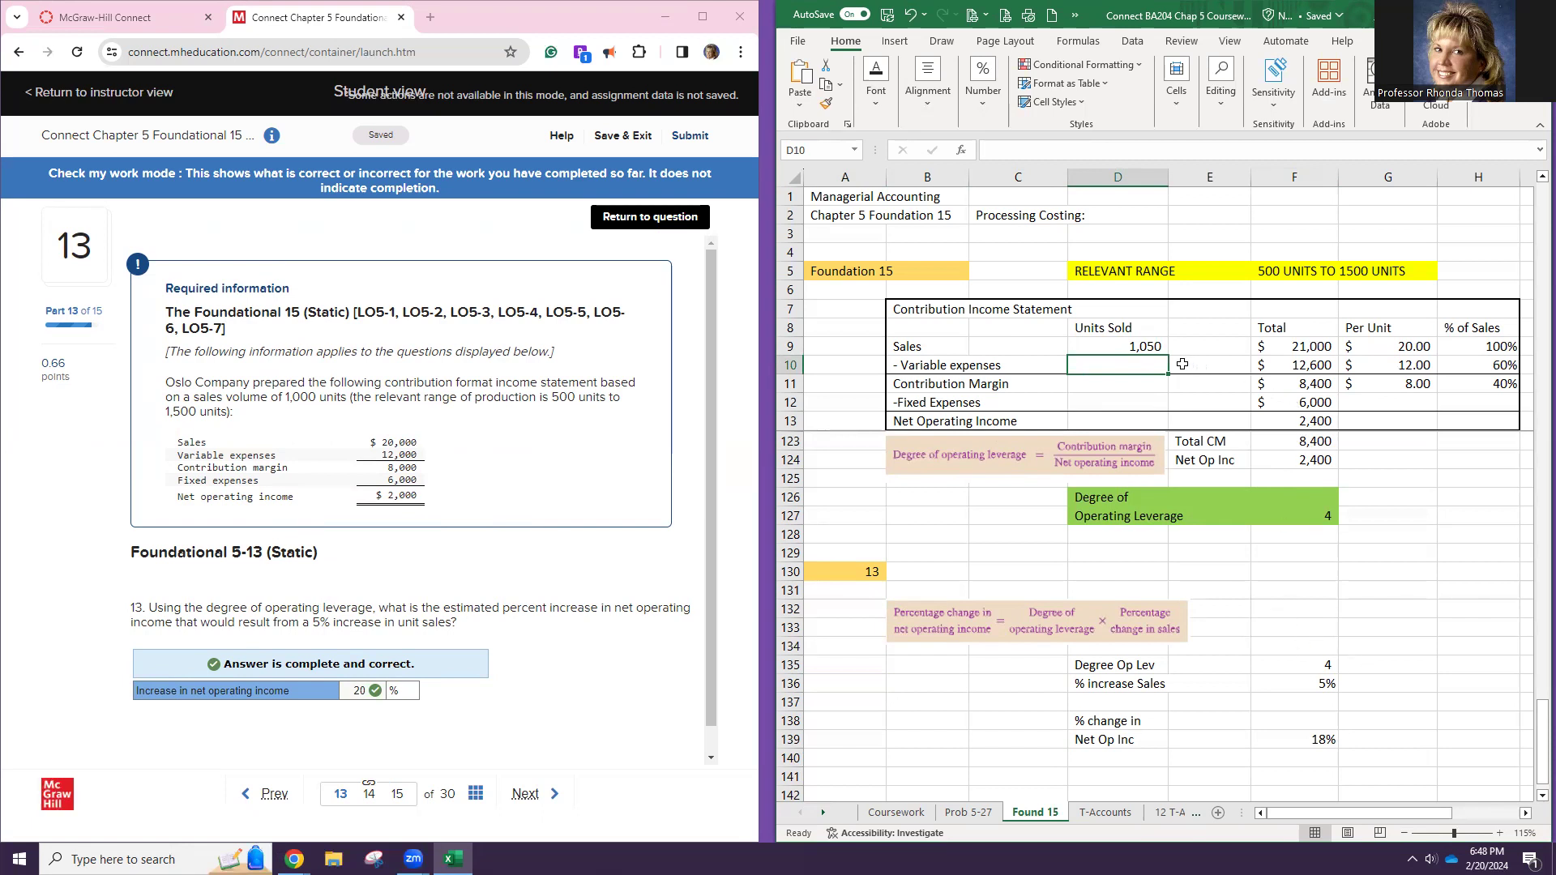
pyautogui.click(1120, 346)
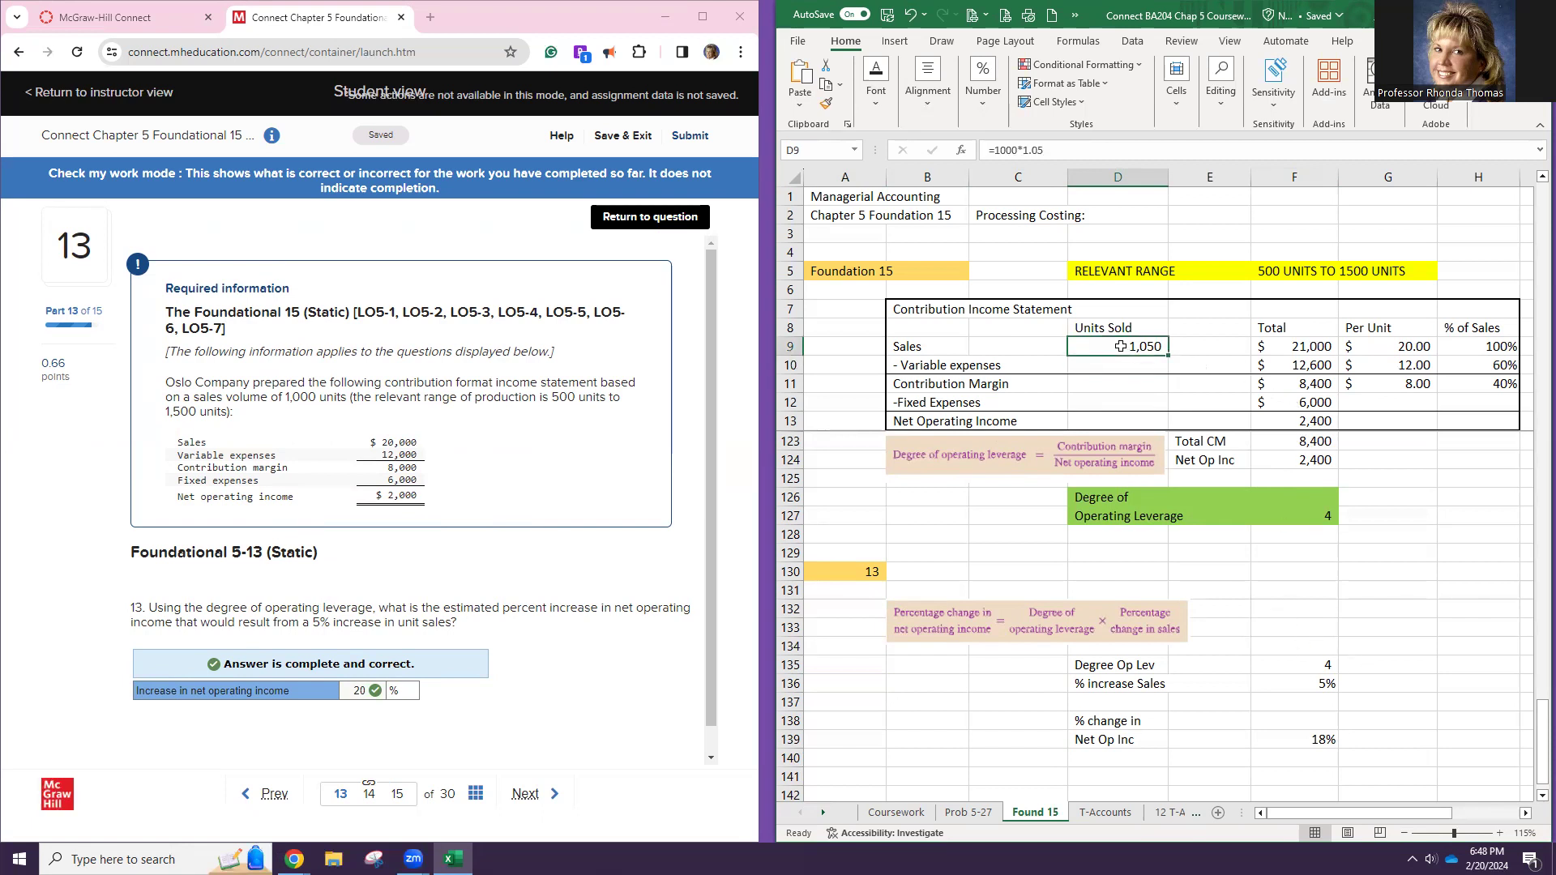
pyautogui.write('1000')
pyautogui.press('Return')
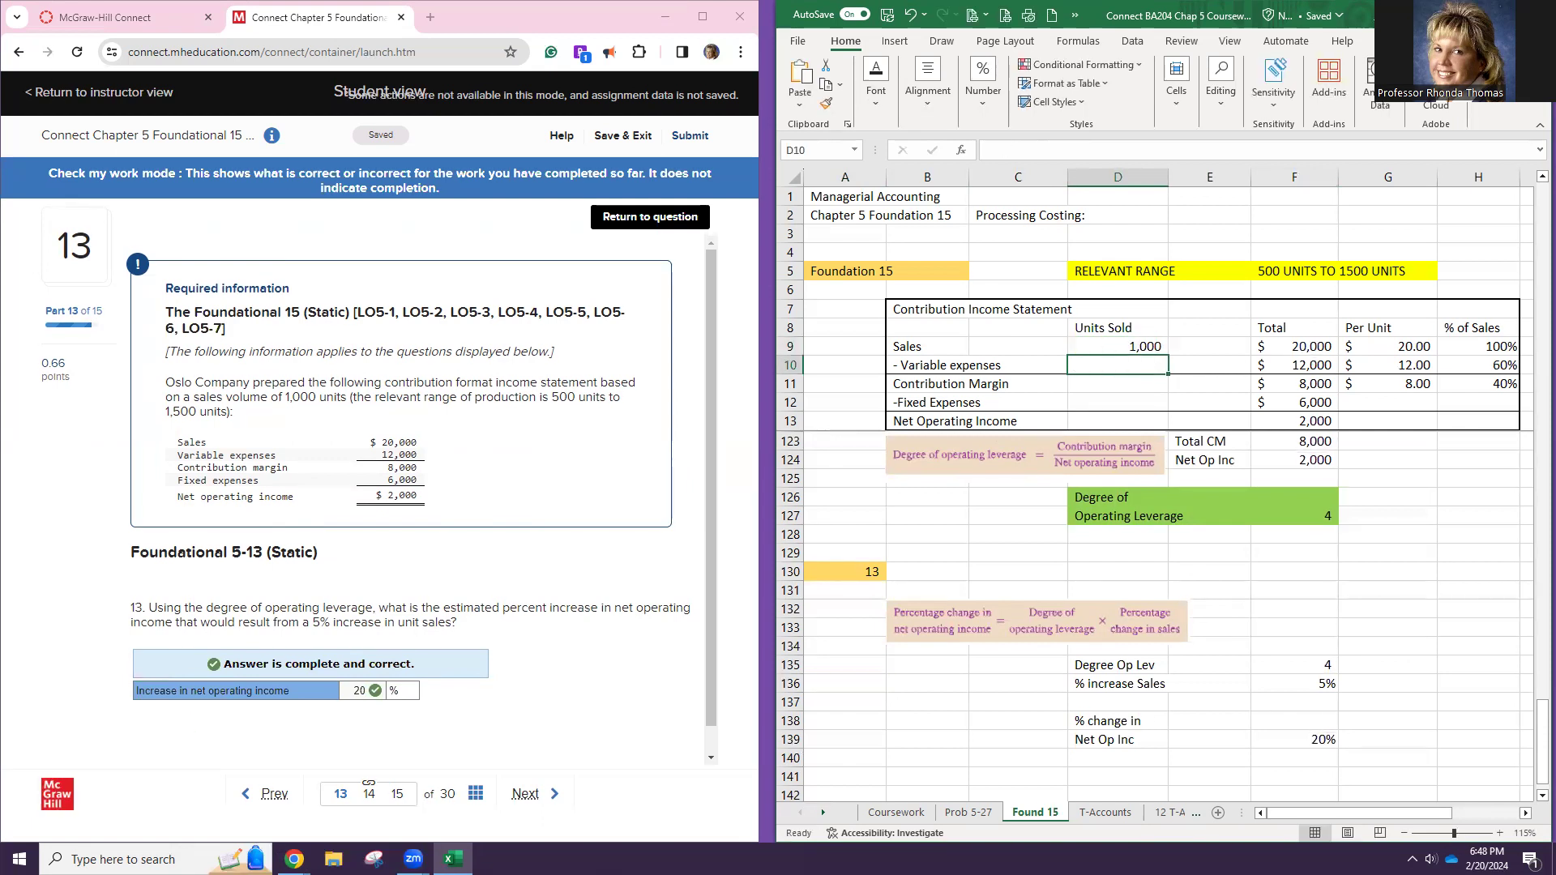
pyautogui.click(523, 794)
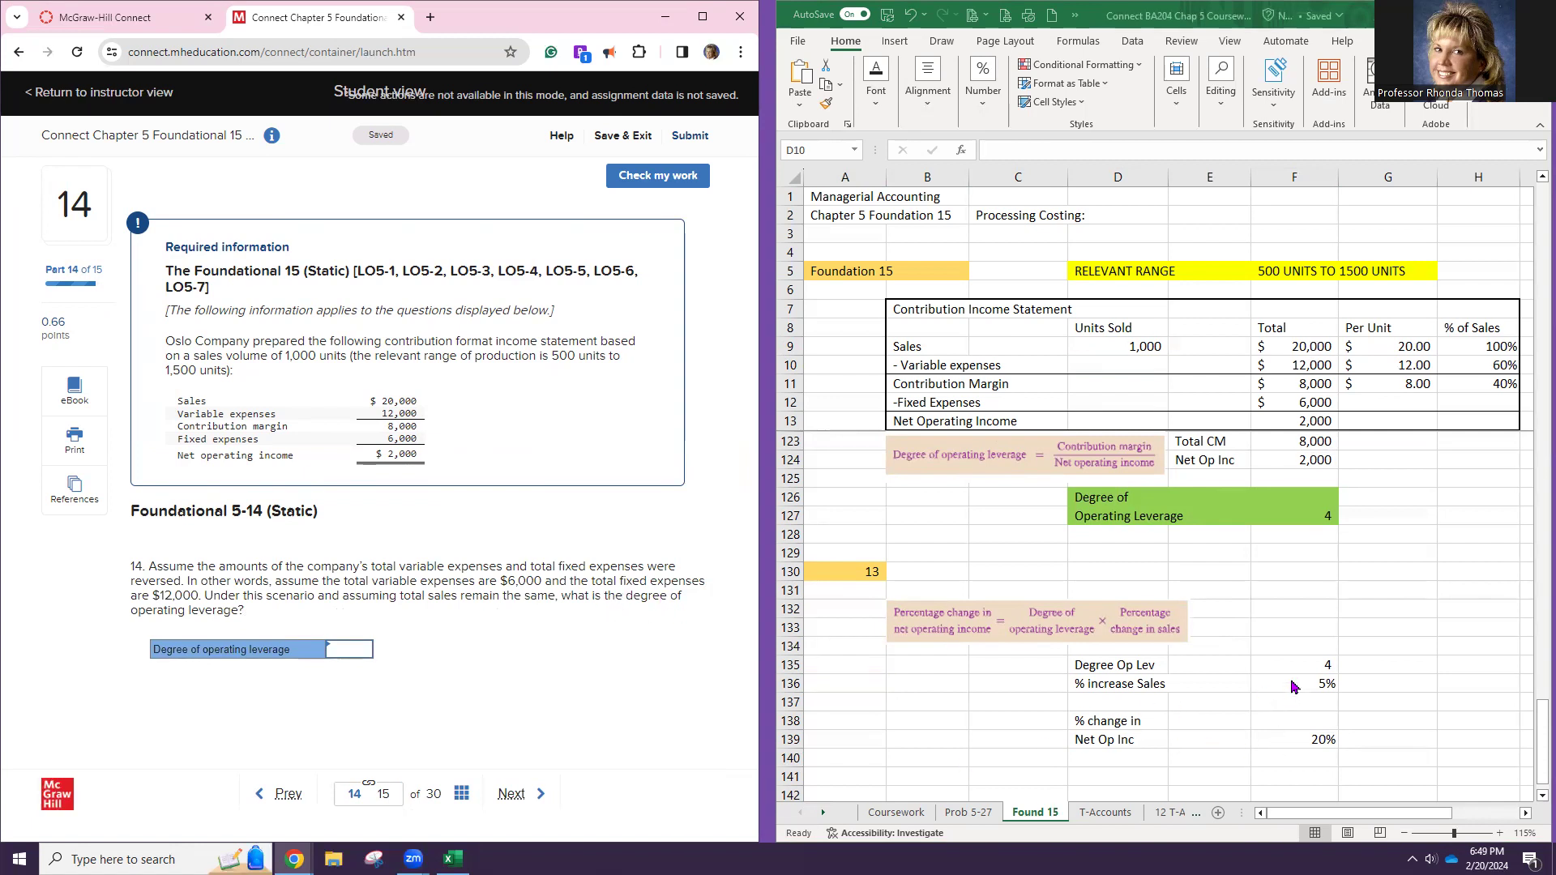
pyautogui.click(1117, 740)
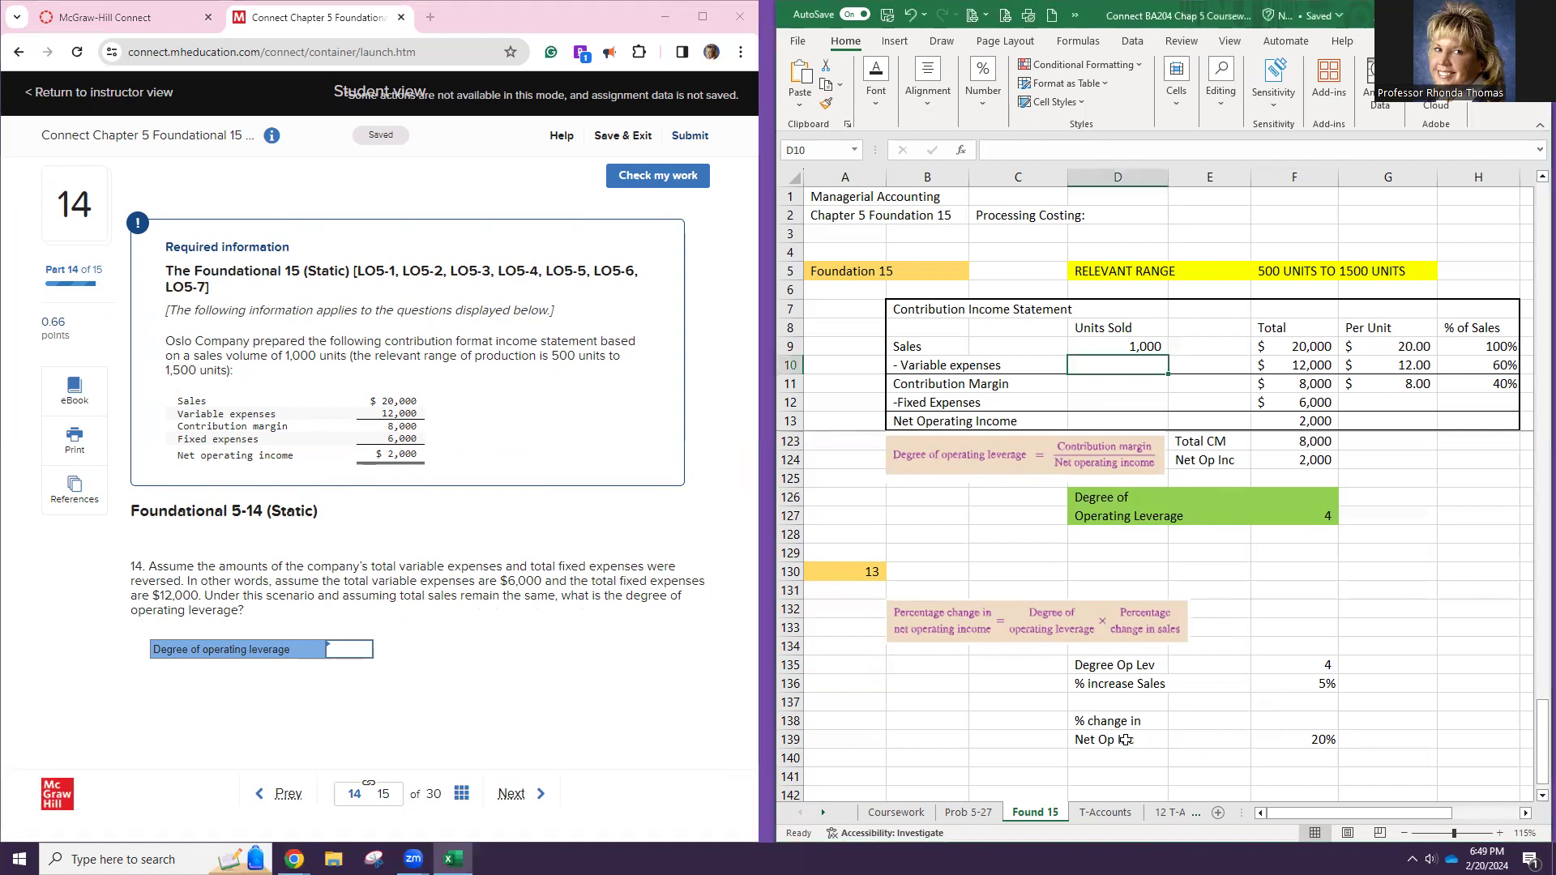
# Shade the Net Op Inc row D139:F139 with a green fill
pyautogui.moveTo(1117, 740); pyautogui.dragTo(1321, 740)
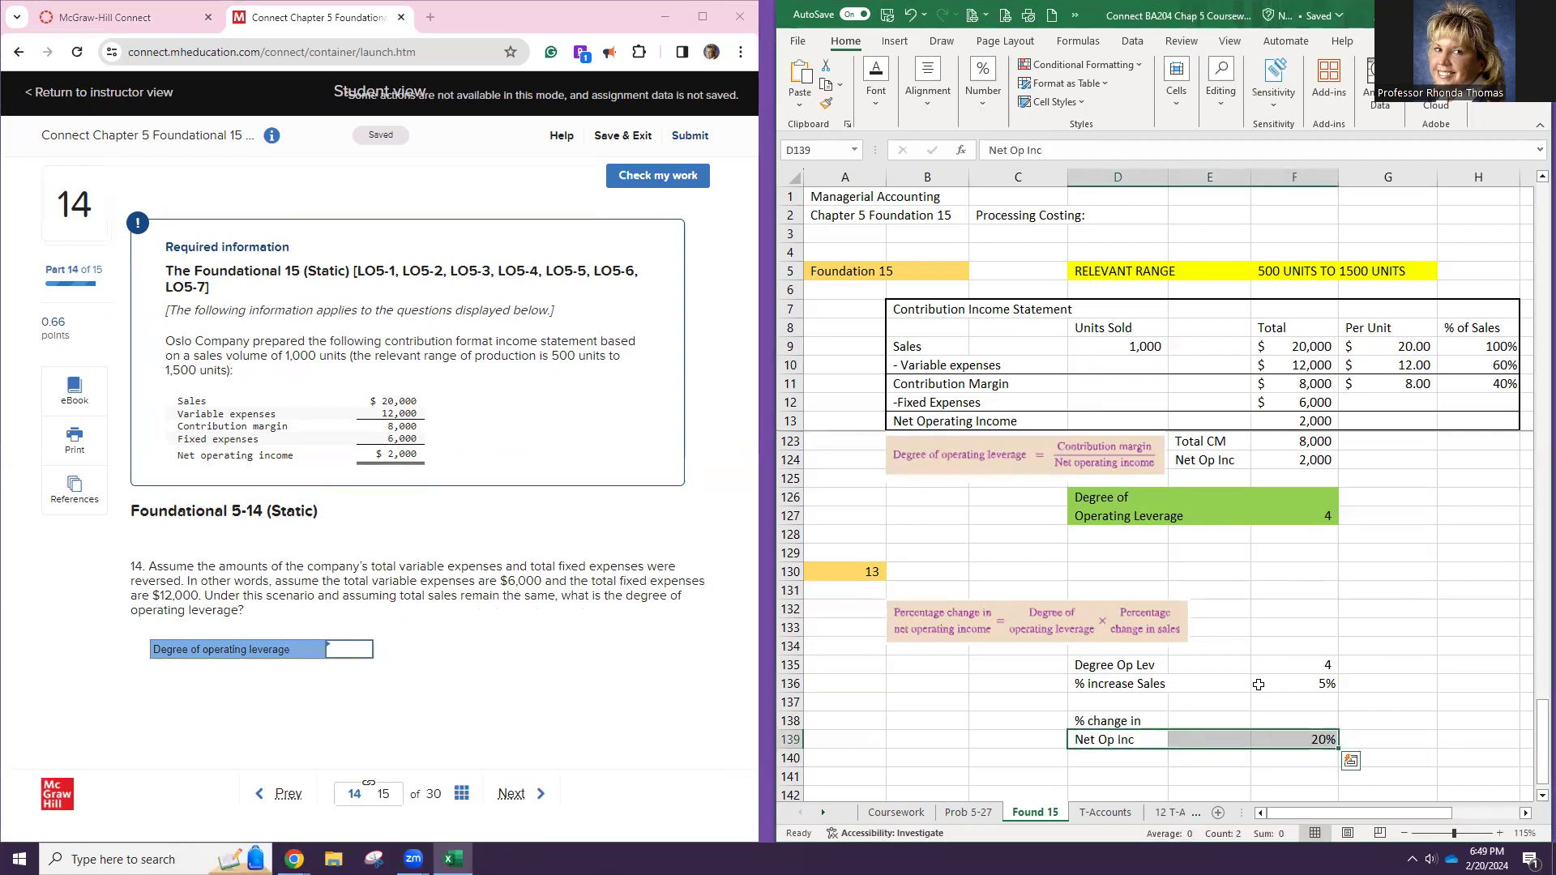
pyautogui.click(876, 81)
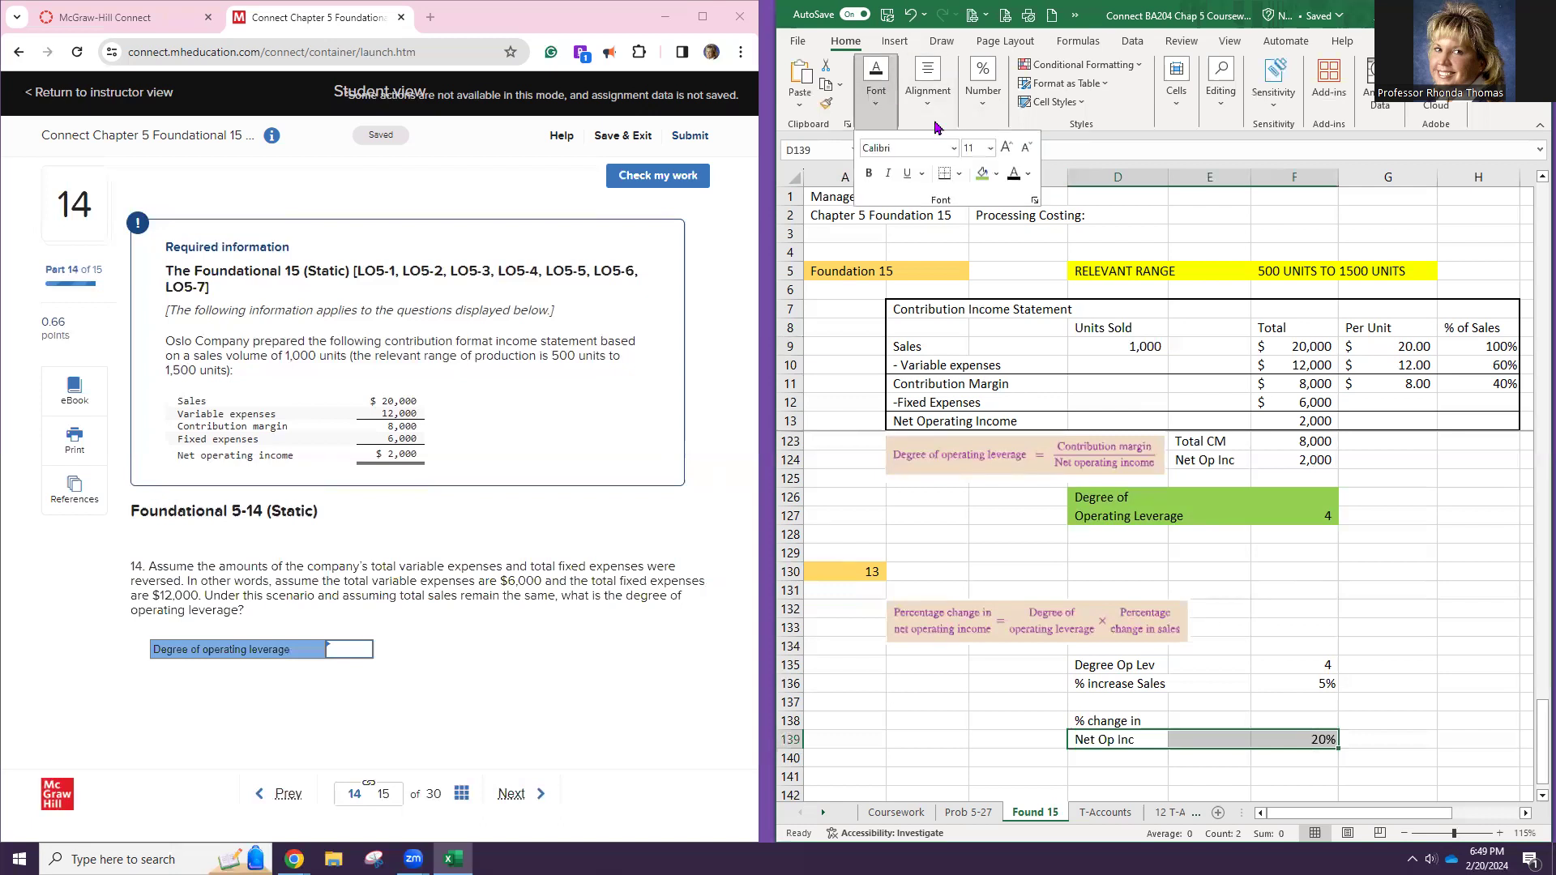
pyautogui.click(982, 173)
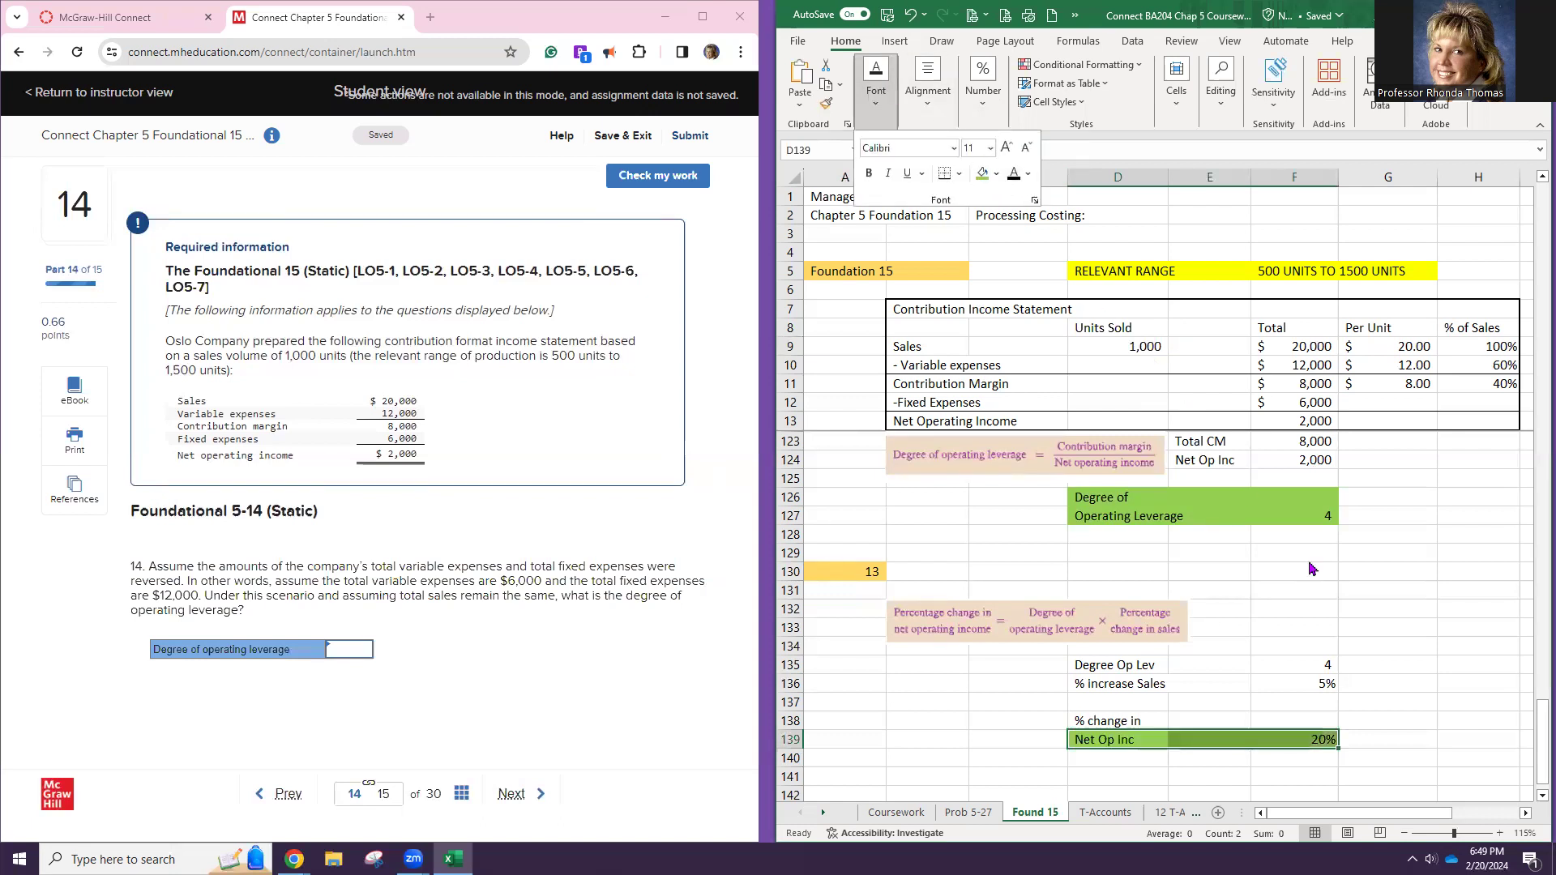
pyautogui.click(1294, 665)
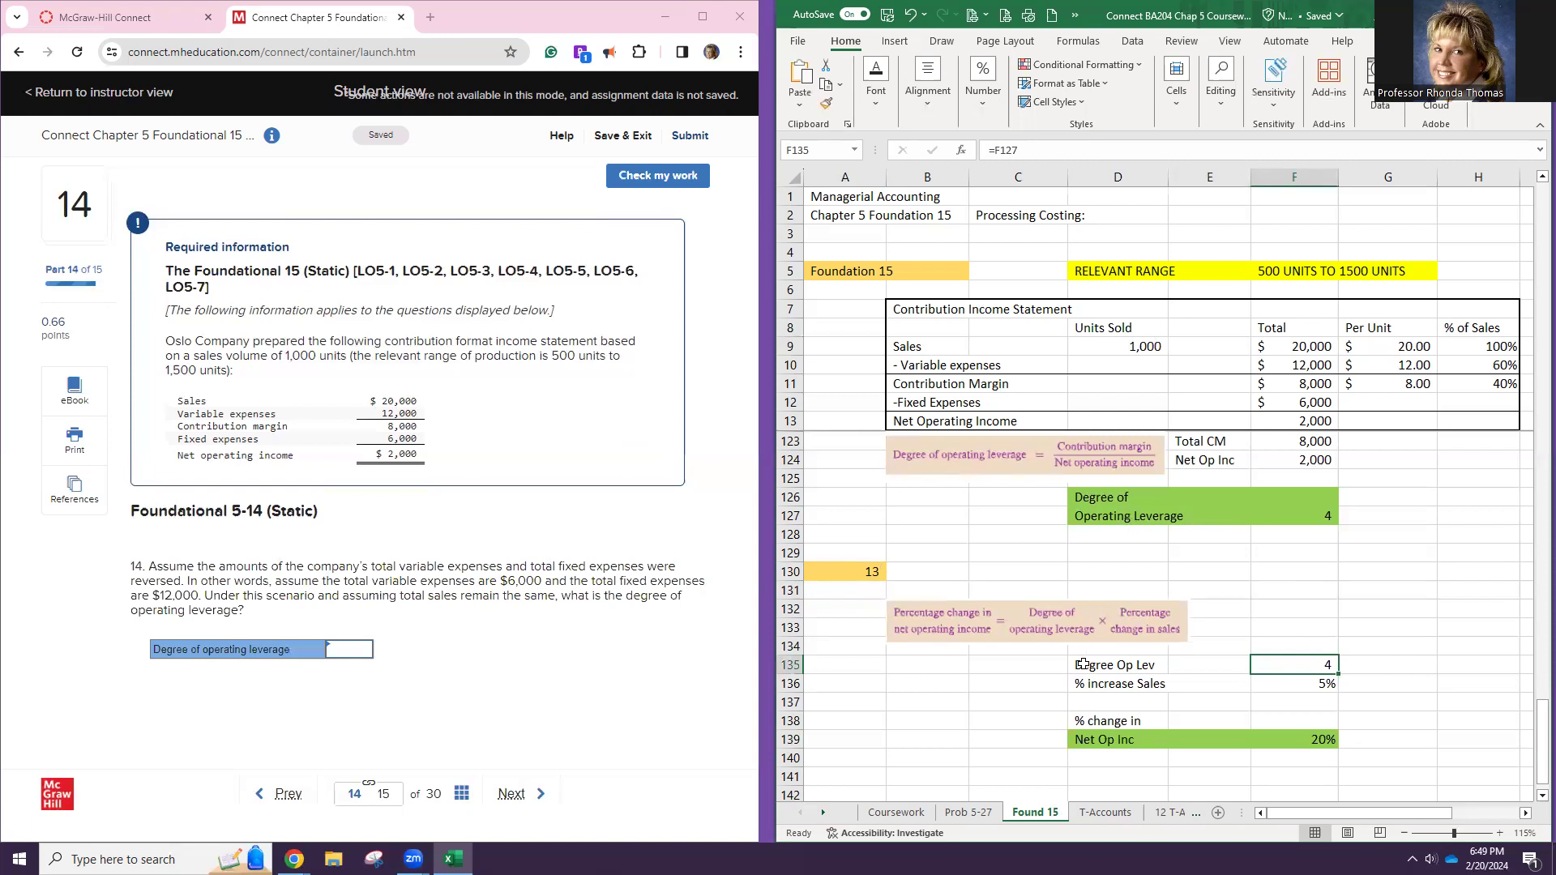
# Copy the Contribution Income Statement B7:H13 and paste it at B143
pyautogui.scroll(3, 1083, 664)
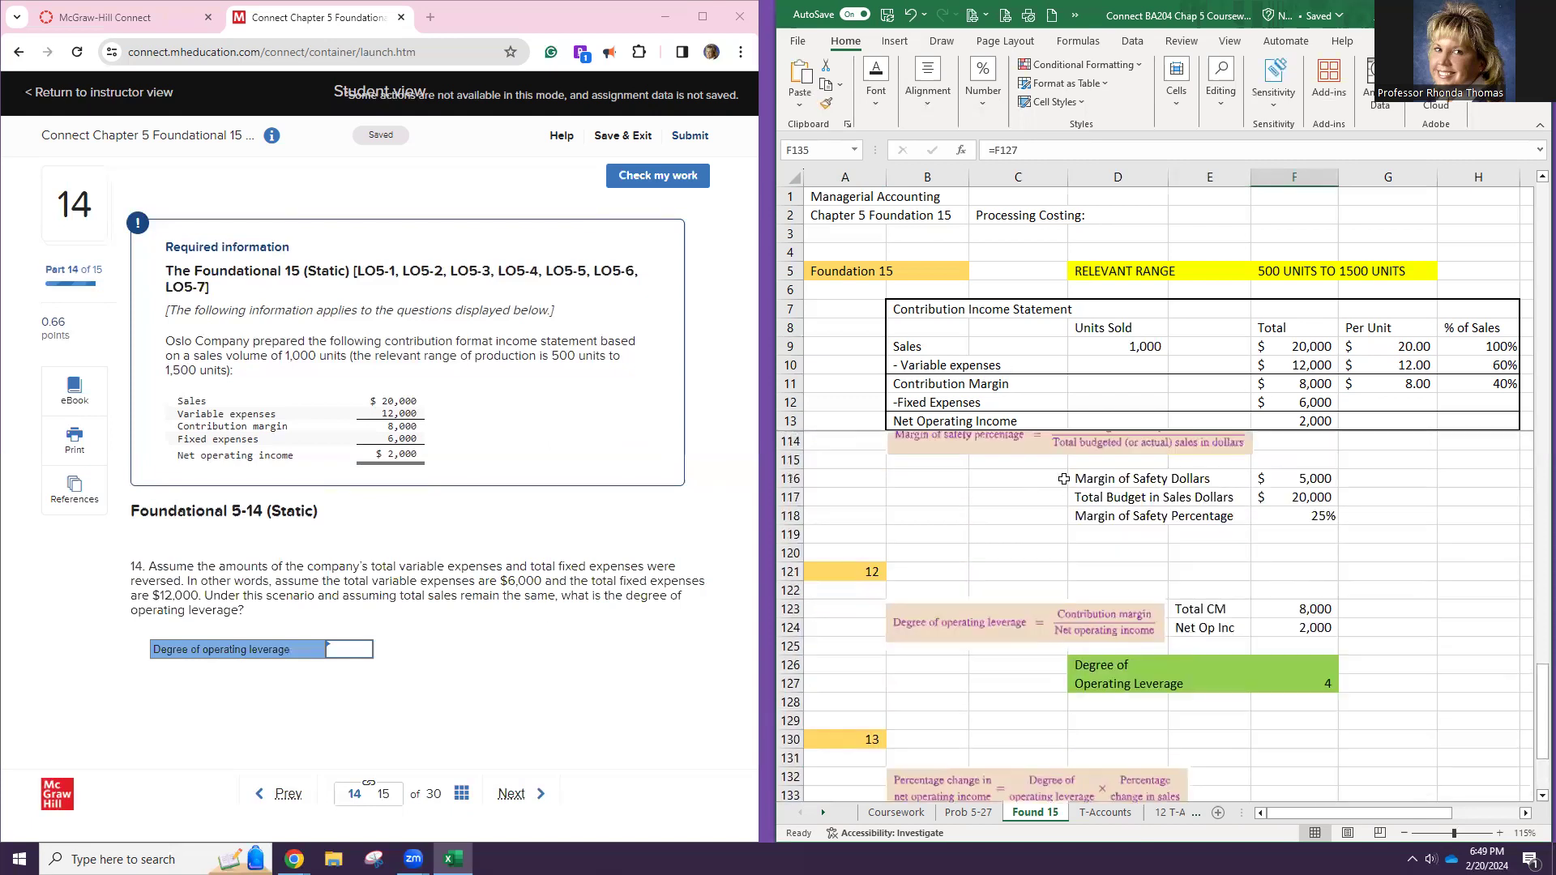
pyautogui.moveTo(949, 312); pyautogui.dragTo(1497, 424)
pyautogui.hotkey('ctrl', 'c')
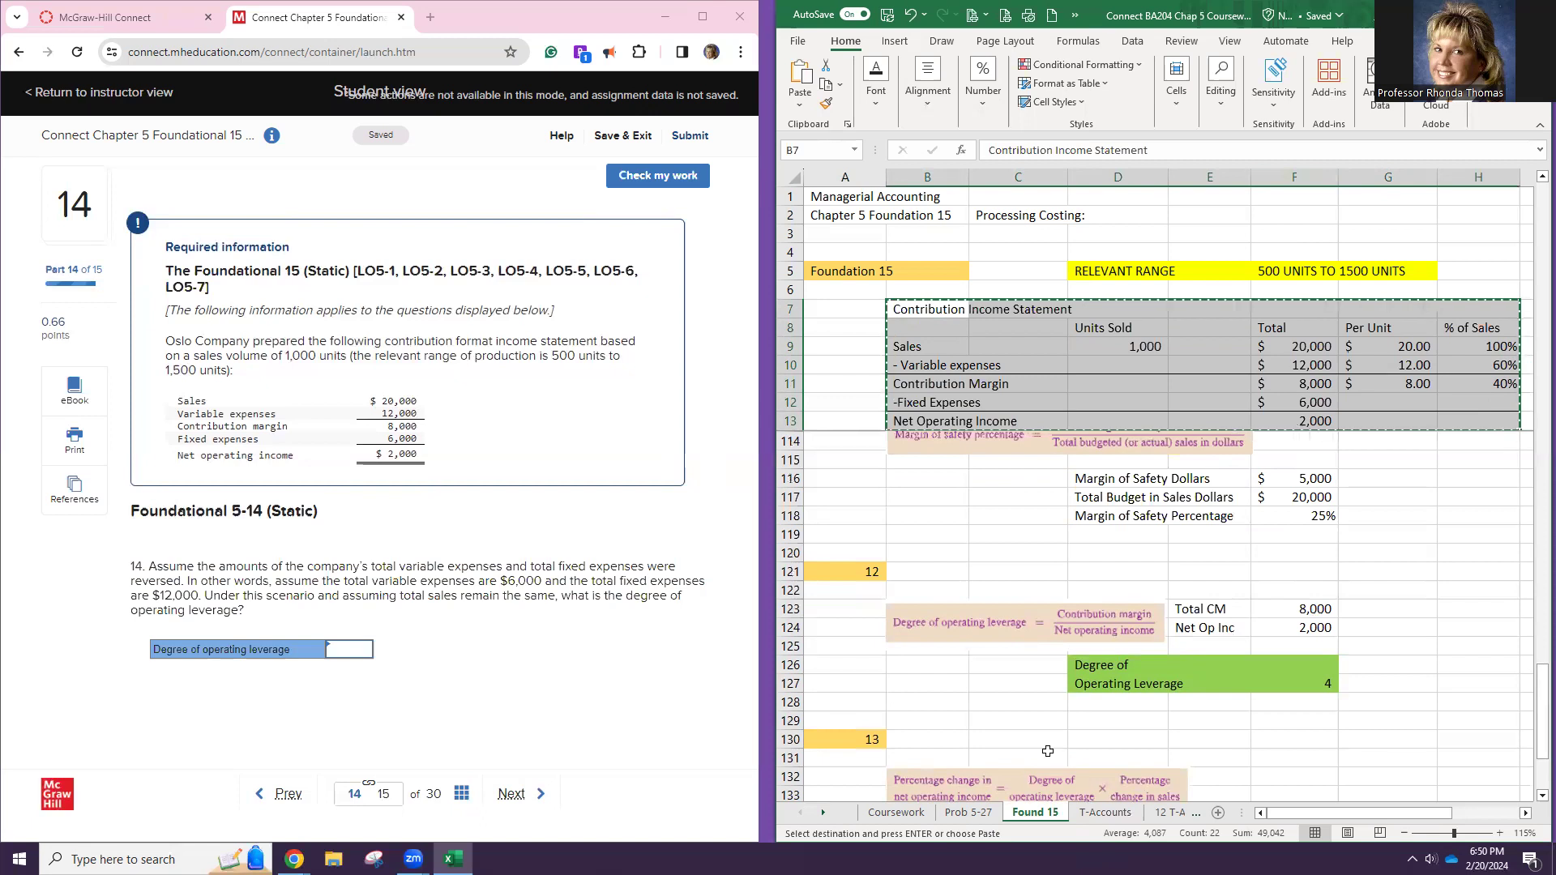
pyautogui.scroll(-4, 1024, 773)
pyautogui.scroll(-2, 973, 762)
pyautogui.scroll(1, 859, 648)
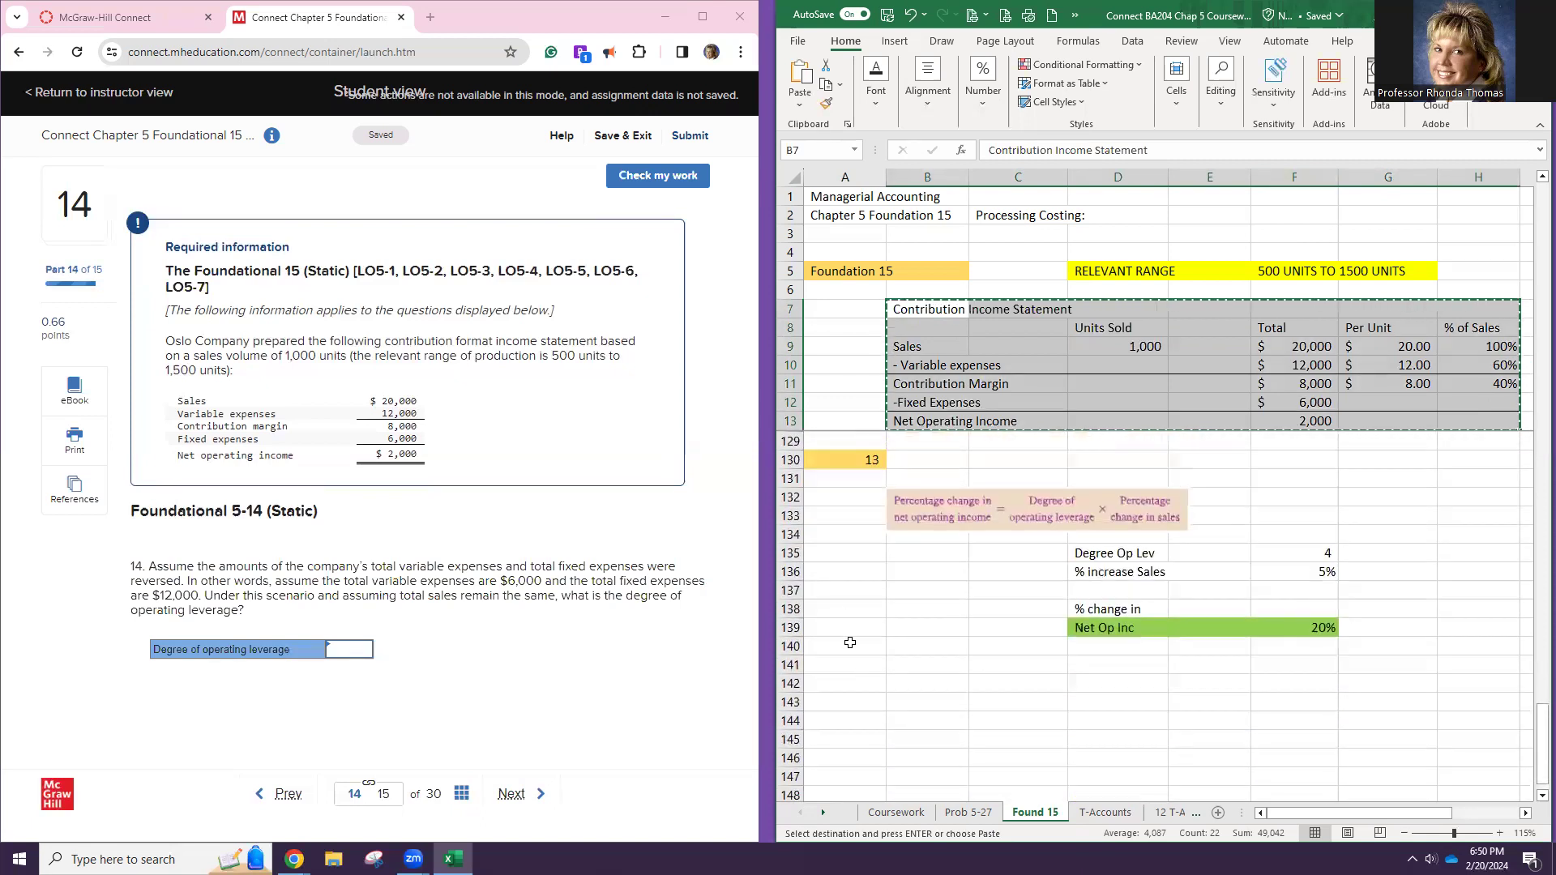
pyautogui.click(925, 708)
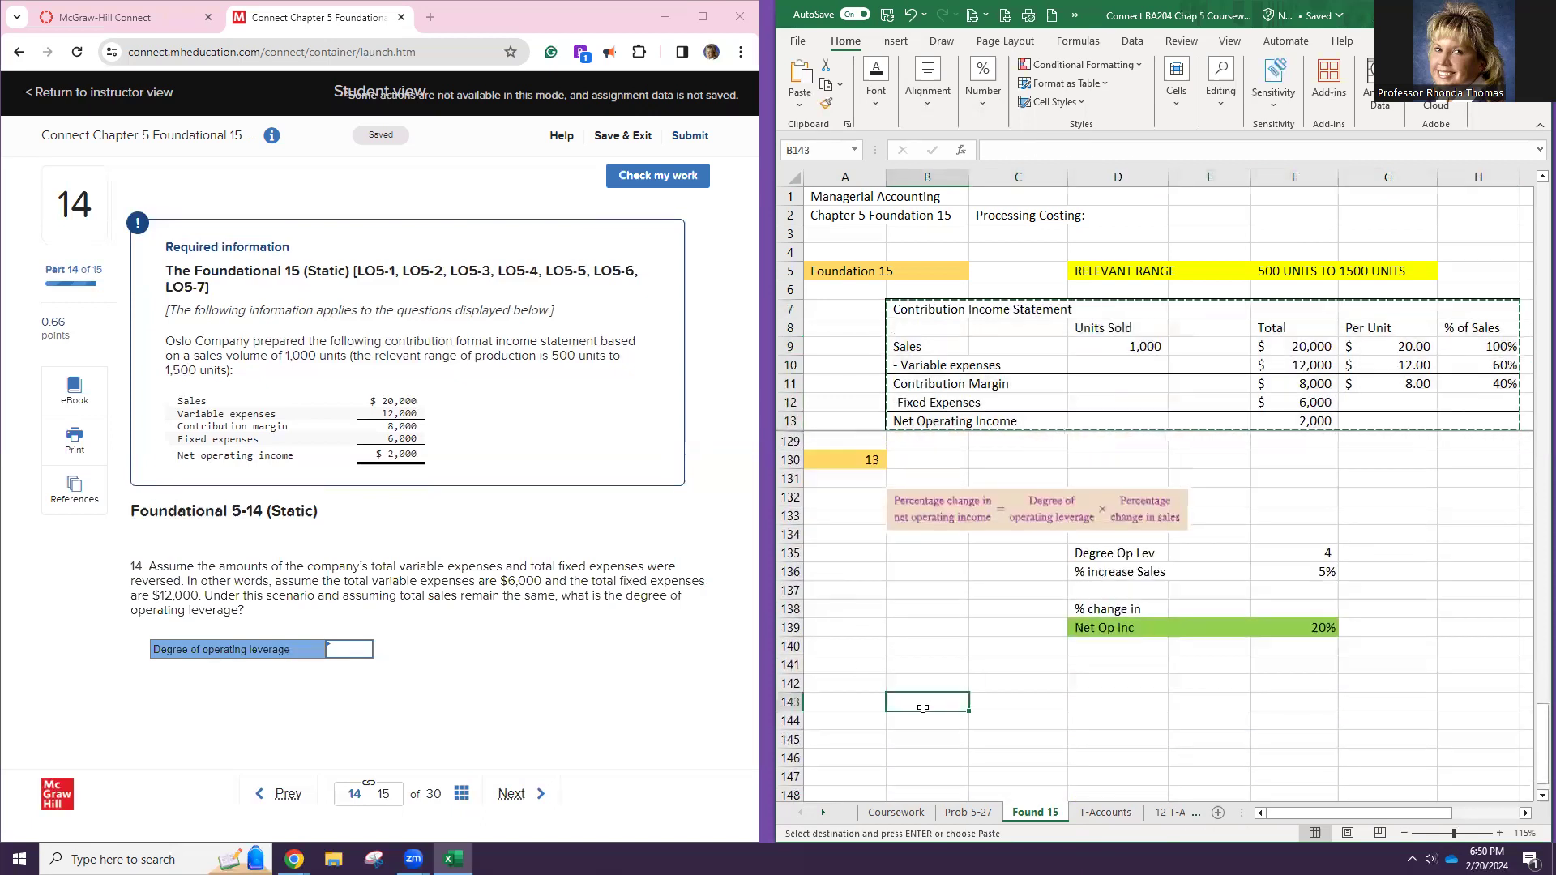
pyautogui.hotkey('ctrl', 'v')
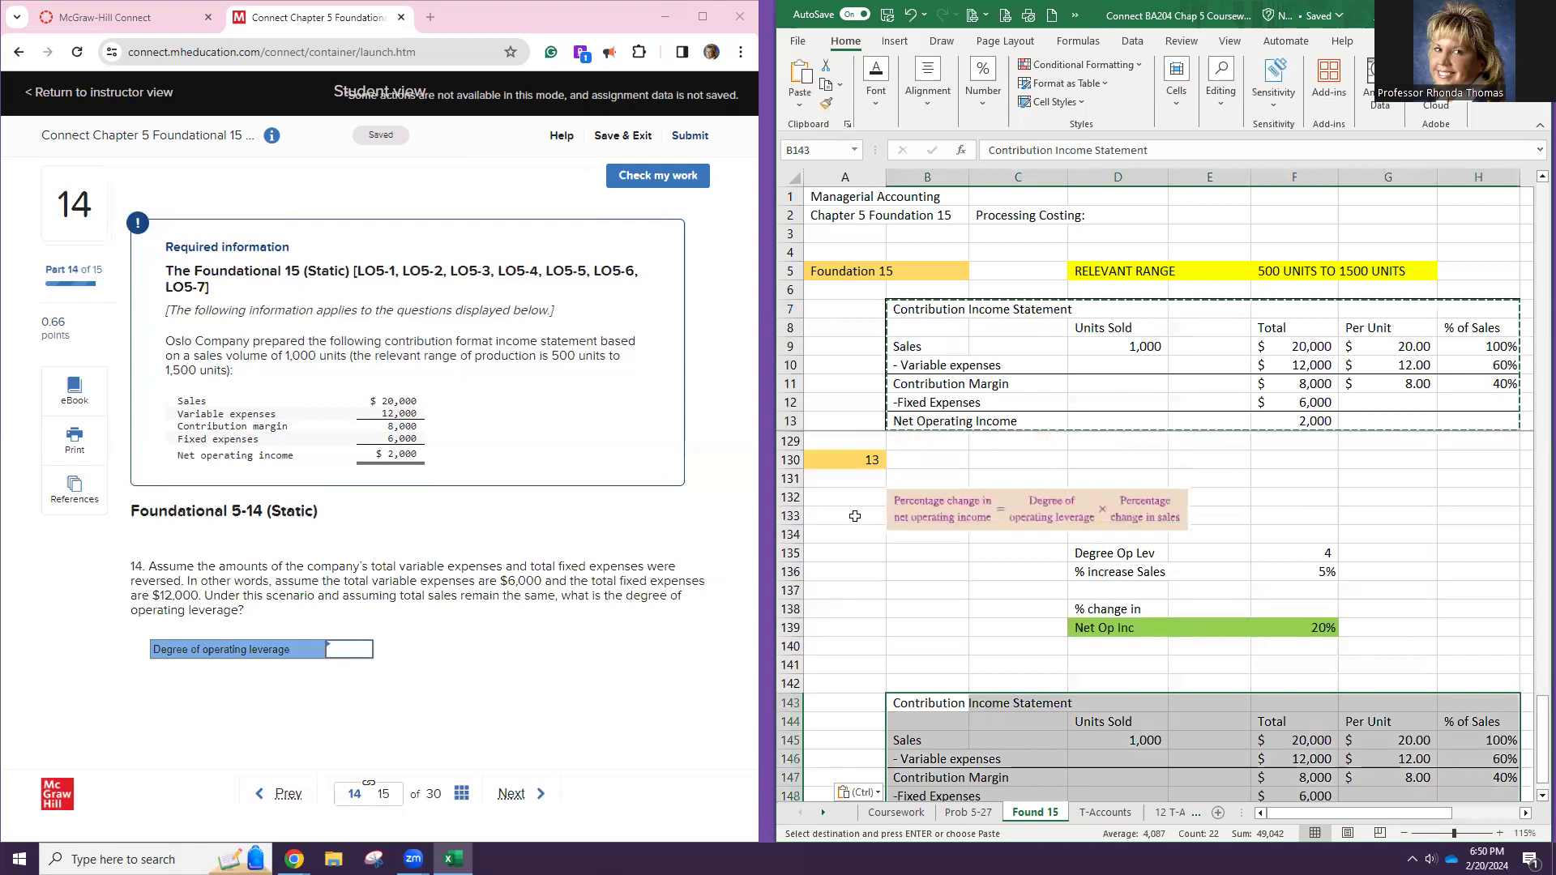
# Copy the yellow 13 marker to A142 and change it to 14
pyautogui.click(849, 459)
pyautogui.hotkey('ctrl', 'c')
pyautogui.click(860, 686)
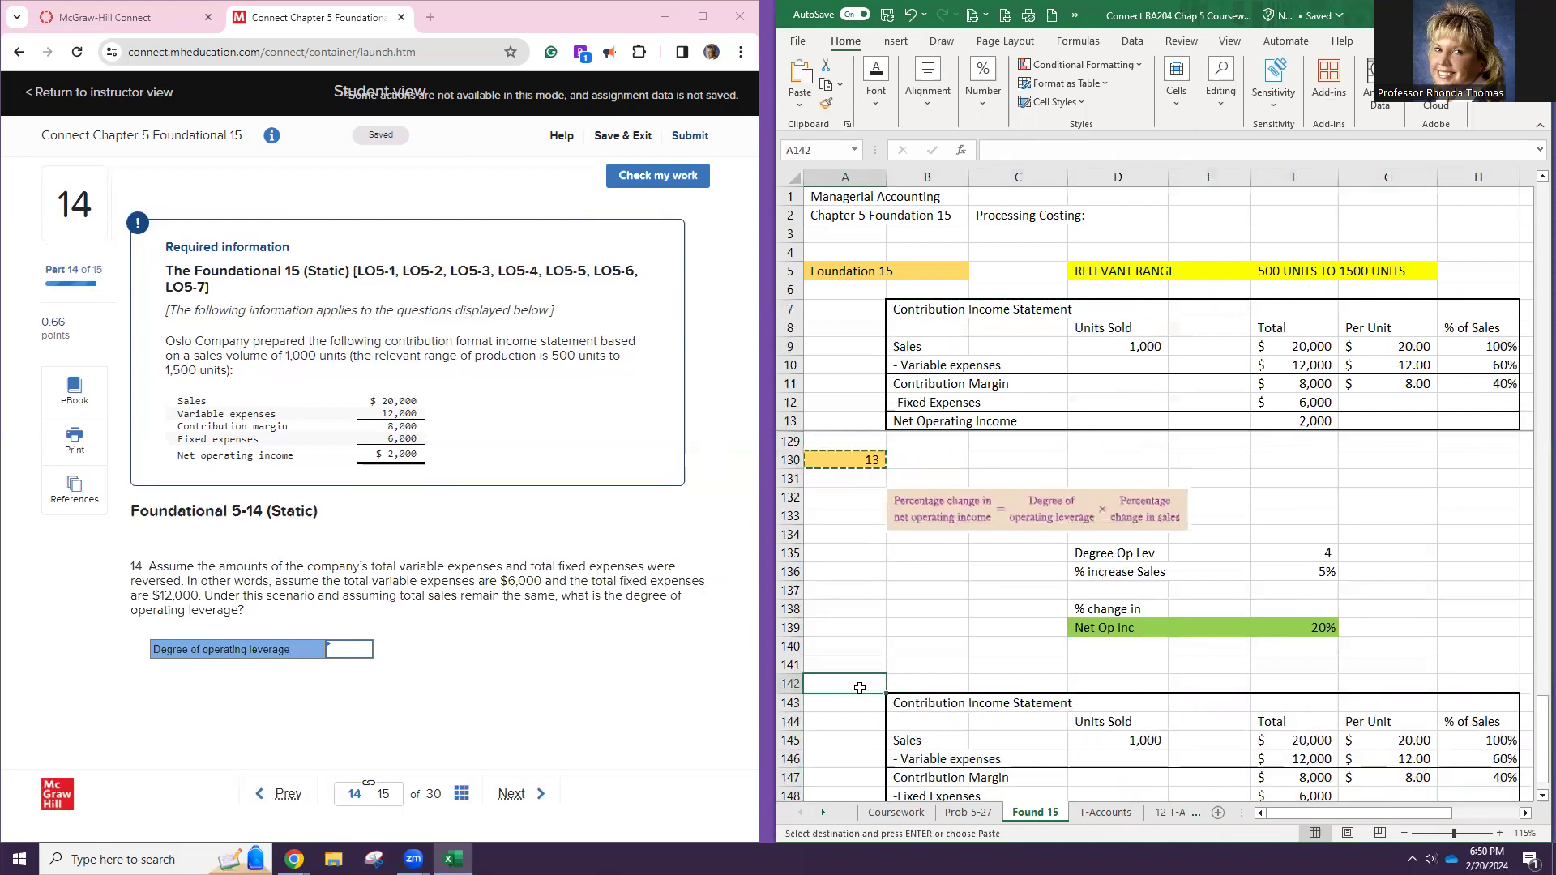
pyautogui.hotkey('ctrl', 'v')
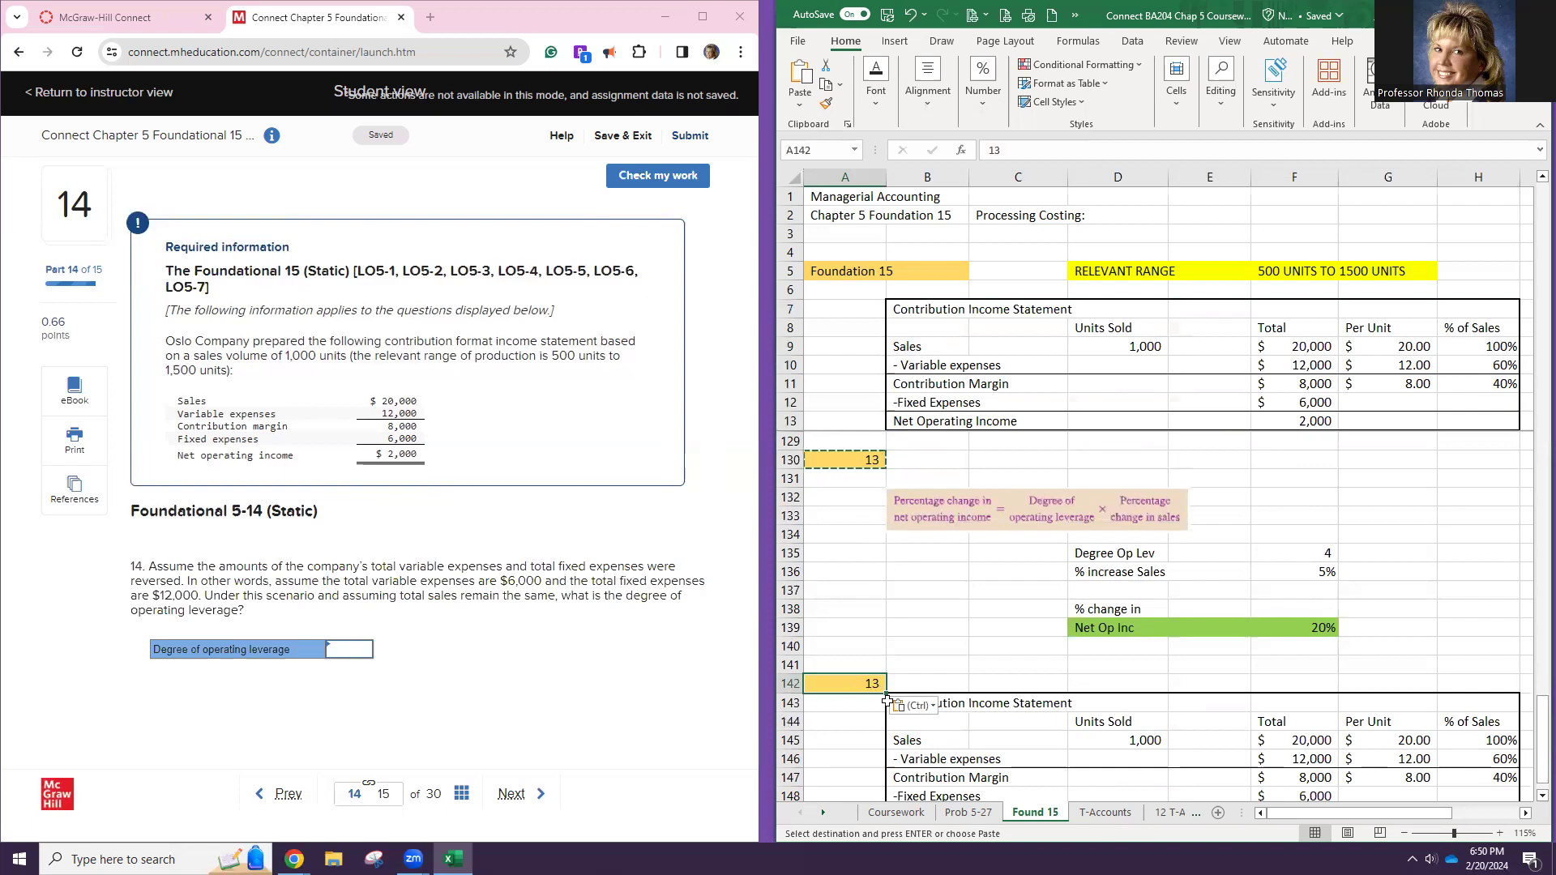
pyautogui.press('F2')
pyautogui.press('Delete')
pyautogui.press('Delete')
pyautogui.write('14')
pyautogui.press('Return')
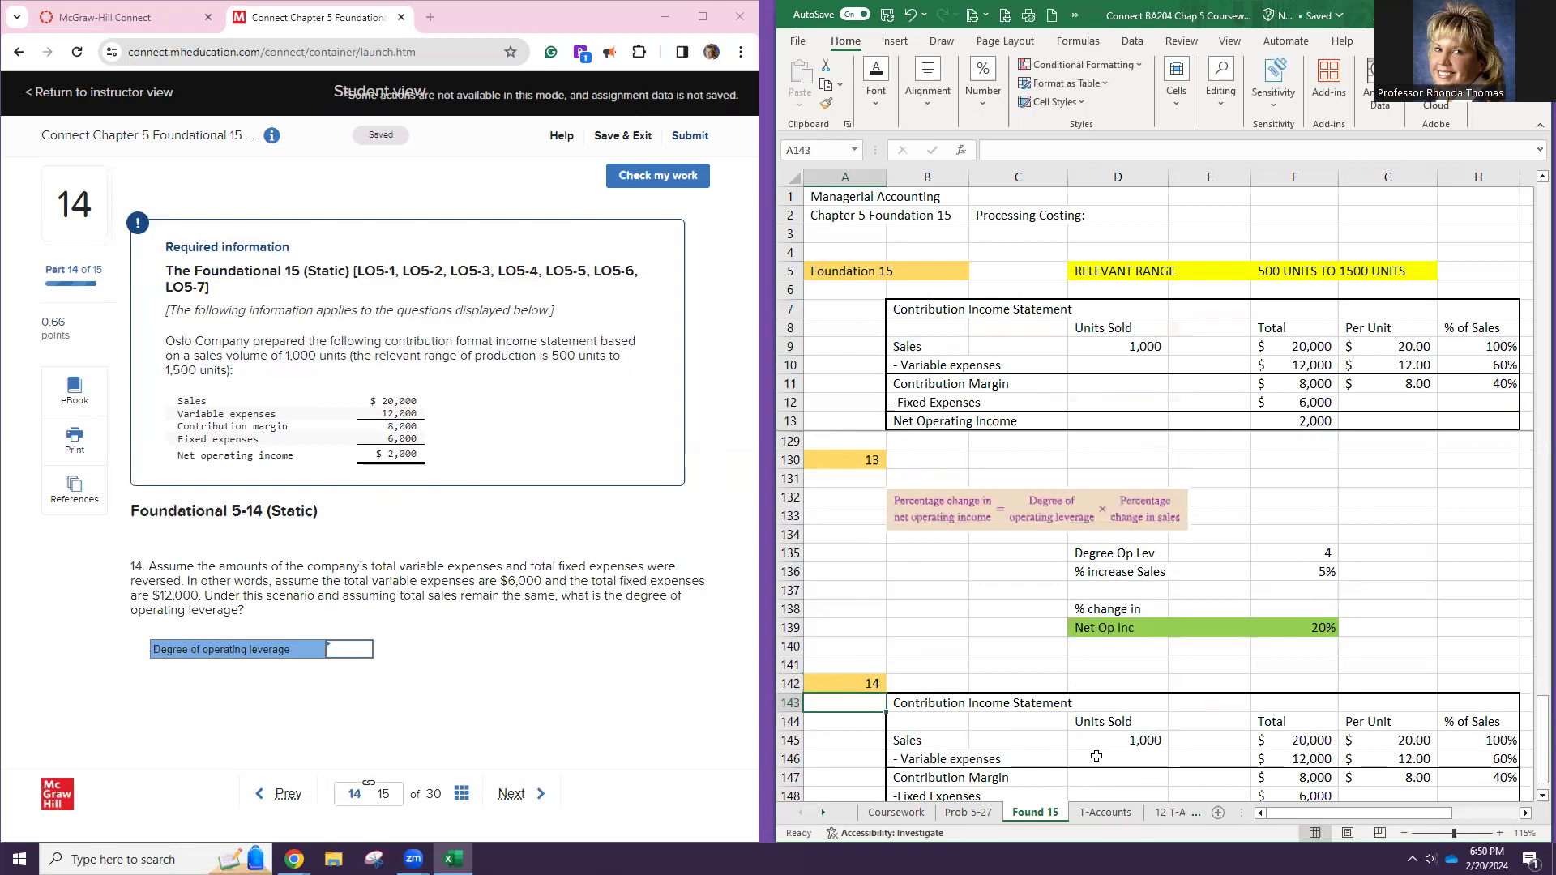
pyautogui.scroll(-2, 1175, 713)
pyautogui.scroll(-3, 1199, 704)
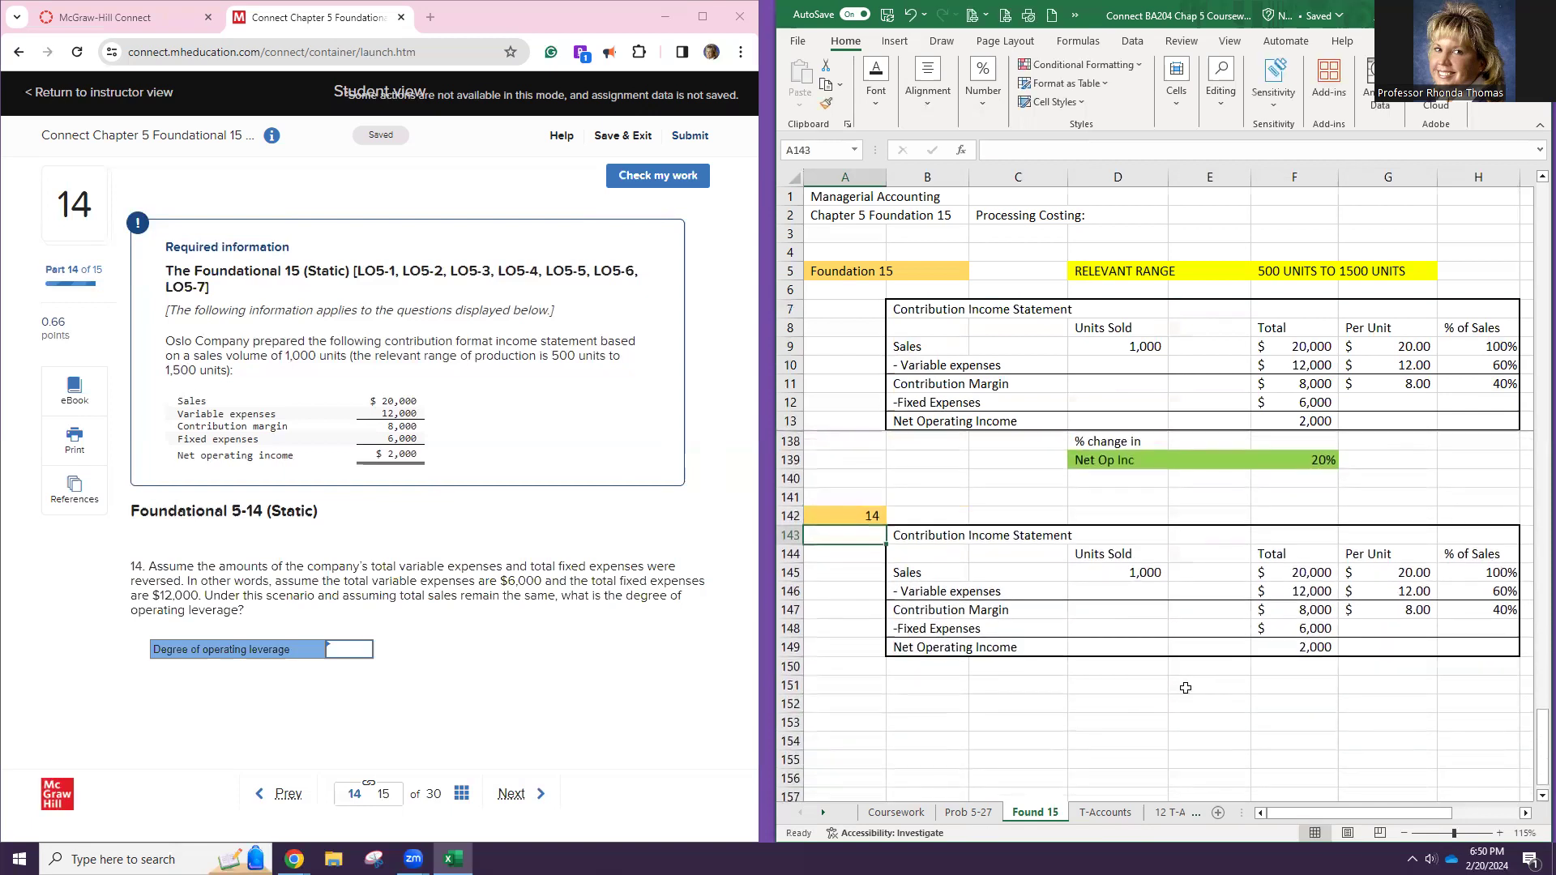
pyautogui.click(1185, 685)
pyautogui.scroll(5, 1234, 702)
pyautogui.scroll(3, 934, 528)
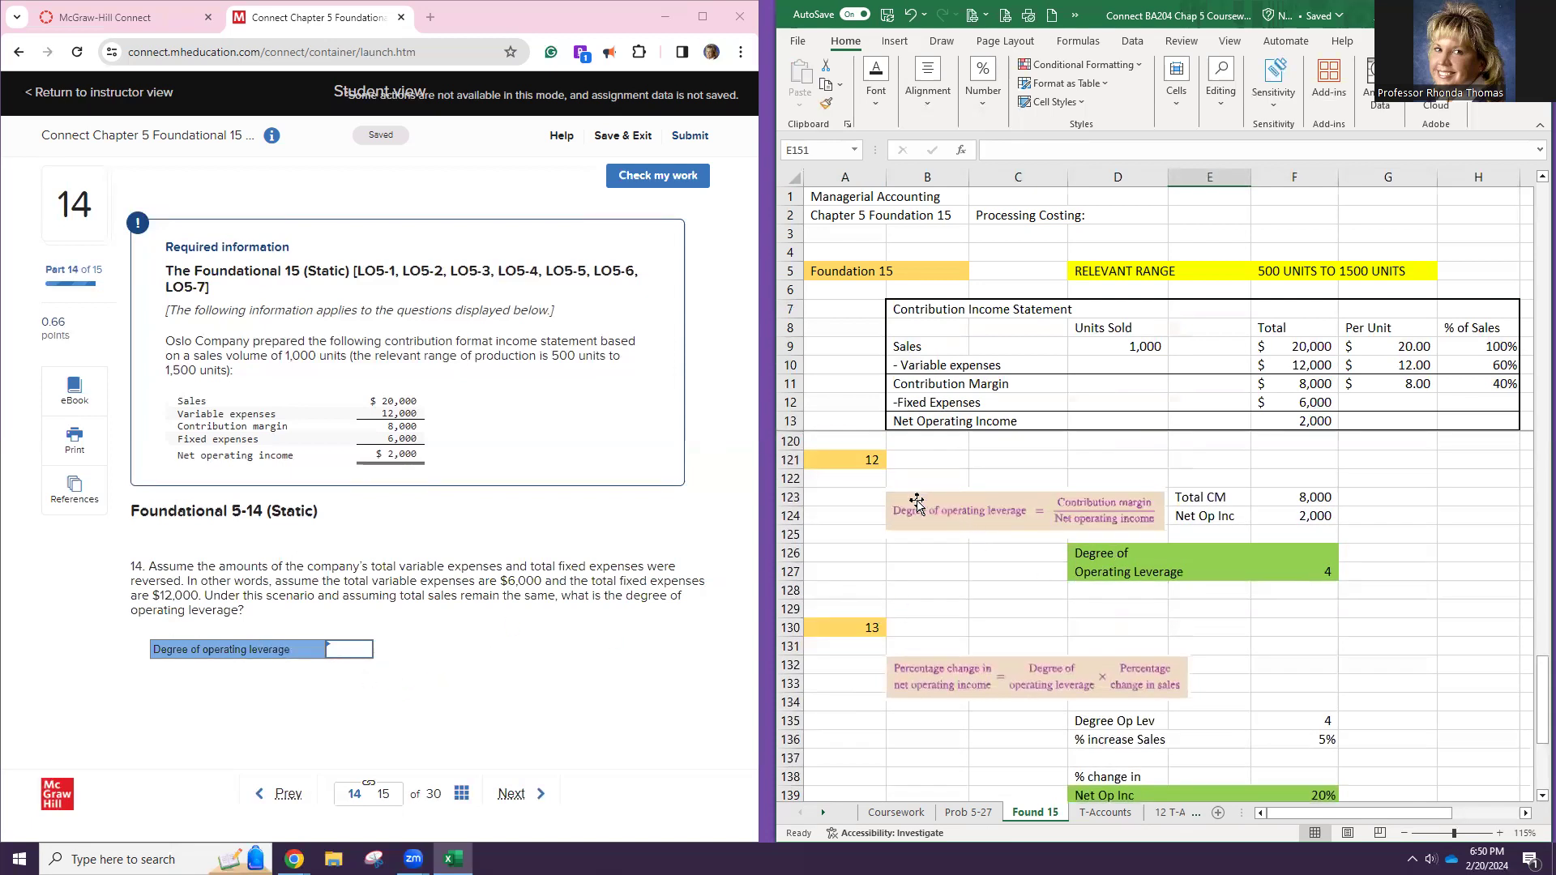
# Nudge the DOL formula picture into place and make a first selection of the leverage block
pyautogui.moveTo(959, 486); pyautogui.dragTo(922, 475)
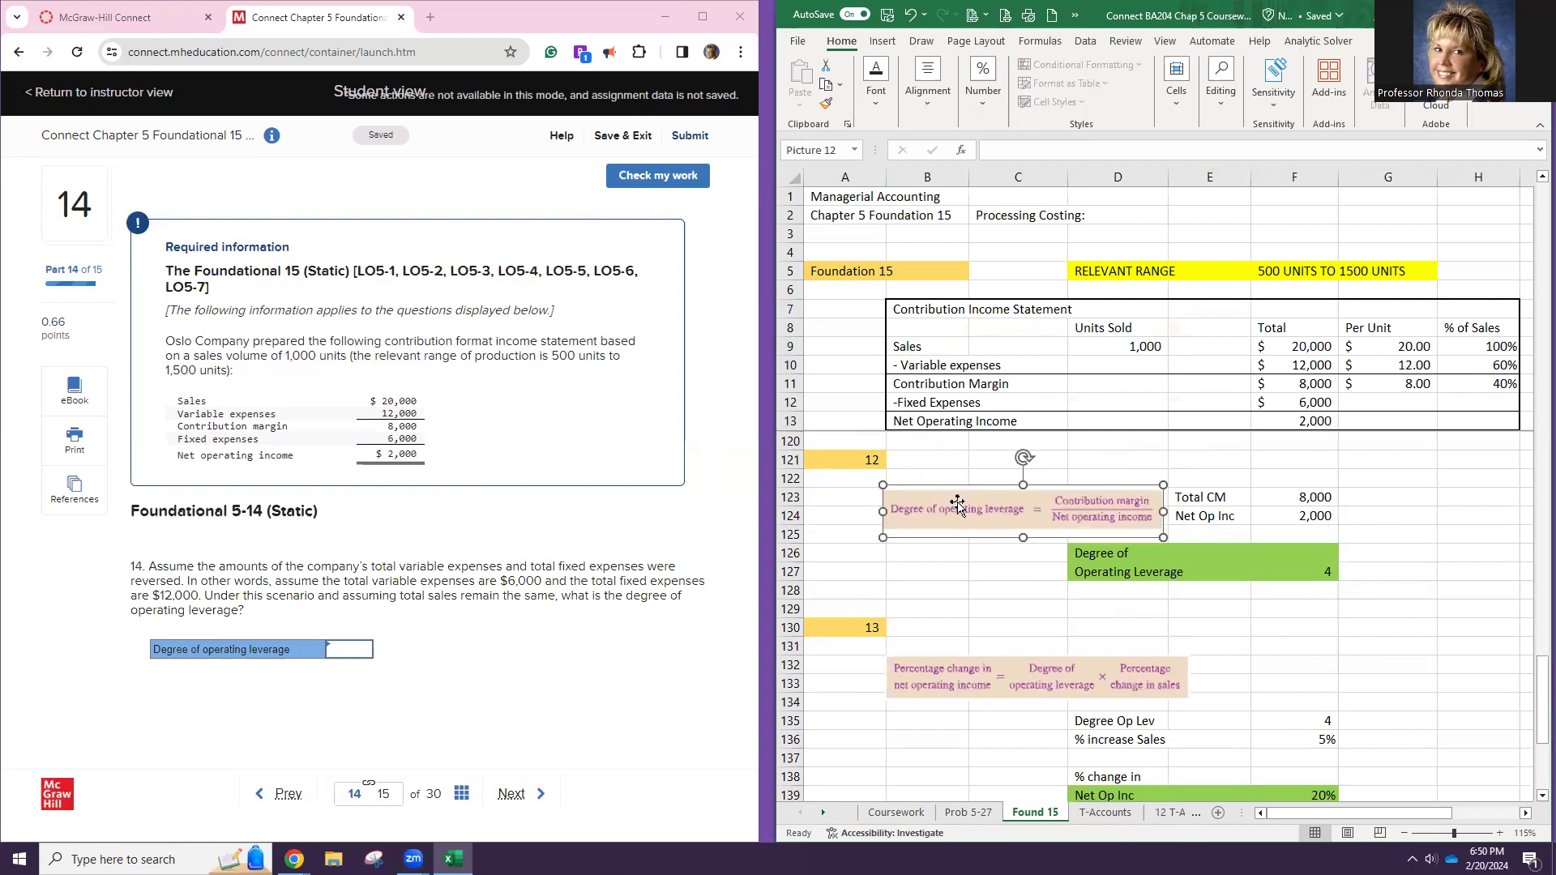
pyautogui.moveTo(957, 505); pyautogui.dragTo(960, 503)
pyautogui.moveTo(841, 480); pyautogui.dragTo(1260, 570)
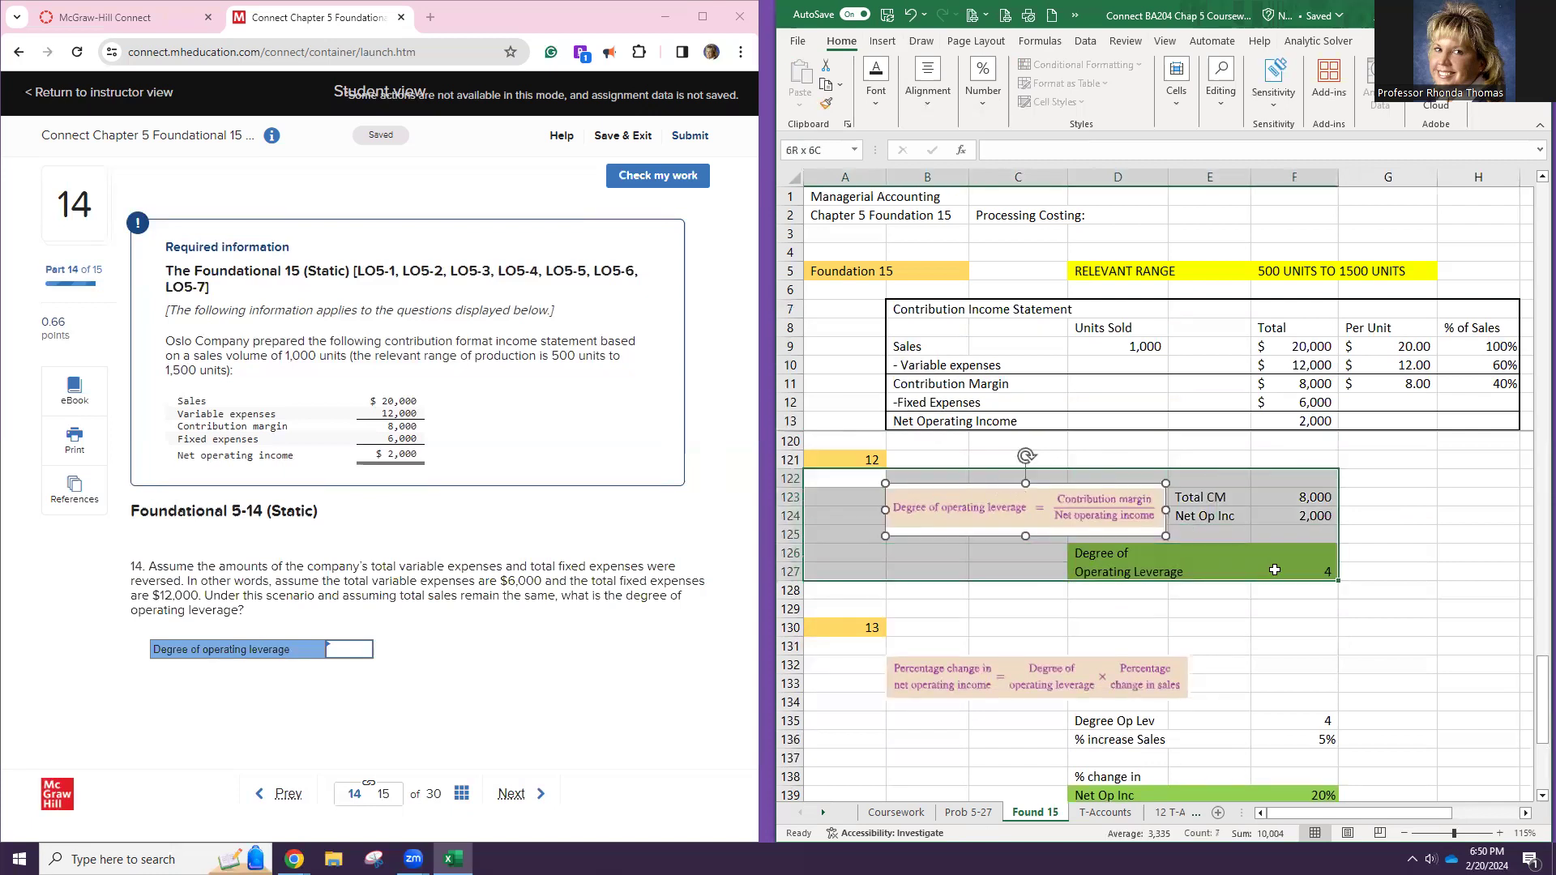
pyautogui.rightClick(1233, 577)
pyautogui.scroll(-8, 1167, 623)
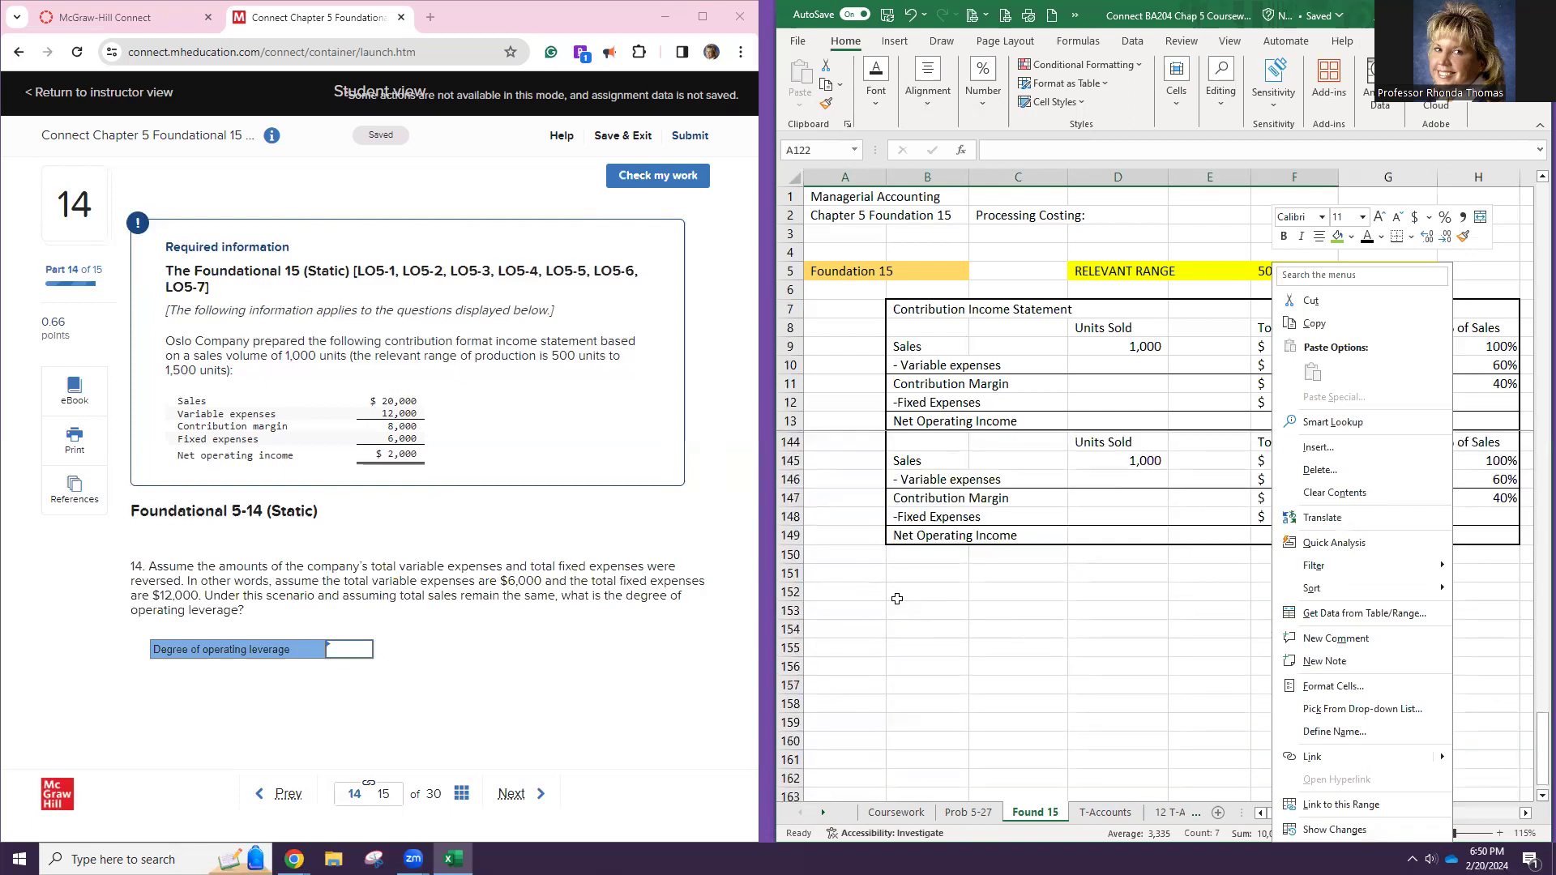
pyautogui.click(899, 600)
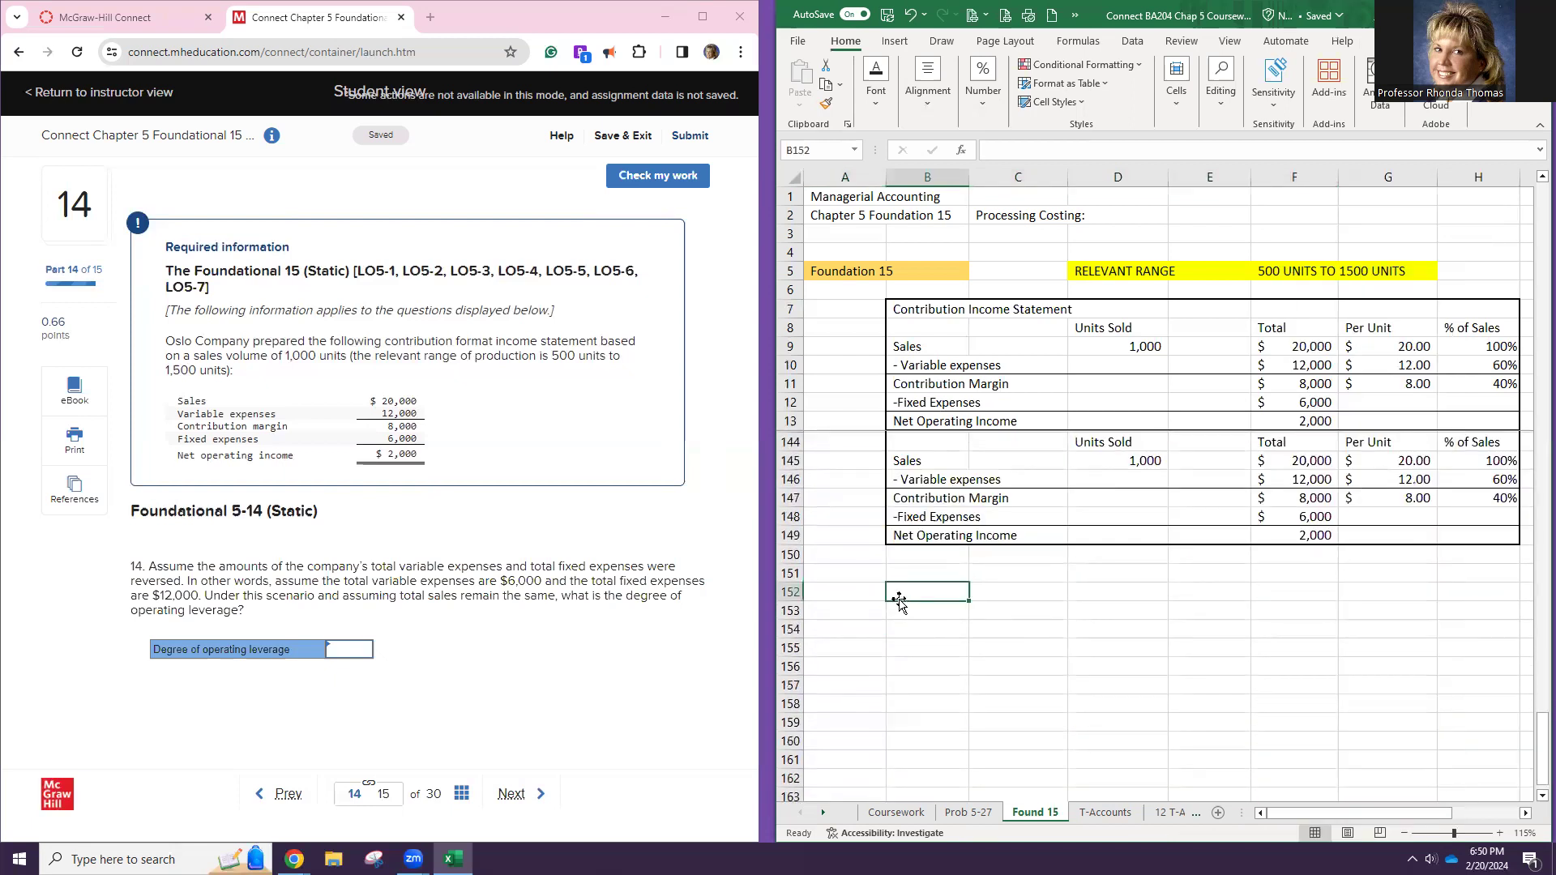
pyautogui.scroll(10, 1053, 581)
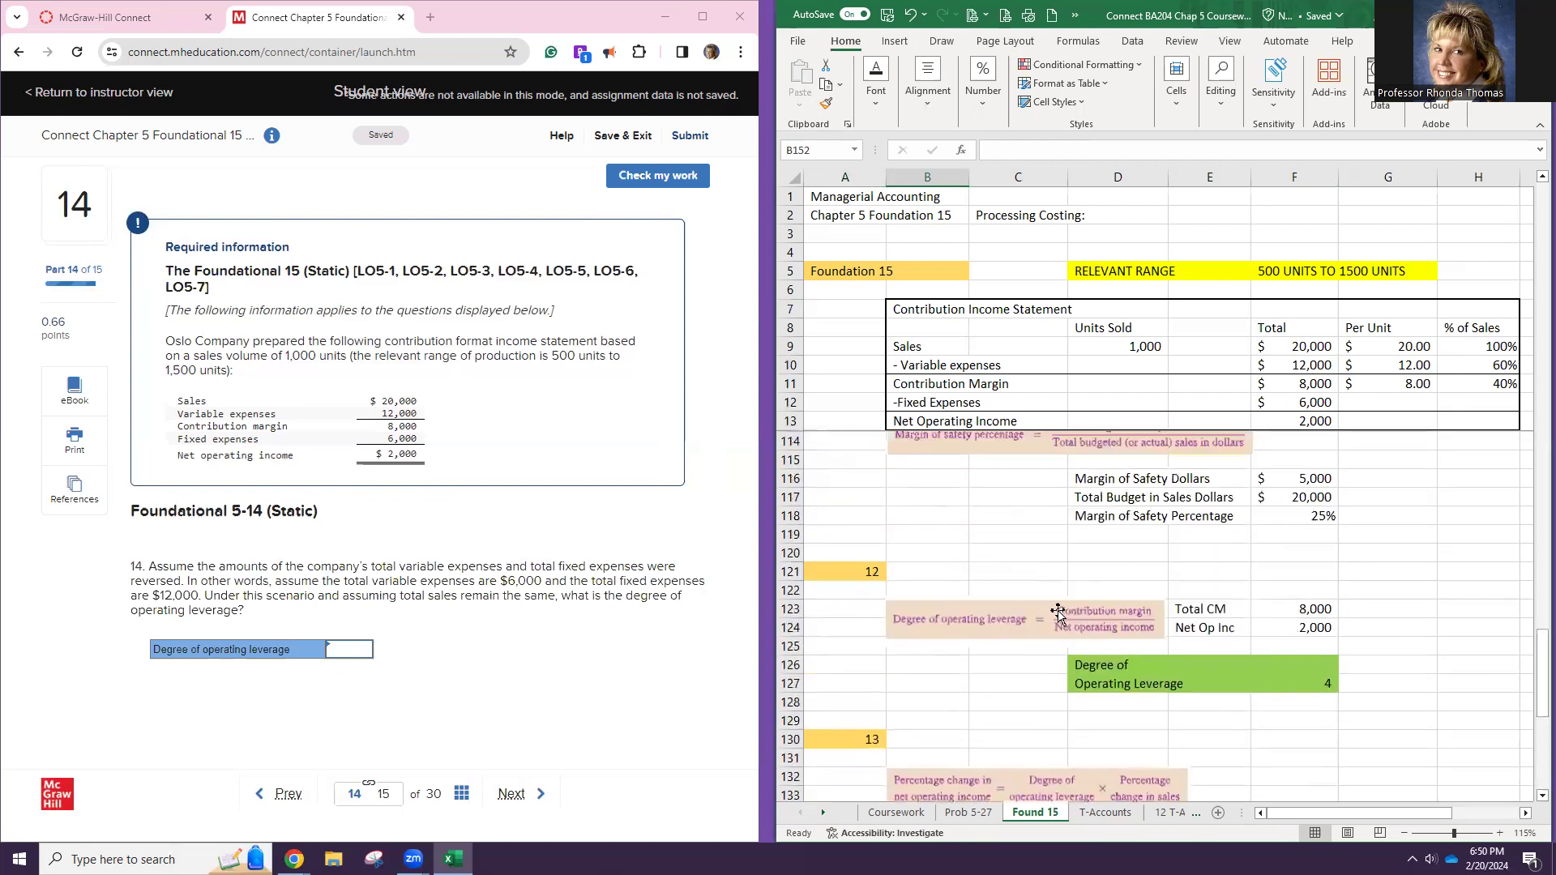
# Copy the leverage block B122:F127 to B152, then select the part 14 fixed expenses total
pyautogui.moveTo(918, 585); pyautogui.dragTo(1330, 687)
pyautogui.hotkey('ctrl', 'c')
pyautogui.scroll(-10, 1331, 689)
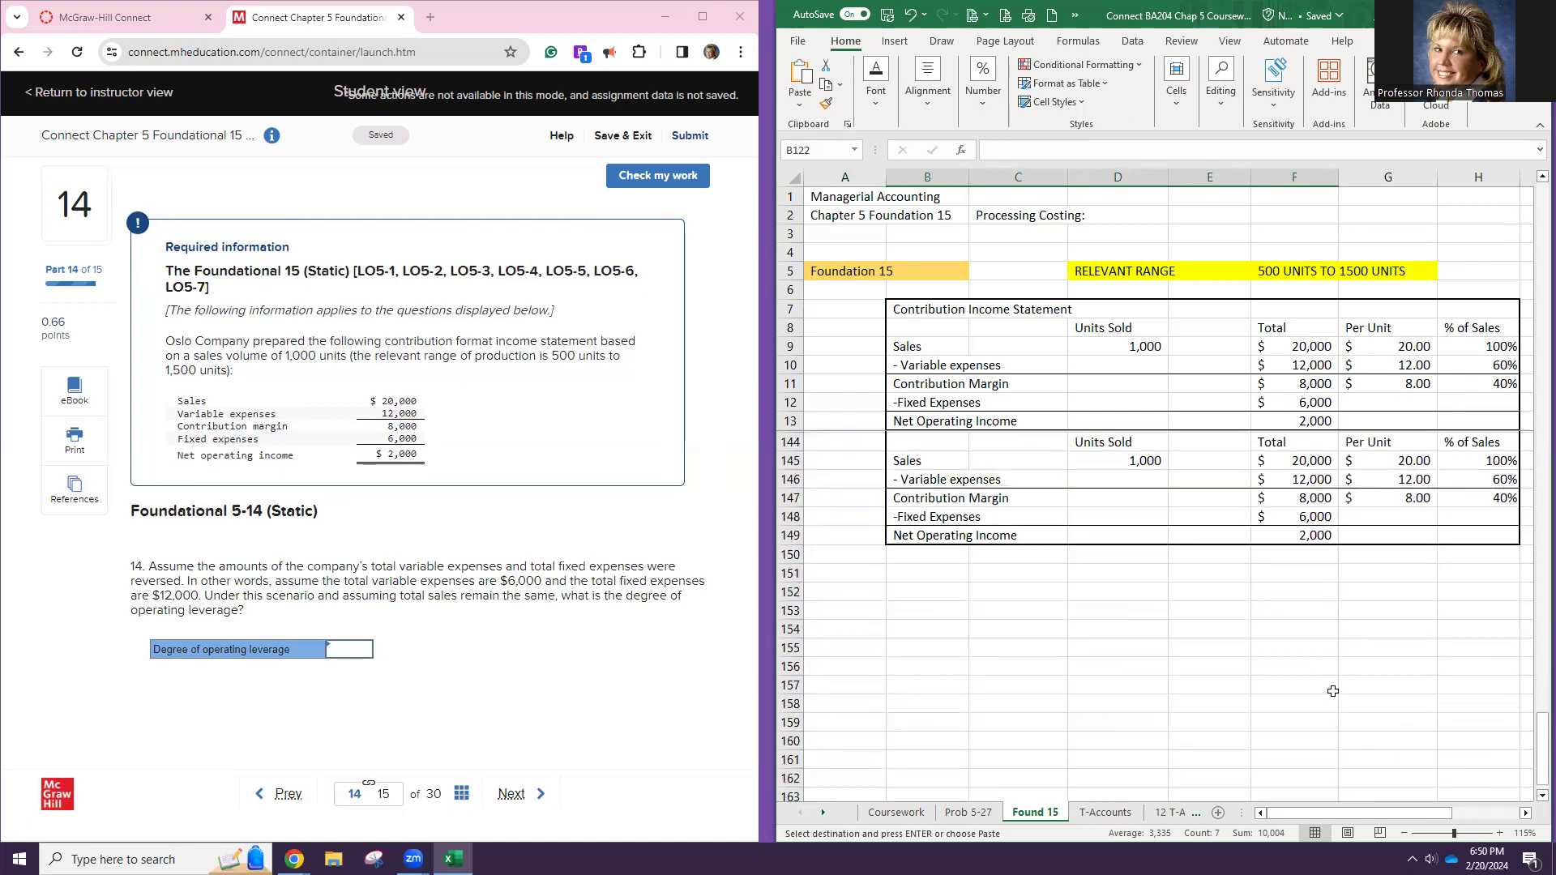
pyautogui.click(958, 594)
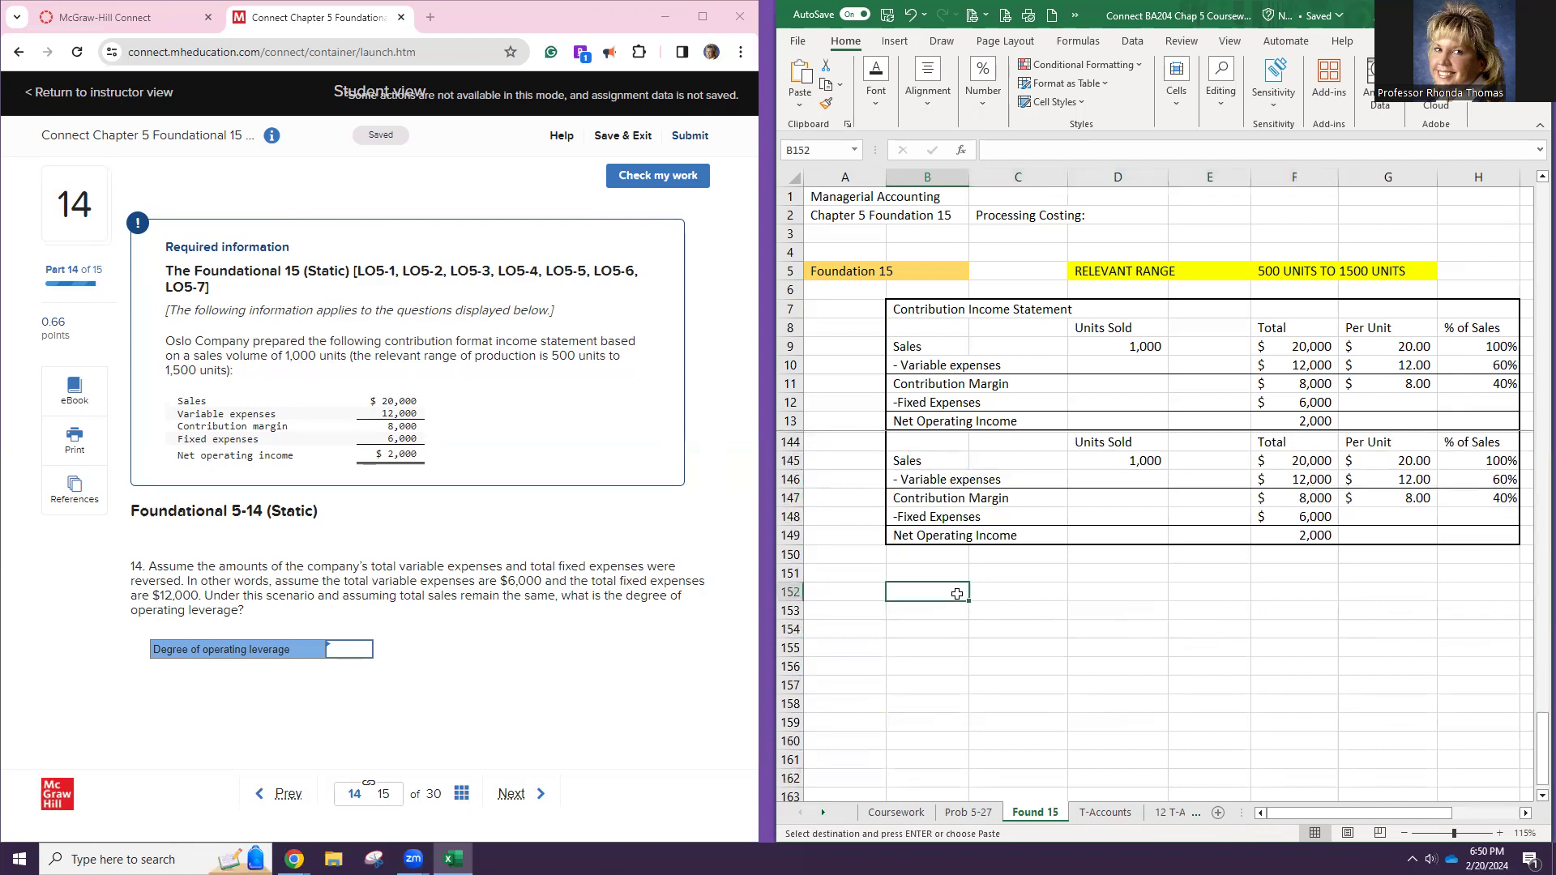
pyautogui.hotkey('ctrl', 'v')
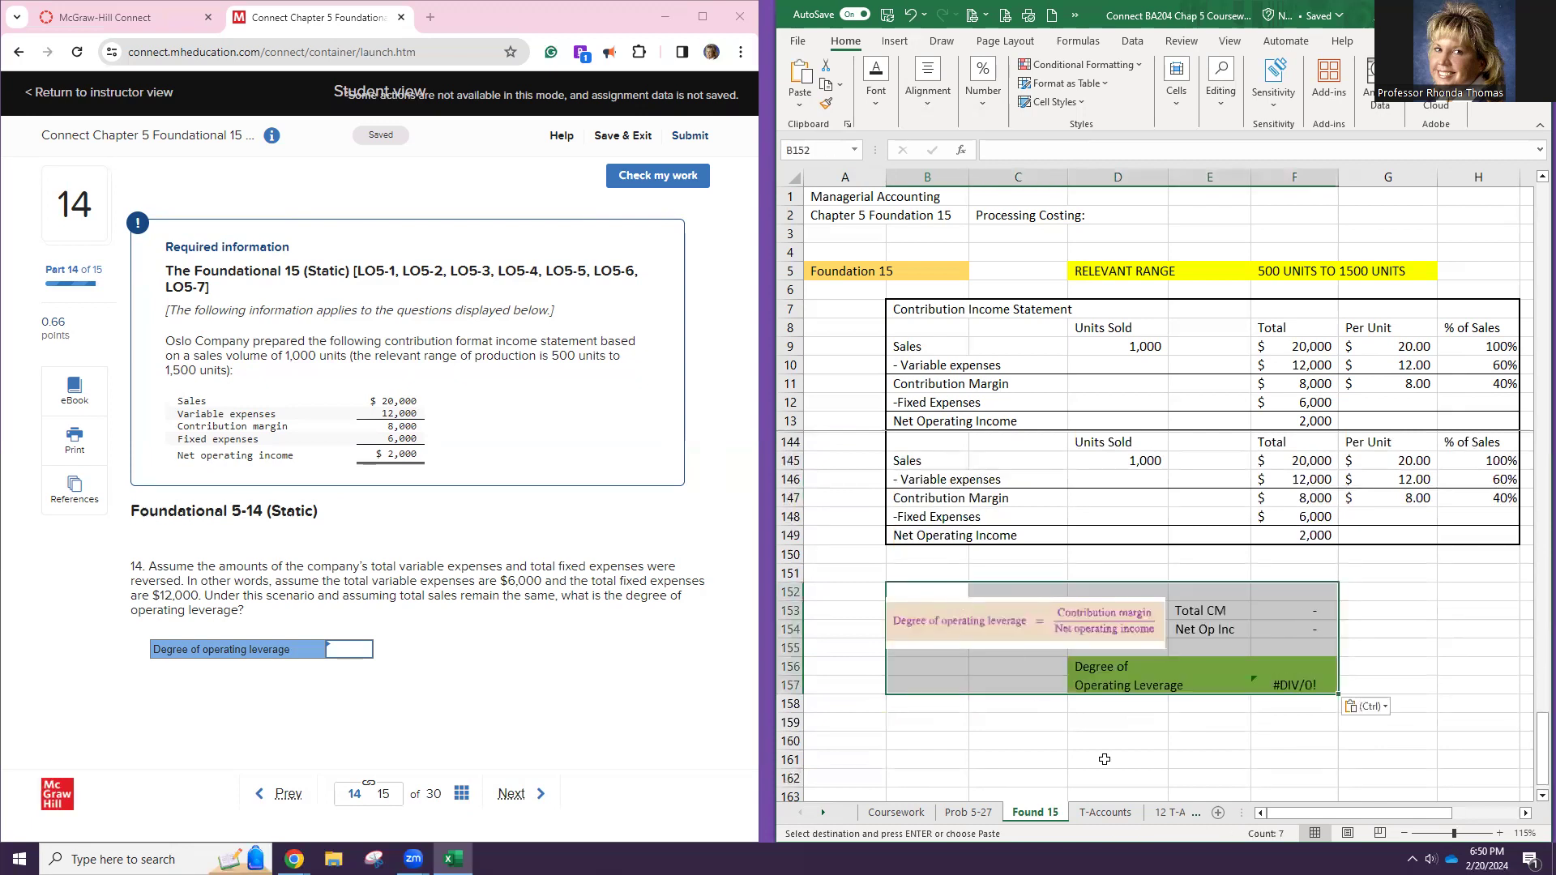
pyautogui.click(1116, 744)
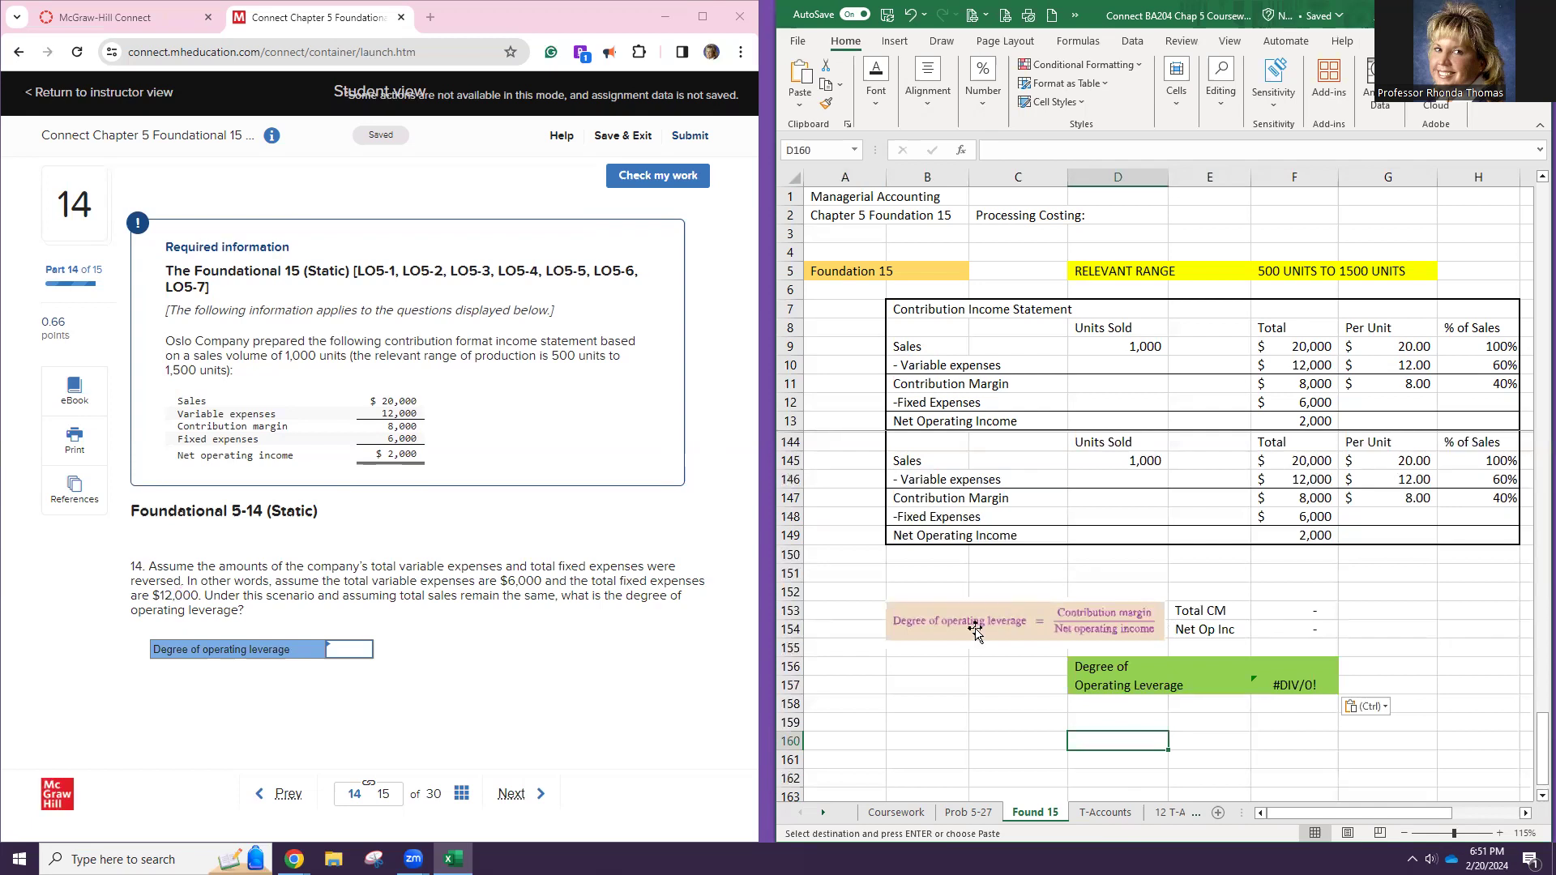
pyautogui.scroll(1, 1146, 608)
pyautogui.hotkey('ctrl', 'v')
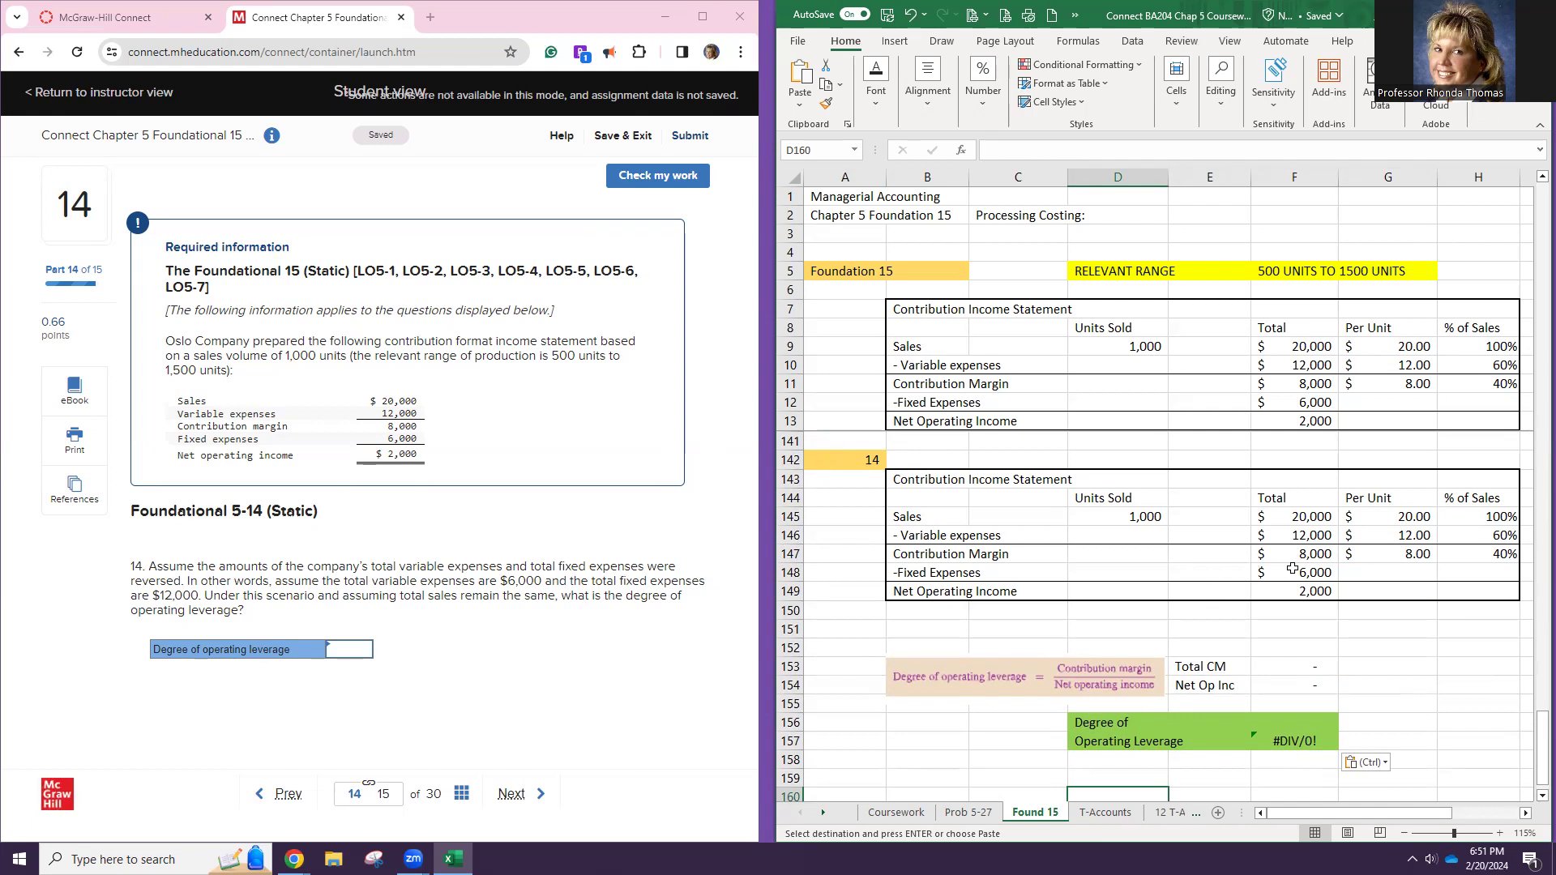
pyautogui.click(1317, 574)
# Enter 12,000 fixed expenses and a 6.00 per-unit variable expense, then check the contribution margin formula
pyautogui.write('12,000')
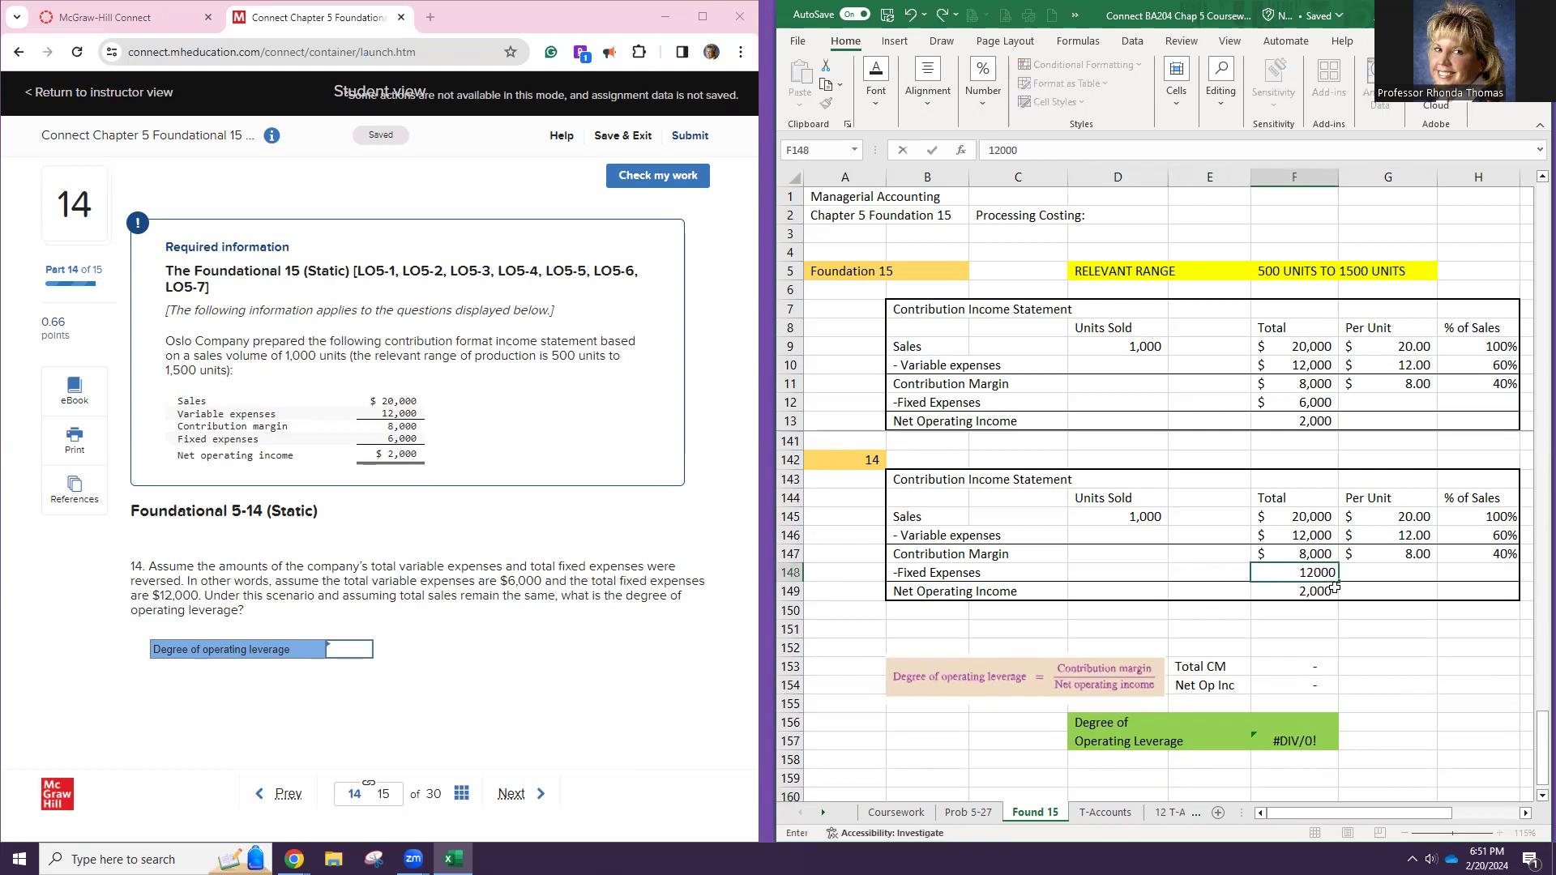
pyautogui.press('Return')
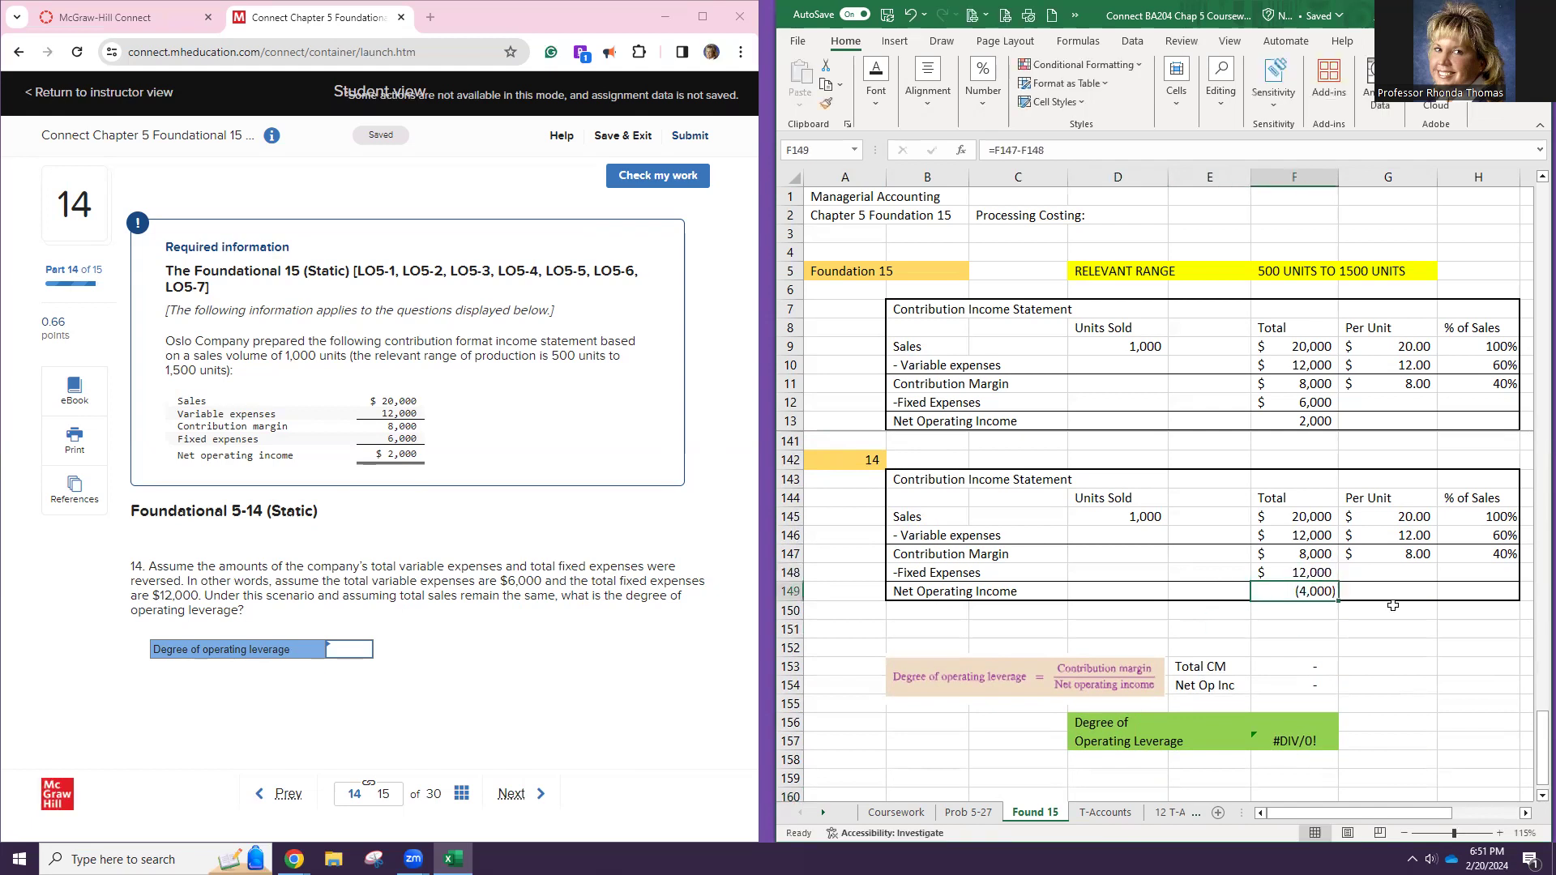
pyautogui.click(1409, 537)
pyautogui.write('6')
pyautogui.press('Return')
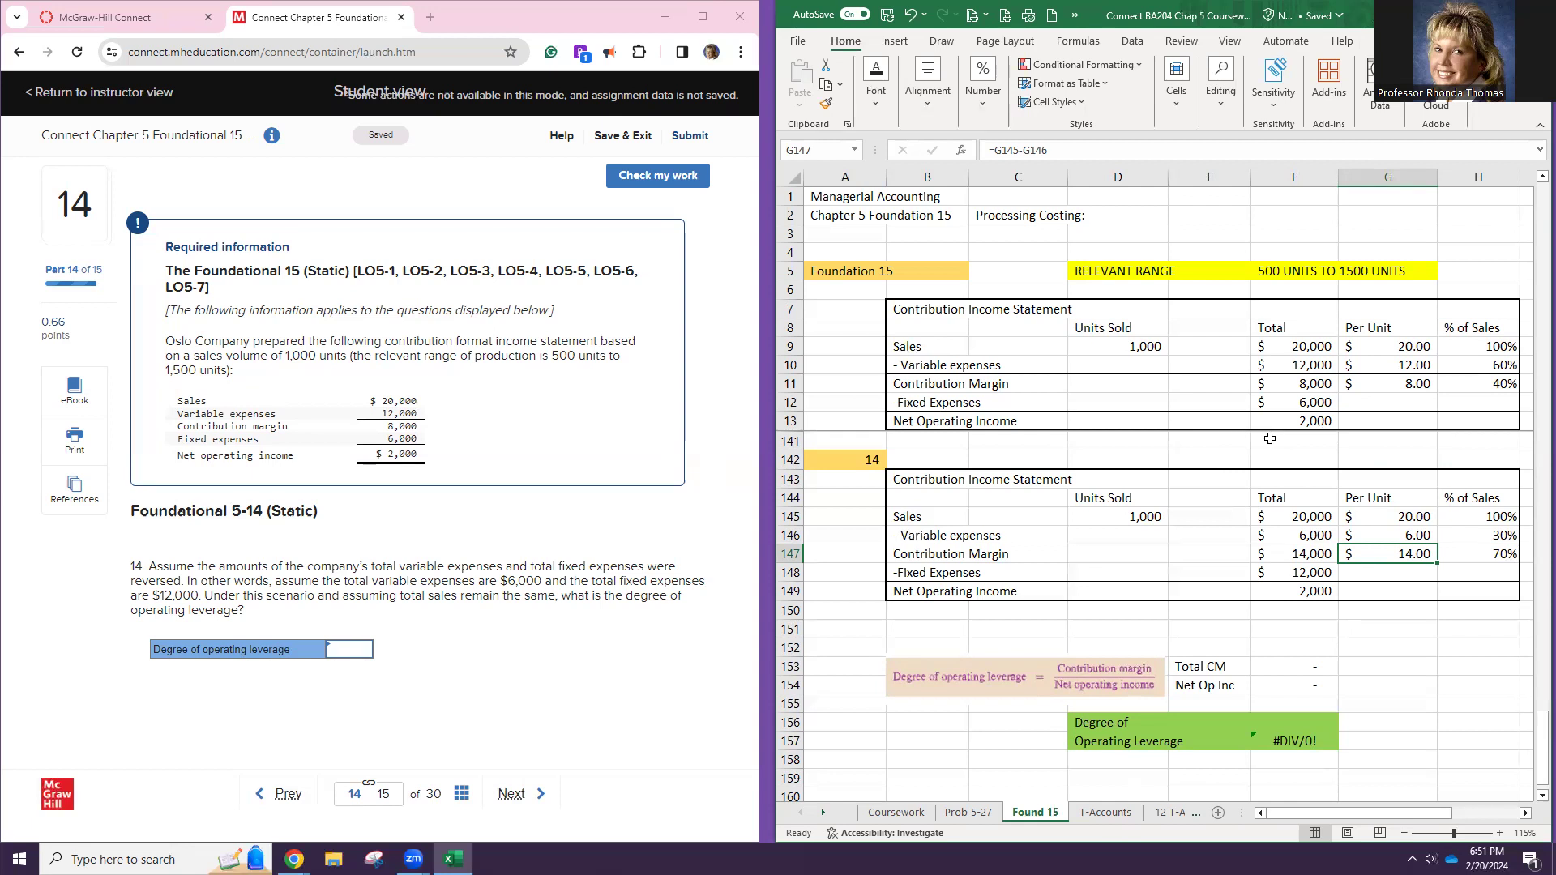
pyautogui.click(1289, 558)
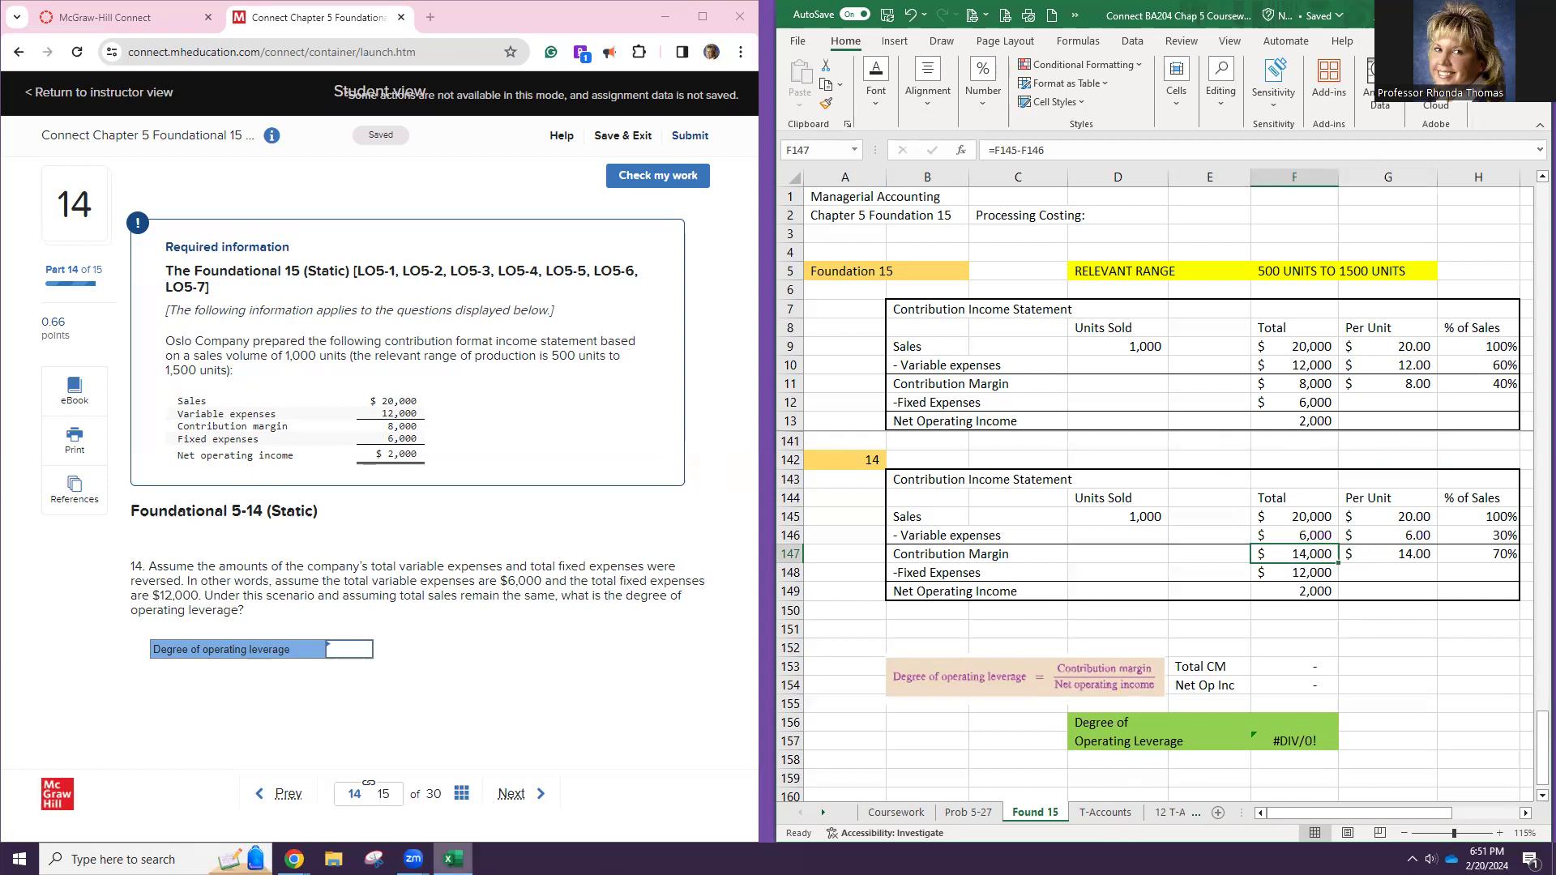
pyautogui.click(1275, 672)
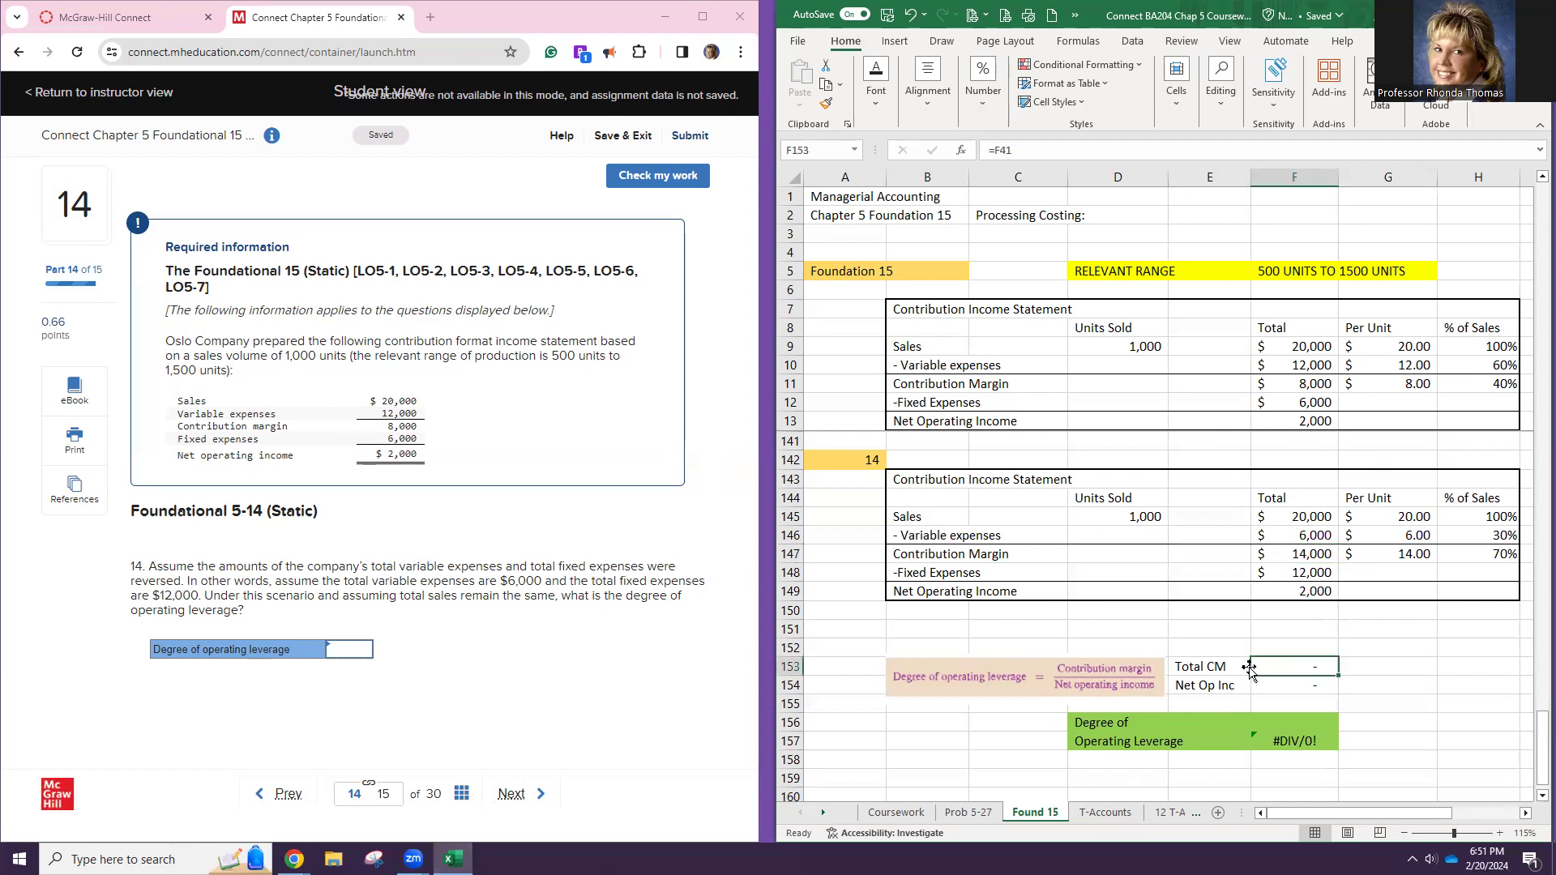
# Link the new block's Total CM (14,000) and Net Op Inc to part 14, giving DOL 7
pyautogui.write('=')
pyautogui.click(1287, 553)
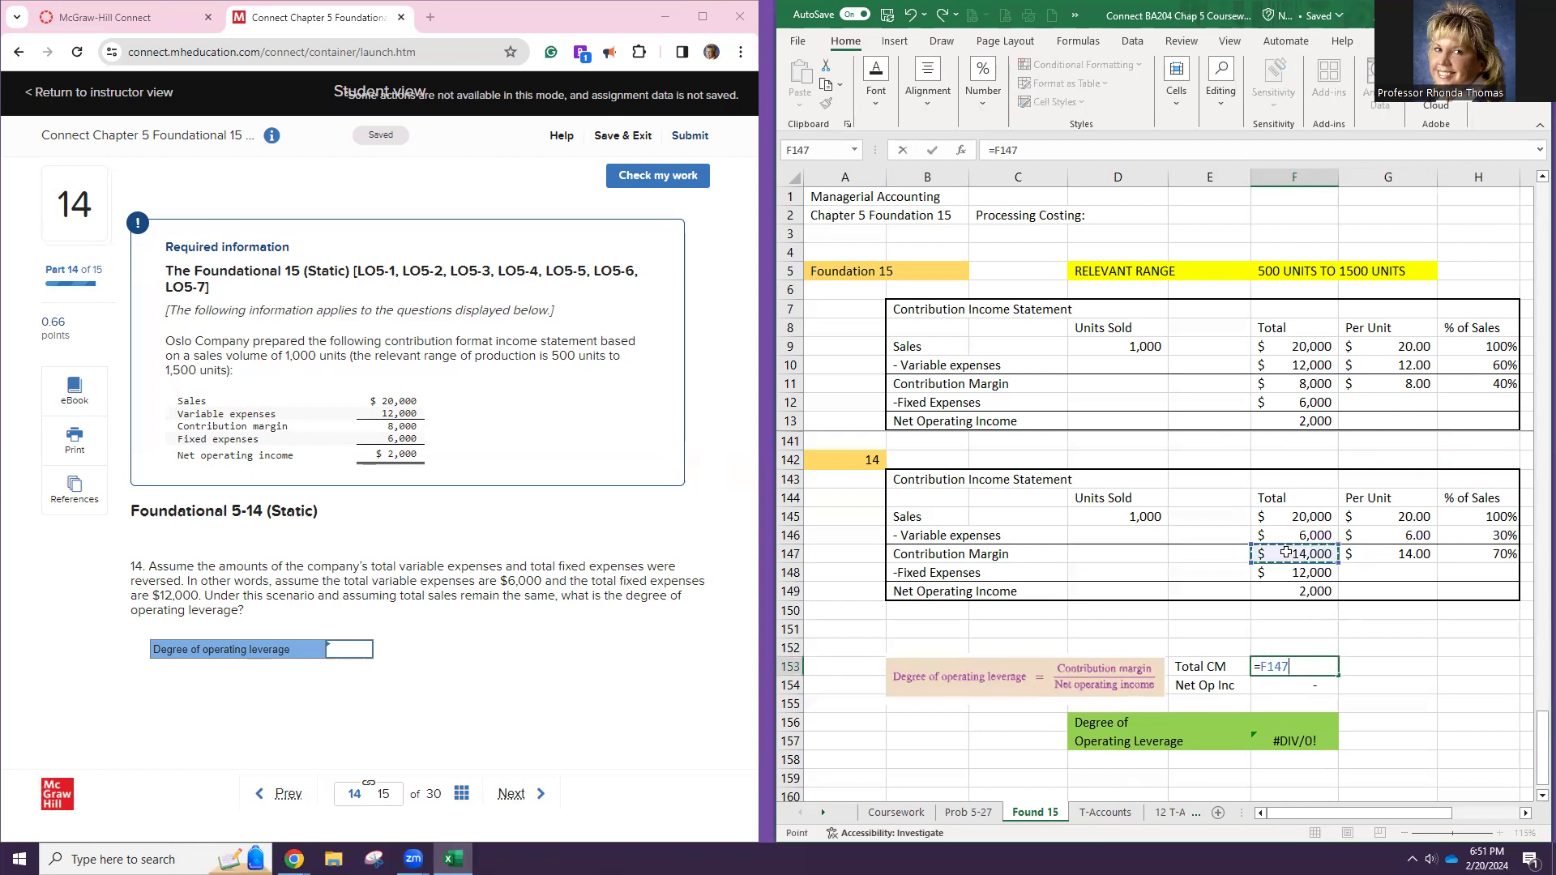
pyautogui.press('Return')
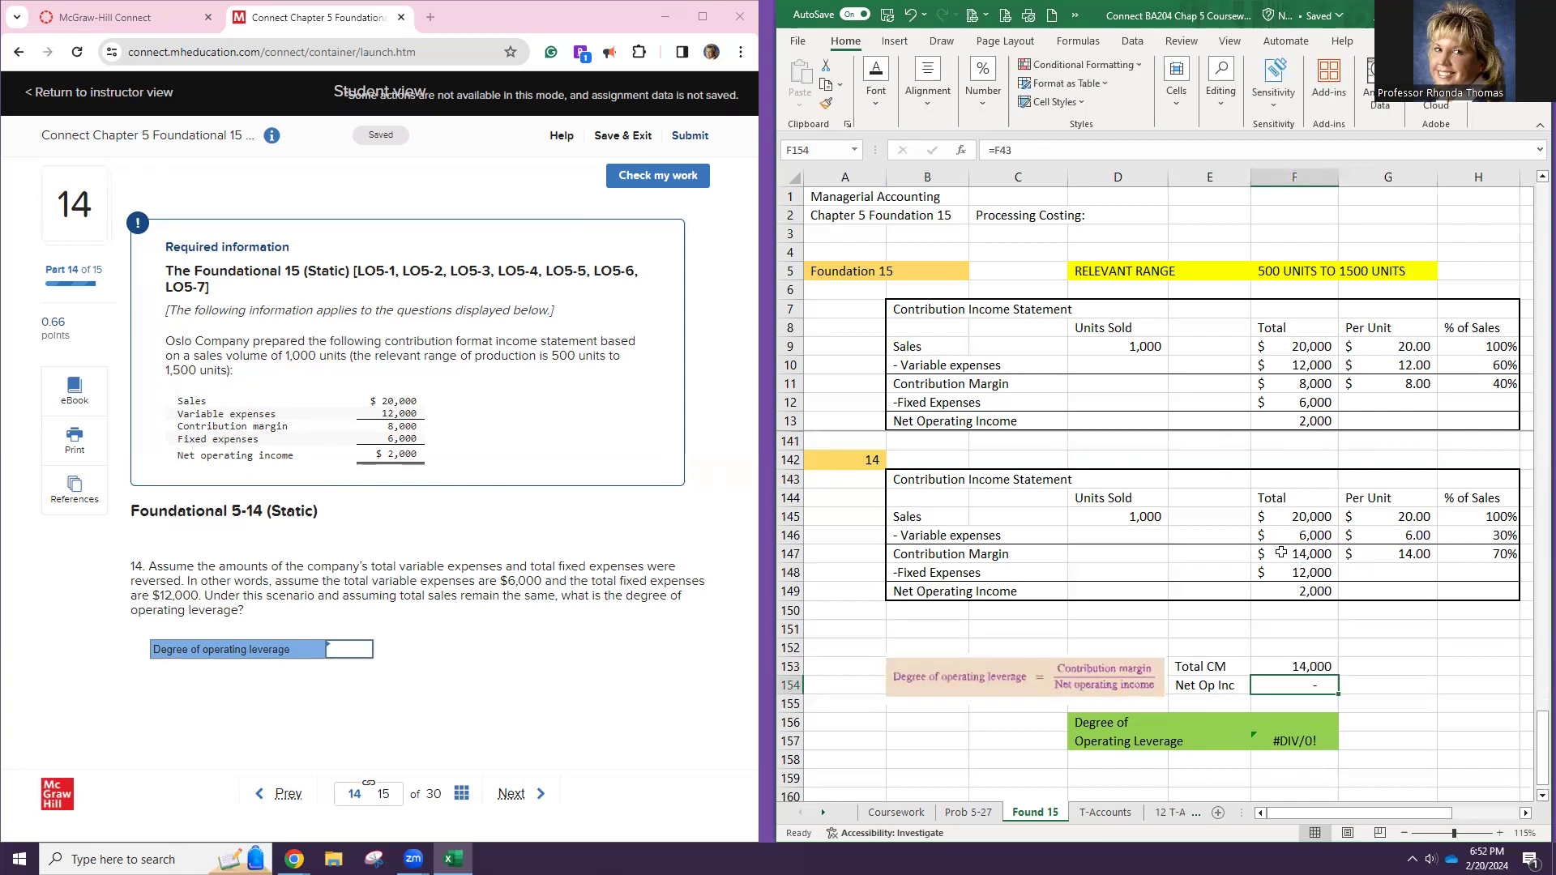
pyautogui.write('=')
pyautogui.click(1295, 591)
pyautogui.press('Return')
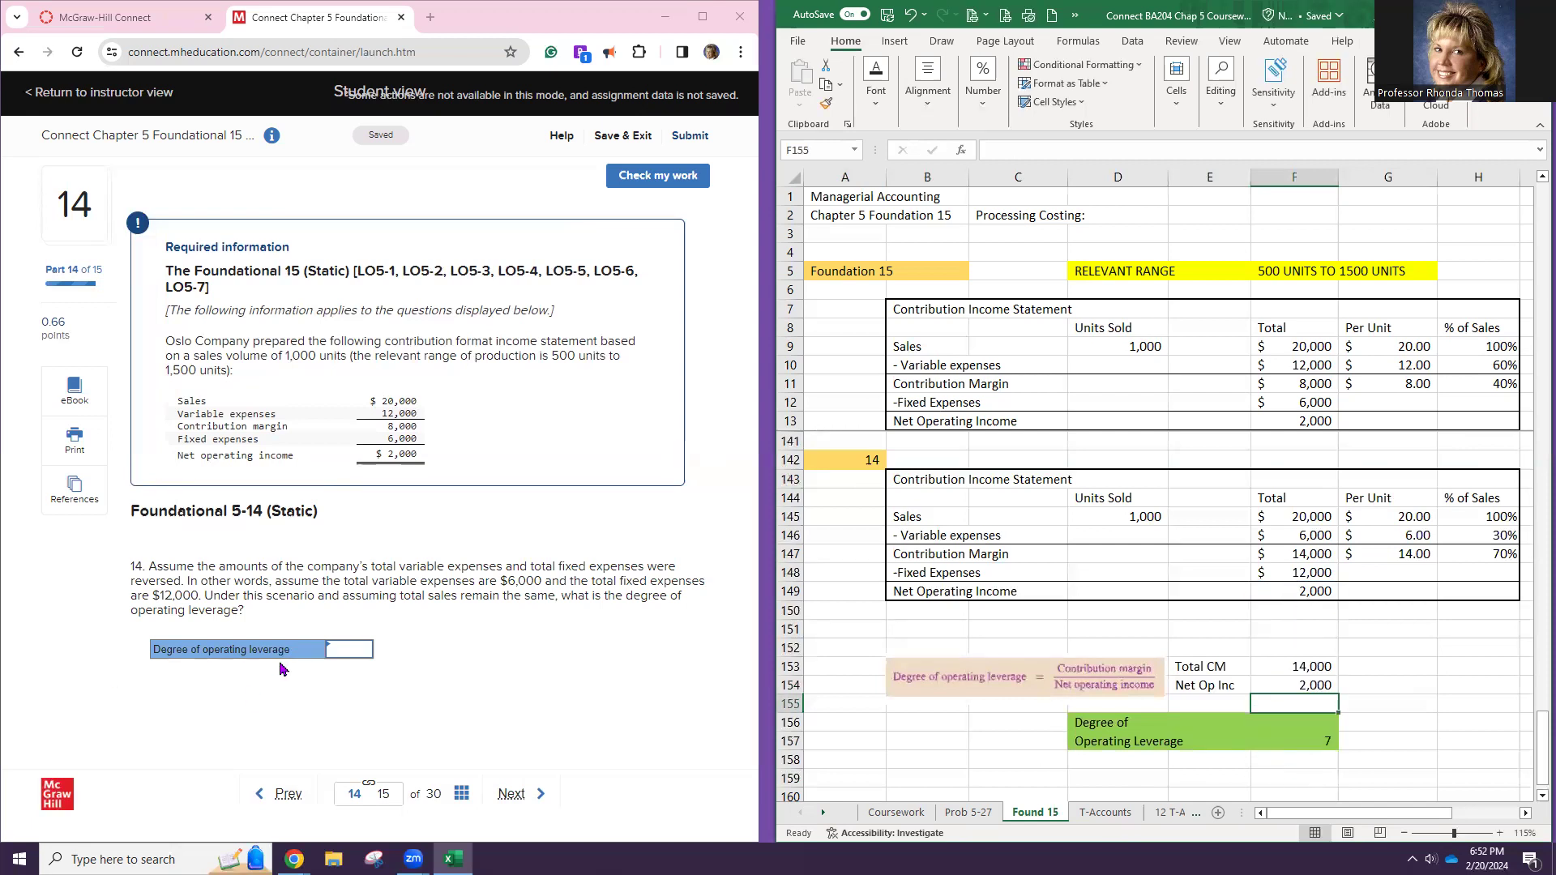
# Enter 7 as Connect's degree of operating leverage answer and advance to question 15
pyautogui.click(350, 649)
pyautogui.write('7')
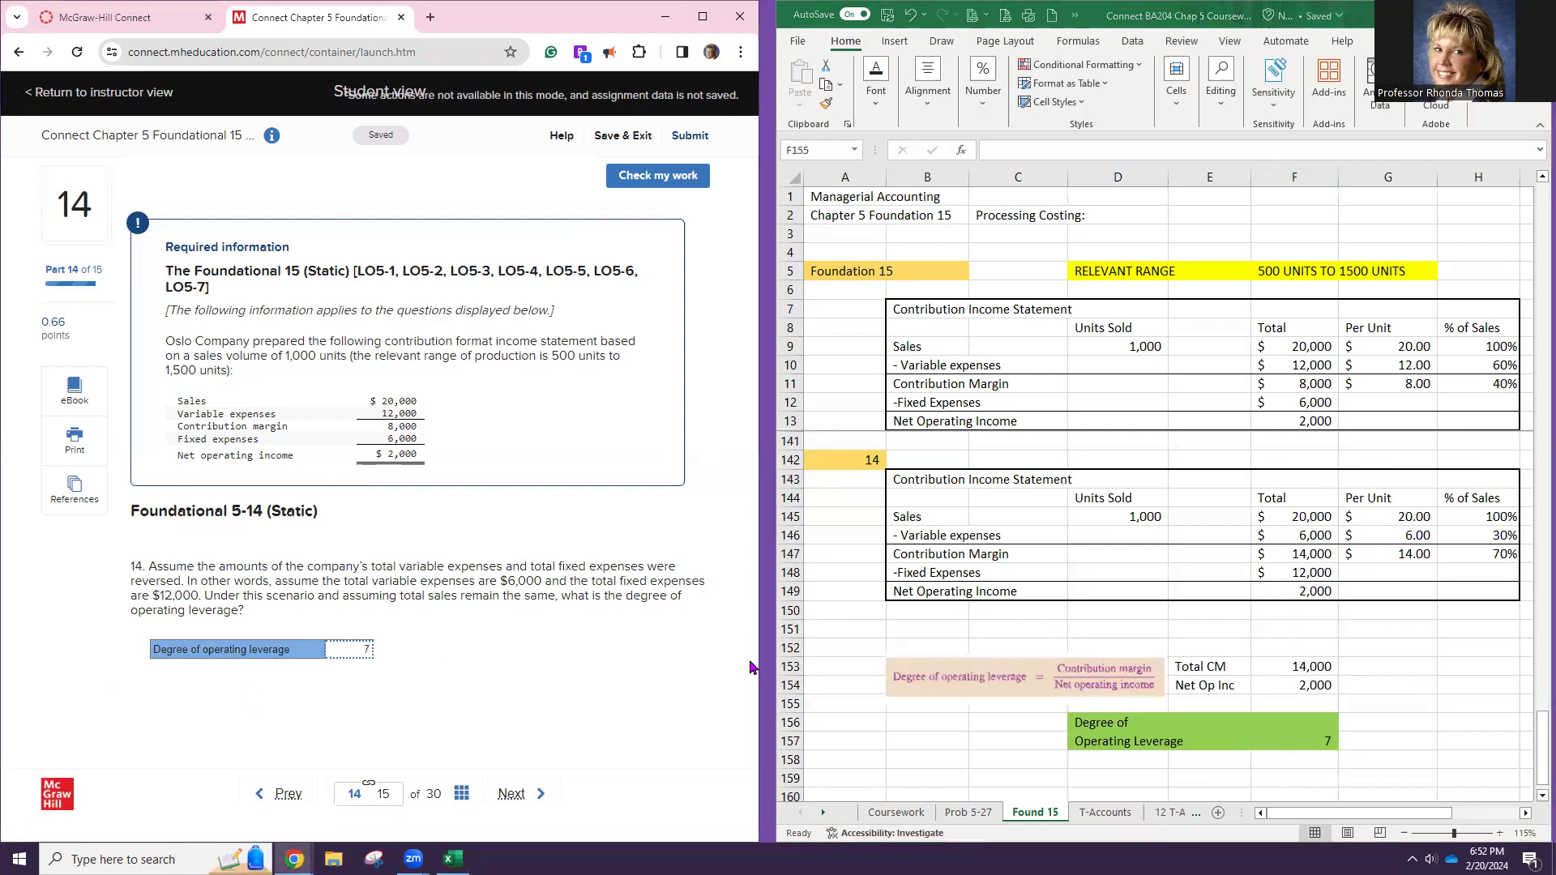
pyautogui.scroll(3, 1119, 685)
pyautogui.scroll(1, 1135, 660)
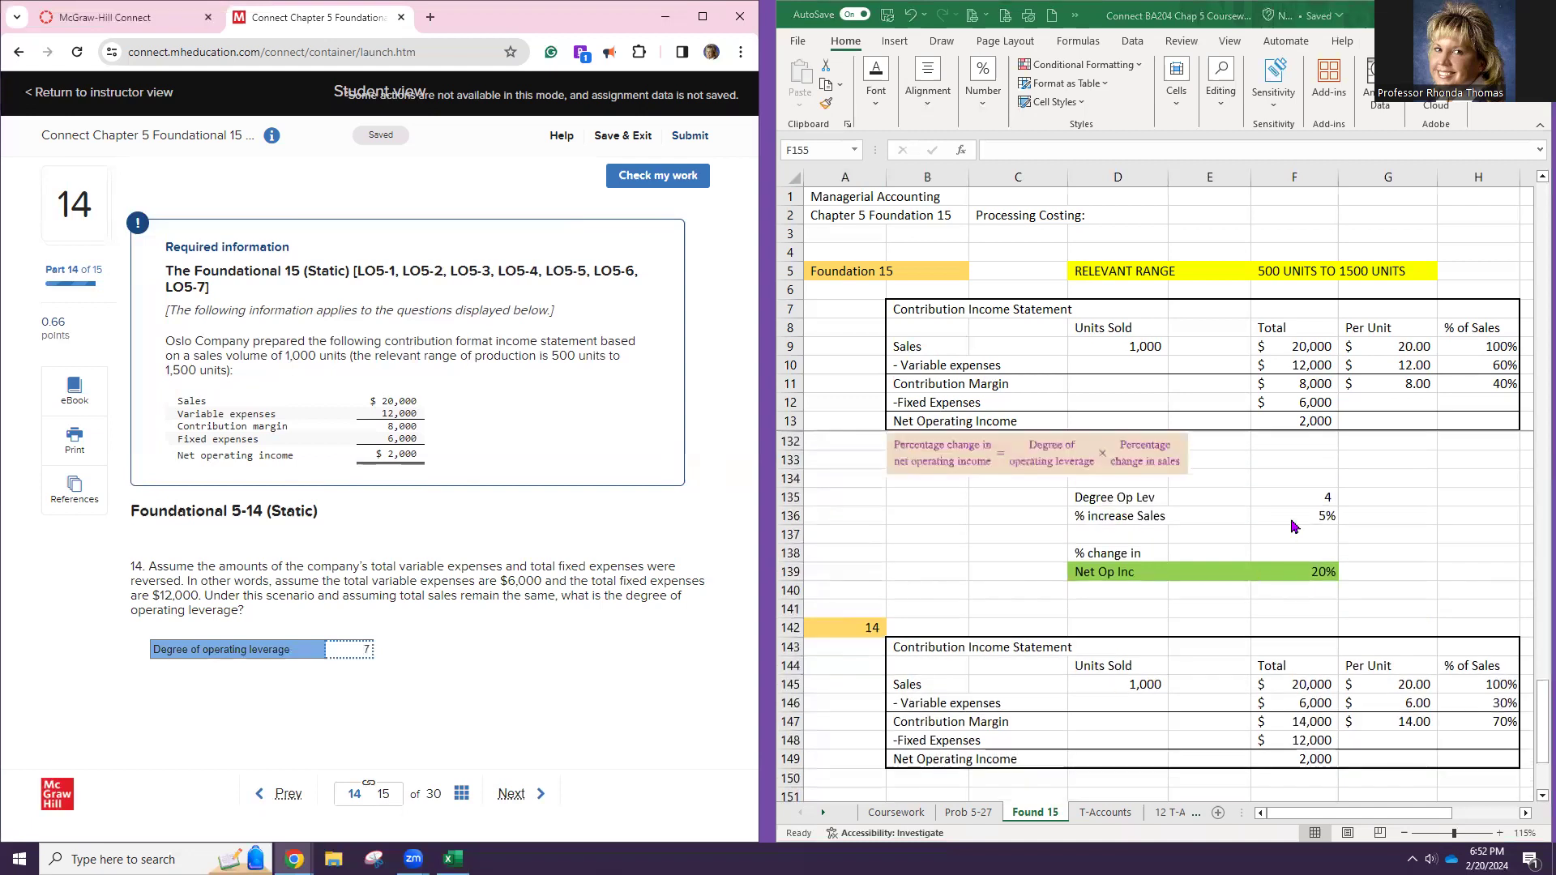
pyautogui.scroll(-4, 1216, 665)
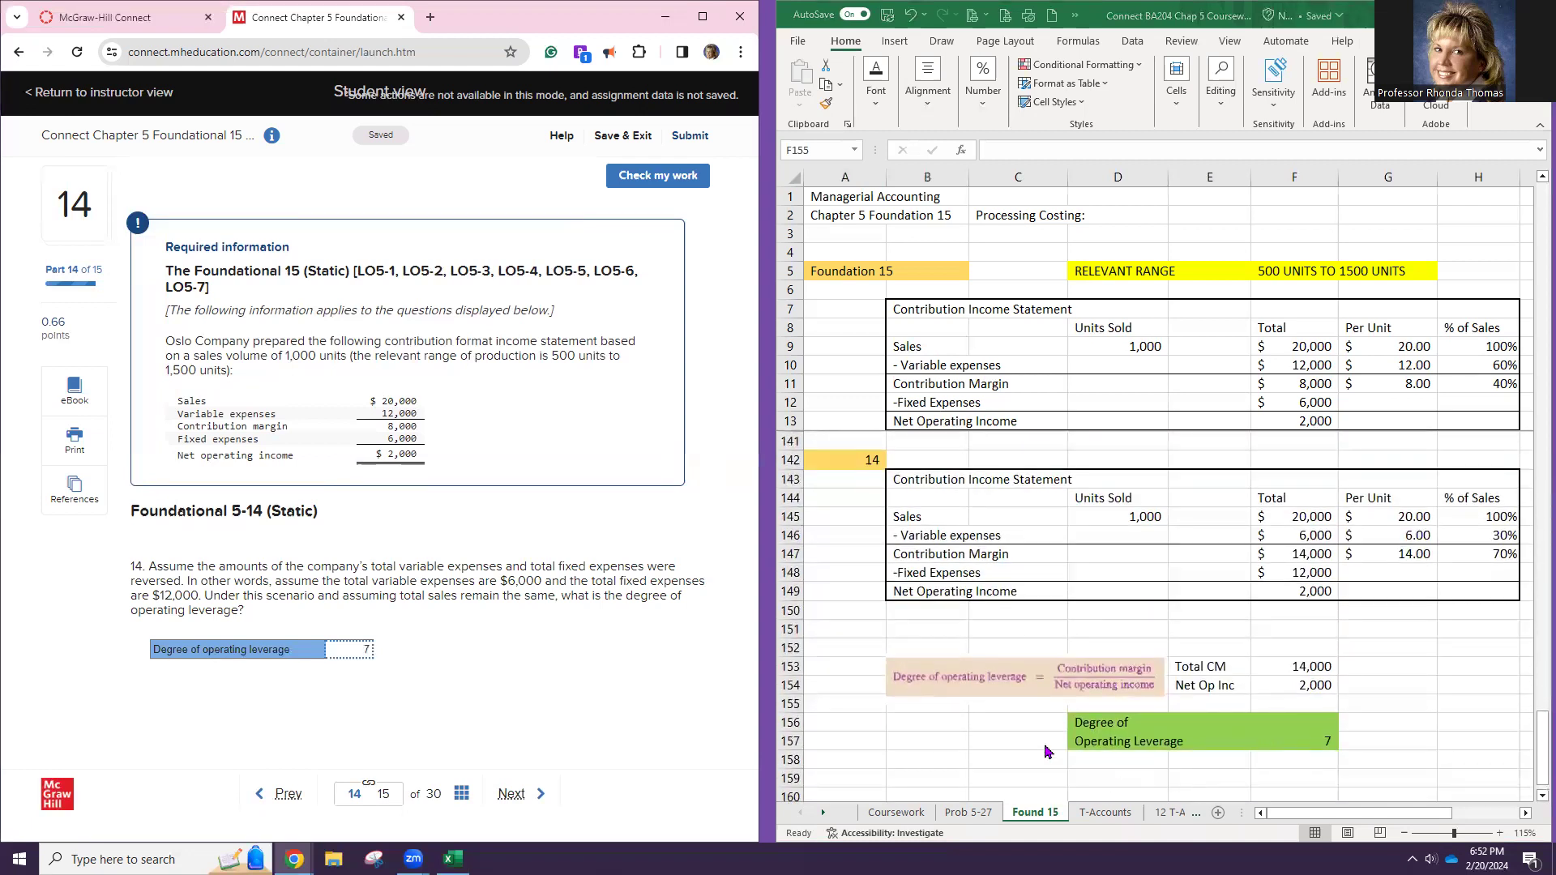
pyautogui.scroll(-1, 1046, 752)
pyautogui.click(538, 798)
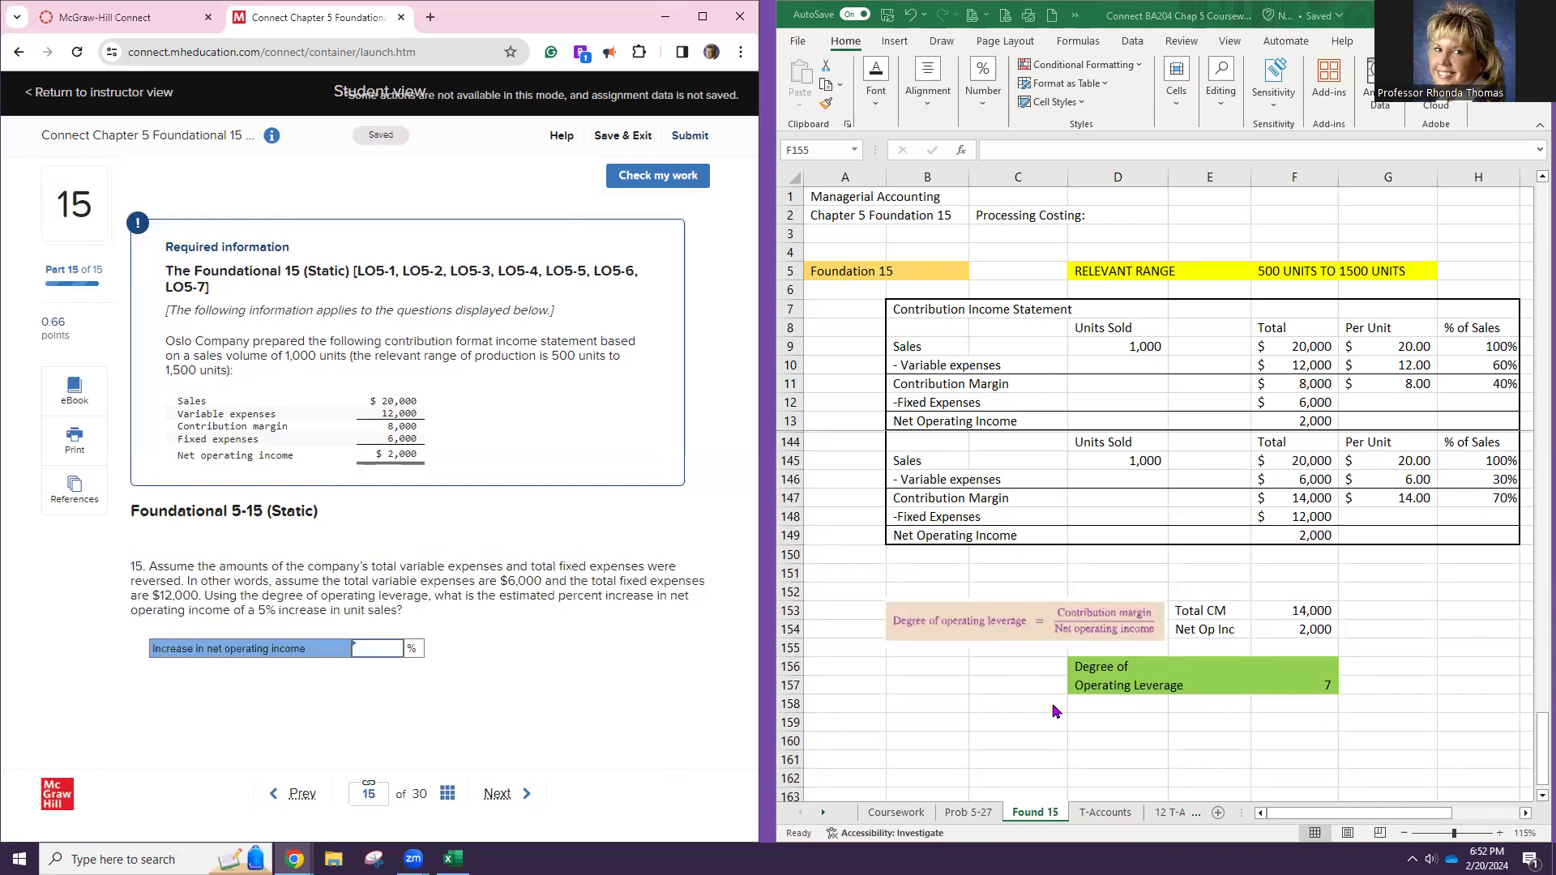
# Copy the percent-change calculation block B131:F139 and paste it at B159
pyautogui.scroll(4, 1046, 697)
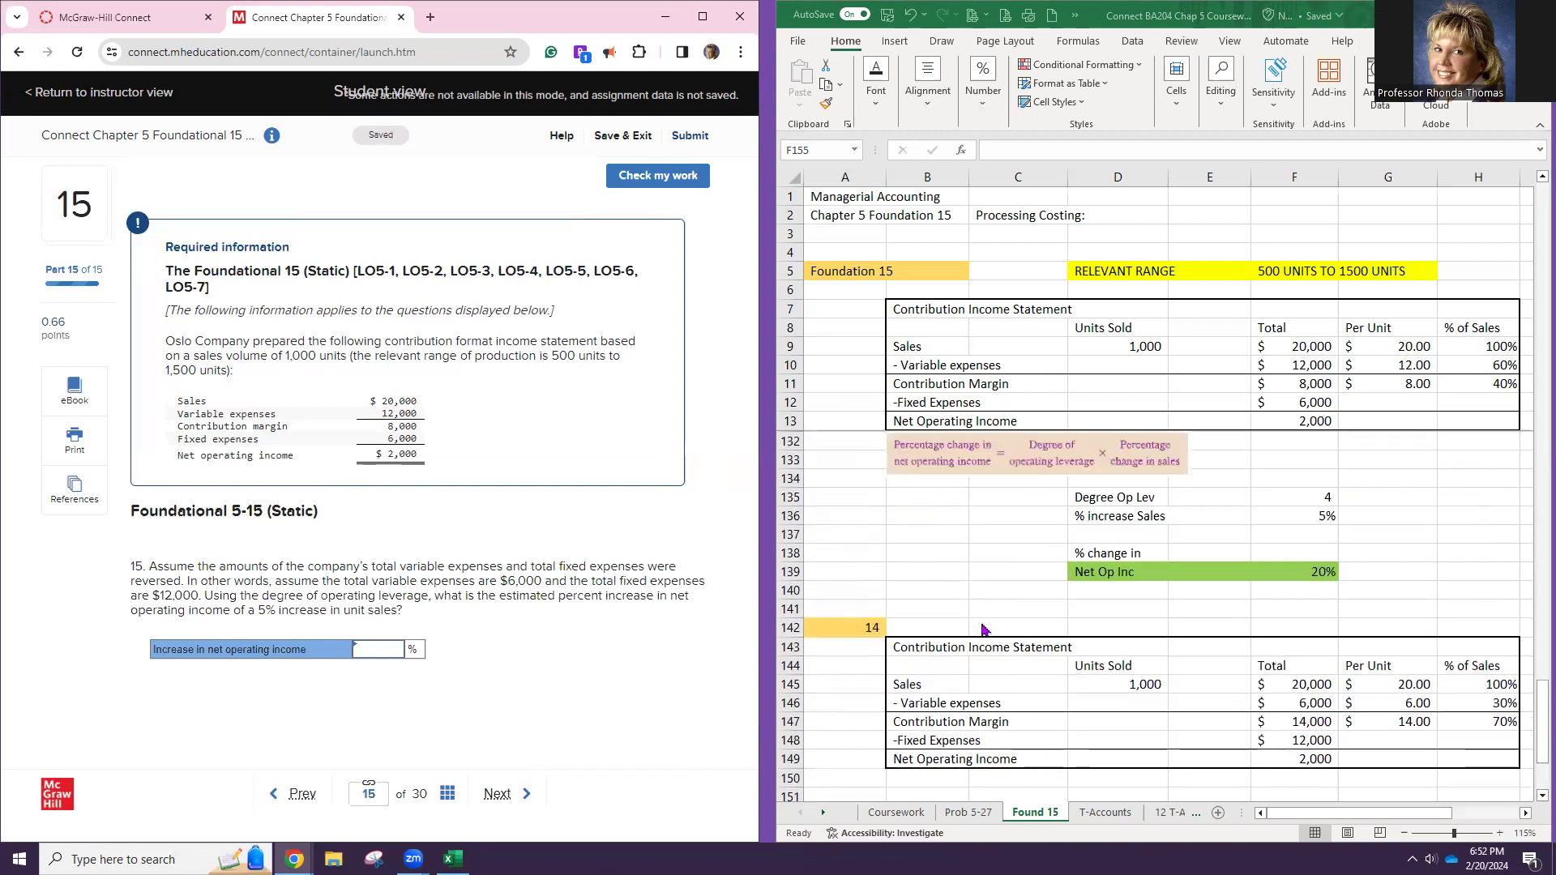
pyautogui.scroll(2, 983, 630)
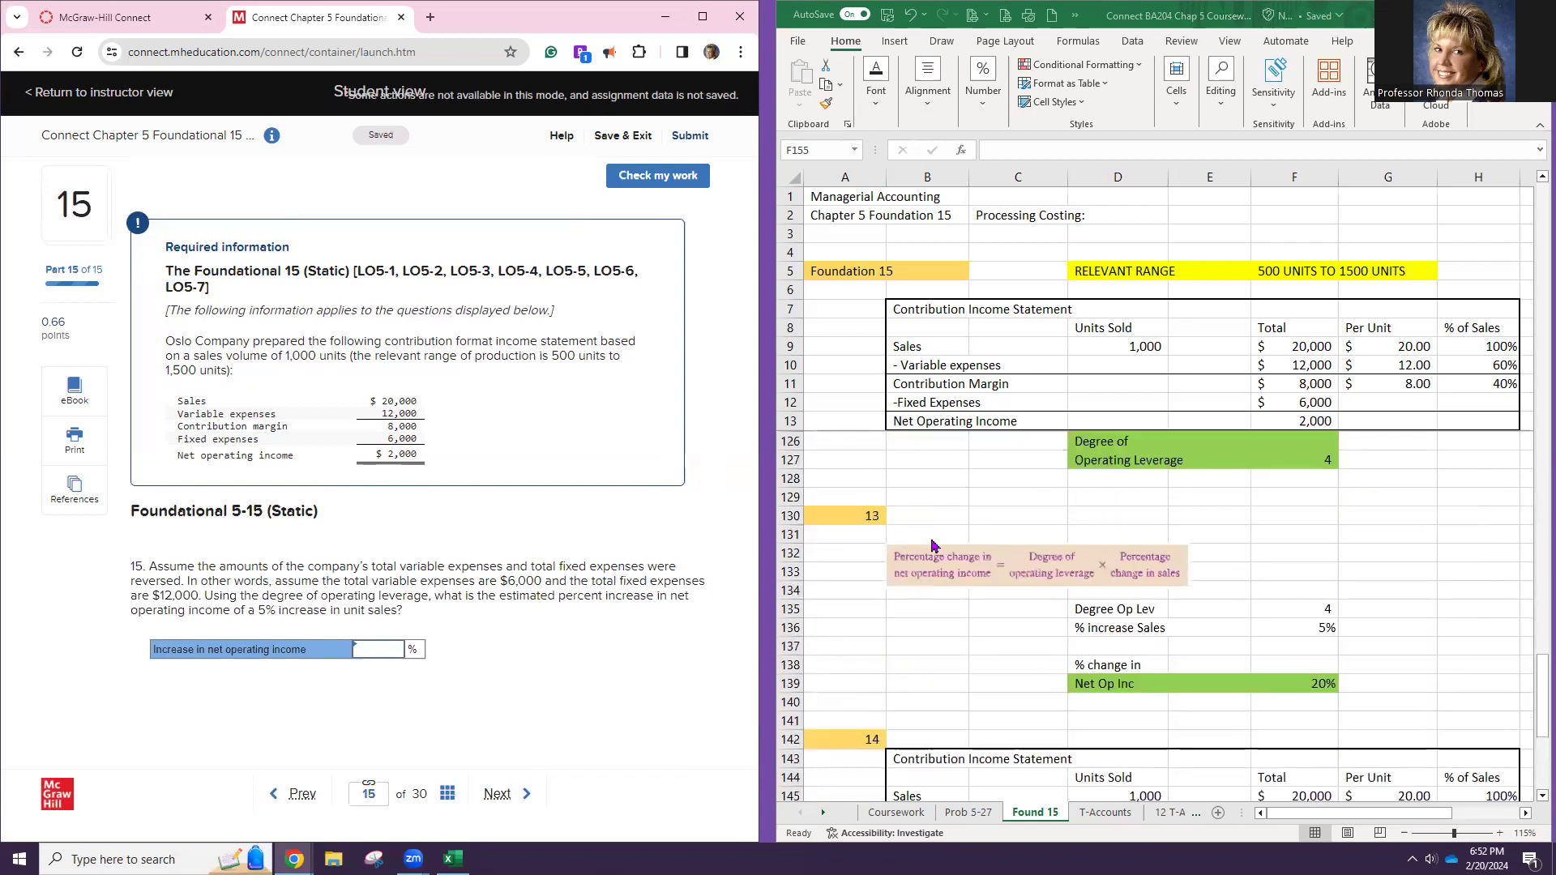
pyautogui.scroll(-4, 1054, 543)
pyautogui.write('=')
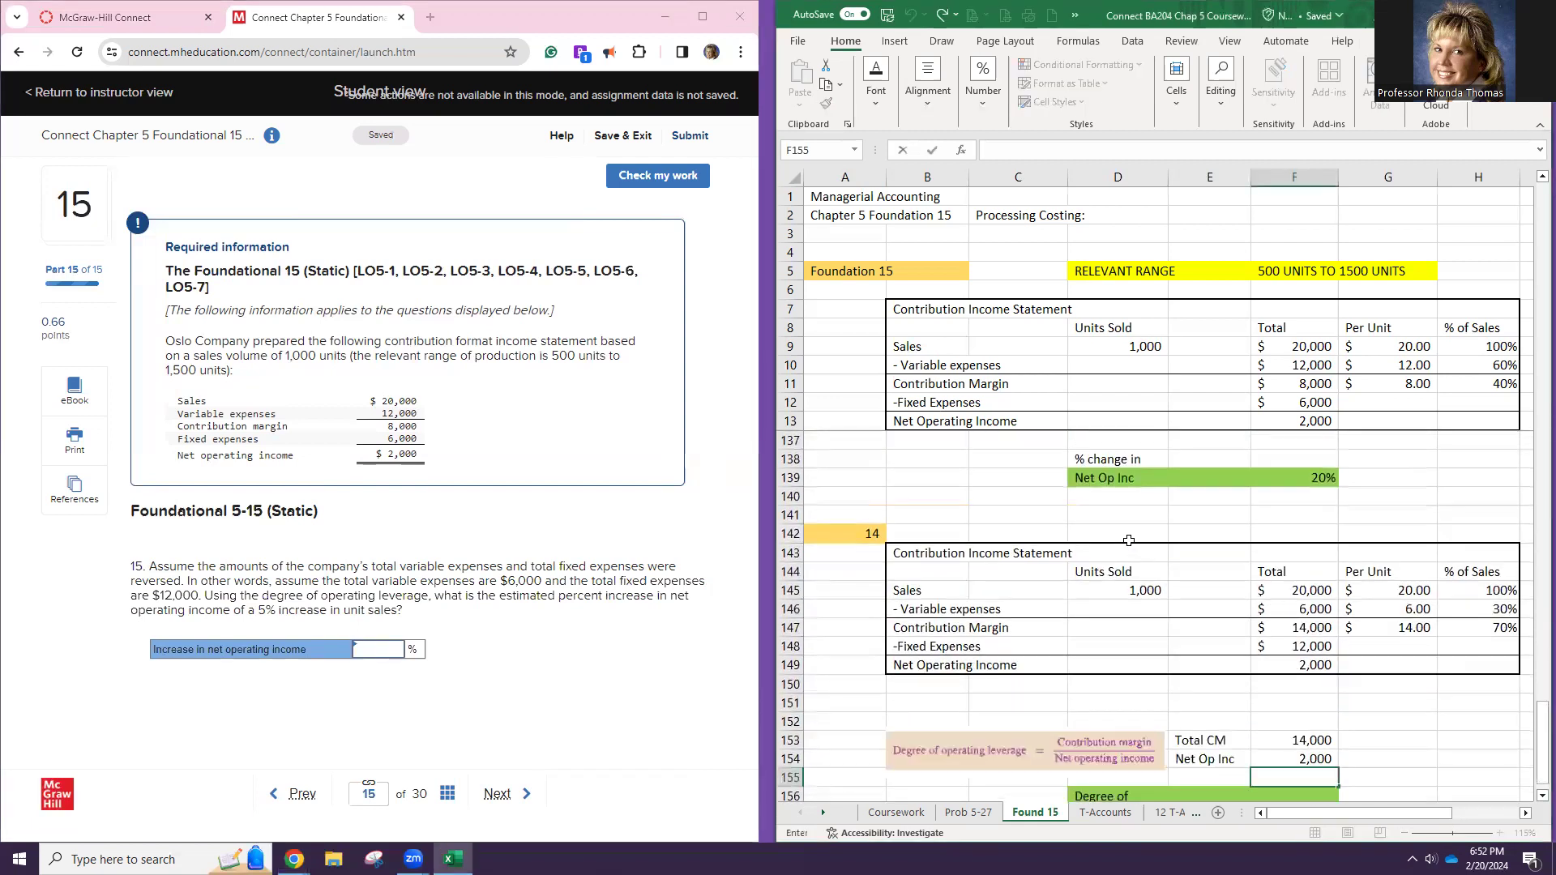
pyautogui.scroll(3, 1129, 541)
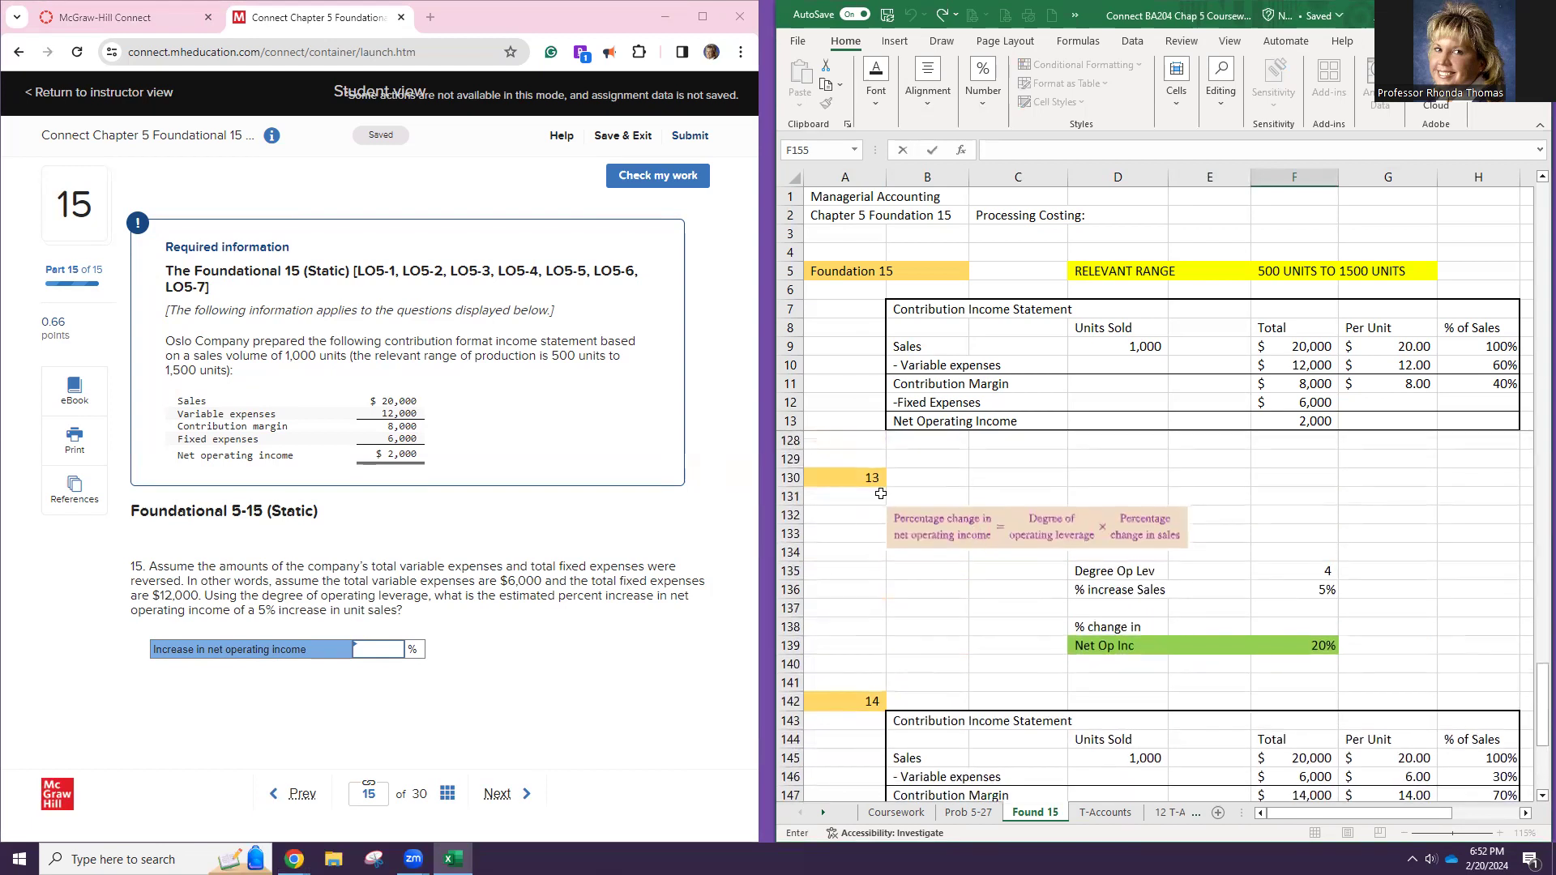
pyautogui.moveTo(932, 494); pyautogui.dragTo(1319, 653)
pyautogui.hotkey('ctrl', 'c')
pyautogui.scroll(-8, 1040, 636)
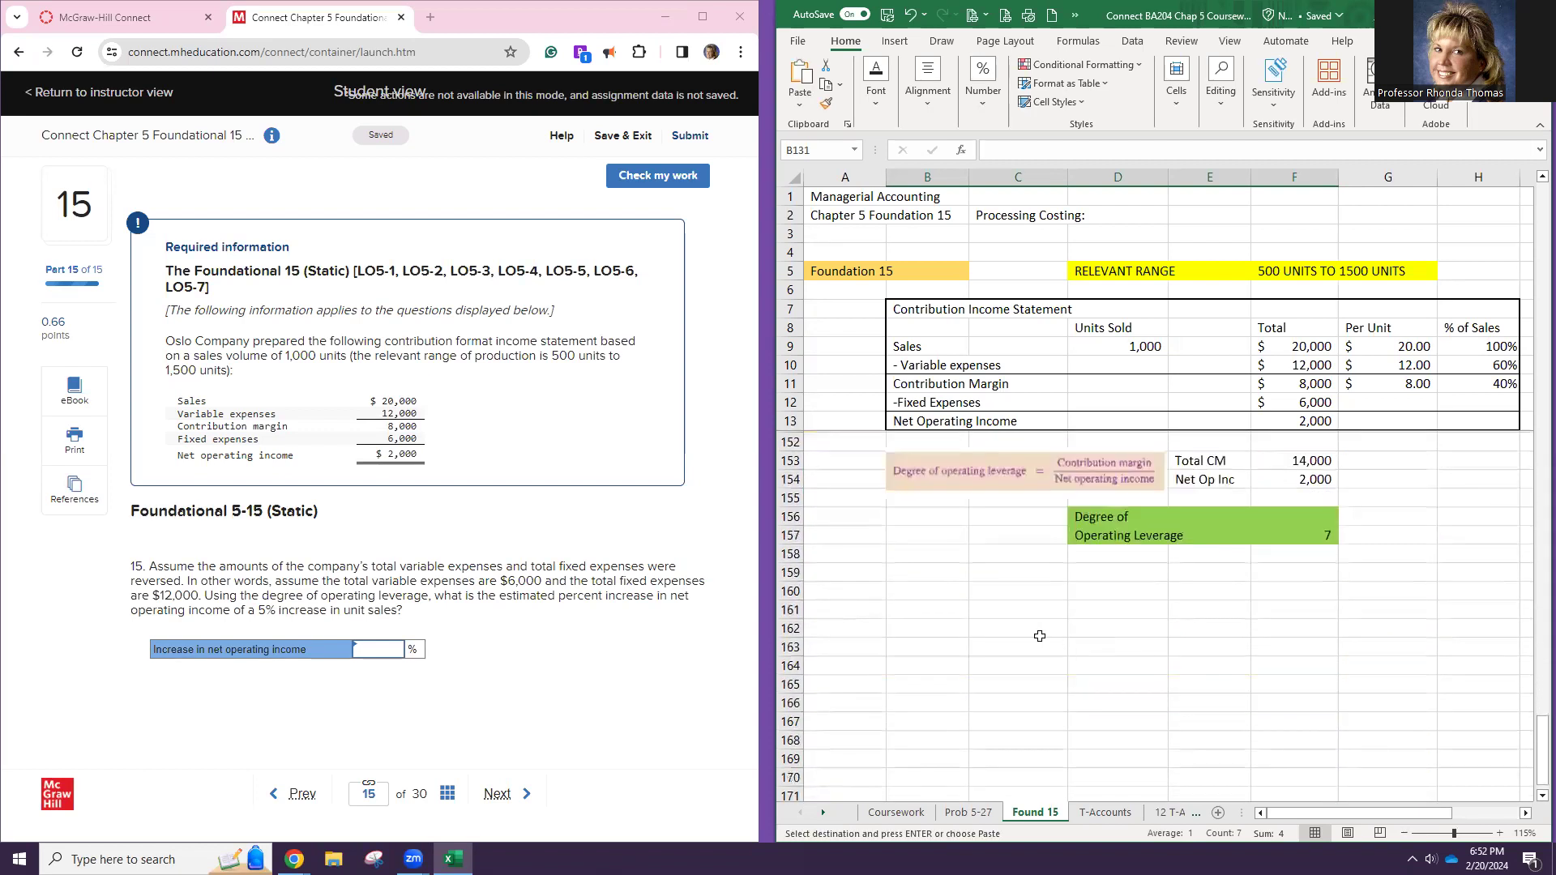
pyautogui.click(931, 575)
pyautogui.hotkey('ctrl', 'v')
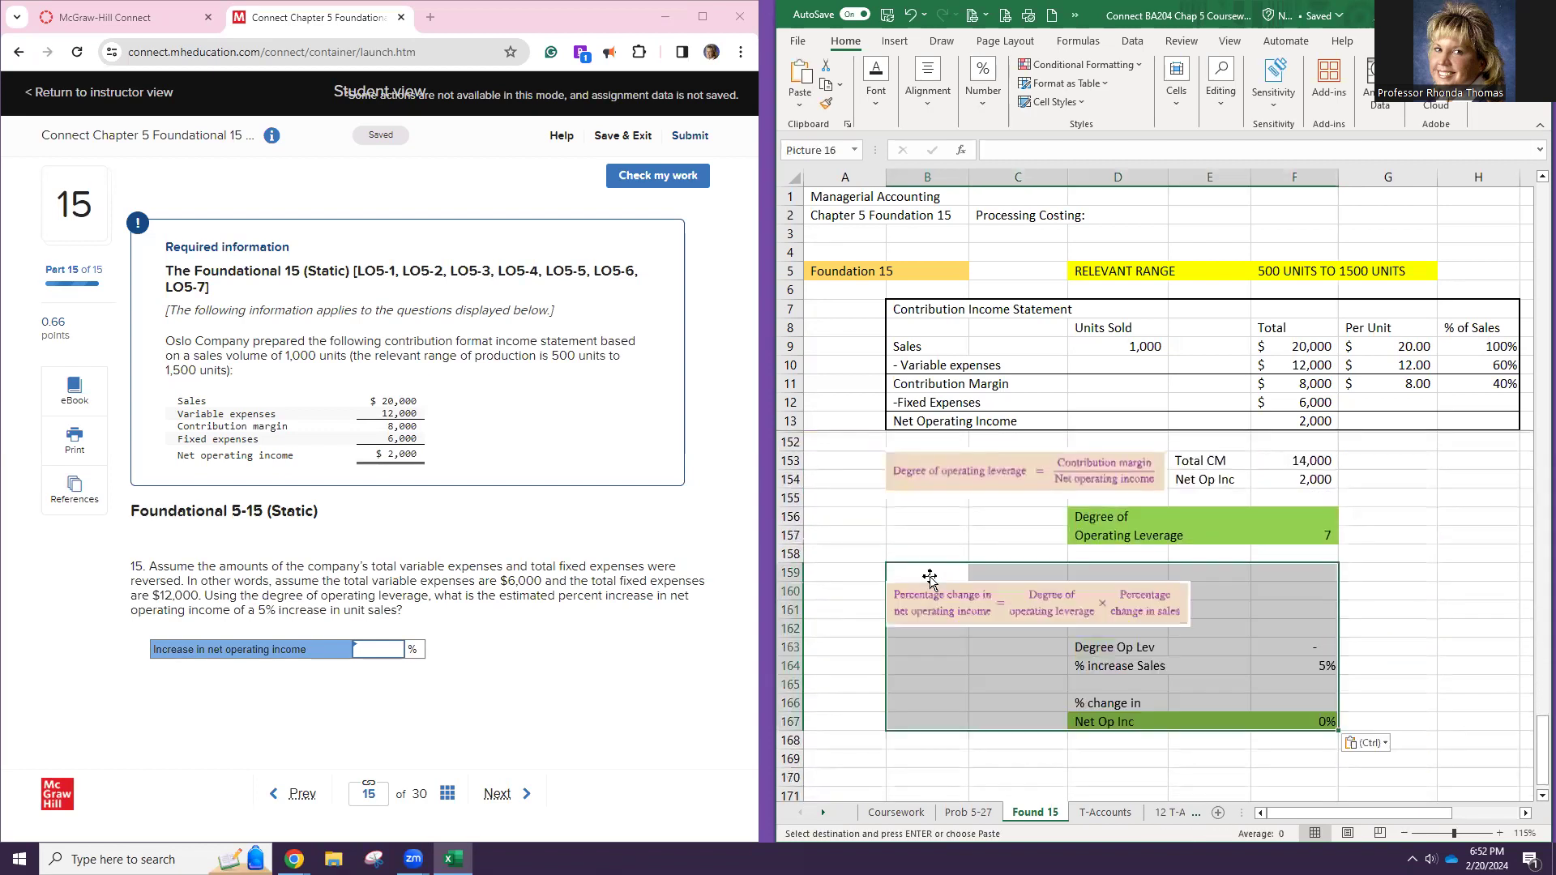
# Relink the pasted DOL cell to the new DOL of 7, giving a 35% increase
pyautogui.click(1302, 663)
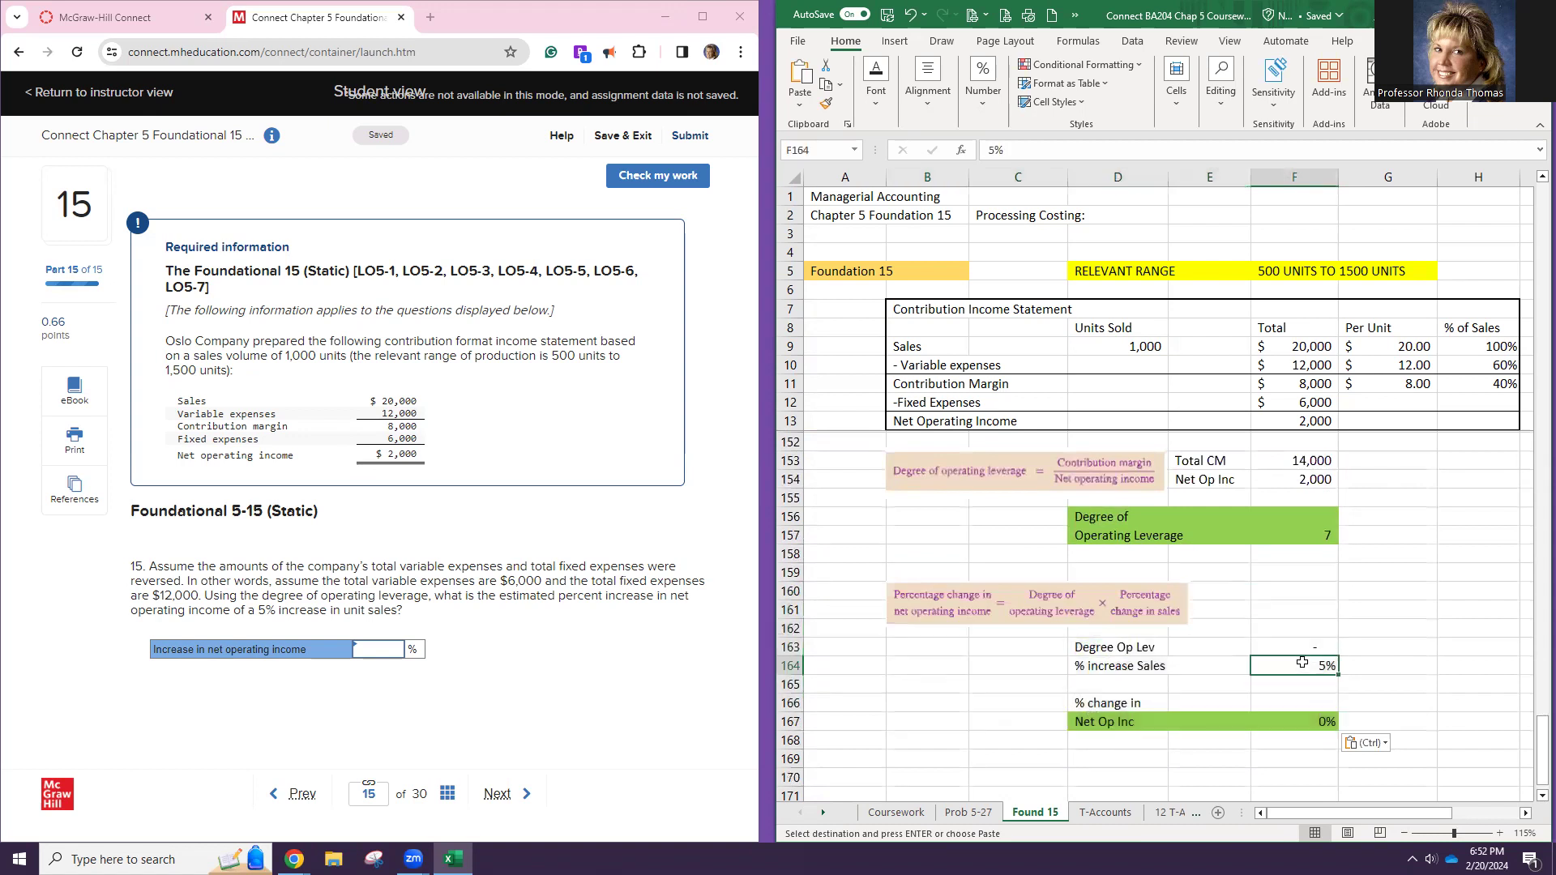
pyautogui.click(1301, 648)
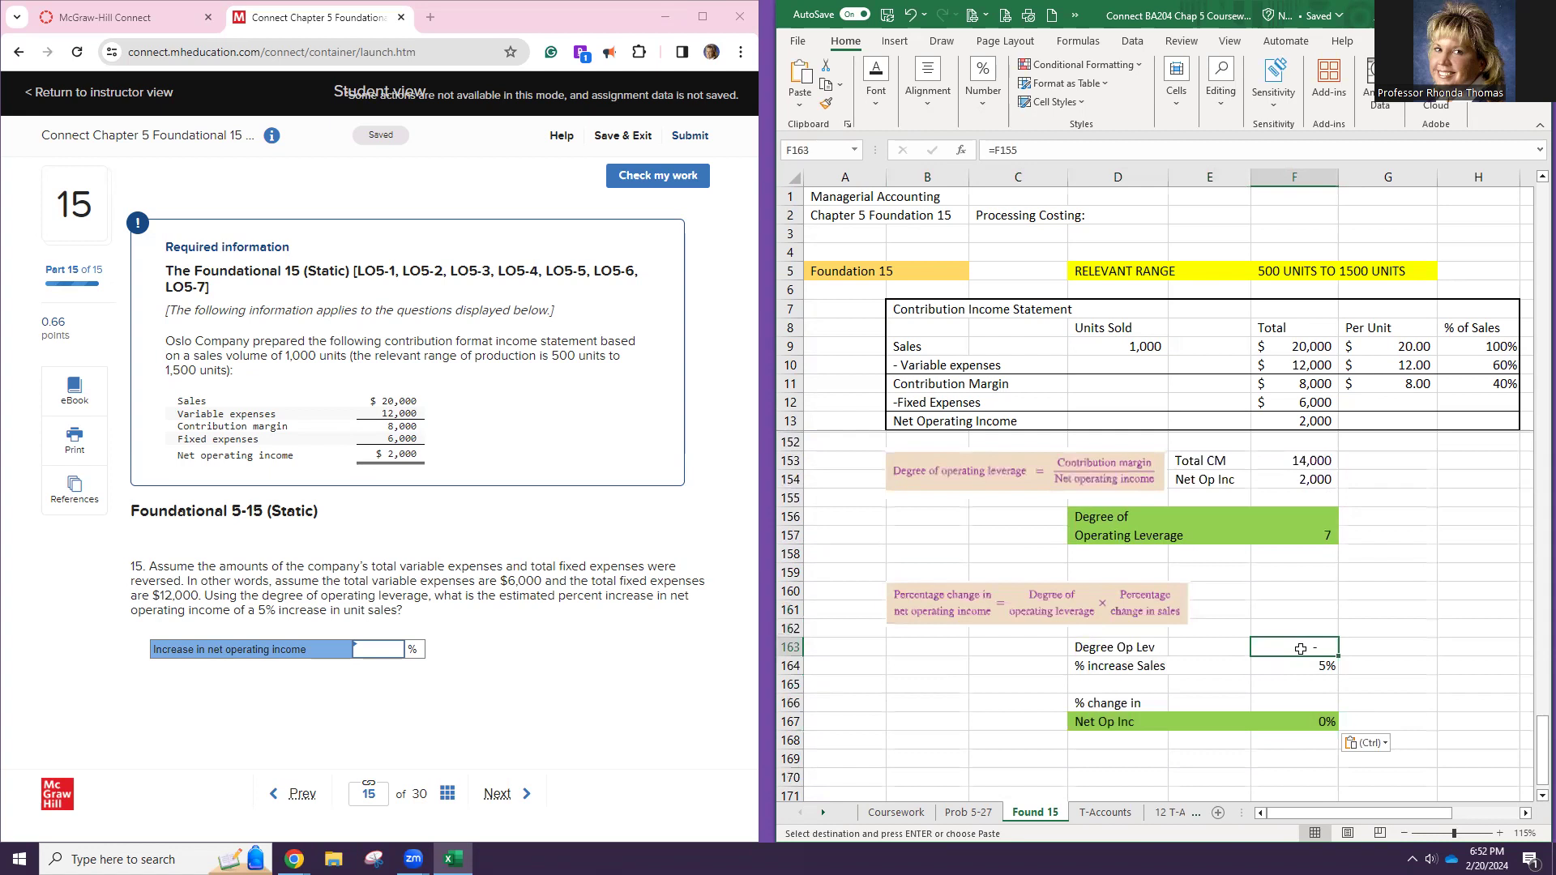
pyautogui.write('=')
pyautogui.click(1265, 535)
pyautogui.press('Return')
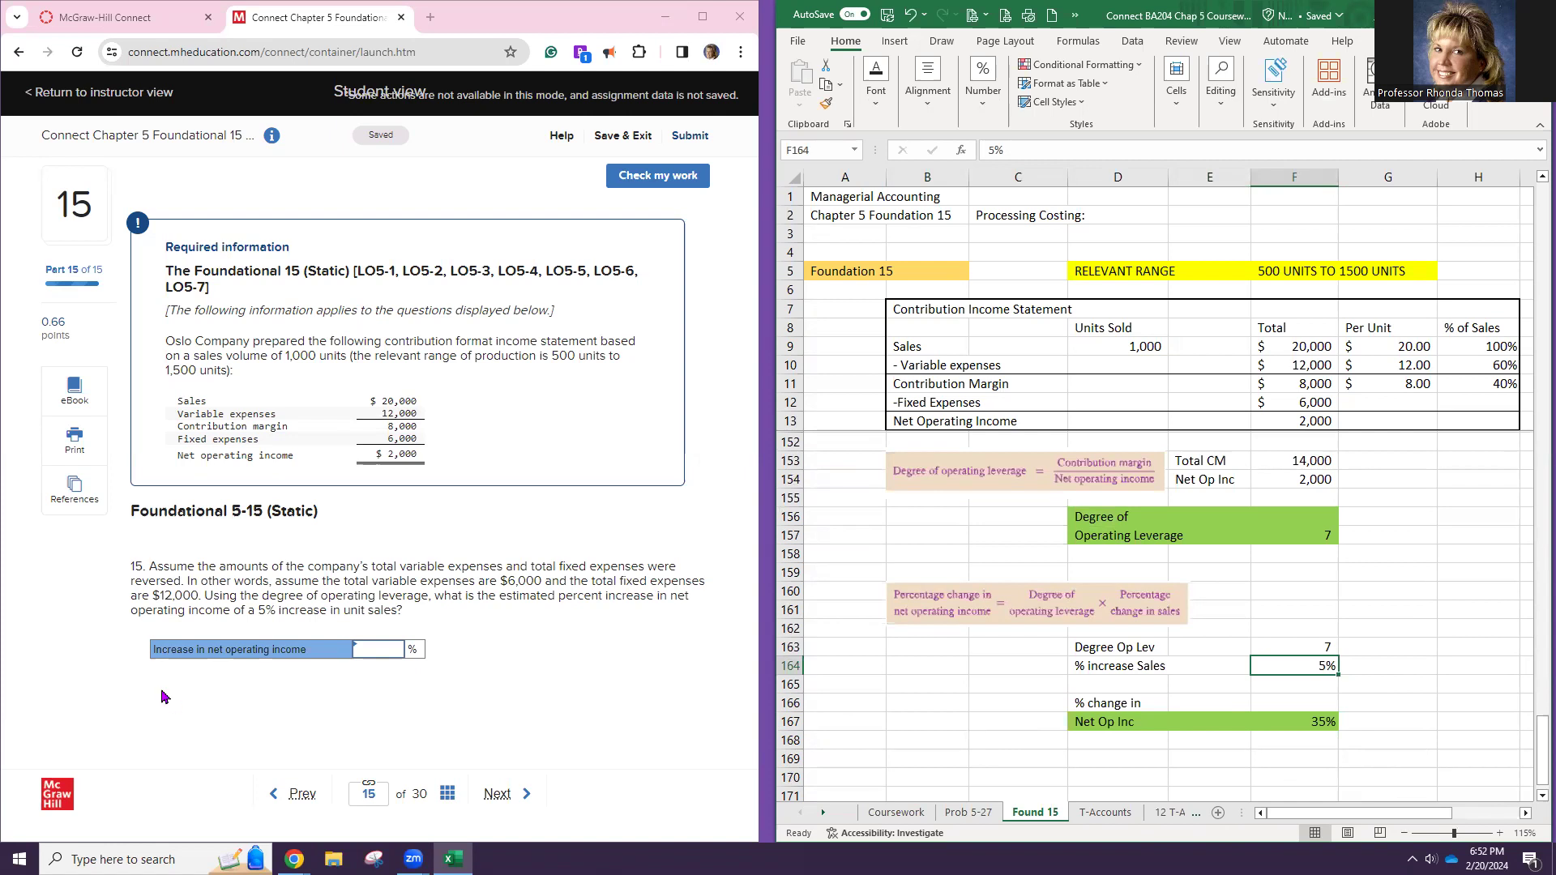
# Enter 35 in Connect's net operating income increase answer box
pyautogui.click(374, 650)
pyautogui.write('35')
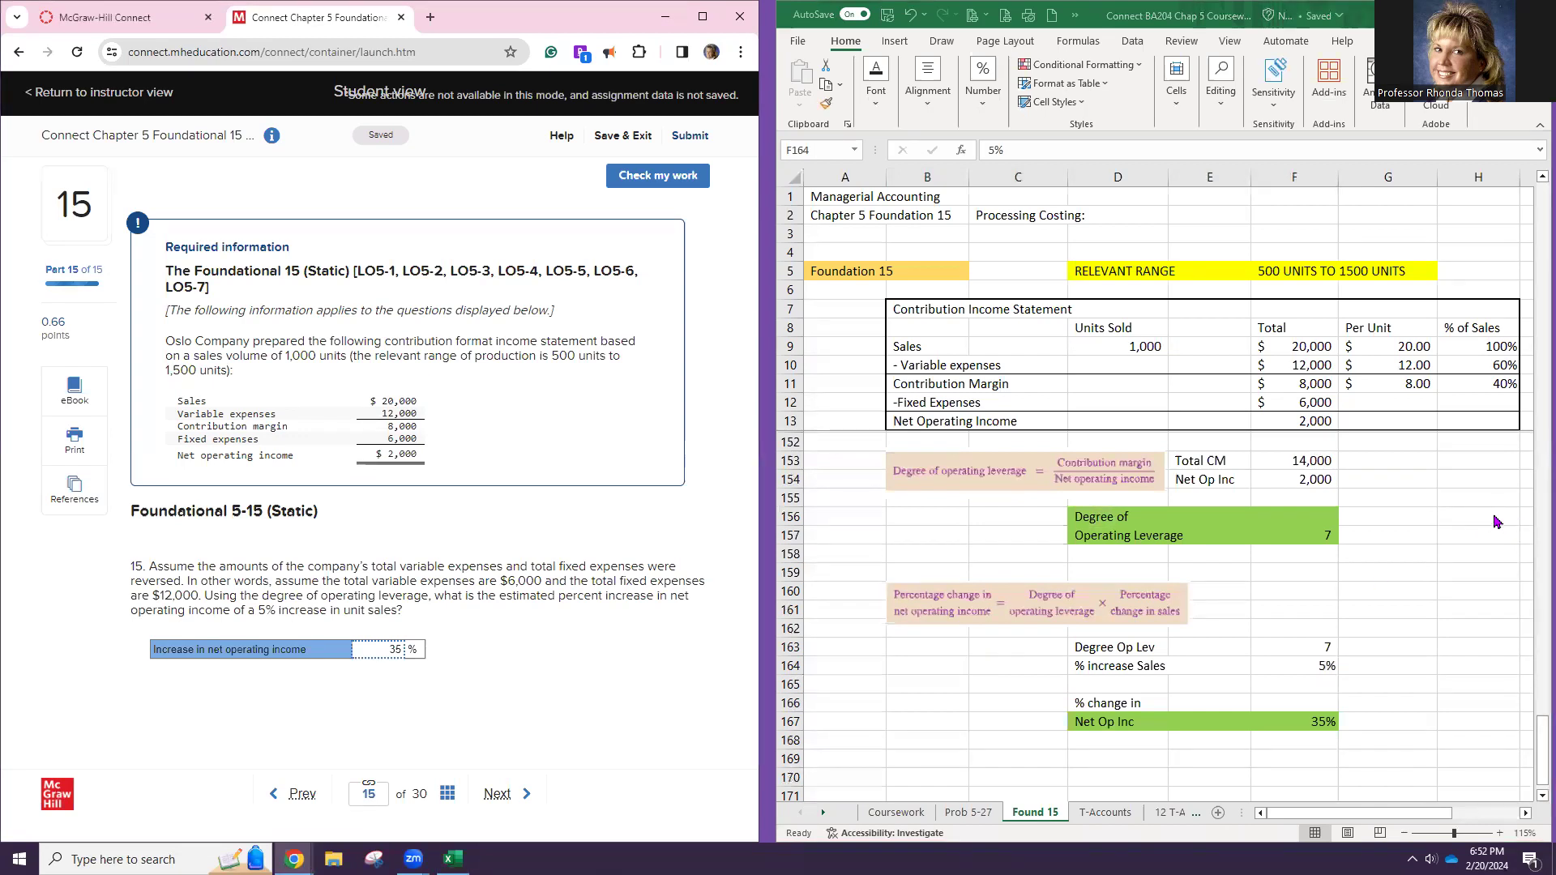
pyautogui.hotkey('alt', 'Tab')
pyautogui.press('F2')
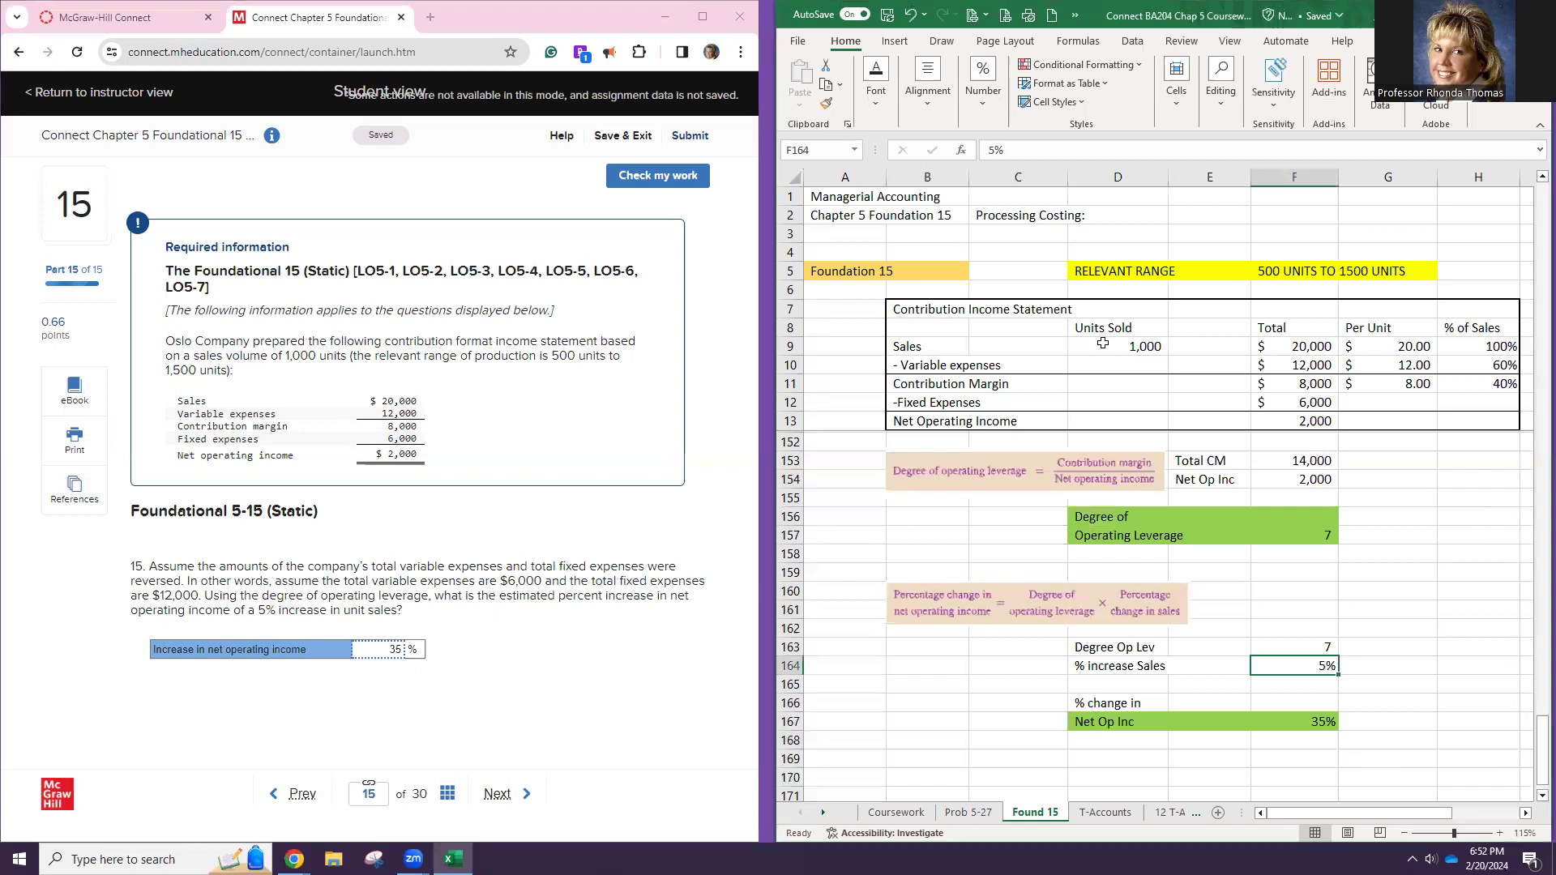
pyautogui.click(1103, 343)
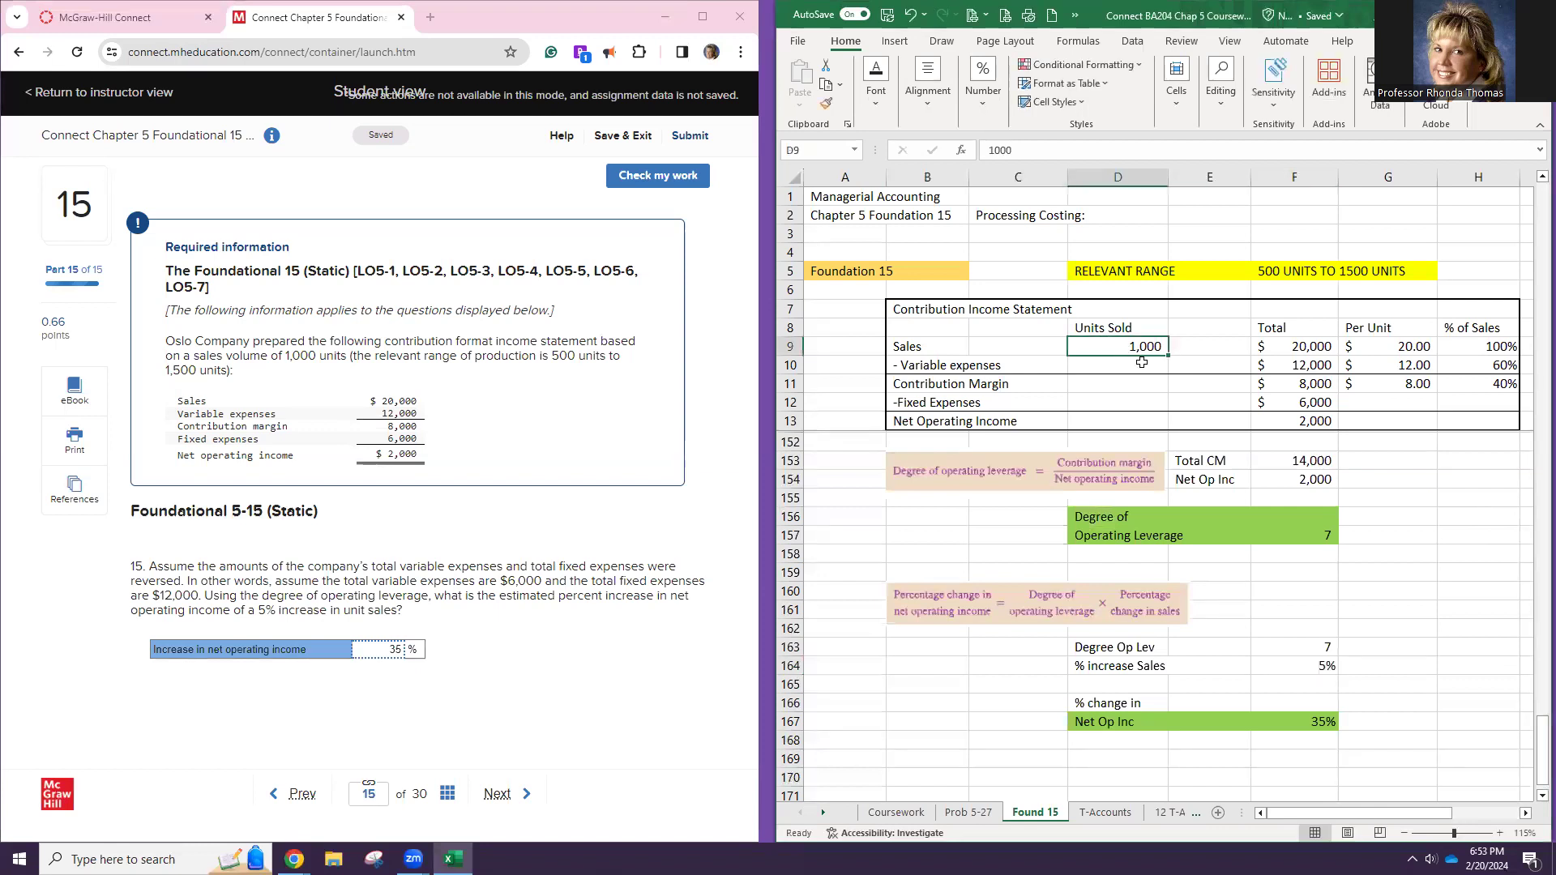
pyautogui.write('1,05')
pyautogui.write('0')
pyautogui.press('Return')
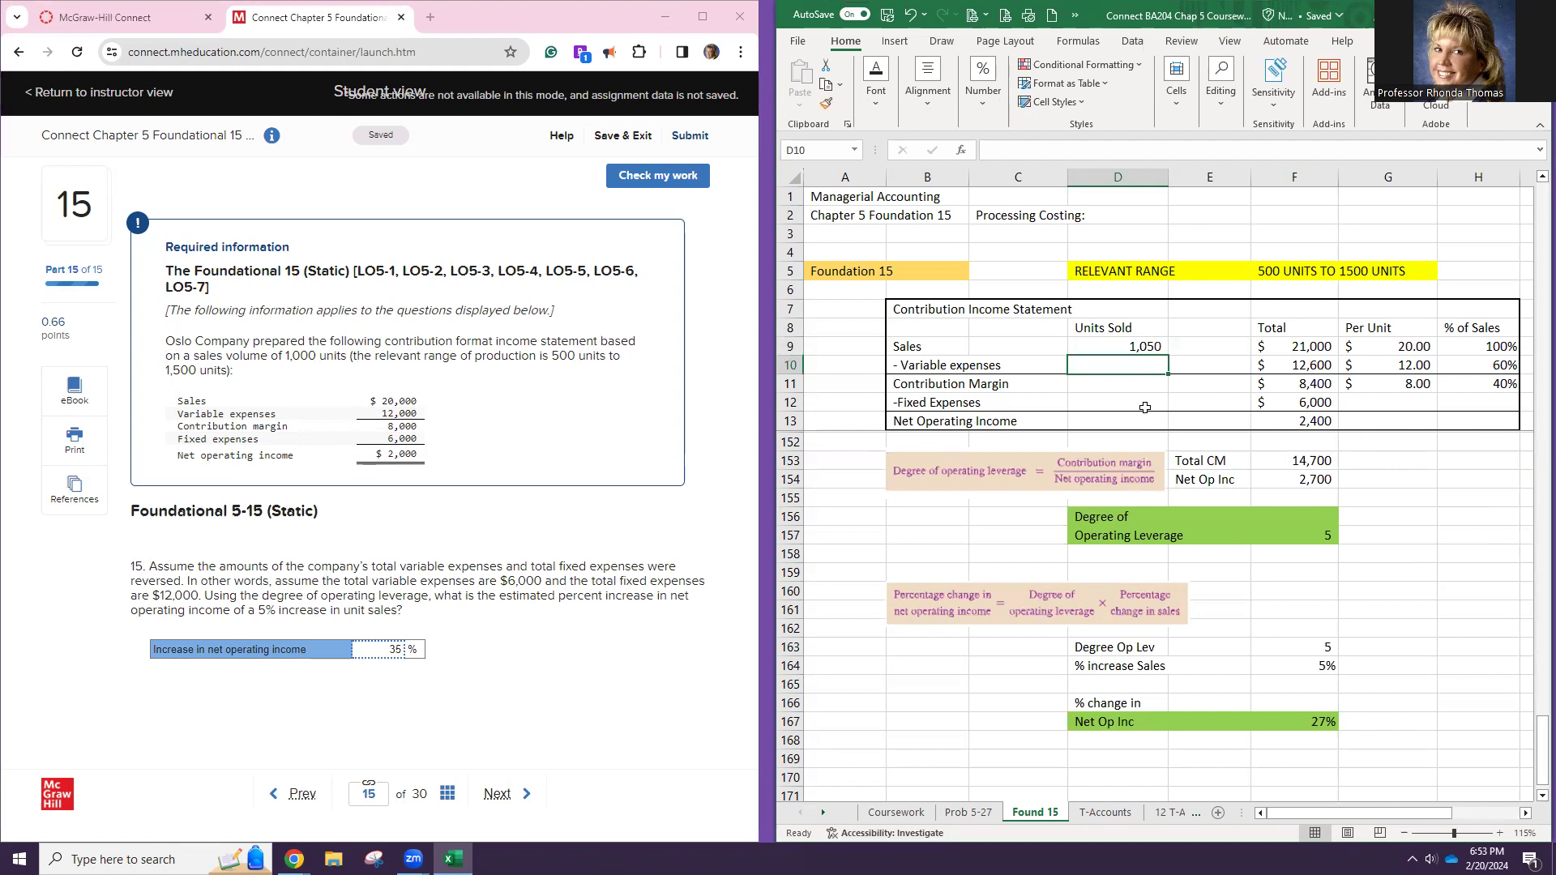
pyautogui.click(1118, 347)
pyautogui.write('1,000')
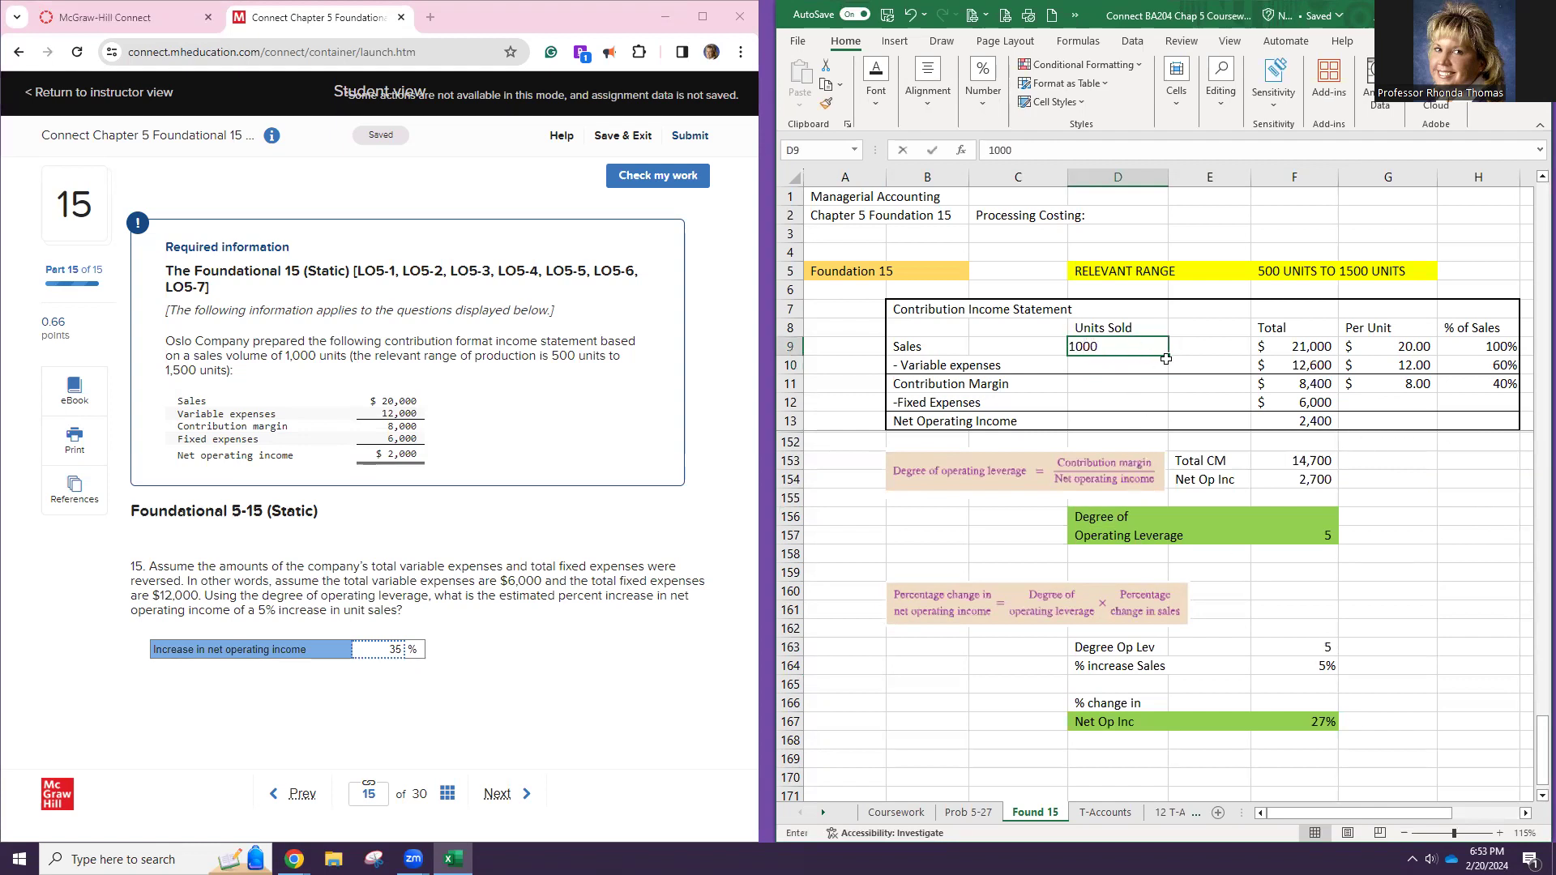
pyautogui.press('Return')
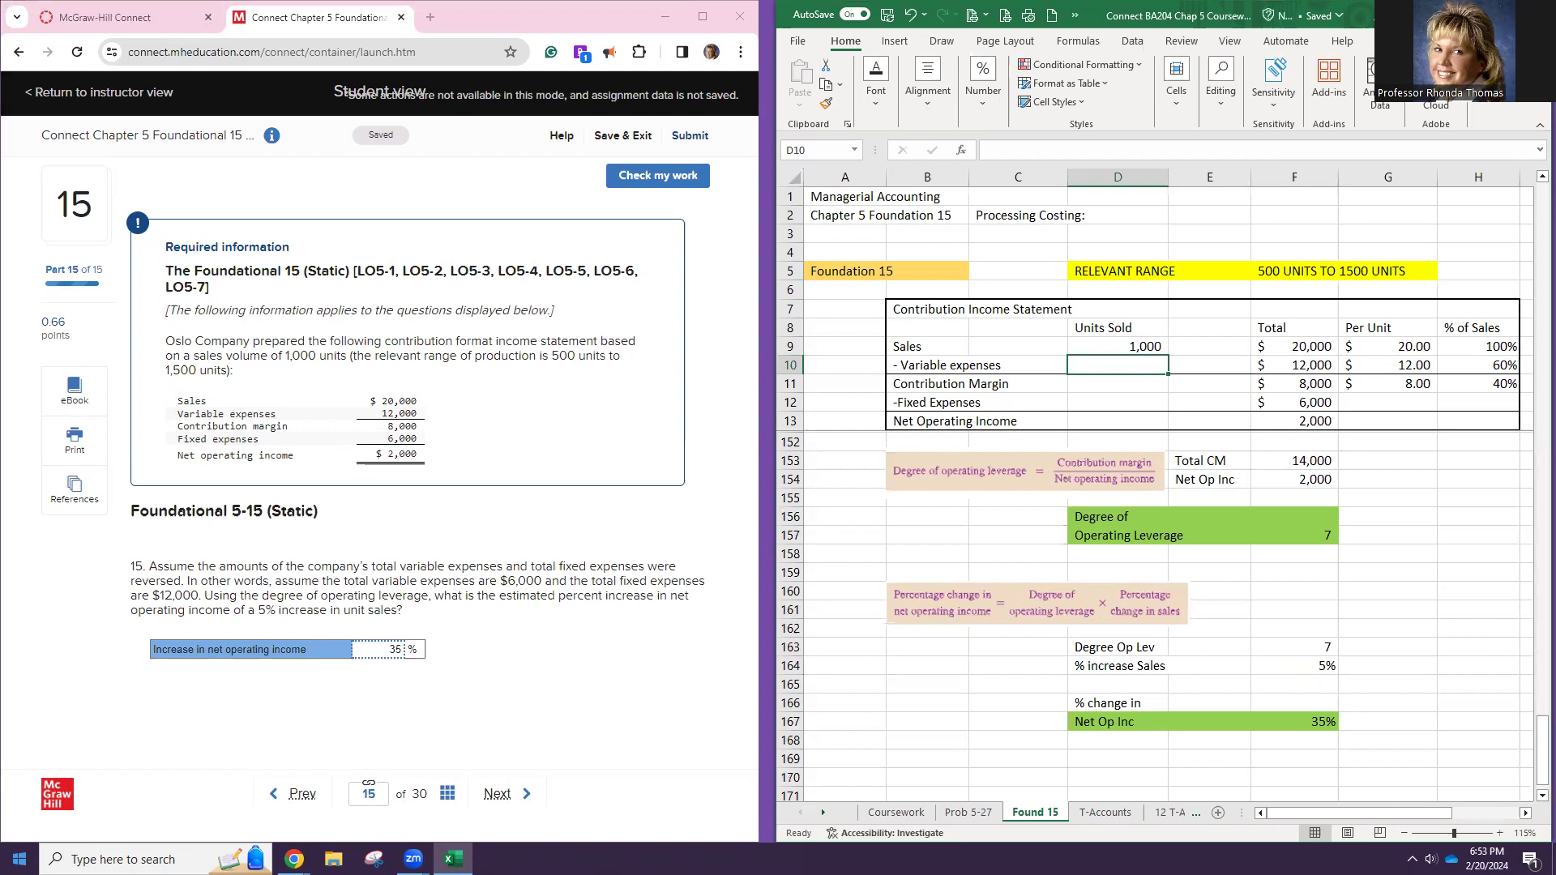
pyautogui.click(681, 187)
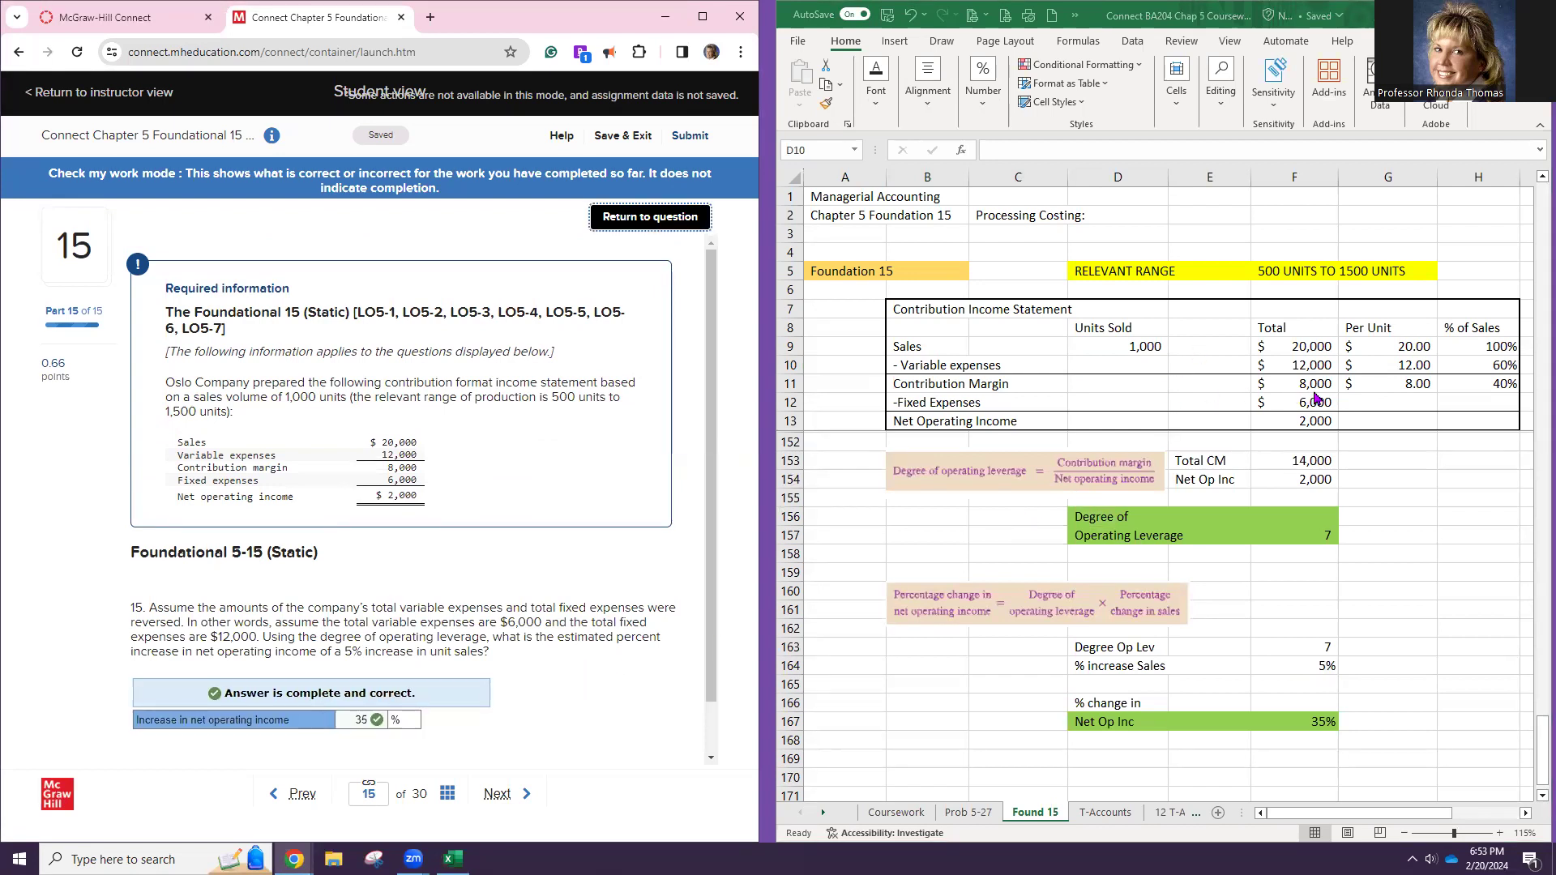
# Change units sold in D9 to 1,050, so the leverage block shows DOL 5
pyautogui.click(1133, 354)
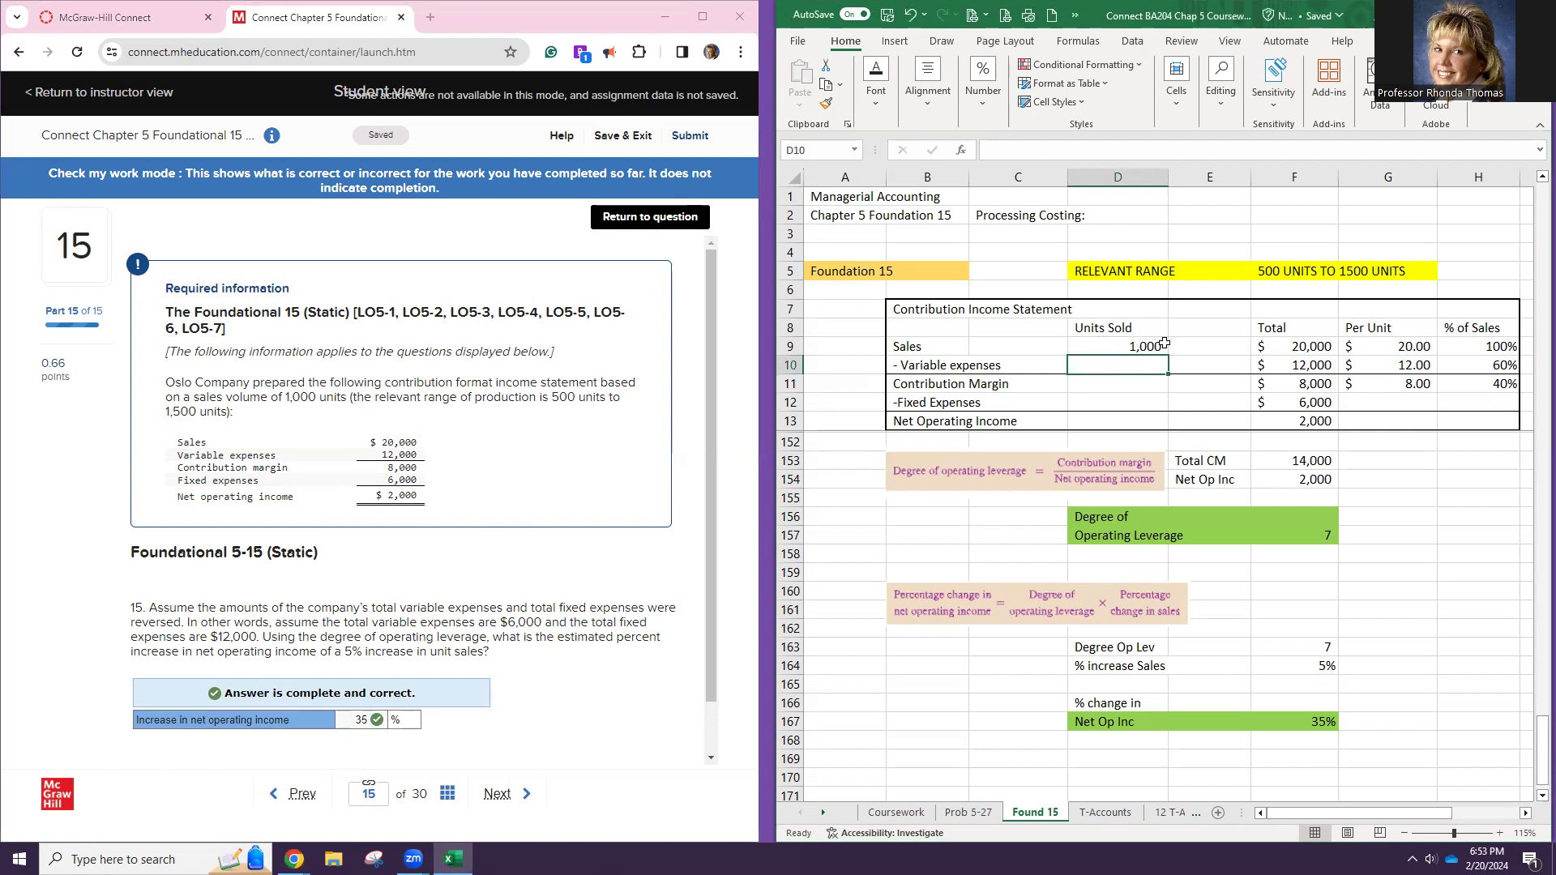
pyautogui.click(1117, 347)
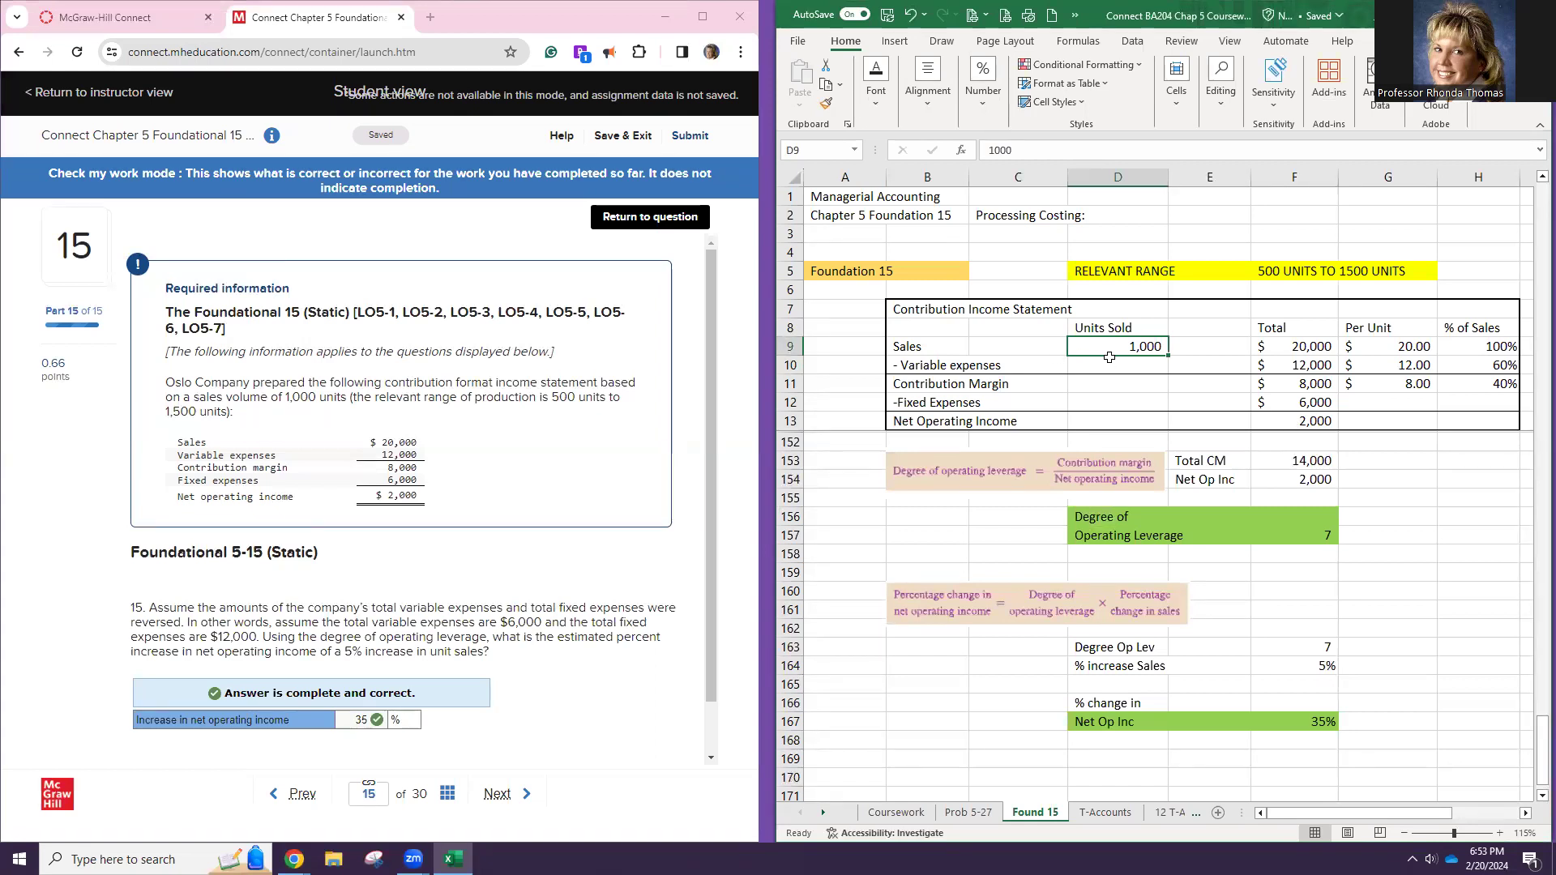
pyautogui.write('1050')
pyautogui.press('Return')
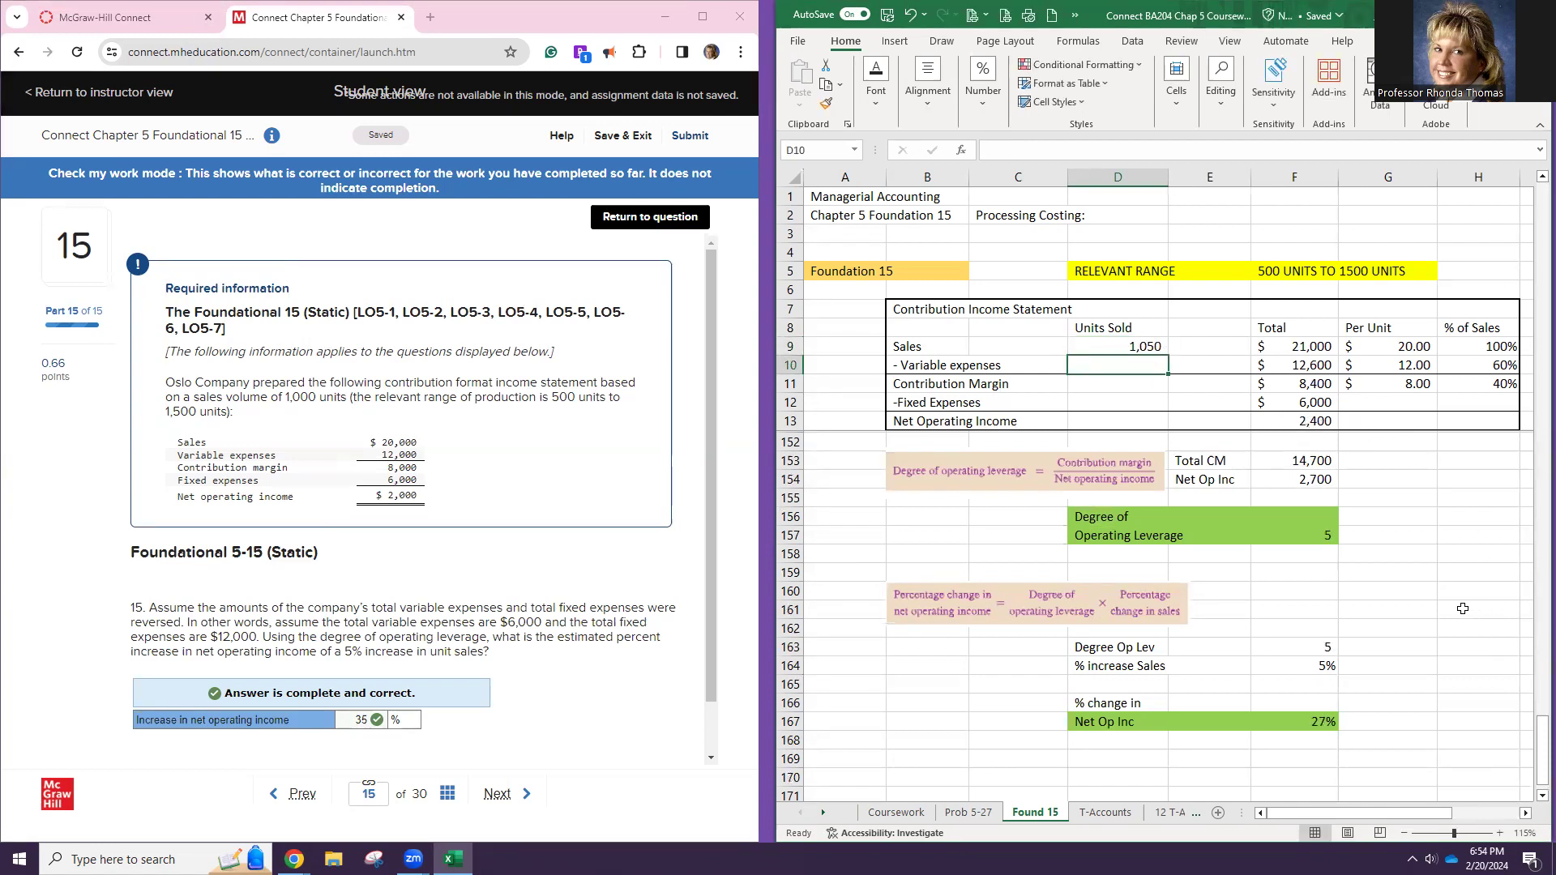
# Enter the 400 income increase and the original 2,000 net operating income beside the DOL block
pyautogui.click(1423, 478)
pyautogui.write('400')
pyautogui.press('Return')
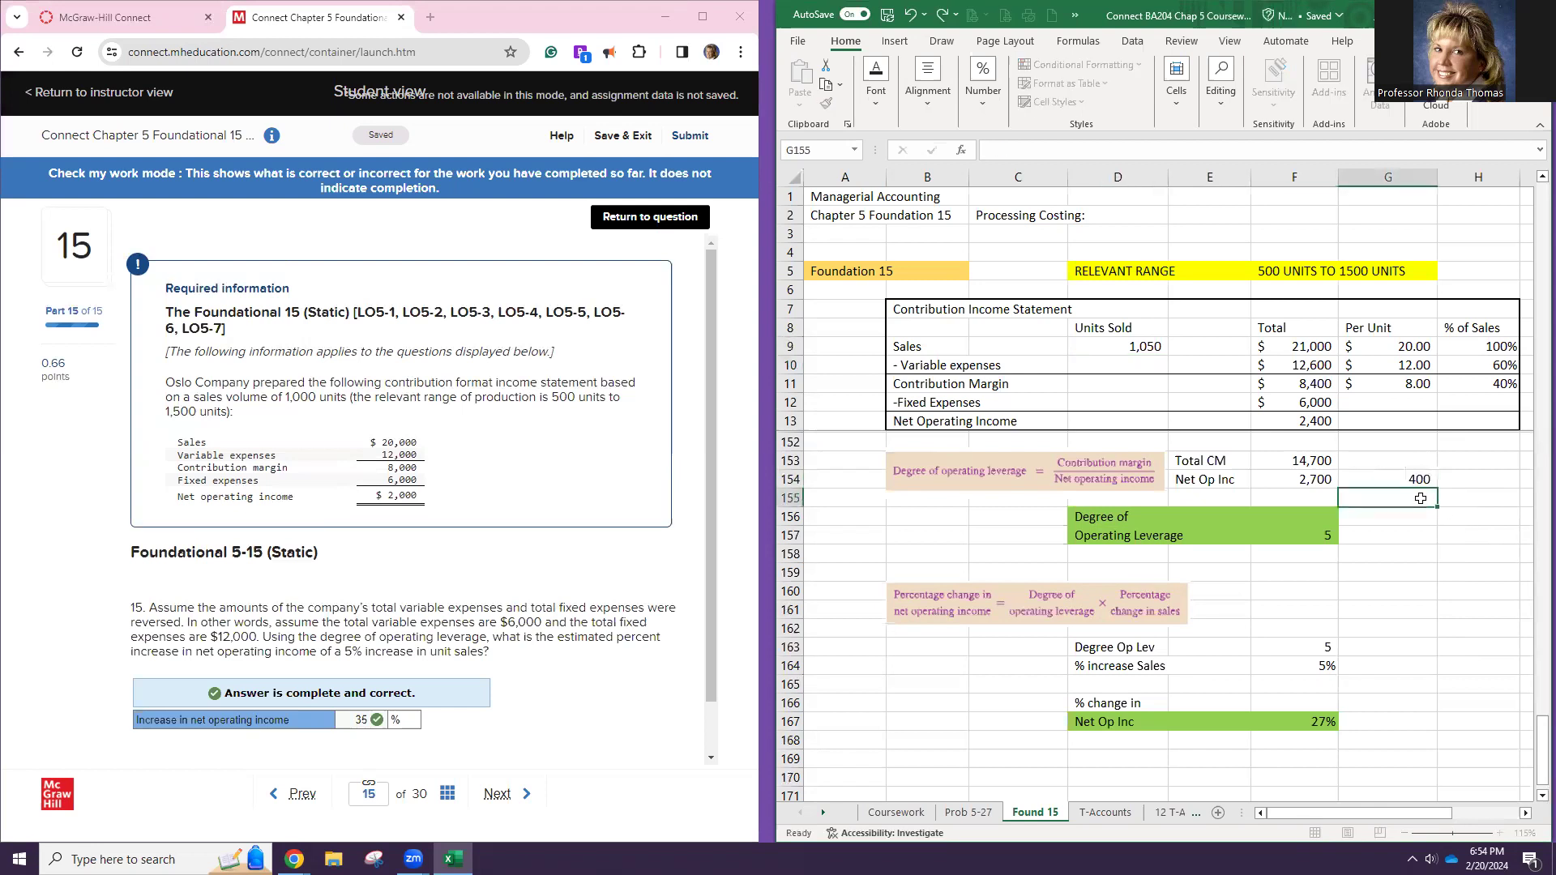
pyautogui.write('2,000')
pyautogui.press('Return')
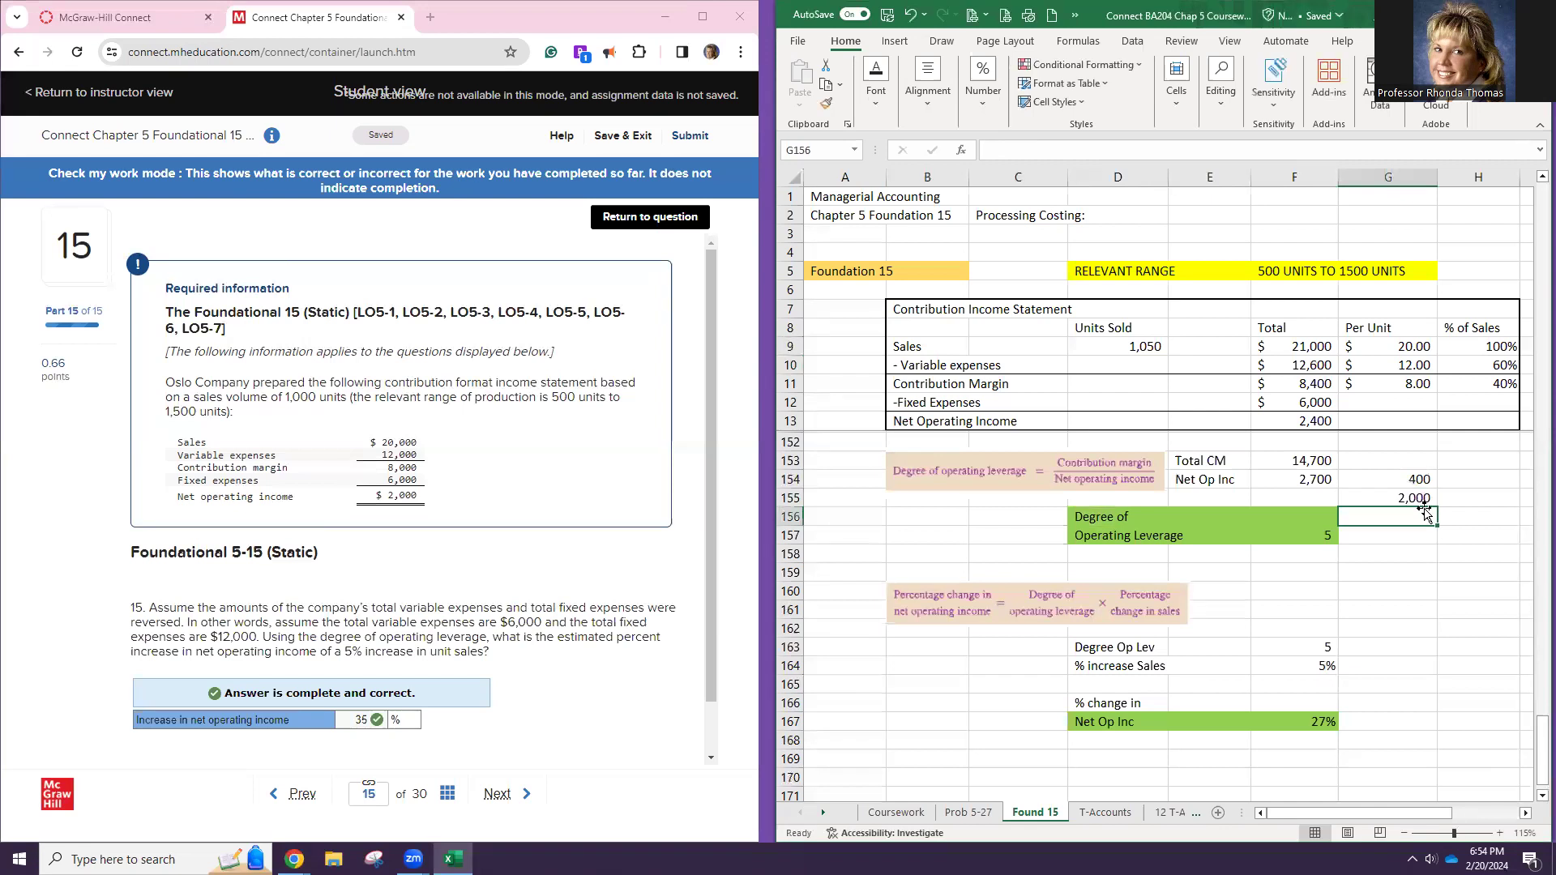
# Divide the 400 increase by 2,000 and show the result with two decimals as 0.20
pyautogui.click(1466, 522)
pyautogui.write('=')
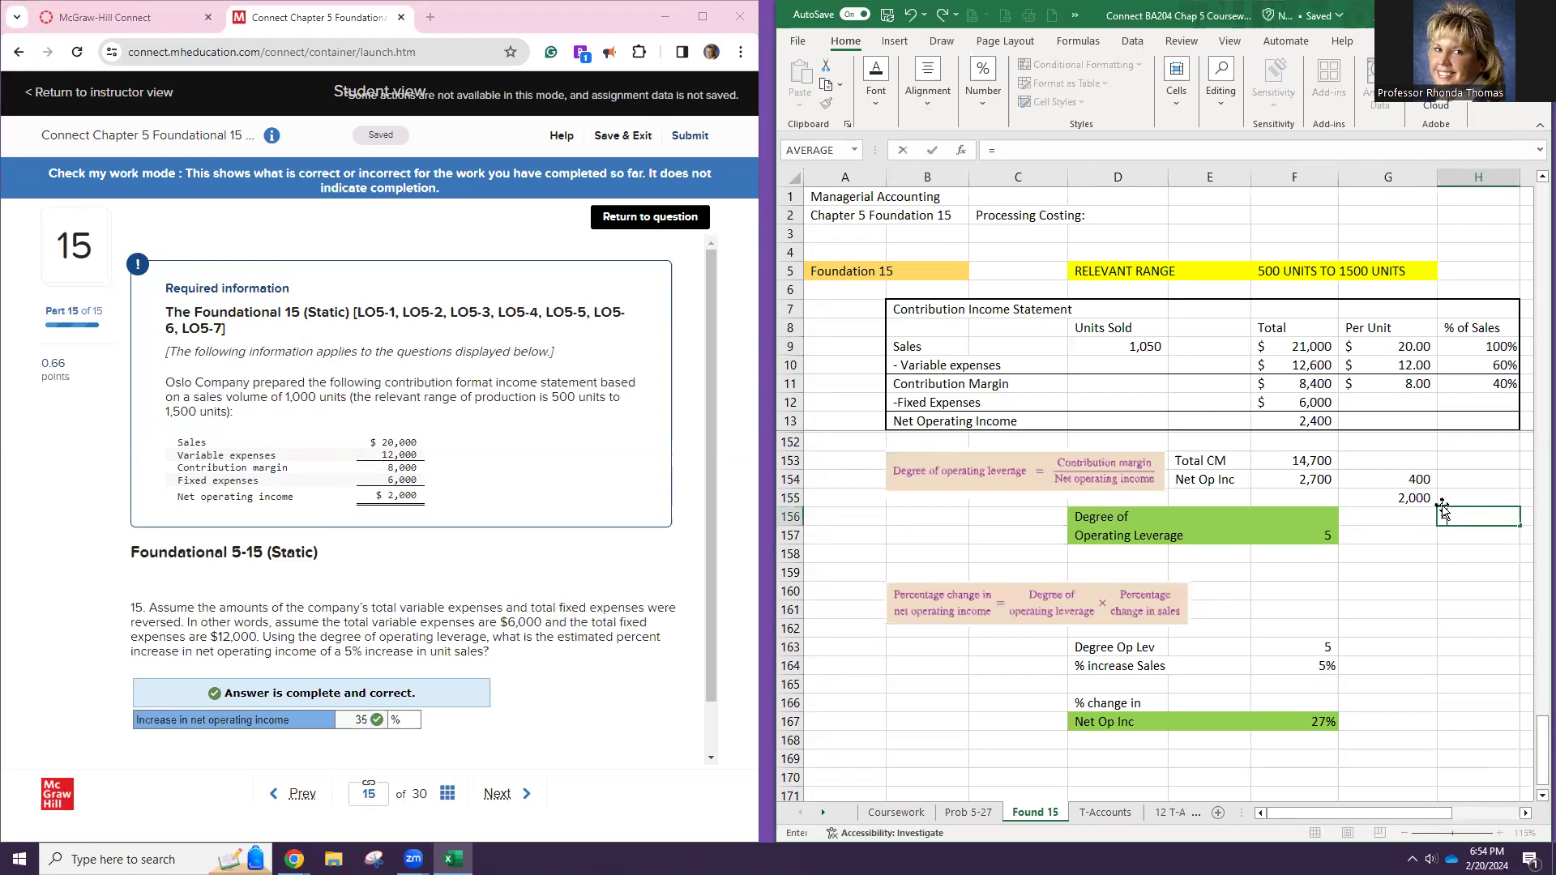
pyautogui.click(1418, 483)
pyautogui.write('/')
pyautogui.click(1424, 501)
pyautogui.press('Return')
pyautogui.click(1504, 520)
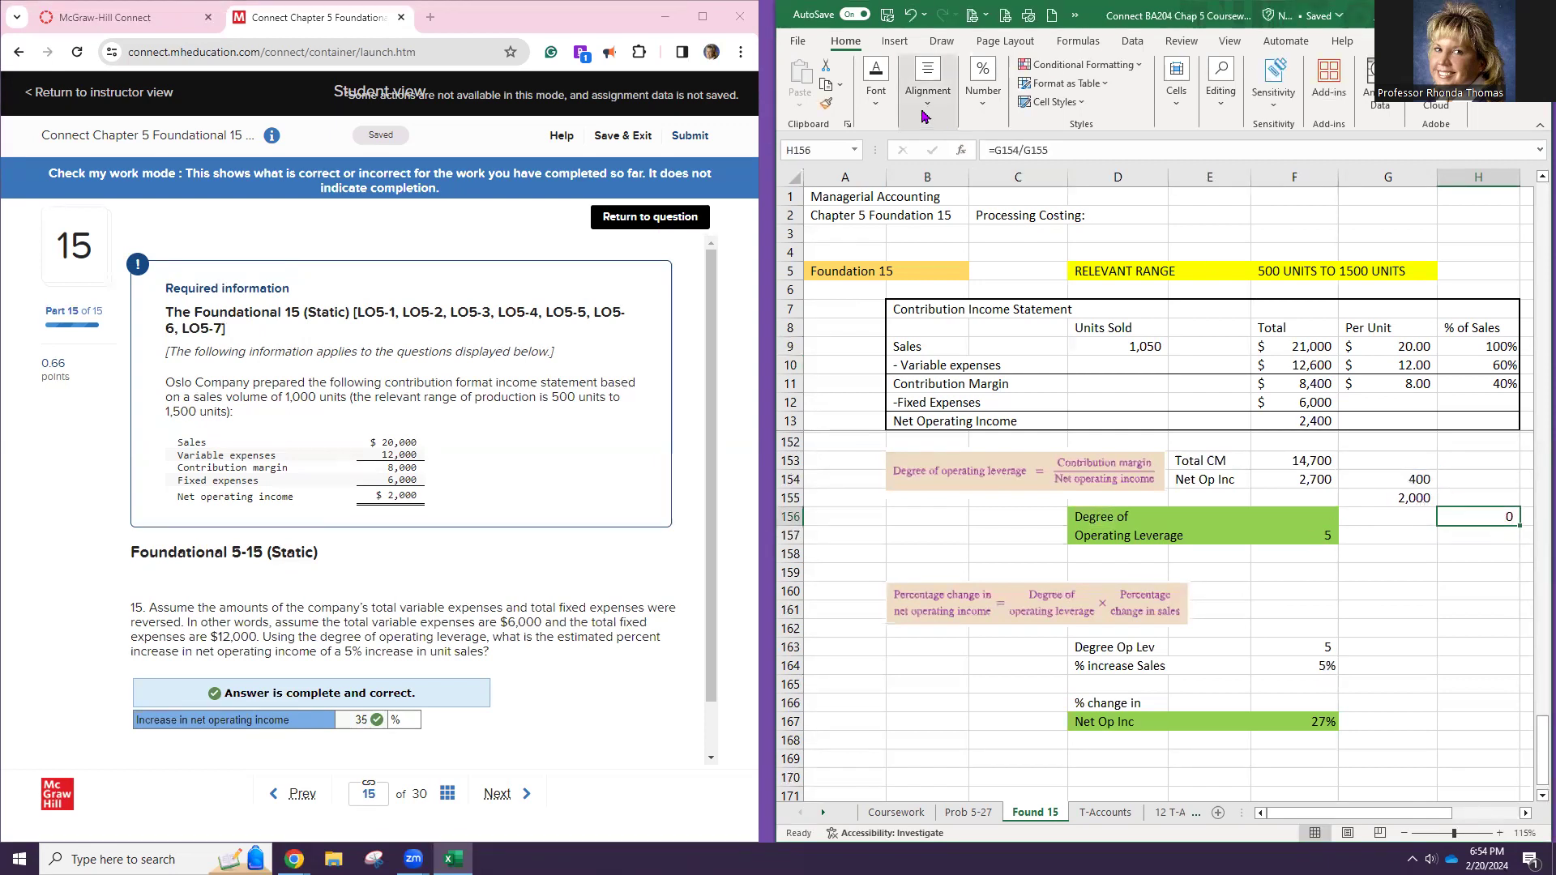
pyautogui.click(971, 111)
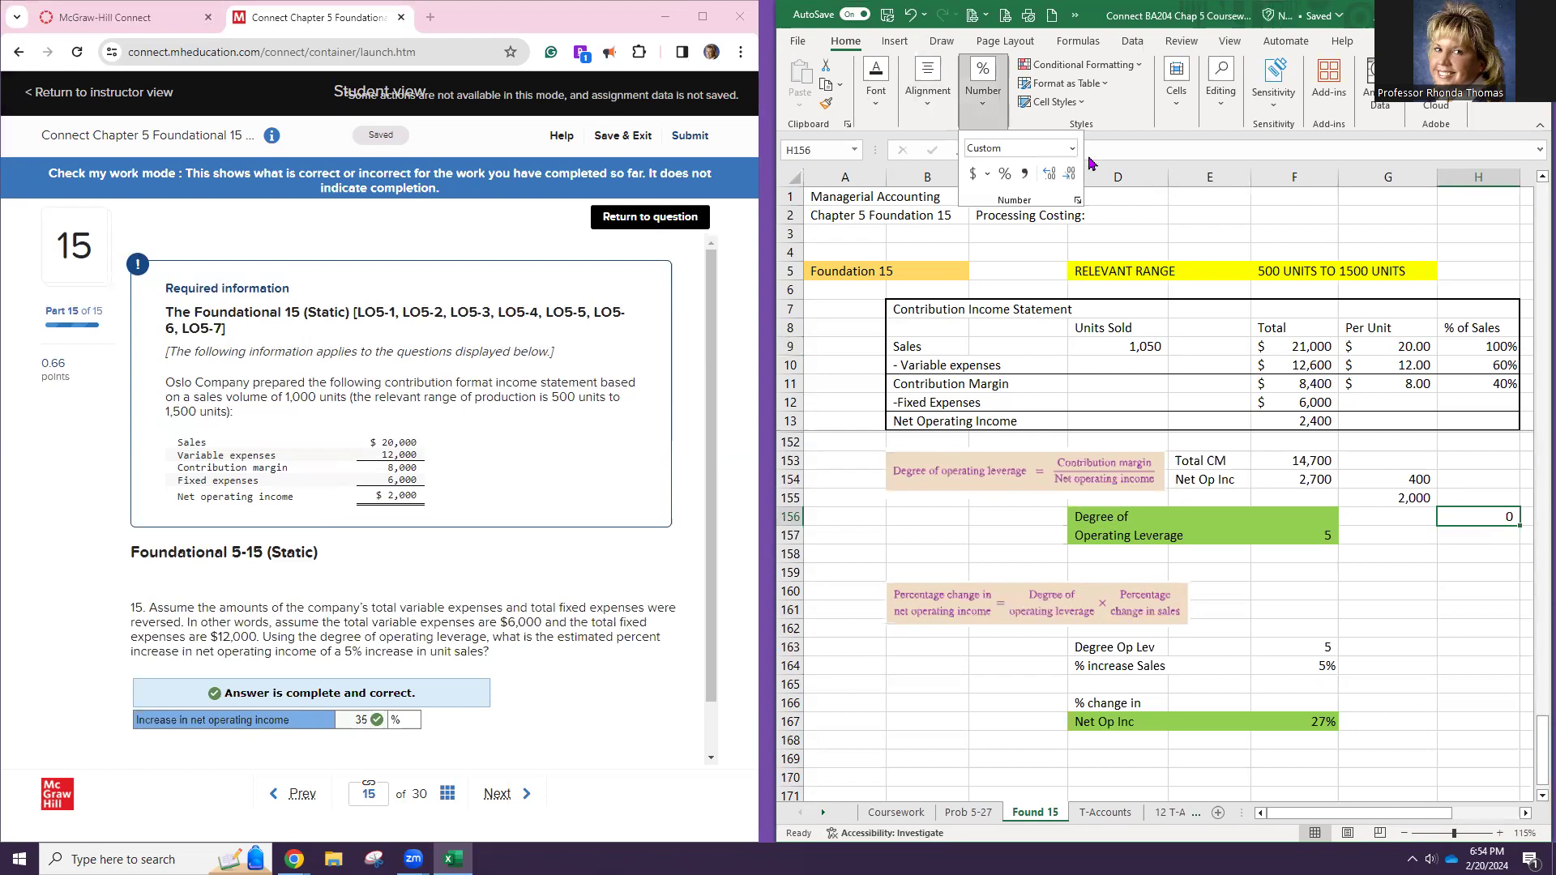
pyautogui.click(1055, 179)
pyautogui.click(1056, 180)
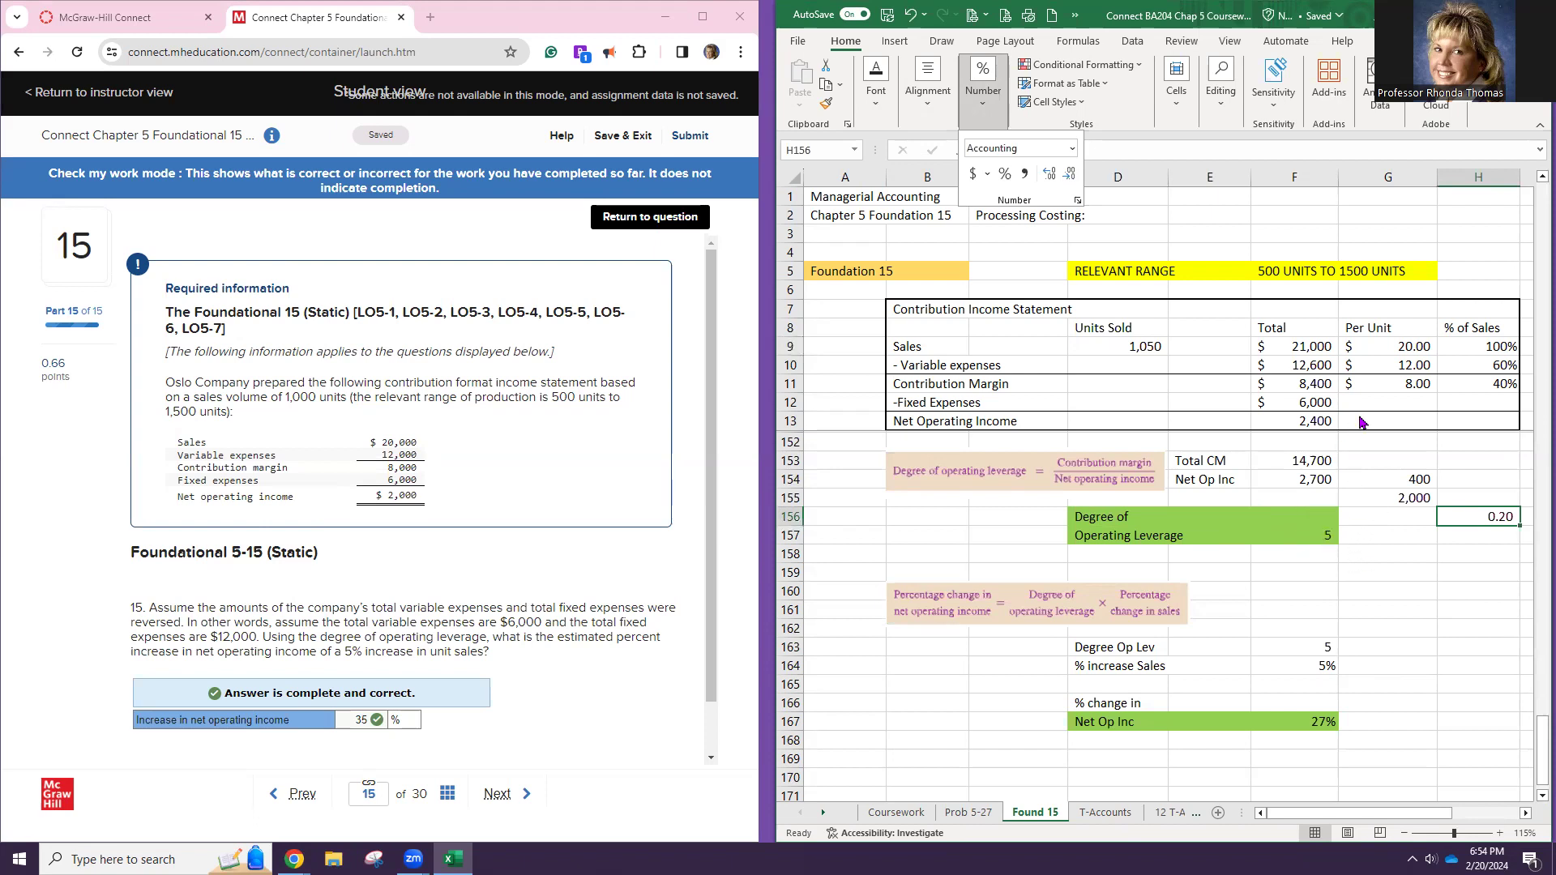
# Enter 1,000 as the units sold in D9
pyautogui.click(1125, 347)
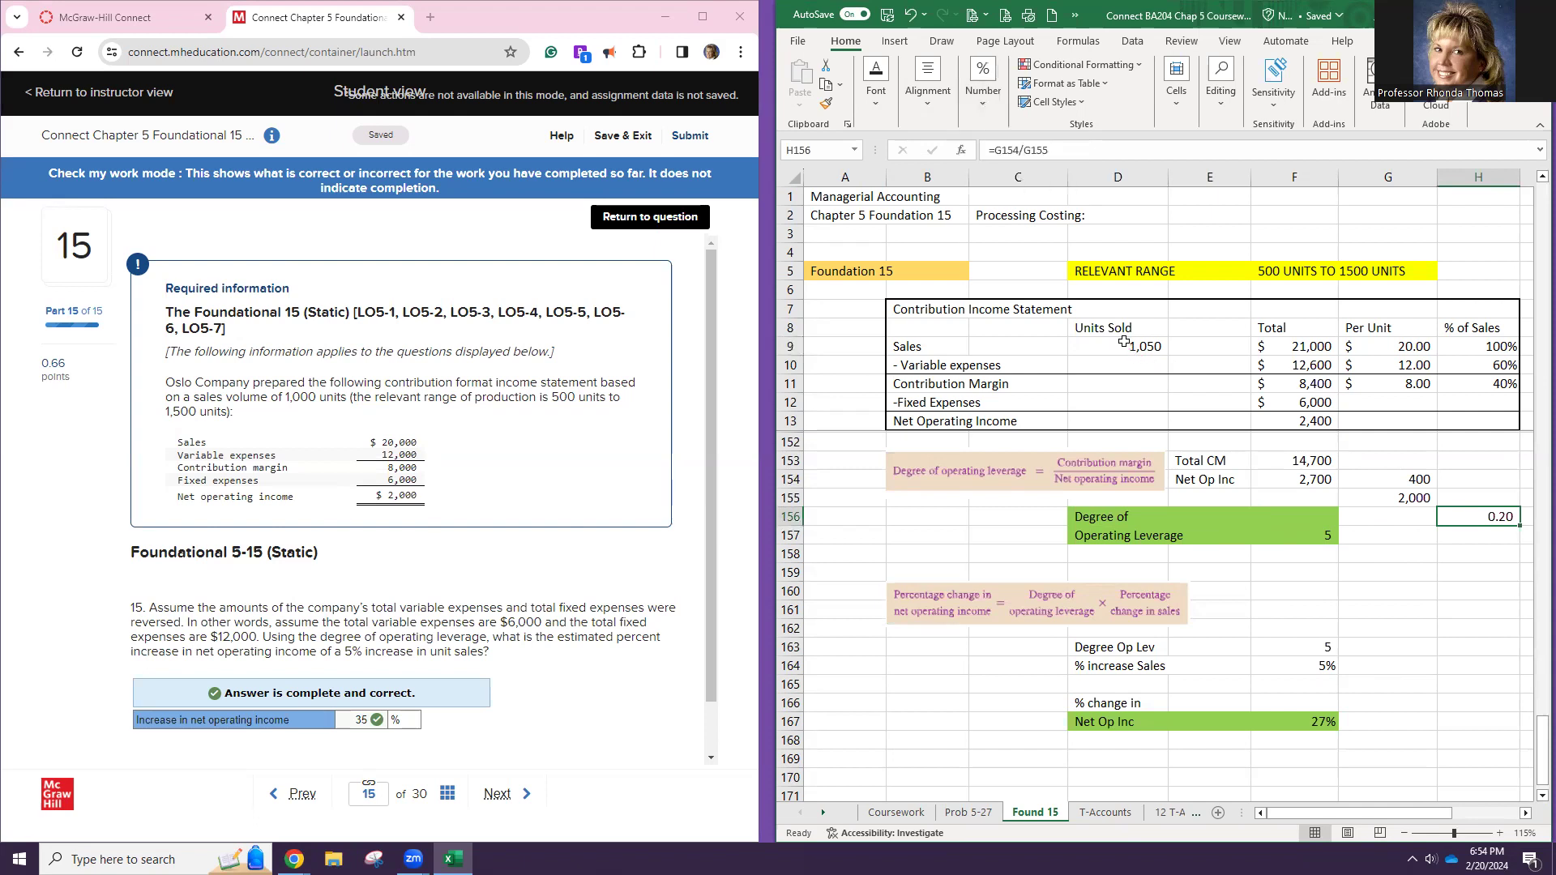
pyautogui.click(1119, 342)
pyautogui.write('1,000')
pyautogui.press('Return')
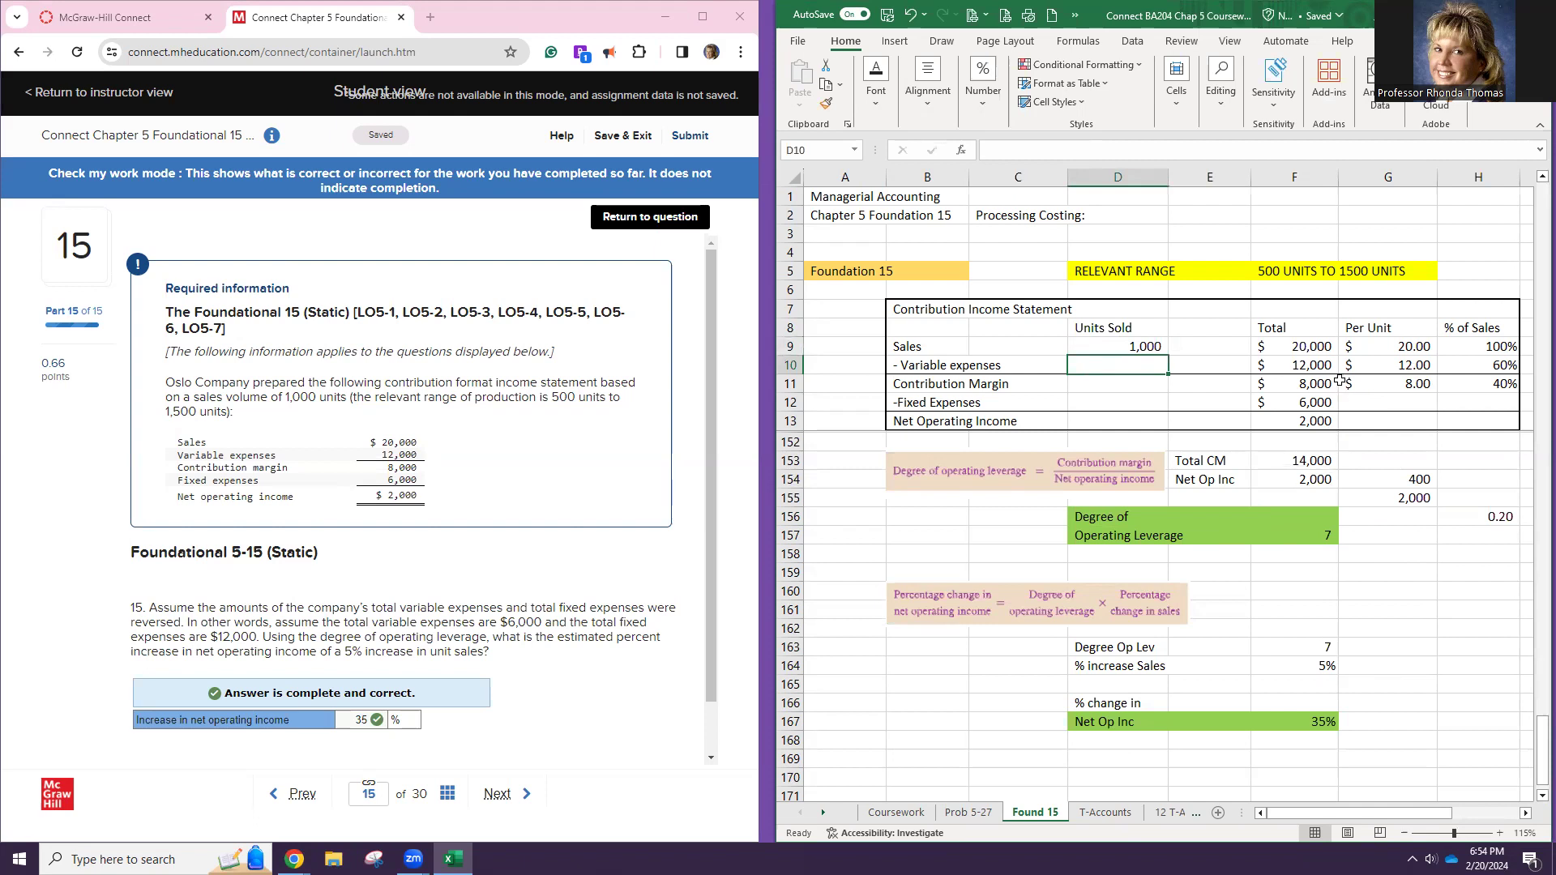
# Check the sales total formulas in F9 and F145, leaving both unchanged
pyautogui.click(1379, 353)
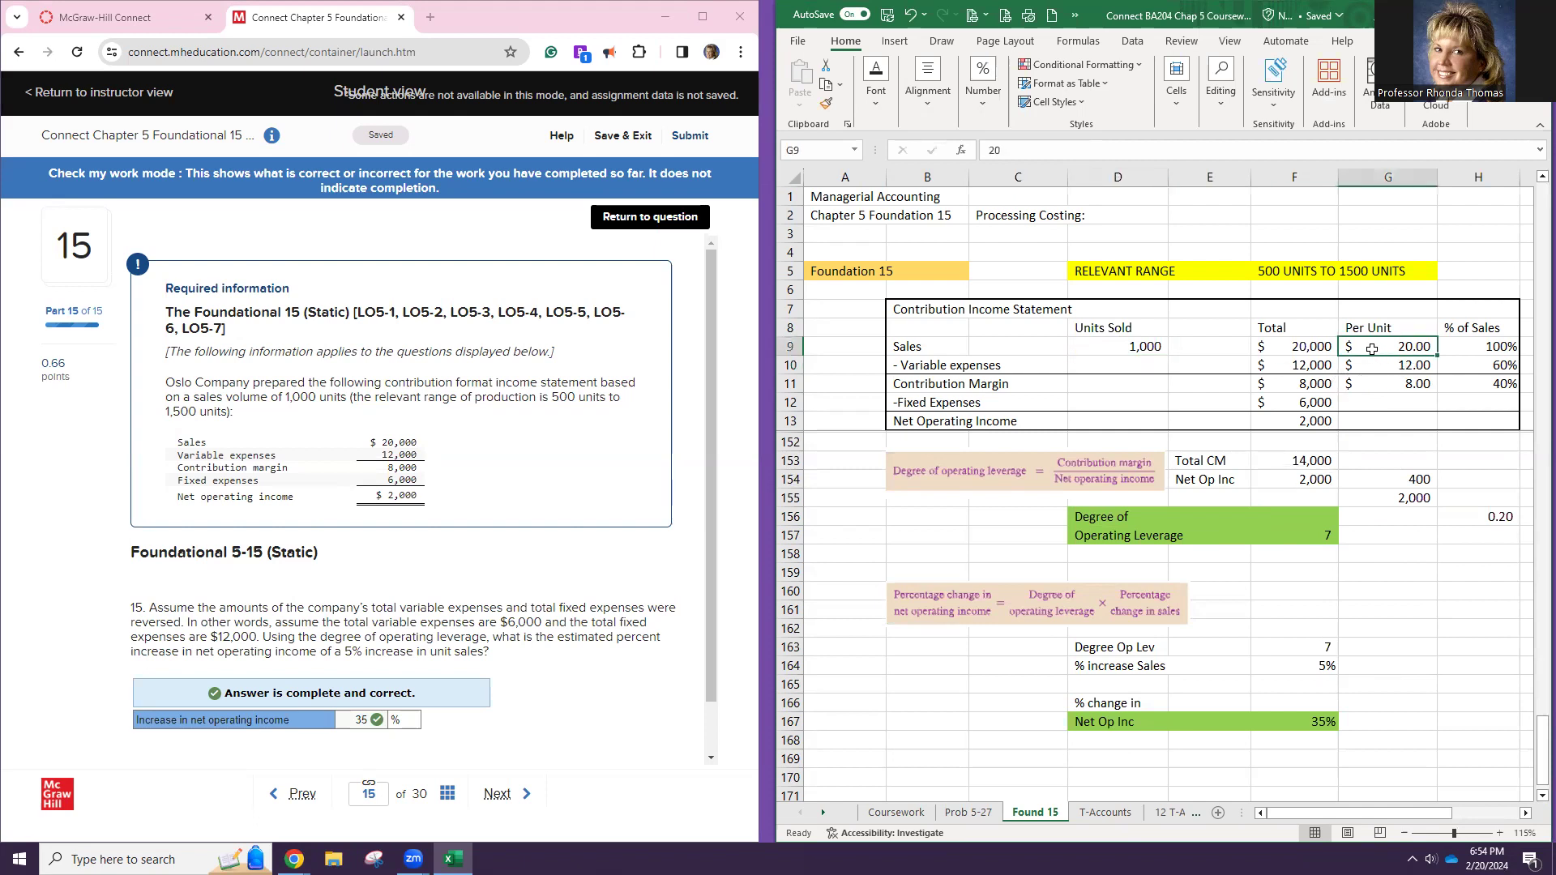
pyautogui.doubleClick(1329, 351)
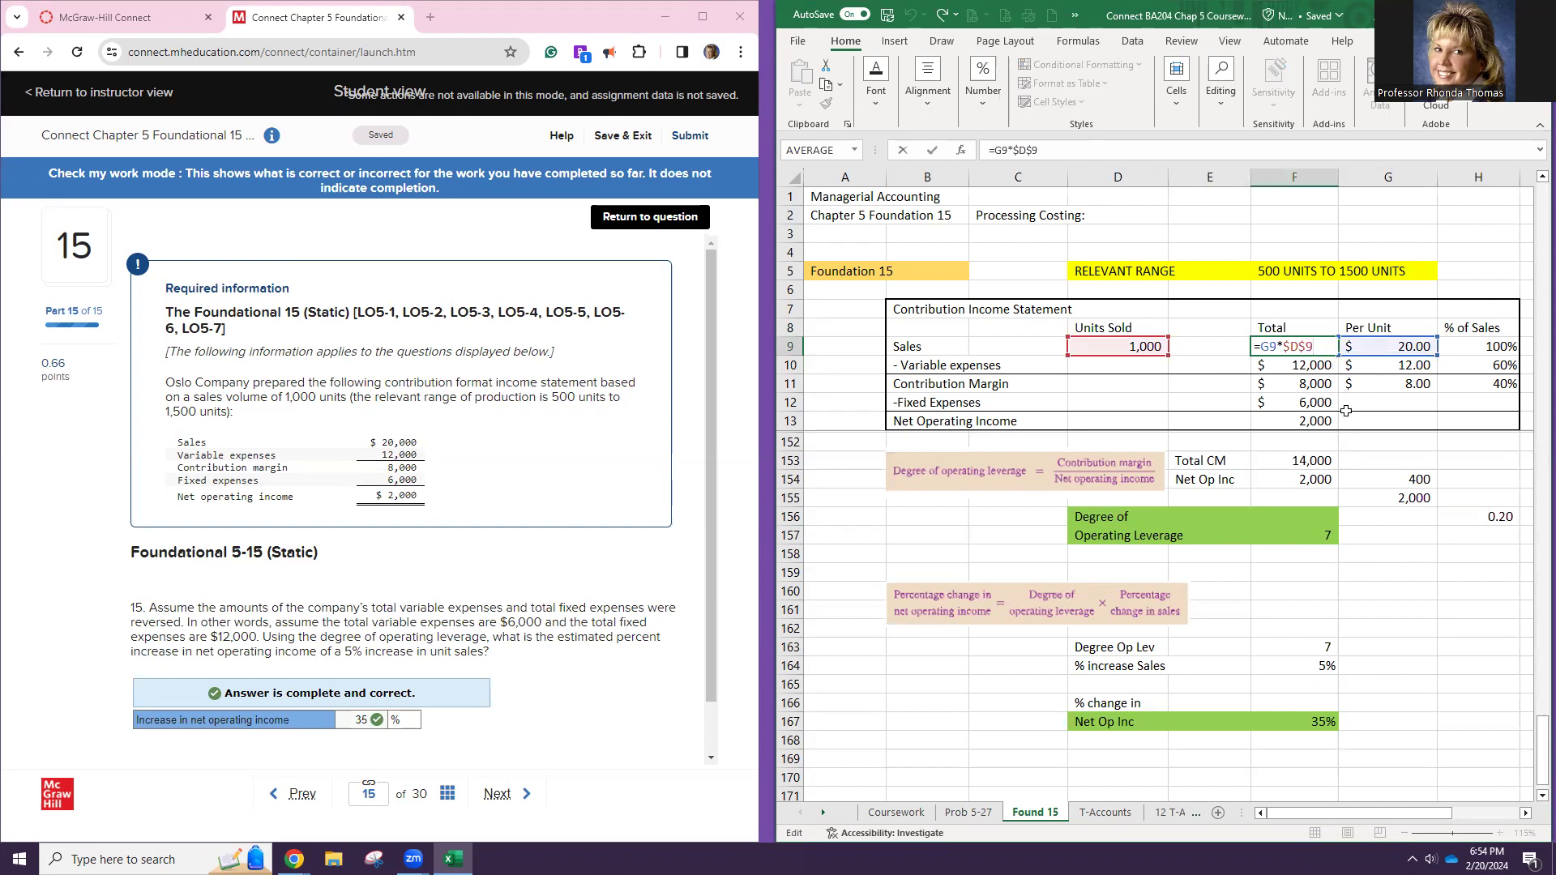
pyautogui.scroll(2, 1349, 442)
pyautogui.scroll(3, 1344, 448)
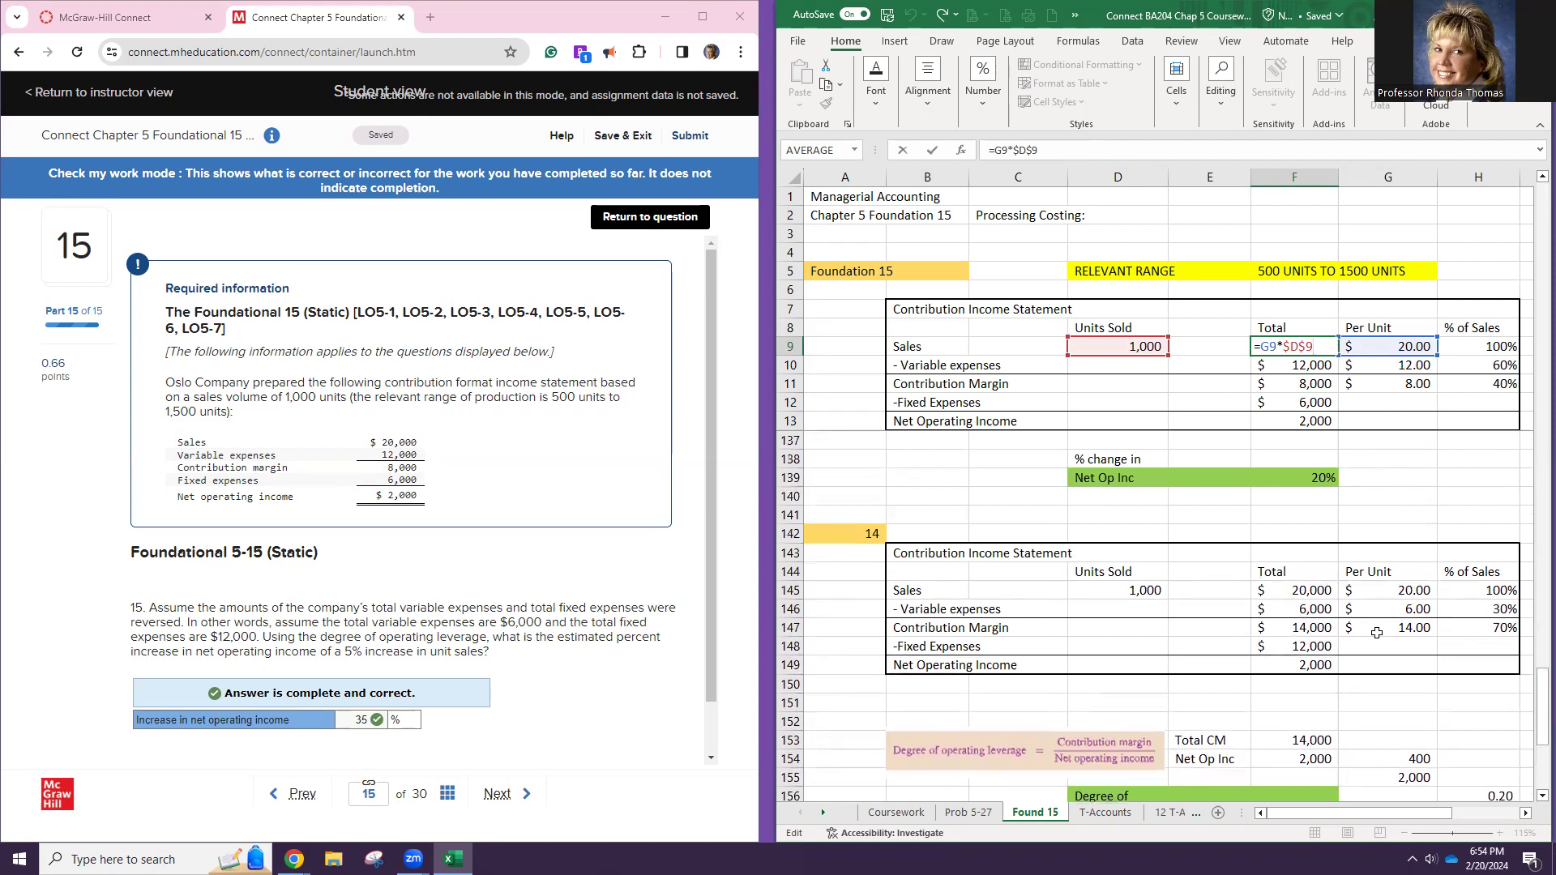
pyautogui.press('Return')
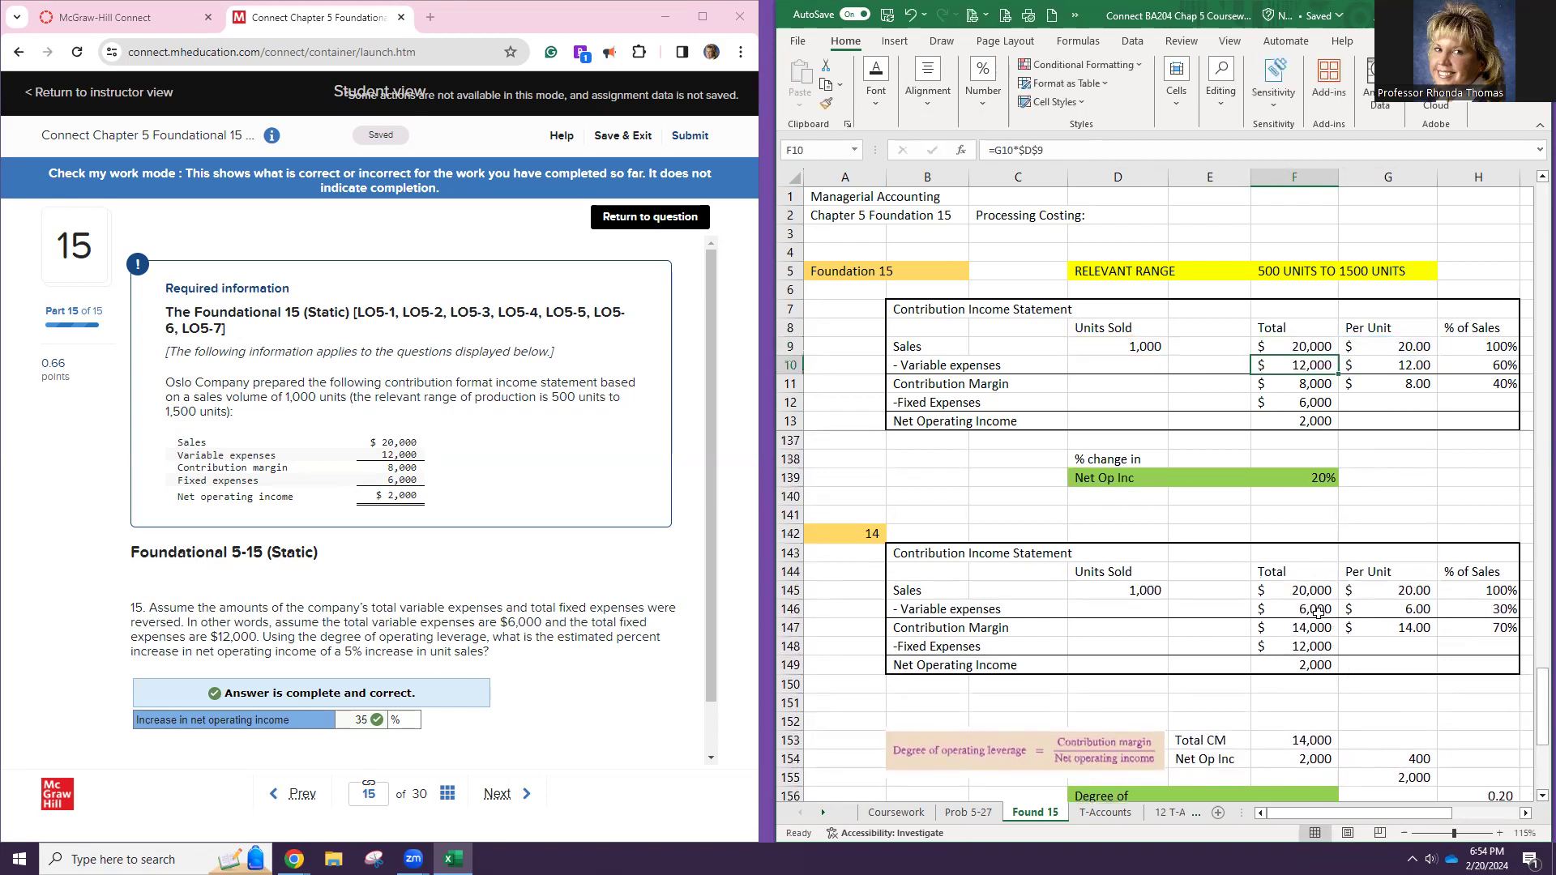
pyautogui.click(1295, 589)
pyautogui.doubleClick(1295, 589)
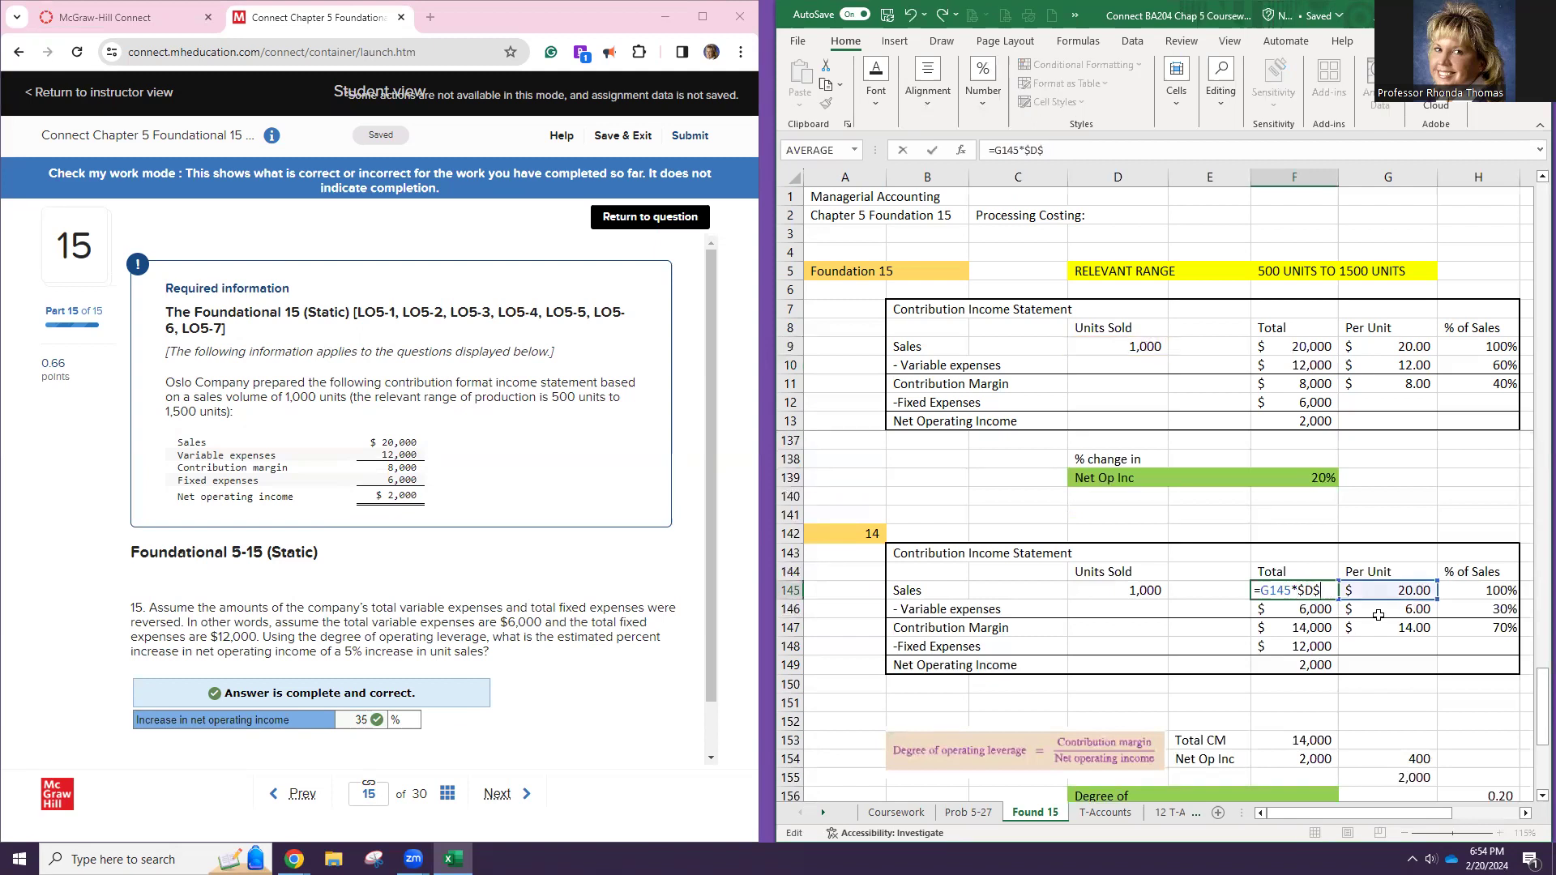
pyautogui.press('Return')
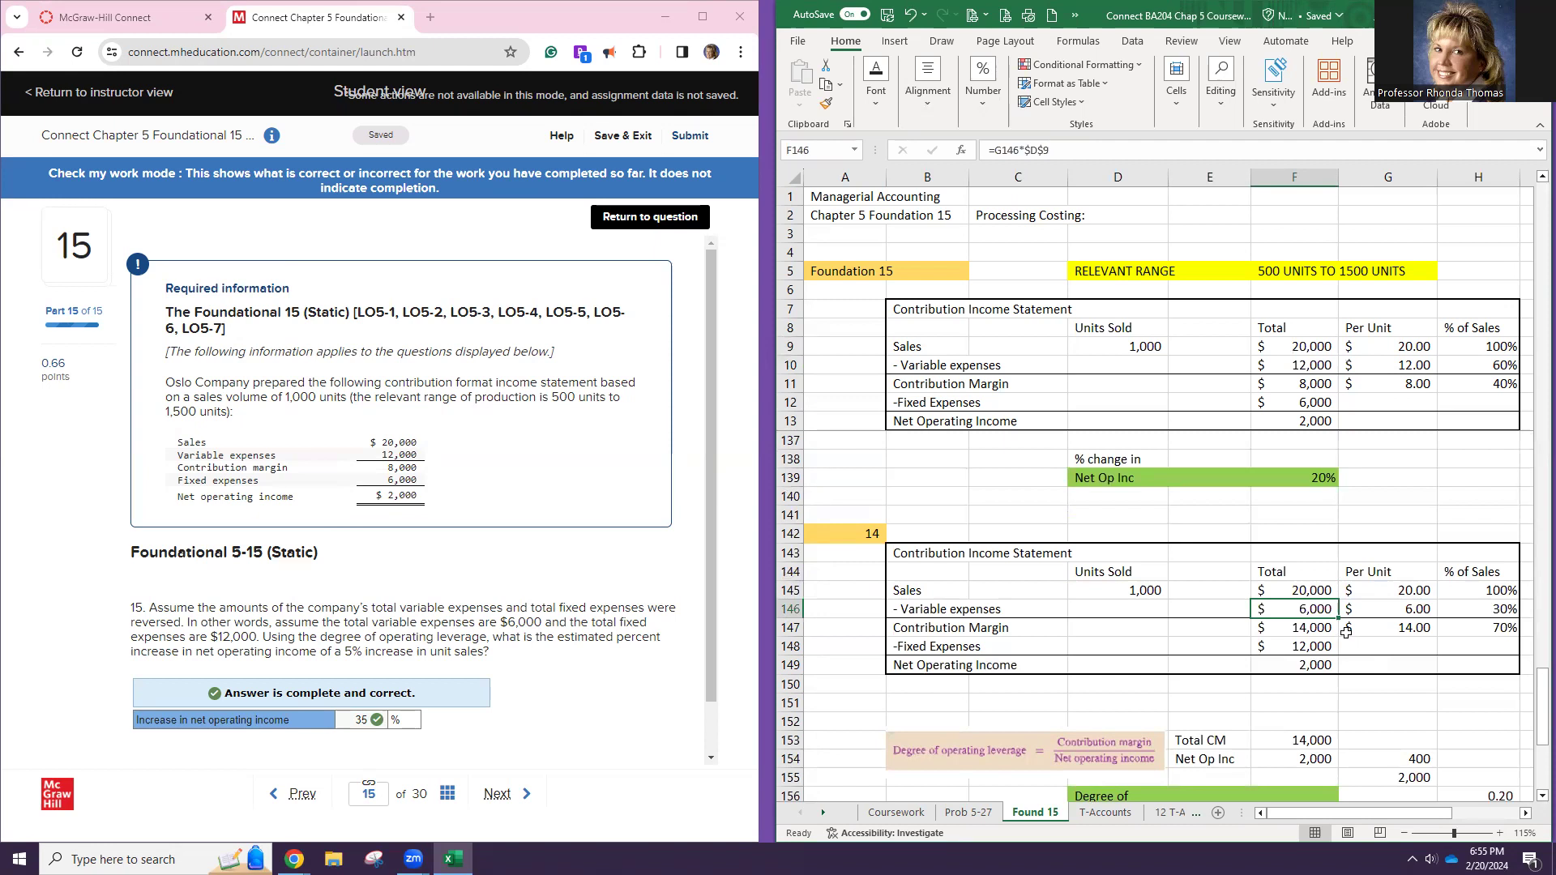
# Enter =G146*$D$145 in F146 so variable expenses equal per-unit cost times units sold
pyautogui.write('=')
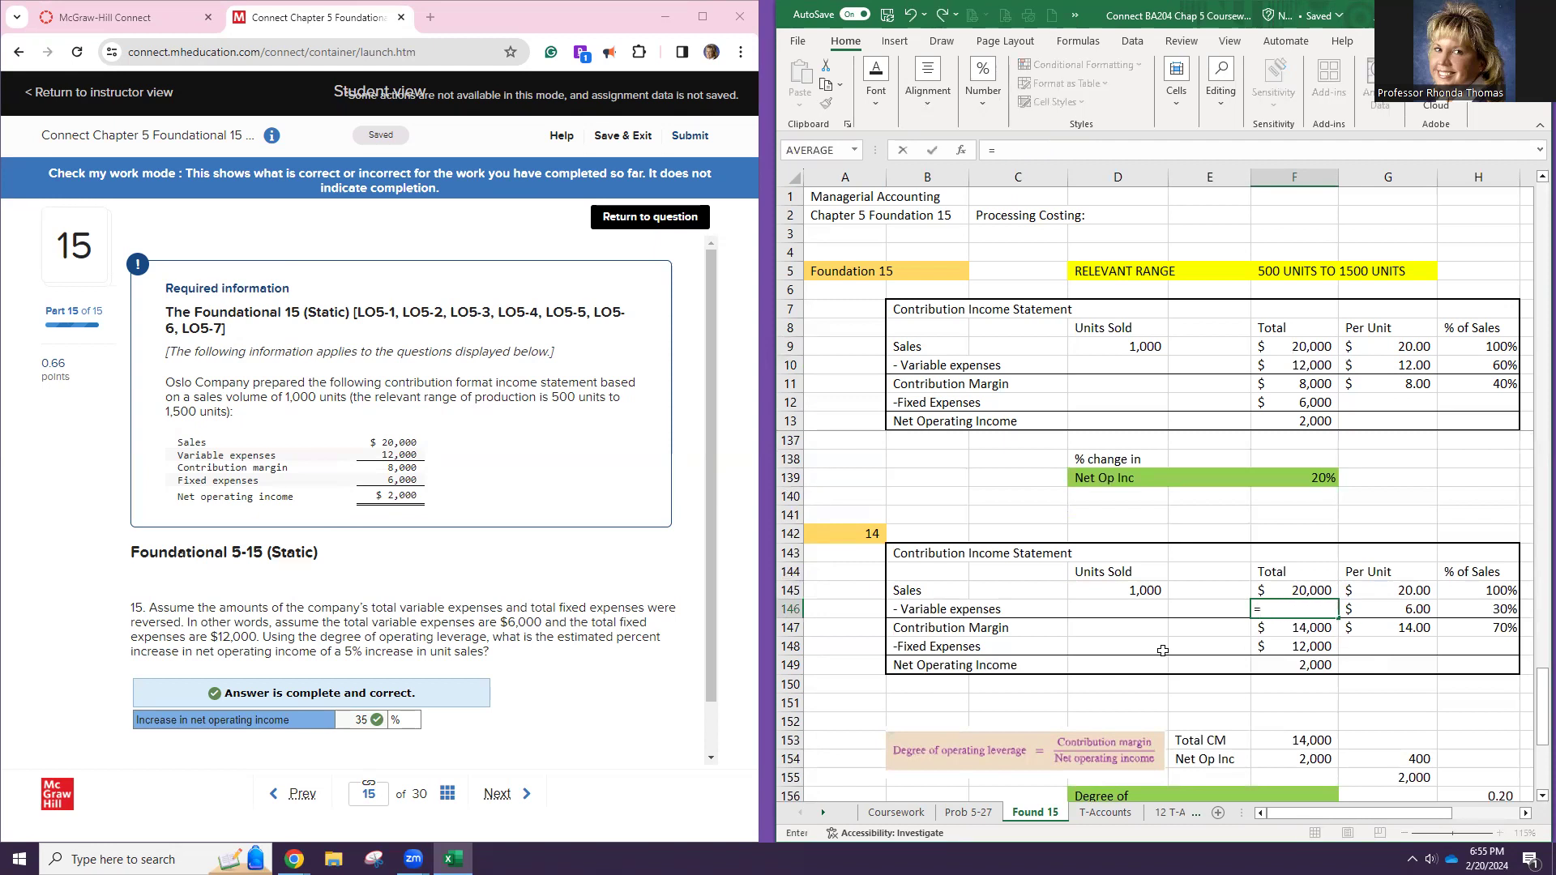
pyautogui.click(1143, 590)
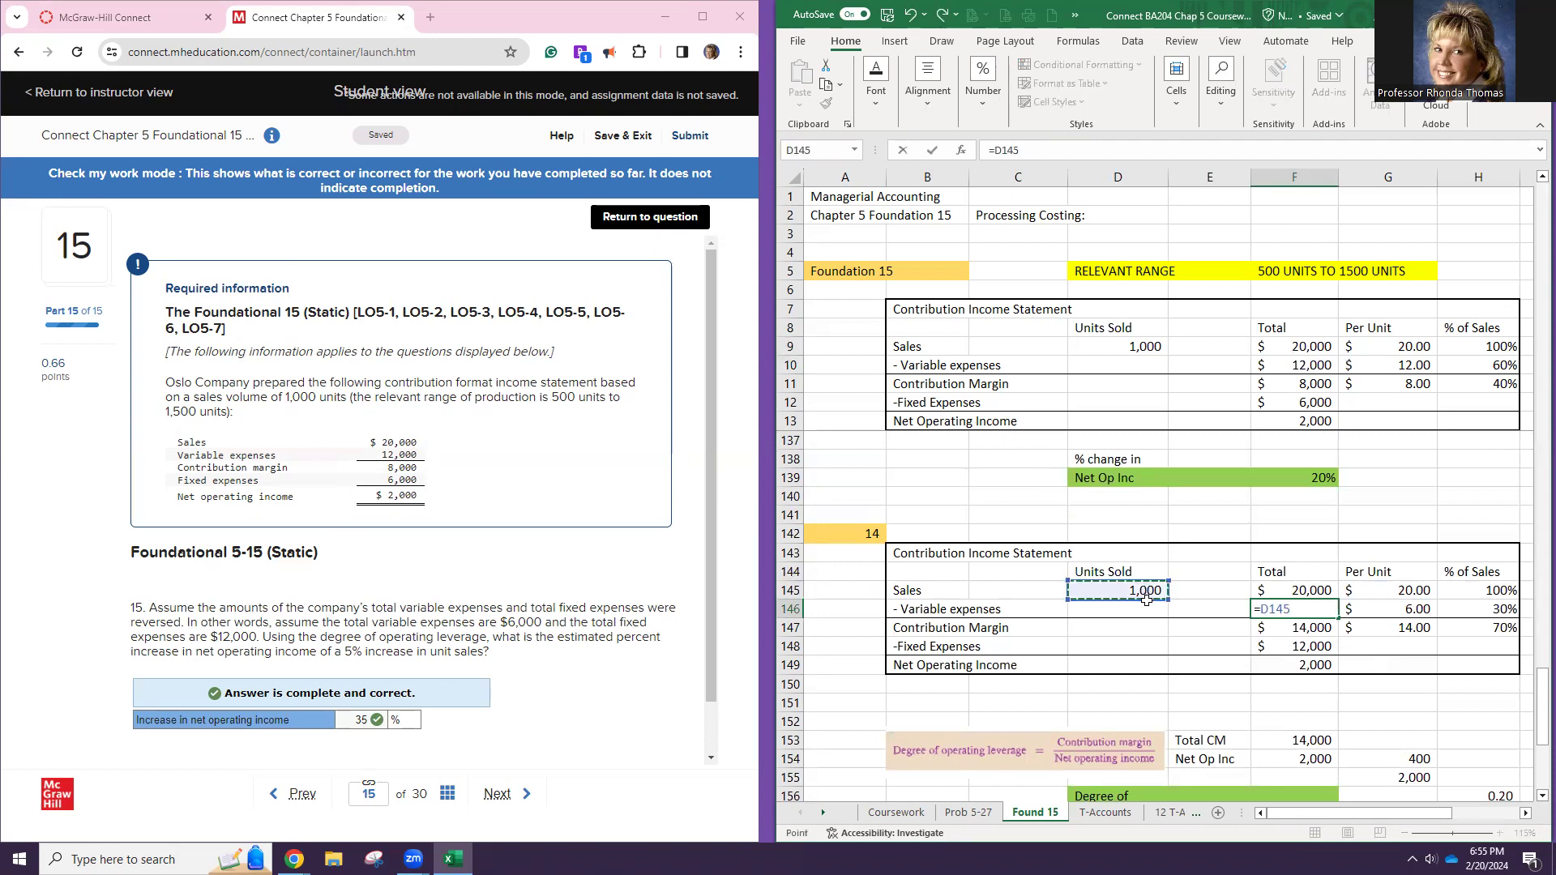
pyautogui.click(1395, 610)
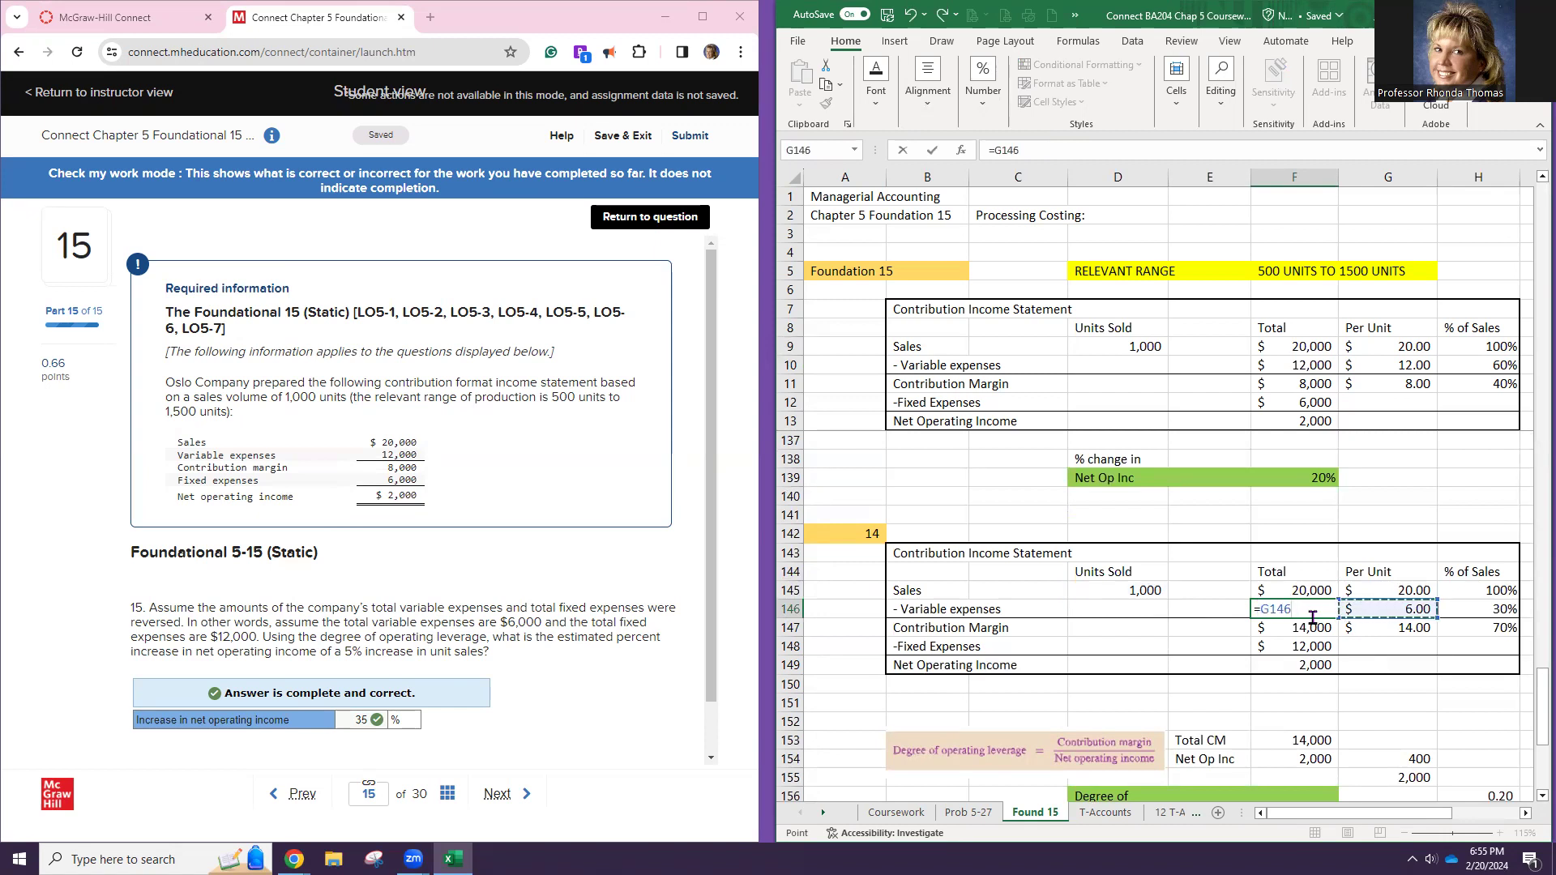
pyautogui.write('*')
pyautogui.click(1154, 591)
pyautogui.press('F2')
pyautogui.press('Left')
pyautogui.press('Left')
pyautogui.press('Left')
pyautogui.press('Left')
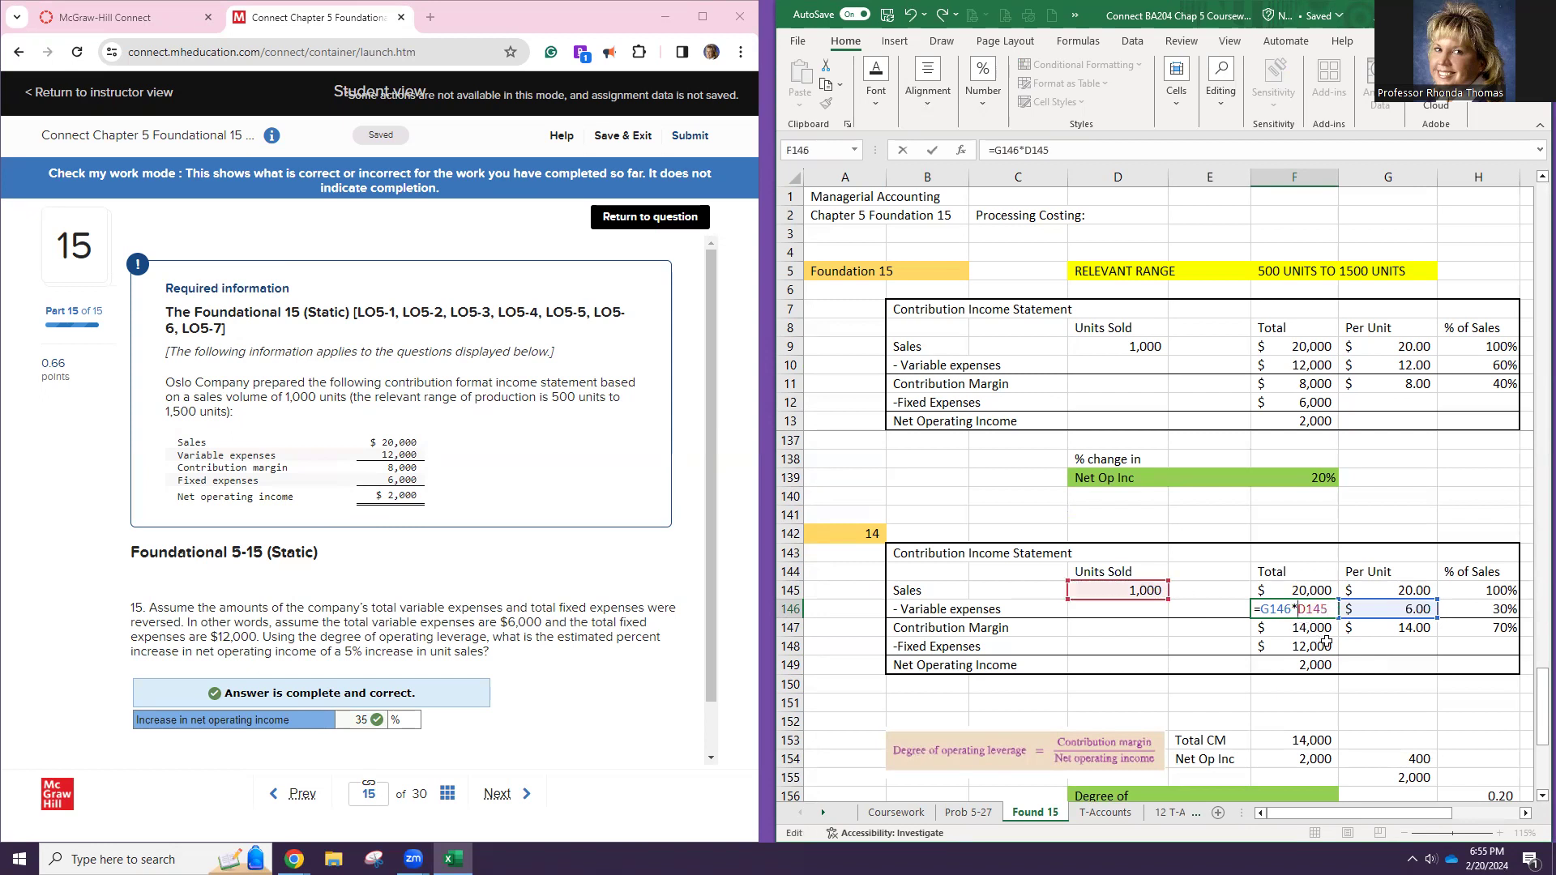
pyautogui.write('$')
pyautogui.press('Right')
pyautogui.write('$')
pyautogui.press('Return')
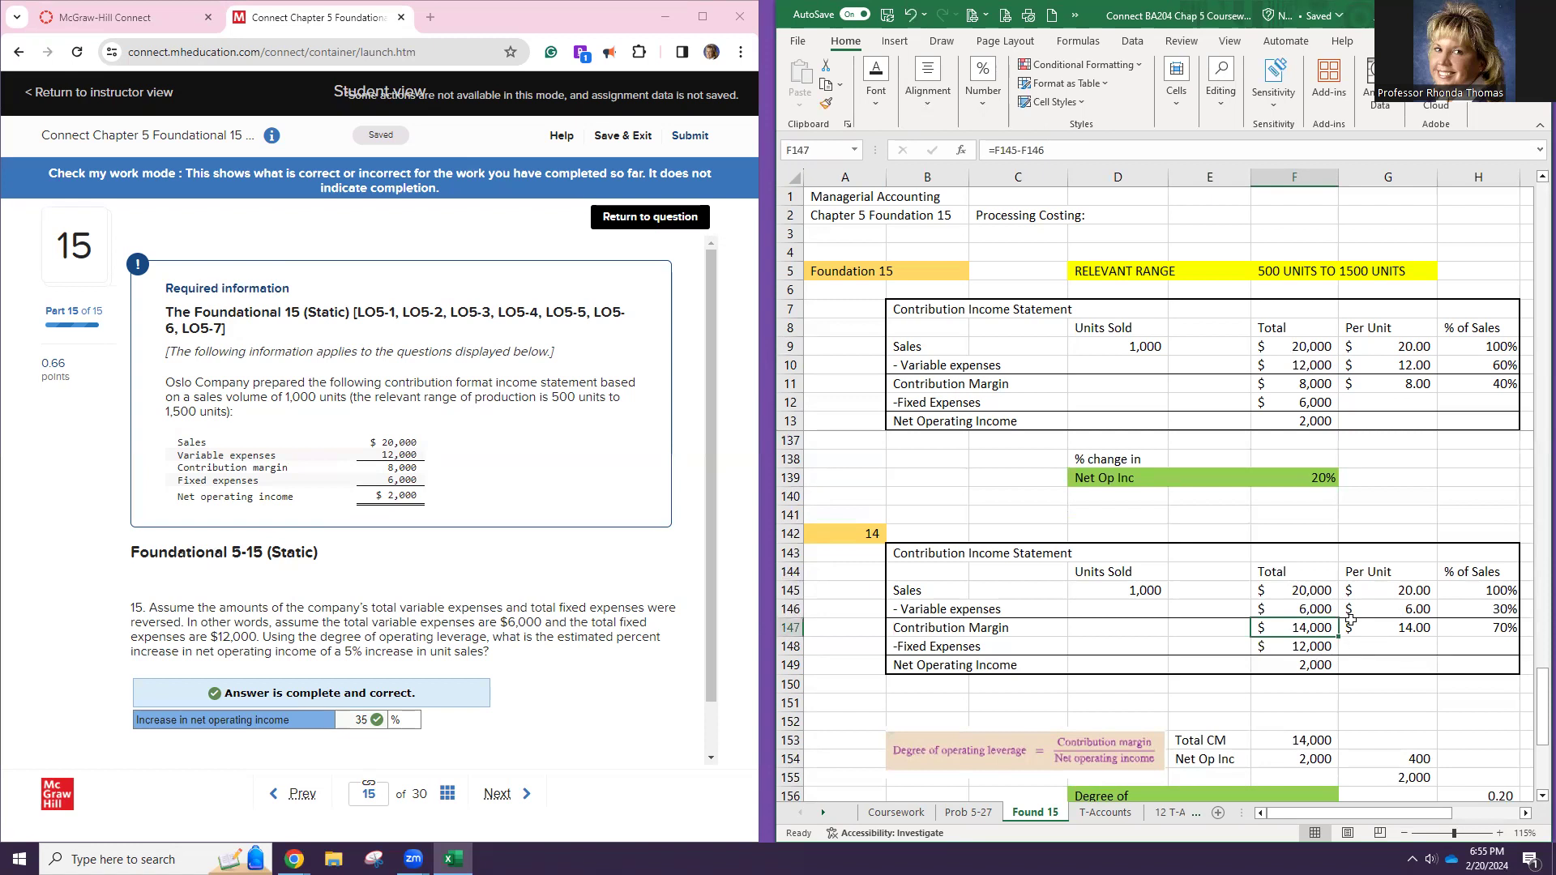
pyautogui.scroll(-1, 1384, 622)
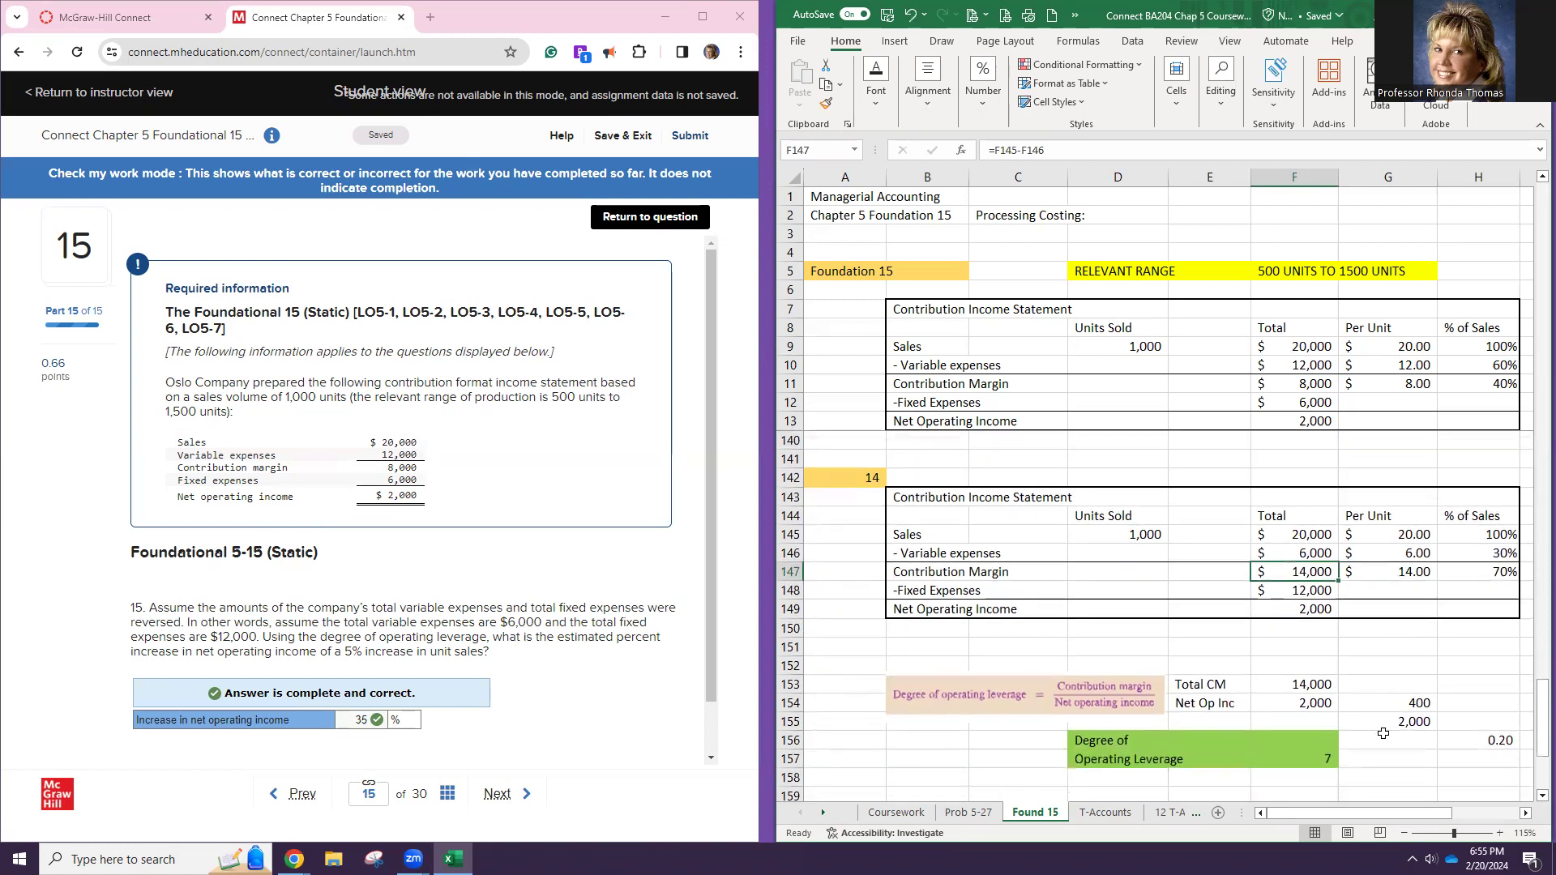
# Clear the old 400 and 2,000 helper values next to the operating leverage result
pyautogui.click(1461, 739)
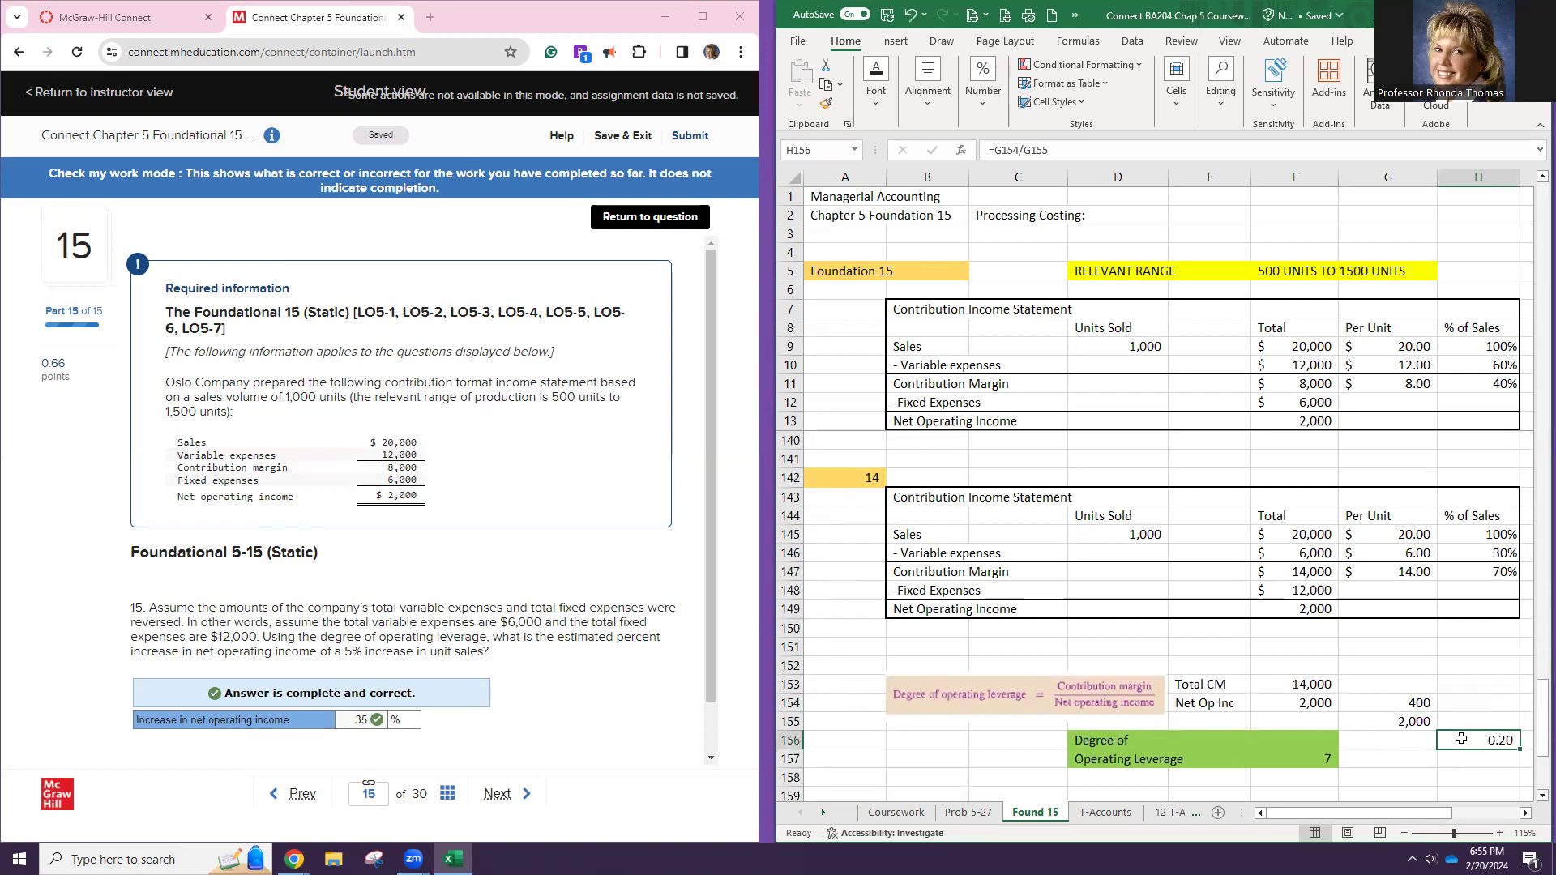
pyautogui.write('\\')
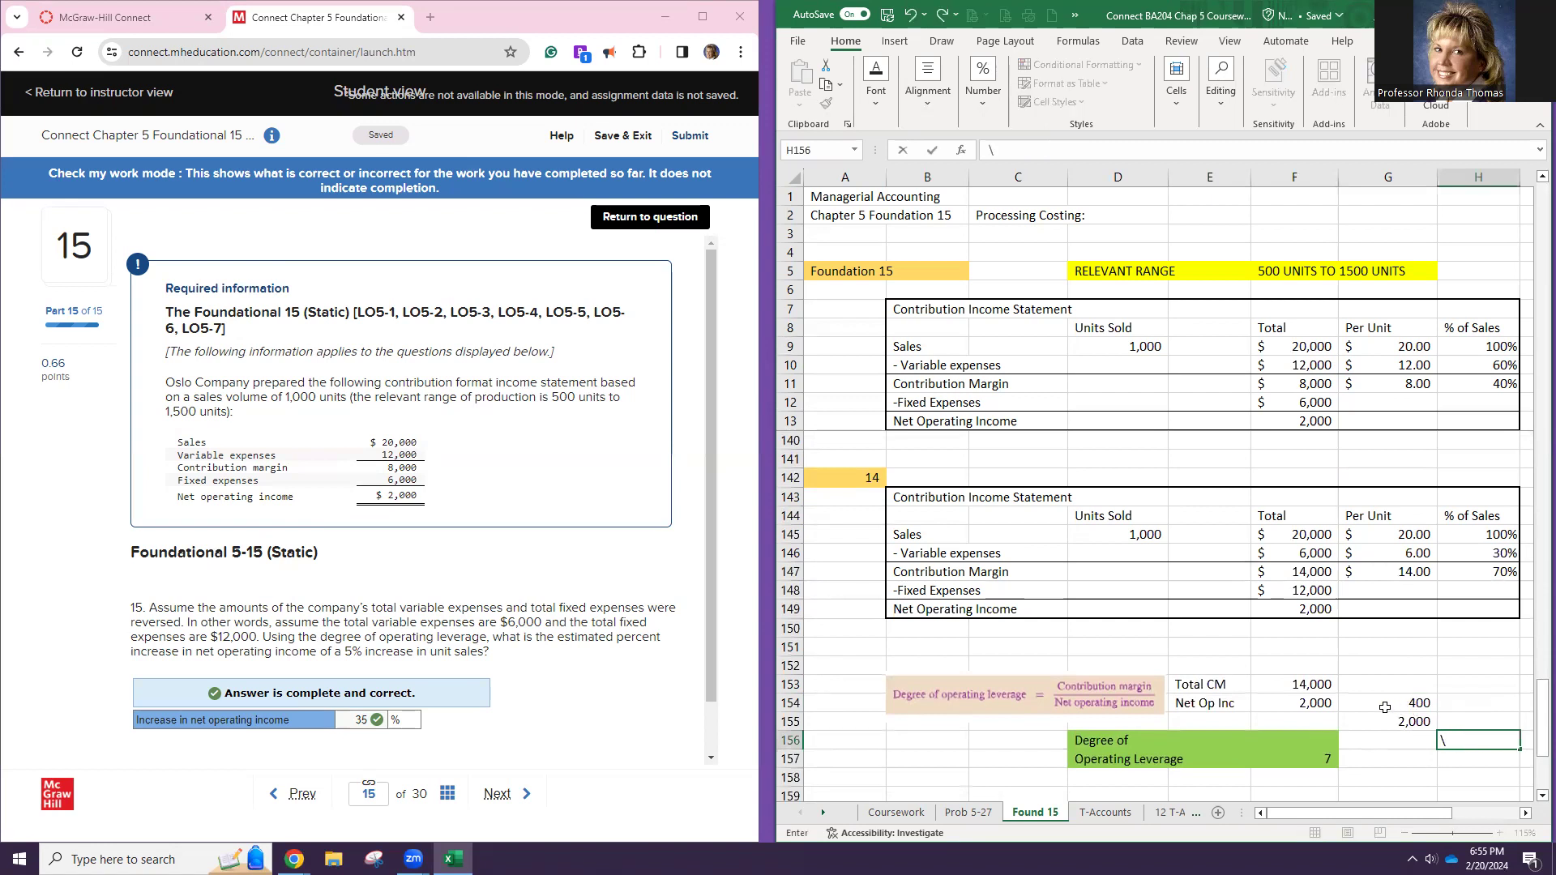
pyautogui.moveTo(1387, 704); pyautogui.dragTo(1388, 721)
pyautogui.write('\\\\')
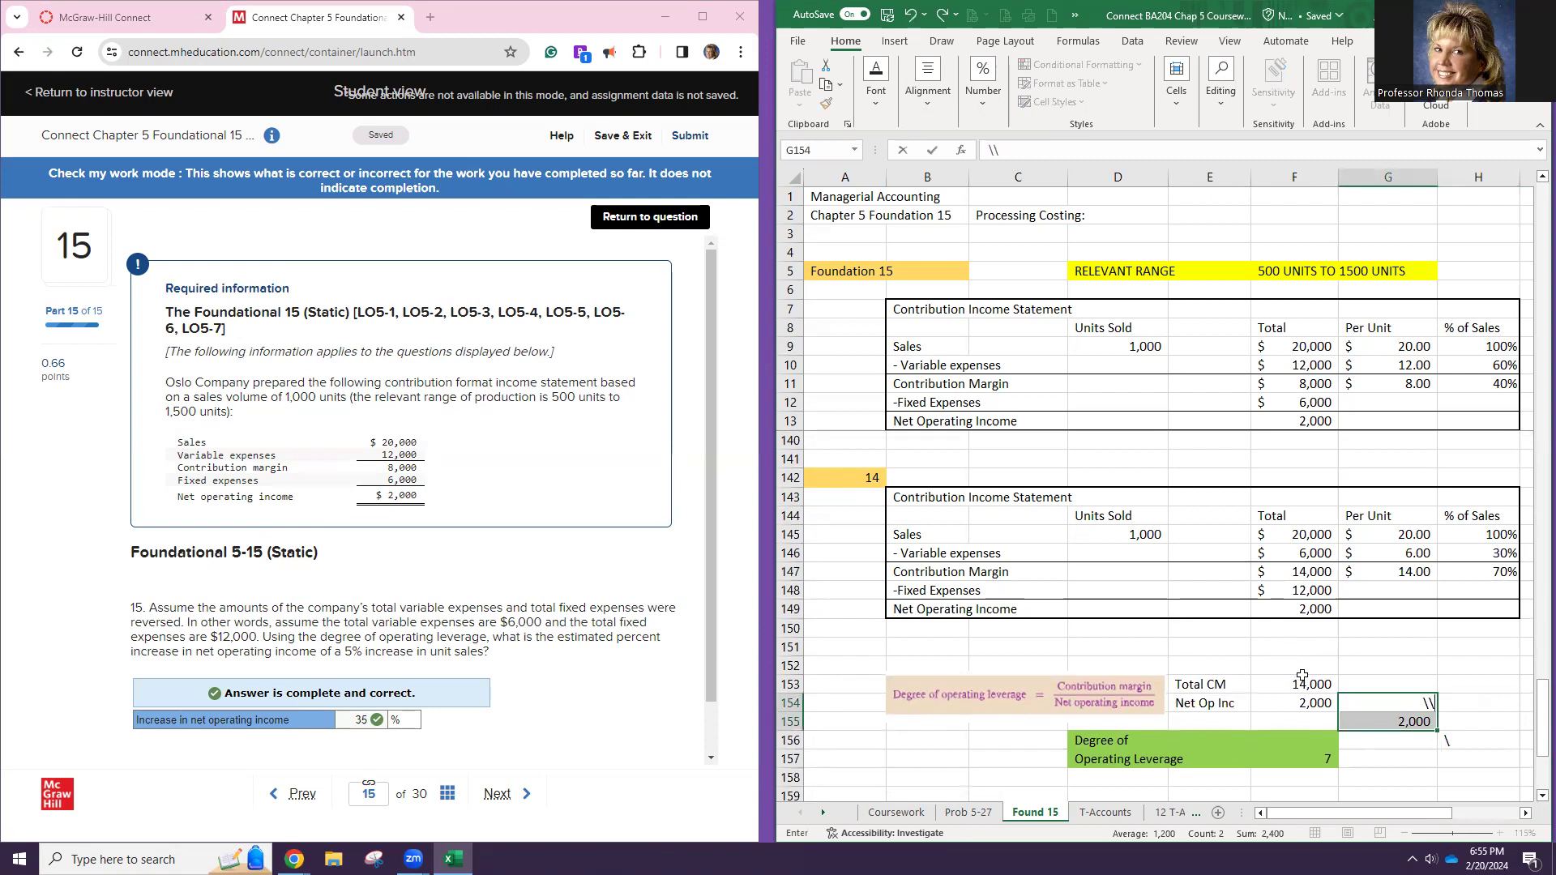
pyautogui.write('=')
pyautogui.press('Return')
pyautogui.press('BackSpace')
pyautogui.click(1471, 742)
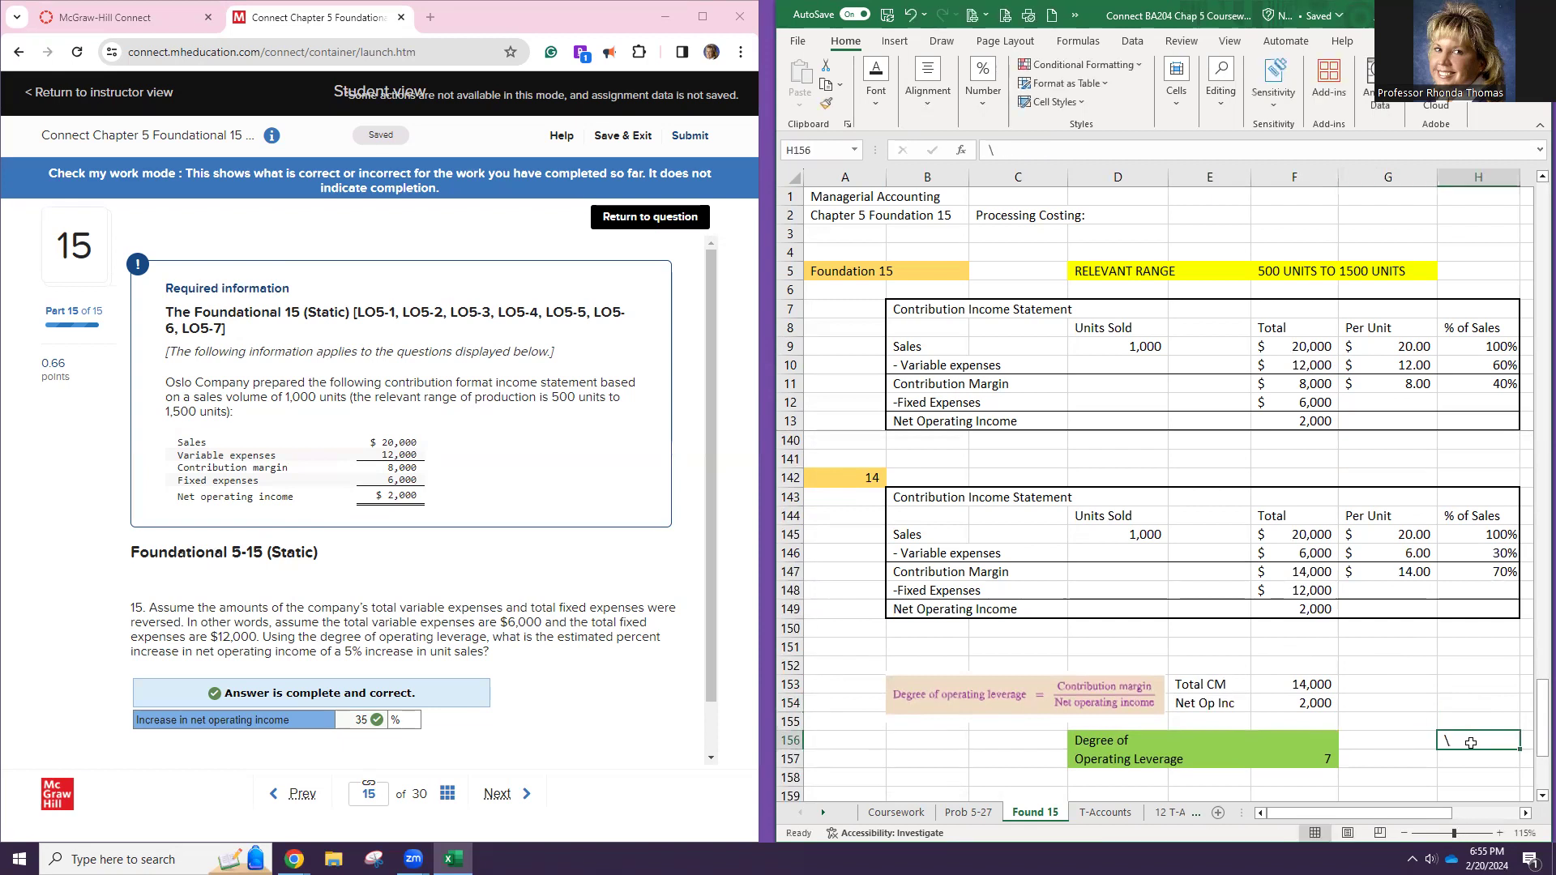
# Set units sold in D145 to 1,050 and enter a 700 contribution margin change in G153
pyautogui.click(1125, 533)
pyautogui.write('1050')
pyautogui.press('Return')
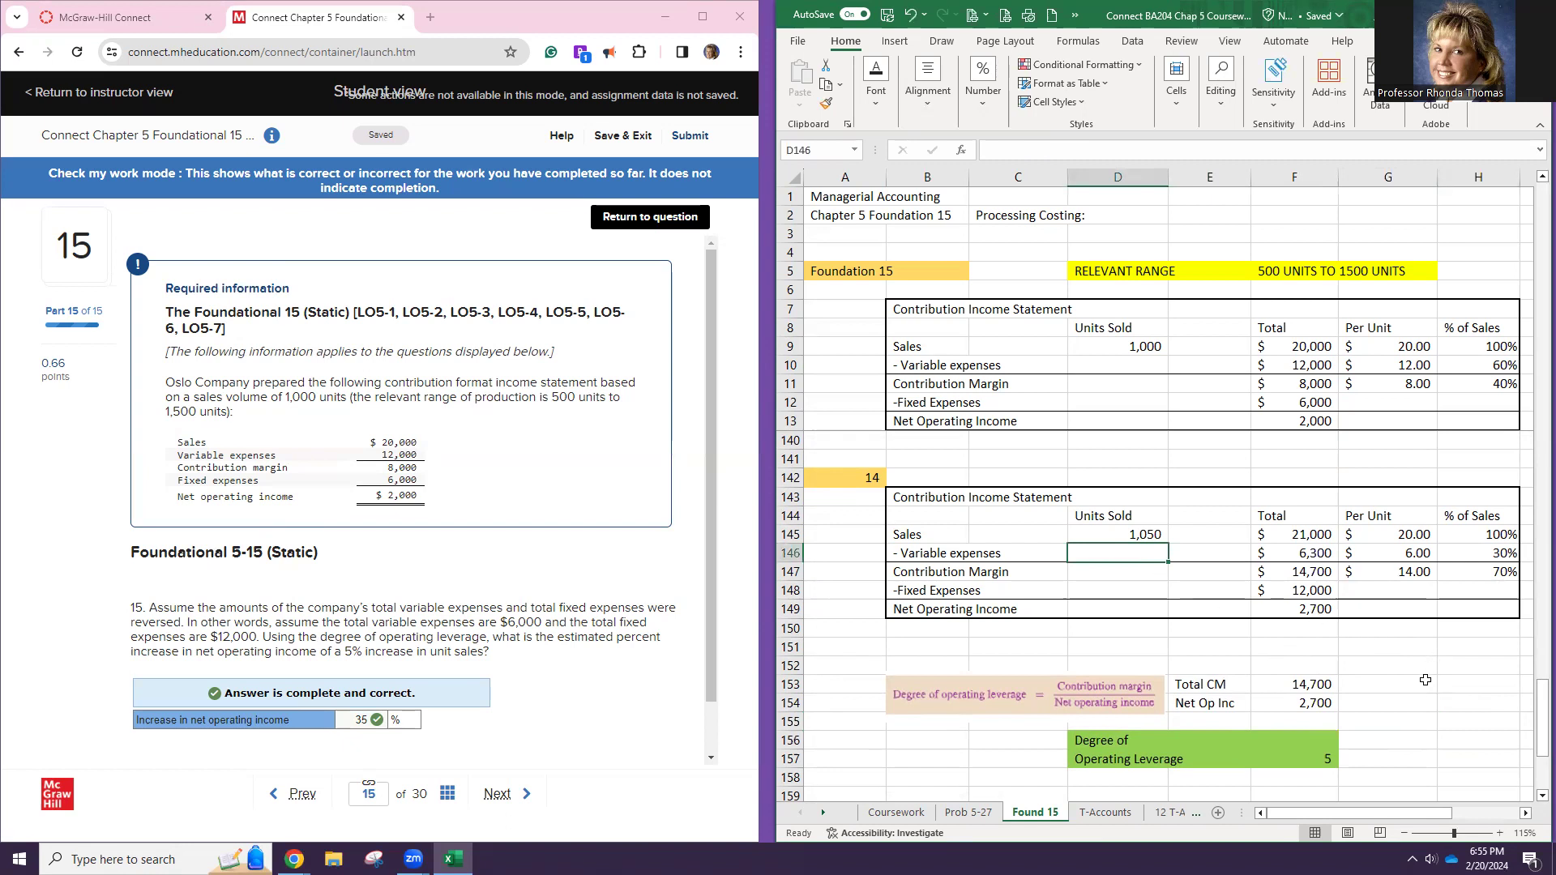
pyautogui.click(1423, 686)
pyautogui.write('700')
pyautogui.press('Return')
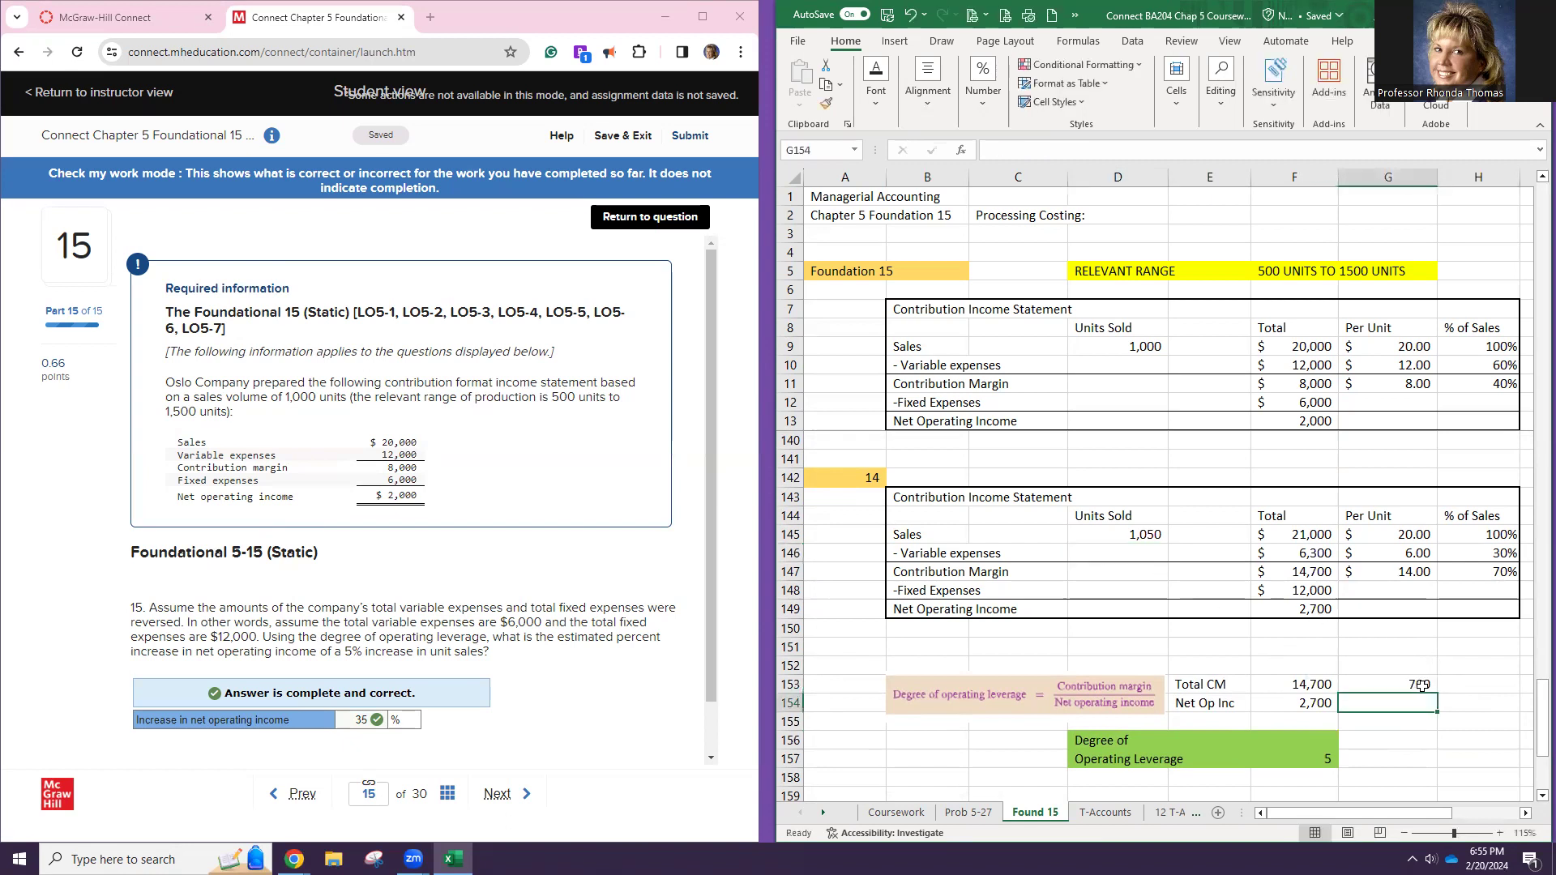
# Label H153 'change Increase'
pyautogui.click(1467, 686)
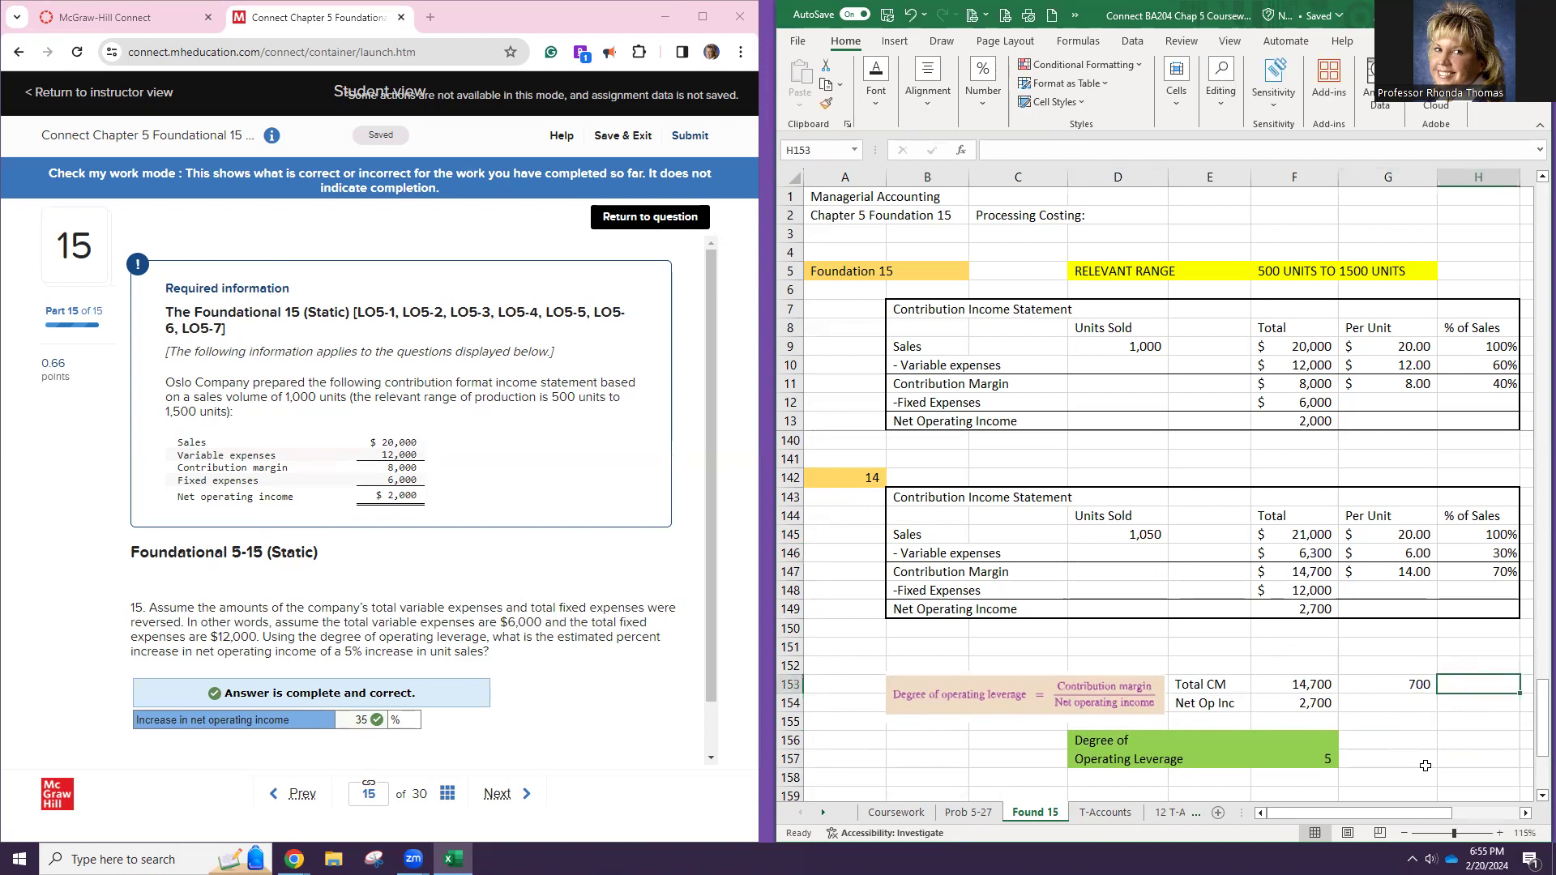
pyautogui.write('change')
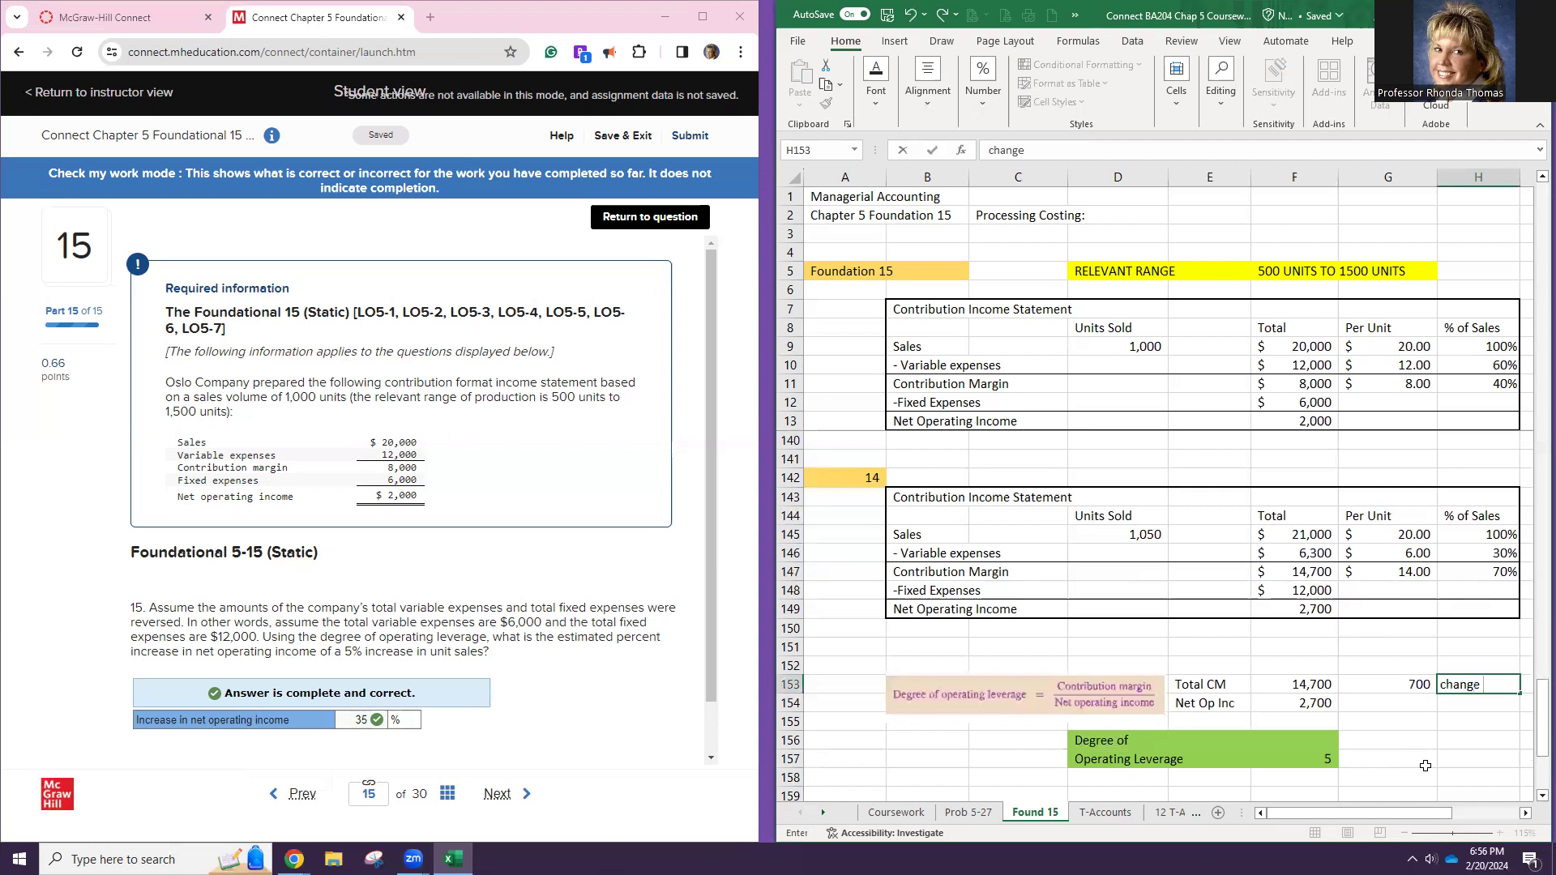
pyautogui.write('Increa')
pyautogui.press('Return')
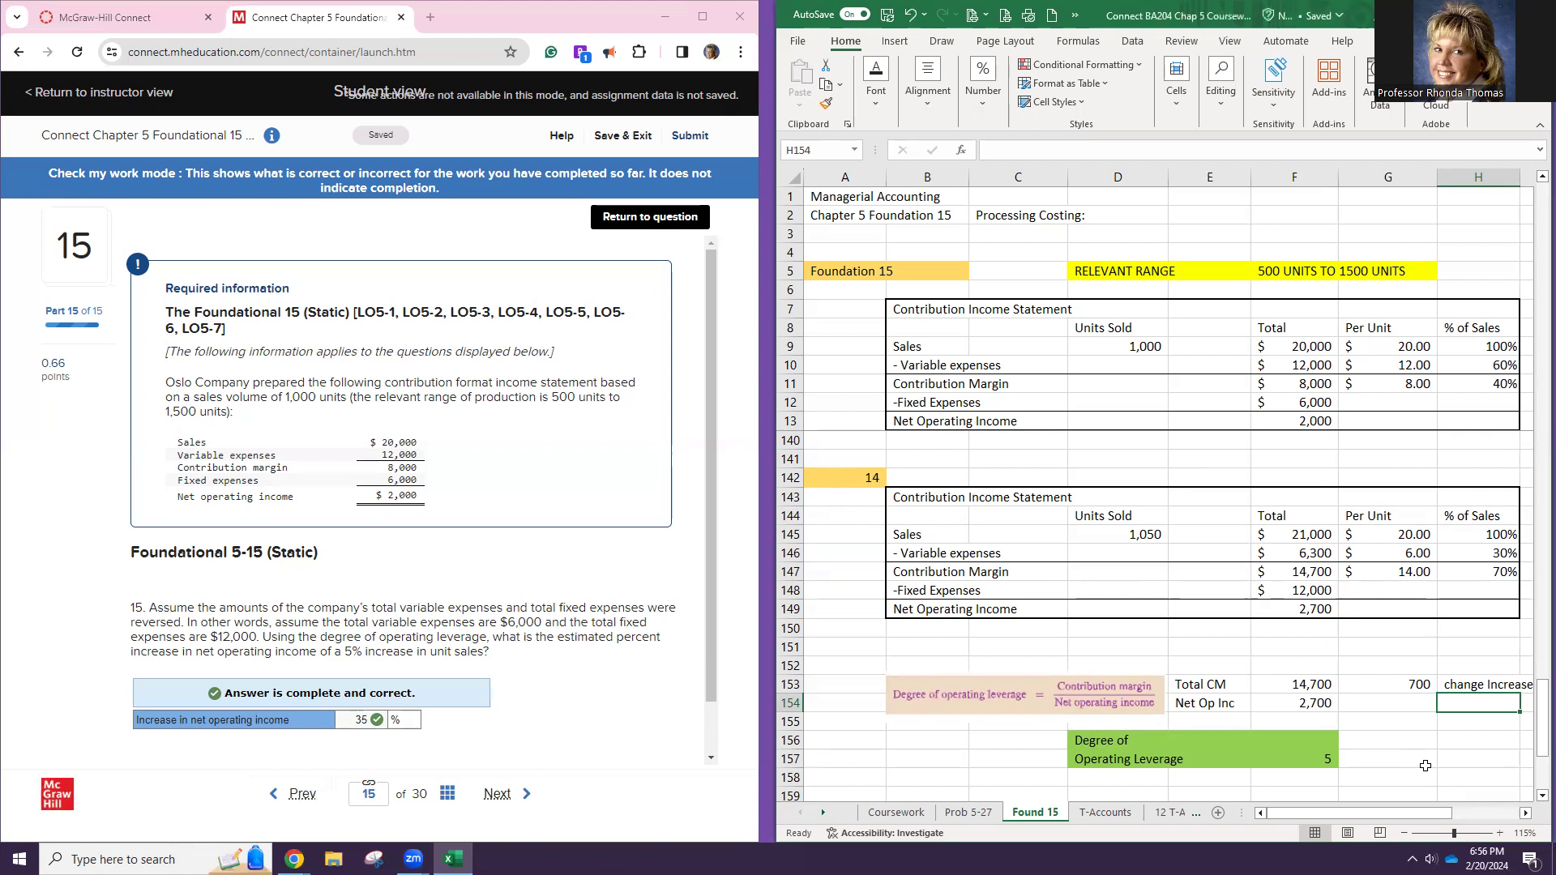
# Enter 2,000 as the net income change in G154, correcting an initial 200
pyautogui.press('Left')
pyautogui.write('200')
pyautogui.press('Return')
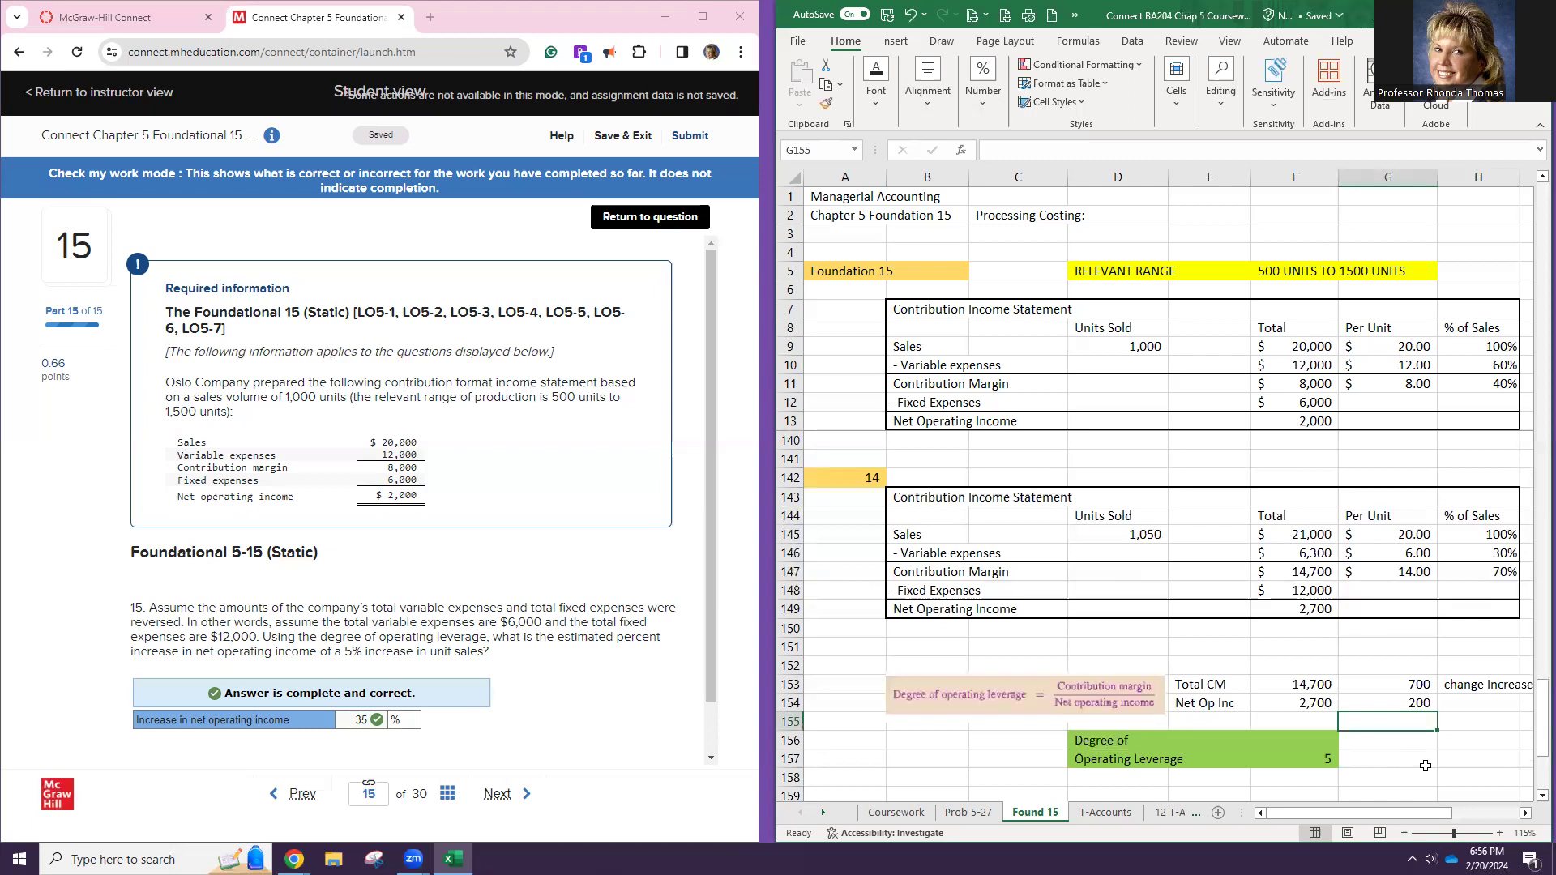
pyautogui.press('Up')
pyautogui.write('2000')
pyautogui.press('Return')
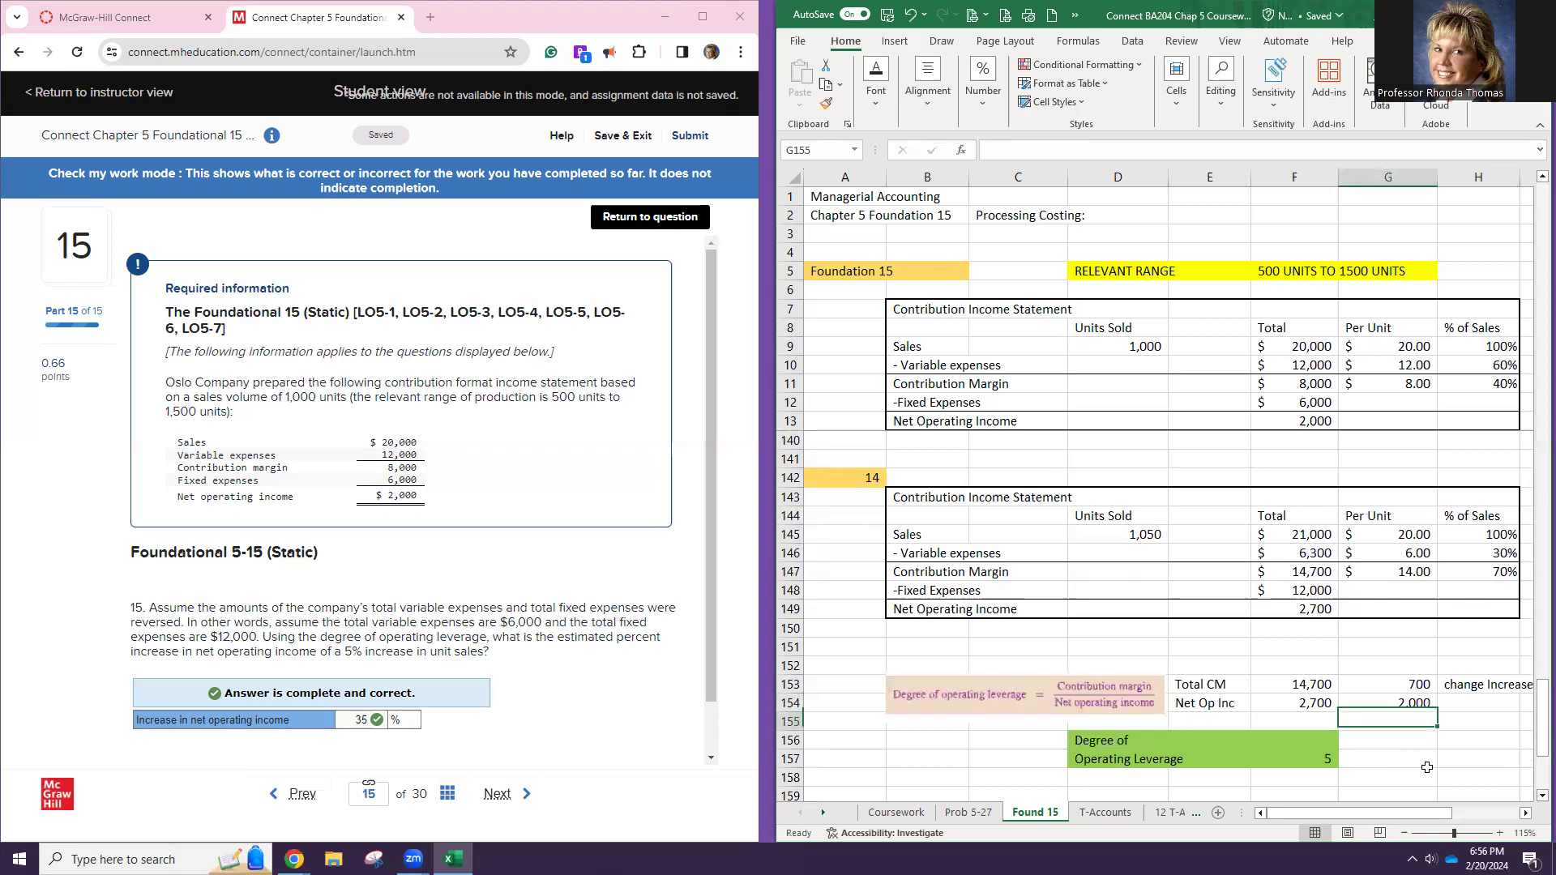
# Enter =G153/G154 in H155 to compute the increase ratio
pyautogui.click(1506, 727)
pyautogui.write('=')
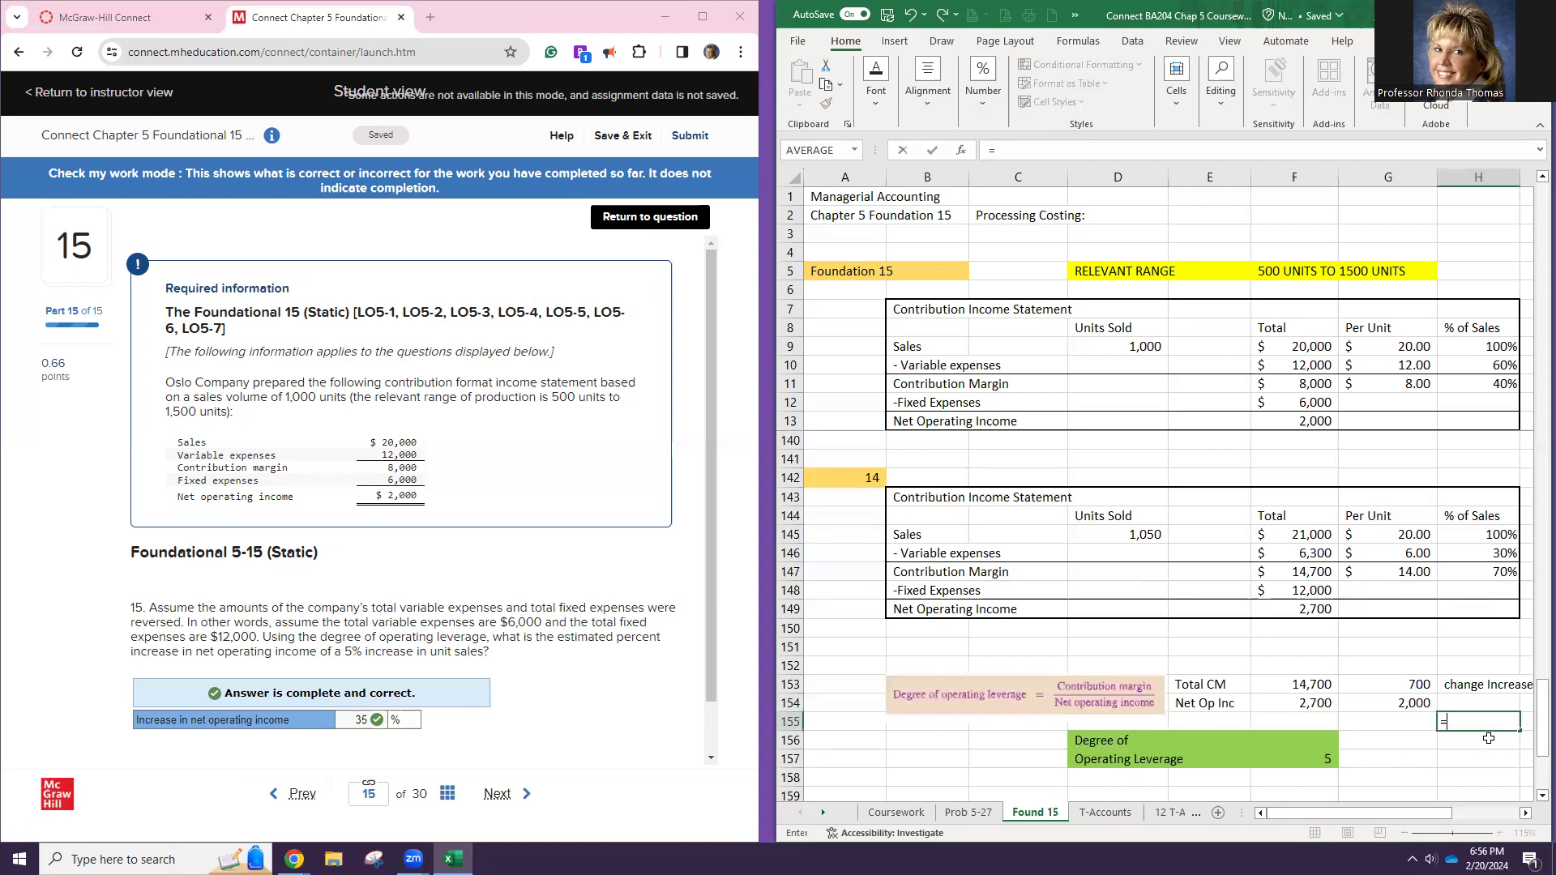
pyautogui.click(1401, 687)
pyautogui.write('/')
pyautogui.click(1400, 703)
pyautogui.press('Return')
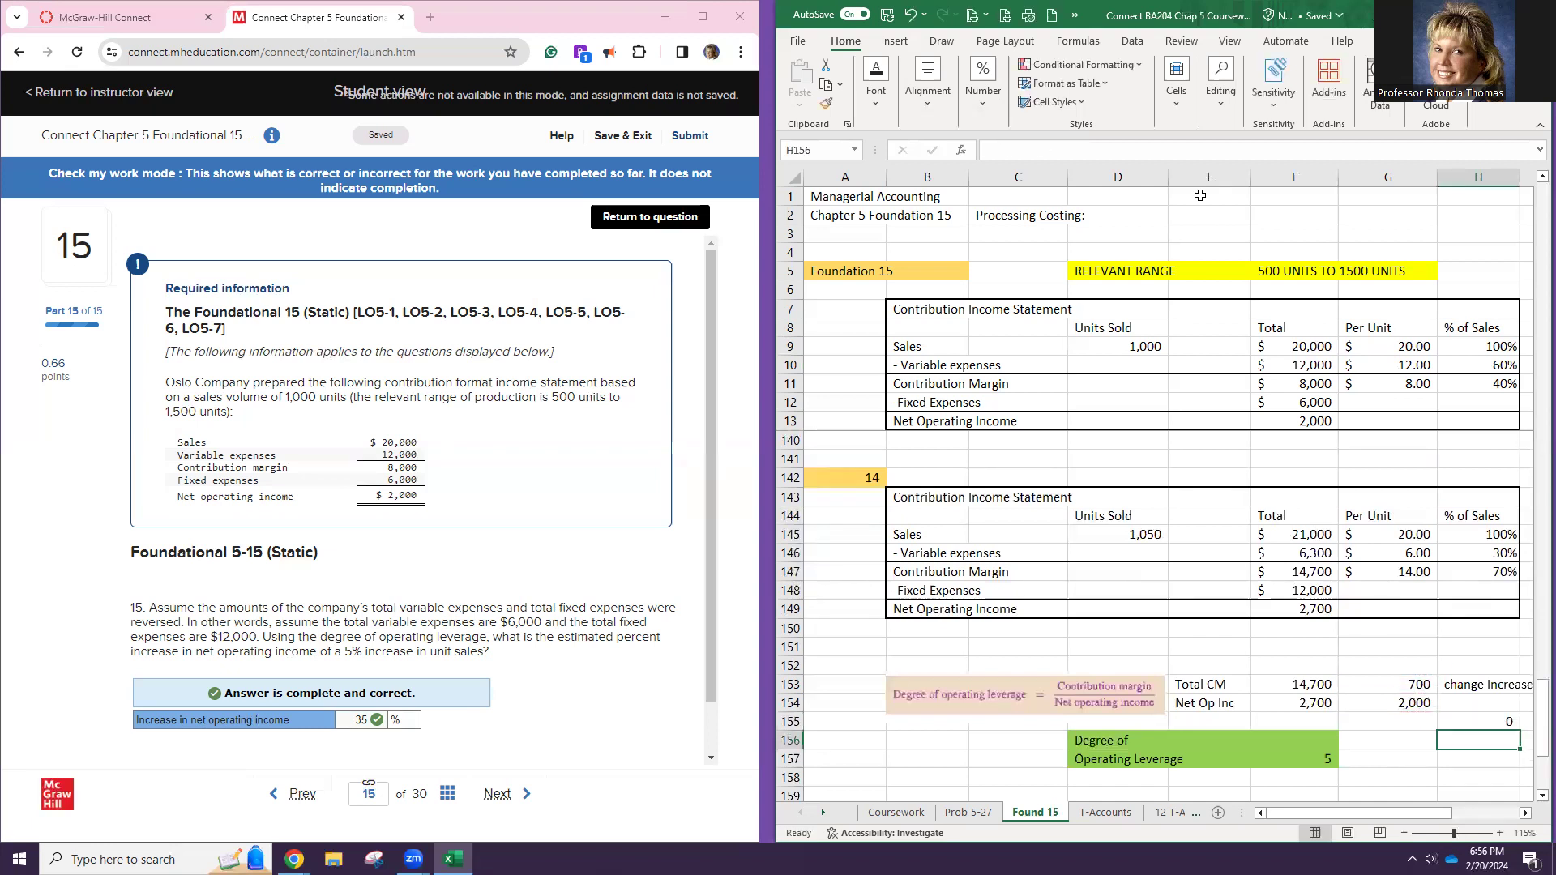
# Format the H155 ratio result with Percent Style
pyautogui.click(1471, 722)
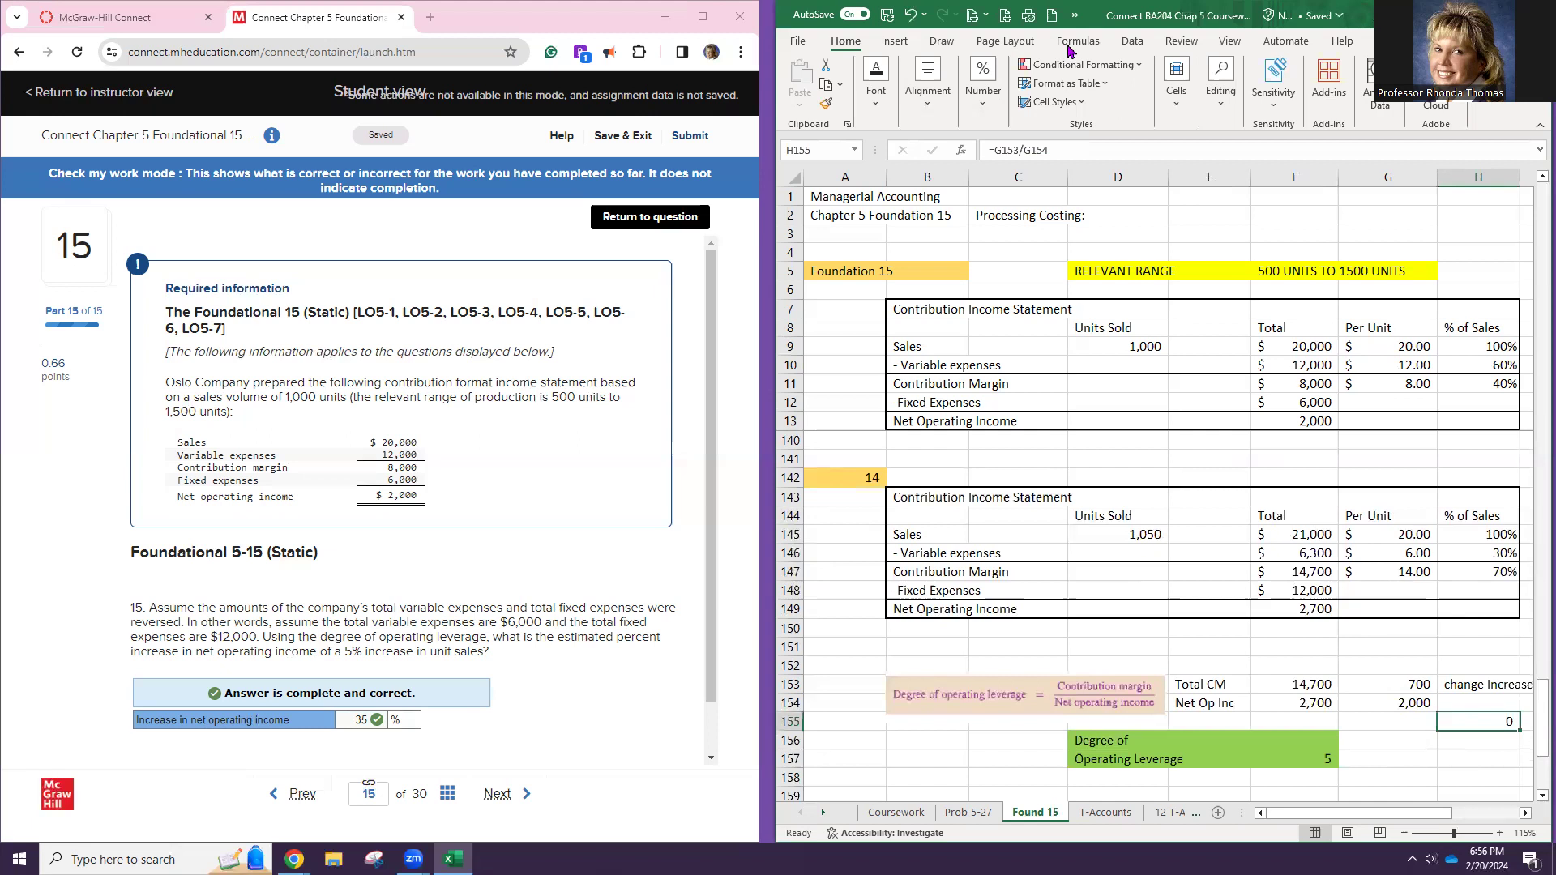
pyautogui.click(988, 95)
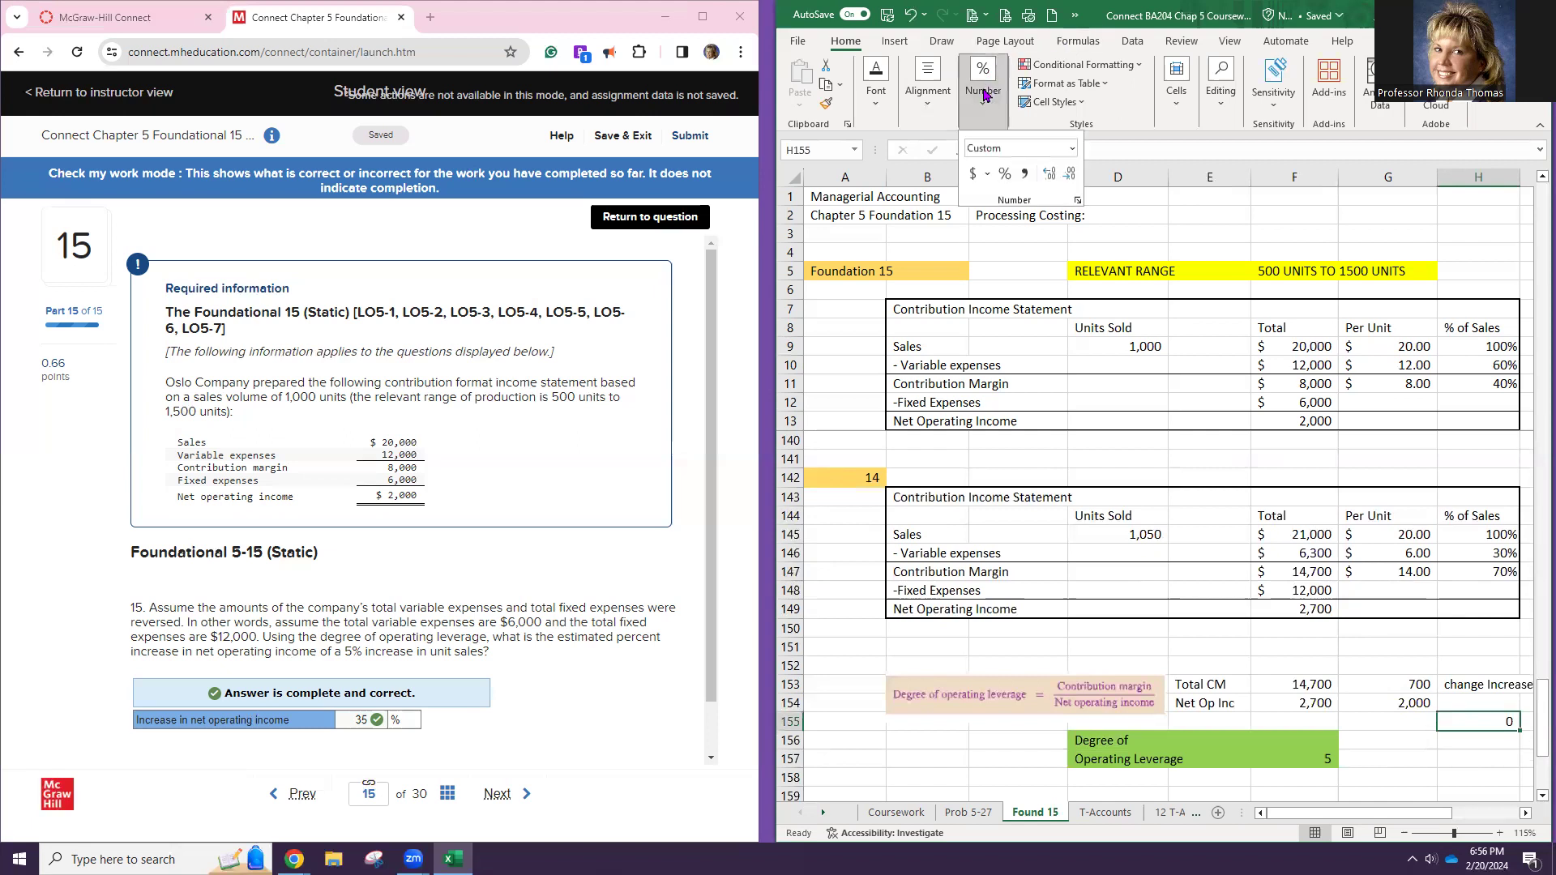
pyautogui.click(1005, 173)
pyautogui.scroll(-2, 1307, 753)
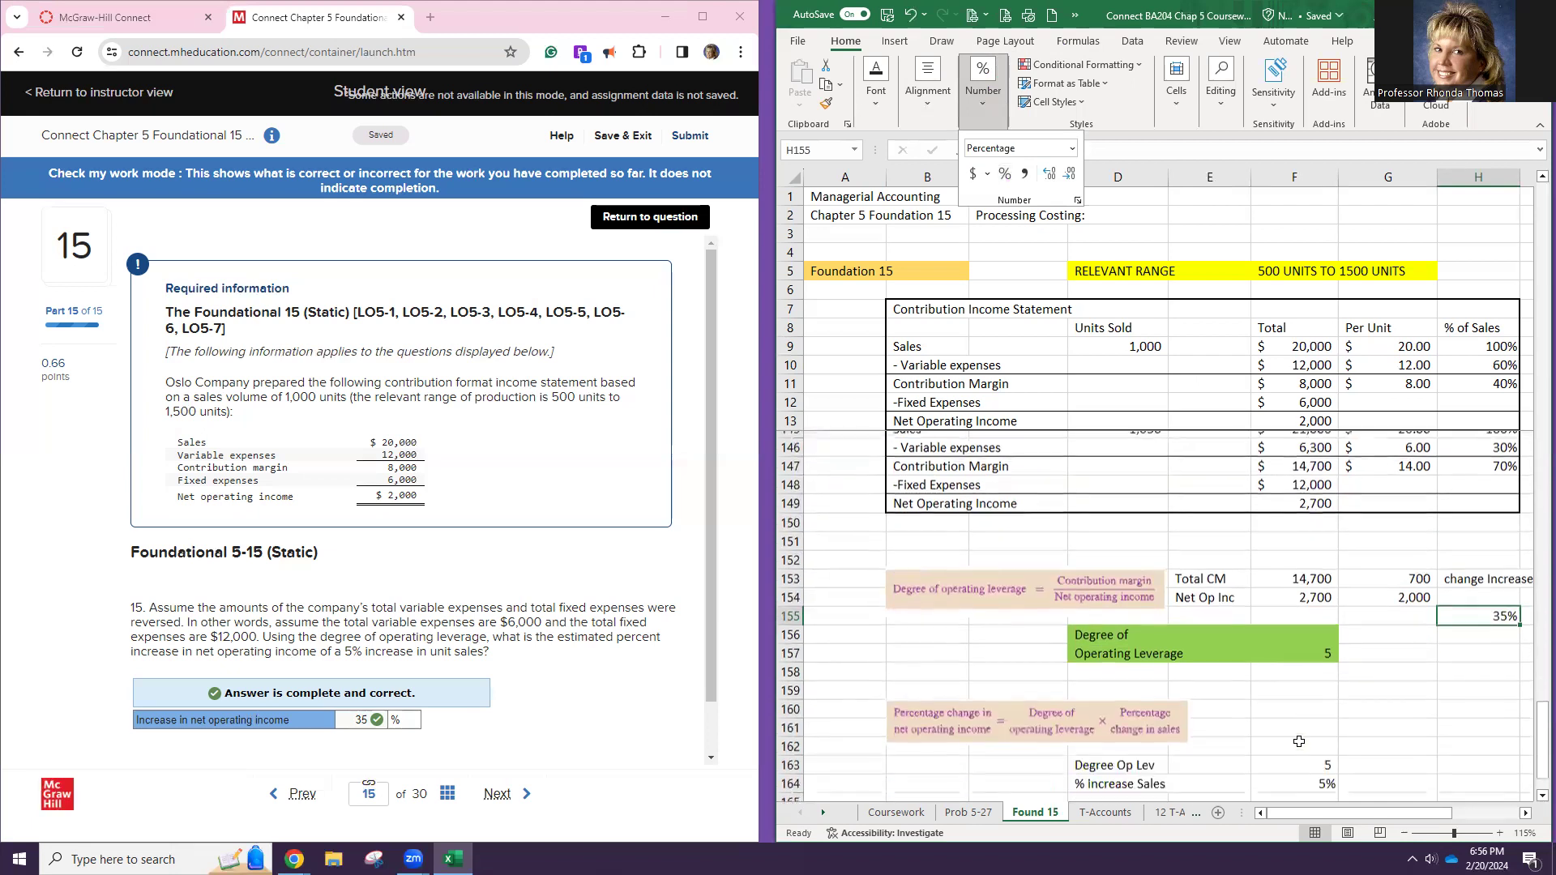
pyautogui.scroll(-1, 1293, 727)
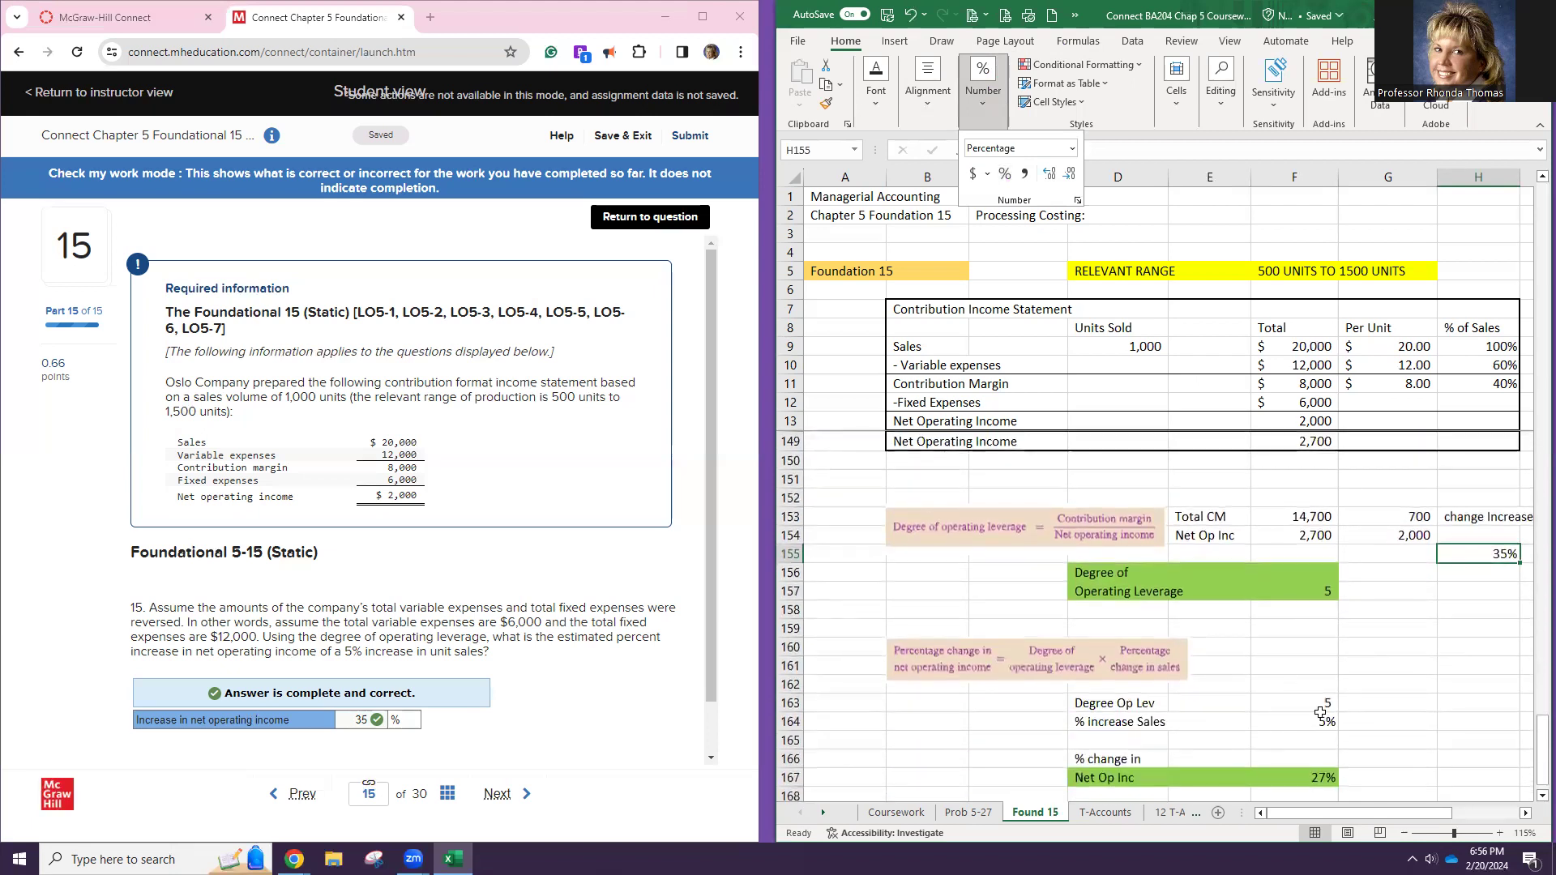
pyautogui.scroll(3, 1297, 616)
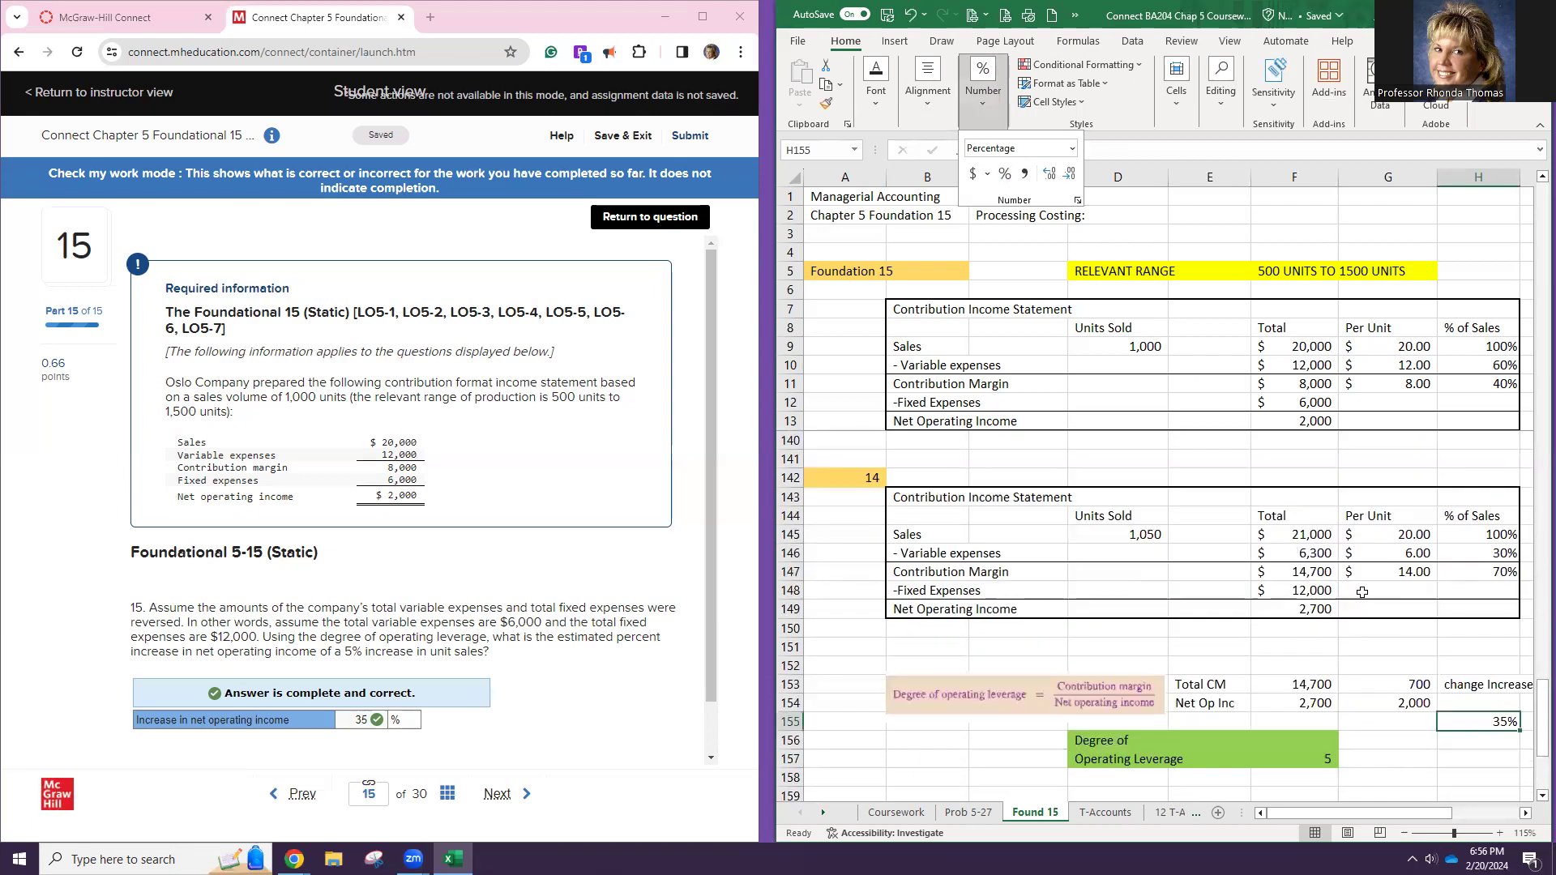
# Set units sold in D145 back to 1,000 and check the change figures' total
pyautogui.click(1135, 535)
pyautogui.write('1000')
pyautogui.press('Return')
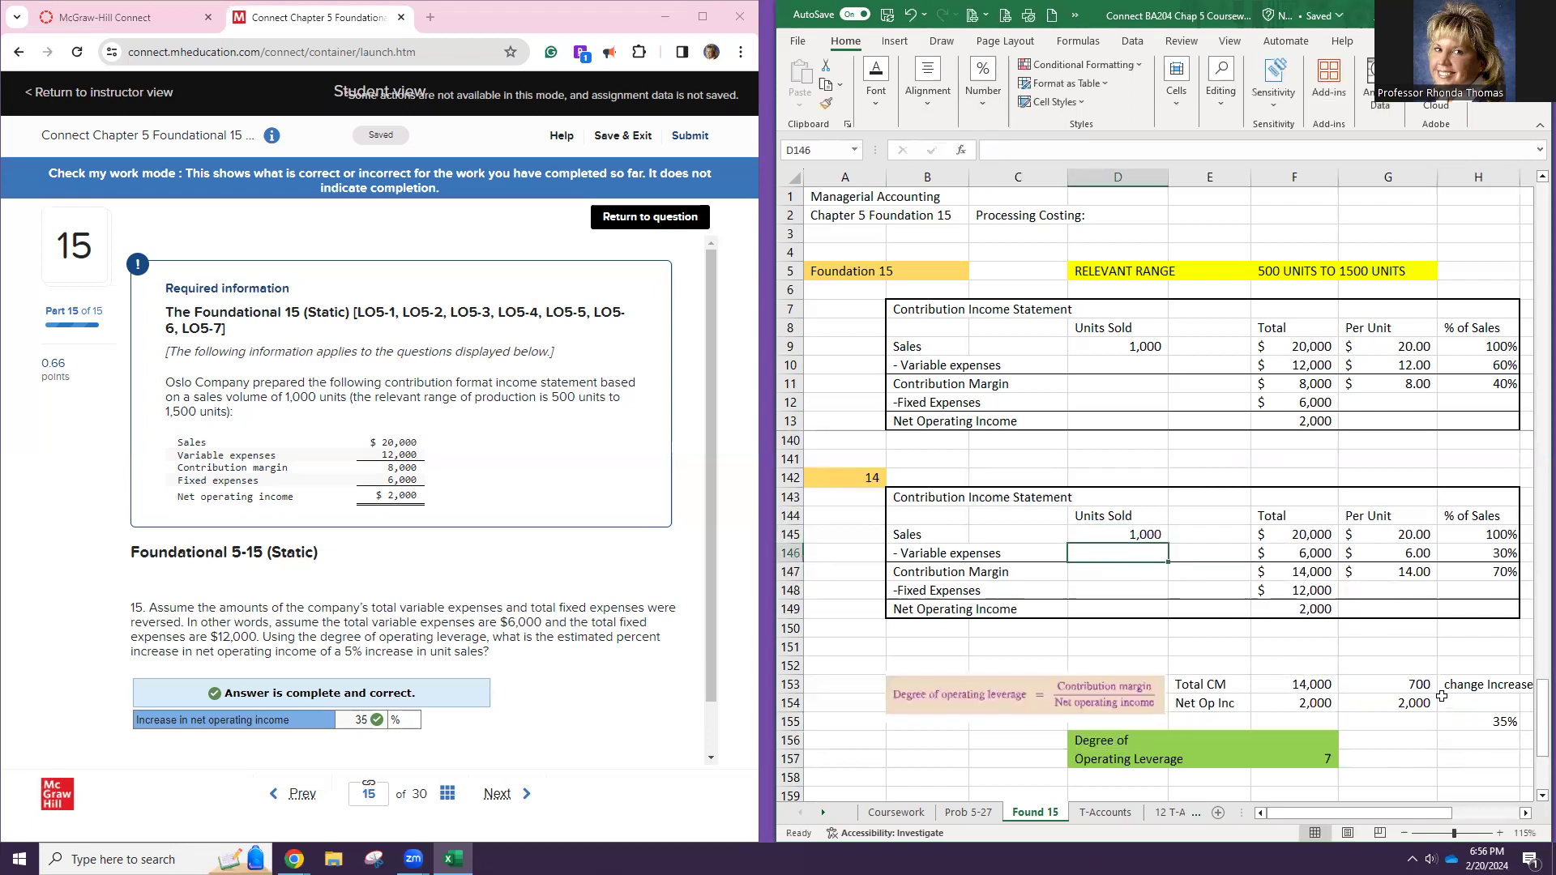
pyautogui.moveTo(1428, 686); pyautogui.dragTo(1527, 721)
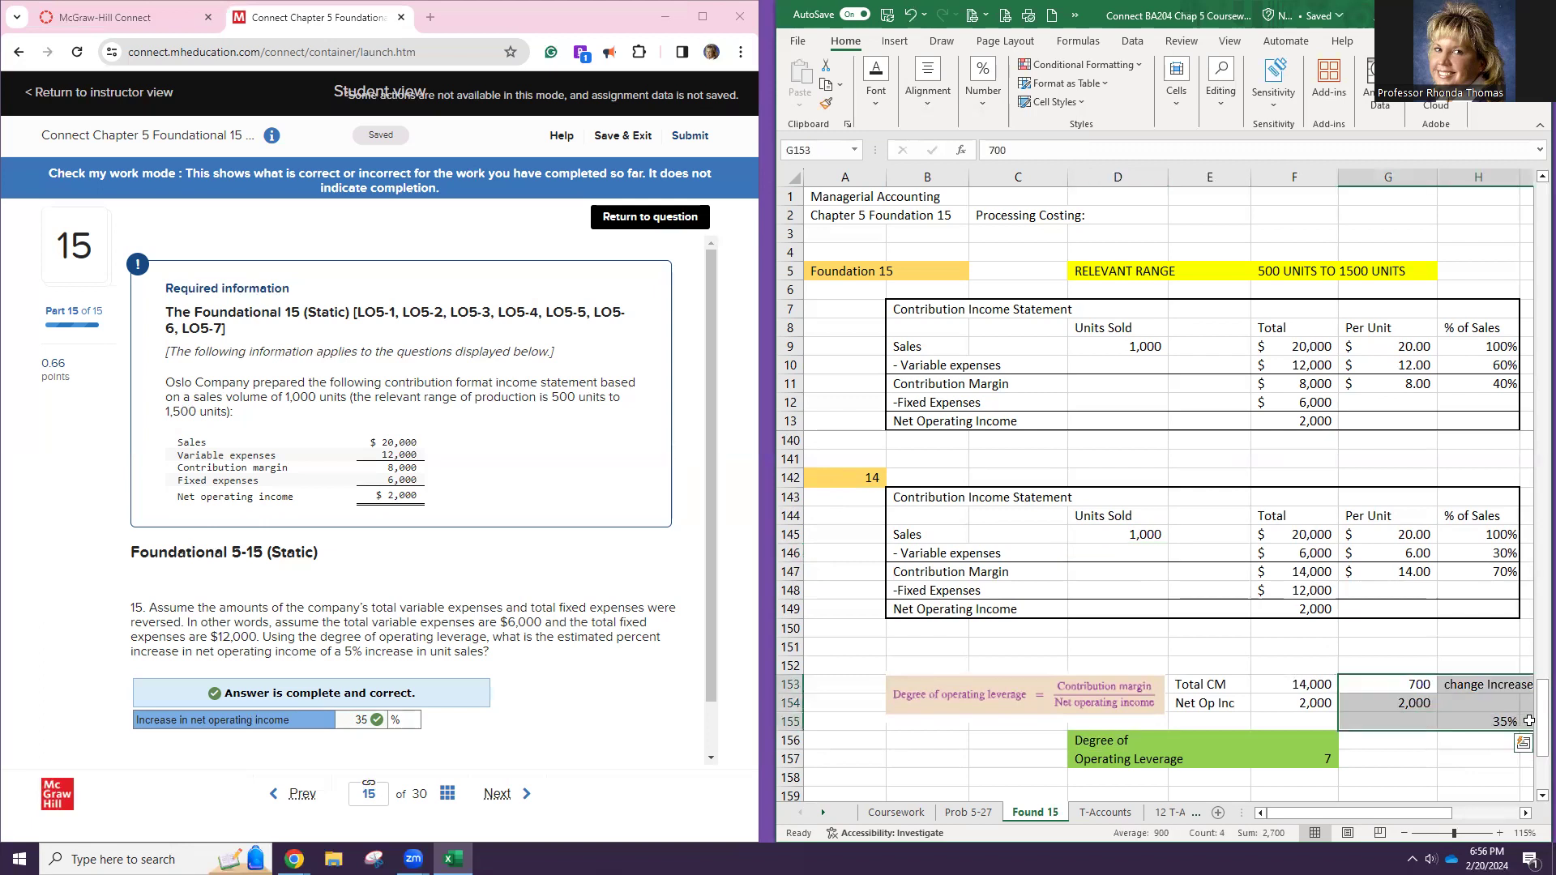
pyautogui.click(1442, 756)
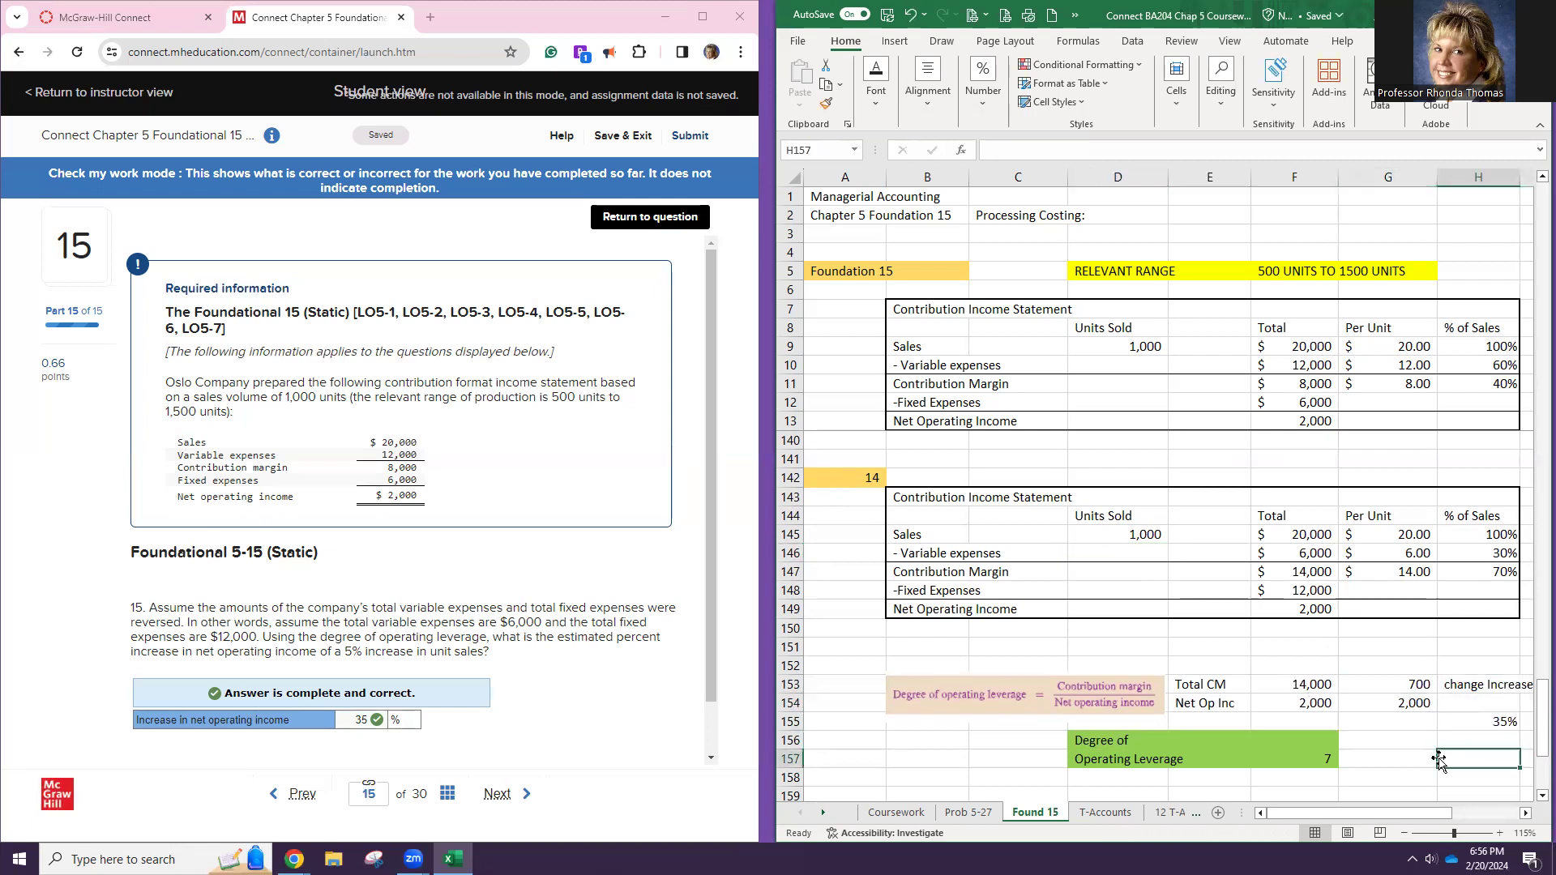
# Copy the income statement B143:H149 and paste it at B170
pyautogui.scroll(-5, 1442, 754)
pyautogui.scroll(4, 1183, 727)
pyautogui.scroll(-1, 674, 362)
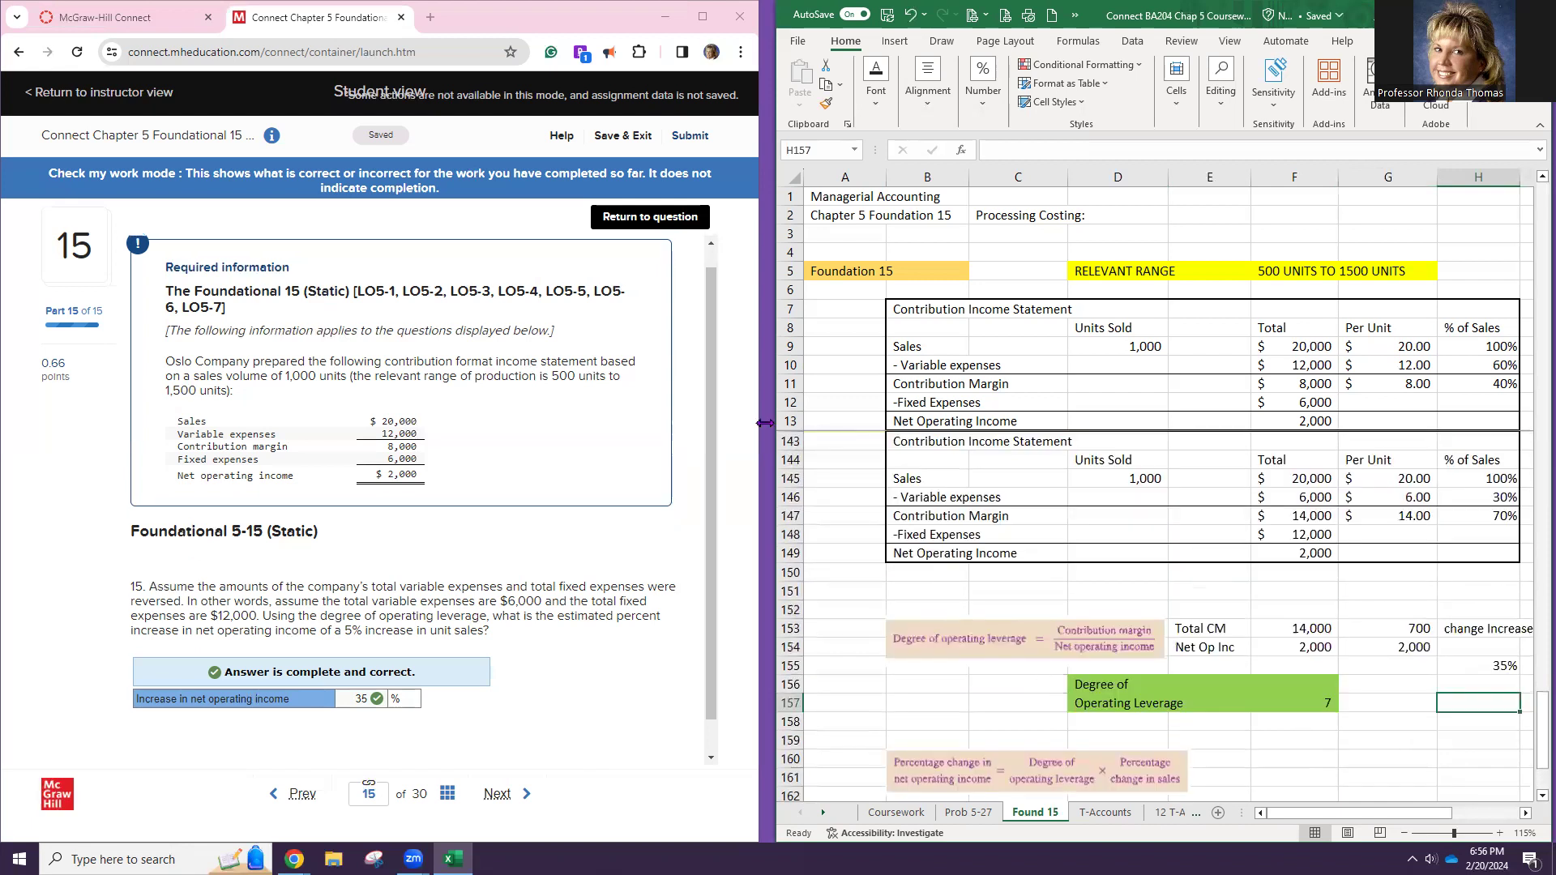
pyautogui.scroll(2, 1026, 511)
pyautogui.moveTo(932, 554); pyautogui.dragTo(1481, 659)
pyautogui.hotkey('ctrl', 'c')
pyautogui.scroll(-7, 880, 685)
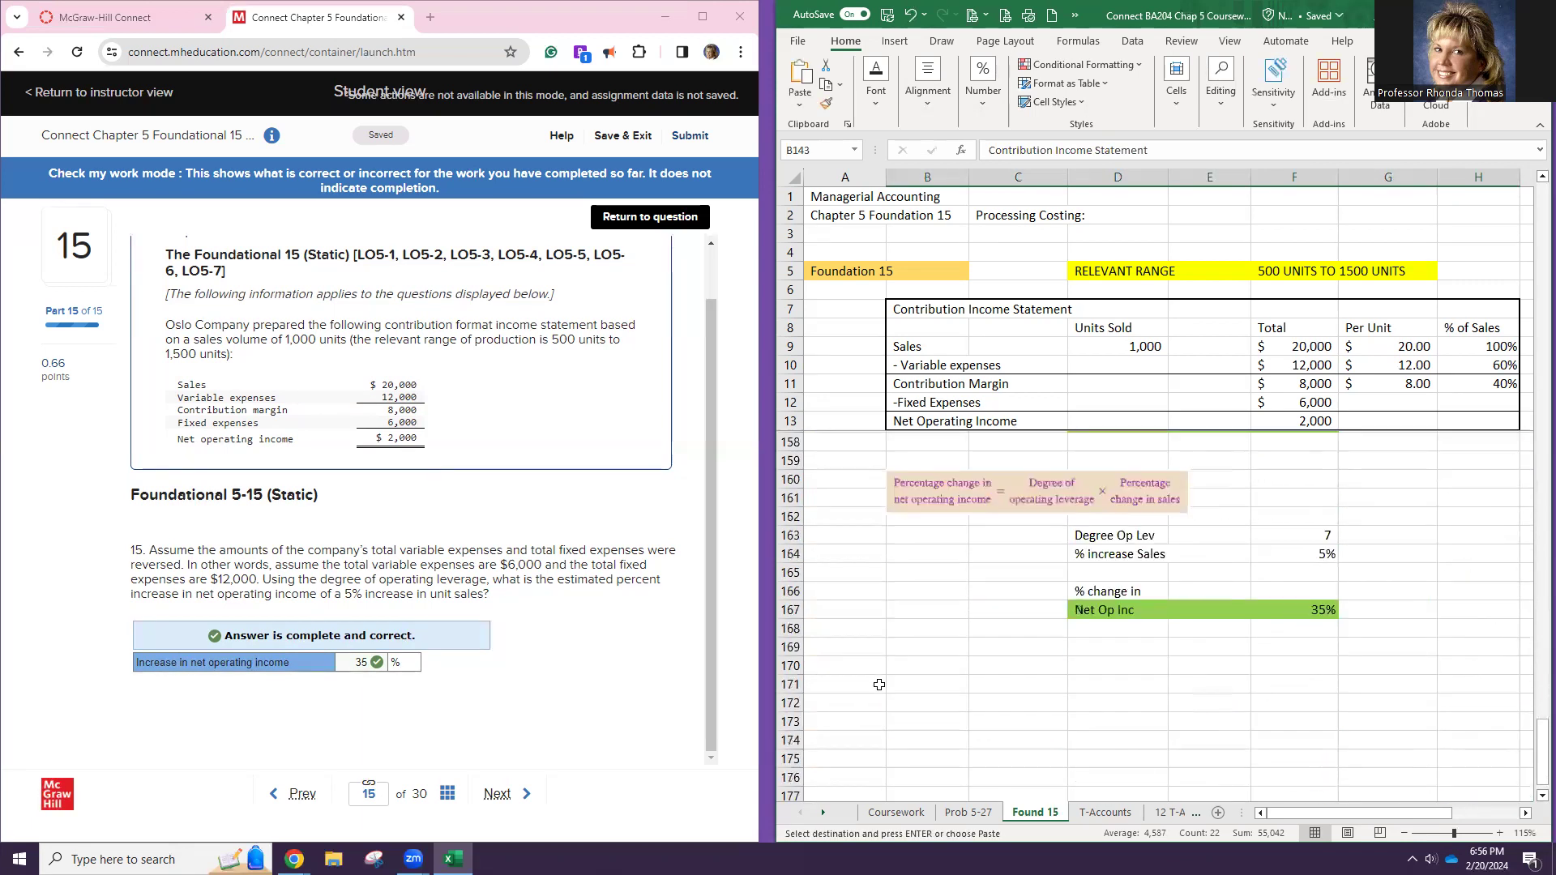
pyautogui.click(894, 663)
pyautogui.hotkey('ctrl', 'v')
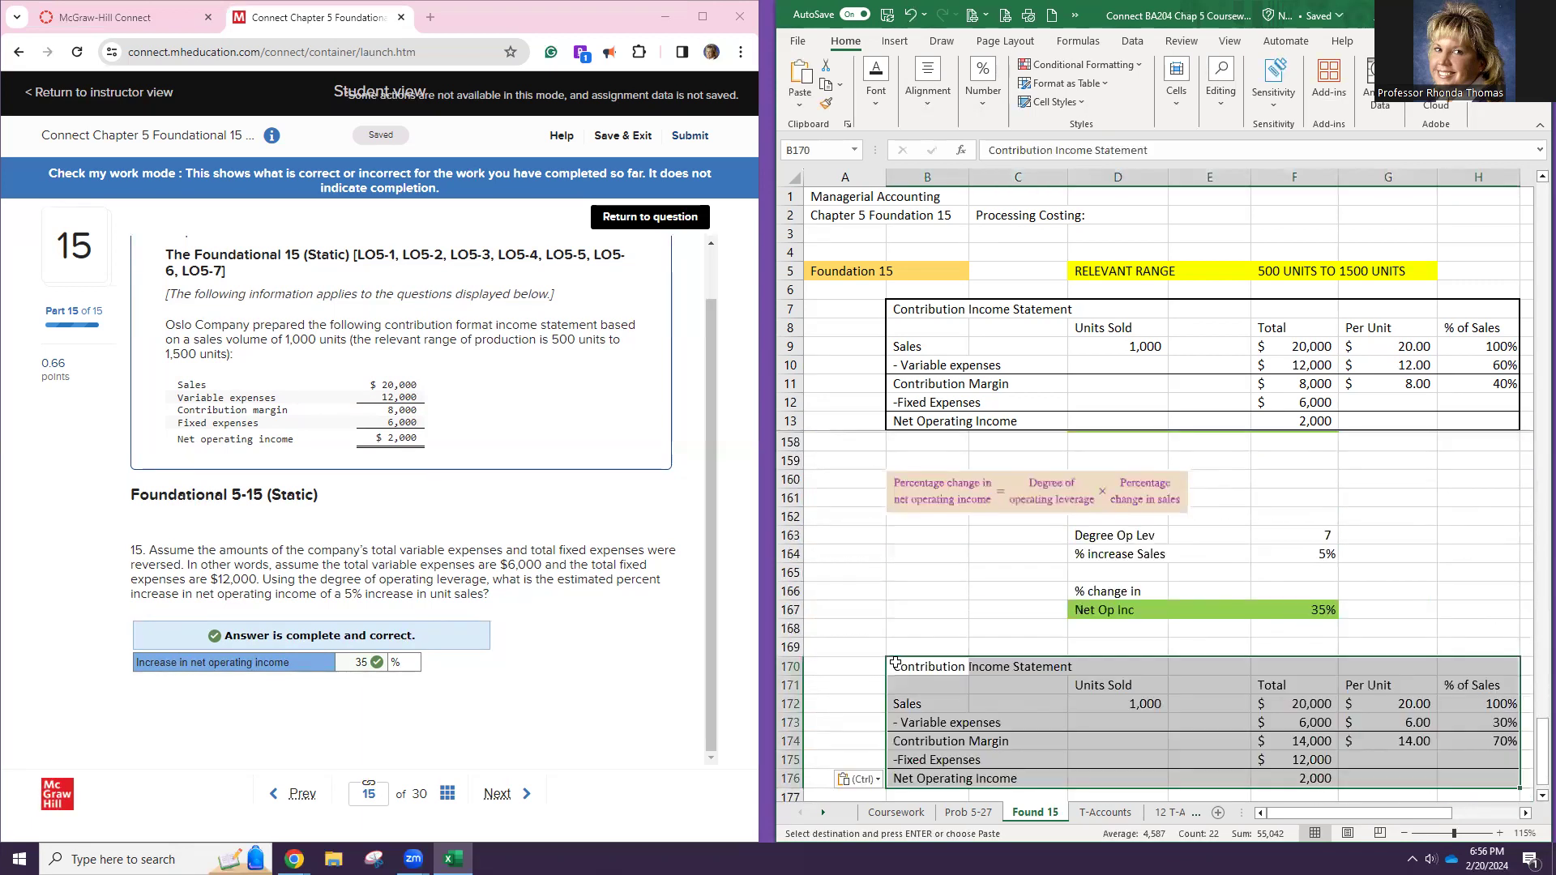
pyautogui.scroll(-2, 1280, 729)
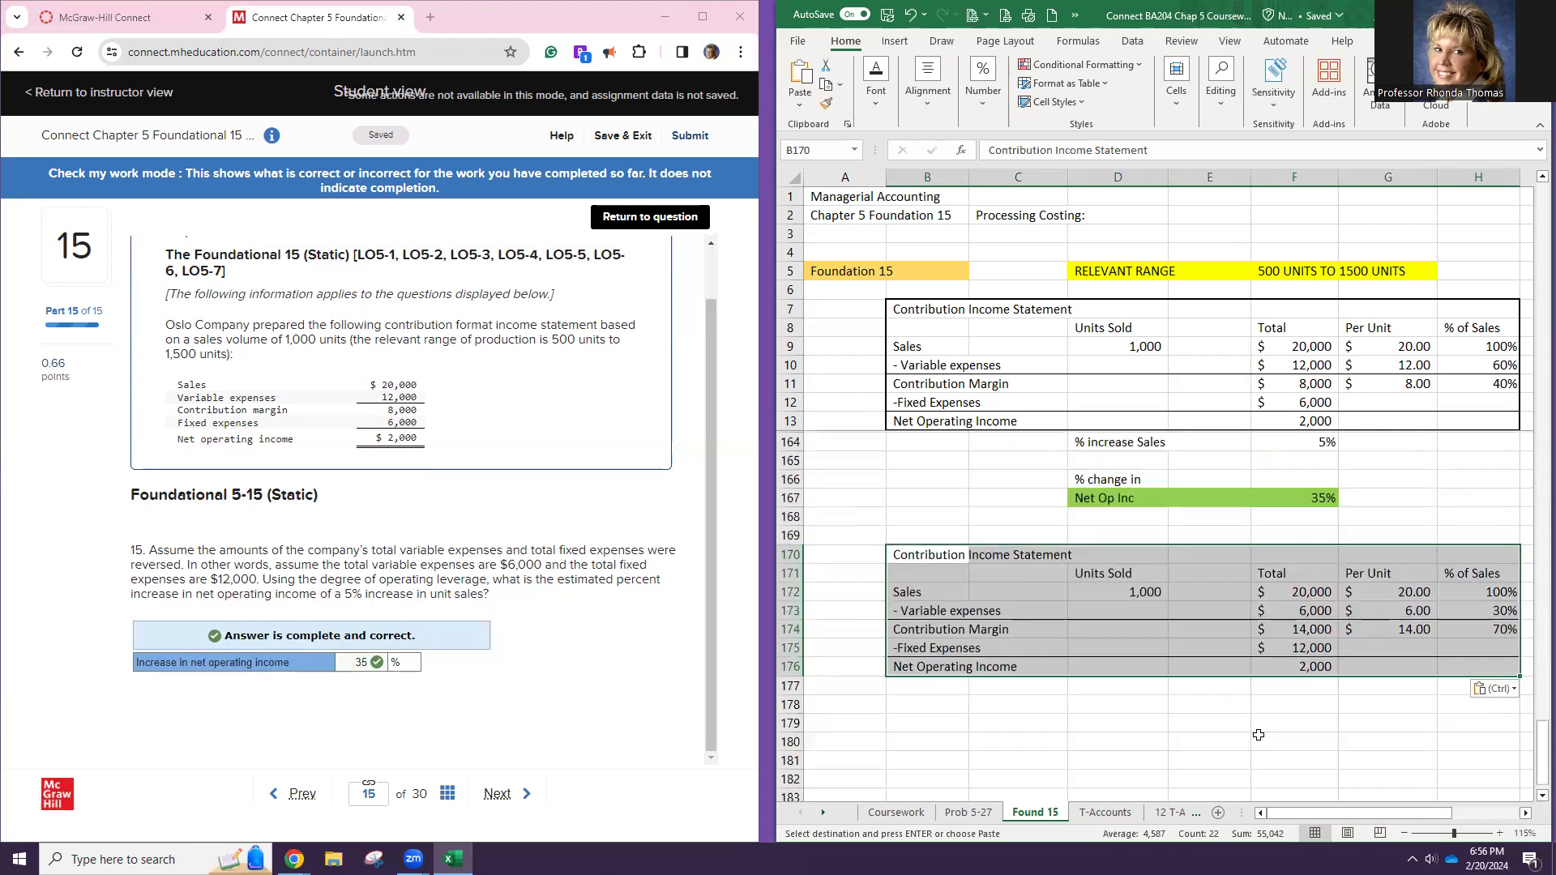
# Enter 1,050 units in D172 and repoint the F172 and F173 formulas to row 172
pyautogui.click(1143, 596)
pyautogui.write('1050')
pyautogui.press('Return')
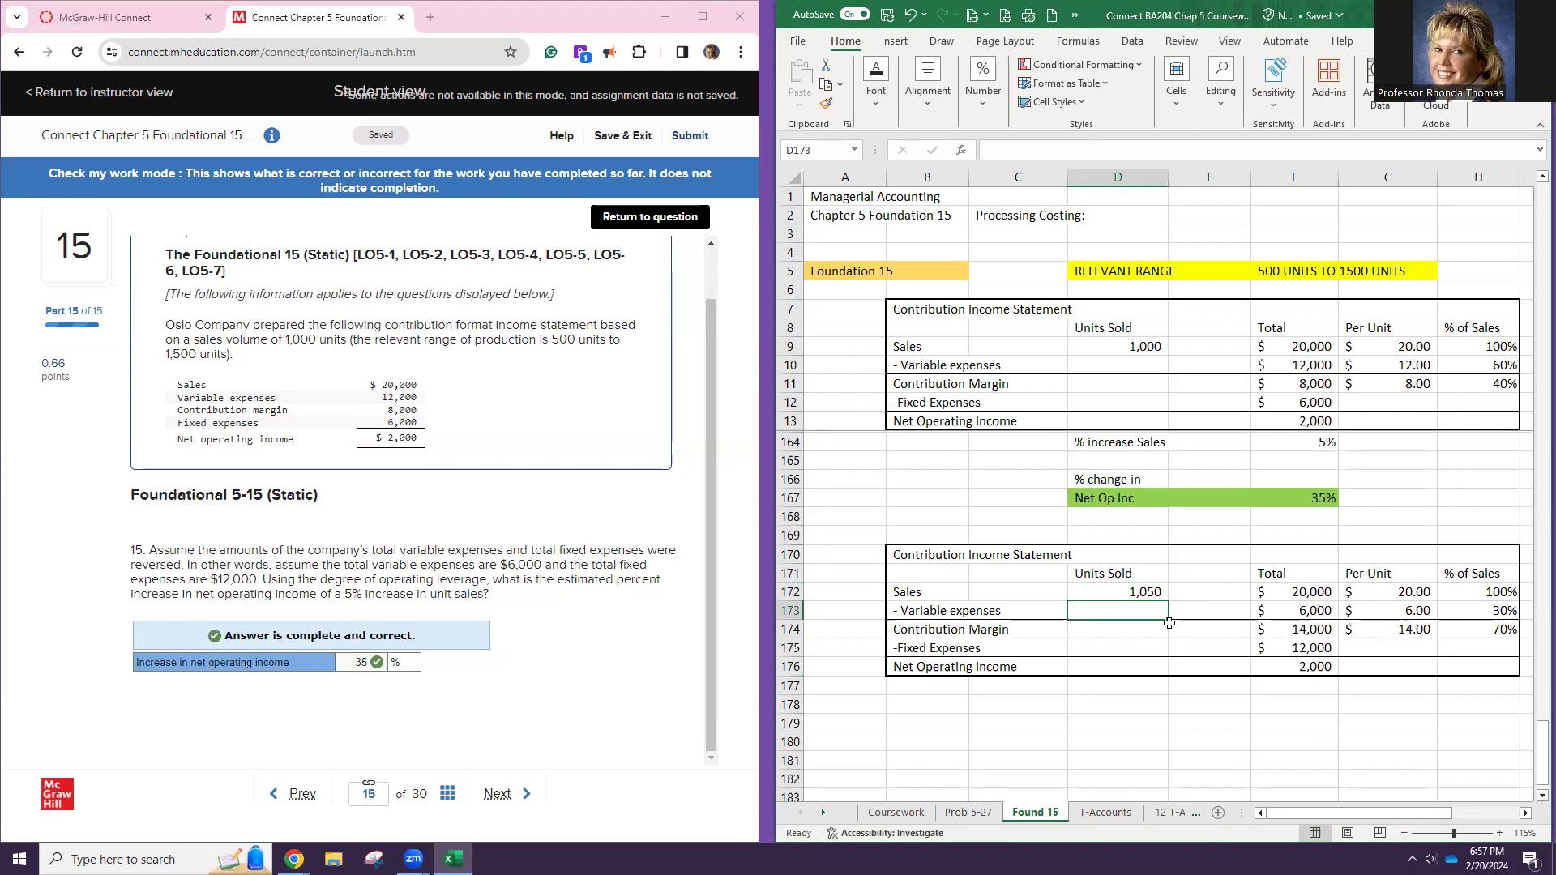
pyautogui.doubleClick(1290, 593)
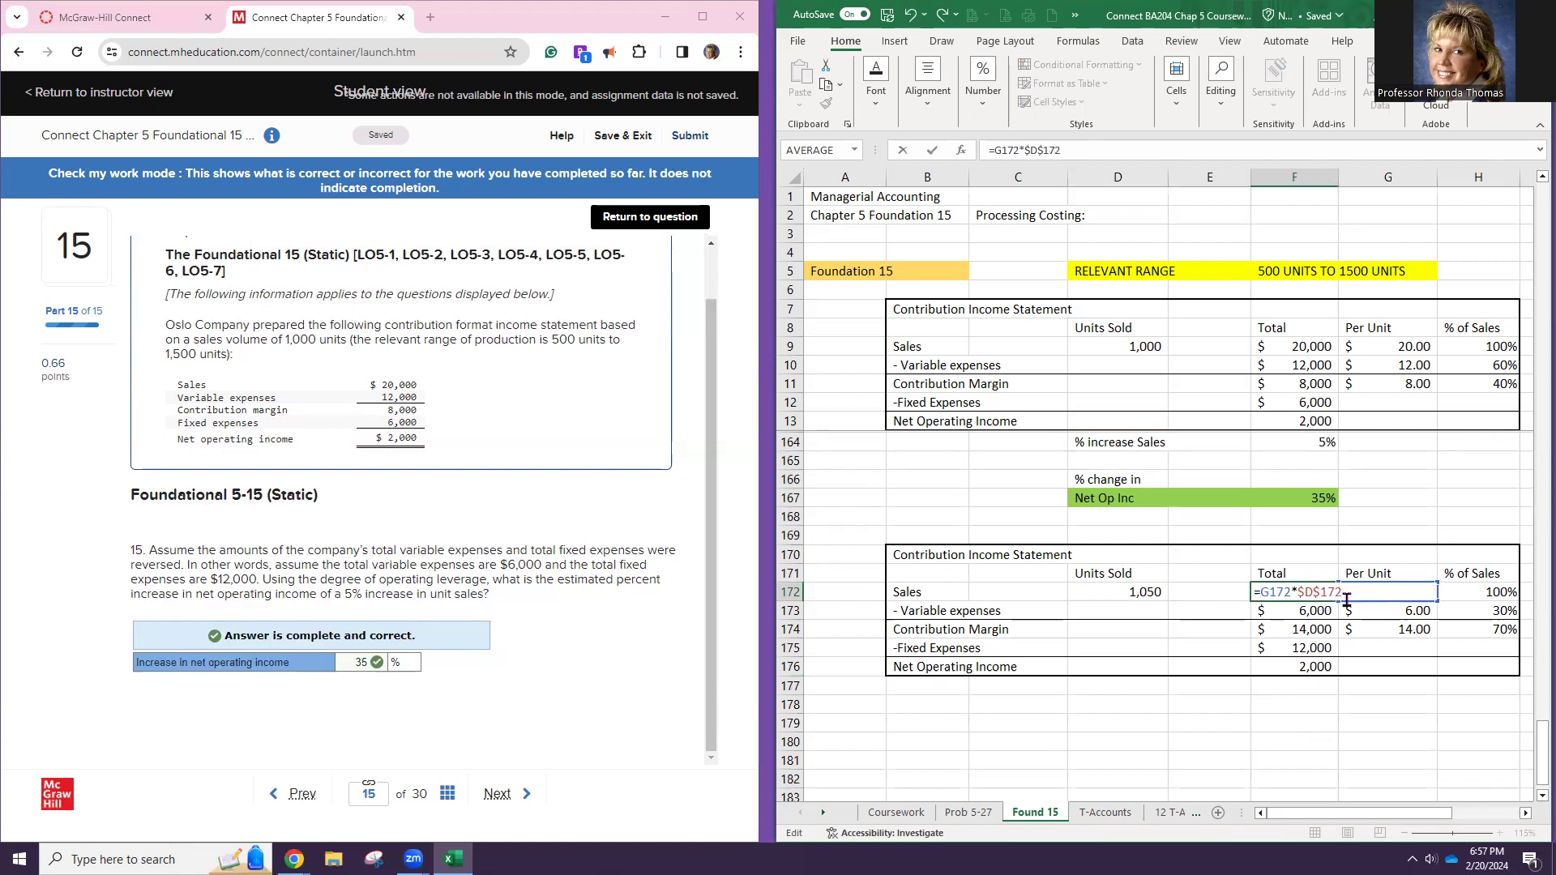
pyautogui.press('Return')
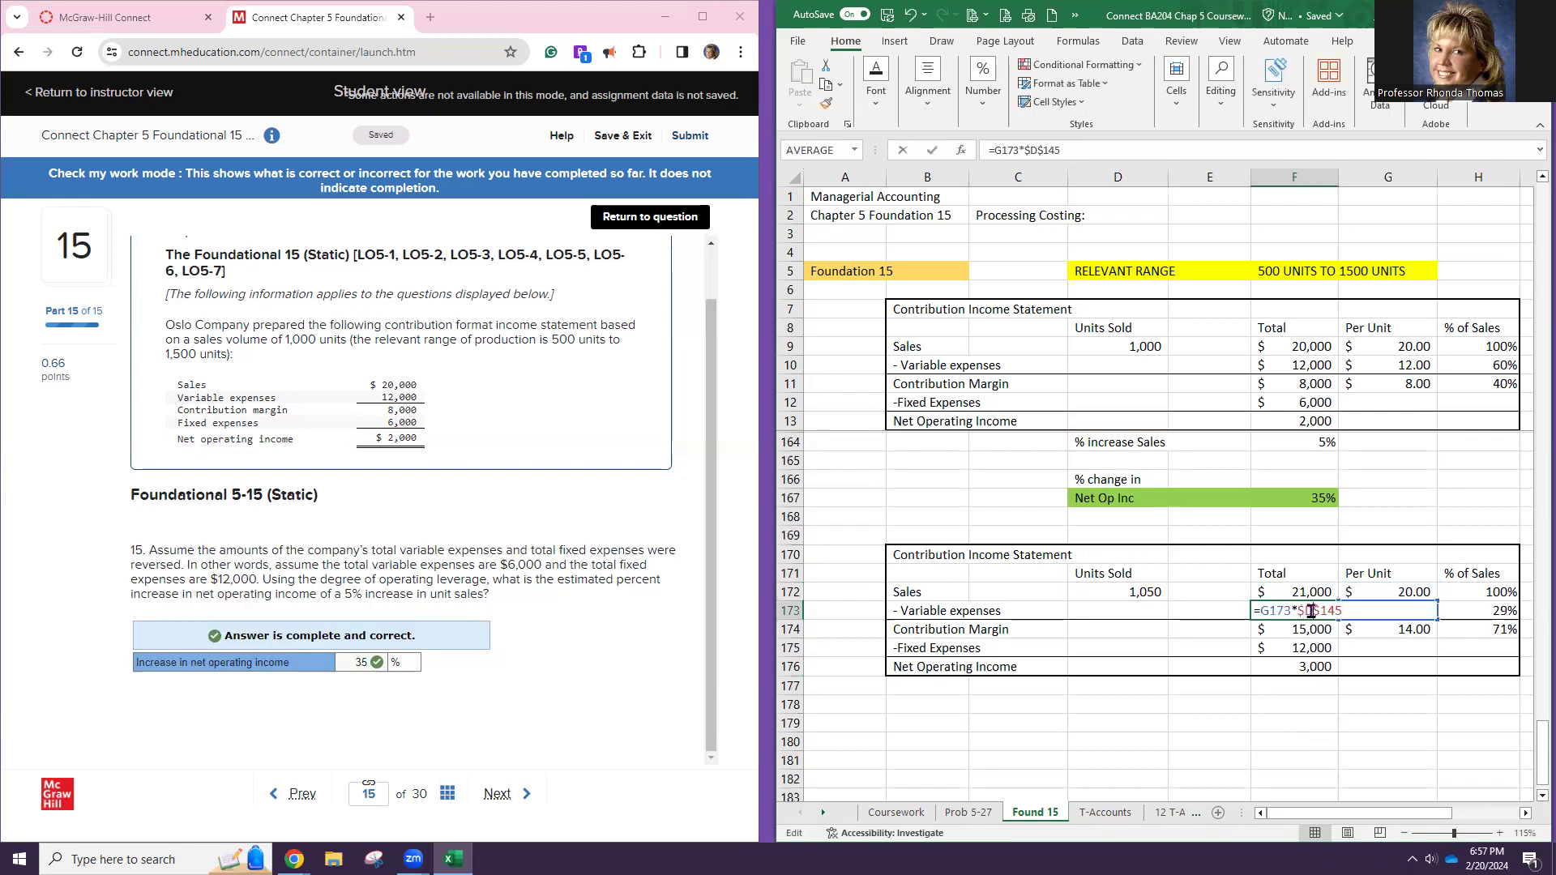
pyautogui.doubleClick(1310, 612)
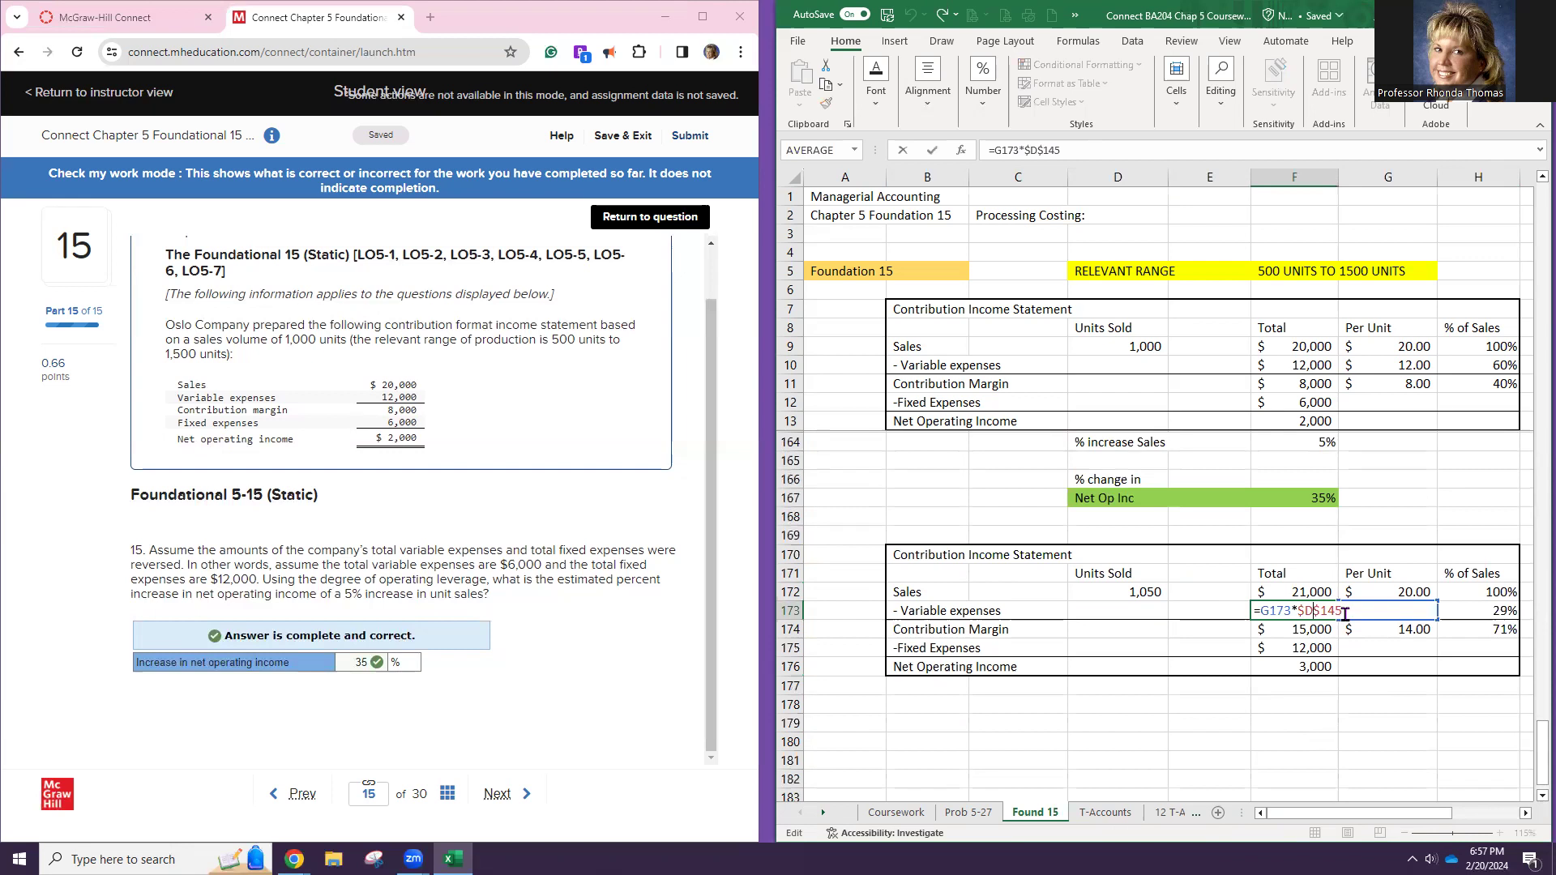
pyautogui.press('BackSpace')
pyautogui.press('BackSpace')
pyautogui.write('7')
pyautogui.press('Return')
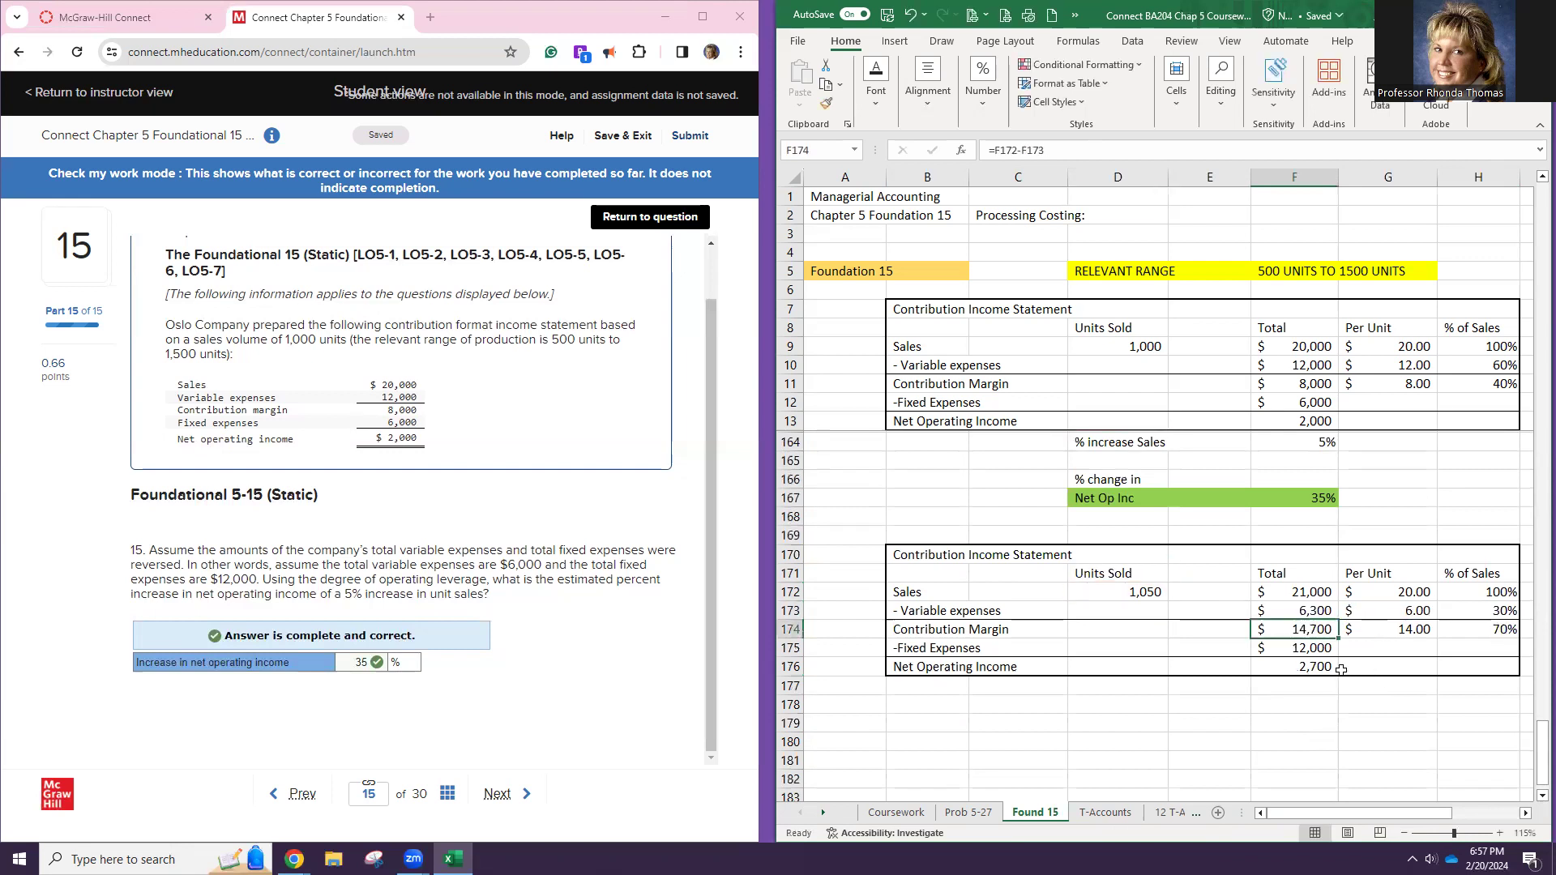
pyautogui.click(1376, 709)
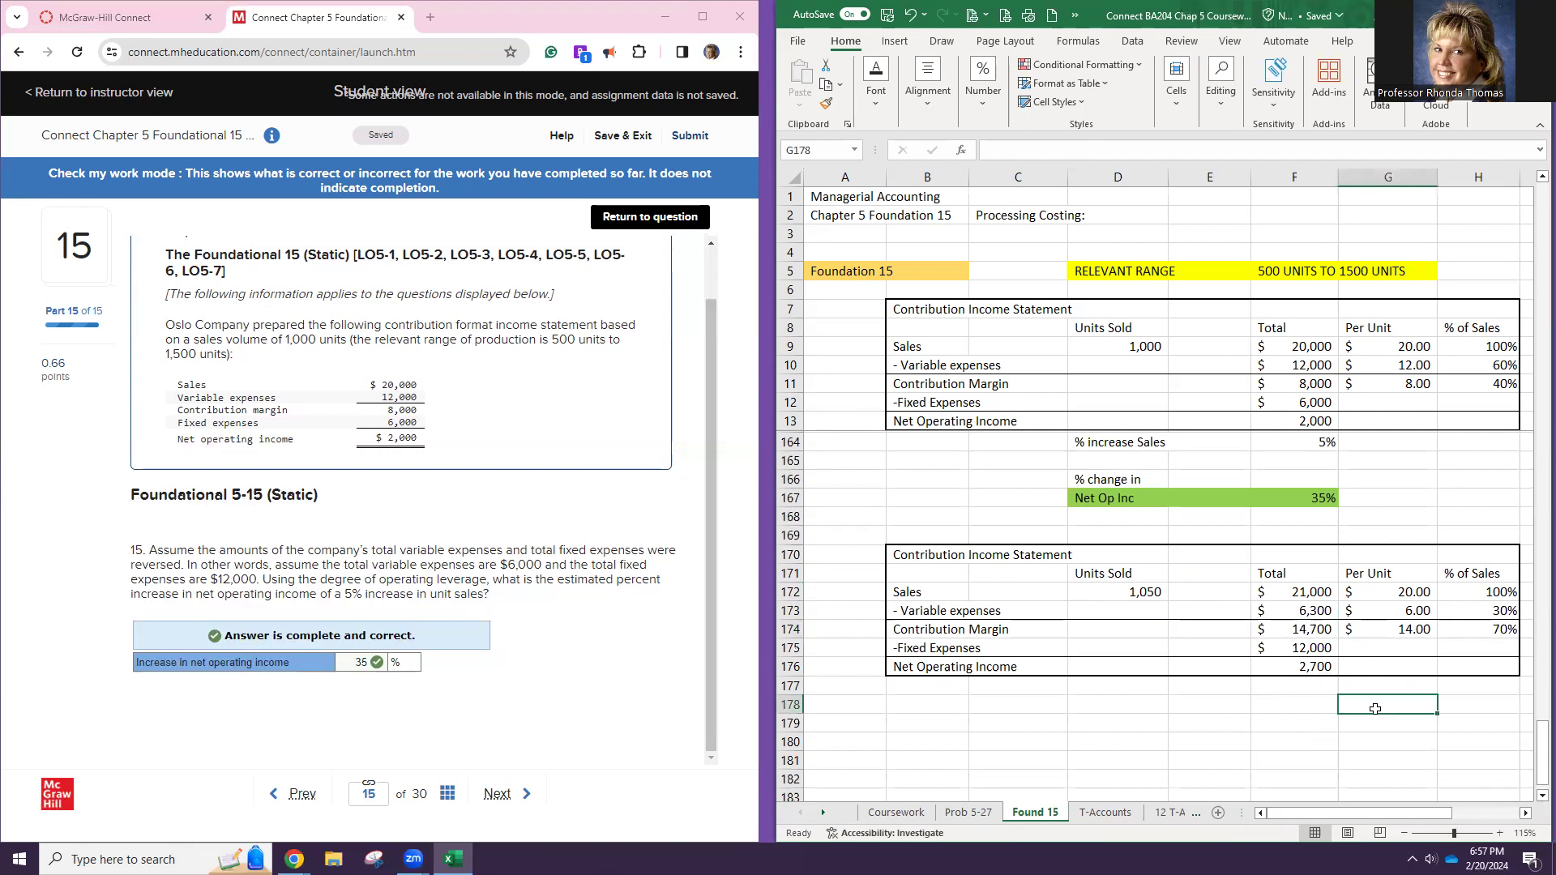
# Add a 'New' label with a formula referencing the copy's net operating income
pyautogui.click(1311, 704)
pyautogui.write('New')
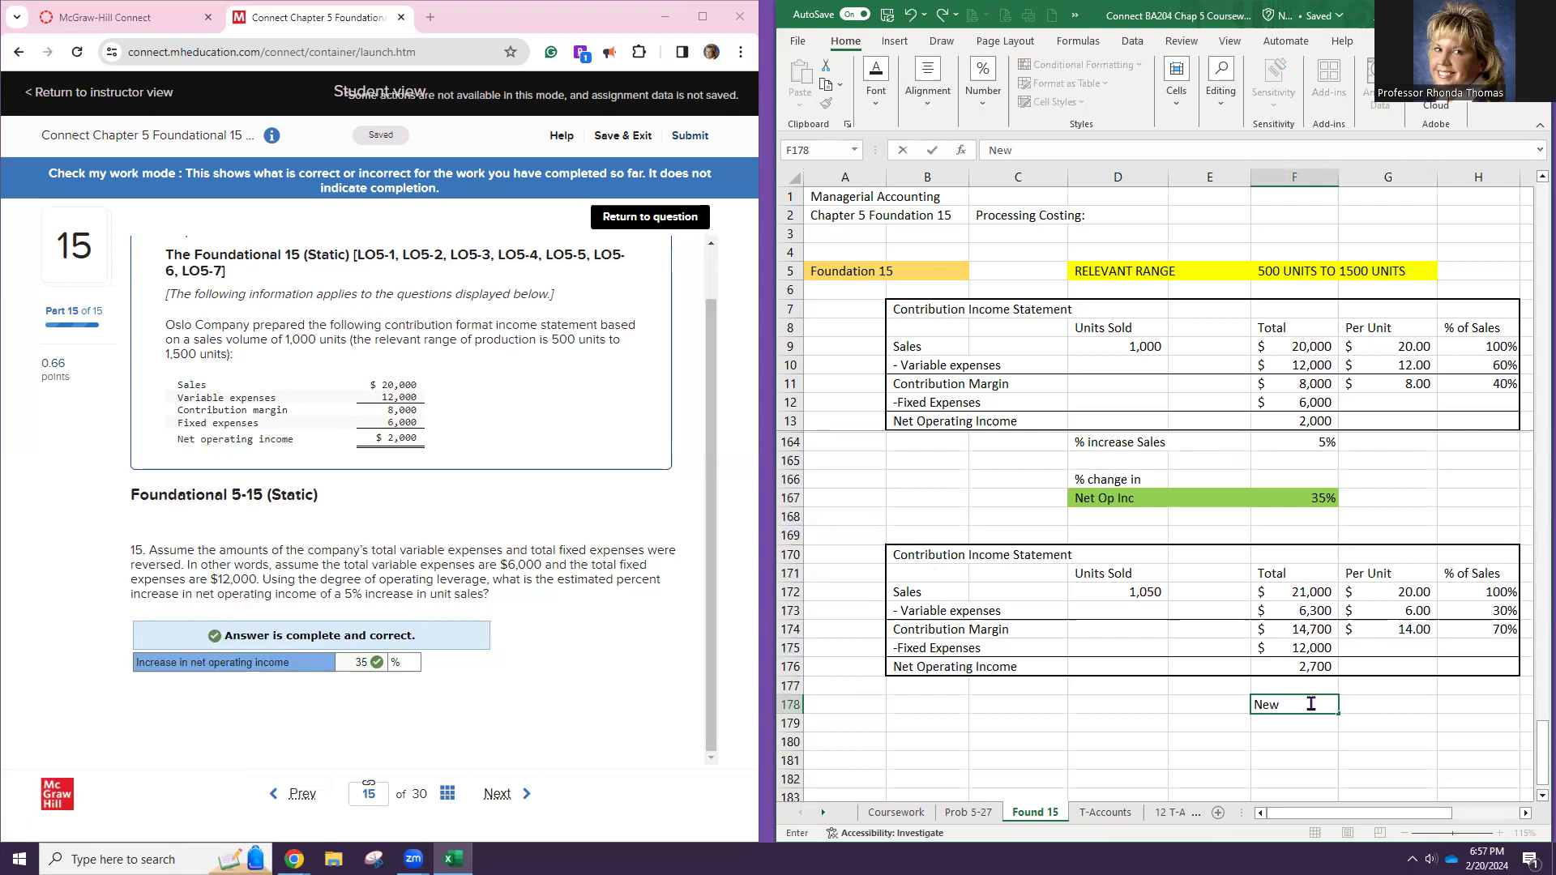
pyautogui.press('Tab')
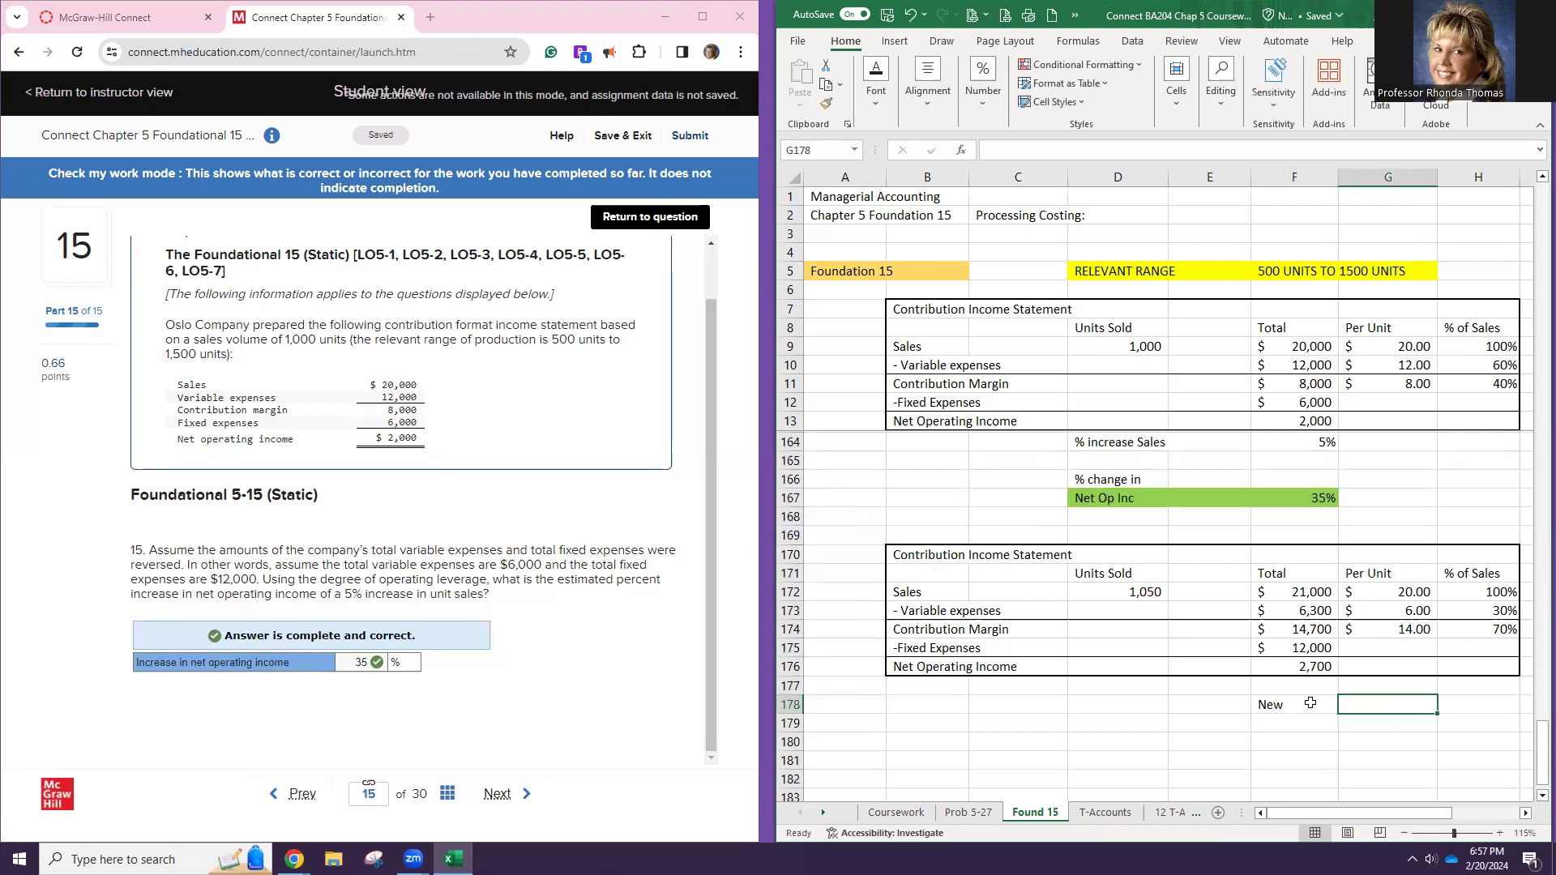
pyautogui.write('=')
pyautogui.moveTo(1284, 649); pyautogui.dragTo(1285, 664)
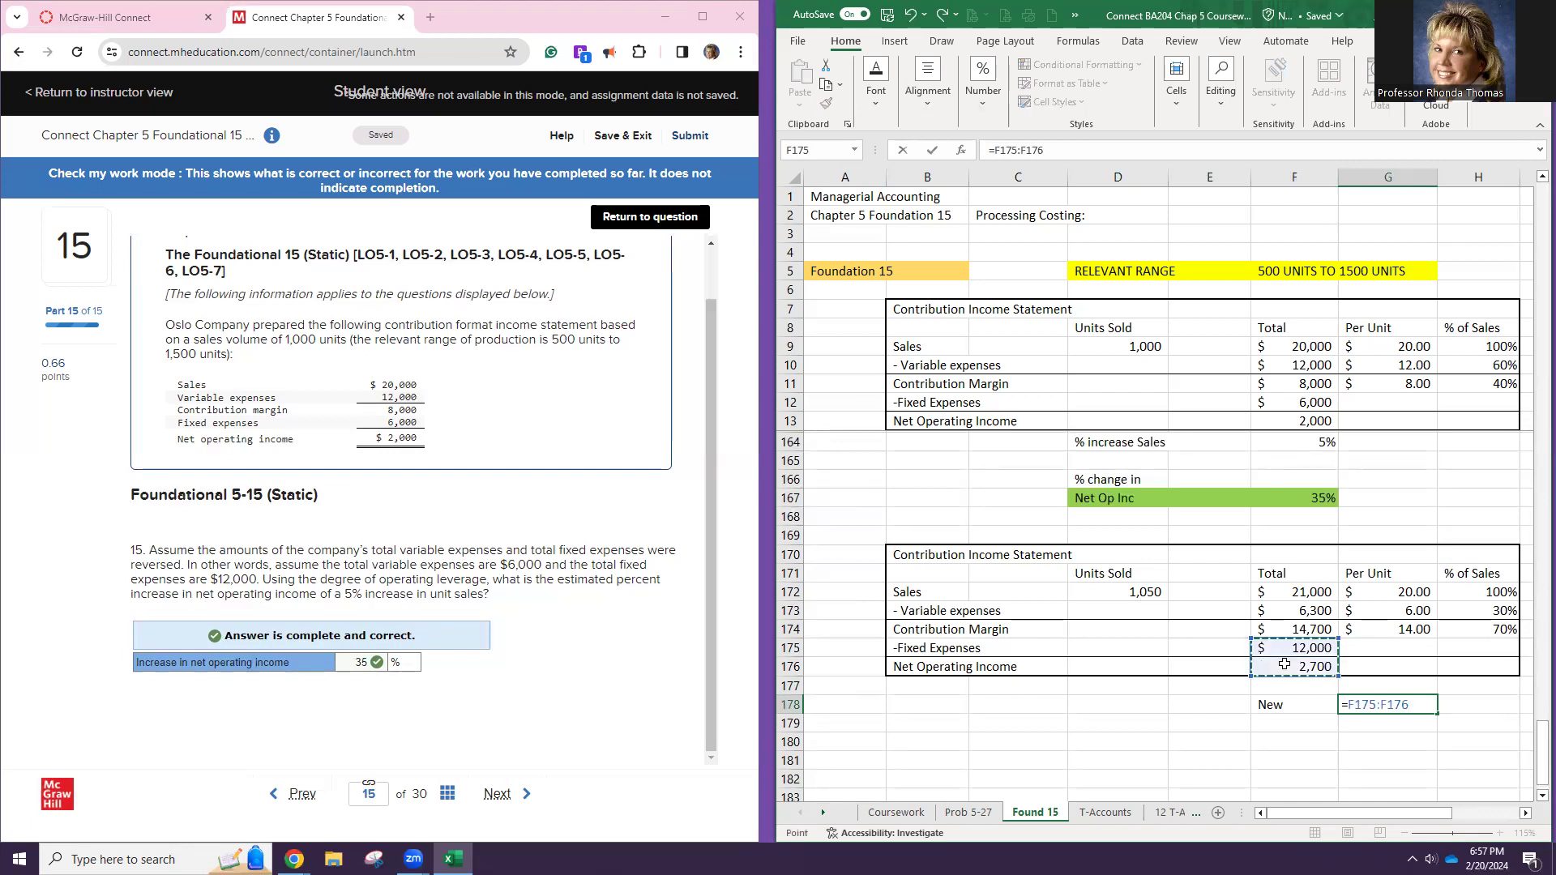
pyautogui.press('Return')
# Add an 'Old' label with a formula referencing the original net operating income in F13
pyautogui.write('Old')
pyautogui.press('Tab')
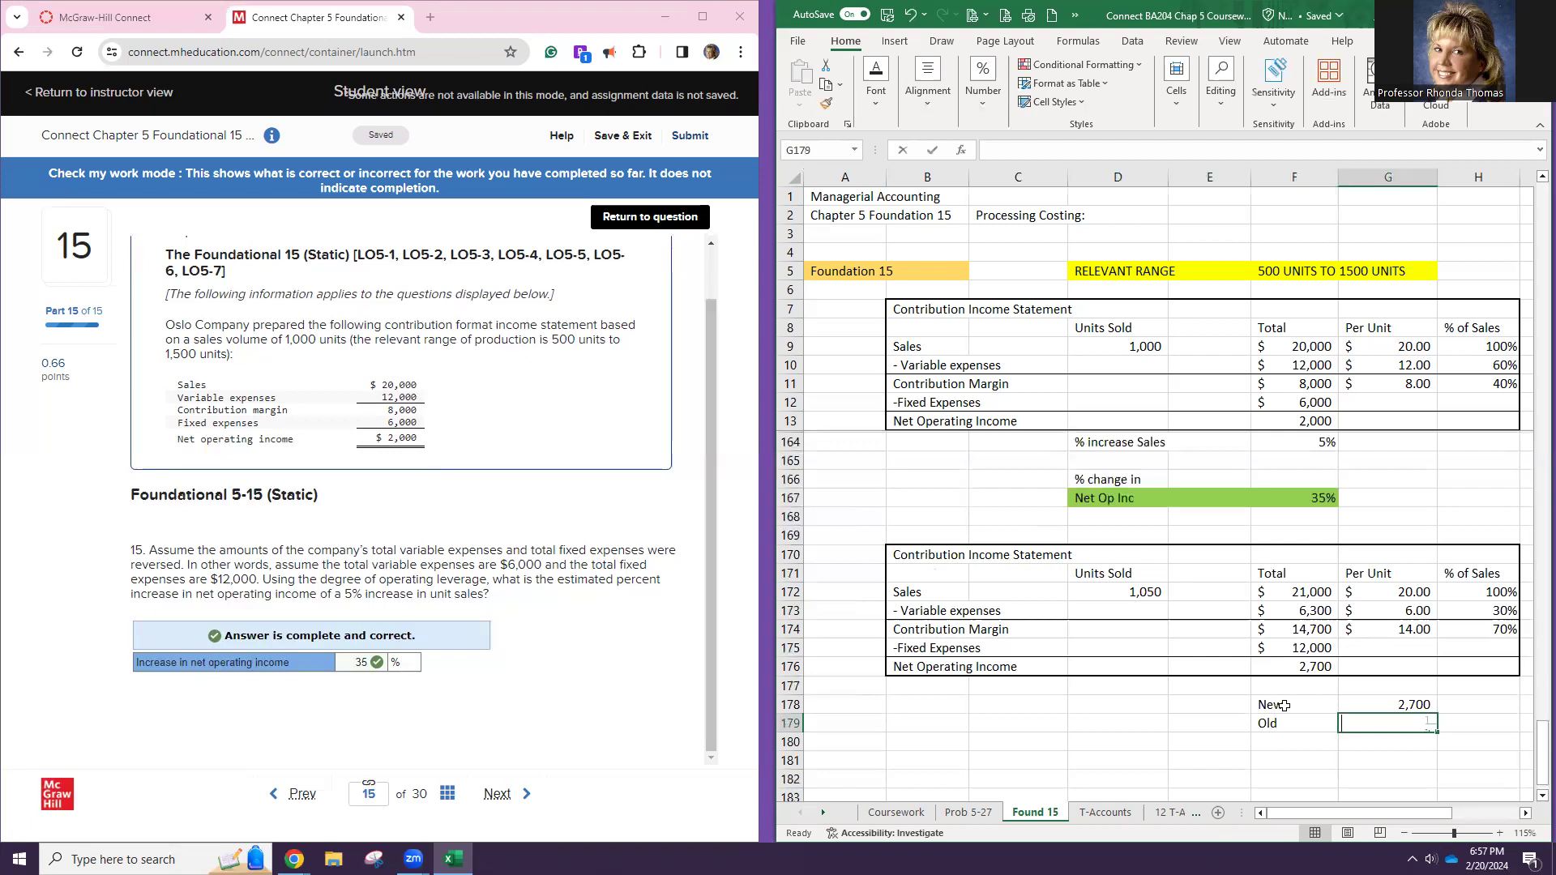
pyautogui.write('=')
pyautogui.click(1289, 422)
pyautogui.press('Return')
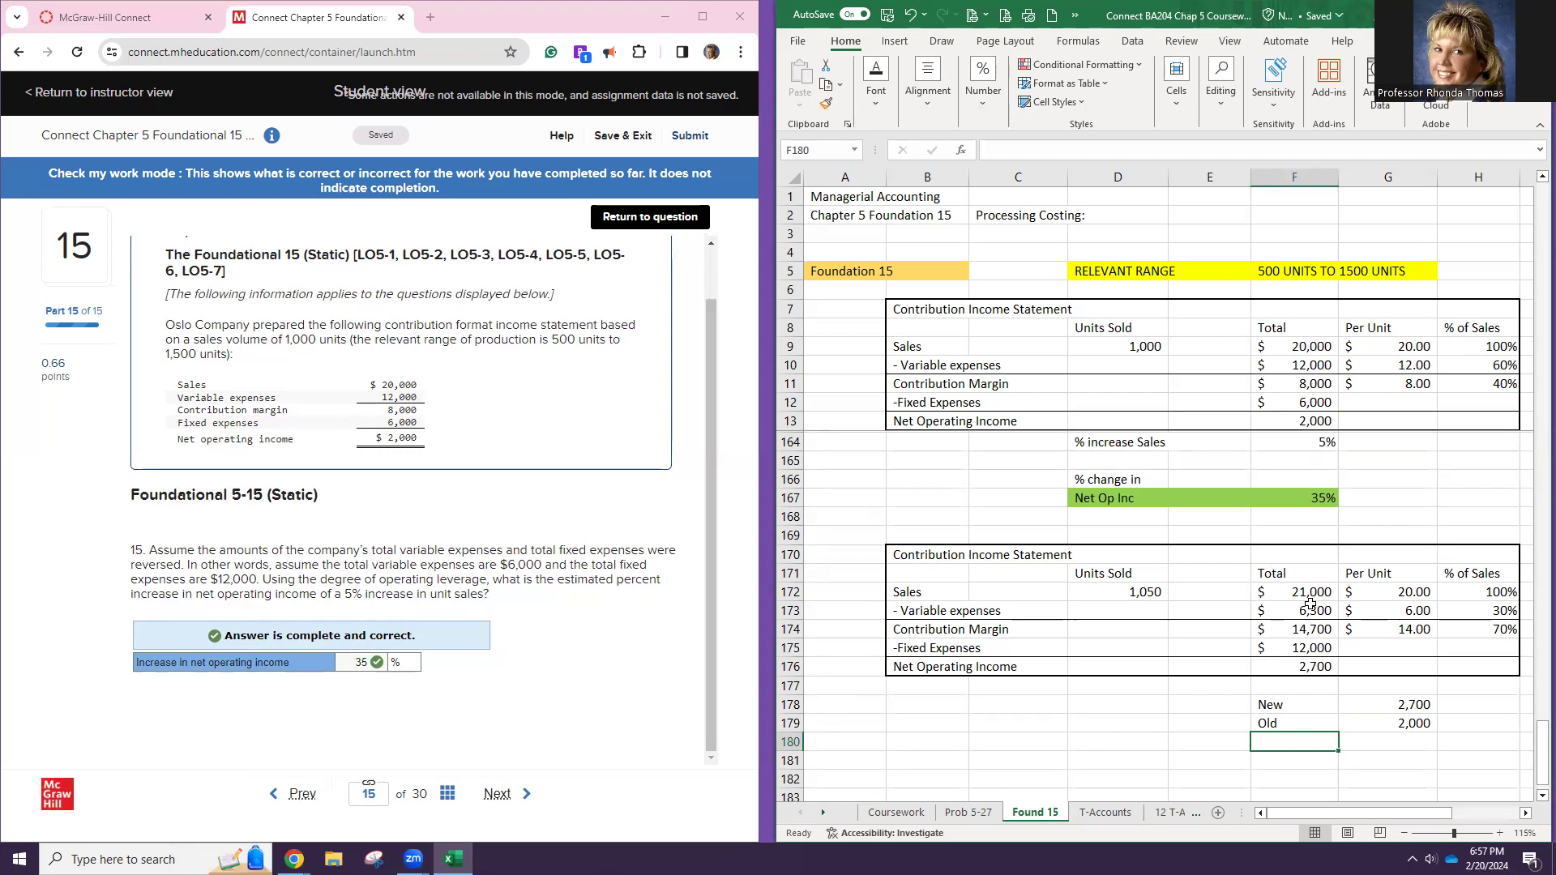
# Start an 'Inc' row formula and dismiss the correction and incomplete-formula warnings
pyautogui.write('Increase')
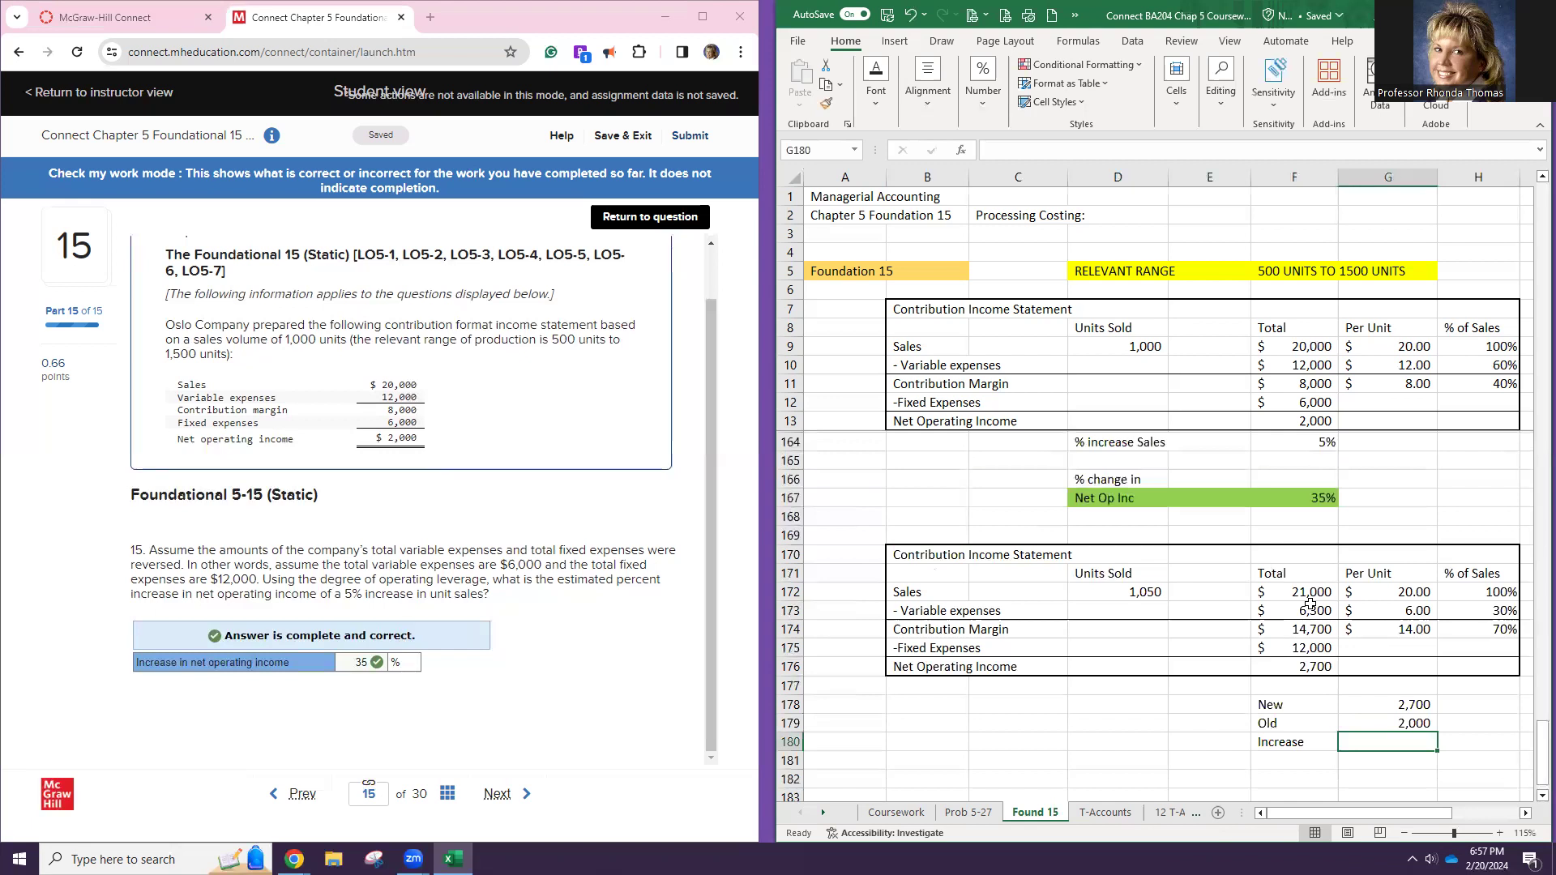
pyautogui.write('=')
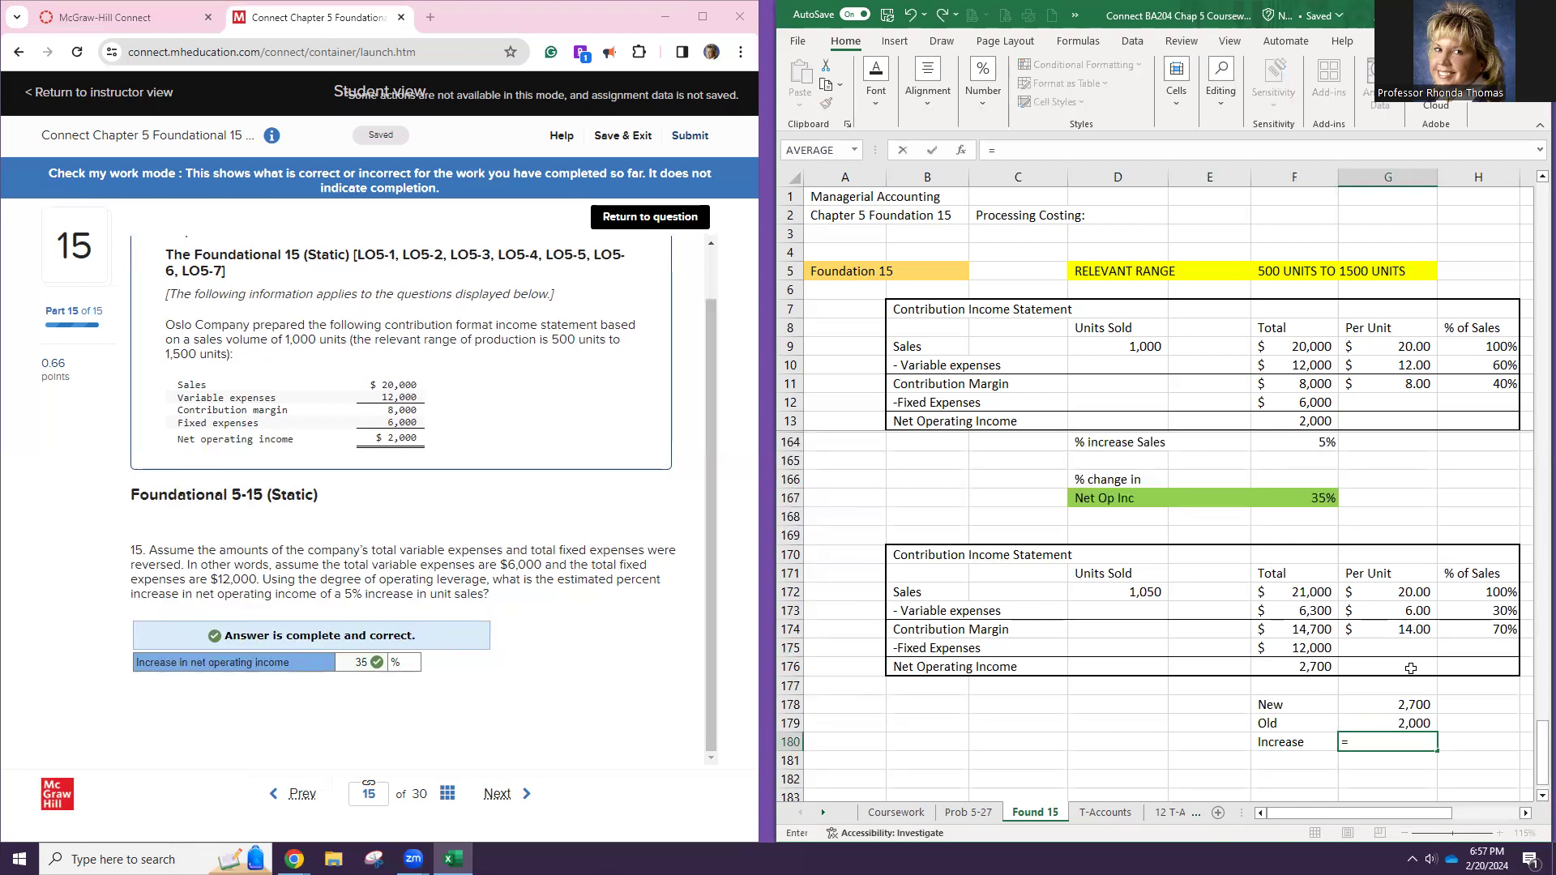
pyautogui.click(1408, 707)
pyautogui.write('-')
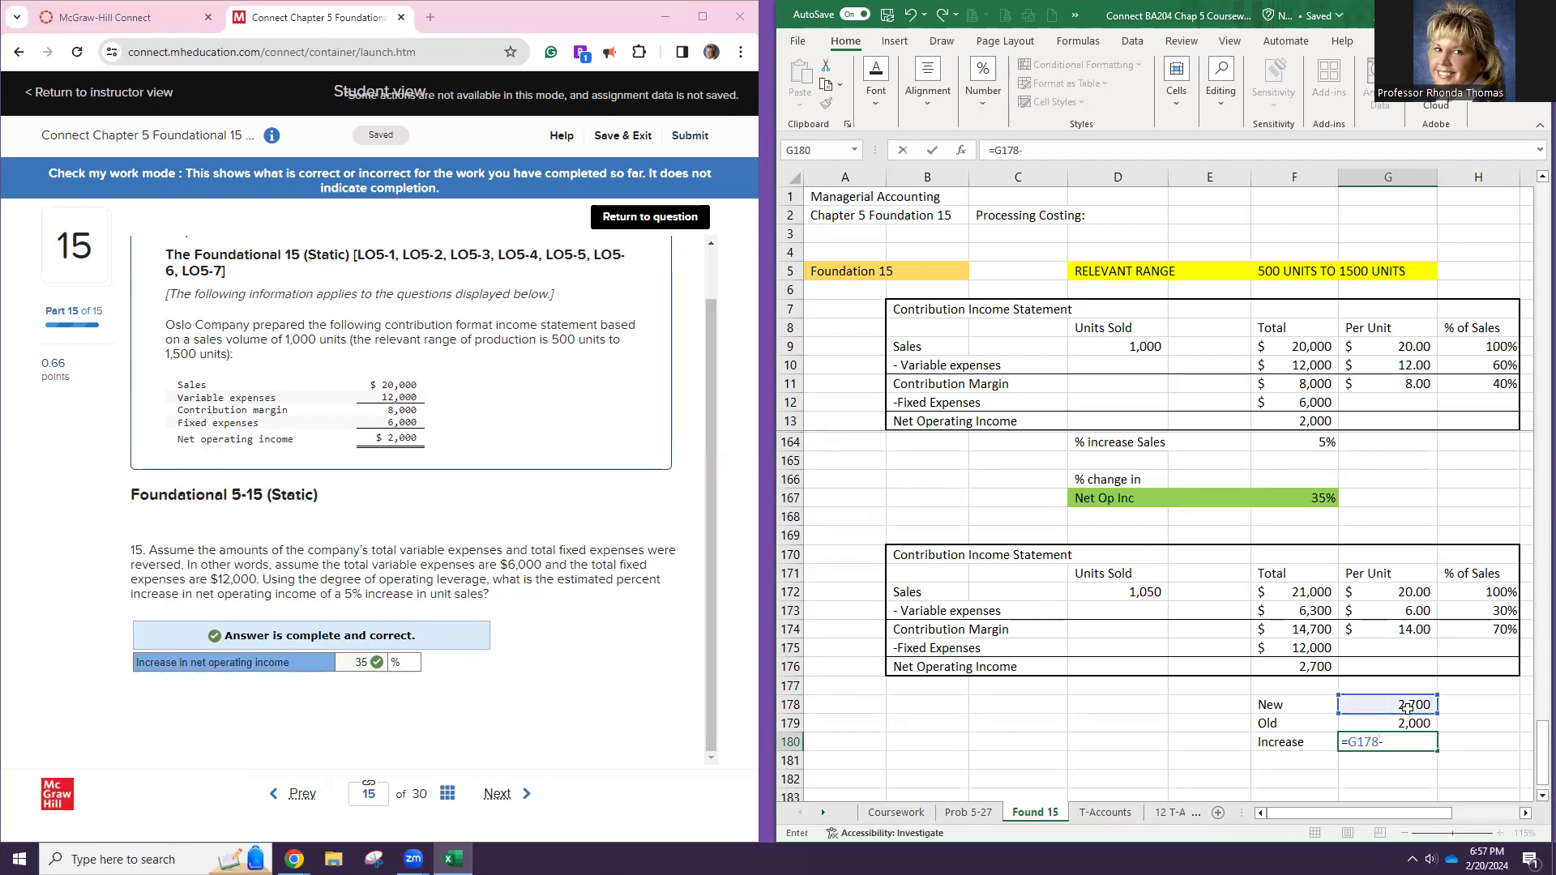
pyautogui.moveTo(1416, 715); pyautogui.dragTo(1416, 727)
pyautogui.press('Return')
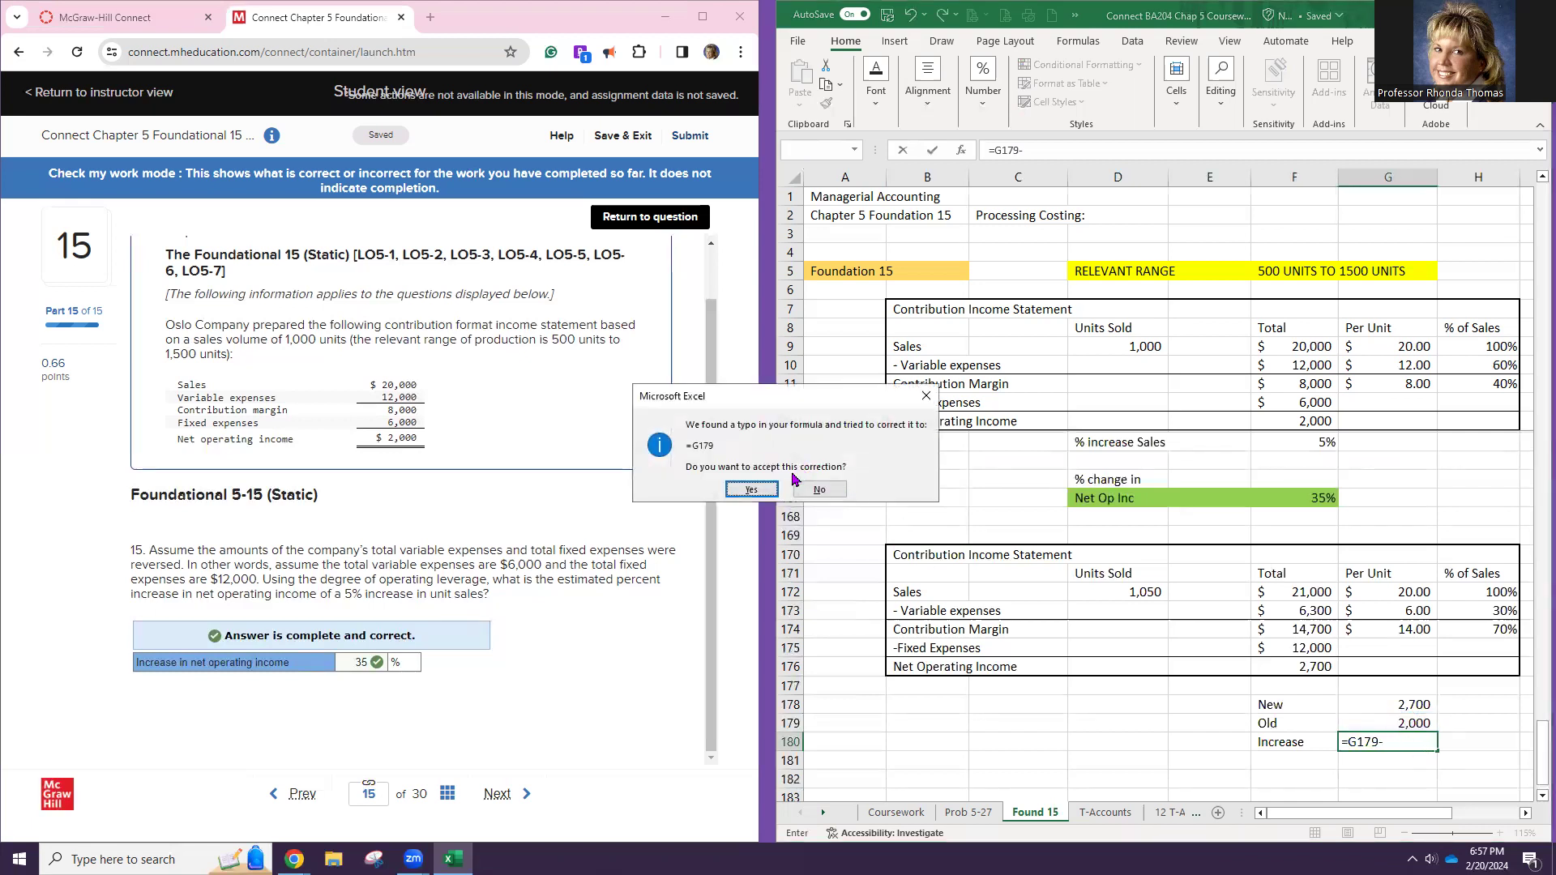
pyautogui.click(820, 489)
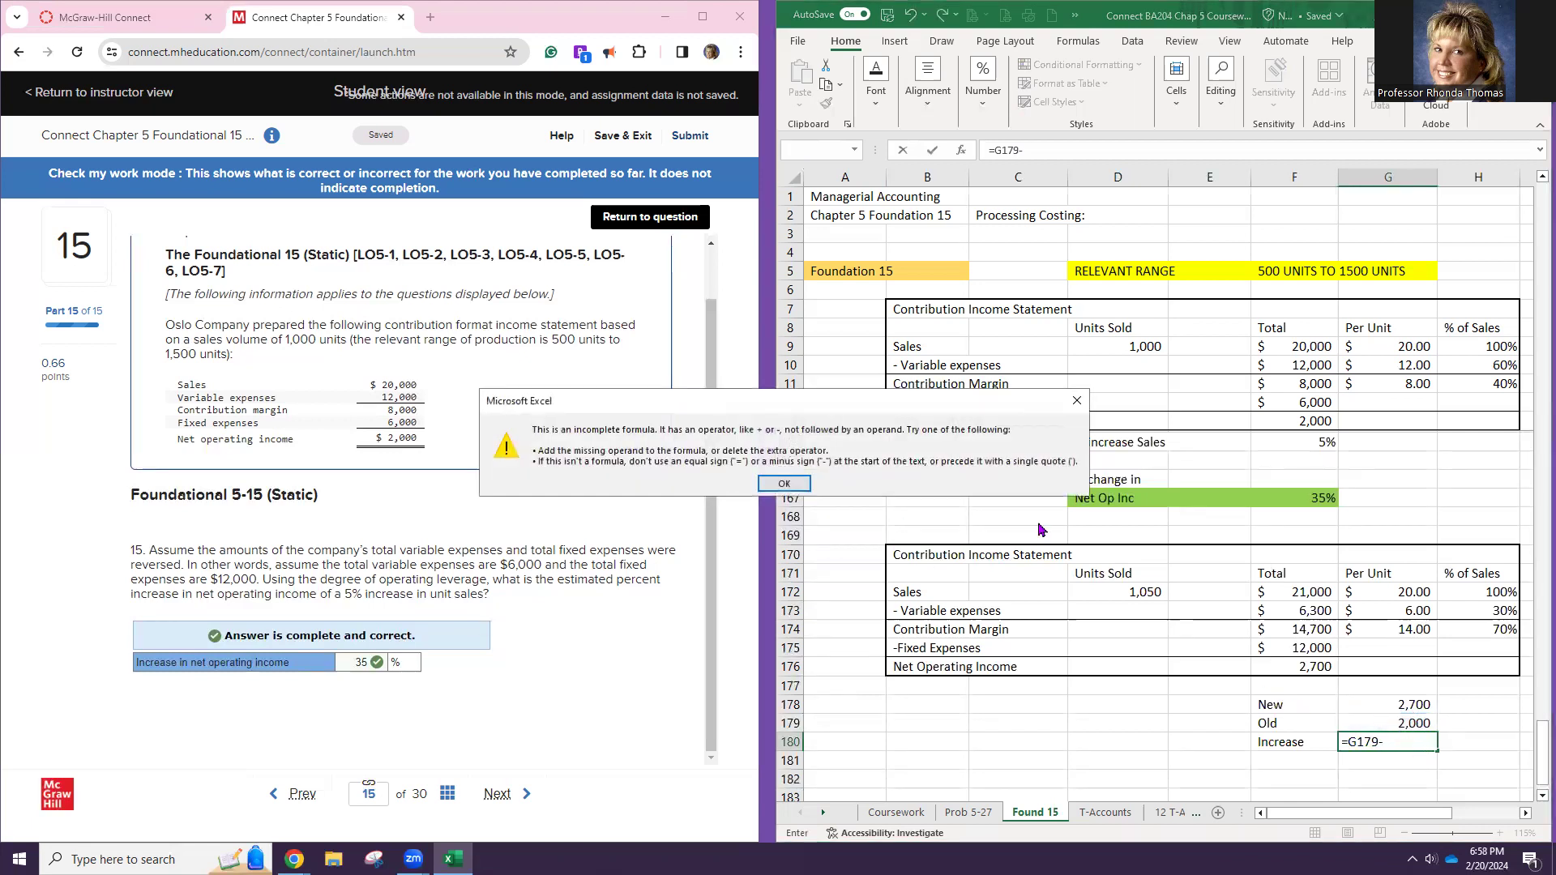
pyautogui.click(785, 484)
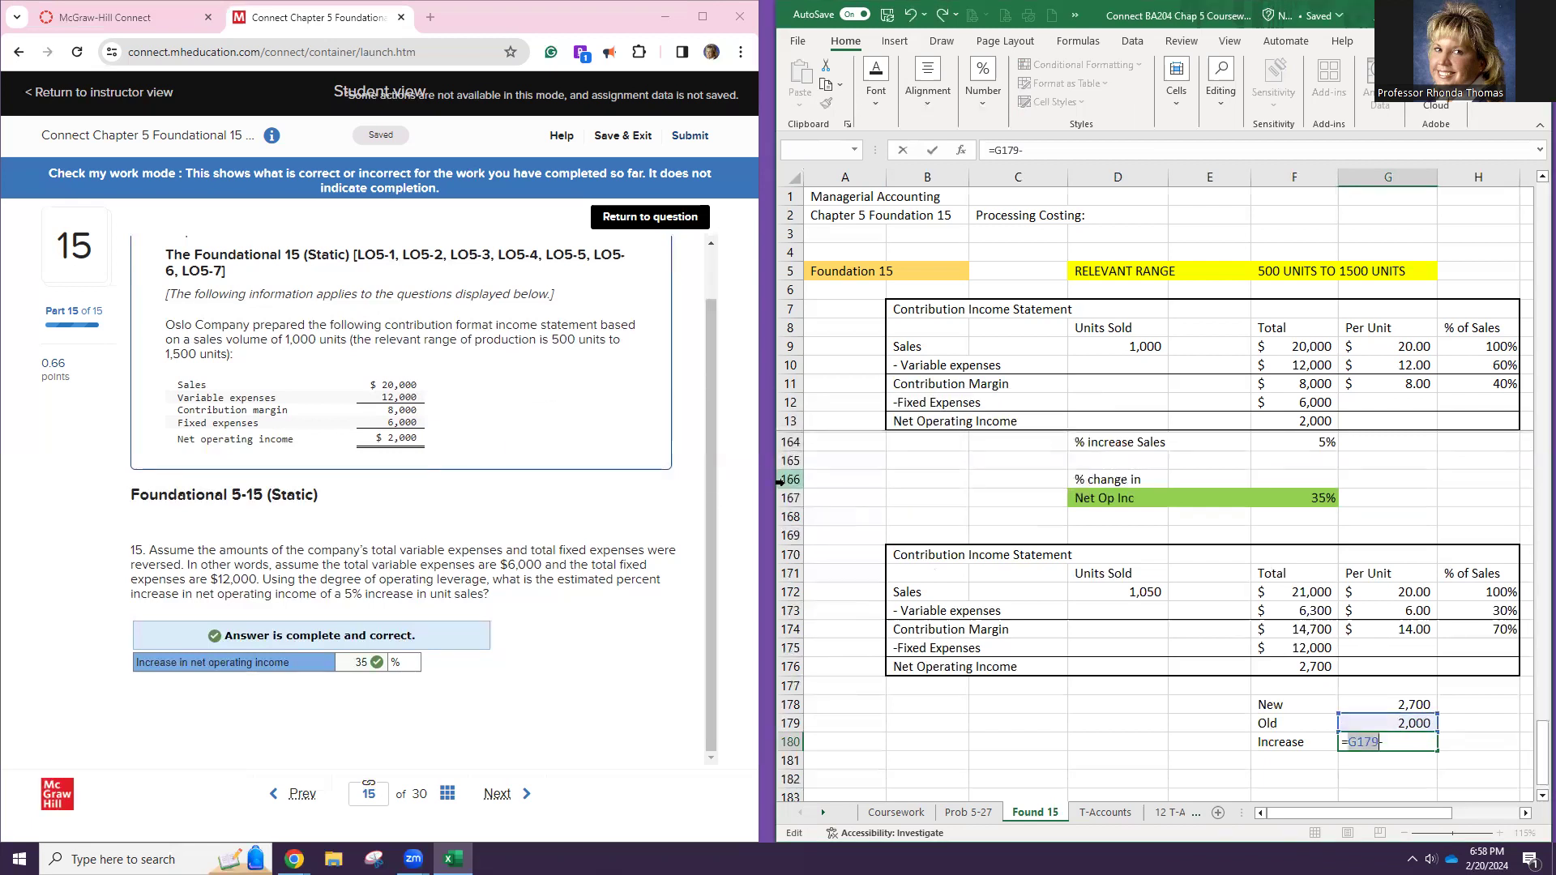
# Complete the Increase formula =G178-G179, giving 700
pyautogui.click(1418, 741)
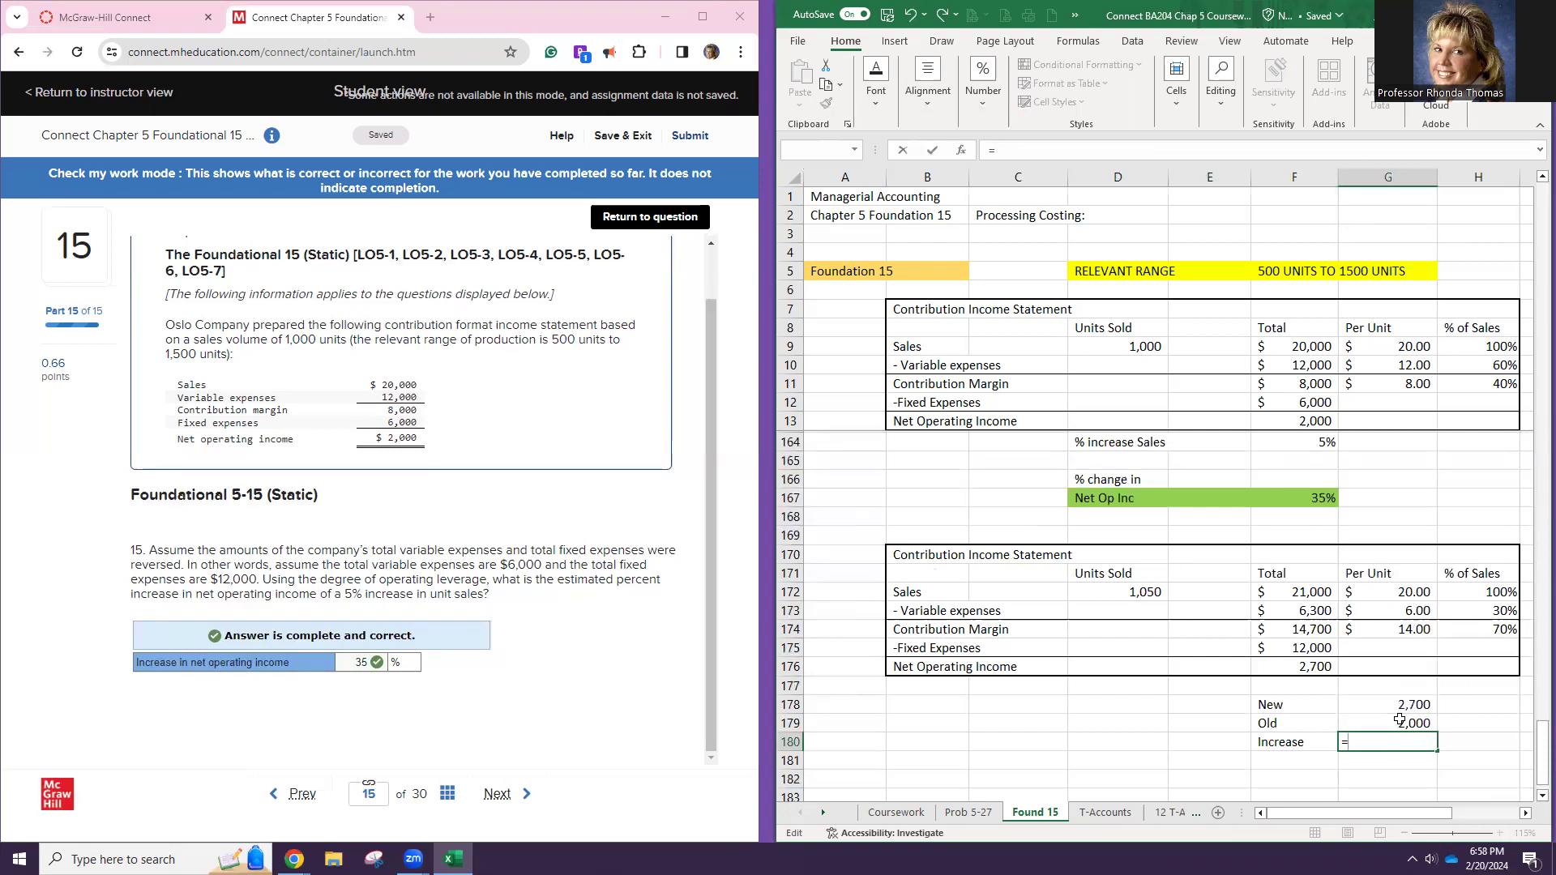
pyautogui.click(1388, 704)
pyautogui.write('-')
pyautogui.click(1406, 730)
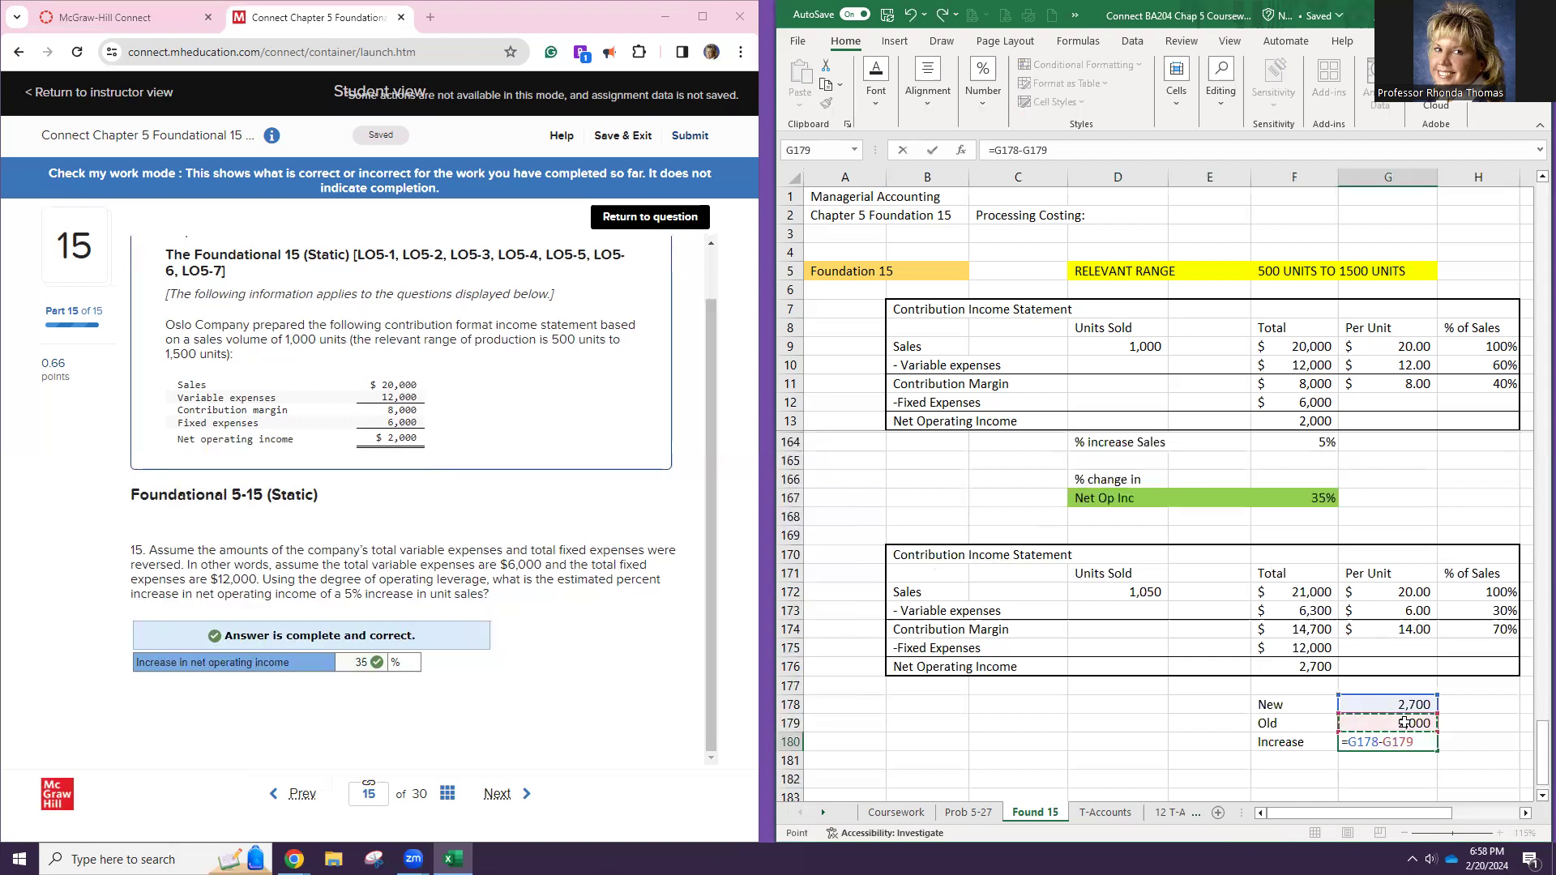
pyautogui.press('Return')
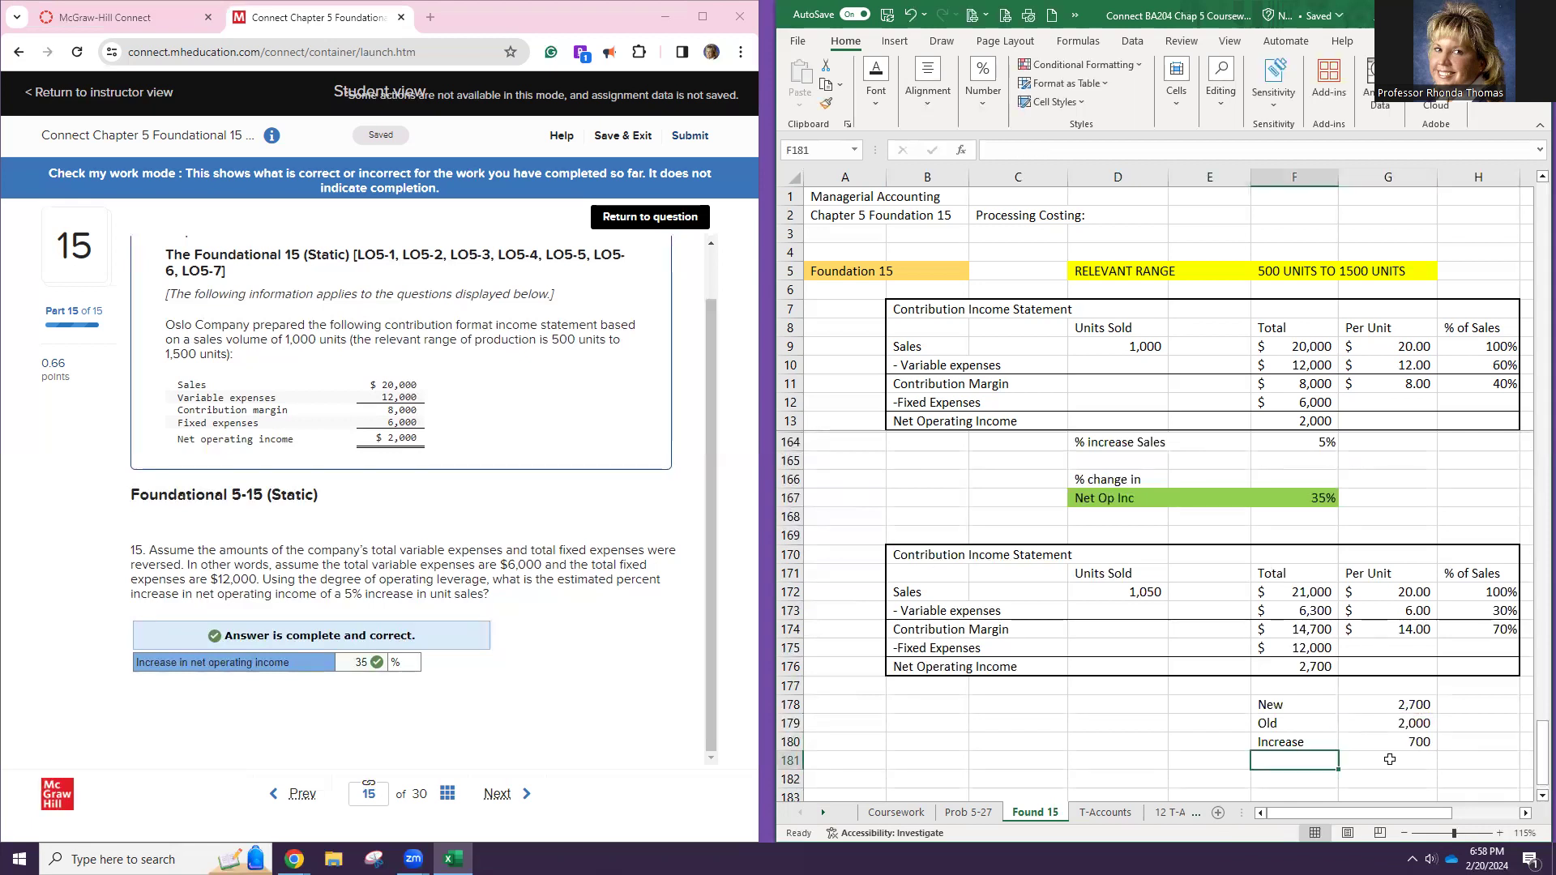
pyautogui.click(1325, 775)
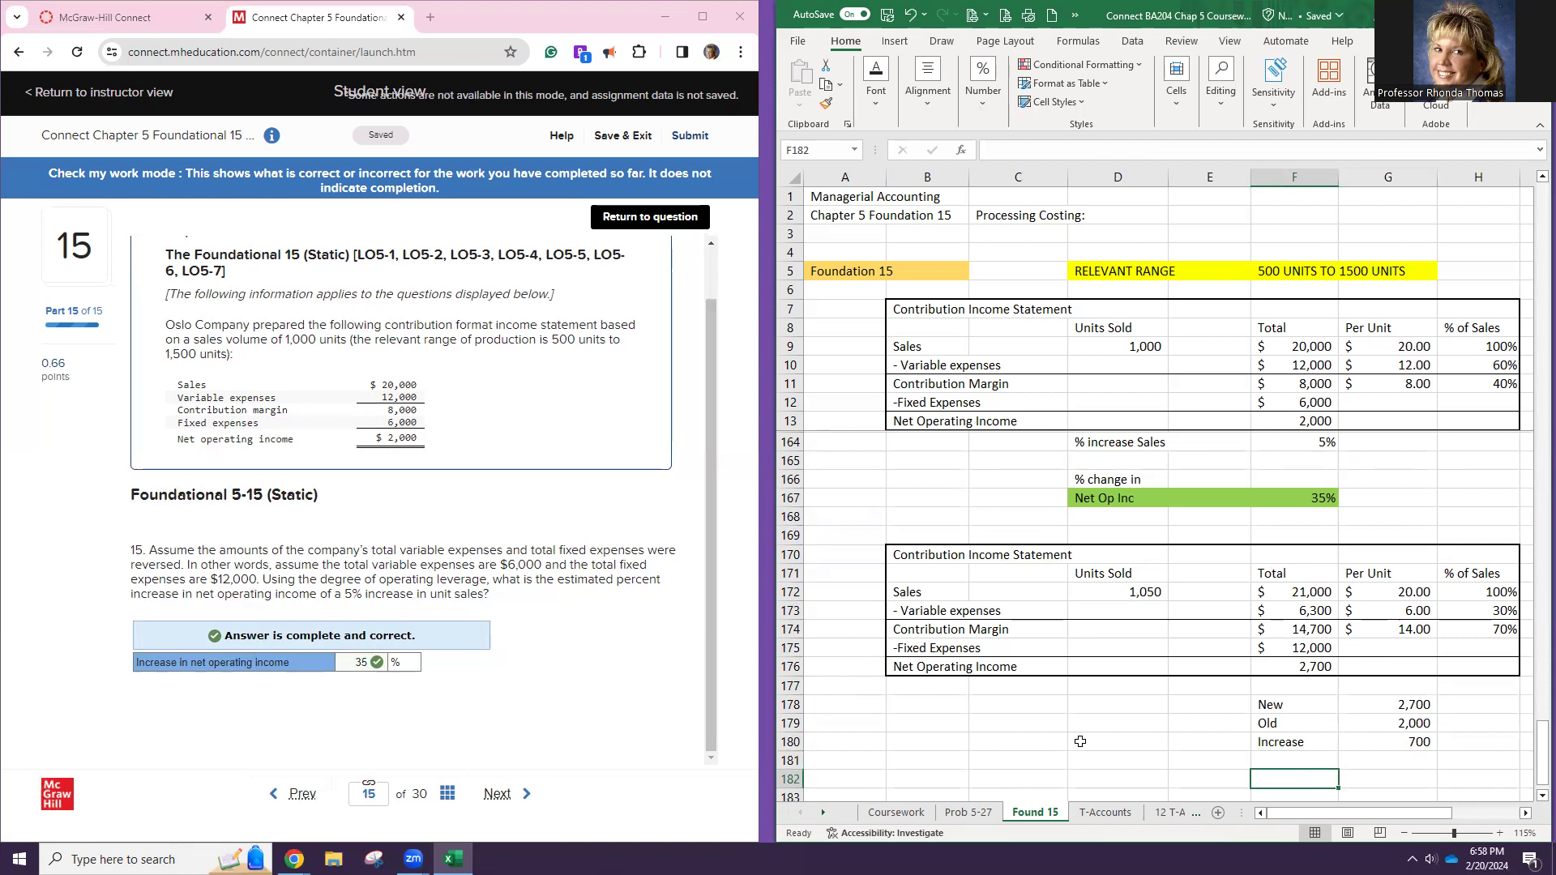
pyautogui.click(950, 719)
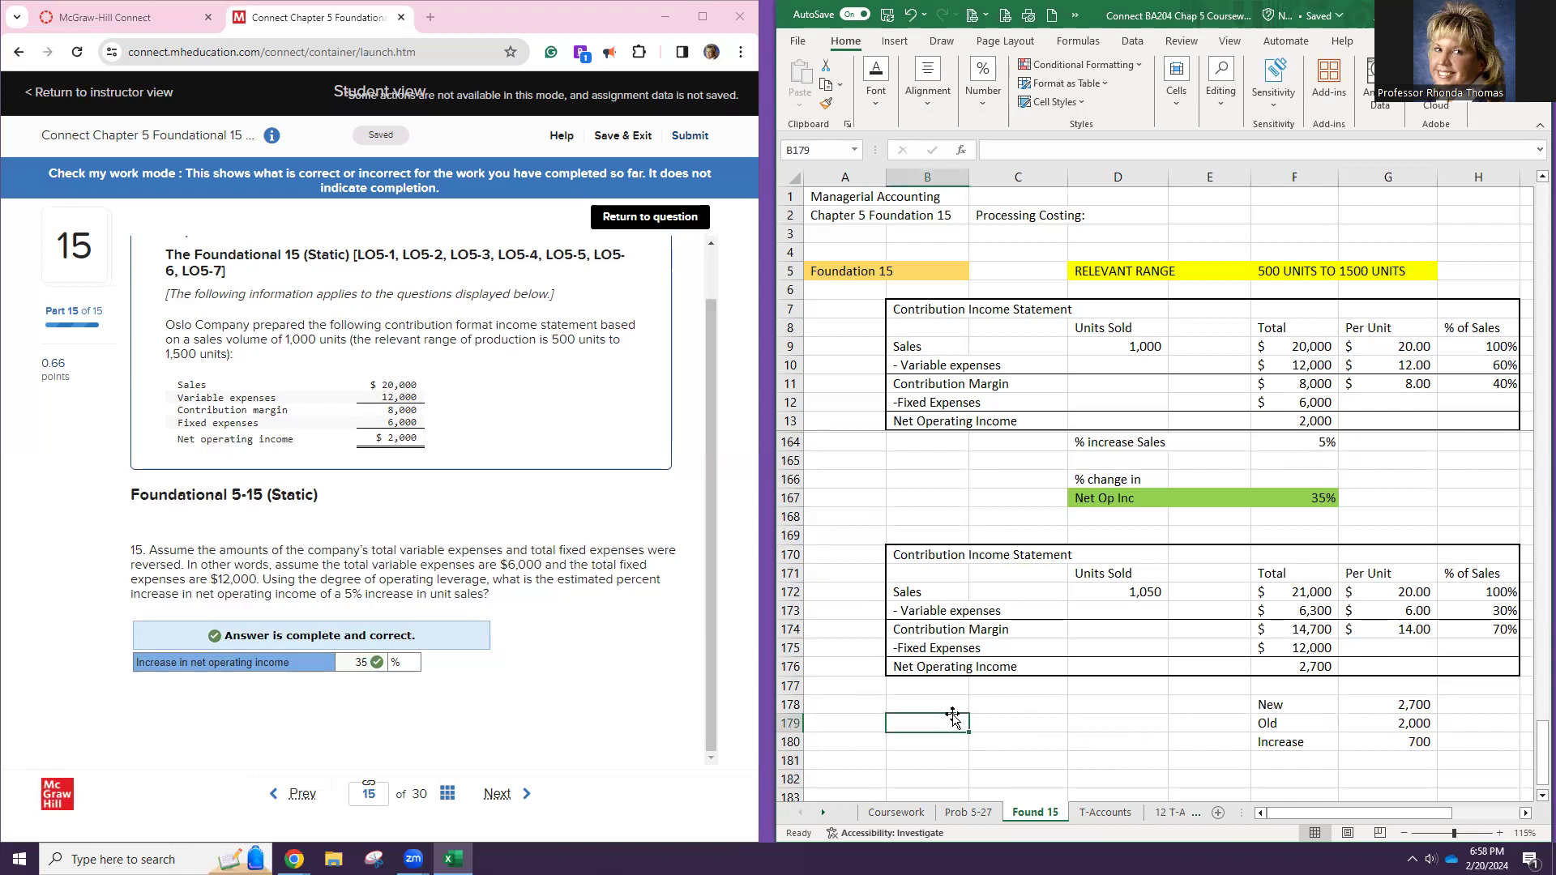
# Type the note 'Percentage Change = New - Old / Old' in B179
pyautogui.write('Percenta')
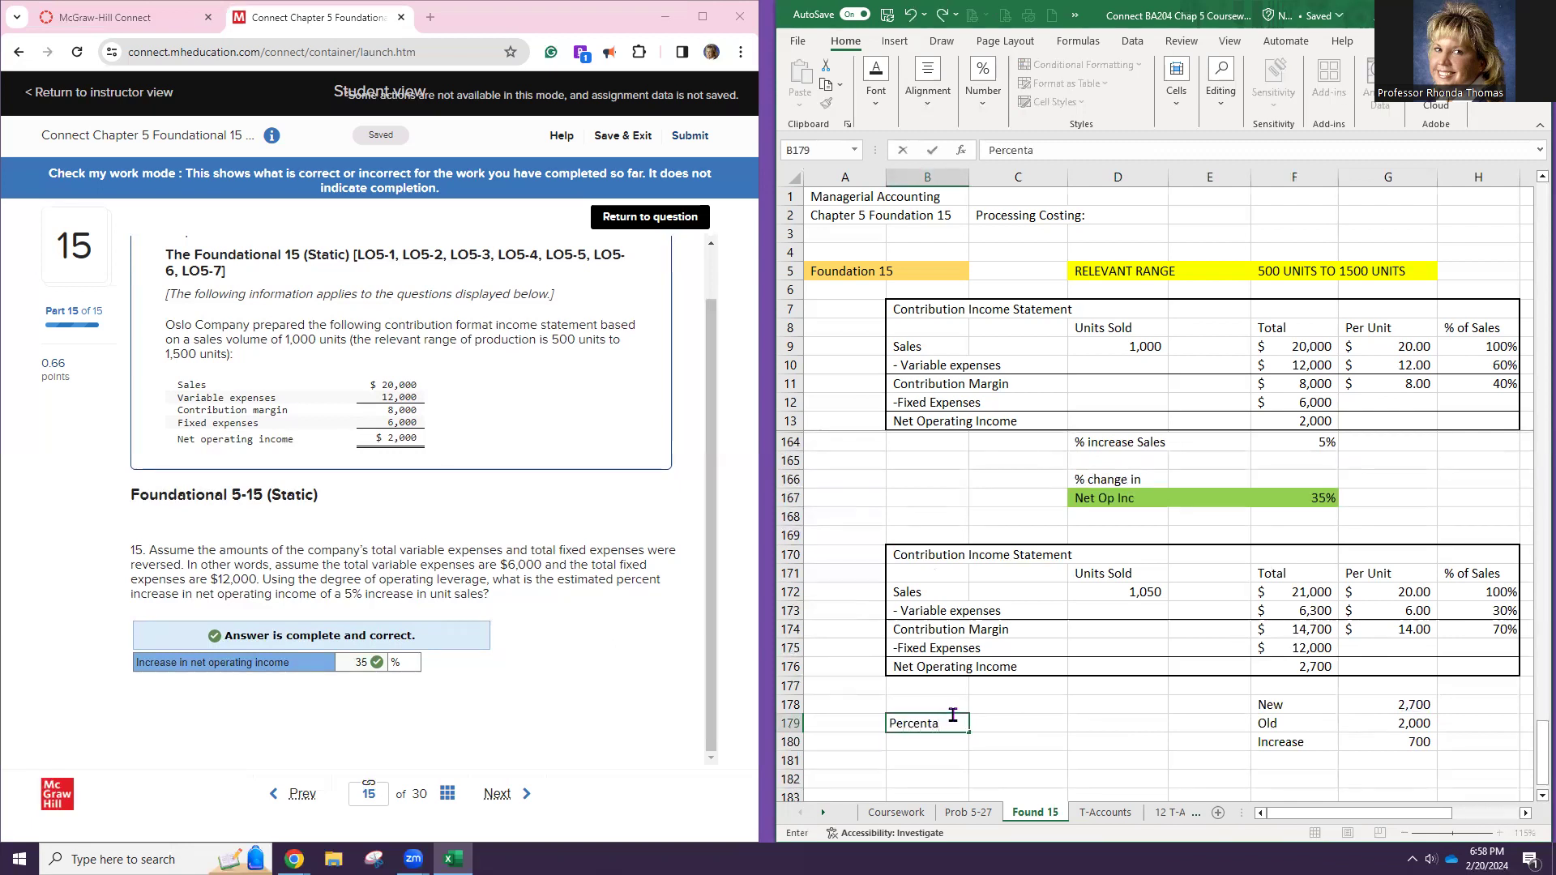
pyautogui.write('ge Change = New -')
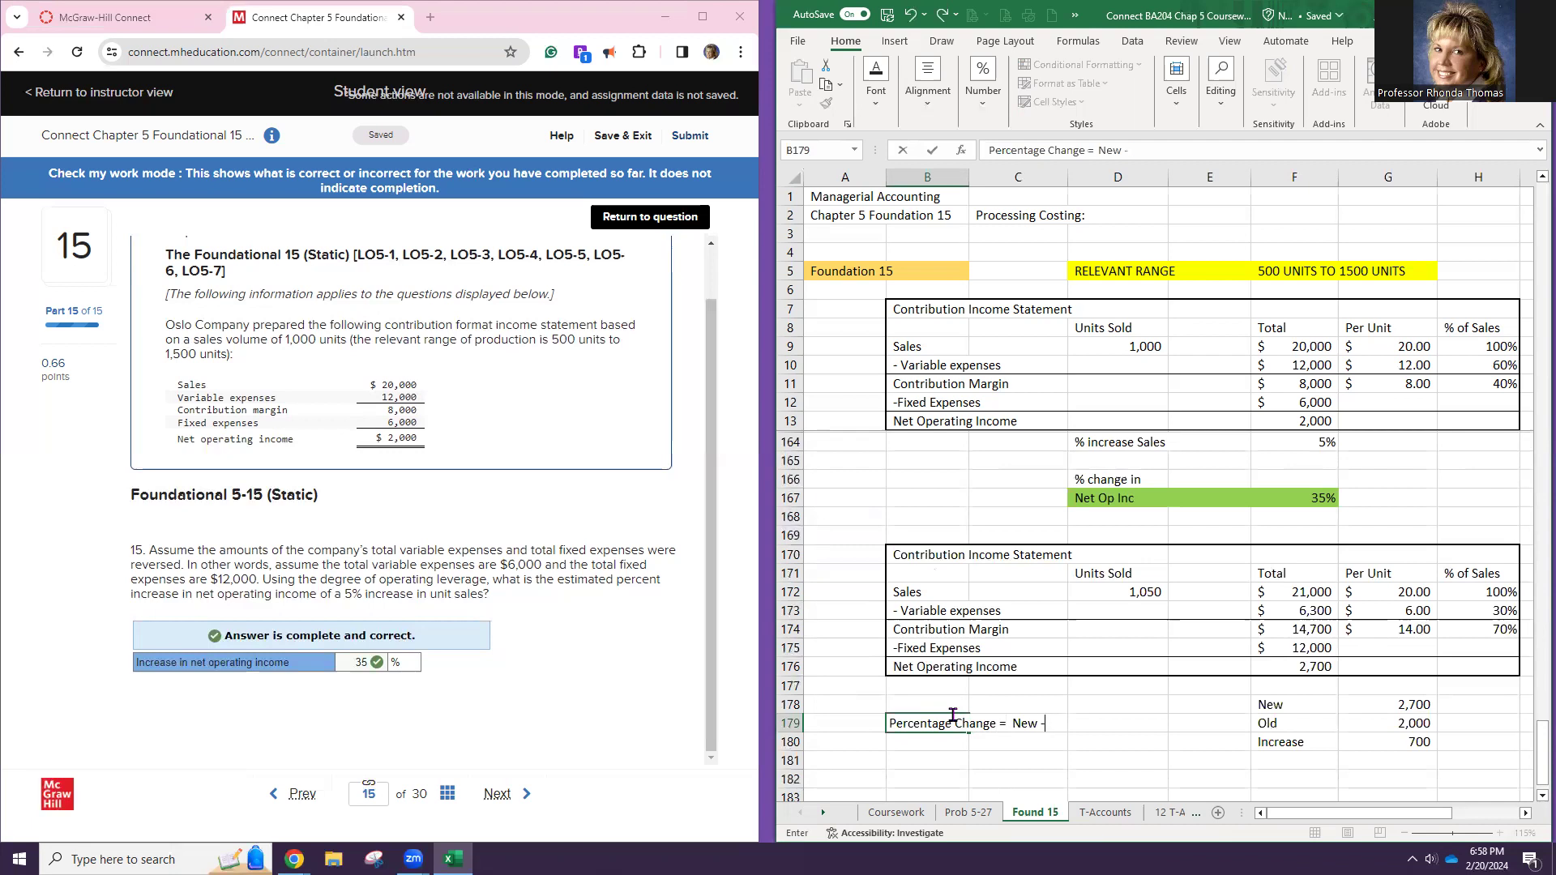
pyautogui.write('Old / Old')
pyautogui.click(1401, 740)
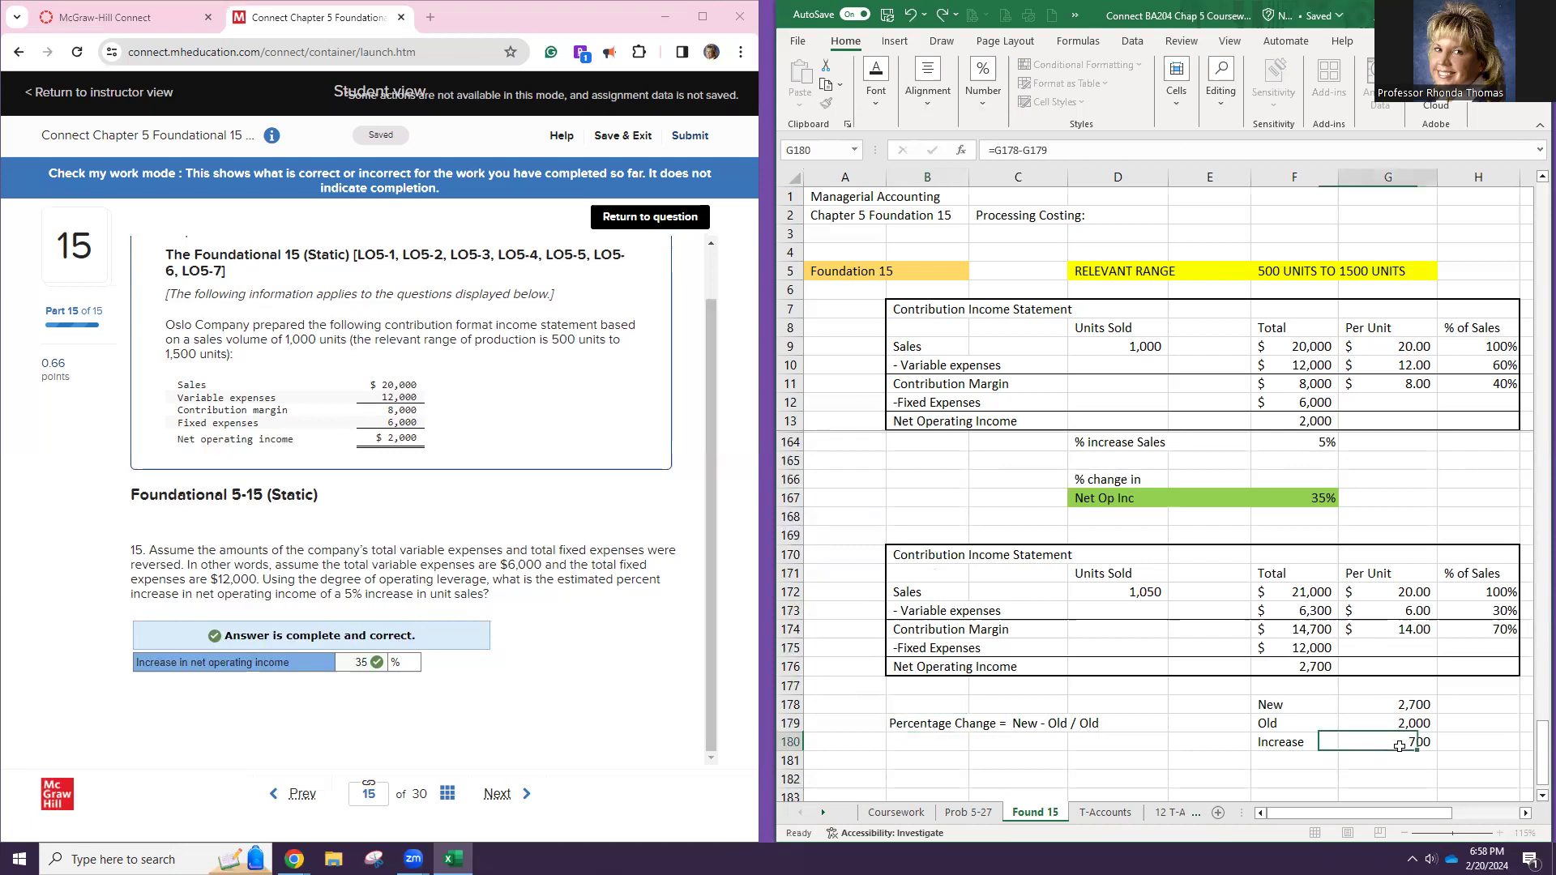
# Add a new 'Old' label in F182
pyautogui.click(1328, 773)
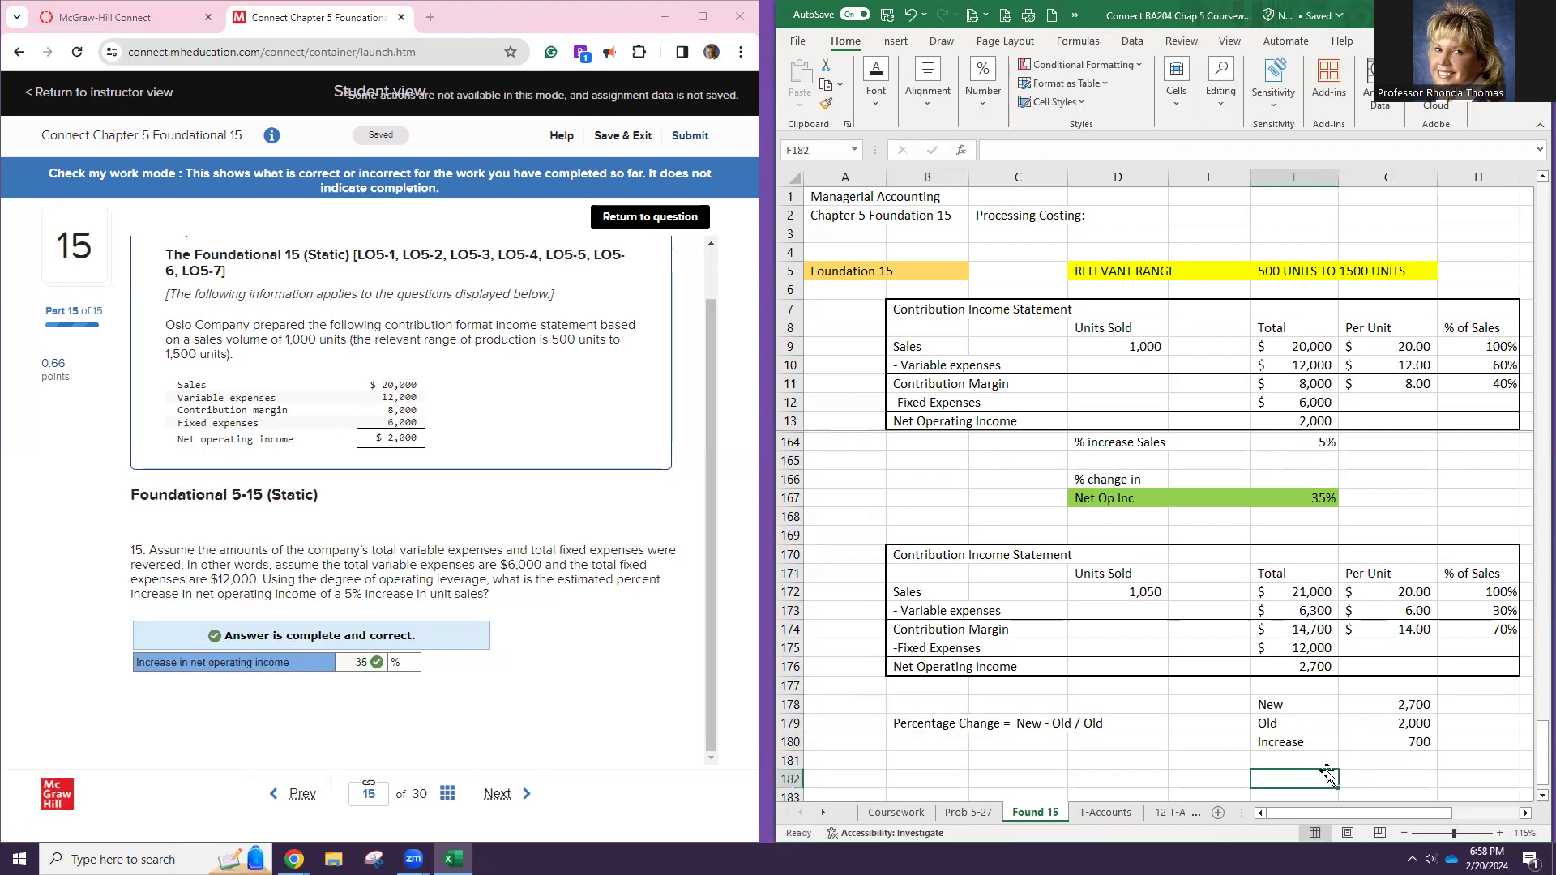
pyautogui.write('Old')
pyautogui.press('Tab')
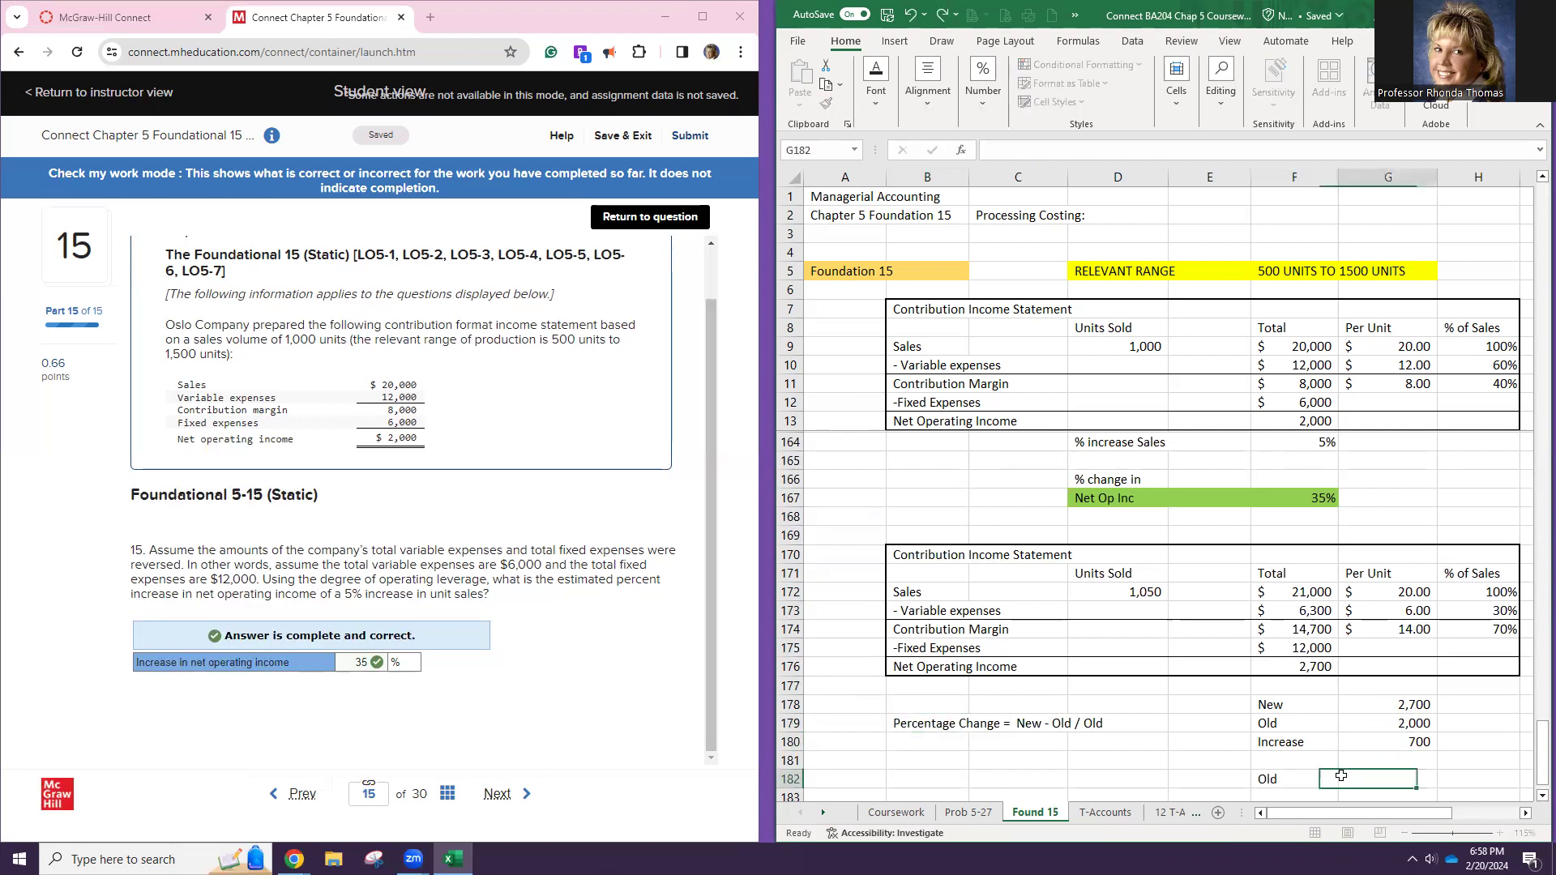
# Enter 2,000 as the Old value in G182 and add a '% Change' label
pyautogui.write('2,000')
pyautogui.press('Return')
pyautogui.press('Return')
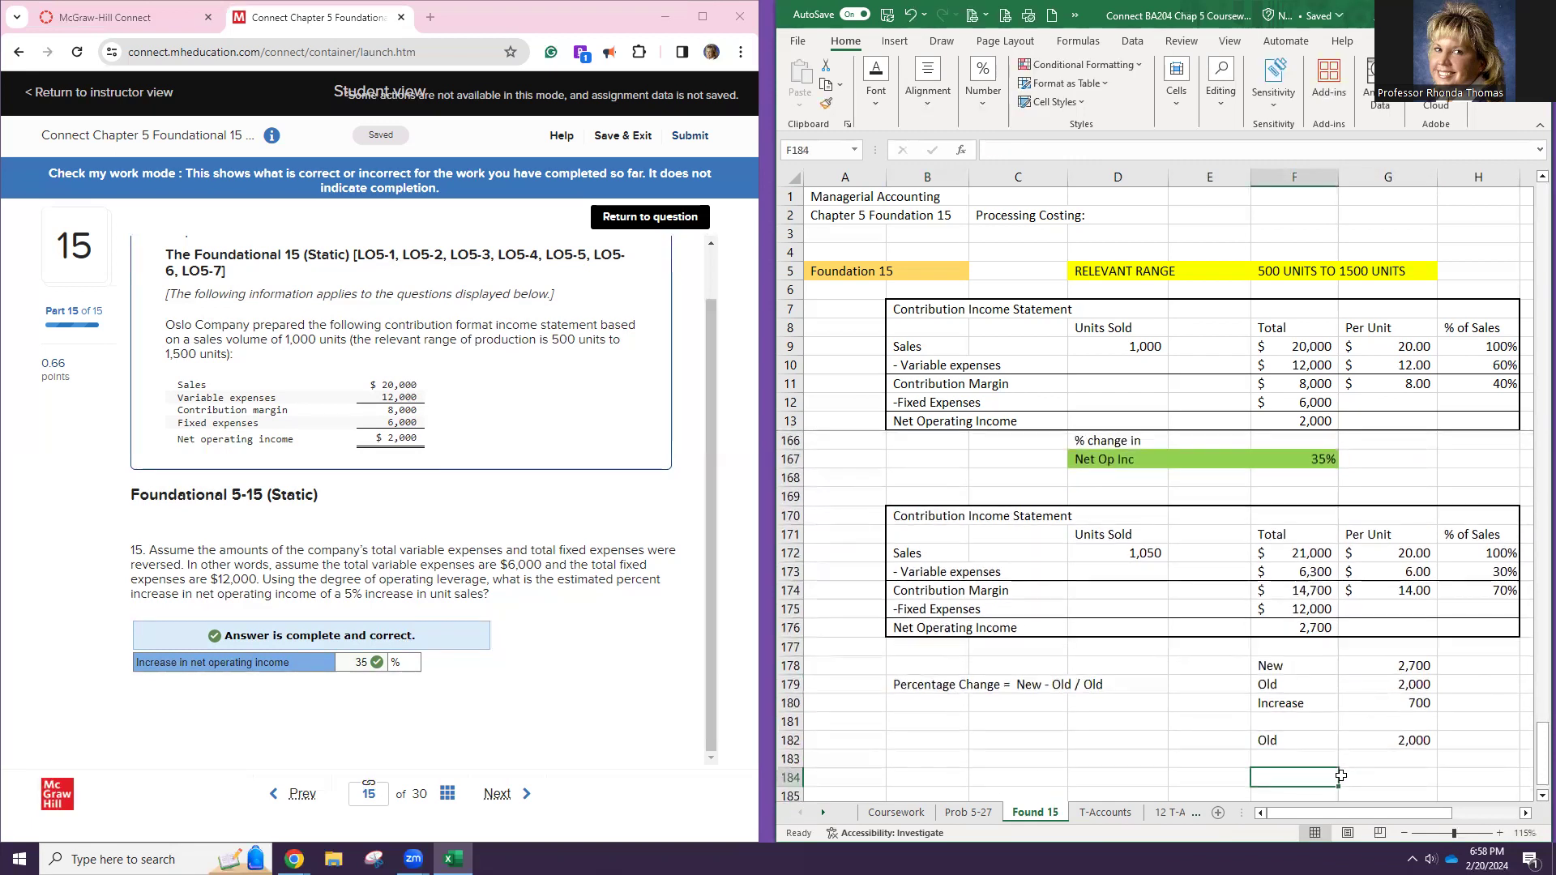
pyautogui.write('% Change')
pyautogui.click(1341, 777)
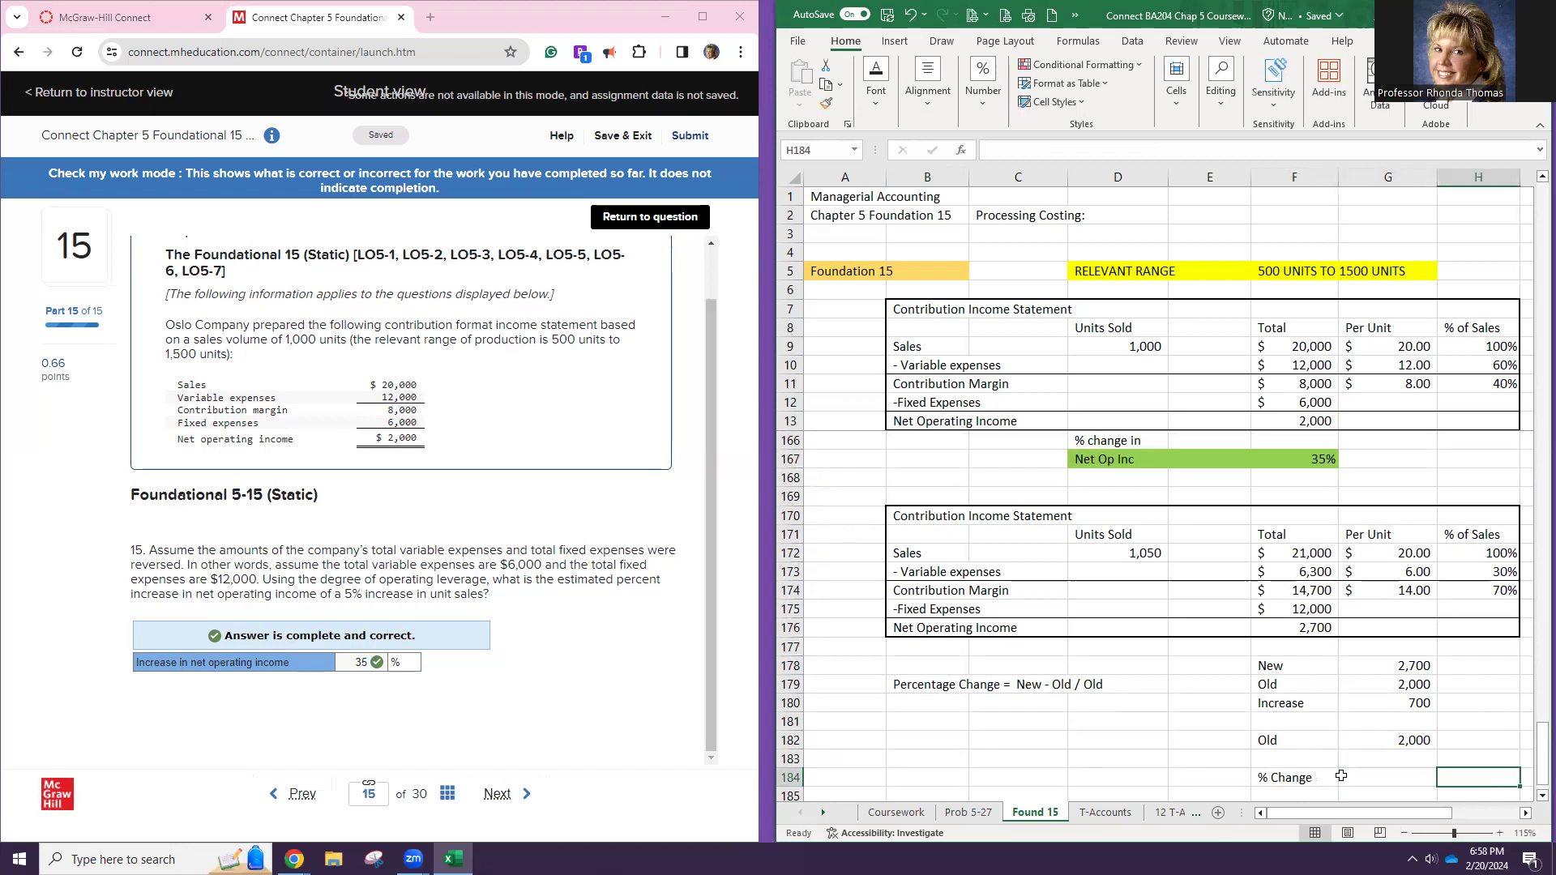
# Enter =G180/G182 for % Change and format it as a percentage (35%)
pyautogui.write('=')
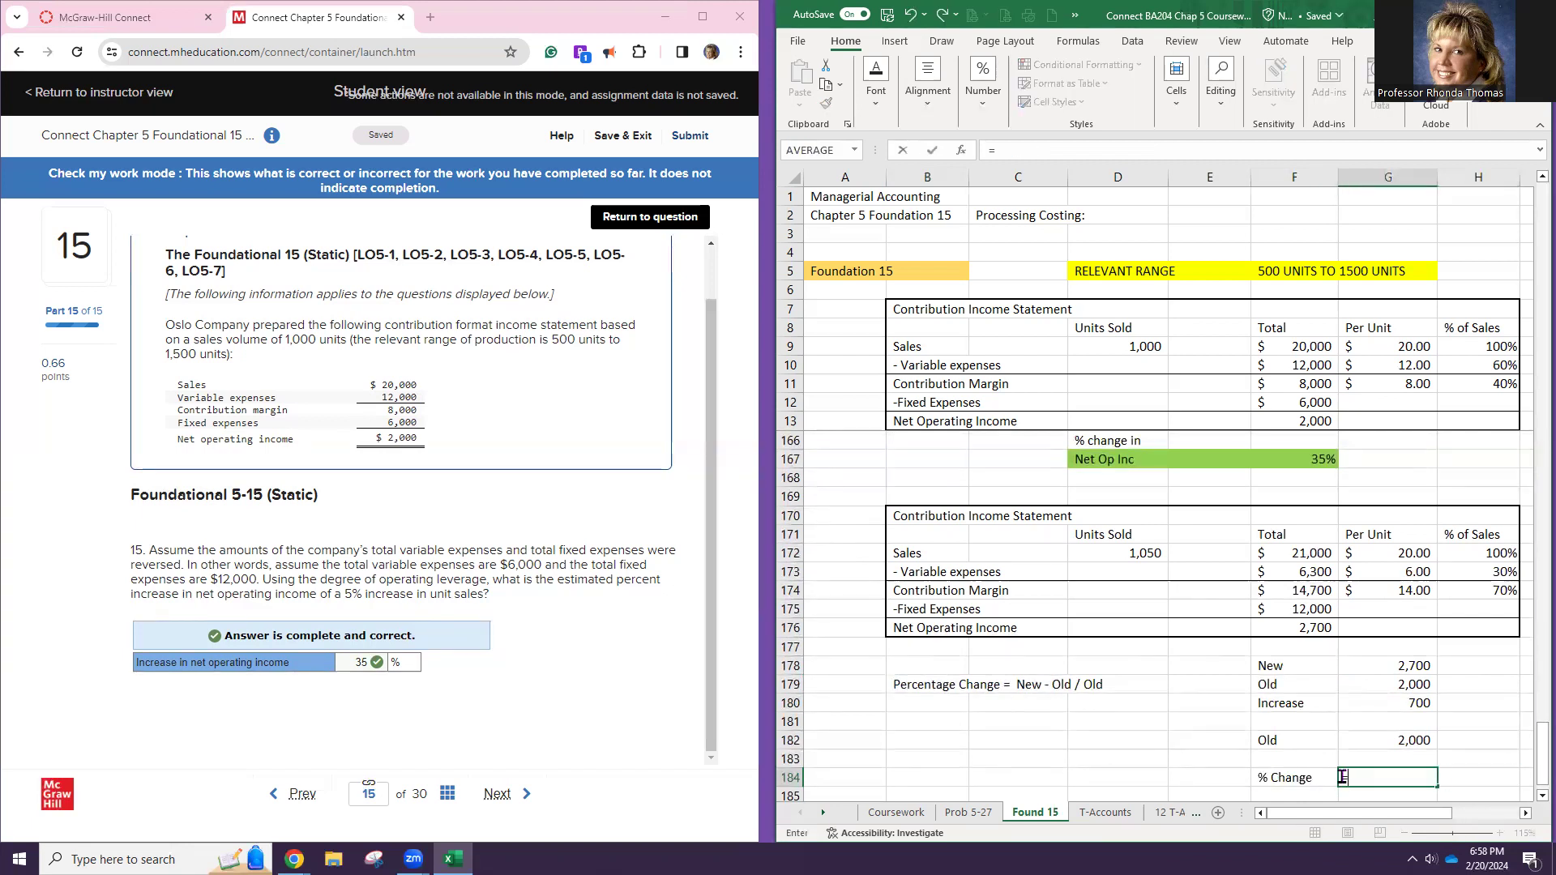
pyautogui.click(1356, 705)
pyautogui.write('/')
pyautogui.click(1412, 740)
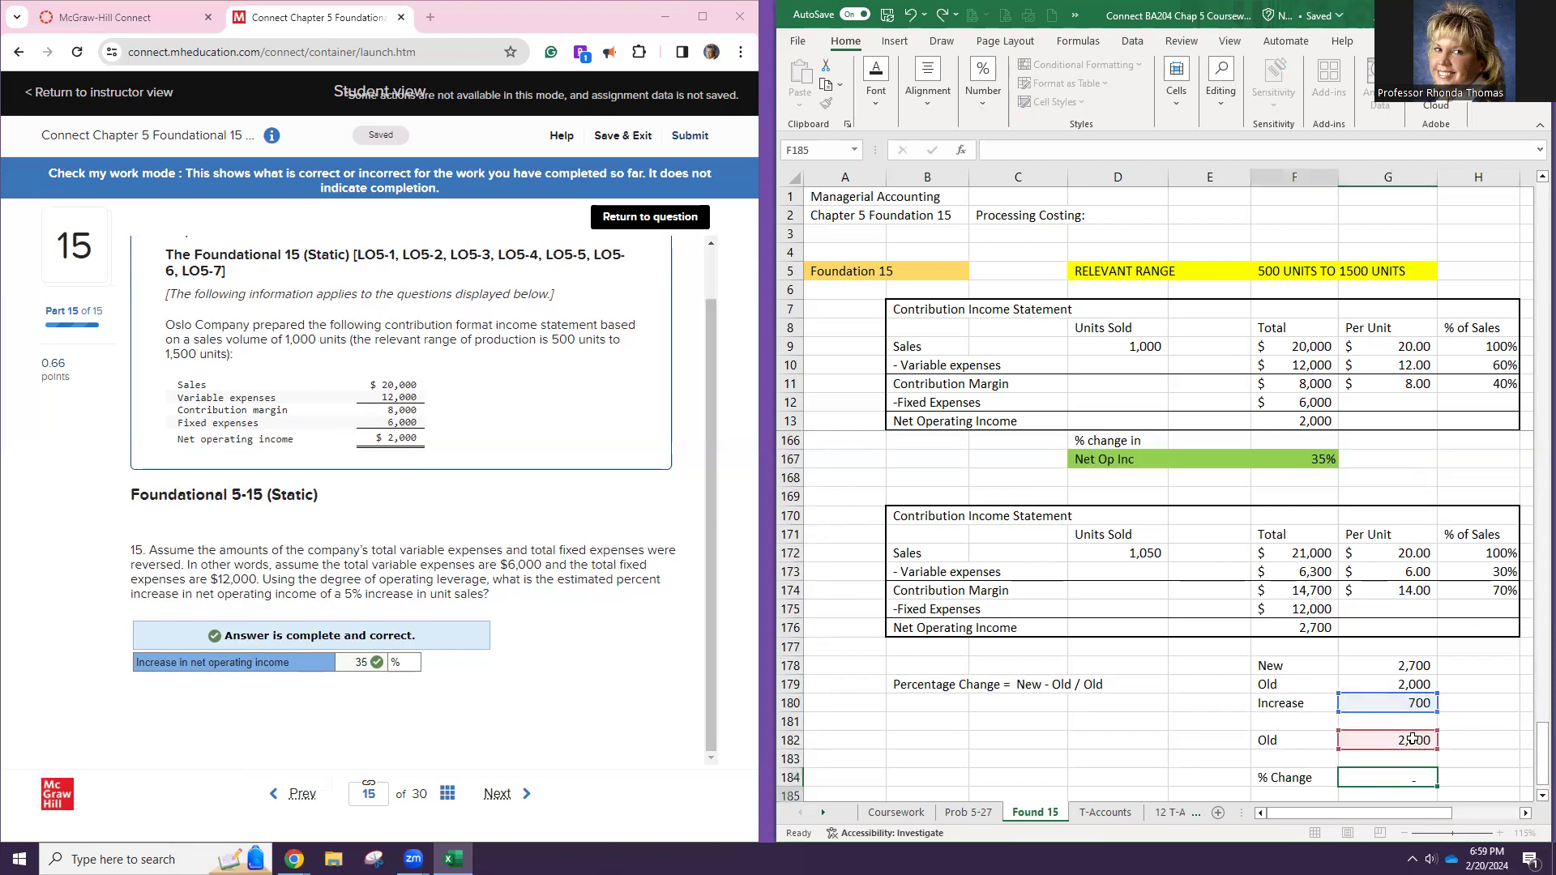
pyautogui.press('Return')
pyautogui.press('Up')
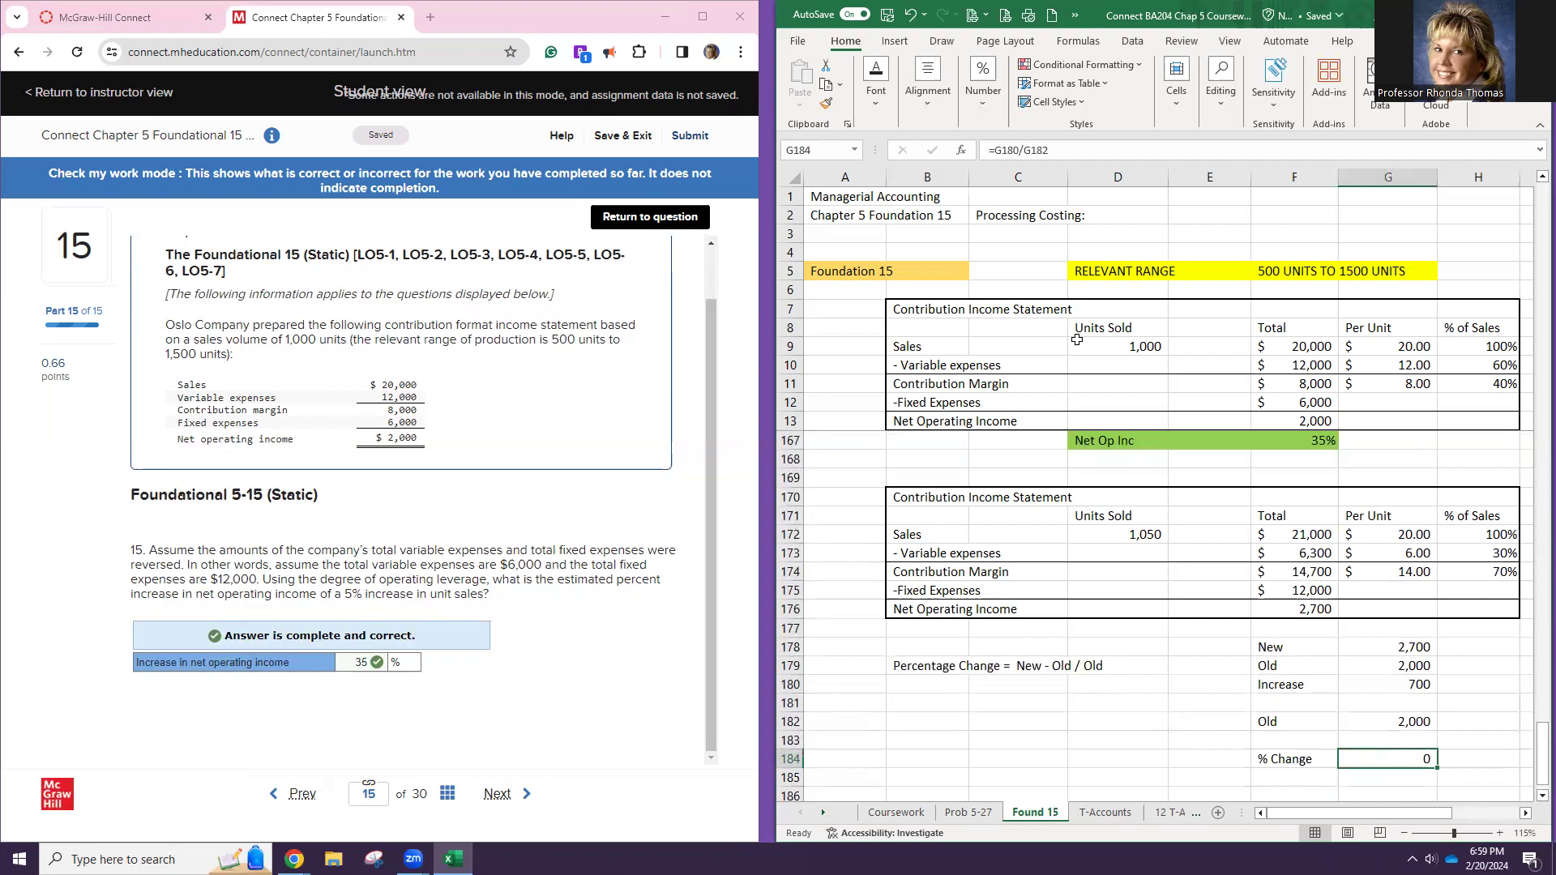
pyautogui.click(984, 81)
pyautogui.click(1004, 174)
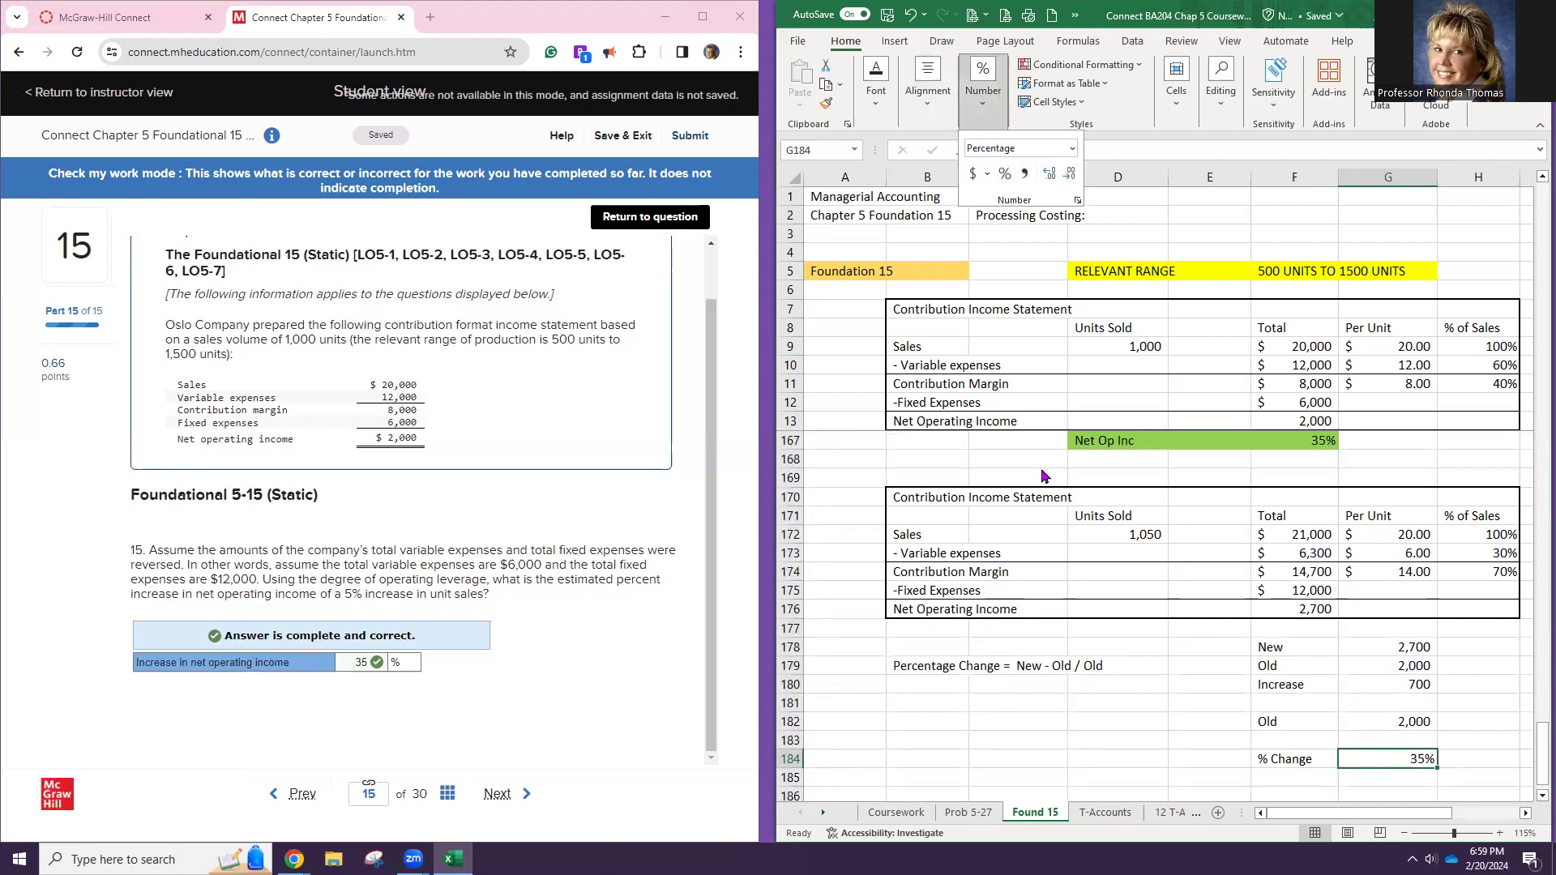
# Fill the % Change row F184:G184 green
pyautogui.click(1256, 756)
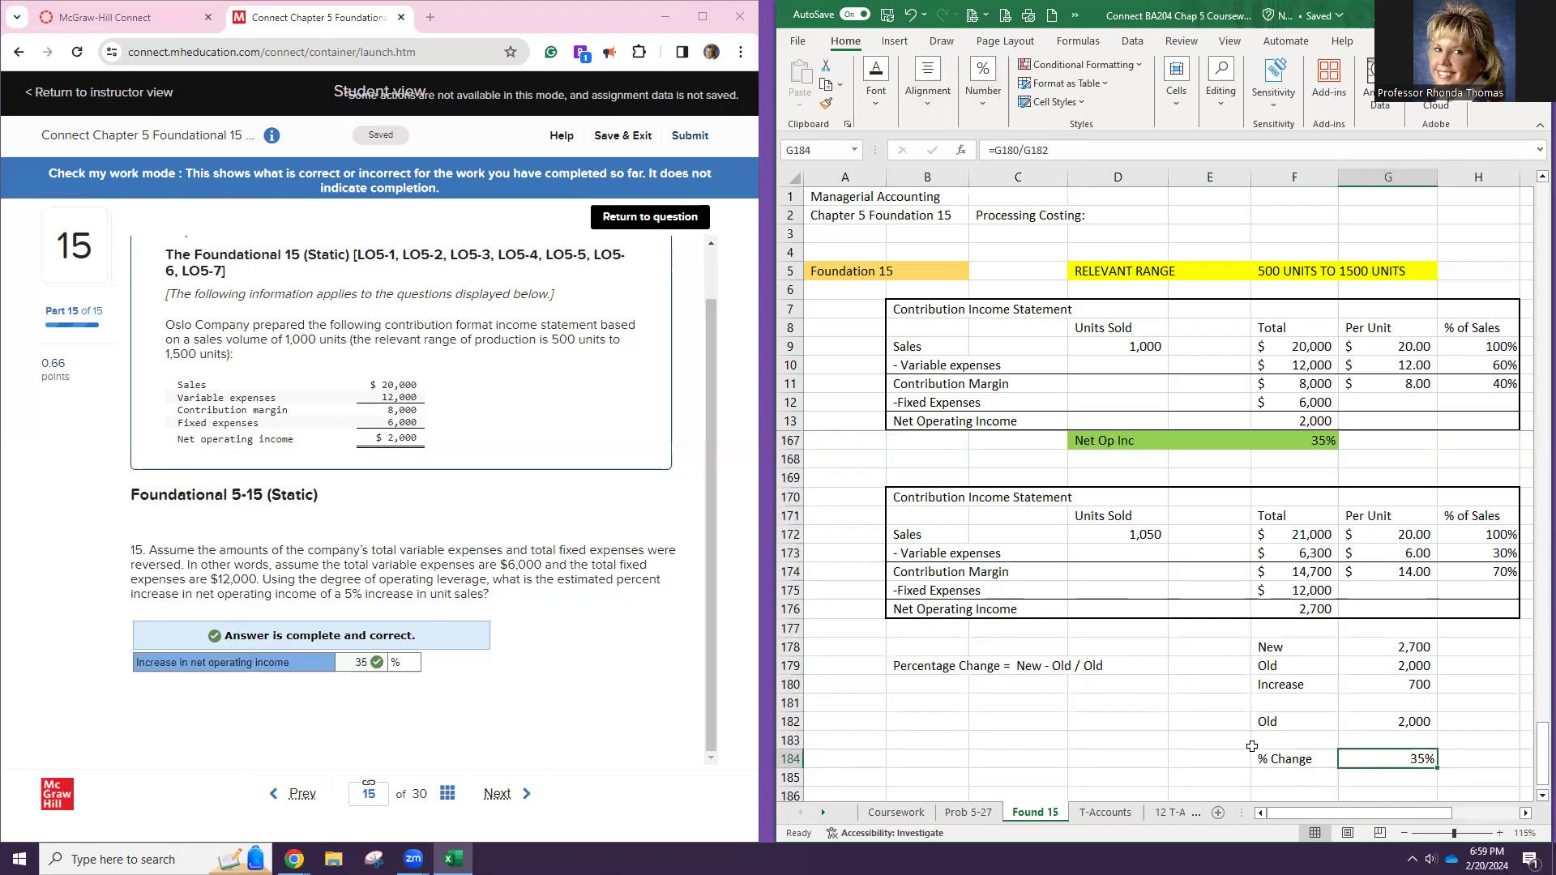
pyautogui.moveTo(1285, 758); pyautogui.dragTo(1366, 765)
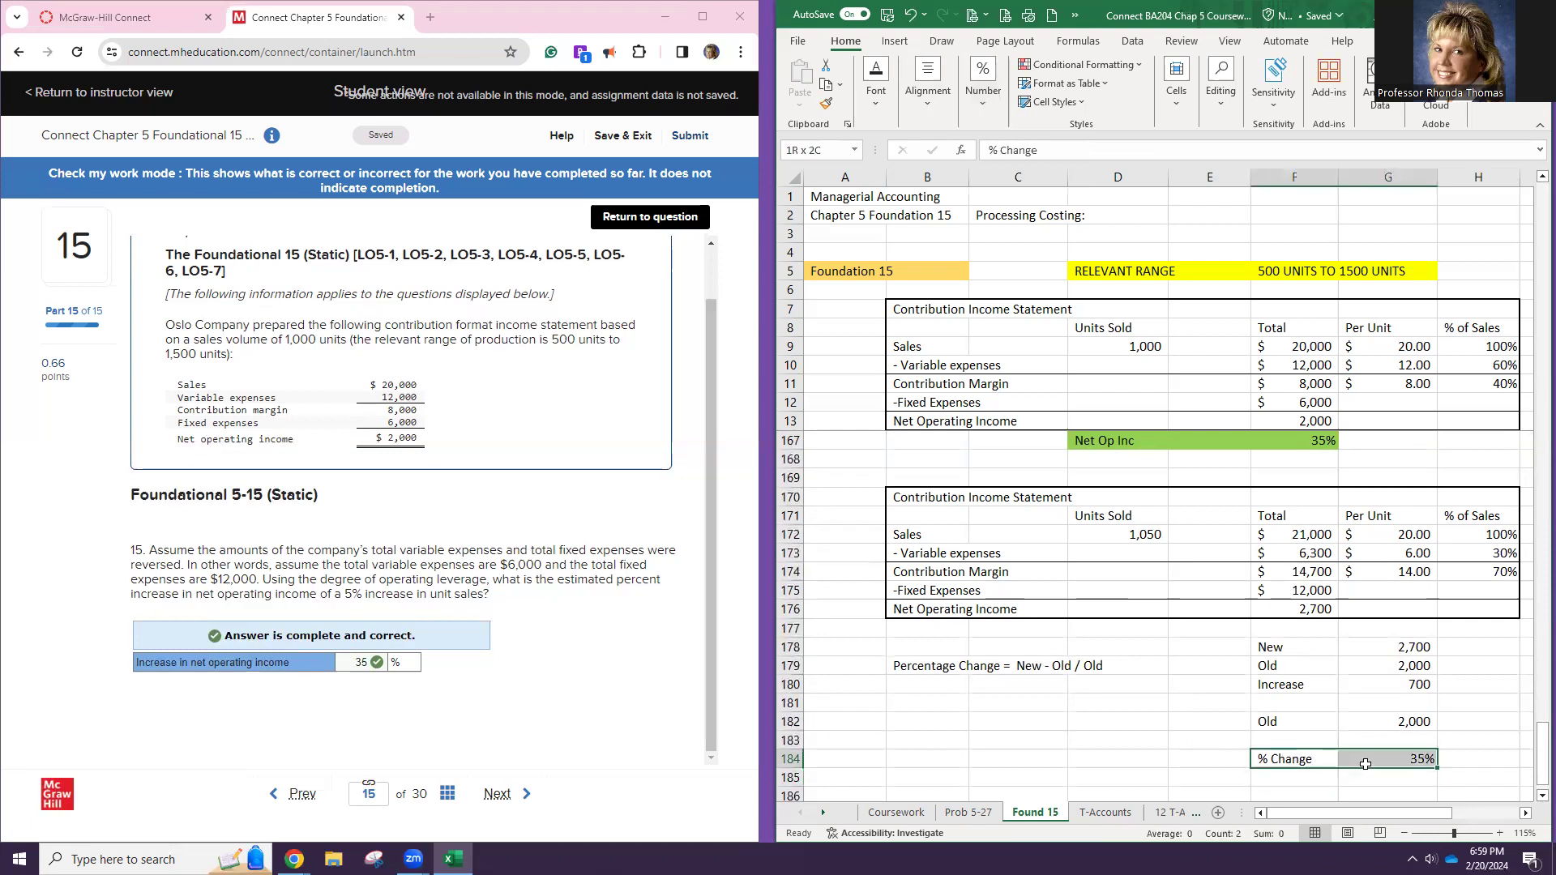
pyautogui.click(878, 90)
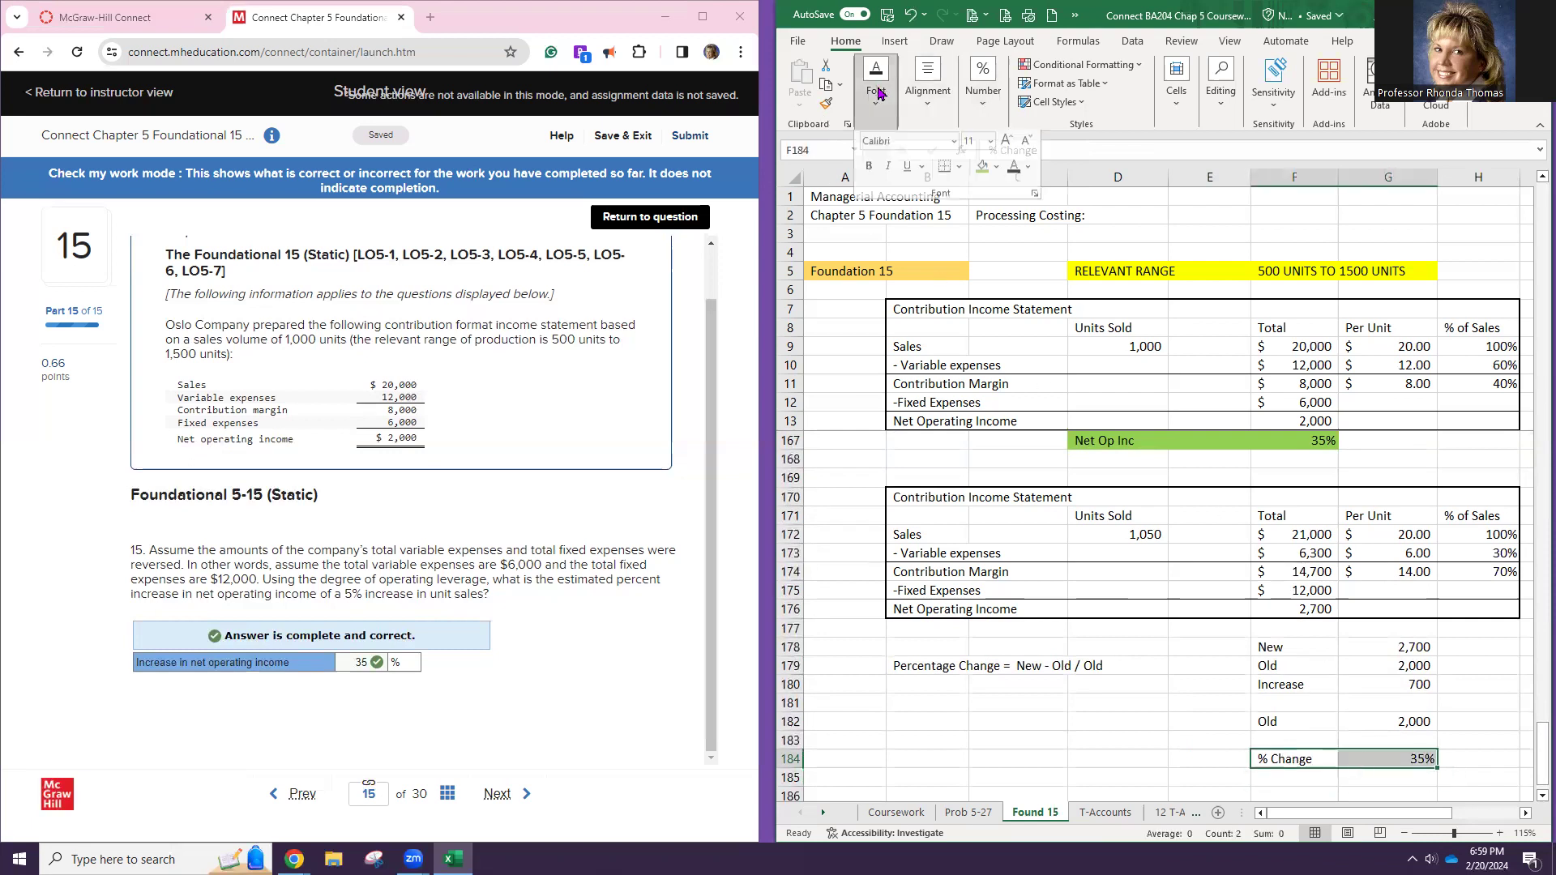
pyautogui.click(982, 172)
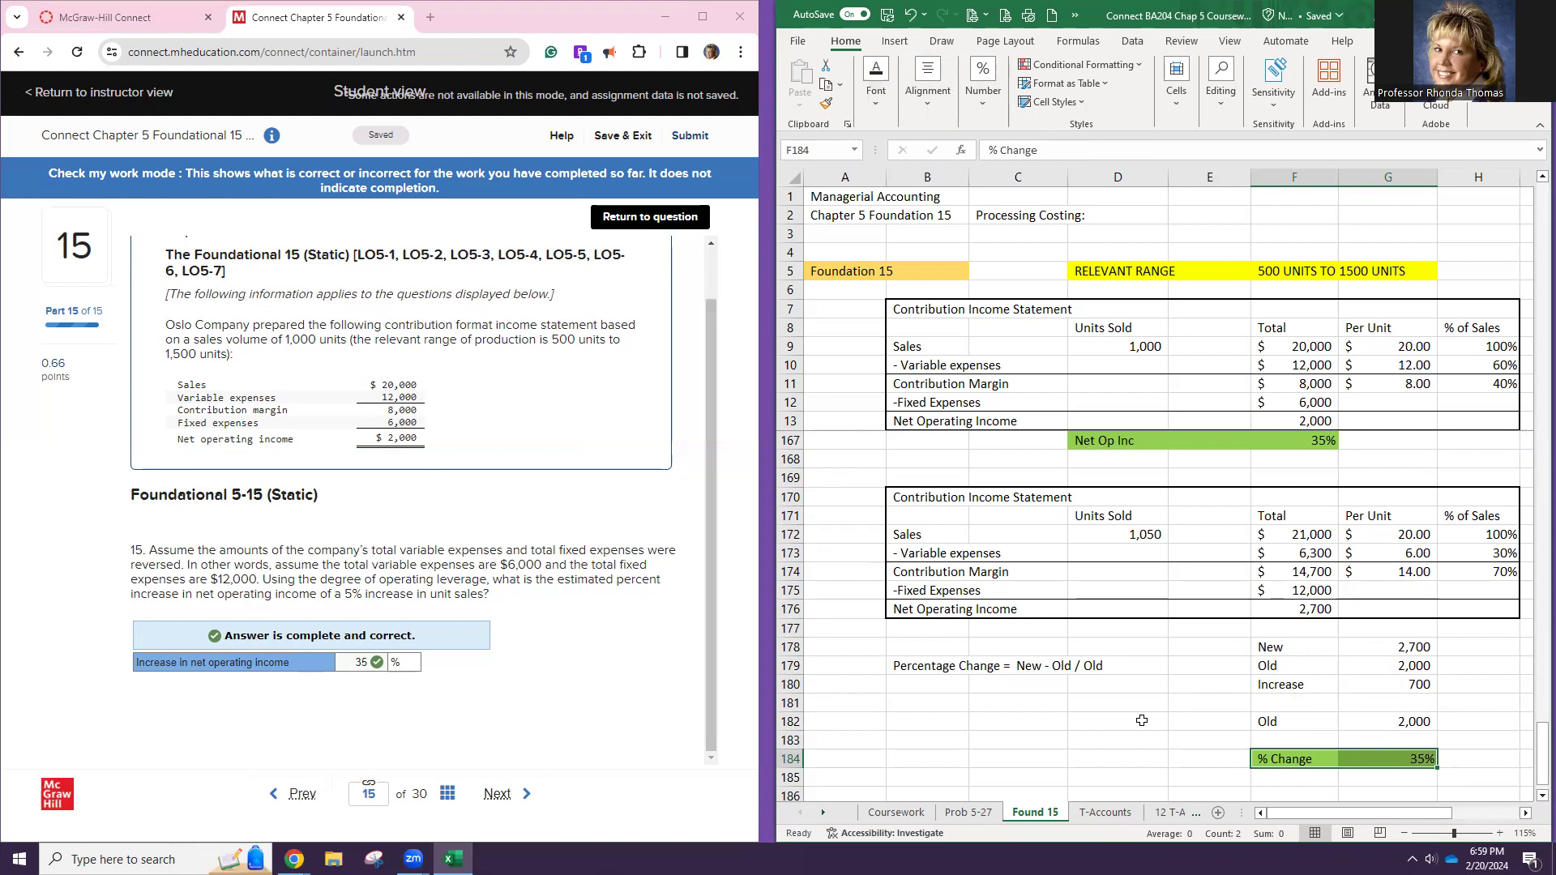